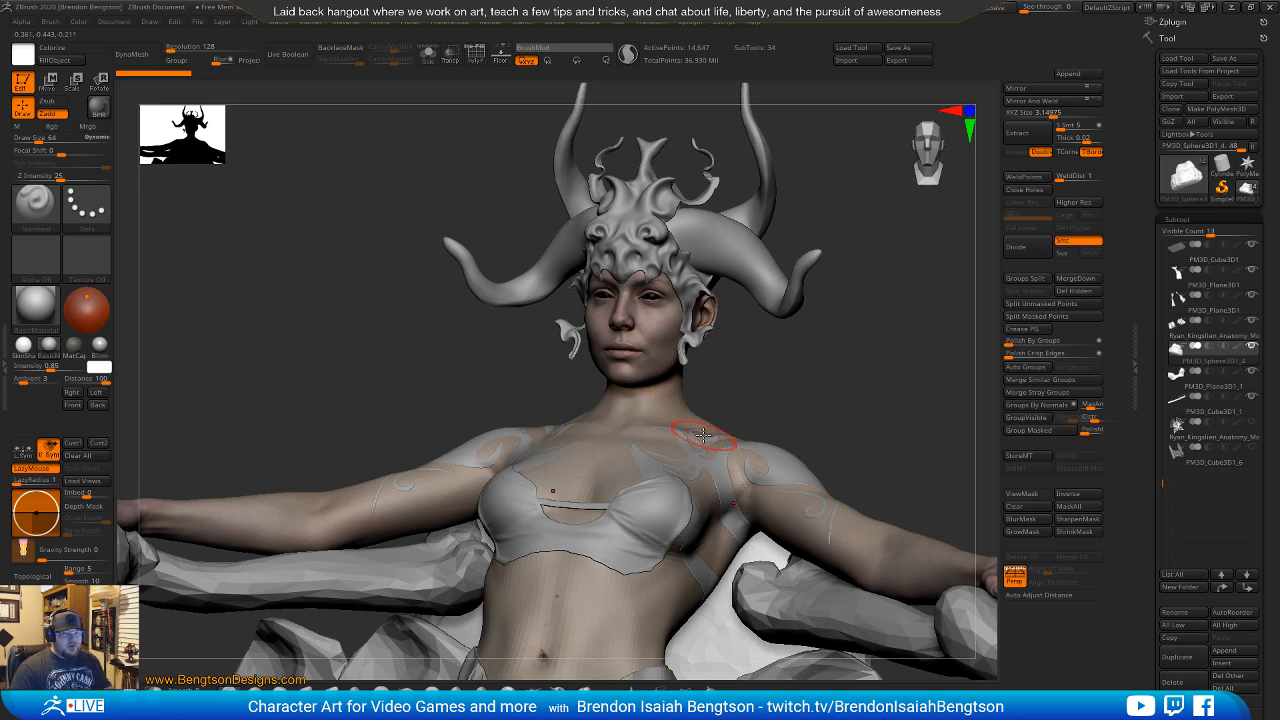
Examine the seated horned figure and her throne from the front and side, both close up and as a whole.
ctrl+right_drag(692, 469, 690, 388)
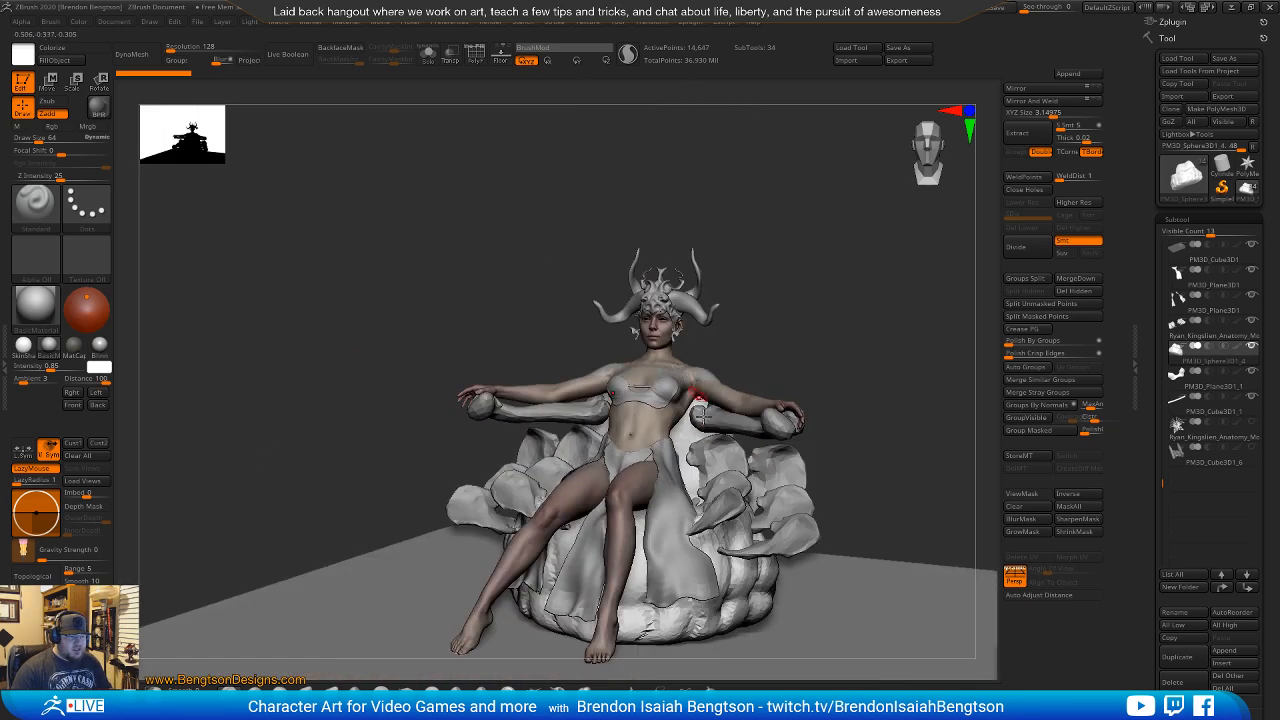
right_drag(790, 480, 581, 418)
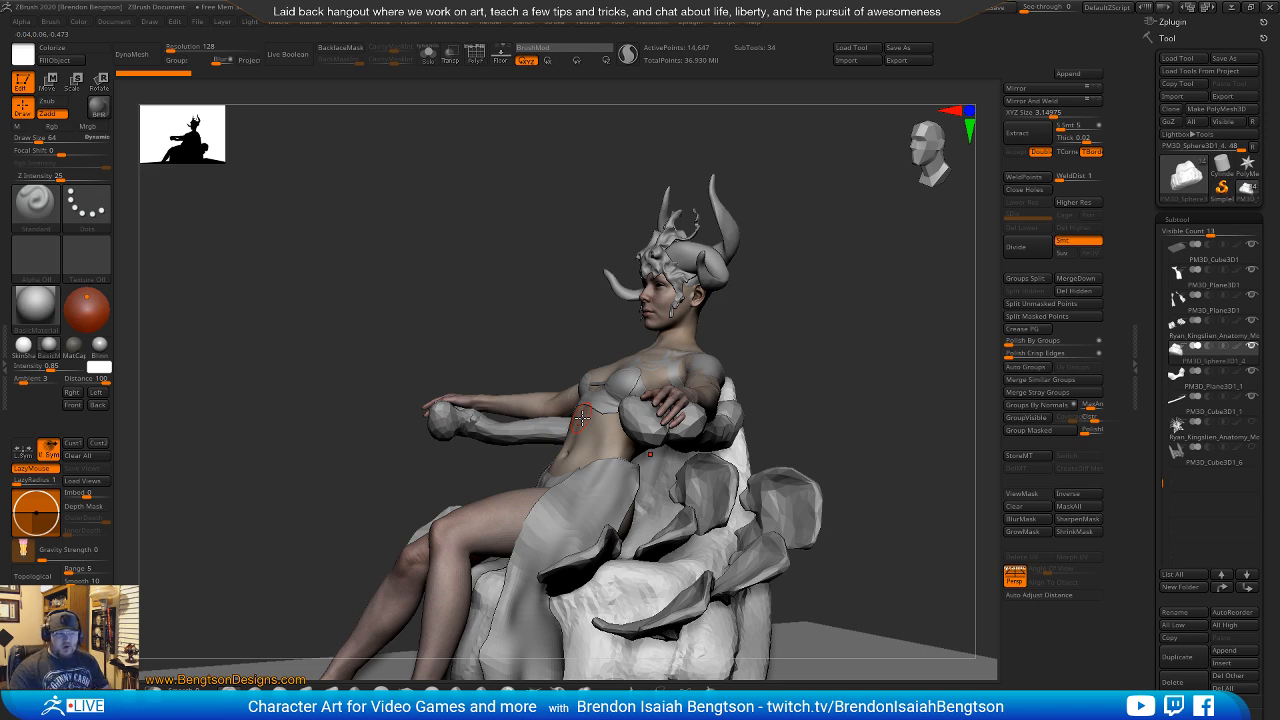
right_drag(765, 434, 683, 395)
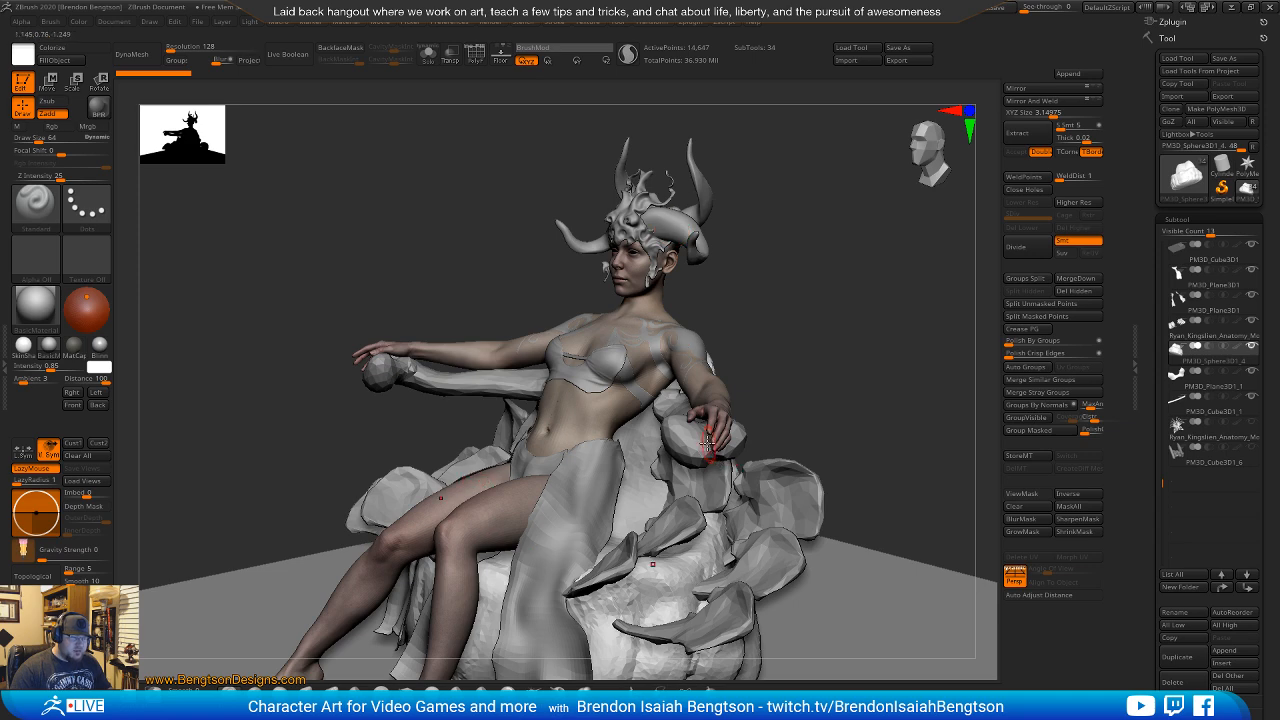
right_drag(706, 444, 636, 512)
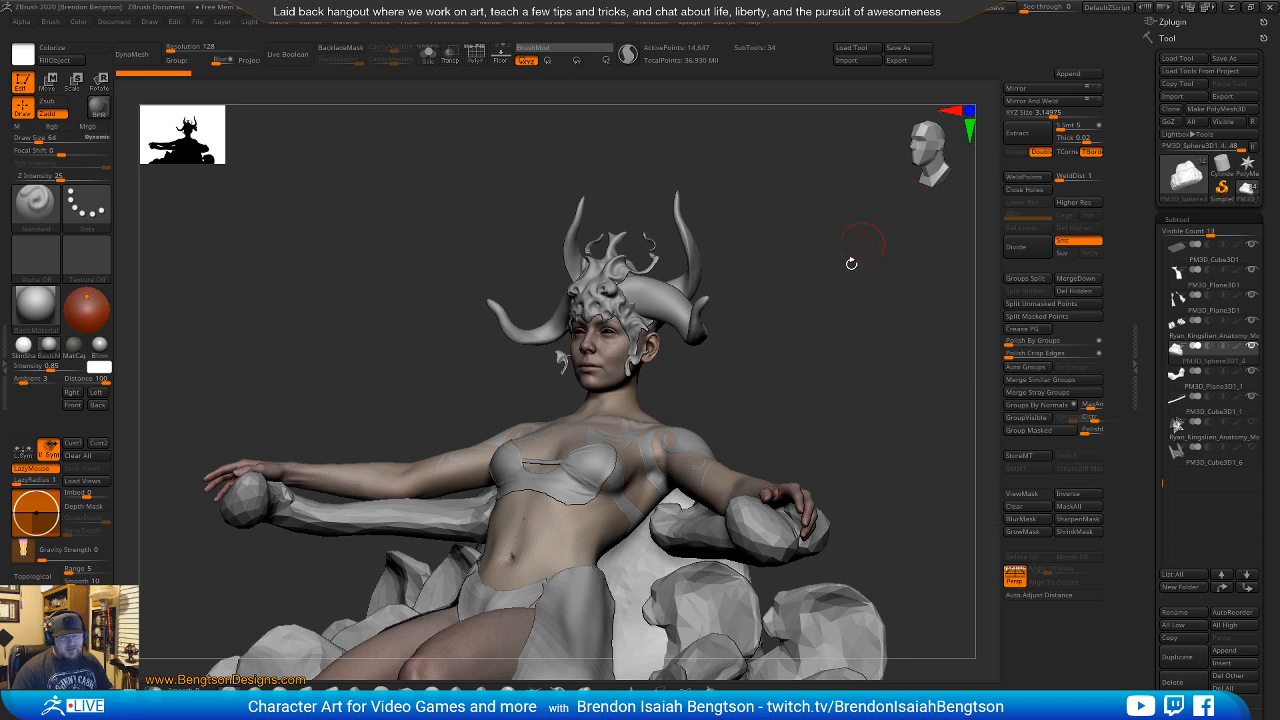
drag(705, 412, 668, 460)
right_drag(668, 460, 596, 240)
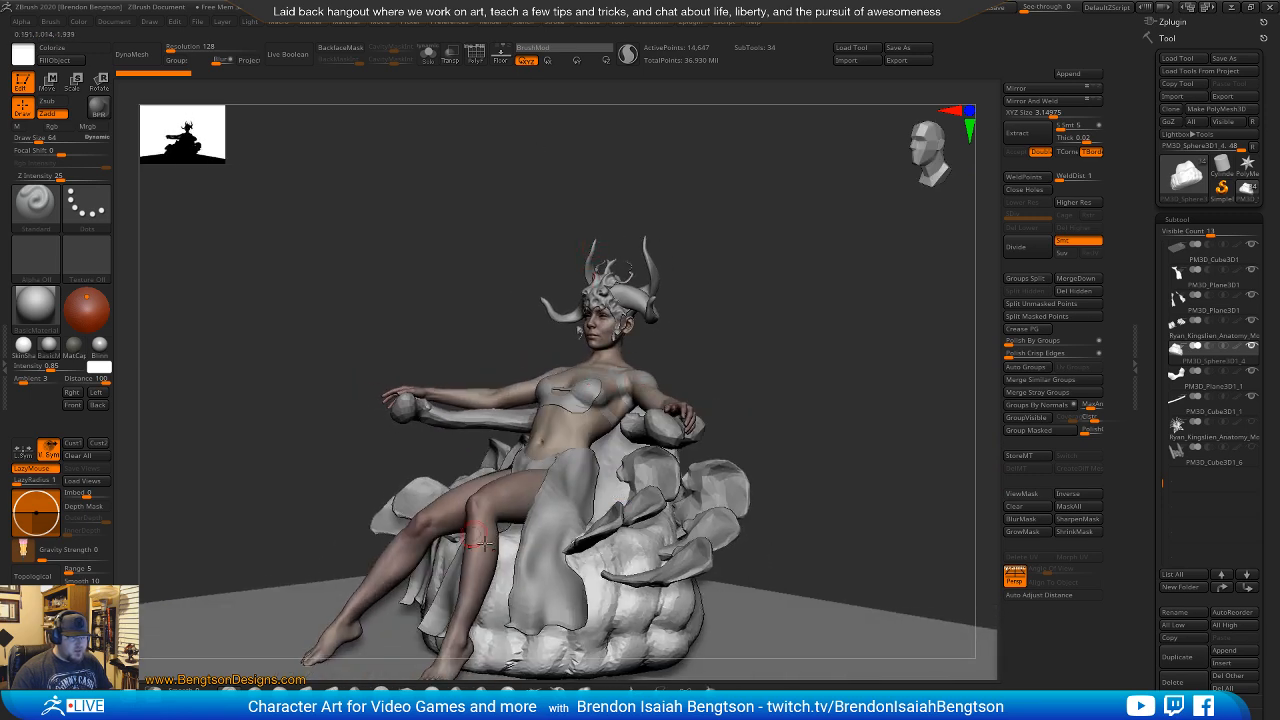
mouse_move(603, 453)
right_down()
mouse_move(562, 468)
mouse_move(601, 481)
mouse_move(553, 422)
mouse_move(603, 444)
right_up()
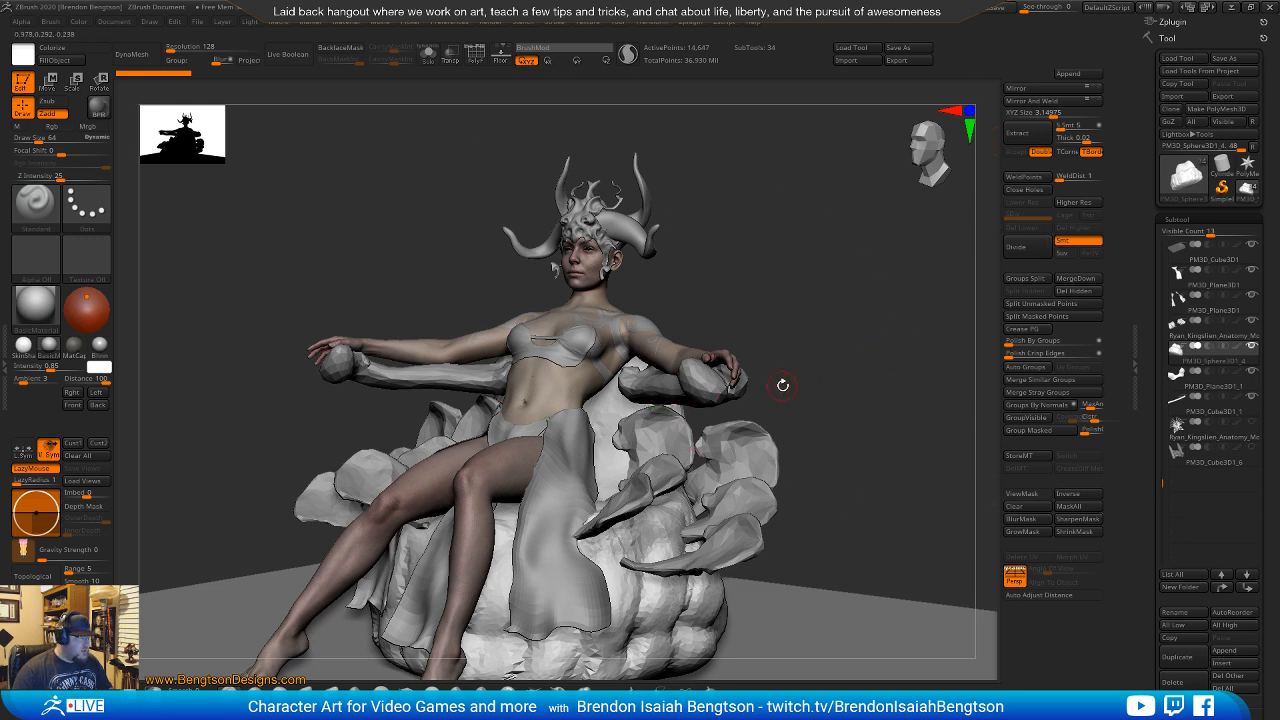
mouse_move(665, 469)
right_down()
mouse_move(712, 474)
mouse_move(666, 474)
right_up()
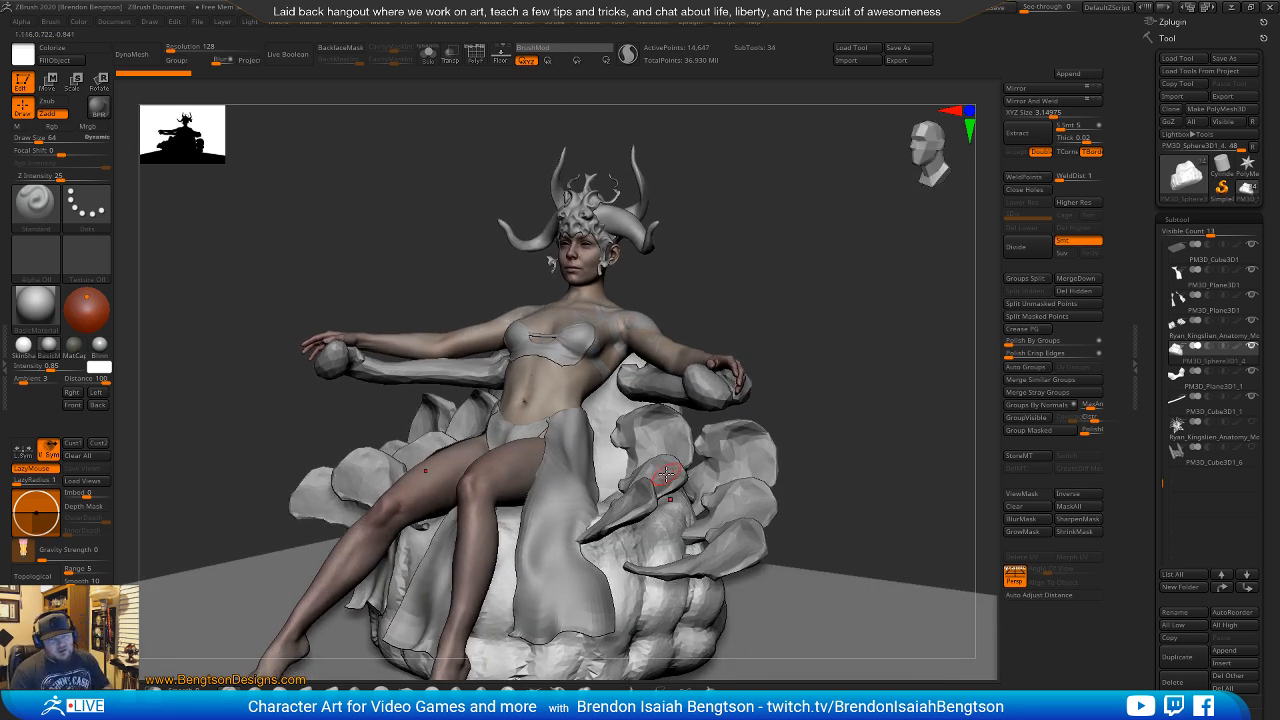
Review the headdress and collar references on the desktop, shift the ram-horn headdress picture slightly, and return to ZBrush.
click(1234, 8)
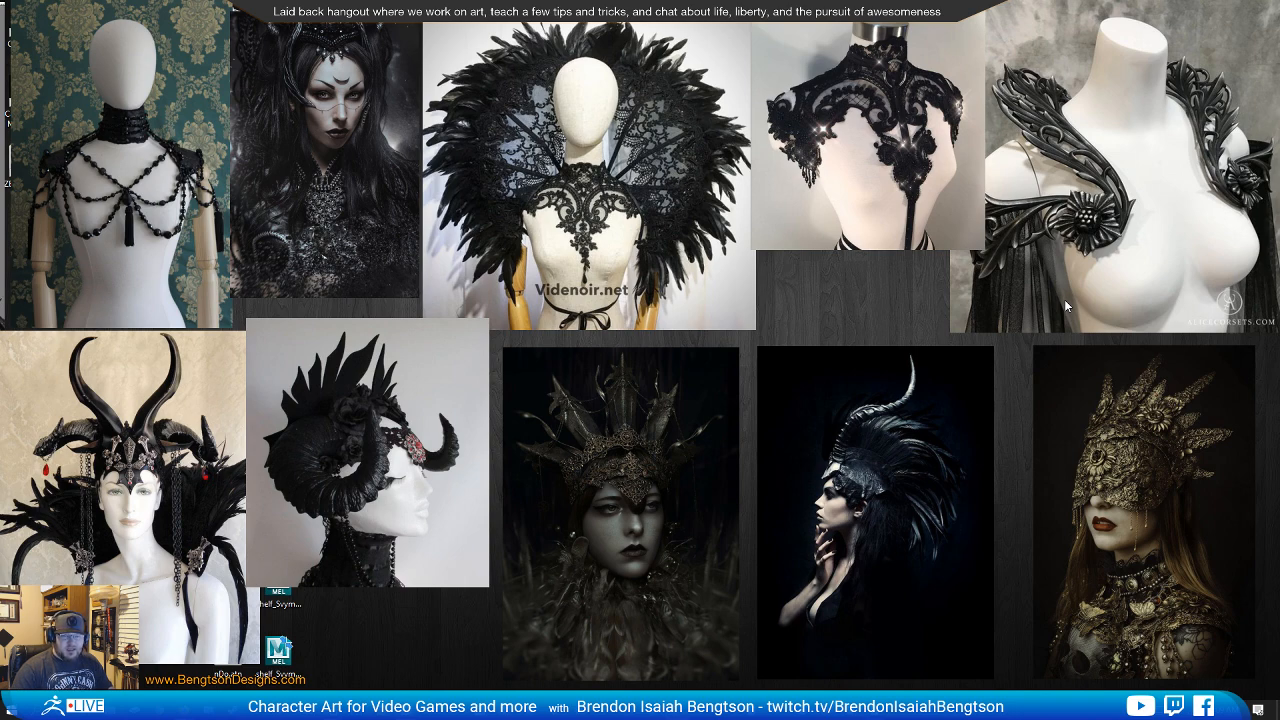
drag(298, 443, 313, 454)
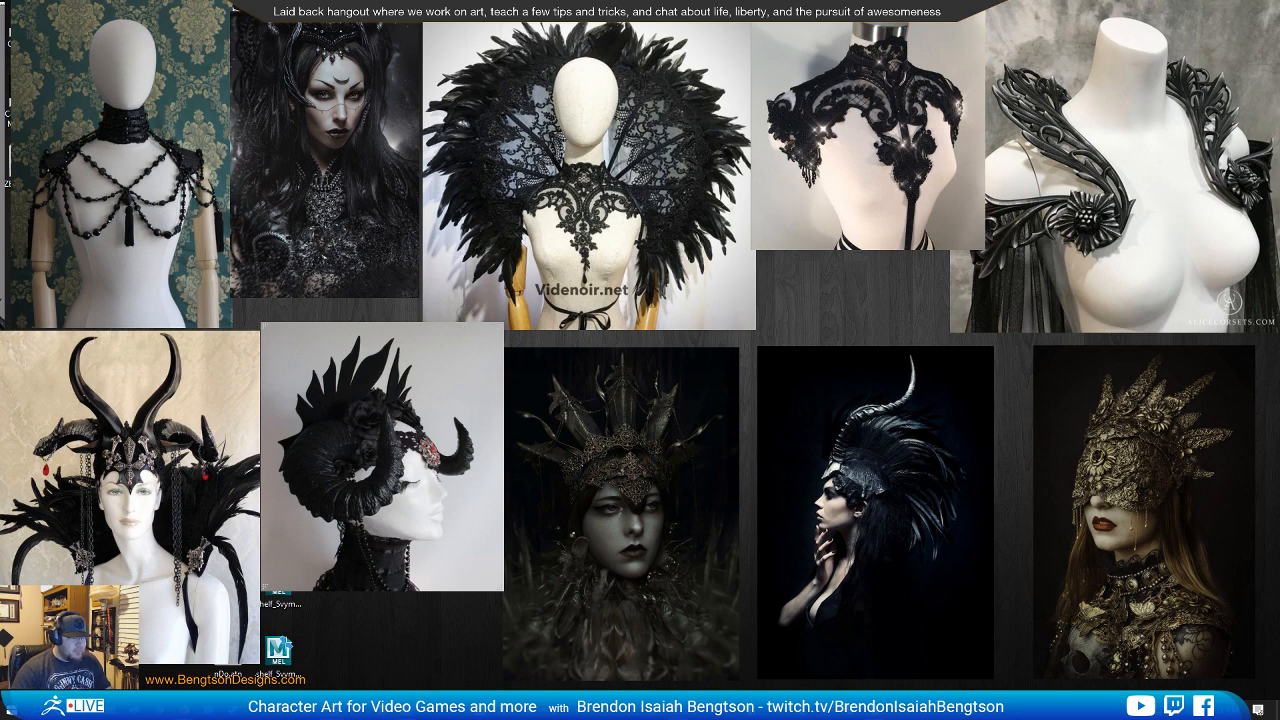
key(alt+Tab)
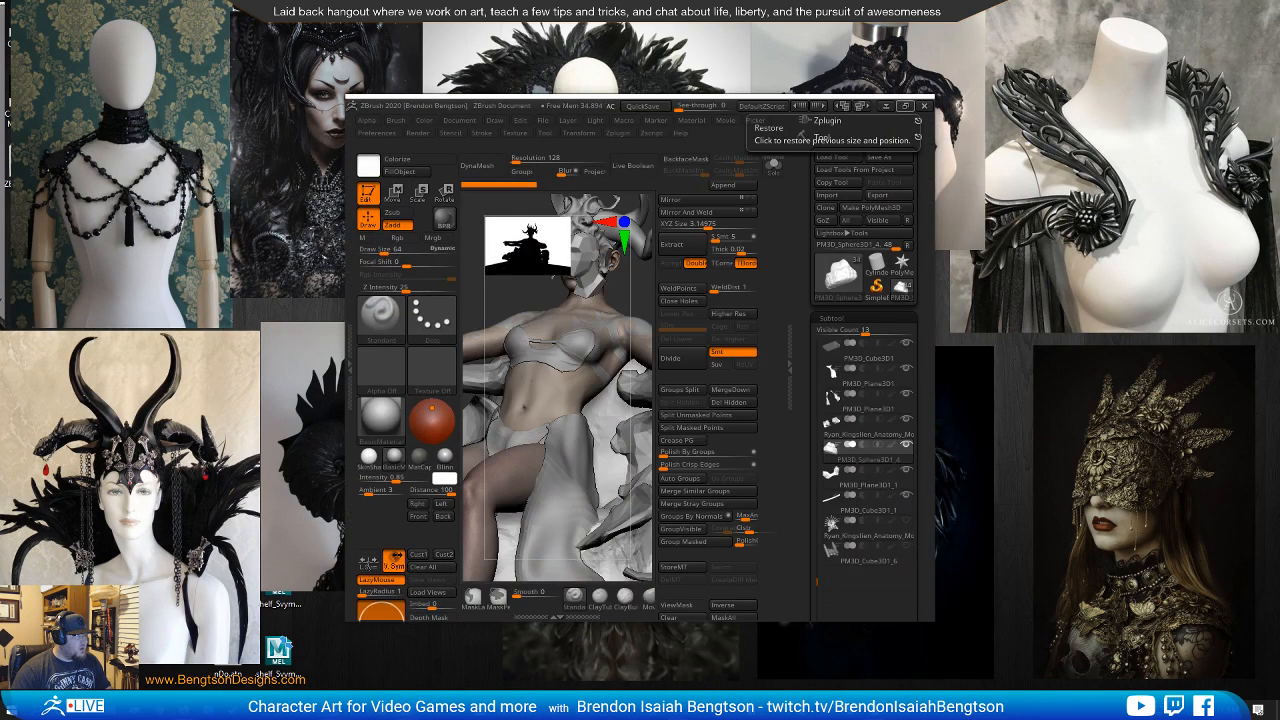
click(904, 106)
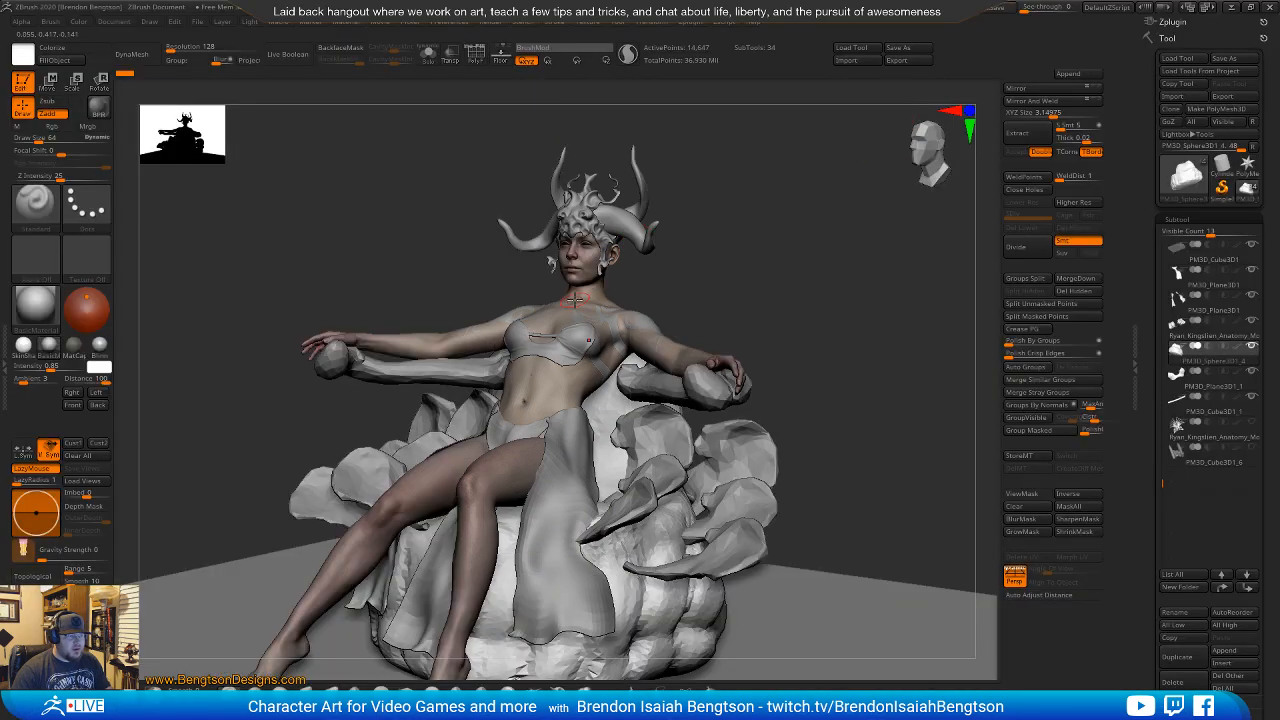
Examine the figure's headdress, bare neck and shoulders from the front and three-quarter angles.
right_drag(575, 298, 560, 465)
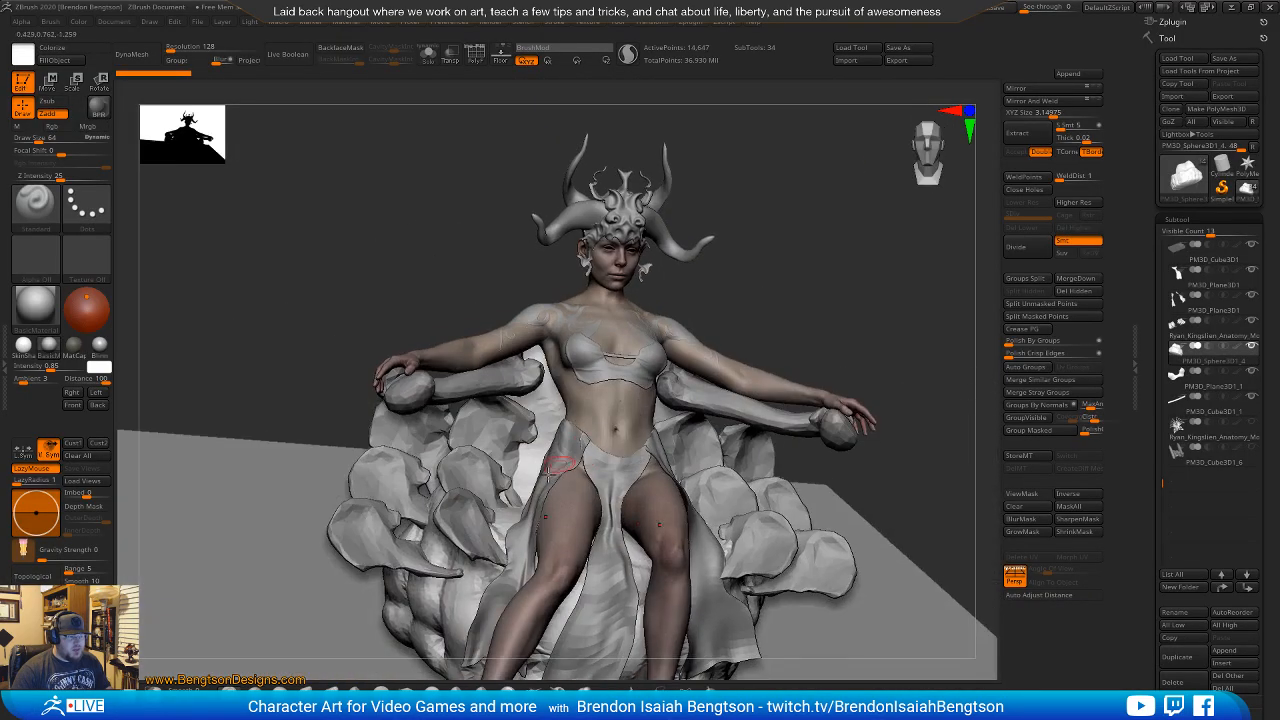
right_drag(760, 515, 735, 487)
right_drag(651, 437, 717, 445)
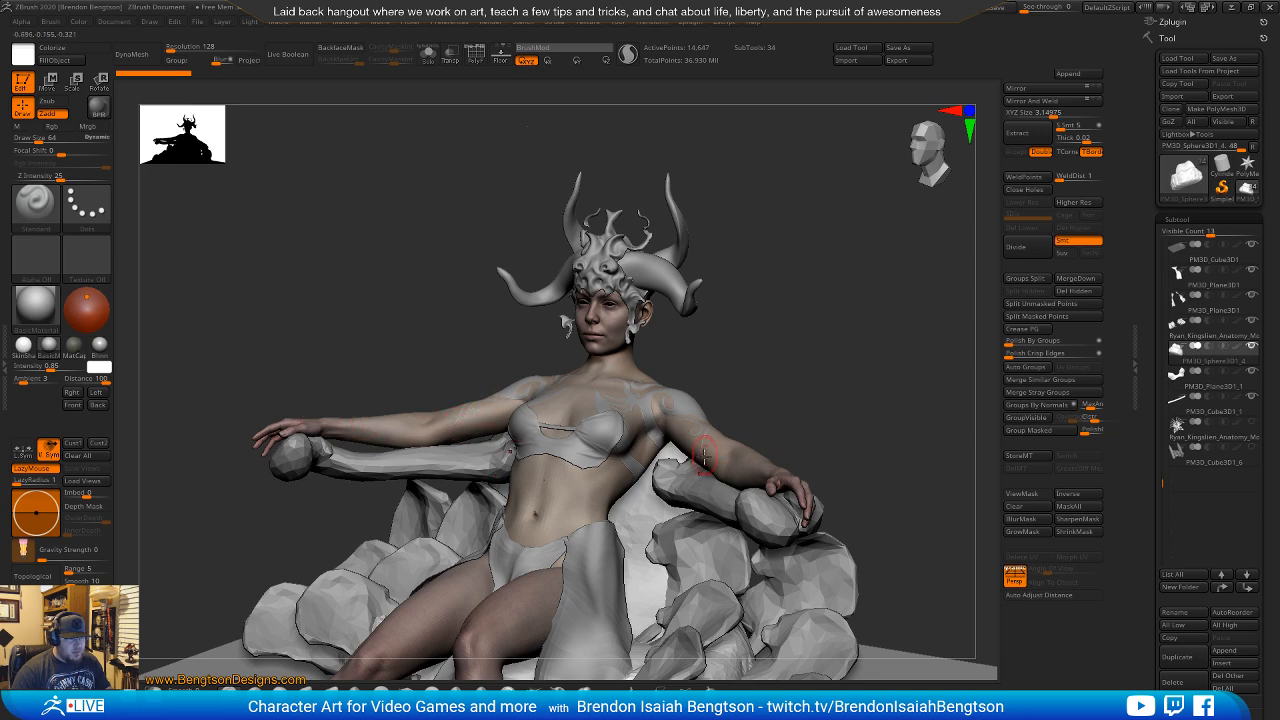
right_drag(704, 455, 714, 437)
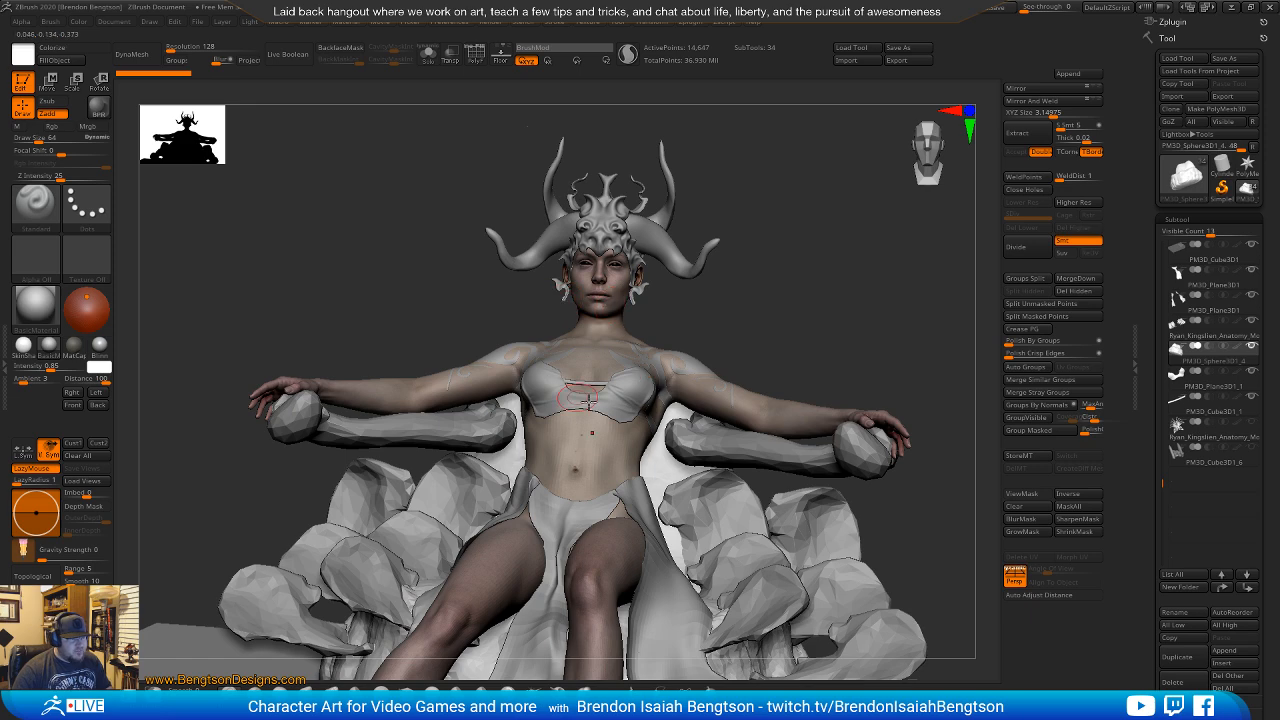
right_drag(580, 397, 612, 406)
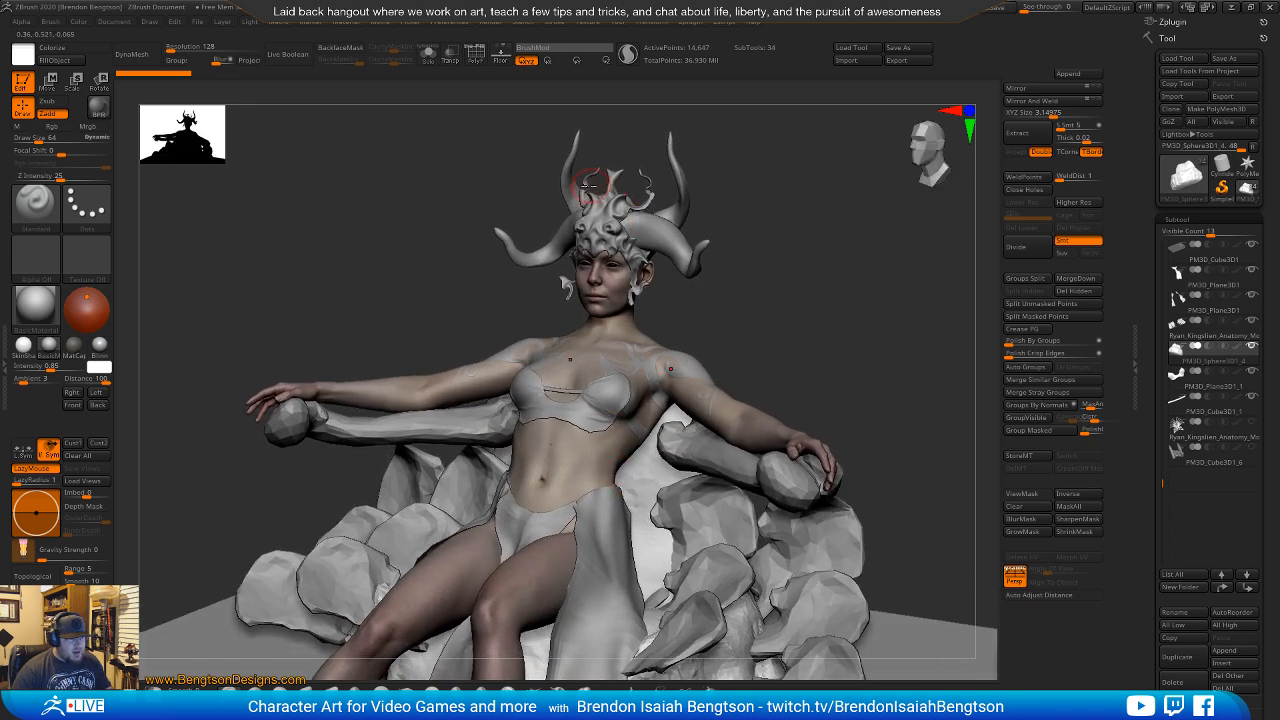
right_drag(668, 284, 760, 300)
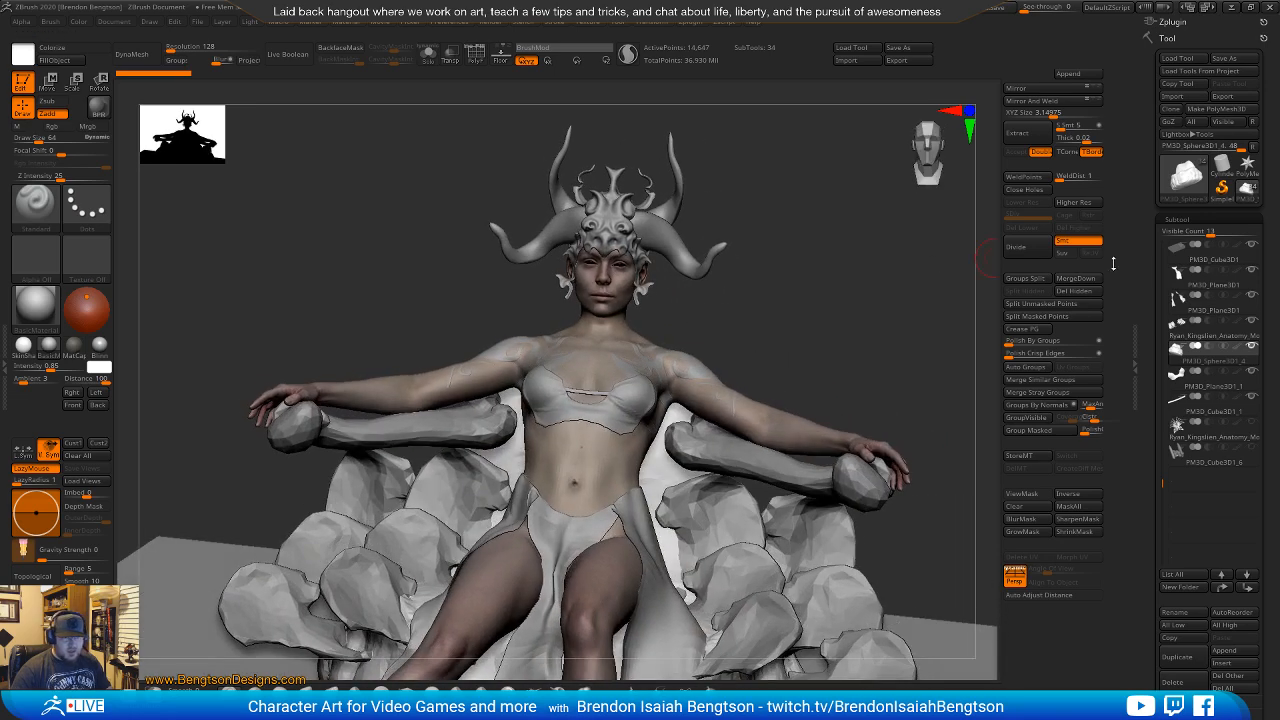
Find the branching collar subtool new ears2_2, make it visible, and inspect it around the figure's neck.
scroll(1164, 422, up, 3)
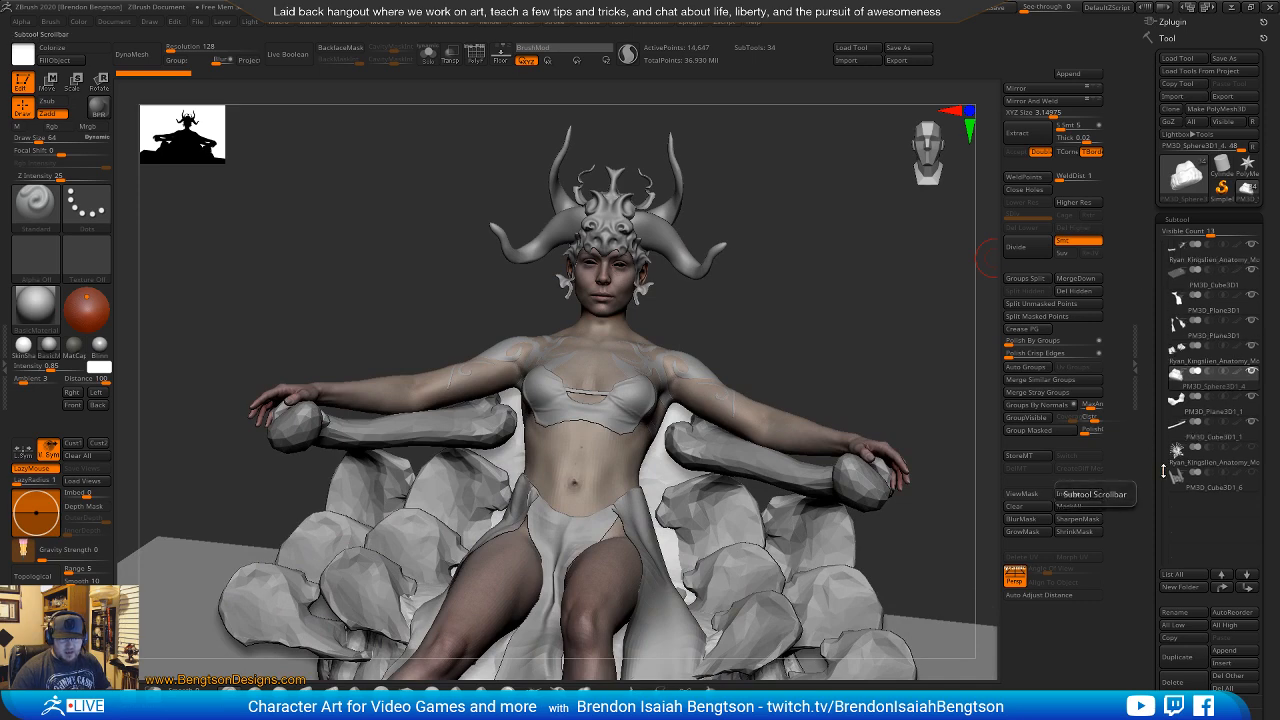
scroll(1164, 422, up, 2)
mouse_move(1180, 350)
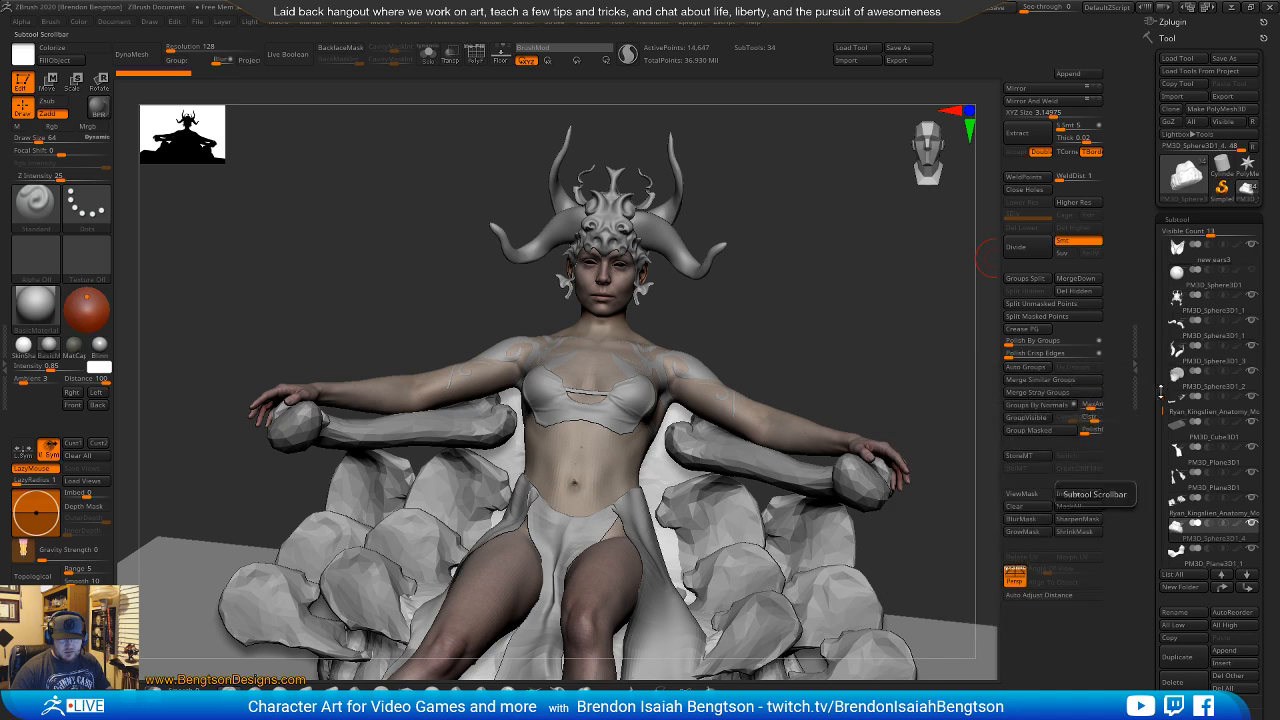
drag(1162, 413, 1165, 342)
mouse_move(1178, 306)
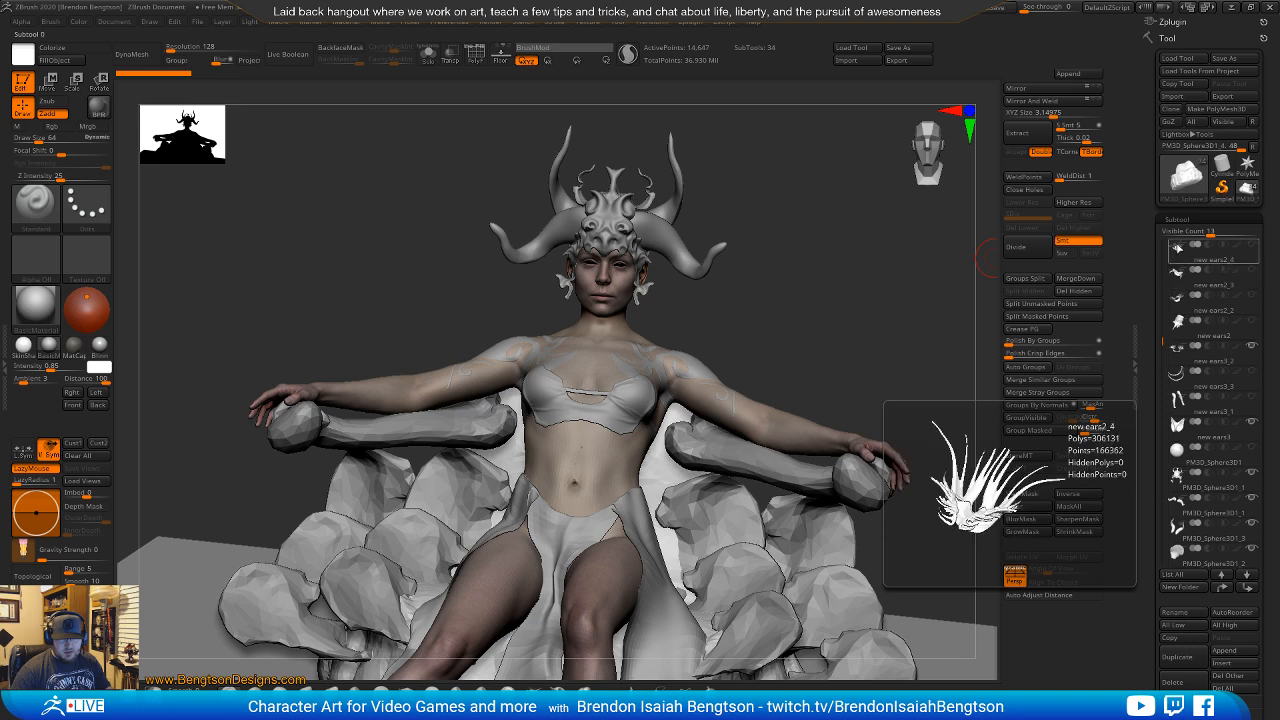
scroll(1161, 310, up, 4)
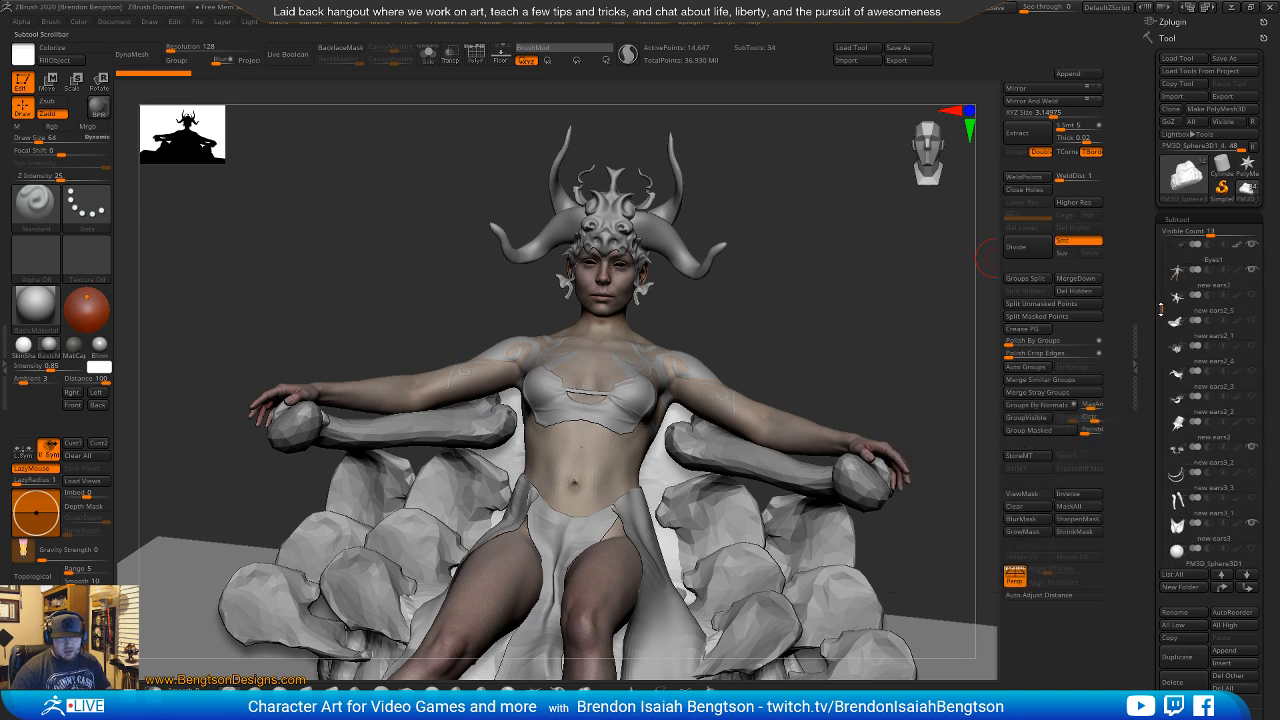
mouse_move(1175, 333)
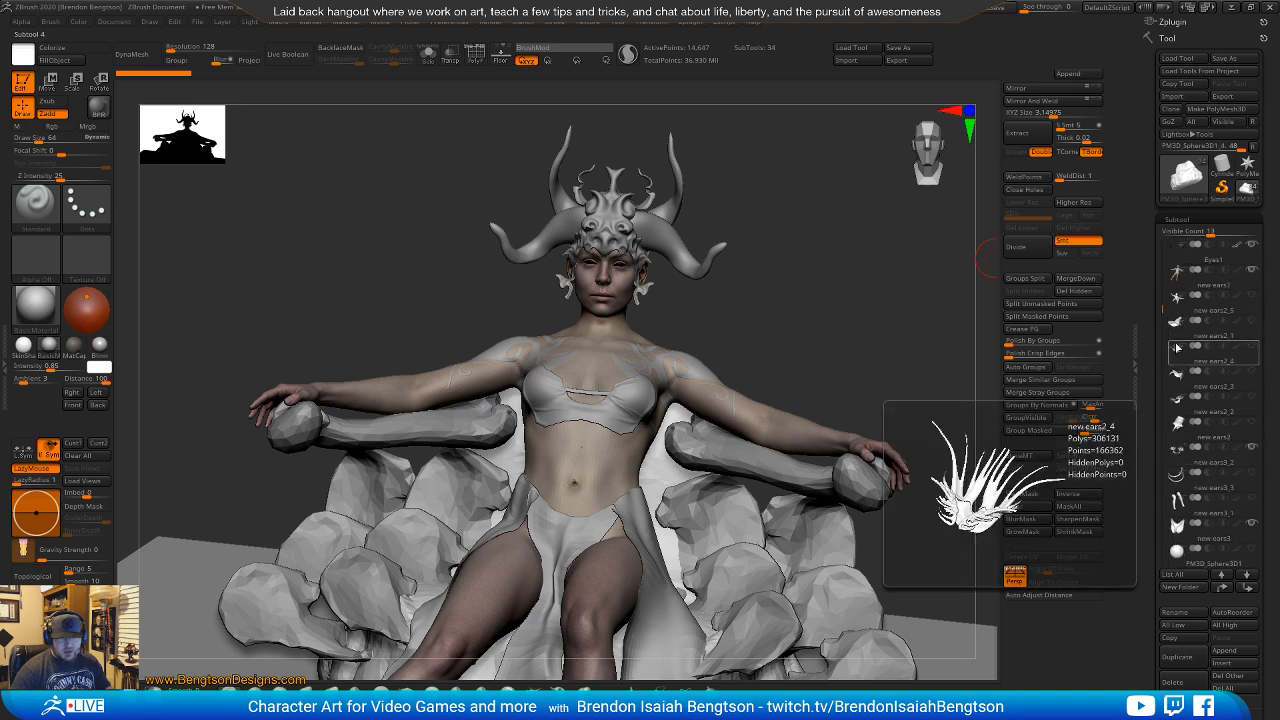
mouse_move(1161, 310)
mouse_down()
mouse_move(1164, 244)
mouse_move(1171, 302)
mouse_up()
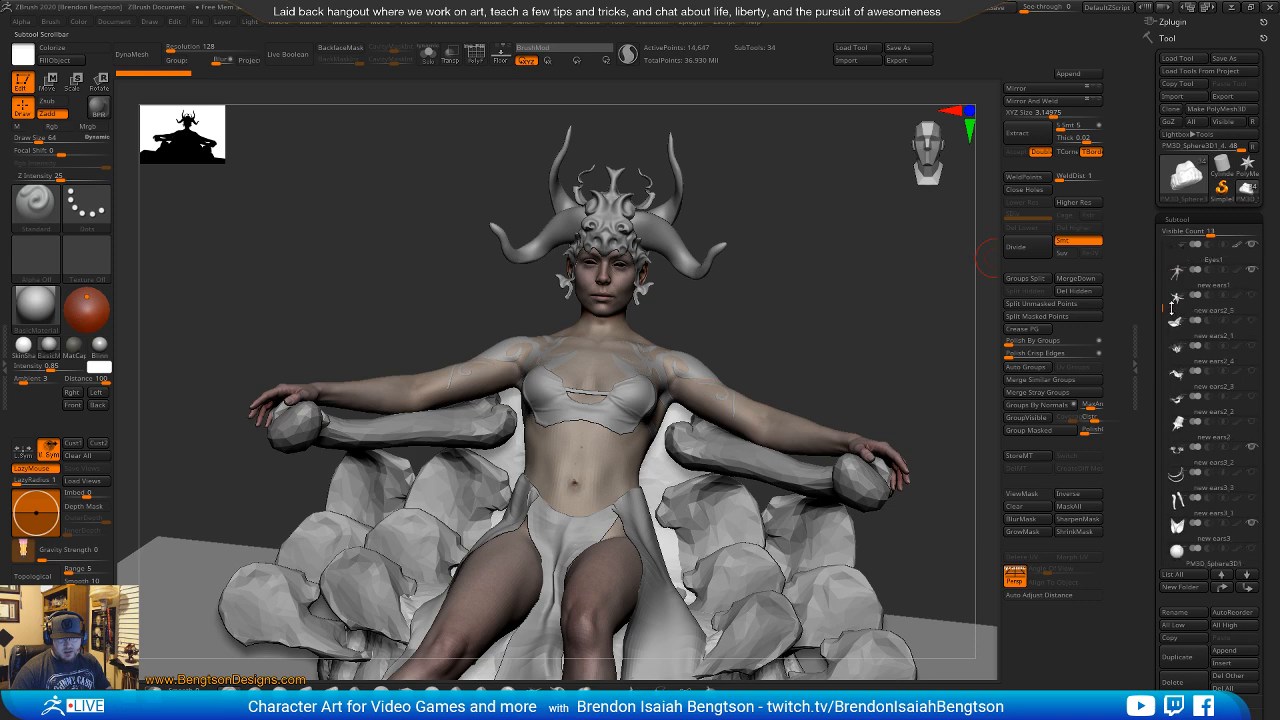
mouse_move(1177, 396)
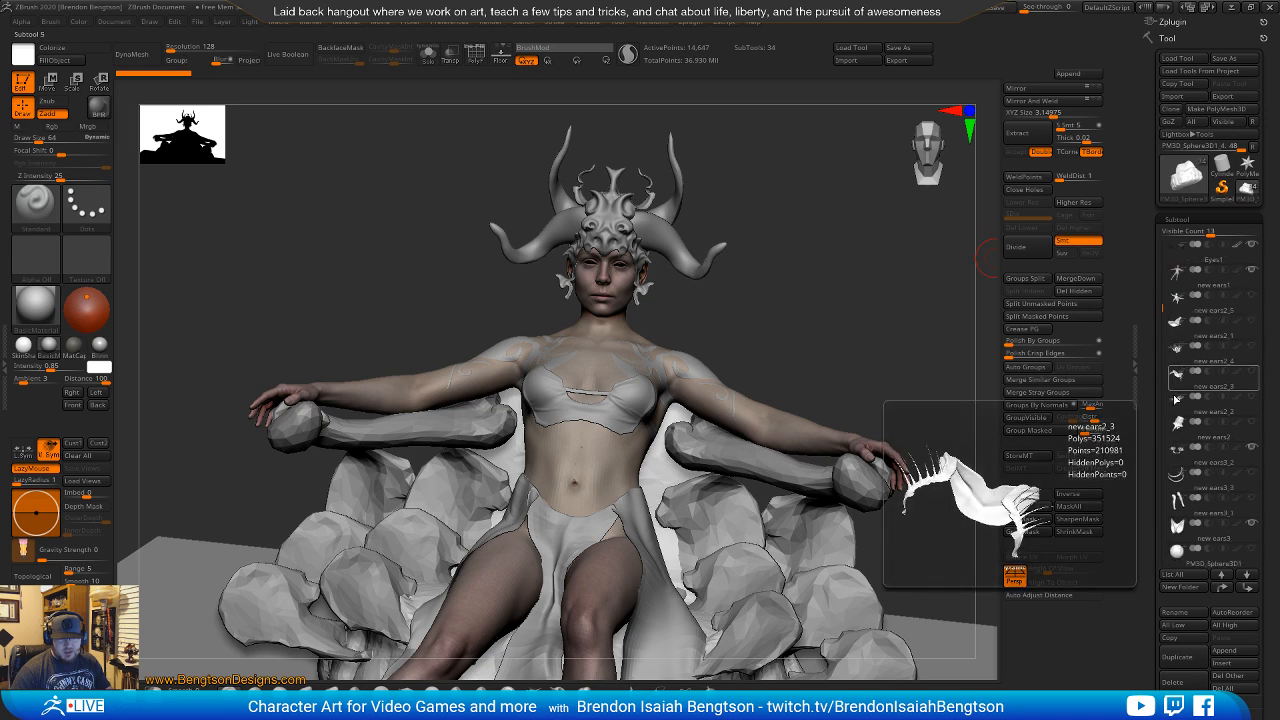
click(1251, 396)
key(f)
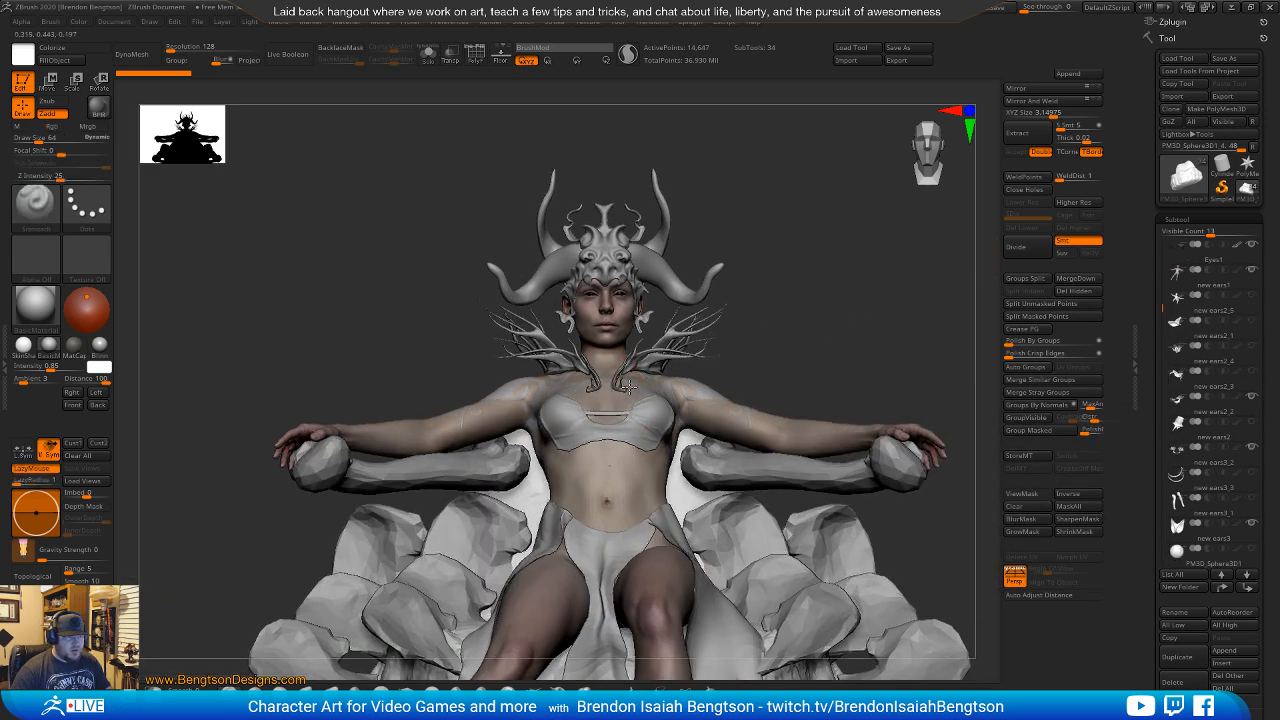
right_drag(628, 387, 613, 425)
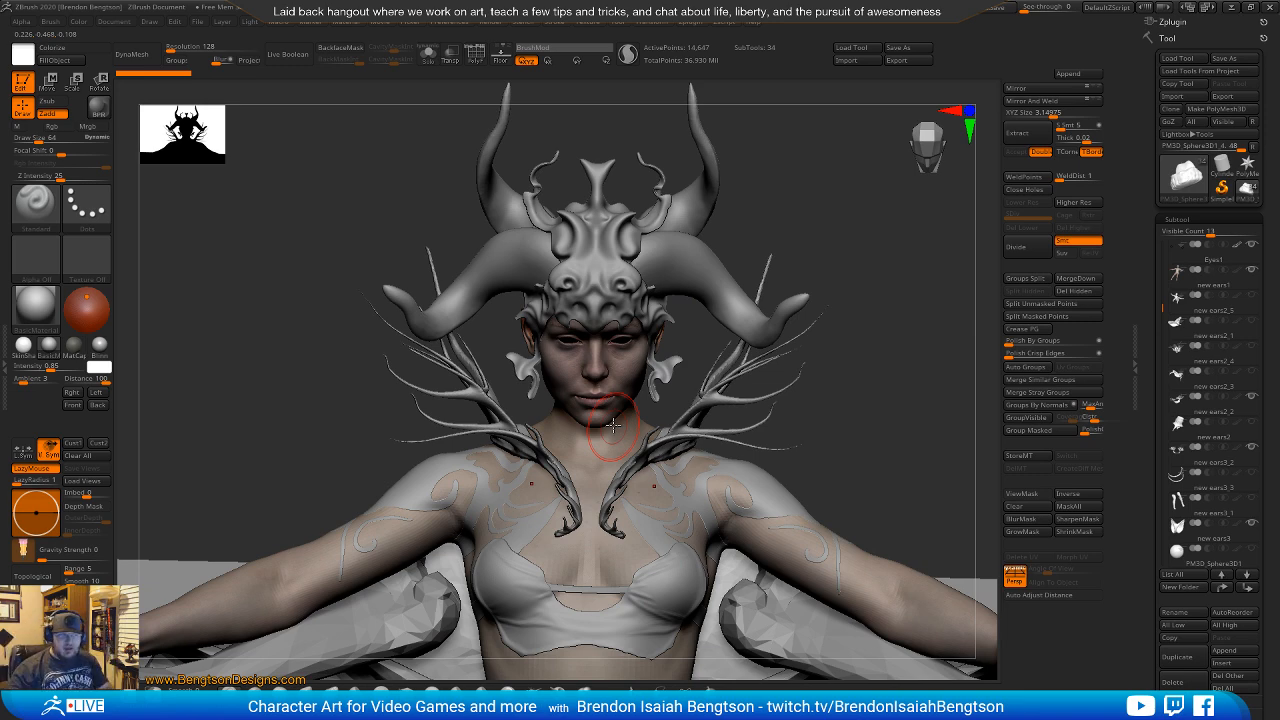
Show the spiky collar subtool new ears2_4 behind the head and hide the branching new ears2_2.
click(1240, 350)
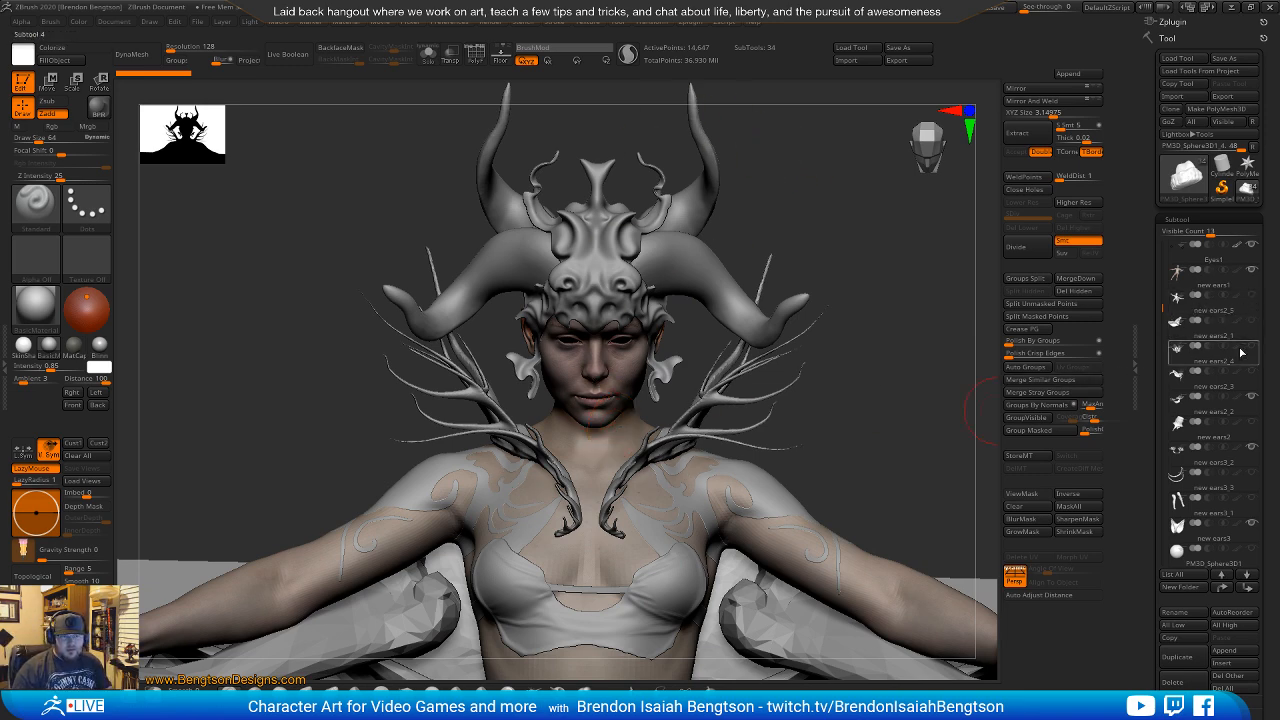
mouse_move(1250, 348)
right_drag(760, 476, 990, 372)
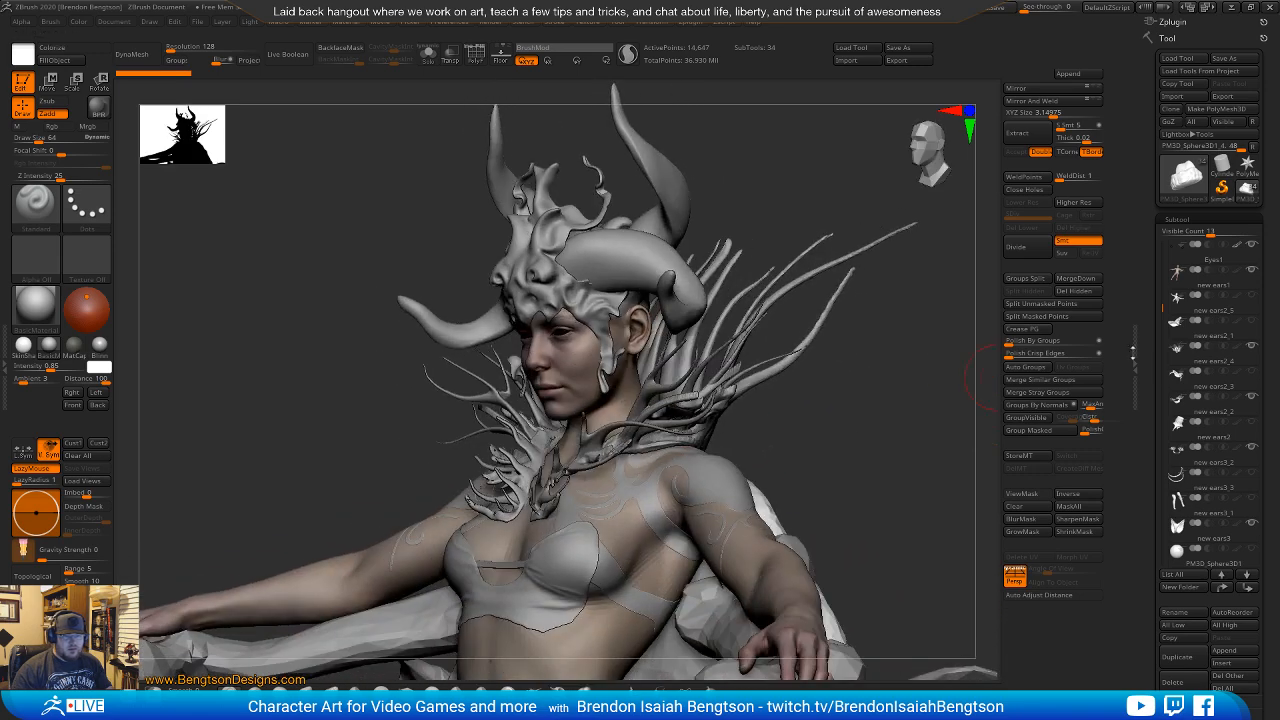
mouse_move(1184, 407)
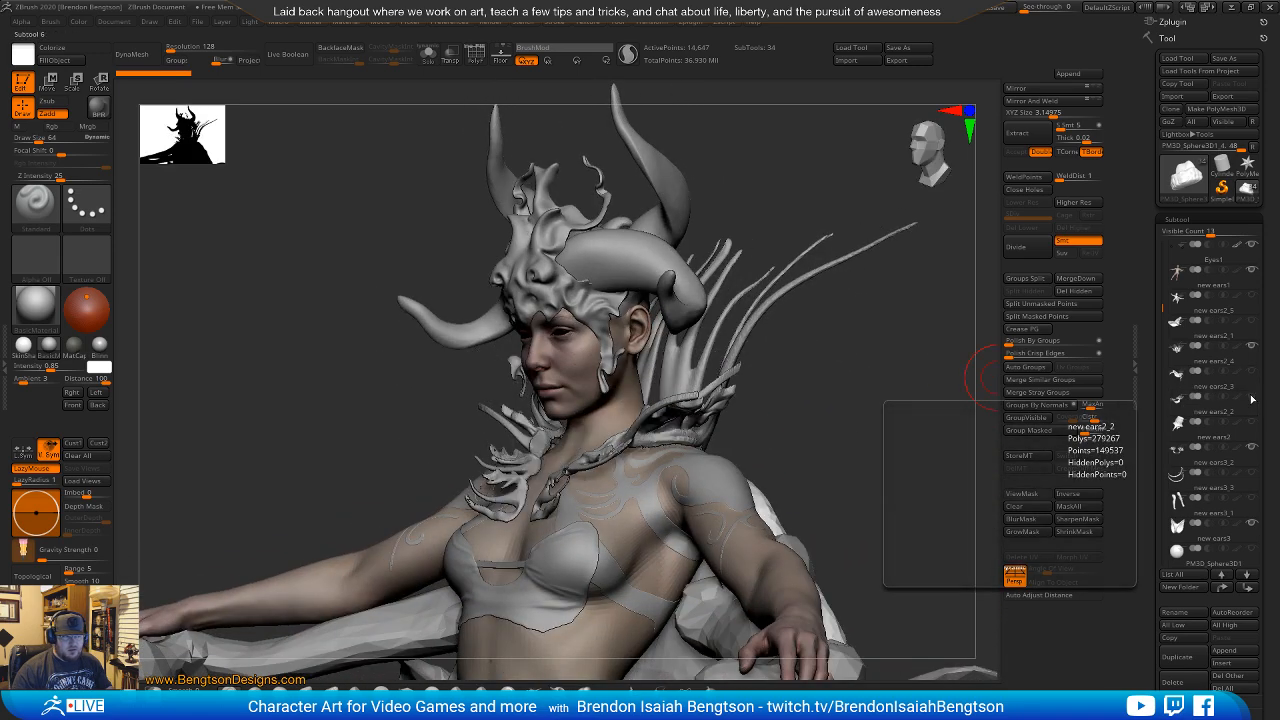
right_drag(750, 417, 660, 490)
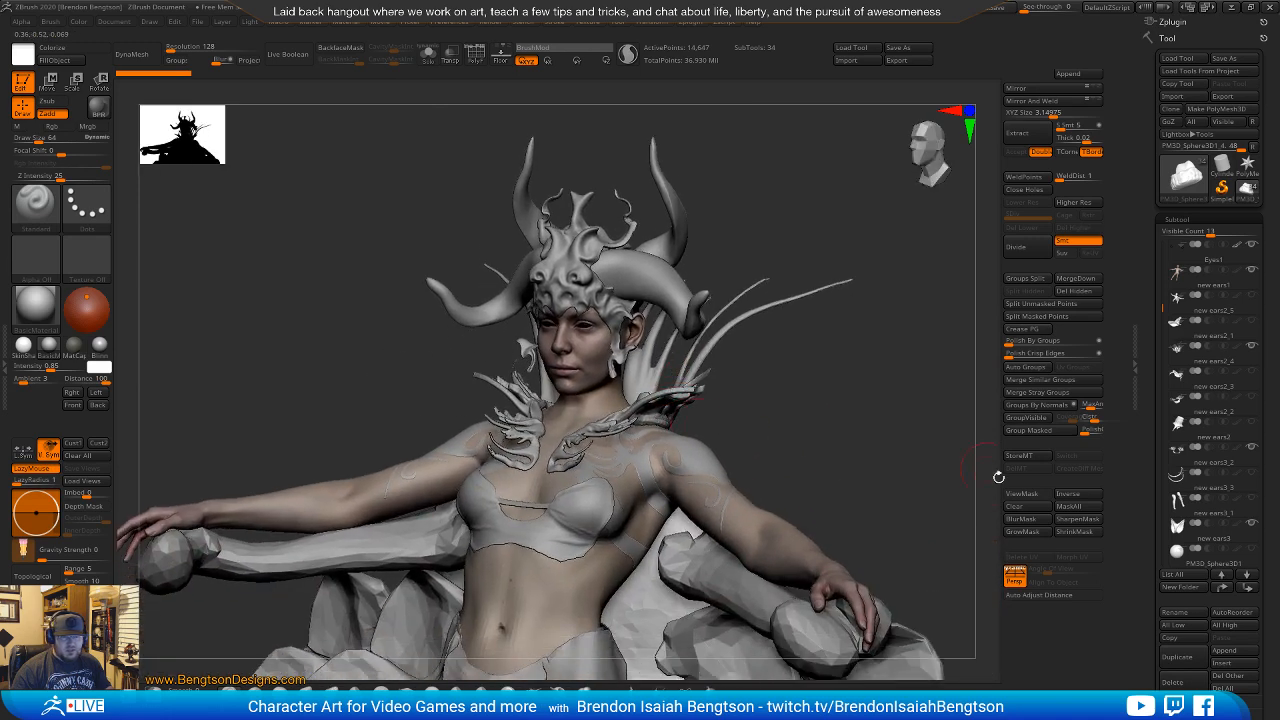
Show the collar subtools new ears2 and new ears2_3 around the neck and shoulders and check how they combine.
mouse_move(1221, 432)
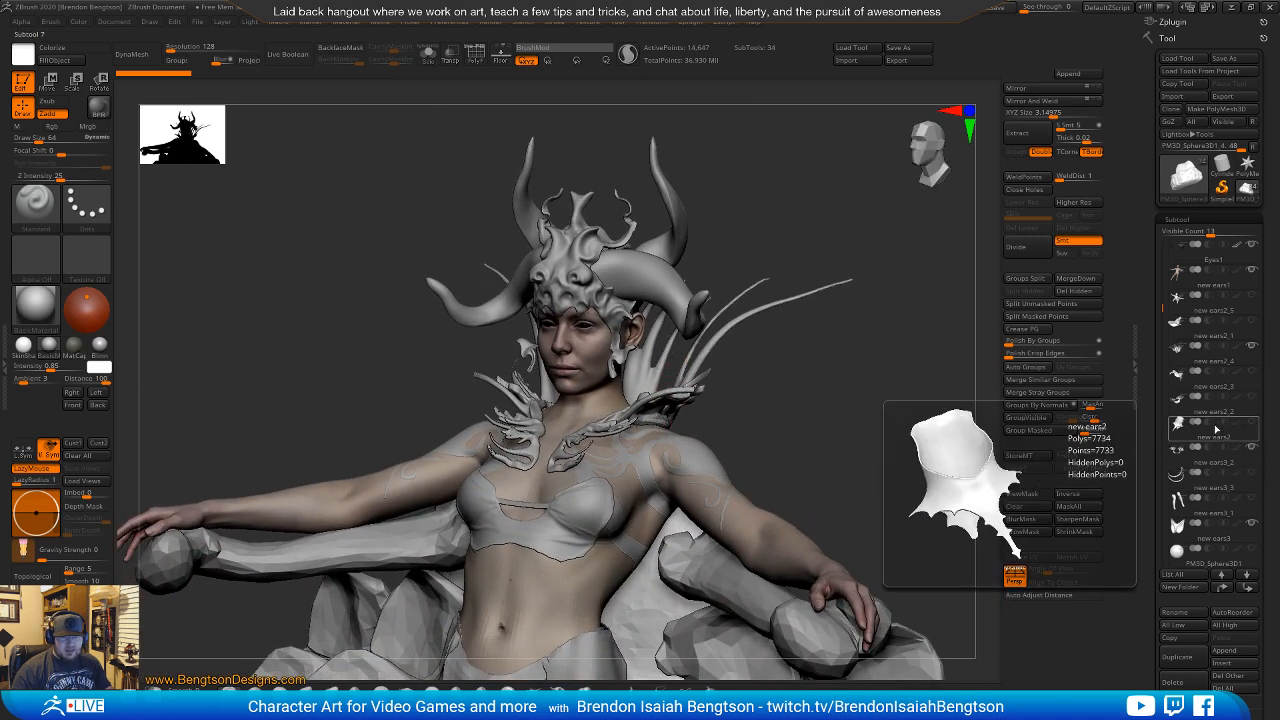
right_drag(556, 426, 600, 458)
mouse_move(1182, 383)
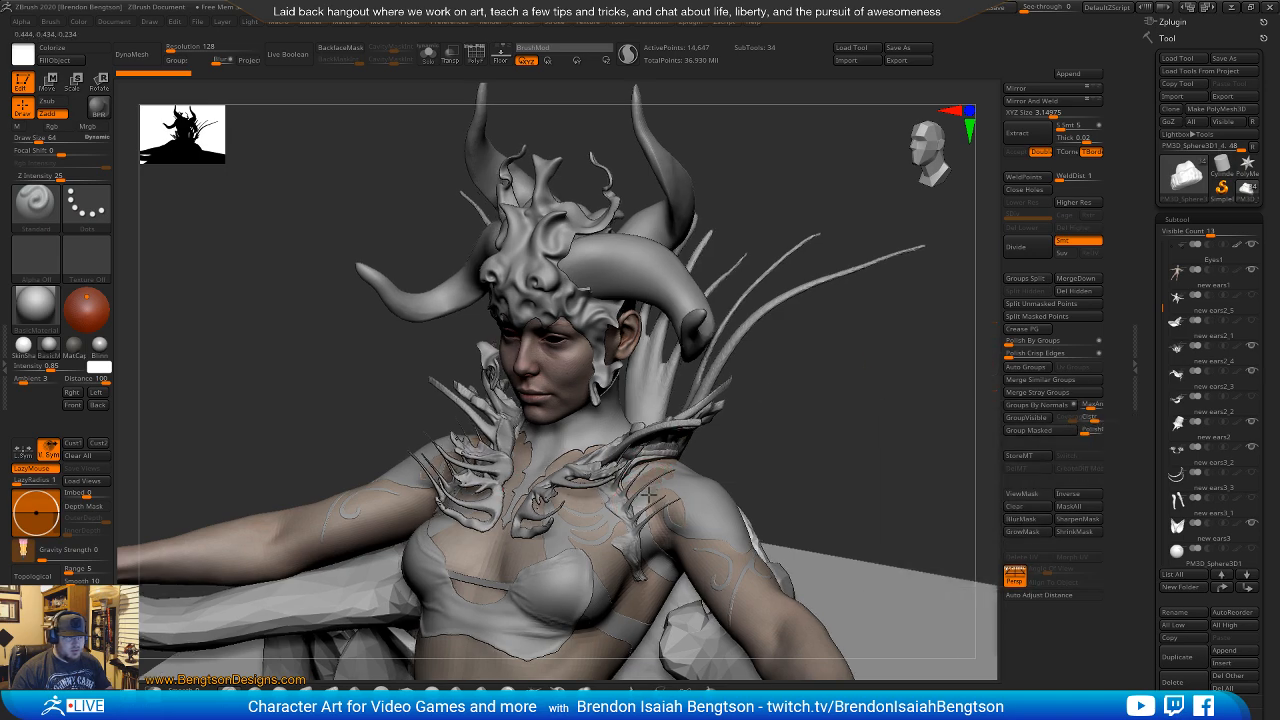
mouse_move(648, 493)
right_down()
mouse_move(582, 483)
mouse_move(611, 478)
mouse_move(600, 461)
right_up()
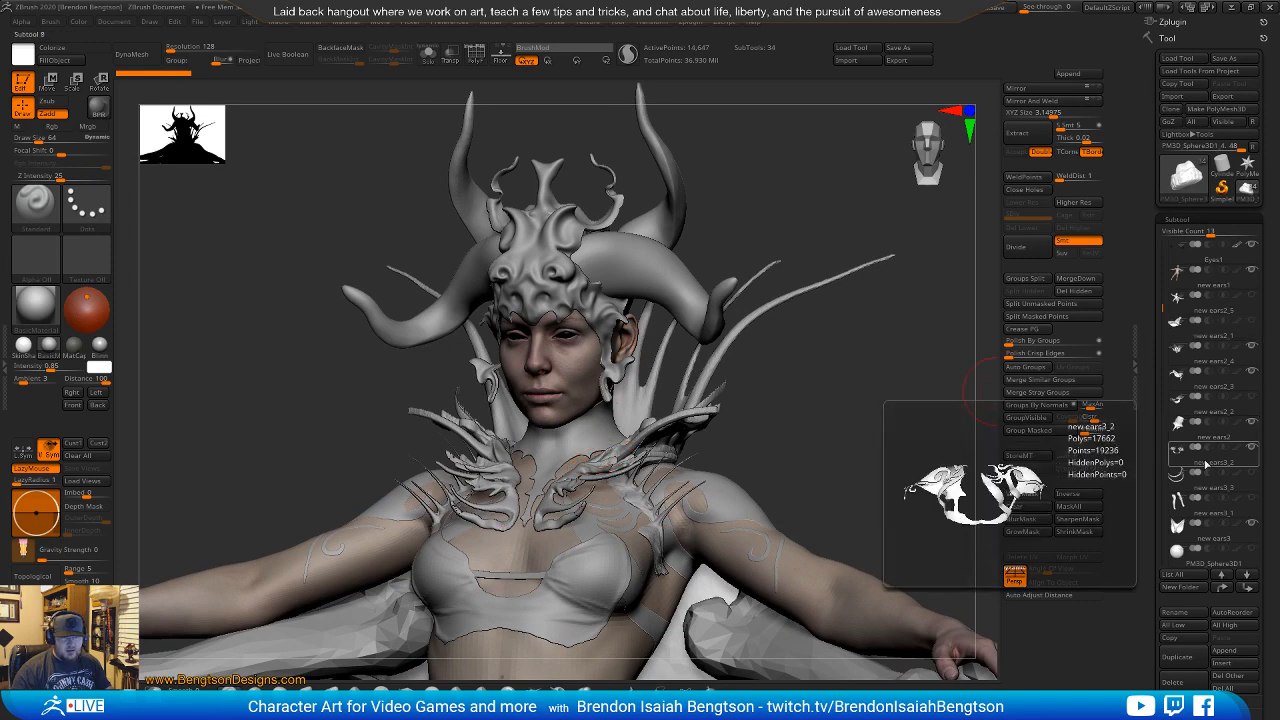
Make the branching subtool new ears2_2 visible again together with the other collar pieces.
mouse_move(1184, 508)
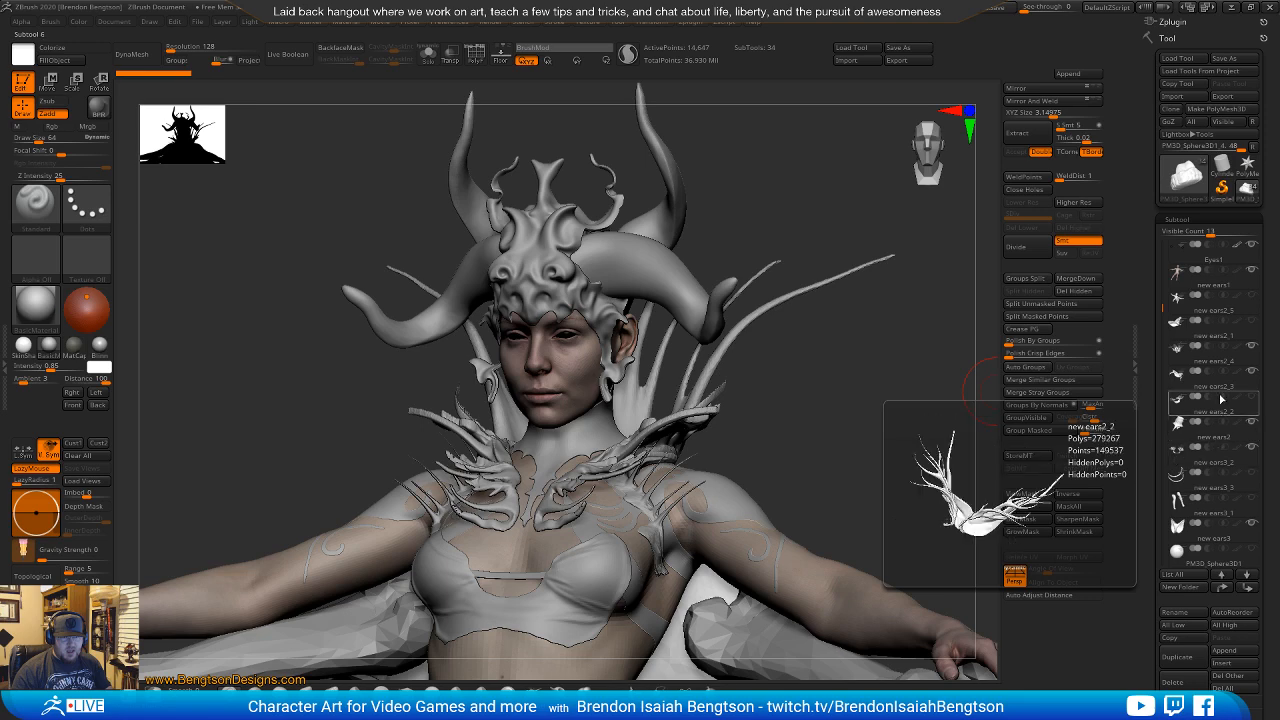
click(1252, 397)
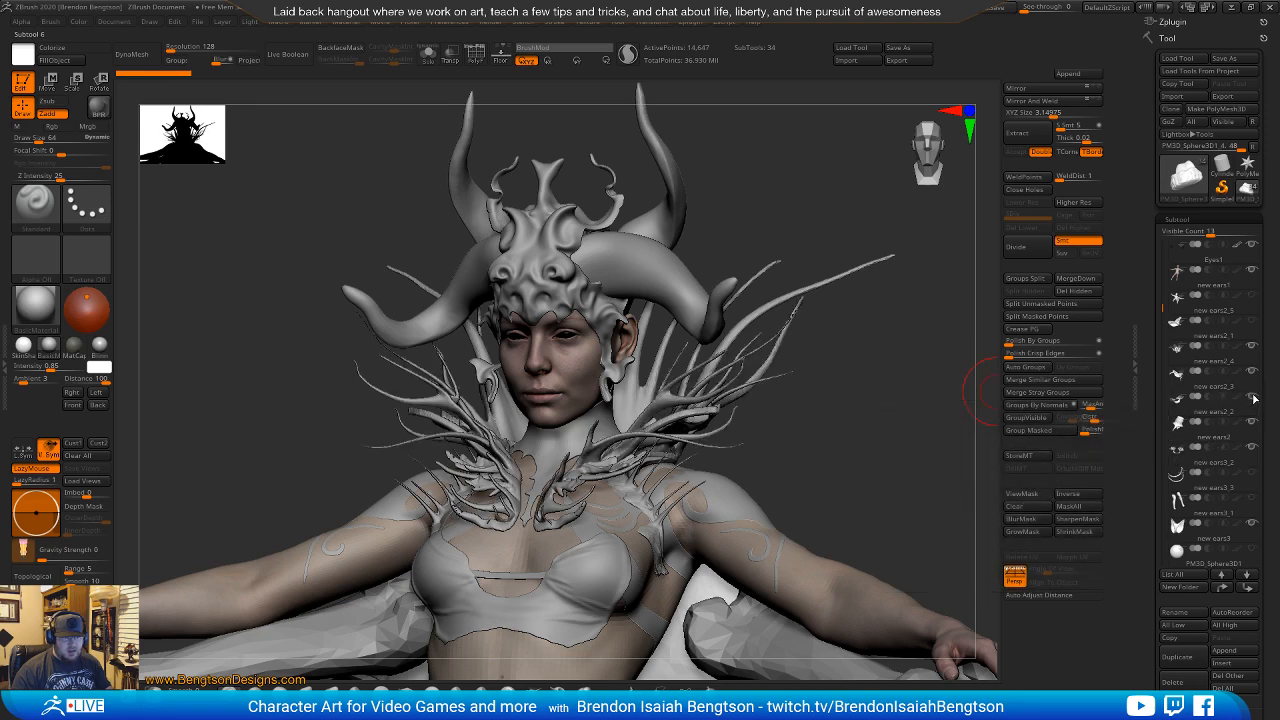
click(1249, 374)
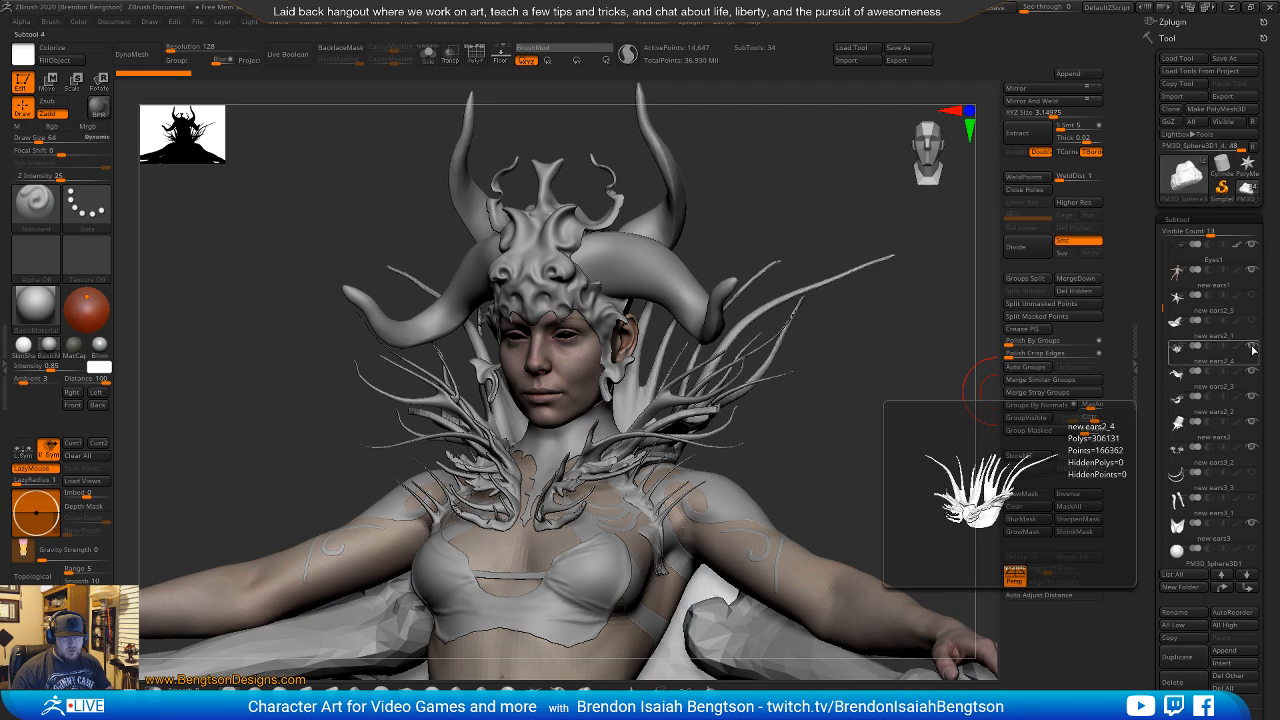
Hide the spiky collar new ears2_4, inspect the remaining collar pieces from several angles, and hide the branching new ears2_2.
click(1252, 347)
mouse_move(830, 450)
mouse_down()
mouse_move(410, 462)
mouse_move(629, 457)
mouse_up()
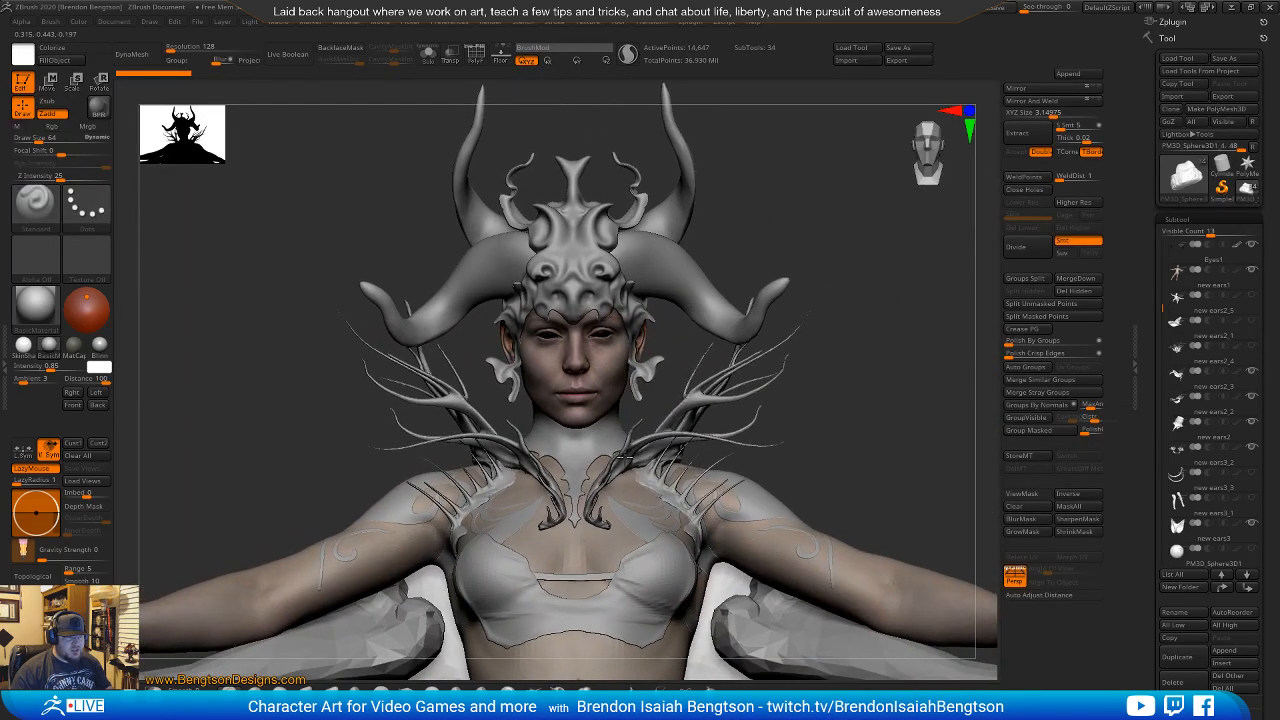
drag(538, 406, 569, 436)
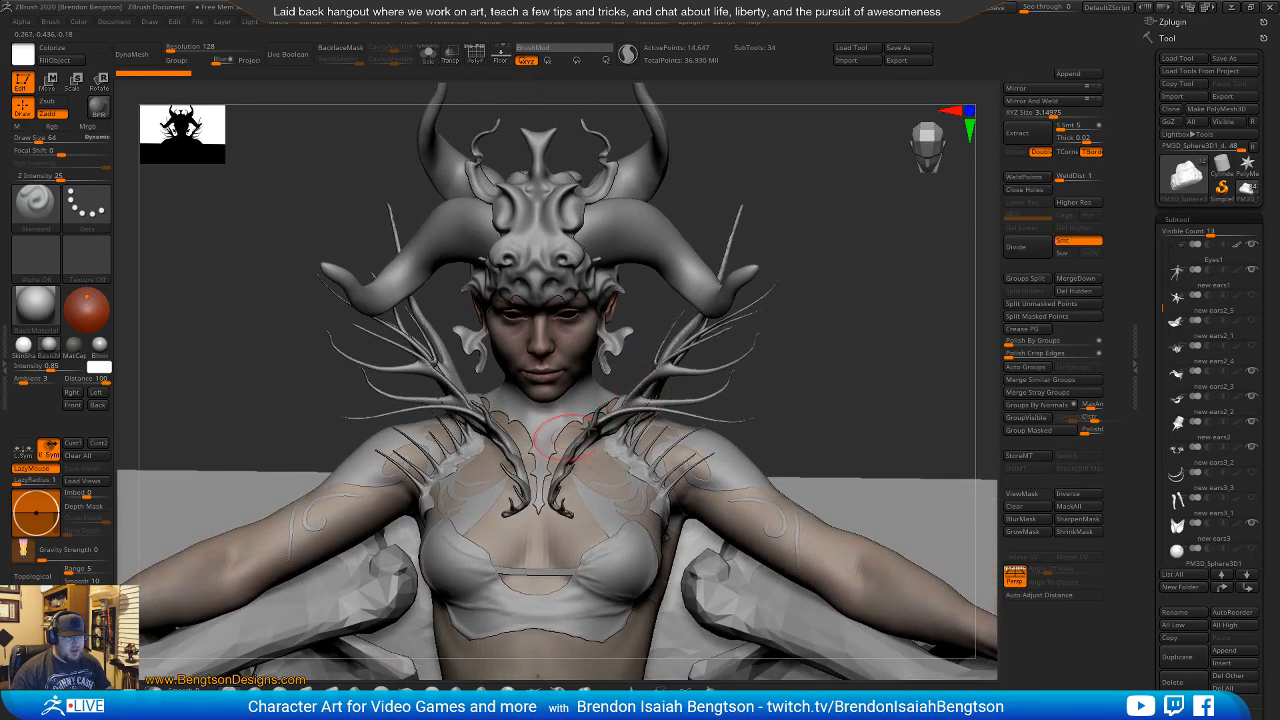
drag(640, 367, 870, 385)
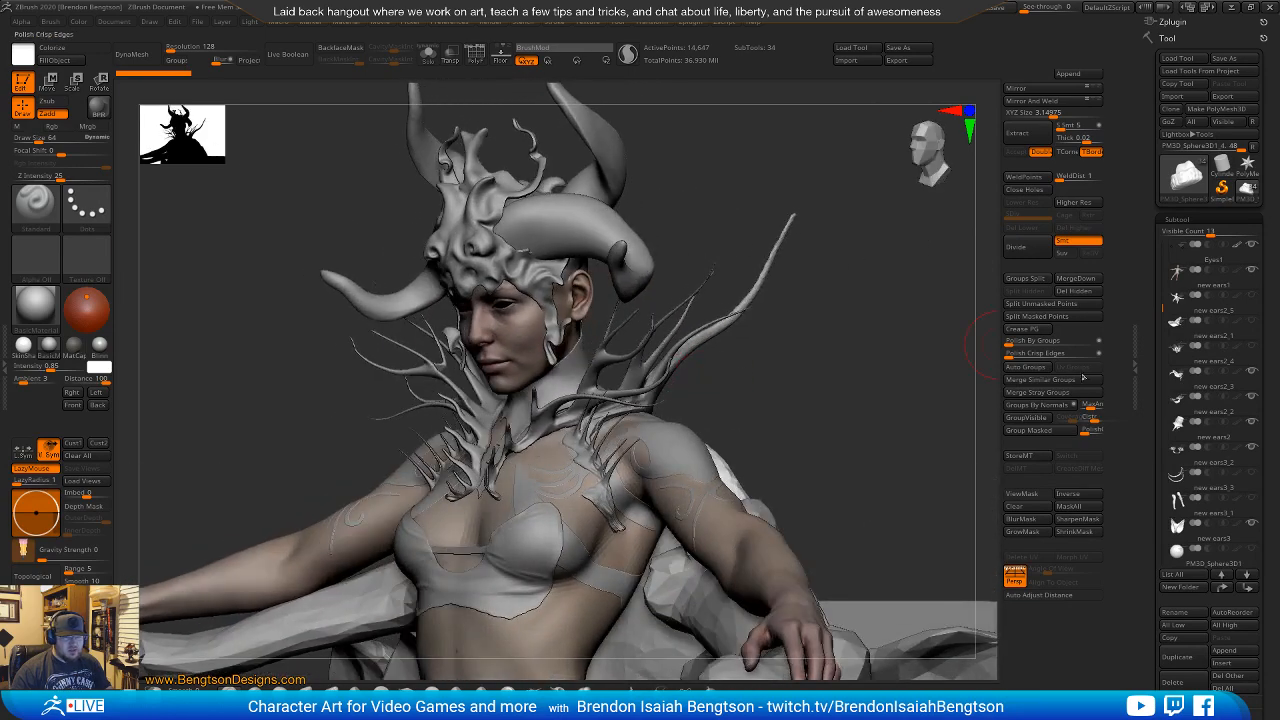
click(1252, 400)
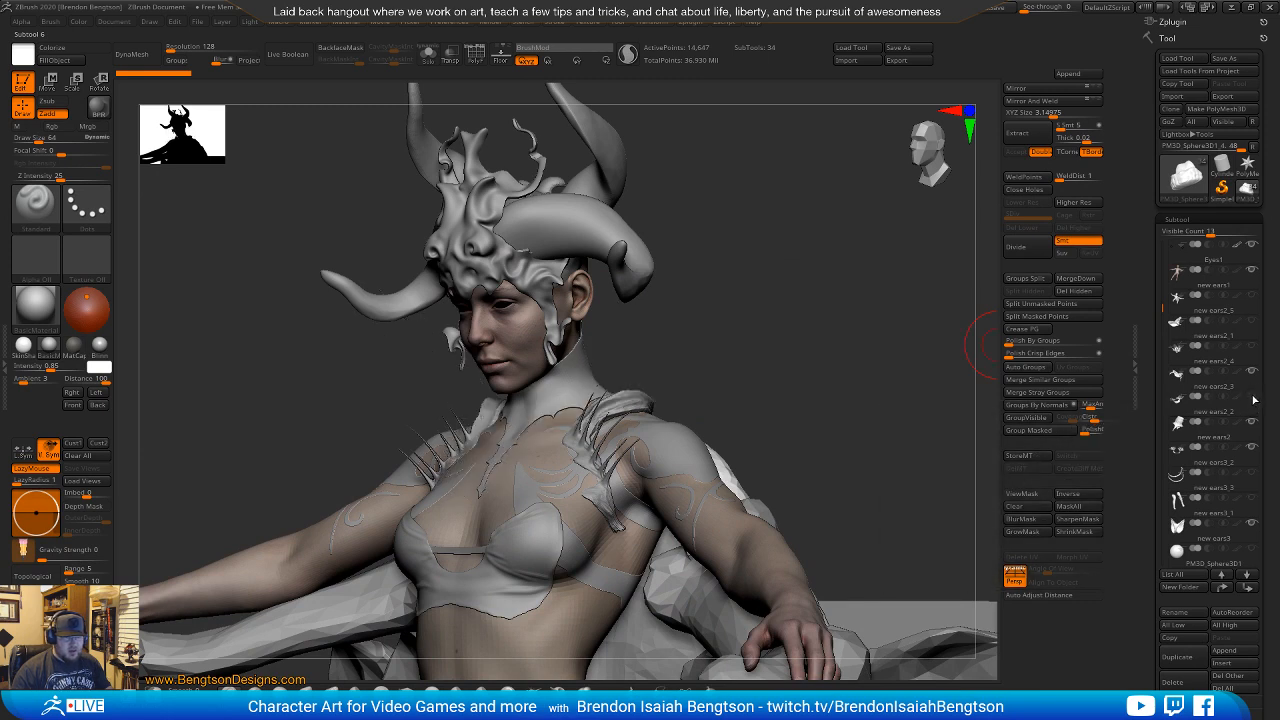
Show the collar subtools new ears2_1 and new ears2_4 together and inspect how they sit on the chest.
mouse_move(1257, 455)
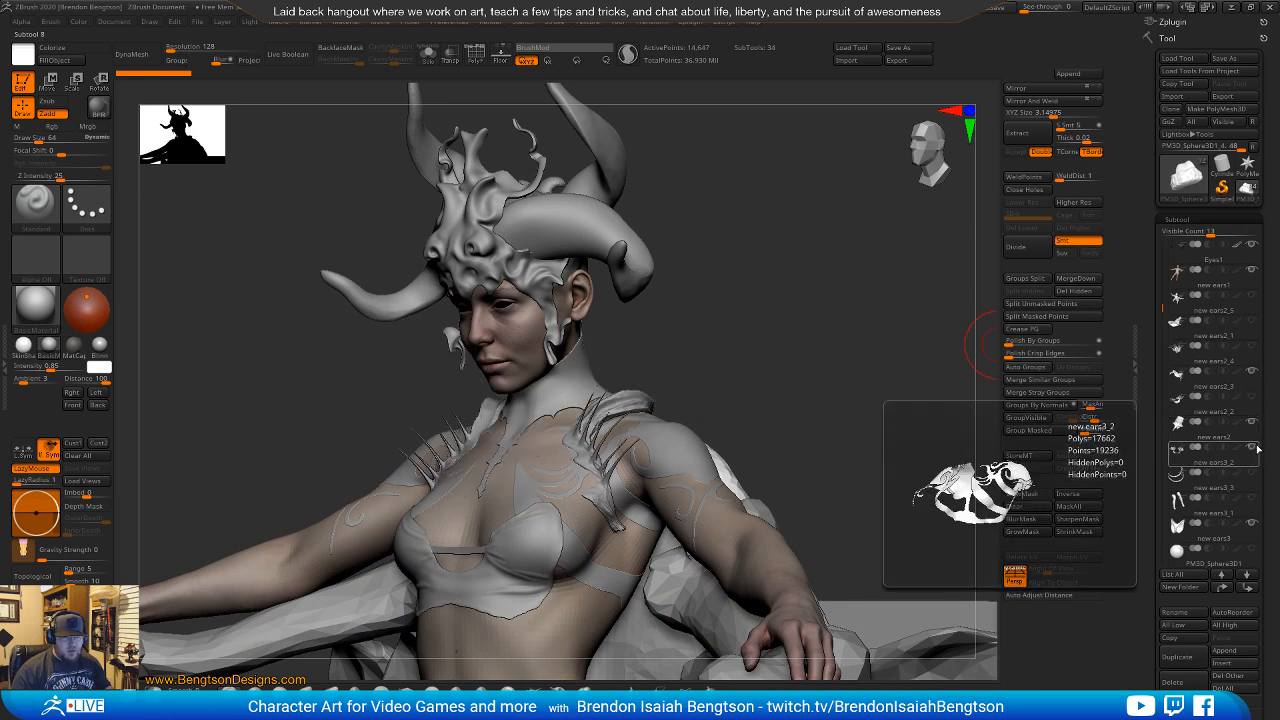
mouse_move(1243, 369)
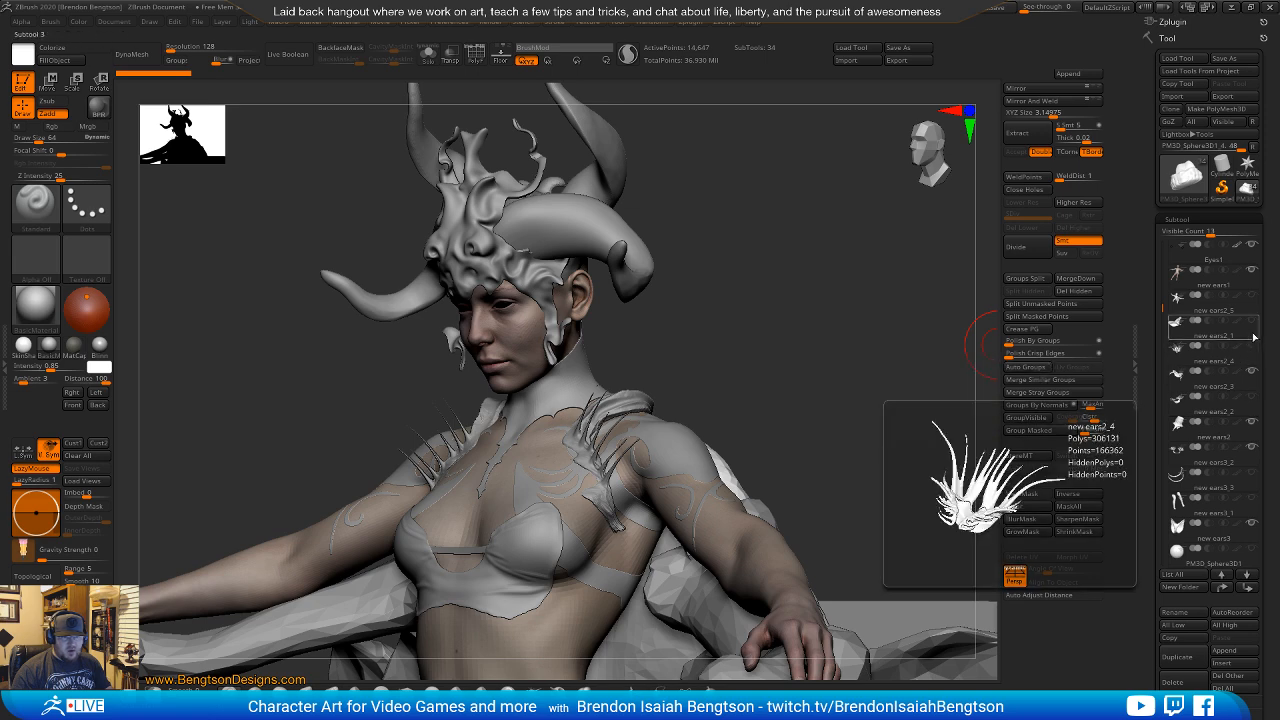
mouse_move(1254, 328)
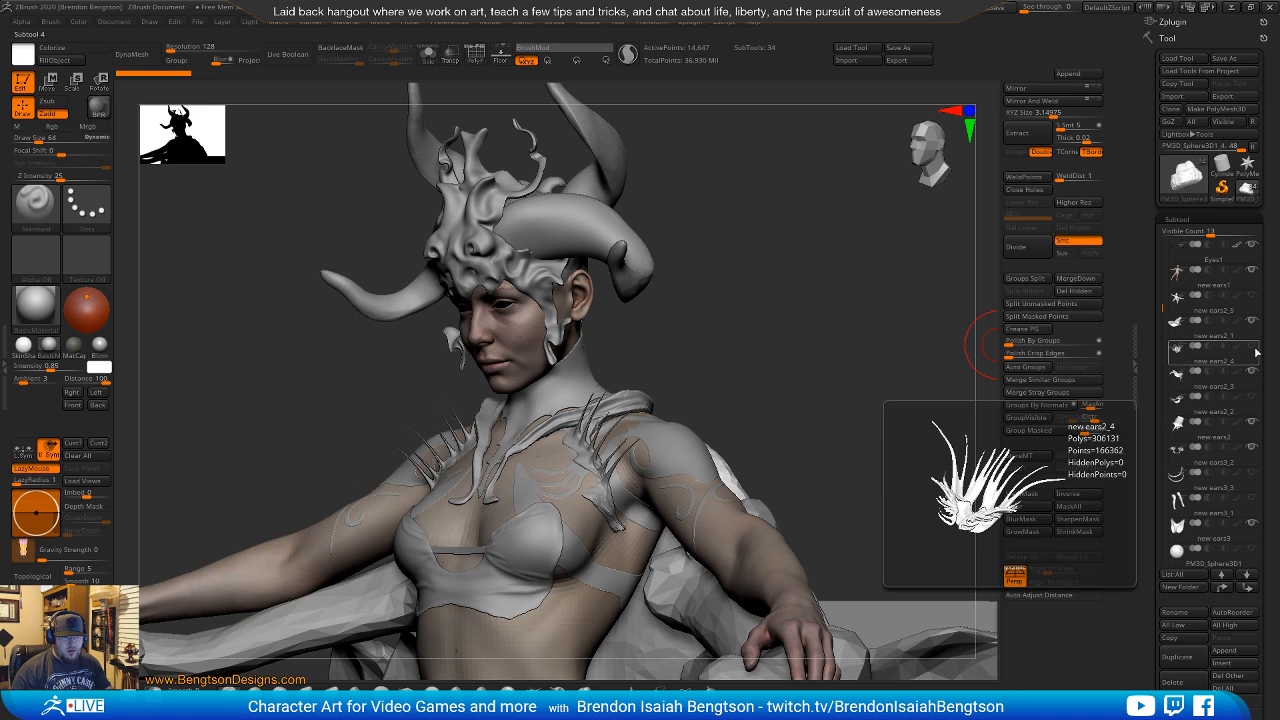
click(1256, 352)
mouse_move(460, 460)
right_down()
mouse_move(592, 515)
mouse_move(651, 343)
mouse_move(648, 426)
mouse_move(645, 407)
mouse_move(690, 415)
mouse_move(658, 406)
mouse_move(660, 386)
right_up()
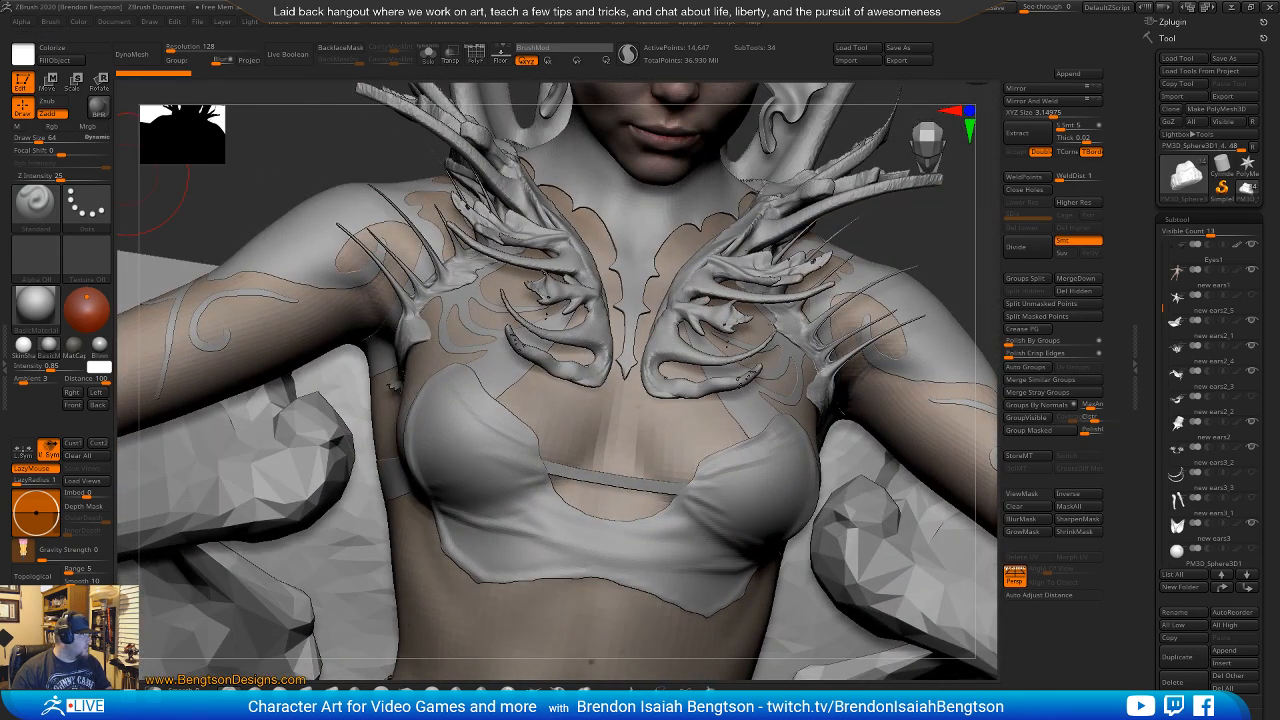
Bring the ornate headdress and horned sorceress reference images over the model for comparison, and move them away again.
drag(0, 325, 531, 284)
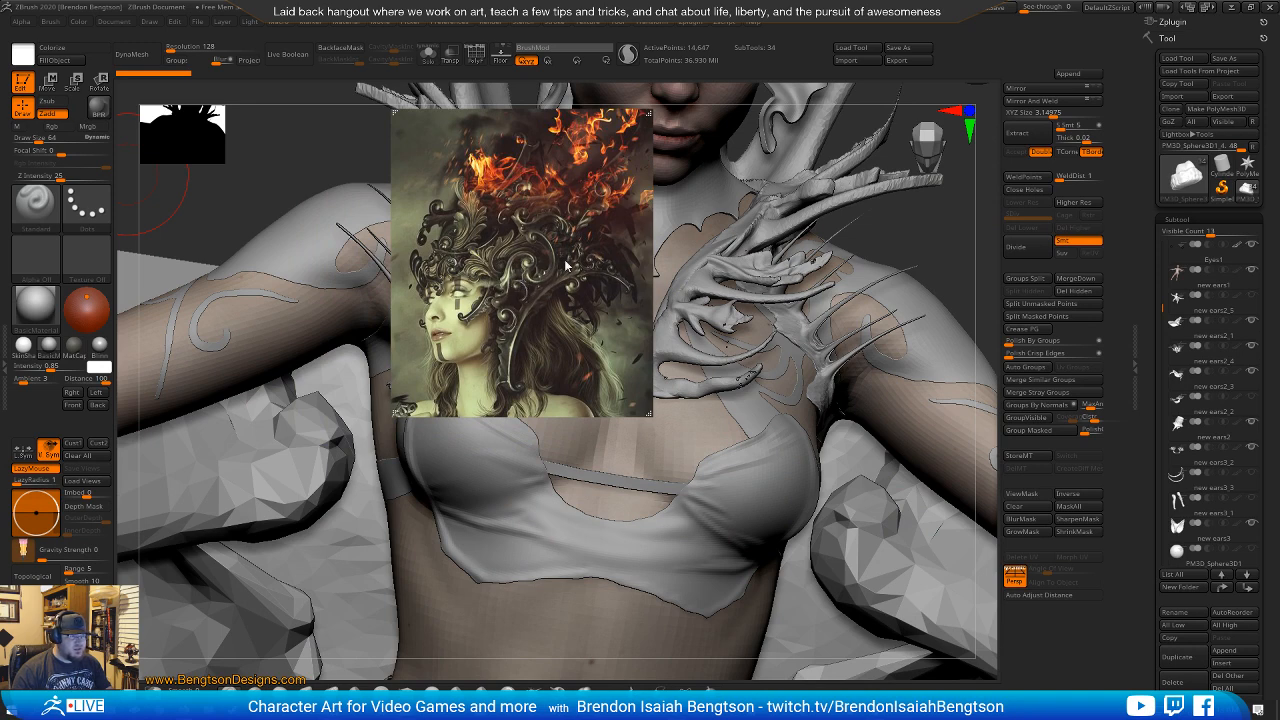
drag(547, 277, 480, 203)
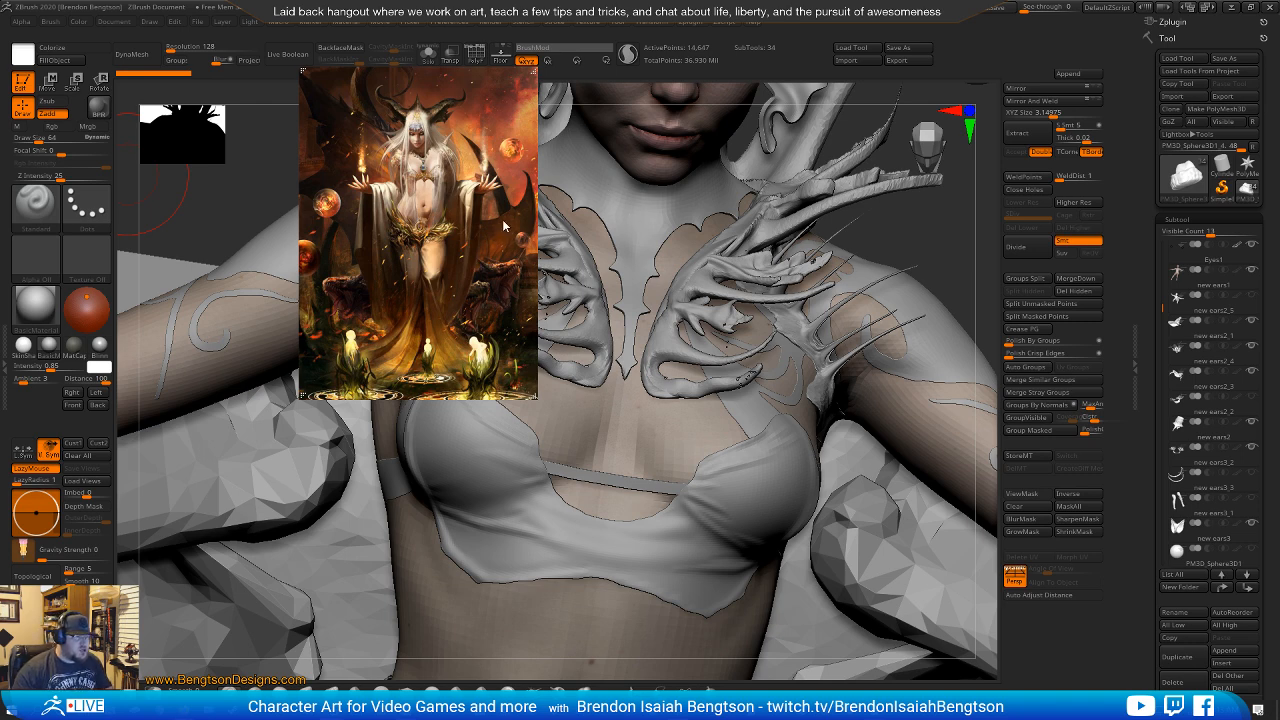
drag(395, 263, 0, 275)
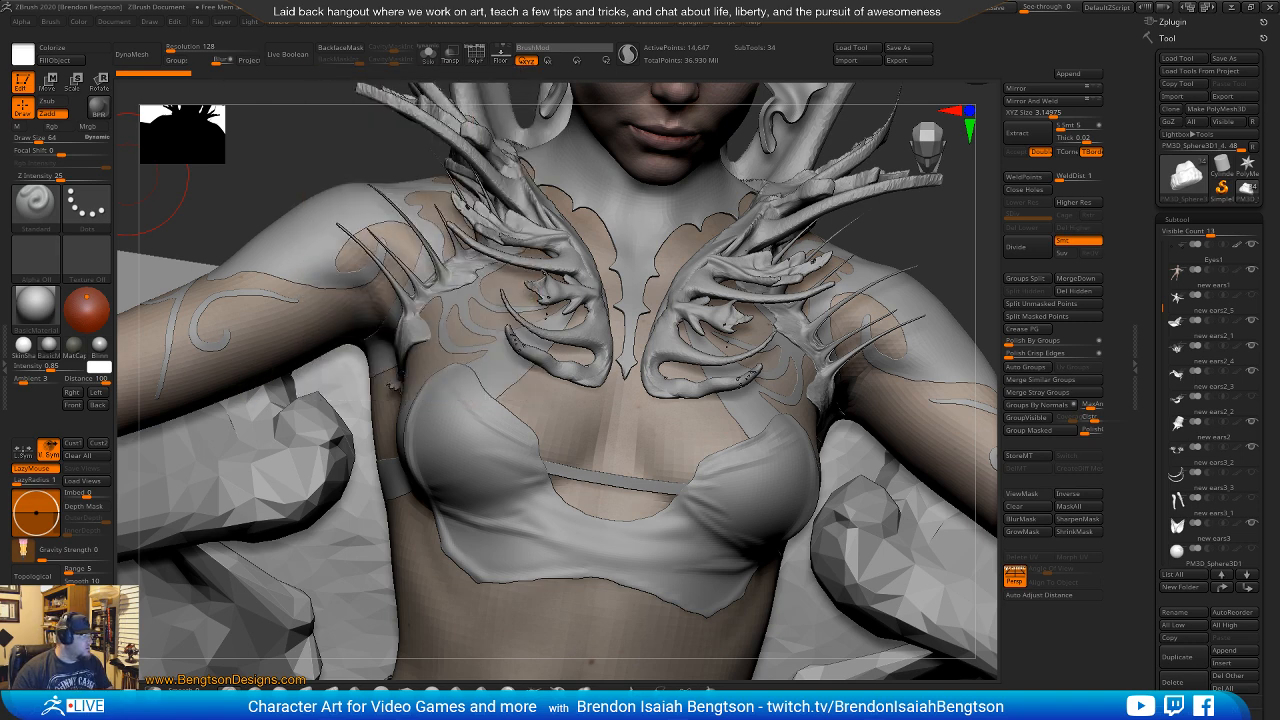
Show the hidden bone fan subtool behind the throne and examine the full seated composition from the front and three-quarter views.
shift+right_drag(607, 336, 668, 276)
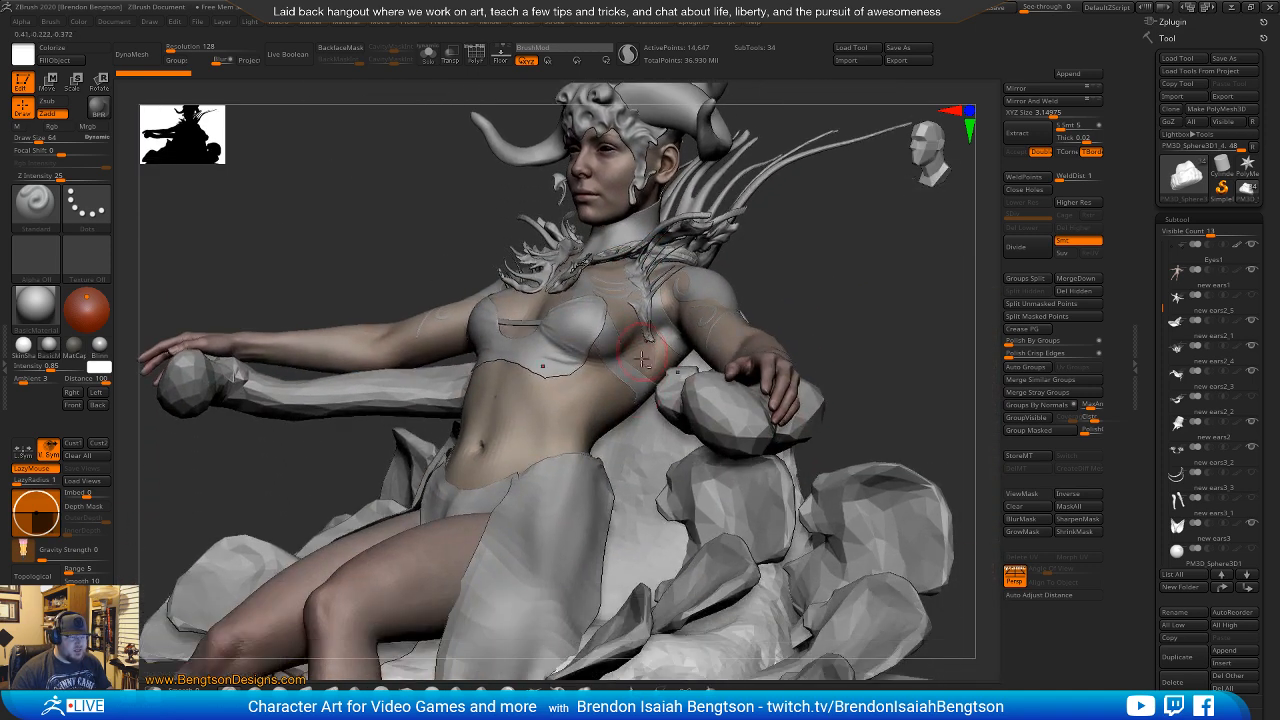
alt+right_drag(645, 433, 658, 342)
right_drag(668, 427, 802, 406)
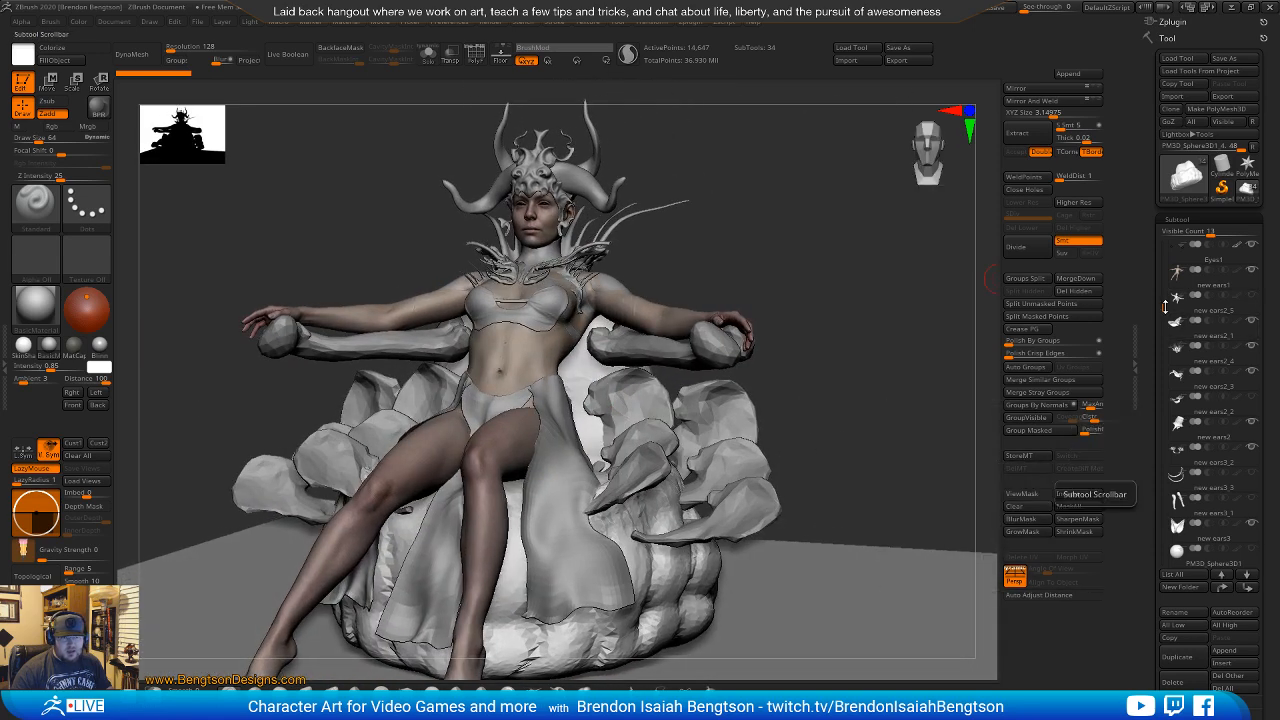
drag(1152, 305, 1188, 488)
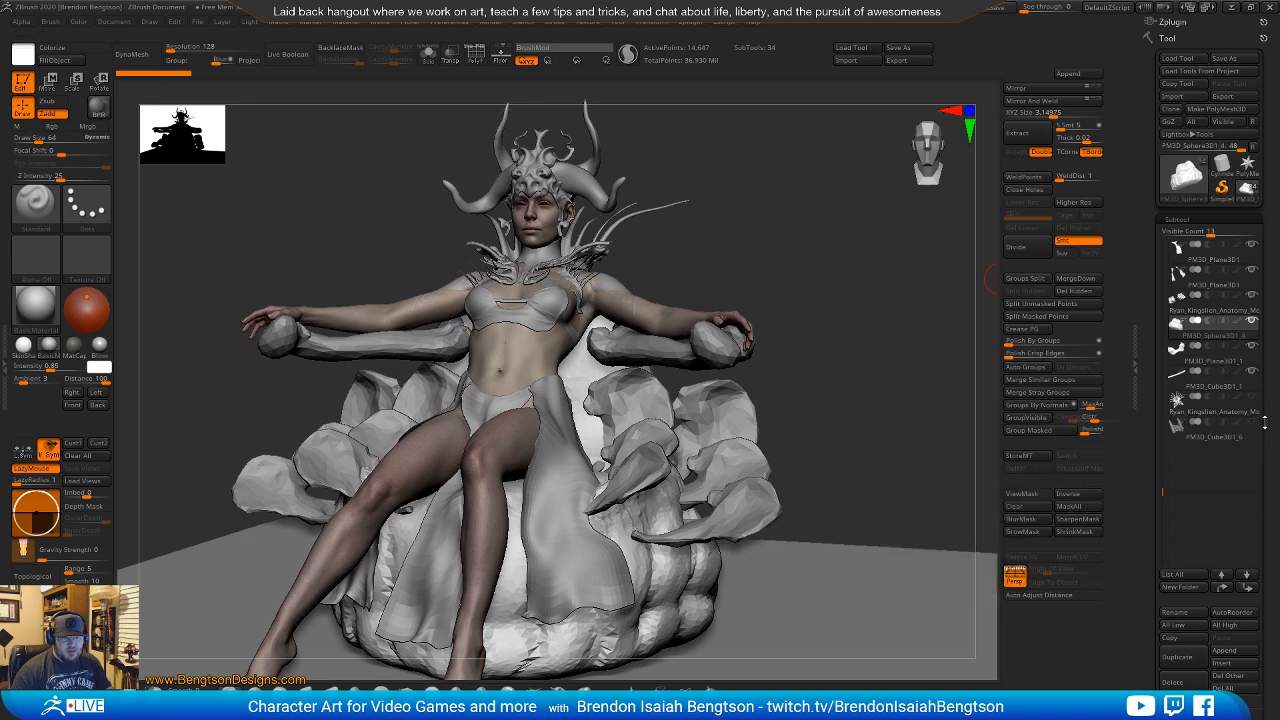
click(1250, 423)
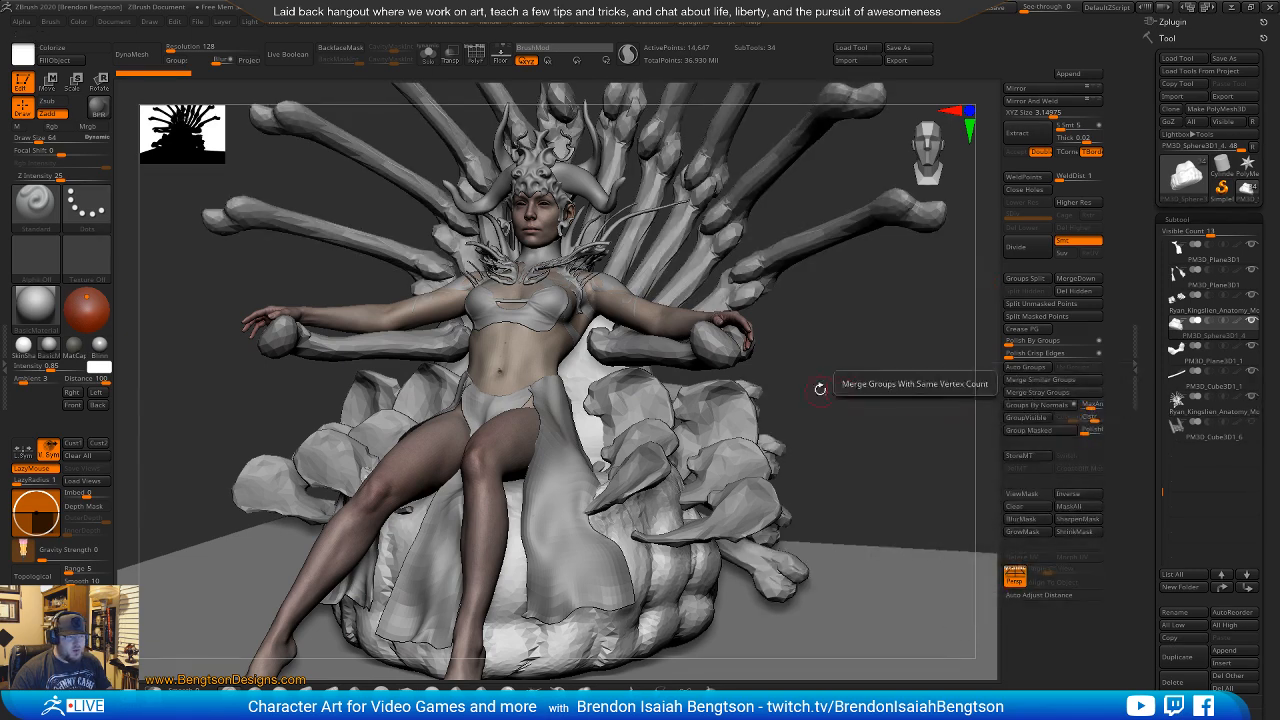
ctrl+right_drag(809, 380, 796, 347)
alt+right_drag(707, 323, 698, 404)
right_drag(585, 398, 593, 348)
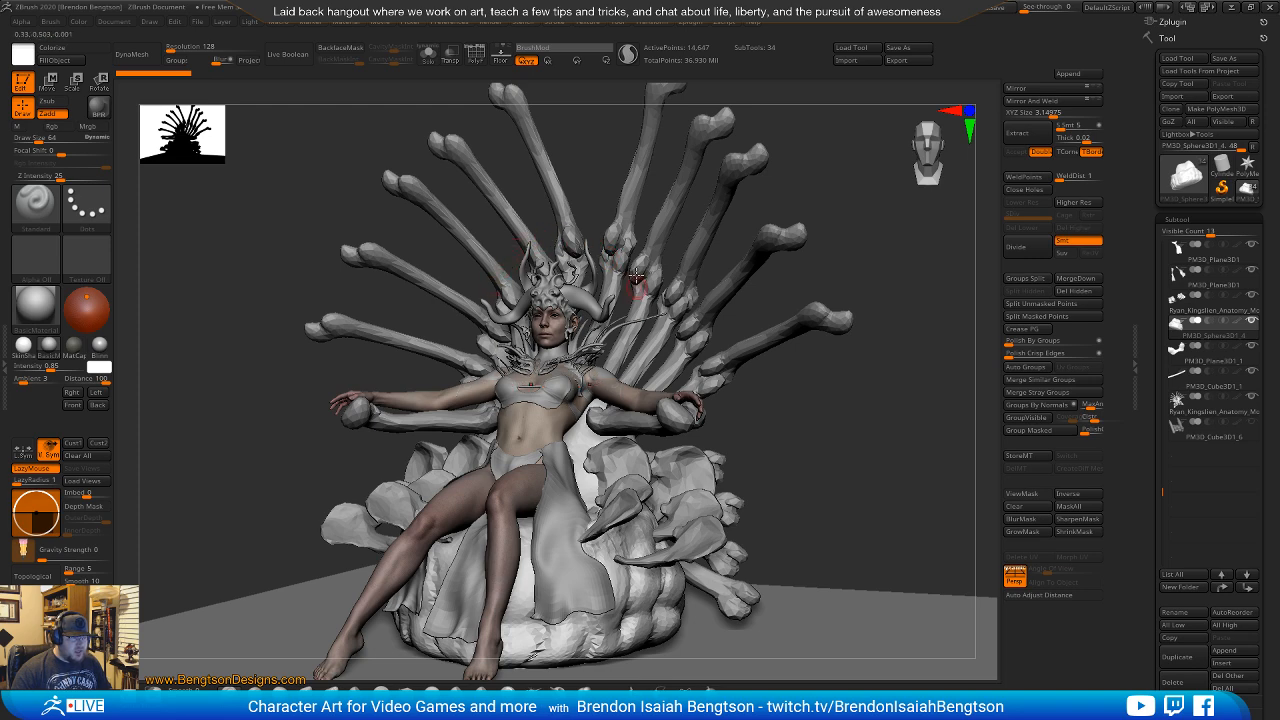
right_drag(420, 310, 530, 294)
right_drag(556, 364, 683, 283)
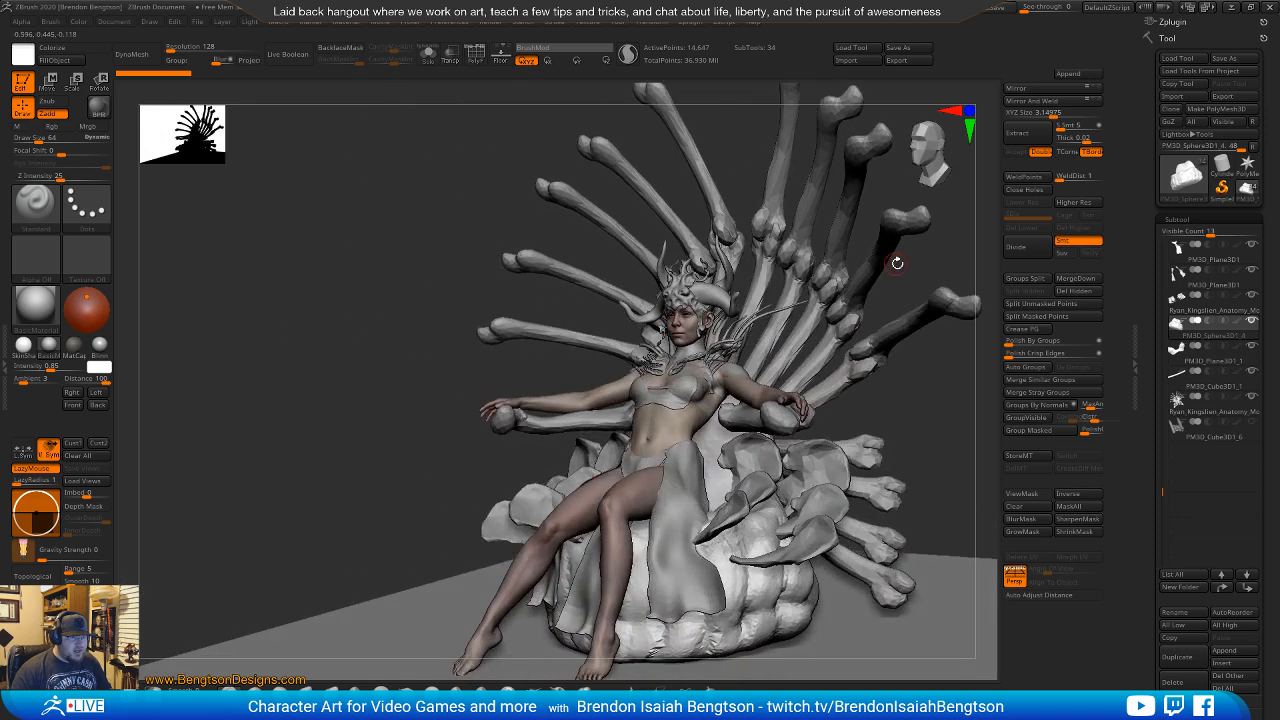
Hide the bone fan, try the rock backdrop subtool PM3D_Cube3D1_6 behind the throne, and hide it again.
click(1251, 397)
click(1251, 422)
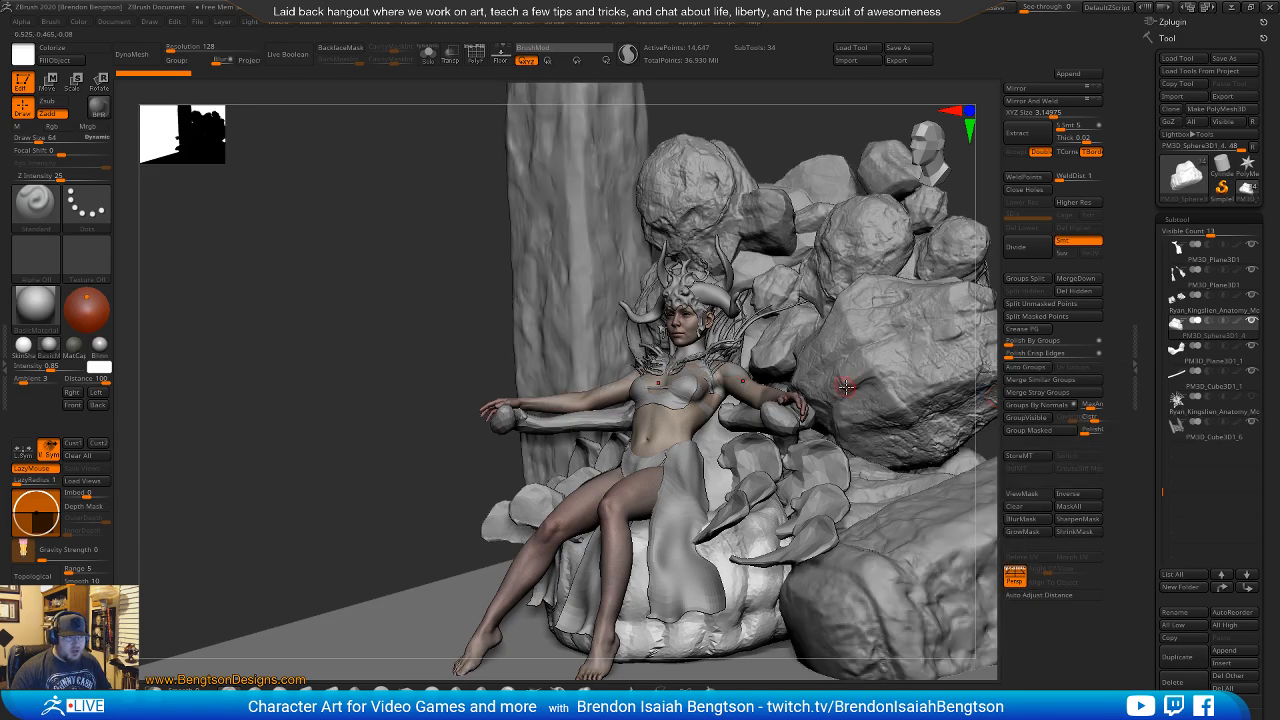
right_drag(847, 385, 985, 322)
click(1251, 422)
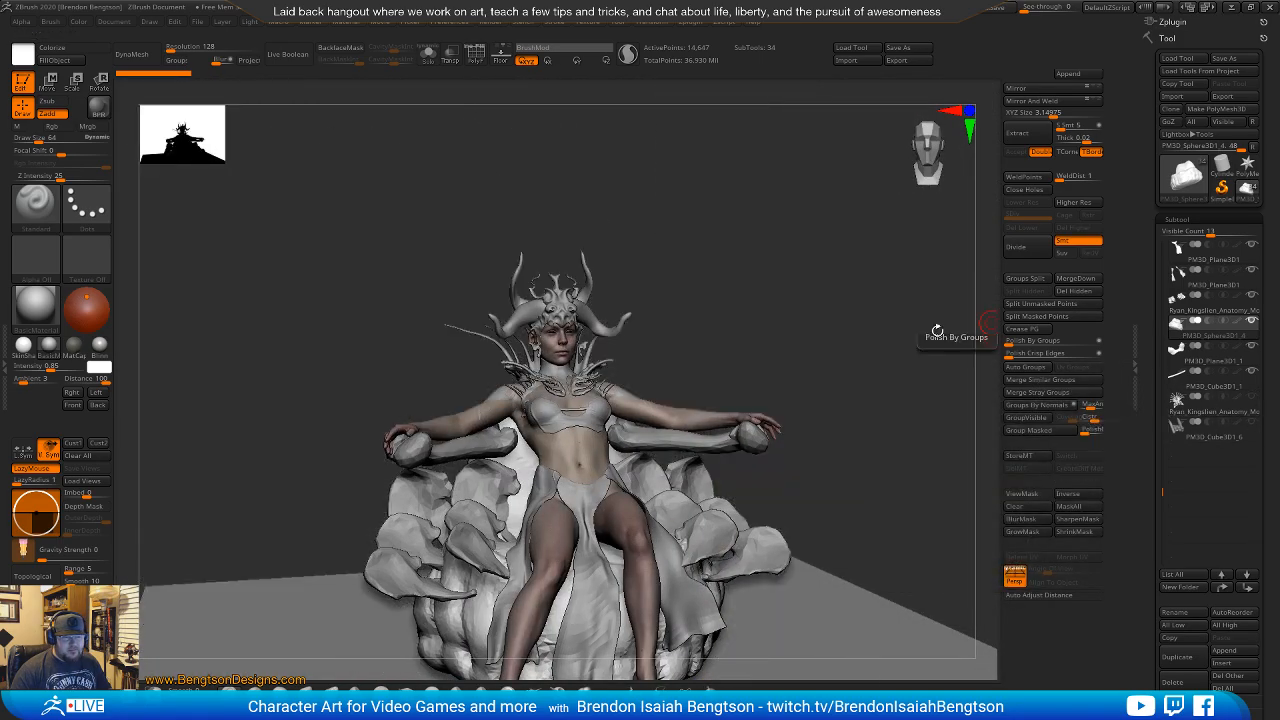
Select the body subtool new ears1, open its layers, and raise it to subdivision level 6.
right_drag(583, 430, 638, 417)
right_drag(772, 426, 535, 420)
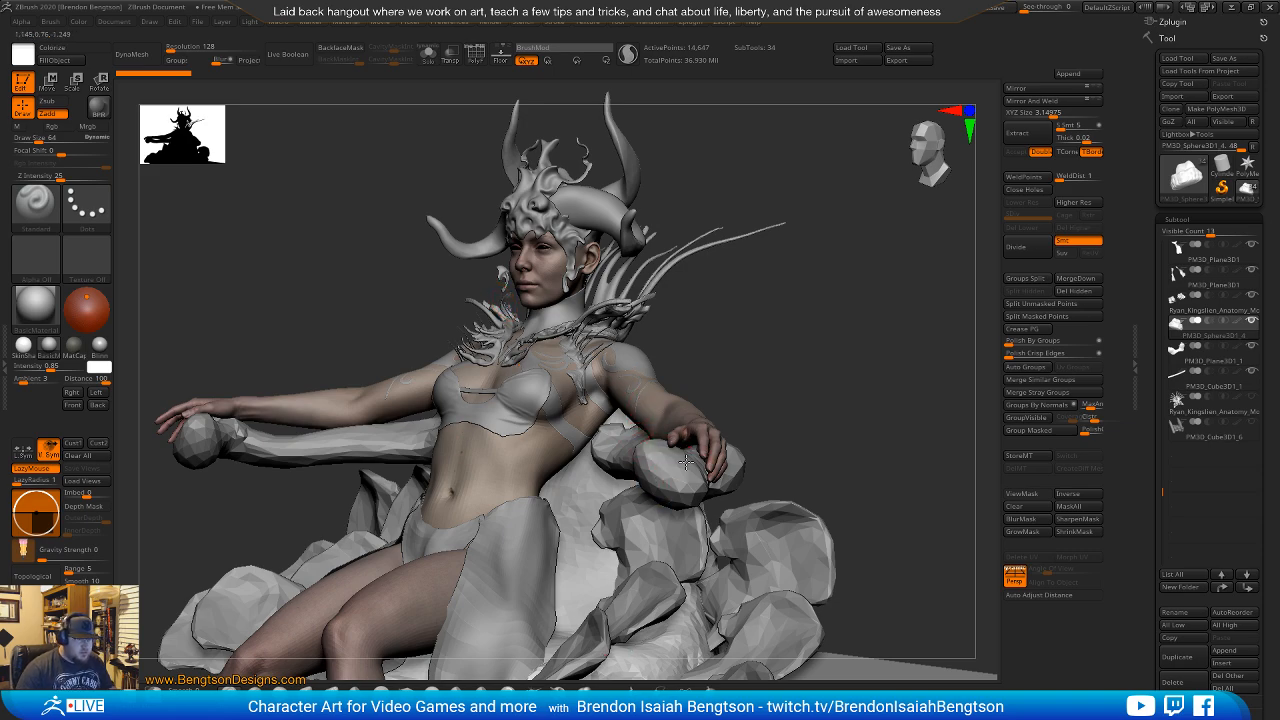
mouse_move(686, 450)
right_down()
mouse_move(592, 455)
mouse_move(694, 455)
right_up()
alt+right_drag(640, 424, 724, 434)
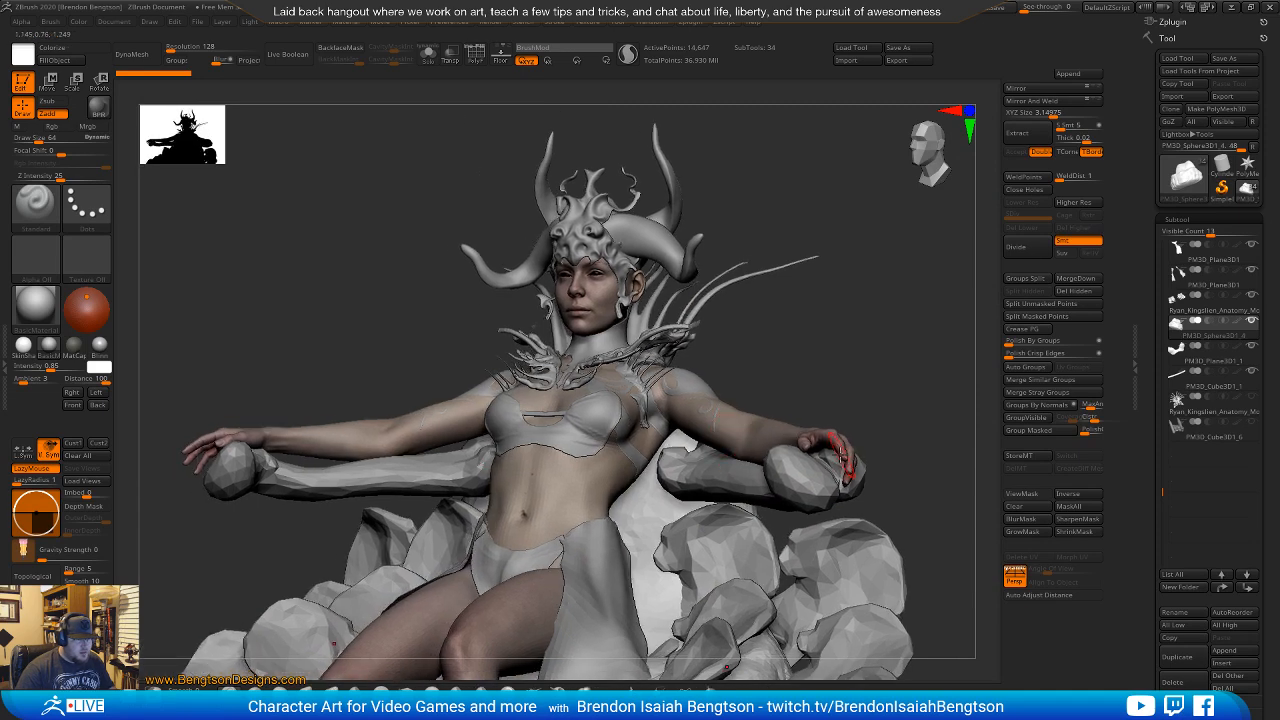
mouse_move(804, 455)
right_down()
mouse_move(772, 448)
mouse_move(791, 431)
mouse_move(766, 423)
mouse_move(642, 467)
mouse_move(642, 430)
right_up()
alt+click(666, 417)
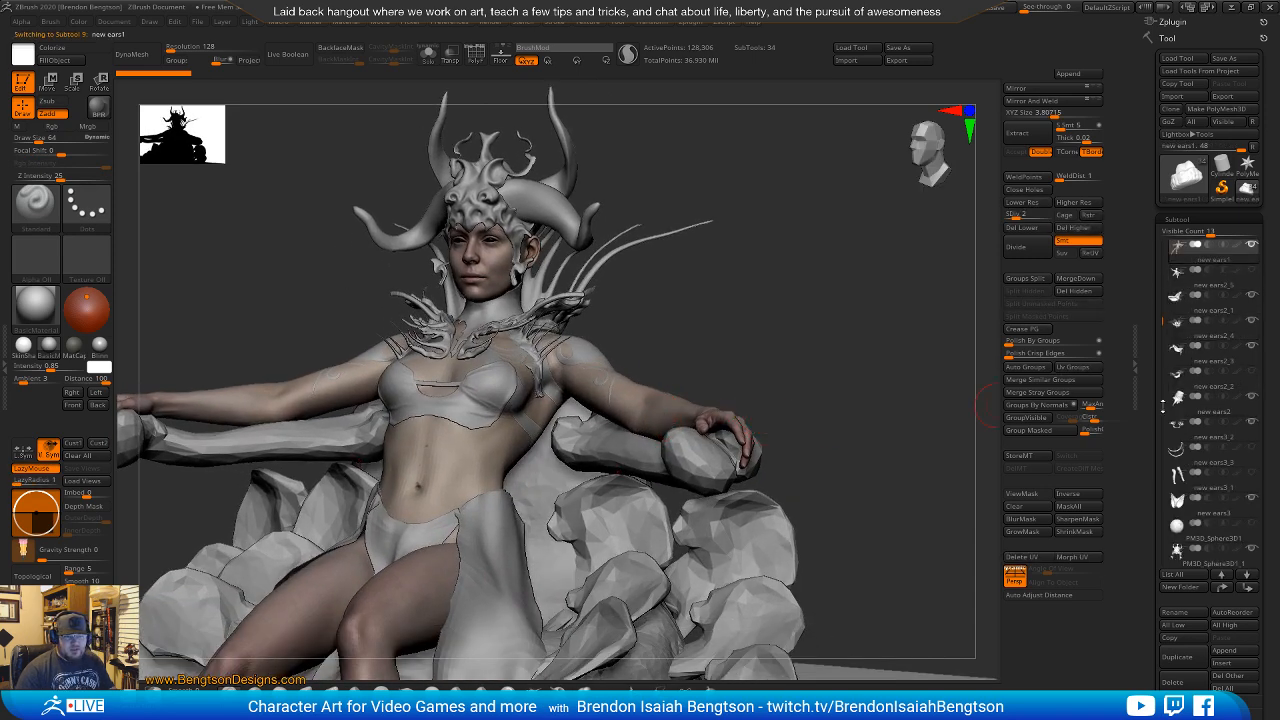
drag(1147, 454, 1152, 344)
click(1178, 540)
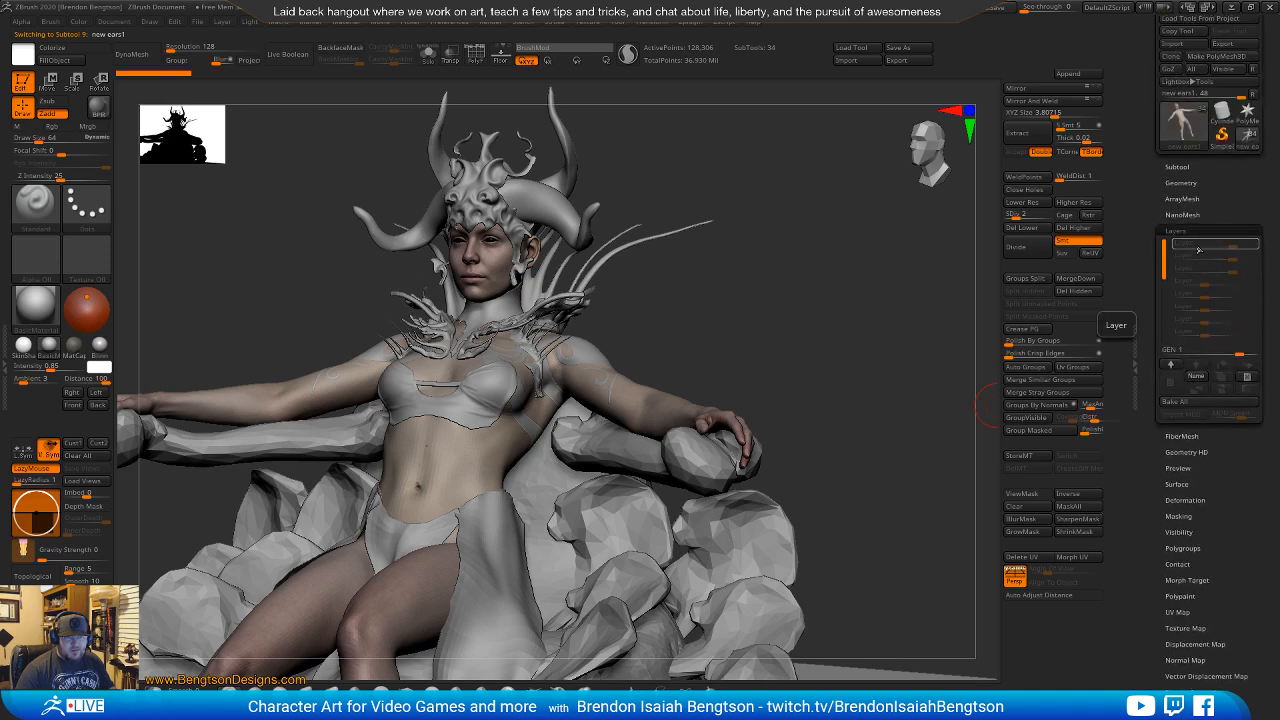
click(1049, 215)
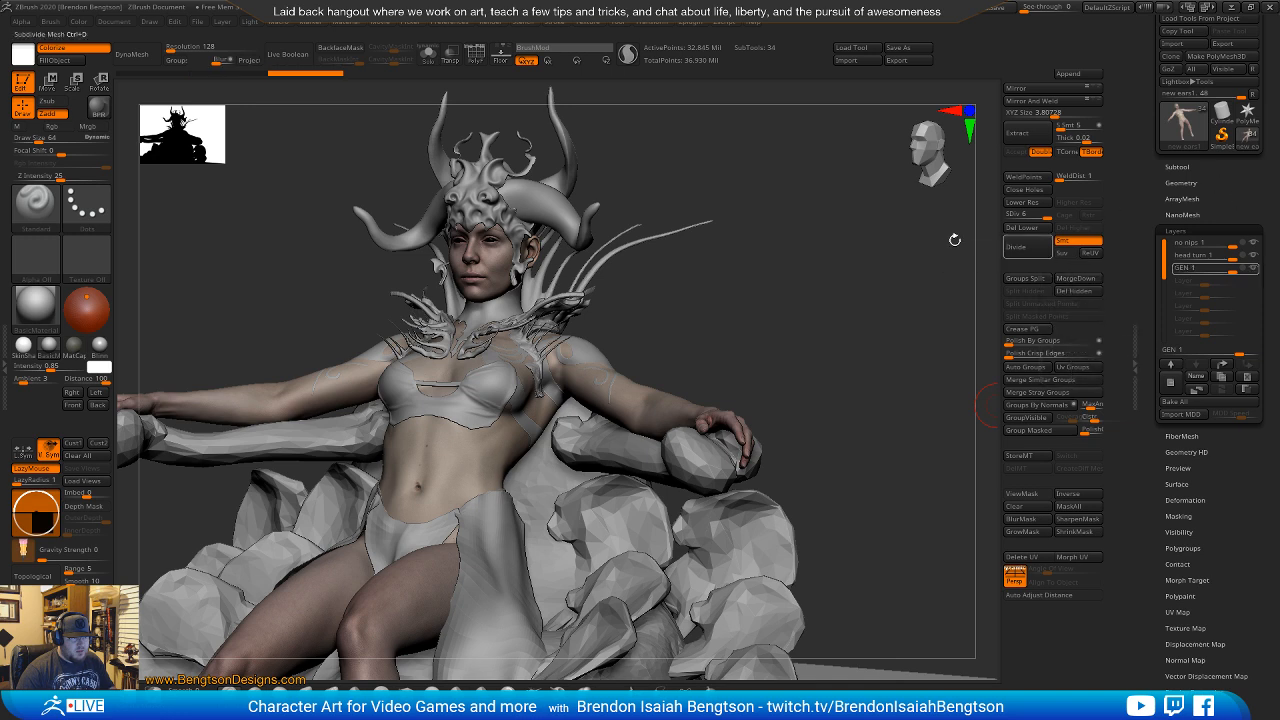
Turn off the head turn layer on the body subtool.
click(1250, 244)
click(1254, 256)
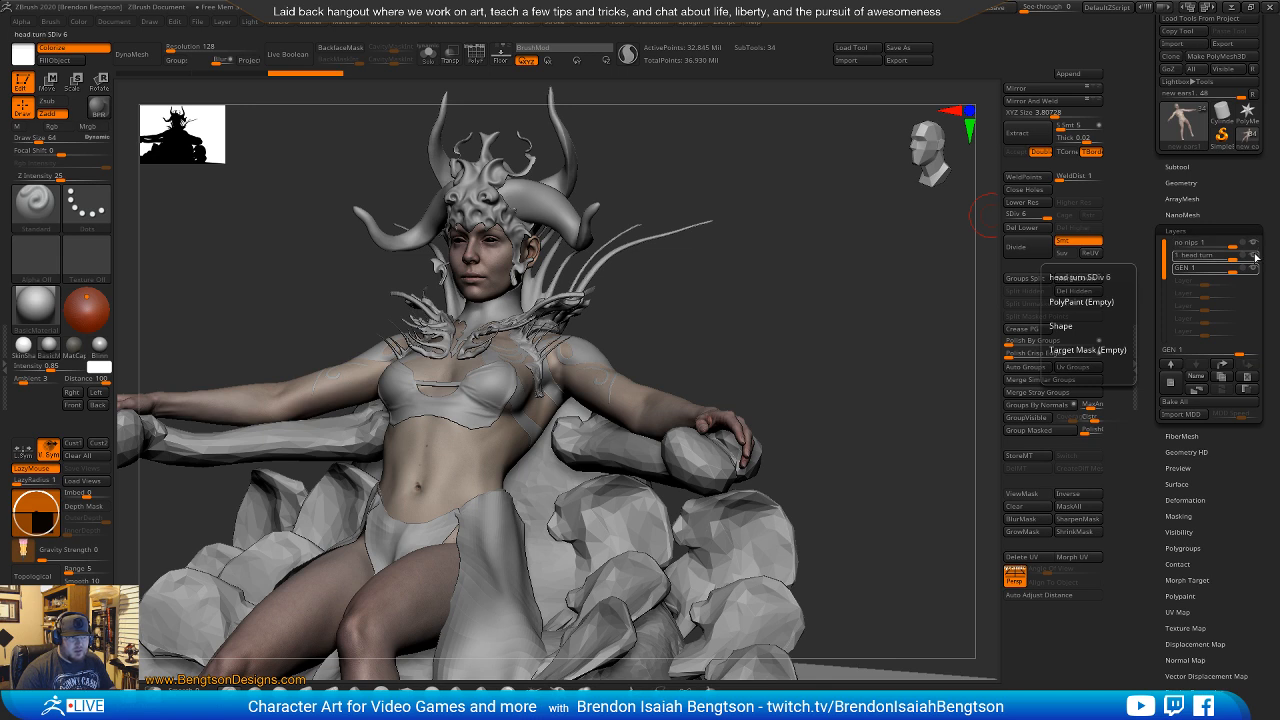
click(1256, 258)
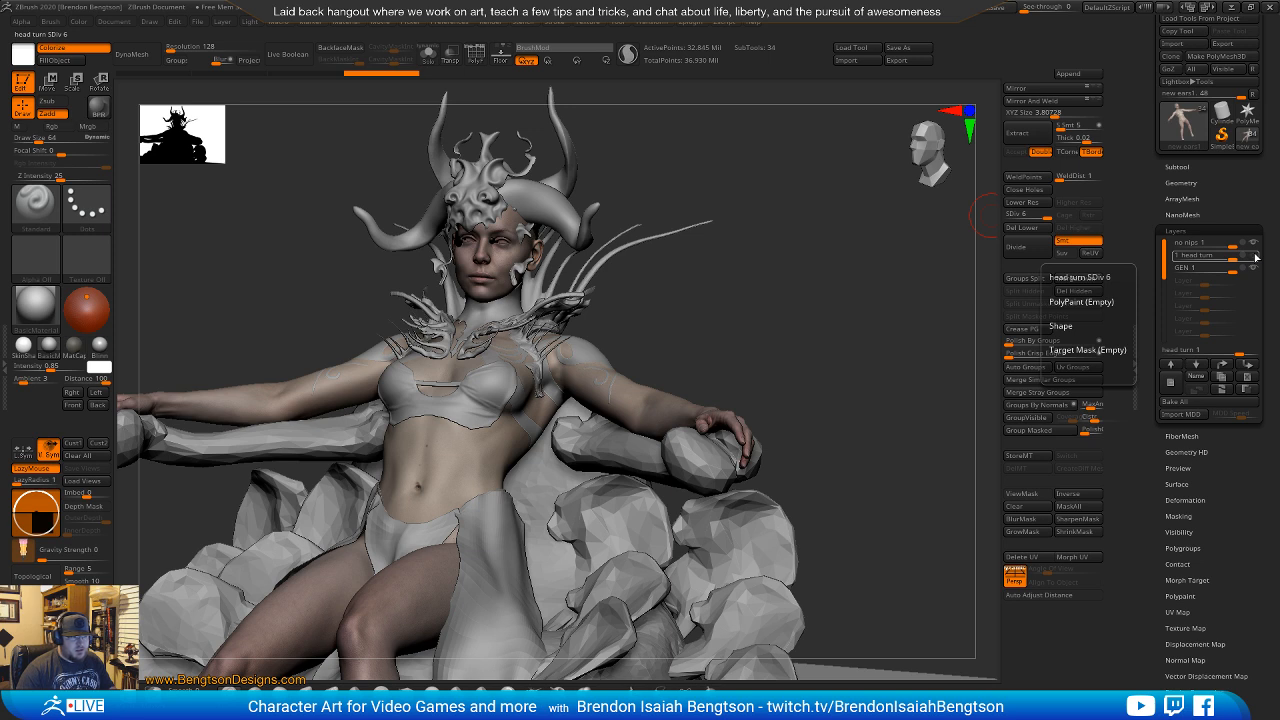
Select the Eyes1 subtool, turn off its head turn layer to match the body, and check the face from several angles.
click(457, 241)
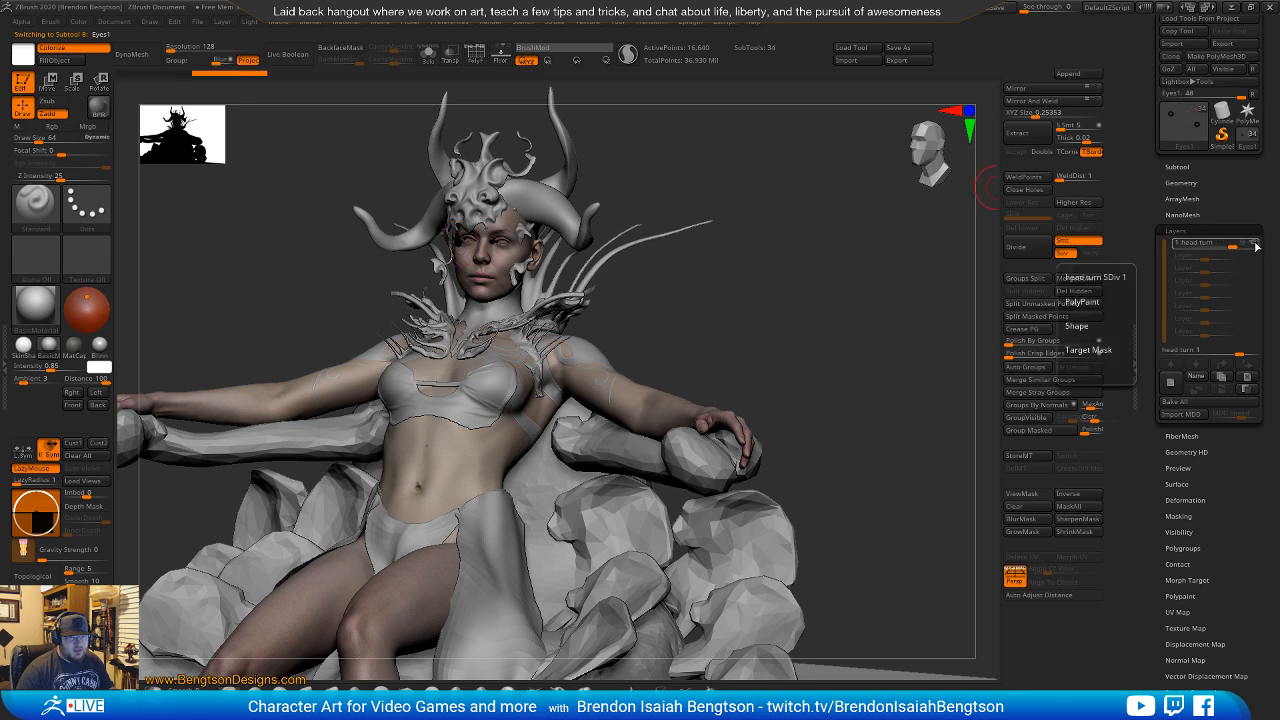
shift+drag(695, 303, 697, 320)
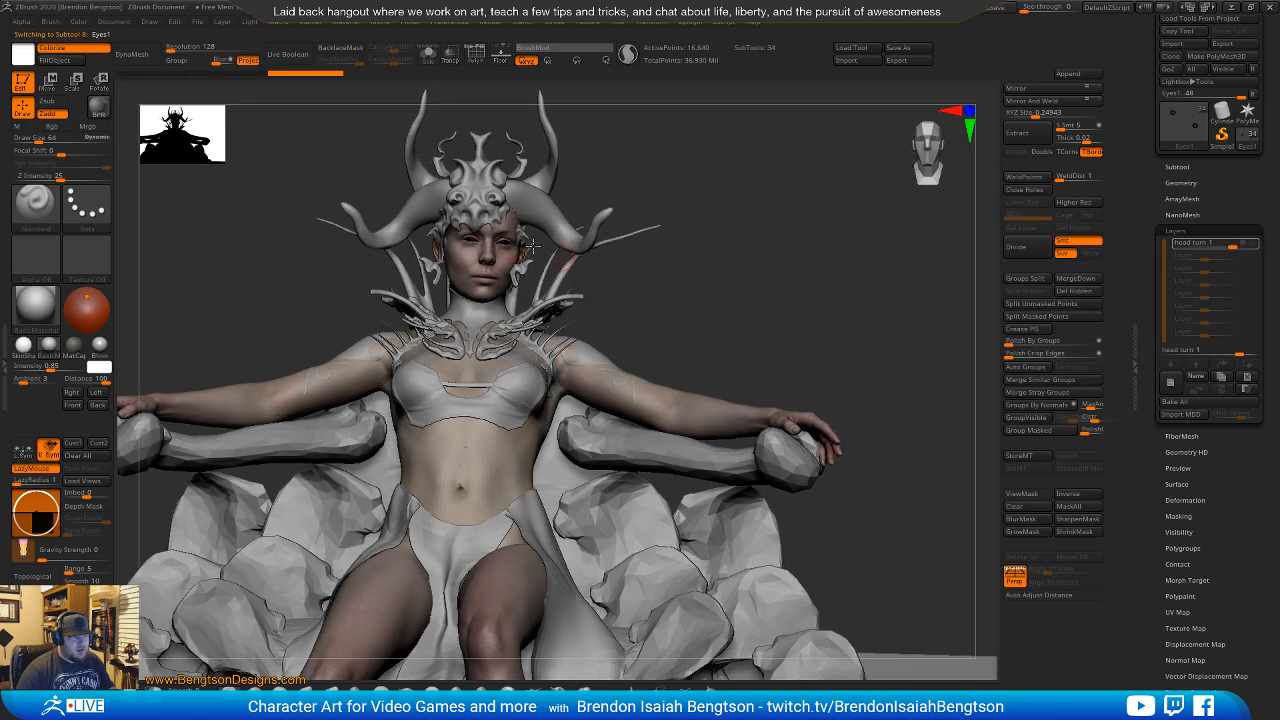
ctrl+right_drag(697, 320, 694, 265)
drag(694, 265, 490, 300)
ctrl+right_drag(497, 302, 546, 320)
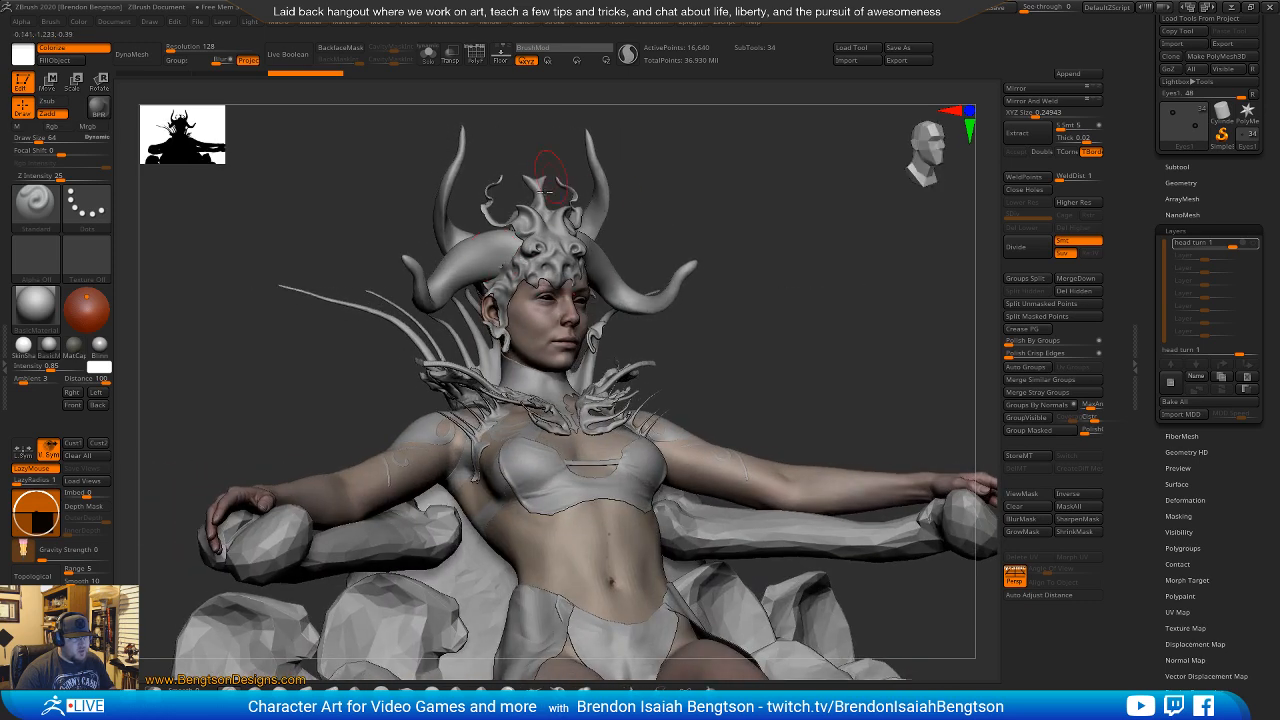
right_drag(660, 357, 642, 395)
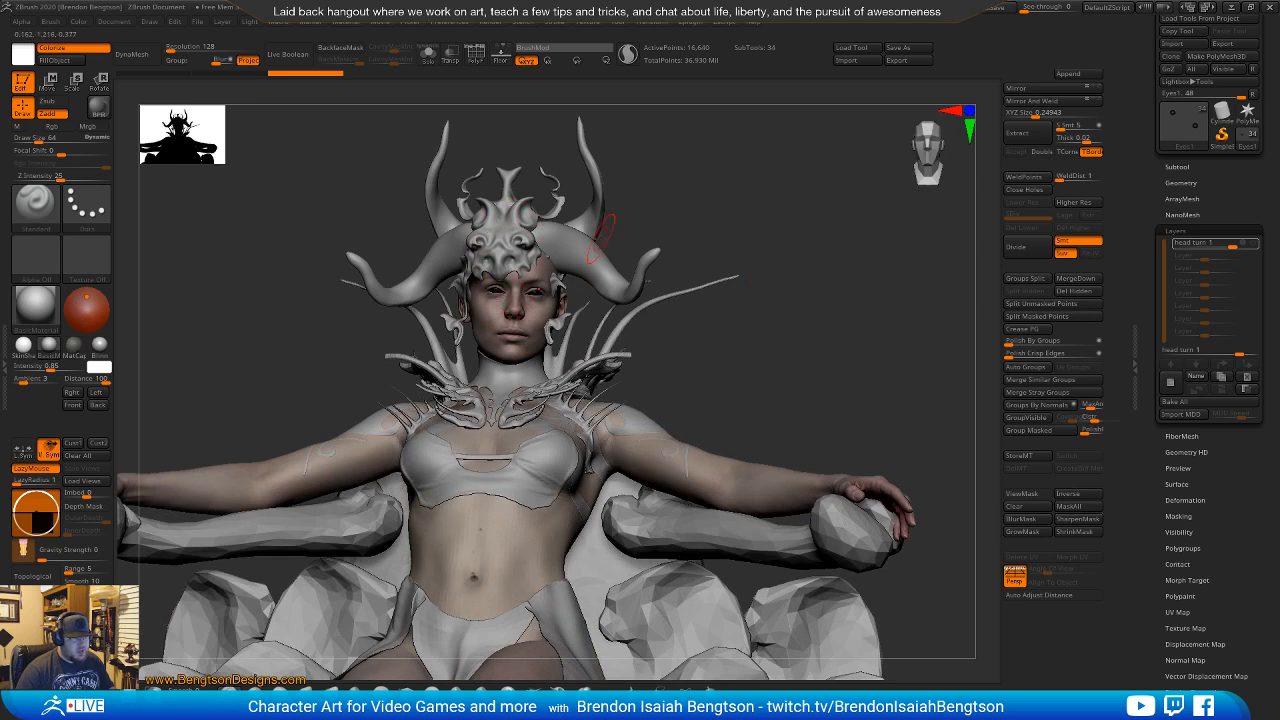
Turn the head turn layer back on for both the Eyes1 subtool and the body new ears1.
click(1254, 243)
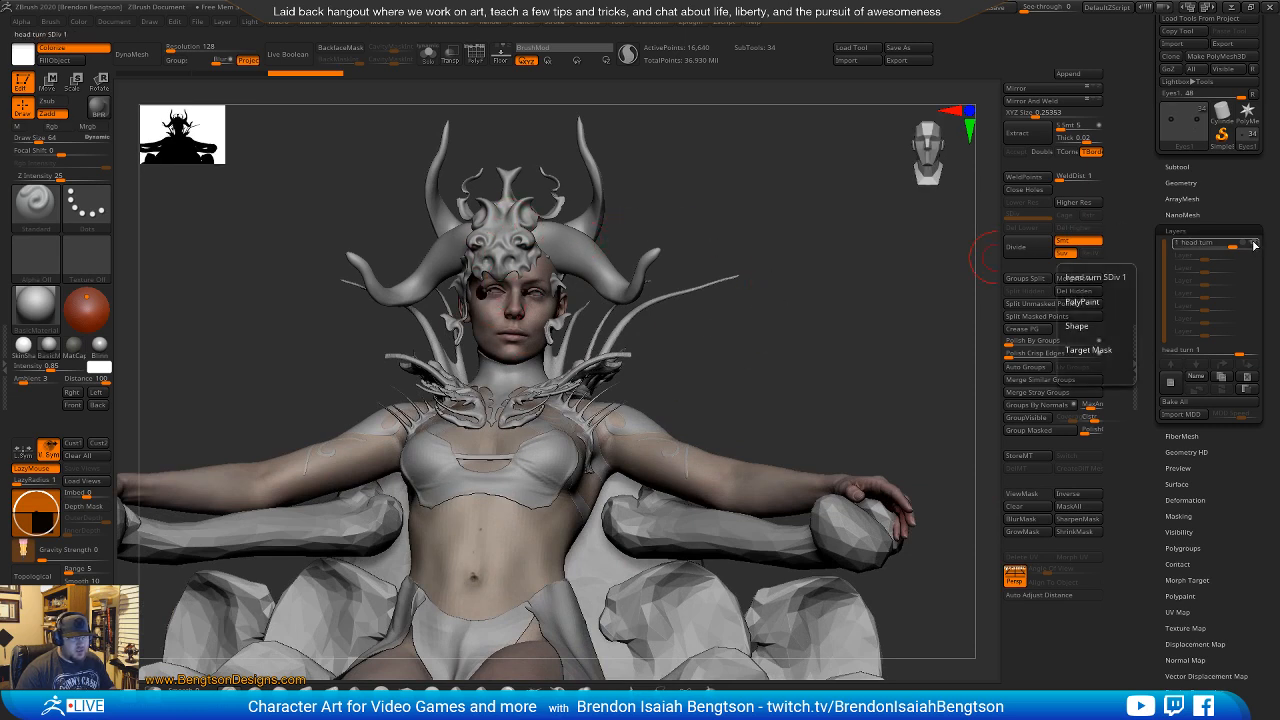
alt+click(519, 341)
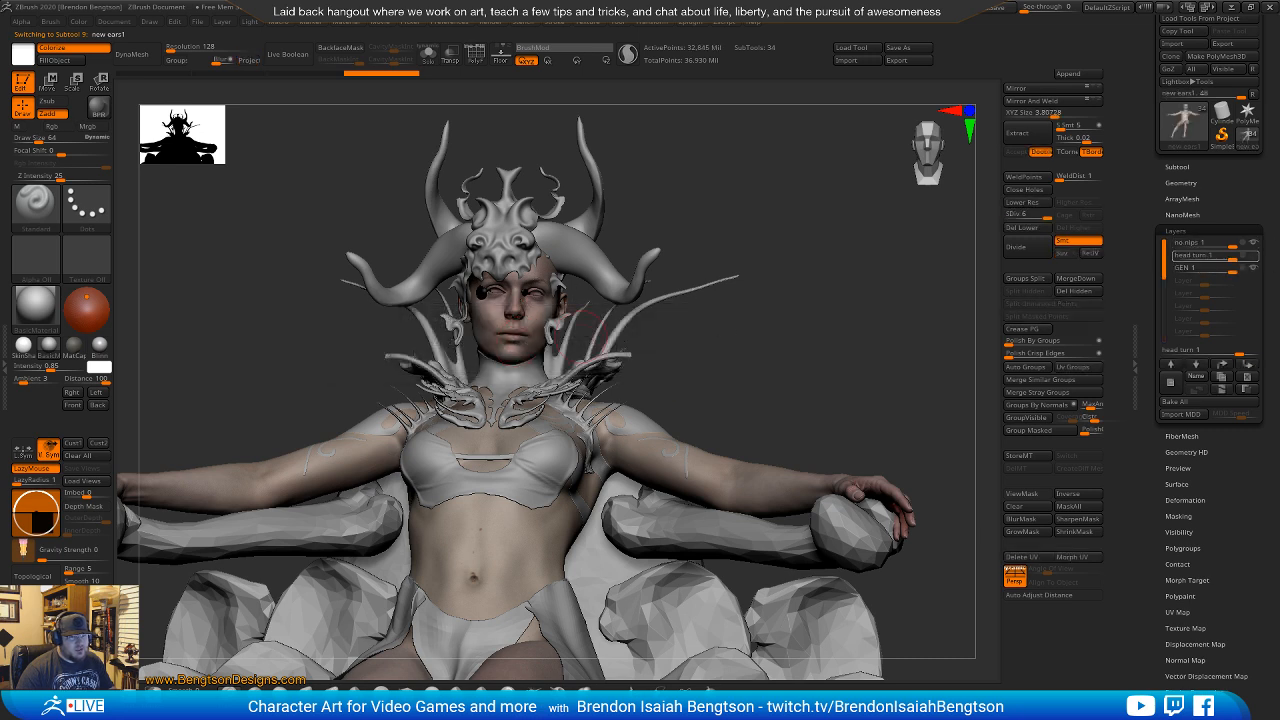
click(1254, 259)
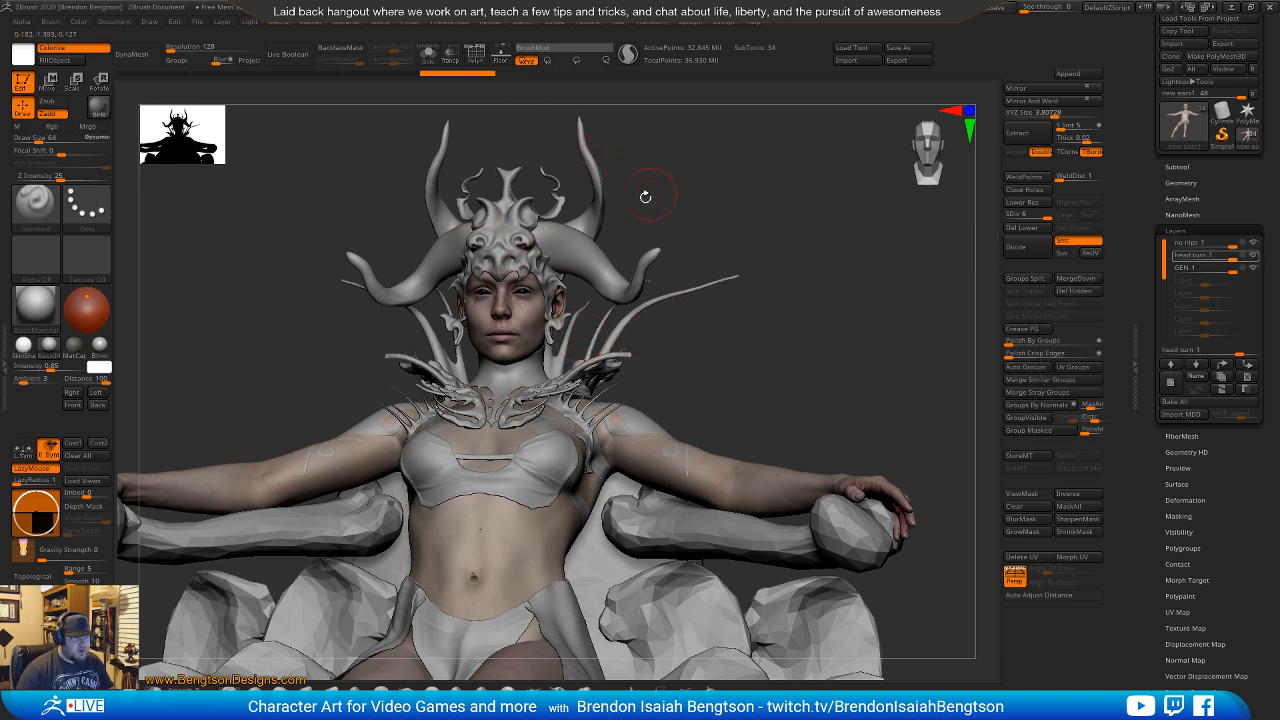
Inspect the collar and headdress in a three-quarter view, and minimise the sculpting program to view the desktop reference images.
drag(661, 381, 611, 398)
alt+drag(719, 410, 767, 471)
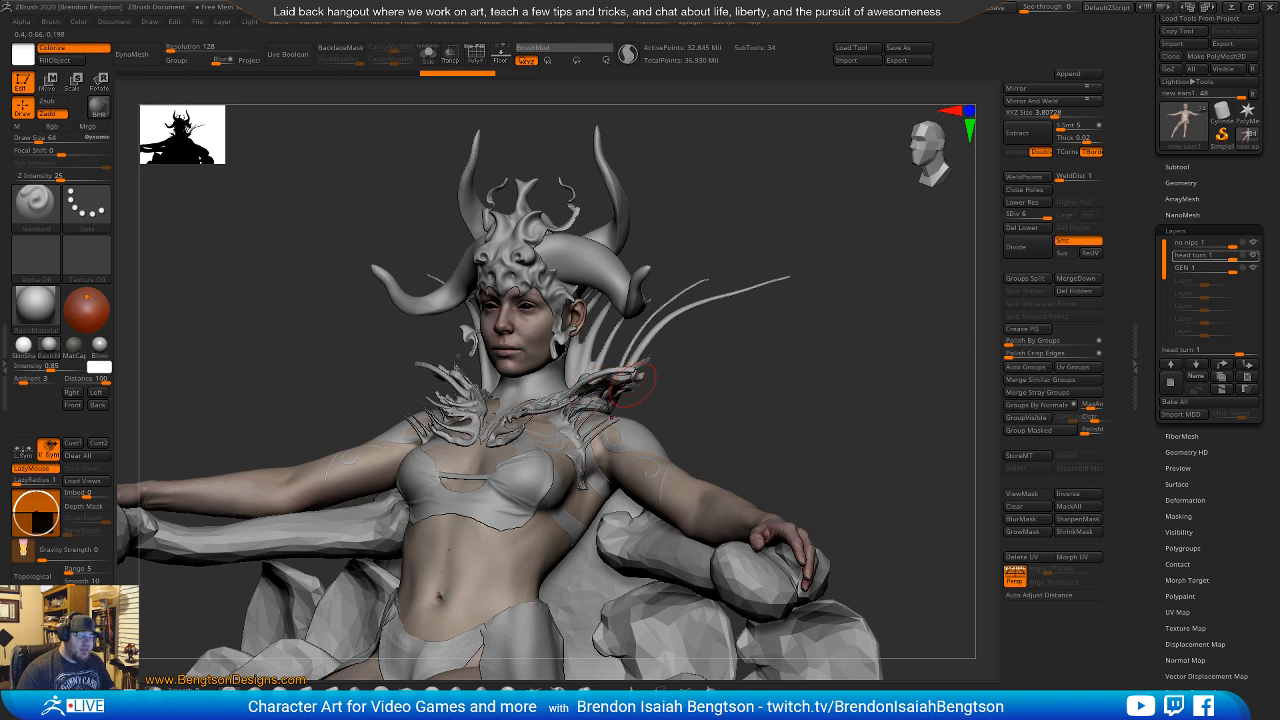
click(1232, 8)
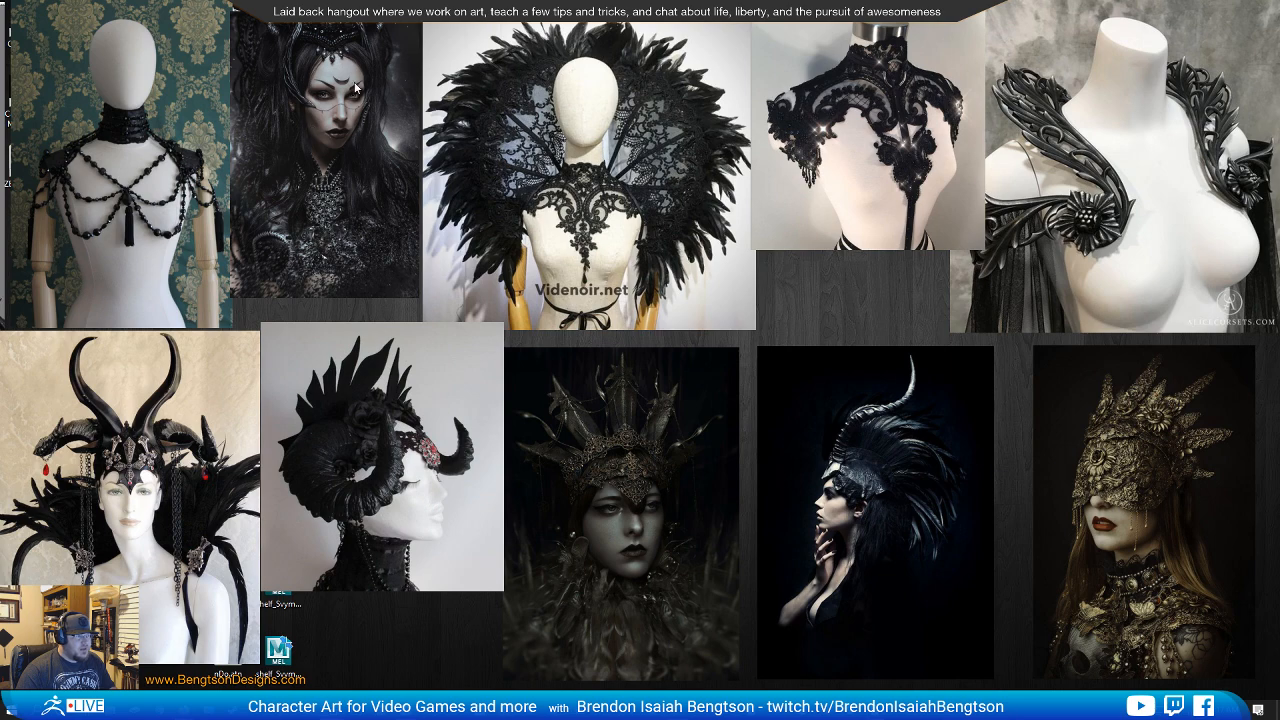
View the reference artwork of the white-haired horned figure, dismiss it, and switch back to ZBrush.
key(ctrl+v)
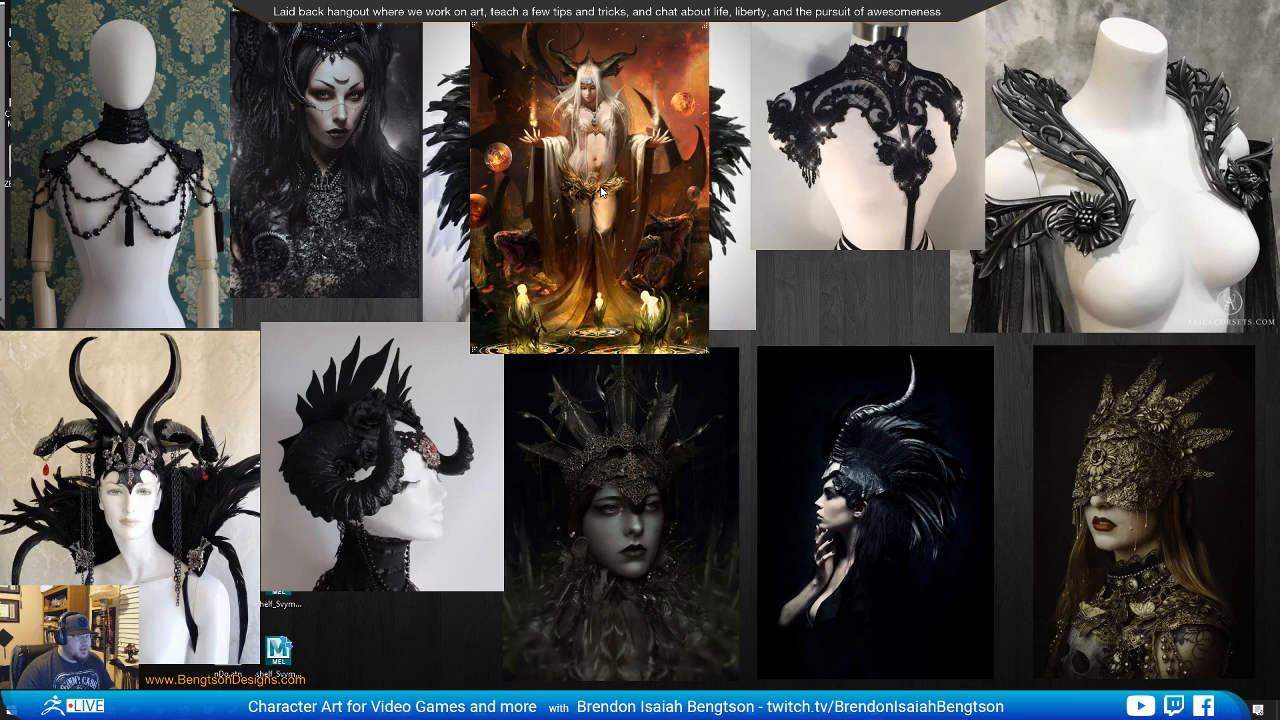
key(Delete)
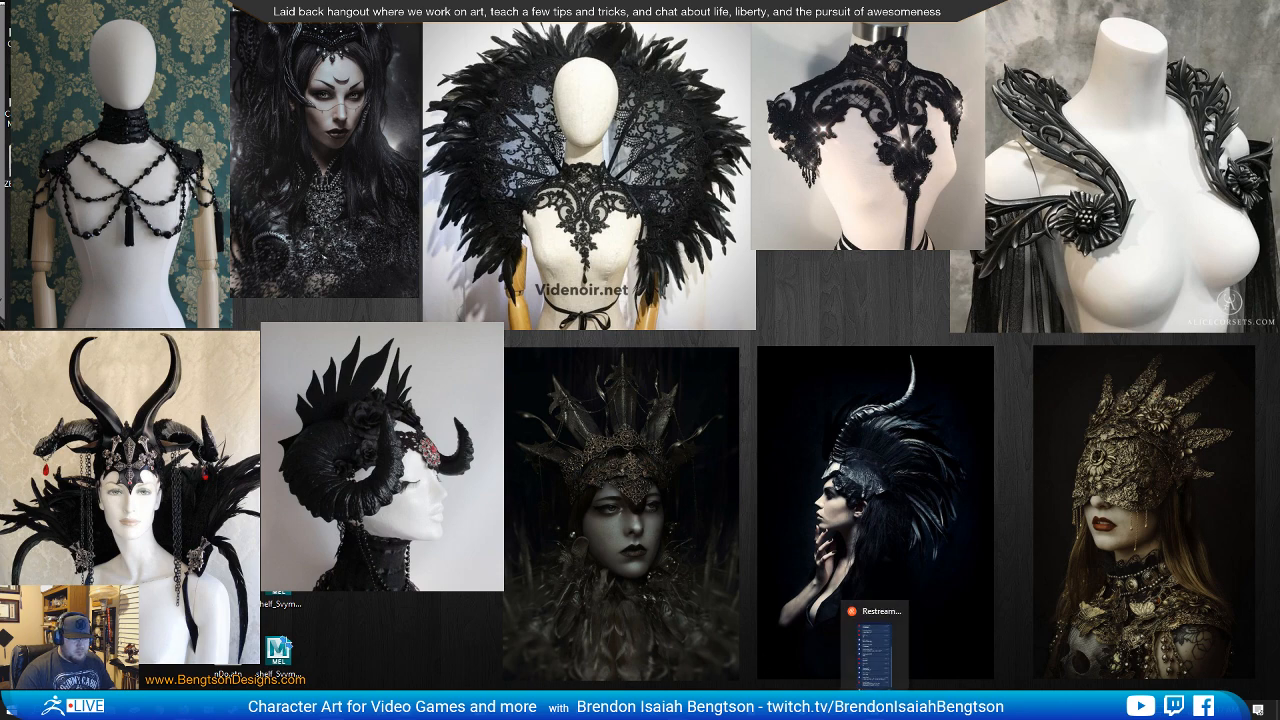
mouse_move(535, 708)
click(535, 648)
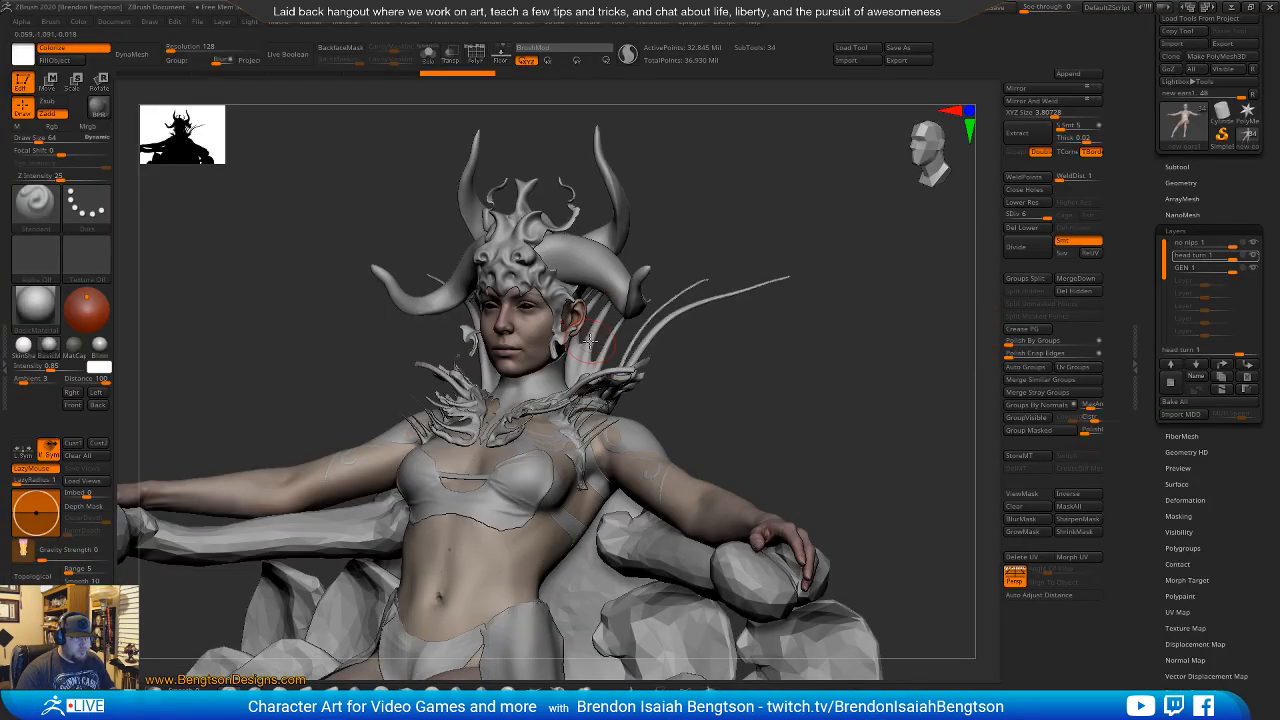
Select the bone armrest subtool and switch to the Move Topological brush.
alt+drag(747, 489, 761, 262)
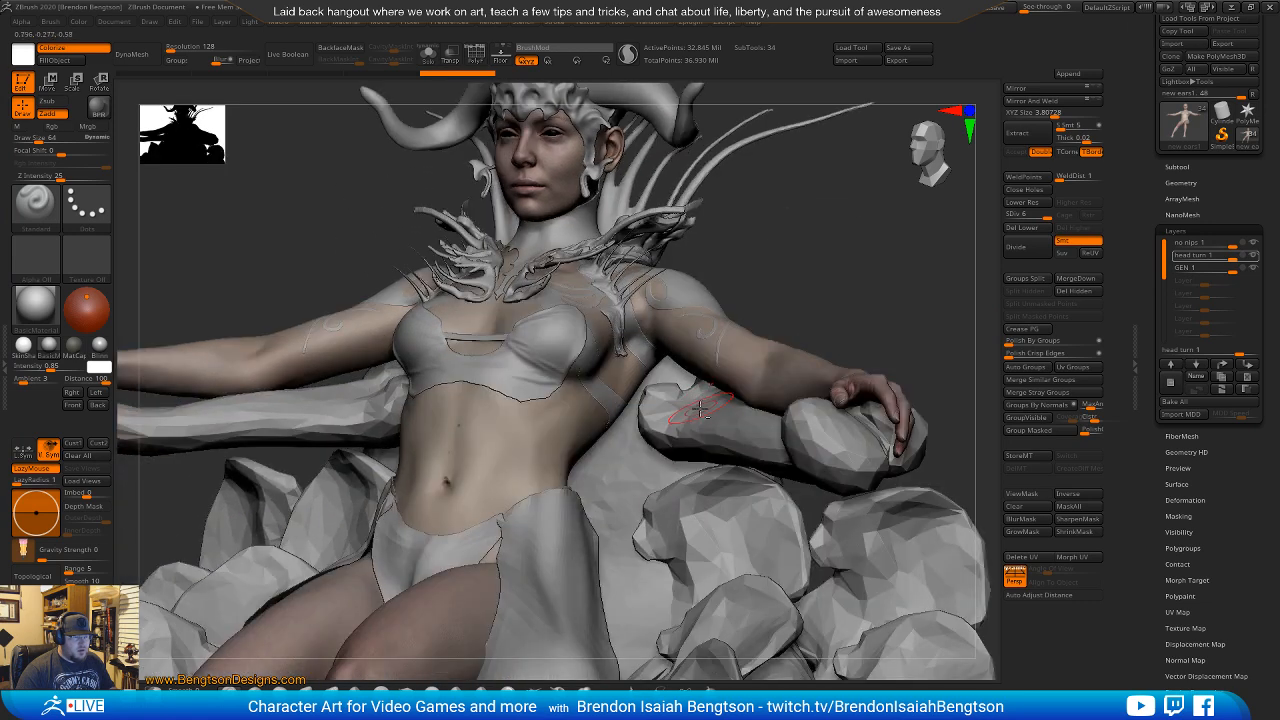
alt+drag(702, 340, 671, 410)
alt+click(717, 430)
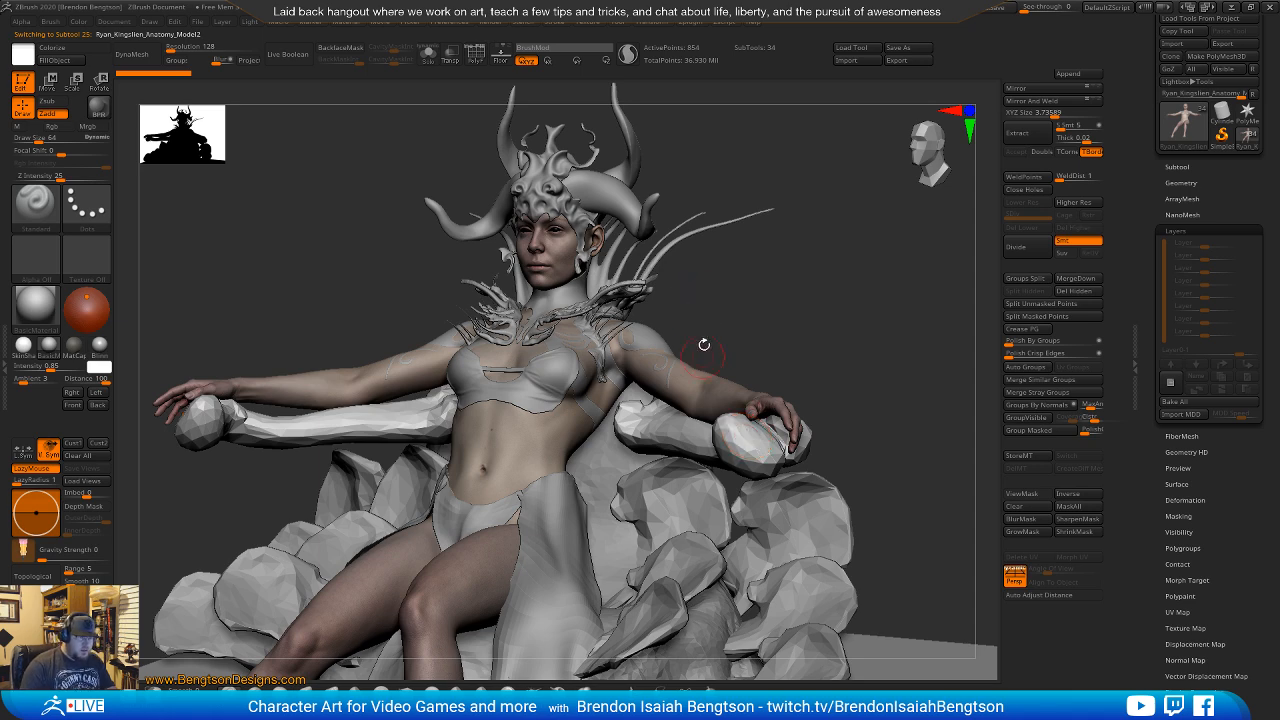
right_drag(747, 436, 727, 397)
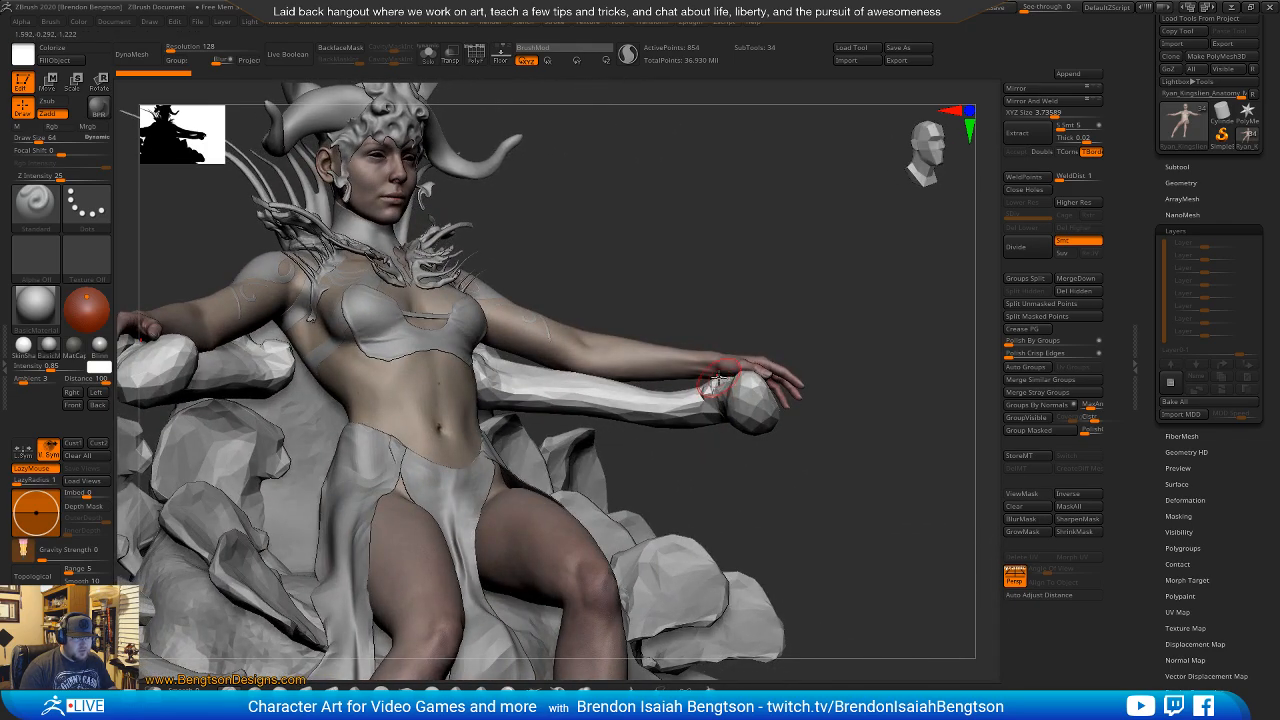
key(space)
key(b)
key(m)
key(t)
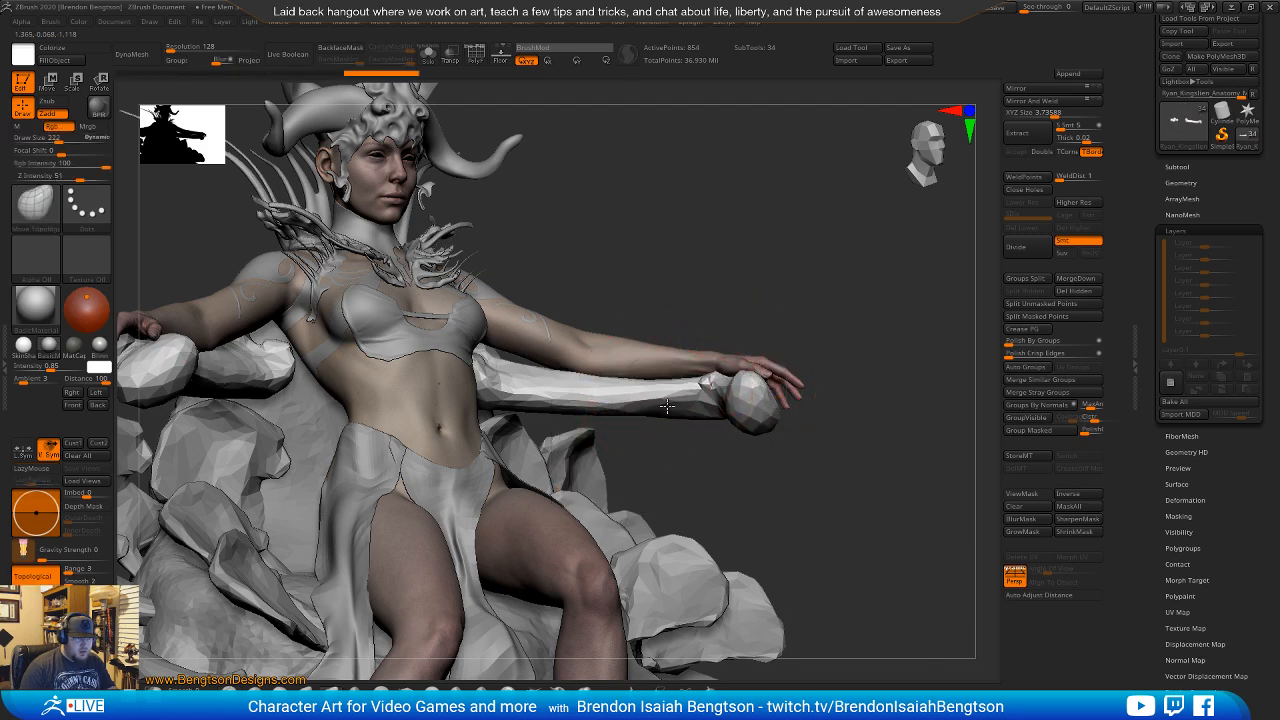
Adjust the upper end of the armrest beside the character's left shoulder so it follows the arm more closely.
mouse_move(804, 295)
mouse_down()
mouse_move(737, 286)
mouse_move(766, 277)
mouse_move(637, 383)
mouse_up()
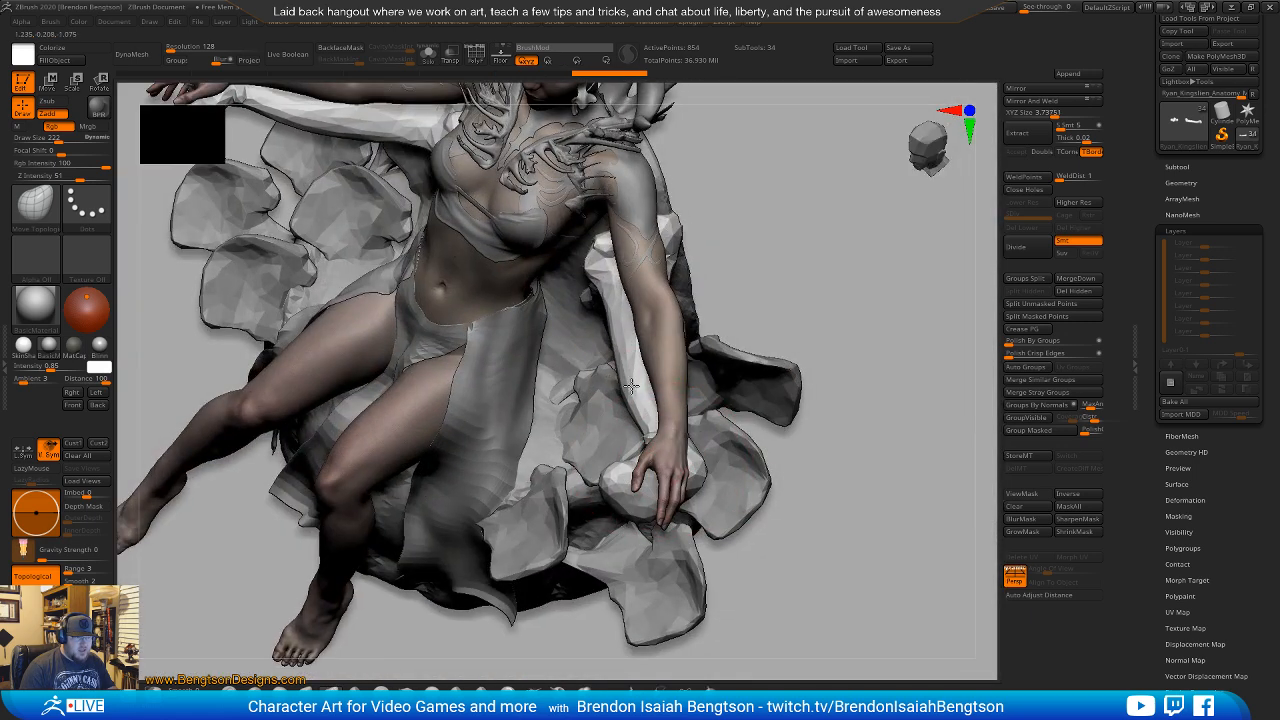
drag(593, 259, 607, 238)
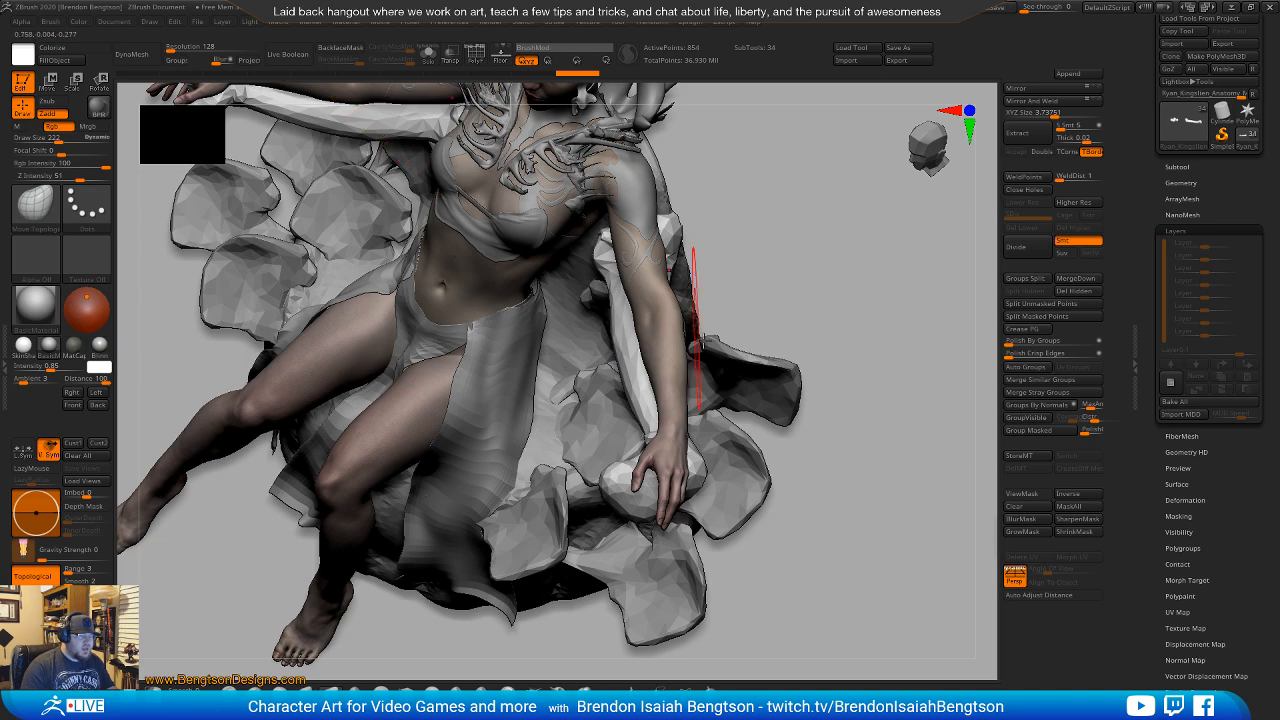
mouse_move(659, 381)
right_down()
mouse_move(630, 391)
mouse_move(660, 360)
right_up()
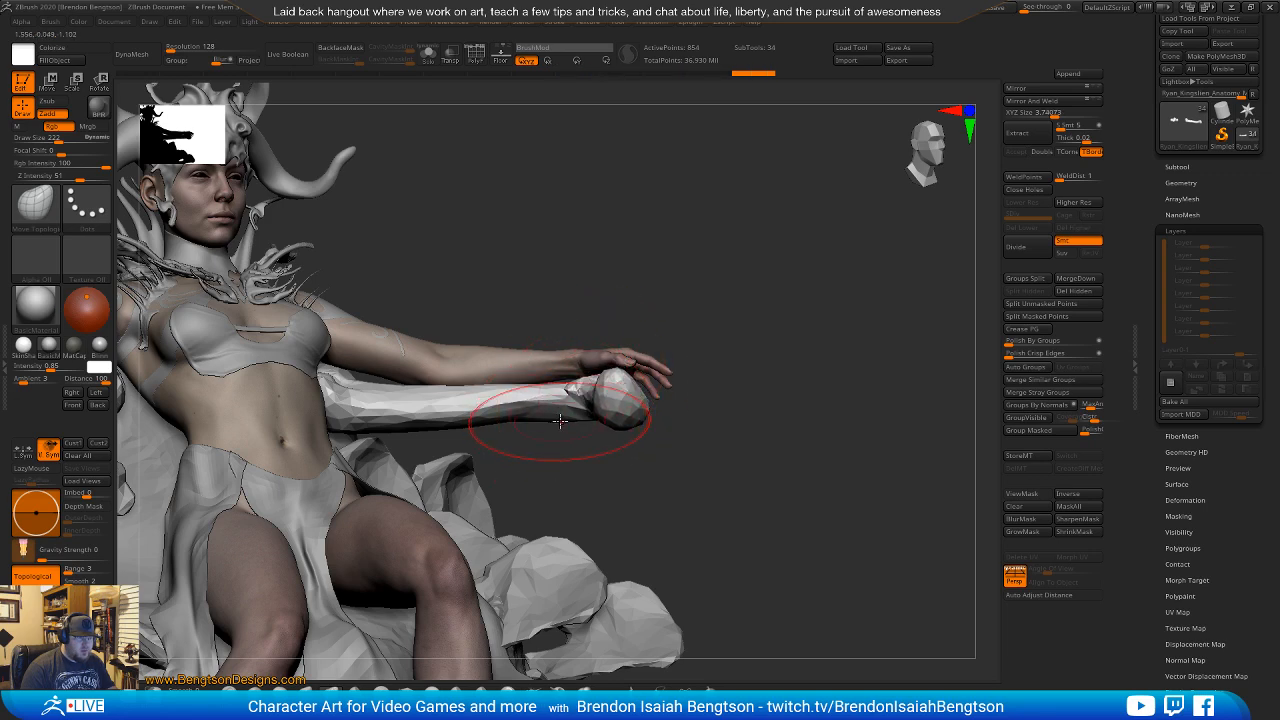
right_drag(620, 467, 612, 390)
Reposition the rounded end of the armrest beneath the character's left hand and check the fit from the front and above.
right_drag(763, 377, 615, 480)
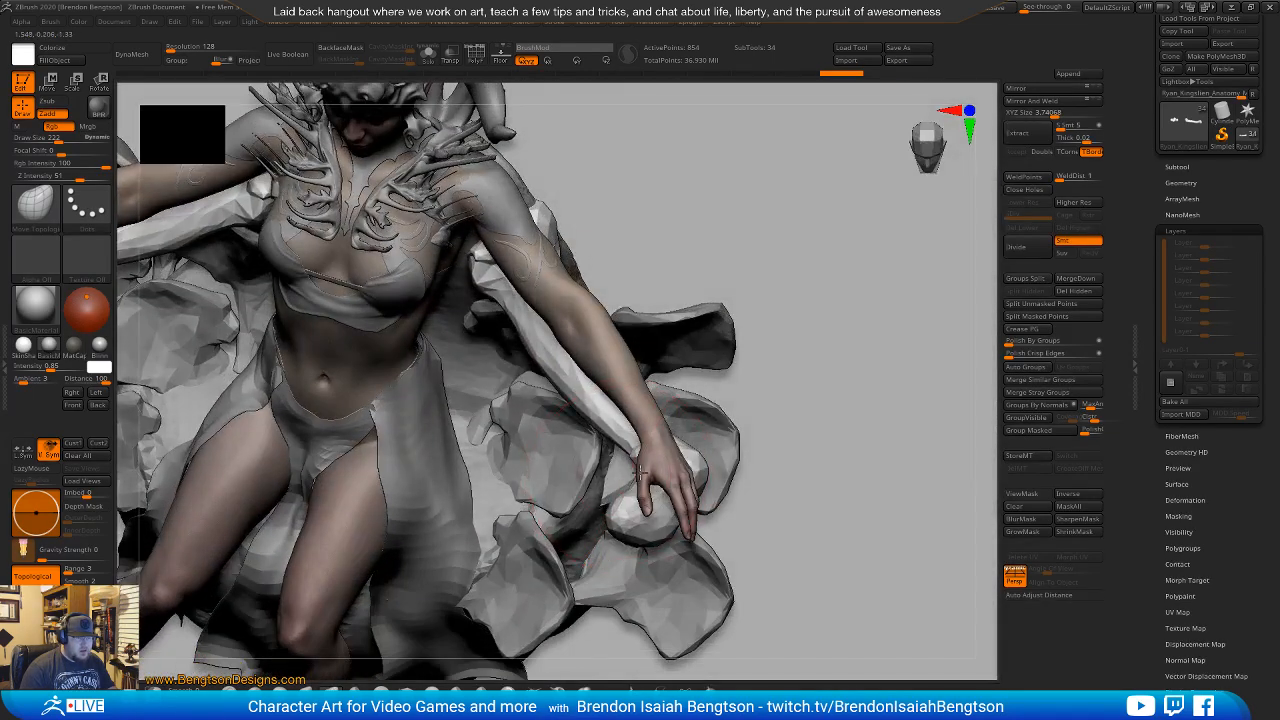
drag(640, 473, 641, 478)
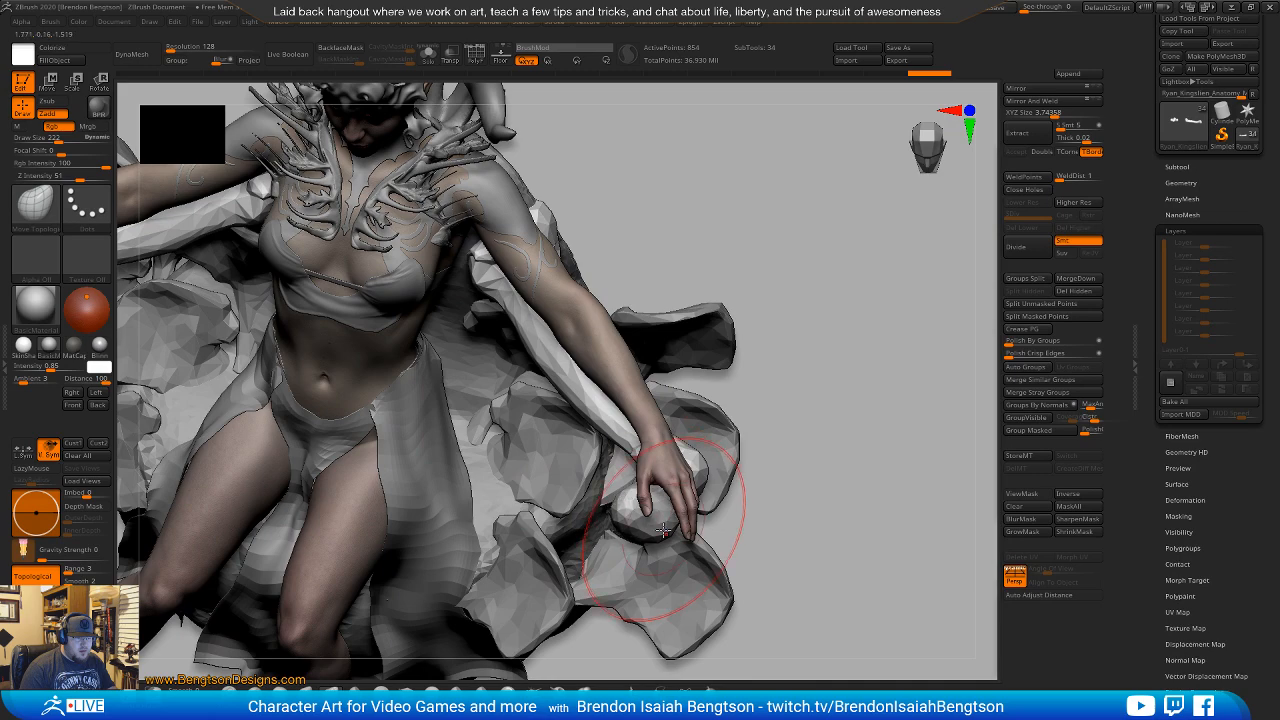
drag(644, 537, 619, 505)
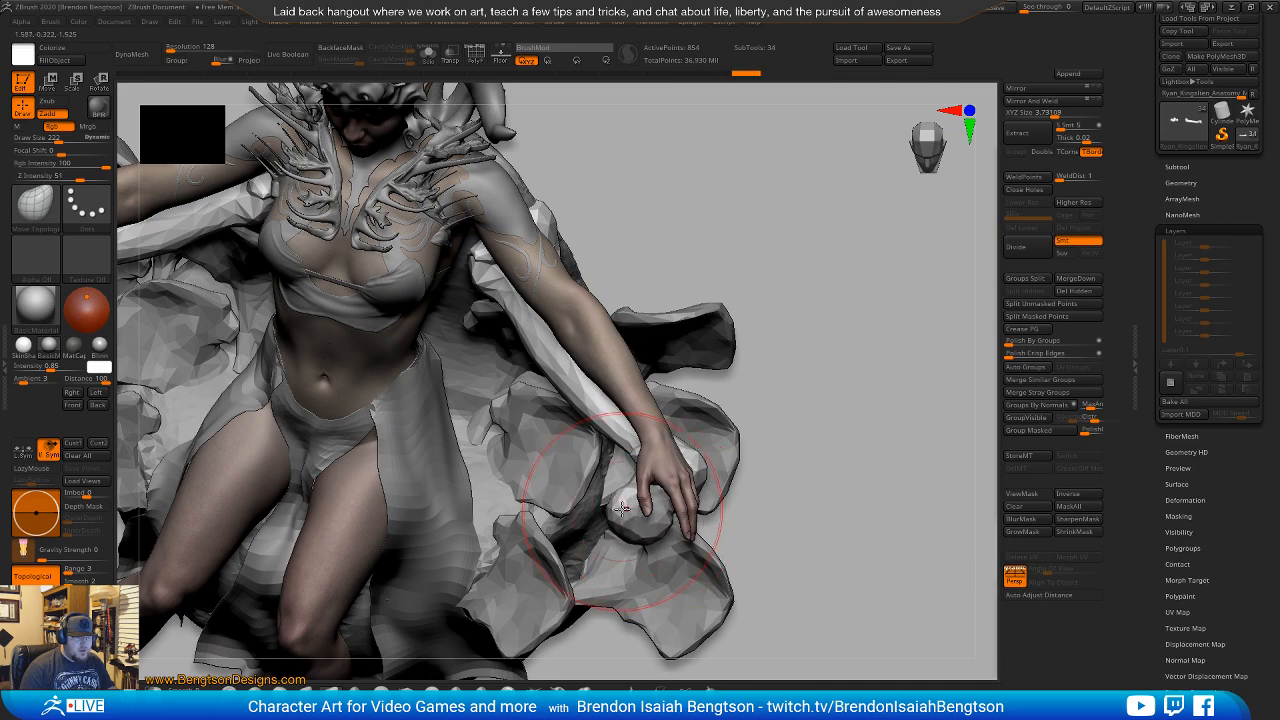
right_drag(648, 480, 636, 351)
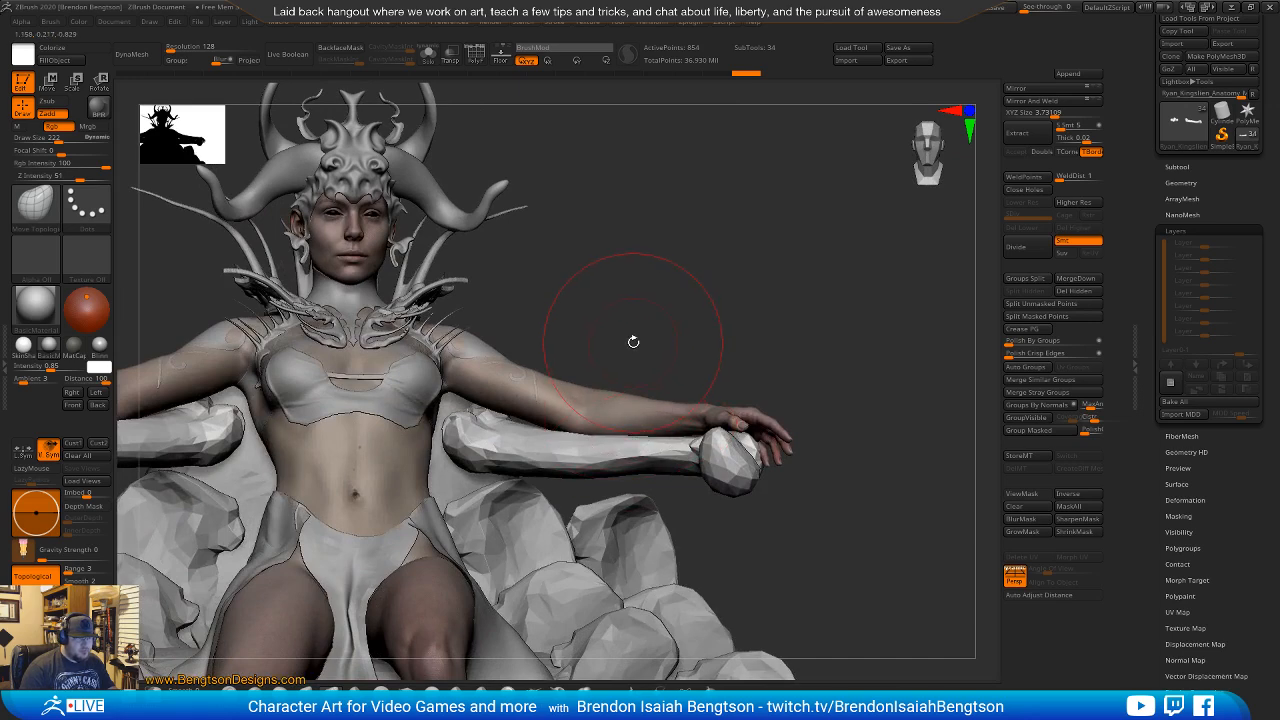
right_drag(656, 315, 617, 462)
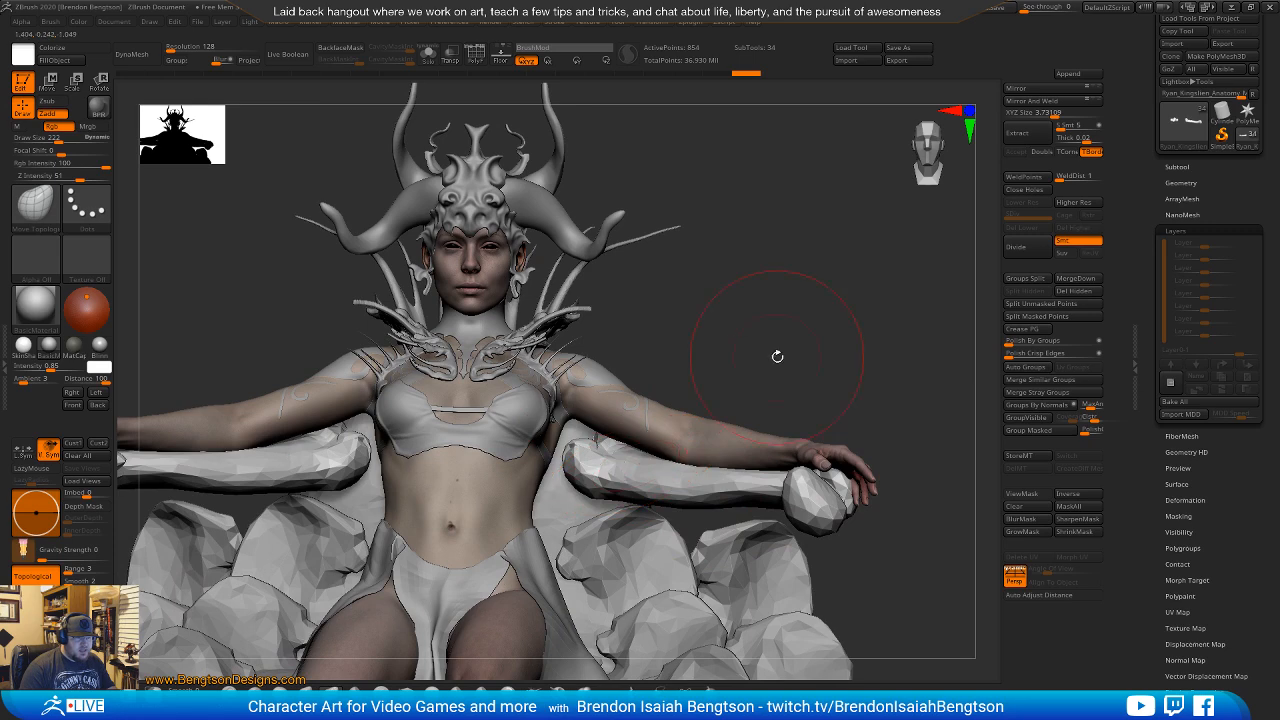
right_drag(774, 354, 697, 378)
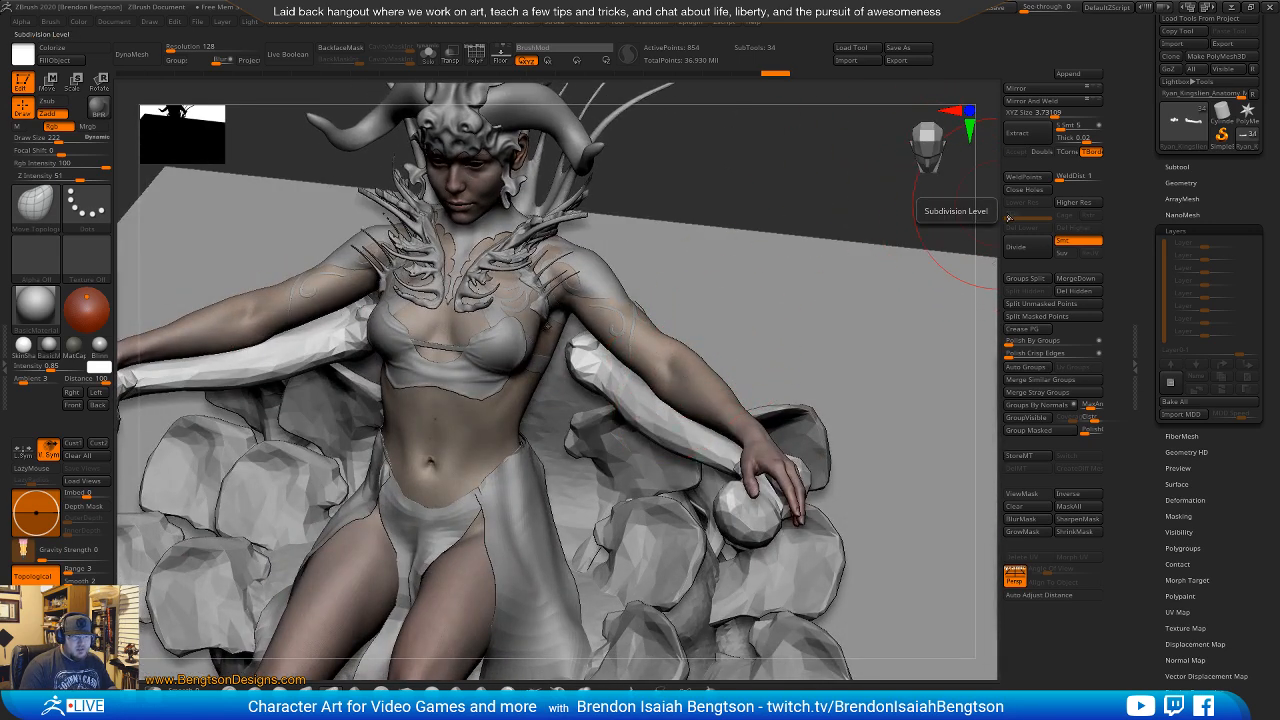
Select the body subtool new ears1 and add a new layer named "hand pose".
alt+click(644, 348)
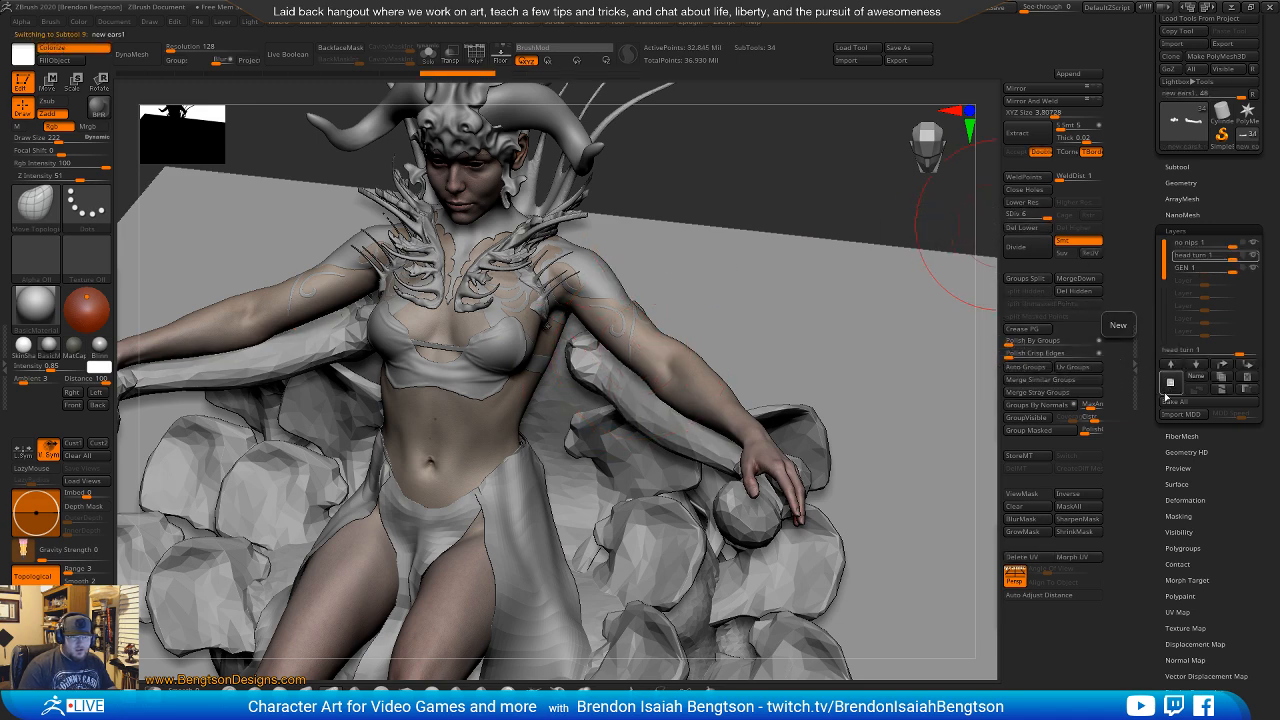
click(1170, 383)
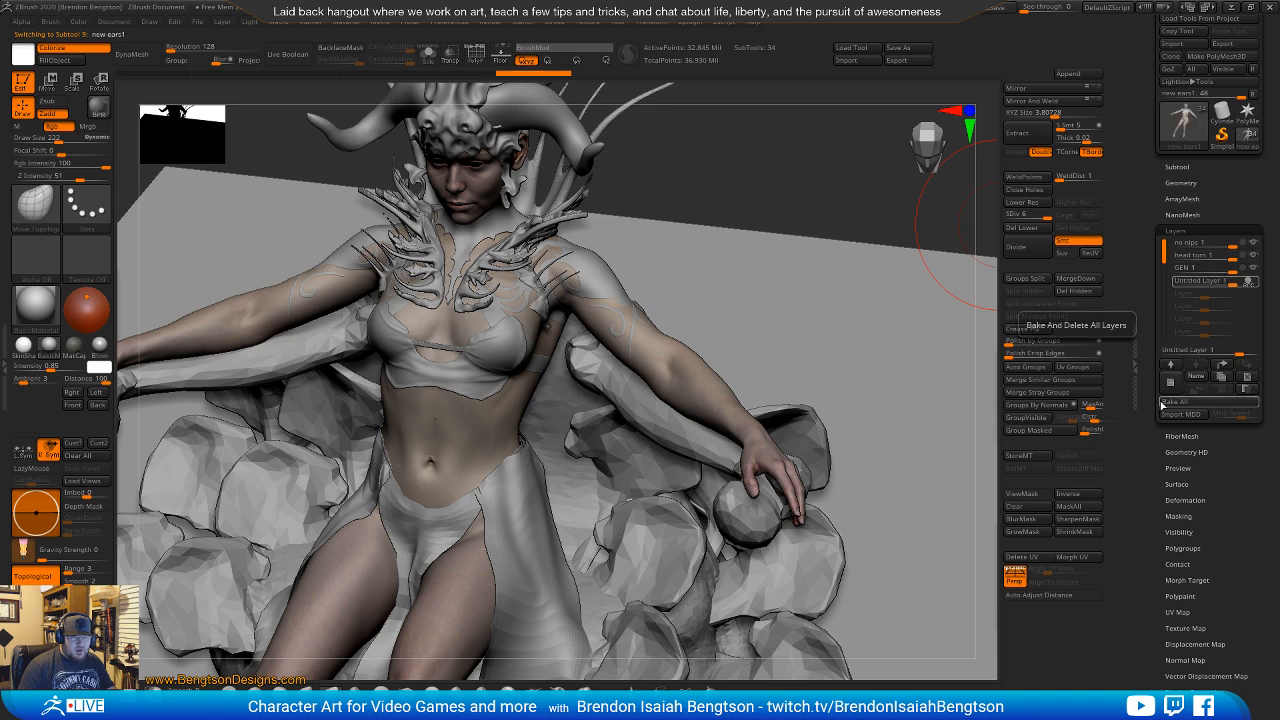
click(1187, 377)
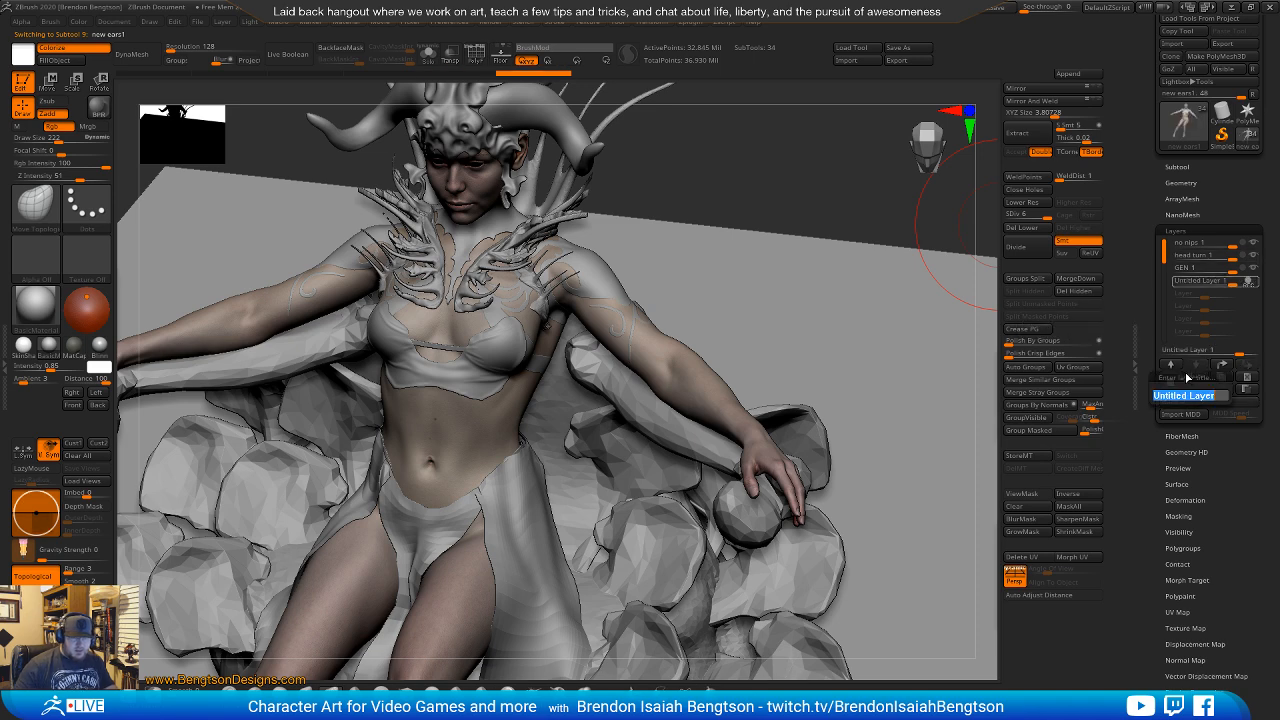
text(hand pose)
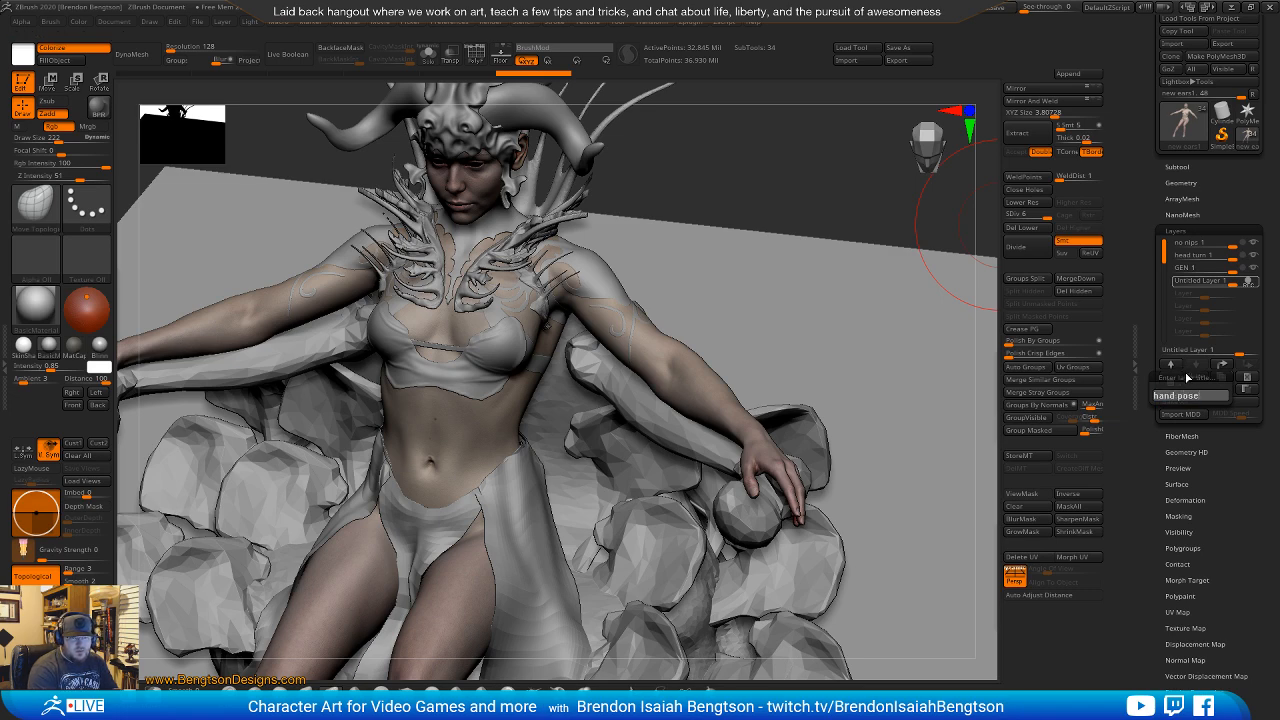
key(Return)
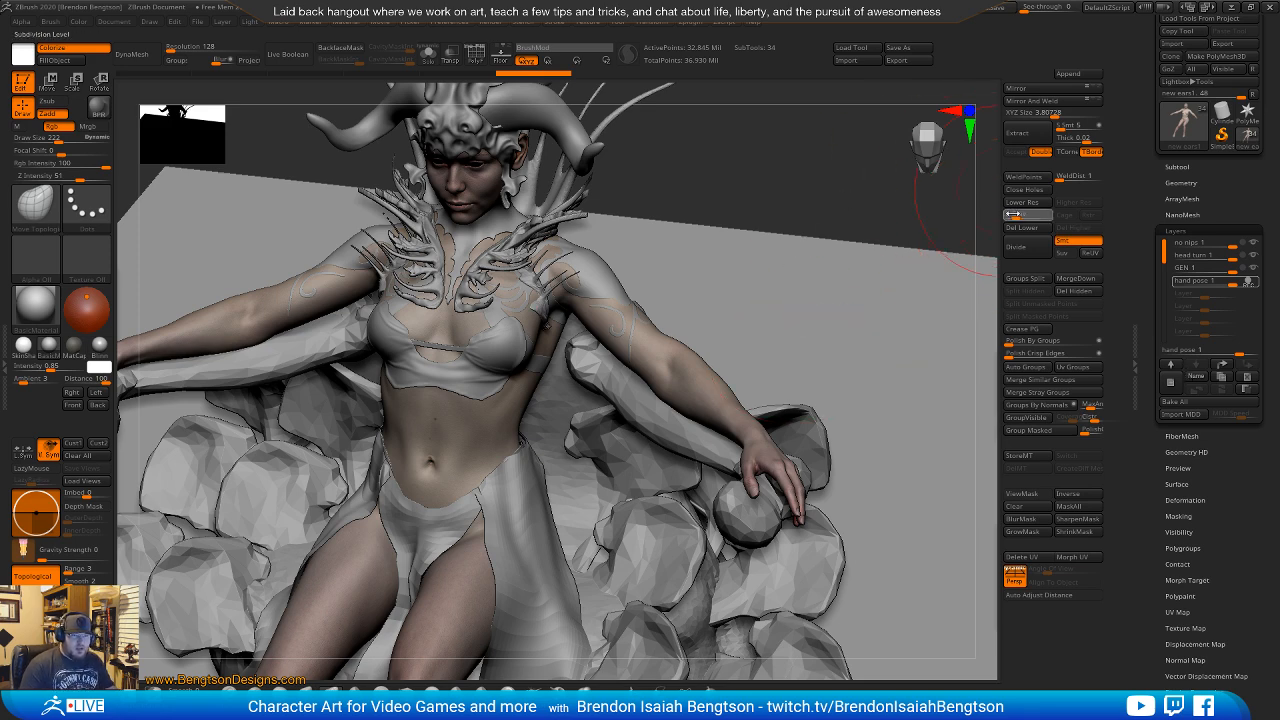
Lower the body to subdivision level 1 and inspect the arm and hand pose from several angles.
key(shift+d)
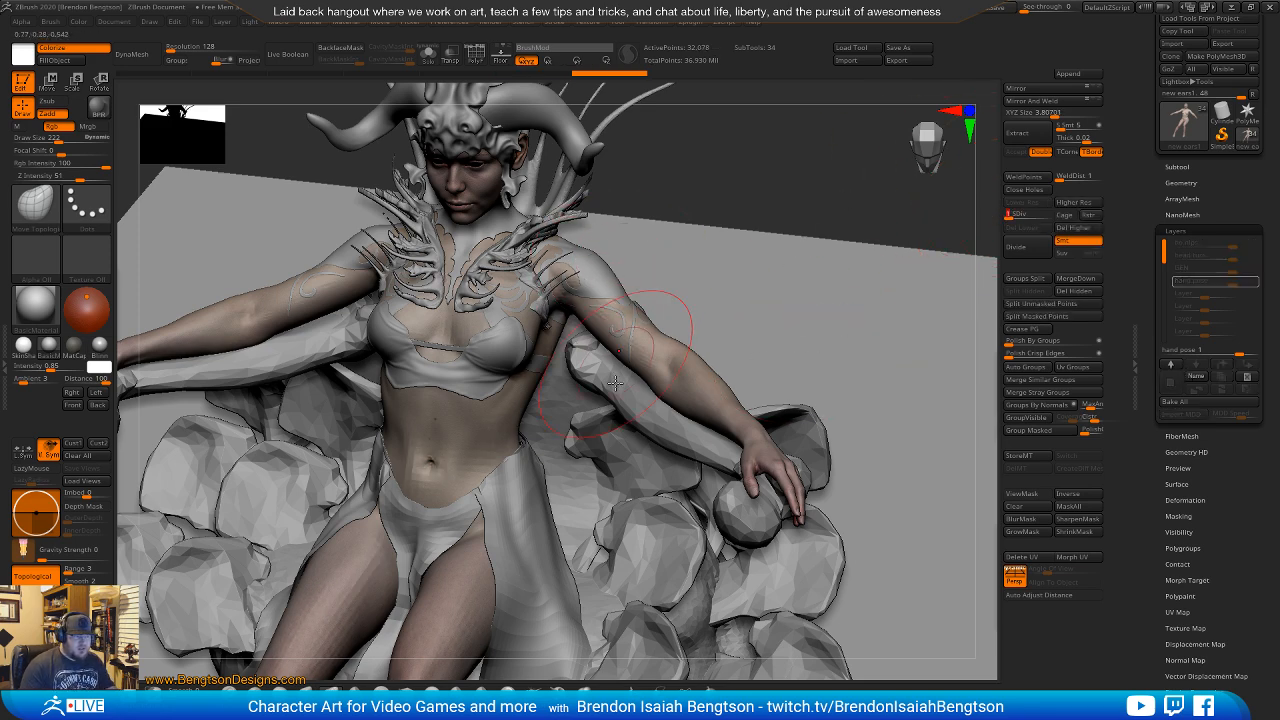
mouse_move(678, 367)
right_down()
mouse_move(585, 332)
mouse_move(692, 324)
mouse_move(704, 298)
mouse_move(666, 360)
mouse_move(678, 370)
right_up()
key(space)
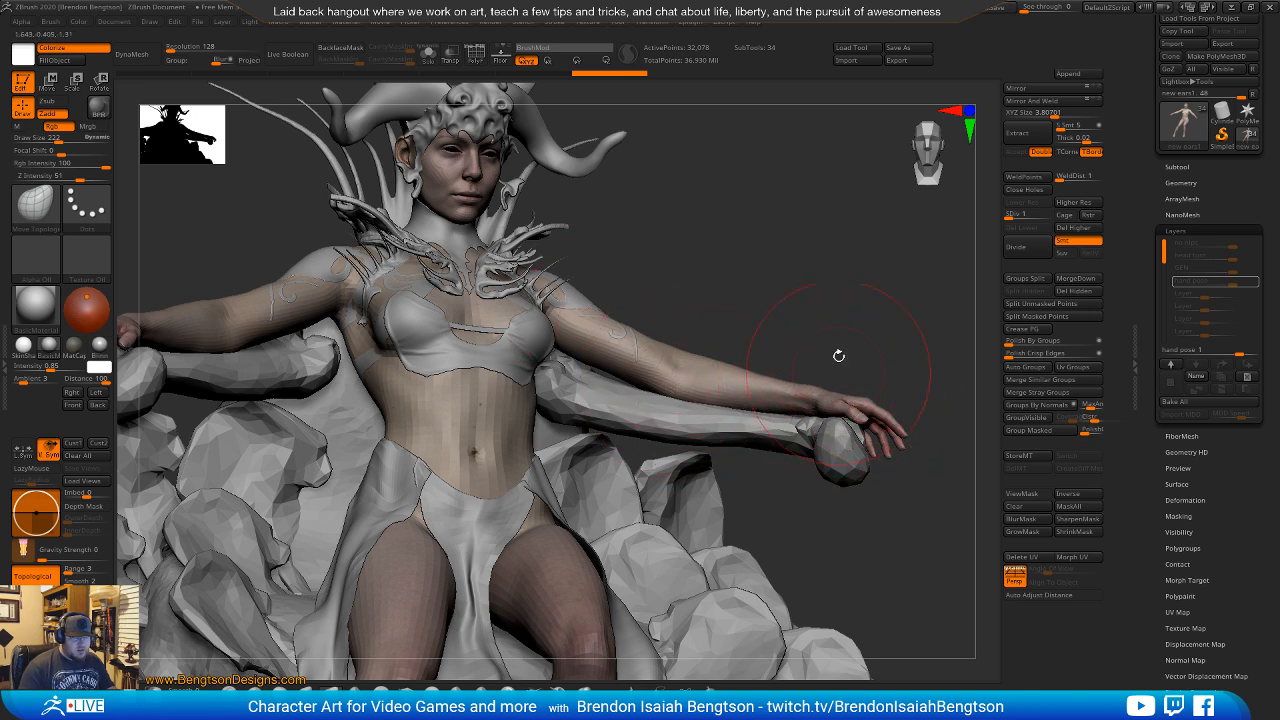
drag(876, 323, 811, 307)
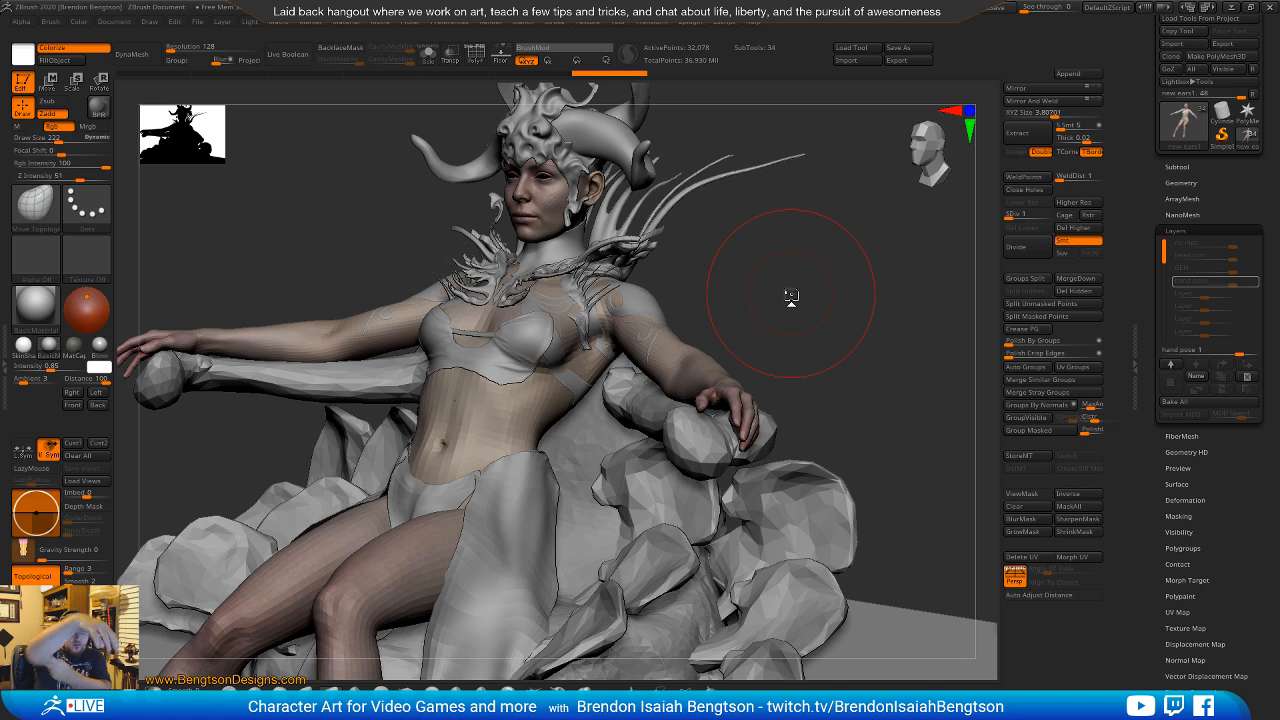
mouse_move(757, 311)
mouse_down()
mouse_move(720, 274)
mouse_move(729, 343)
mouse_move(640, 360)
mouse_move(608, 386)
mouse_up()
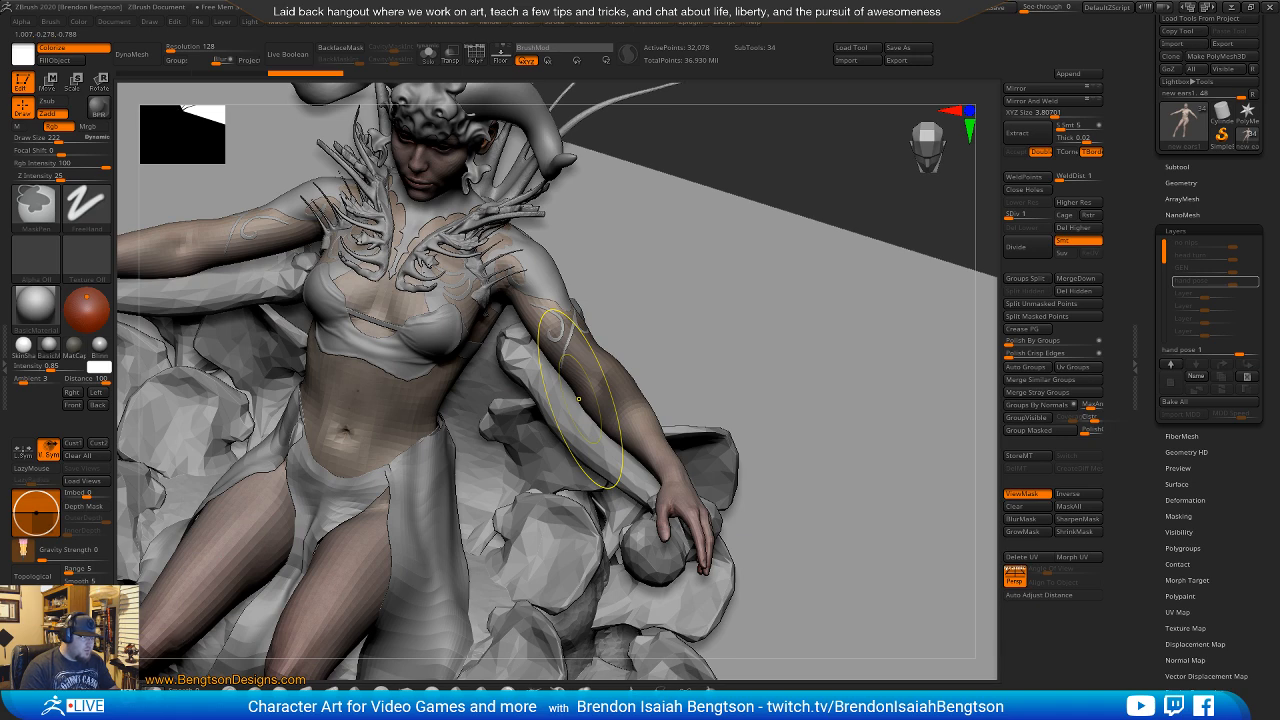
Undo the stray mask stroke and mask the character's left forearm and hand with MaskLasso.
key(ctrl+z)
ctrl+click(232, 688)
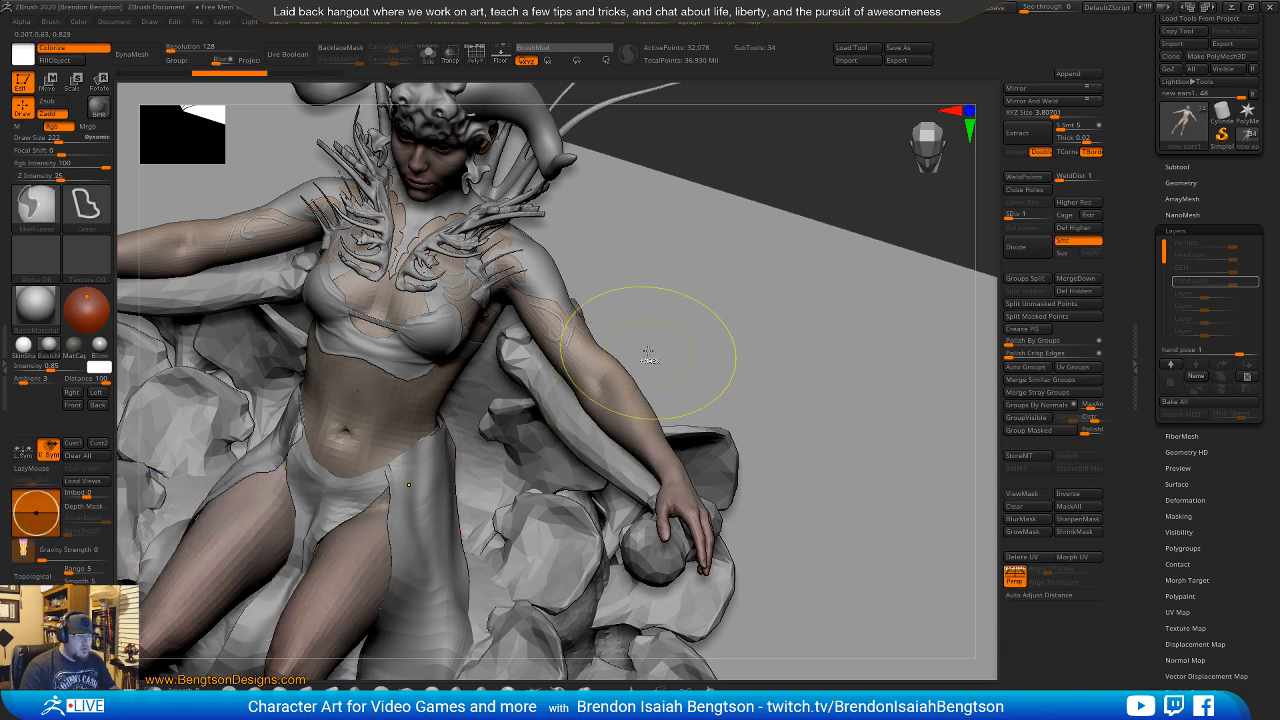
mouse_move(648, 355)
ctrl+mouse_down()
mouse_move(565, 415)
mouse_move(805, 615)
mouse_move(820, 310)
ctrl+mouse_up()
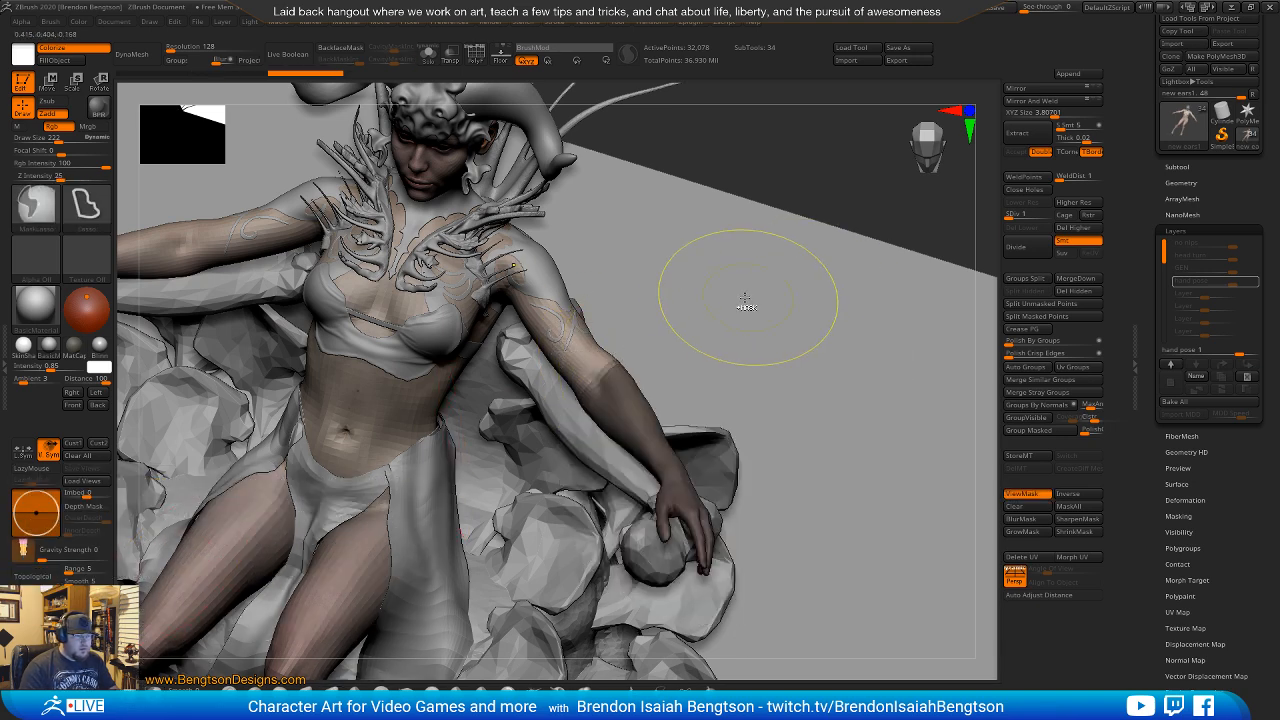
mouse_move(765, 214)
mouse_down()
mouse_move(766, 277)
mouse_move(771, 223)
mouse_up()
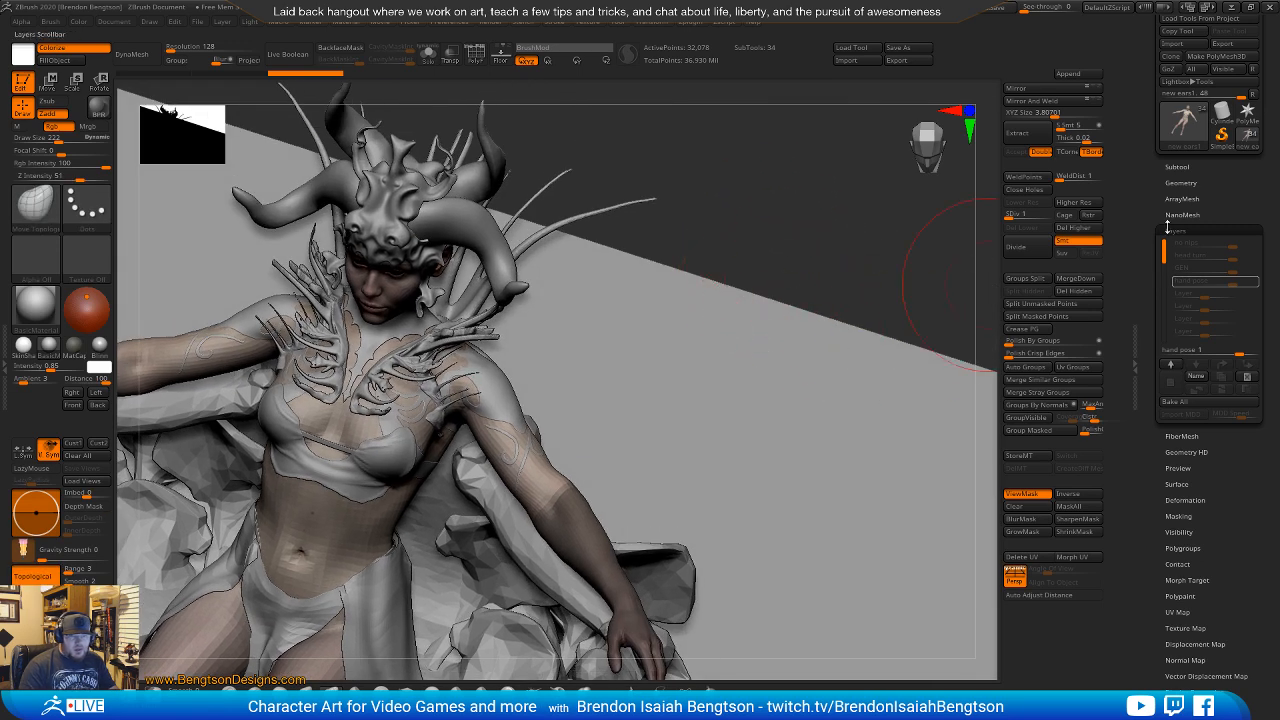
Find the floor slab PM3D_Cube3D1 in the subtool list and hide it.
click(1178, 166)
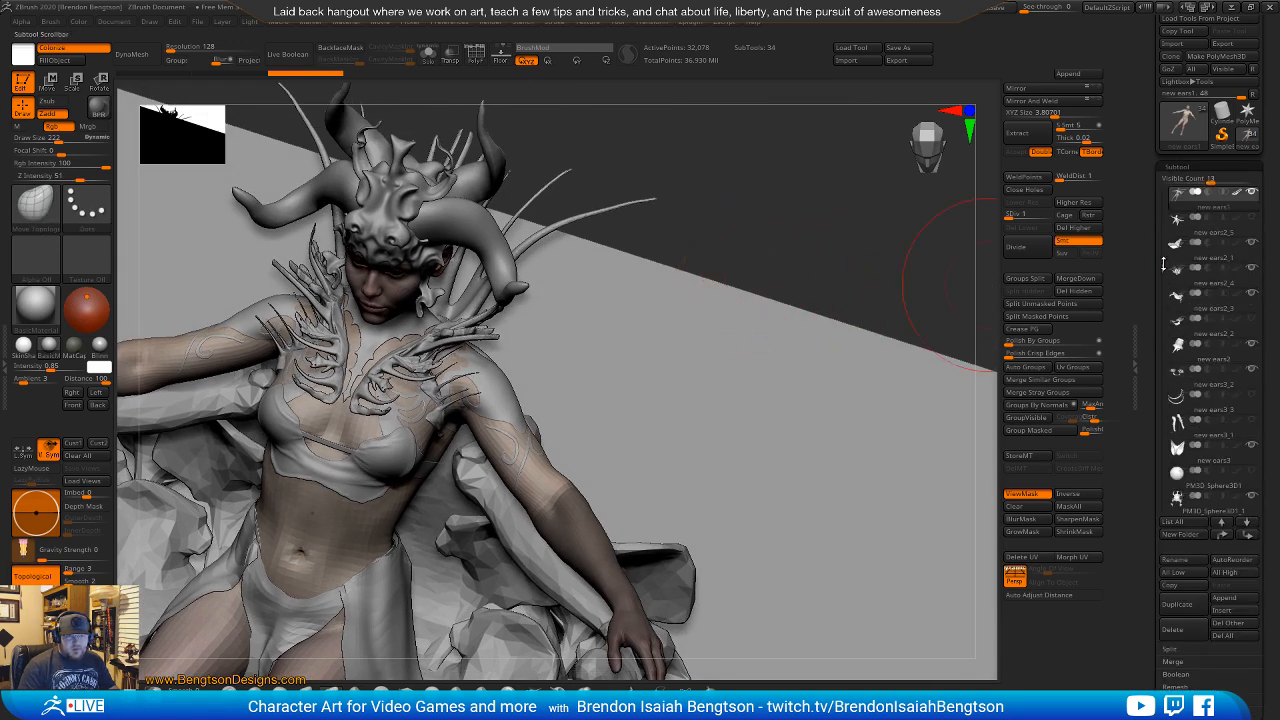
scroll(1163, 263, down, 15)
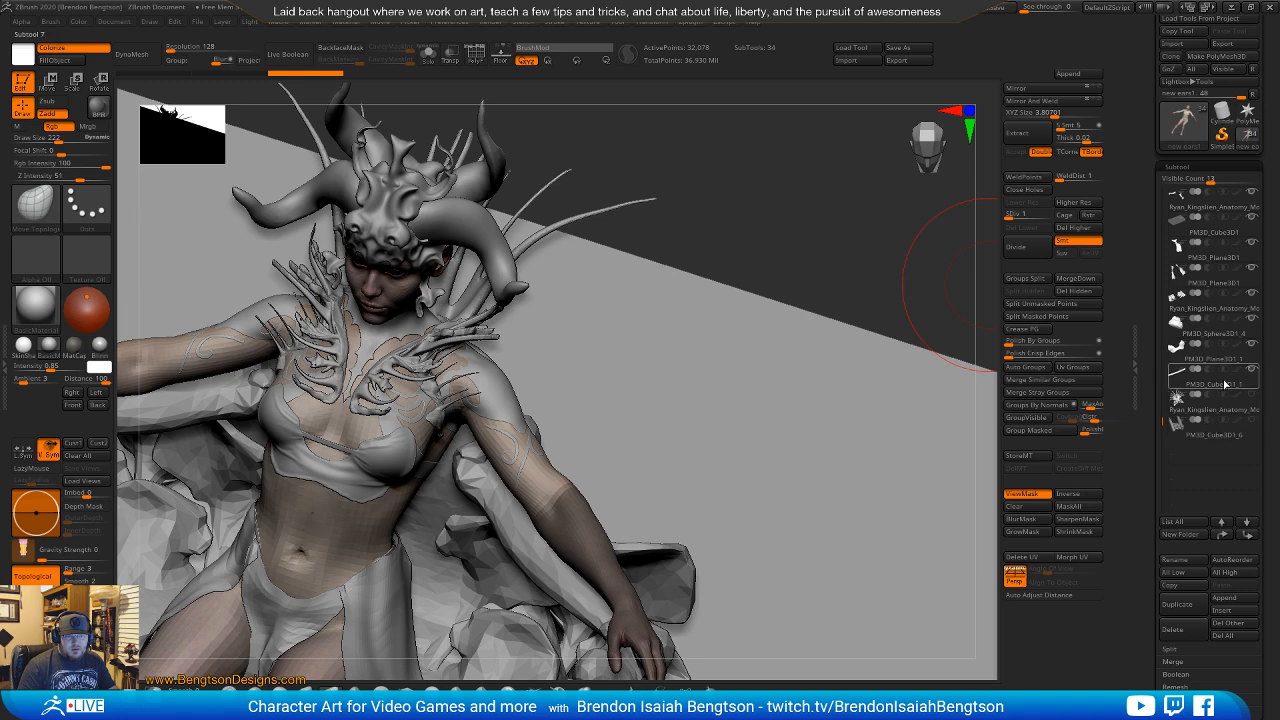
mouse_move(1237, 374)
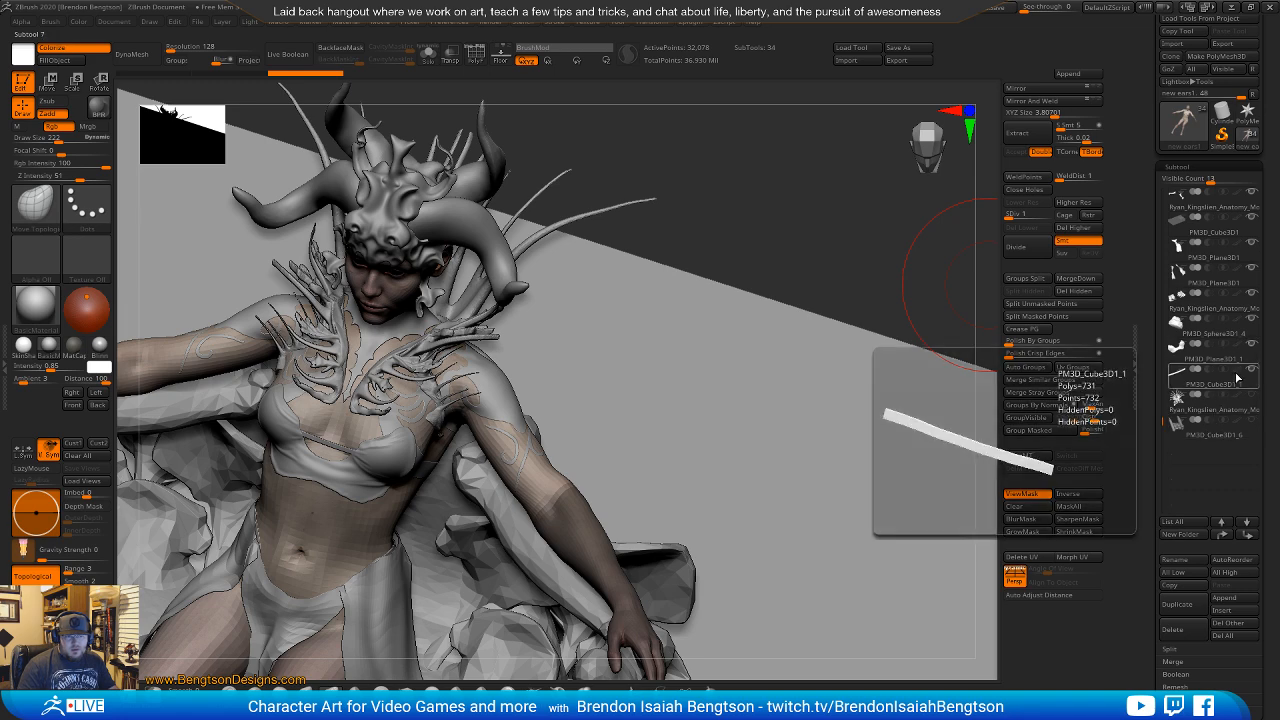
mouse_move(1238, 226)
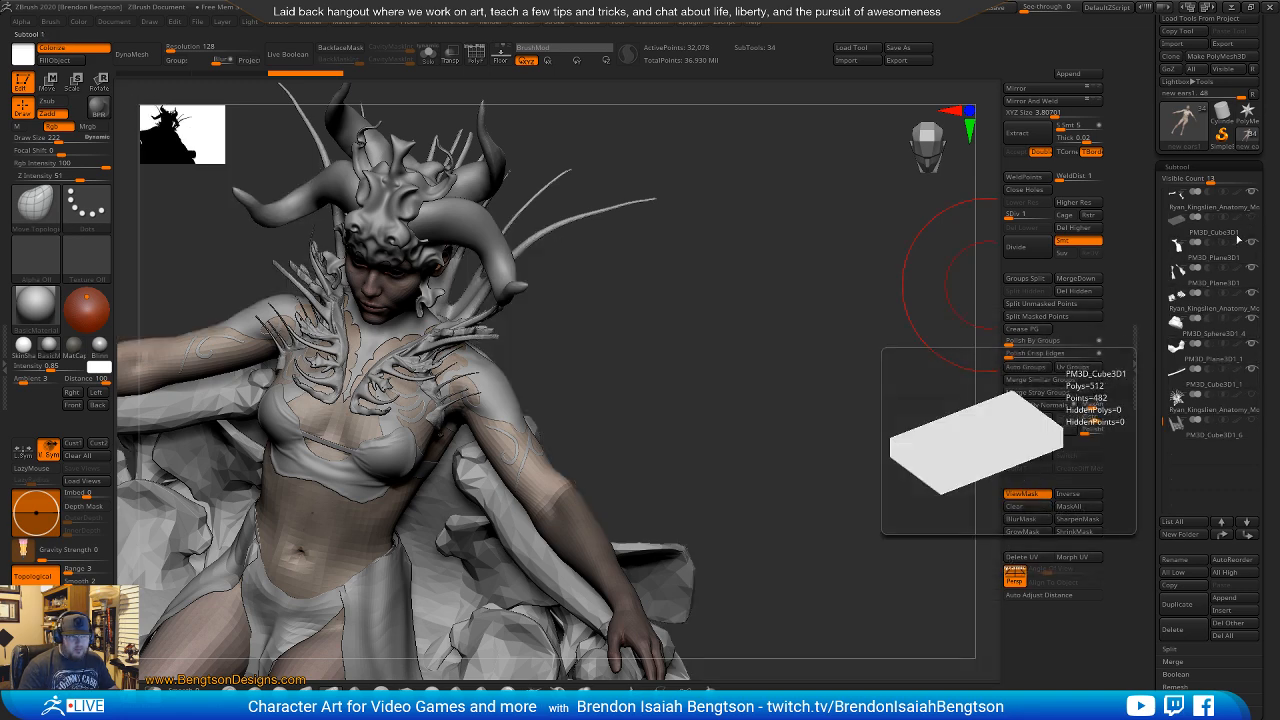
Invert the mask so only the left forearm and hand are editable, and blur its edge at the elbow.
drag(714, 434, 640, 443)
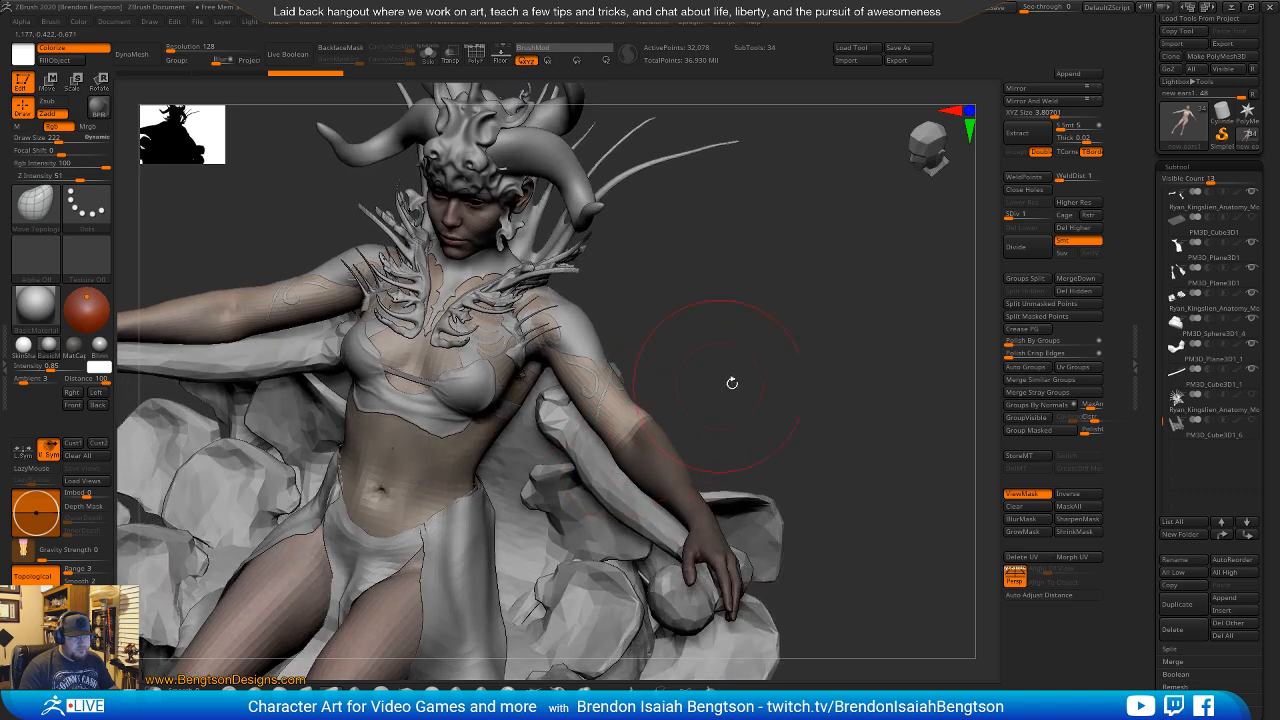
ctrl+click(707, 387)
ctrl+click(651, 459)
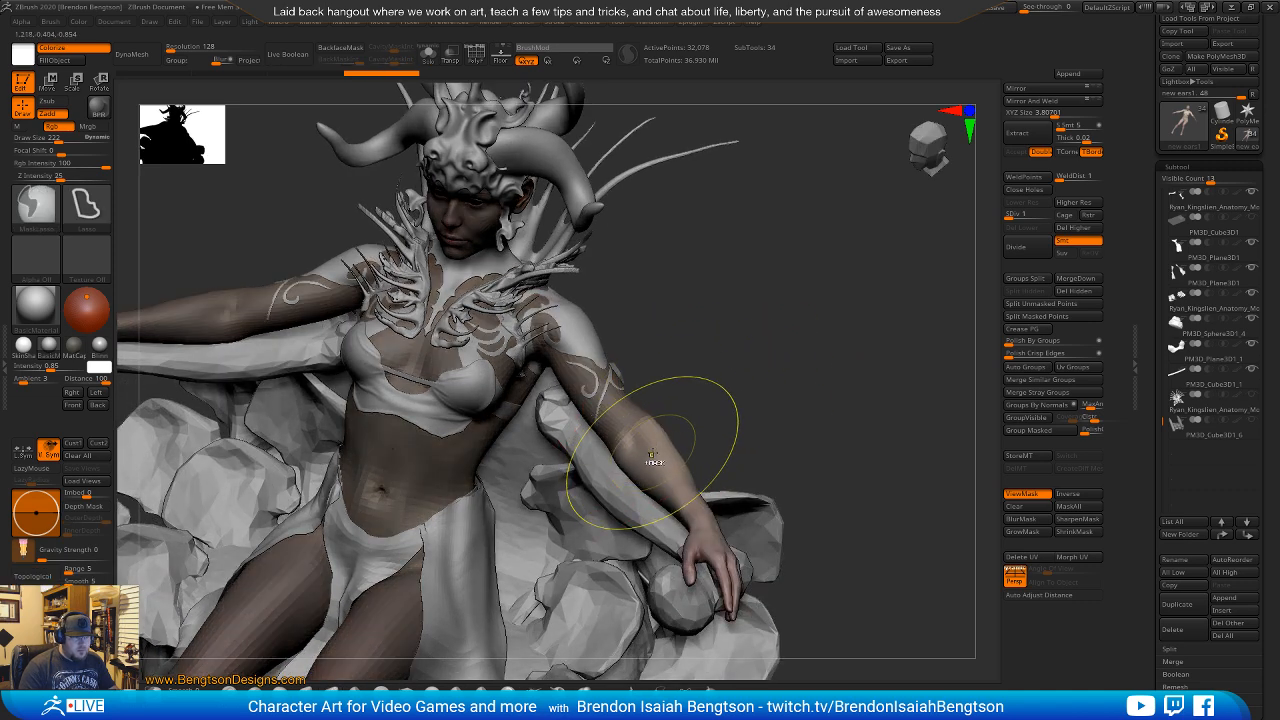
Switch to Move mode and place the transform gizmo on the left forearm near the elbow.
mouse_move(752, 392)
mouse_down()
mouse_move(782, 351)
mouse_move(700, 397)
mouse_move(710, 427)
mouse_up()
key(w)
alt+drag(706, 336, 763, 302)
drag(763, 302, 778, 385)
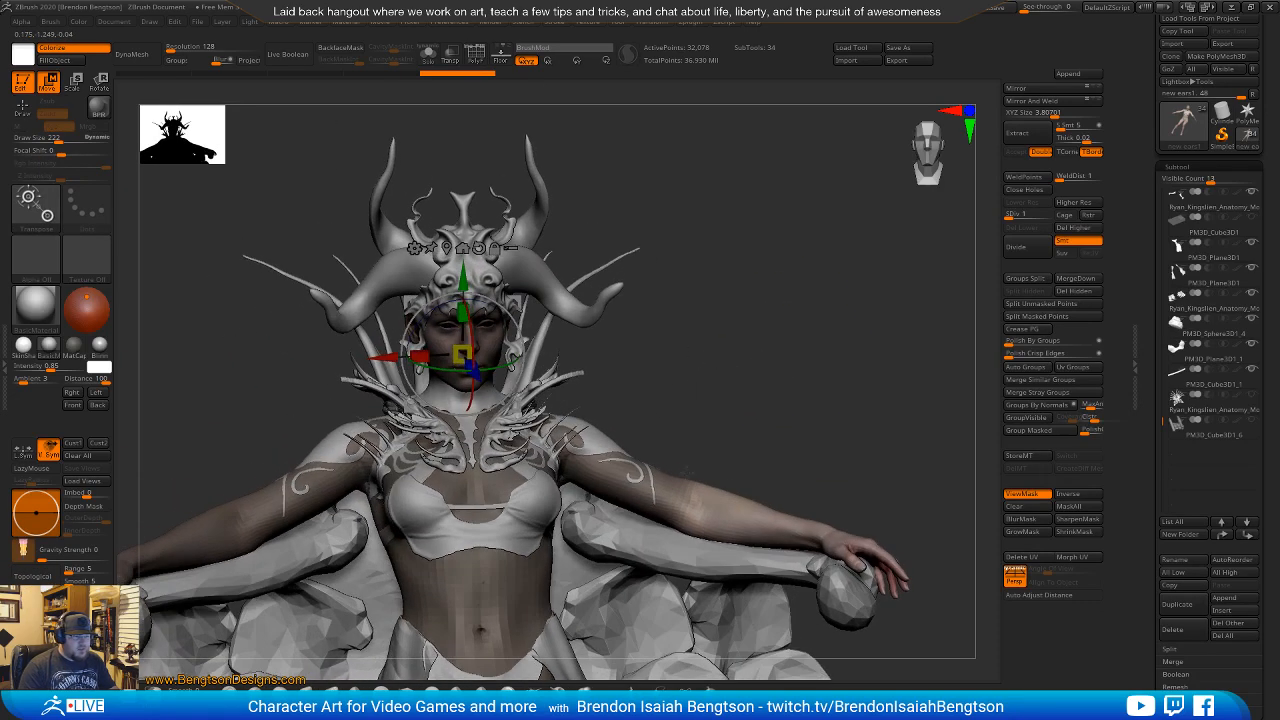
click(696, 506)
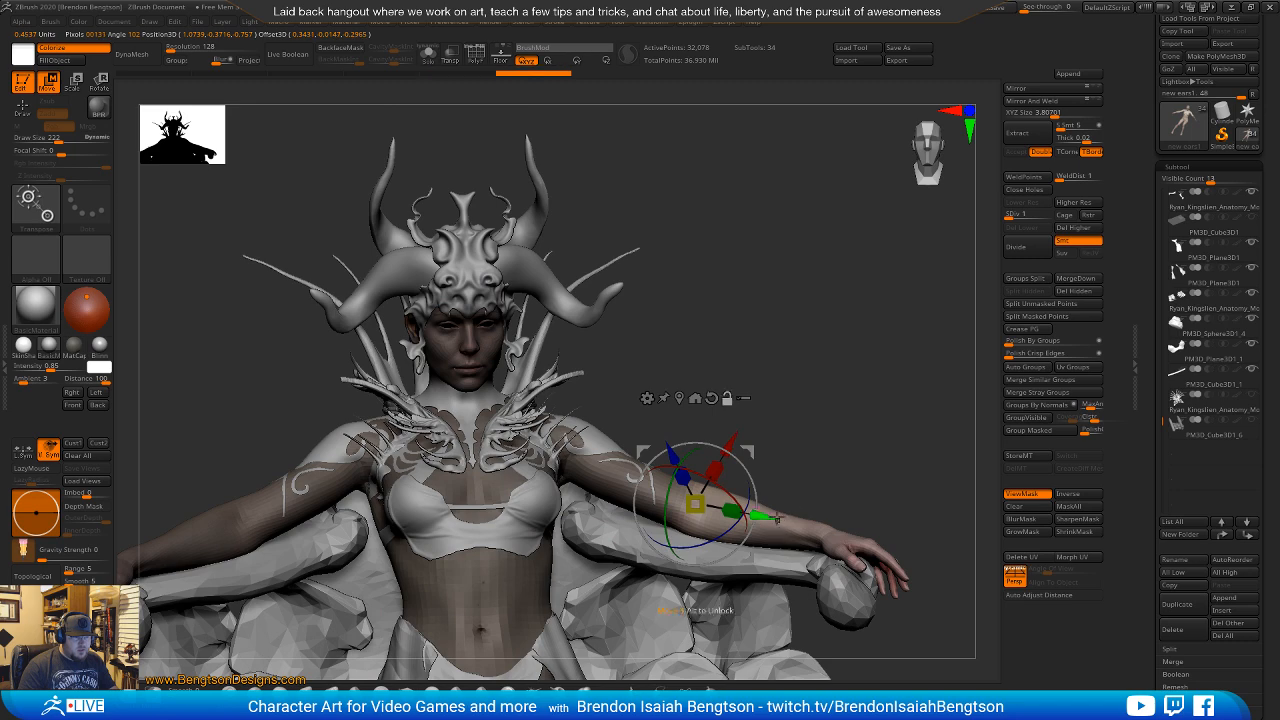
Lay a transpose line along the left forearm from the elbow to the hand.
key(y)
alt+drag(780, 382, 677, 293)
drag(677, 293, 620, 385)
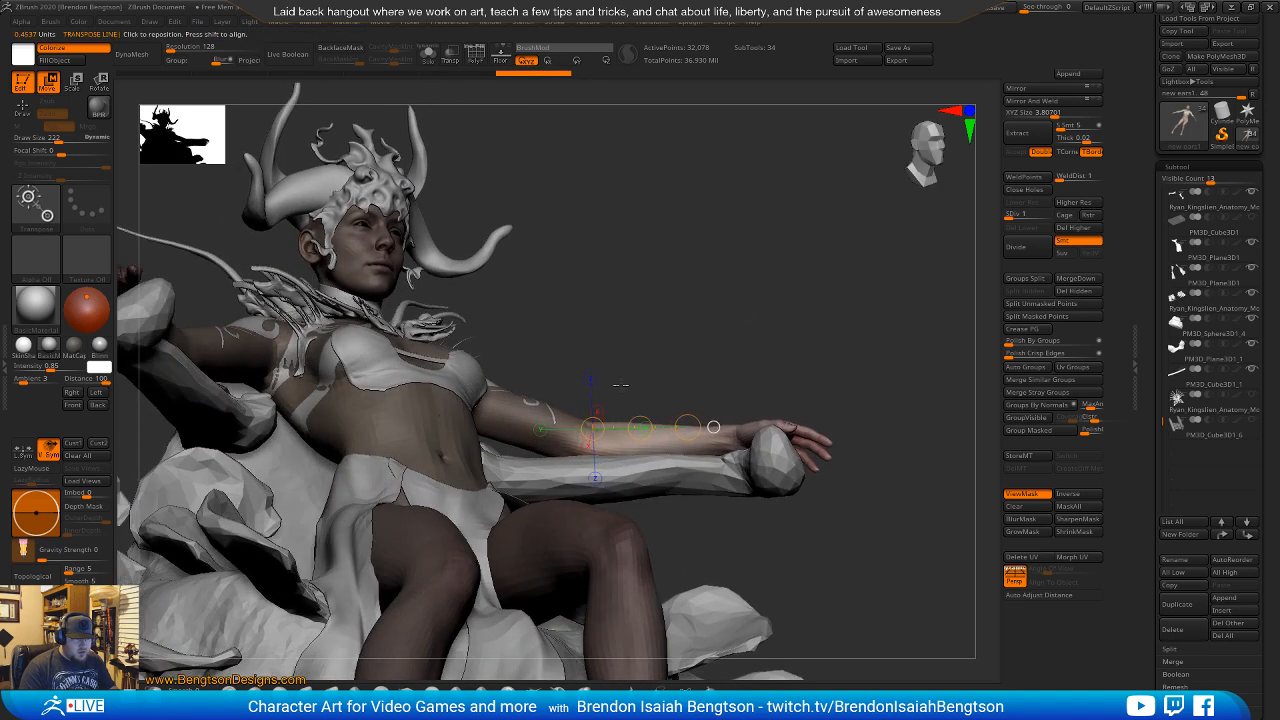
click(714, 427)
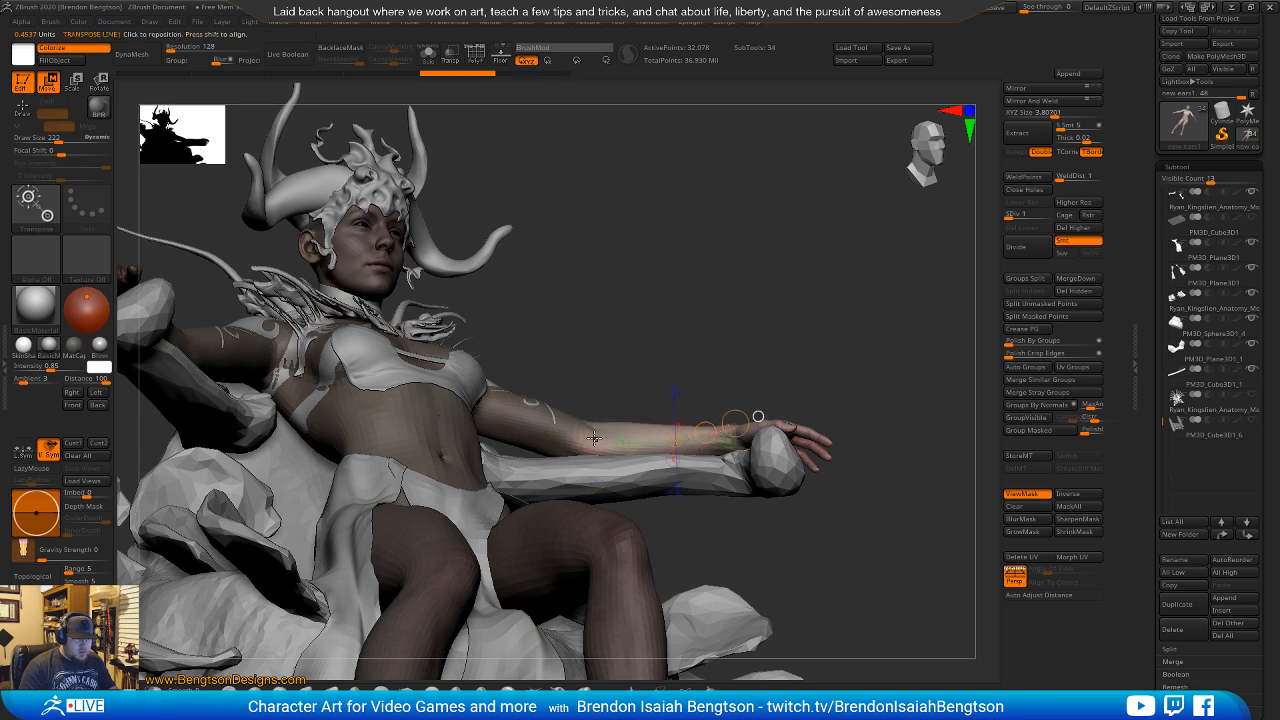
drag(592, 438, 804, 422)
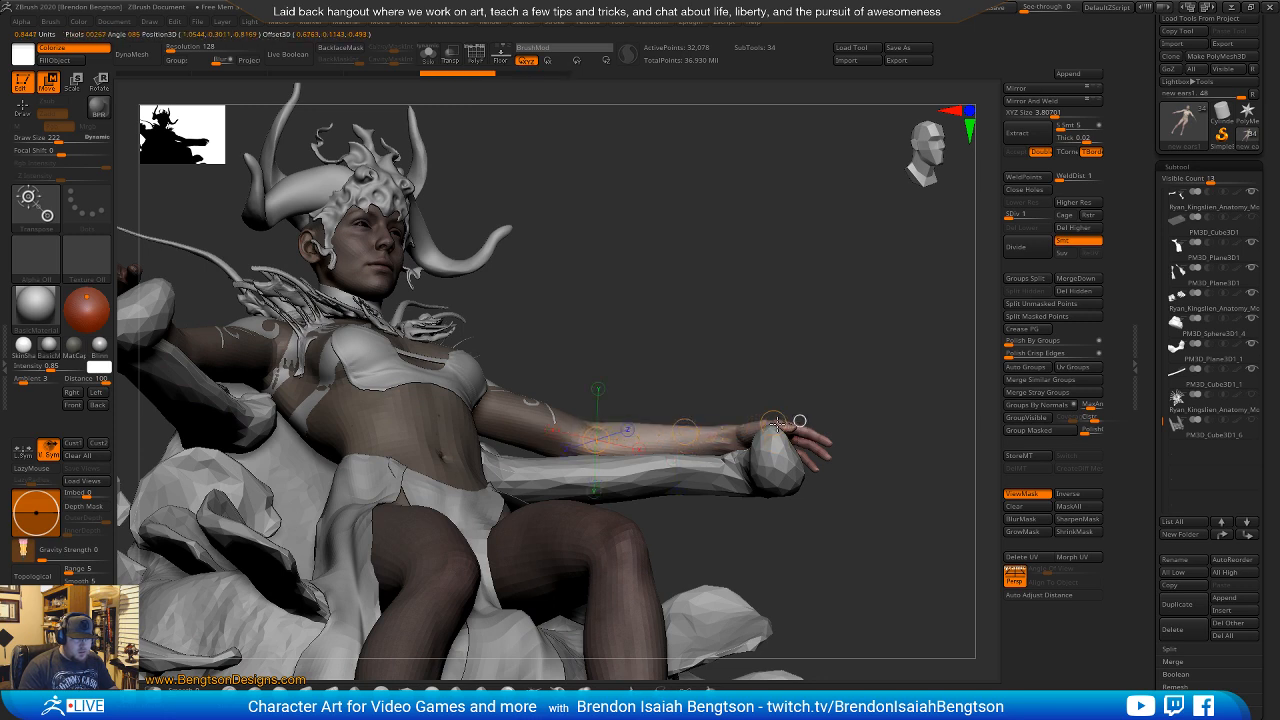
click(604, 433)
drag(604, 433, 604, 429)
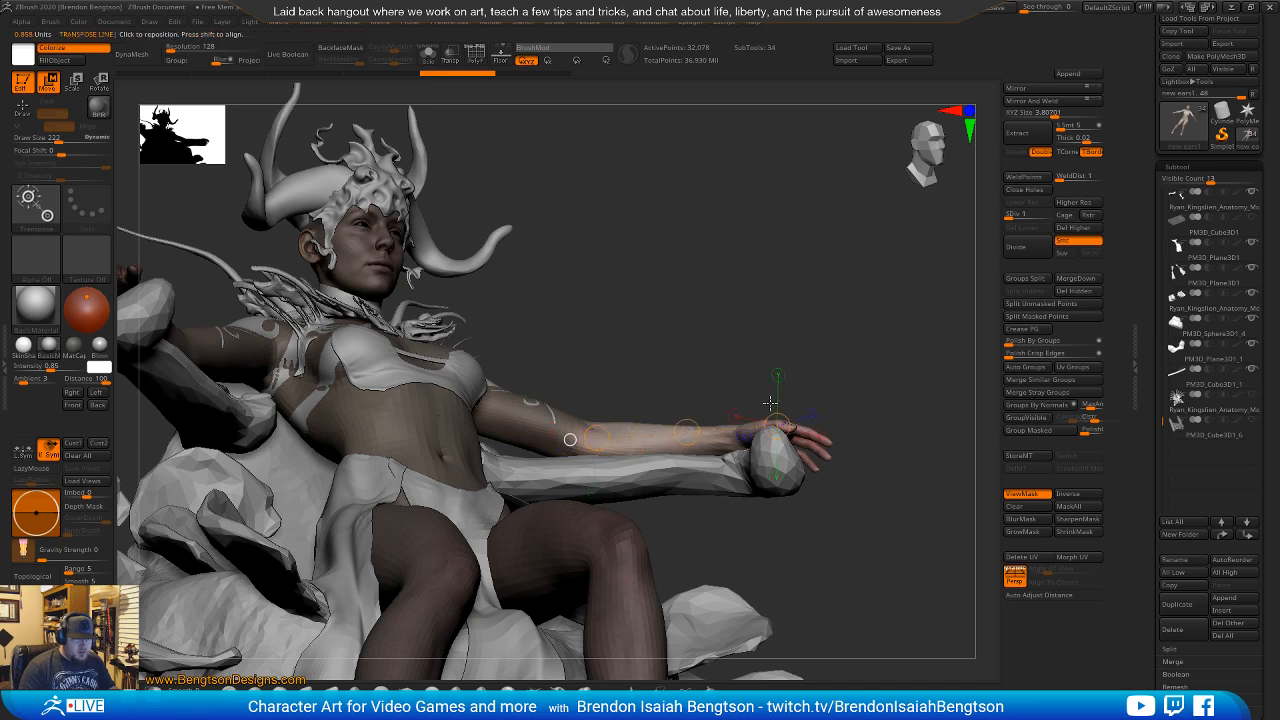
click(604, 429)
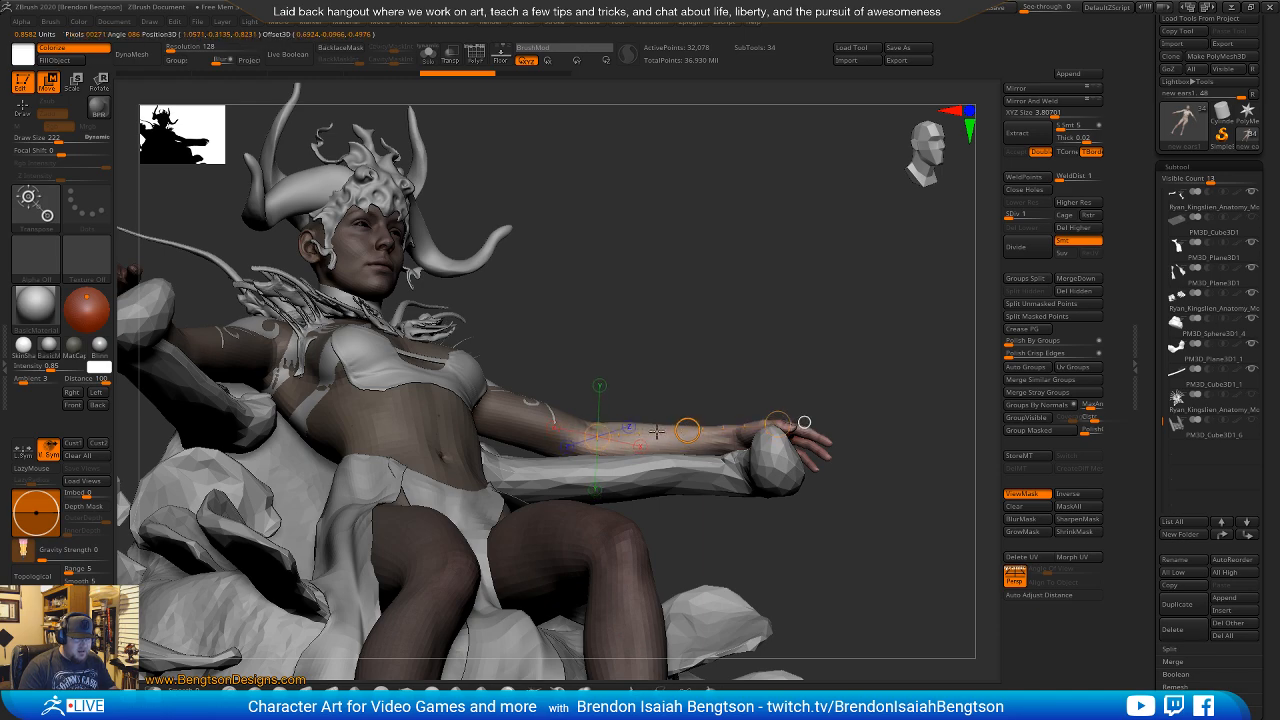
Center the transpose line inside the left forearm by repositioning it at the elbow and at the hand.
drag(700, 281, 633, 458)
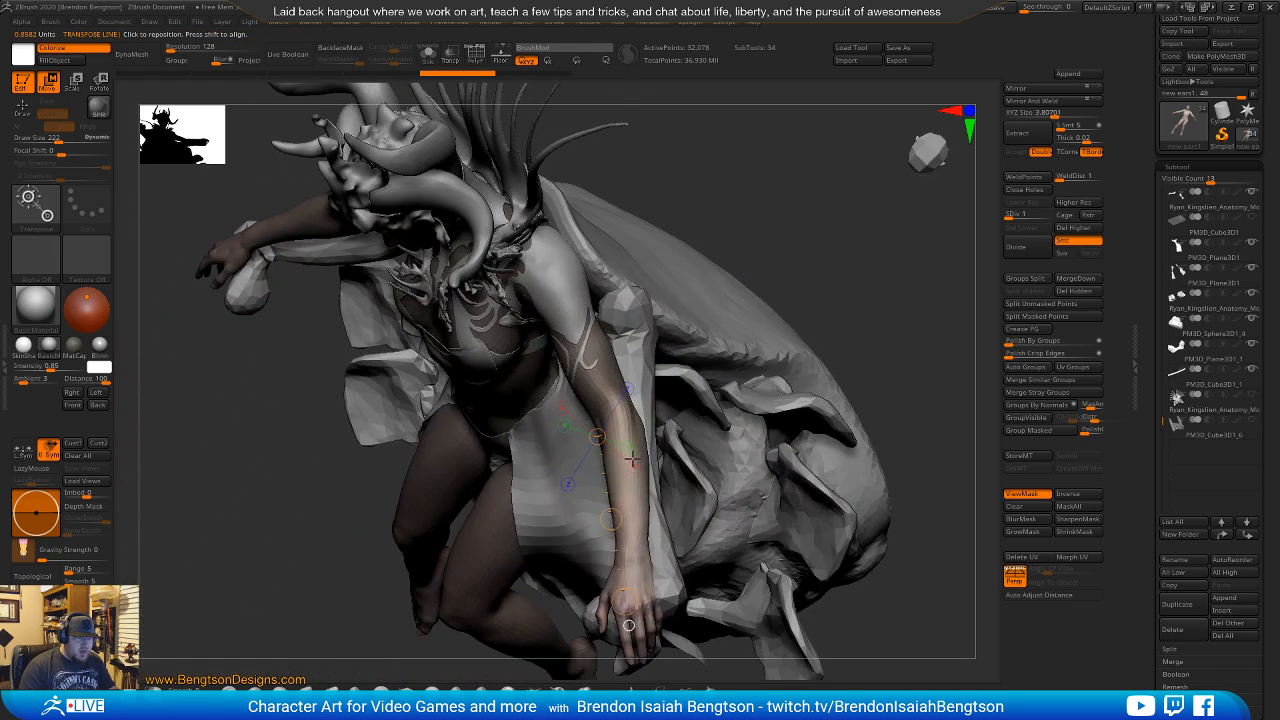
drag(725, 235, 812, 280)
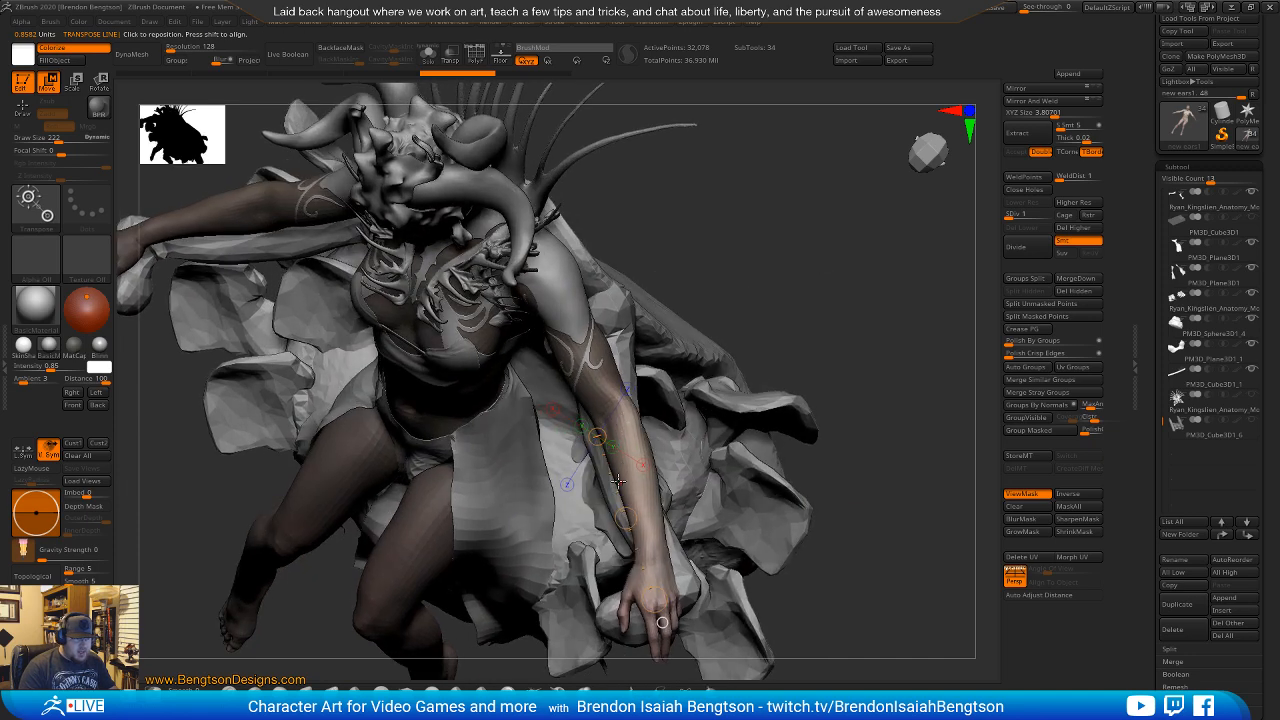
drag(612, 477, 636, 458)
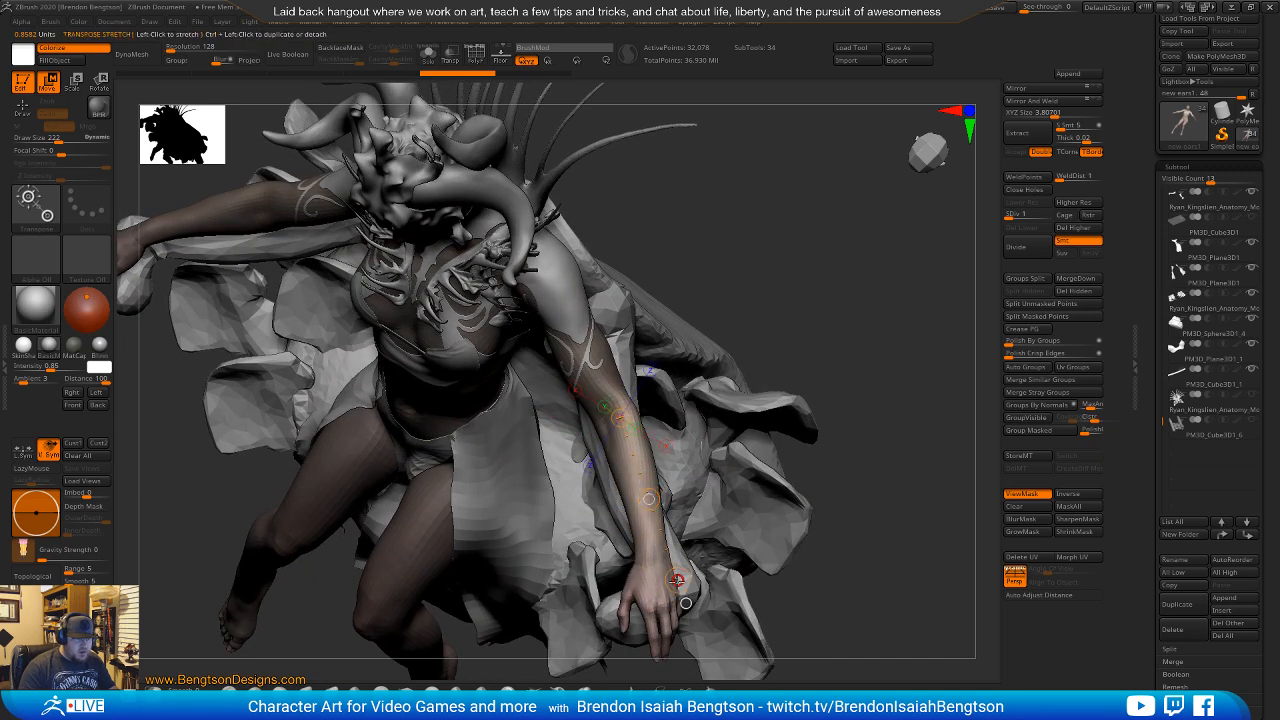
drag(686, 603, 655, 612)
drag(873, 358, 862, 250)
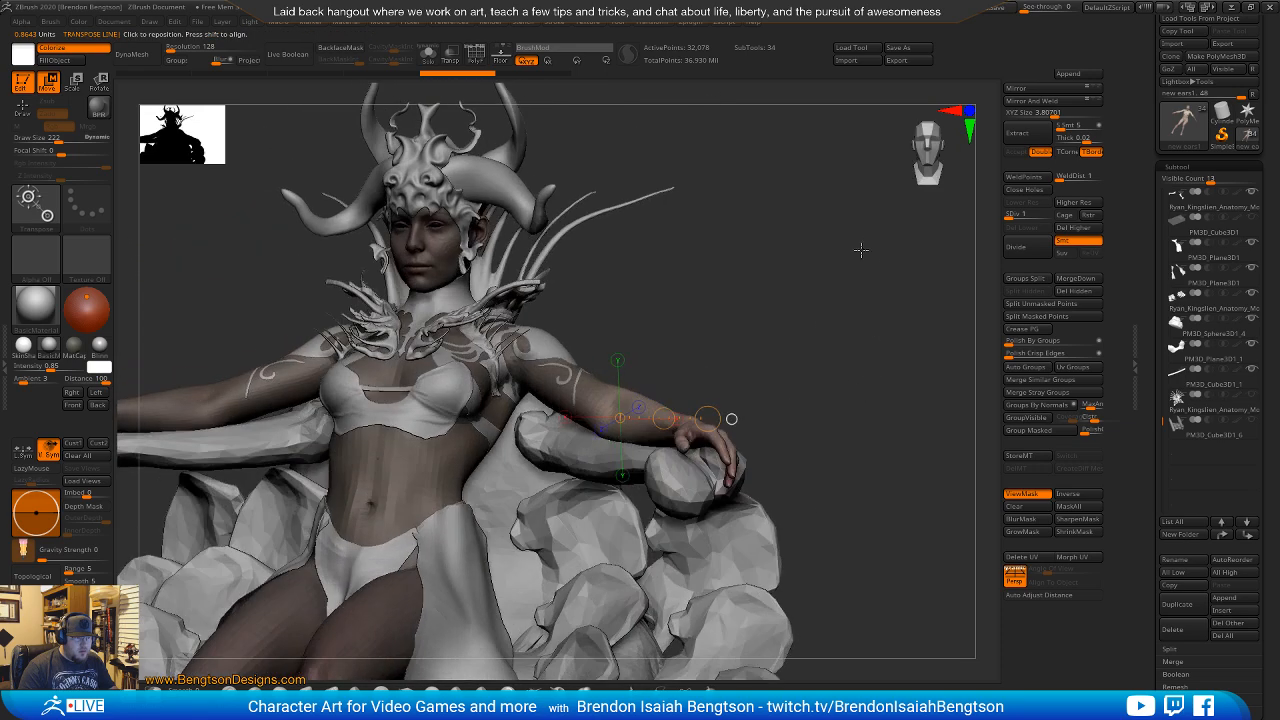
drag(821, 327, 905, 340)
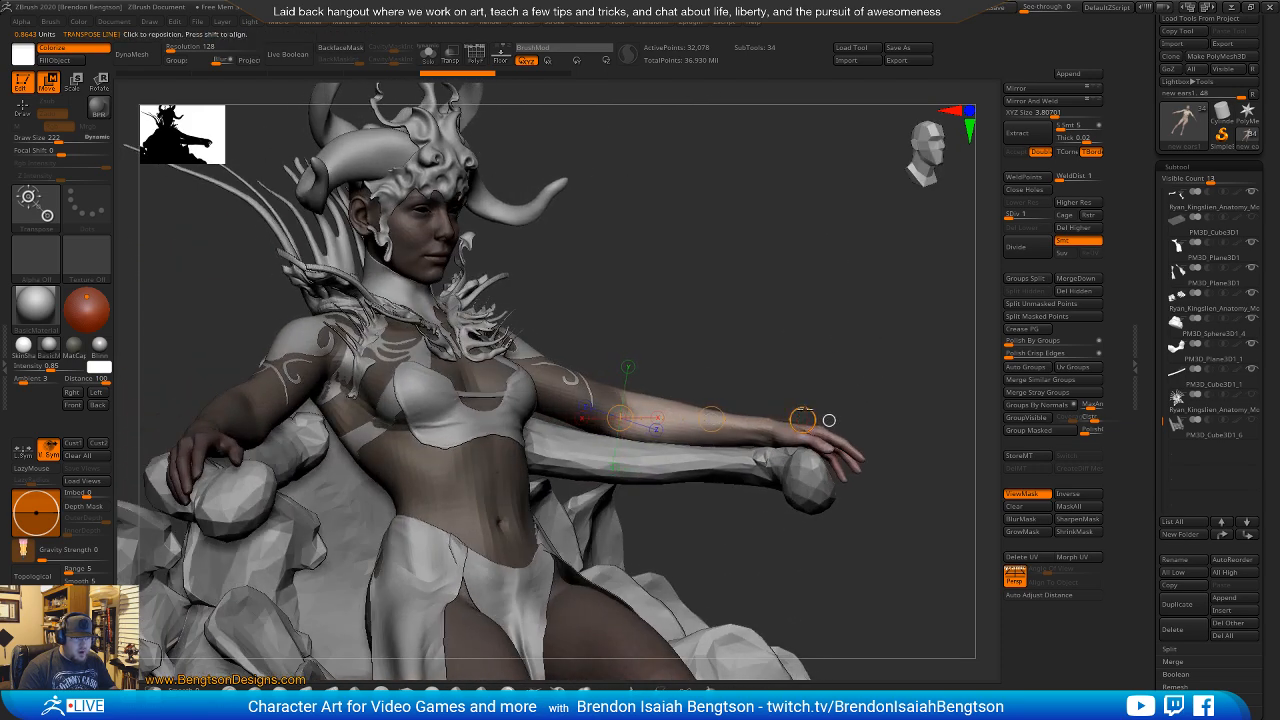
right_drag(829, 420, 832, 426)
drag(829, 420, 829, 431)
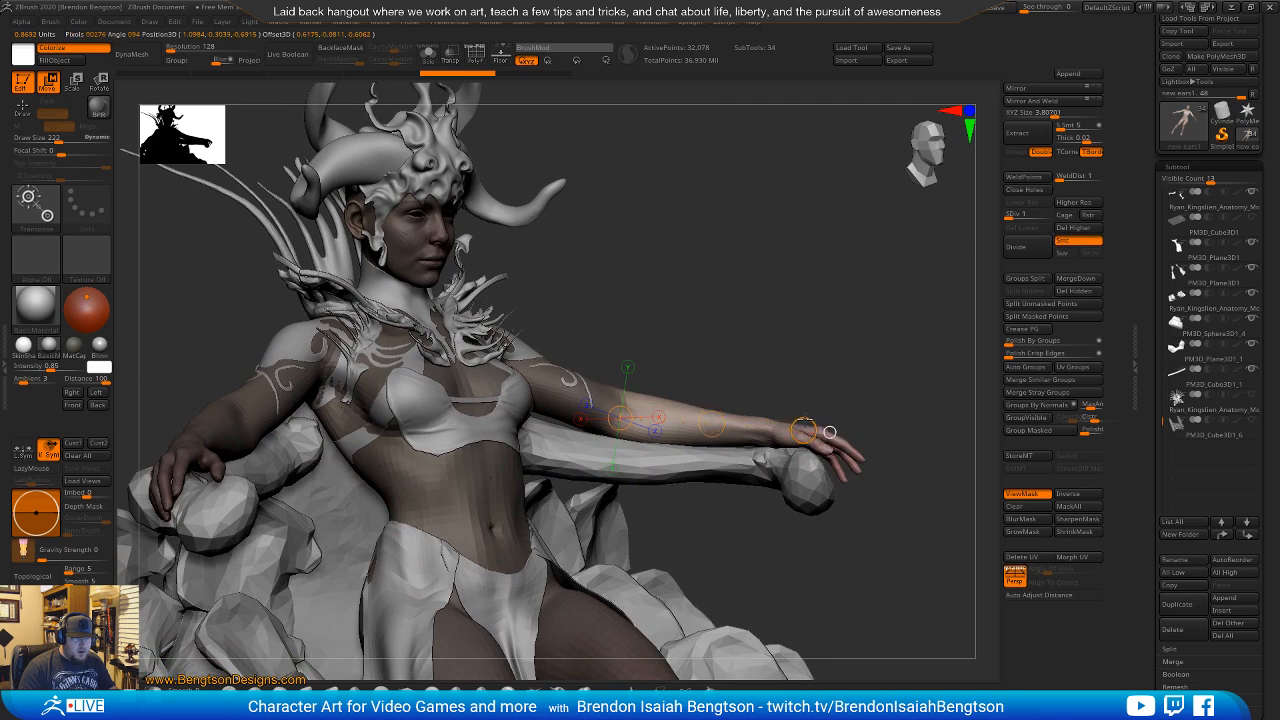
Undo the last three changes and try to redraw the transpose line between the left elbow and hand.
key(ctrl+z)
key(ctrl+z)
key(ctrl+z)
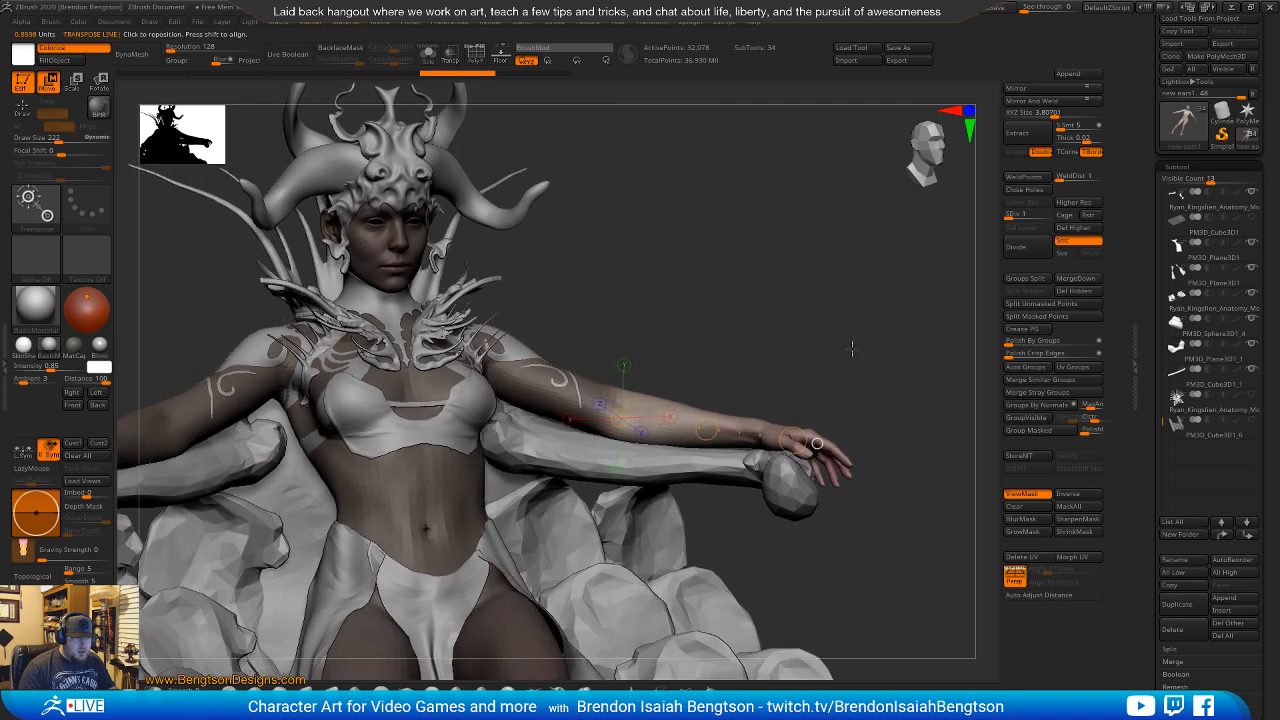
drag(678, 427, 802, 428)
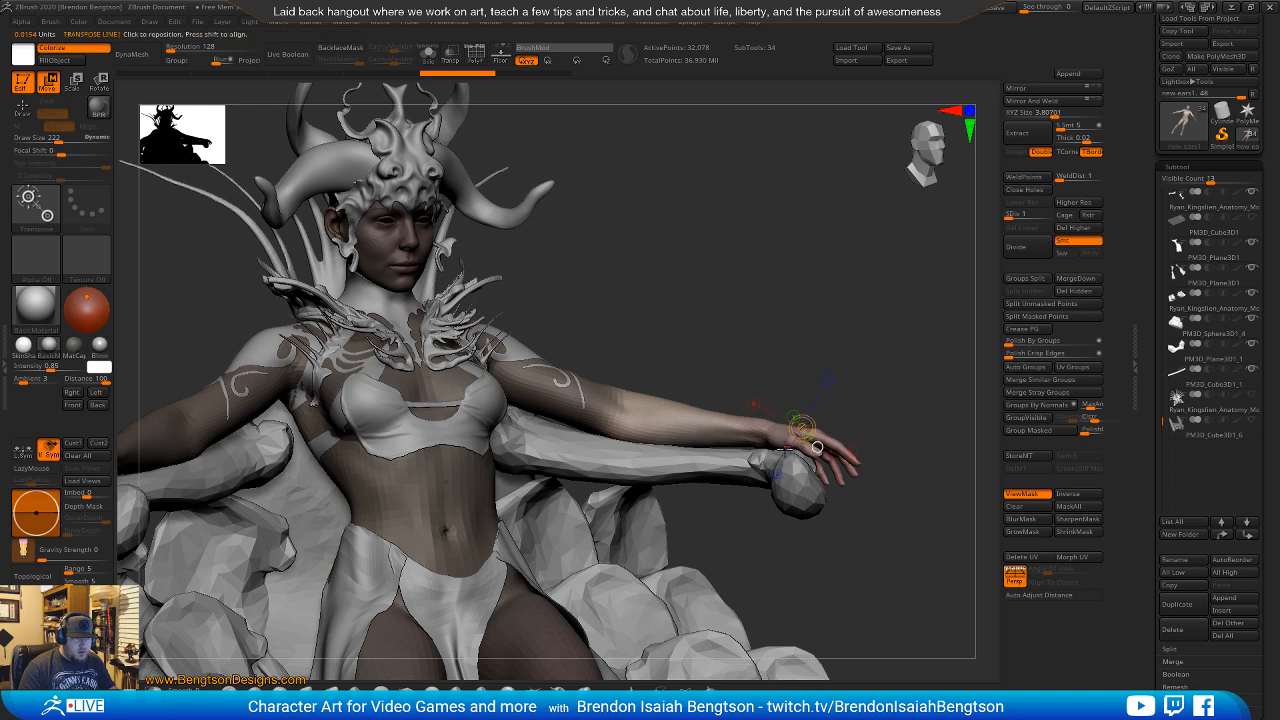
drag(782, 384, 788, 347)
key(ctrl+shift)
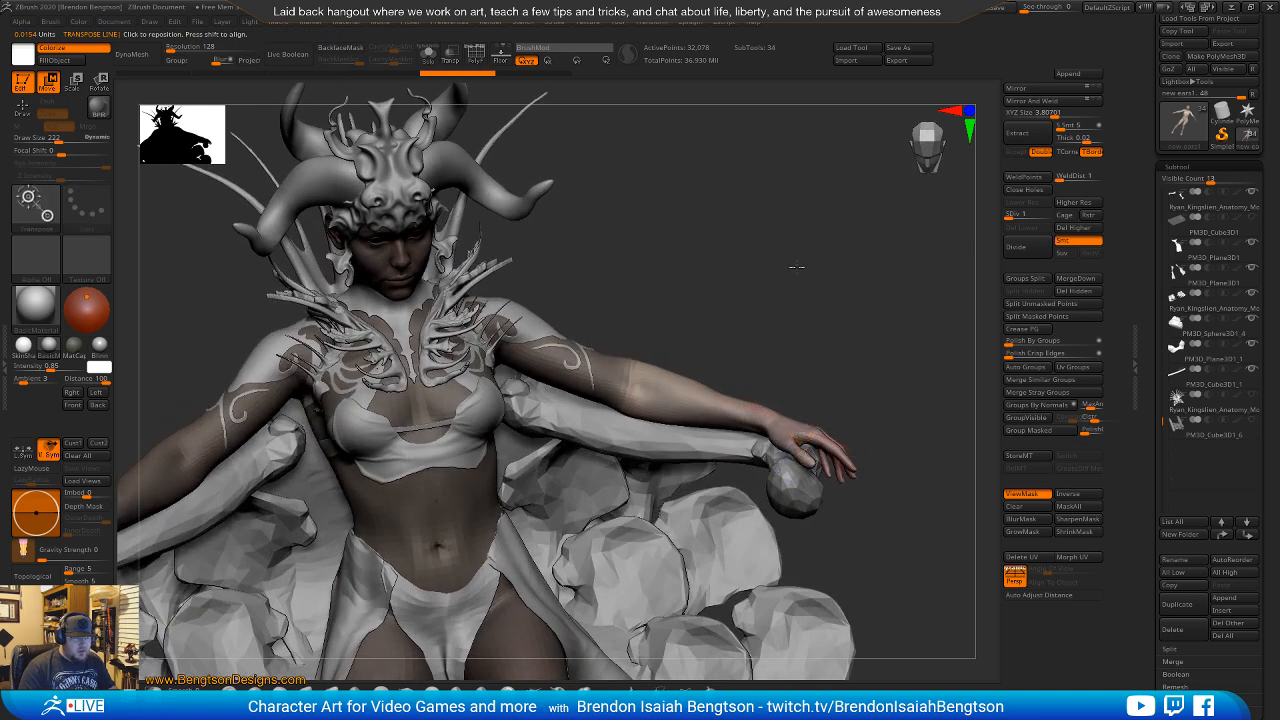
drag(796, 266, 779, 238)
mouse_move(627, 417)
mouse_down()
mouse_move(805, 430)
mouse_move(818, 475)
mouse_move(764, 581)
mouse_move(784, 567)
mouse_move(778, 541)
mouse_up()
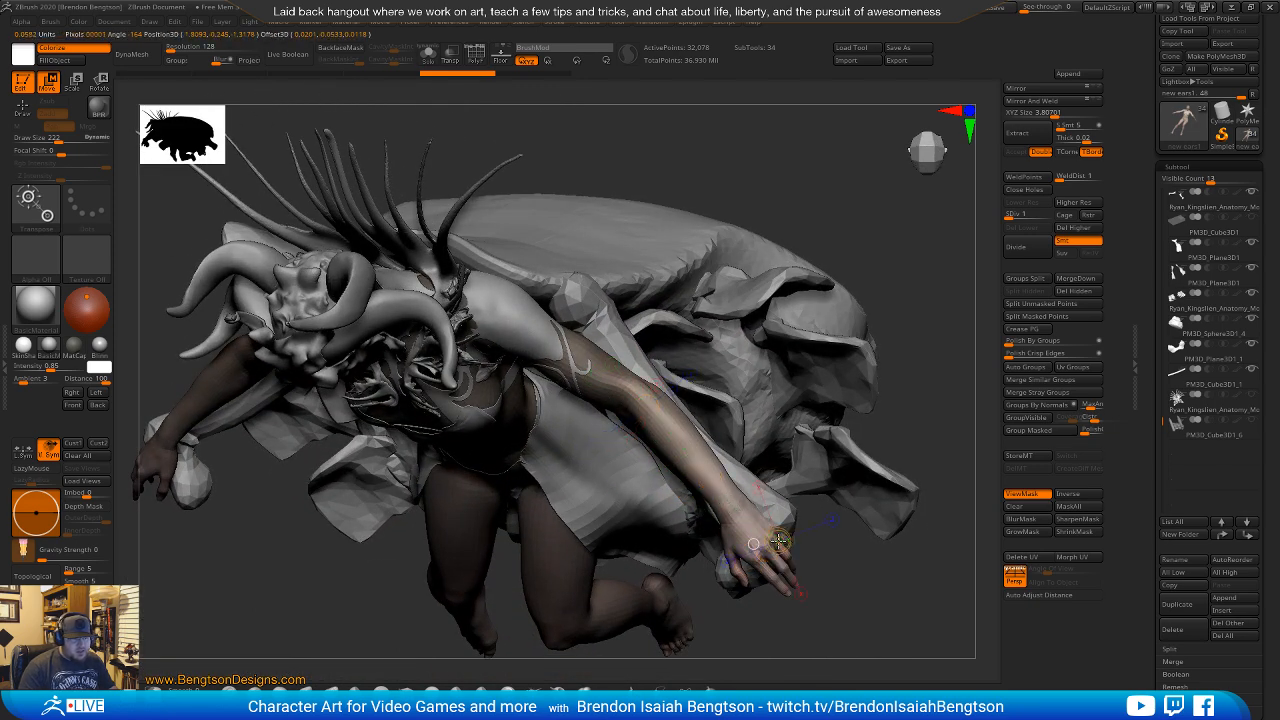
Draw a transpose line from the left elbow to the hand and lower it to the middle of the forearm.
drag(628, 392, 775, 541)
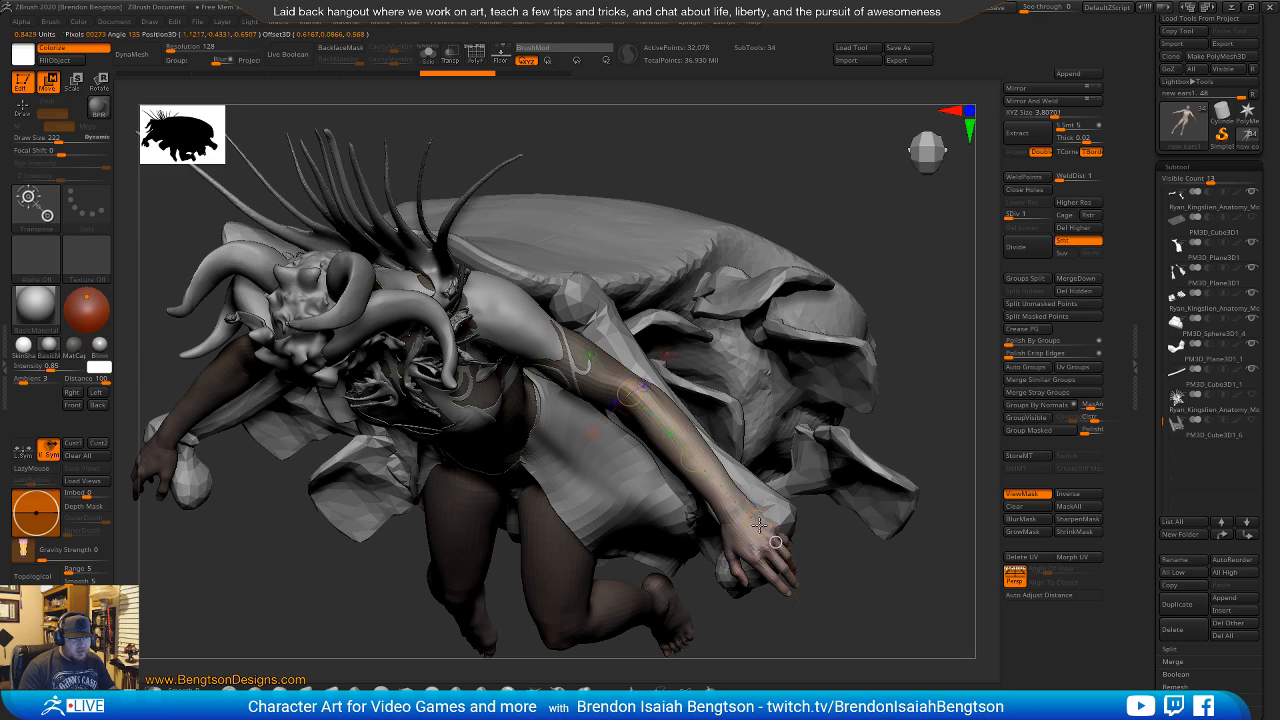
drag(940, 341, 816, 329)
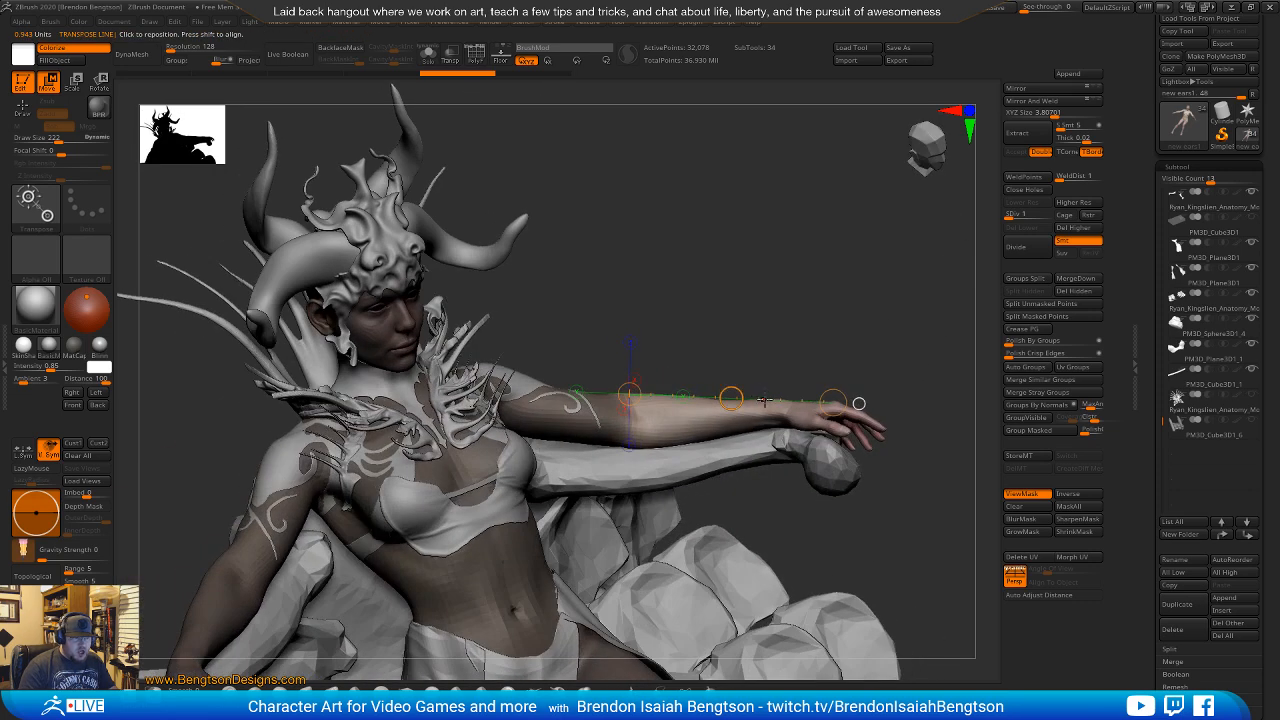
drag(764, 400, 840, 407)
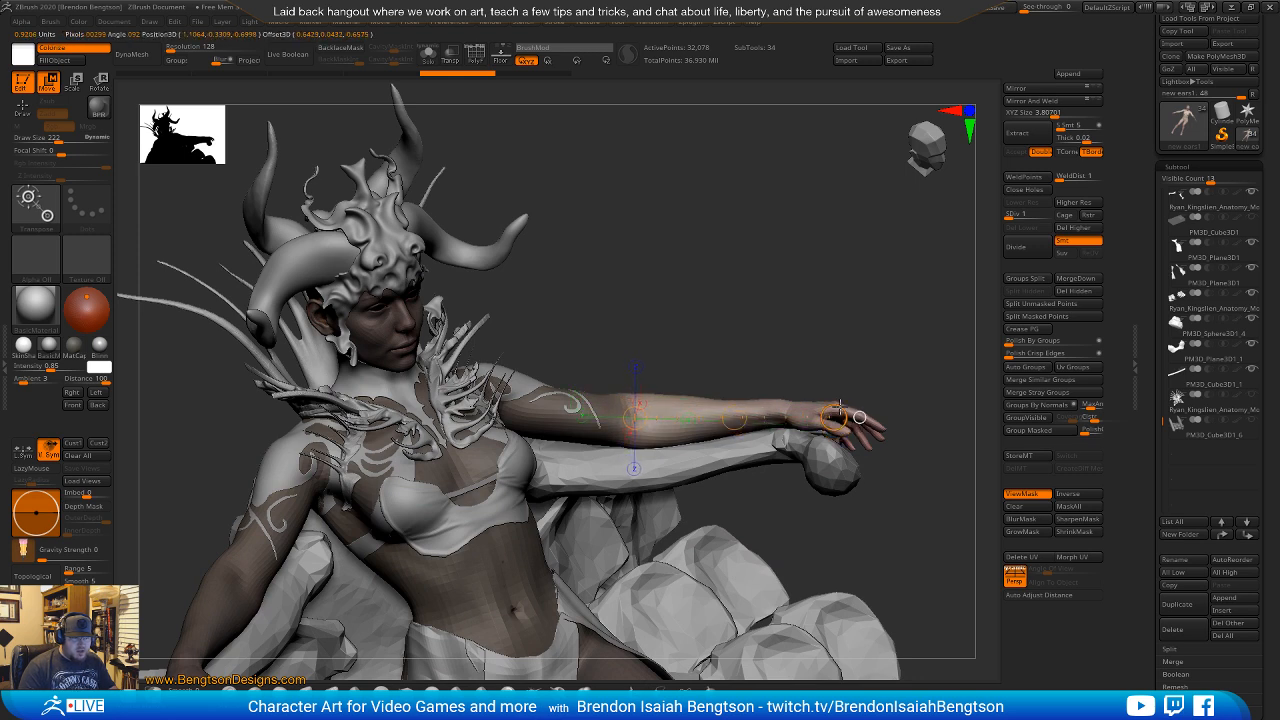
mouse_move(884, 350)
mouse_down()
mouse_move(825, 335)
mouse_move(900, 334)
mouse_up()
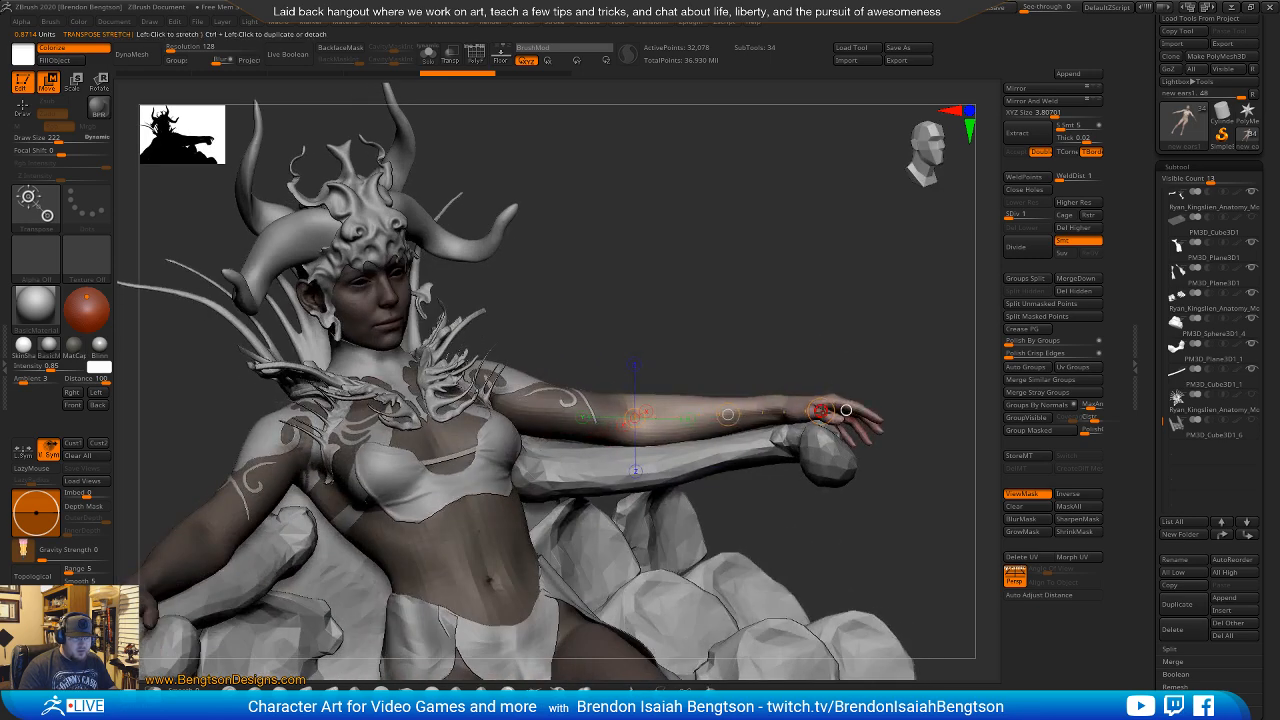
Undo the trial stretch of the left forearm and rotate the forearm upward around the elbow instead.
drag(818, 402, 803, 381)
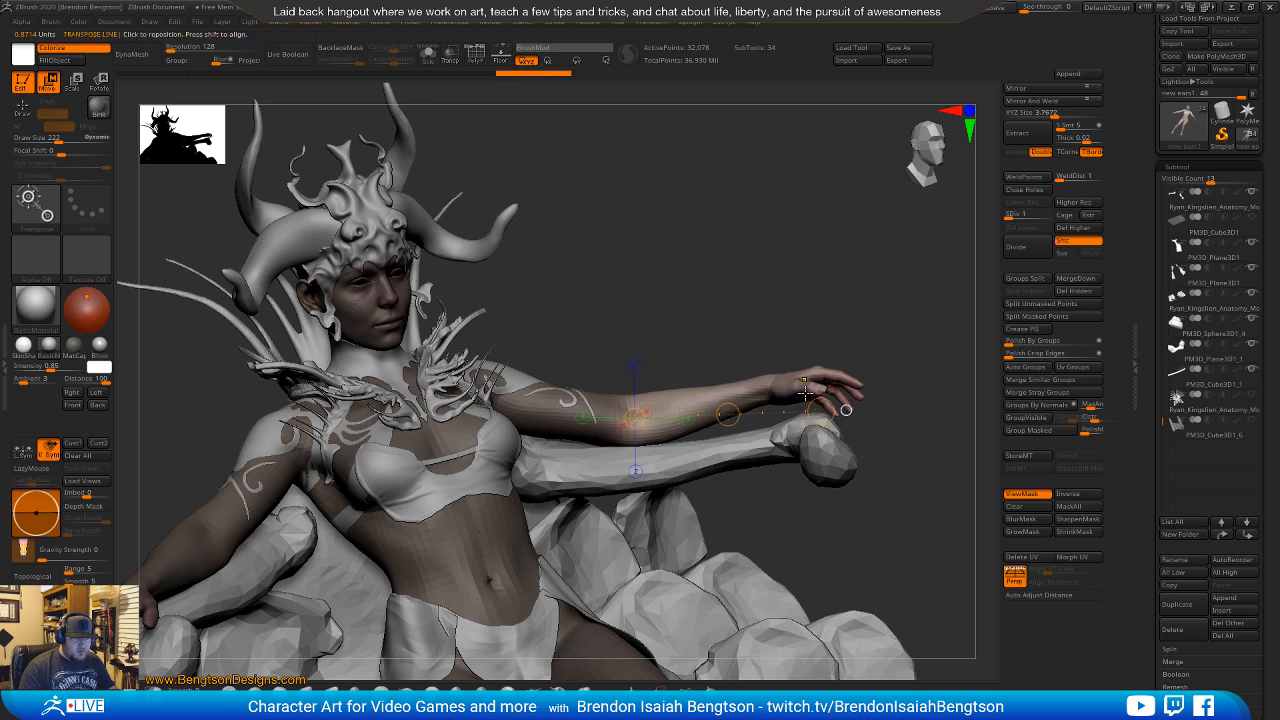
key(ctrl+z)
key(r)
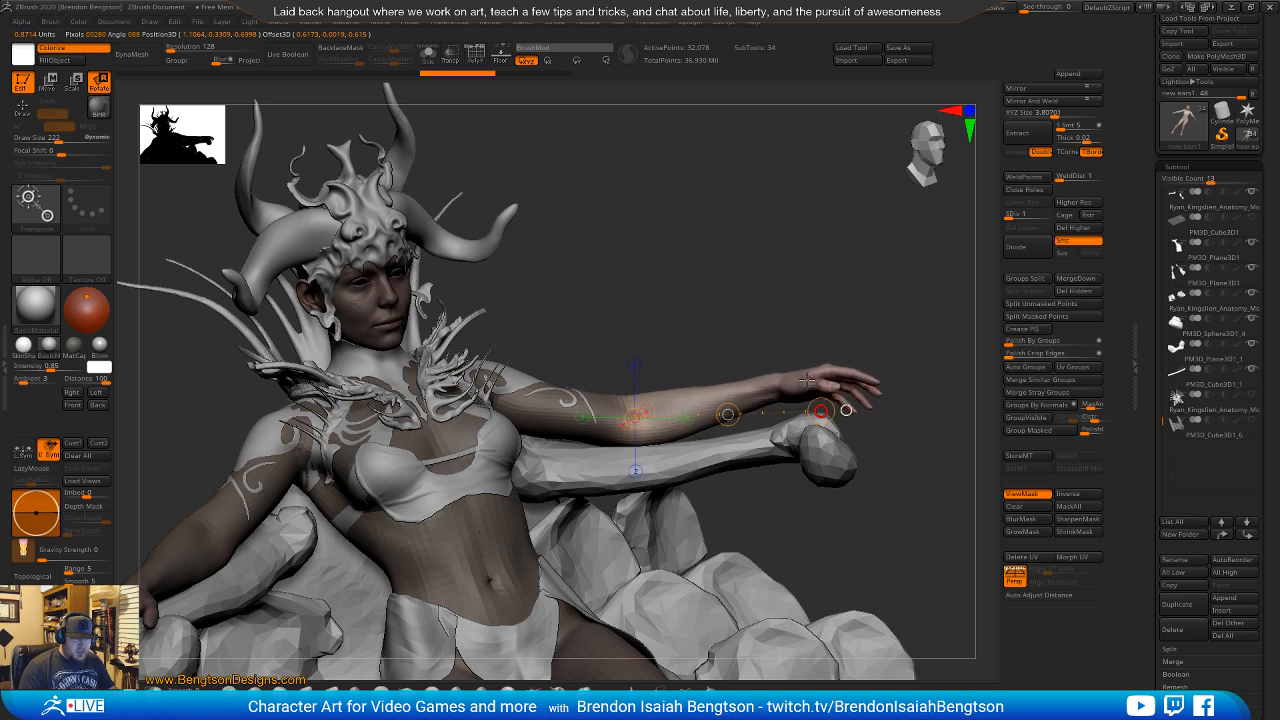
right_drag(806, 380, 846, 322)
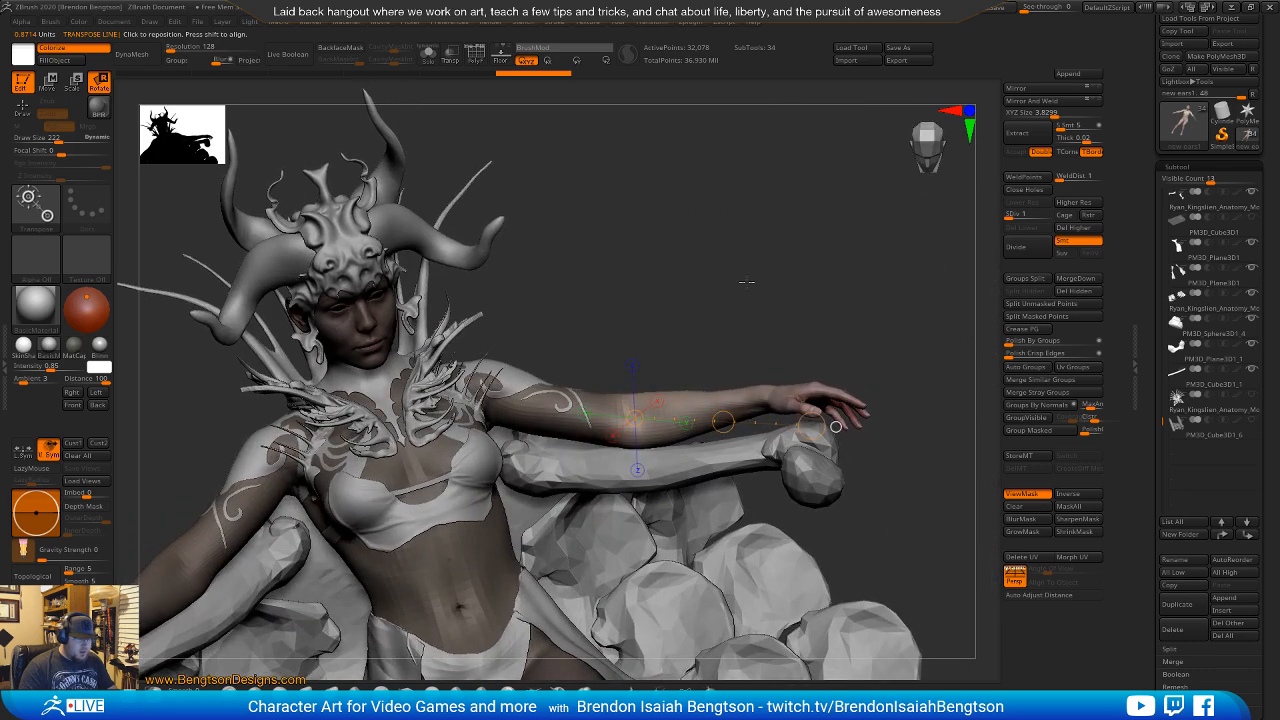
Replace the transpose line with the gizmo, positioned at the left elbow and aligned along the forearm.
key(y)
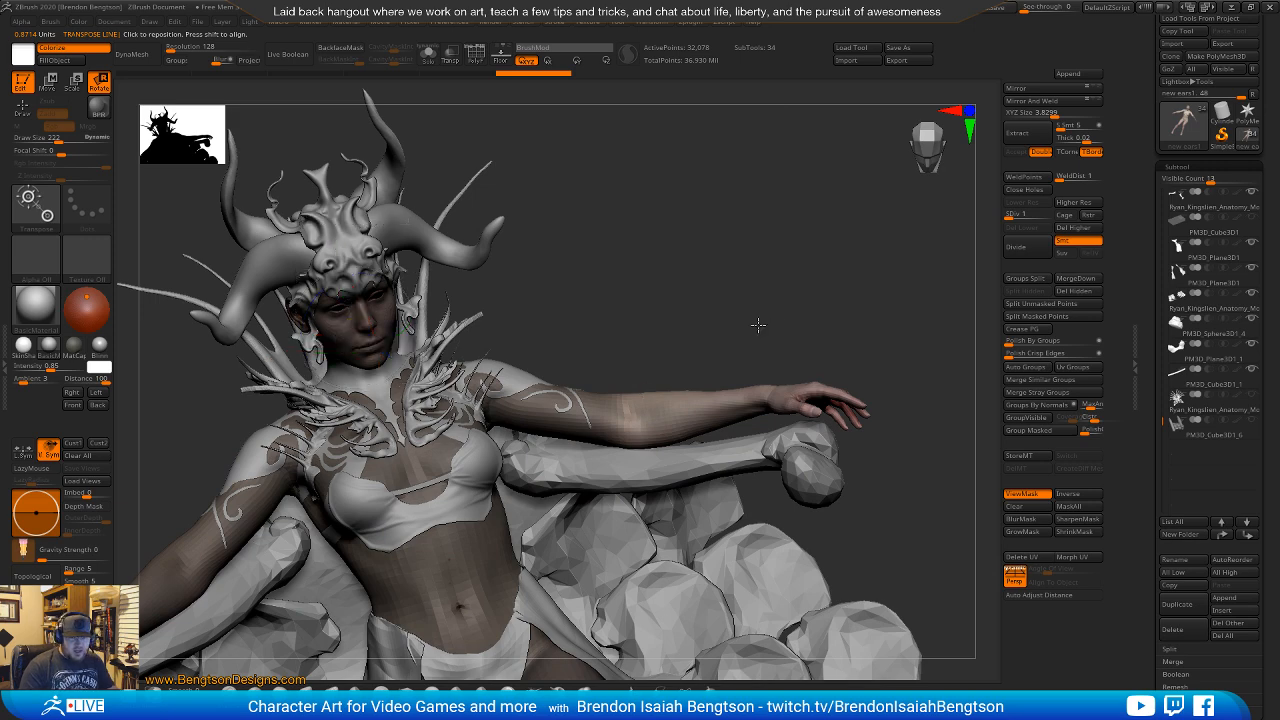
mouse_move(760, 300)
right_down()
mouse_move(776, 291)
mouse_move(768, 302)
right_up()
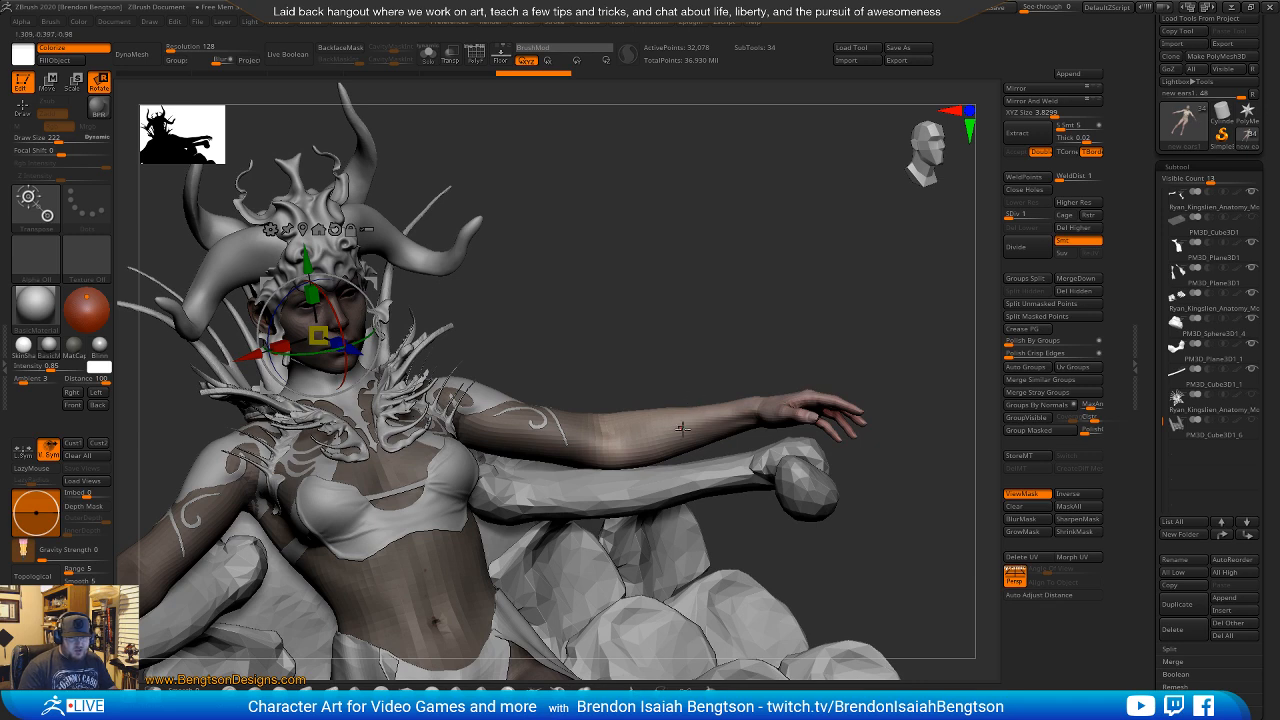
alt+click(620, 436)
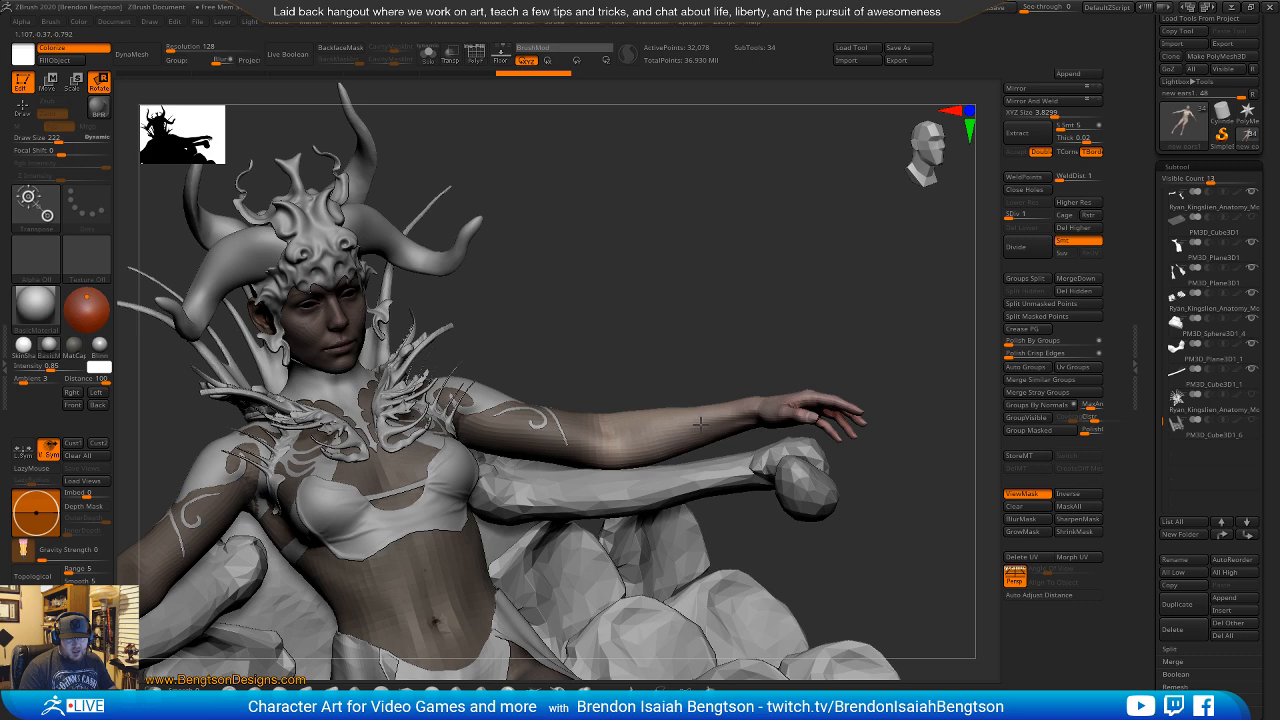
key(y)
alt+drag(600, 431, 707, 415)
Move and rotate the left forearm at the elbow so the hand sits over the armrest's rounded end.
drag(731, 354, 716, 262)
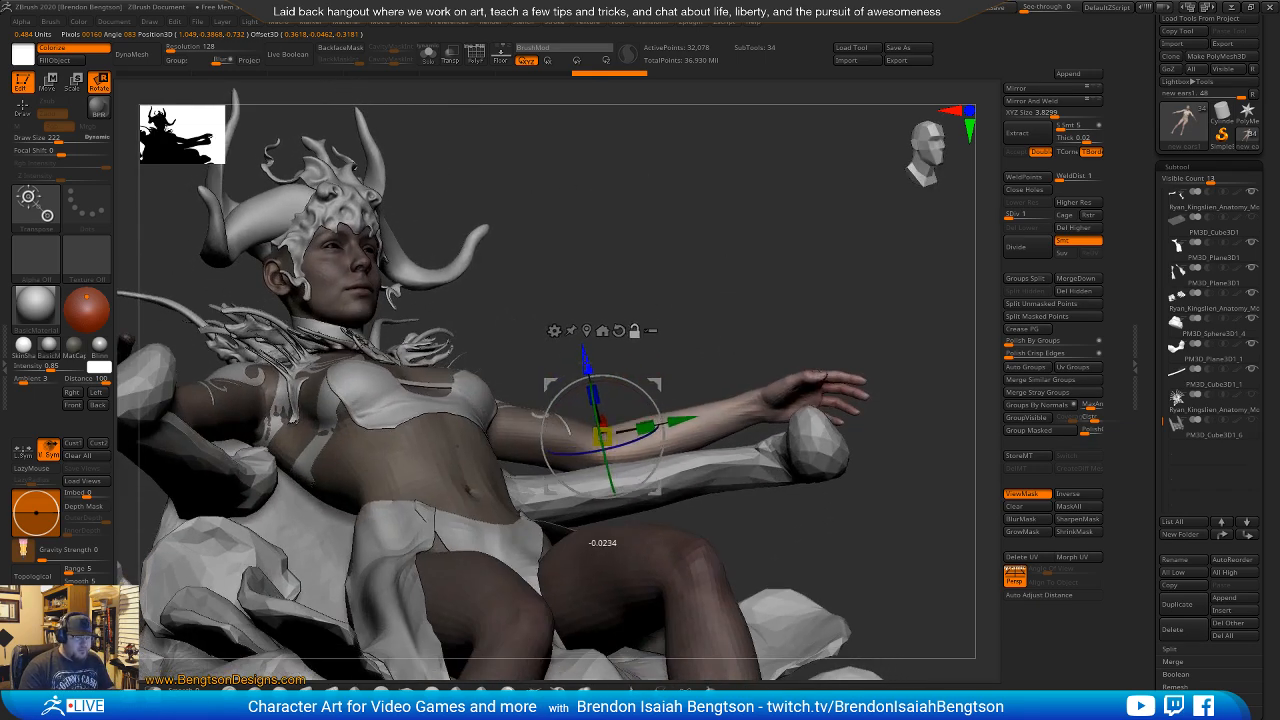
drag(720, 306, 722, 365)
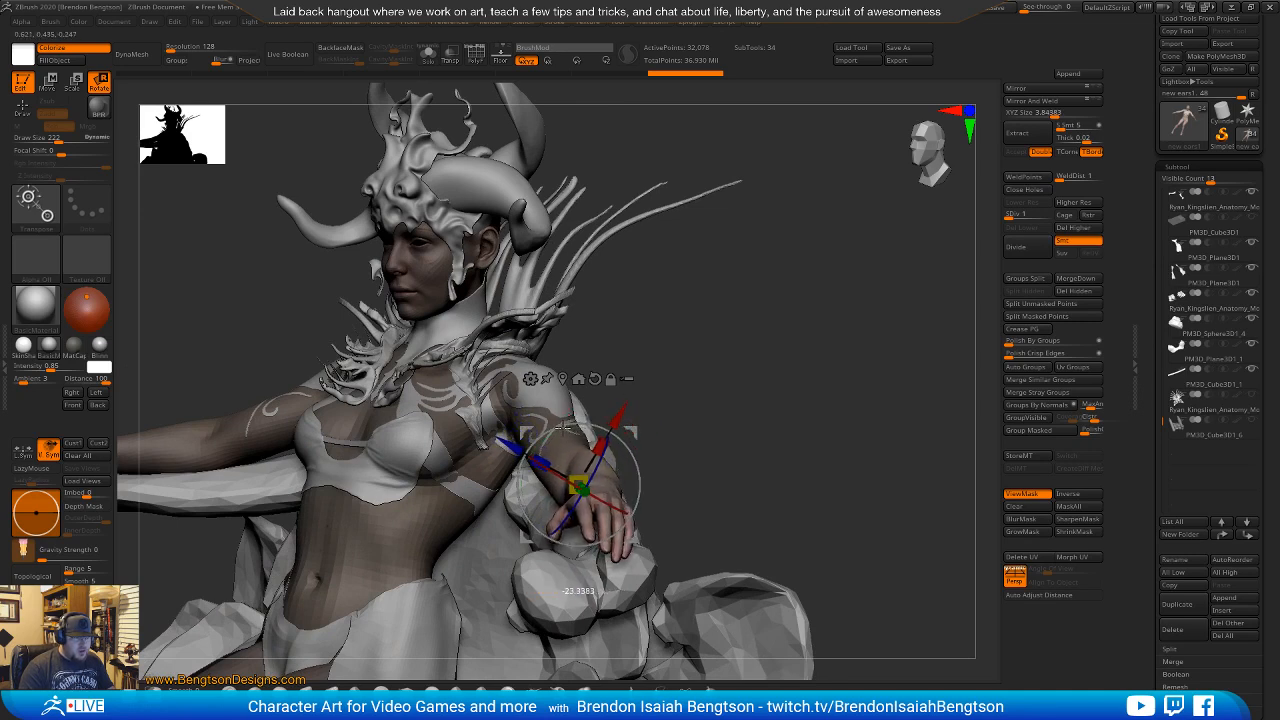
drag(711, 413, 745, 368)
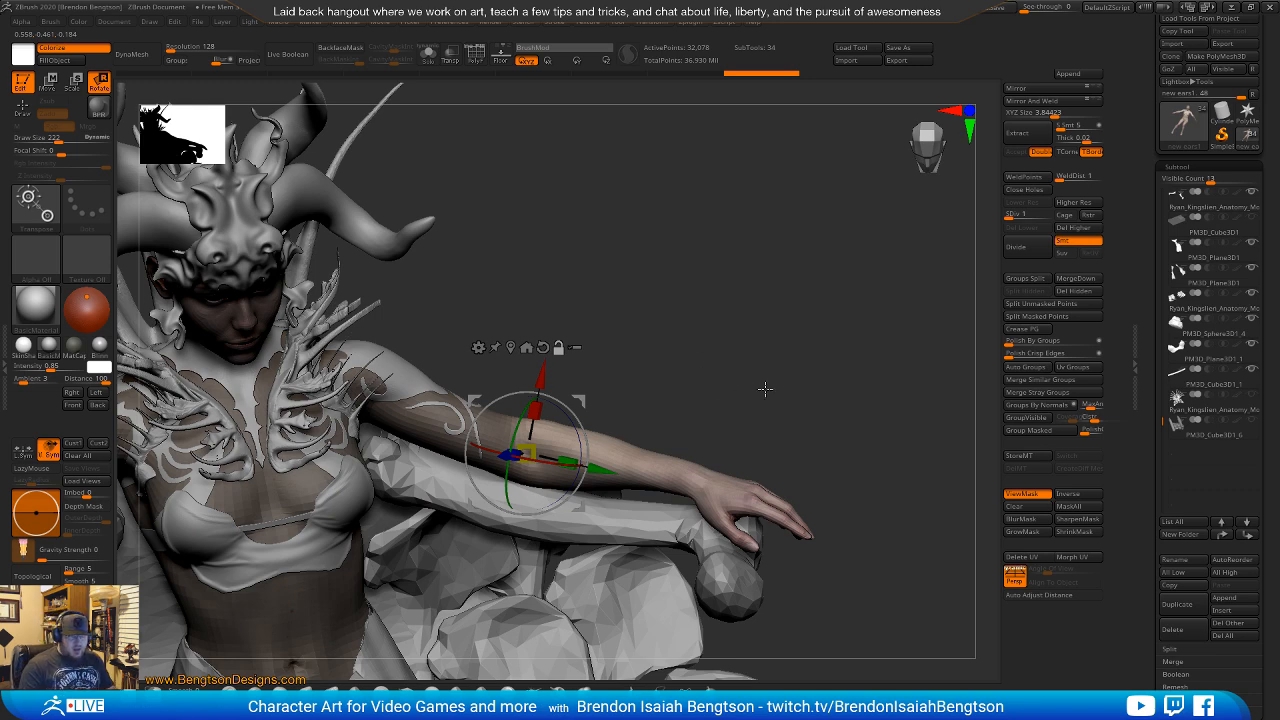
mouse_move(765, 389)
mouse_down()
mouse_move(737, 326)
mouse_move(760, 334)
mouse_move(743, 367)
mouse_up()
Return to the Move Topological brush with a draw size of 119 and turn off Rgb.
key(q)
key(space)
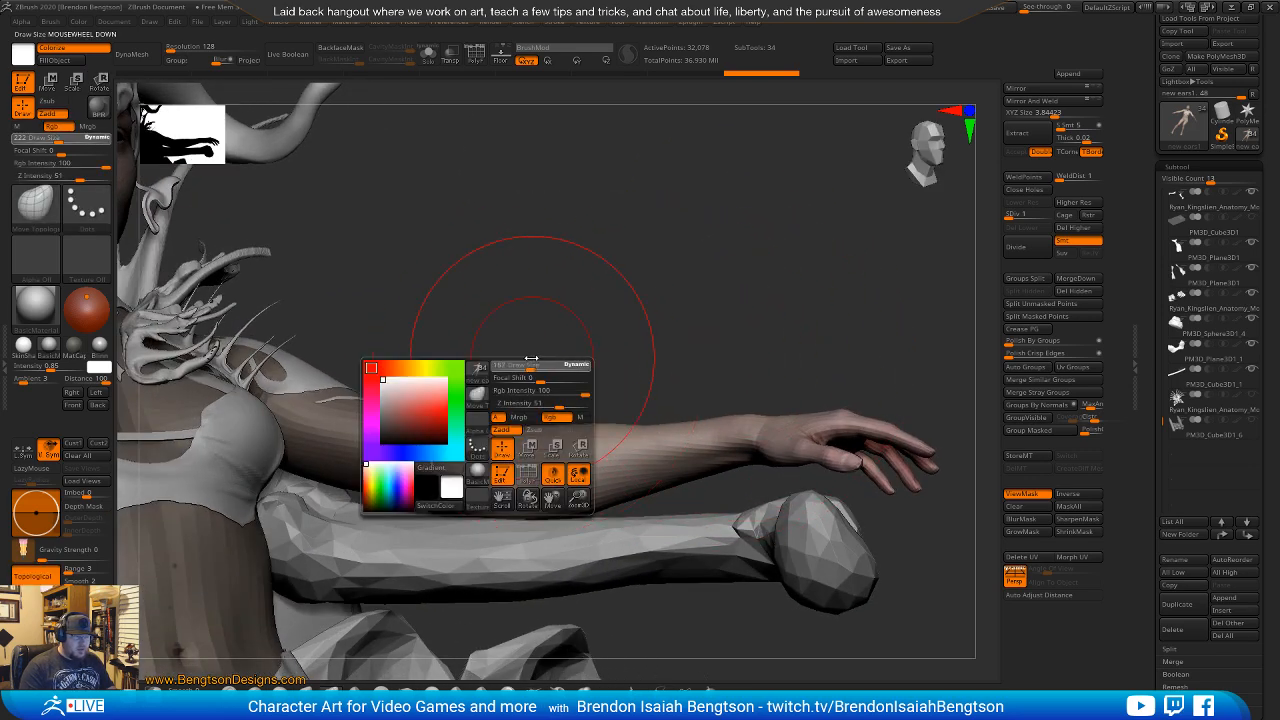
click(549, 417)
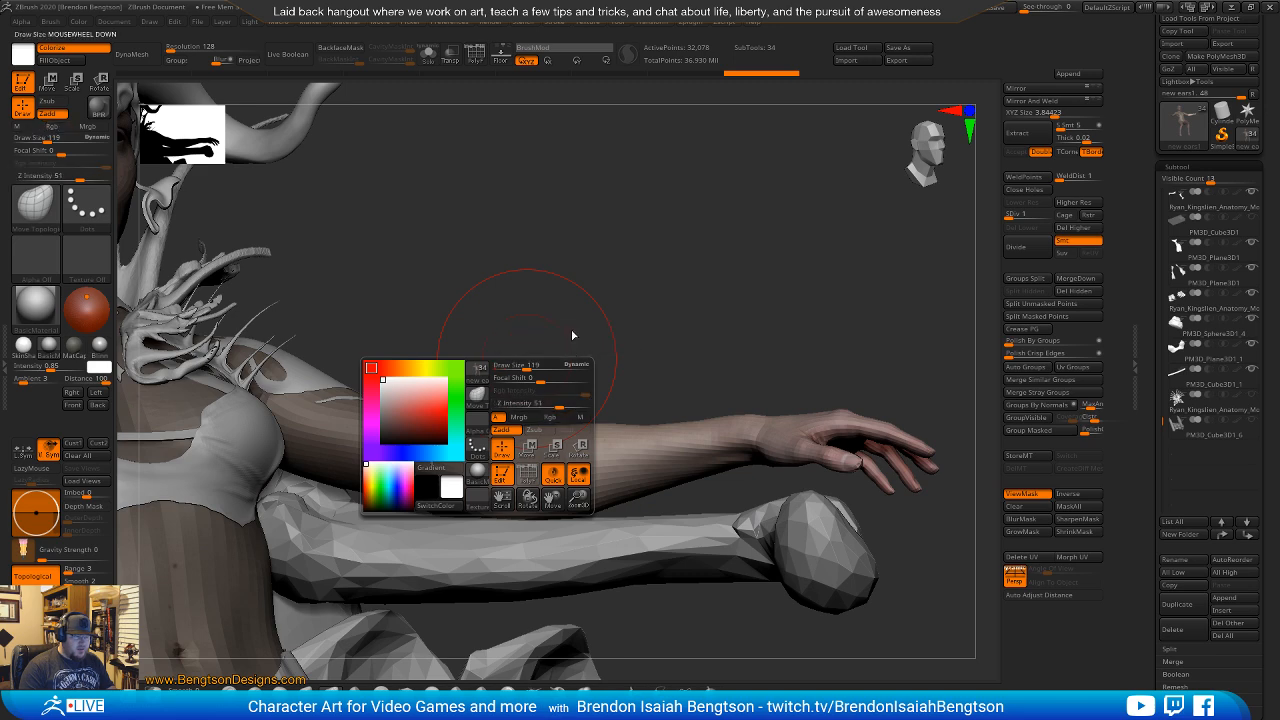
Replace the forearm mask with one covering the whole body except the left hand.
key(ctrl+h)
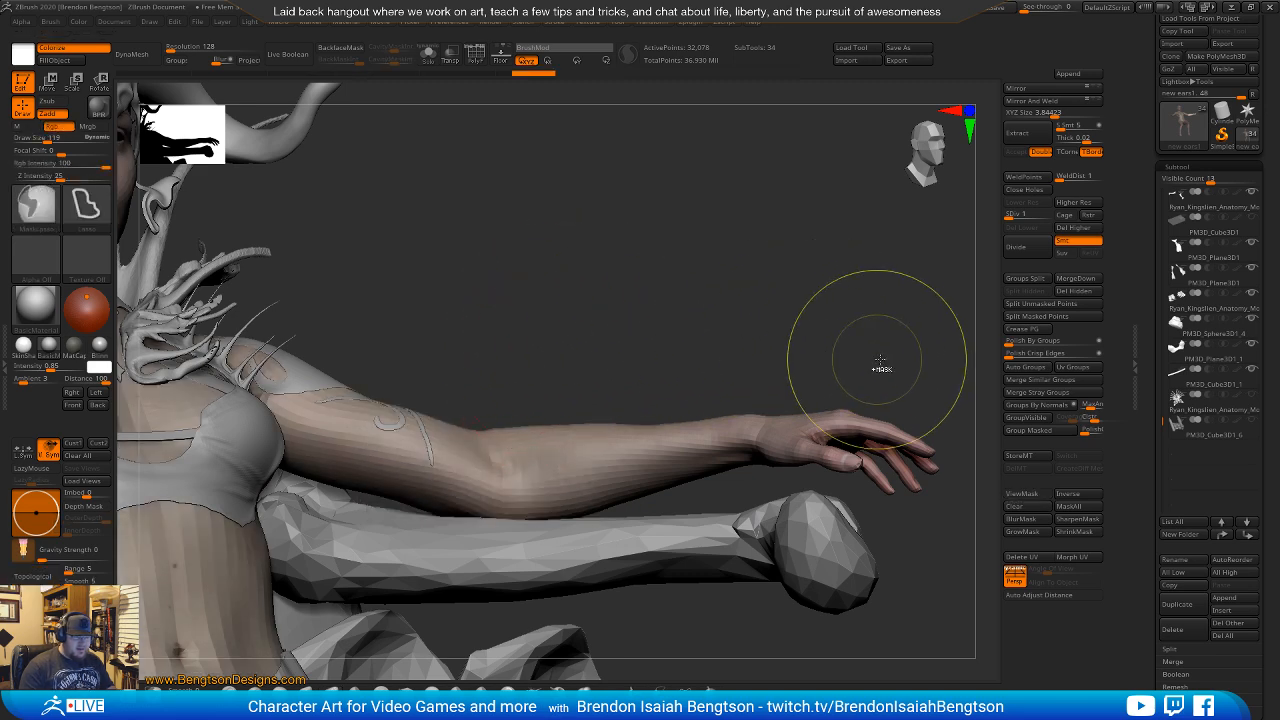
mouse_move(910, 322)
ctrl+mouse_down()
mouse_move(737, 350)
mouse_move(743, 457)
mouse_move(934, 540)
mouse_move(960, 375)
ctrl+mouse_up()
ctrl+click(960, 375)
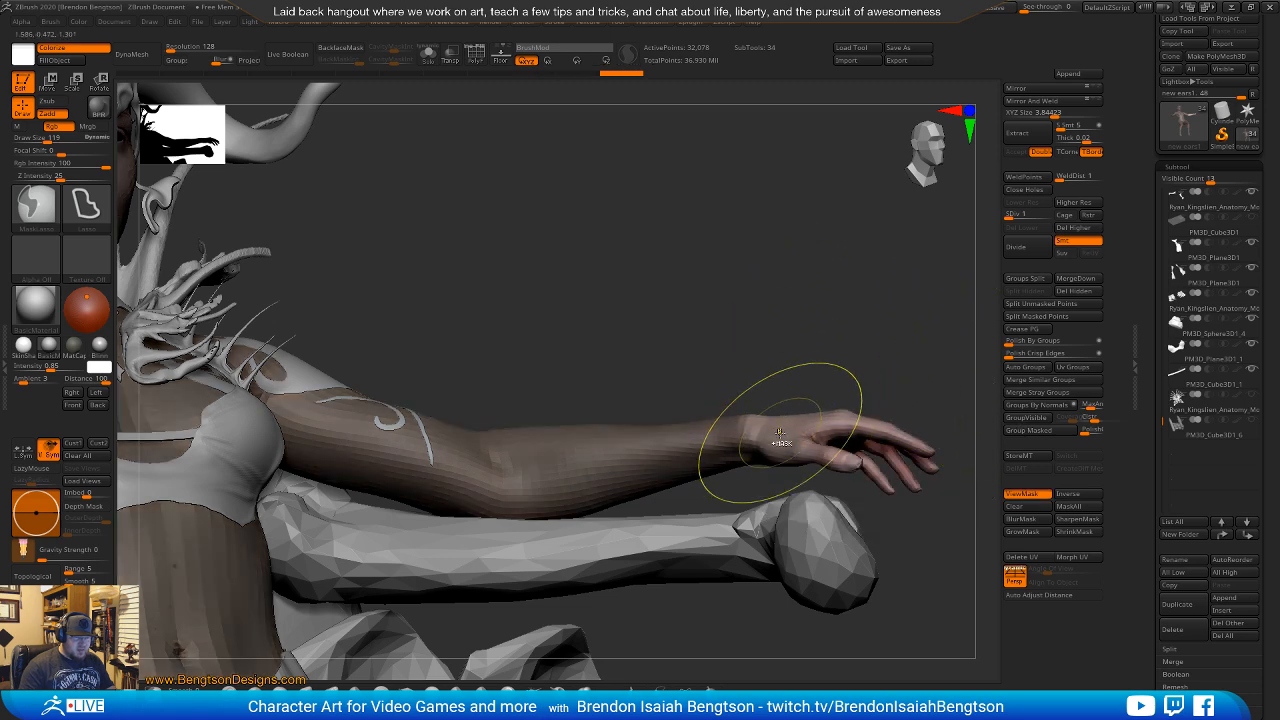
drag(843, 323, 855, 254)
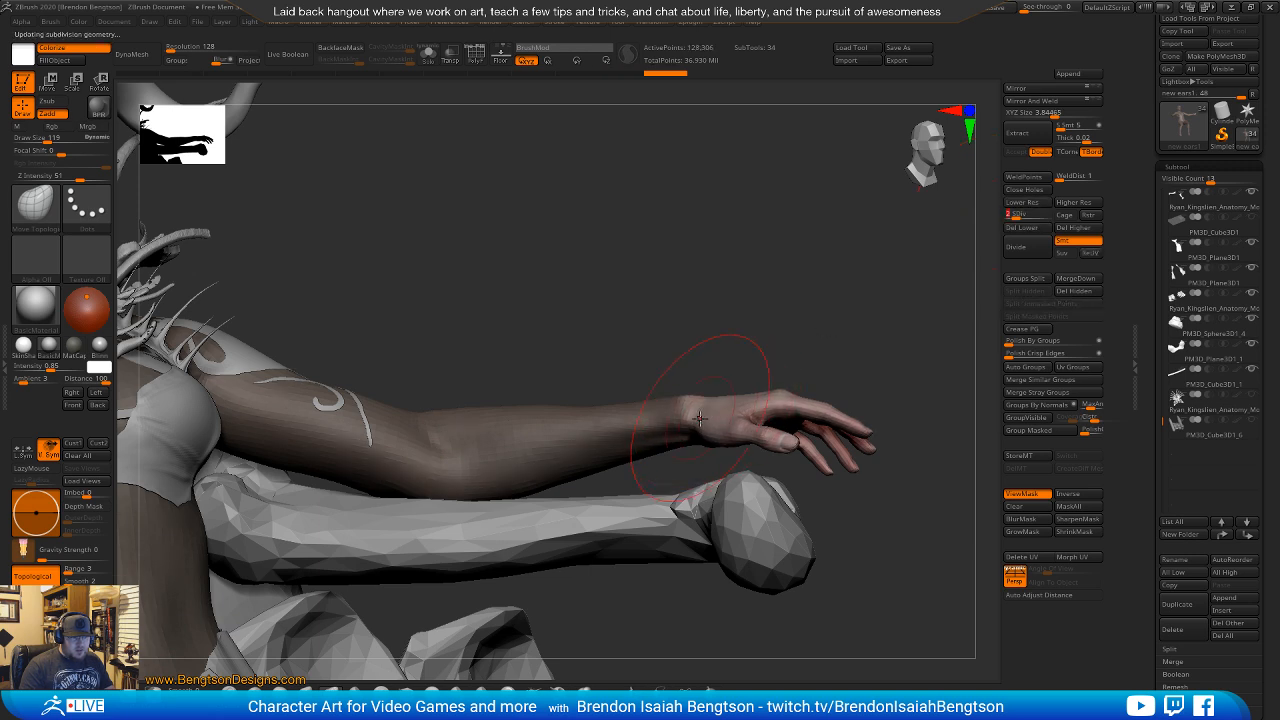
Keep the body masked except the left hand and place the transform gizmo at the left wrist.
ctrl+click(731, 364)
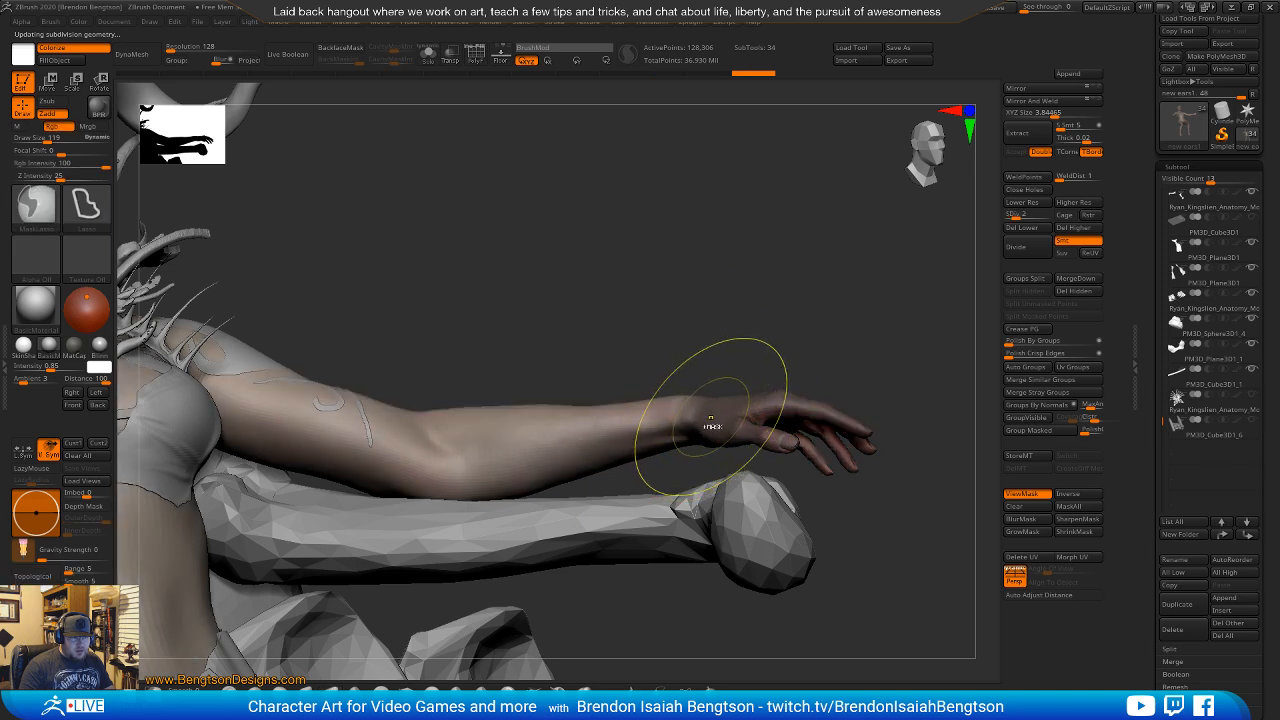
ctrl+click(746, 369)
key(b)
key(m)
key(t)
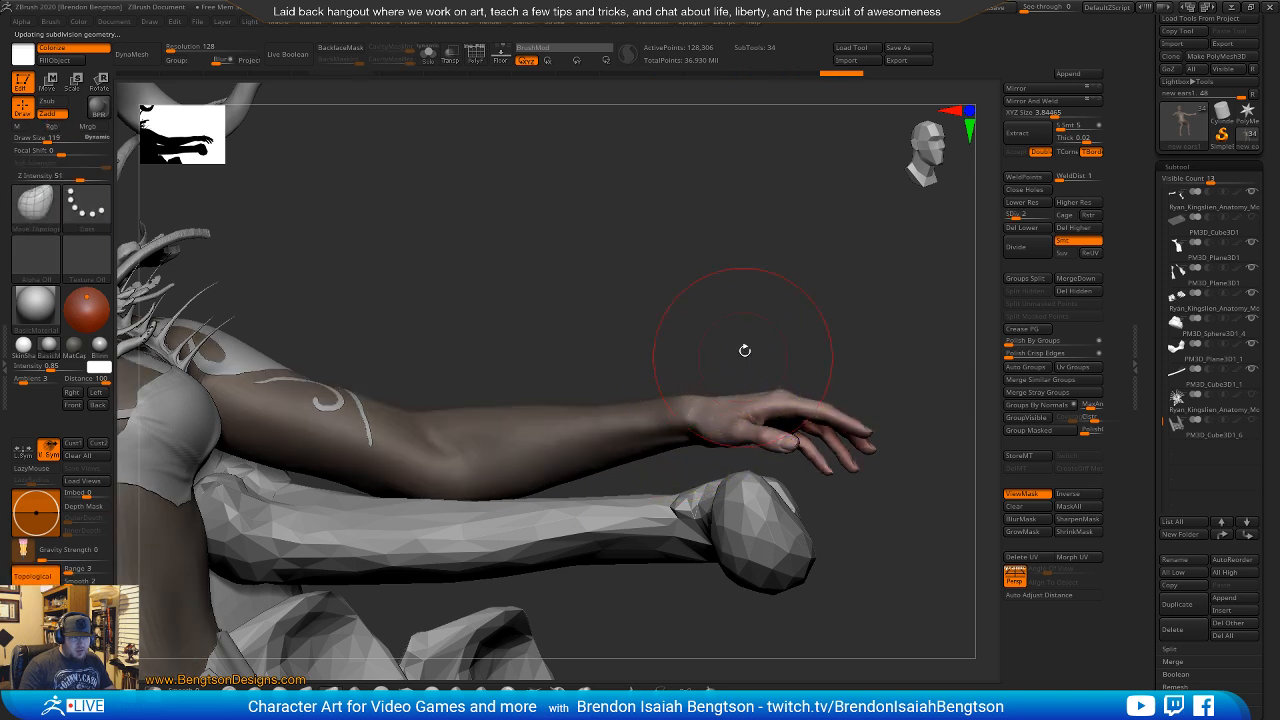
key(w)
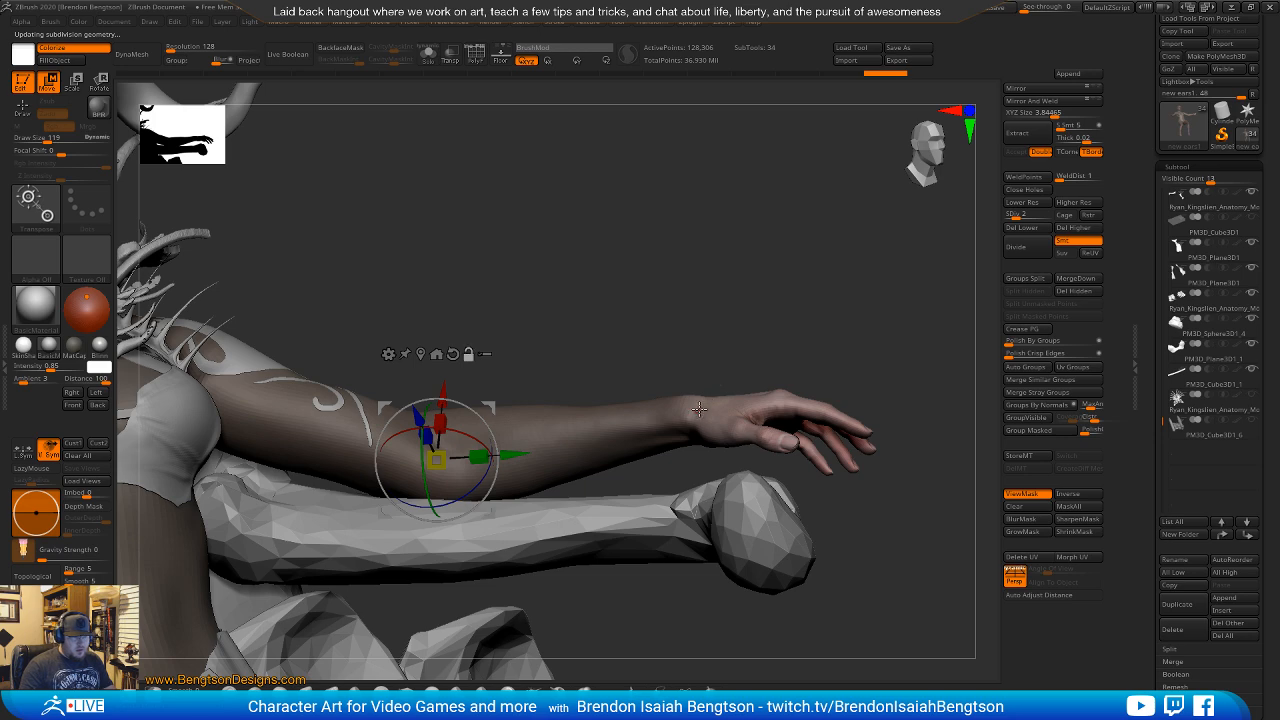
alt+click(699, 409)
Rotate the left hand downward at the wrist so the fingers drape over the armrest's rounded end.
mouse_move(868, 340)
mouse_down()
mouse_move(800, 333)
mouse_move(787, 364)
mouse_move(862, 328)
mouse_move(846, 330)
mouse_up()
drag(755, 357, 742, 354)
drag(822, 273, 873, 271)
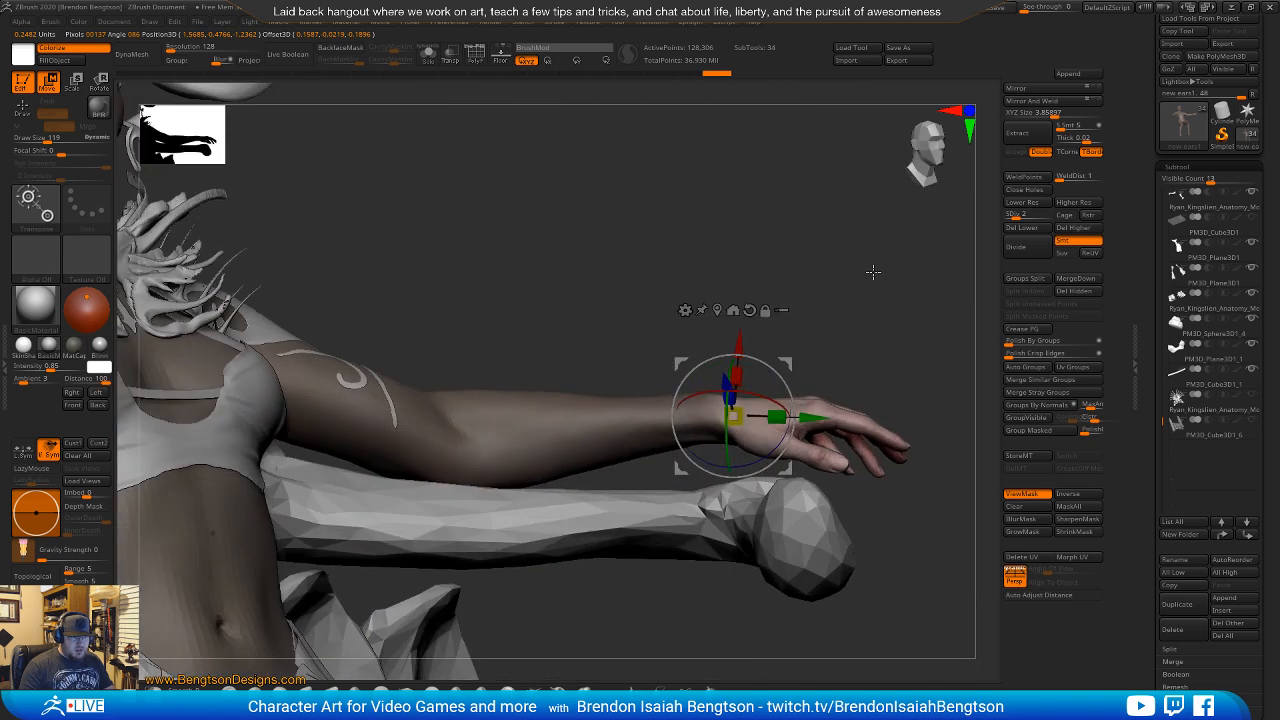
mouse_move(777, 373)
mouse_down()
mouse_move(784, 397)
mouse_move(786, 367)
mouse_up()
mouse_move(879, 397)
mouse_down()
mouse_move(830, 390)
mouse_move(877, 397)
mouse_move(858, 298)
mouse_move(848, 348)
mouse_move(871, 323)
mouse_move(858, 332)
mouse_move(749, 300)
mouse_move(867, 326)
mouse_move(817, 380)
mouse_move(822, 416)
mouse_up()
key(q)
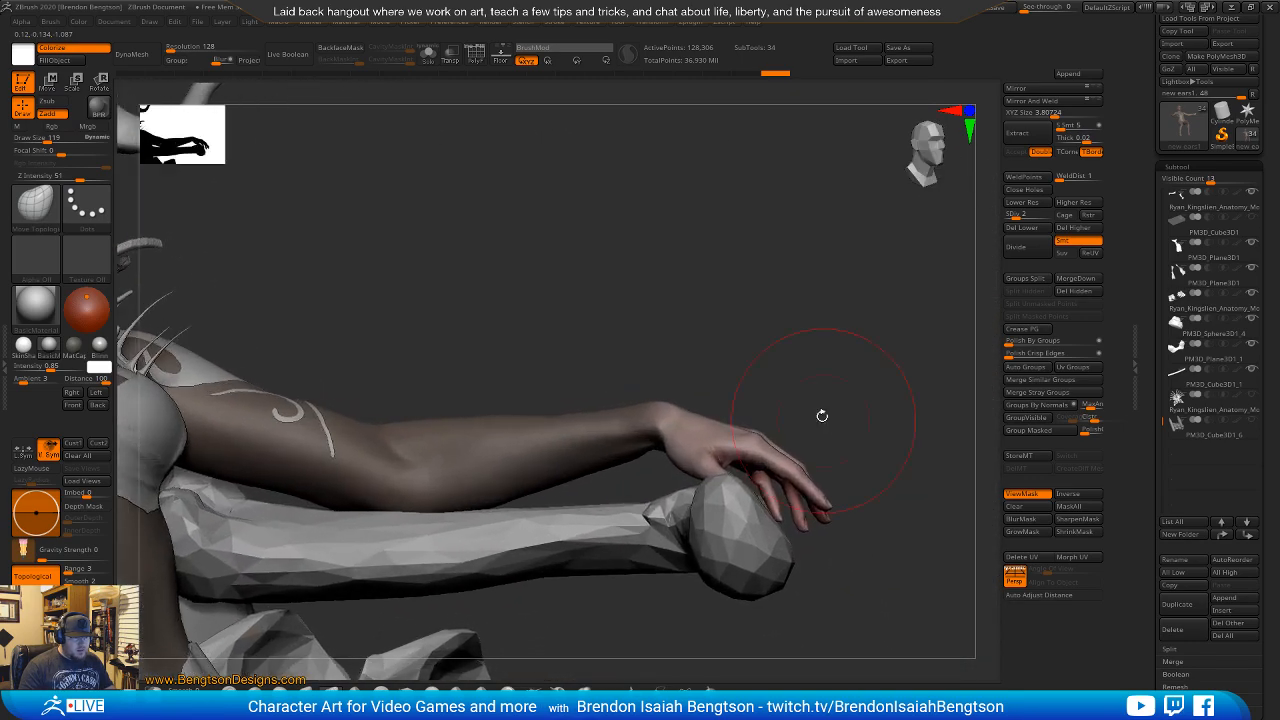
Clear the mask and reshape the back of the left wrist with the Move Topological brush at draw size 65.
key(ctrl+h)
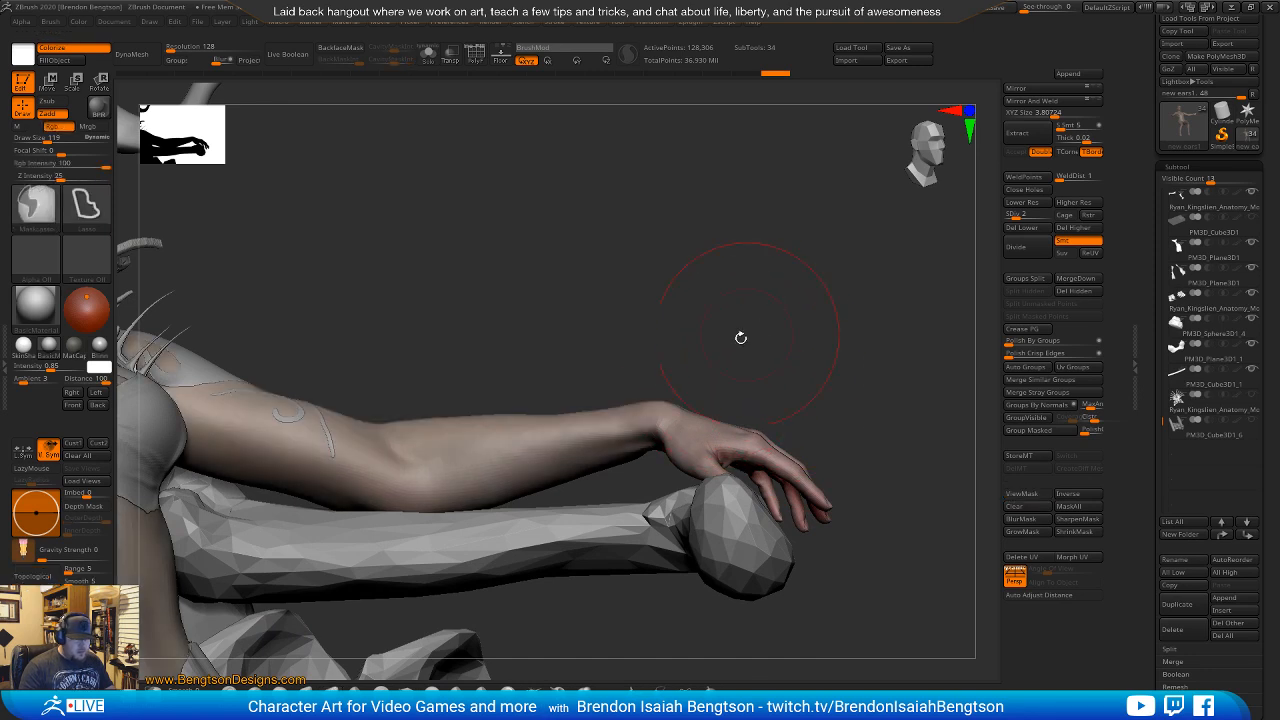
key(space)
click(660, 378)
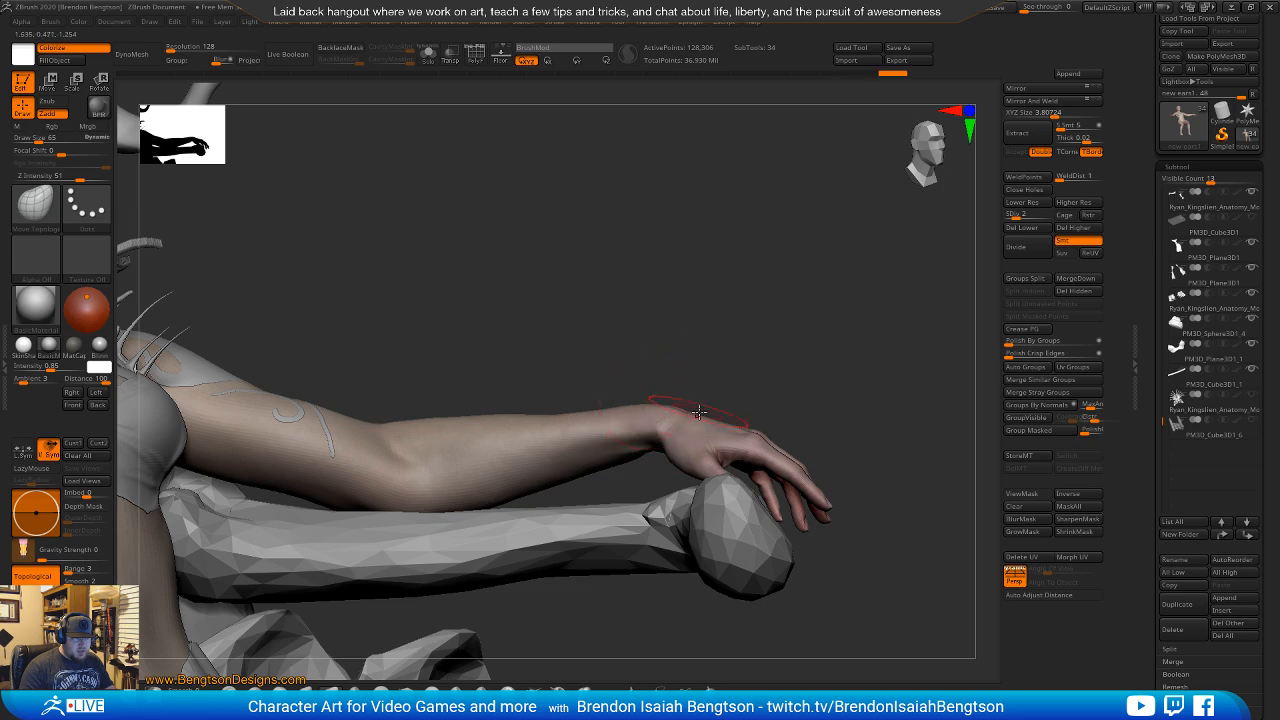
drag(704, 412, 704, 409)
mouse_move(800, 345)
mouse_down()
mouse_move(622, 359)
mouse_move(783, 357)
mouse_move(818, 334)
mouse_move(857, 374)
mouse_move(872, 347)
mouse_move(829, 309)
mouse_move(814, 317)
mouse_move(823, 306)
mouse_move(825, 353)
mouse_move(817, 297)
mouse_move(813, 349)
mouse_move(838, 280)
mouse_move(726, 299)
mouse_move(727, 373)
mouse_up()
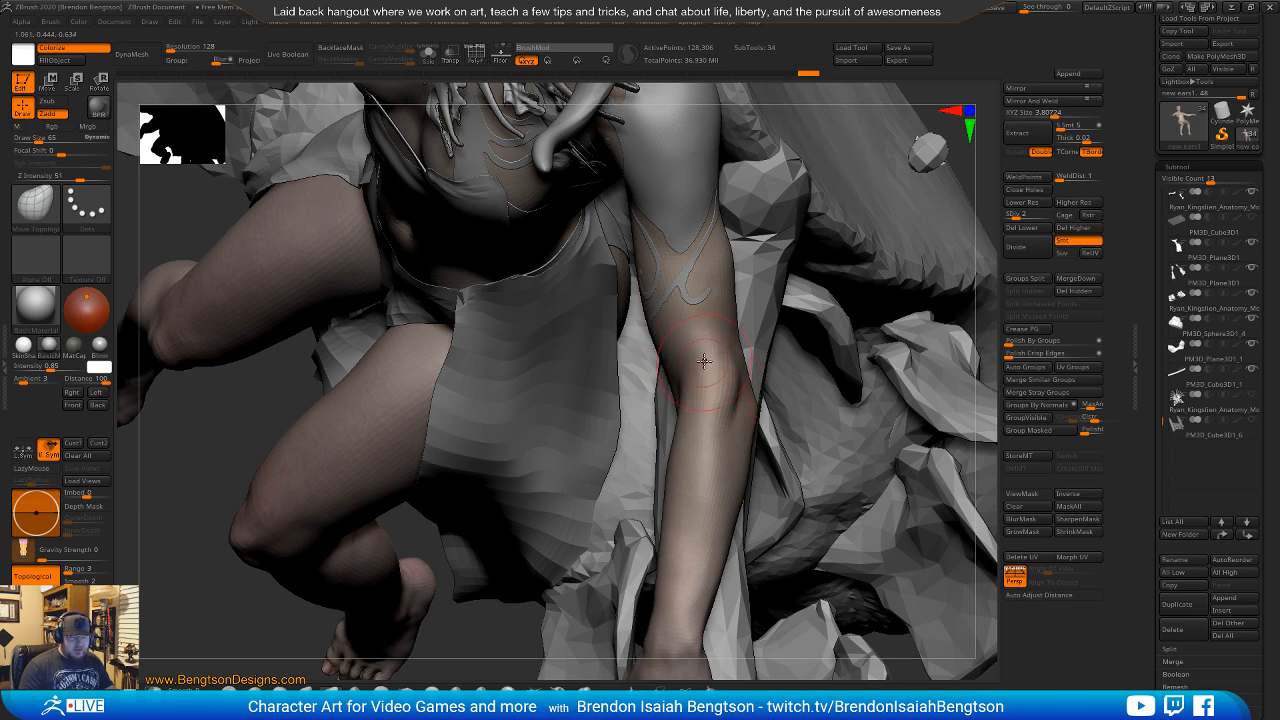
Reshape the left elbow with the Move Topological brush at draw size 48.
mouse_move(712, 380)
right_down()
mouse_move(689, 470)
mouse_move(688, 431)
right_up()
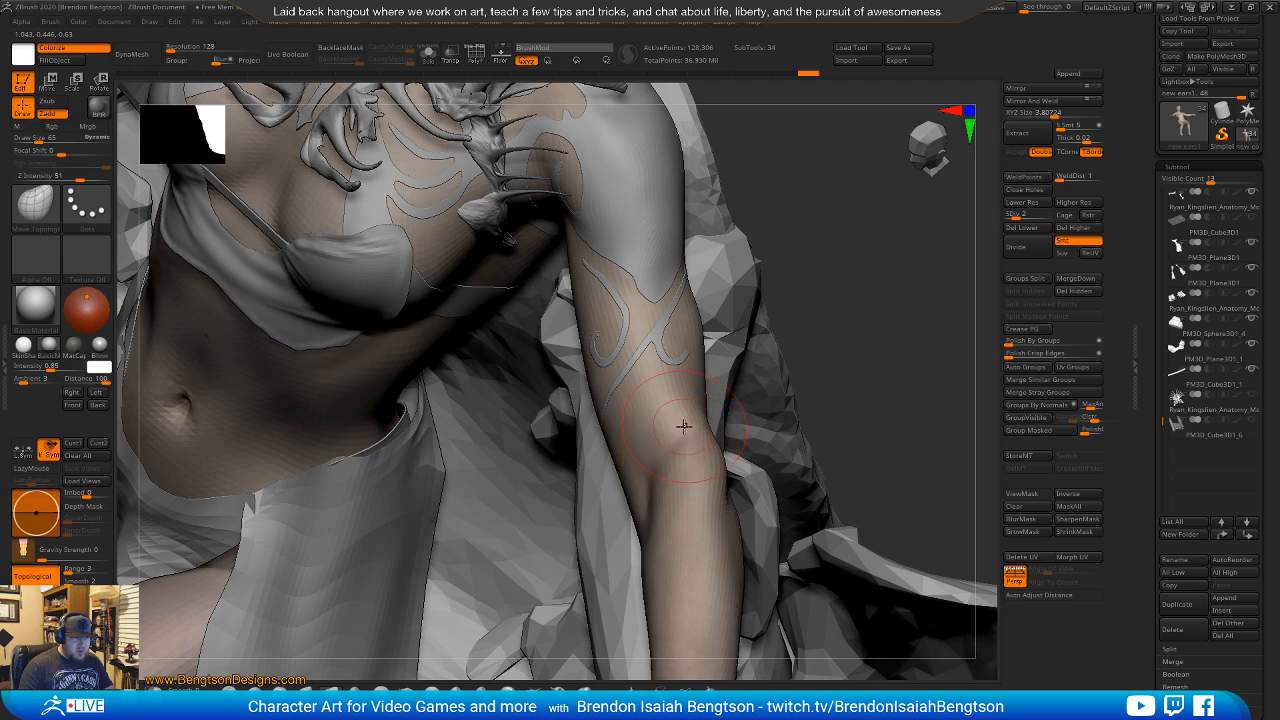
key(space)
drag(684, 430, 681, 430)
mouse_move(740, 350)
right_down()
mouse_move(820, 266)
mouse_move(812, 248)
right_up()
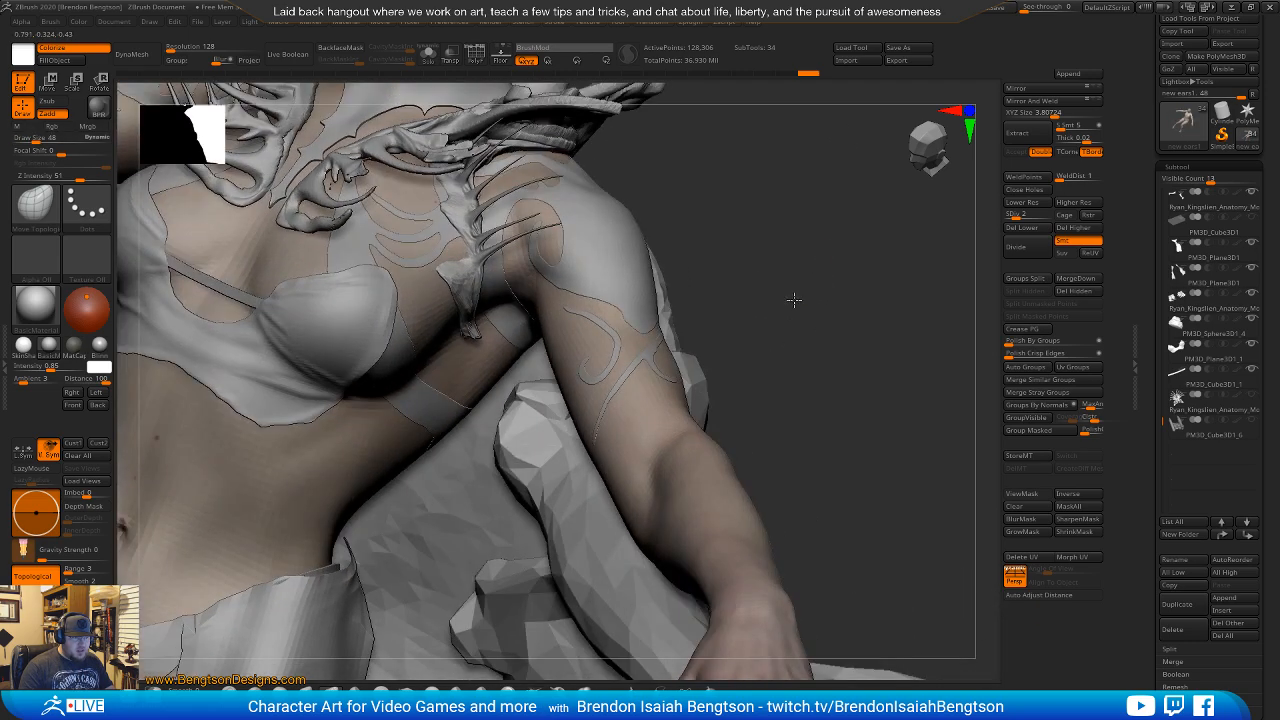
right_drag(793, 300, 725, 363)
Turn off Rgb for the Smooth brush, and smooth and reshape the surface around the left elbow.
key(space)
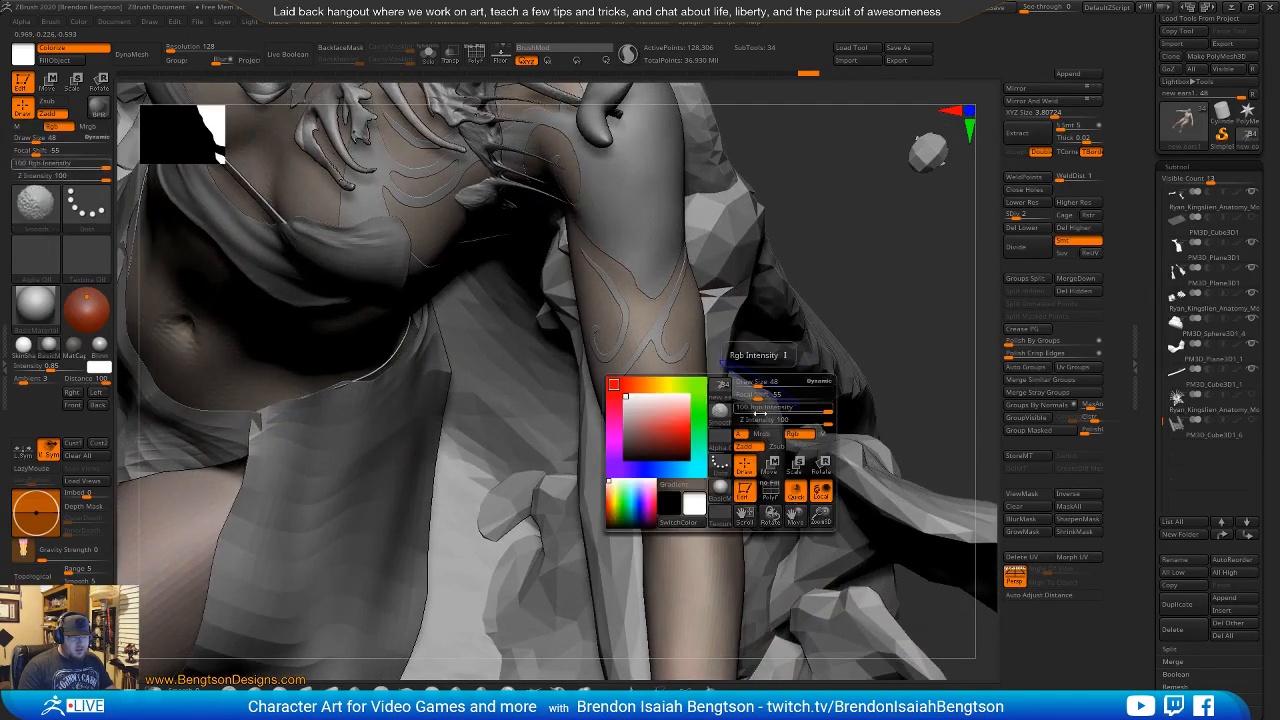
click(797, 434)
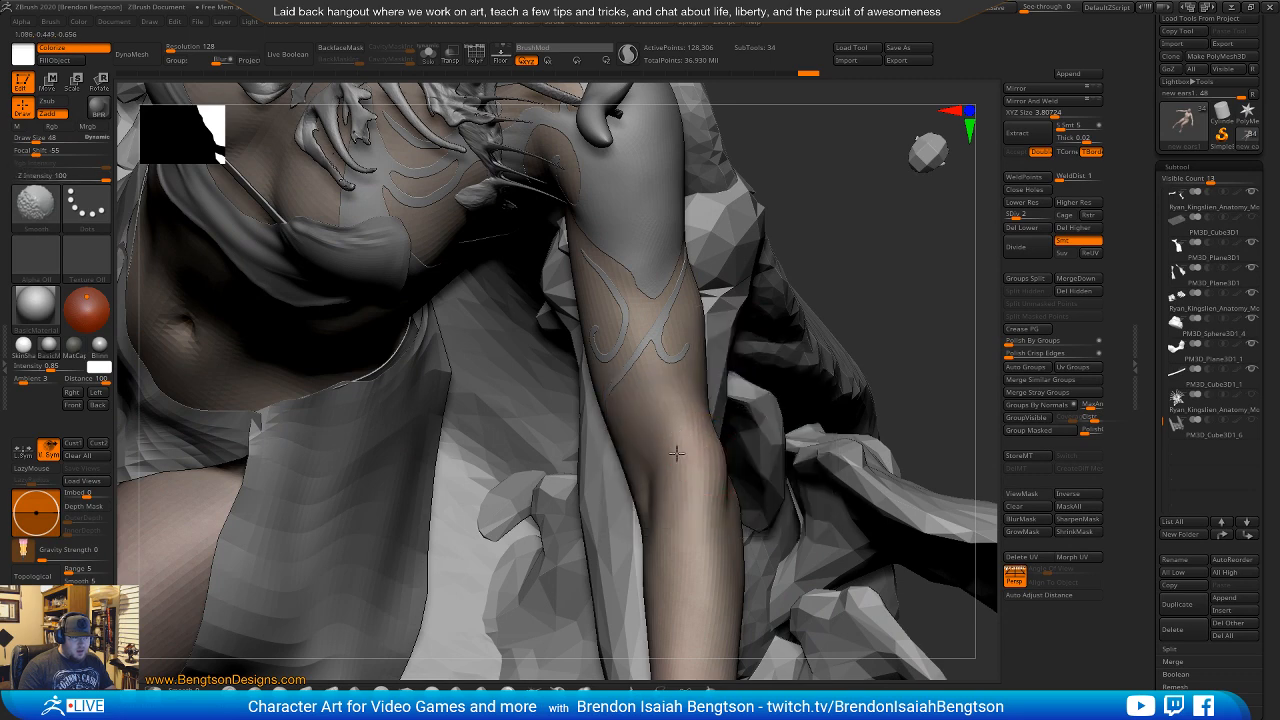
shift+drag(680, 458, 686, 430)
drag(849, 269, 683, 428)
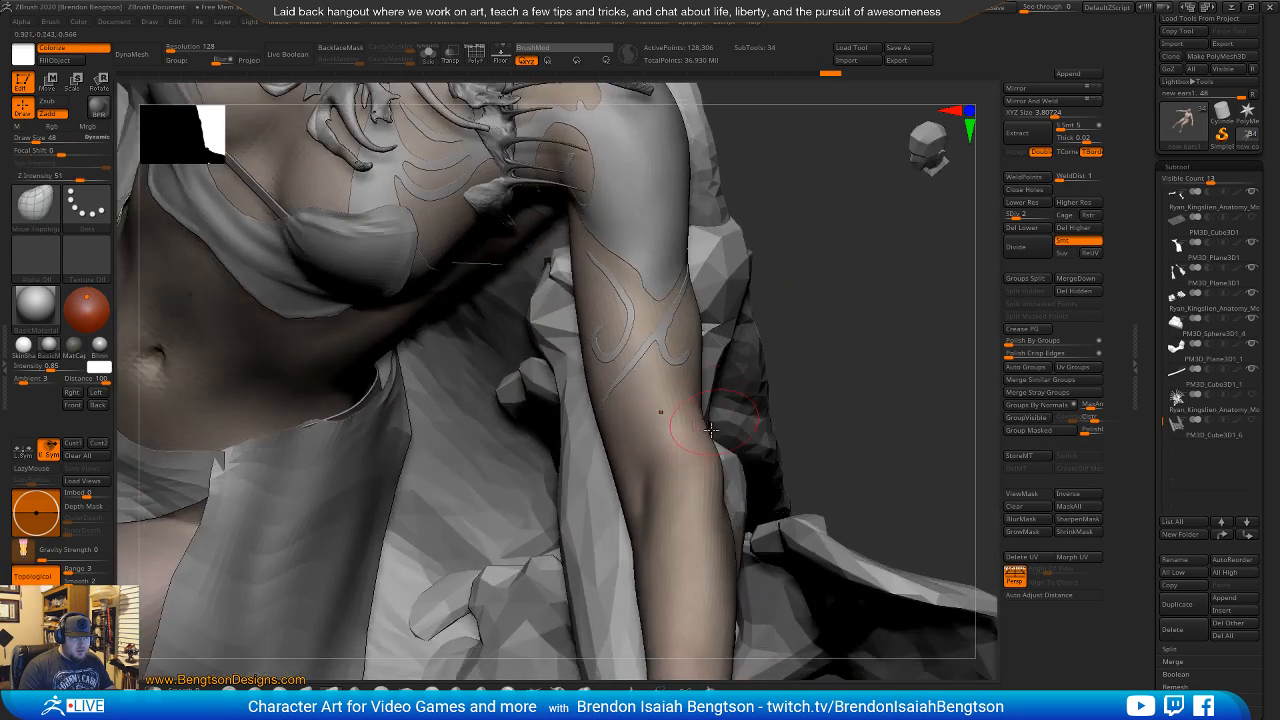
key(shift)
drag(694, 483, 677, 437)
key(ctrl)
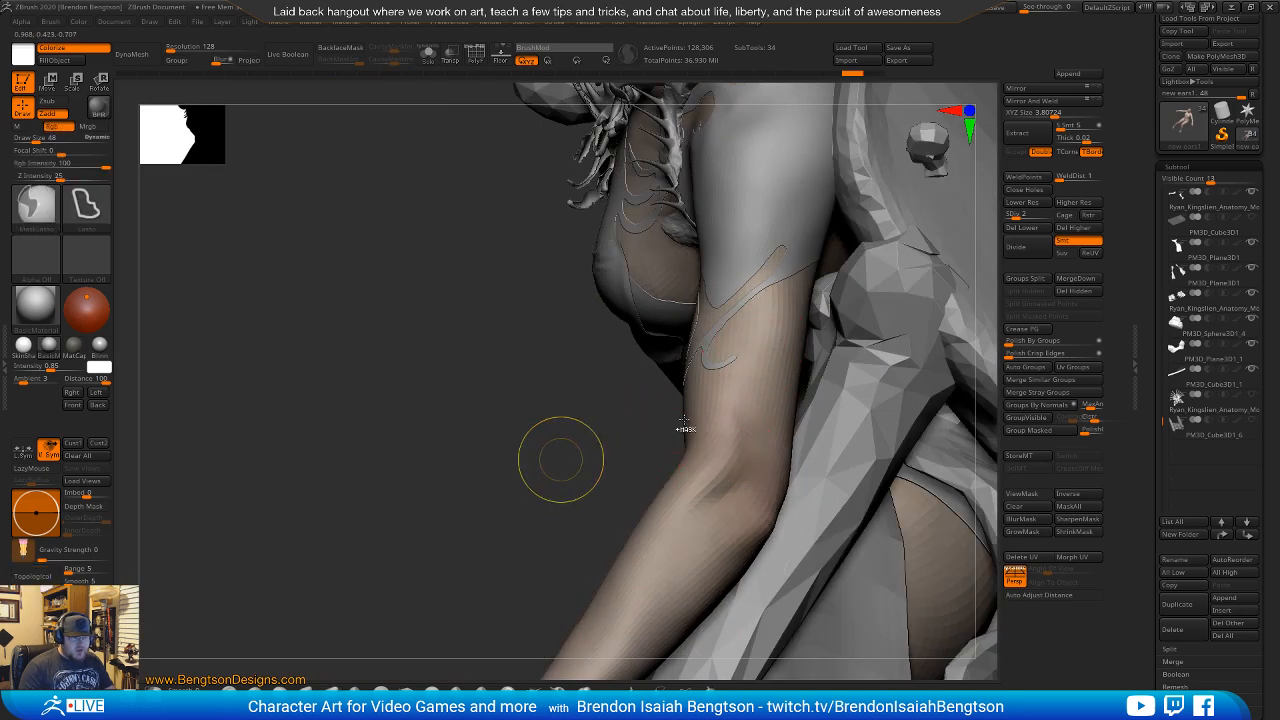
drag(580, 451, 677, 428)
drag(745, 400, 698, 455)
Set the Smooth brush's Z Intensity to 11 and its Focal Shift to -4.
key(space)
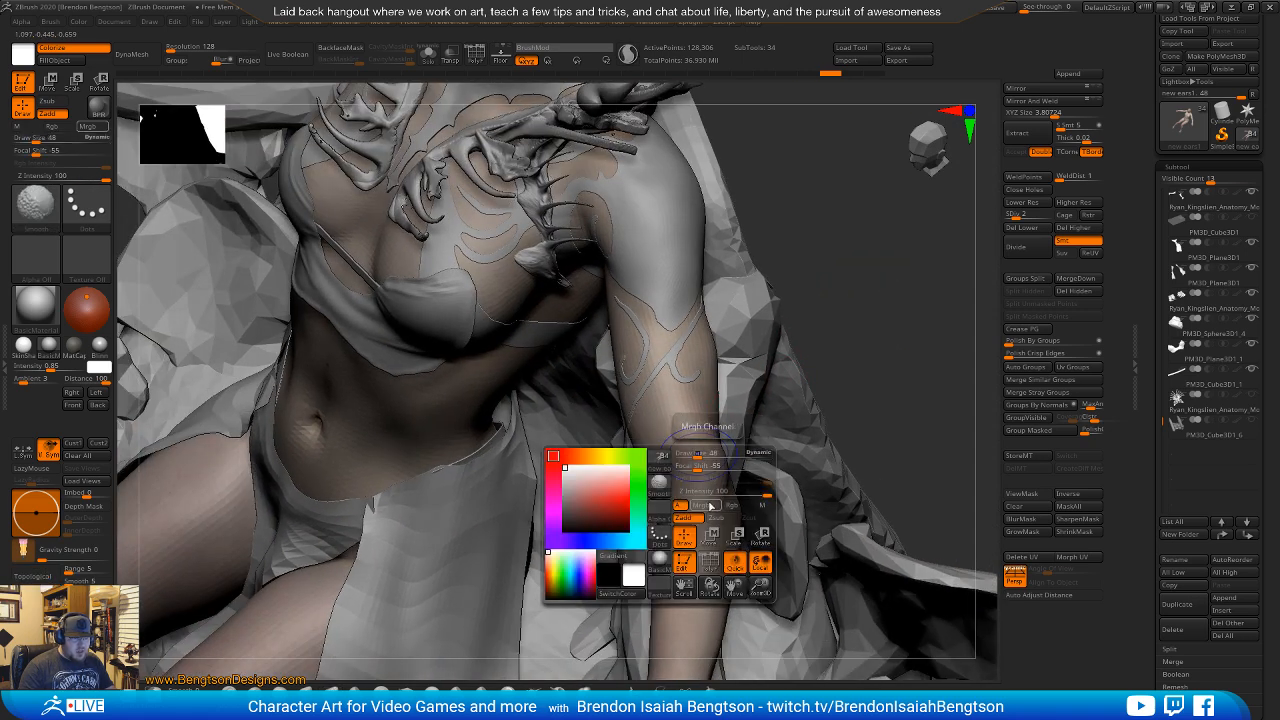
click(708, 492)
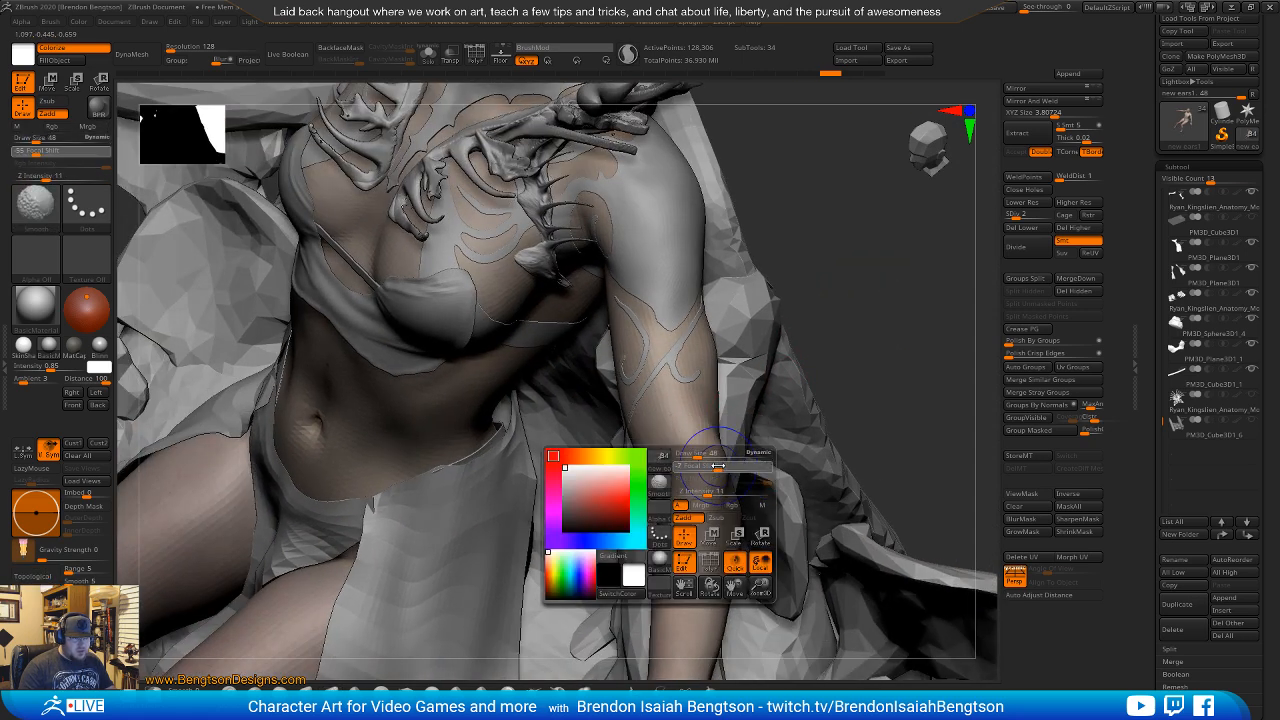
alt+drag(826, 346, 871, 335)
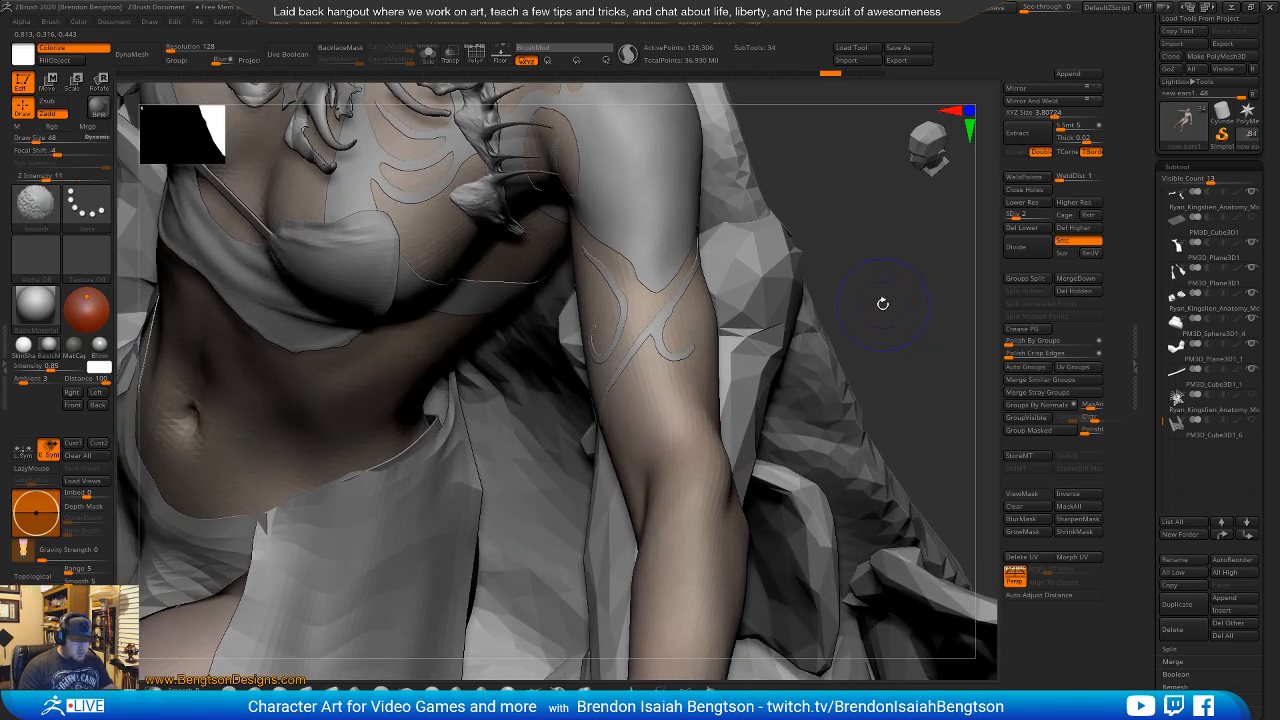
Smooth the topology around the left elbow and lower upper arm, showing the polyframe only during the smoothing.
key(shift+f)
alt+drag(911, 274, 677, 465)
mouse_move(677, 465)
right_down()
mouse_move(708, 405)
mouse_move(684, 428)
mouse_move(697, 430)
right_up()
shift+drag(697, 430, 666, 374)
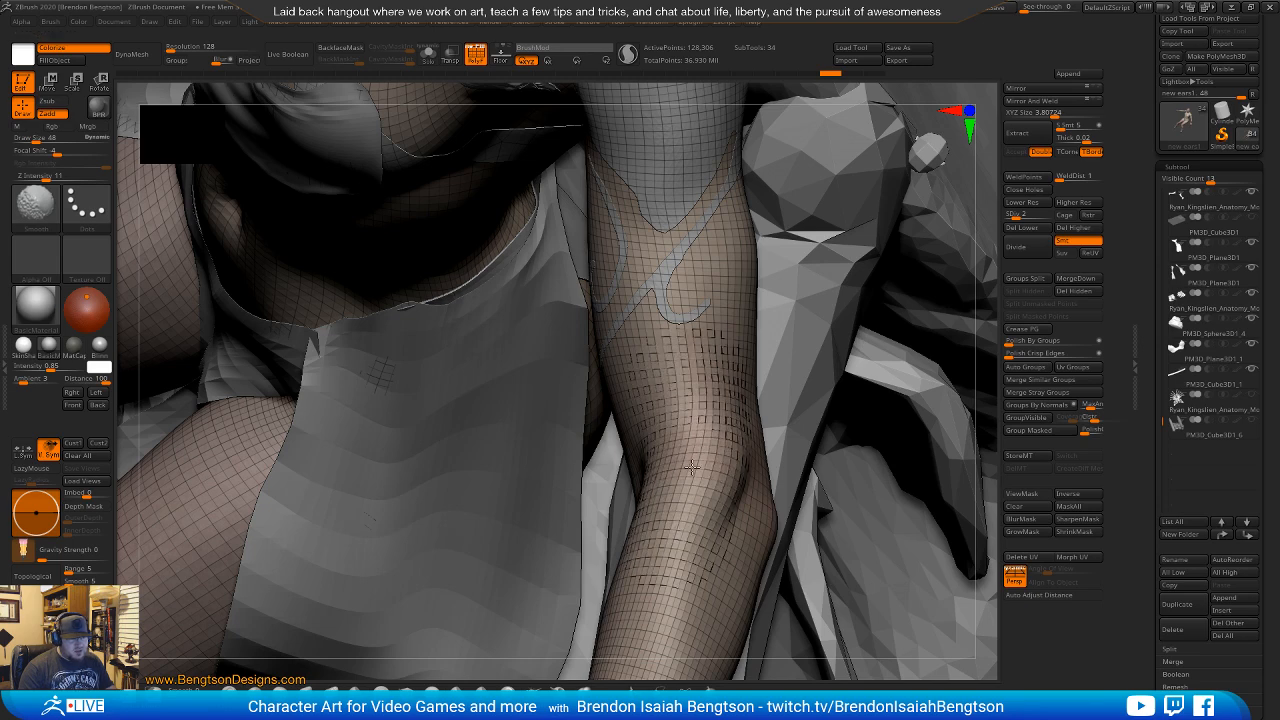
mouse_move(760, 360)
mouse_down()
mouse_move(630, 393)
mouse_move(663, 423)
mouse_move(620, 478)
mouse_move(690, 445)
mouse_move(686, 309)
mouse_move(708, 392)
mouse_move(704, 343)
mouse_up()
key(shift)
key(shift+f)
Refine the outer contour of the left elbow with the Move Topological brush at draw size 65.
drag(651, 391, 647, 411)
key(space)
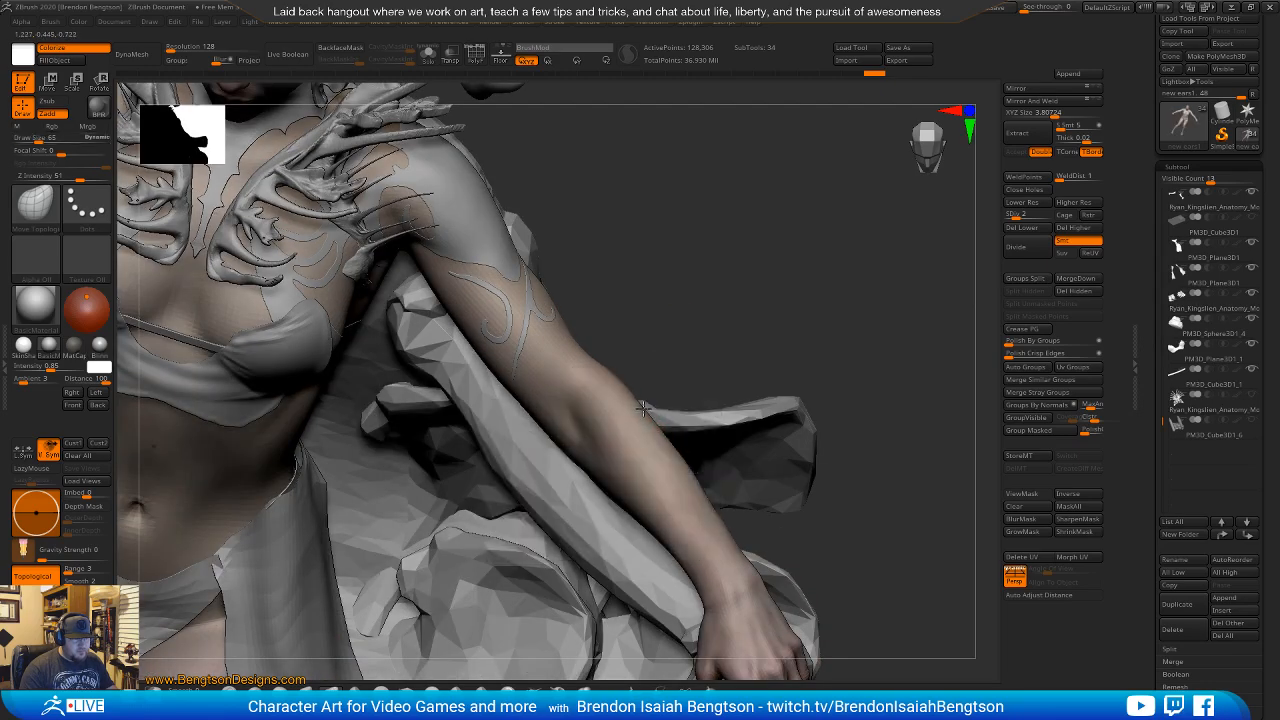
drag(690, 330, 636, 343)
key(ctrl+shift+s)
key(ctrl+shift+s)
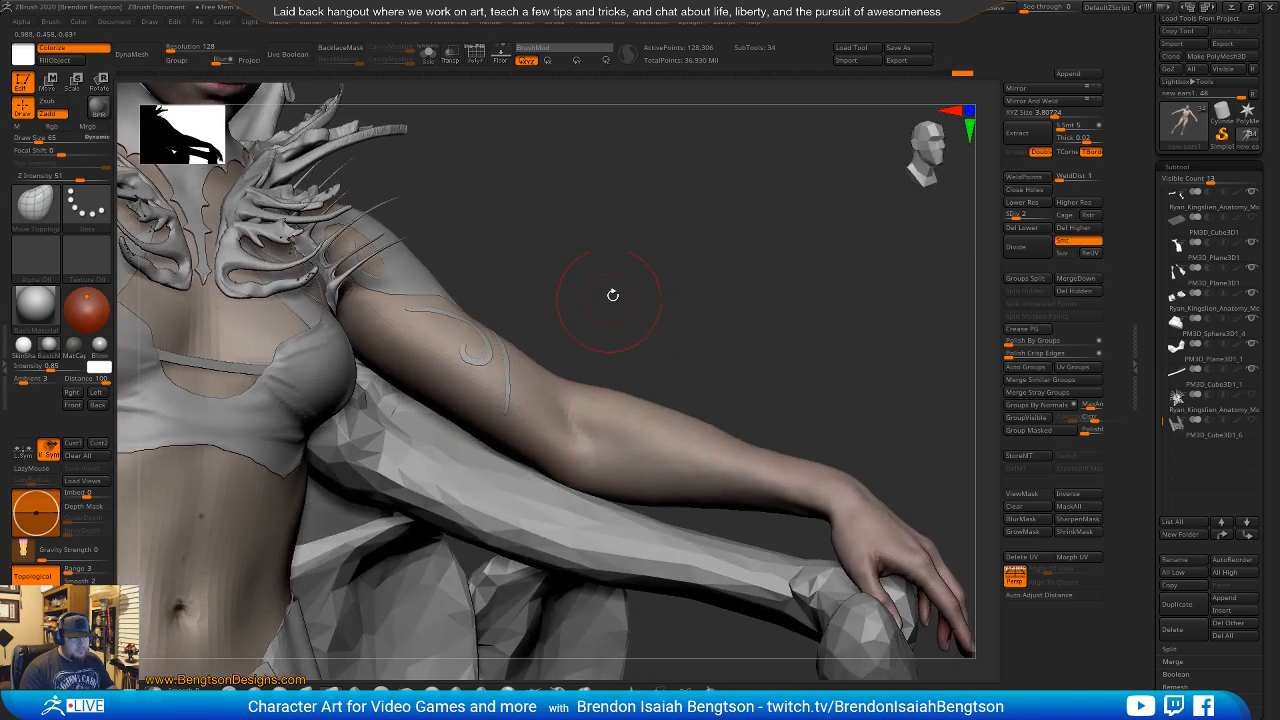
Adjust the shape of the left forearm near the elbow with the Move Topological brush at draw size 90.
drag(612, 295, 616, 340)
key(space)
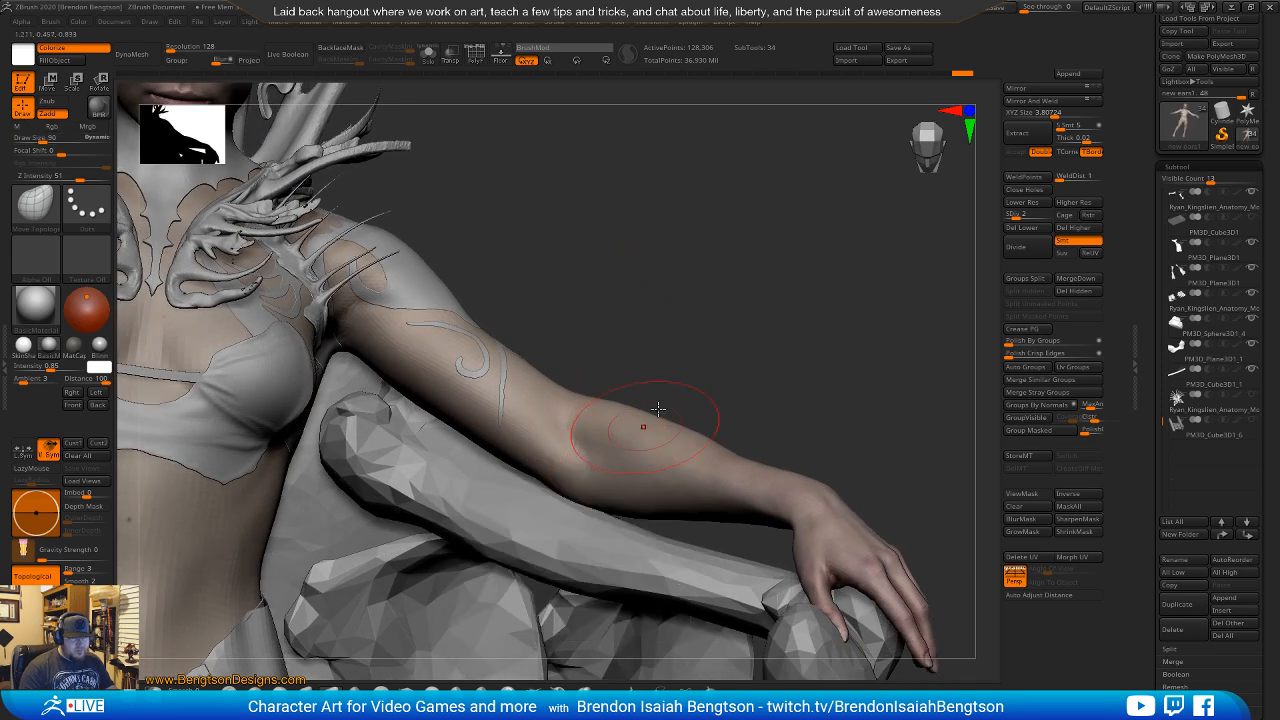
mouse_move(732, 350)
mouse_down()
mouse_move(740, 297)
mouse_move(728, 311)
mouse_up()
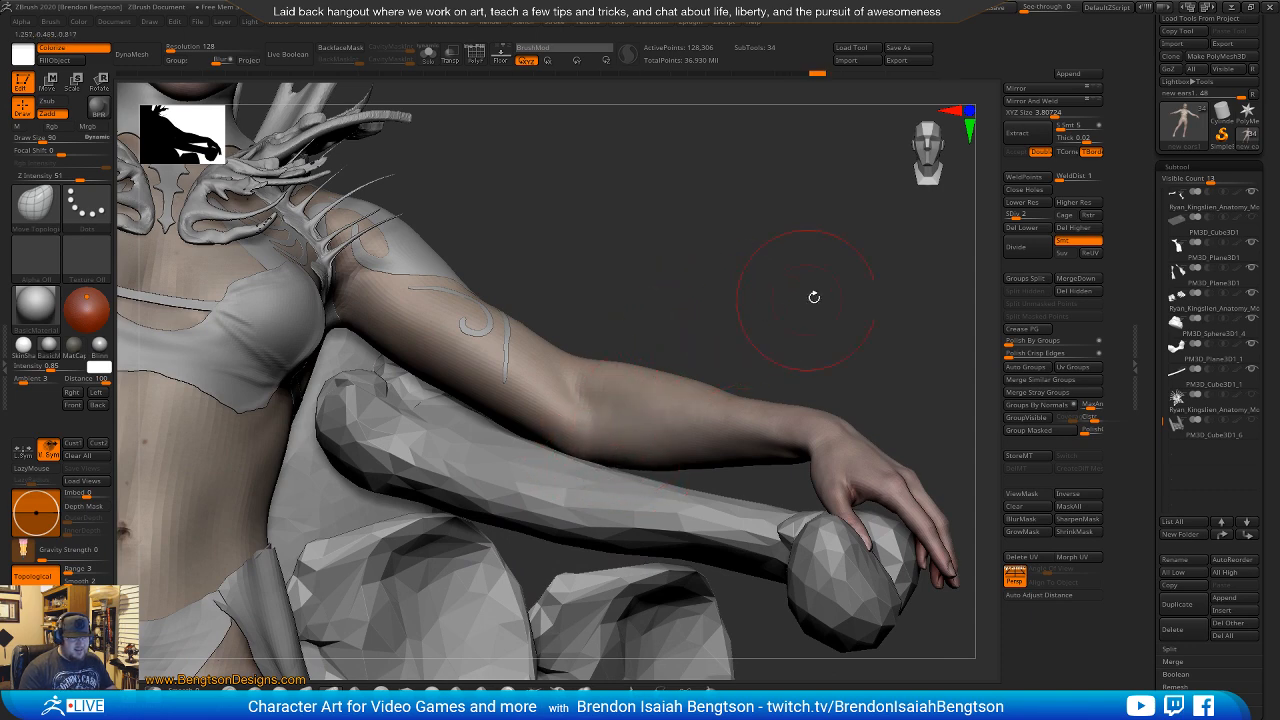
drag(814, 297, 735, 231)
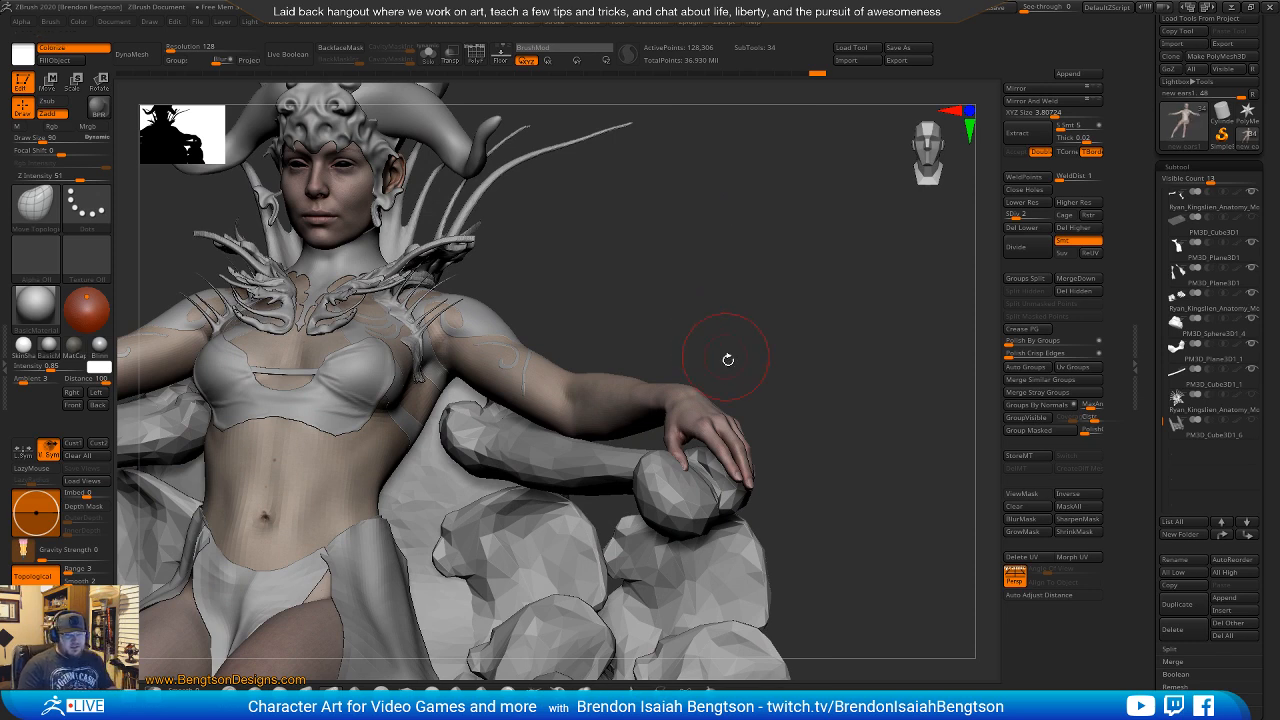
mouse_move(748, 355)
mouse_down()
mouse_move(766, 383)
mouse_move(793, 366)
mouse_move(766, 369)
mouse_move(777, 357)
mouse_move(757, 351)
mouse_move(769, 346)
mouse_move(732, 345)
mouse_up()
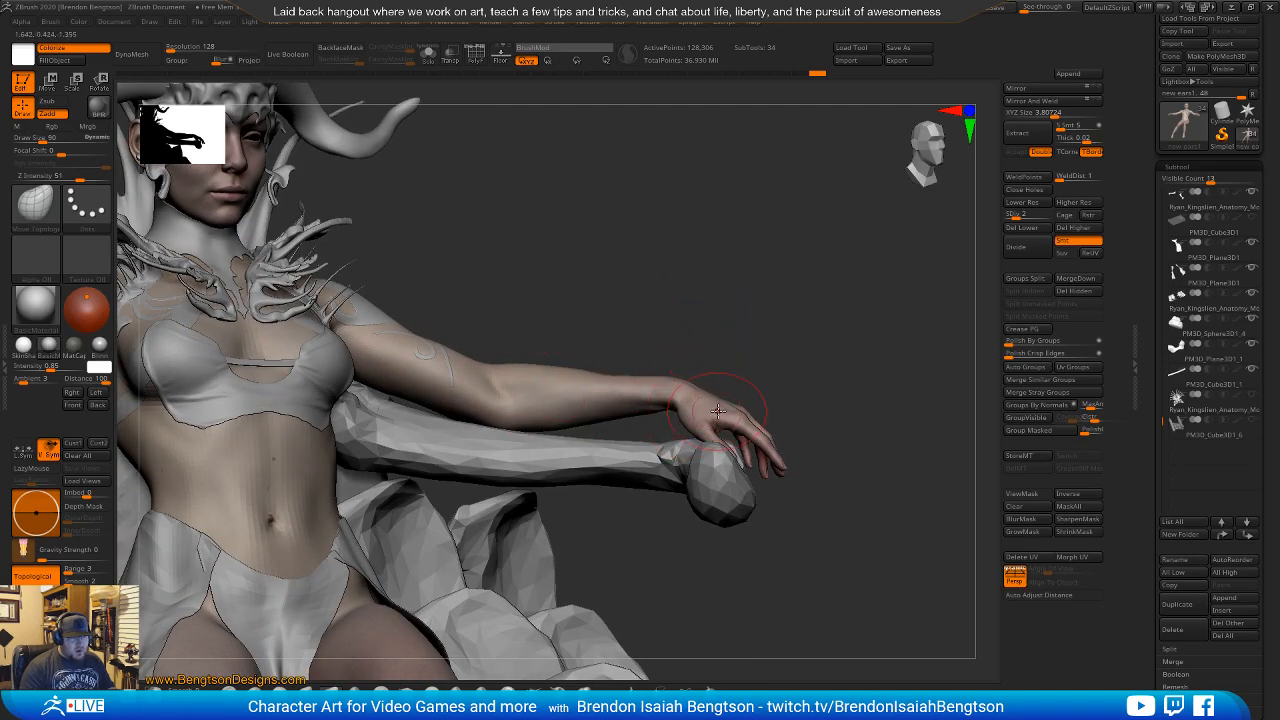
drag(753, 323, 757, 382)
Mask the whole body except the left forearm and hand.
mouse_move(580, 317)
ctrl+mouse_down()
mouse_move(494, 326)
mouse_move(495, 452)
mouse_move(814, 548)
mouse_move(905, 252)
ctrl+mouse_up()
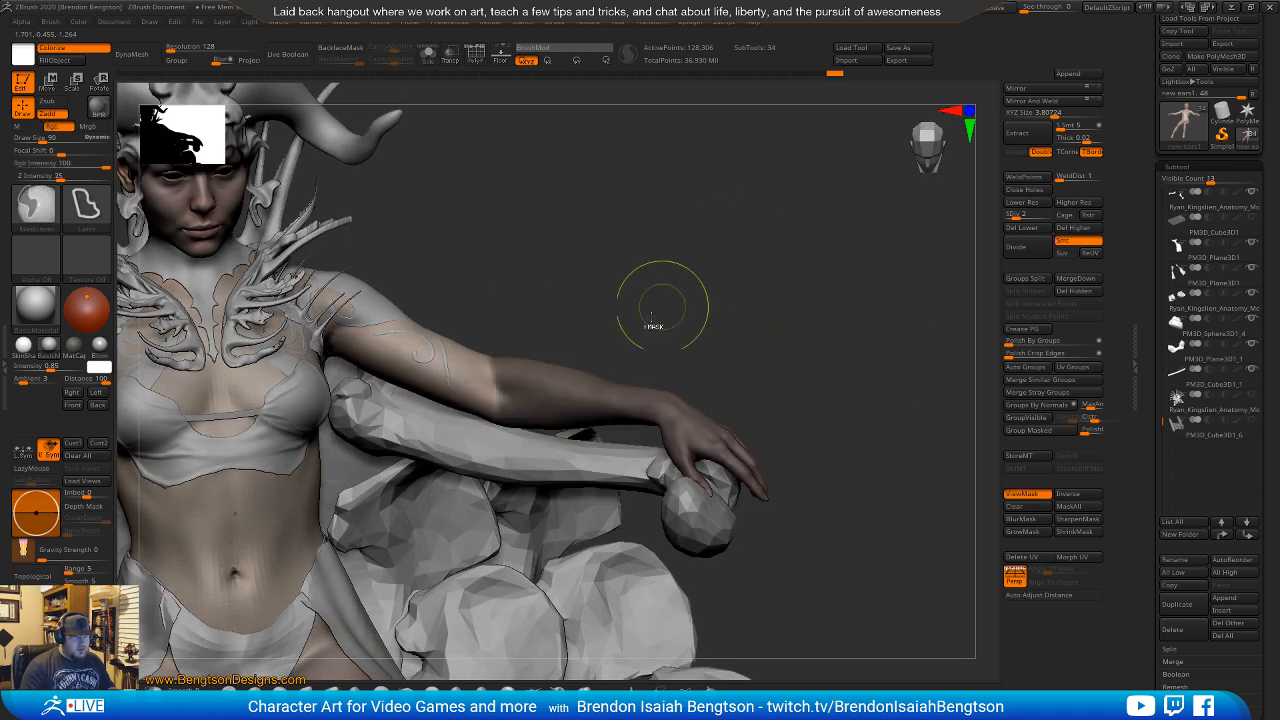
key(ctrl+i)
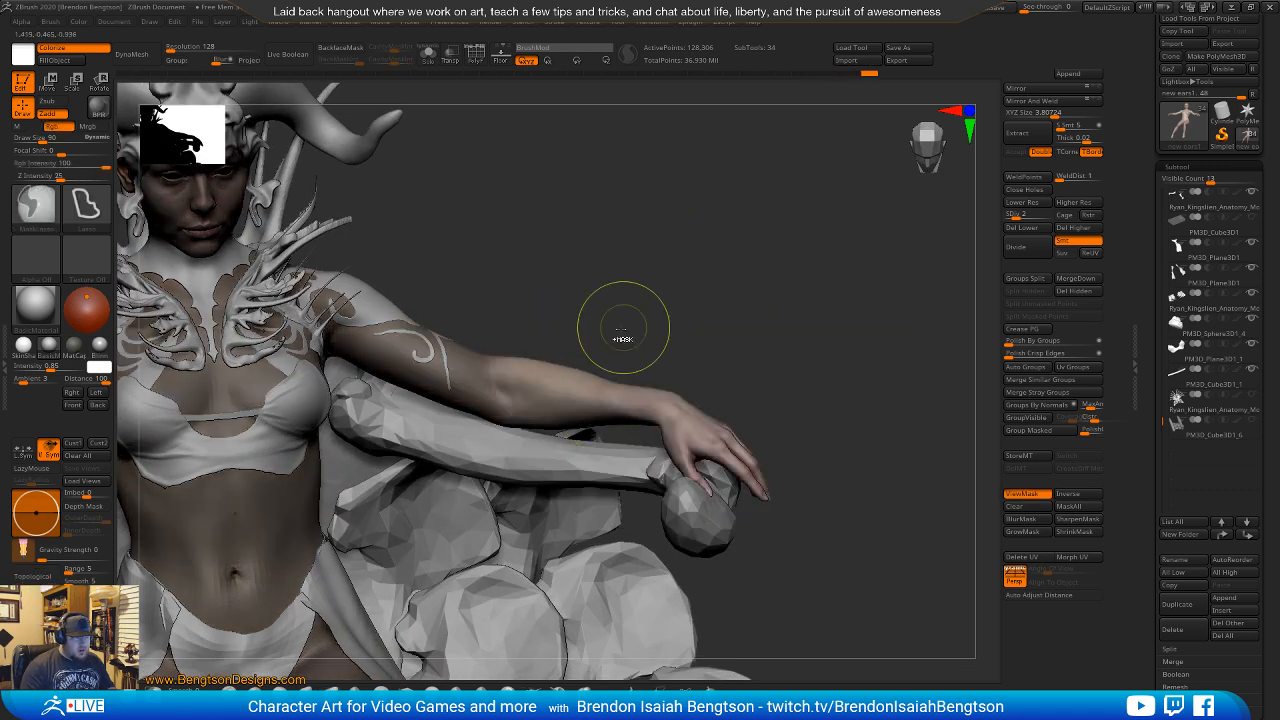
mouse_move(656, 306)
mouse_down()
mouse_move(657, 277)
mouse_move(580, 294)
mouse_up()
mouse_move(560, 313)
ctrl+mouse_down()
mouse_move(521, 313)
mouse_move(492, 370)
mouse_move(489, 473)
mouse_move(820, 309)
mouse_move(700, 312)
ctrl+mouse_up()
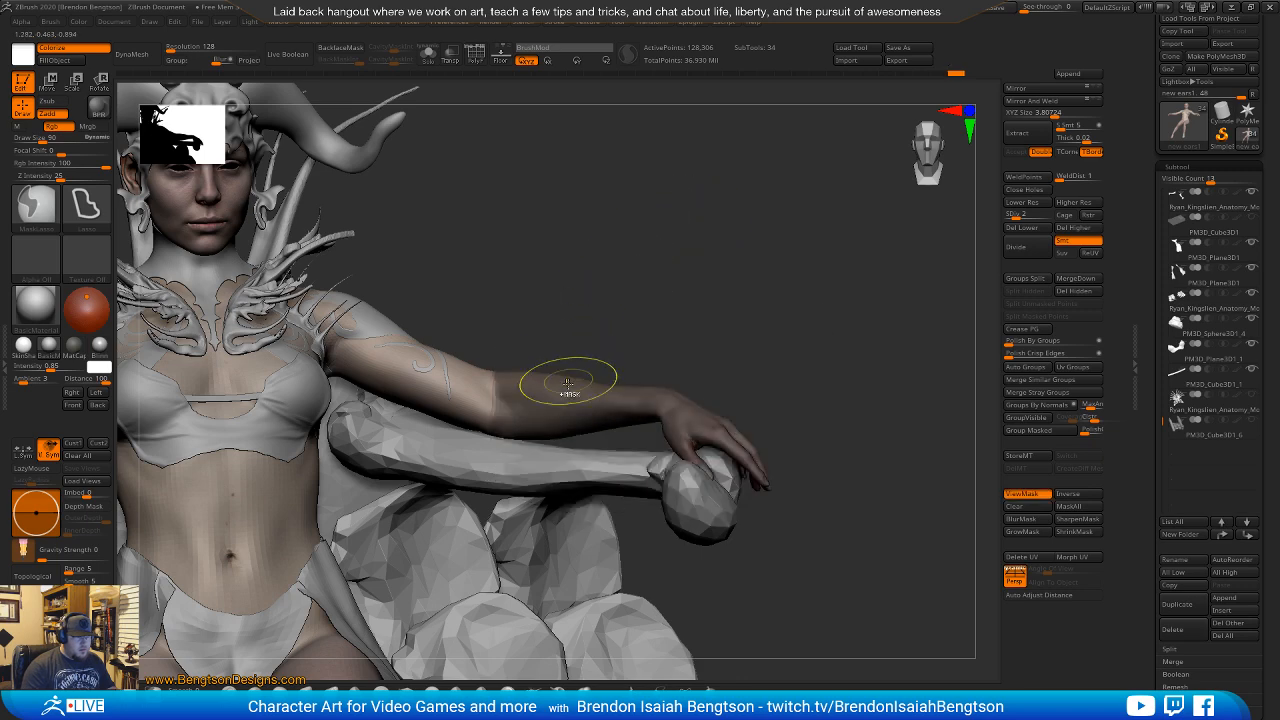
ctrl+click(598, 318)
Rotate the left forearm slightly about its Z axis at the elbow with the transform gizmo.
key(w)
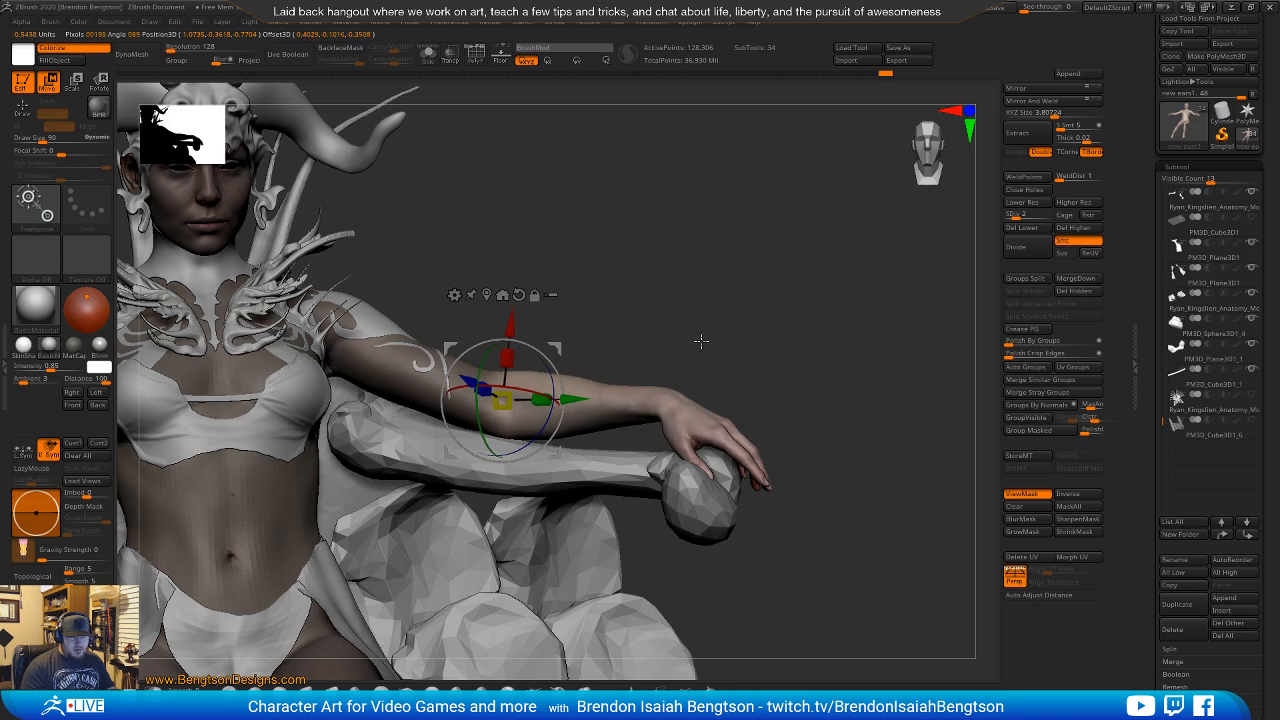
drag(750, 345, 610, 382)
drag(555, 345, 581, 335)
drag(801, 232, 782, 268)
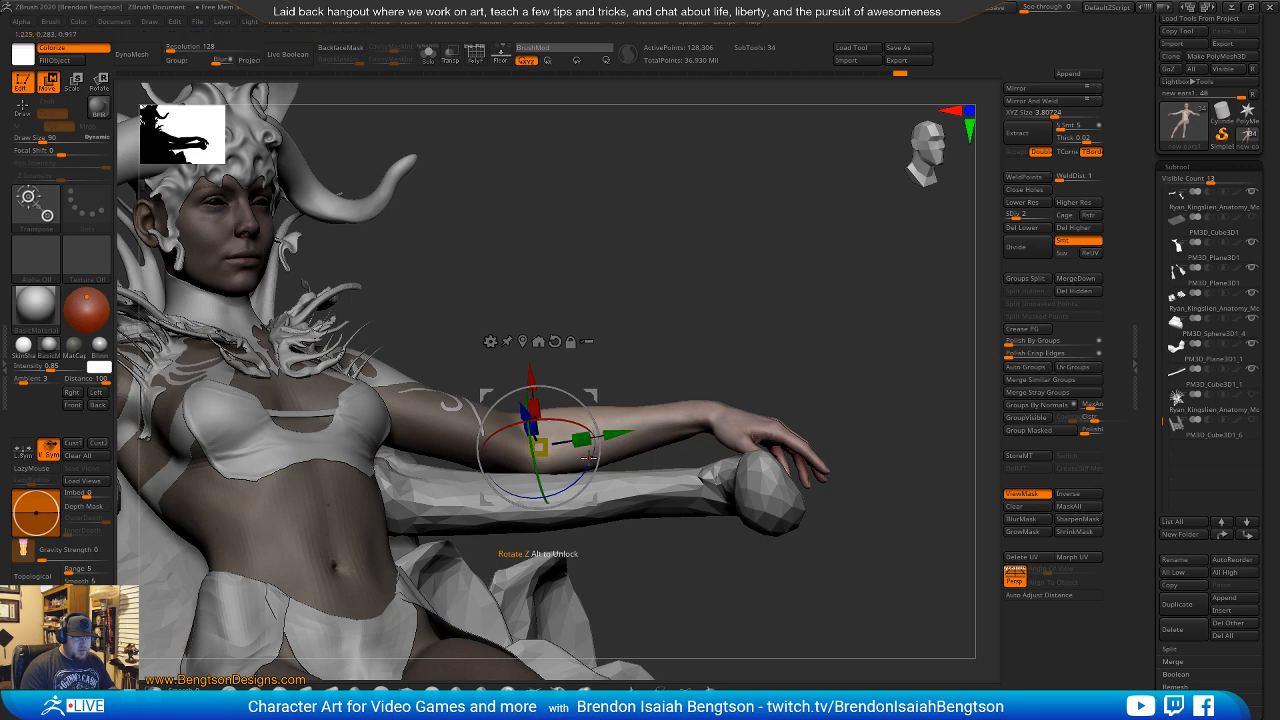
drag(590, 455, 589, 449)
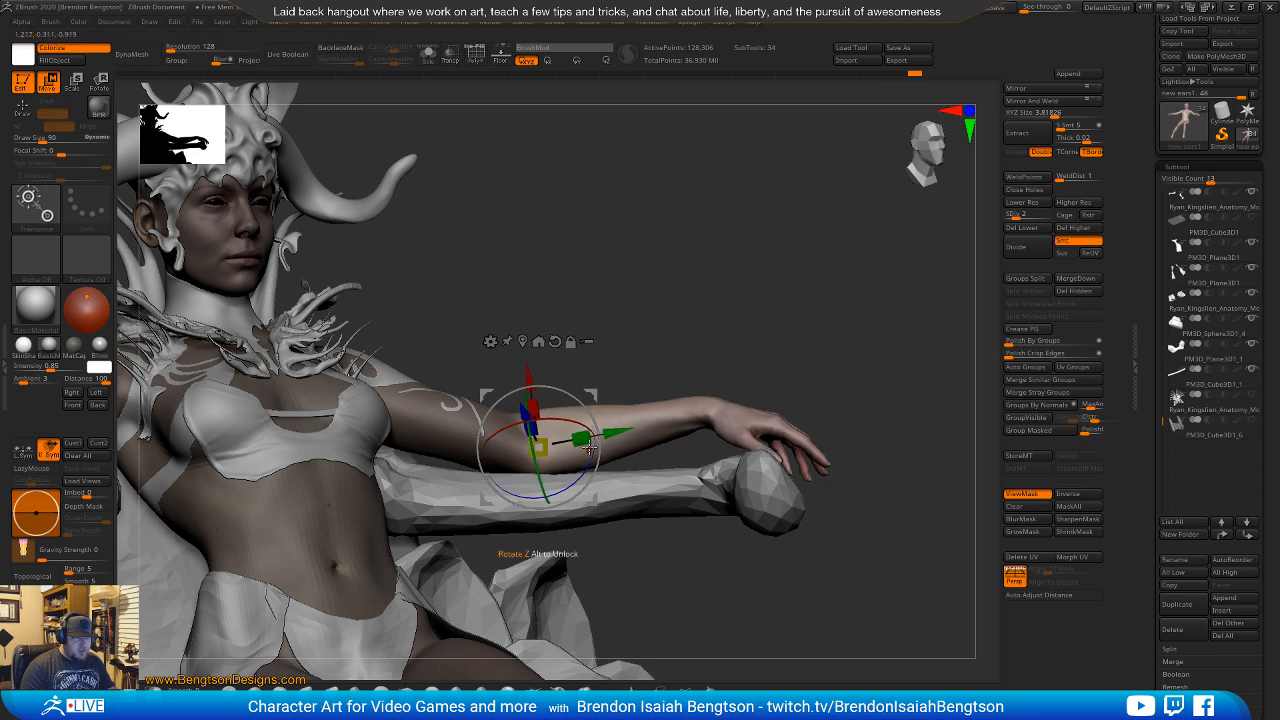
Fine-tune the rotation of the left forearm and hand about the elbow with the transform gizmo, judging the pose from several angles.
drag(705, 291, 744, 298)
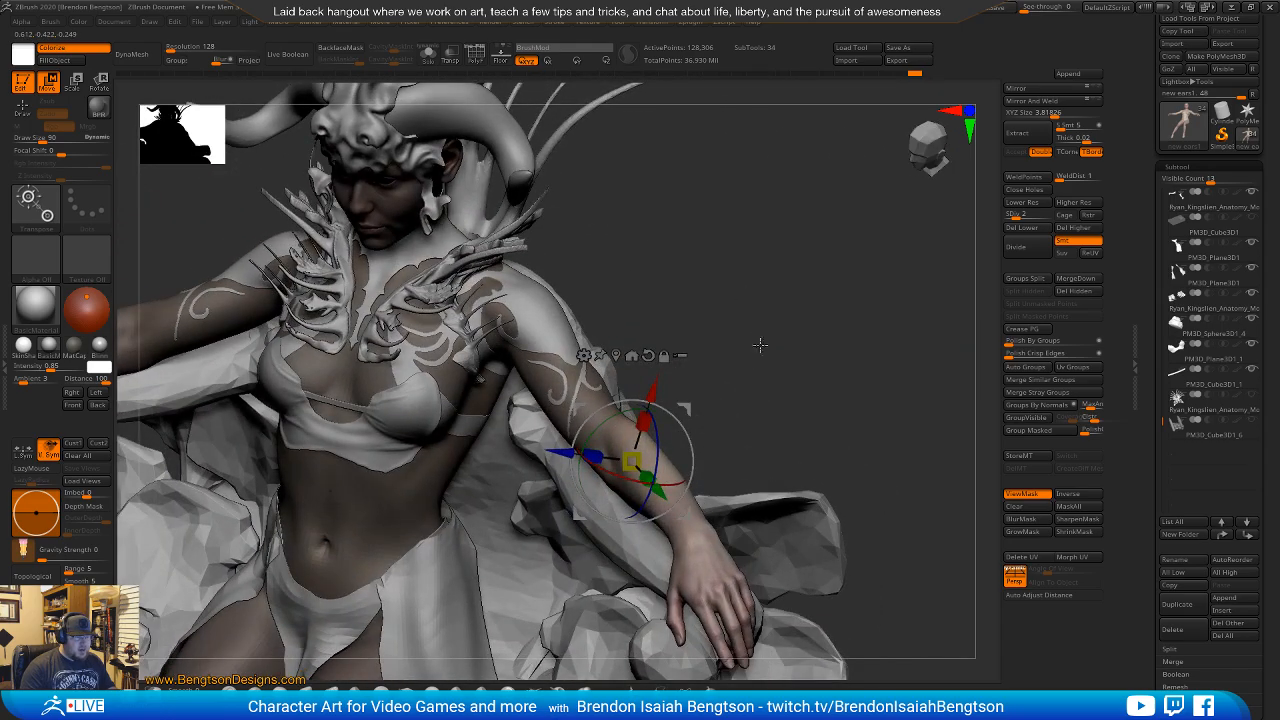
drag(760, 345, 714, 307)
drag(630, 387, 629, 382)
drag(785, 297, 831, 366)
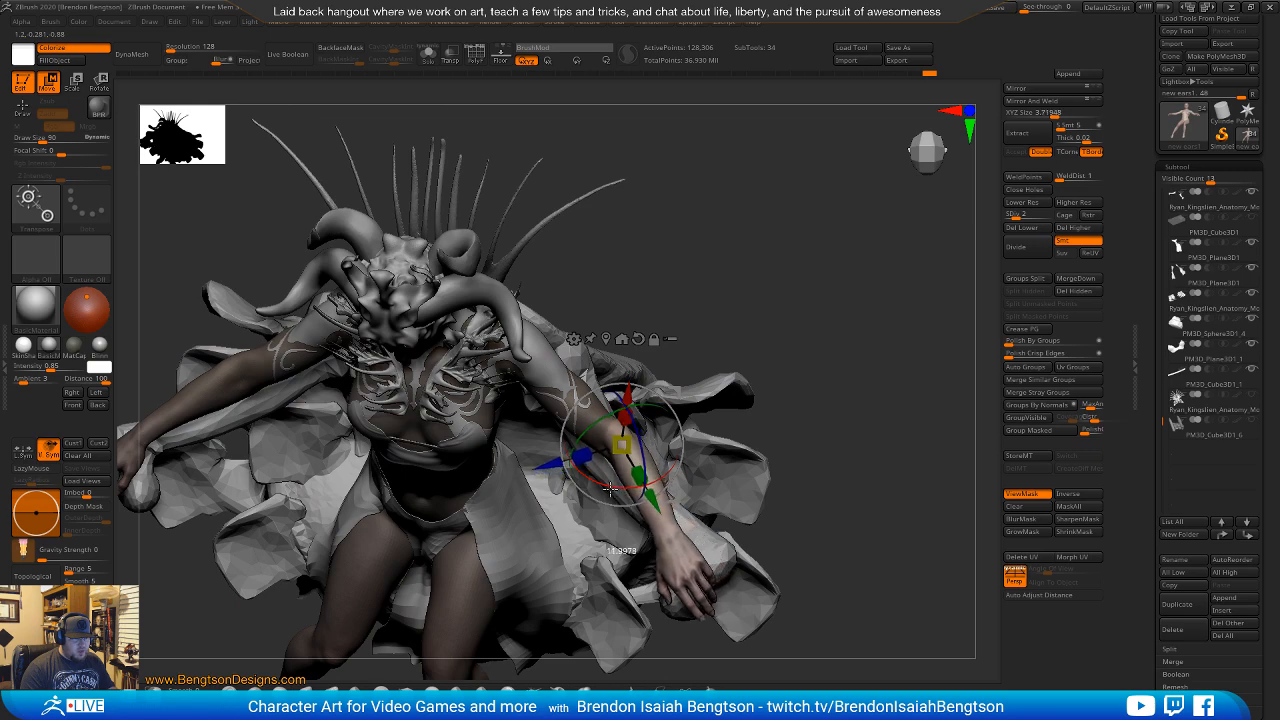
drag(825, 422, 884, 316)
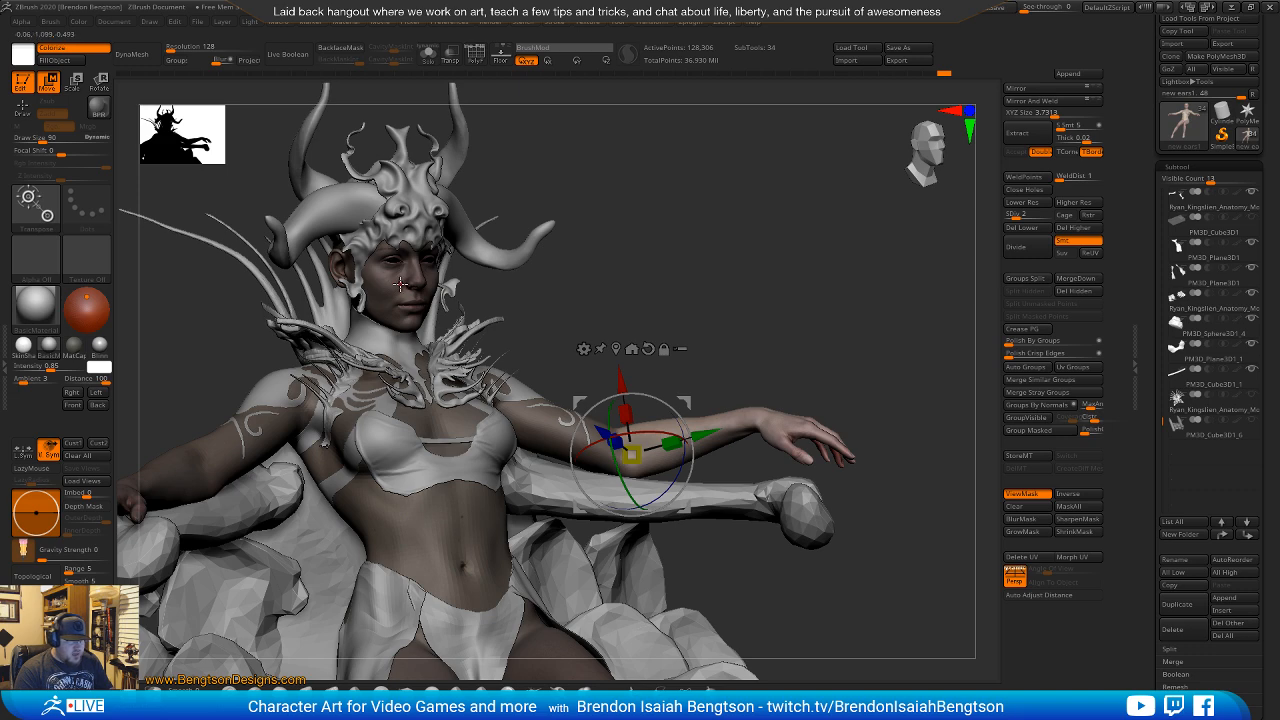
drag(711, 286, 630, 298)
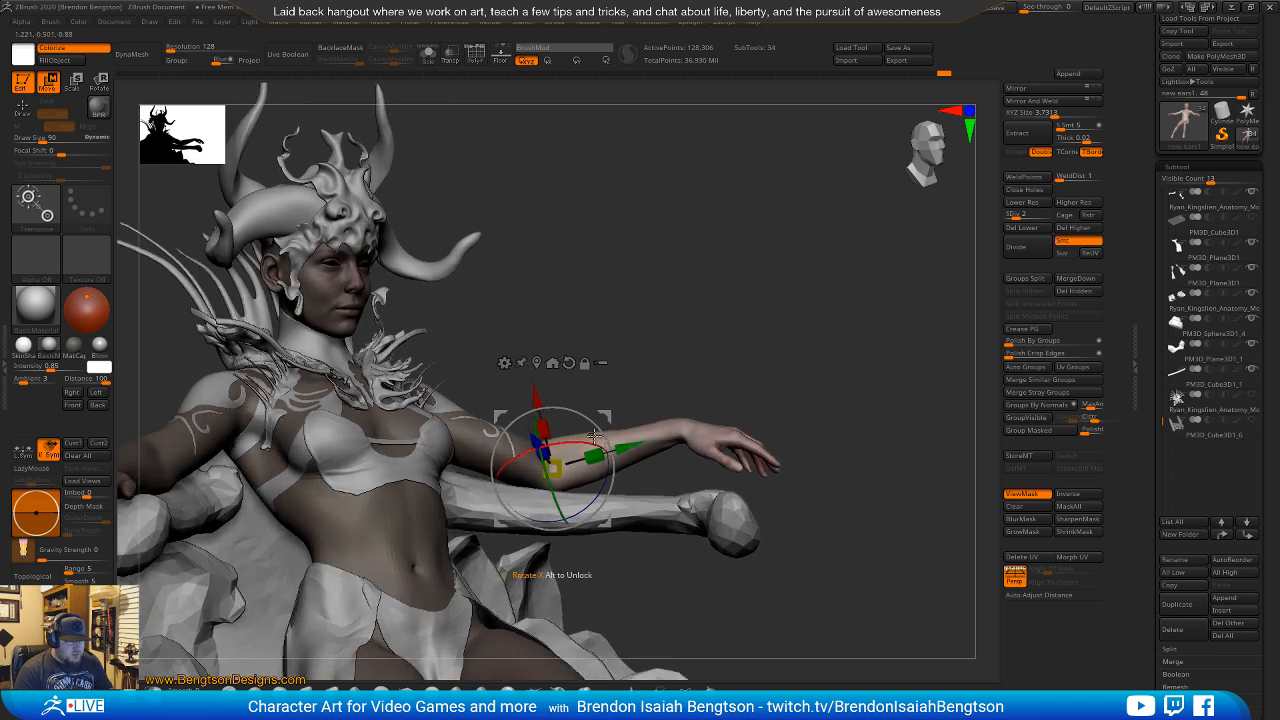
drag(605, 470, 605, 473)
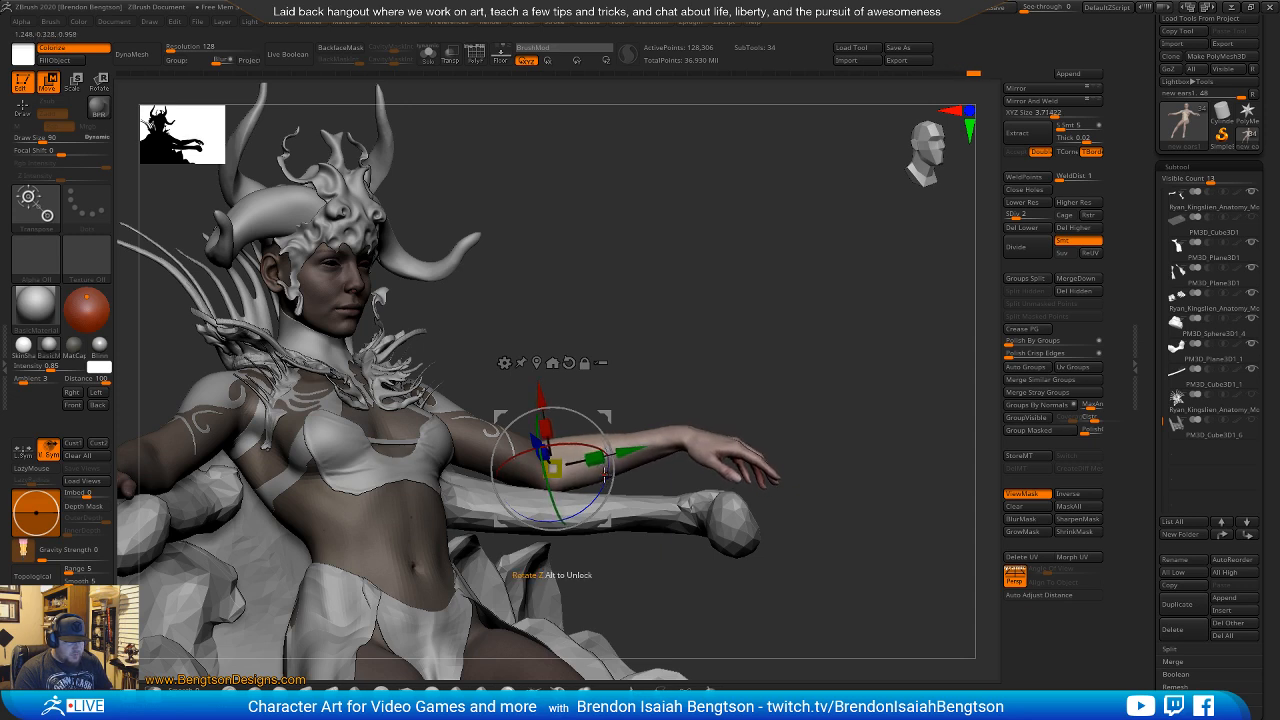
key(q)
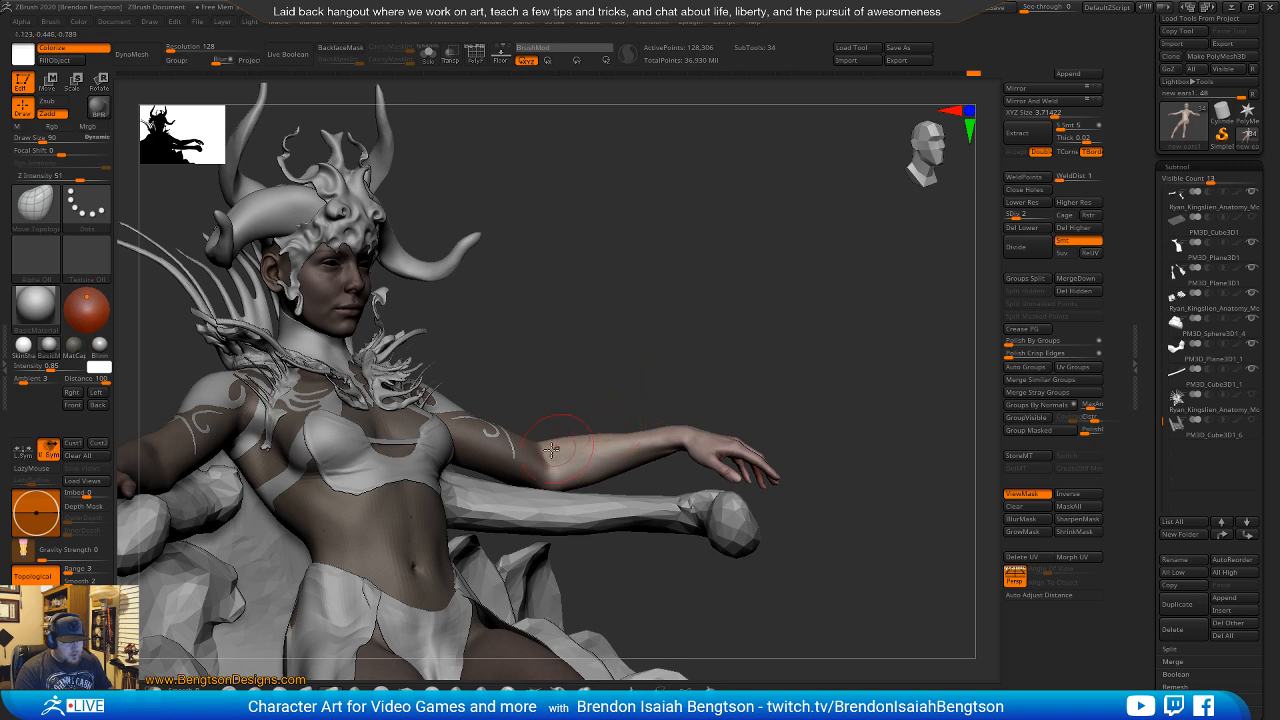
Mask the whole body except the left hand and soften the mask edge at the wrist.
mouse_move(609, 349)
mouse_down()
mouse_move(623, 329)
mouse_move(603, 380)
mouse_move(624, 424)
mouse_move(688, 480)
mouse_move(770, 432)
mouse_up()
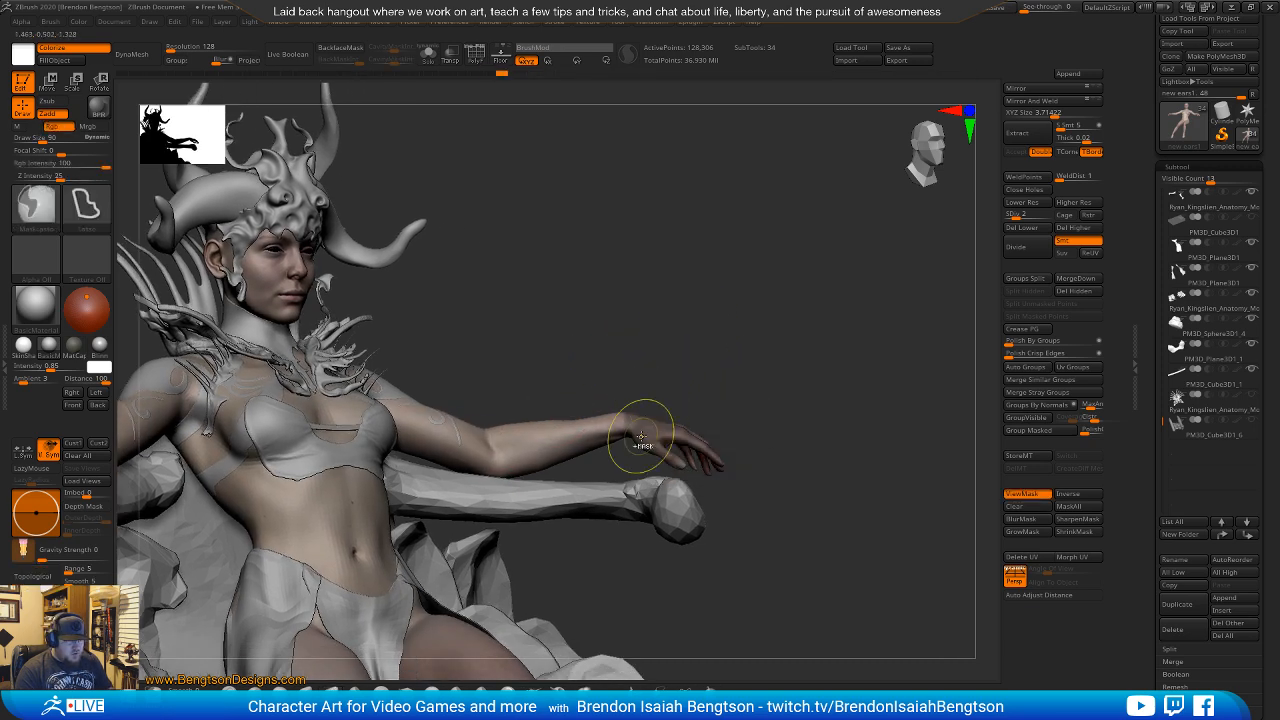
ctrl+click(694, 380)
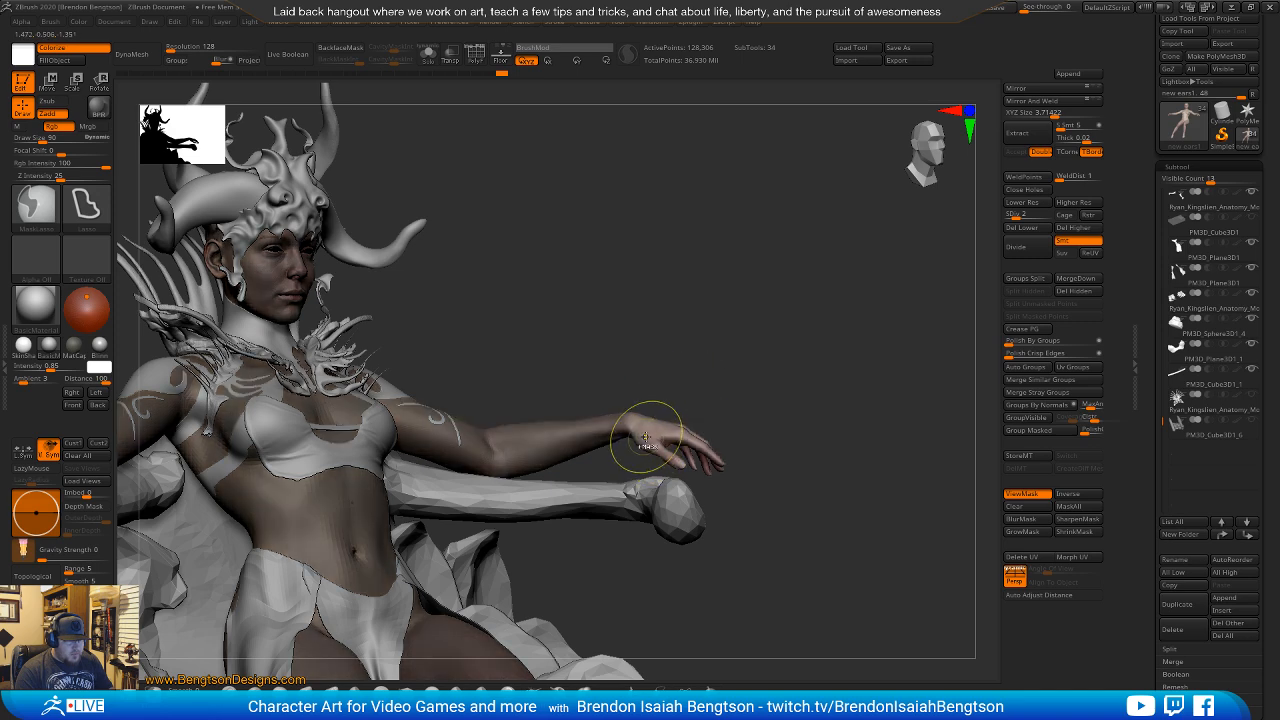
ctrl+click(644, 435)
Place the transform gizmo at the left wrist and rotate the hand downward over the rounded end of the armrest.
mouse_move(703, 337)
alt+mouse_down()
mouse_move(674, 322)
mouse_move(692, 319)
alt+mouse_up()
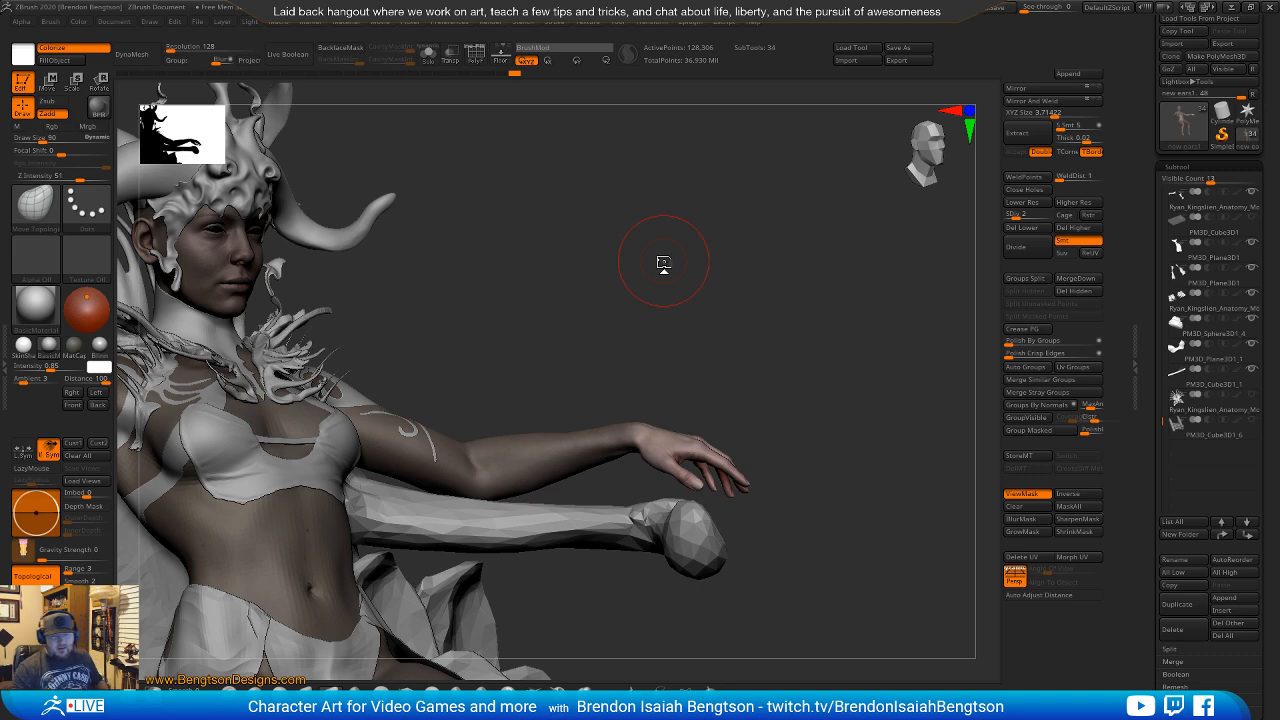
mouse_move(686, 323)
mouse_down()
mouse_move(751, 363)
mouse_move(697, 337)
mouse_up()
key(w)
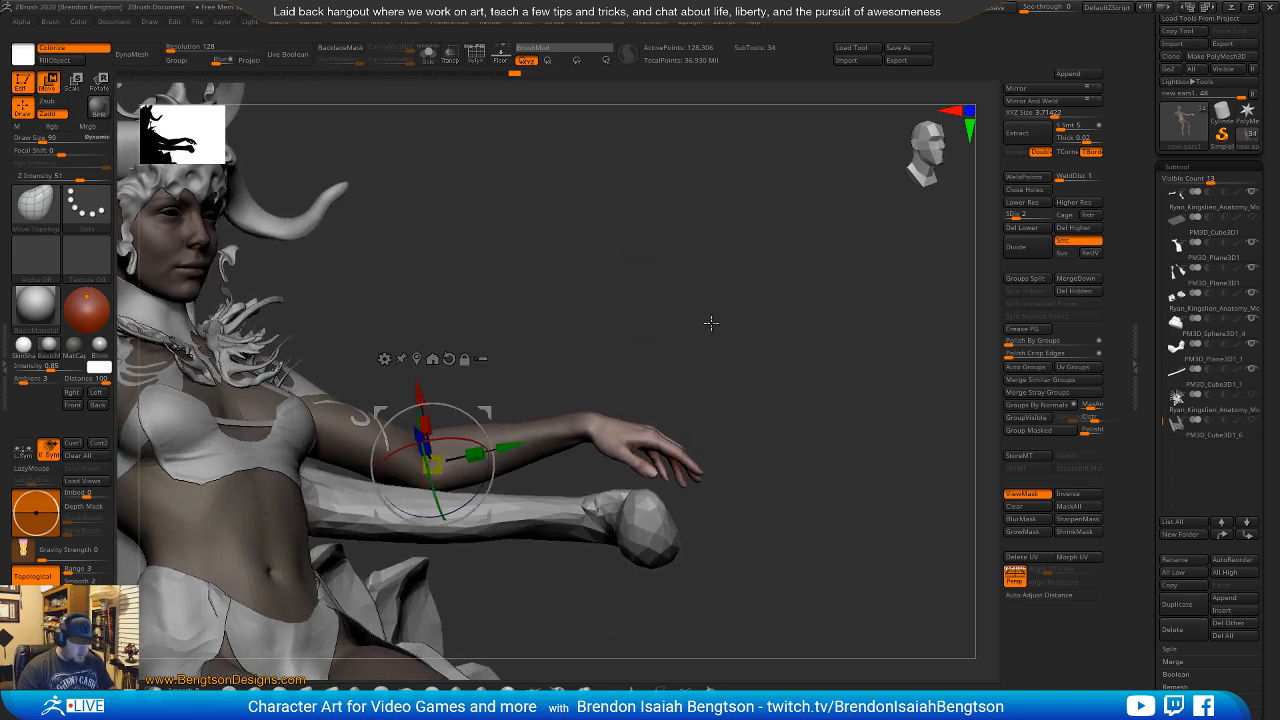
click(586, 426)
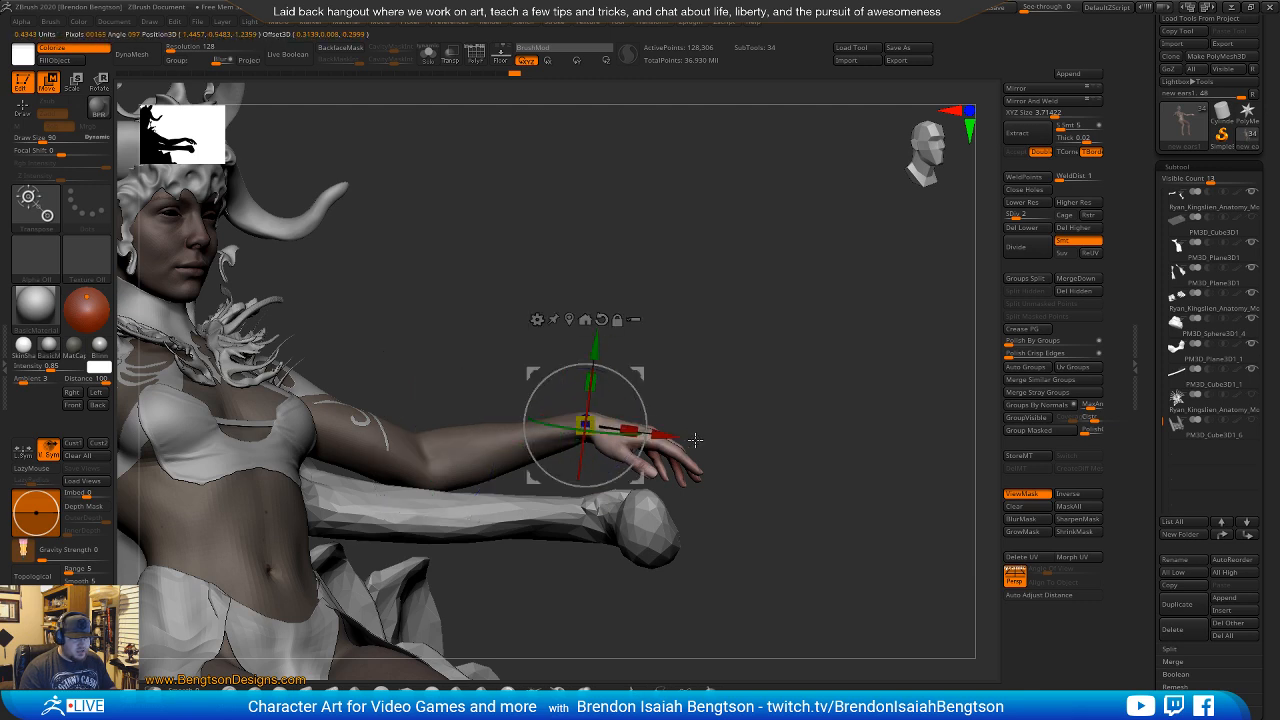
mouse_move(642, 401)
mouse_down()
mouse_move(645, 426)
mouse_move(636, 372)
mouse_move(793, 367)
mouse_move(380, 400)
mouse_up()
key(q)
Reshape the underside of the bent left wrist with the Move Topological brush at draw size 48.
key(space)
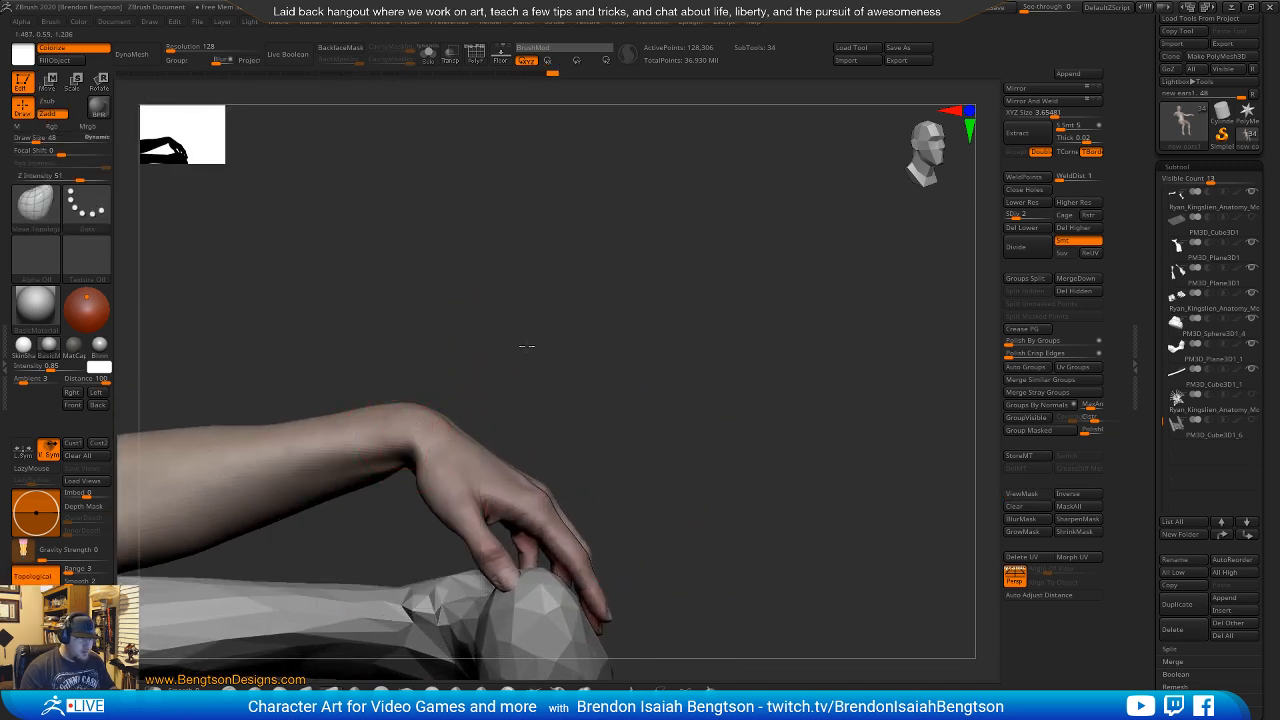
alt+drag(527, 346, 640, 317)
drag(525, 447, 527, 441)
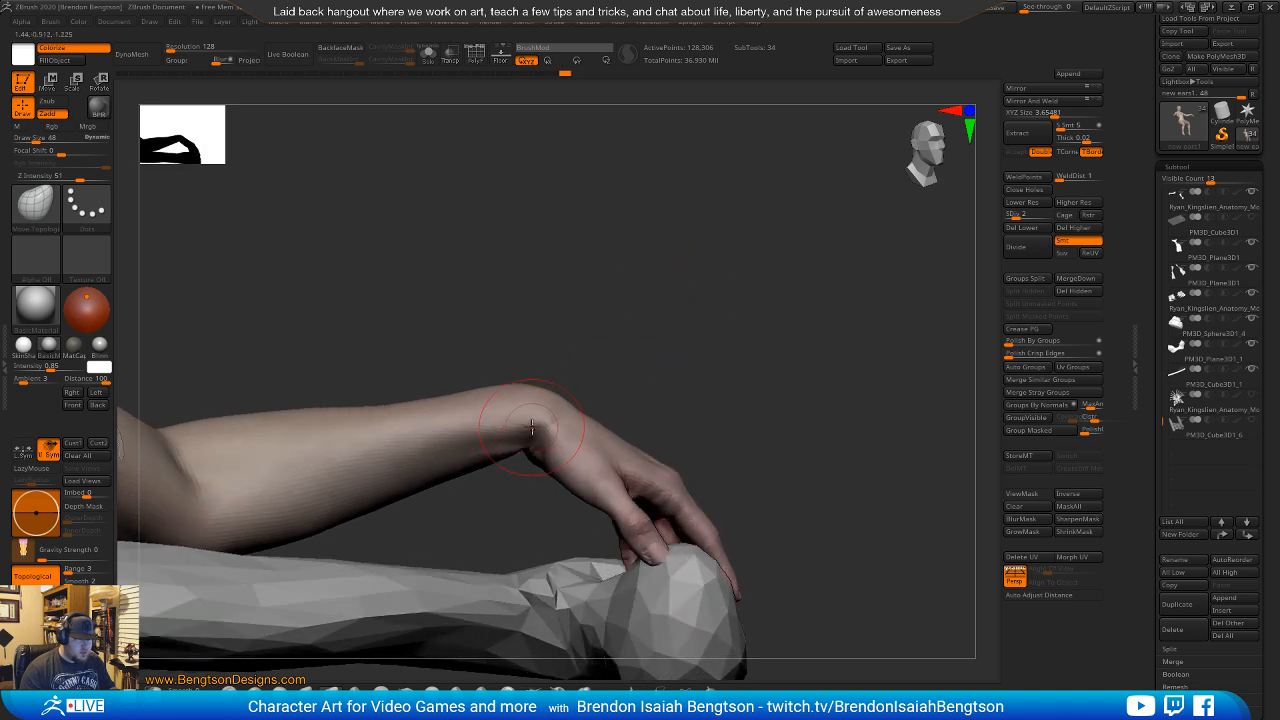
drag(600, 352, 588, 336)
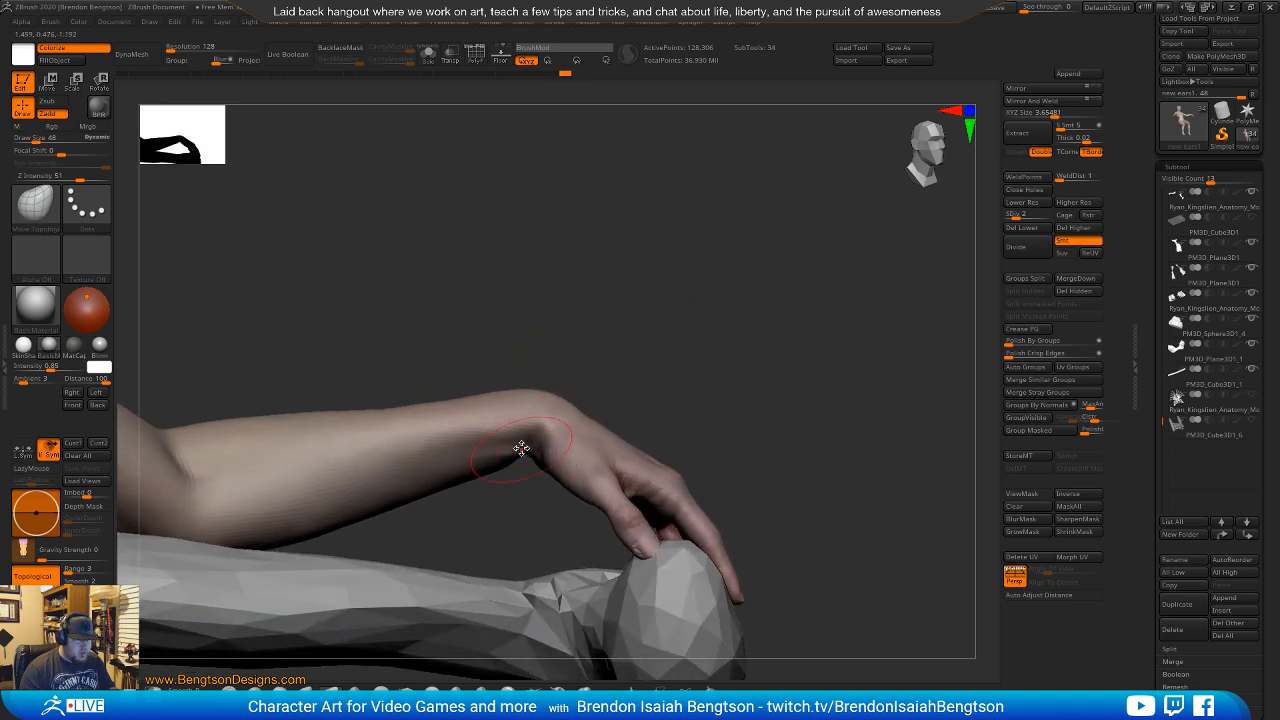
Refine the contour of the left wrist from both sides with the Move Topological brush at draw size 33.
key(space)
mouse_move(560, 428)
mouse_down()
mouse_move(531, 427)
mouse_move(513, 392)
mouse_up()
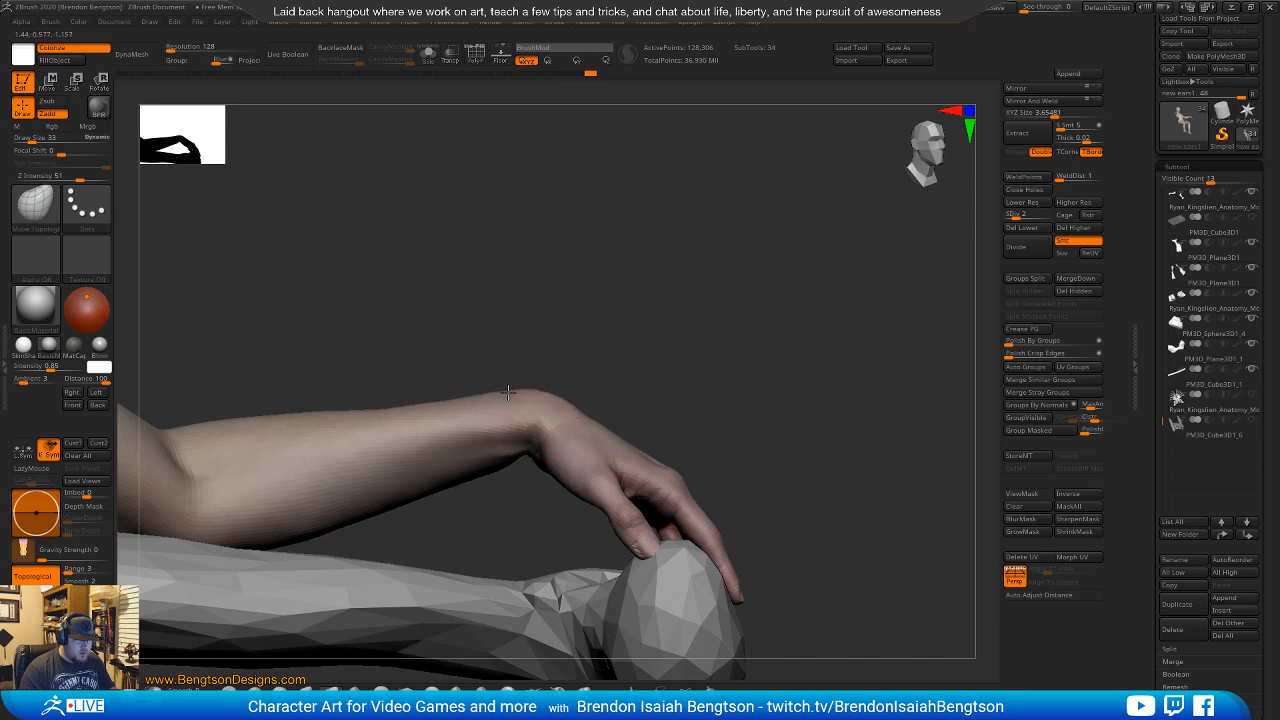
drag(583, 317, 471, 371)
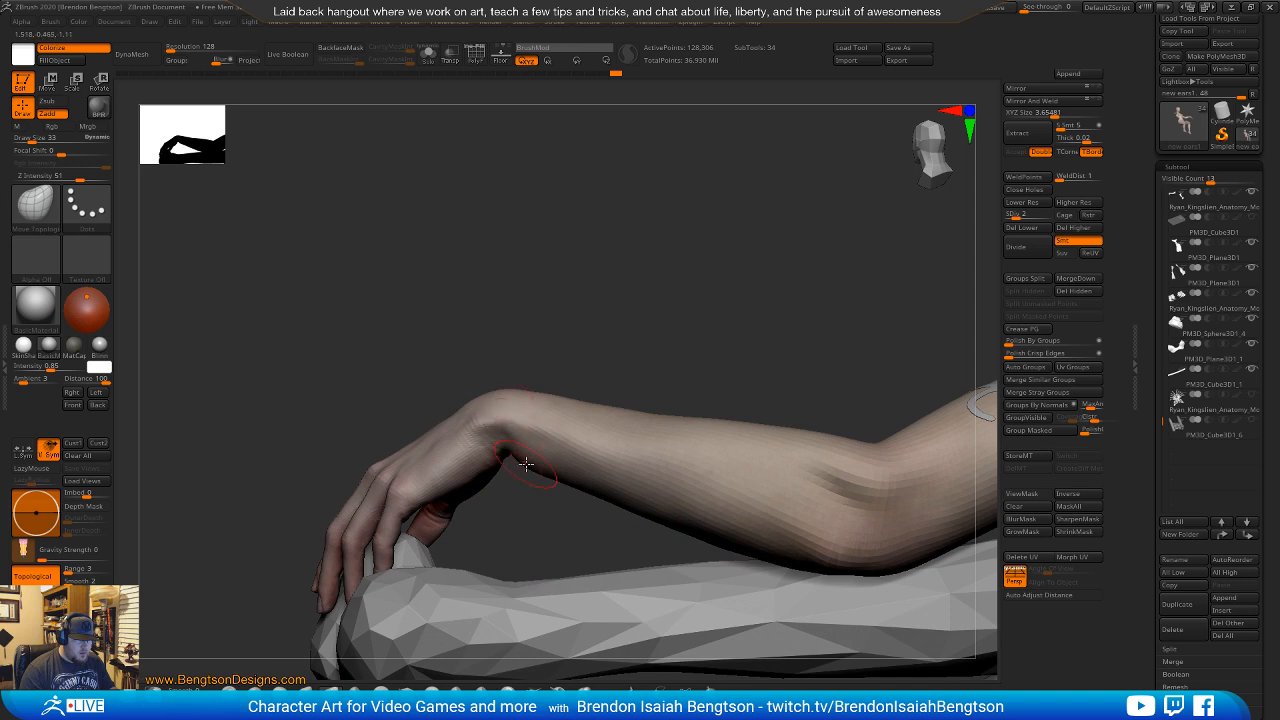
drag(577, 350, 570, 365)
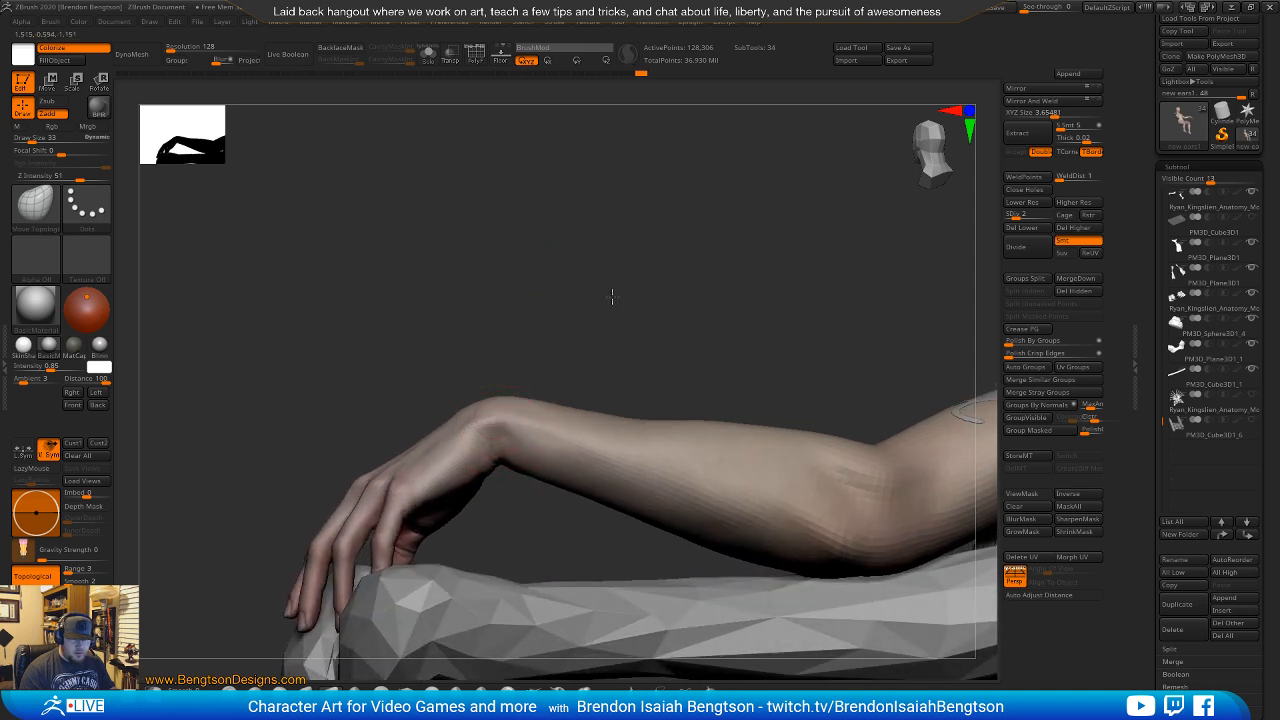
drag(580, 310, 552, 323)
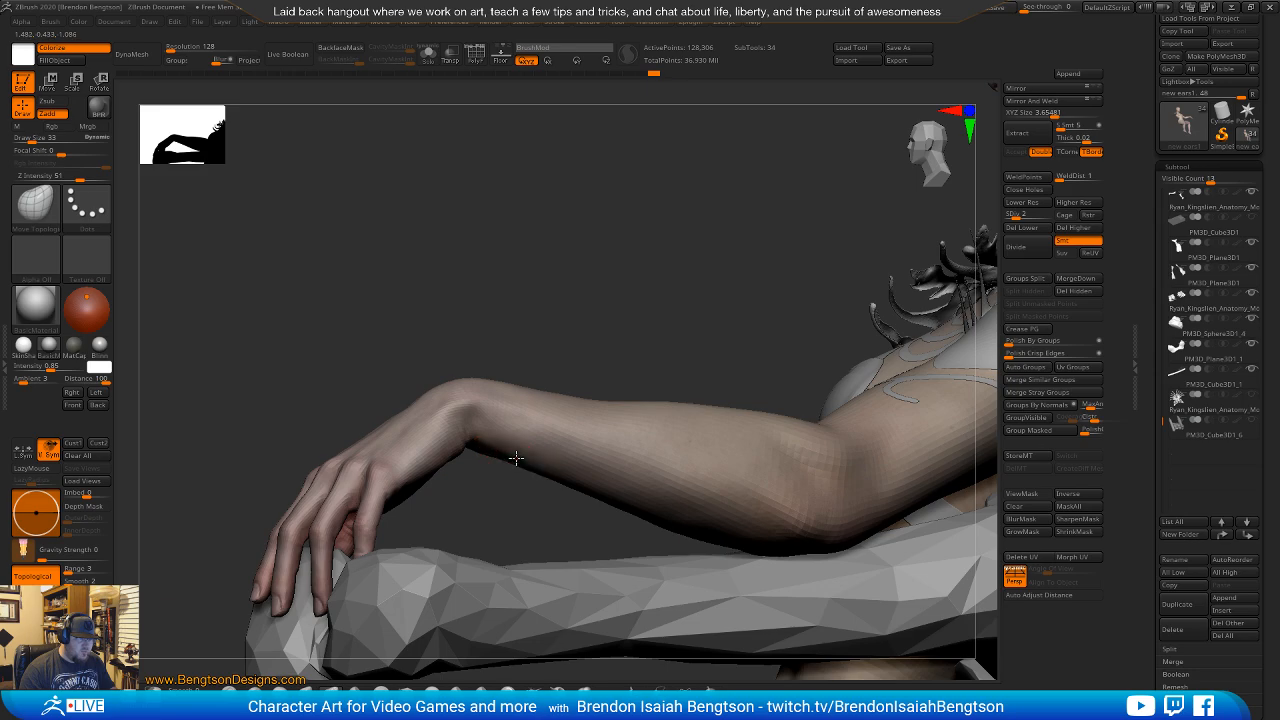
Isolate the left arm by hiding the rest of the body mesh and soloing the subtool.
drag(532, 370, 675, 358)
drag(607, 420, 674, 323)
key(ctrl+shift)
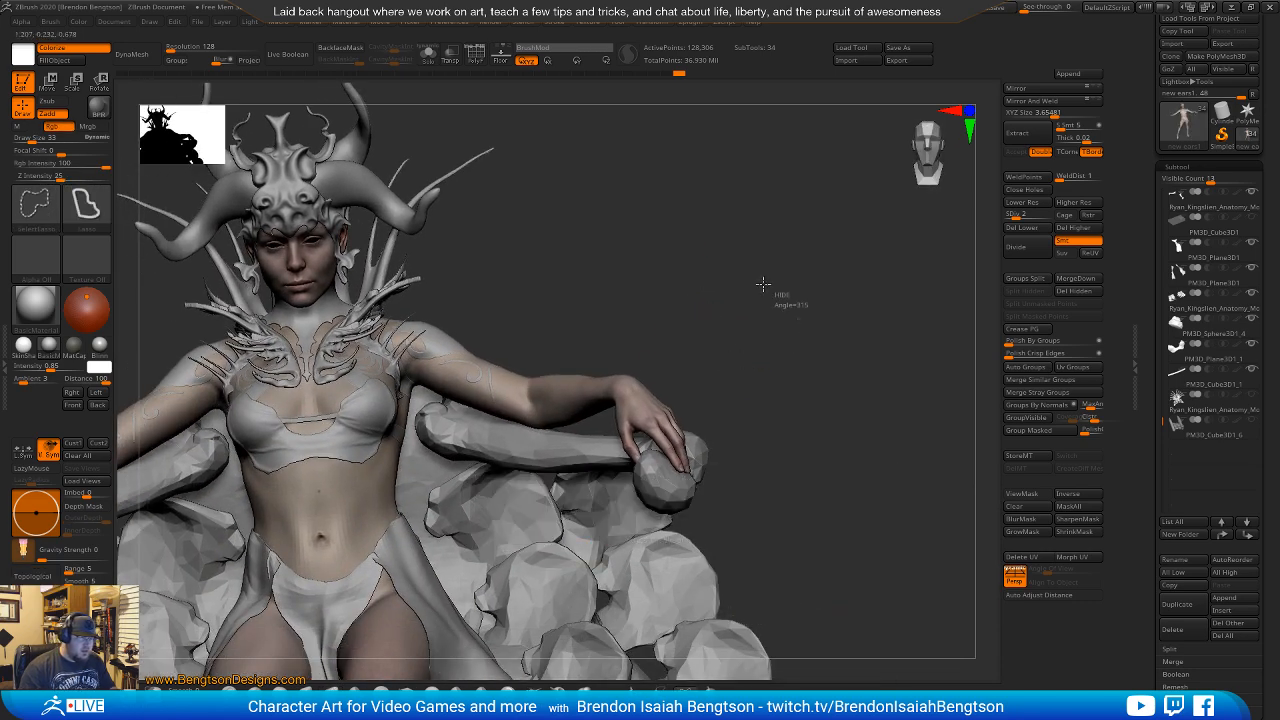
mouse_move(763, 286)
ctrl+shift+mouse_down()
mouse_move(806, 320)
mouse_move(460, 537)
ctrl+shift+mouse_up()
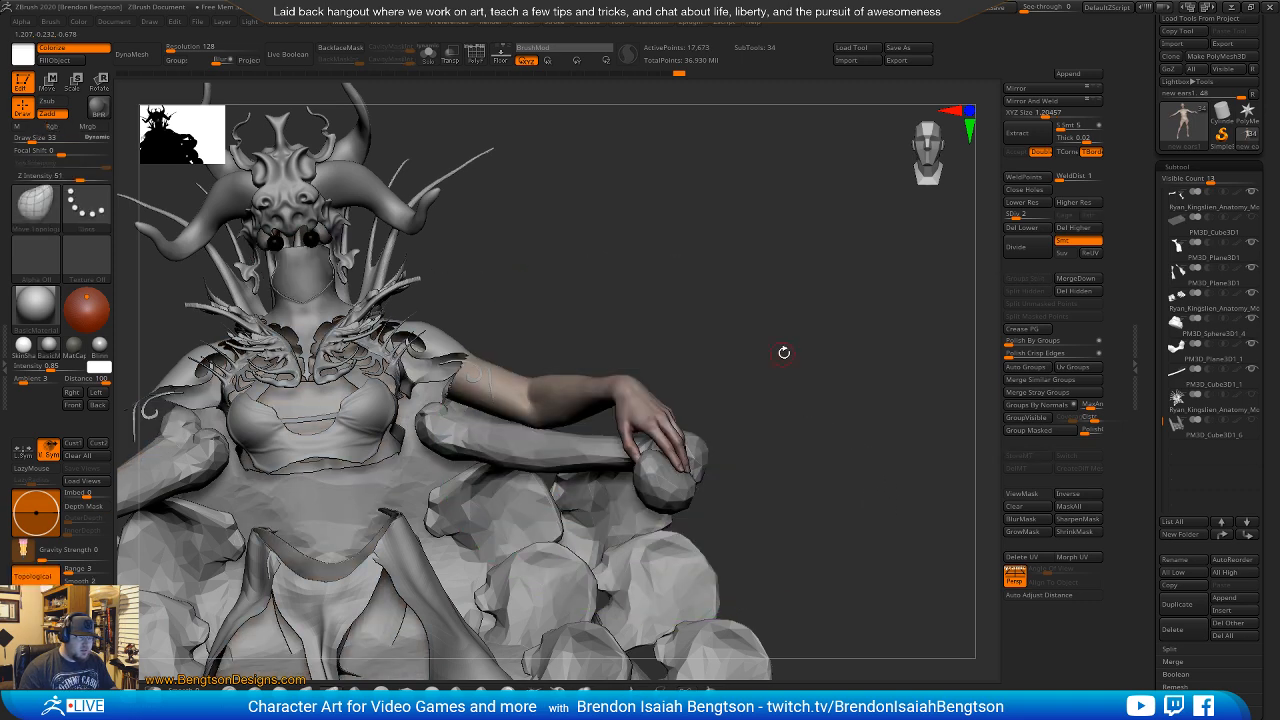
mouse_move(780, 351)
mouse_down()
mouse_move(765, 385)
mouse_move(768, 254)
mouse_move(745, 152)
mouse_move(760, 525)
mouse_move(791, 517)
mouse_move(745, 430)
mouse_up()
key(alt+s)
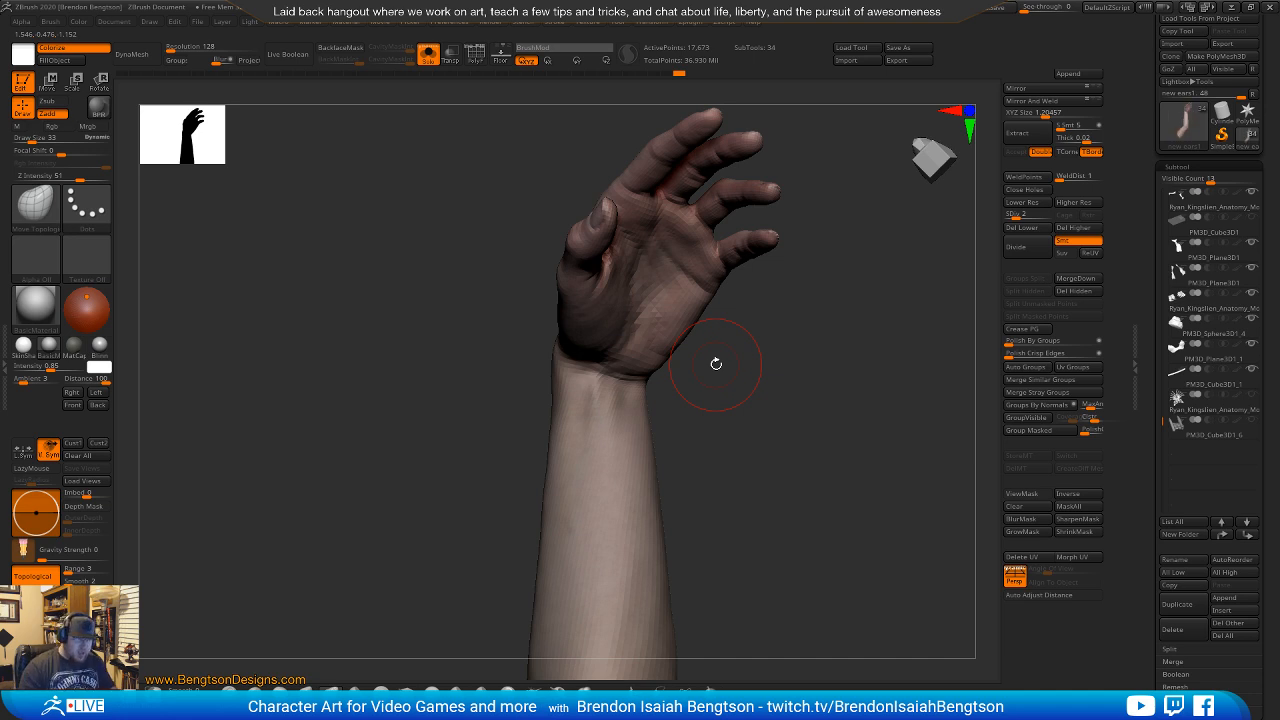
Adjust the palm-side crease area of the left wrist with the Move Topological brush at draw size 19.
mouse_move(716, 363)
mouse_down()
mouse_move(749, 460)
mouse_move(623, 326)
mouse_up()
key(space)
drag(728, 456, 717, 440)
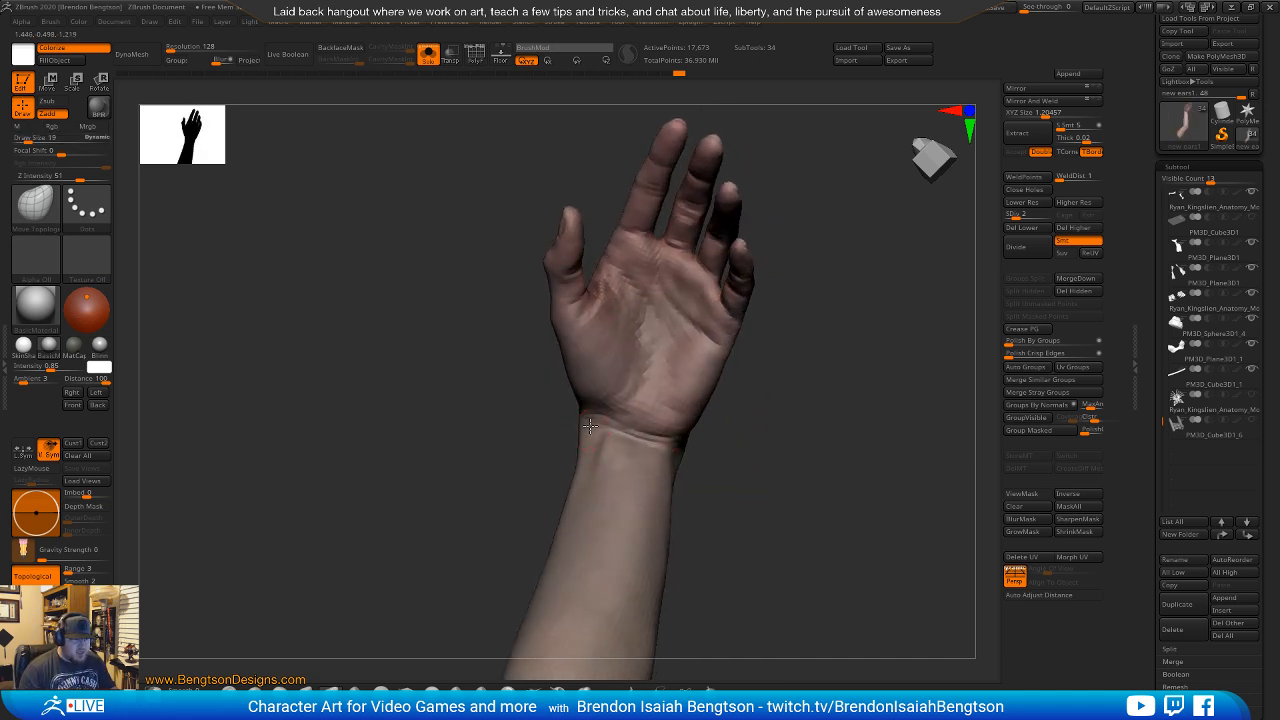
drag(590, 426, 612, 442)
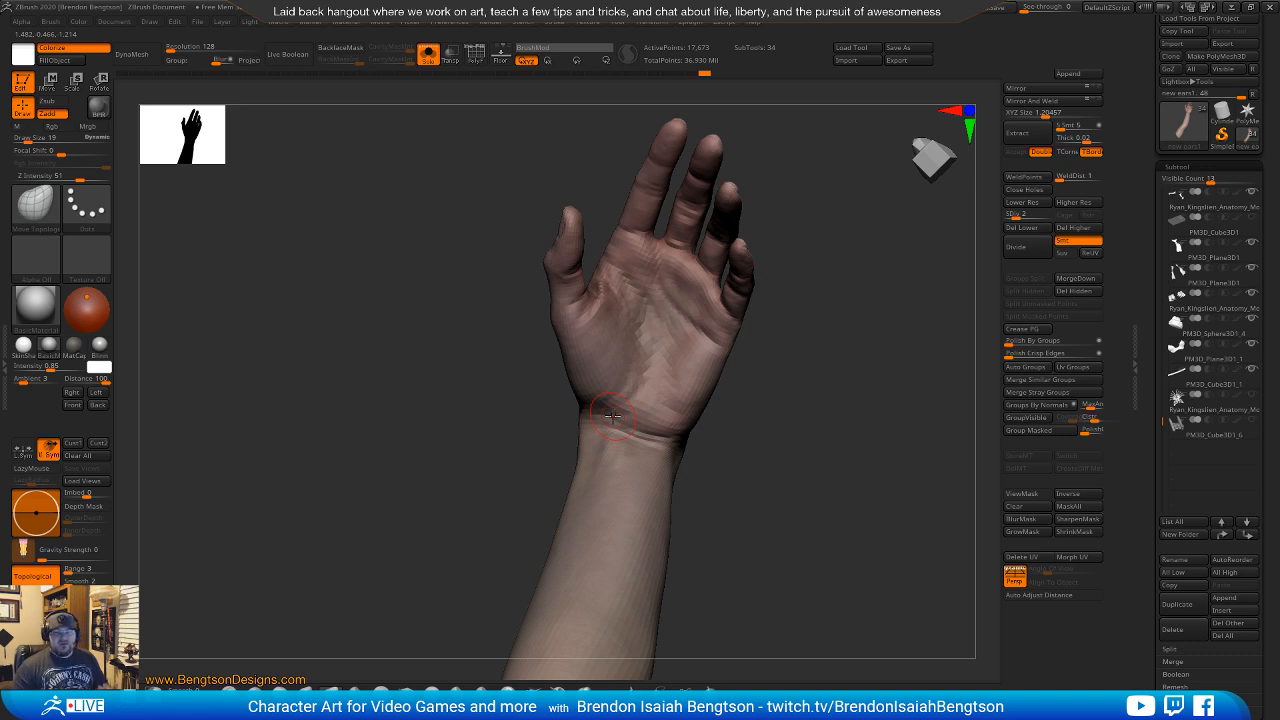
Reshape the inner and outer contours of the left wrist with the Move Topological brush at draw sizes 28 and 21.
drag(803, 418, 768, 538)
key(space)
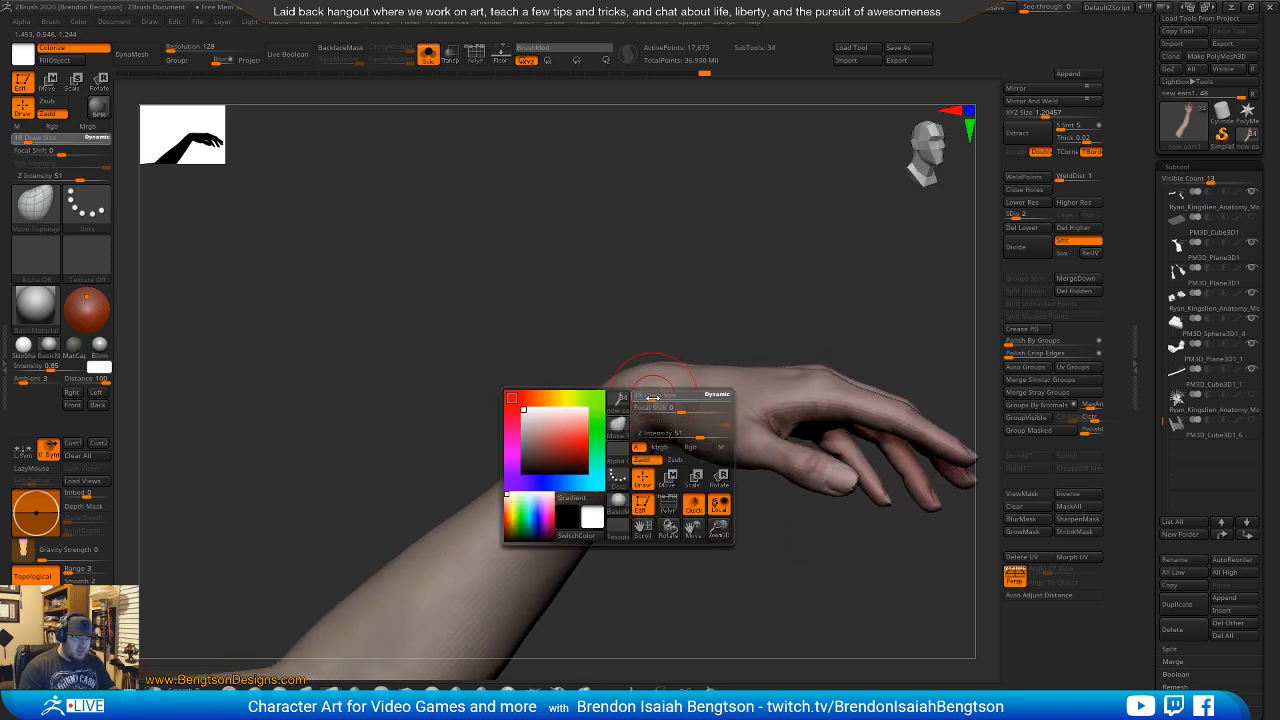
drag(652, 400, 657, 400)
drag(672, 508, 656, 478)
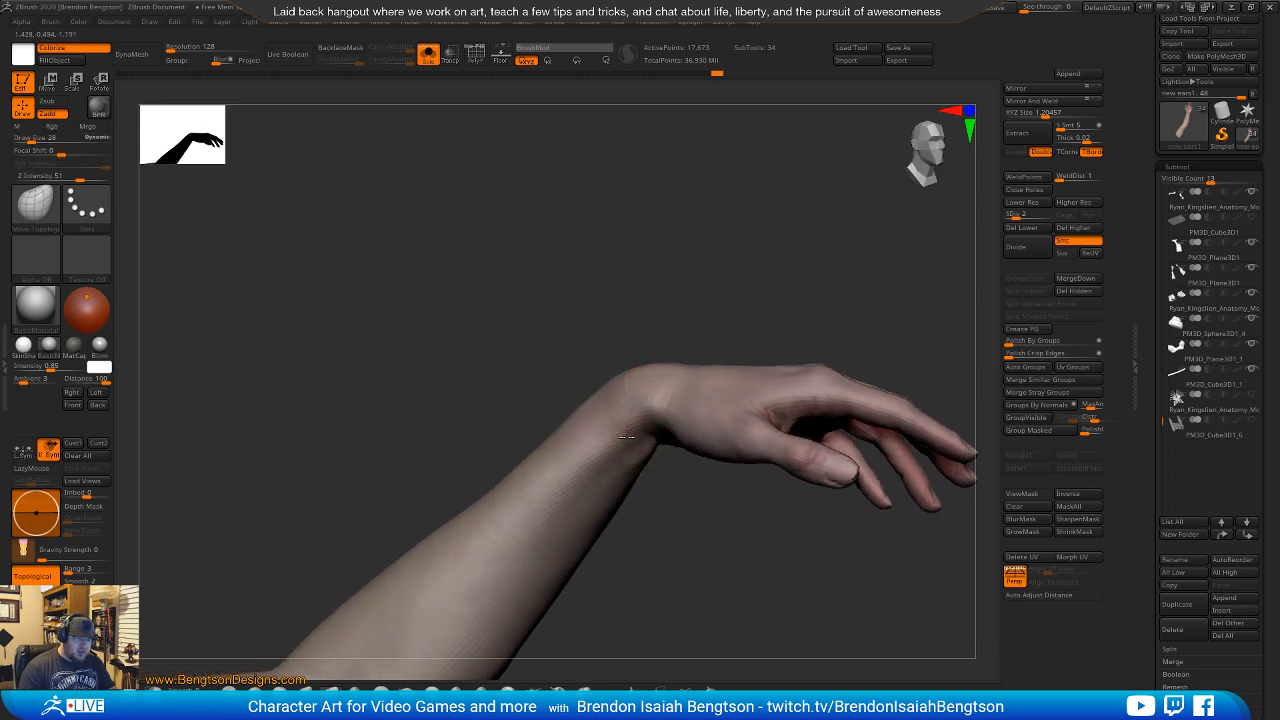
drag(641, 413, 598, 385)
mouse_move(612, 352)
mouse_down()
mouse_move(526, 351)
mouse_move(645, 380)
mouse_up()
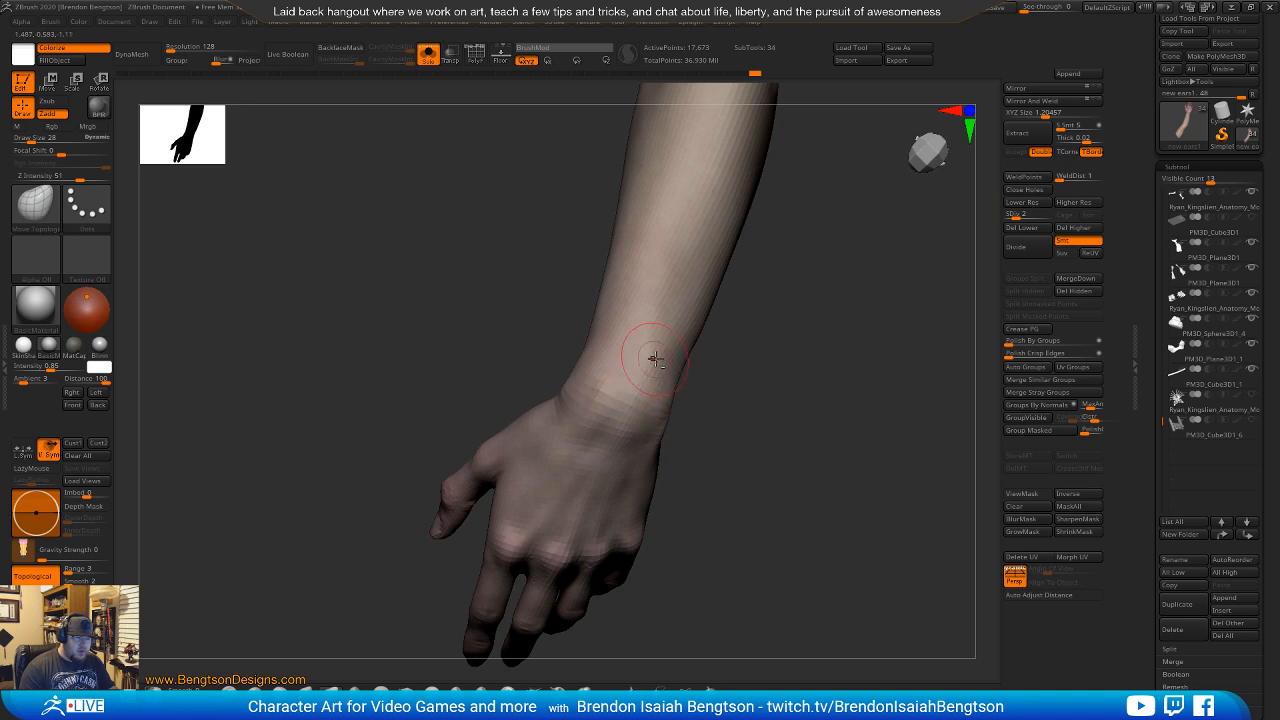
mouse_move(731, 434)
mouse_down()
mouse_move(803, 431)
mouse_move(771, 480)
mouse_move(706, 383)
mouse_up()
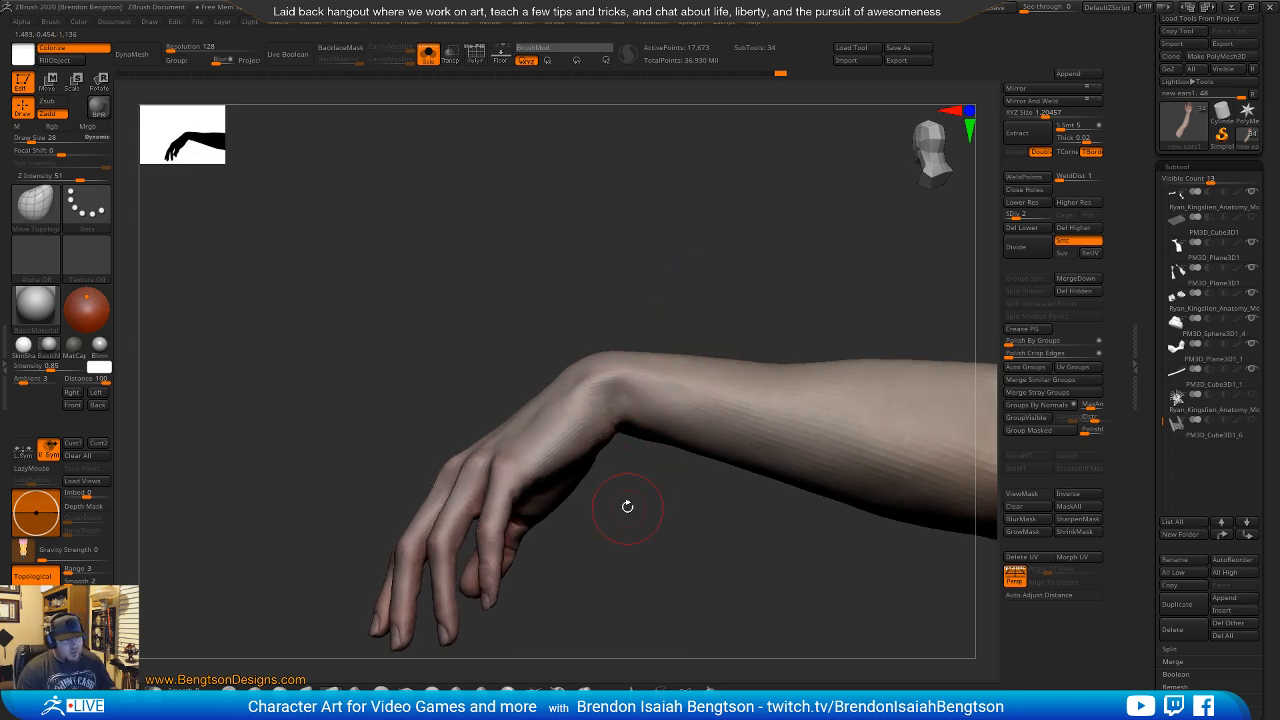
mouse_move(626, 509)
mouse_down()
mouse_move(731, 430)
mouse_move(760, 457)
mouse_move(760, 501)
mouse_move(709, 422)
mouse_up()
key(space)
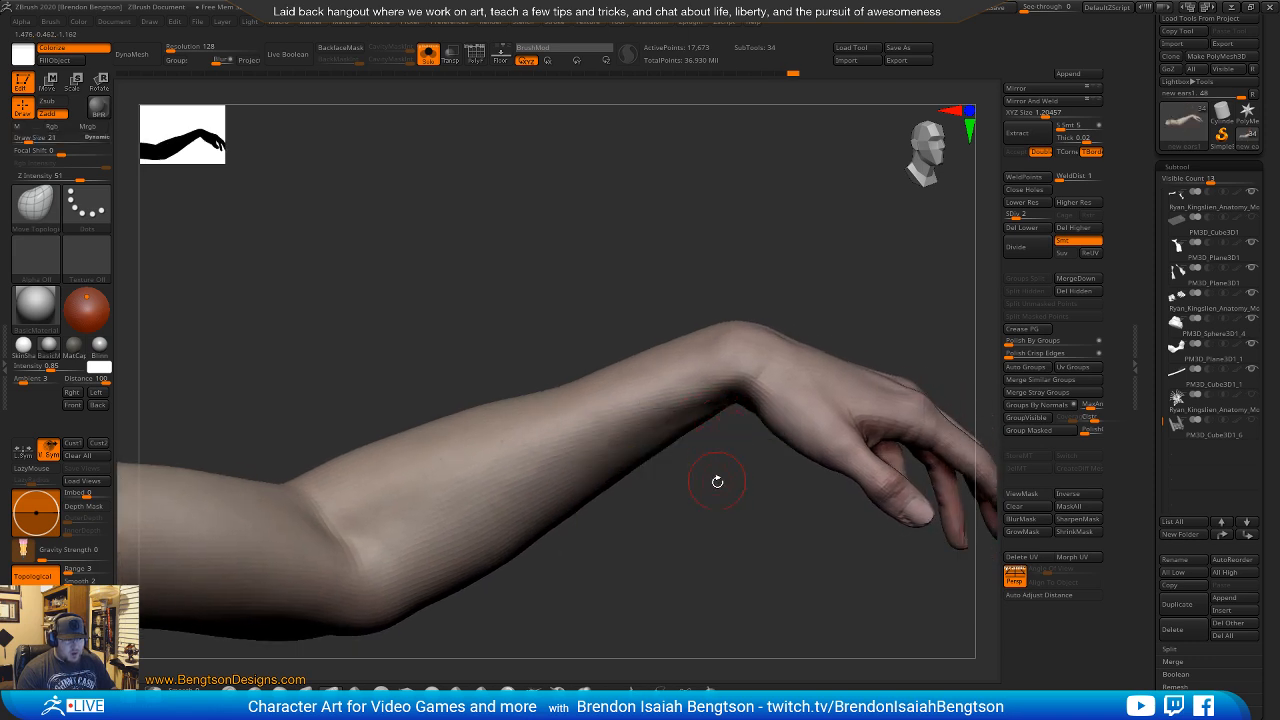
Set the draw size to 45 and smooth the surface on the underside of the left arm near the elbow.
drag(717, 481, 534, 383)
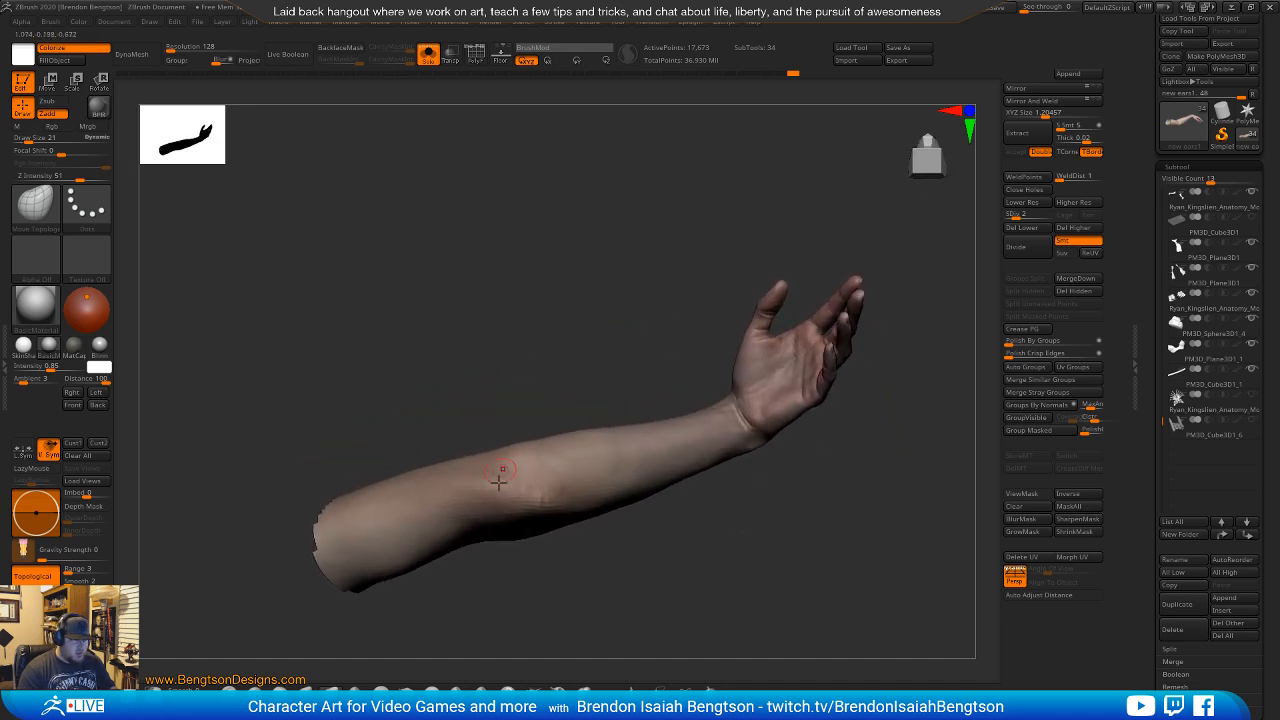
key(space)
drag(482, 490, 491, 497)
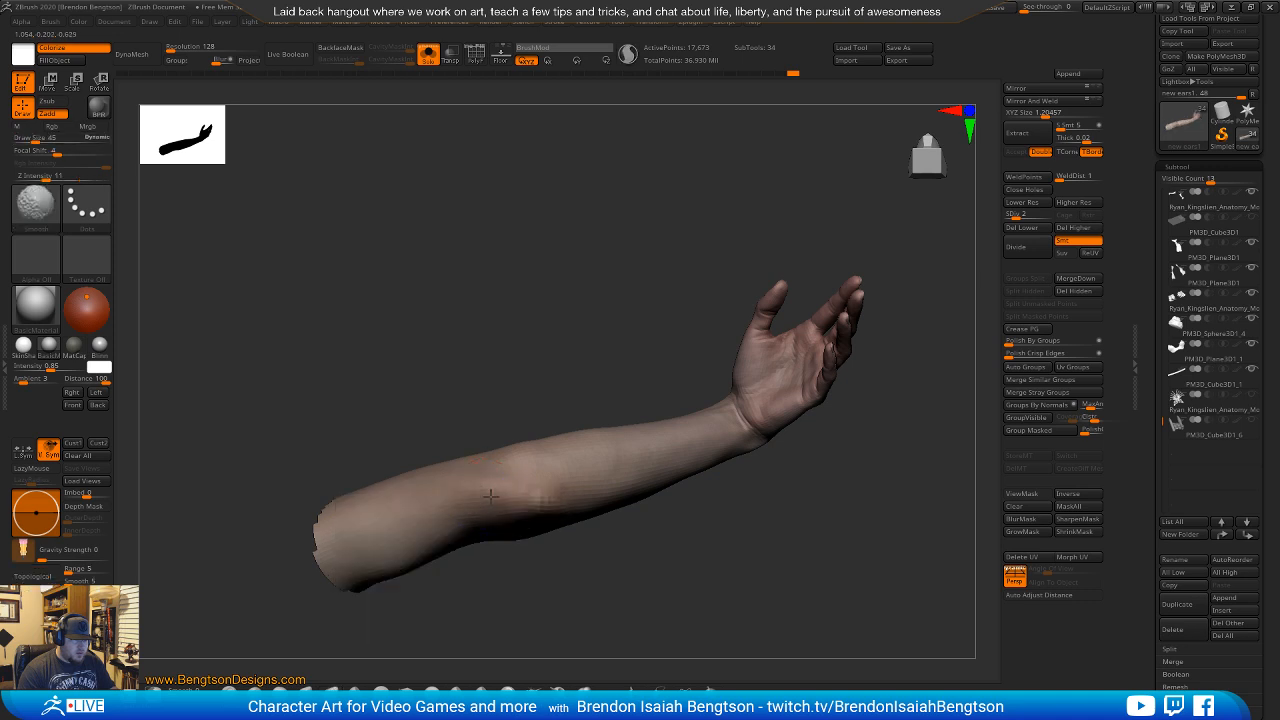
Refine the tip and fold of the left elbow from several angles with the Move Topological brush at draw size 45.
mouse_move(531, 337)
mouse_down()
mouse_move(517, 554)
mouse_move(538, 554)
mouse_up()
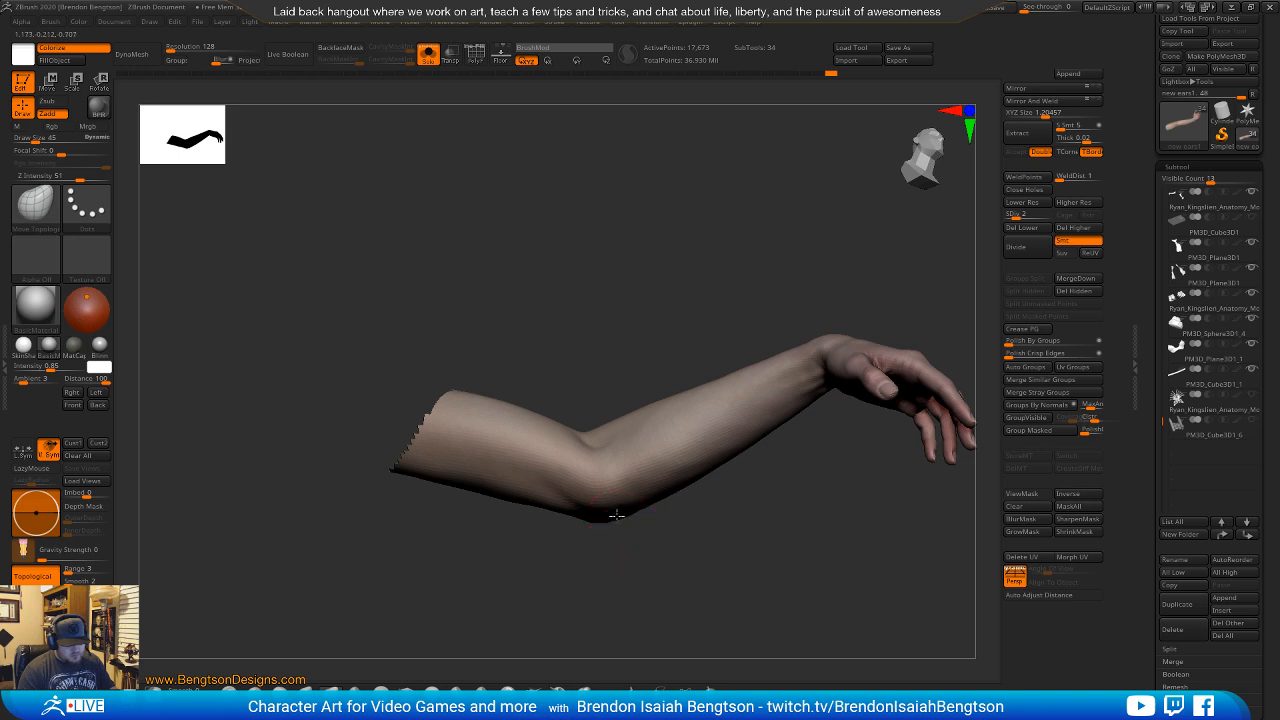
drag(624, 516, 603, 427)
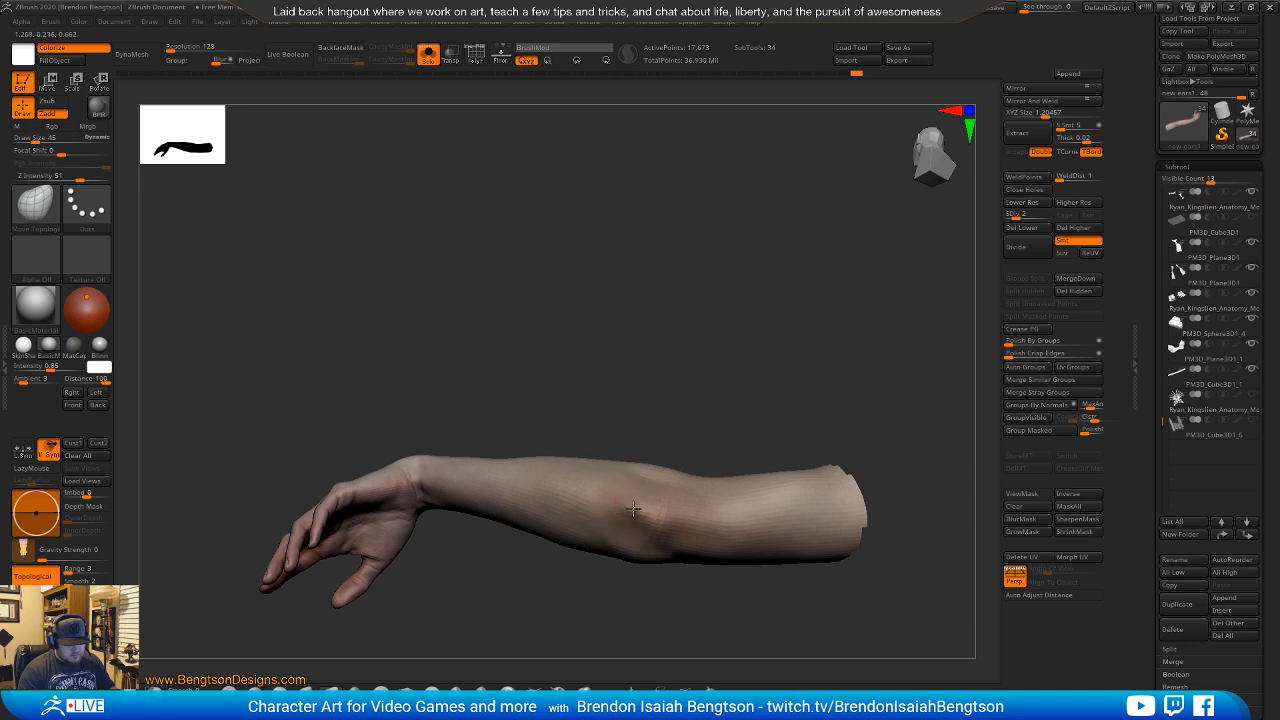
drag(657, 537, 654, 522)
mouse_move(654, 521)
right_down()
mouse_move(689, 531)
mouse_move(628, 507)
right_up()
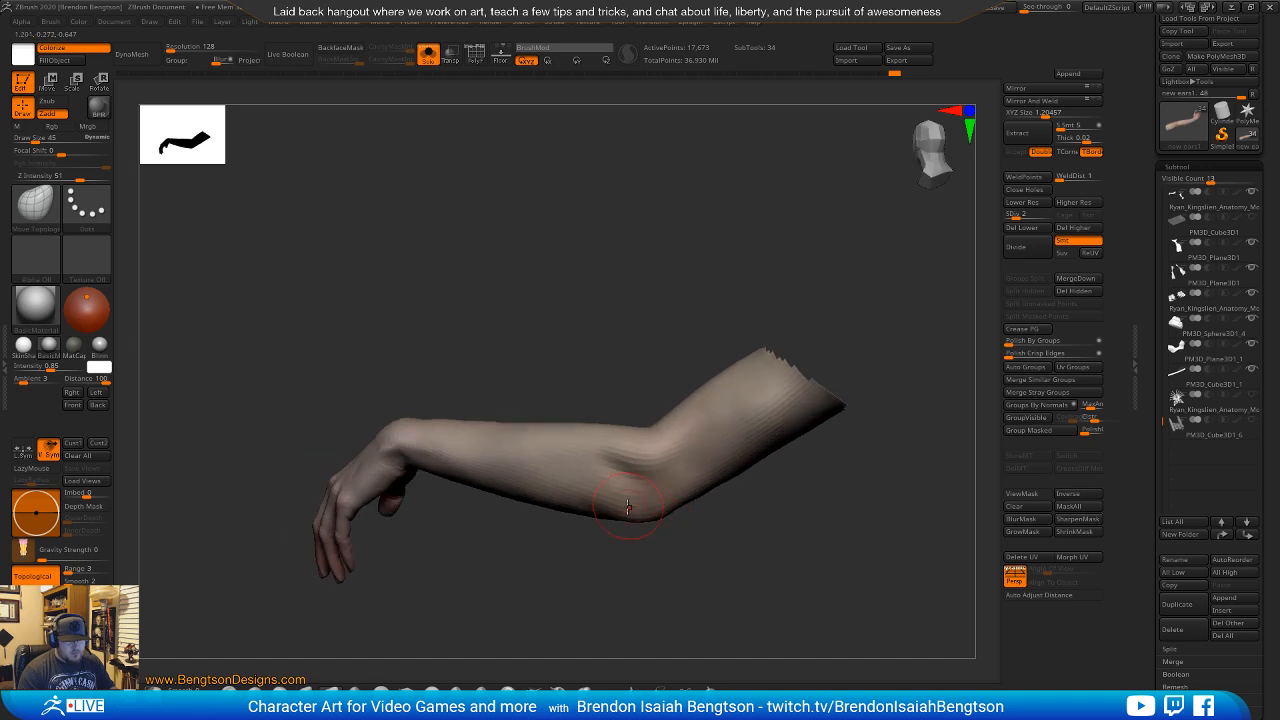
drag(625, 472, 617, 451)
mouse_move(663, 471)
right_down()
mouse_move(731, 517)
mouse_move(686, 546)
mouse_move(582, 561)
mouse_move(554, 540)
mouse_move(546, 552)
mouse_move(680, 560)
mouse_move(497, 531)
mouse_move(576, 554)
mouse_move(560, 583)
mouse_move(557, 560)
mouse_move(554, 603)
mouse_move(538, 540)
mouse_move(557, 451)
right_up()
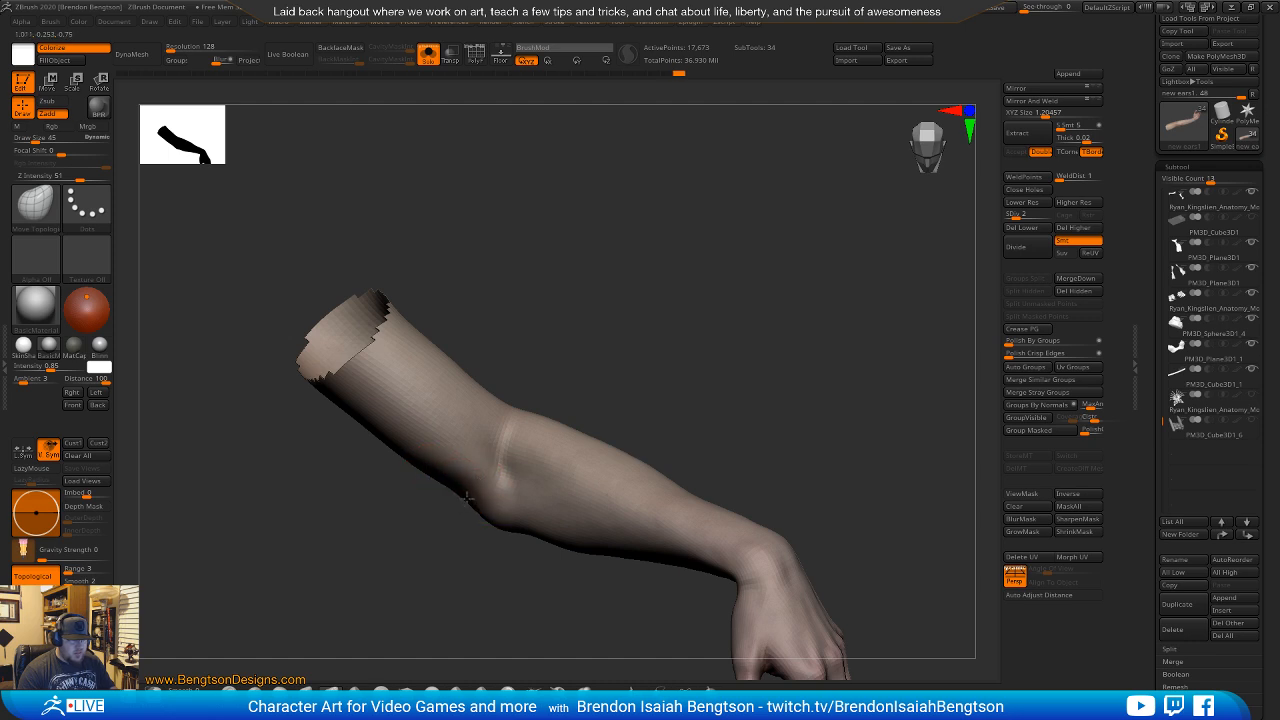
mouse_move(504, 432)
right_down()
mouse_move(603, 229)
mouse_move(483, 496)
right_up()
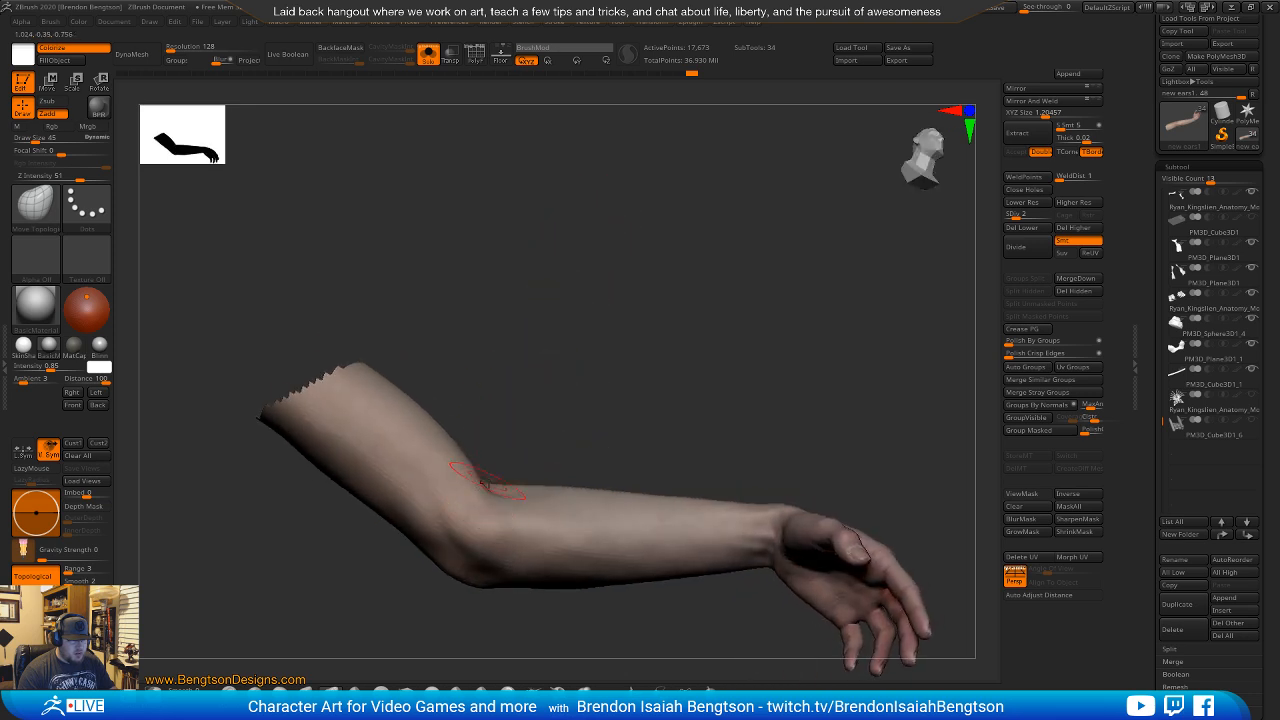
Smooth the lower side of the isolated left forearm near the elbow and unhide the rest of the figure.
shift+drag(578, 557, 634, 559)
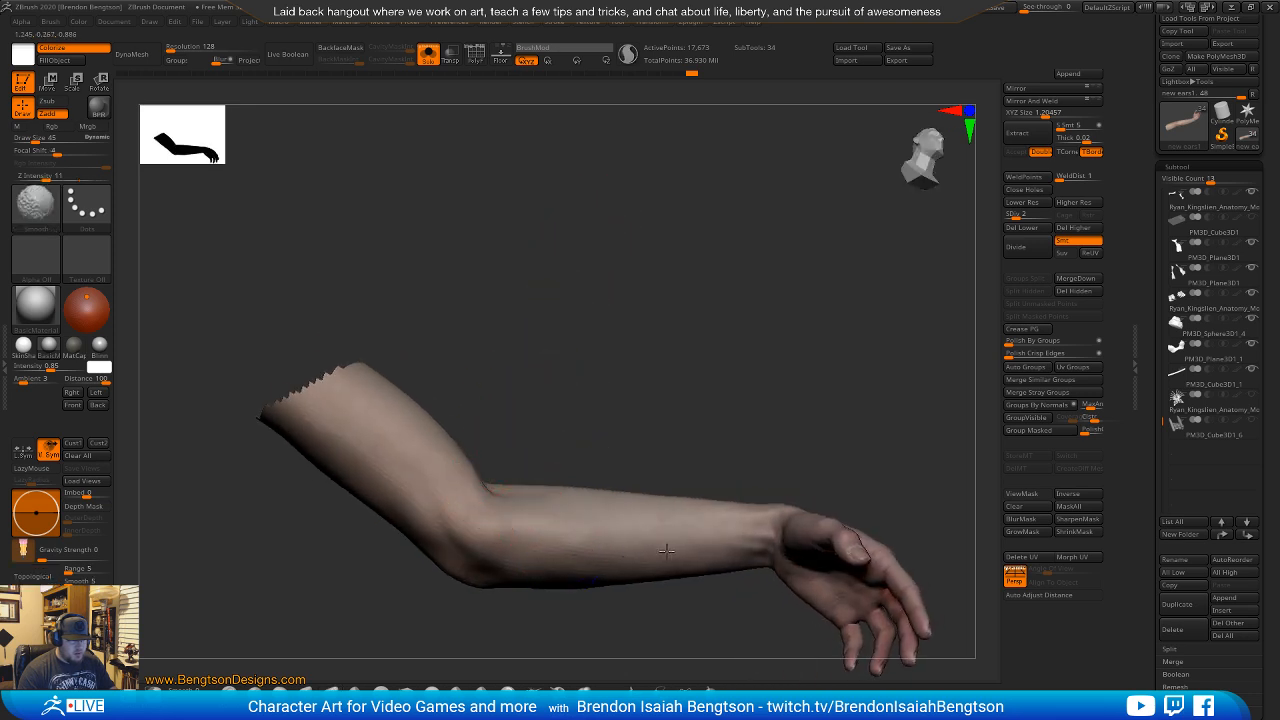
drag(765, 325, 671, 526)
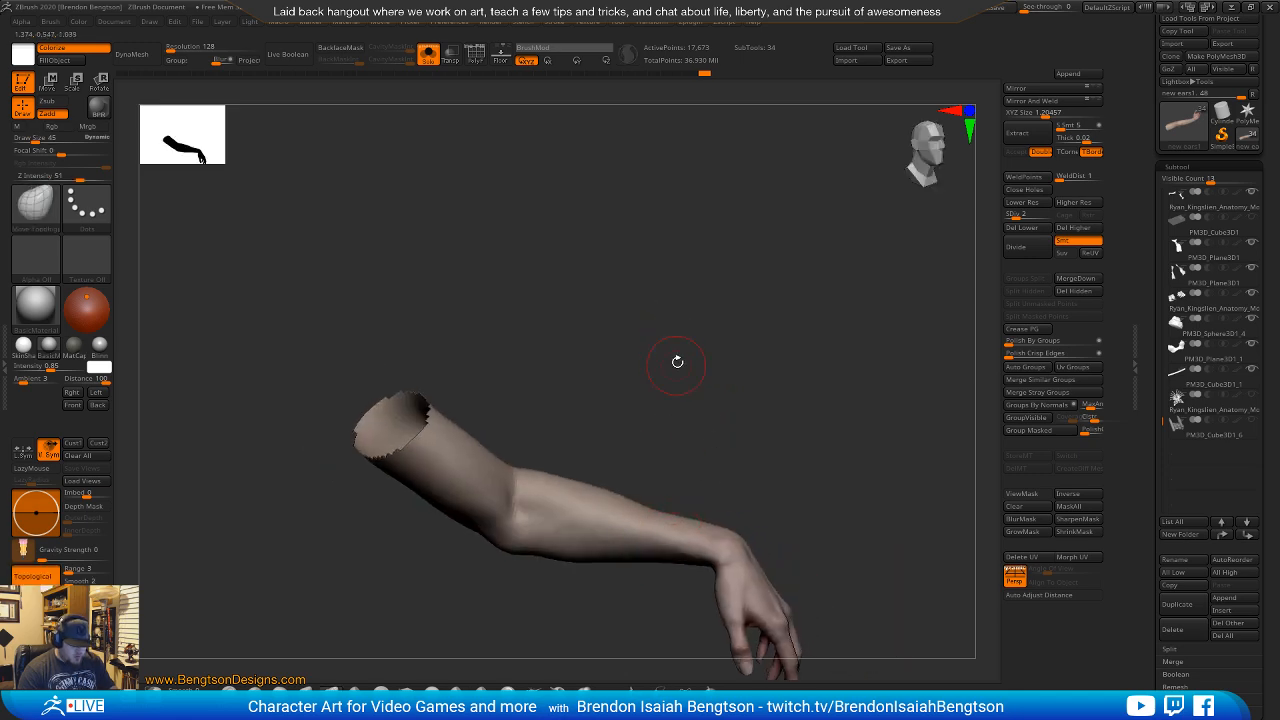
key(alt+s)
ctrl+shift+click(789, 377)
drag(789, 377, 611, 446)
mouse_move(603, 340)
mouse_down()
mouse_move(580, 327)
mouse_move(645, 426)
mouse_move(623, 437)
mouse_up()
Set the draw size to 51 and reshape and smooth the left elbow with the Move Topological brush.
key(space)
drag(570, 475, 580, 473)
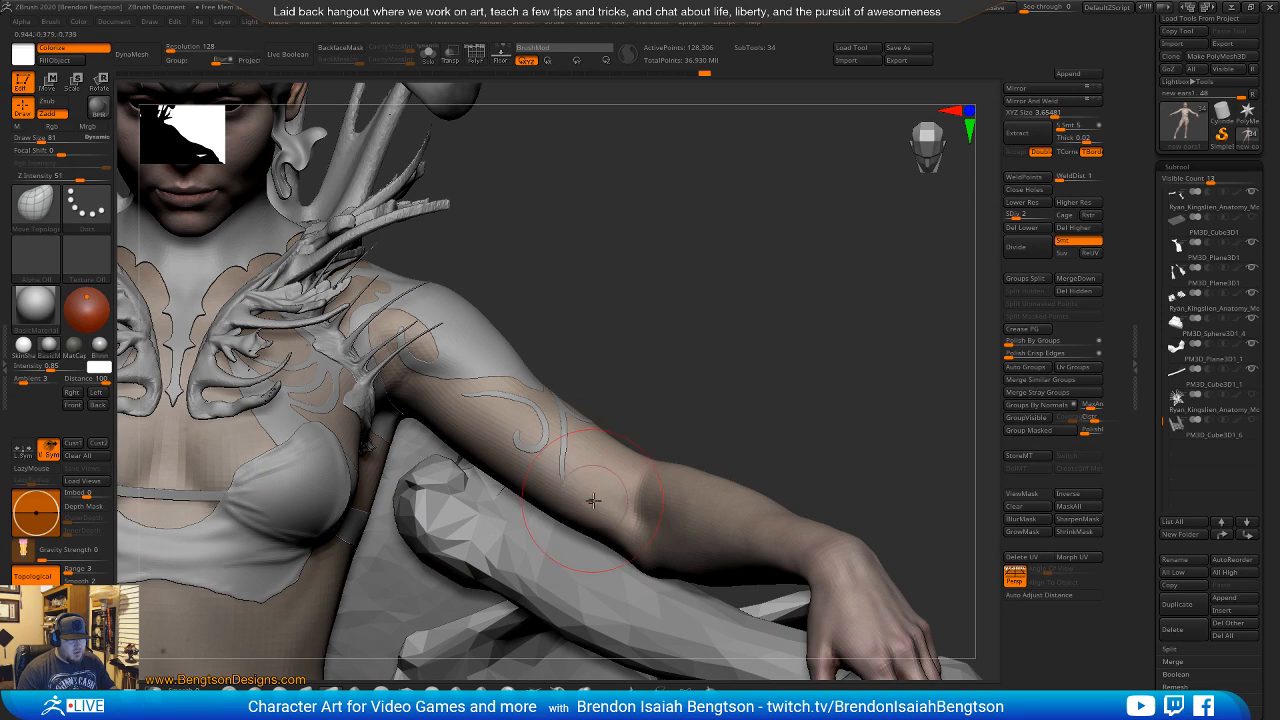
drag(668, 389, 712, 365)
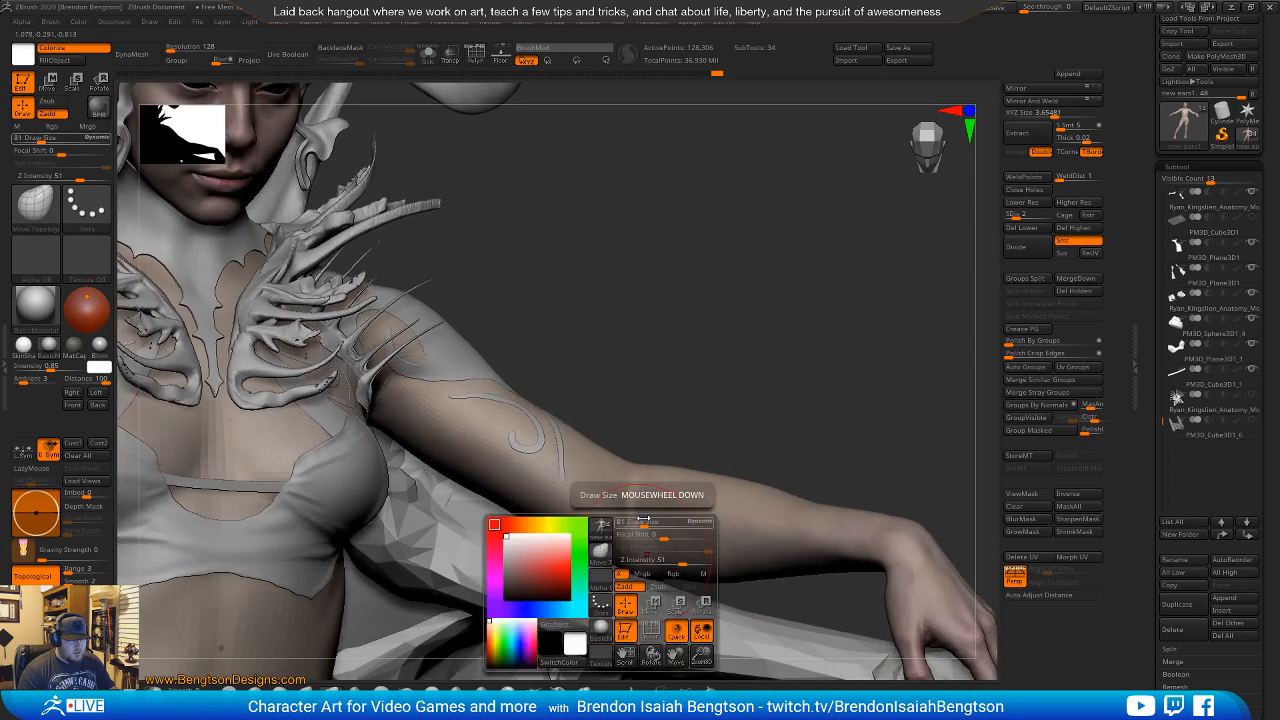
drag(645, 524, 638, 524)
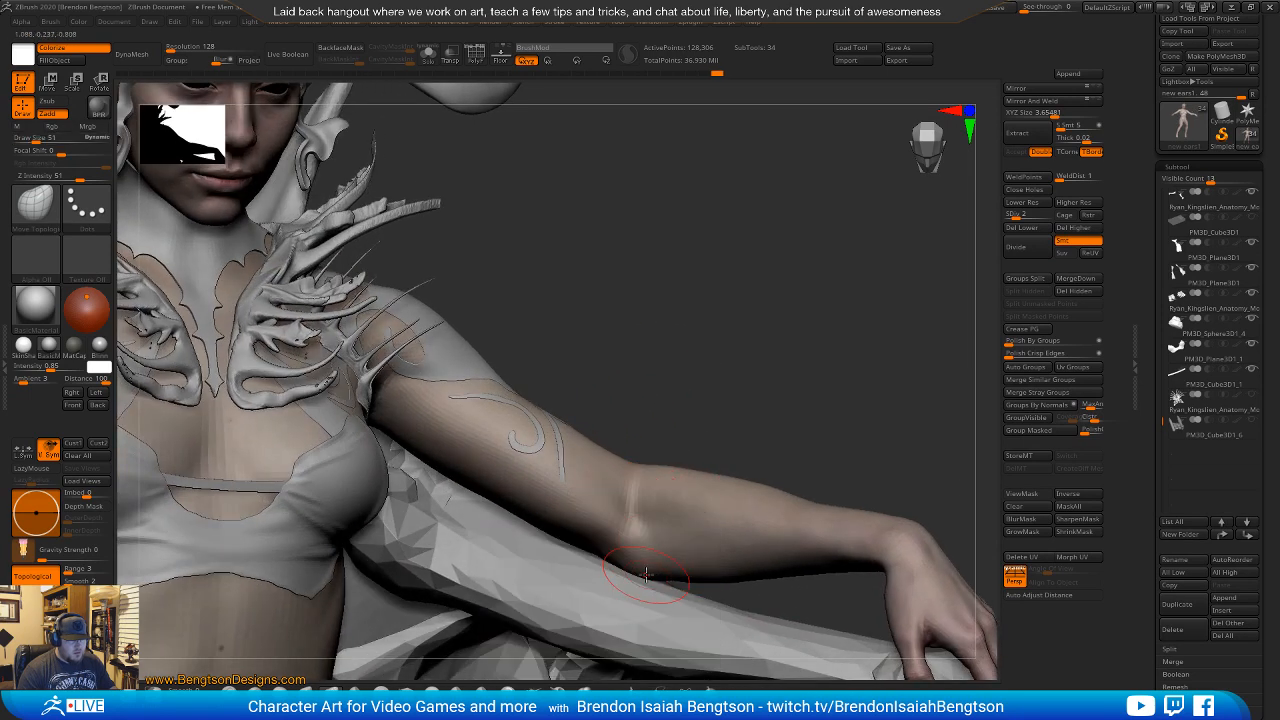
drag(750, 385, 723, 357)
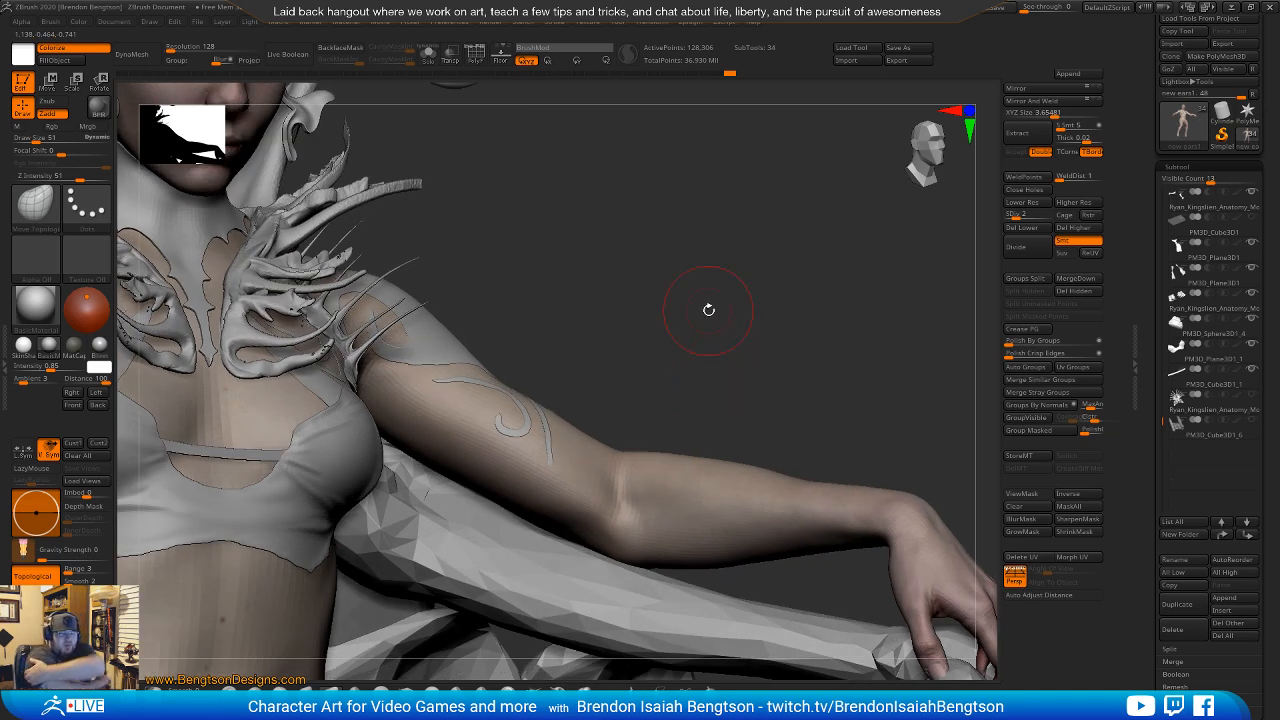
drag(657, 400, 610, 460)
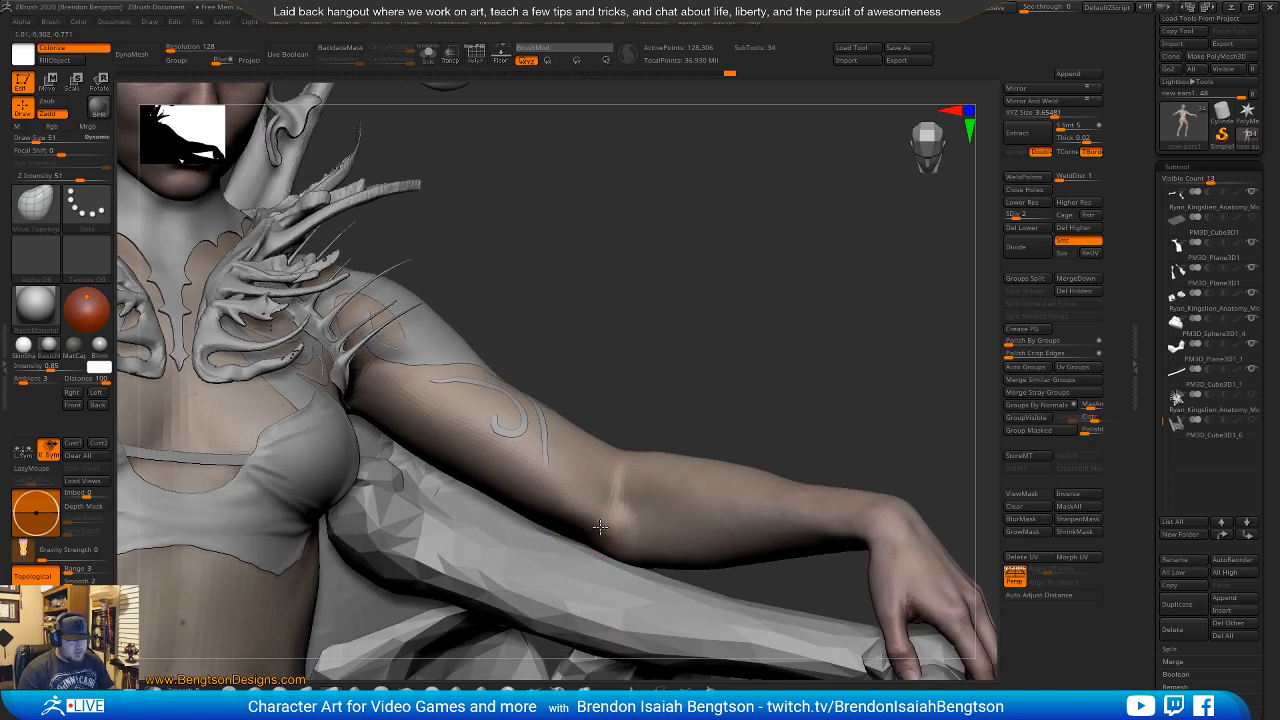
mouse_move(599, 519)
shift+mouse_down()
mouse_move(562, 518)
mouse_move(568, 480)
mouse_move(624, 399)
shift+mouse_up()
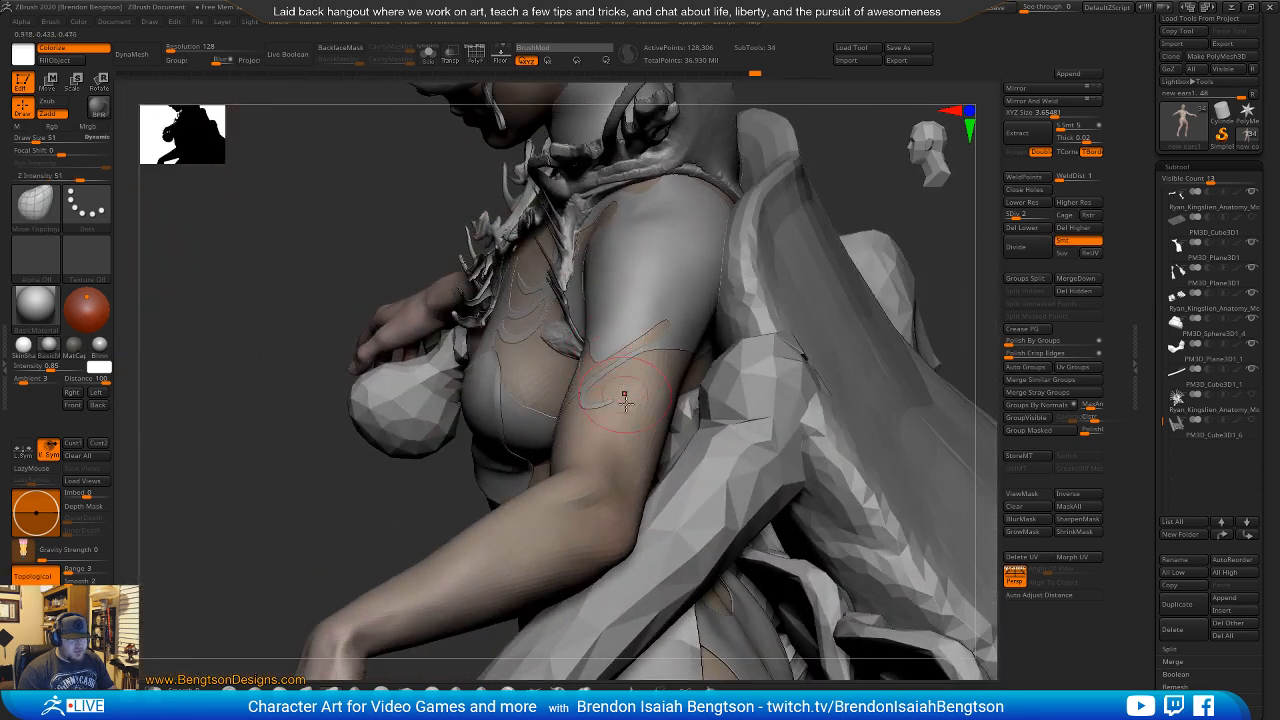
drag(622, 496, 628, 556)
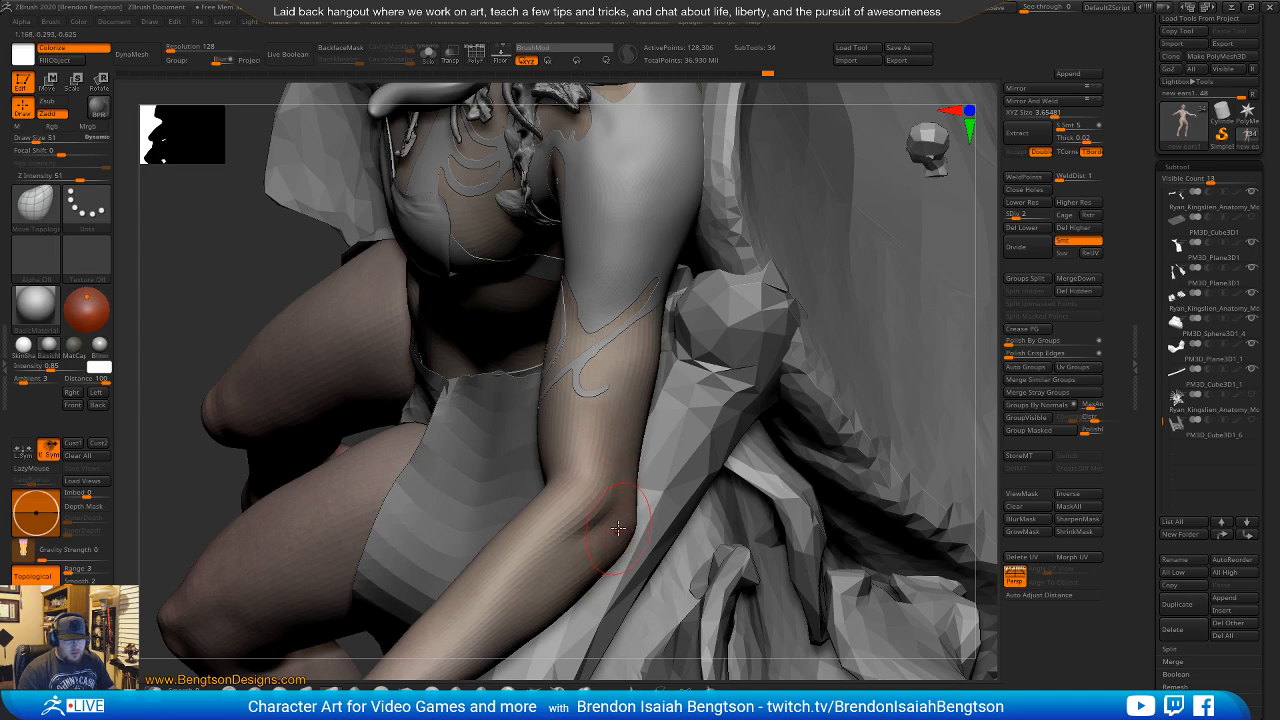
Build up and smooth the left elbow with the ClayBuildup brush at draw size 51 and Z intensity 20.
mouse_move(618, 527)
right_down()
mouse_move(590, 475)
mouse_move(610, 445)
mouse_move(630, 442)
mouse_move(560, 470)
mouse_move(640, 440)
mouse_move(693, 378)
mouse_move(606, 423)
mouse_move(646, 456)
mouse_move(653, 498)
right_up()
mouse_move(703, 383)
right_down()
mouse_move(737, 300)
mouse_move(585, 481)
right_up()
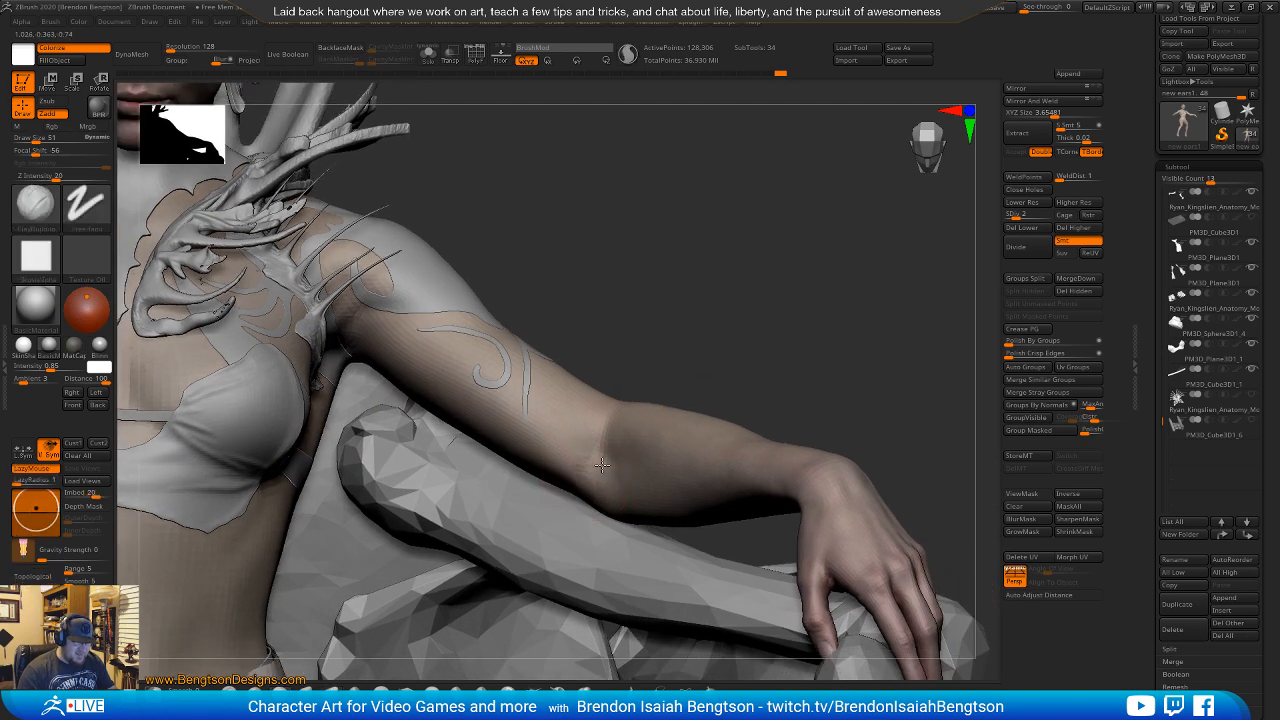
right_drag(737, 309, 556, 477)
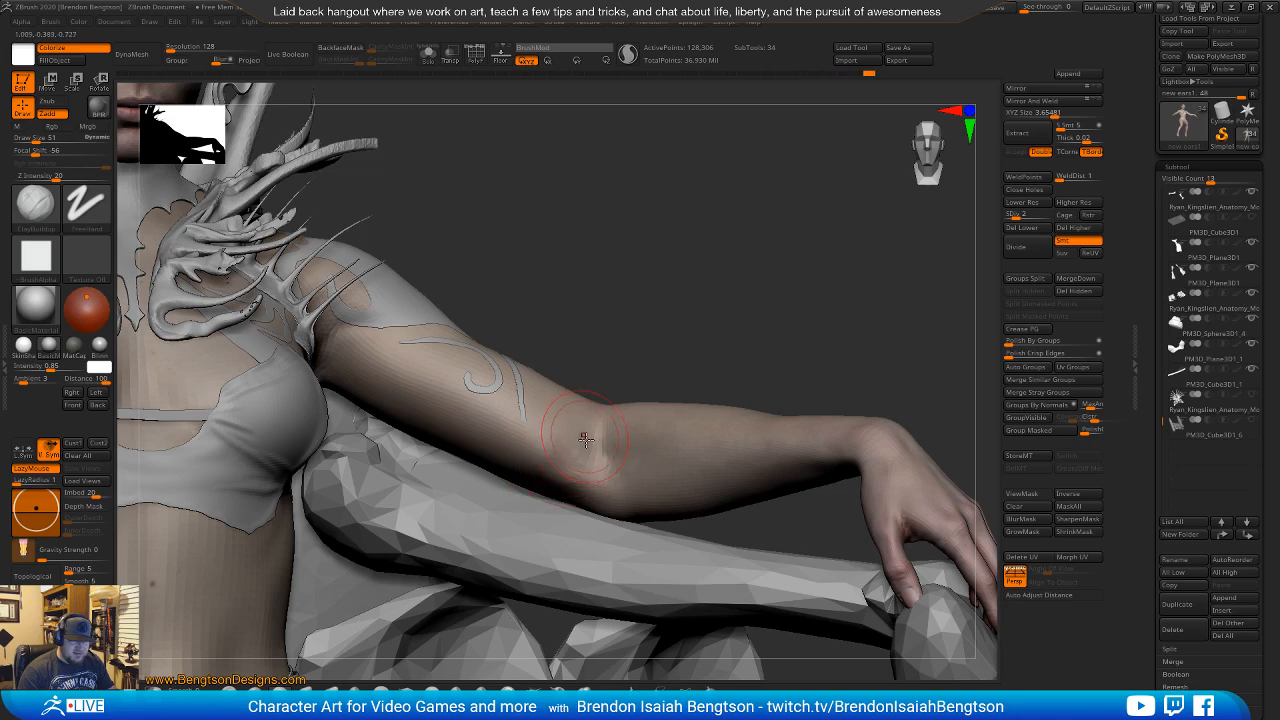
mouse_move(718, 310)
right_down()
mouse_move(726, 296)
mouse_move(657, 323)
mouse_move(616, 374)
right_up()
key(shift)
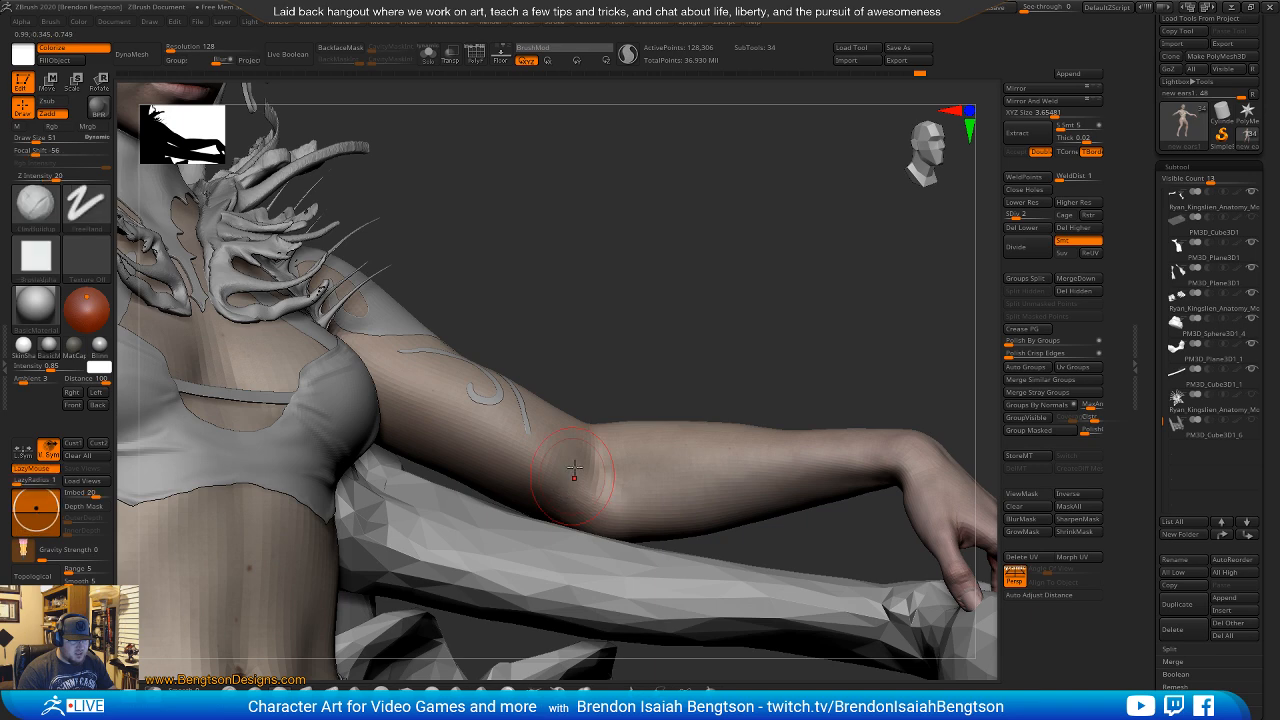
right_drag(718, 326, 760, 328)
right_drag(745, 375, 702, 280)
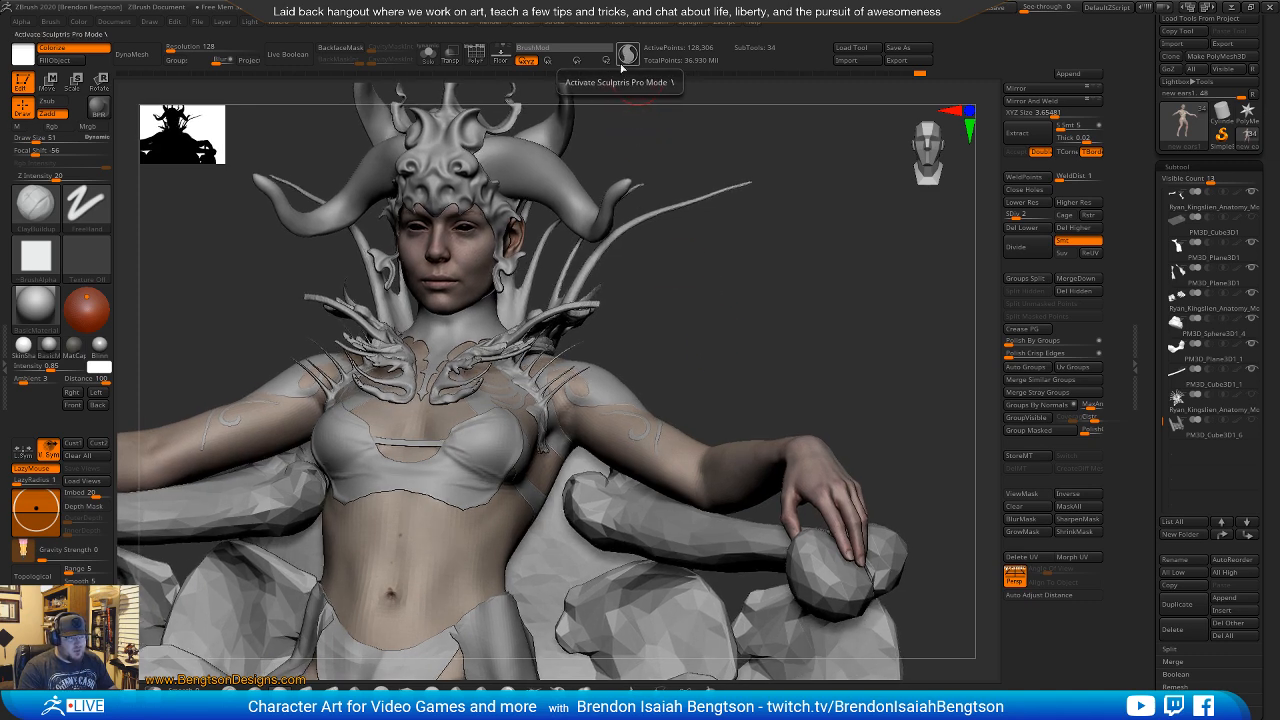
Adjust the inner bend of the left elbow with the Move Topological brush at draw size 65.
mouse_move(737, 363)
right_down()
mouse_move(692, 420)
mouse_move(700, 460)
right_up()
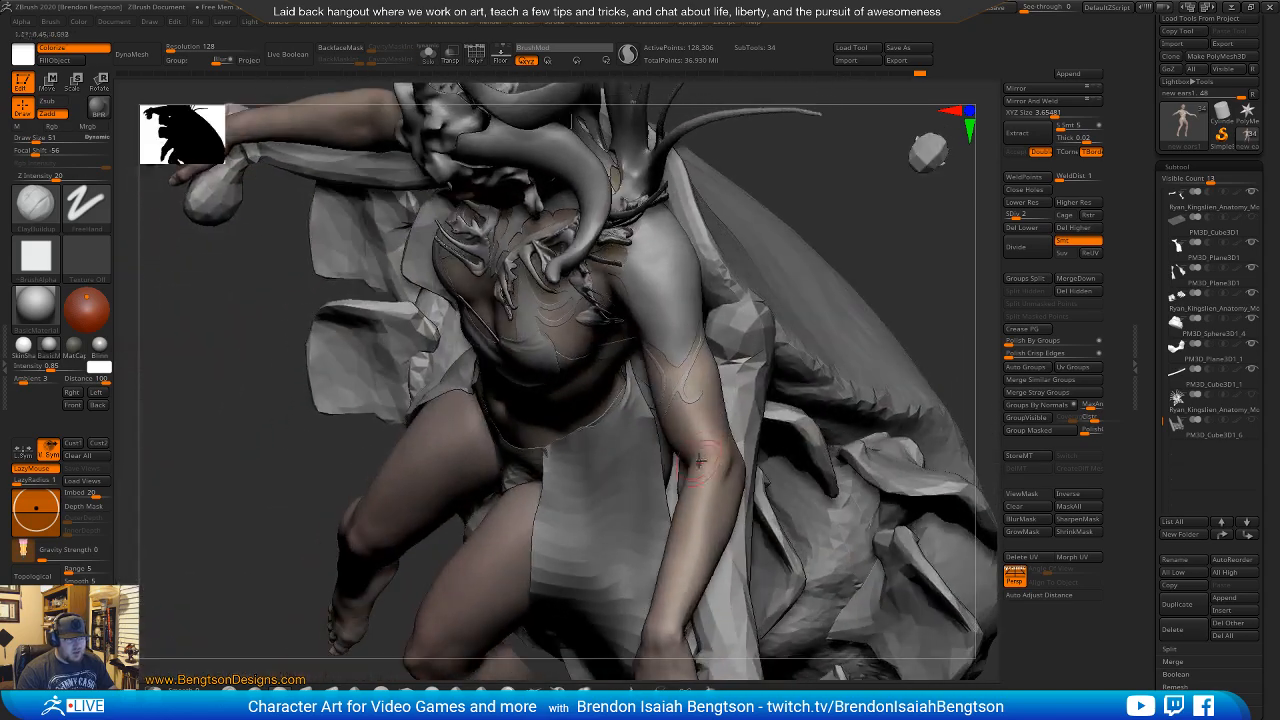
key(b)
key(m)
key(t)
key(ctrl)
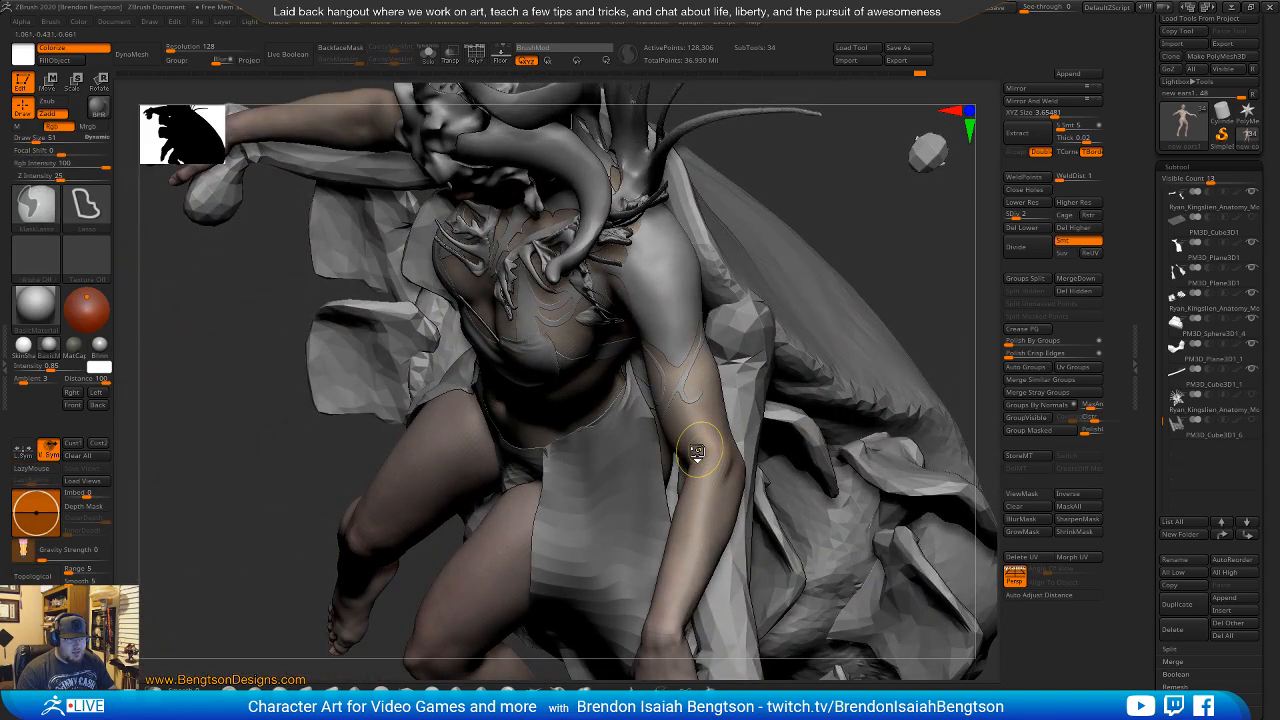
key(space)
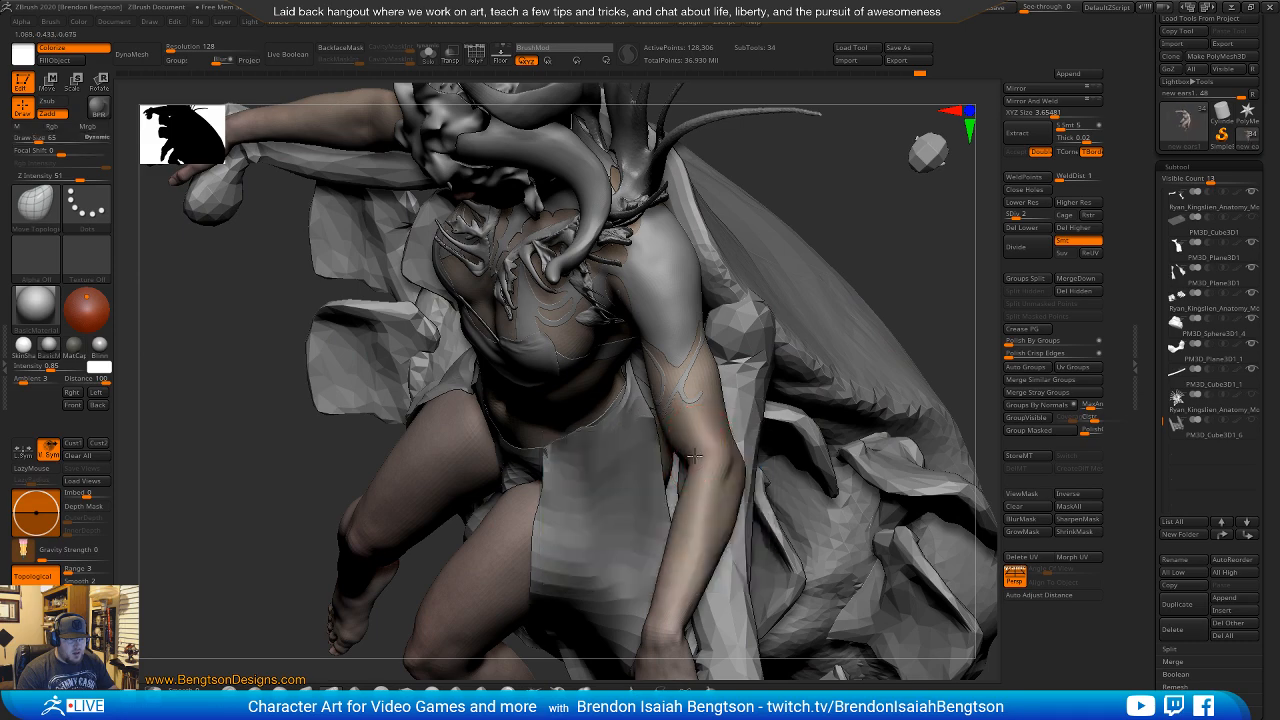
right_drag(695, 497, 796, 331)
right_drag(886, 375, 718, 490)
Lasso-mask around the character's right forearm and hand so everything except them is masked.
right_drag(766, 397, 410, 432)
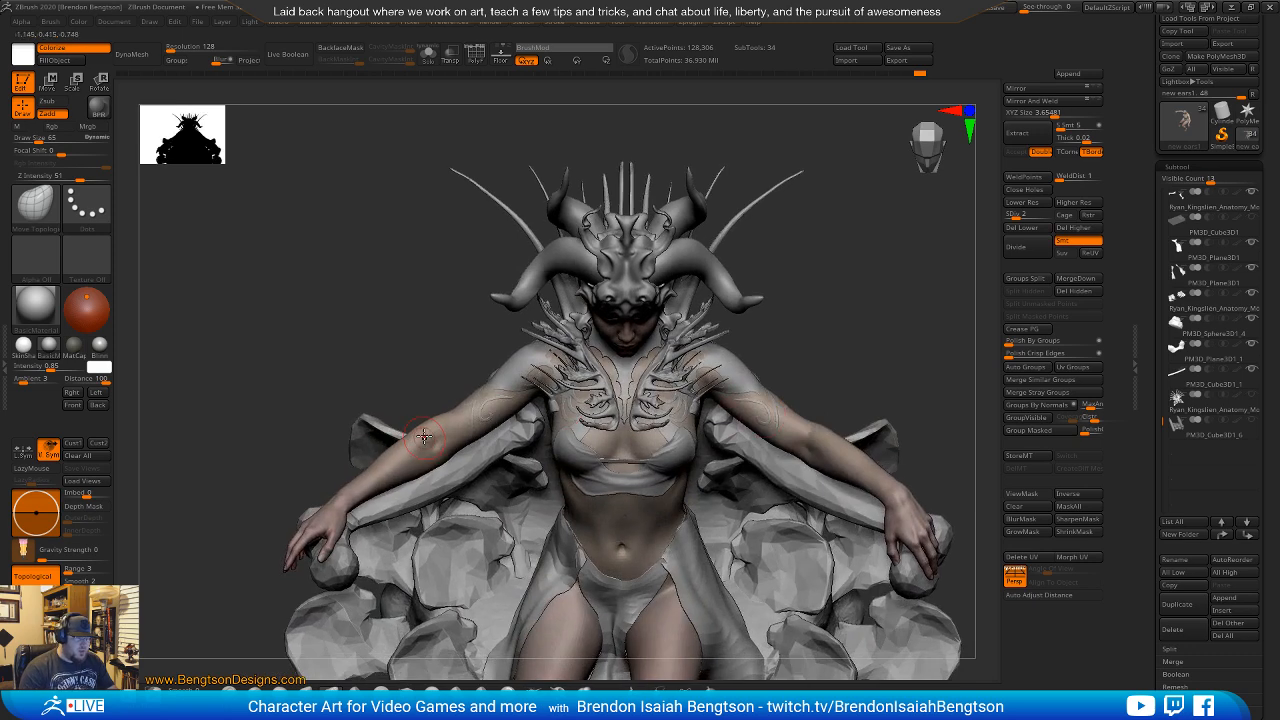
key(ctrl)
mouse_move(440, 447)
ctrl+mouse_down()
mouse_move(440, 515)
mouse_move(260, 390)
mouse_move(280, 370)
ctrl+mouse_up()
ctrl+click(383, 370)
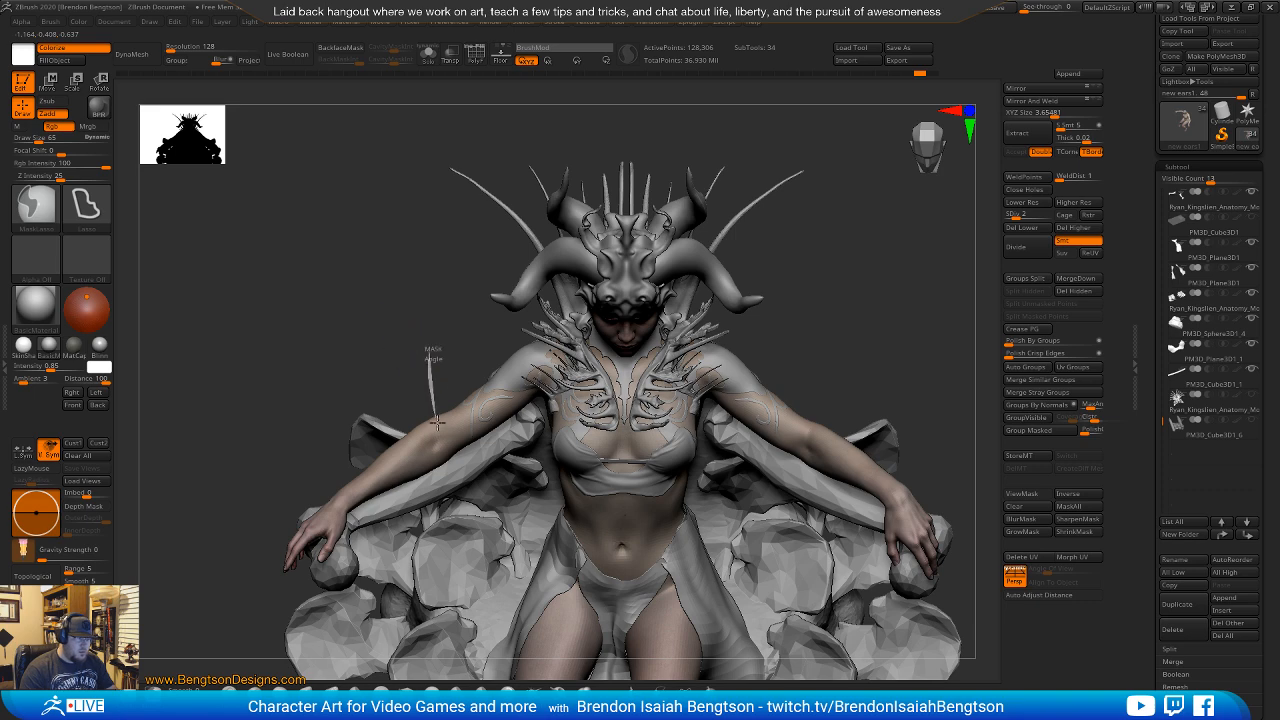
mouse_move(443, 459)
ctrl+mouse_down()
mouse_move(320, 620)
mouse_move(200, 355)
ctrl+mouse_up()
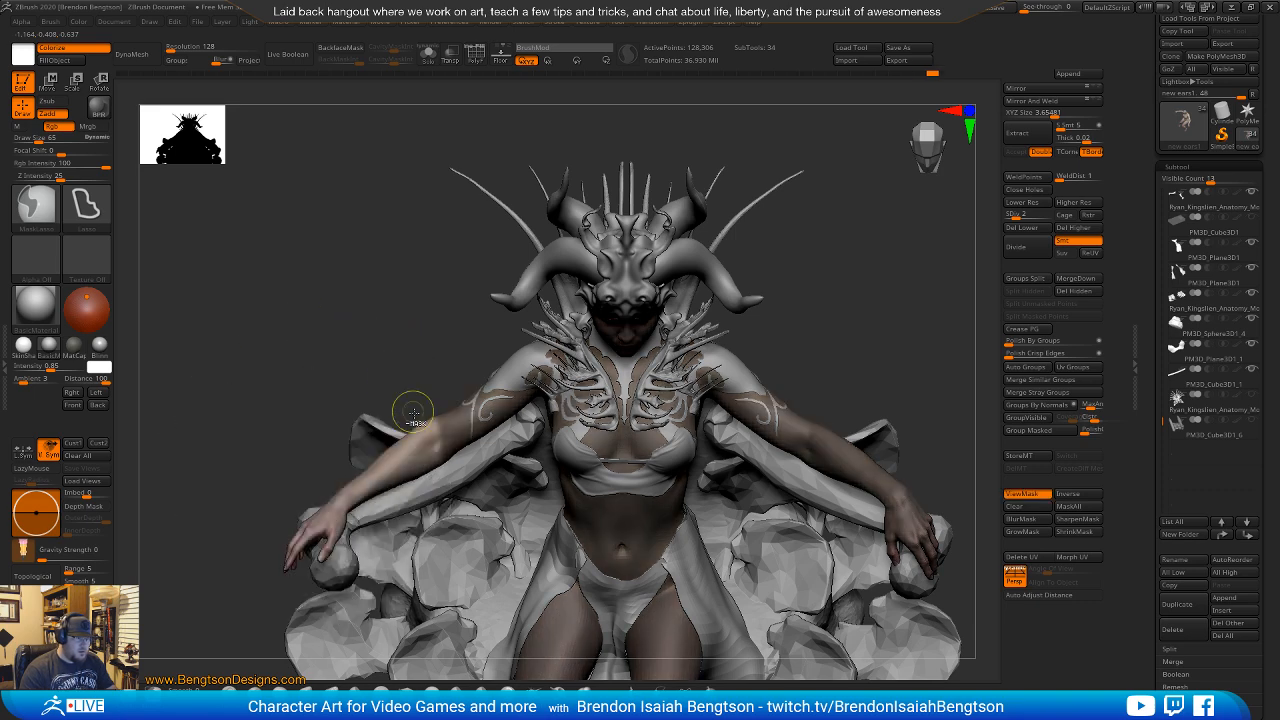
ctrl+click(433, 387)
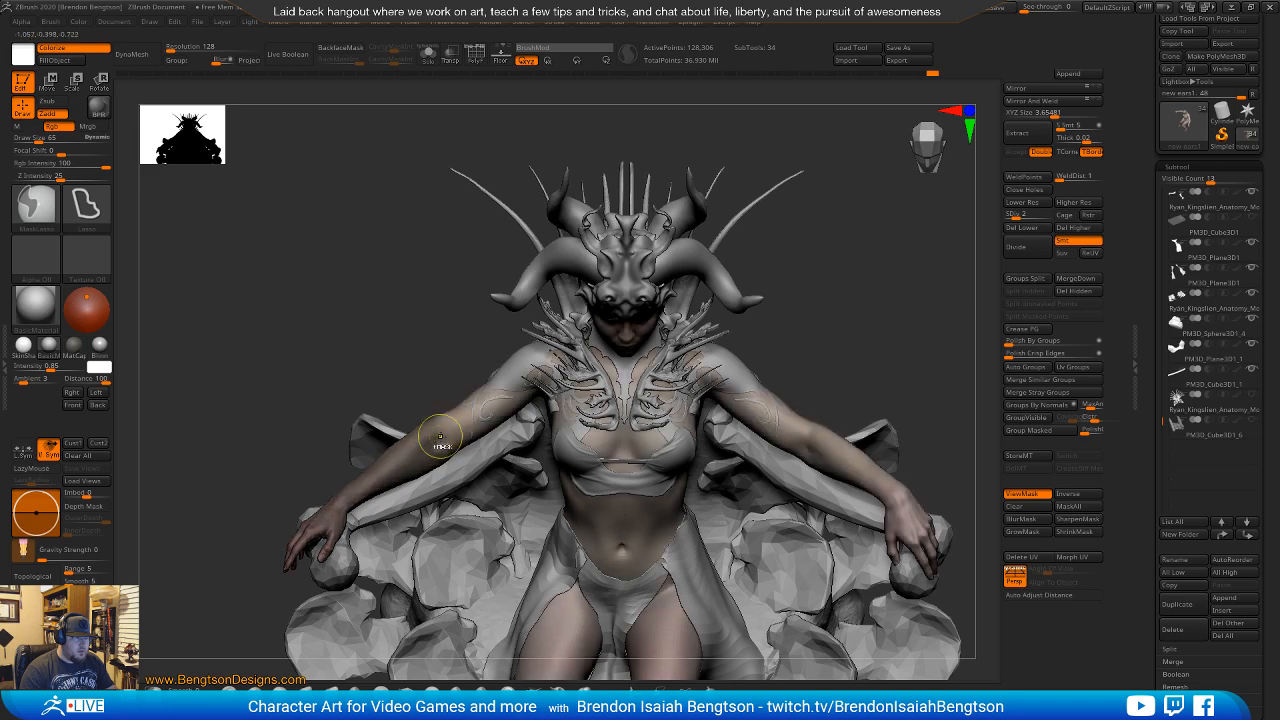
key(shift)
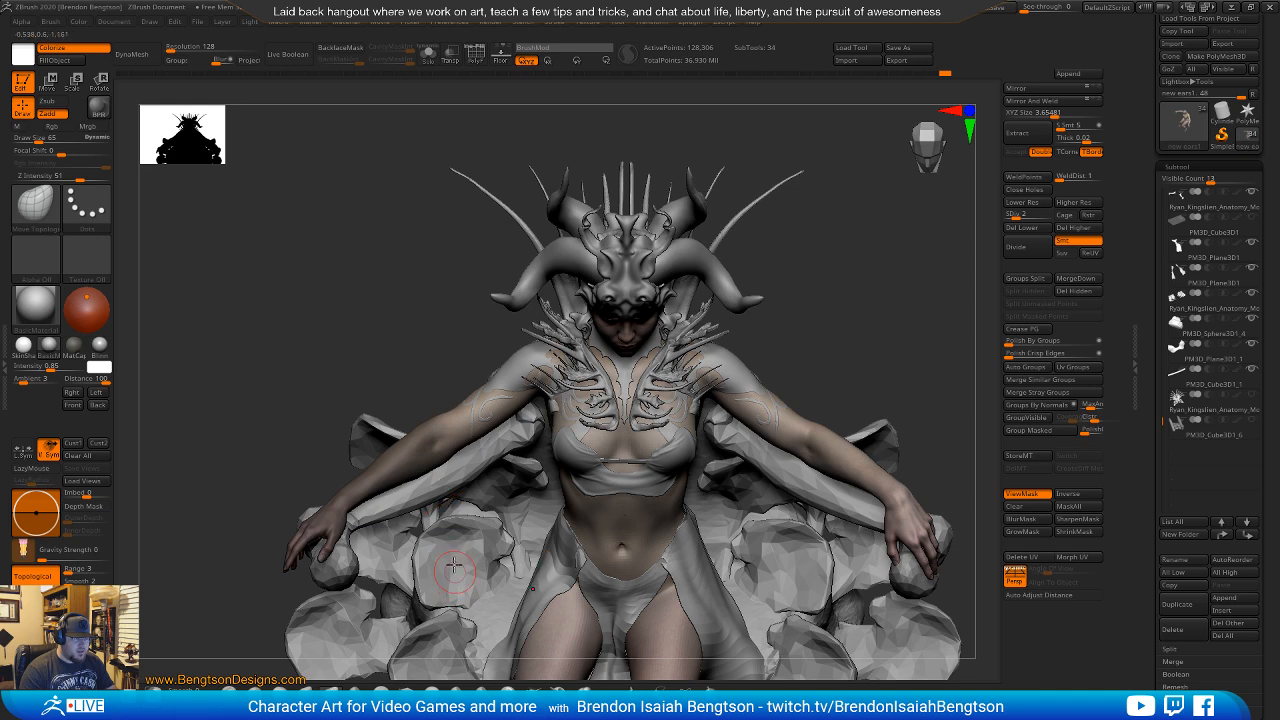
mouse_move(430, 330)
mouse_down()
mouse_move(432, 376)
mouse_move(390, 330)
mouse_up()
Activate the move gizmo and place it at the elbow of the character's right arm.
key(w)
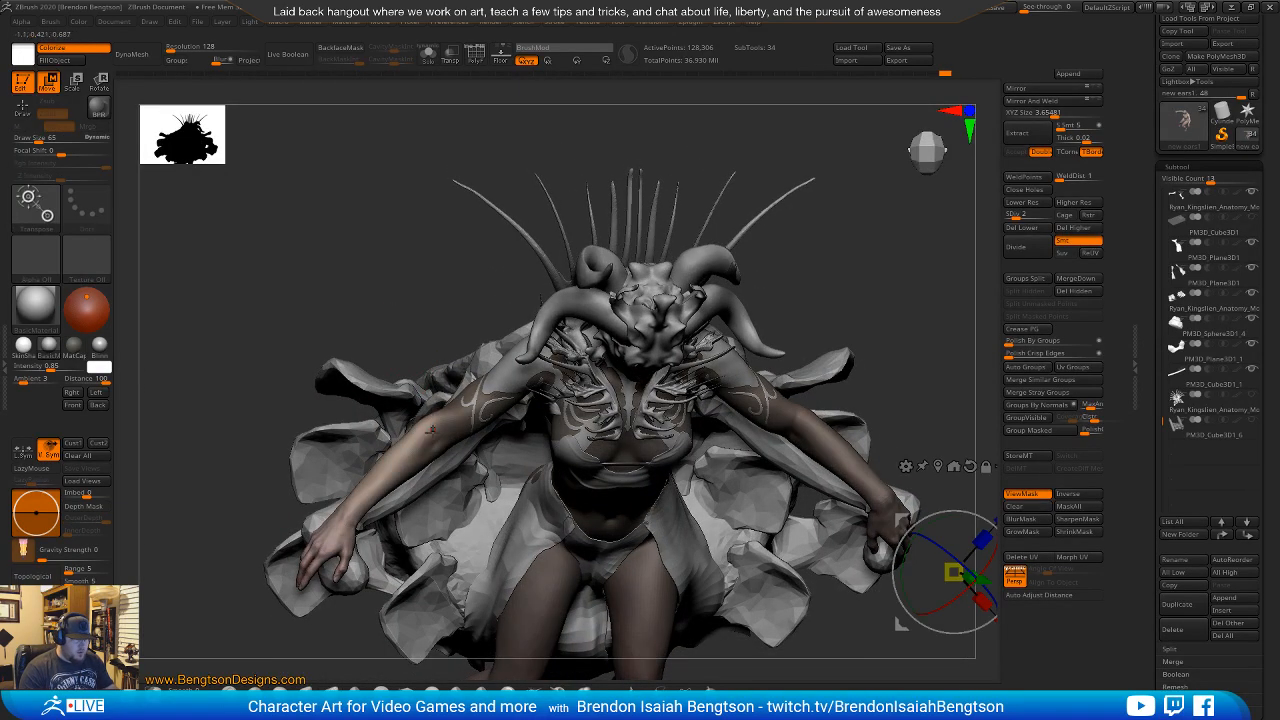
click(430, 432)
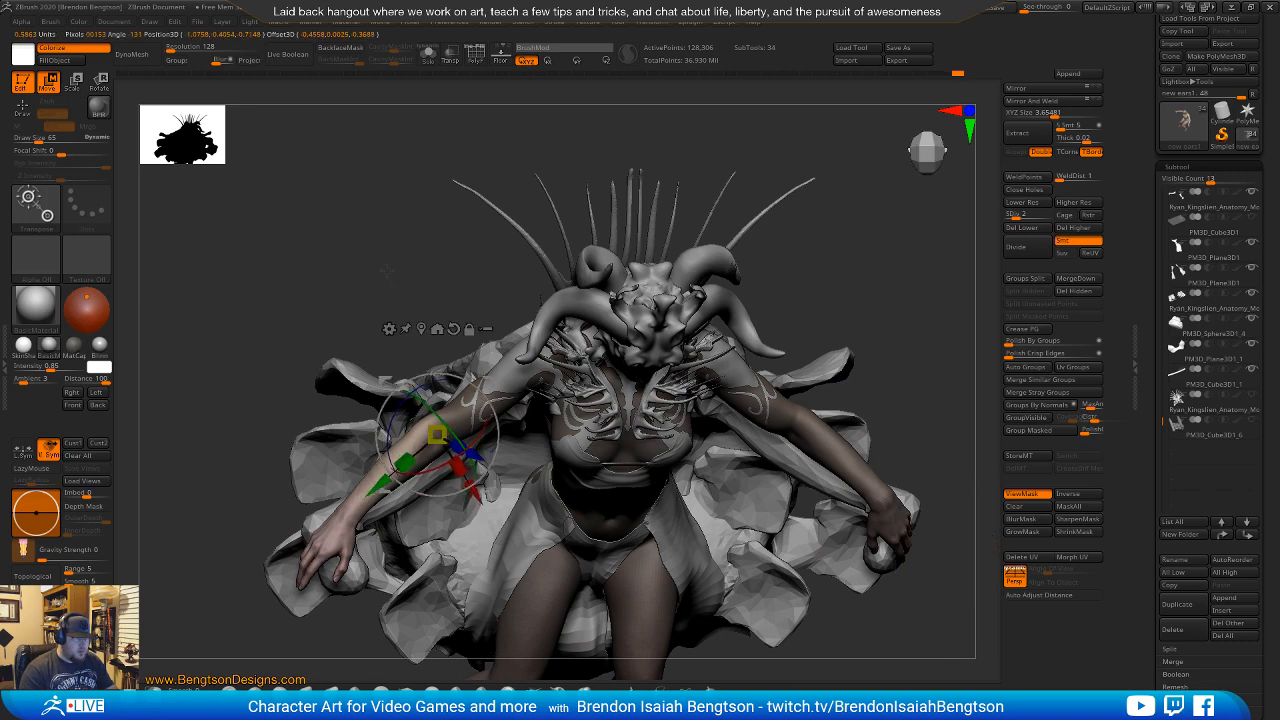
drag(387, 270, 389, 140)
drag(400, 318, 442, 358)
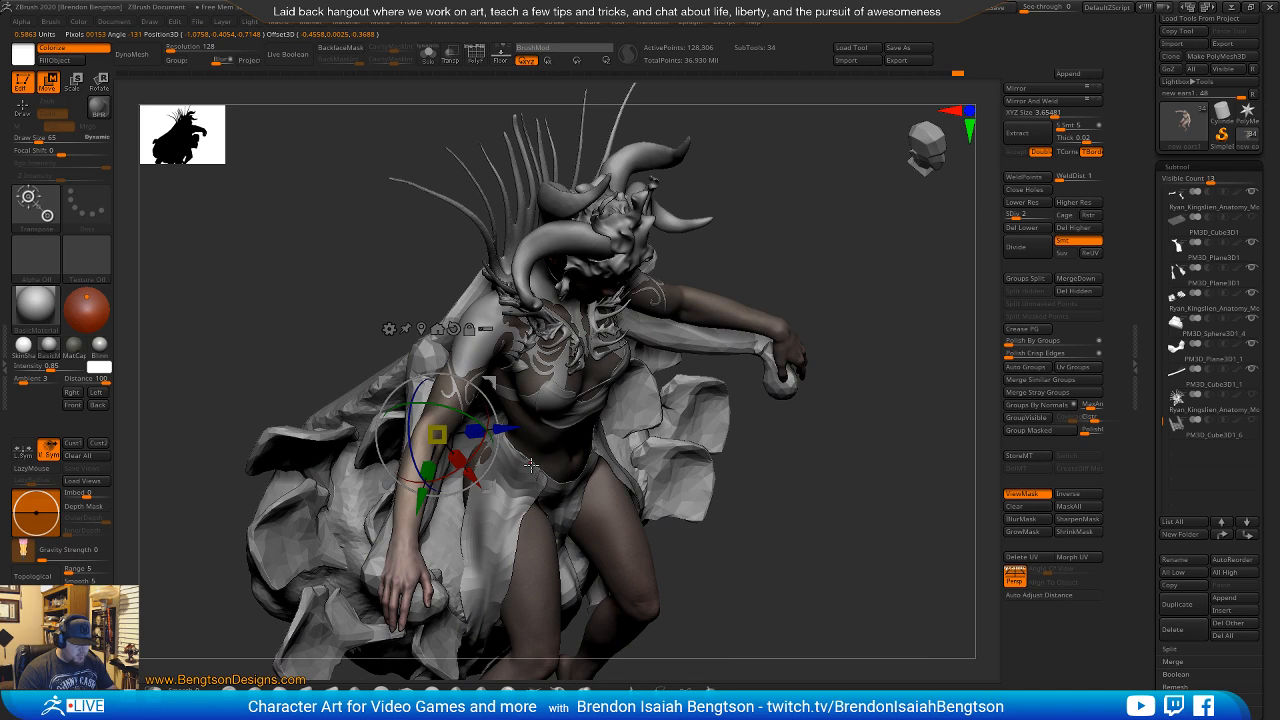
drag(780, 482, 560, 480)
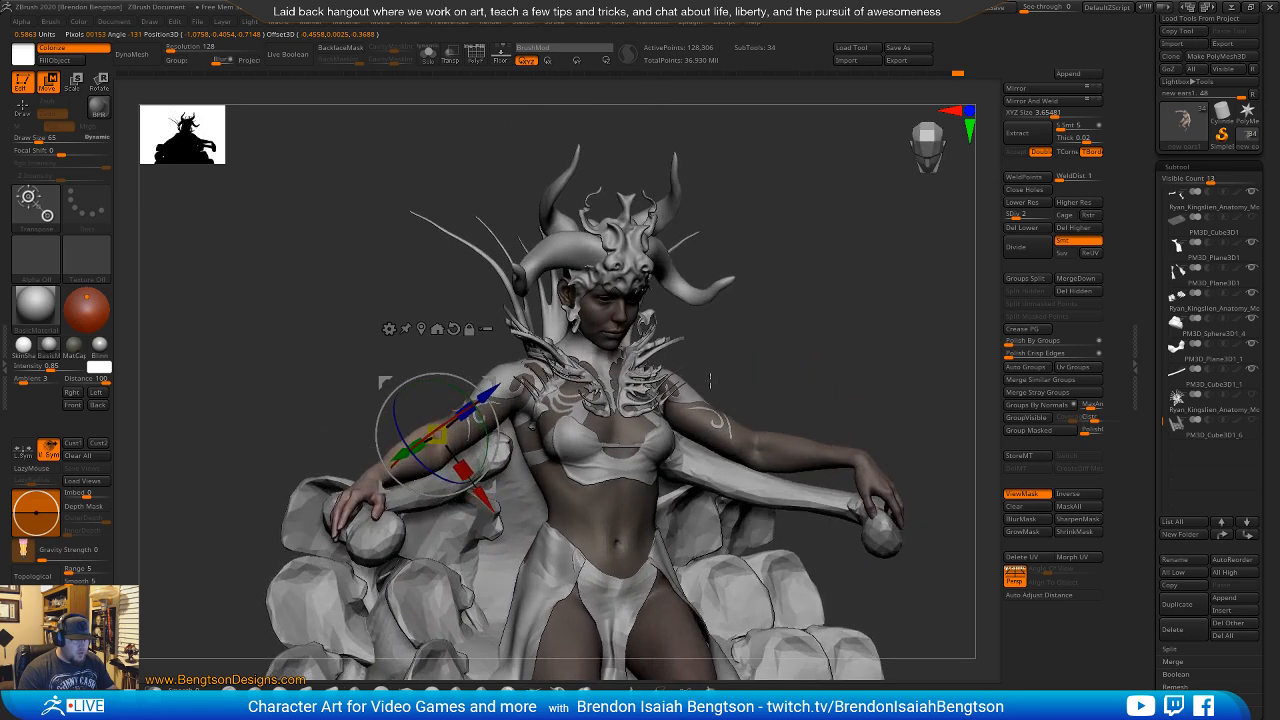
click(564, 508)
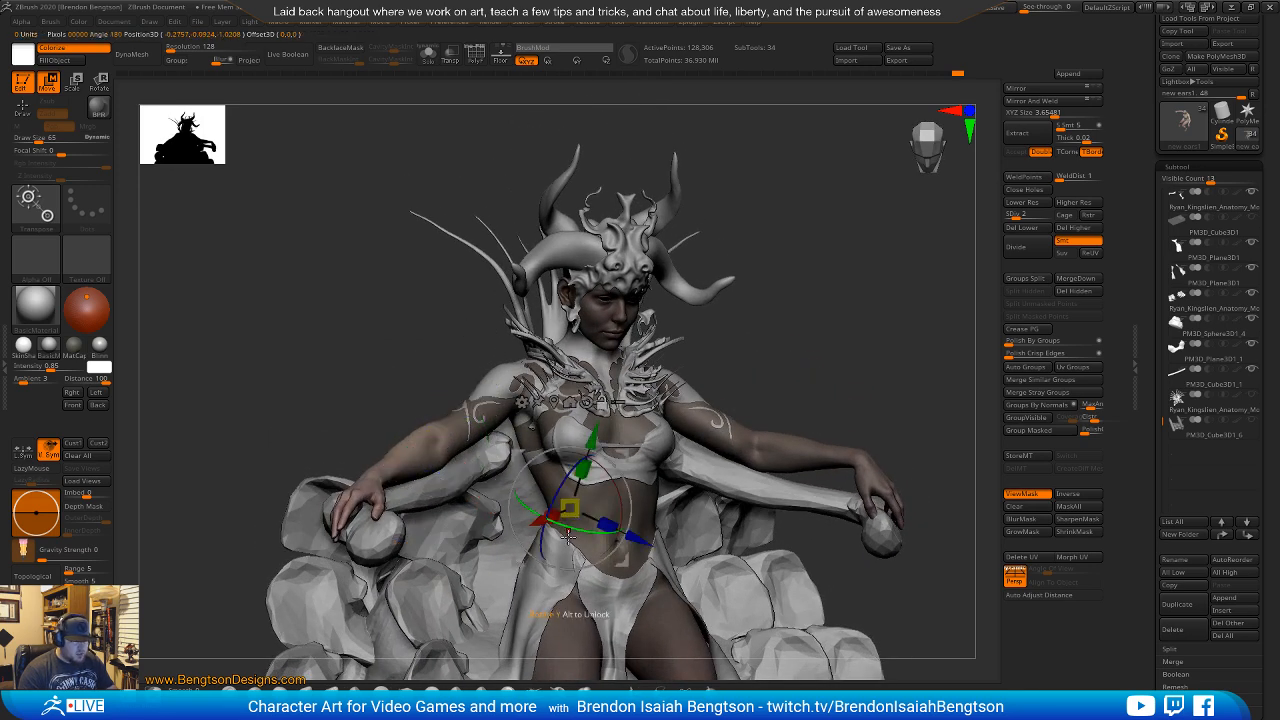
click(439, 434)
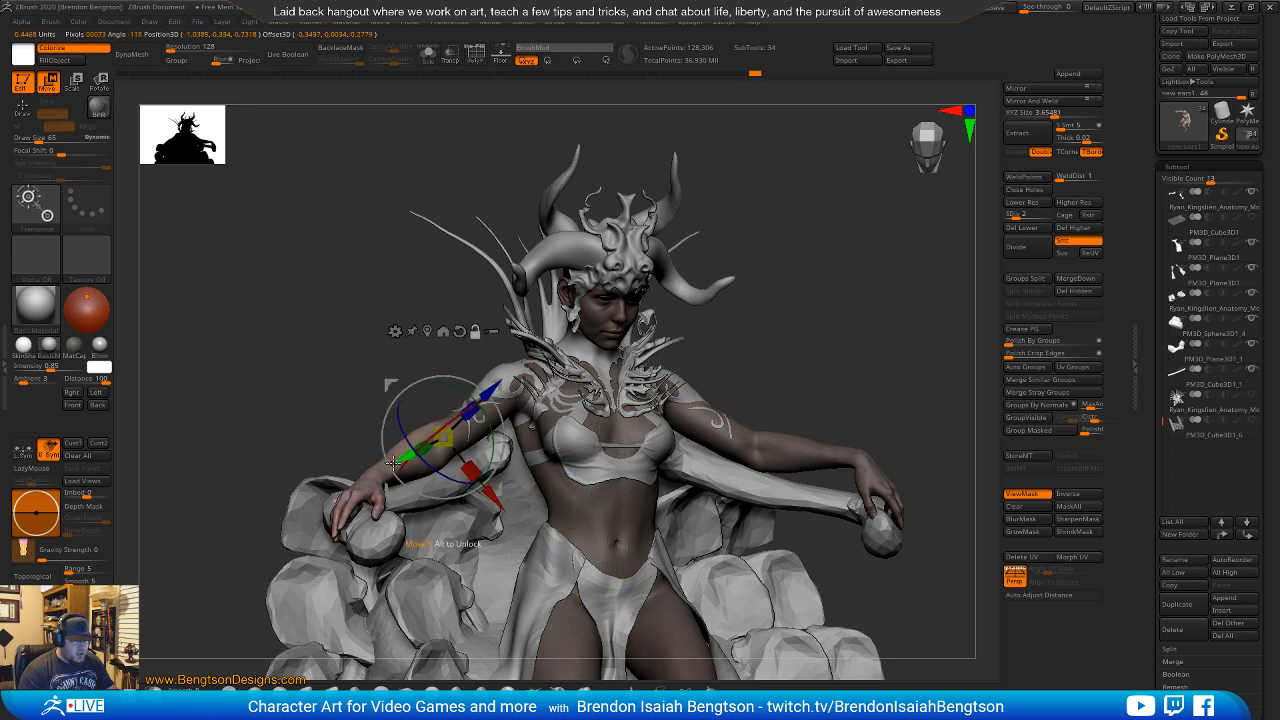
Raise the right forearm over the armrest by rotating it at the elbow, including a tilt of about 7 degrees, and shift it into alignment.
shift+drag(853, 292, 775, 315)
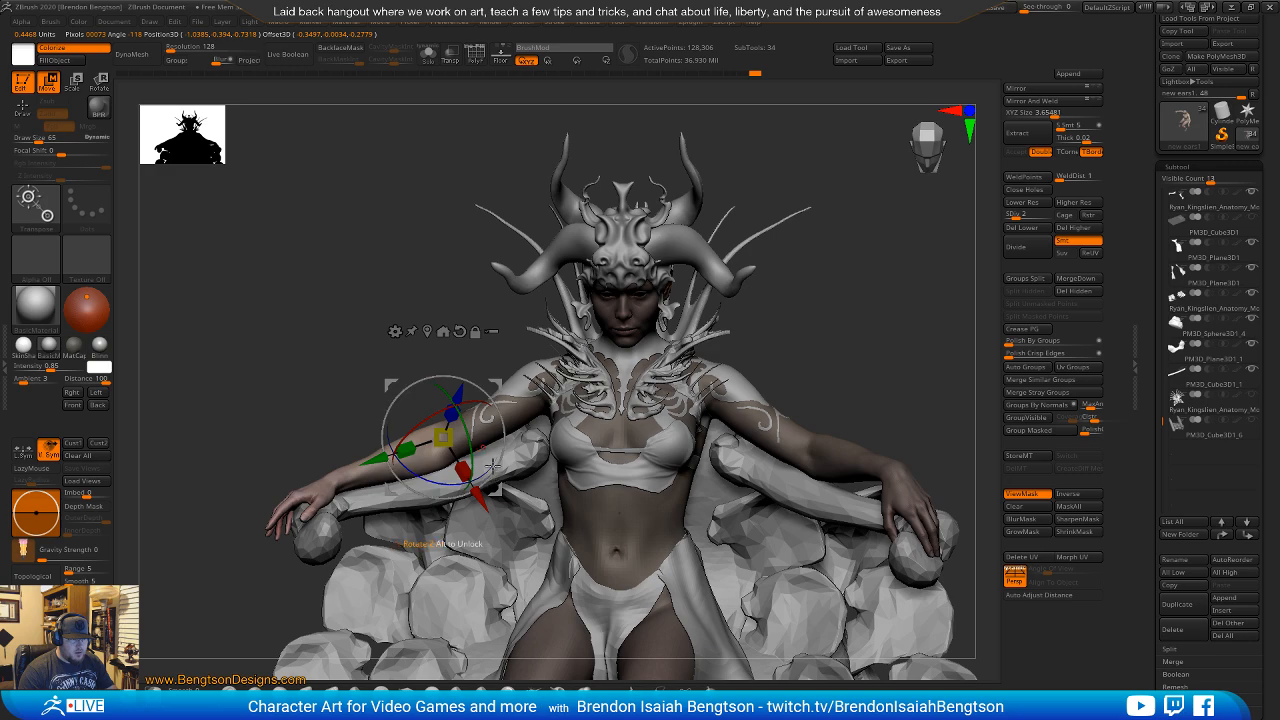
right_drag(493, 538, 590, 496)
alt+drag(608, 400, 608, 418)
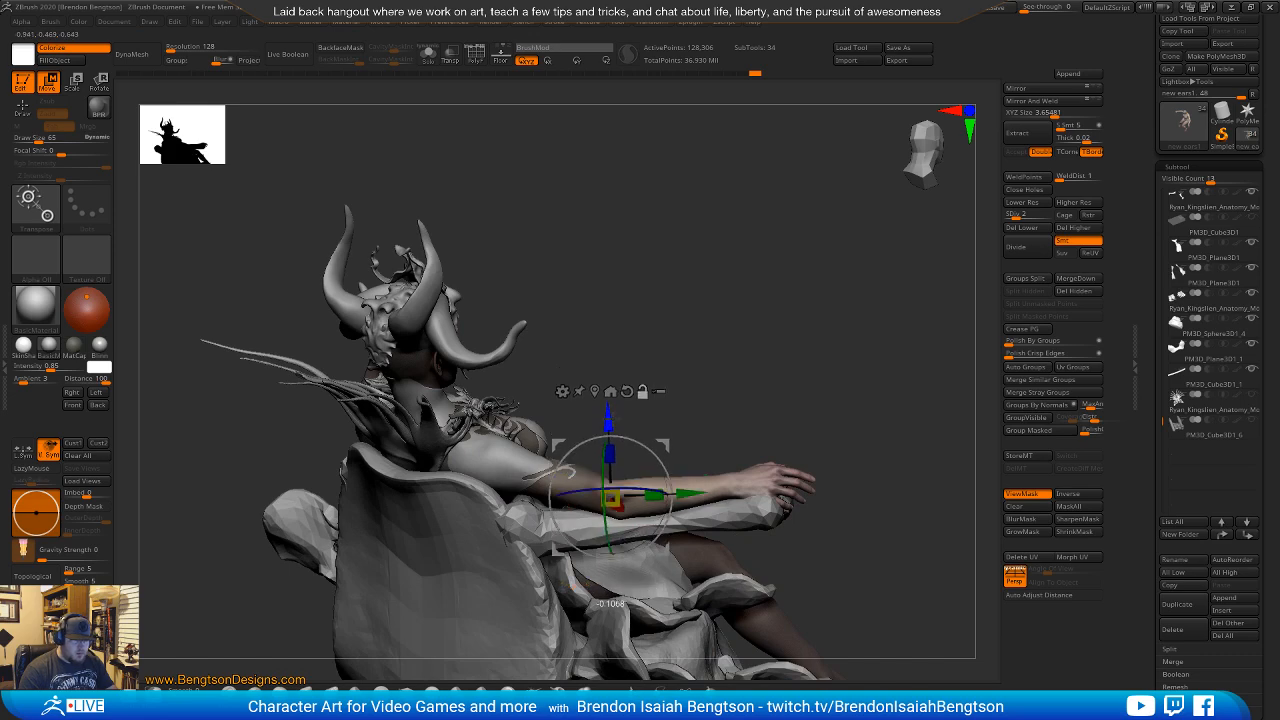
alt+right_drag(678, 478, 592, 428)
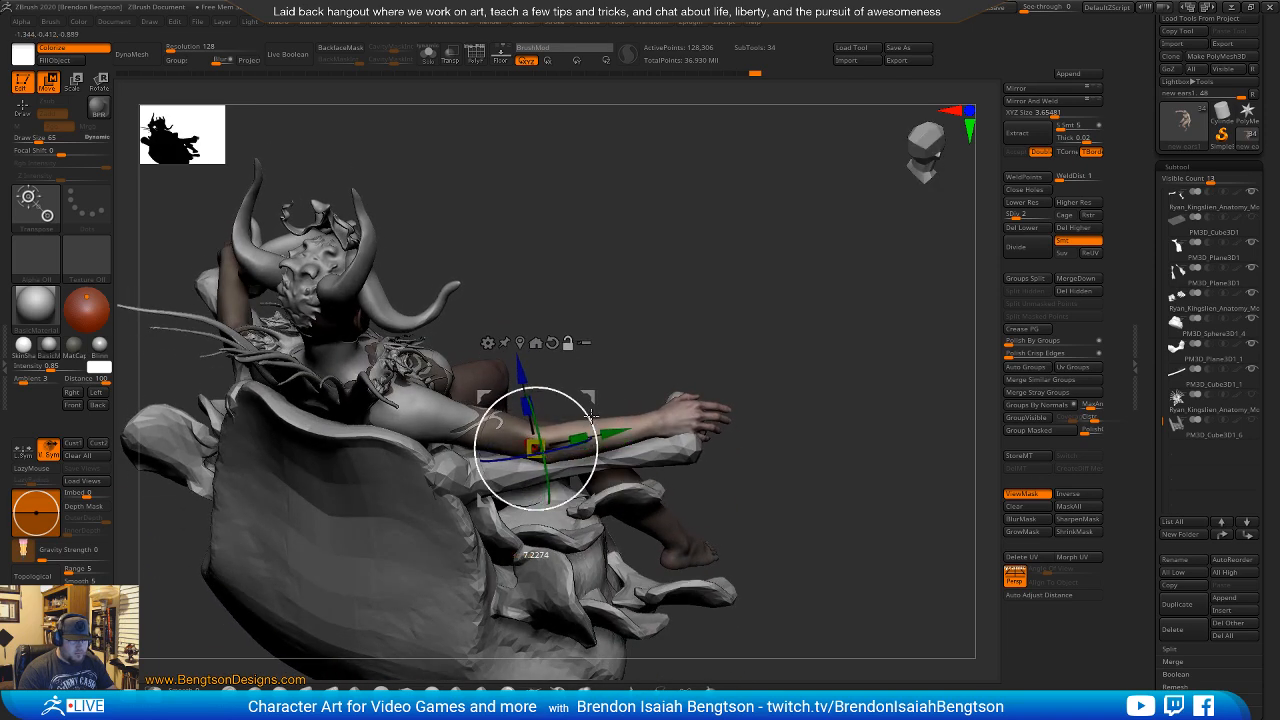
drag(606, 433, 615, 432)
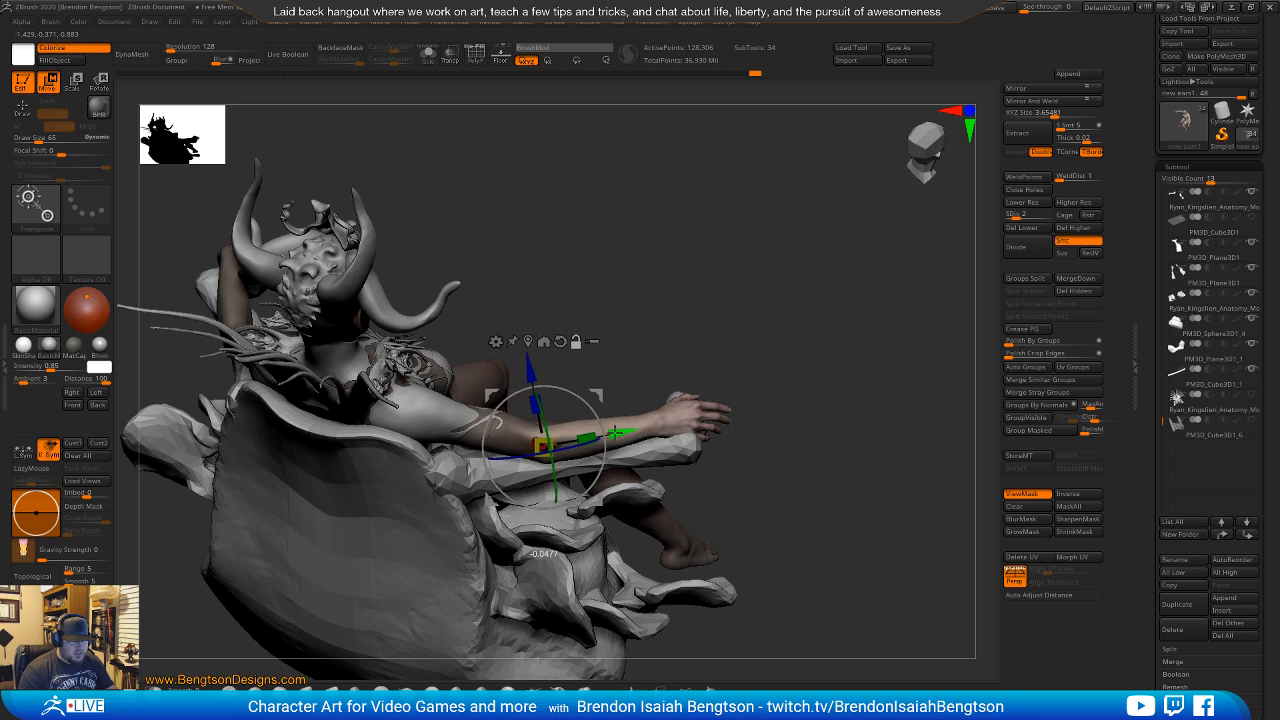
right_drag(604, 421, 547, 358)
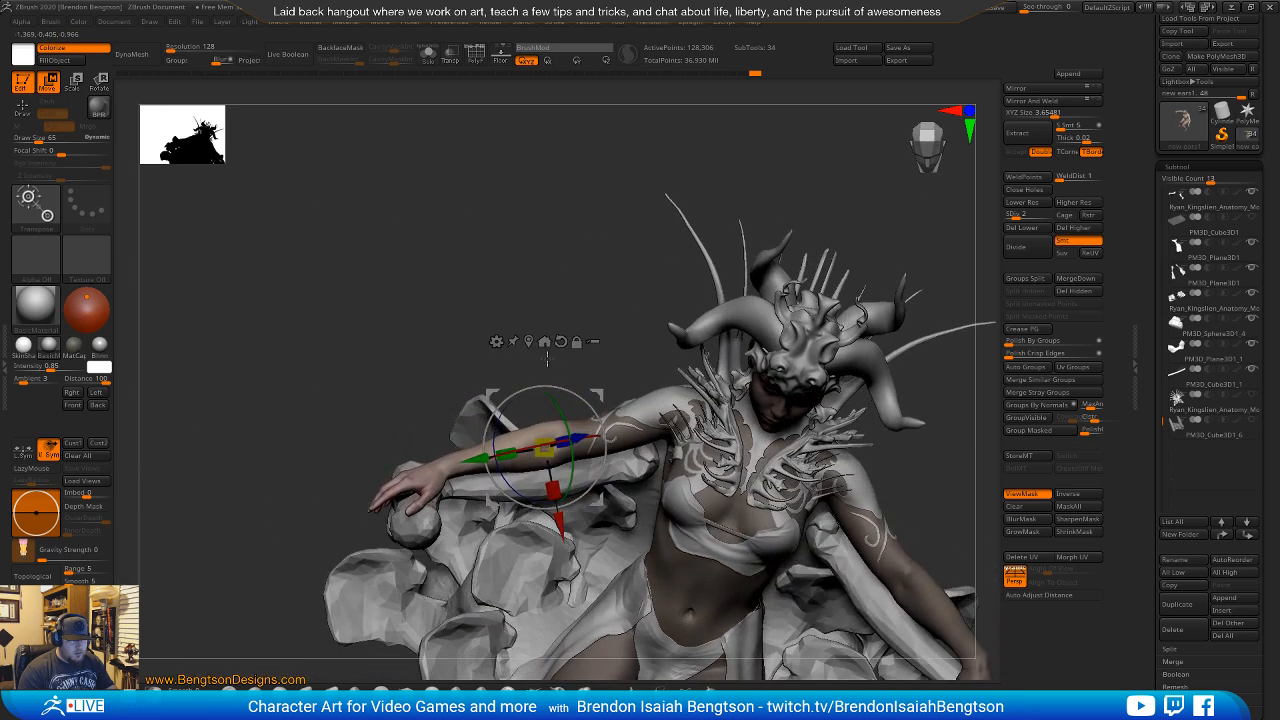
drag(501, 420, 508, 452)
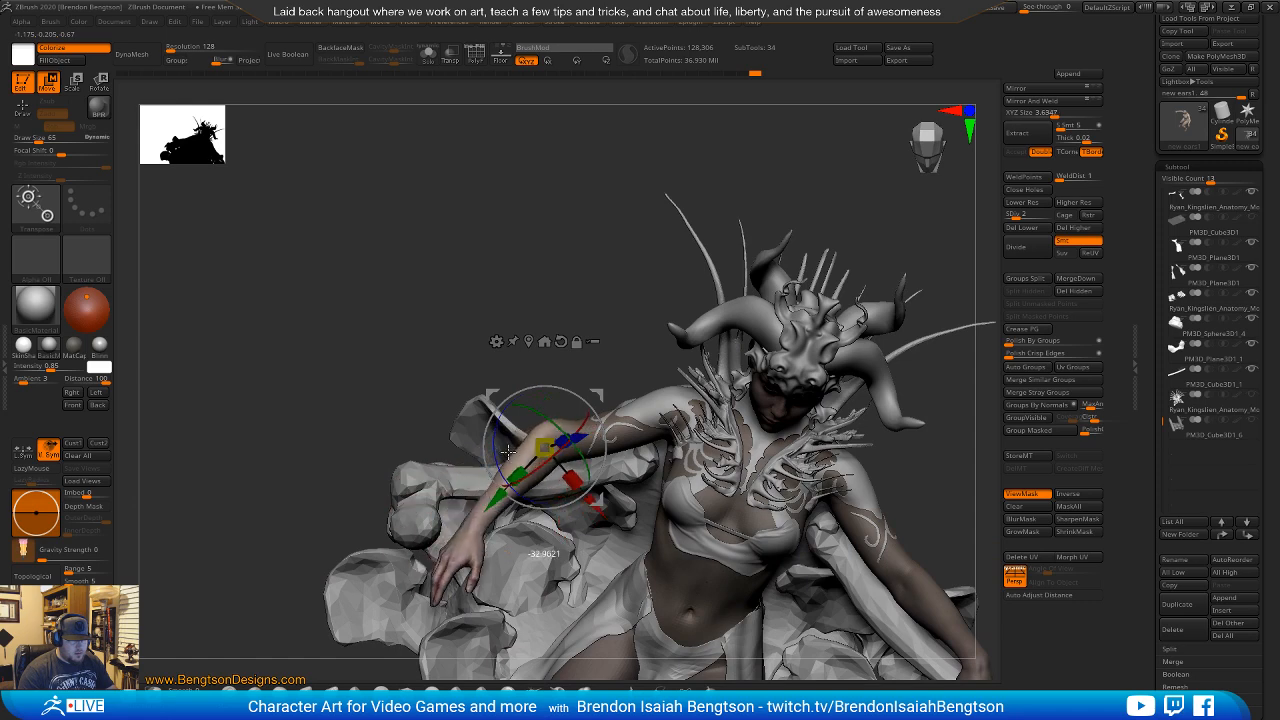
key(ctrl+z)
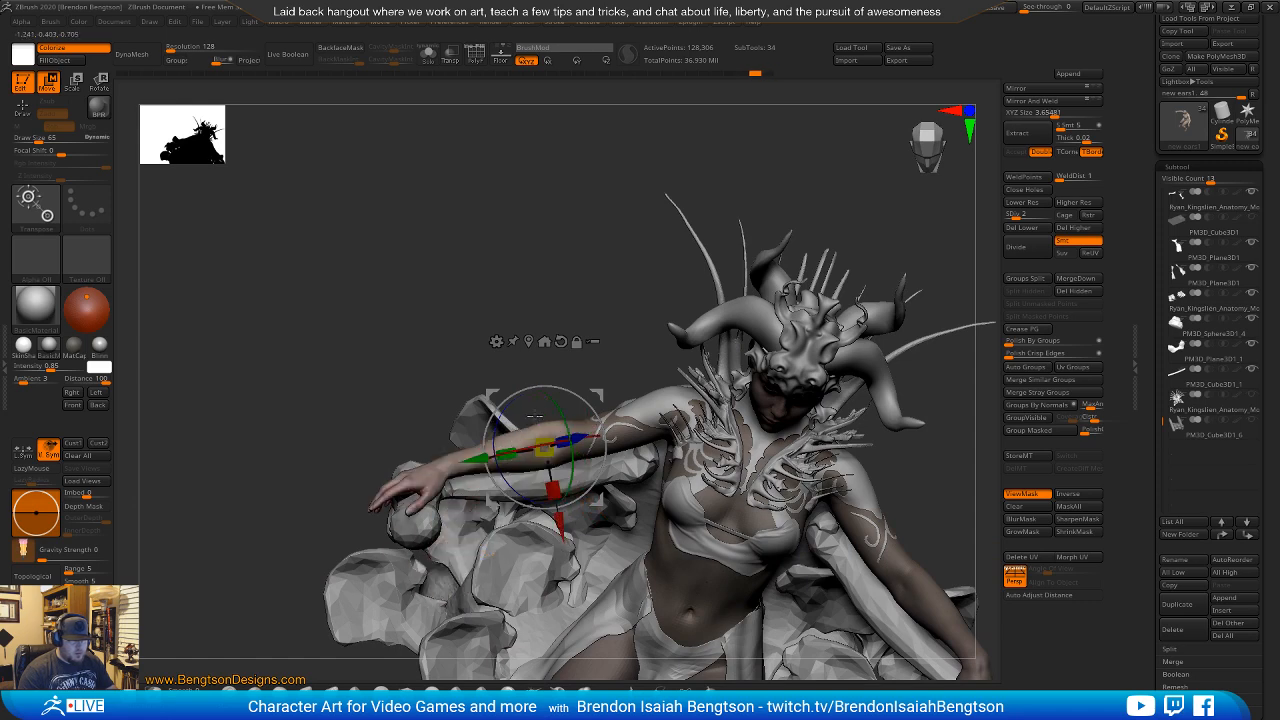
right_drag(590, 275, 534, 330)
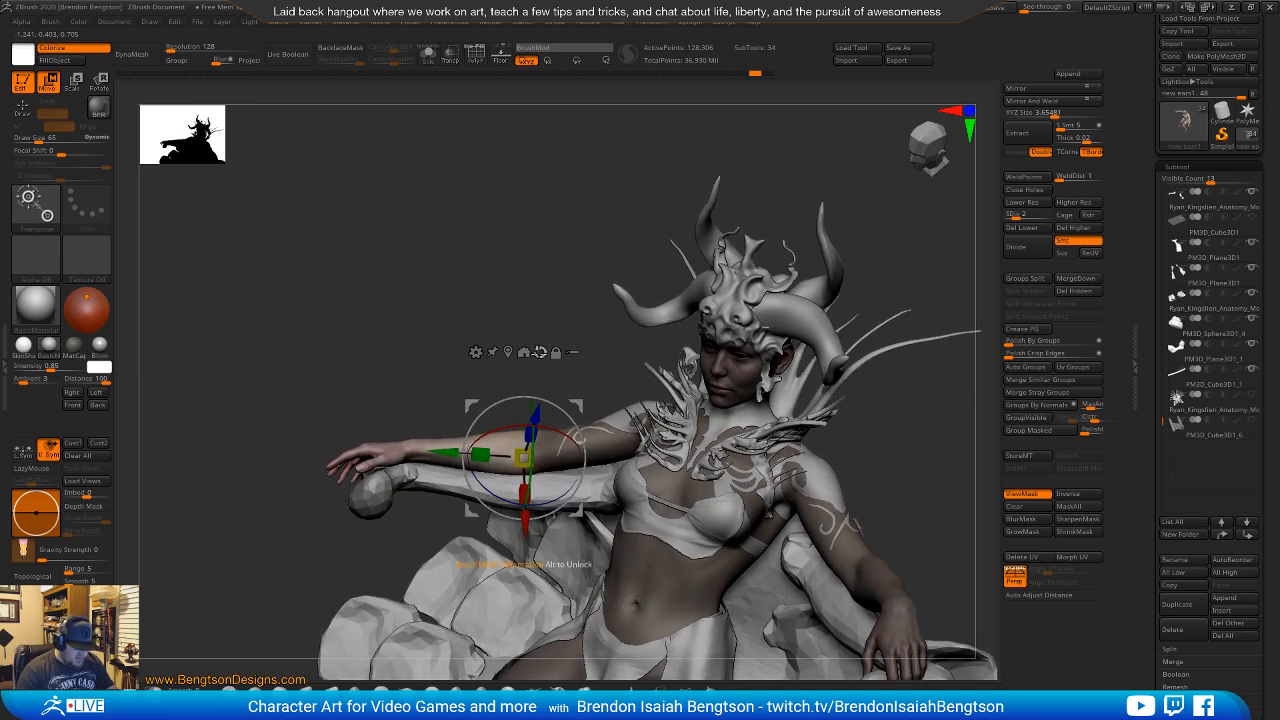
Extend the lasso mask at the right elbow and swing the forearm inward about 44 degrees with the gizmo.
key(q)
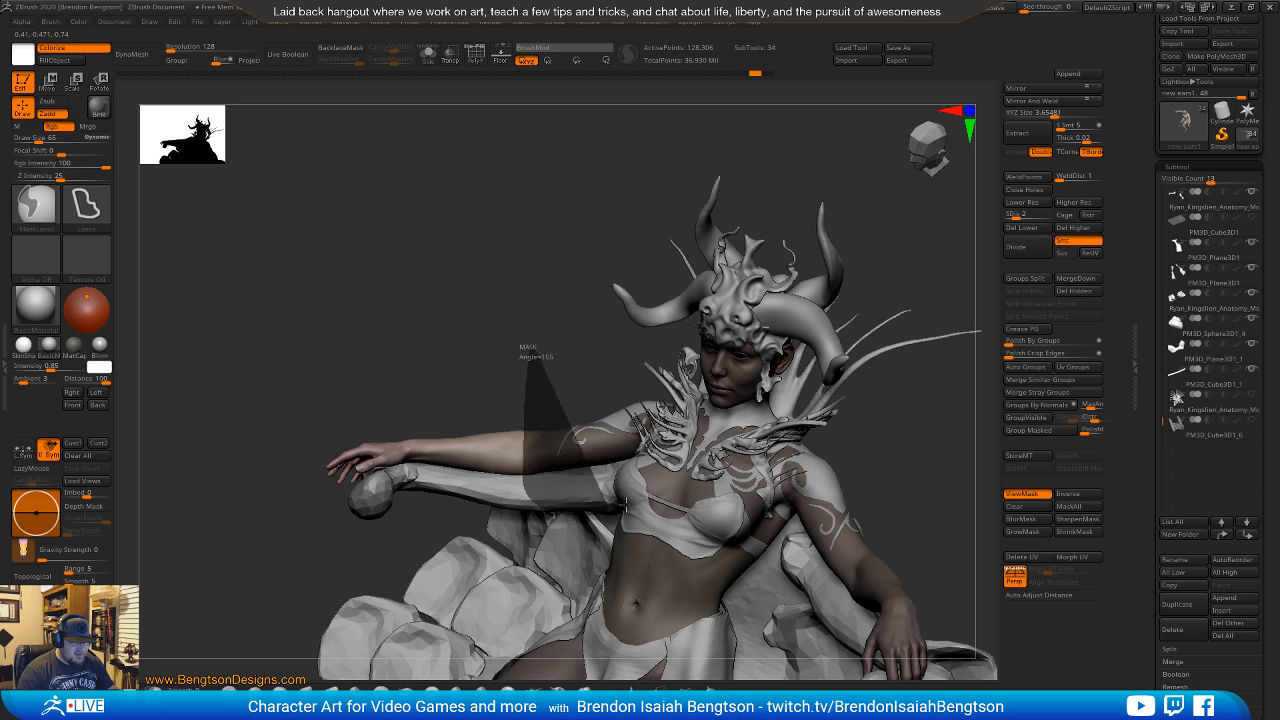
ctrl+drag(626, 505, 576, 258)
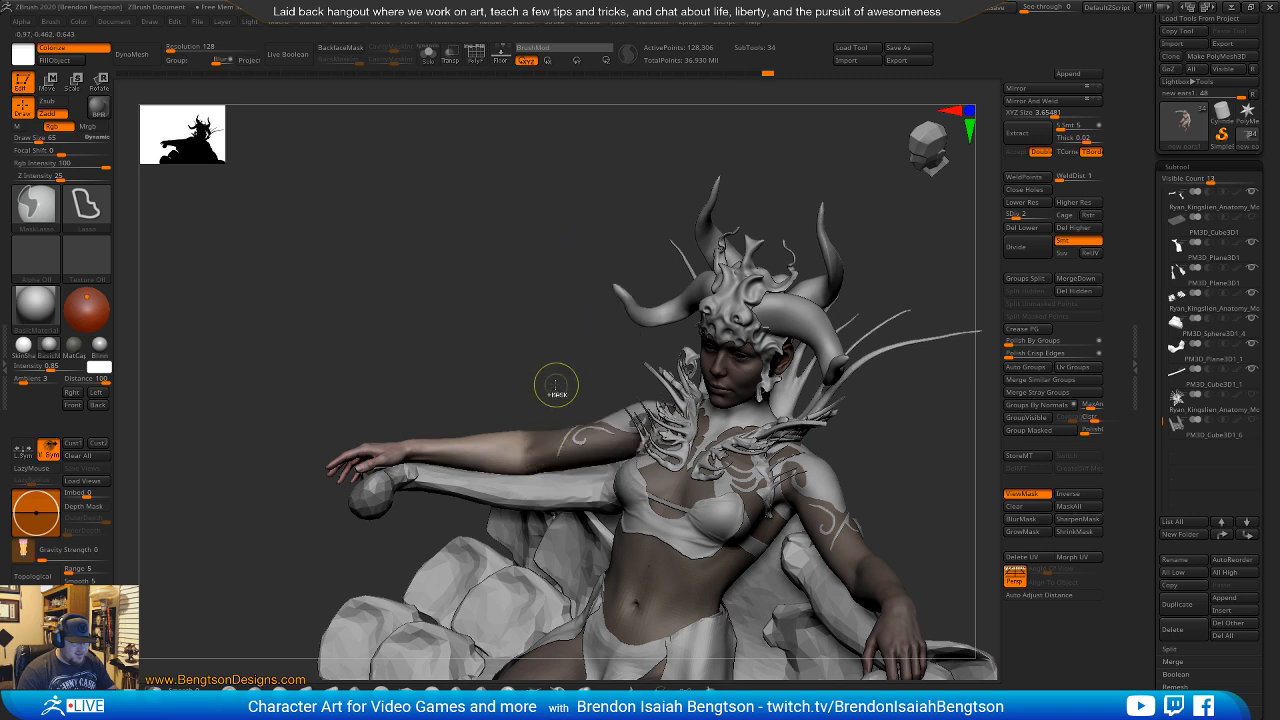
key(w)
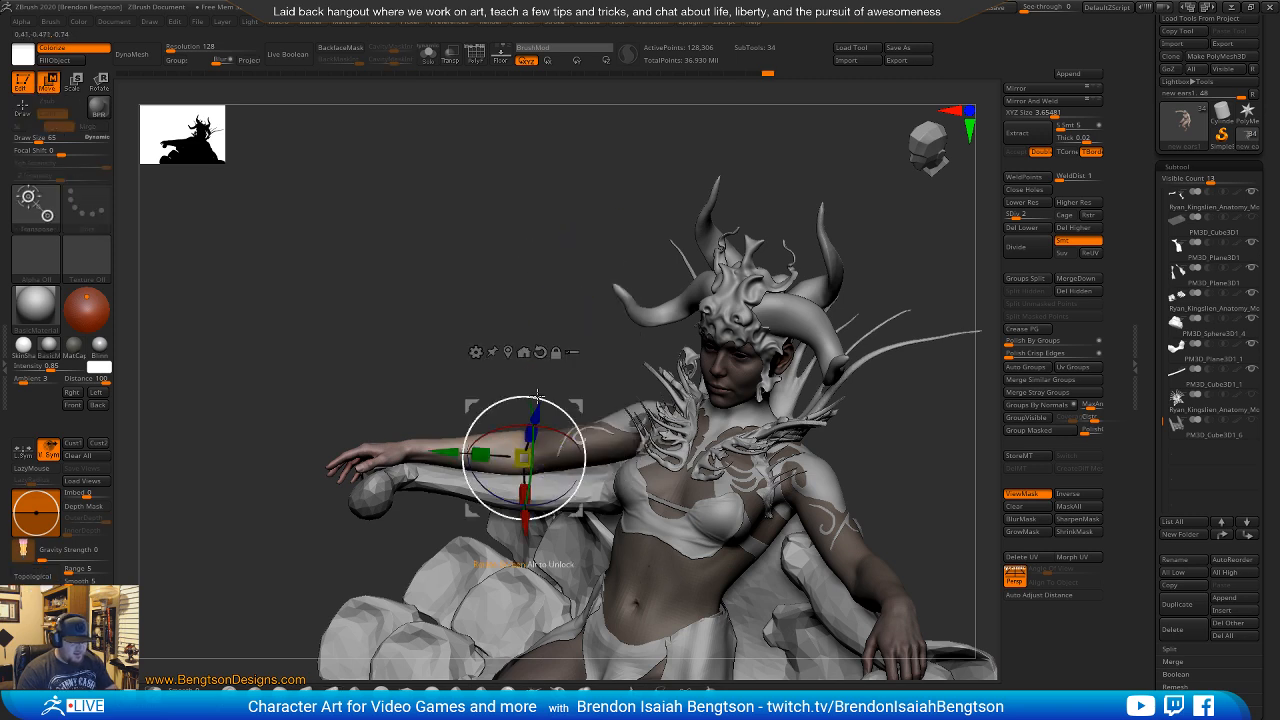
drag(556, 500, 600, 489)
drag(531, 289, 562, 245)
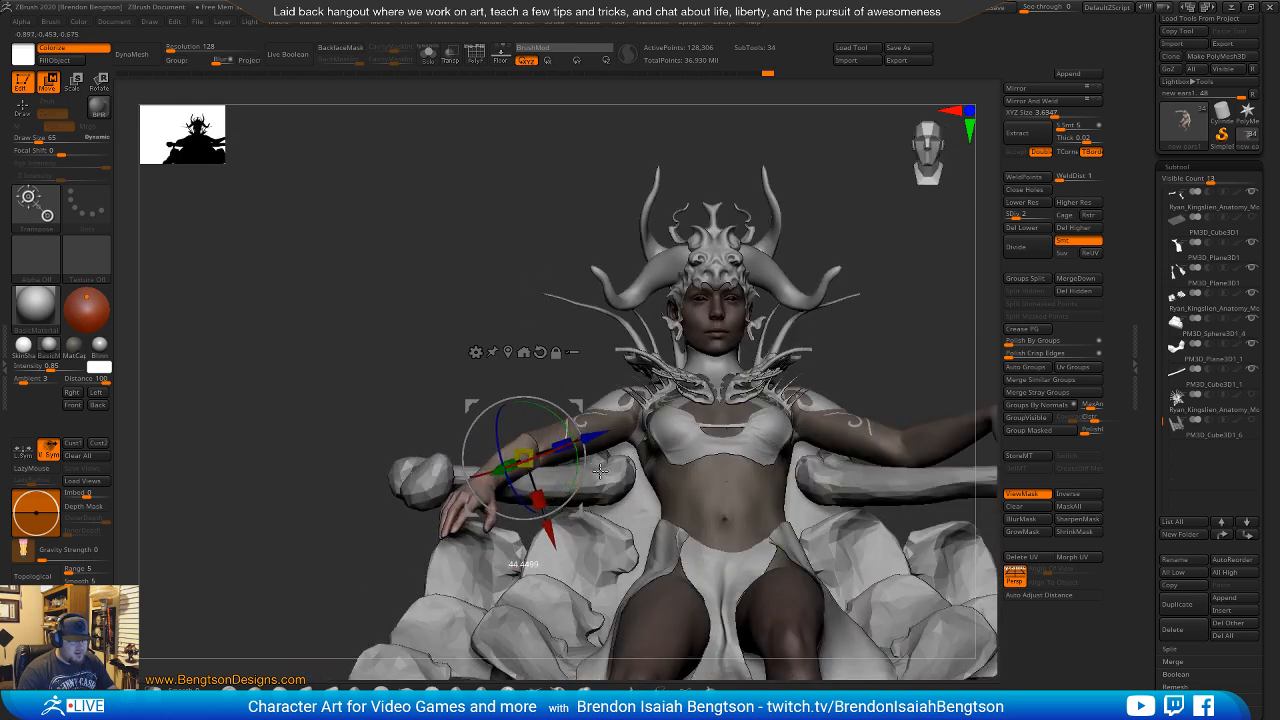
drag(546, 450, 573, 401)
drag(531, 268, 673, 358)
Mask the right forearm up to the wrist so only the hand stays free, and place the gizmo at the wrist.
key(q)
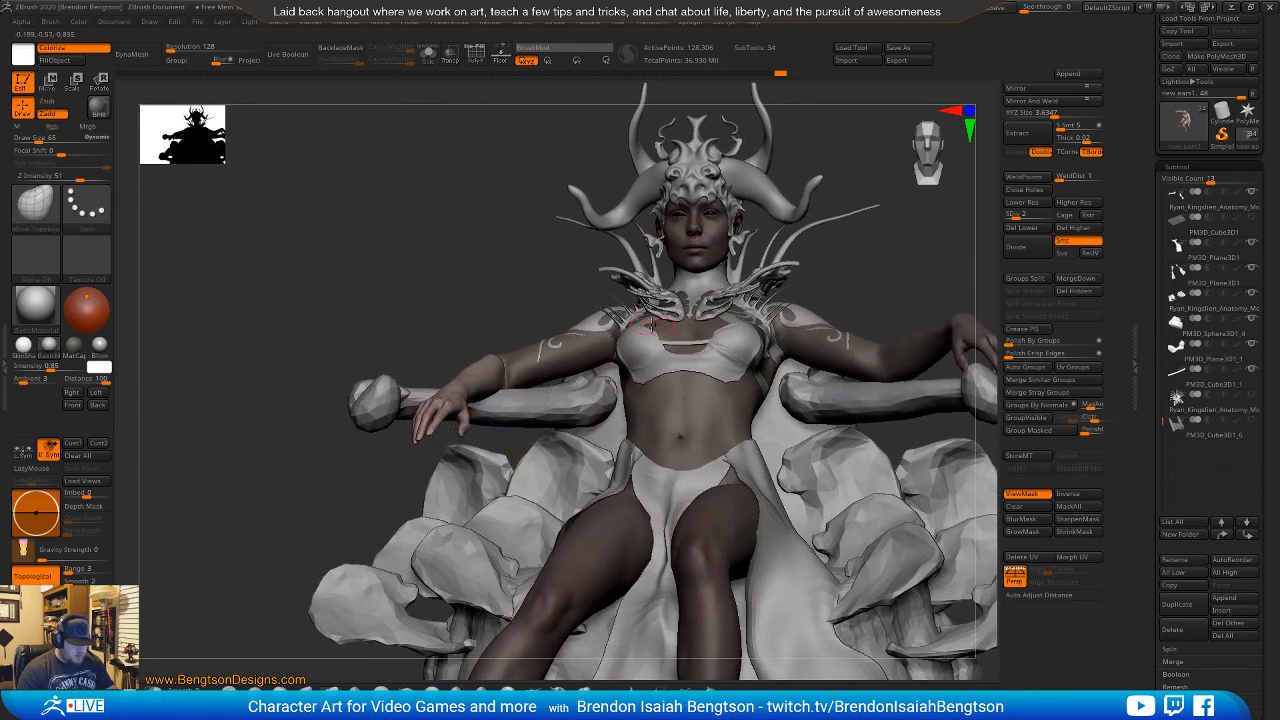
mouse_move(590, 430)
mouse_down()
mouse_move(572, 434)
mouse_move(588, 384)
mouse_move(494, 414)
mouse_move(531, 436)
mouse_move(580, 284)
mouse_up()
key(ctrl)
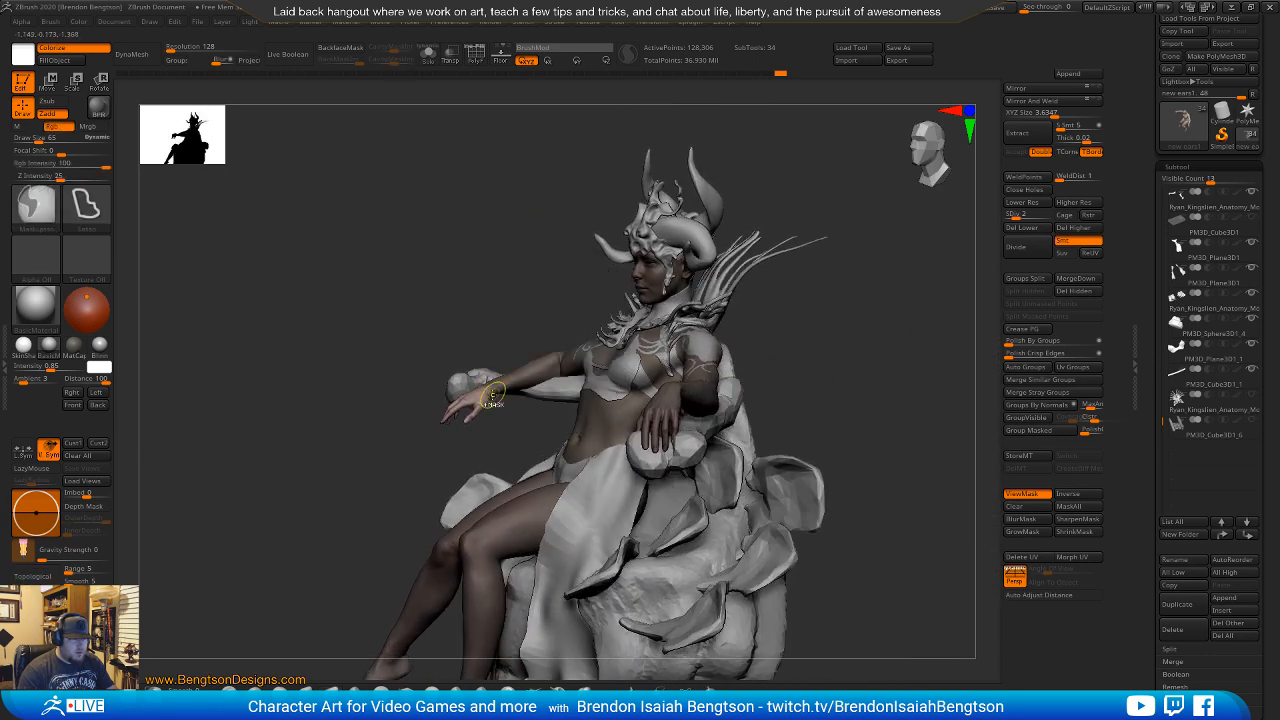
key(w)
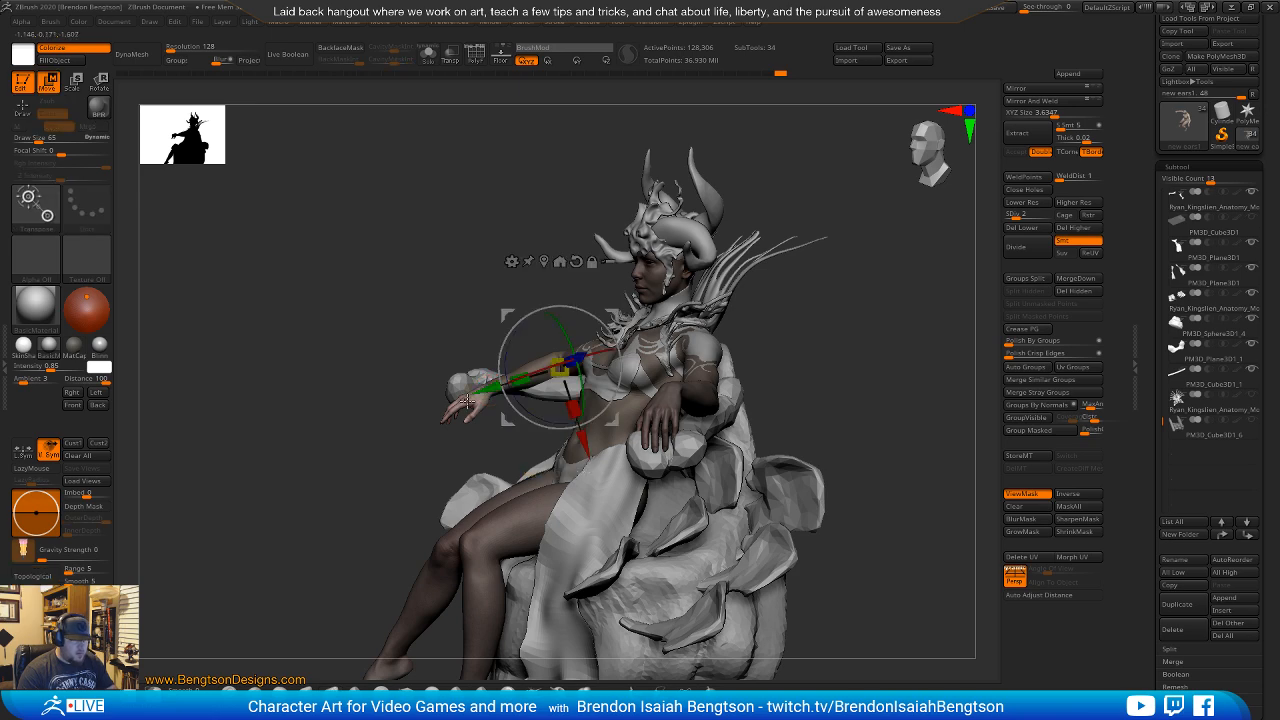
click(508, 521)
click(487, 390)
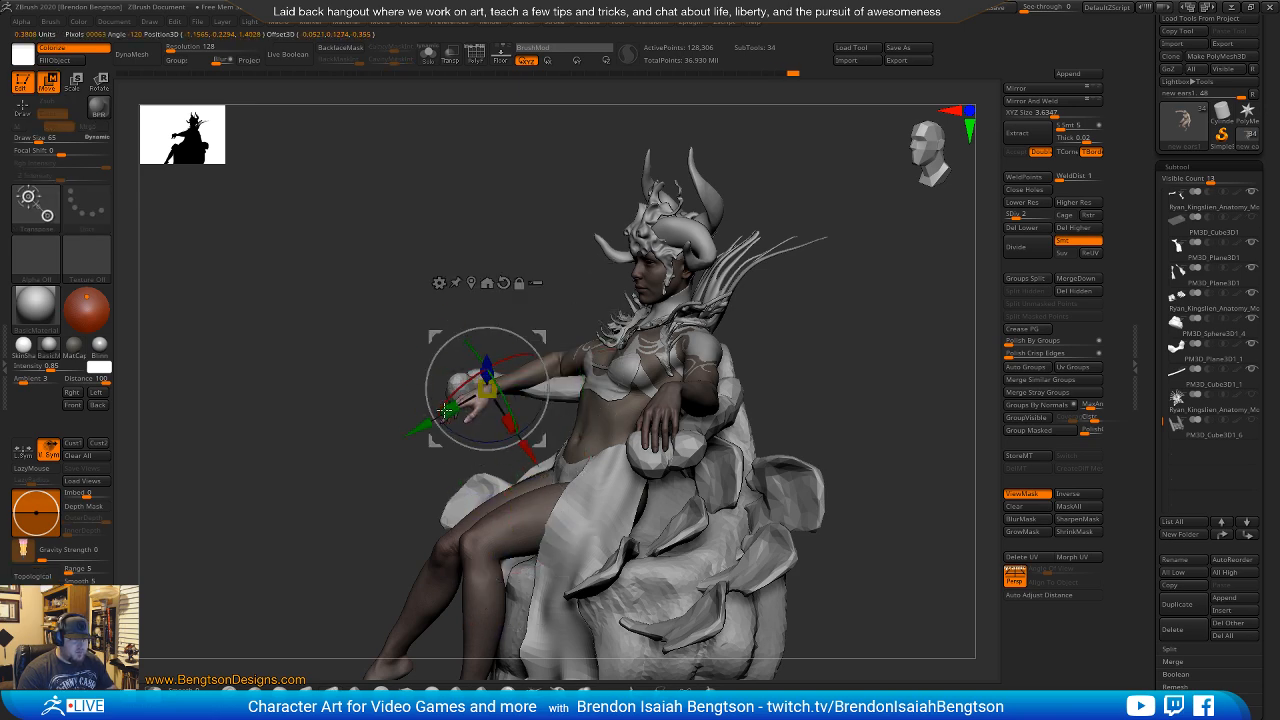
Rotate the right hand at the wrist so it hangs down over the front of the armrest.
drag(525, 234, 597, 177)
alt+drag(809, 251, 880, 318)
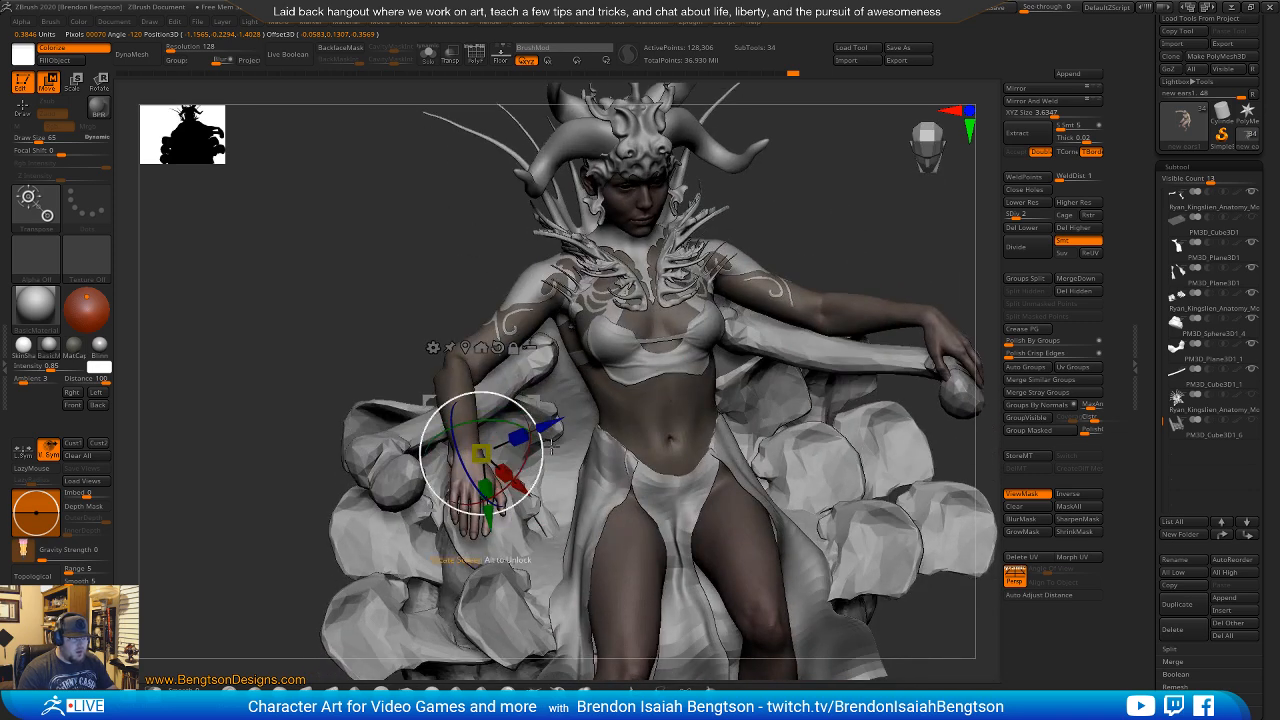
drag(533, 401, 515, 400)
right_drag(515, 400, 498, 332)
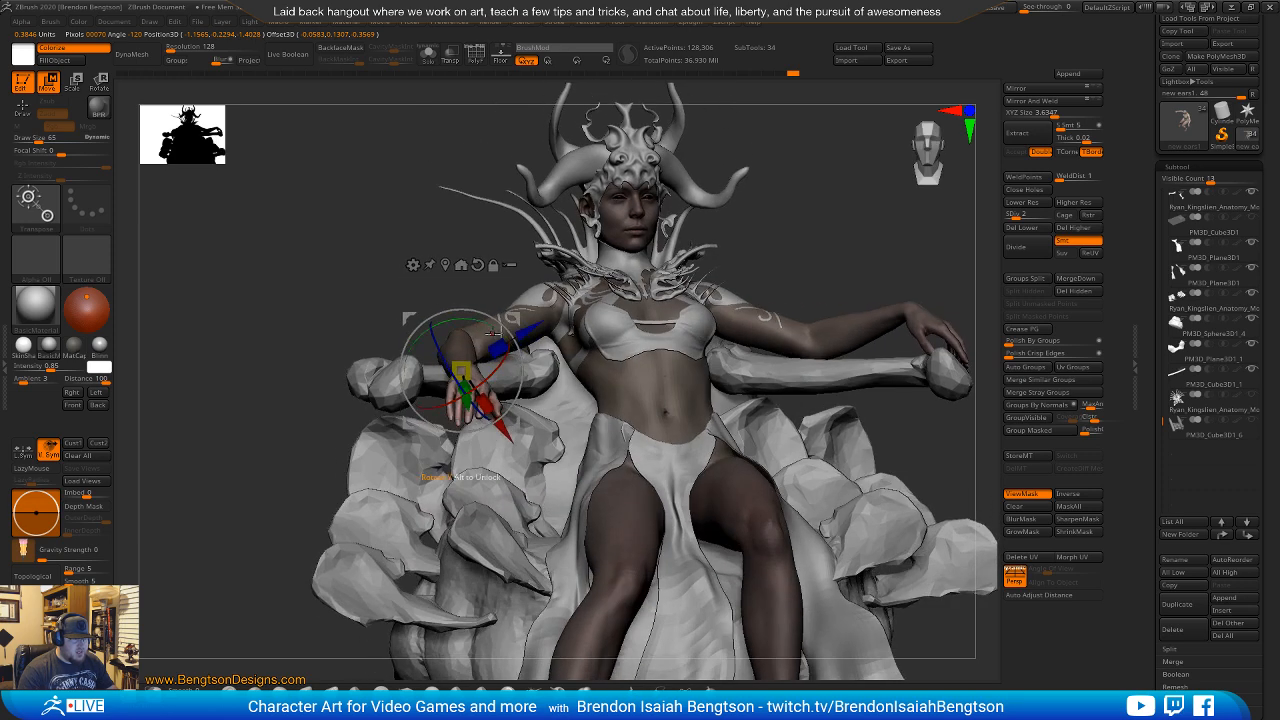
alt+drag(491, 331, 513, 346)
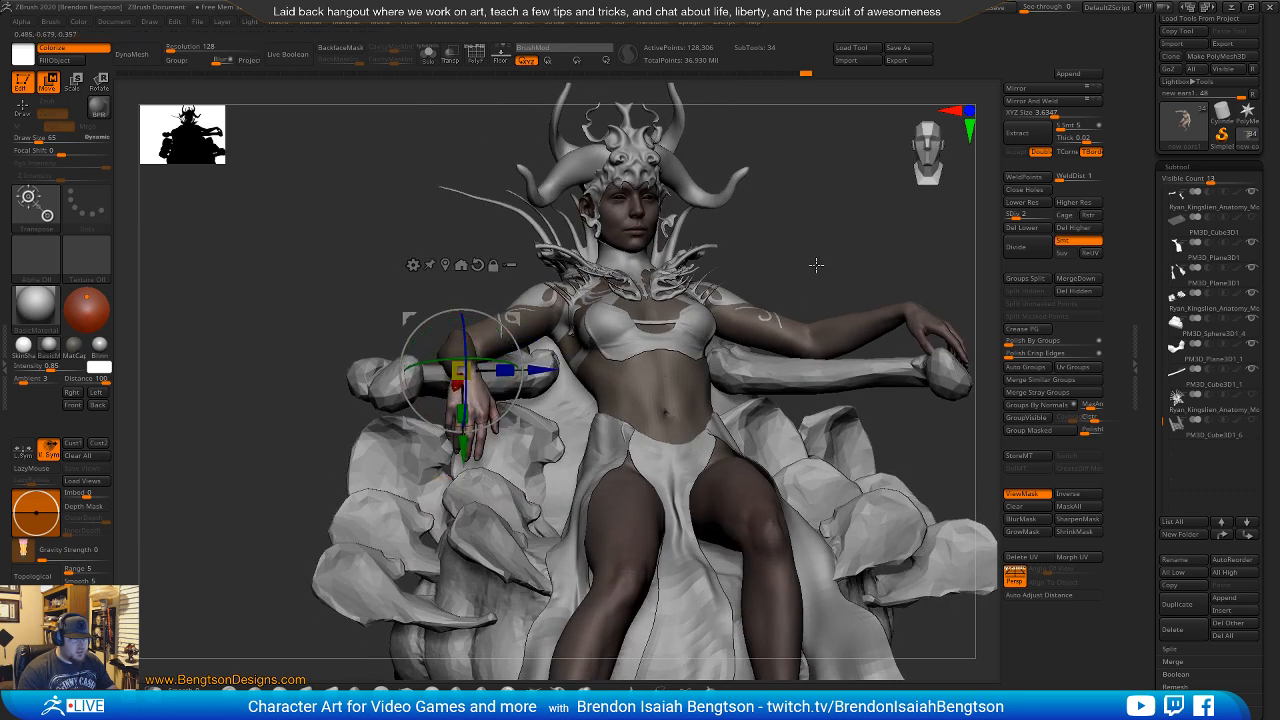
mouse_move(816, 264)
right_down()
mouse_move(817, 214)
mouse_move(864, 281)
right_up()
key(q)
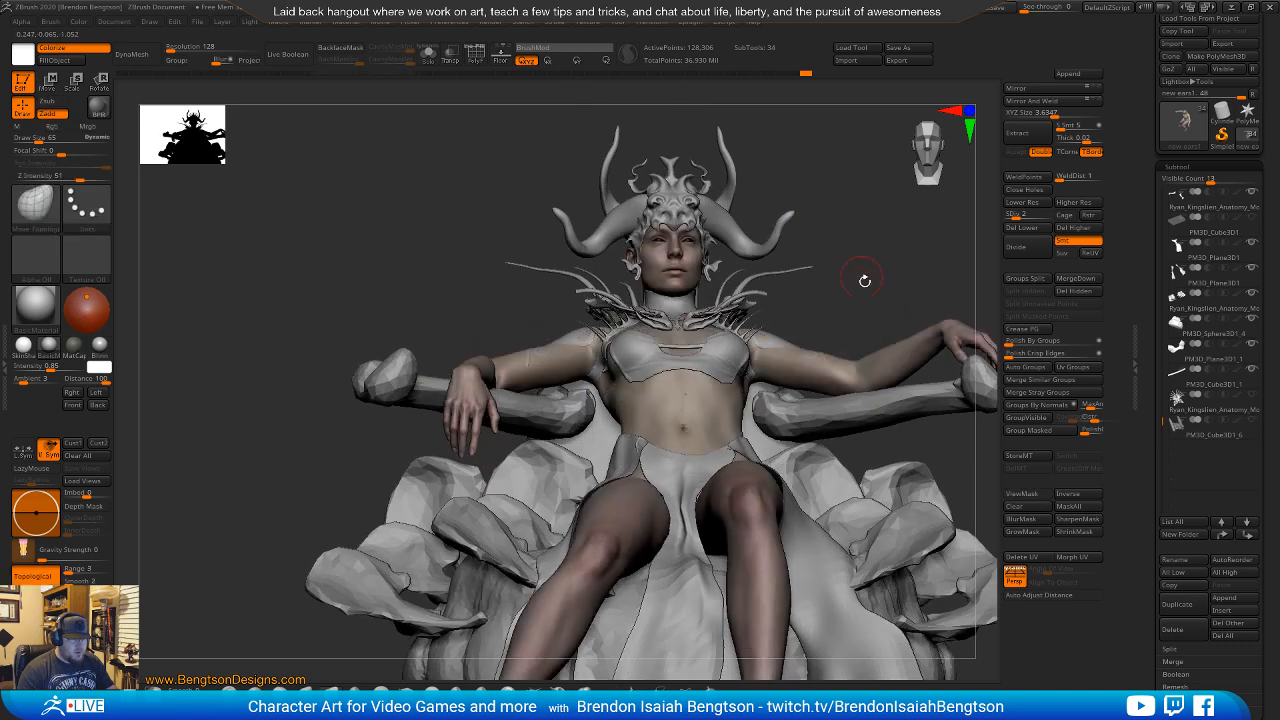
Display the mask and rotate the right hand about 30 degrees more around the wrist.
key(f)
mouse_move(820, 166)
right_down()
mouse_move(811, 309)
mouse_move(800, 270)
mouse_move(840, 271)
right_up()
key(ctrl)
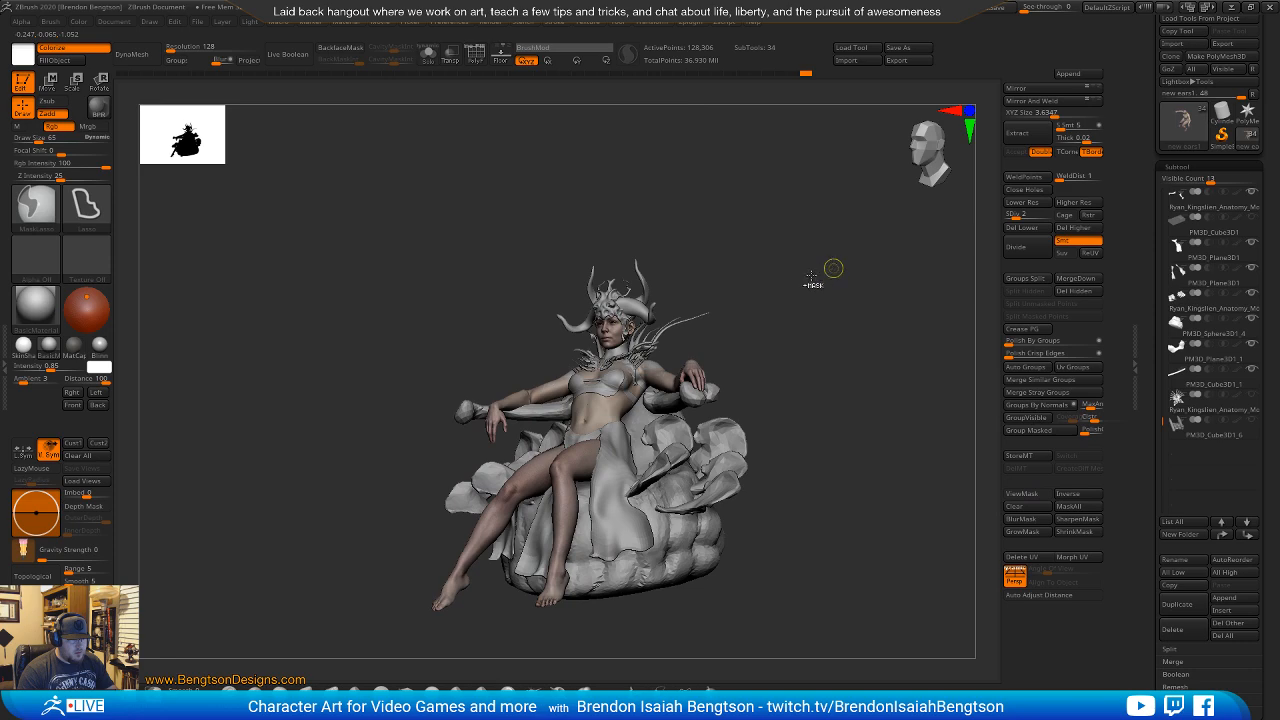
key(ctrl+h)
ctrl+right_drag(787, 308, 728, 415)
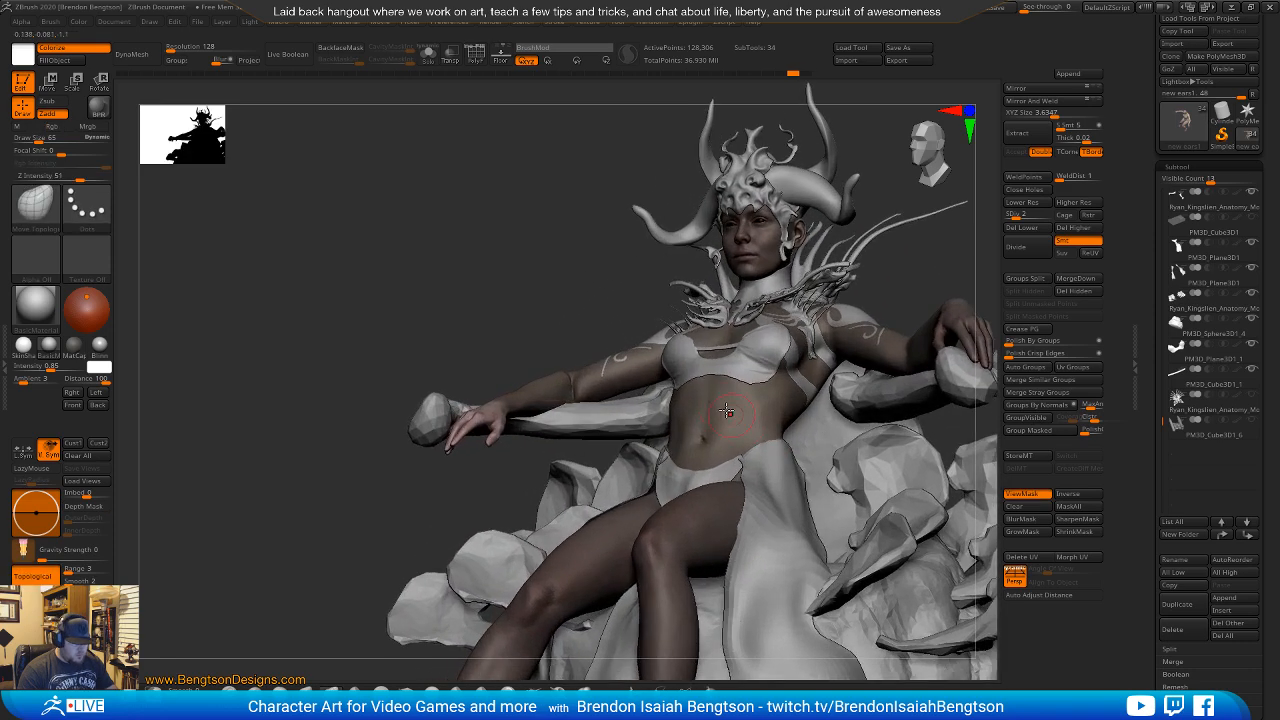
key(w)
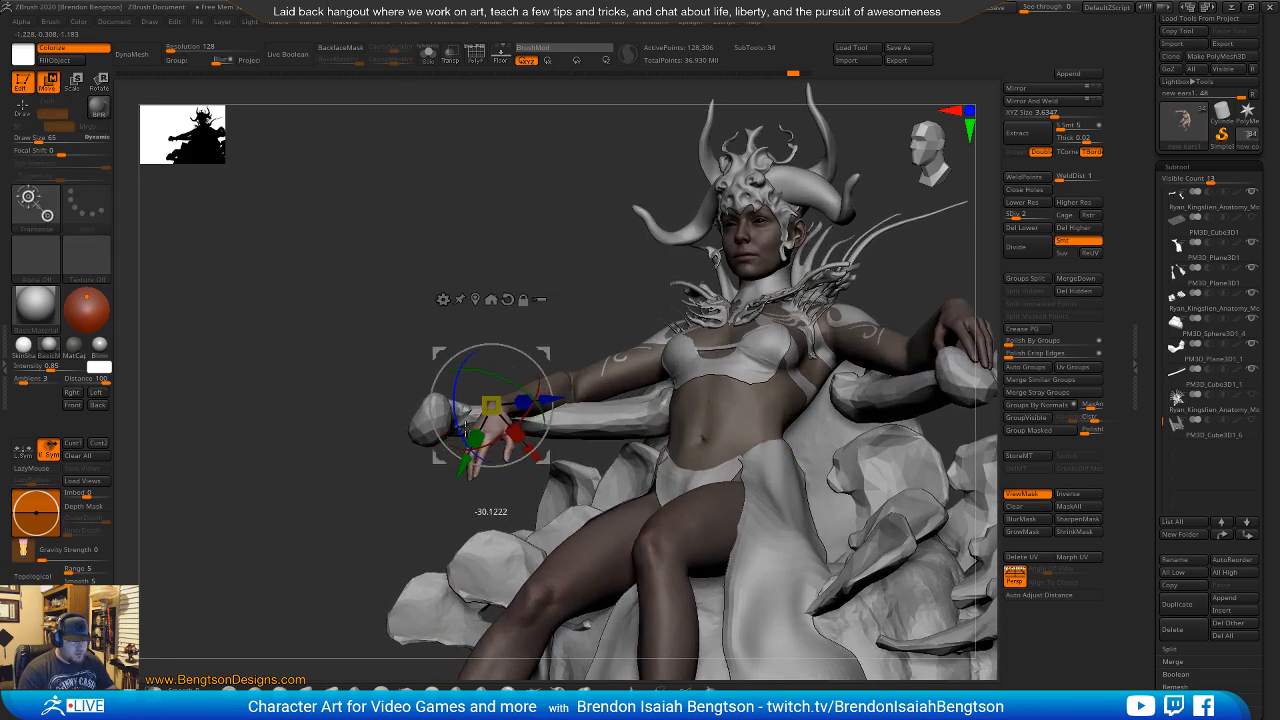
mouse_move(610, 237)
right_down()
mouse_move(826, 351)
mouse_move(783, 360)
mouse_move(829, 286)
mouse_move(801, 297)
mouse_move(868, 309)
mouse_move(789, 306)
mouse_move(780, 290)
mouse_move(826, 271)
mouse_move(837, 330)
mouse_move(820, 300)
mouse_move(516, 378)
mouse_move(471, 486)
mouse_move(503, 360)
mouse_move(552, 338)
mouse_move(435, 430)
right_up()
key(q)
Rebuild the right elbow's form with the Move Topological brush at draw size 86, smoothing the distorted surface.
key(space)
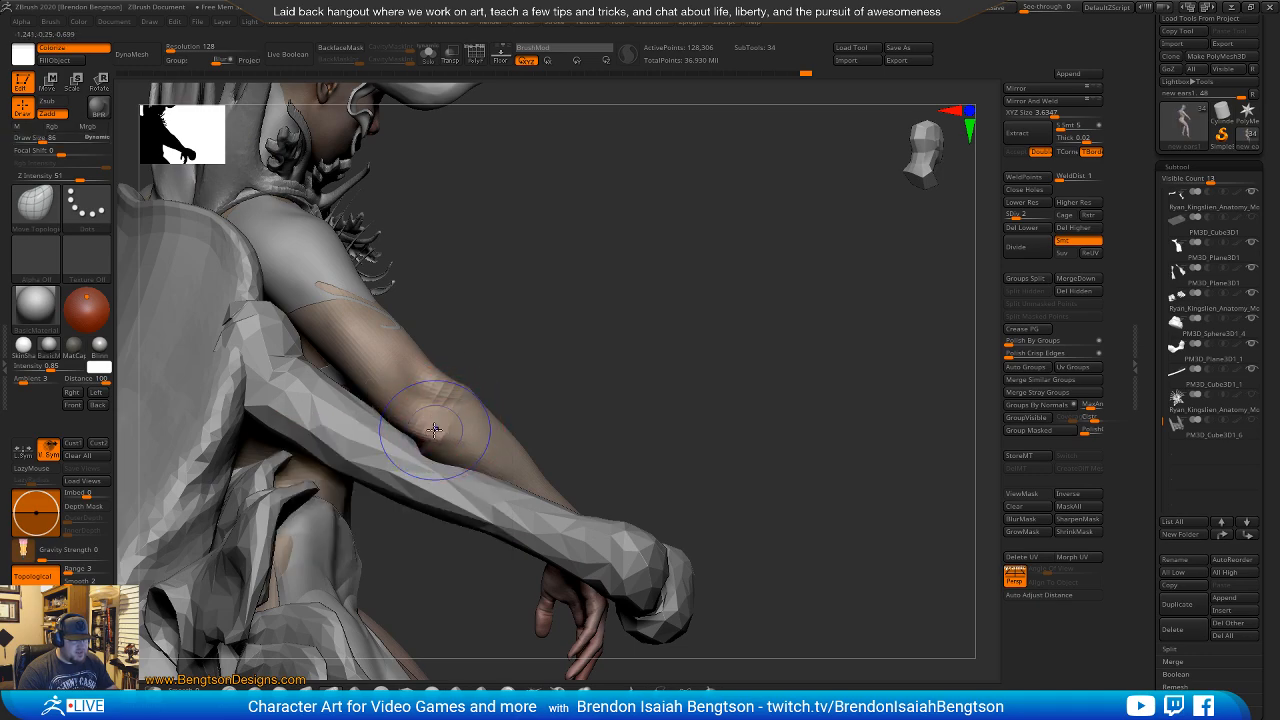
key(shift)
right_drag(626, 329, 465, 372)
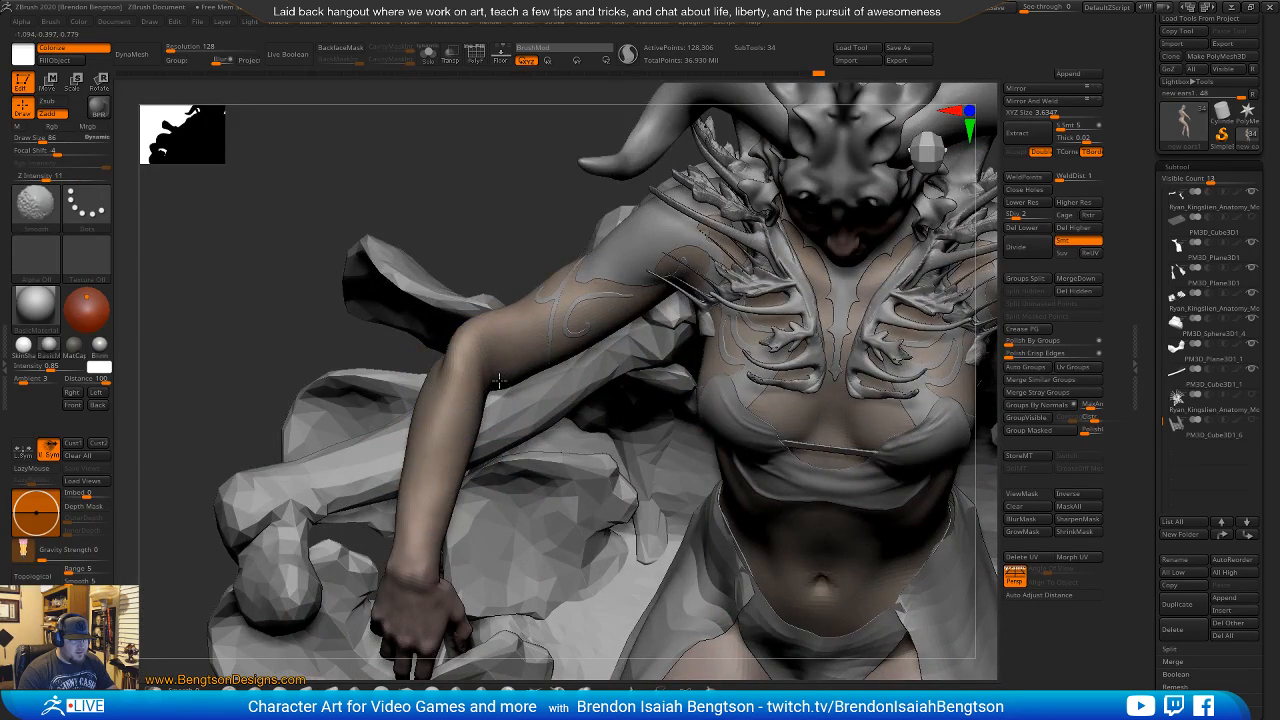
mouse_move(447, 352)
right_down()
mouse_move(486, 206)
mouse_move(511, 390)
mouse_move(503, 420)
mouse_move(442, 427)
right_up()
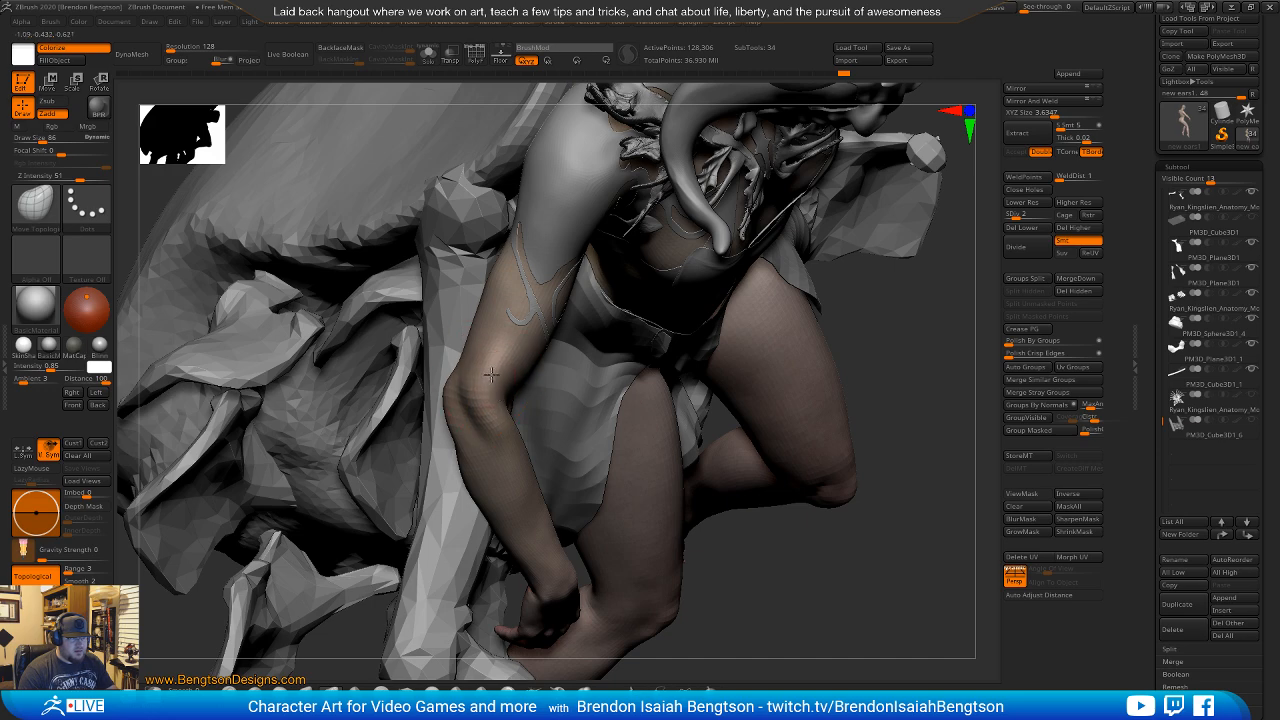
right_drag(486, 360, 519, 406)
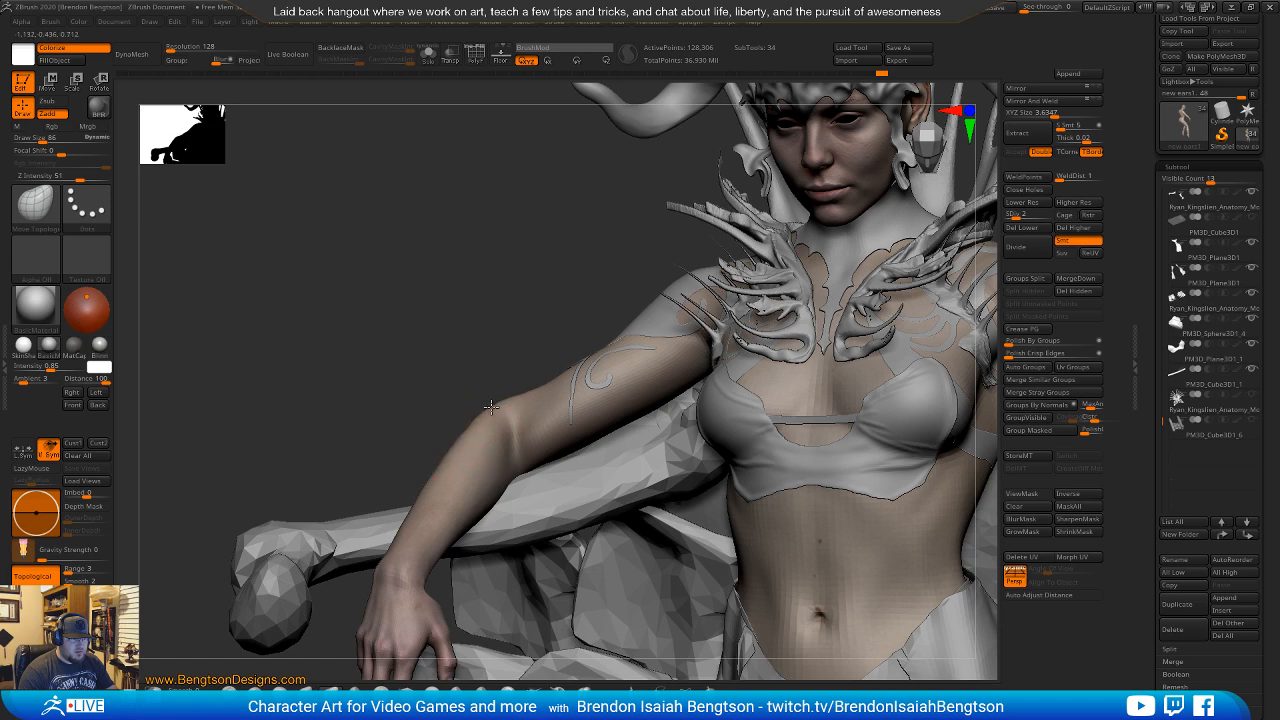
Push the right elbow's outer contour and inner bend into a cleaner arm silhouette at draw size 86.
alt+drag(500, 350, 520, 310)
mouse_move(451, 343)
alt+mouse_down()
mouse_move(457, 480)
mouse_move(469, 423)
mouse_move(466, 450)
mouse_move(455, 448)
alt+mouse_up()
right_drag(483, 397, 525, 398)
mouse_move(510, 398)
ctrl+right_down()
mouse_move(500, 330)
mouse_move(509, 478)
mouse_move(495, 400)
ctrl+right_up()
right_drag(495, 400, 510, 345)
ctrl+right_drag(510, 345, 532, 455)
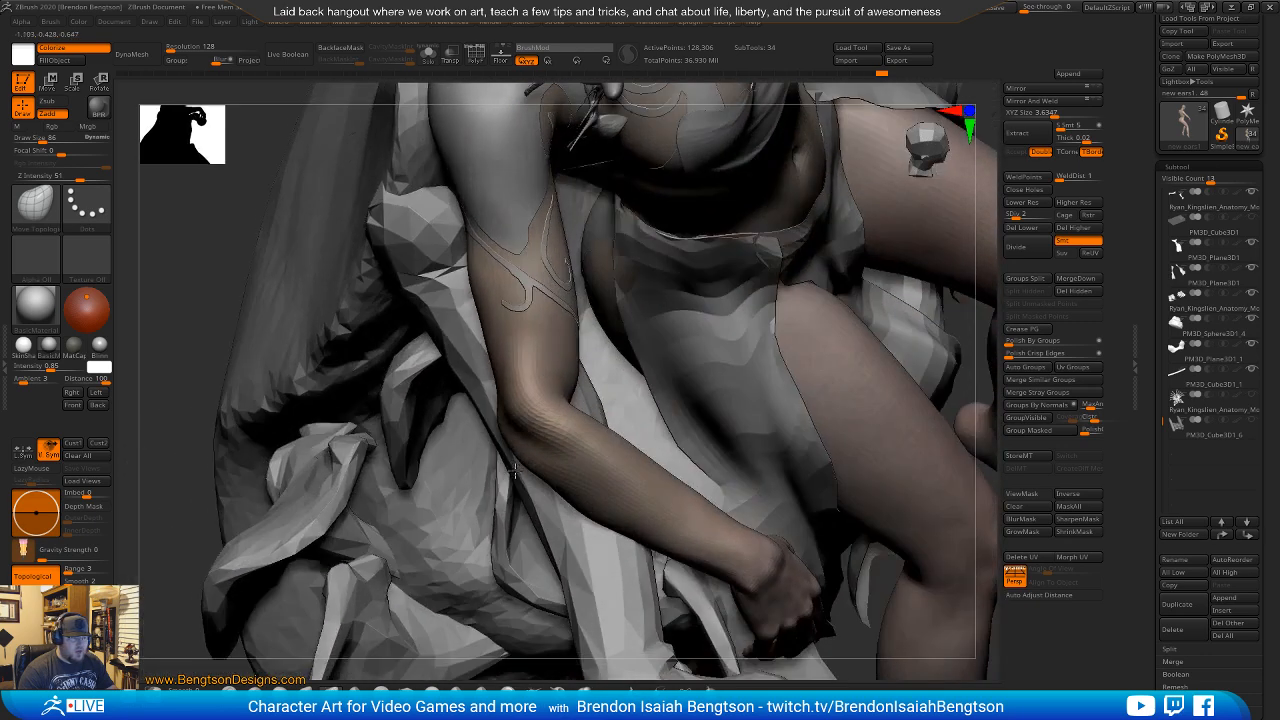
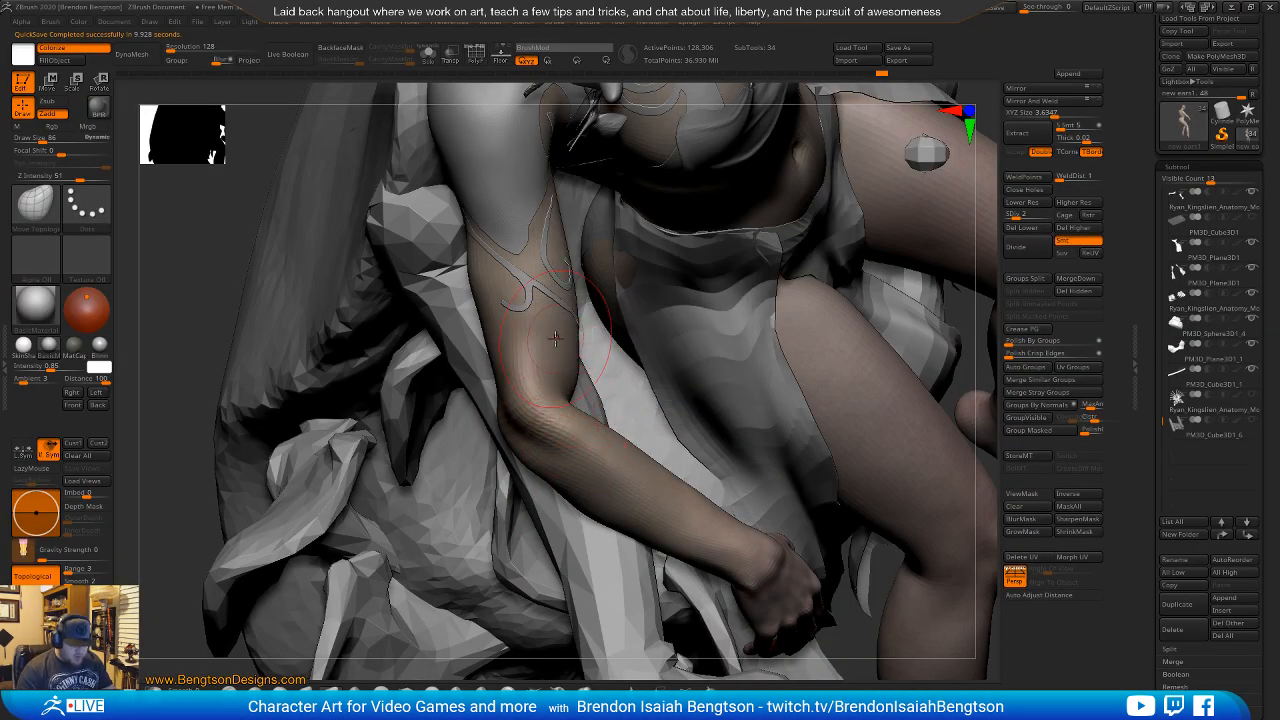
Undo the last elbow stroke and refine the inner bend and lower upper arm at draw size 54.
drag(552, 443, 556, 446)
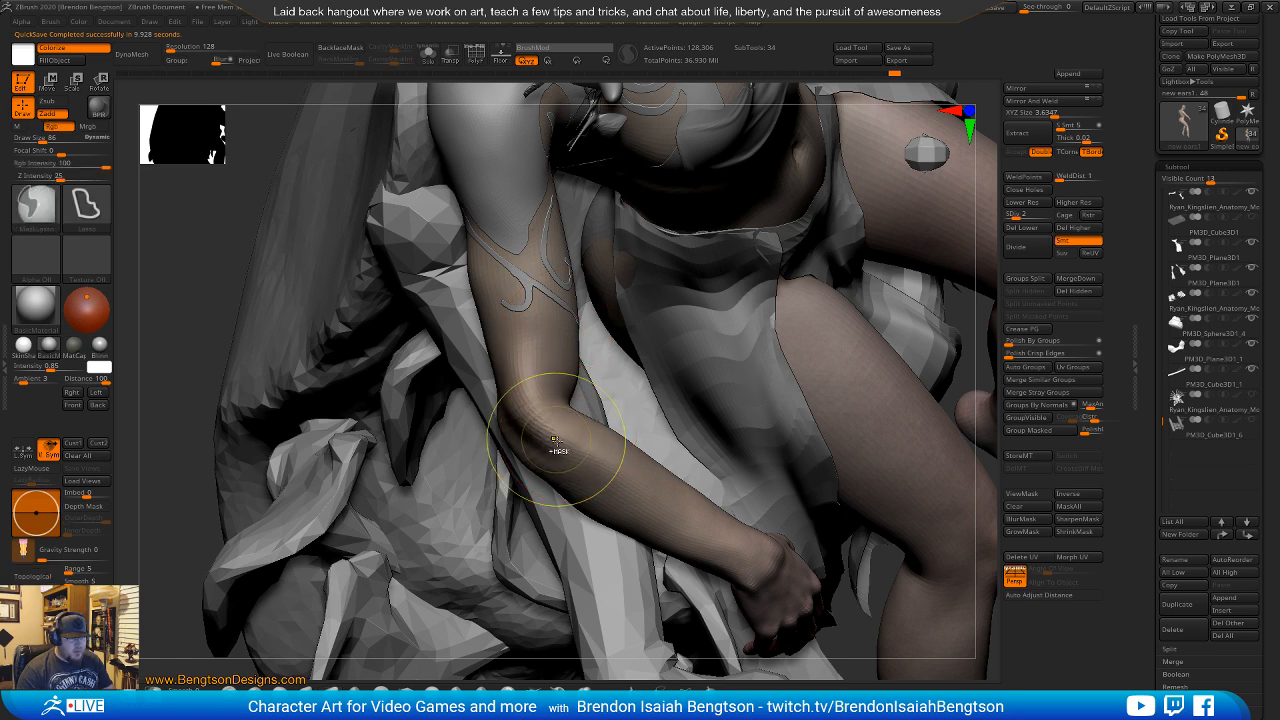
key(ctrl+z)
right_drag(580, 412, 567, 399)
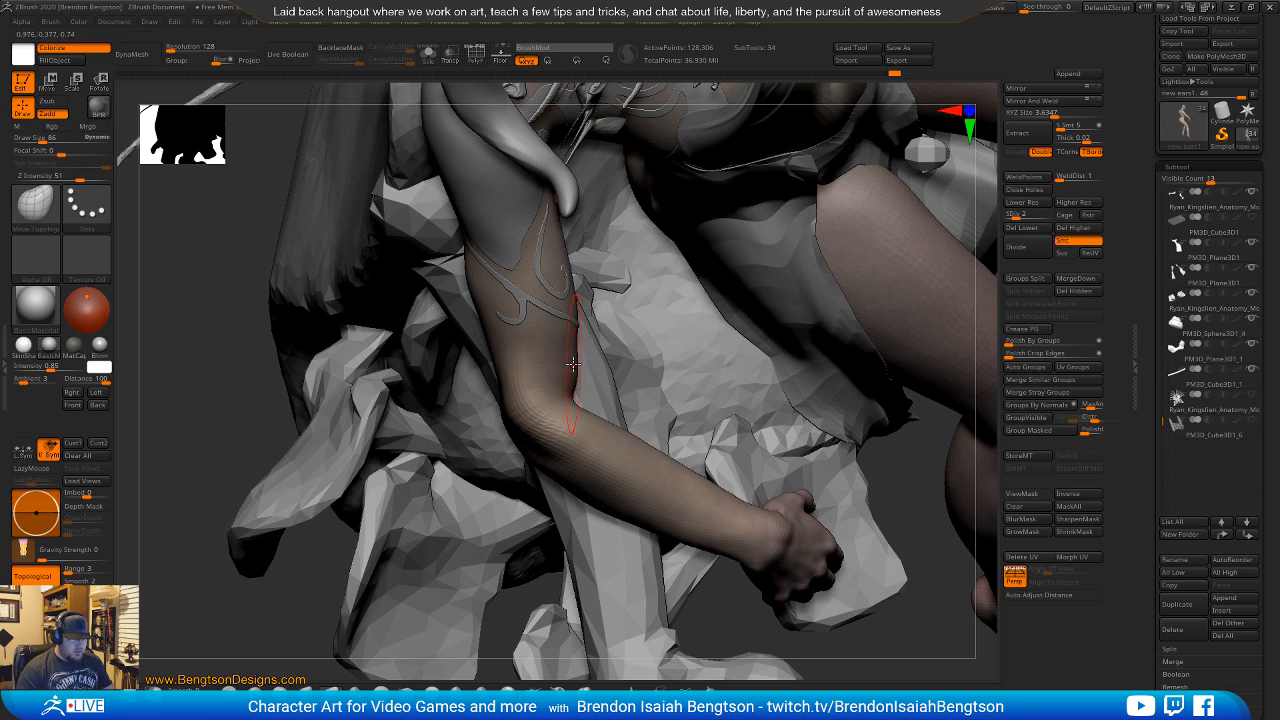
key(space)
drag(586, 325, 578, 323)
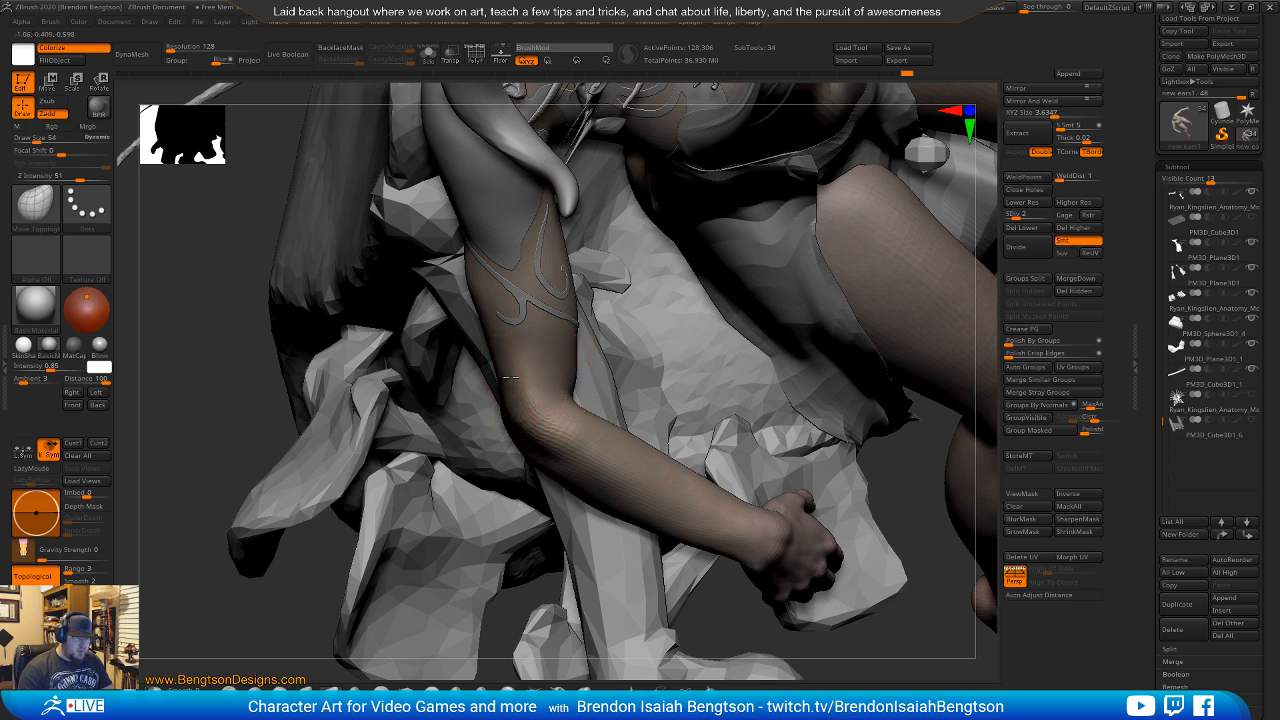
mouse_move(536, 396)
right_down()
mouse_move(566, 425)
mouse_move(480, 423)
mouse_move(529, 429)
right_up()
Examine the pose of both arms and hands on the armrests from the front and three-quarter views.
mouse_move(760, 325)
right_down()
mouse_move(662, 352)
mouse_move(609, 347)
mouse_move(627, 410)
right_up()
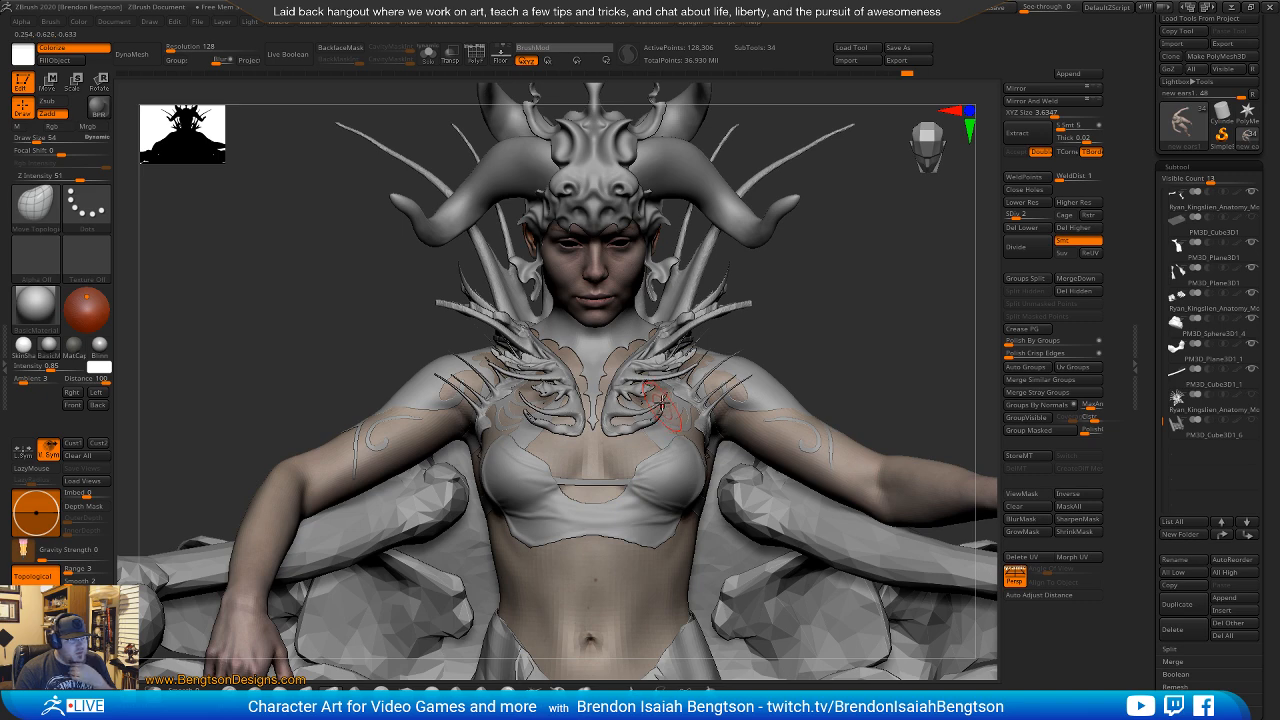
ctrl+right_drag(635, 466, 590, 295)
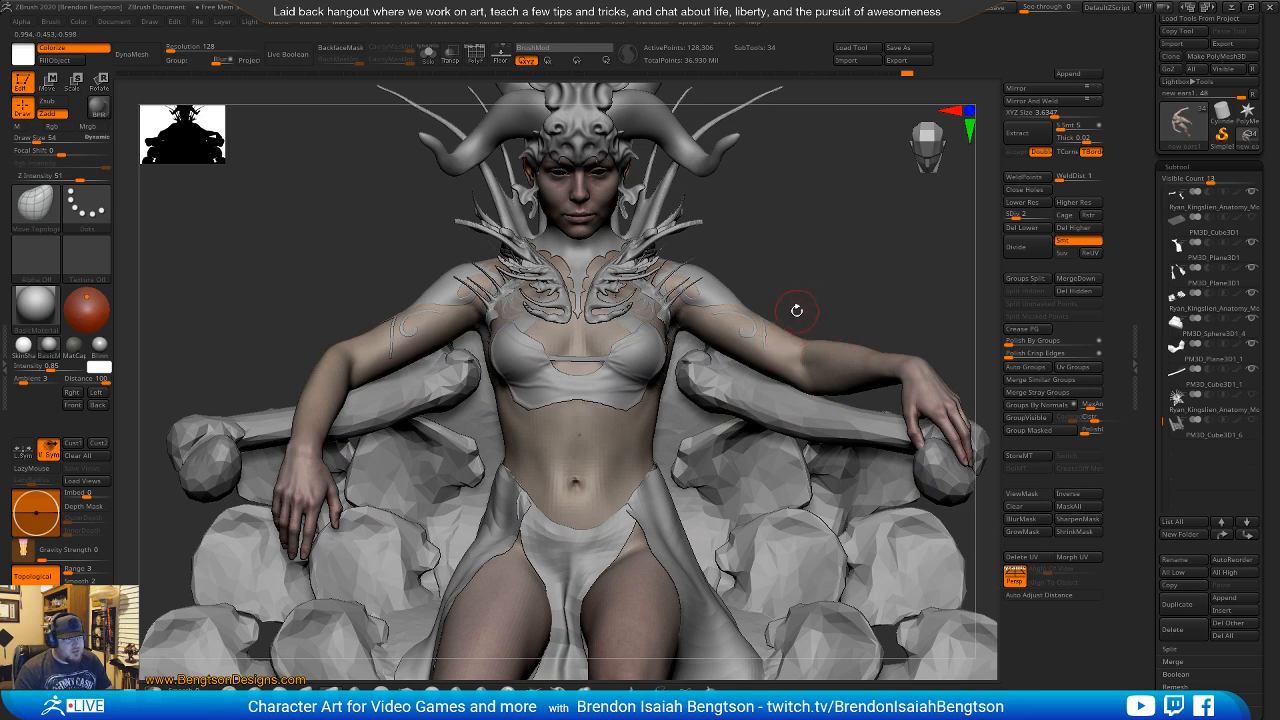
right_drag(790, 254, 760, 384)
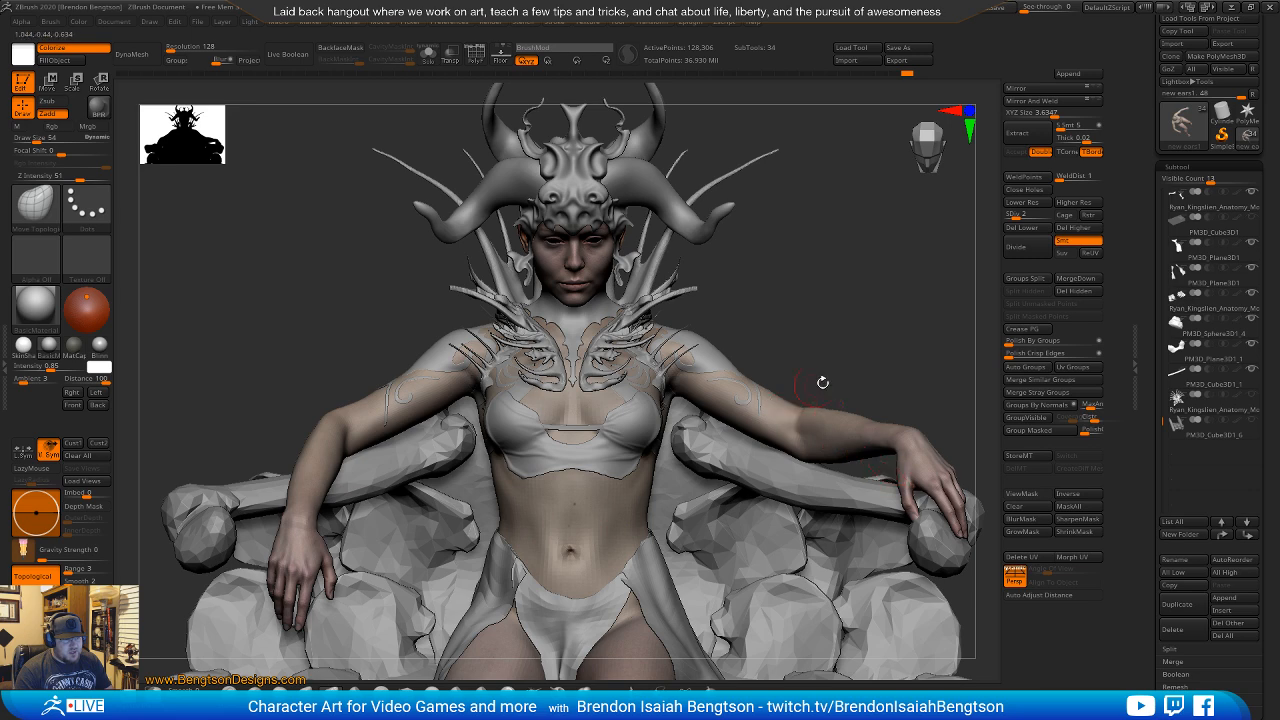
key(f)
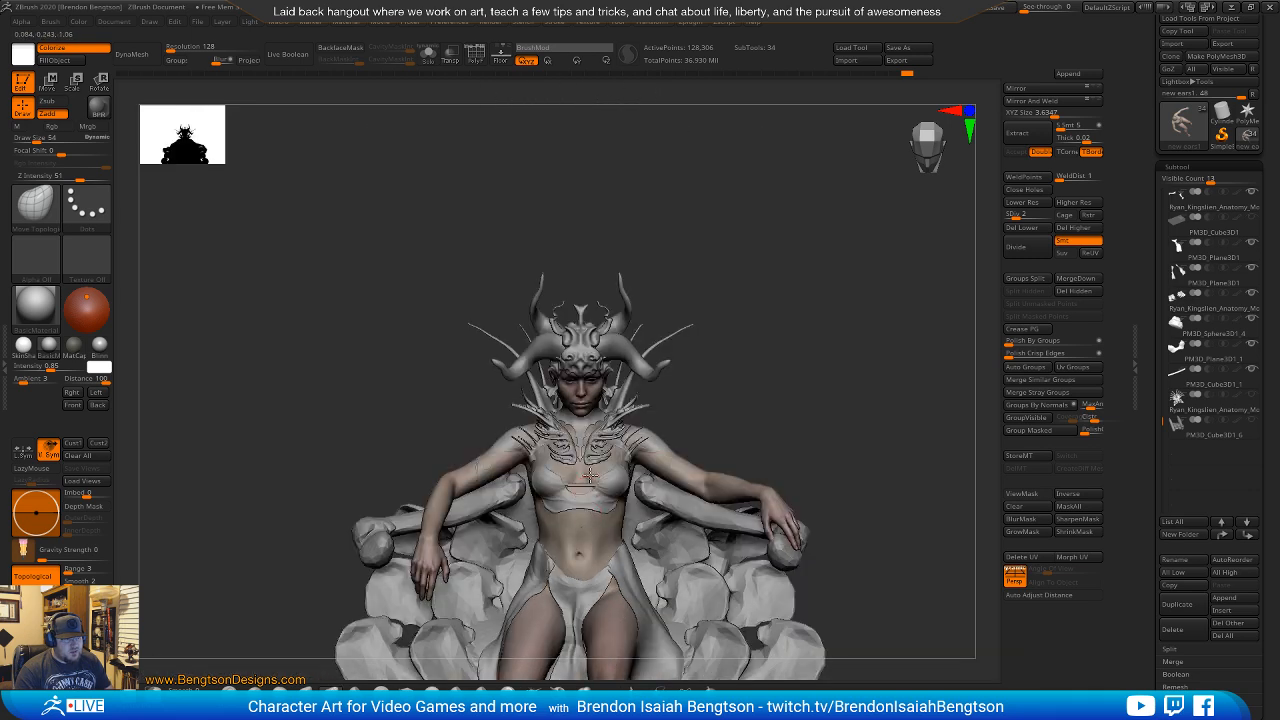
drag(900, 480, 719, 386)
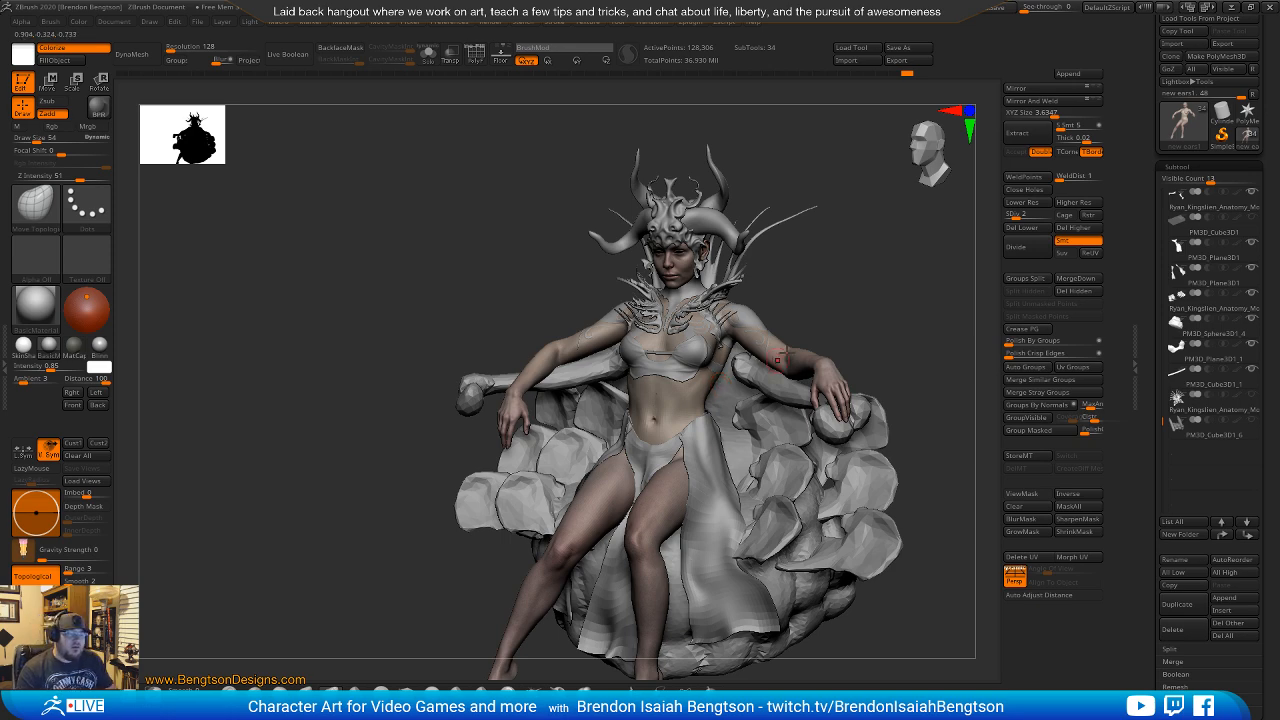
alt+drag(824, 294, 818, 398)
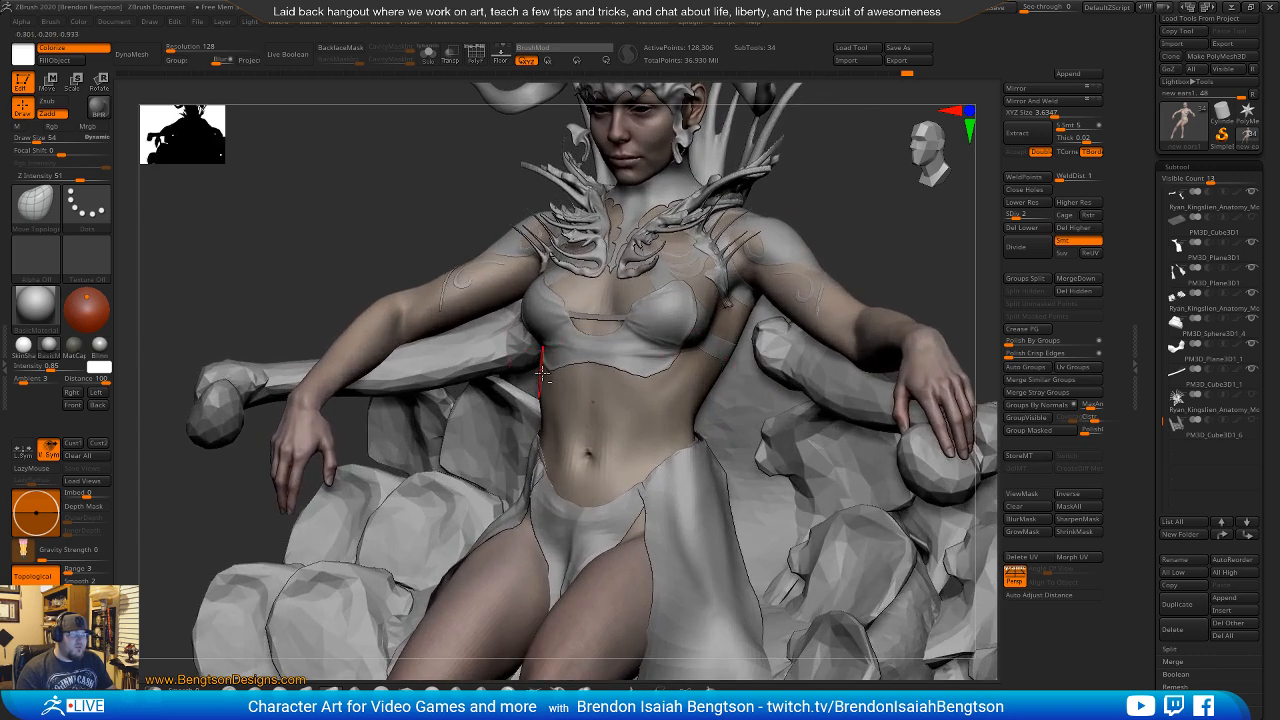
alt+drag(460, 275, 640, 515)
Adjust the right elbow's outer contour and the adjoining upper arm with Move Topological at draw size 99.
mouse_move(500, 385)
alt+mouse_down()
mouse_move(508, 461)
mouse_move(497, 429)
alt+mouse_up()
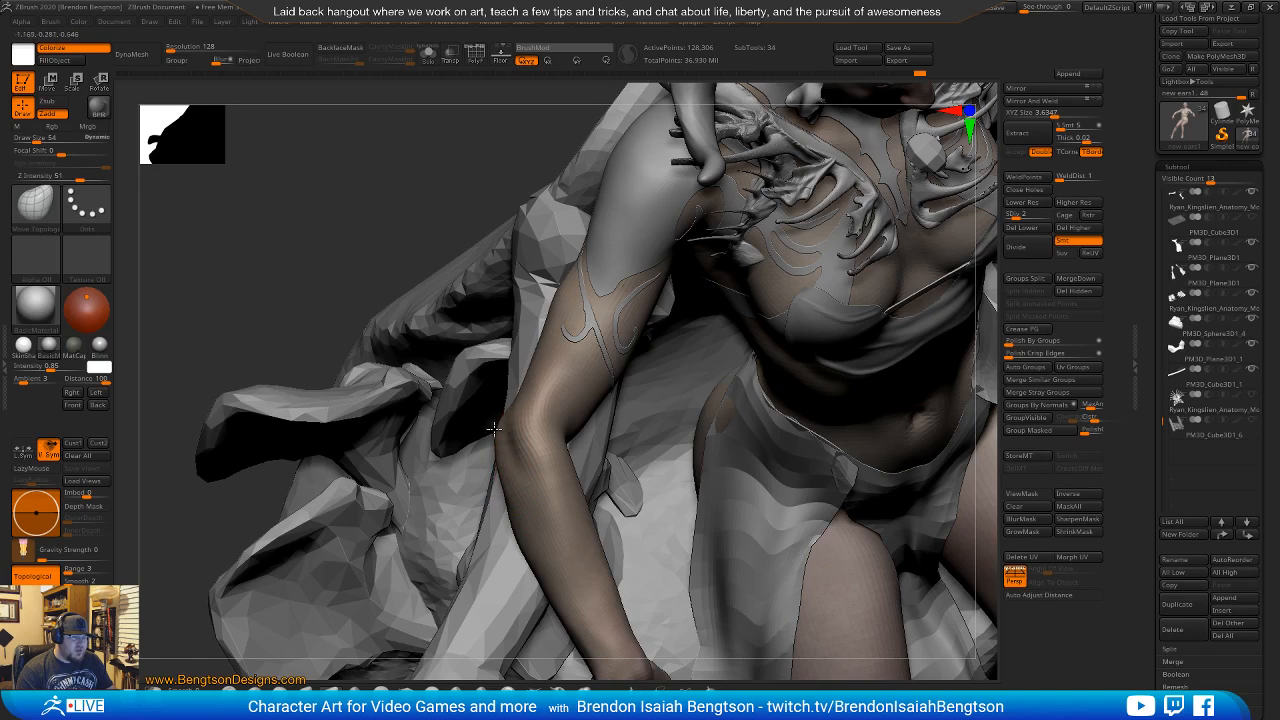
mouse_move(518, 380)
mouse_down()
mouse_move(522, 440)
mouse_move(512, 368)
mouse_up()
key(space)
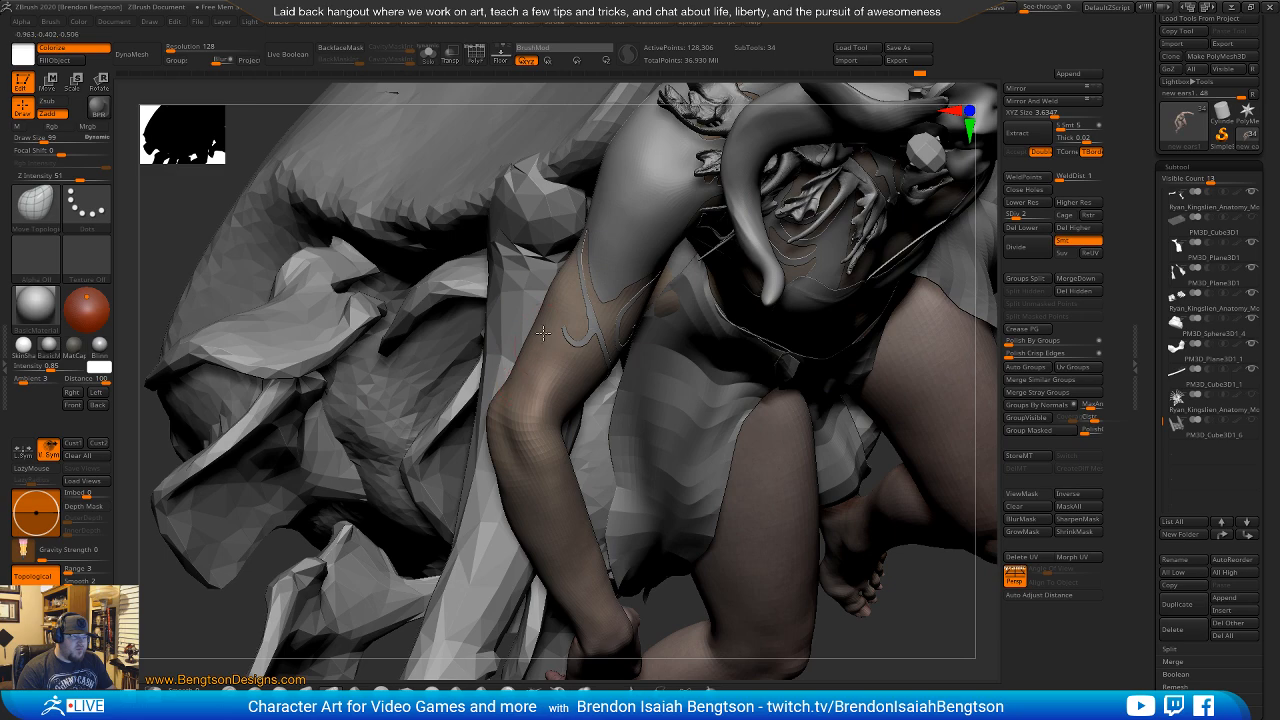
right_drag(527, 457, 514, 365)
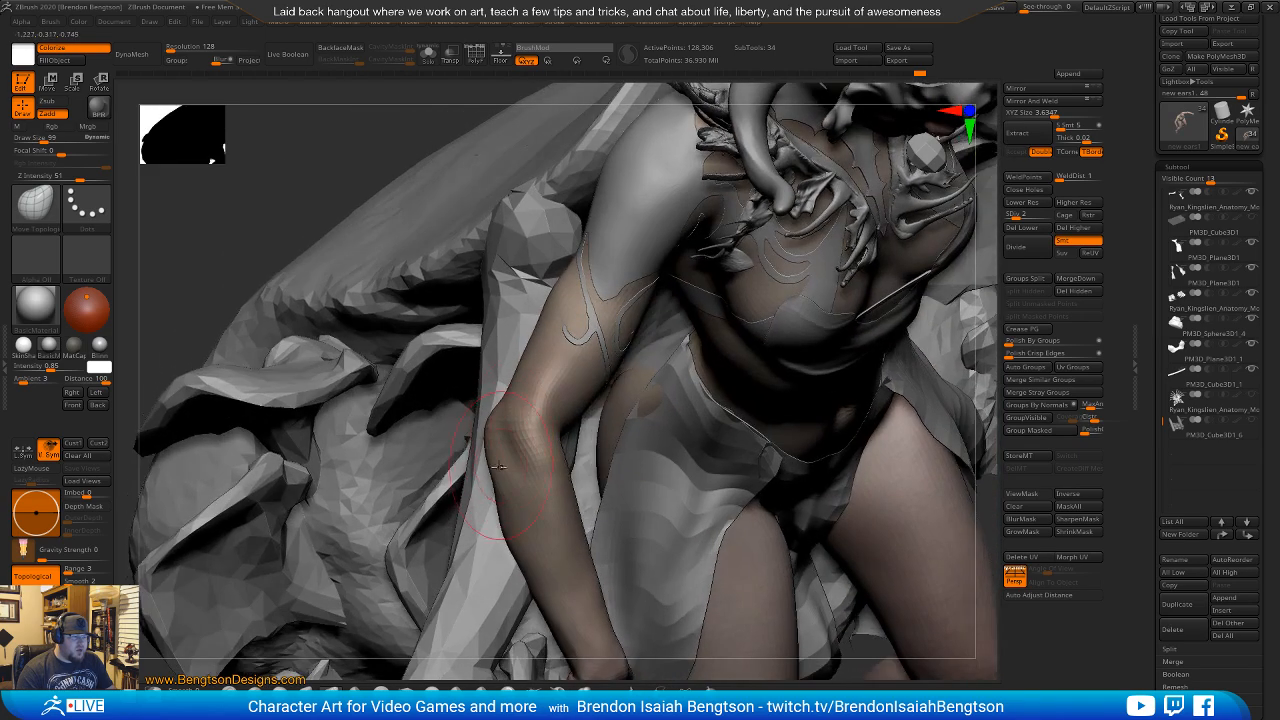
right_drag(512, 459, 512, 555)
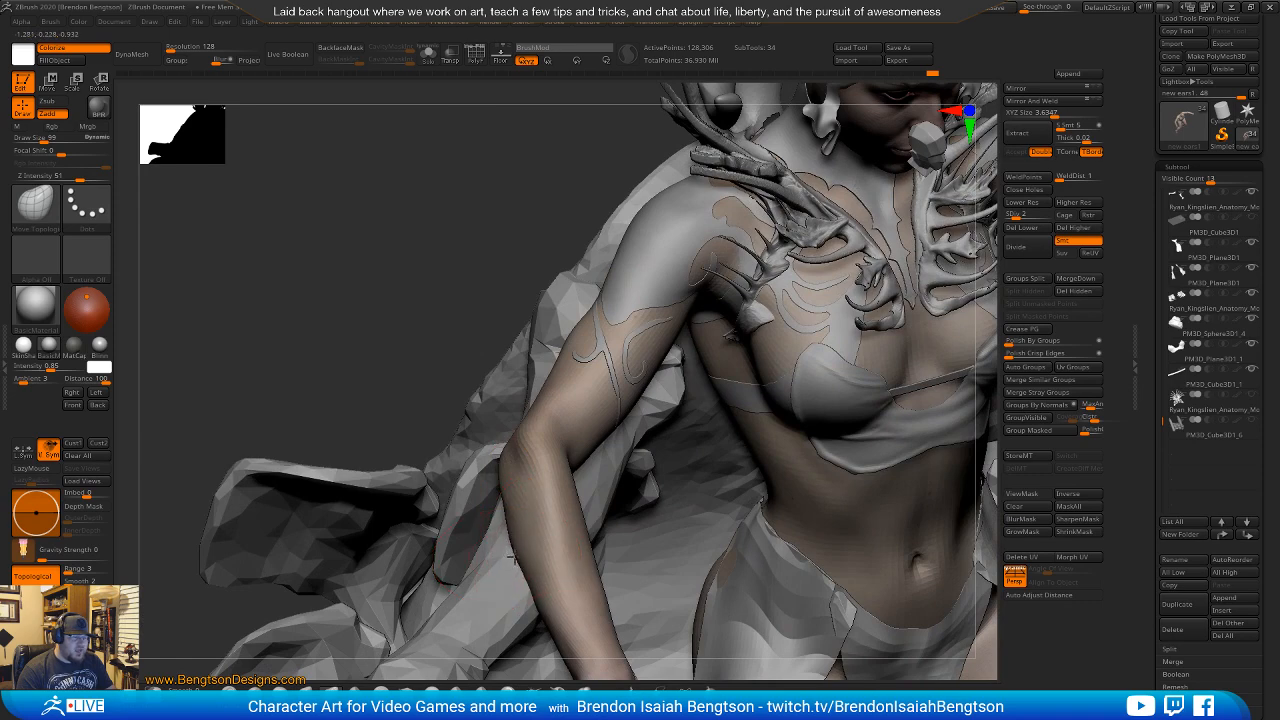
Refine the right forearm below the elbow with Move Topological at draw size 65 and focal shift 5.
key(space)
drag(547, 541, 526, 524)
mouse_move(690, 170)
alt+right_down()
mouse_move(664, 373)
mouse_move(703, 327)
mouse_move(757, 313)
alt+right_up()
right_drag(781, 458, 803, 356)
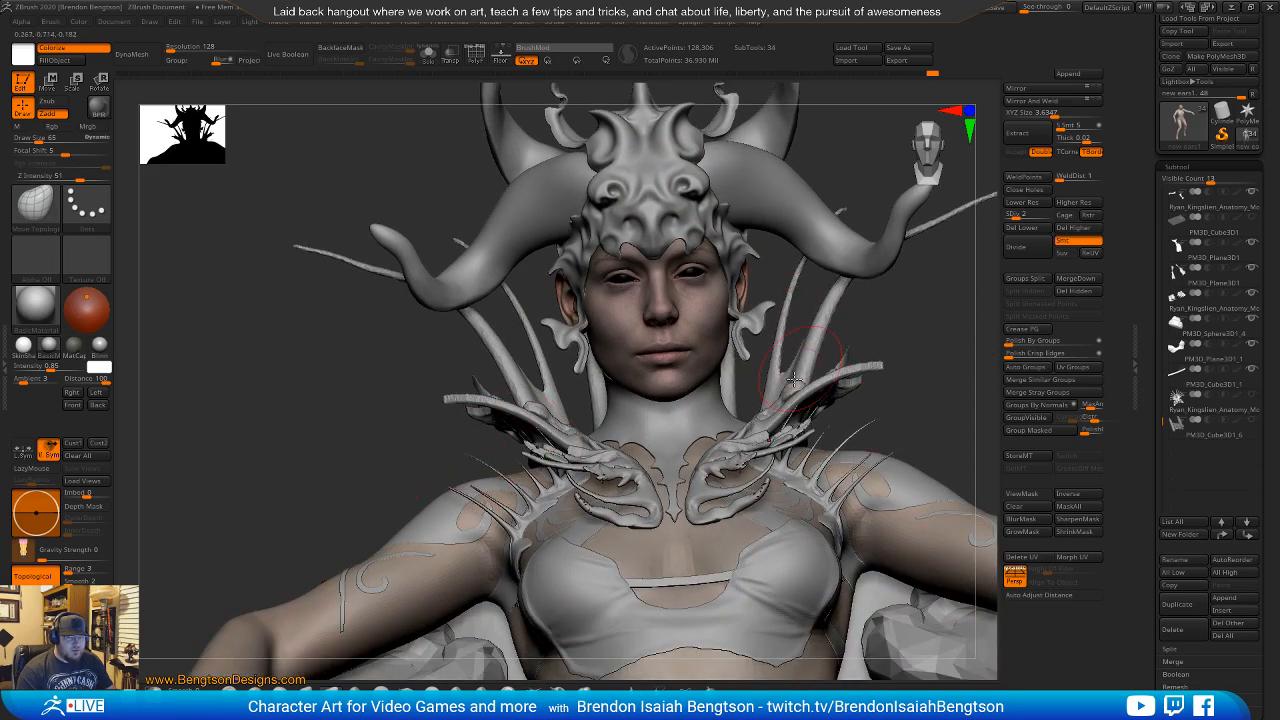
Examine the seated character's right arm and upper body from front, three-quarter and overhead views.
ctrl+right_drag(656, 503, 654, 430)
alt+right_drag(654, 480, 667, 434)
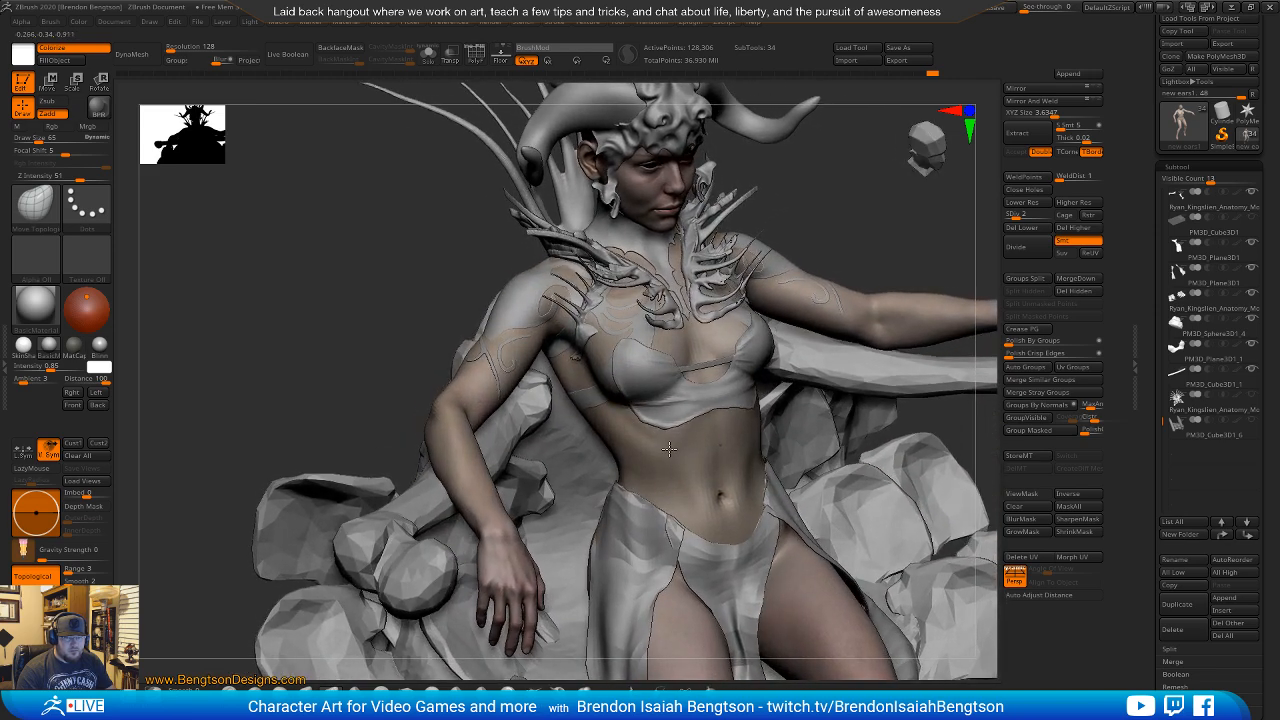
right_drag(613, 403, 686, 393)
key(f)
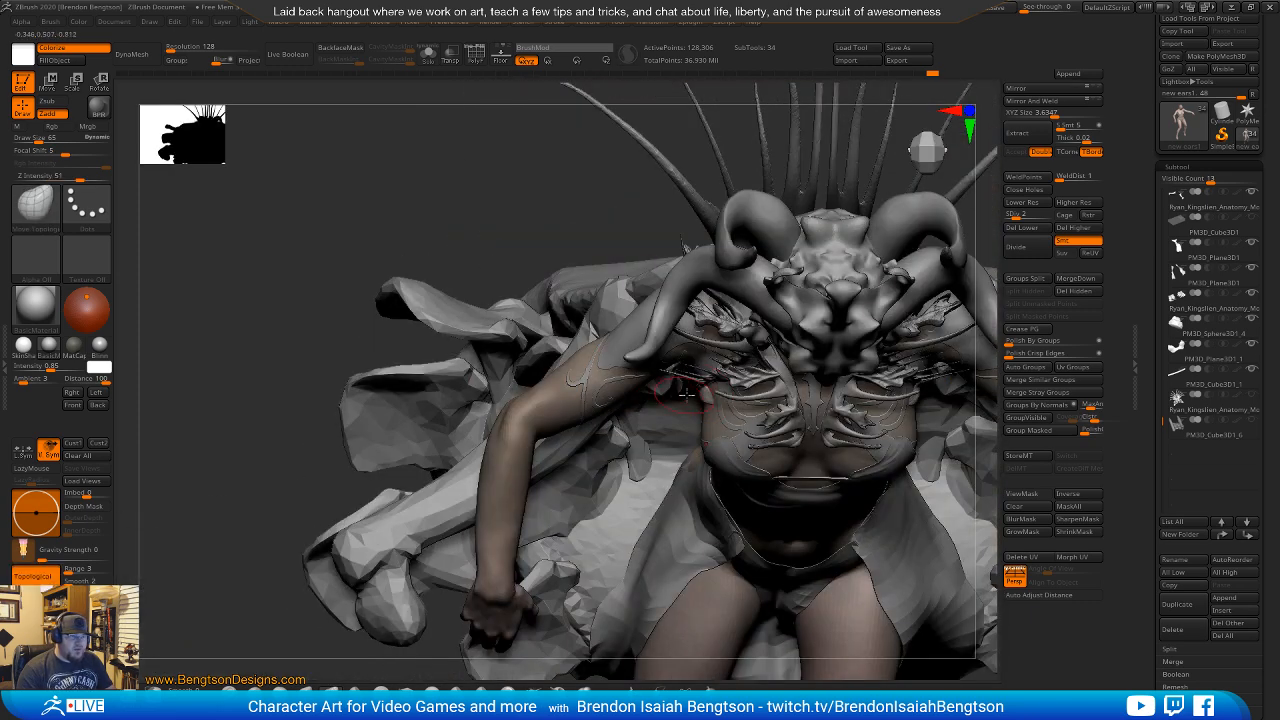
right_drag(666, 451, 675, 390)
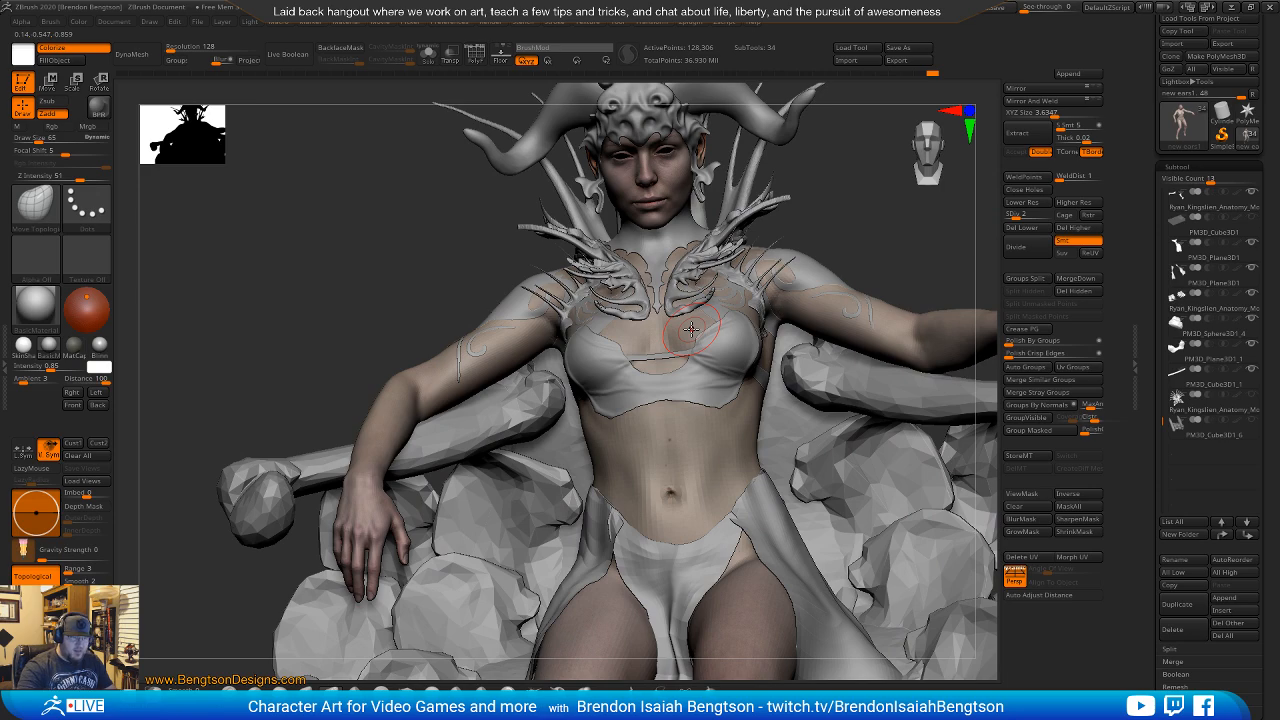
Raise the interface's See-through to compare the model with the reference images behind it, restore full opacity and inspect the figure from the side.
click(1038, 8)
mouse_move(1038, 8)
mouse_down()
mouse_move(1065, 11)
mouse_move(1024, 8)
mouse_up()
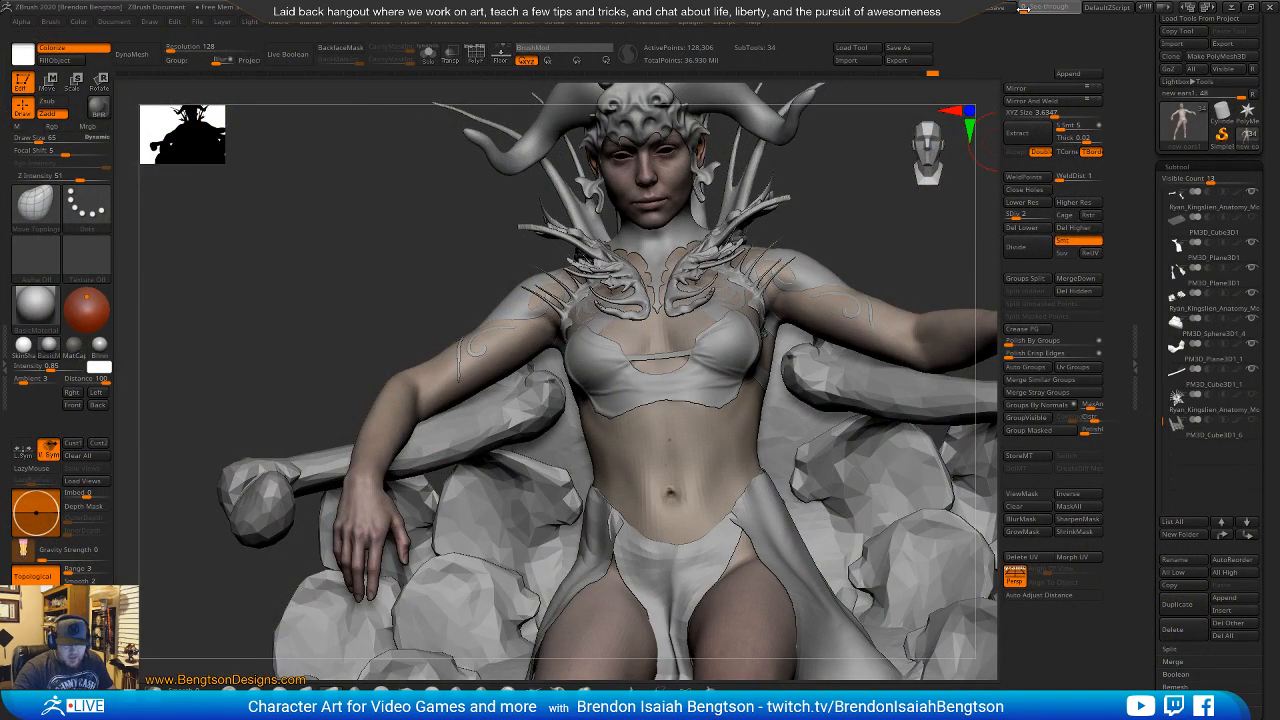
drag(1024, 8, 1058, 15)
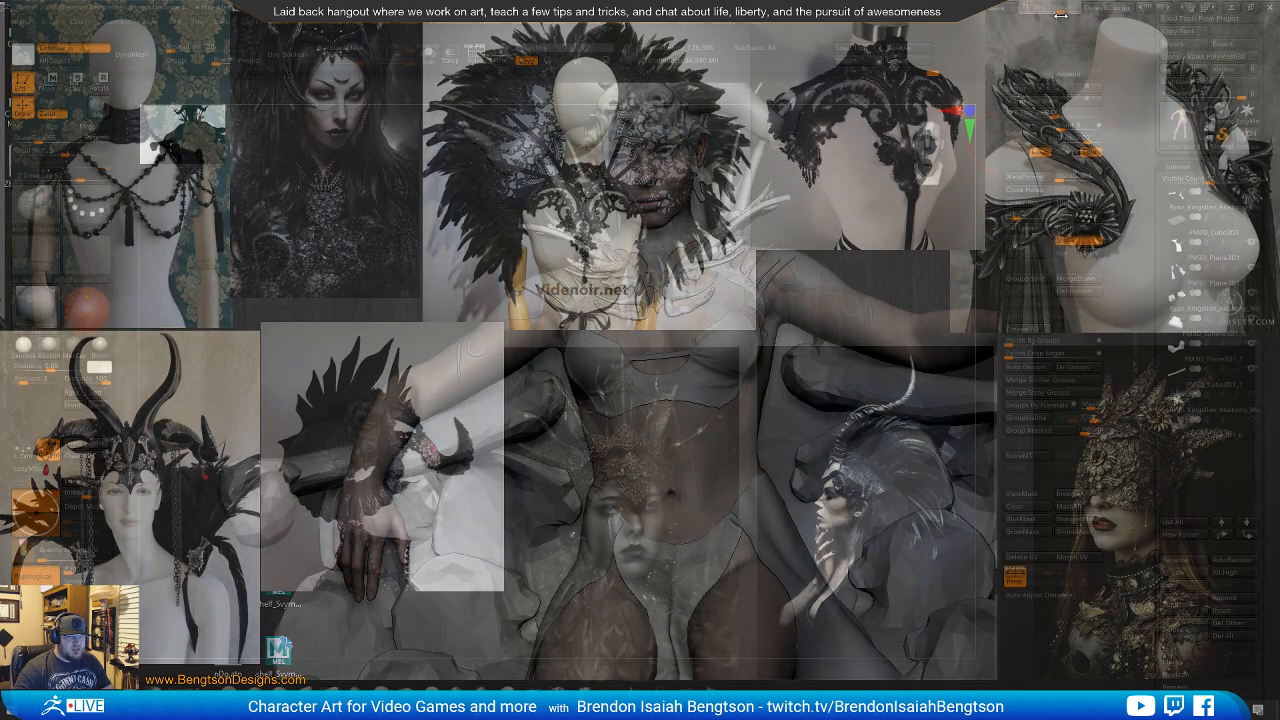
drag(1060, 14, 1022, 12)
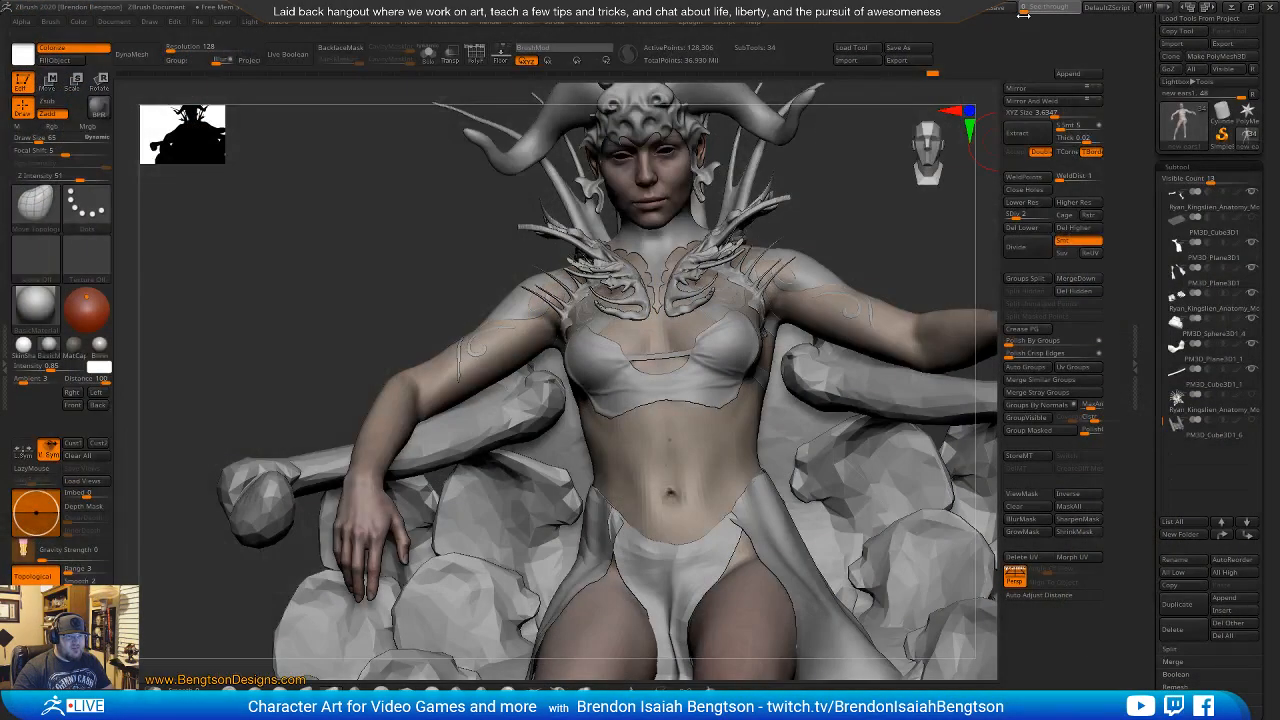
mouse_move(928, 150)
mouse_down()
mouse_move(694, 371)
mouse_move(661, 437)
mouse_move(605, 430)
mouse_move(637, 428)
mouse_move(621, 352)
mouse_up()
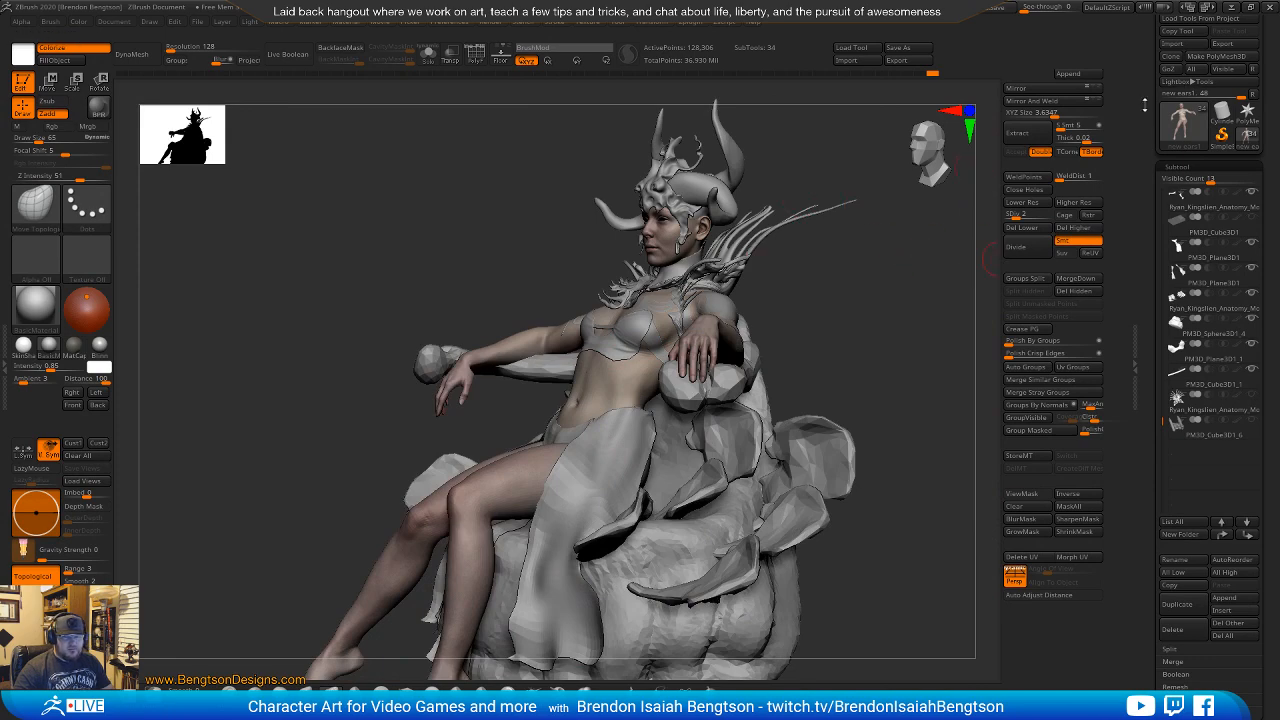
Switch to the desktop reference board, inspect the white-haired horned sorceress and dark fantasy portrait images, and return to ZBrush.
click(1230, 7)
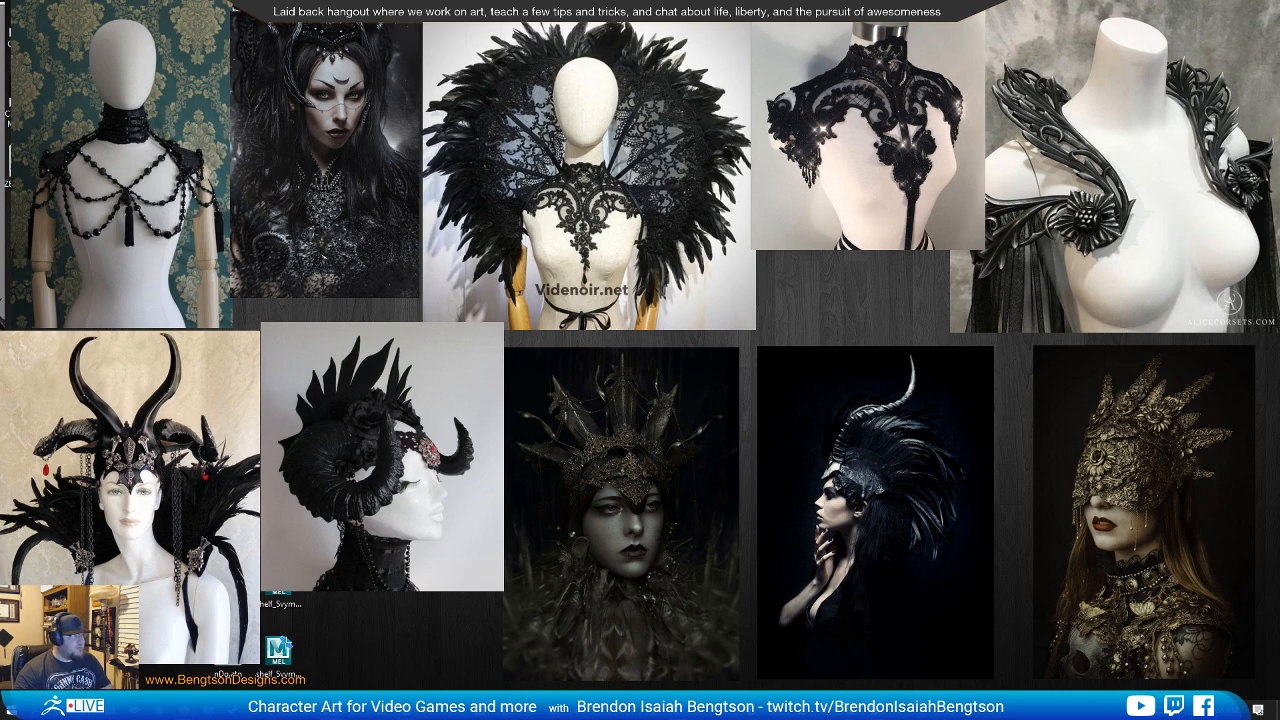
mouse_move(2, 400)
mouse_down()
mouse_move(184, 414)
mouse_move(550, 477)
mouse_up()
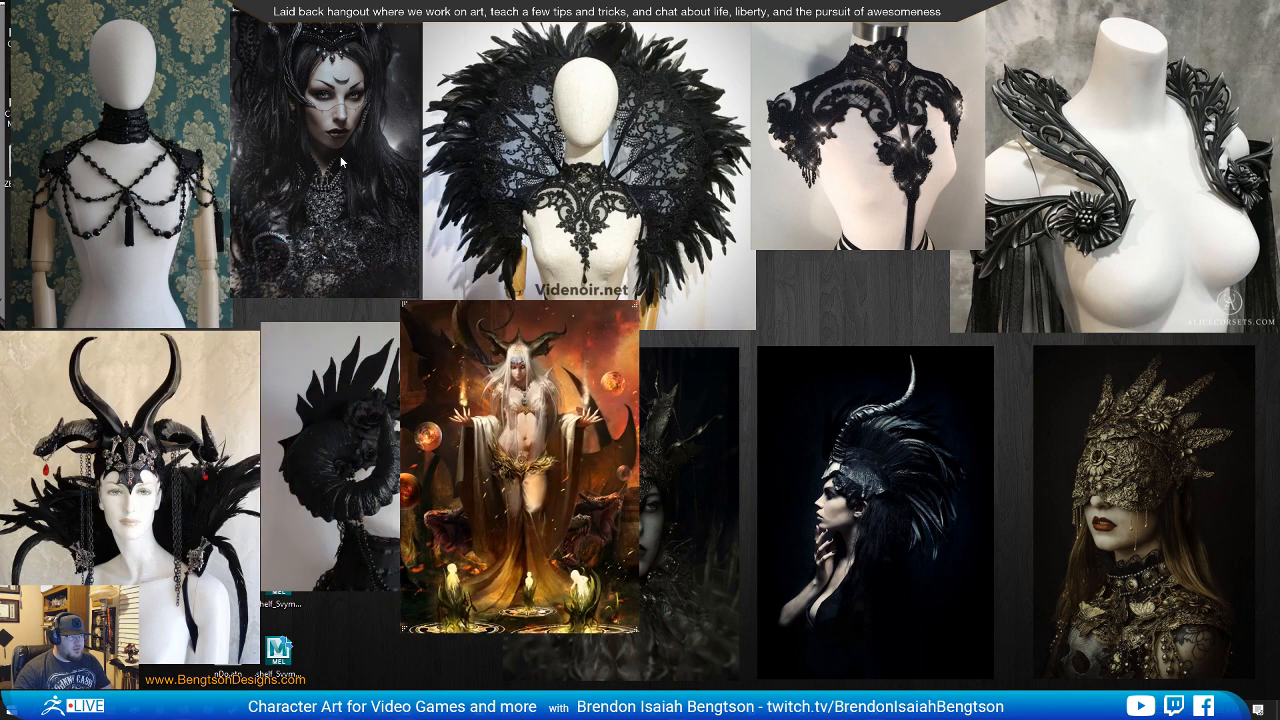
mouse_move(340, 155)
mouse_down()
mouse_move(300, 455)
mouse_move(318, 374)
mouse_move(309, 382)
mouse_up()
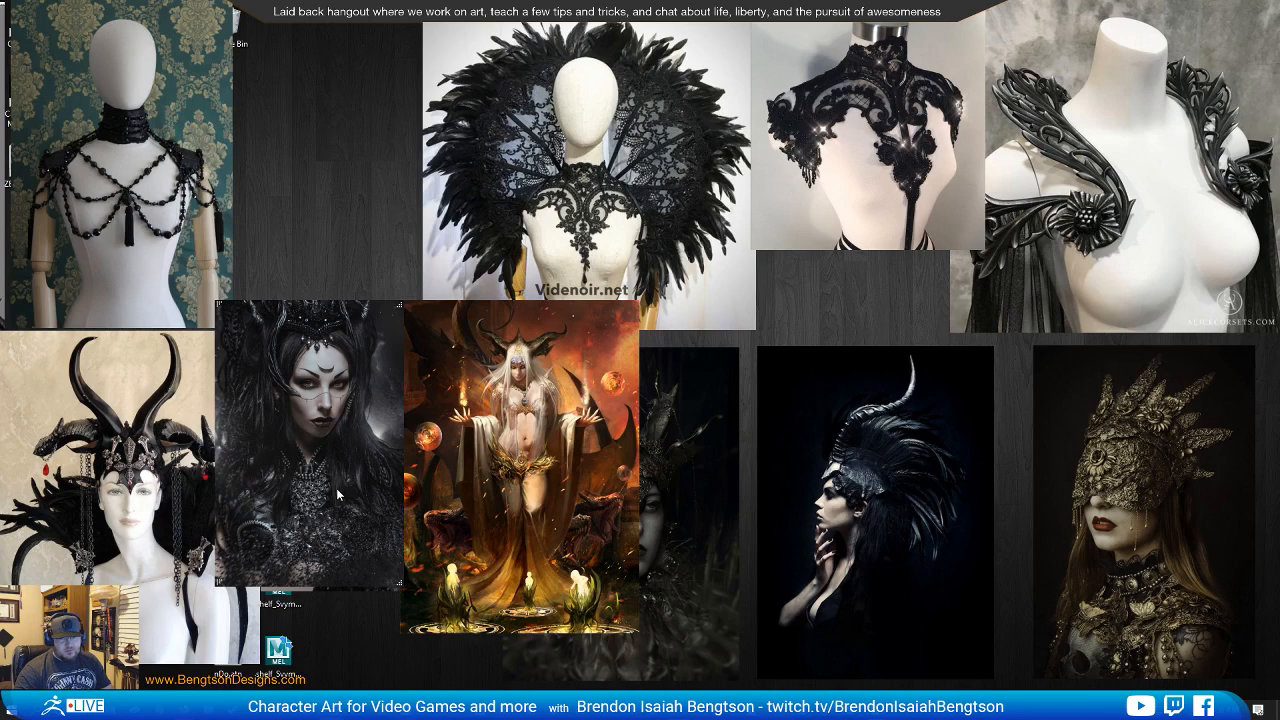
drag(336, 488, 352, 183)
drag(507, 497, 0, 400)
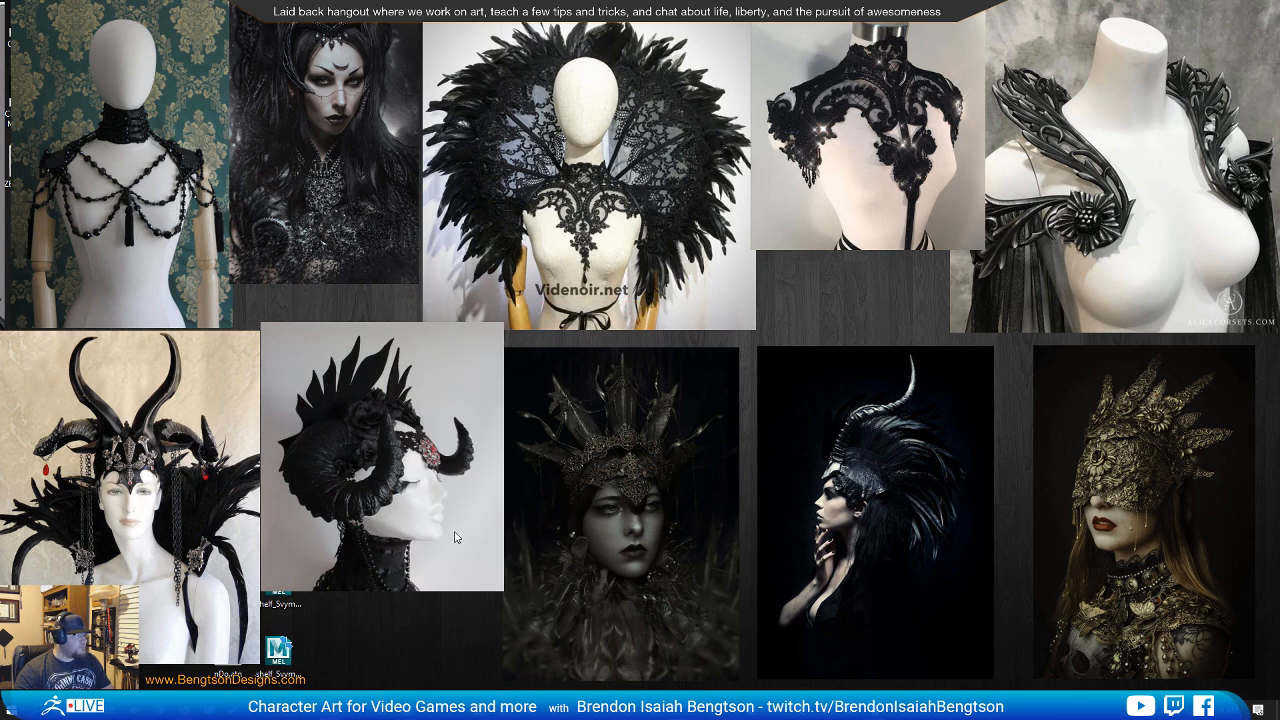
click(385, 707)
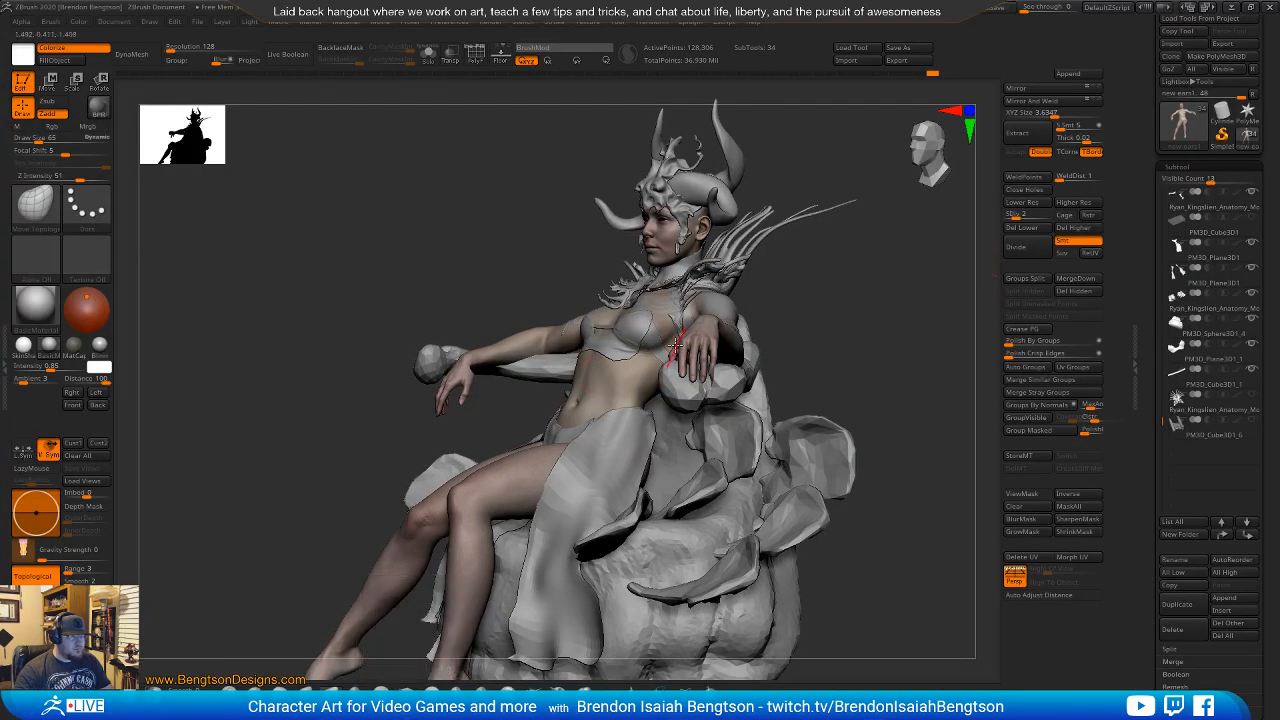
Adjust the right elbow's contour from overhead and front views with Move Topological at draw size 65.
alt+right_drag(672, 352, 434, 474)
right_drag(434, 474, 426, 524)
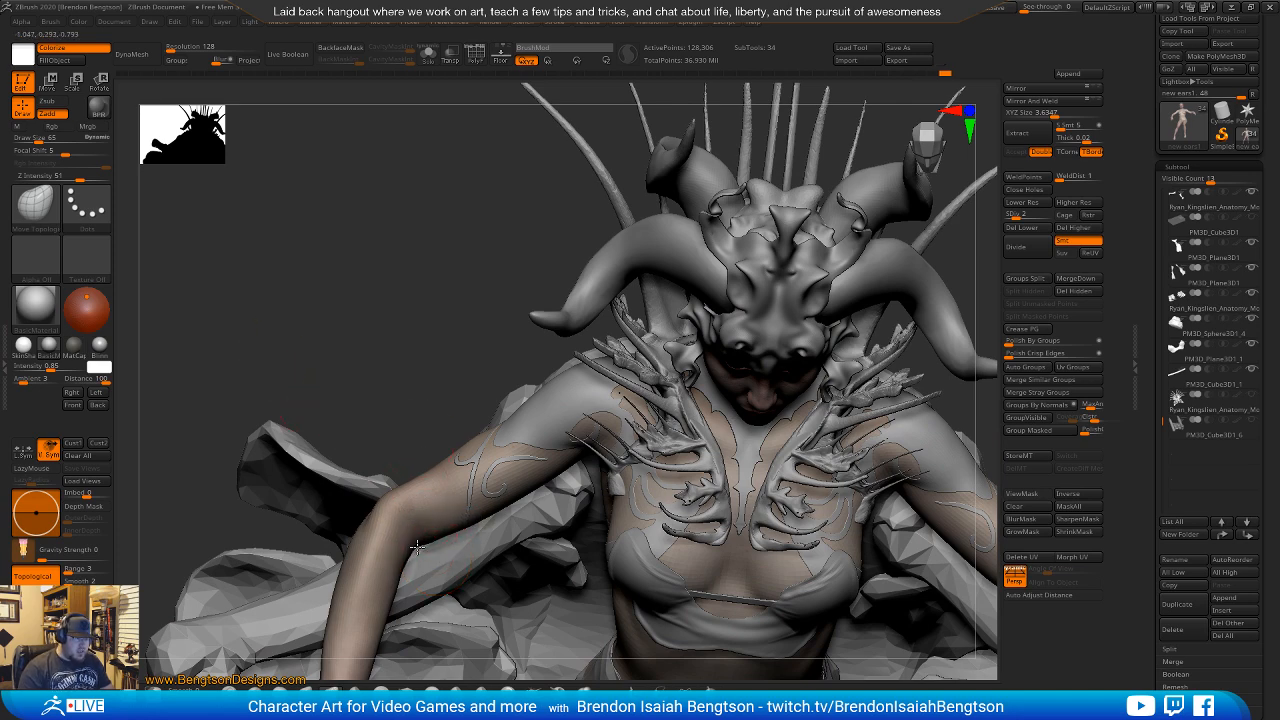
right_drag(420, 406, 385, 494)
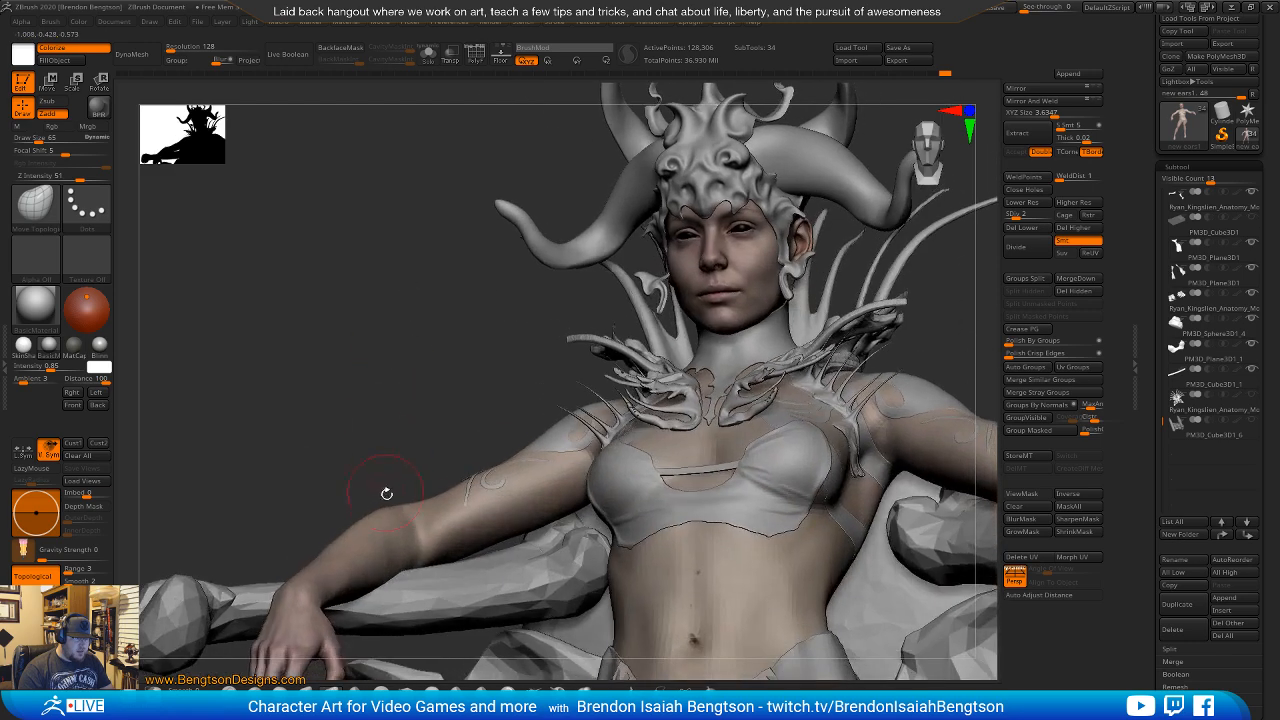
right_drag(373, 421, 337, 509)
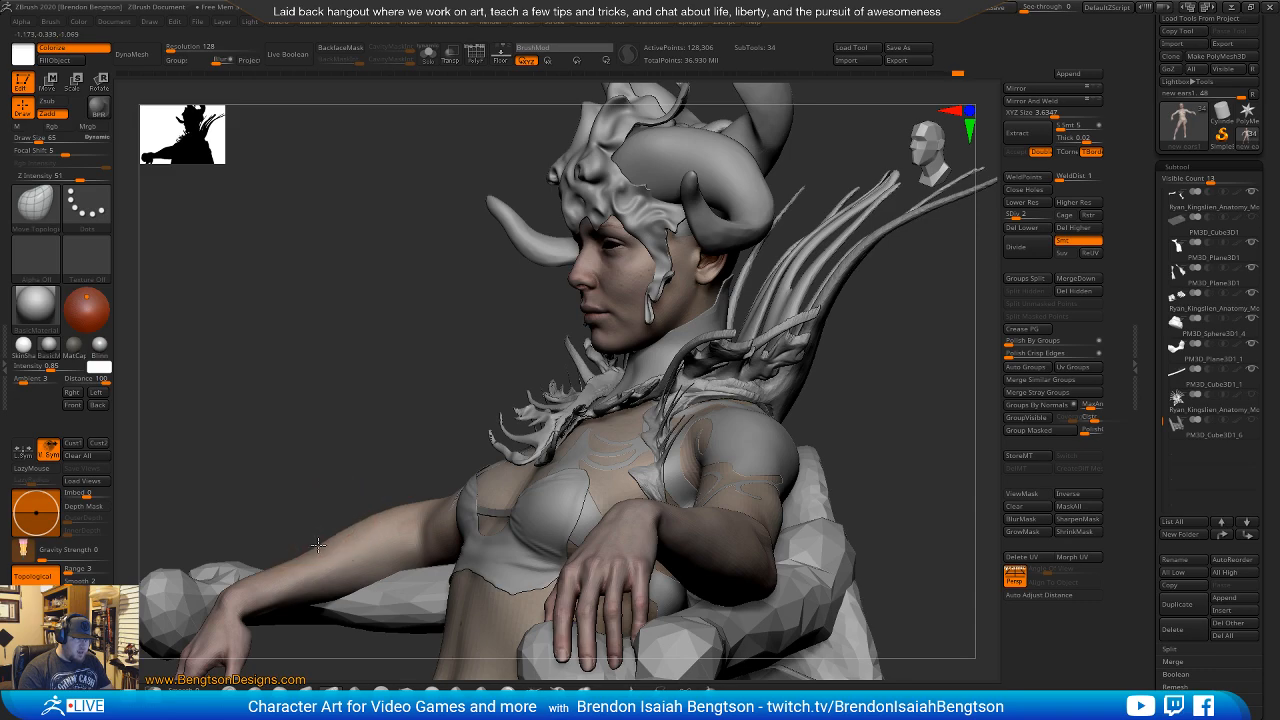
right_drag(313, 470, 263, 570)
Refine the right wrist and the adjoining forearm with Move Topological at draw size 62.
alt+right_drag(337, 545, 392, 412)
mouse_move(341, 456)
right_down()
mouse_move(352, 460)
mouse_move(331, 420)
mouse_move(436, 478)
mouse_move(446, 449)
right_up()
key(space)
drag(460, 452, 454, 452)
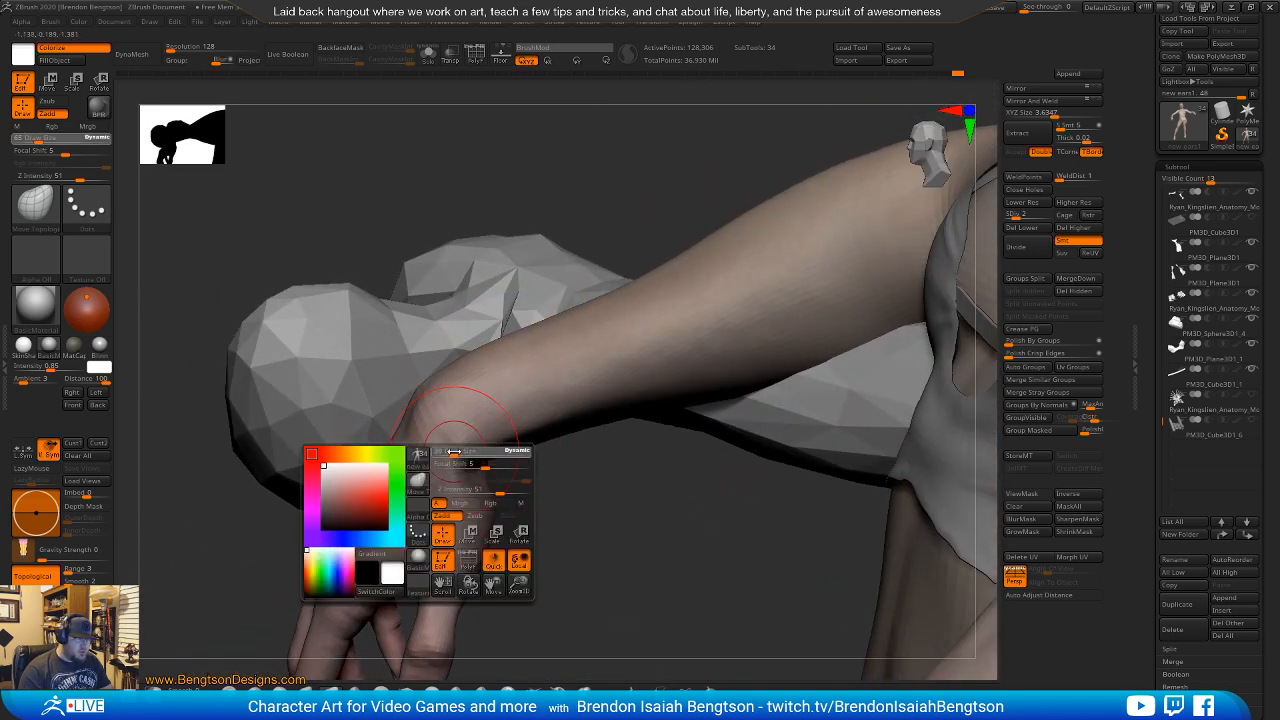
mouse_move(470, 455)
right_down()
mouse_move(536, 485)
mouse_move(543, 470)
right_up()
key(space)
drag(447, 412, 457, 419)
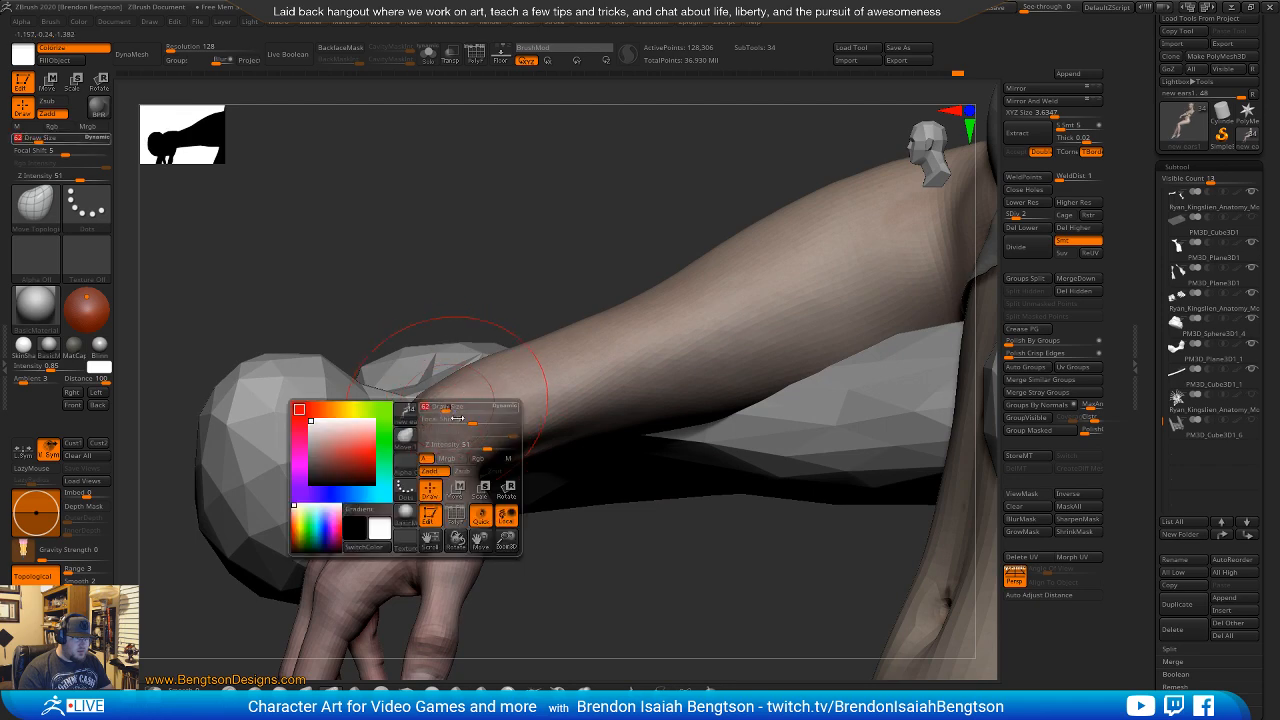
right_drag(542, 494, 552, 511)
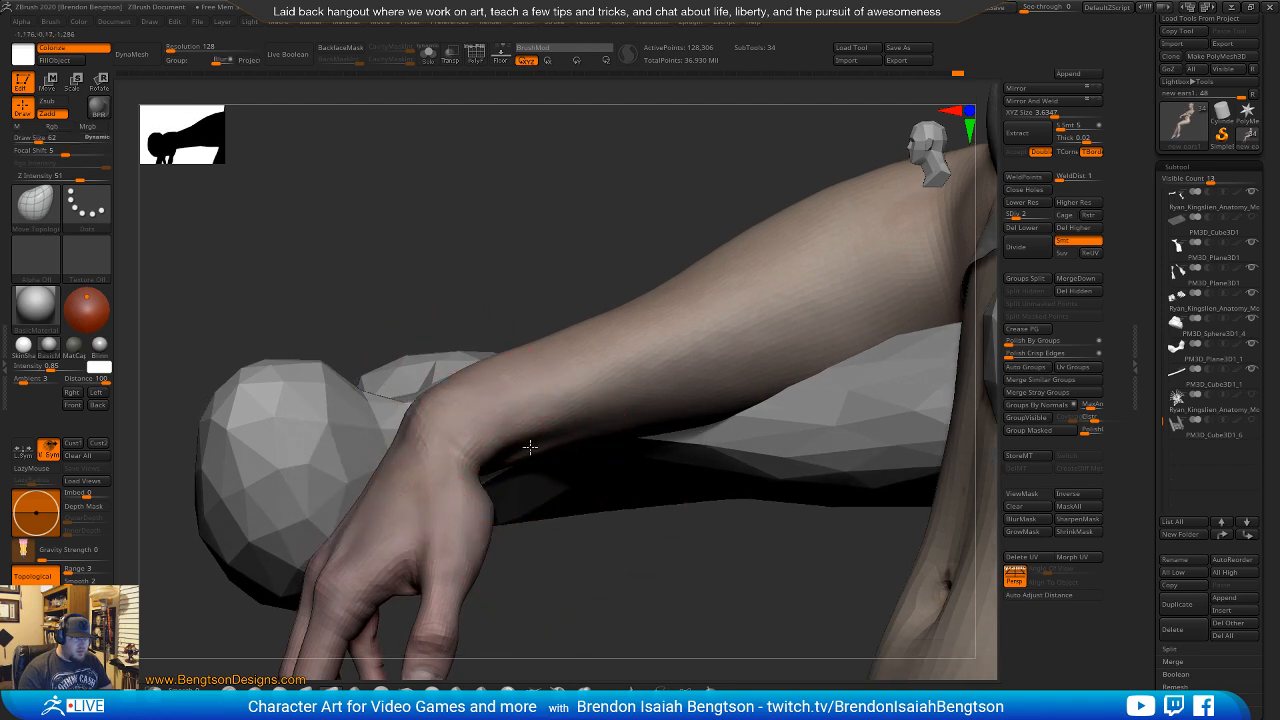
Refine the inner bend of the right wrist at draw size 42 and check the full seated pose from the side and front.
key(space)
drag(485, 470, 477, 473)
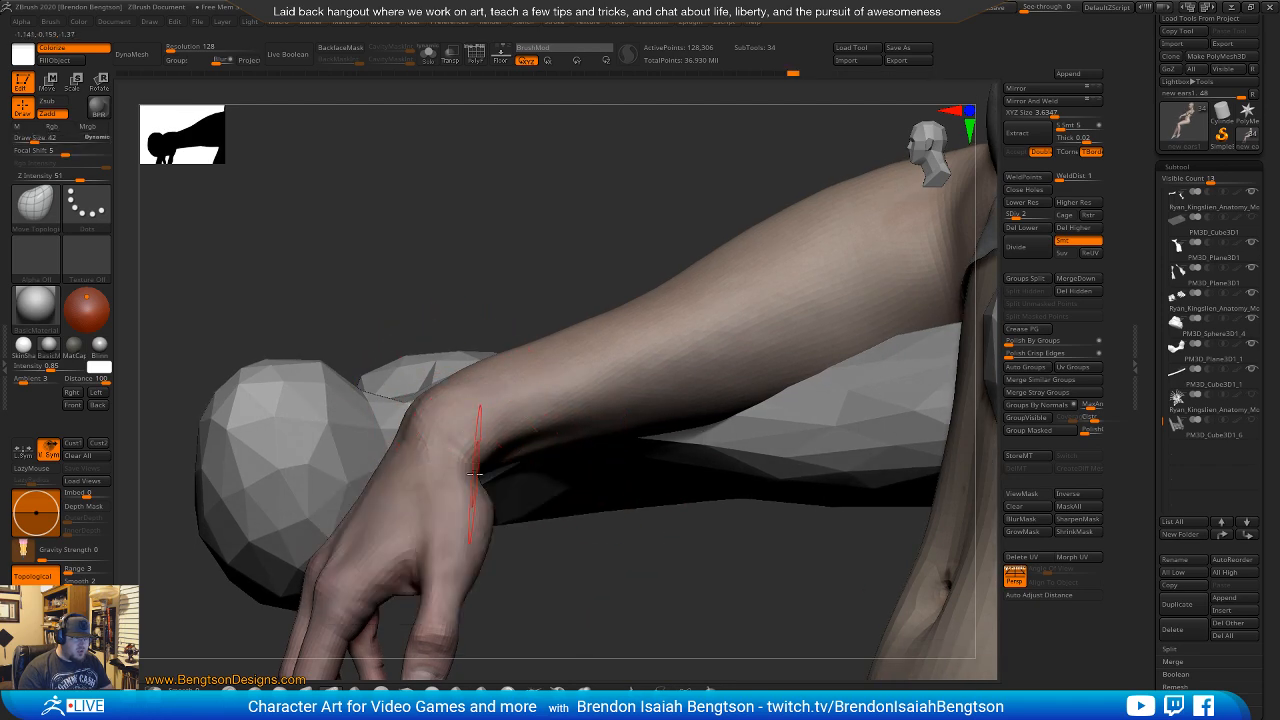
right_drag(502, 533, 731, 381)
right_drag(743, 481, 445, 390)
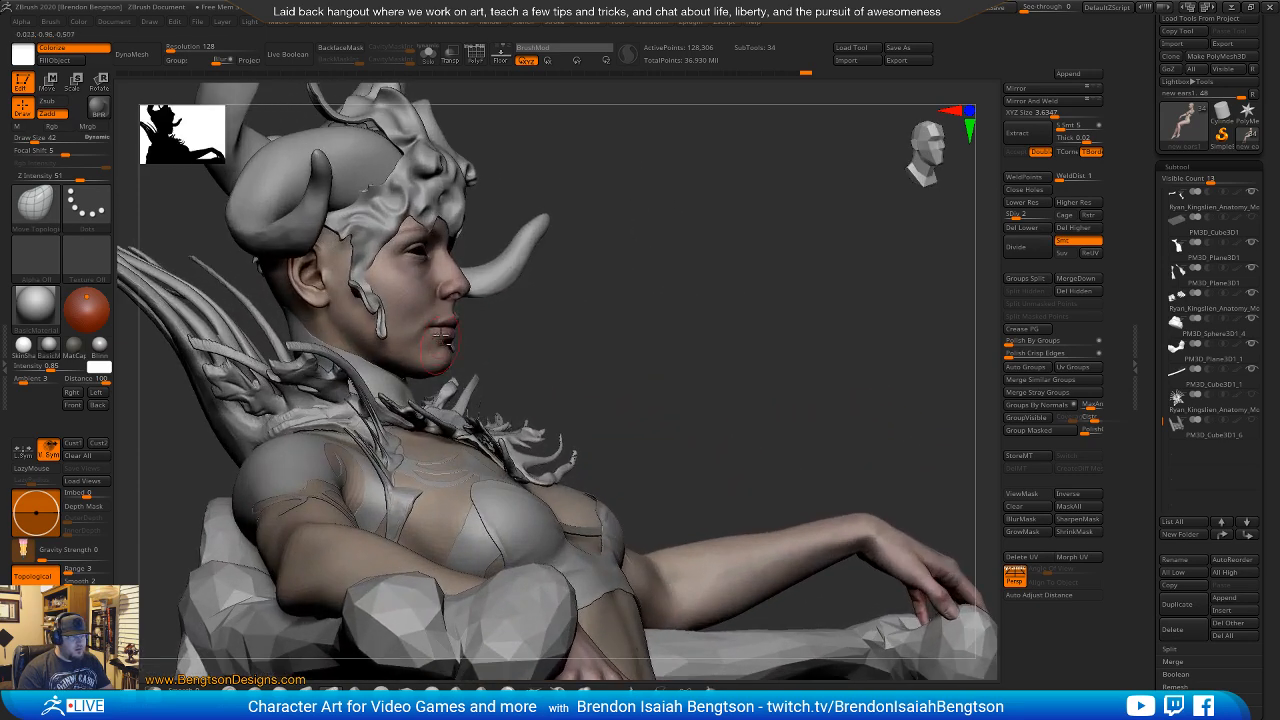
alt+right_drag(418, 290, 531, 120)
right_drag(806, 333, 866, 329)
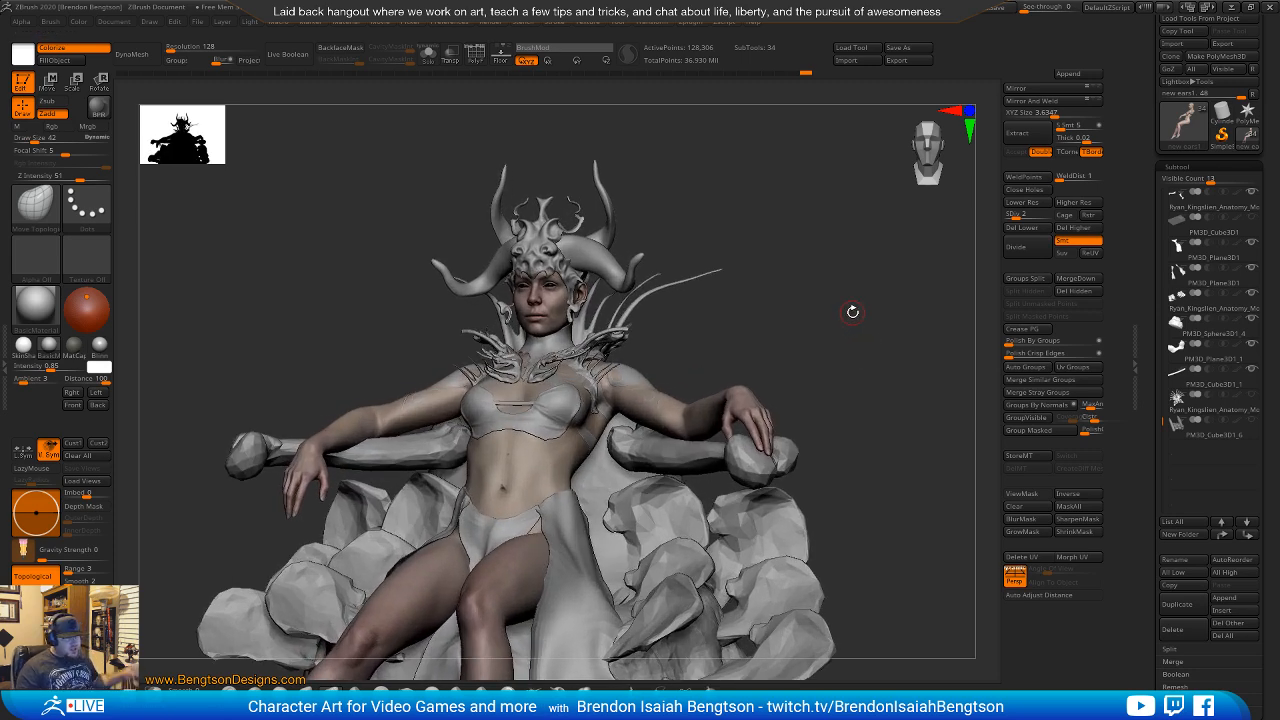
Look through the render settings for transparency options, including BPR Transparency, External Renderer and Render Properties.
click(490, 21)
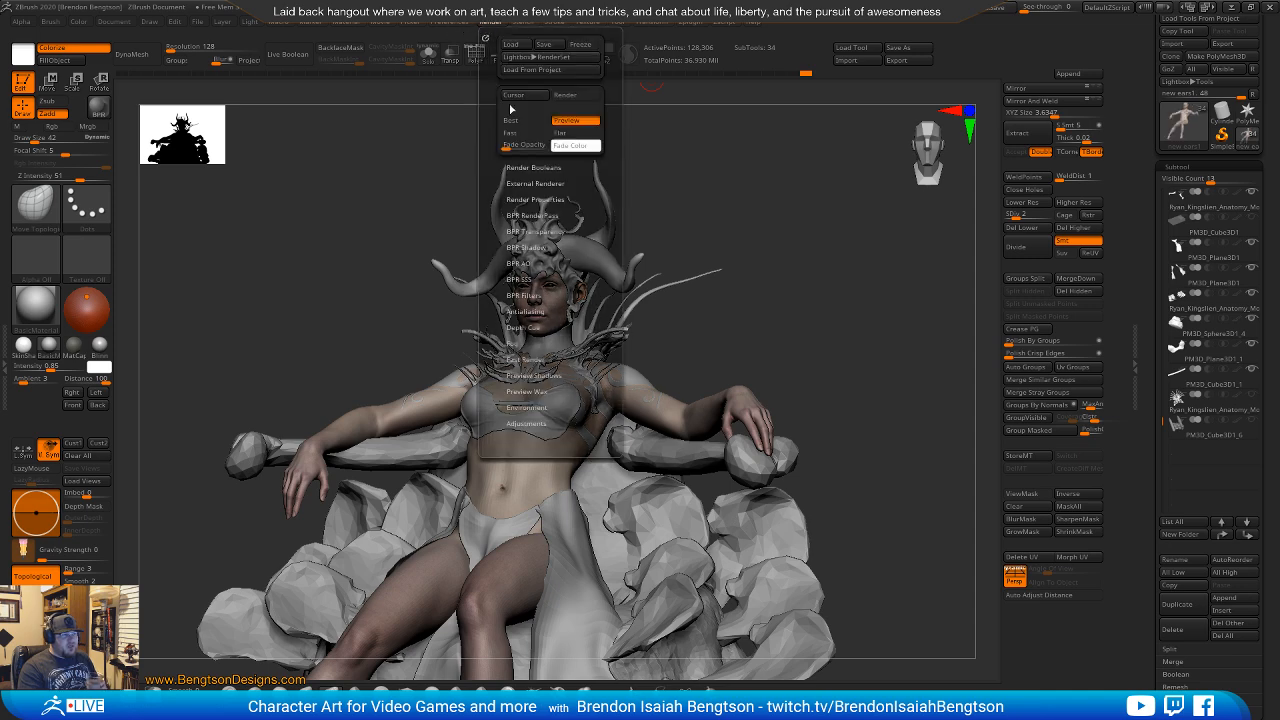
click(536, 229)
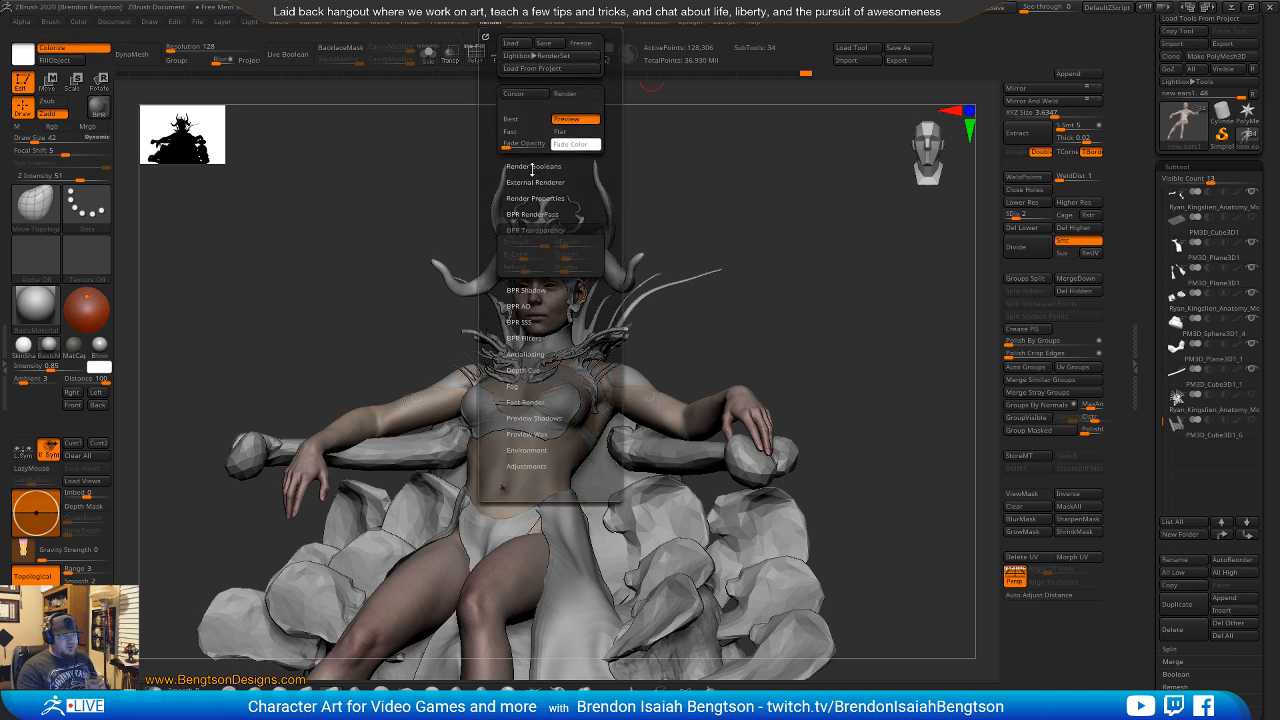
click(534, 183)
click(534, 182)
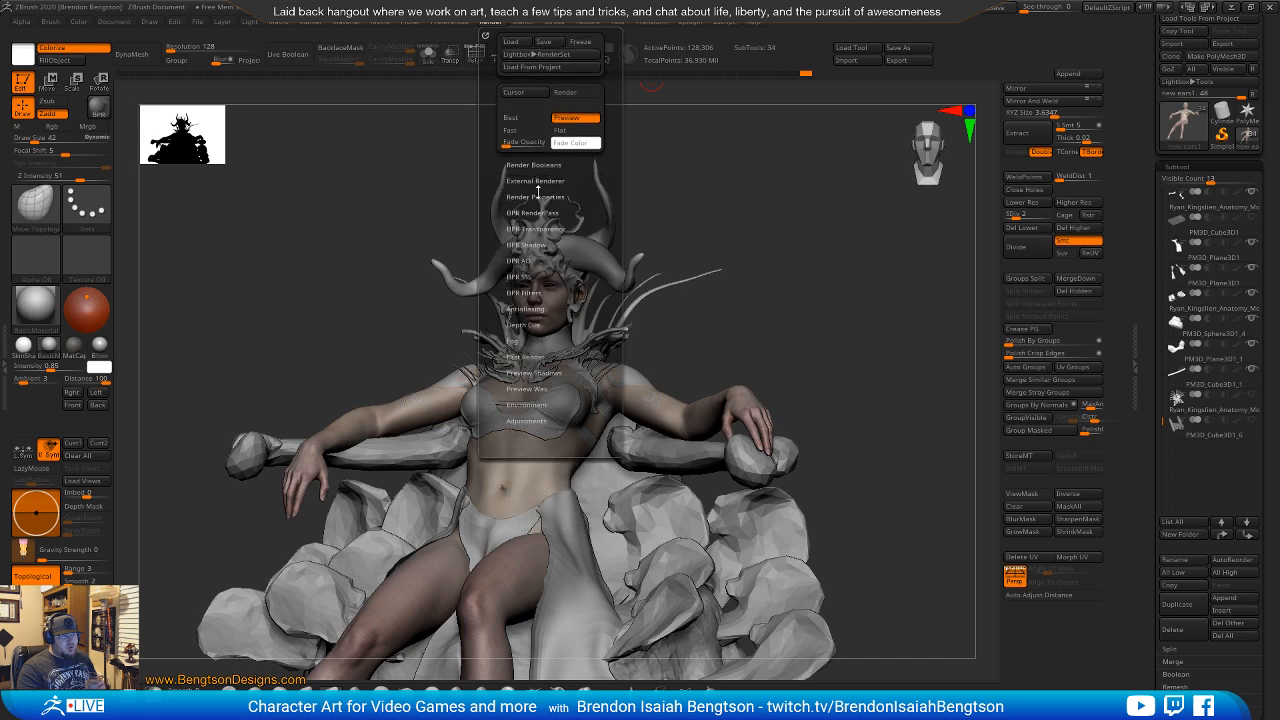
click(538, 197)
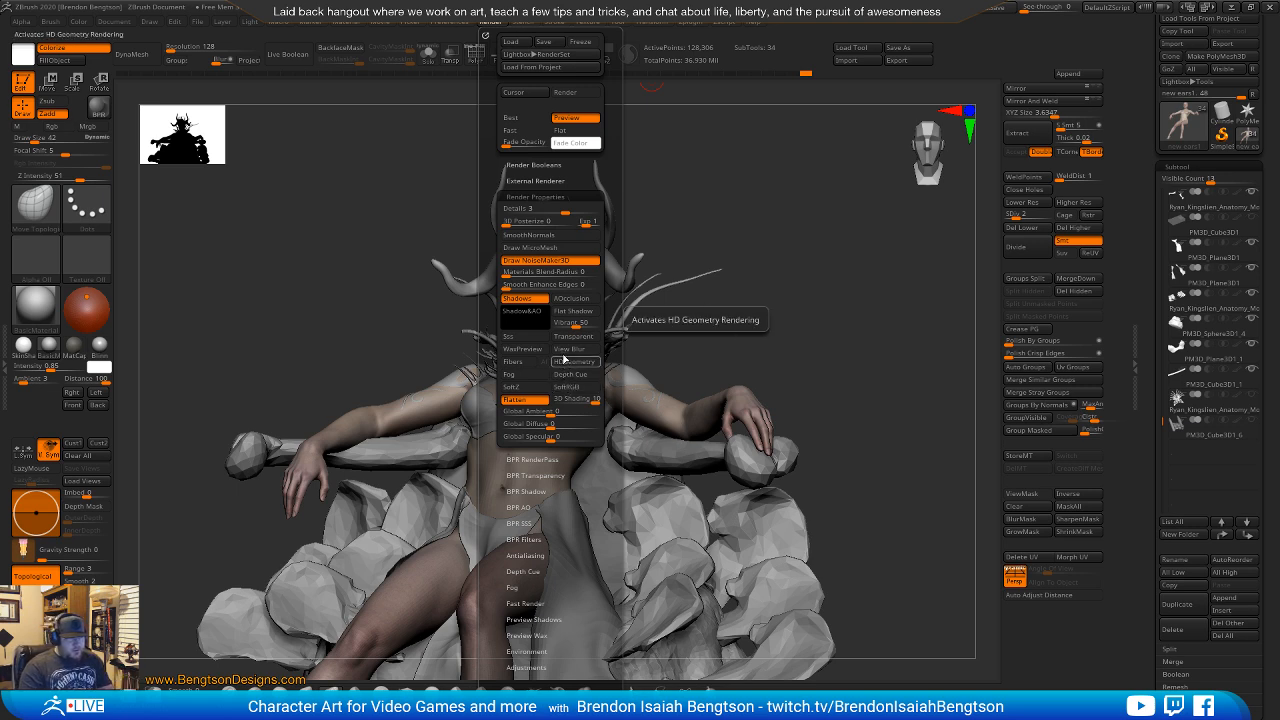
click(538, 197)
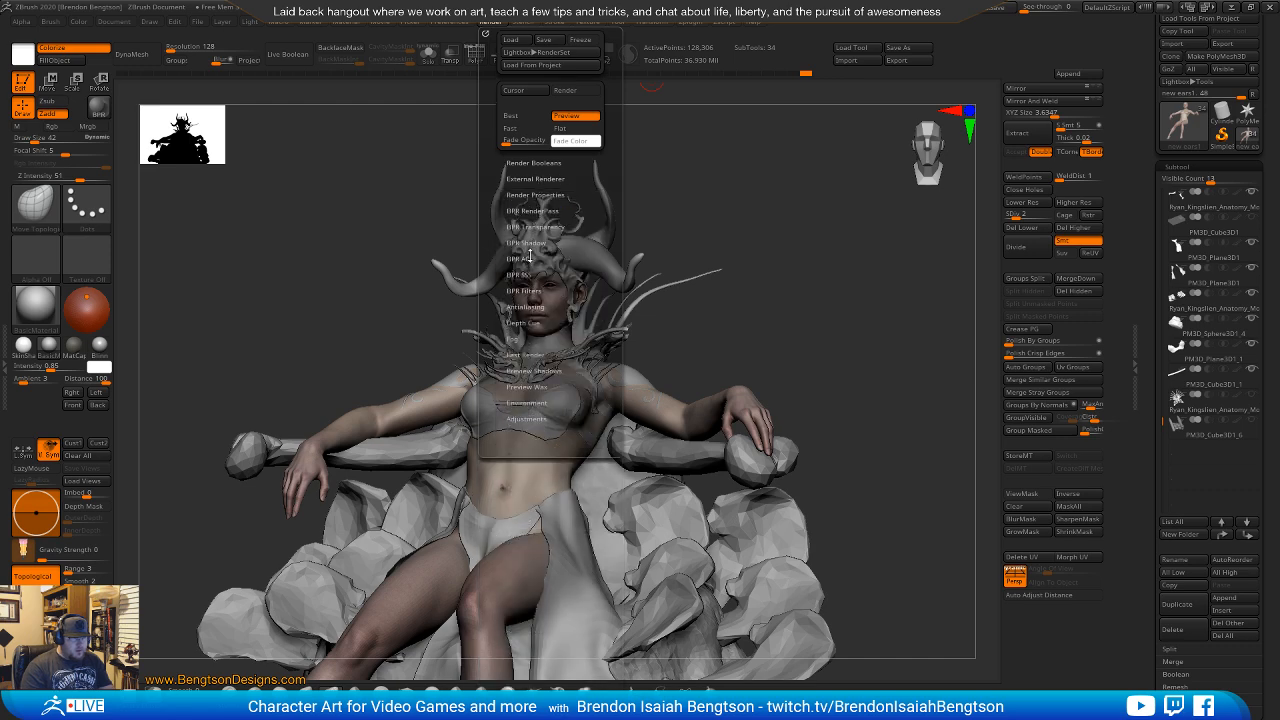
click(532, 224)
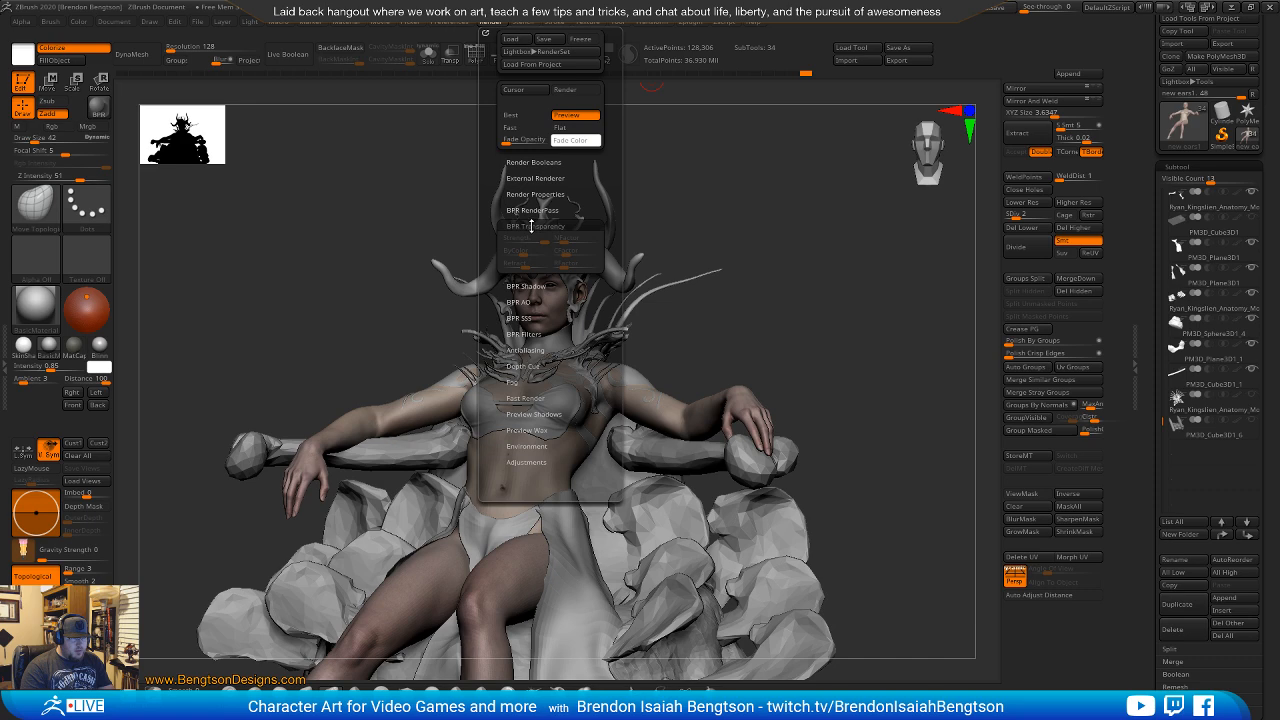
click(531, 226)
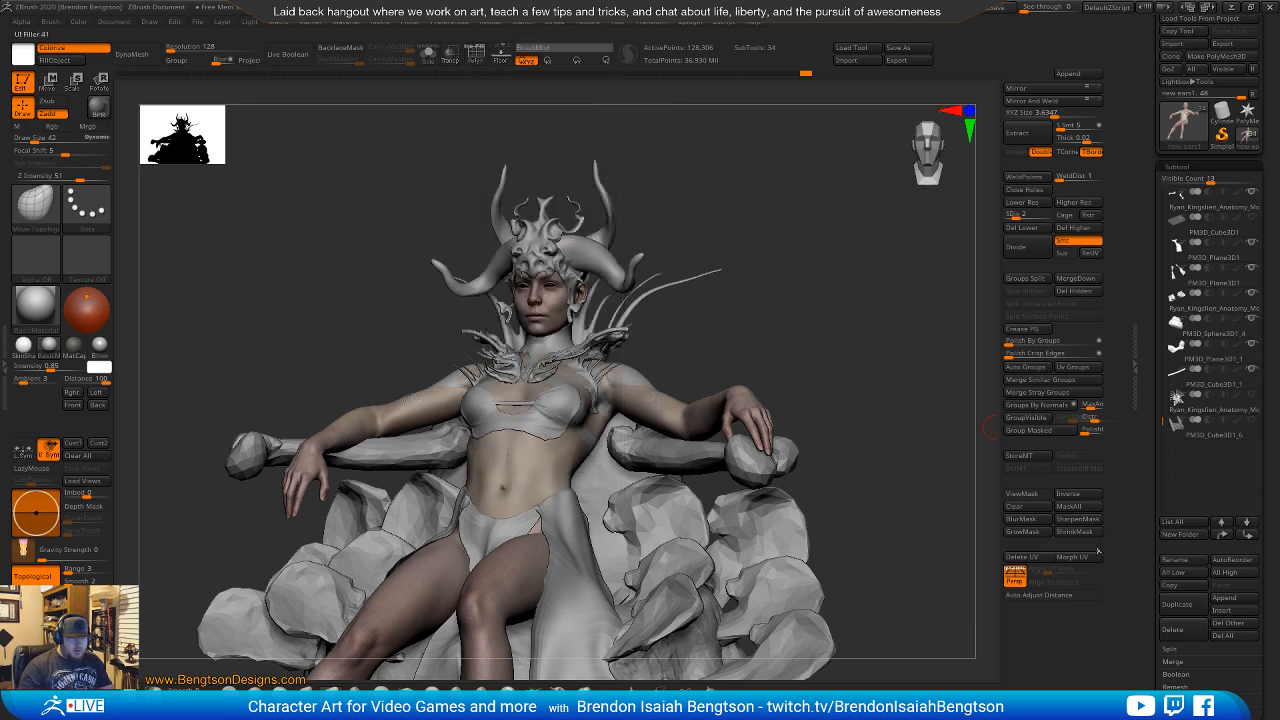
Open the active subtool's Display Properties and expand its BPR Settings to inspect the BPR Transparent Shading option.
drag(1148, 525, 1157, 399)
scroll(1157, 386, down, 1)
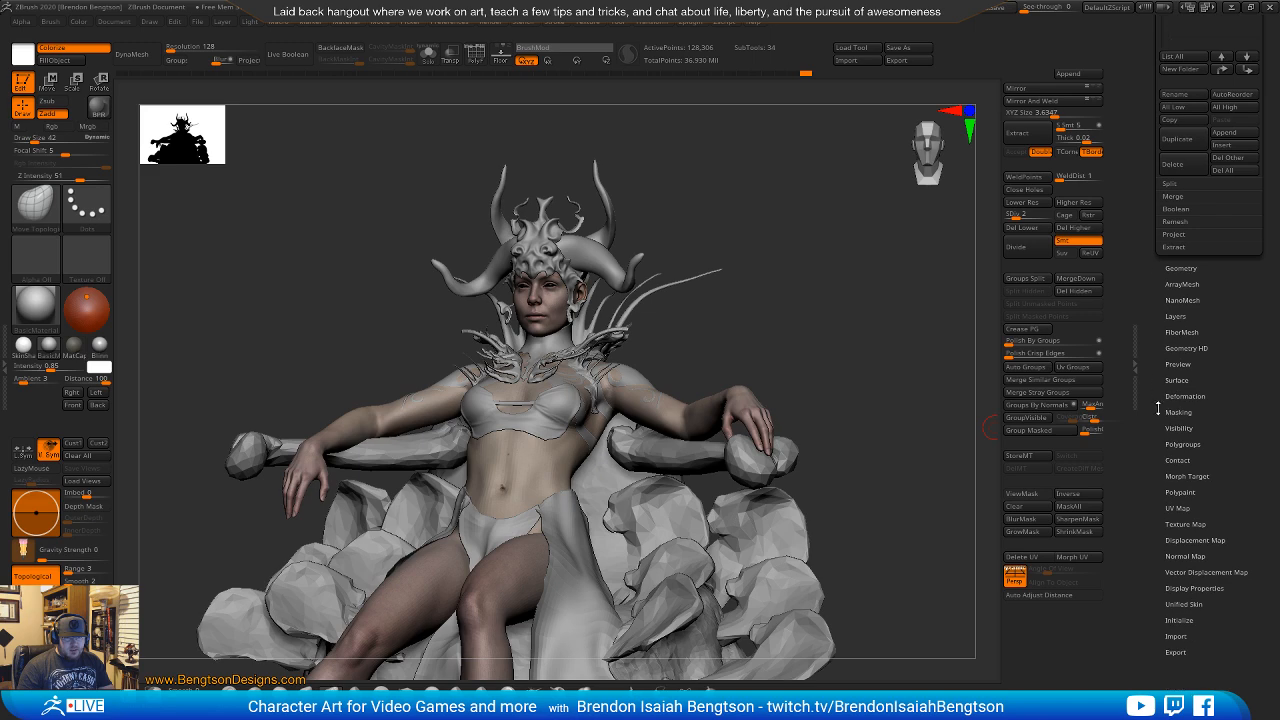
click(1184, 587)
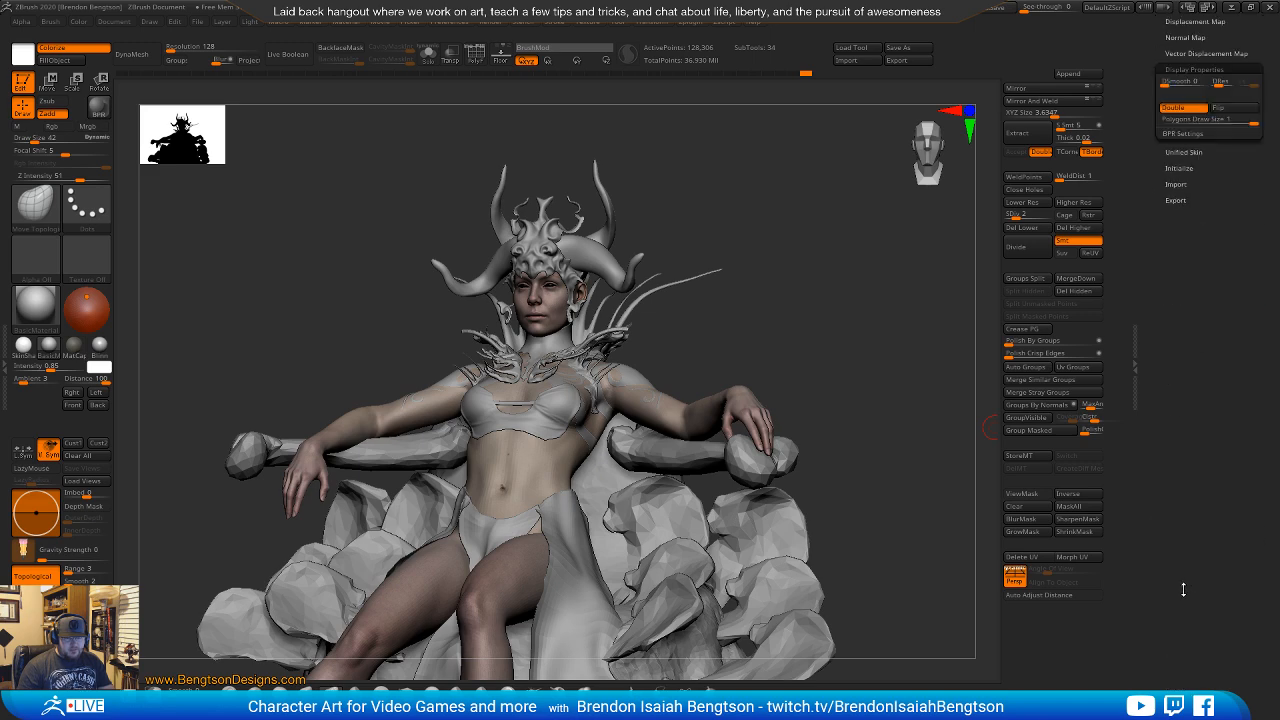
click(1202, 384)
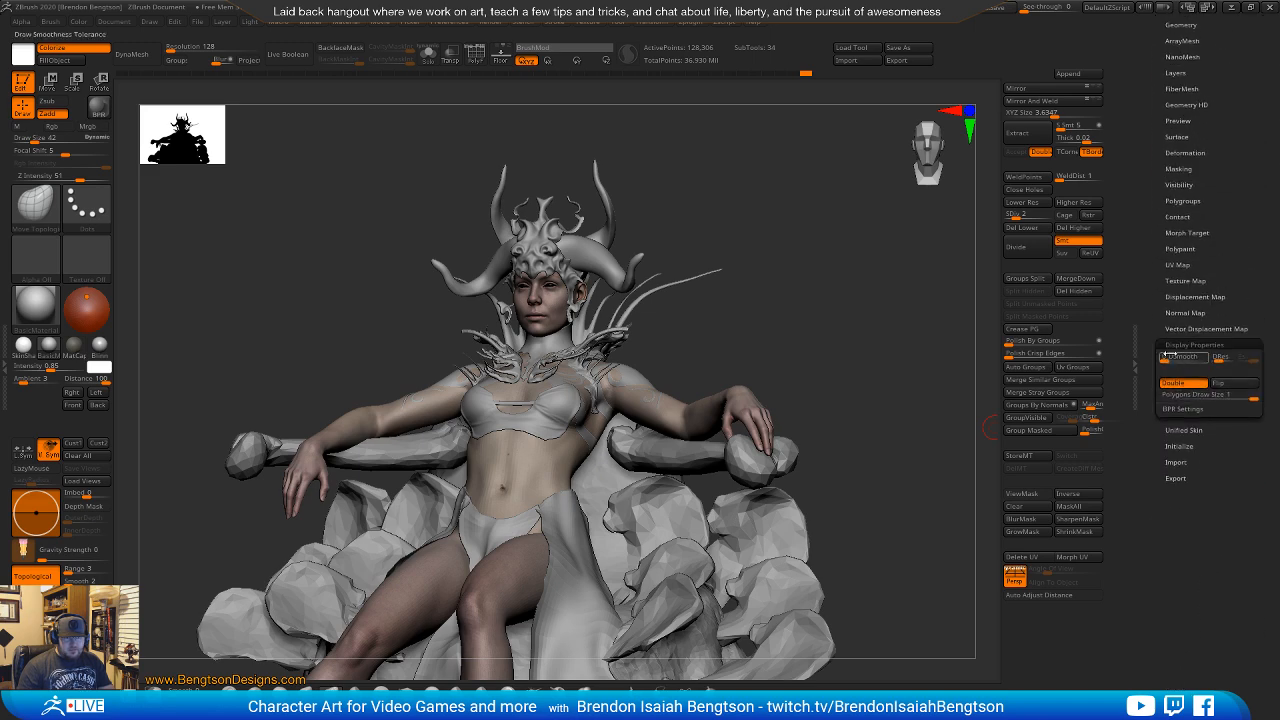
click(1182, 409)
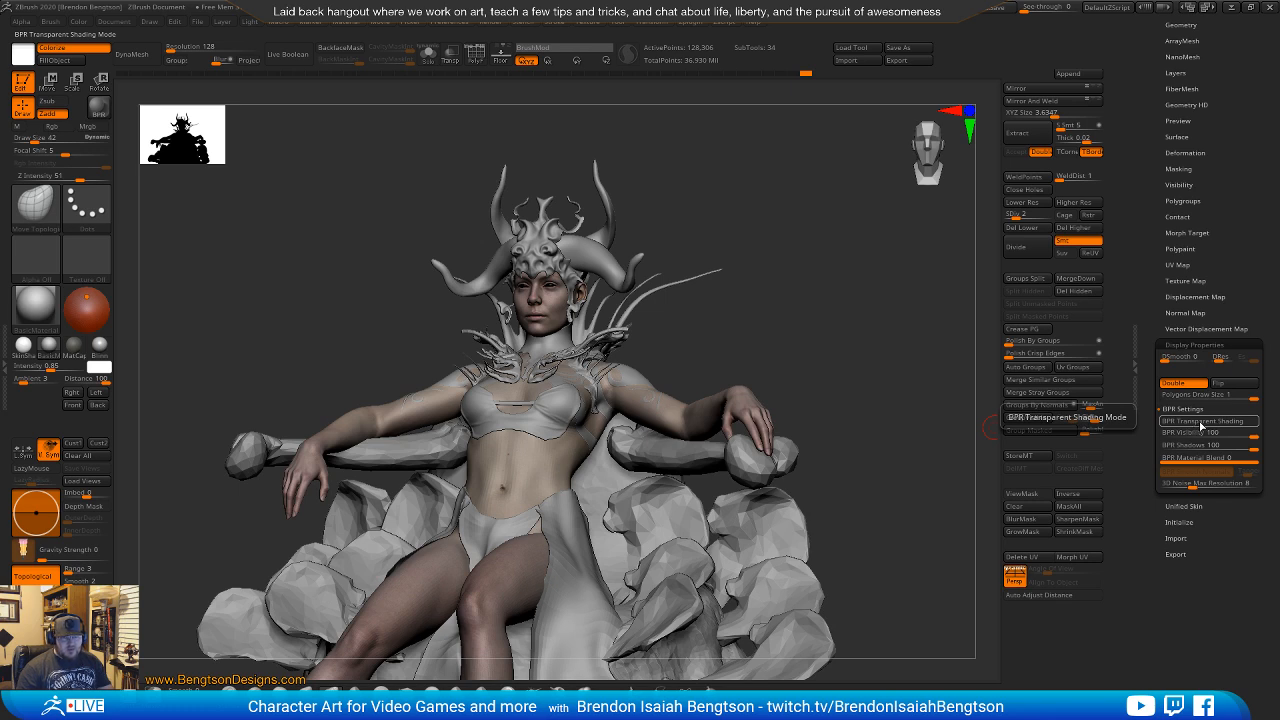
Recheck the BPR Transparency and External Renderer sections of the render settings for options that affect transparency.
click(490, 21)
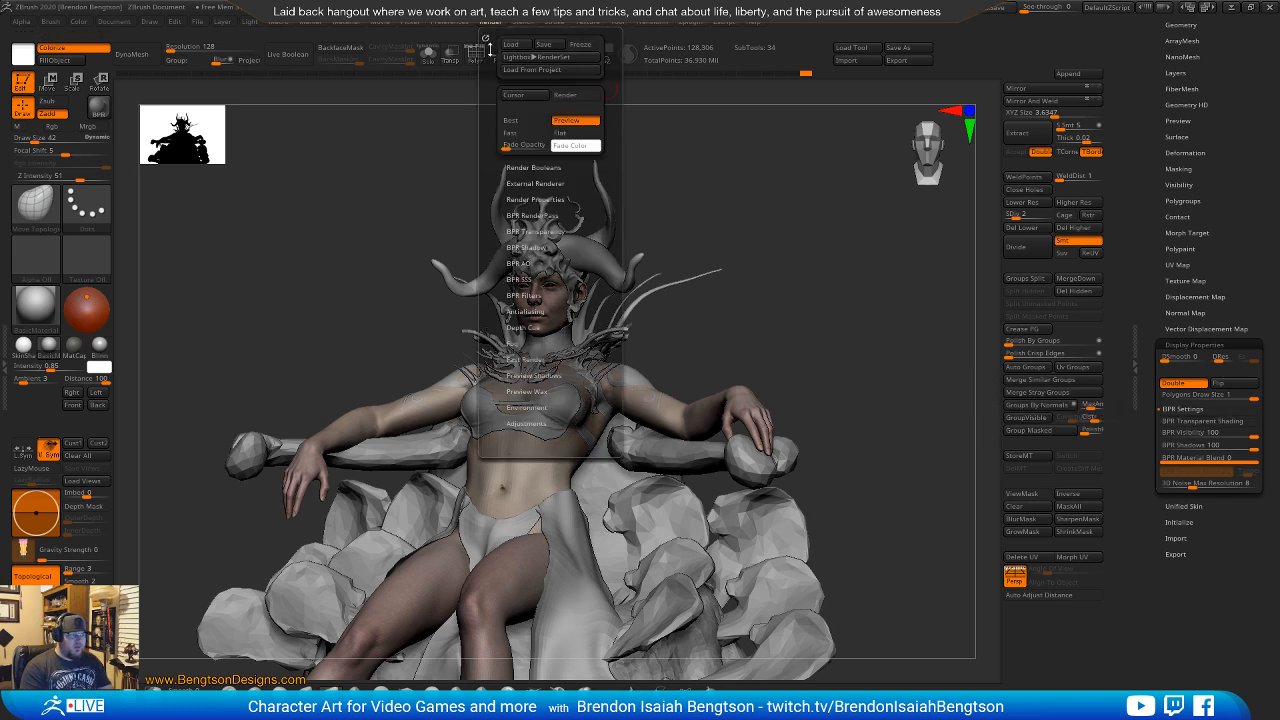
click(540, 232)
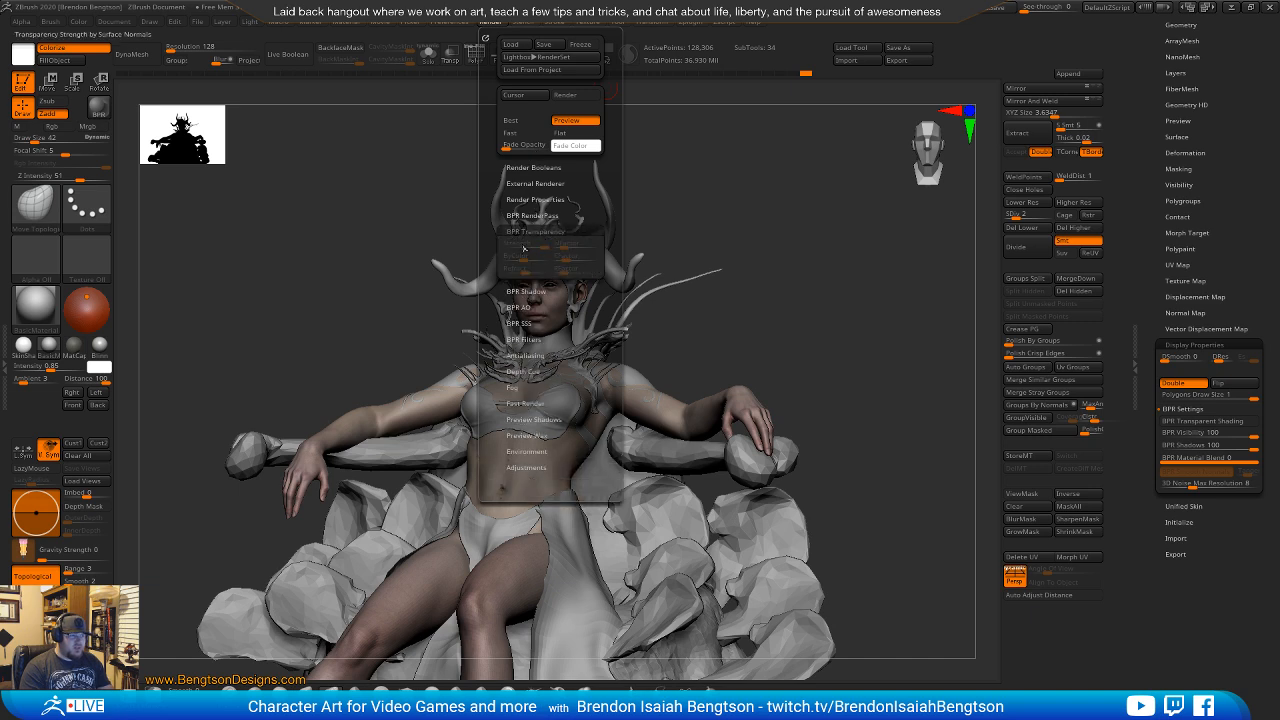
click(539, 183)
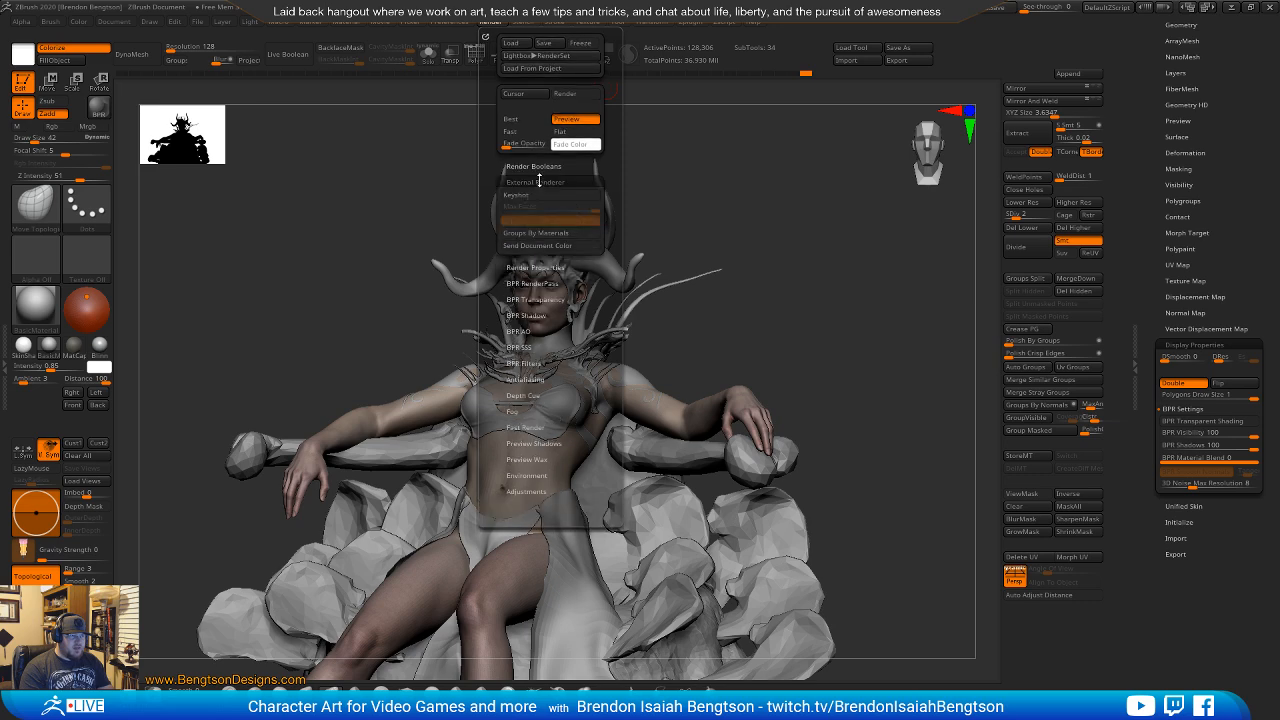
click(538, 186)
click(536, 198)
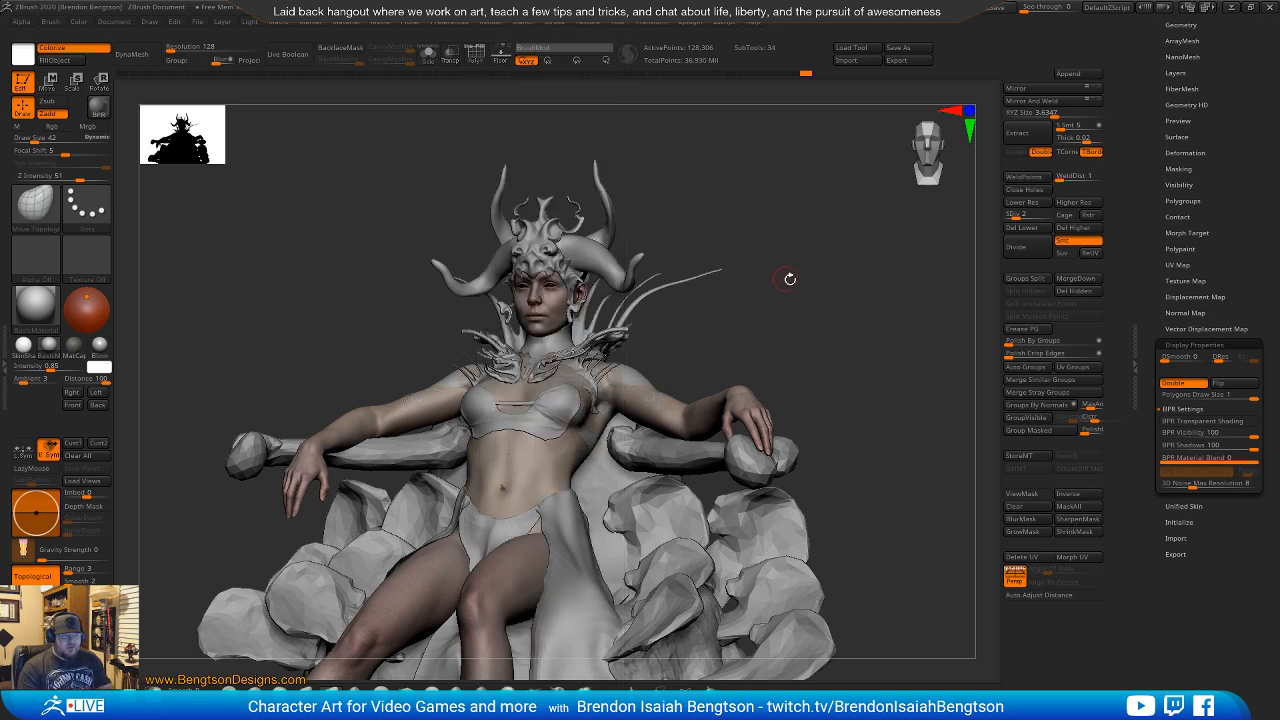
Frame the horned headdress closely from the front and set the brush draw size to 17.
drag(809, 337, 643, 321)
ctrl+right_drag(561, 306, 556, 375)
mouse_move(530, 330)
alt+right_down()
mouse_move(545, 385)
mouse_move(603, 372)
alt+right_up()
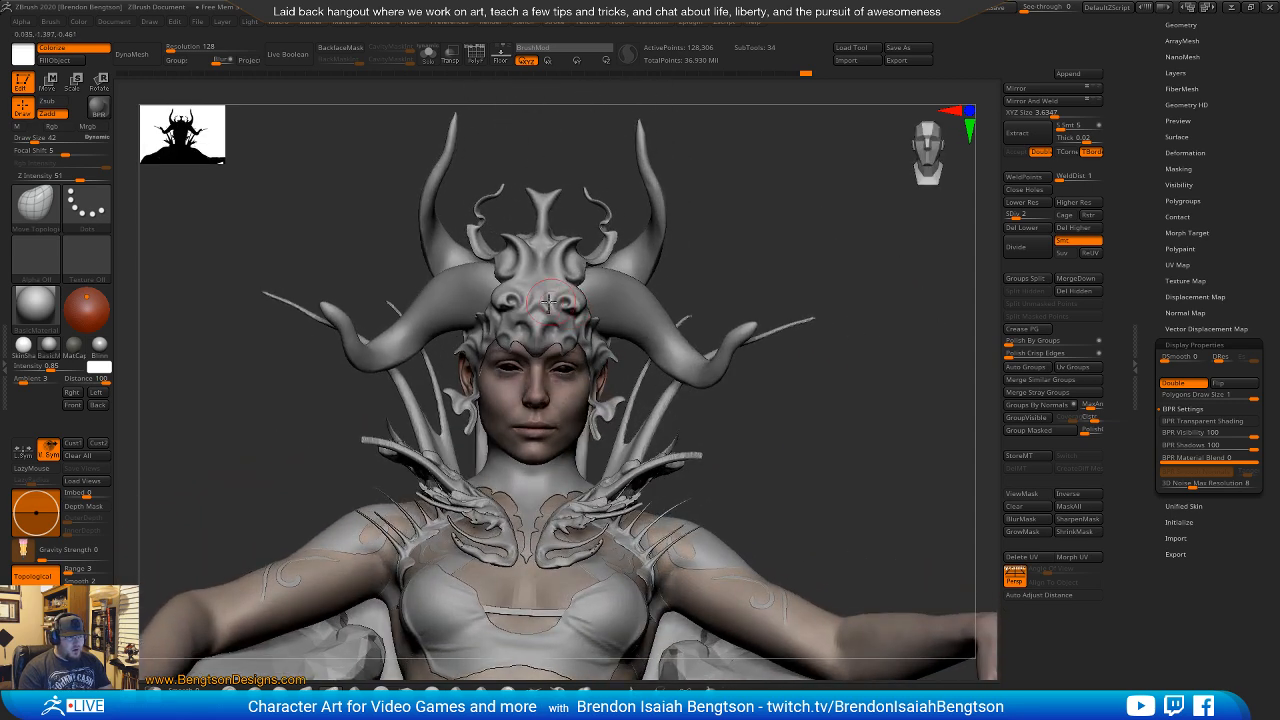
drag(766, 226, 758, 222)
ctrl+right_drag(763, 238, 768, 340)
mouse_move(556, 282)
alt+right_down()
mouse_move(580, 363)
mouse_move(562, 410)
mouse_move(579, 381)
alt+right_up()
key(space)
drag(580, 379, 574, 379)
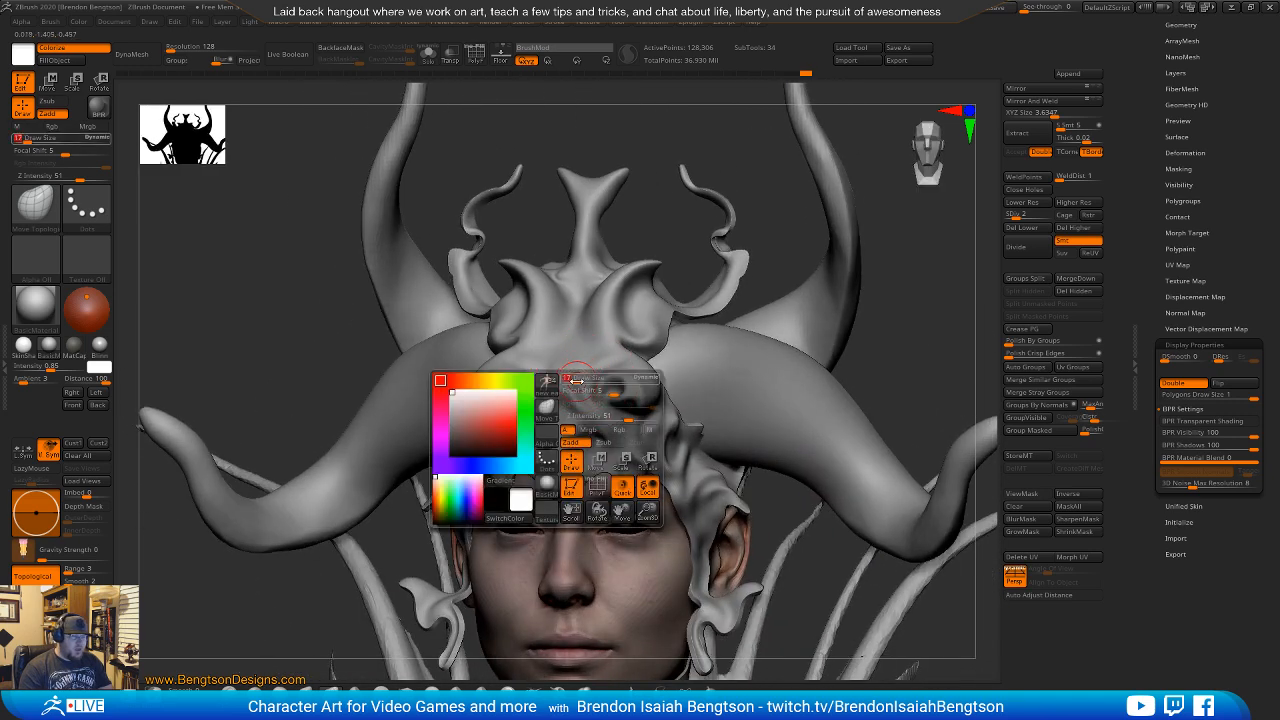
mouse_move(908, 257)
alt+right_down()
mouse_move(832, 254)
mouse_move(863, 229)
alt+right_up()
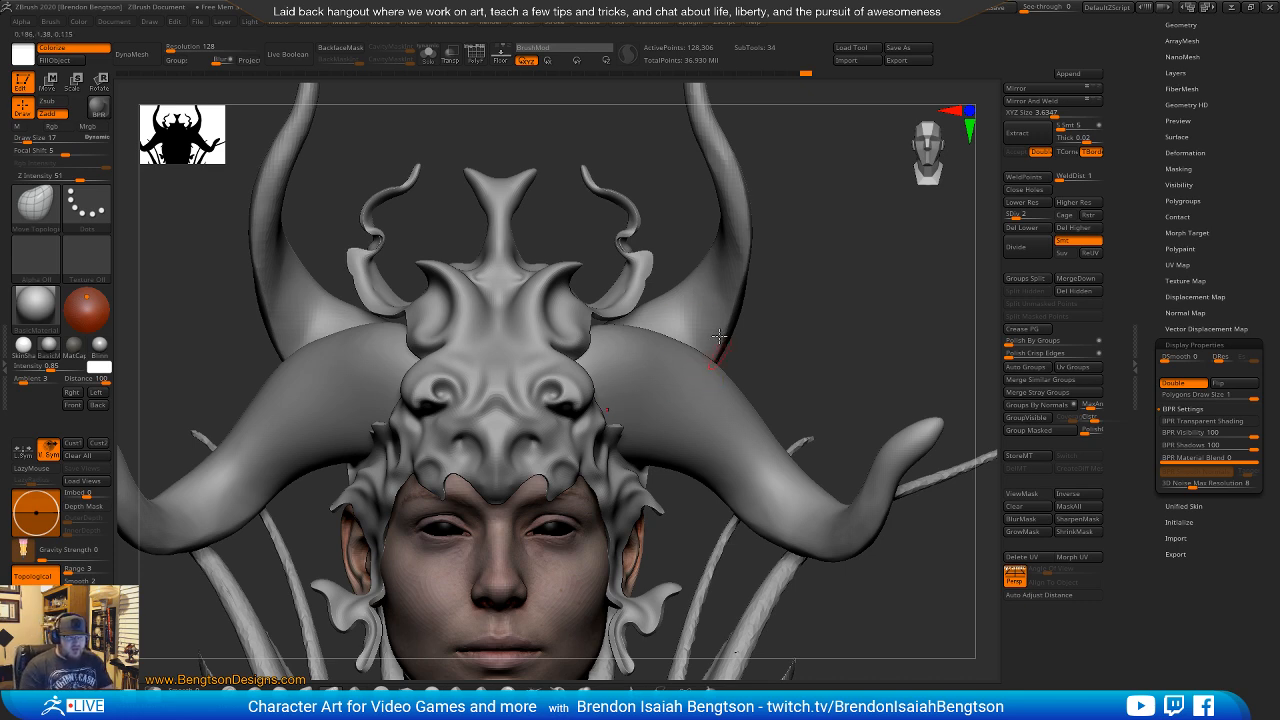
Review the dark headdress and collar reference images on the desktop, and return to the sculpt.
click(1231, 8)
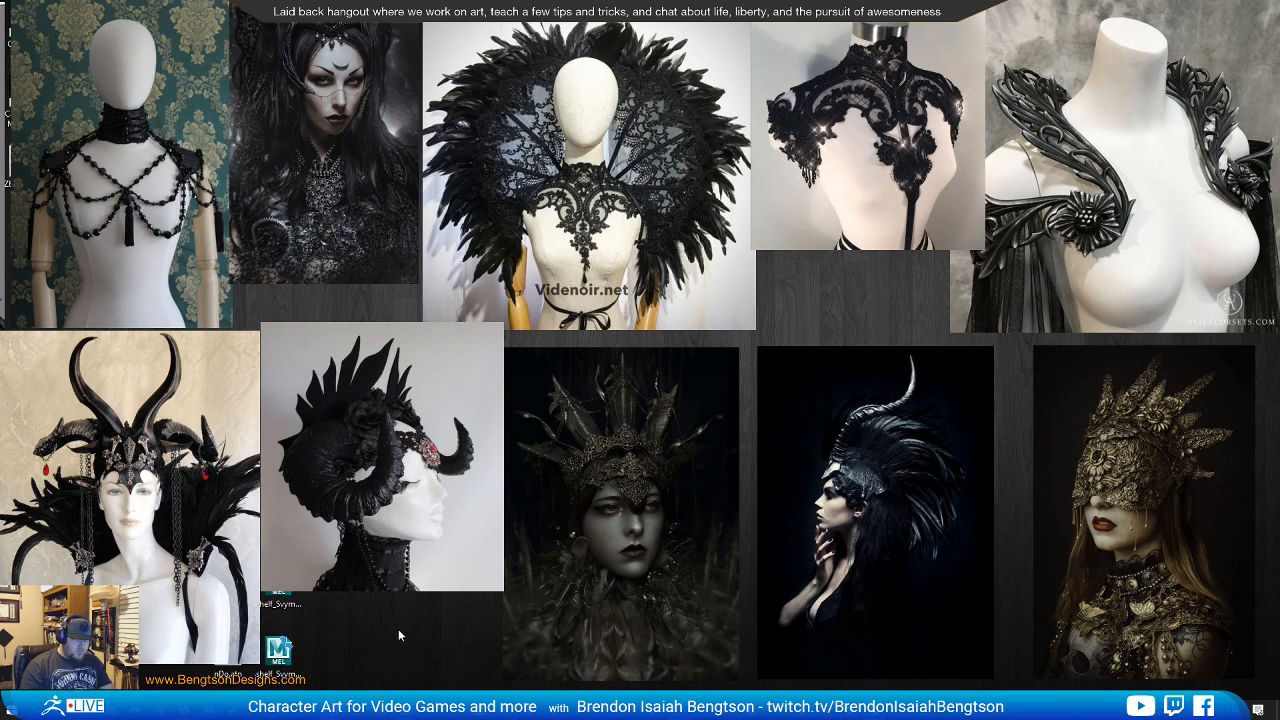
click(402, 708)
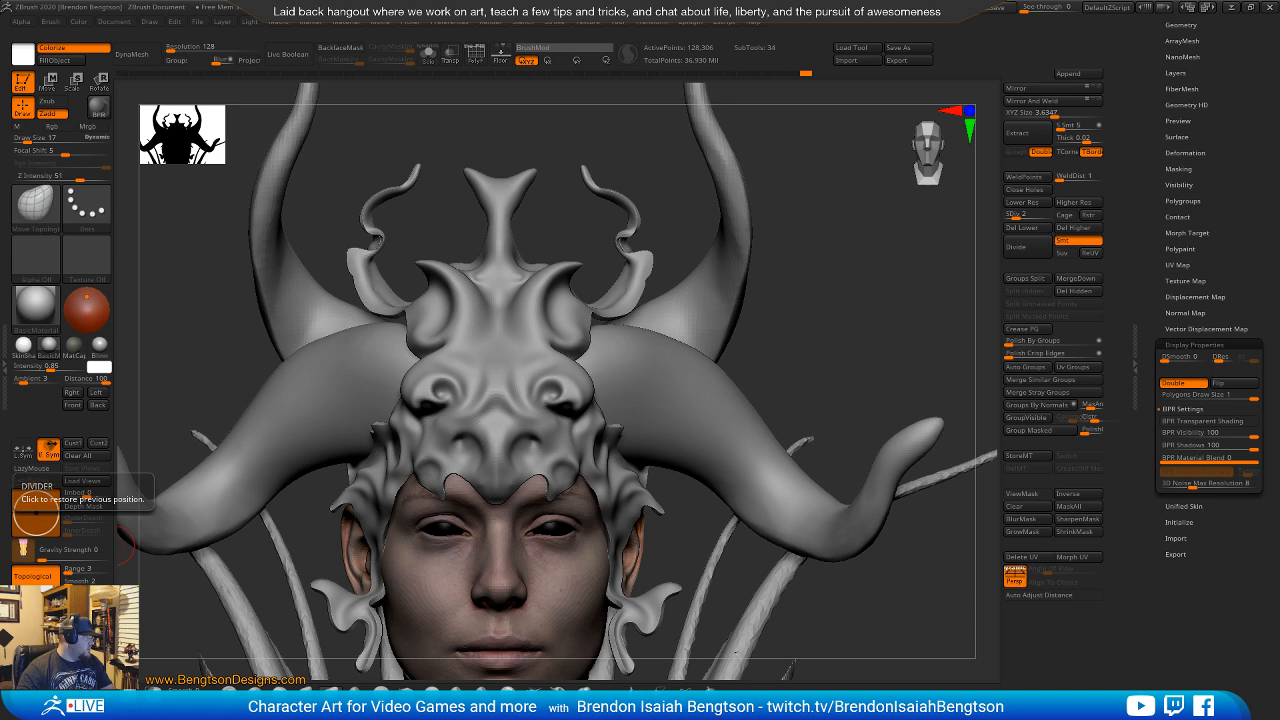
Switch to the web browser and view the water-tank and staff-pose Sea Witch renders enlarged on the portfolio page, and return to ZBrush.
drag(0, 58, 905, 53)
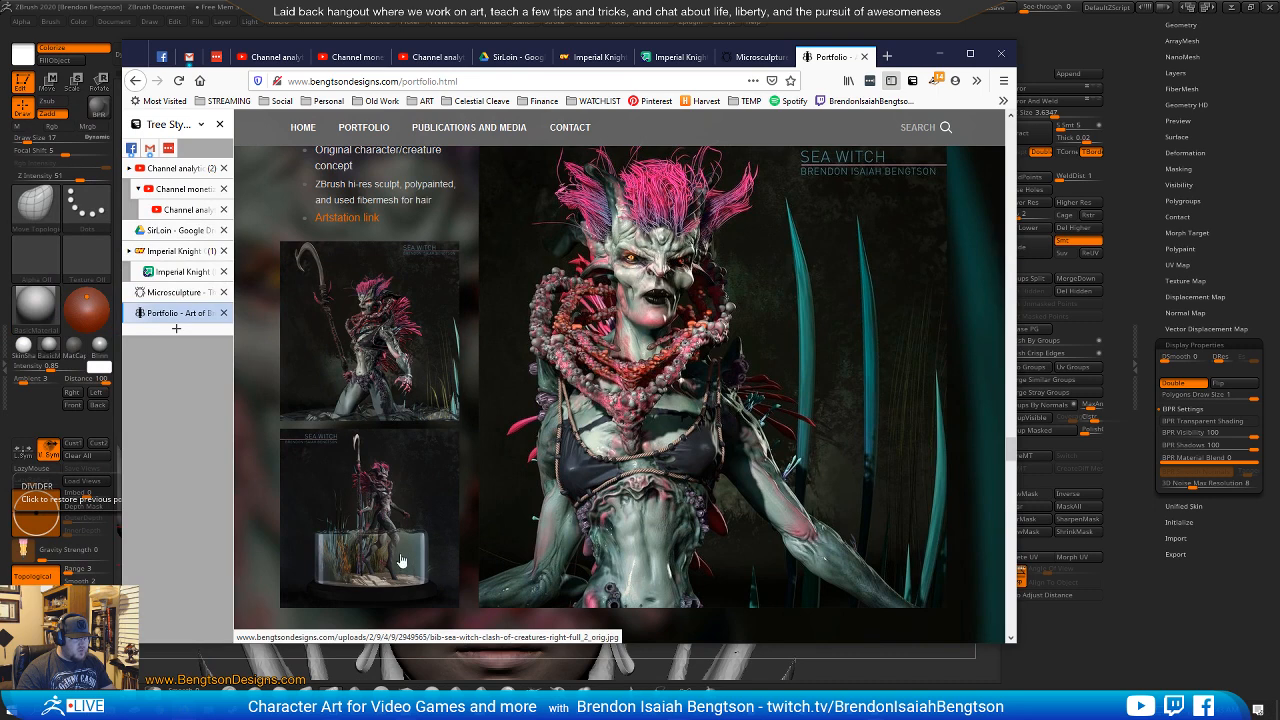
click(360, 546)
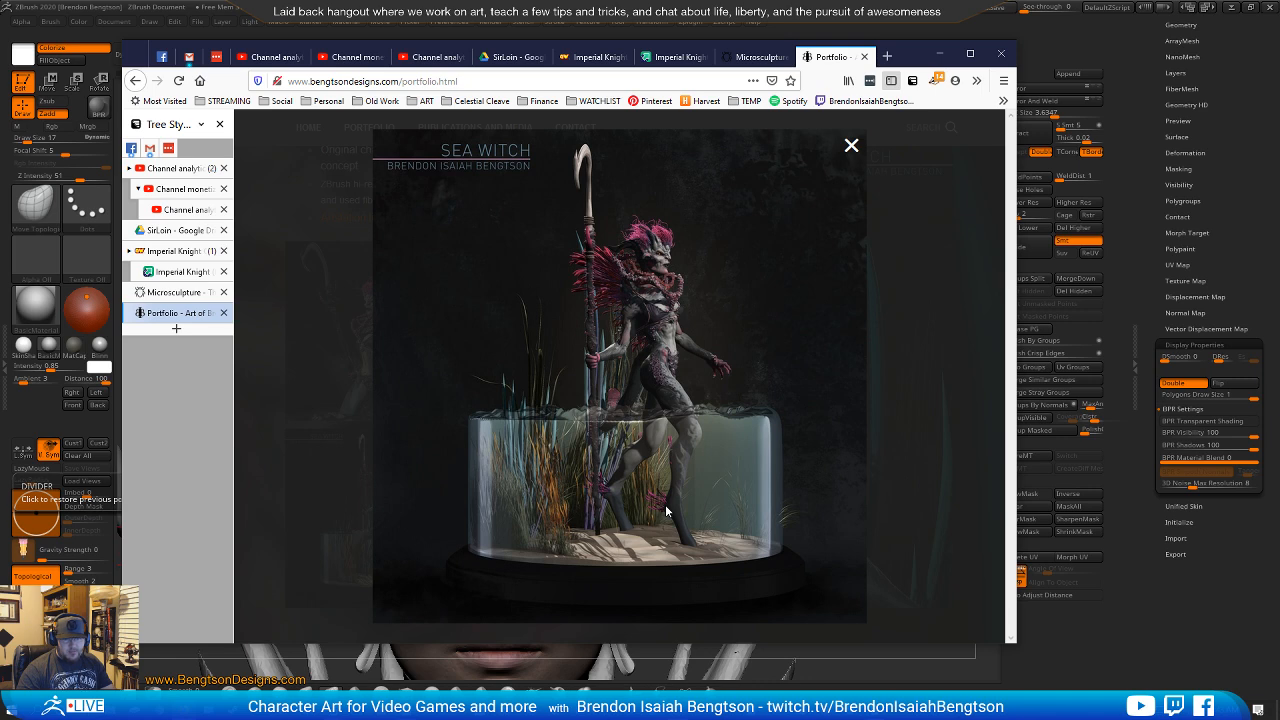
click(851, 145)
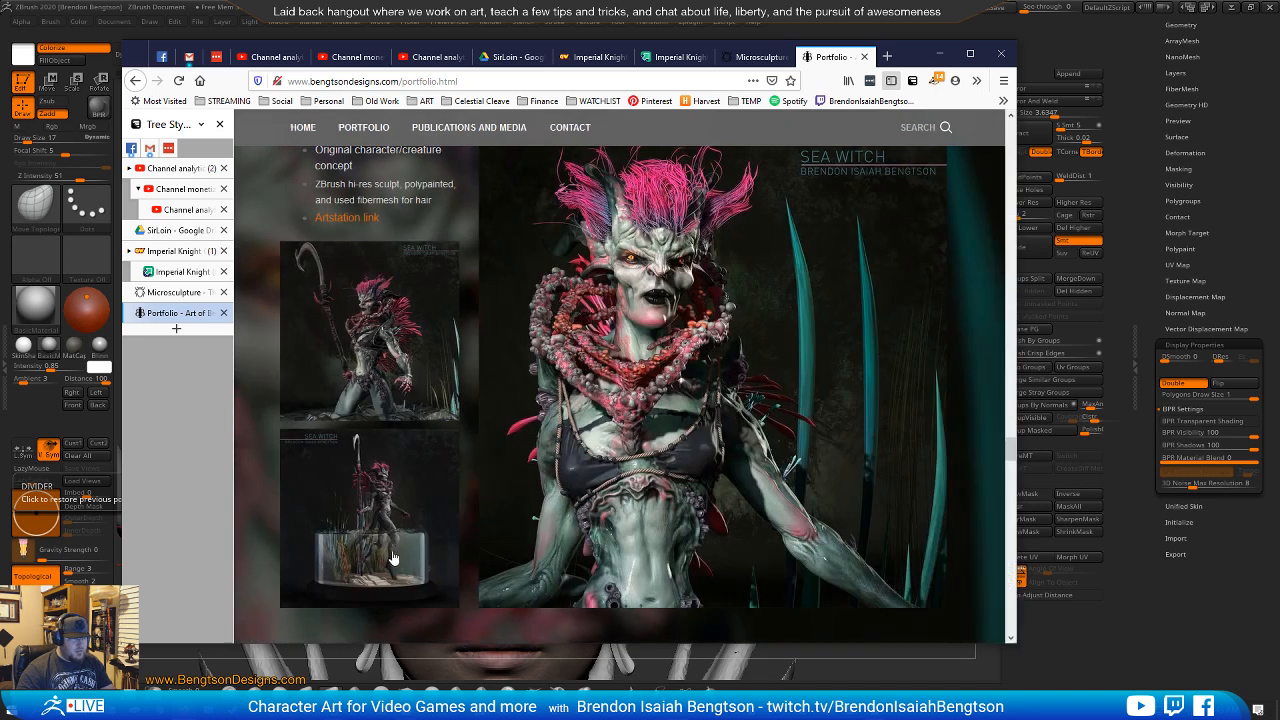
click(388, 390)
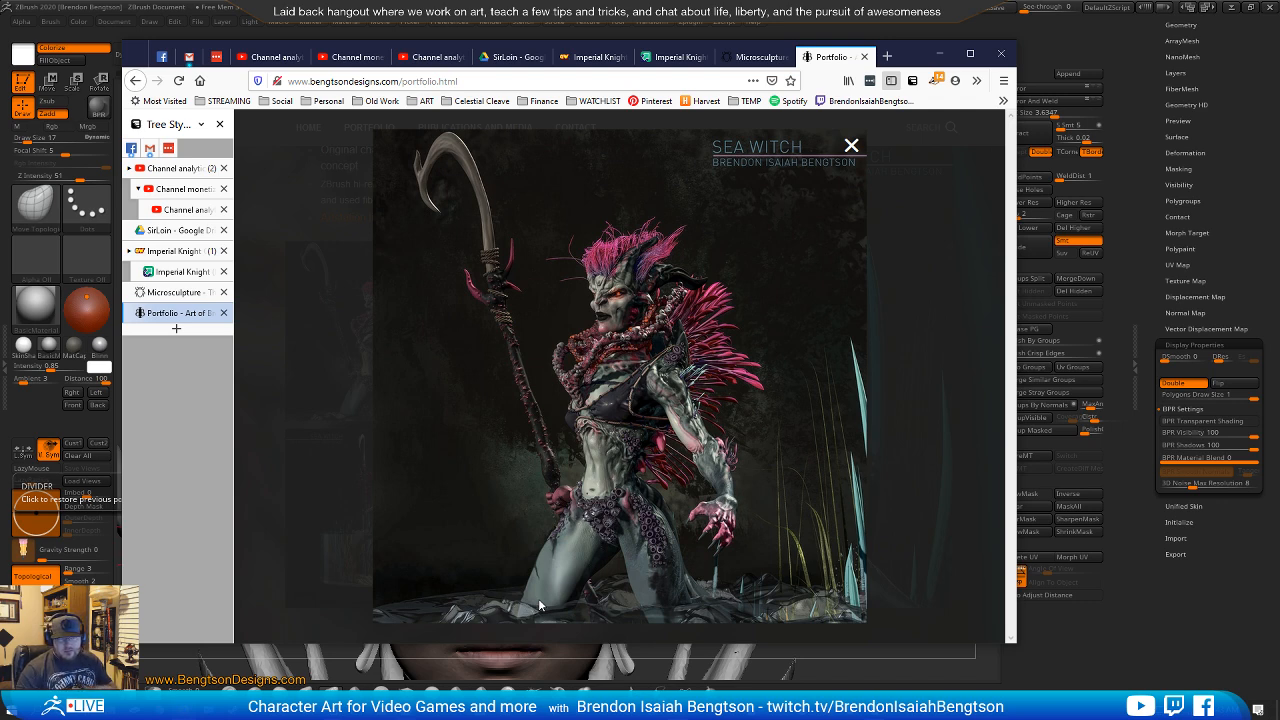
click(939, 54)
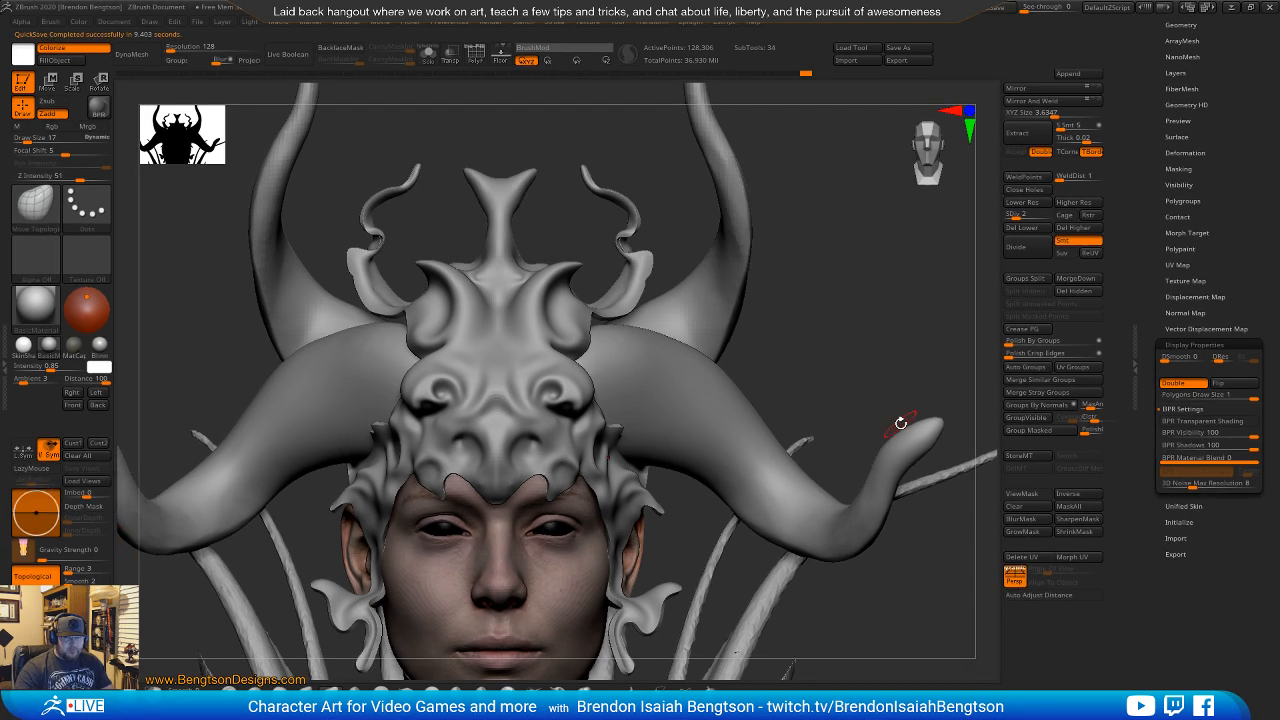
Check the front of the horned headdress and set the Move Topological brush's draw size to 15.
mouse_move(551, 427)
right_down()
mouse_move(477, 429)
mouse_move(613, 305)
mouse_move(626, 410)
right_up()
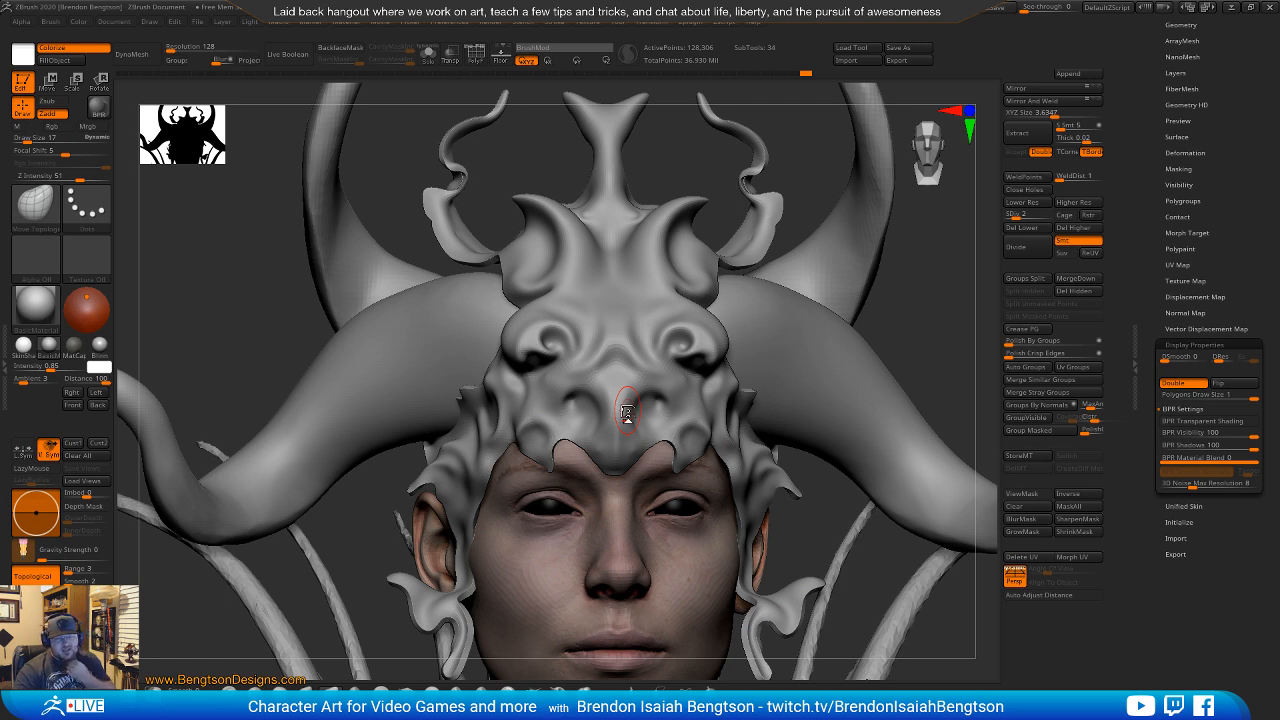
mouse_move(690, 413)
mouse_down()
mouse_move(580, 425)
mouse_move(683, 425)
mouse_up()
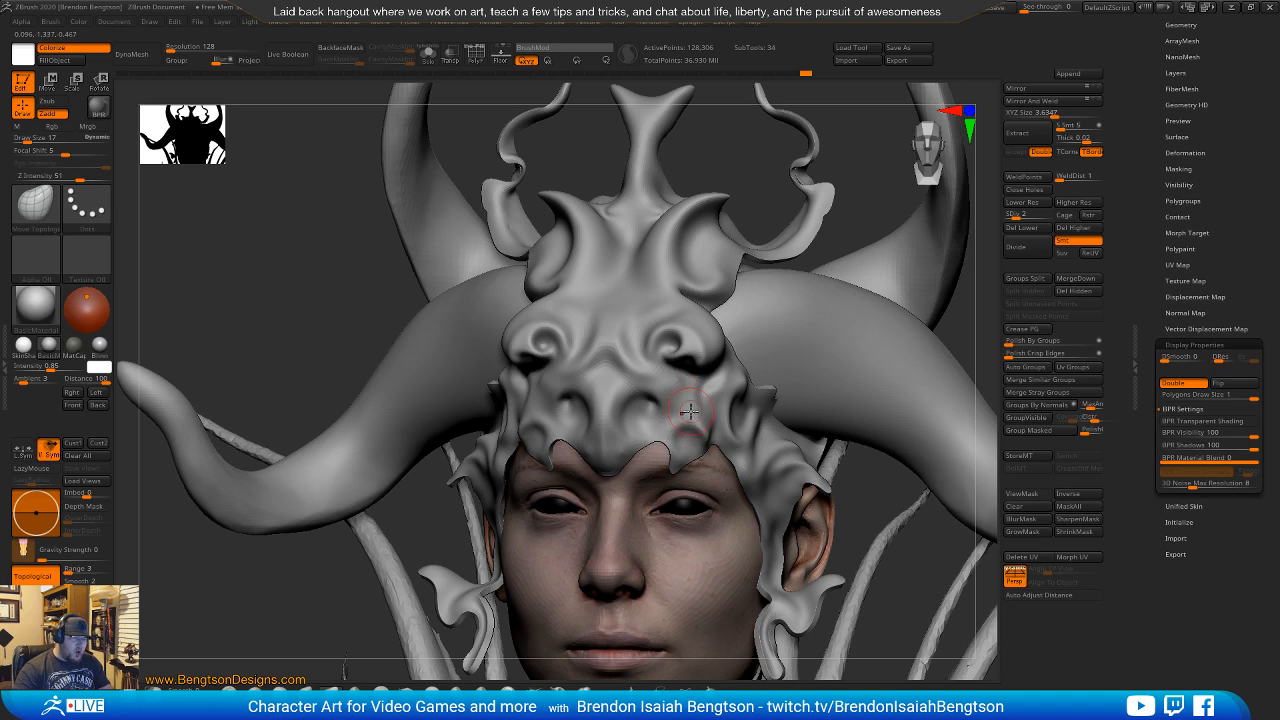
ctrl+right_drag(690, 411, 670, 476)
key(space)
drag(690, 440, 694, 440)
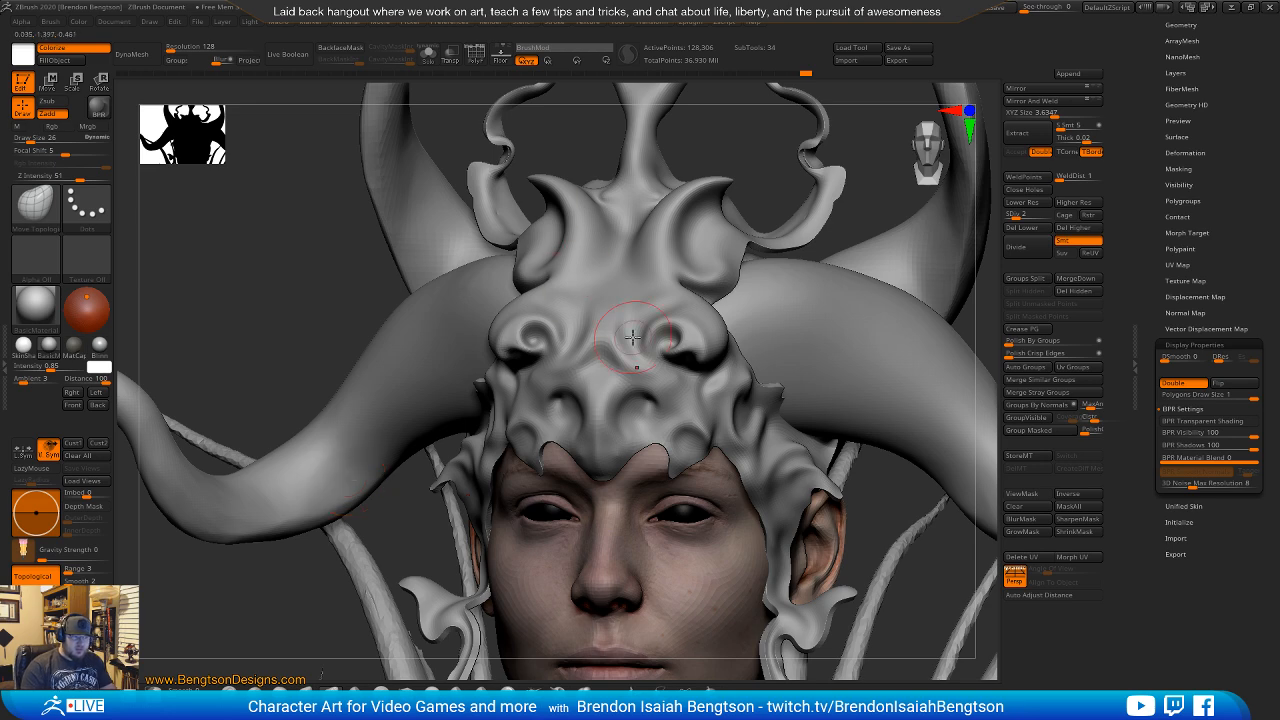
key(space)
drag(668, 313, 648, 313)
mouse_move(648, 313)
right_down()
mouse_move(632, 302)
mouse_move(614, 344)
mouse_move(616, 390)
mouse_move(624, 376)
right_up()
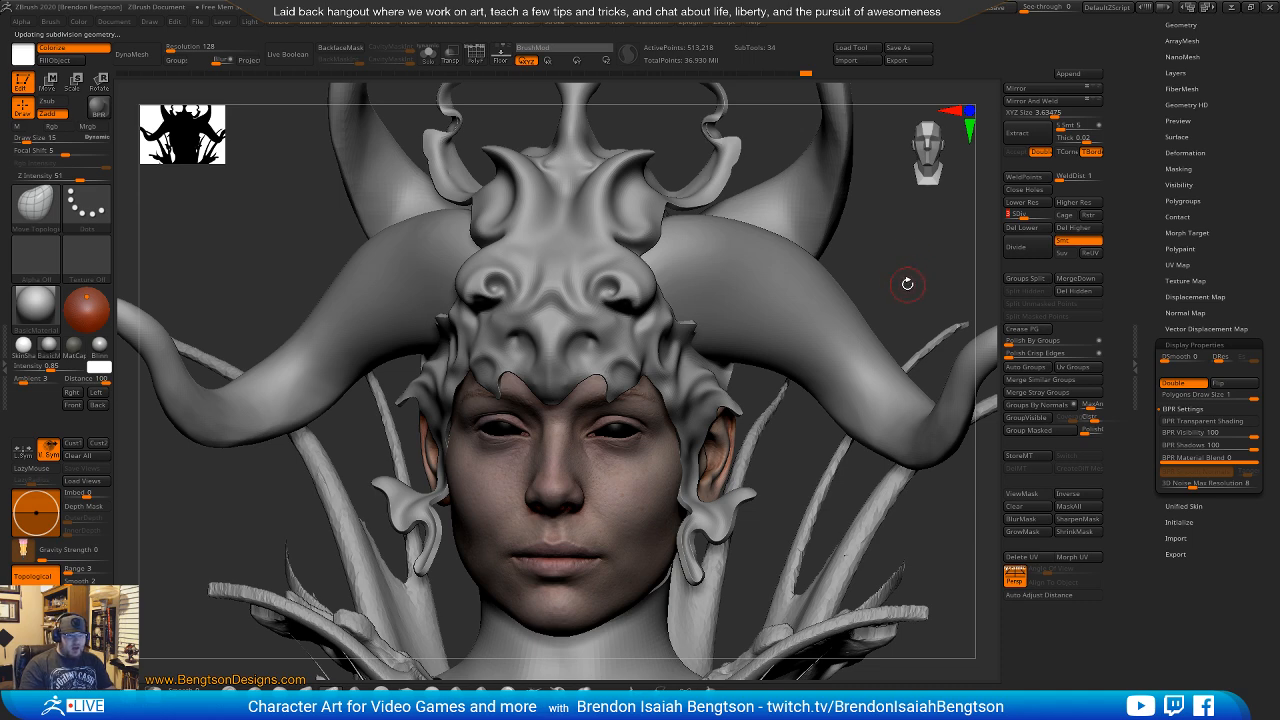
Load the full-body anatomy model from the Lightbox tool library onto the canvas and close the library.
alt+drag(907, 284, 880, 320)
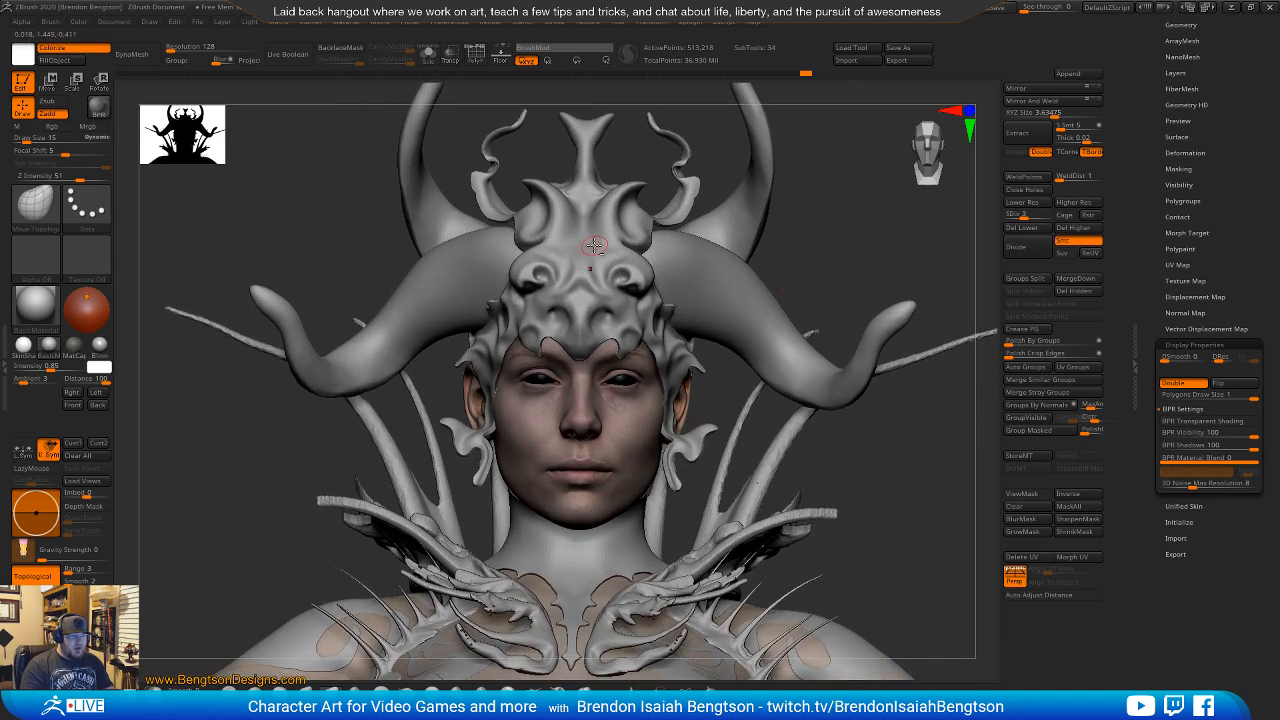
drag(891, 251, 844, 496)
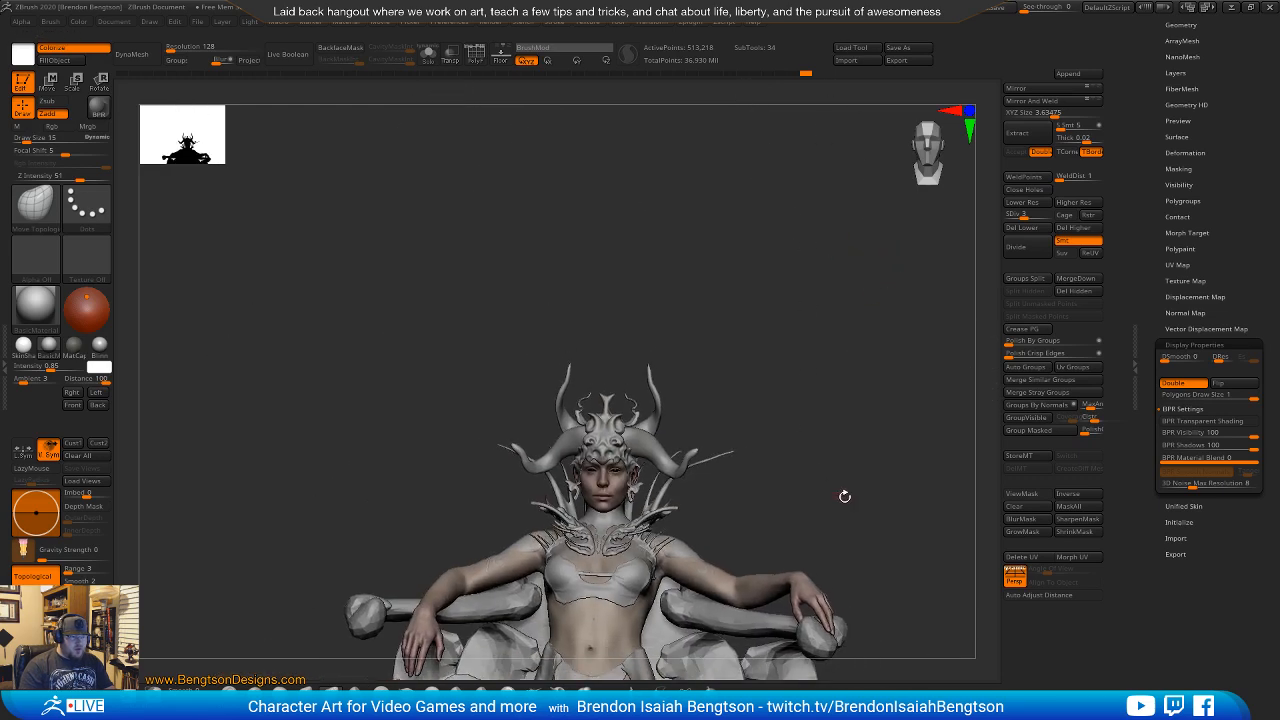
key(f)
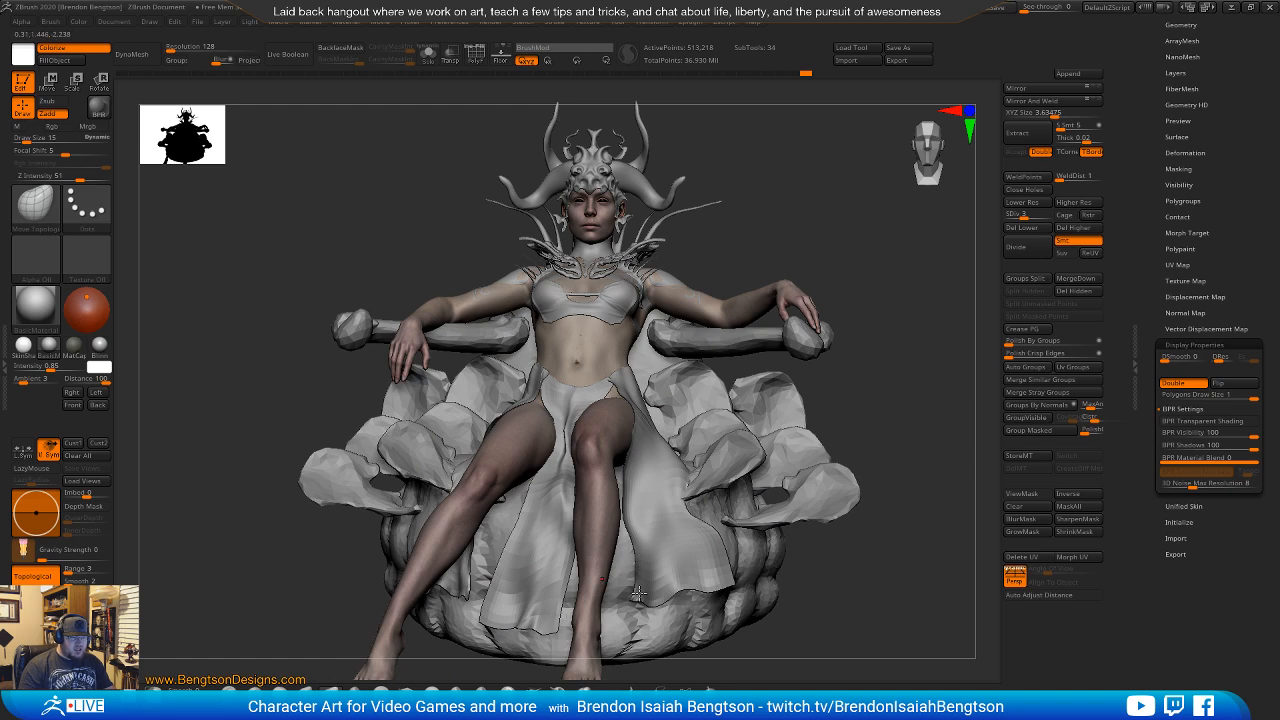
alt+drag(776, 194, 838, 374)
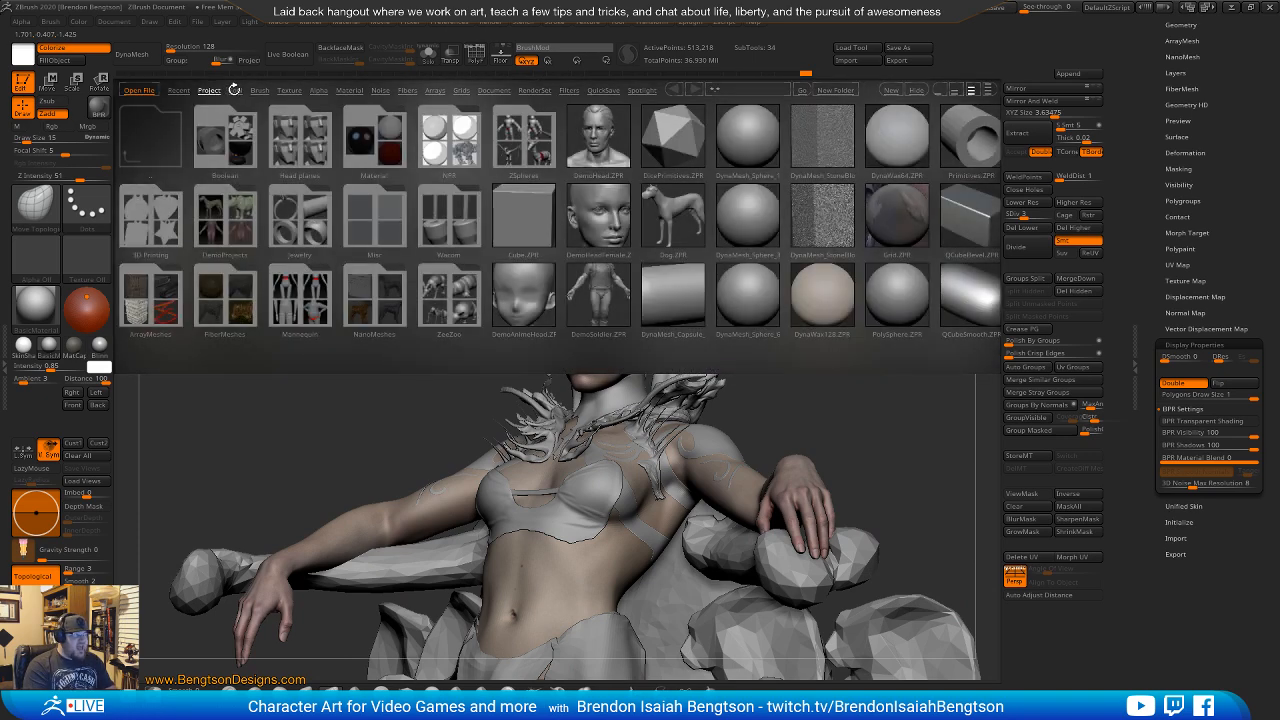
click(234, 90)
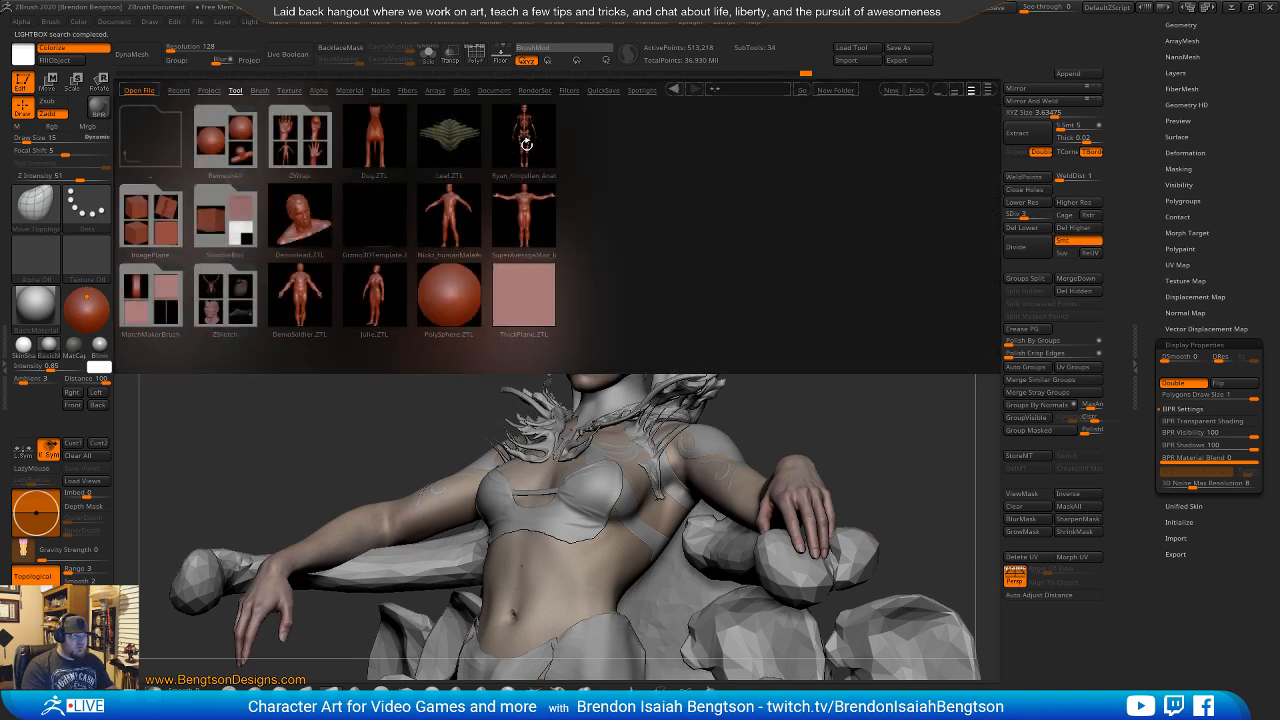
double_click(523, 148)
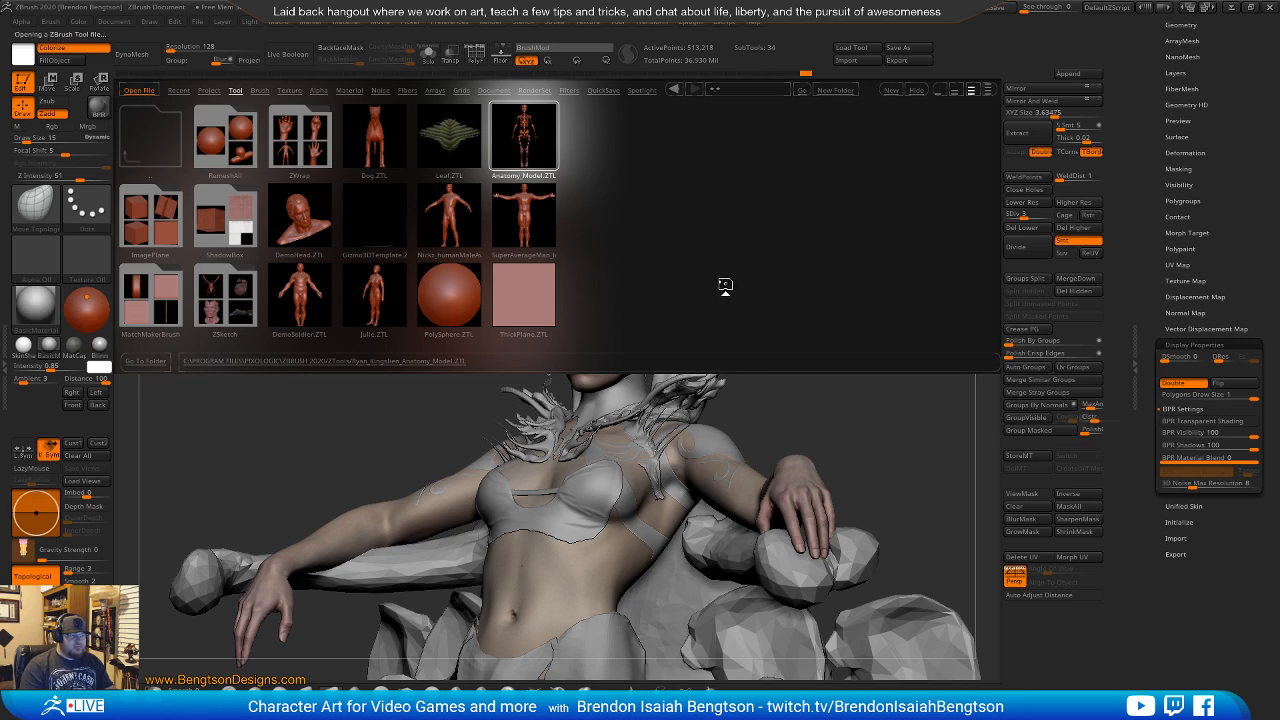
shift+drag(829, 437, 835, 443)
key(comma)
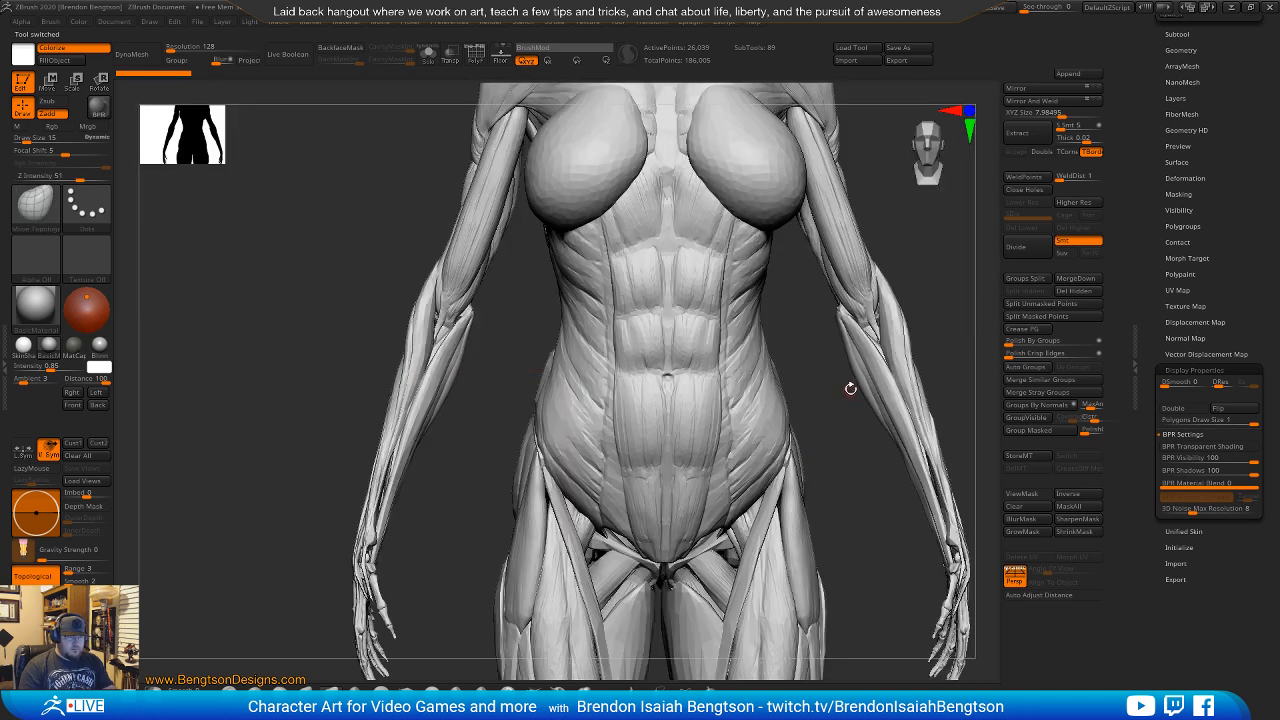
Isolate the anatomy model's skeleton with its polyframe shown and divide its bones into polygroups with Auto Groups.
key(alt+s)
alt+drag(813, 344, 736, 655)
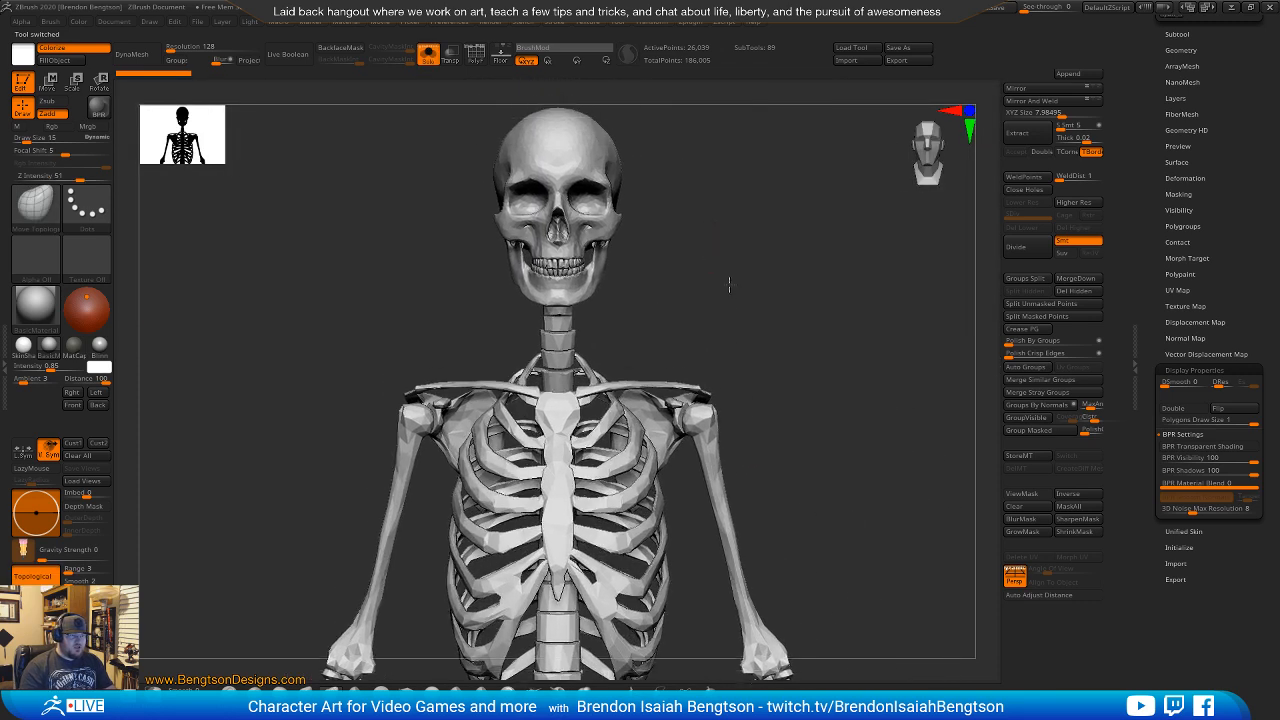
alt+drag(729, 283, 813, 432)
drag(733, 351, 771, 391)
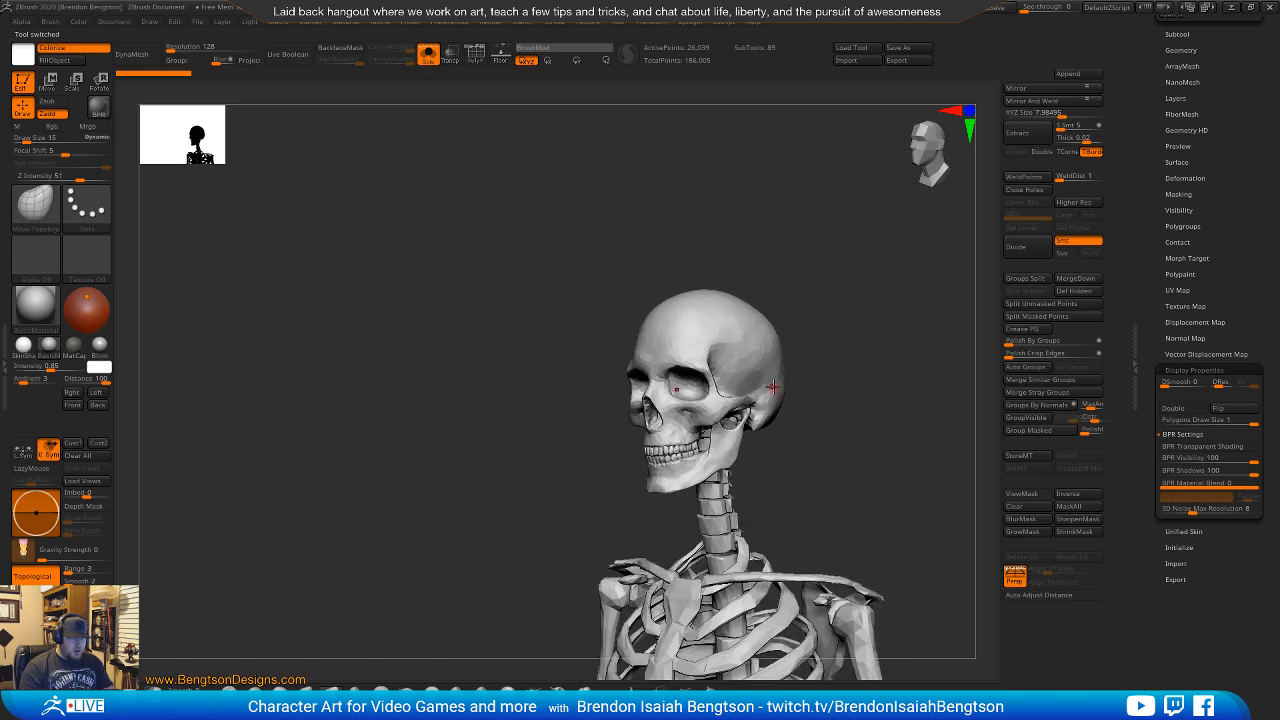
key(shift+f)
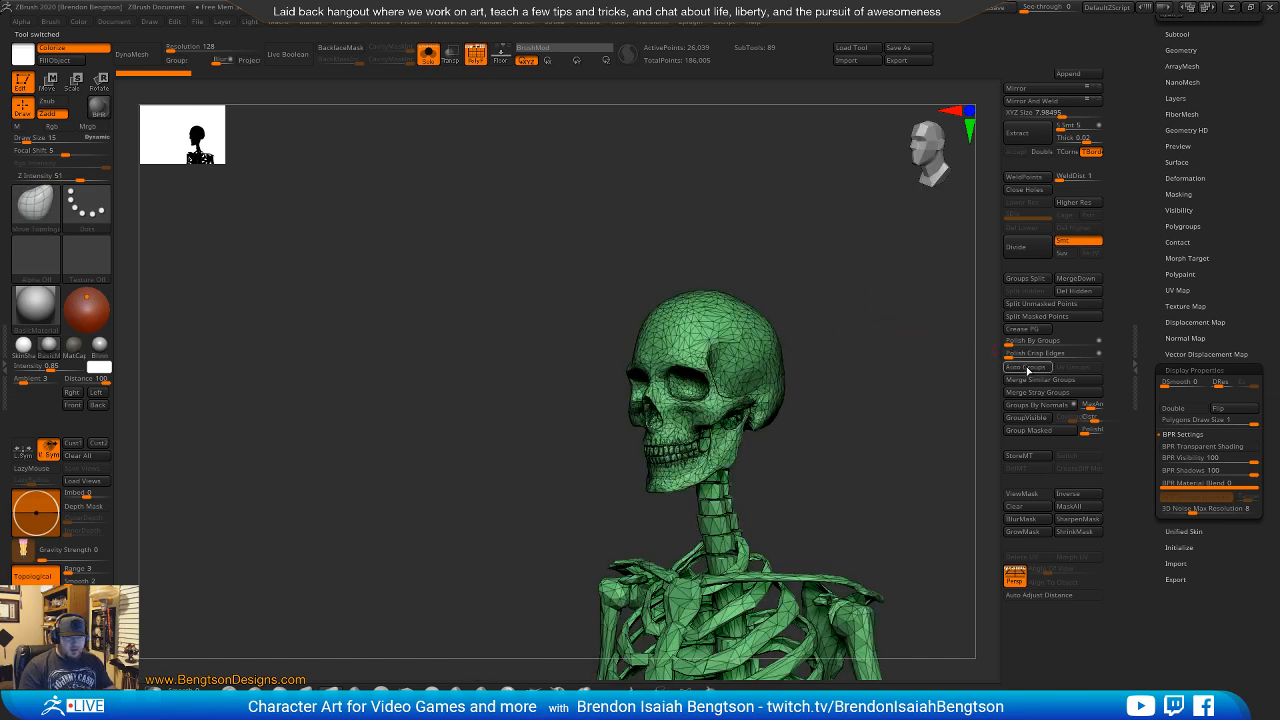
click(1026, 367)
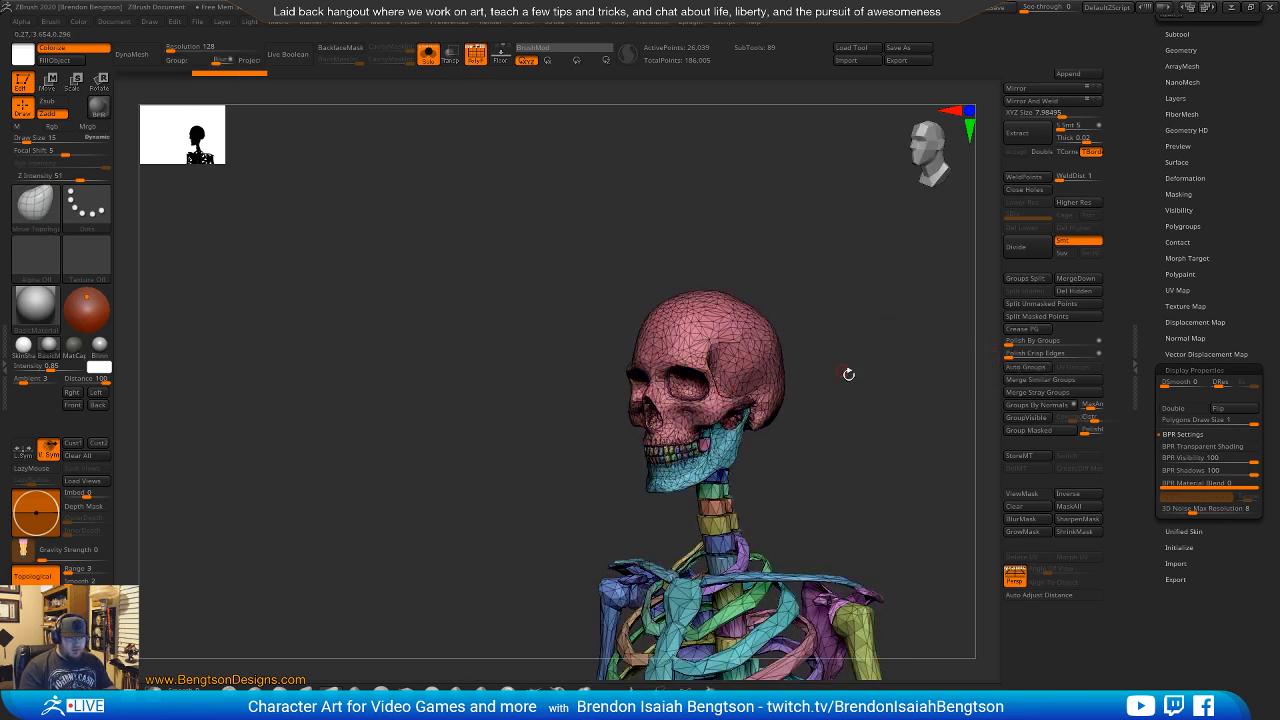
Lasso the skull so only the head region stays visible, and delete the hidden rest of the skeleton.
drag(848, 374, 802, 373)
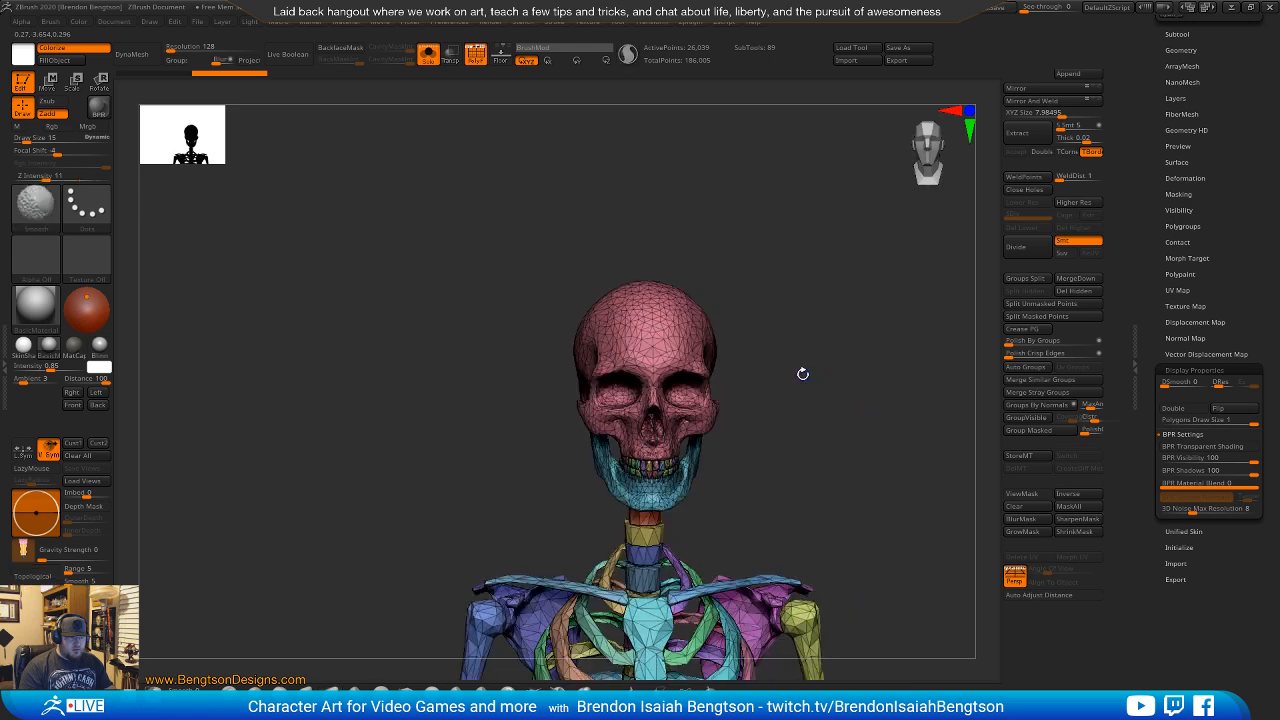
key(ctrl)
mouse_move(846, 324)
ctrl+shift+mouse_down()
mouse_move(514, 337)
mouse_move(546, 500)
mouse_move(520, 522)
mouse_move(758, 506)
ctrl+shift+mouse_up()
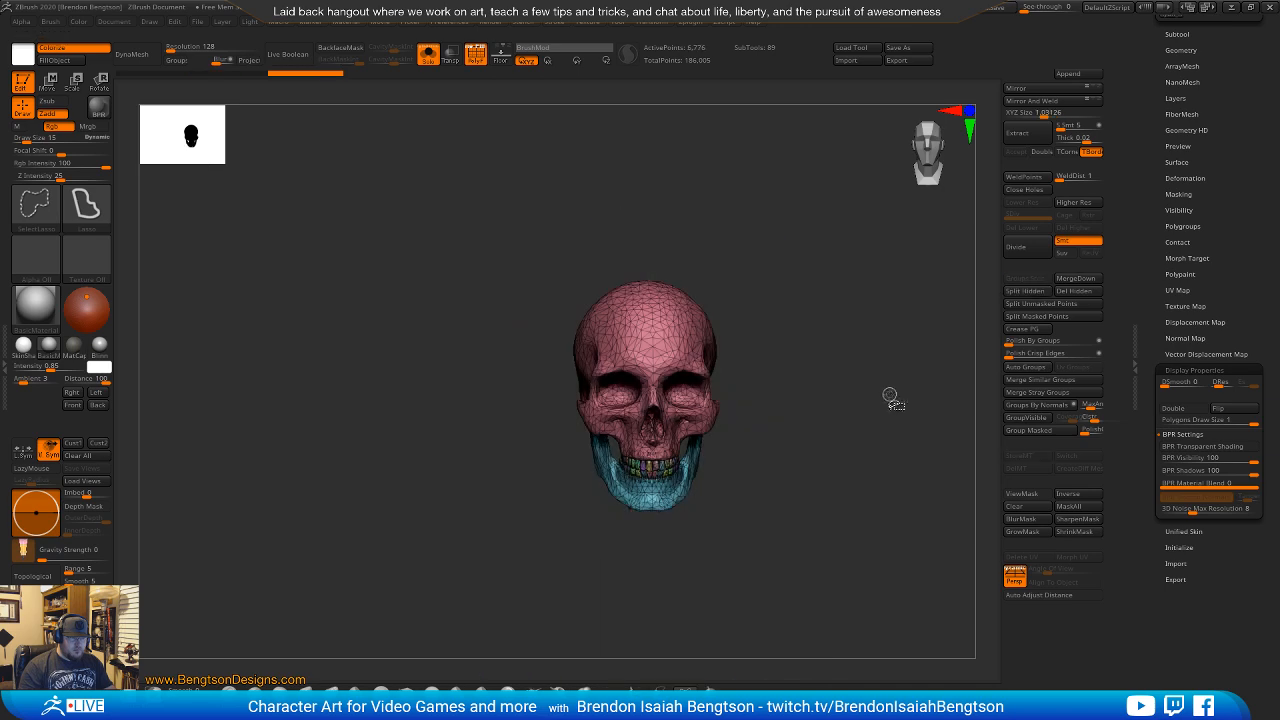
click(1066, 290)
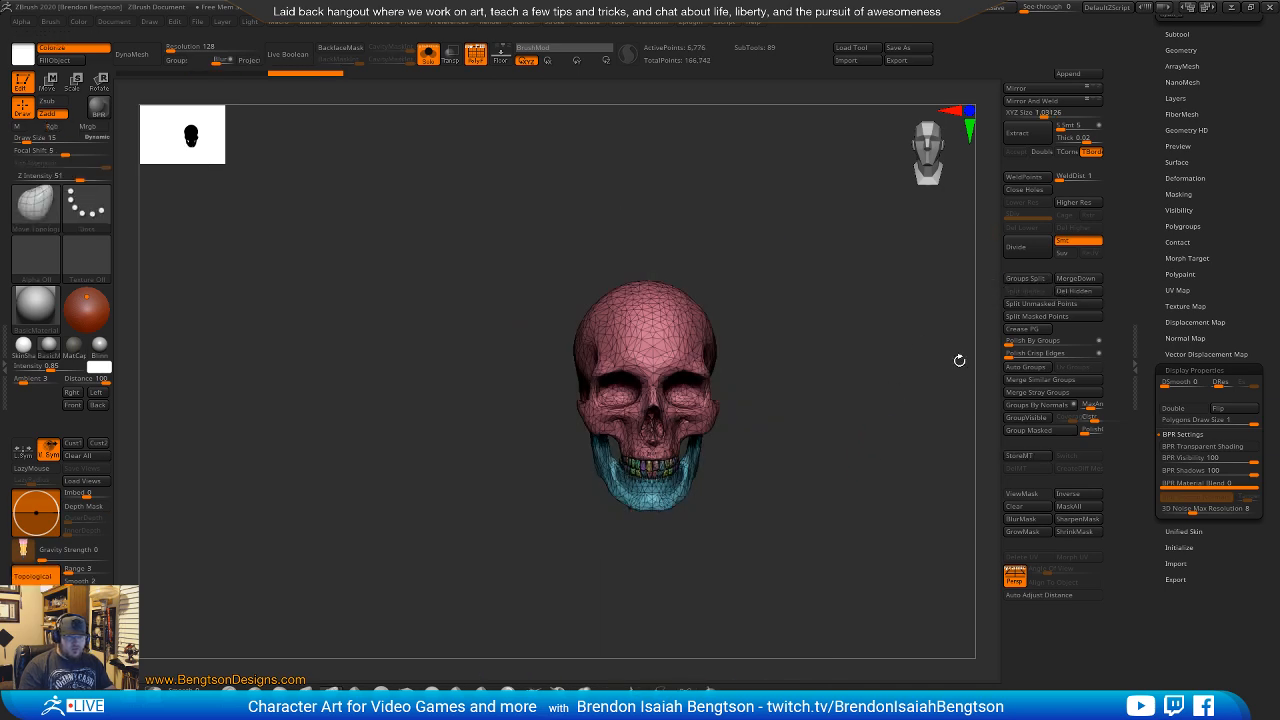
Hide and delete the neck vertebrae left below the skull, and combine the whole skull into one polygroup.
mouse_move(814, 464)
alt+mouse_down()
mouse_move(823, 531)
mouse_move(839, 375)
mouse_move(863, 331)
alt+mouse_up()
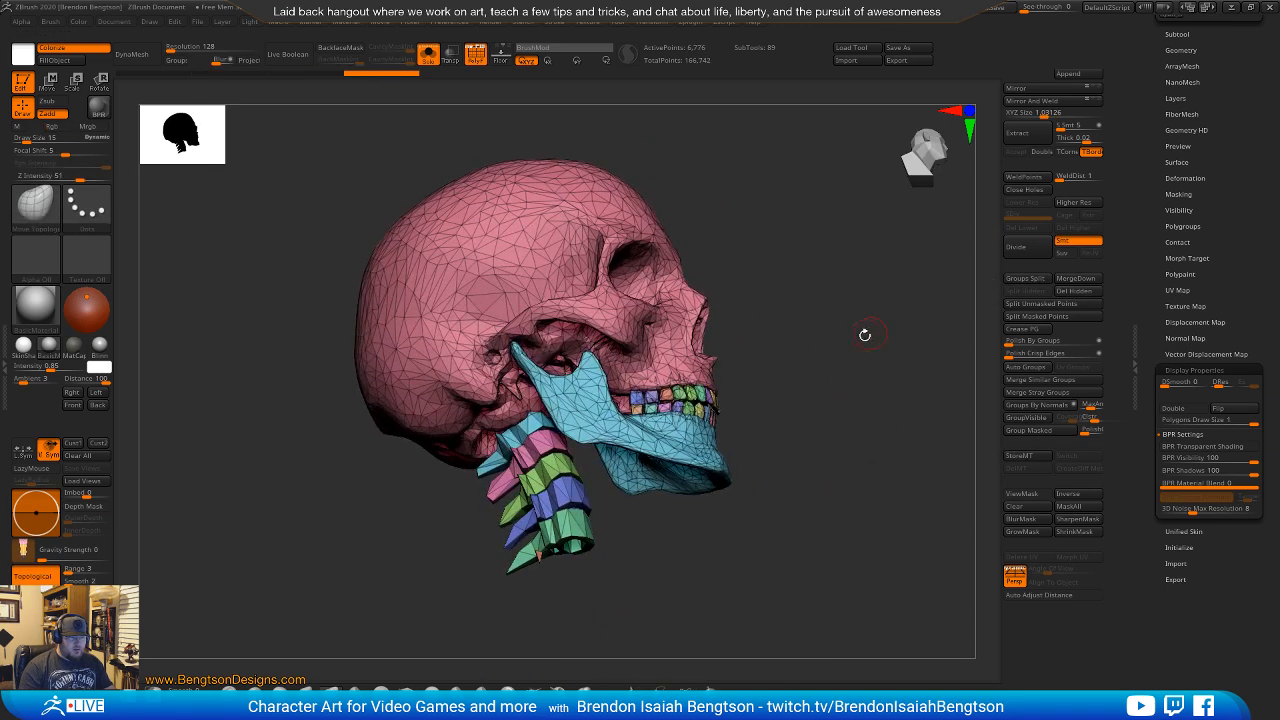
ctrl+shift+click(565, 525)
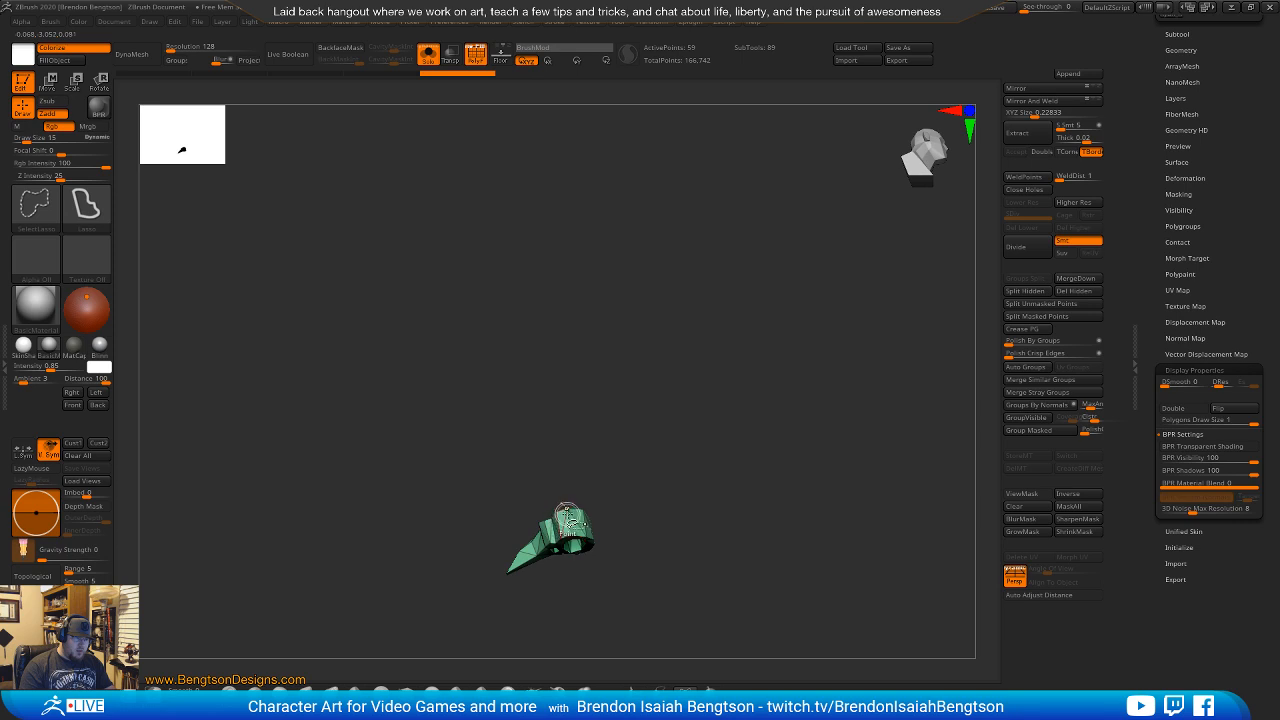
ctrl+shift+click(566, 510)
ctrl+shift+click(571, 507)
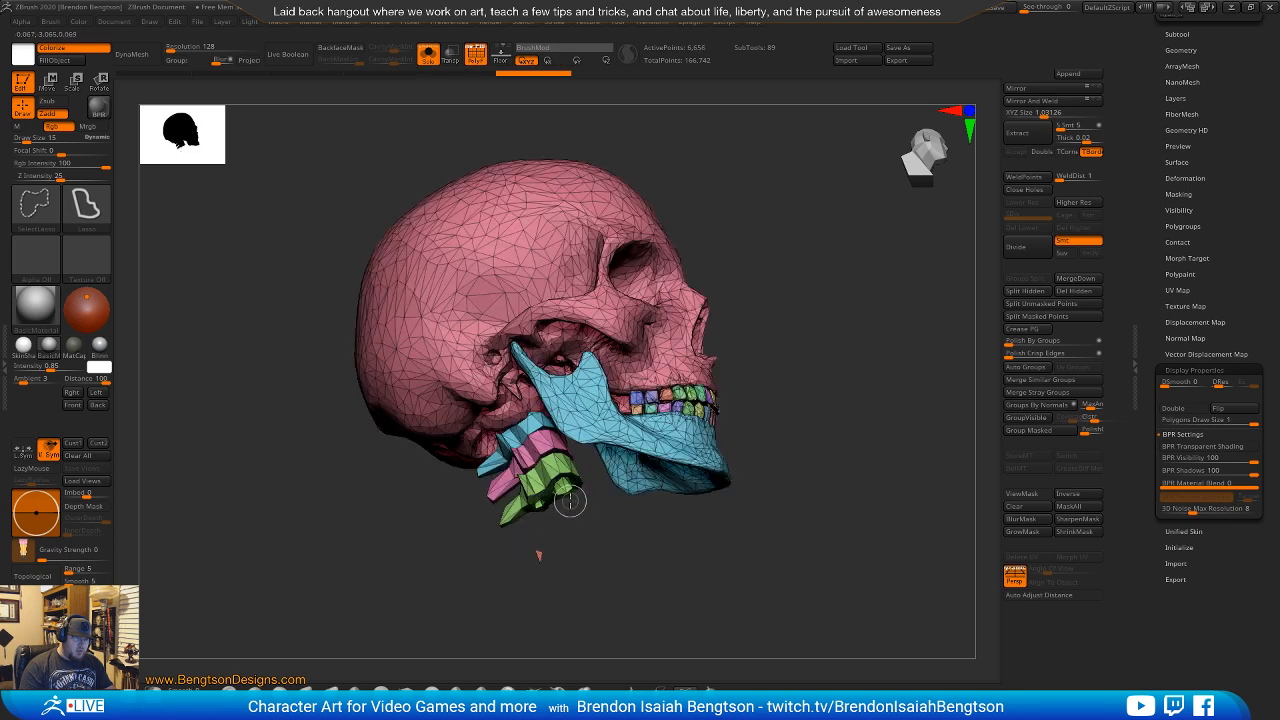
ctrl+shift+click(560, 482)
ctrl+shift+click(550, 465)
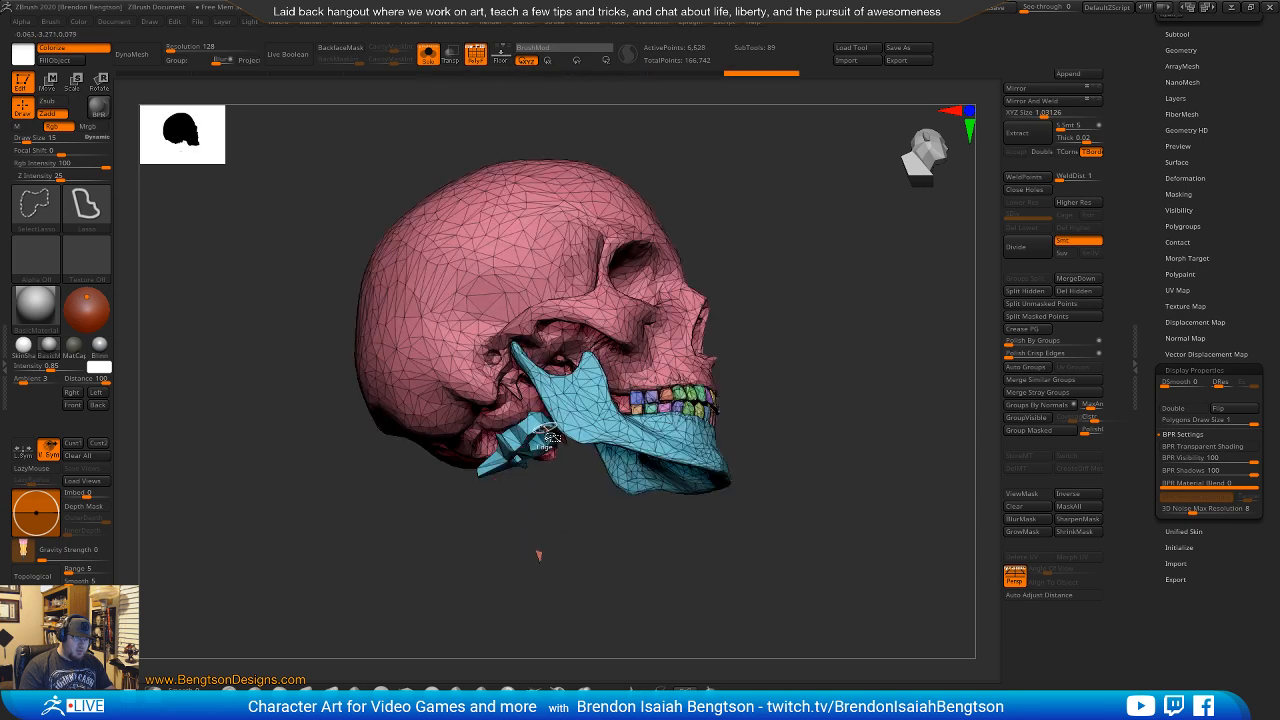
ctrl+shift+click(540, 437)
ctrl+shift+click(538, 545)
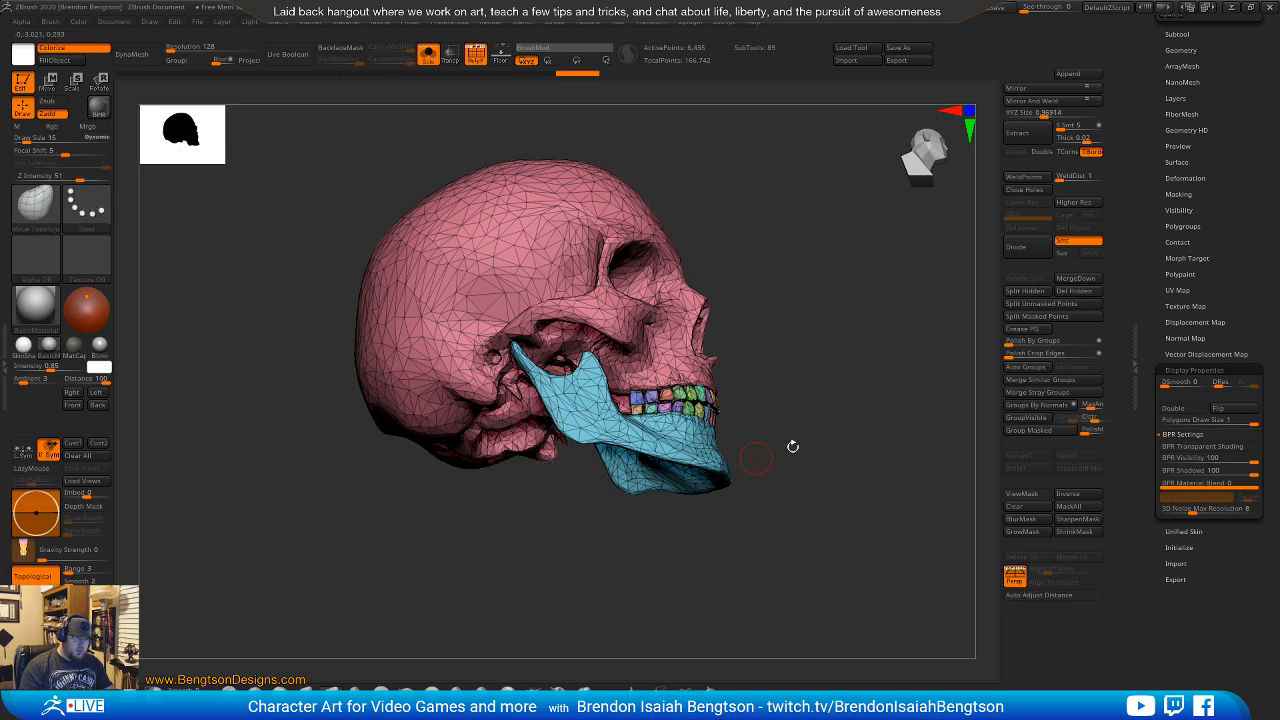
drag(791, 443, 850, 432)
click(1065, 292)
key(ctrl+w)
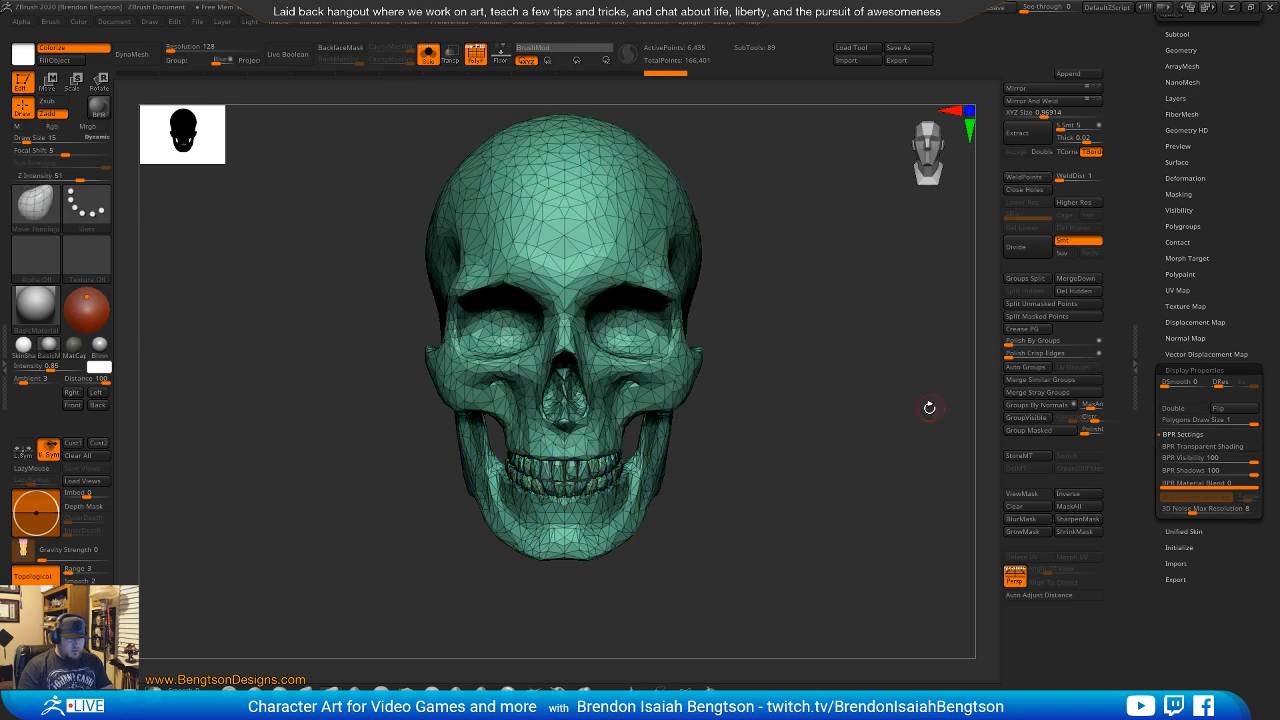
Switch back to the seated character tool with all its parts shown and append the skull as a new subtool.
drag(832, 478, 847, 453)
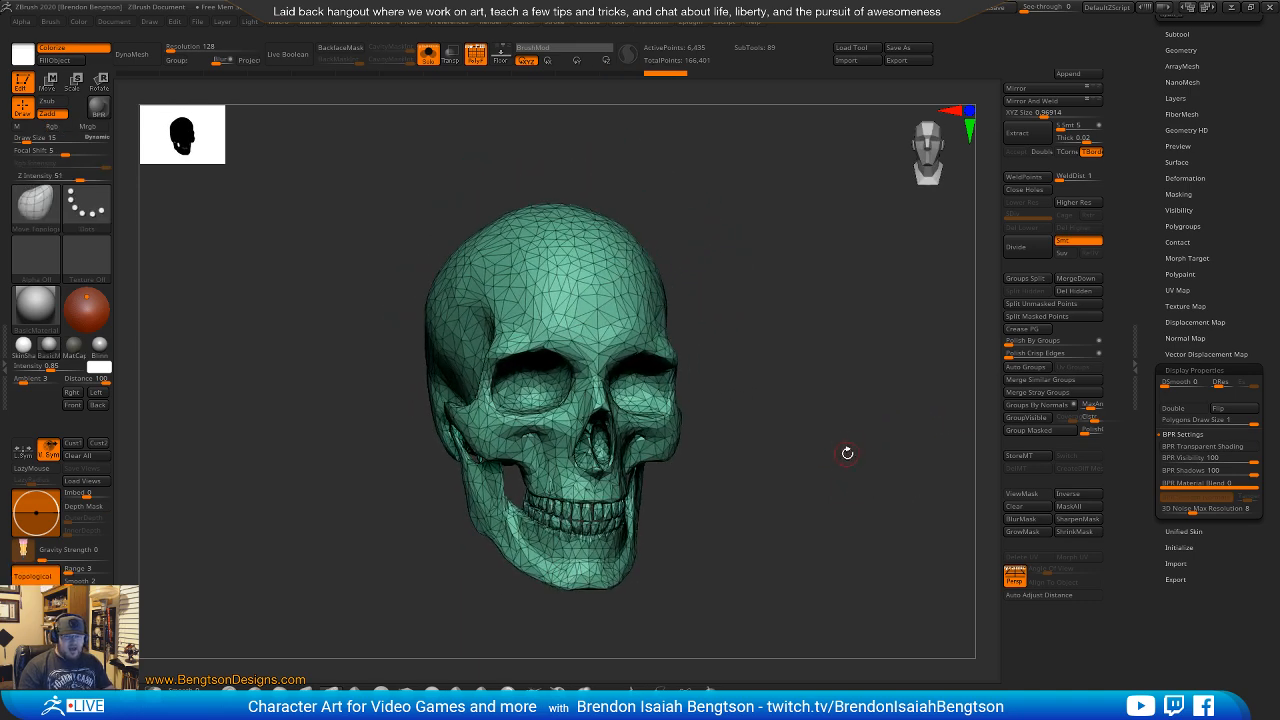
drag(871, 506, 892, 435)
drag(1131, 73, 1143, 158)
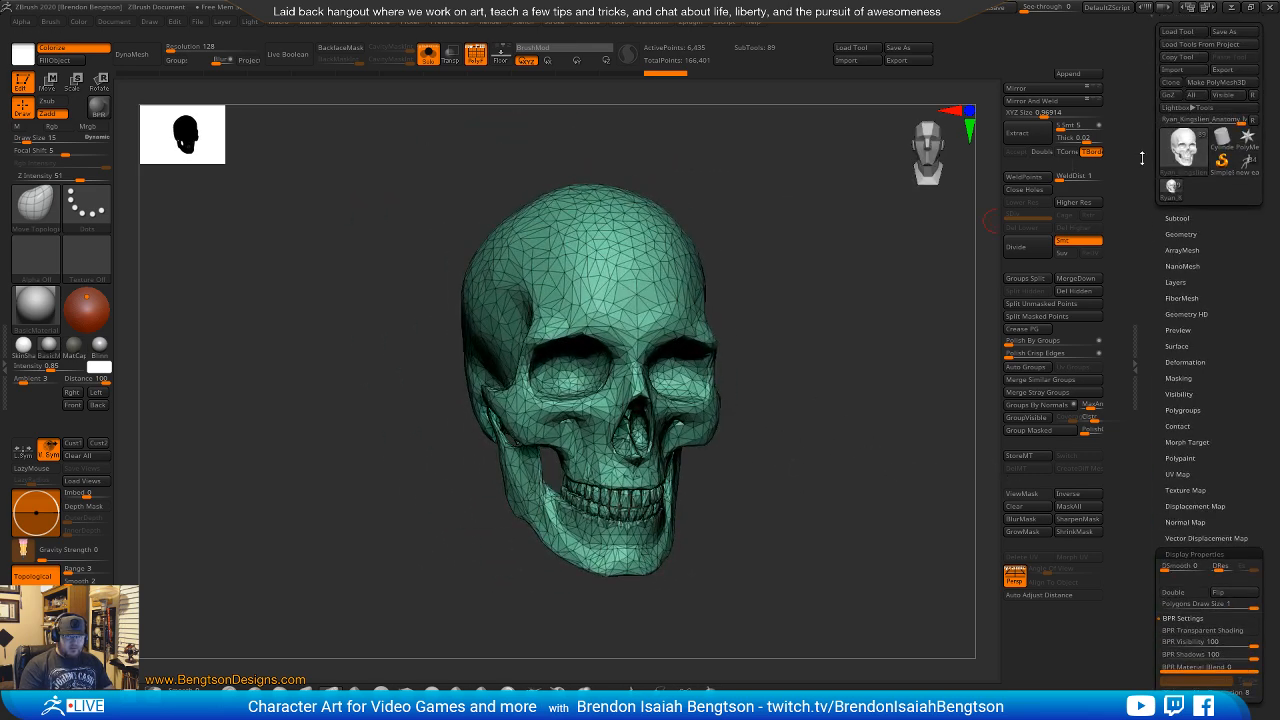
click(1230, 172)
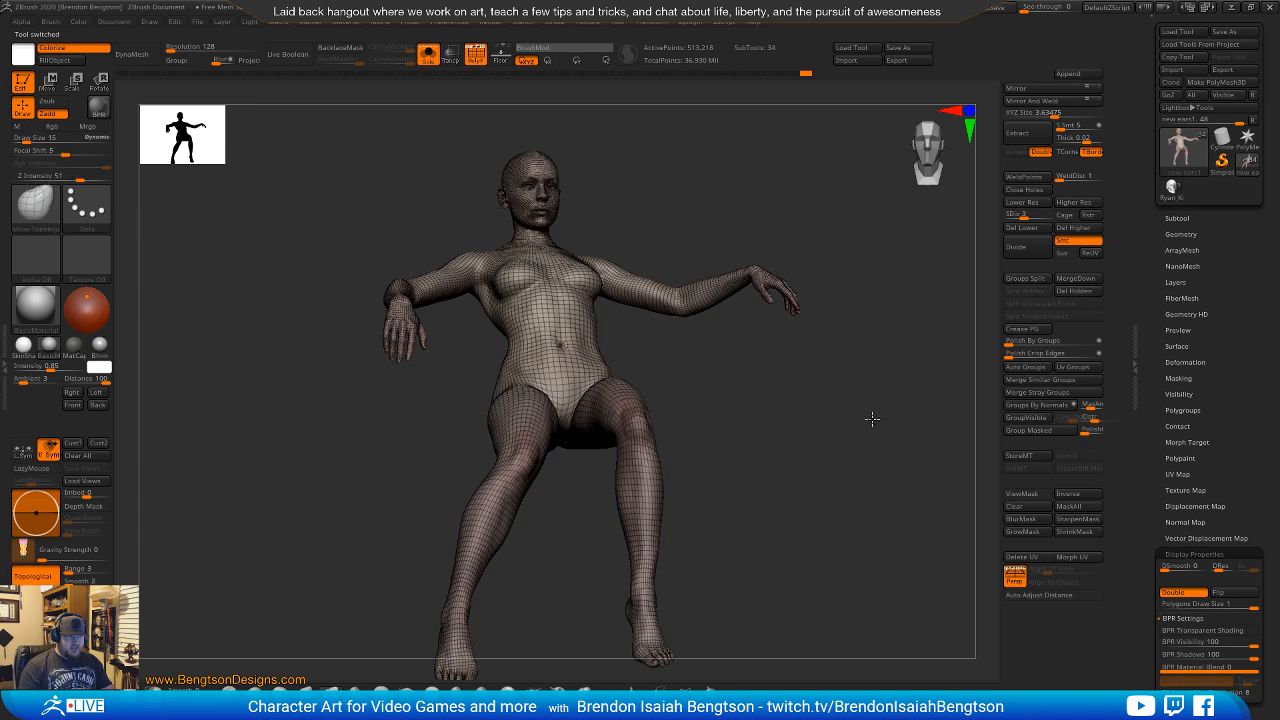
drag(871, 420, 828, 427)
click(848, 391)
alt+drag(865, 292, 880, 386)
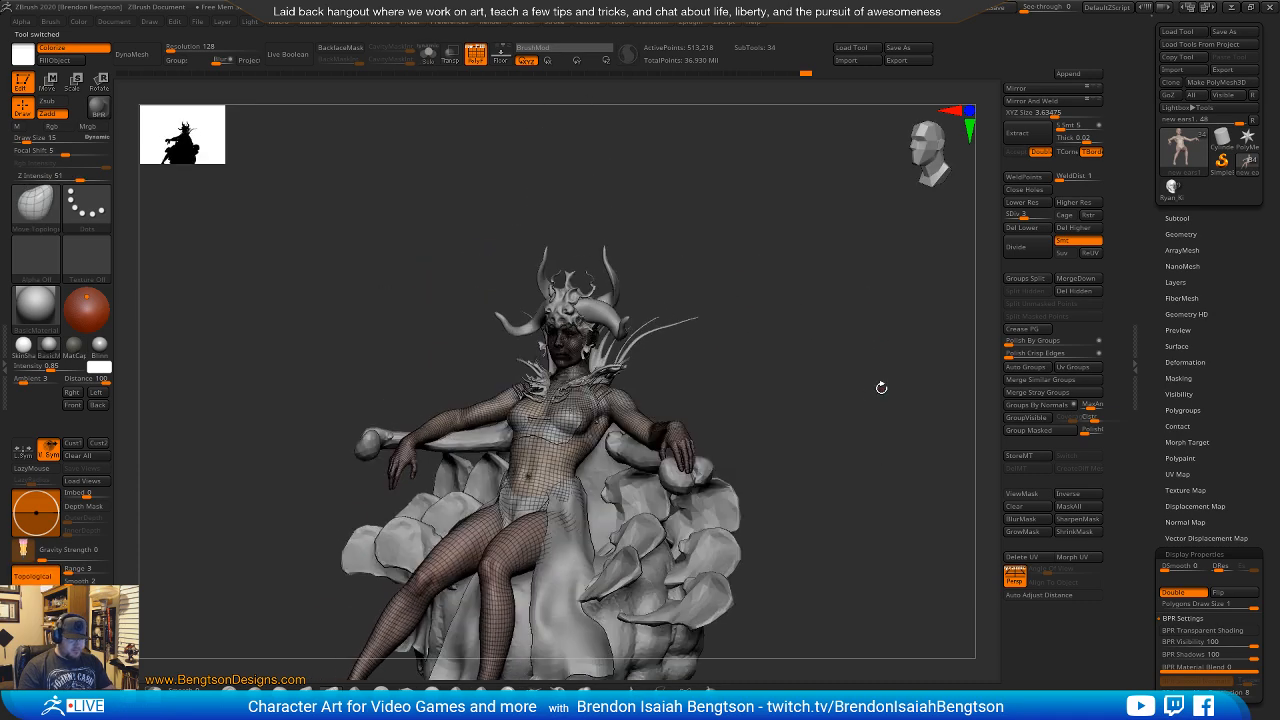
click(1070, 76)
click(806, 103)
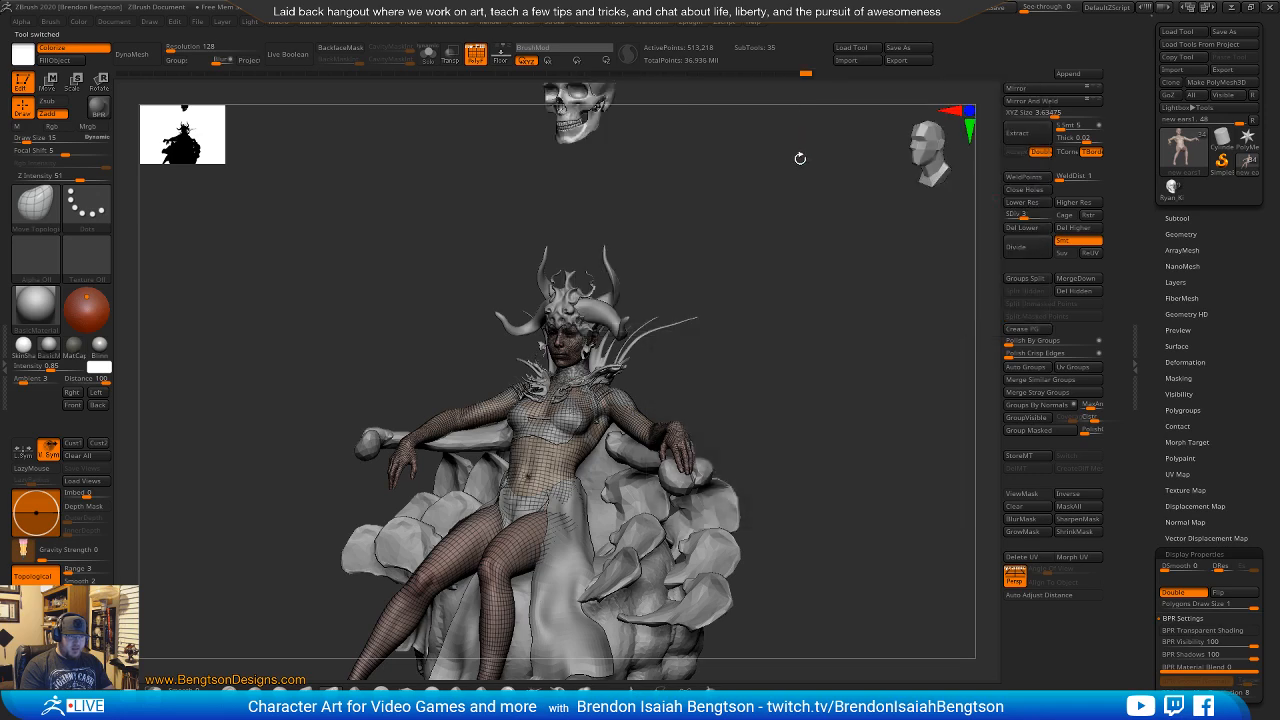
Select the appended skull floating above the character and move it down to her head with the gizmo.
alt+drag(737, 256, 792, 376)
alt+click(607, 217)
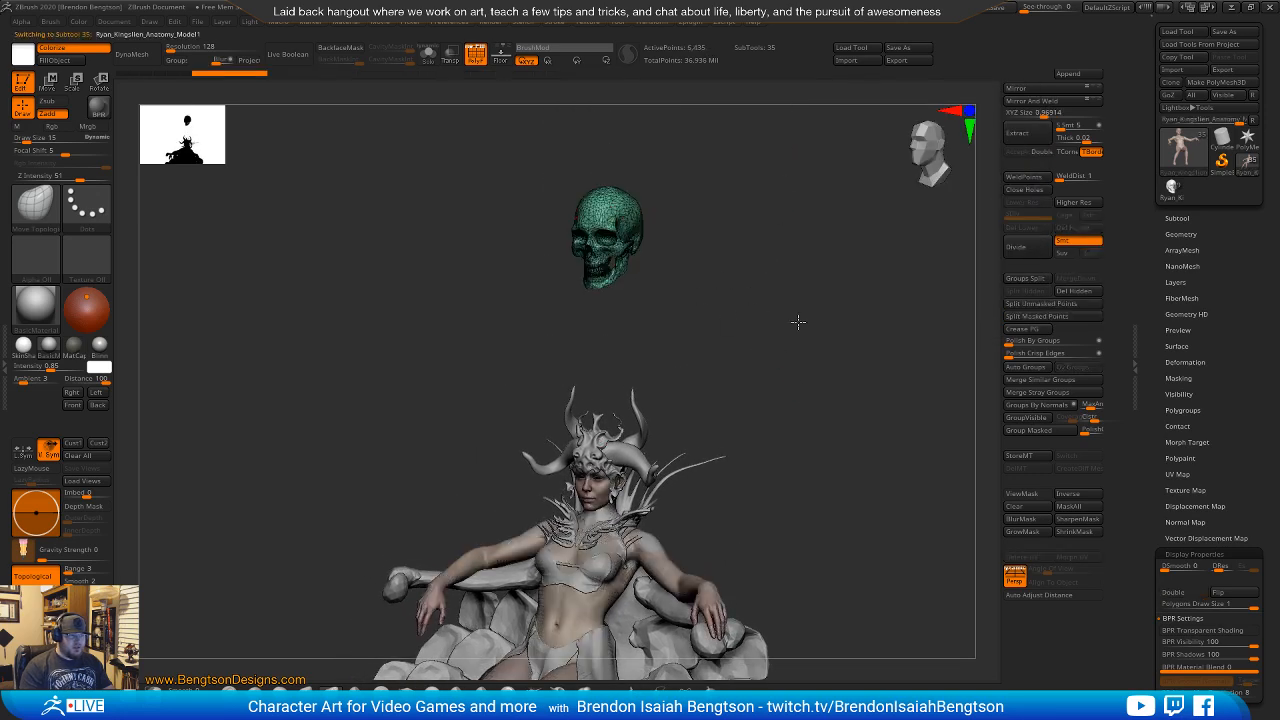
alt+drag(798, 321, 801, 407)
alt+drag(813, 257, 798, 482)
key(w)
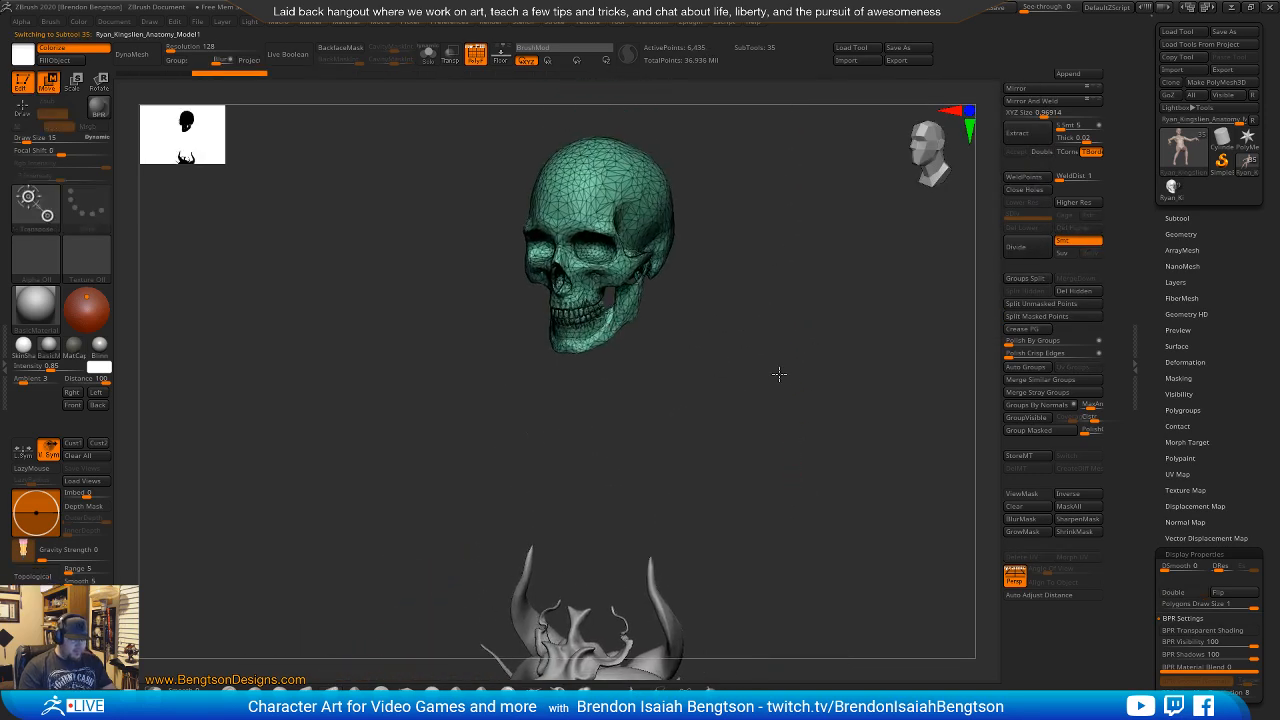
shift+drag(819, 376, 714, 437)
click(629, 491)
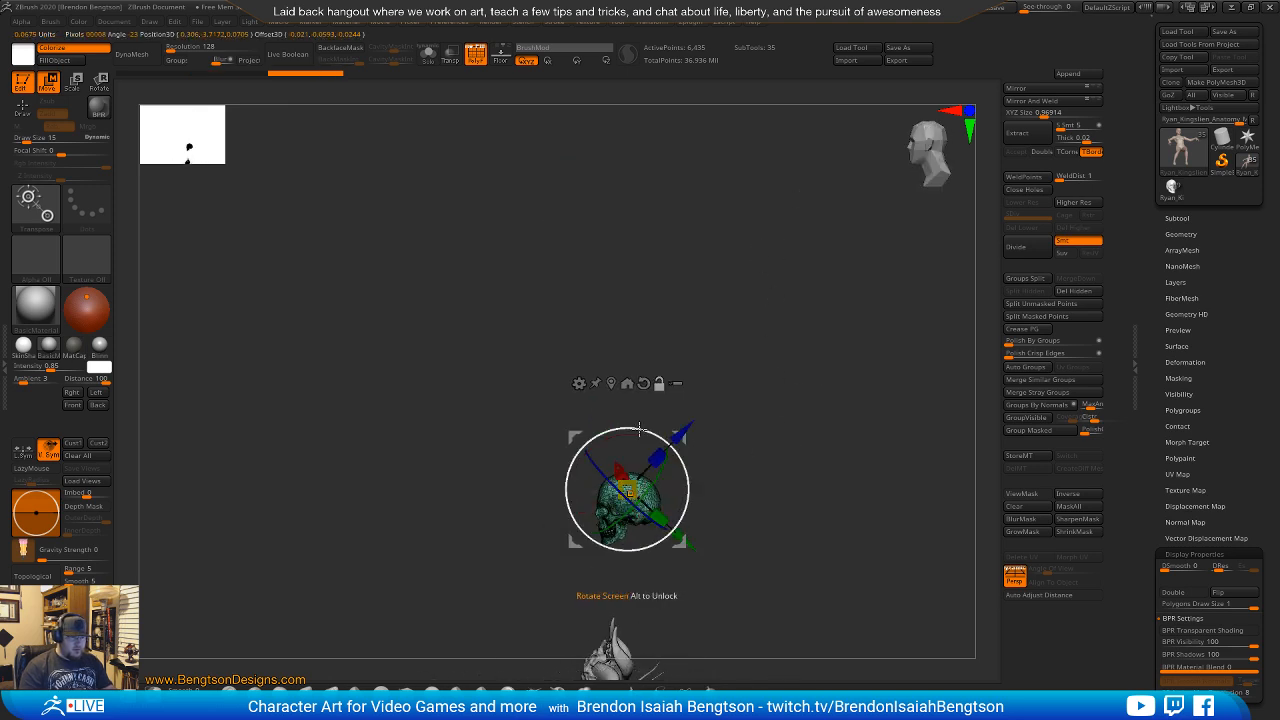
drag(626, 417, 626, 565)
alt+drag(815, 440, 826, 290)
drag(826, 290, 838, 342)
drag(838, 342, 786, 326)
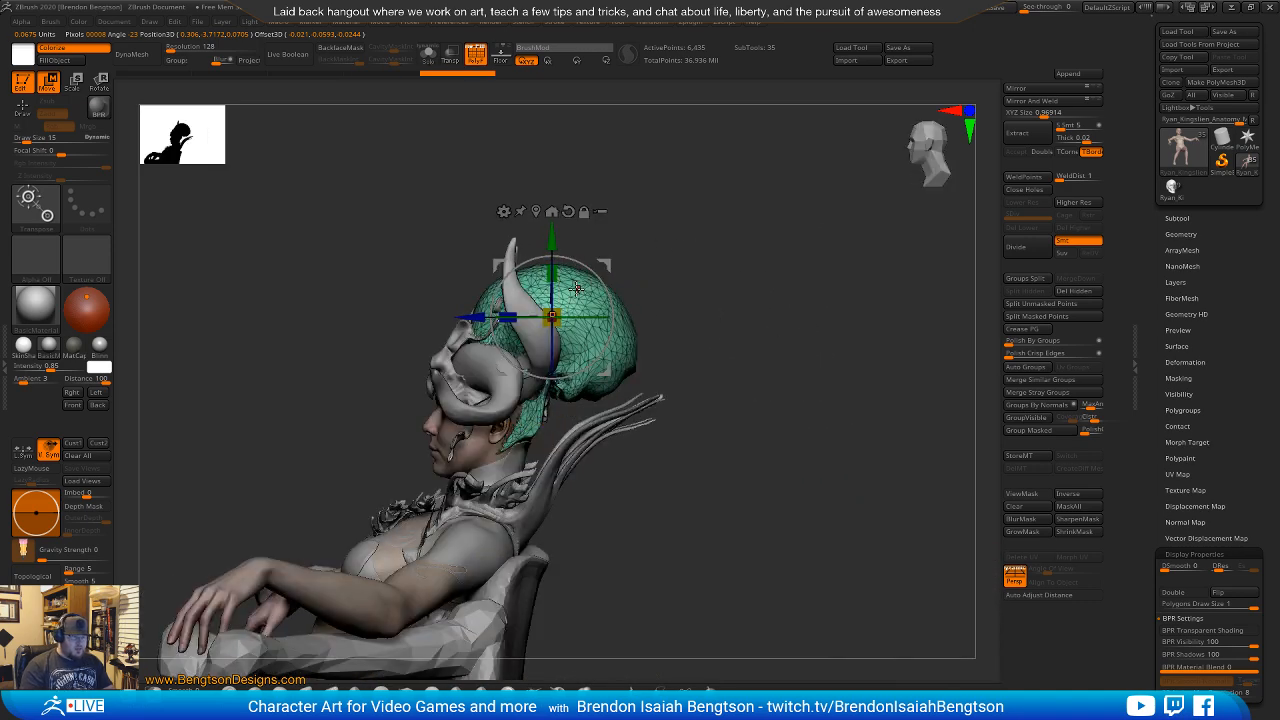
Scale the skull down and place it on the front of the headdress above the brow ornament.
click(557, 311)
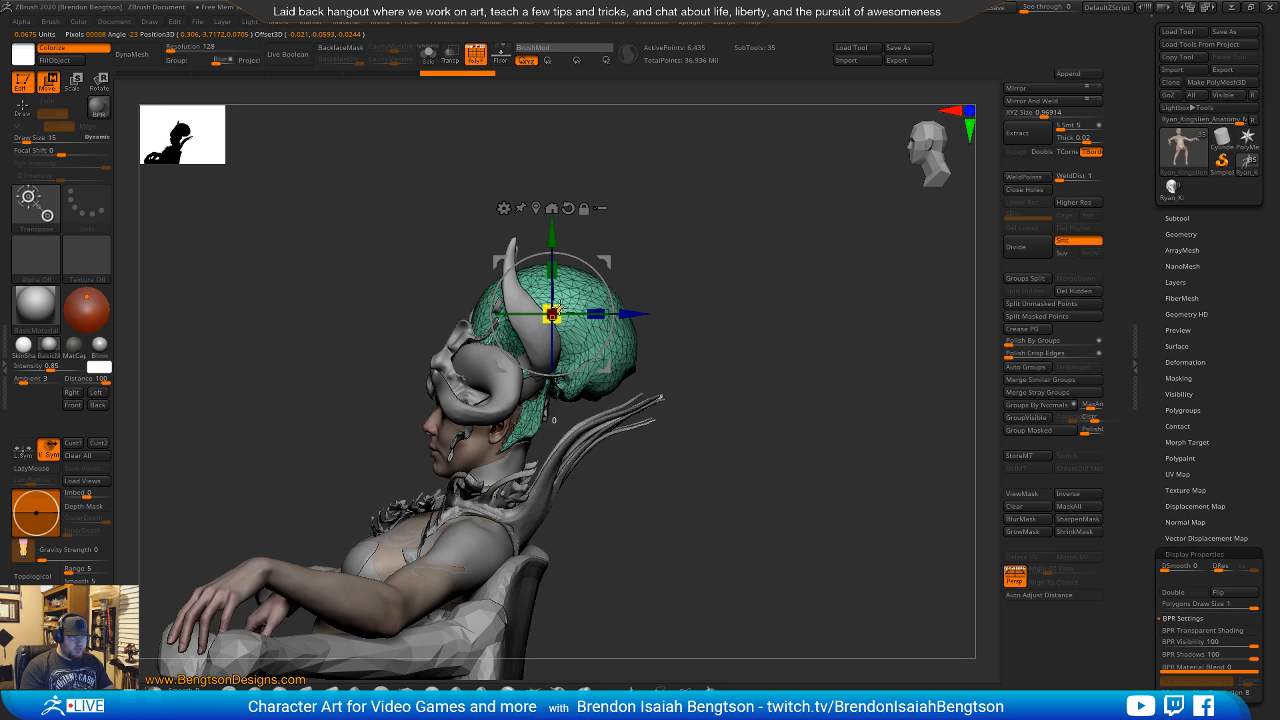
drag(557, 311, 537, 344)
drag(604, 260, 508, 280)
mouse_move(684, 287)
shift+mouse_down()
mouse_move(746, 291)
mouse_move(747, 392)
mouse_move(777, 312)
mouse_move(684, 290)
shift+mouse_up()
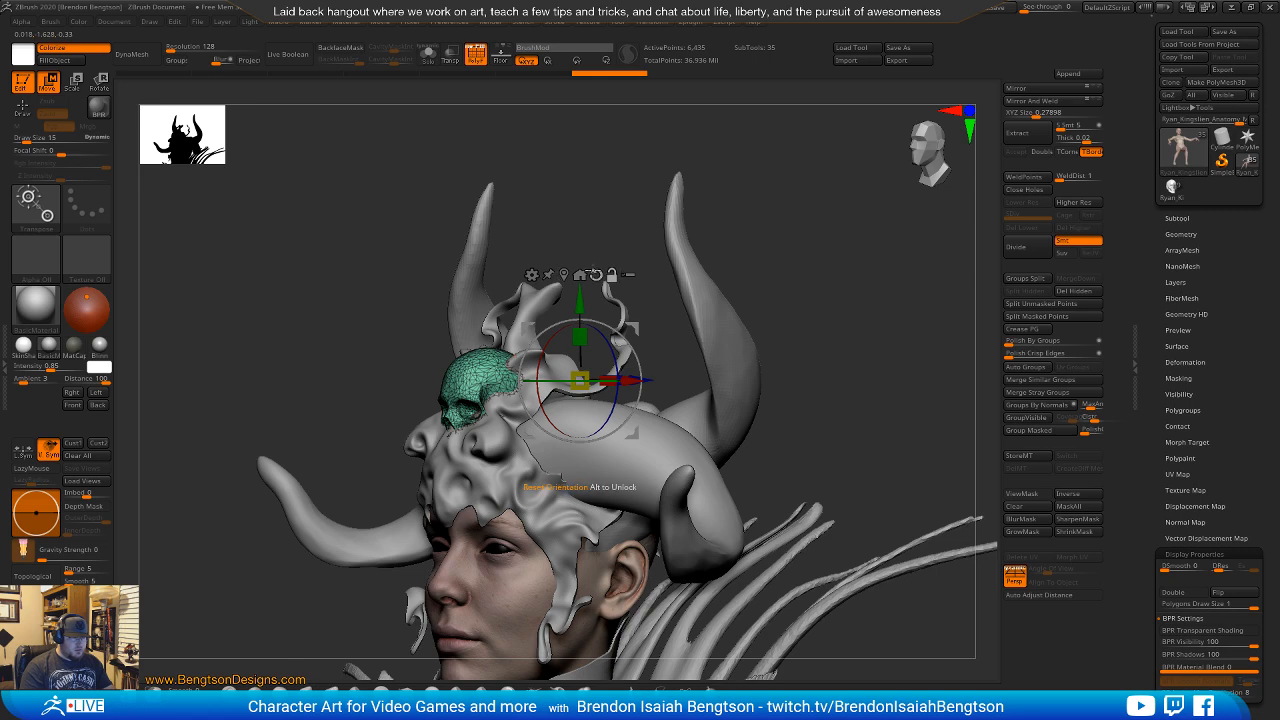
Reset the gizmo orientation and reposition the skull so it sits upright and centred on the front of the headdress.
click(596, 274)
drag(570, 237, 467, 354)
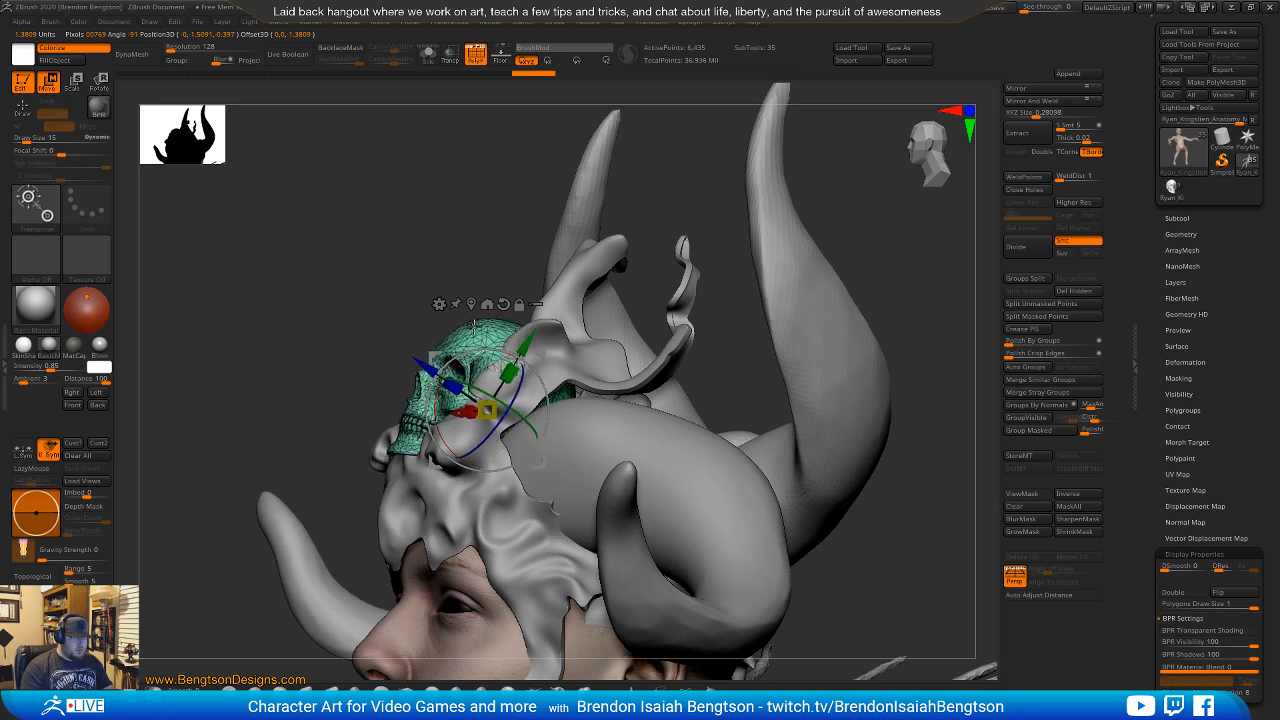
key(q)
drag(869, 274, 953, 254)
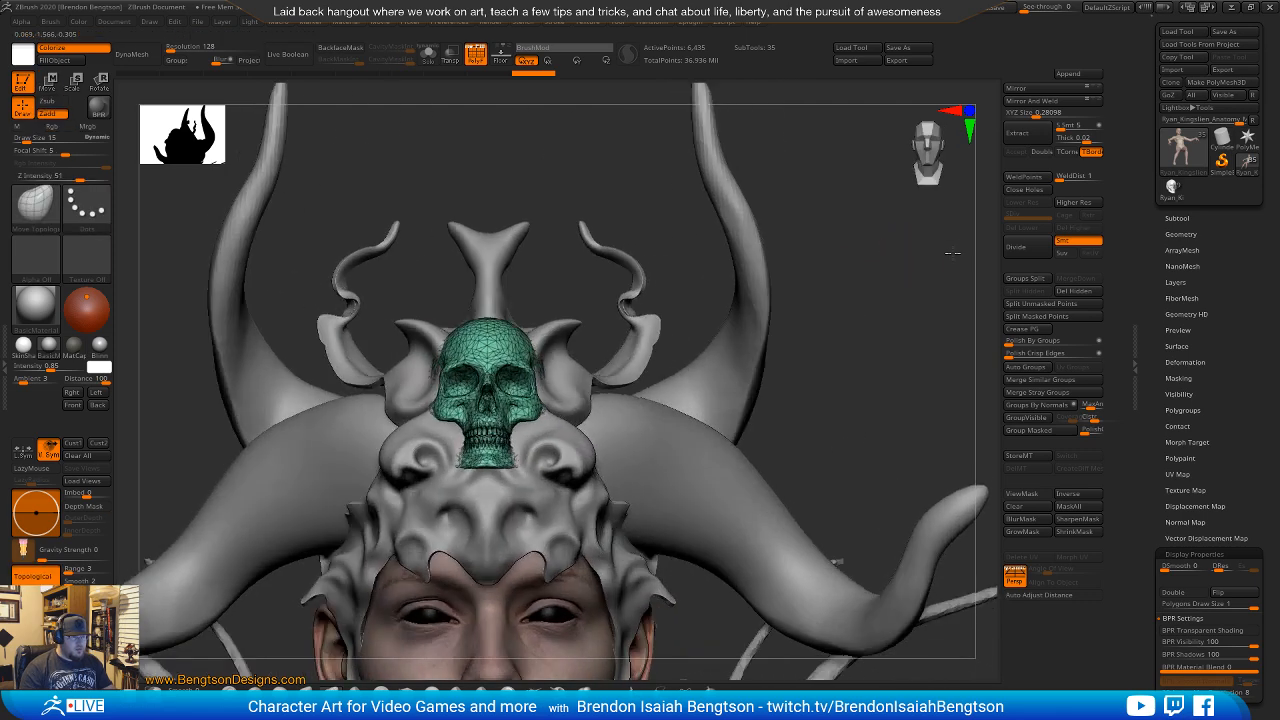
Select the headdress mesh, turn off its polyframe, and adjust the surface beside the skull's jaw with the Move Topological brush at size 28.
alt+click(557, 393)
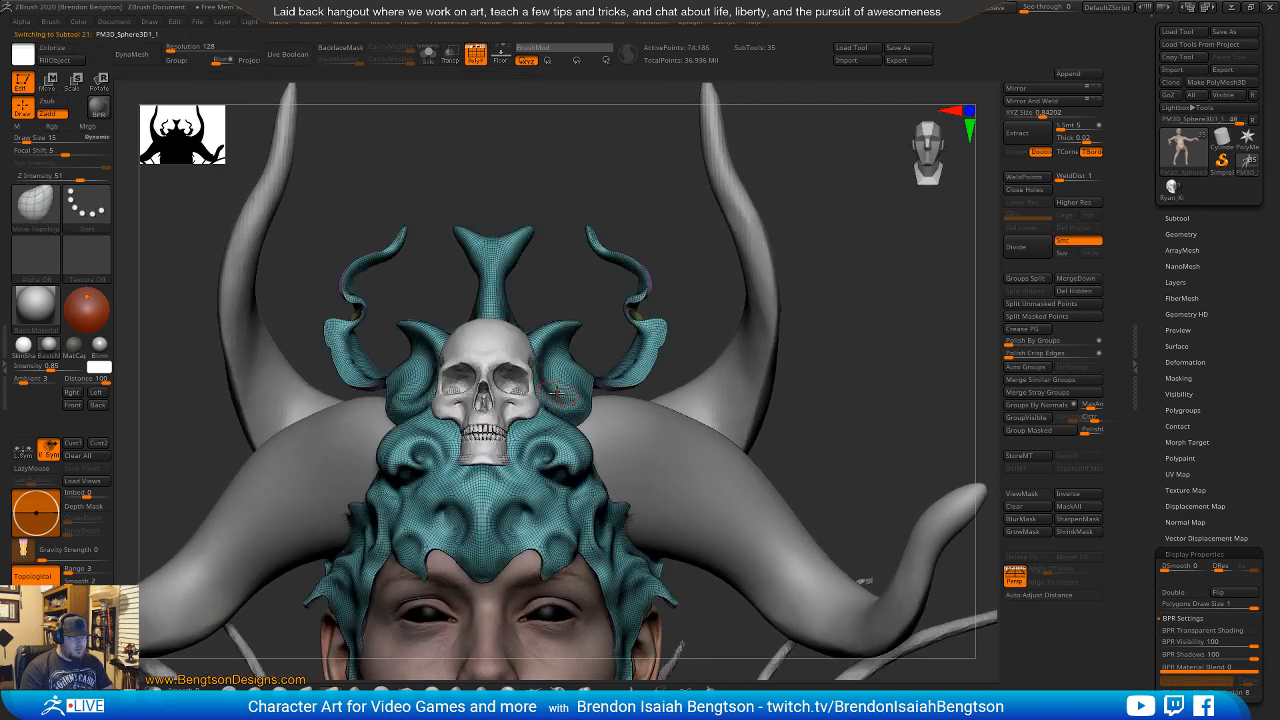
key(space)
mouse_move(557, 393)
mouse_down()
mouse_move(572, 391)
mouse_move(543, 371)
mouse_move(555, 375)
mouse_up()
key(shift+f)
key(ctrl+z)
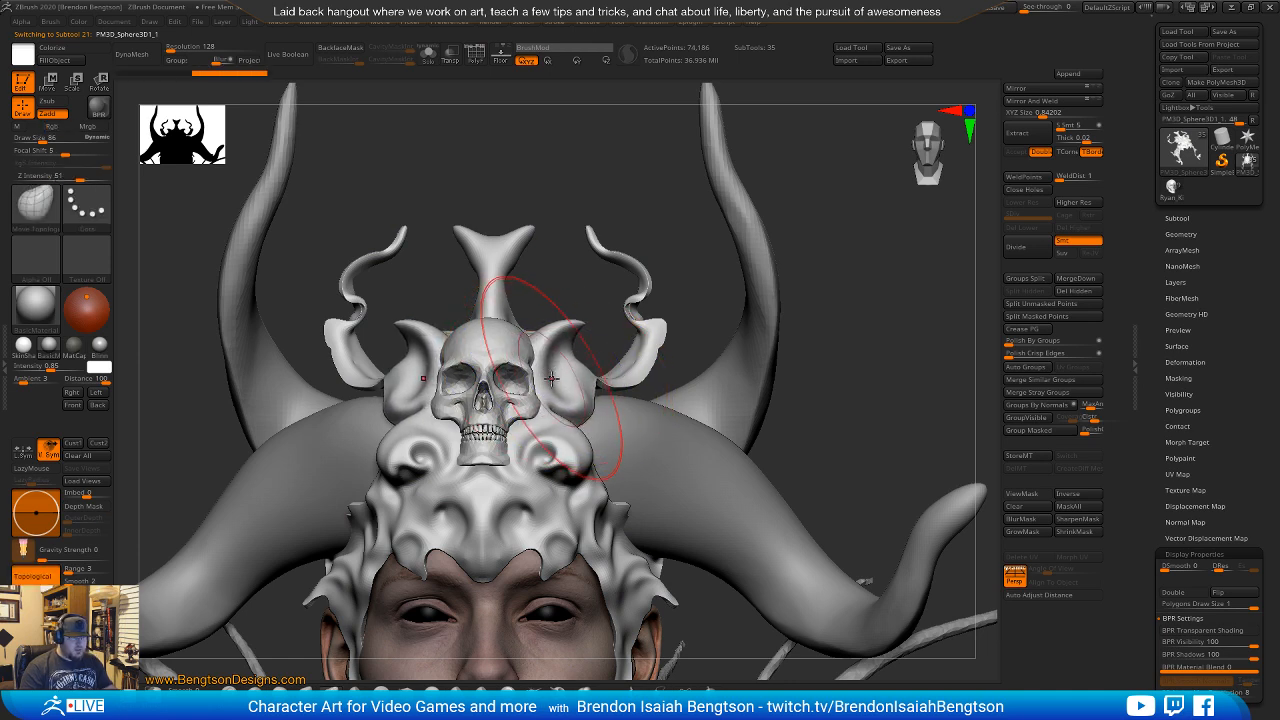
key(space)
drag(542, 431, 526, 430)
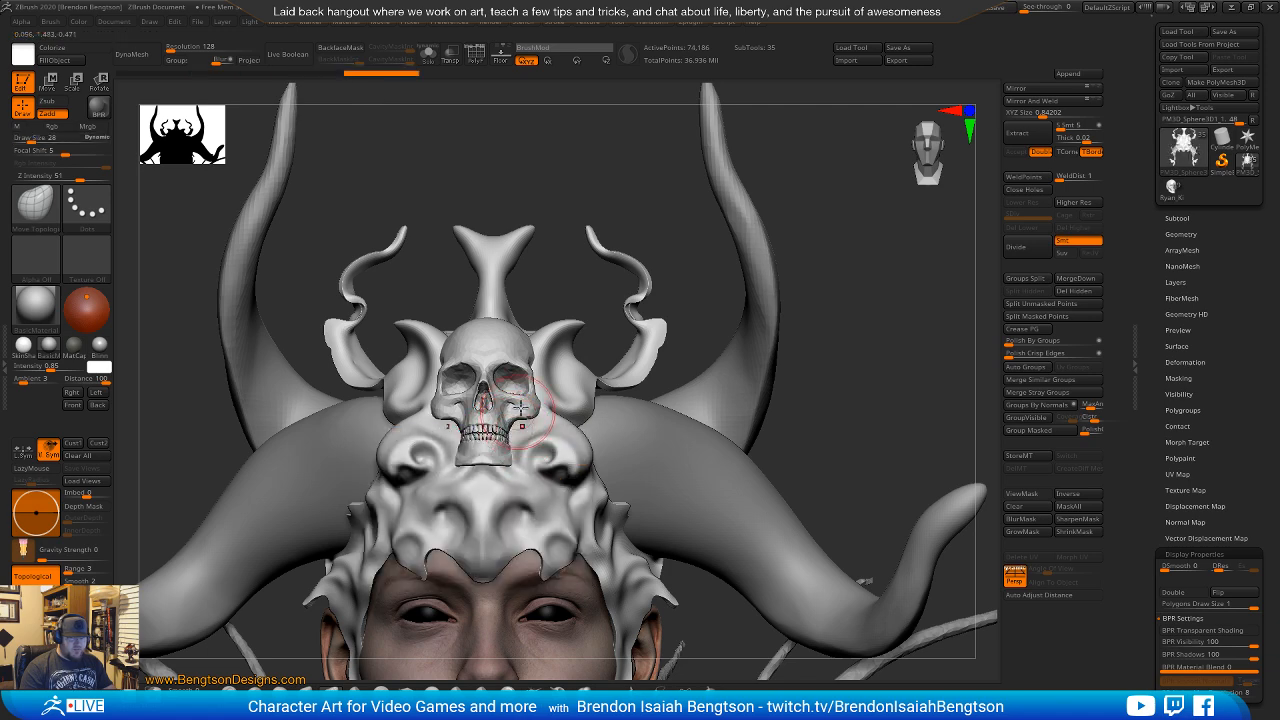
drag(903, 346, 876, 305)
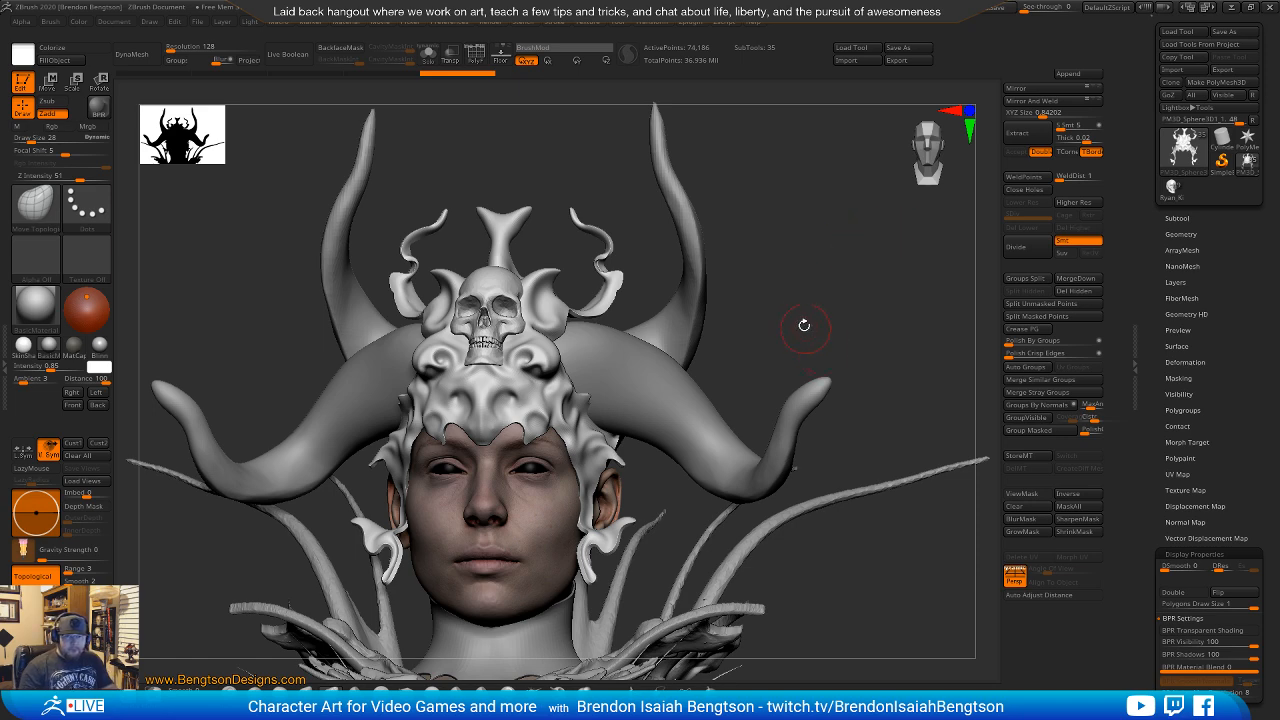
mouse_move(798, 325)
mouse_down()
mouse_move(740, 340)
mouse_move(826, 345)
mouse_move(832, 520)
mouse_up()
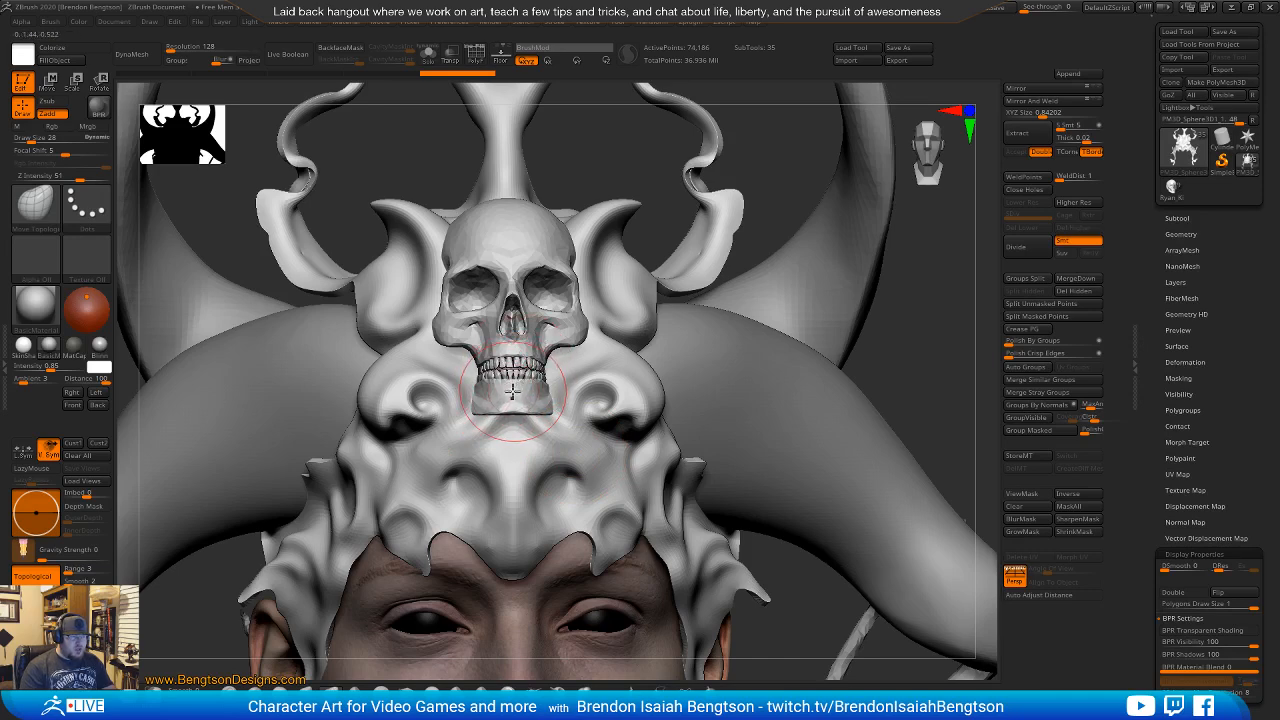
Isolate the skull subtool with its polyframe shown and divide it into separate polygroups with Auto Groups.
key(alt+s)
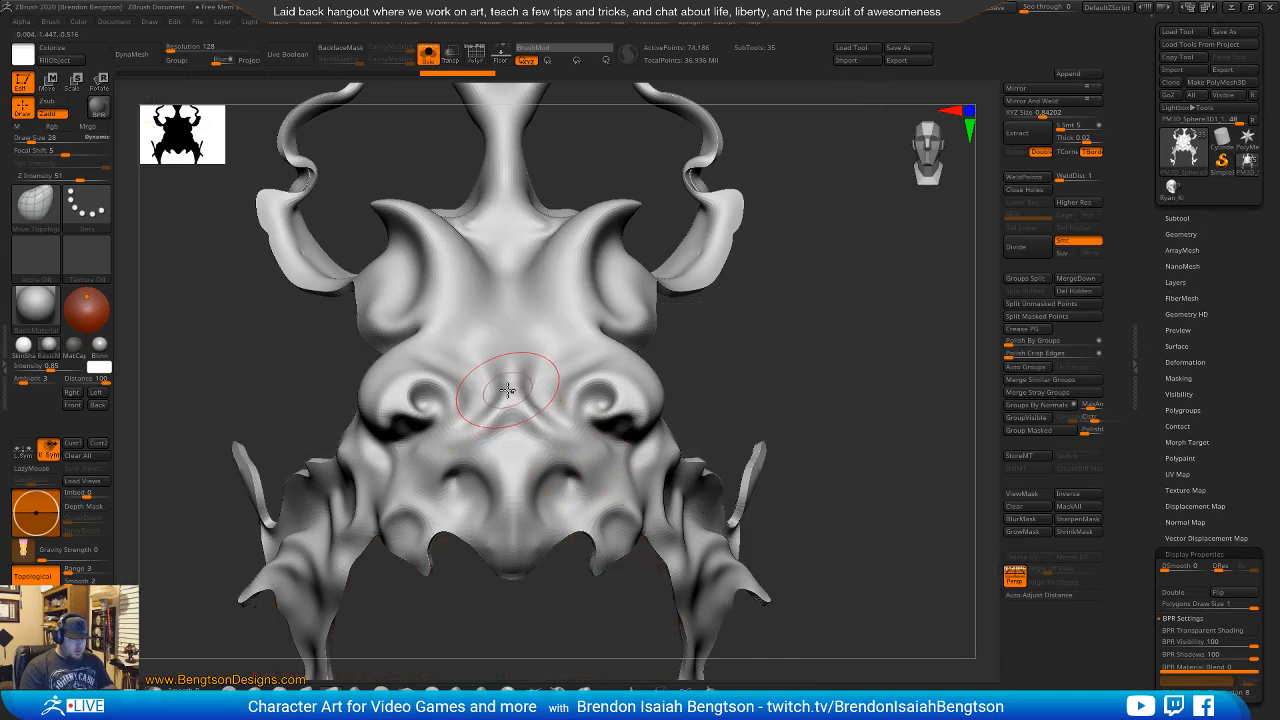
key(alt+s)
alt+click(594, 340)
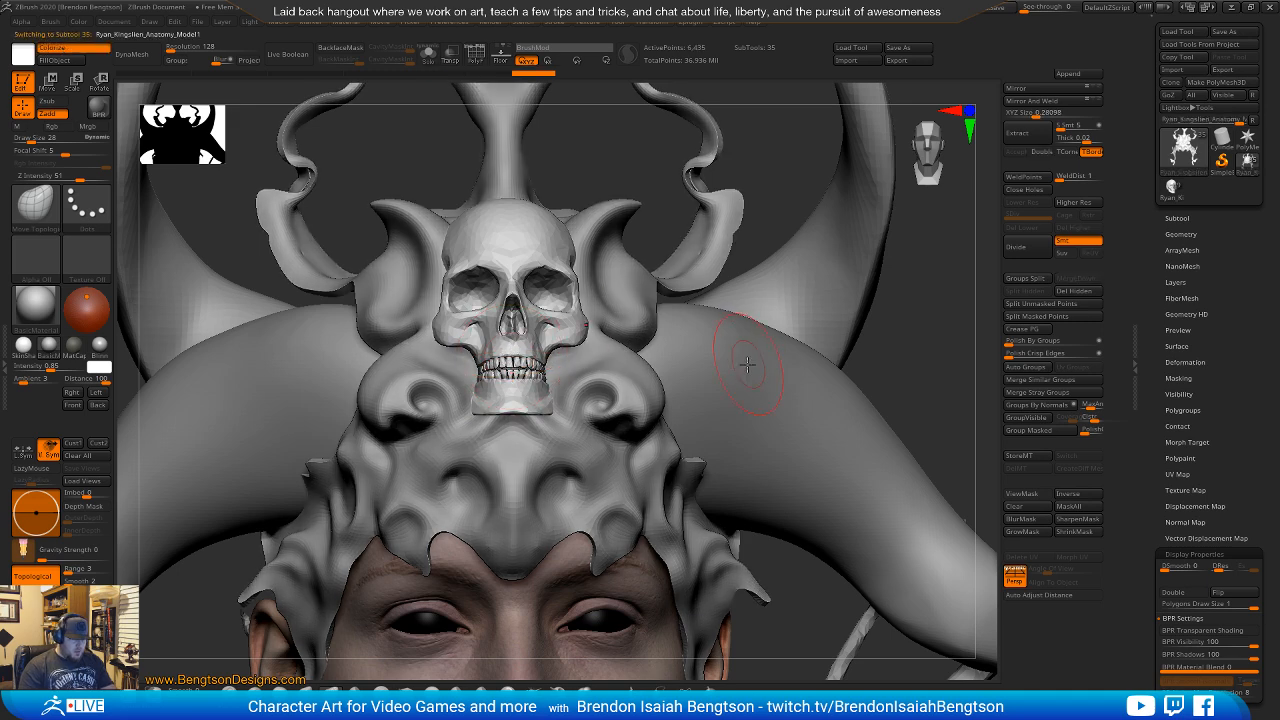
key(alt+s)
drag(760, 354, 760, 398)
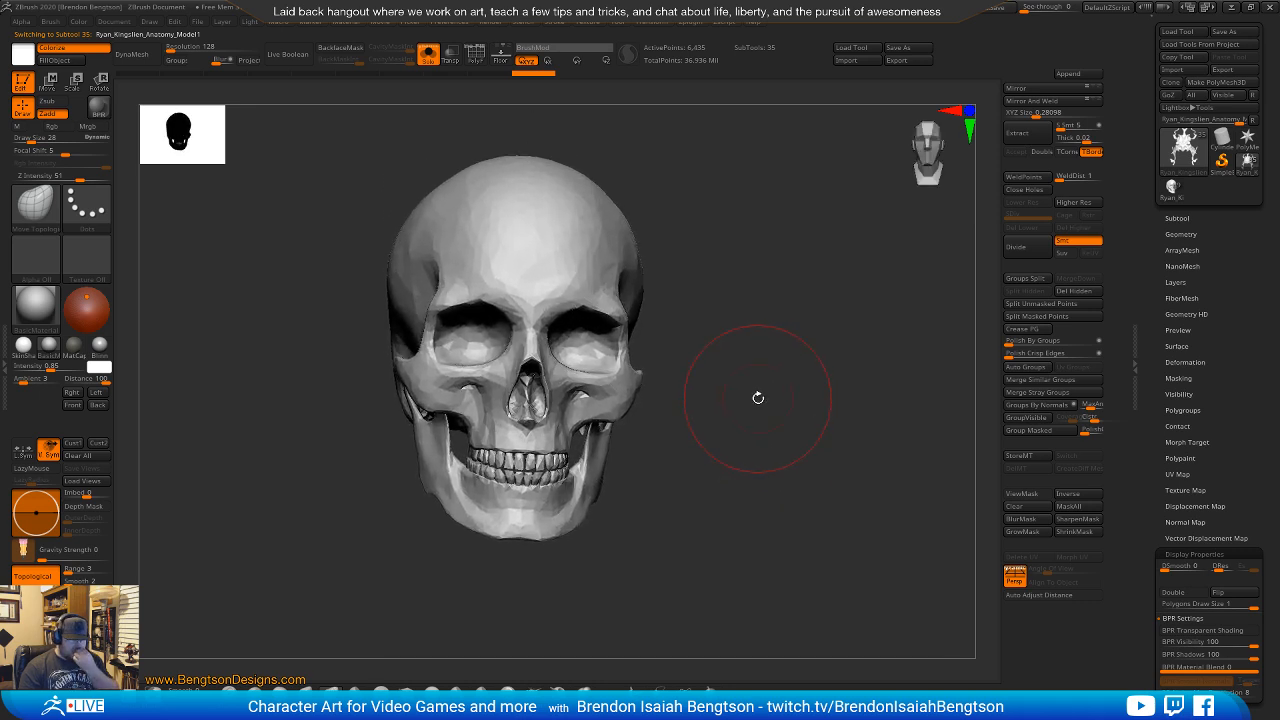
drag(738, 368, 760, 389)
key(shift+f)
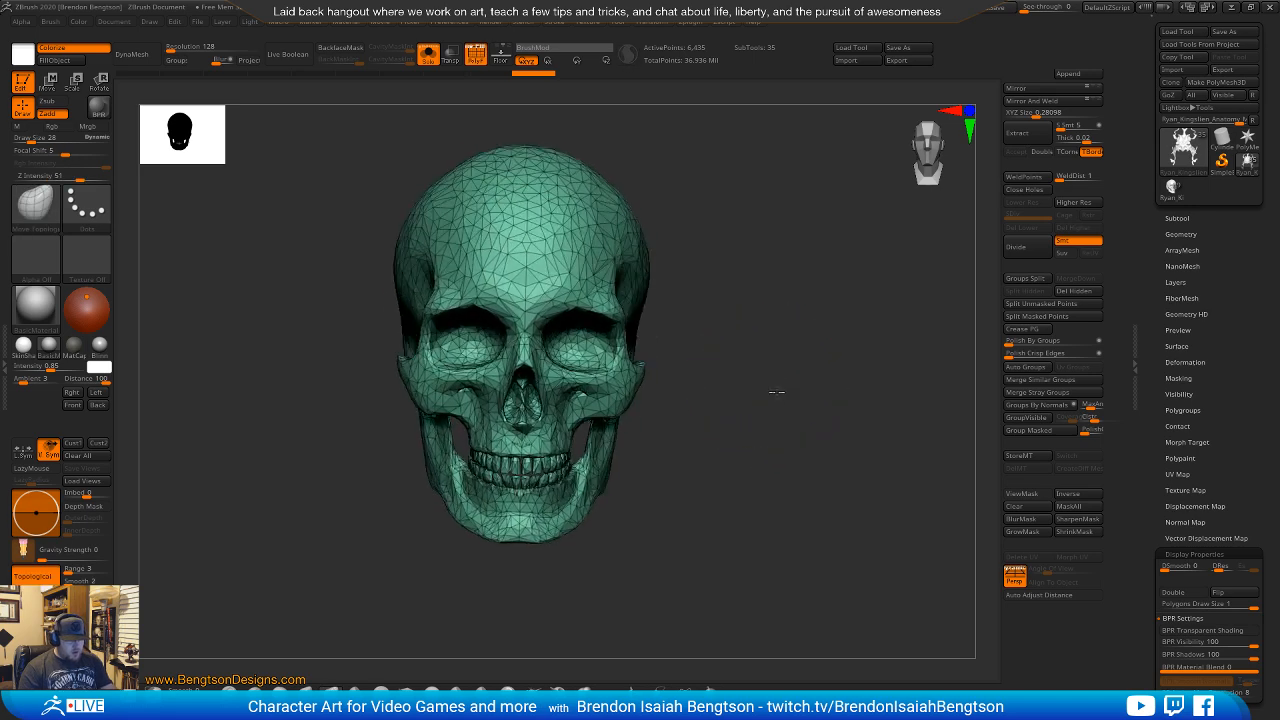
click(1025, 366)
mouse_move(743, 477)
mouse_down()
mouse_move(738, 502)
mouse_move(754, 423)
mouse_move(766, 480)
mouse_move(811, 491)
mouse_up()
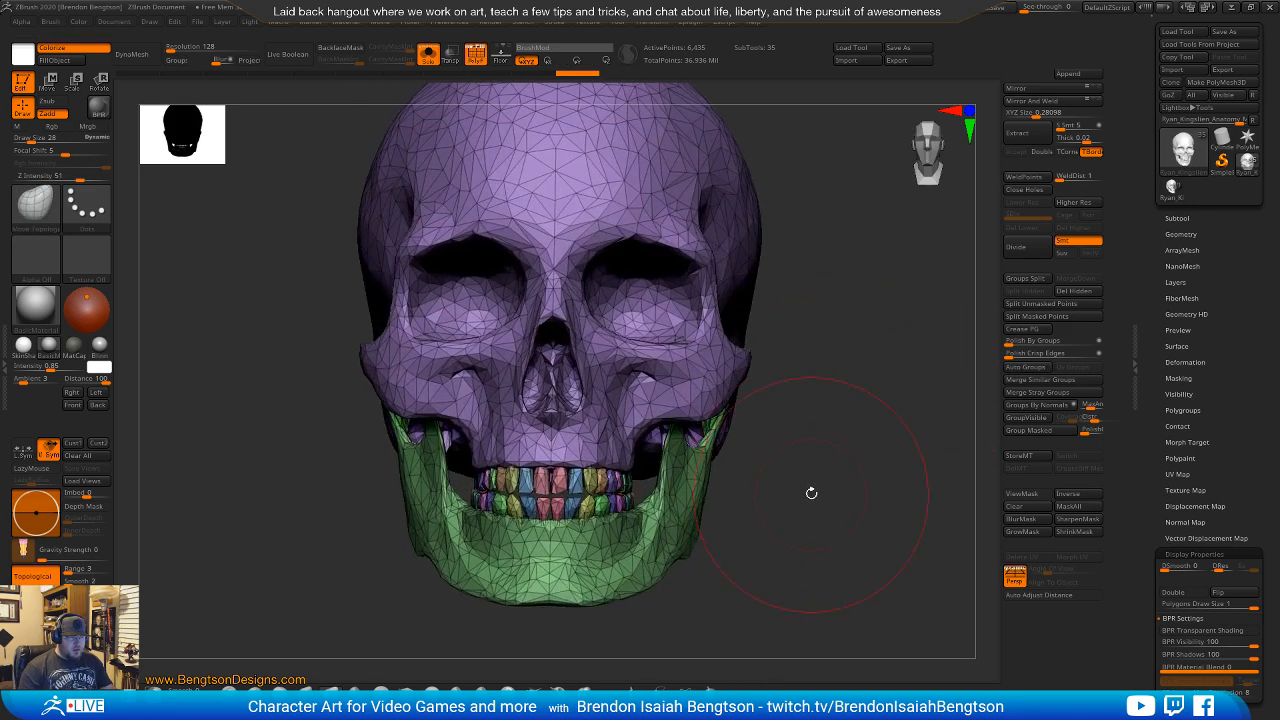
Hide the cranium and all upper teeth, leaving the lower jaw and its teeth in view.
ctrl+shift+click(636, 366)
ctrl+shift+click(645, 369)
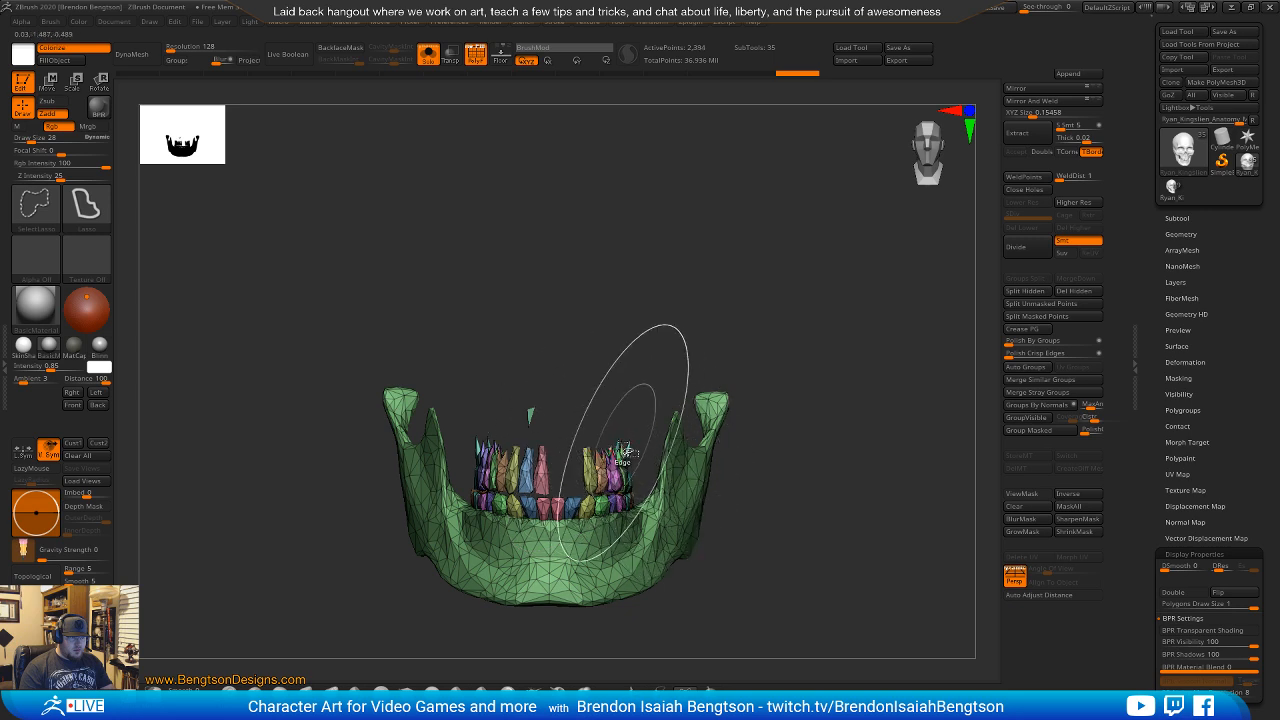
ctrl+shift+click(622, 452)
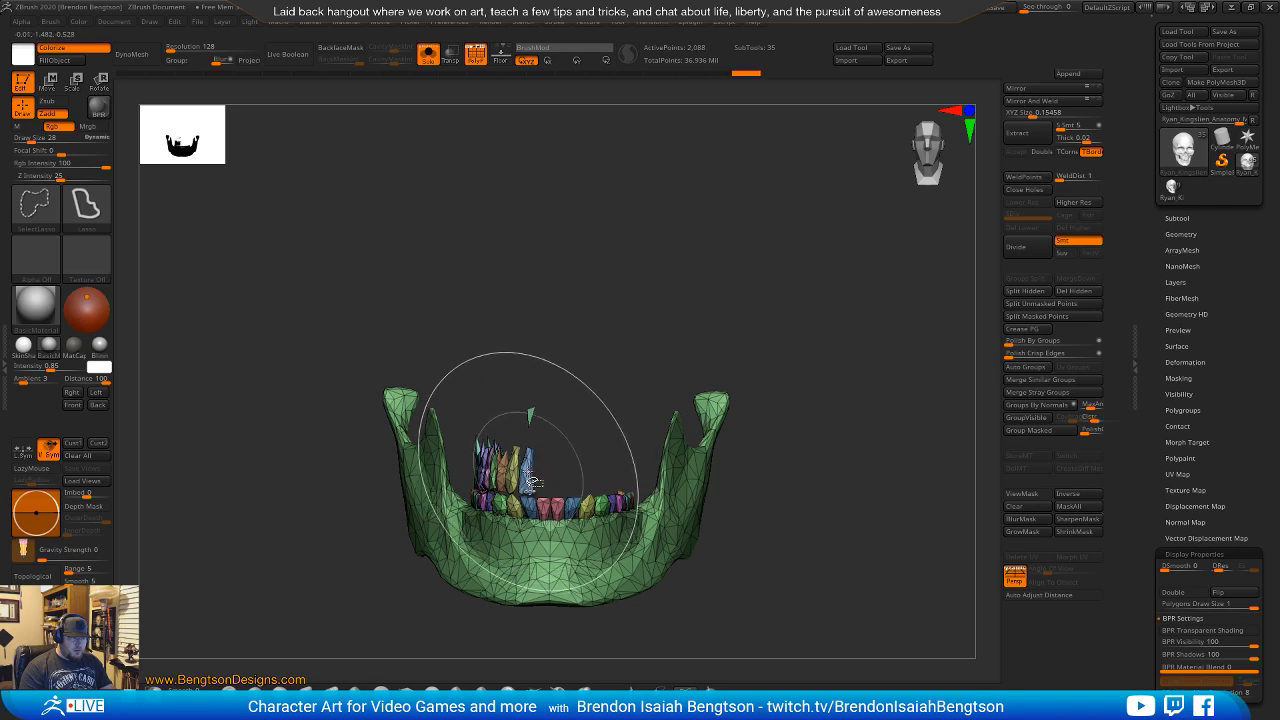
ctrl+shift+click(529, 475)
alt+drag(590, 412, 618, 496)
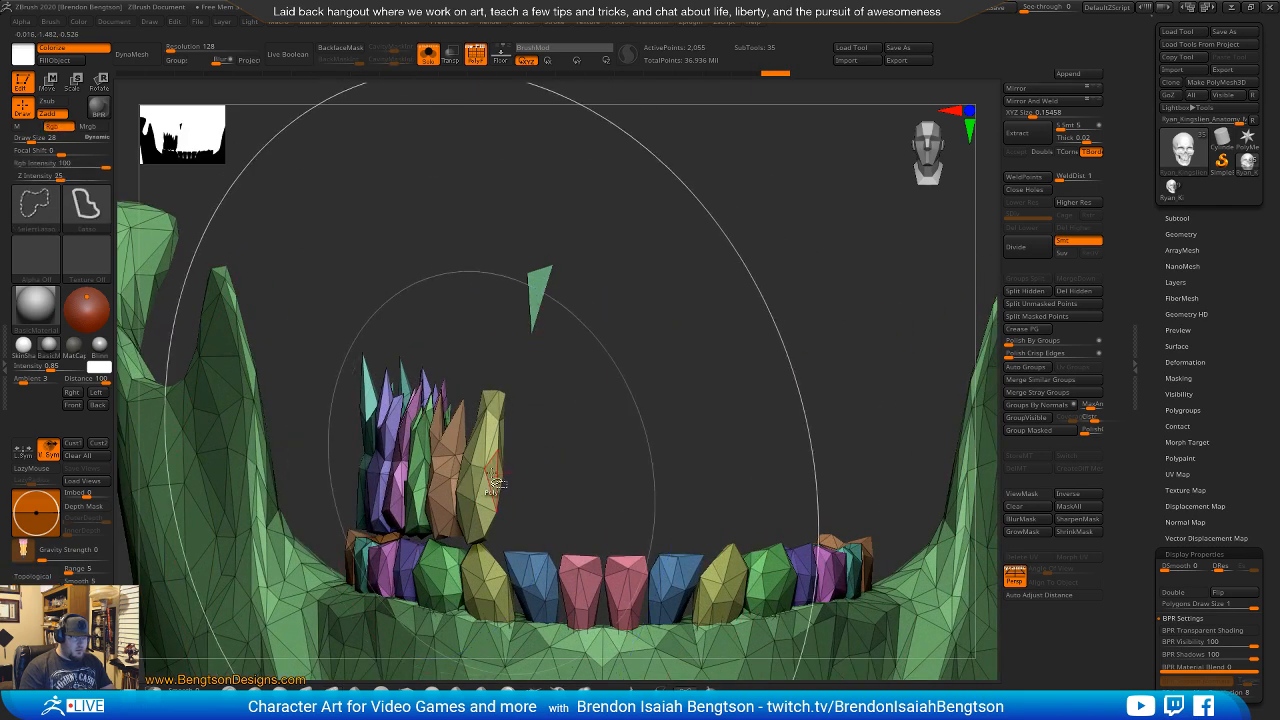
ctrl+shift+click(490, 475)
ctrl+shift+click(463, 470)
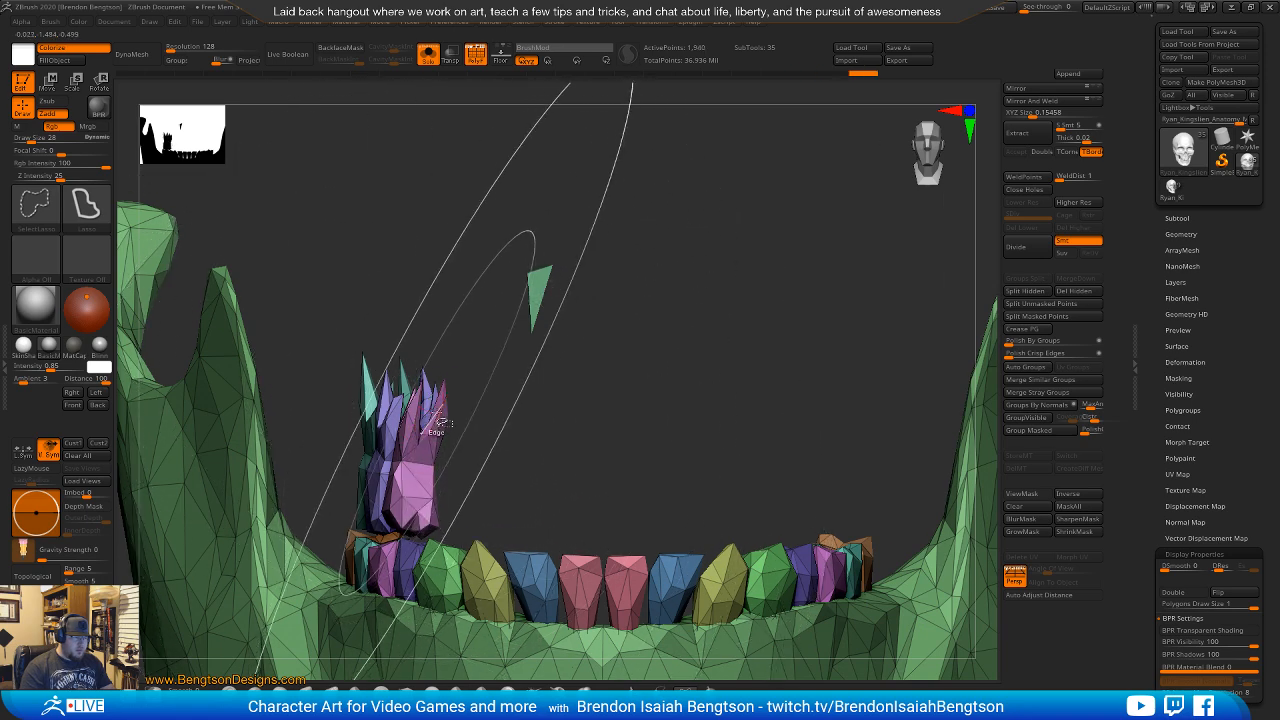
ctrl+shift+click(434, 406)
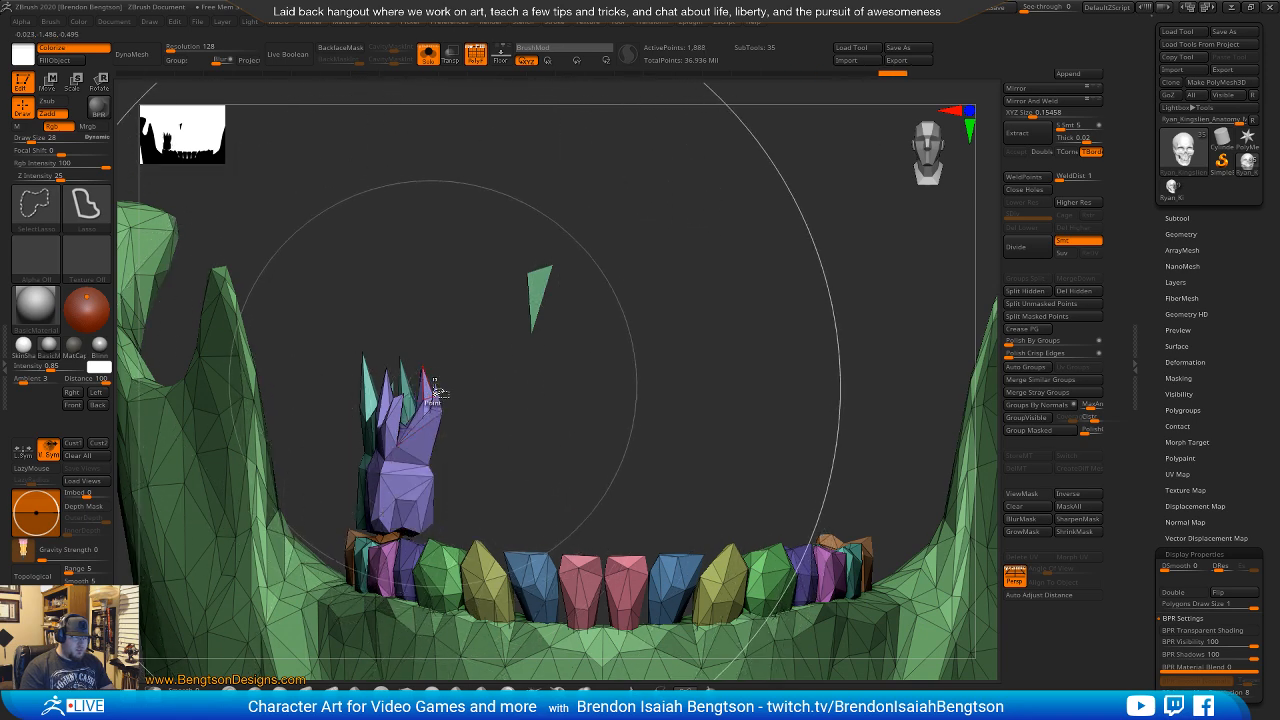
ctrl+shift+click(434, 384)
ctrl+shift+click(434, 384)
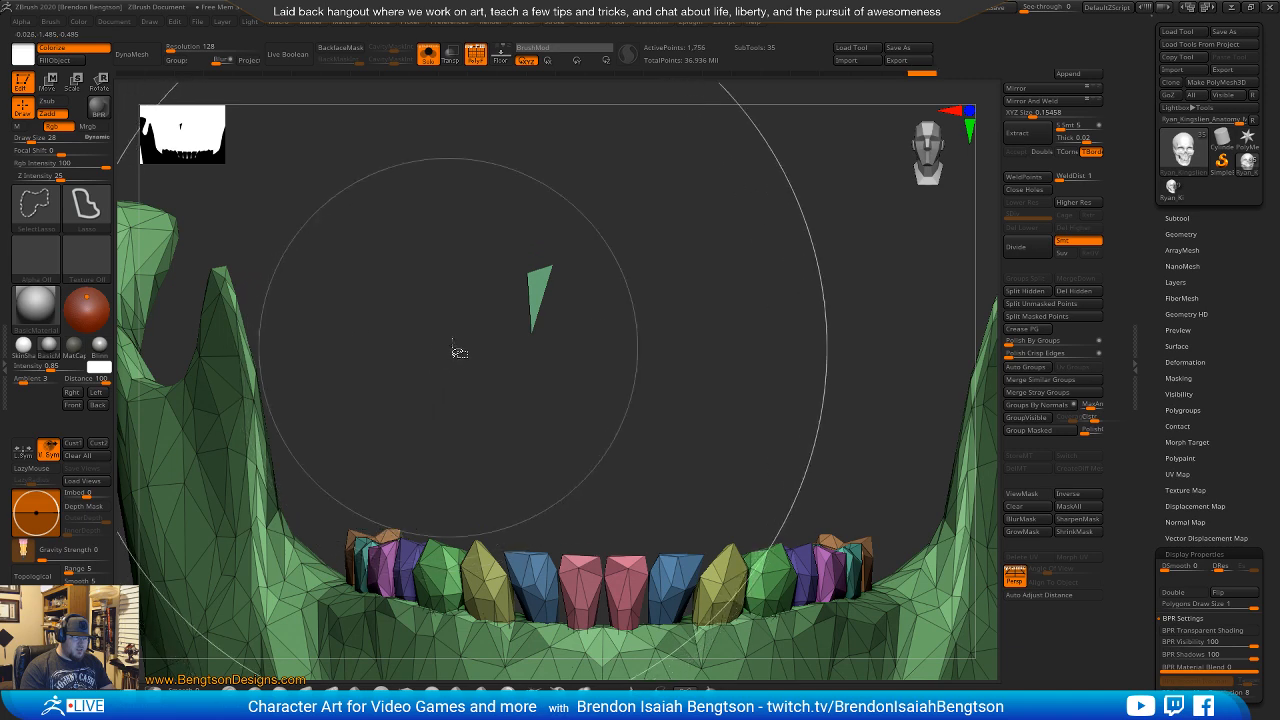
alt+drag(686, 423, 662, 303)
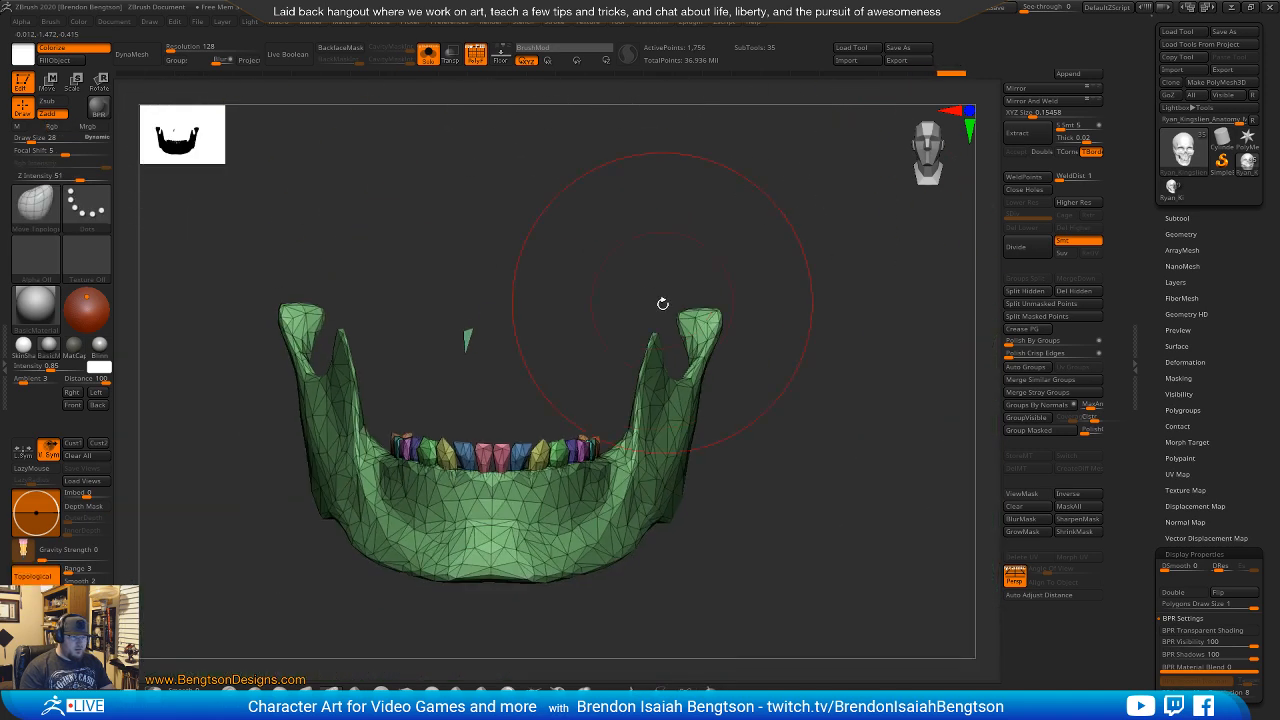
Combine the visible lower jaw and lower teeth into one polygroup and show the whole skull again.
drag(804, 351, 830, 355)
click(1040, 423)
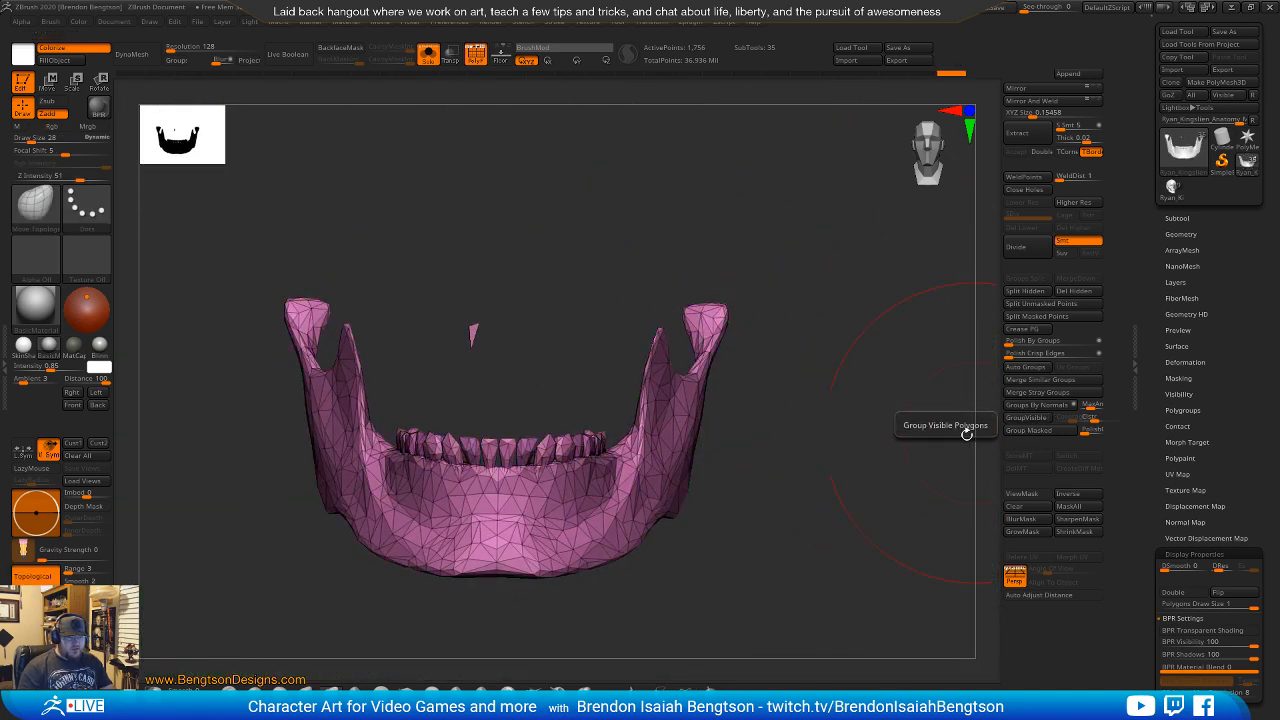
ctrl+shift+click(857, 471)
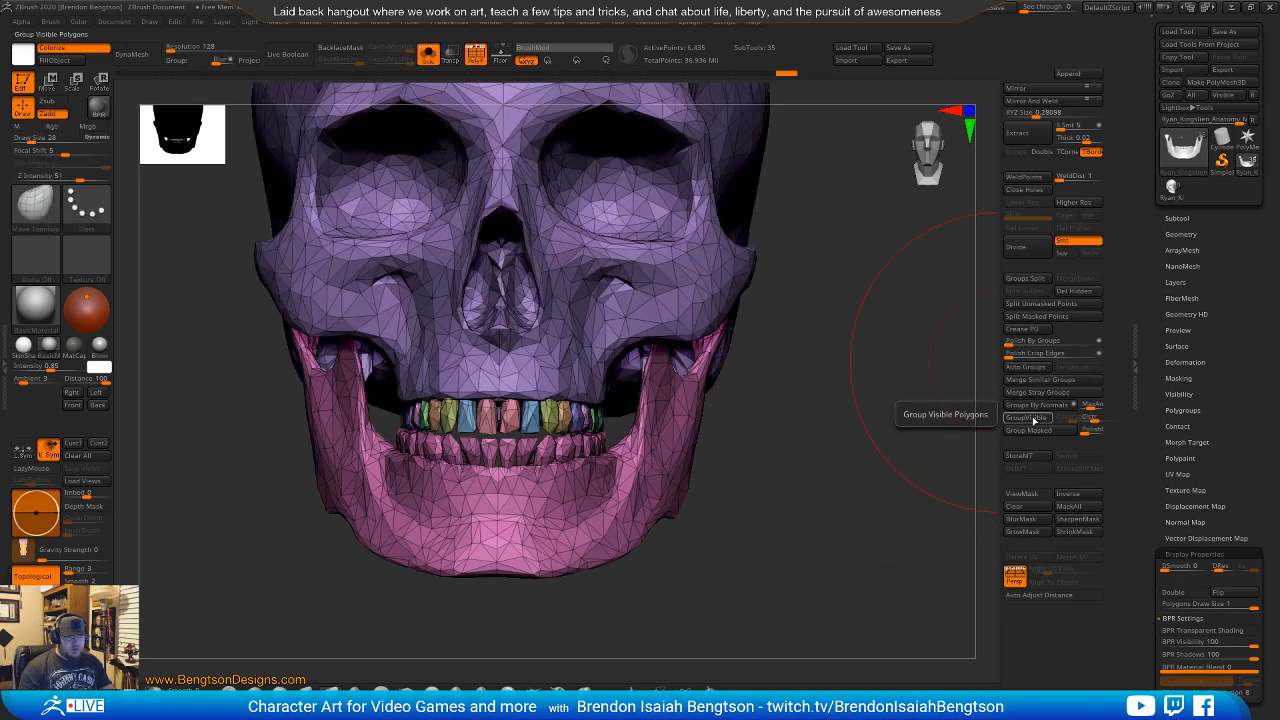
key(shift+f)
key(shift+f)
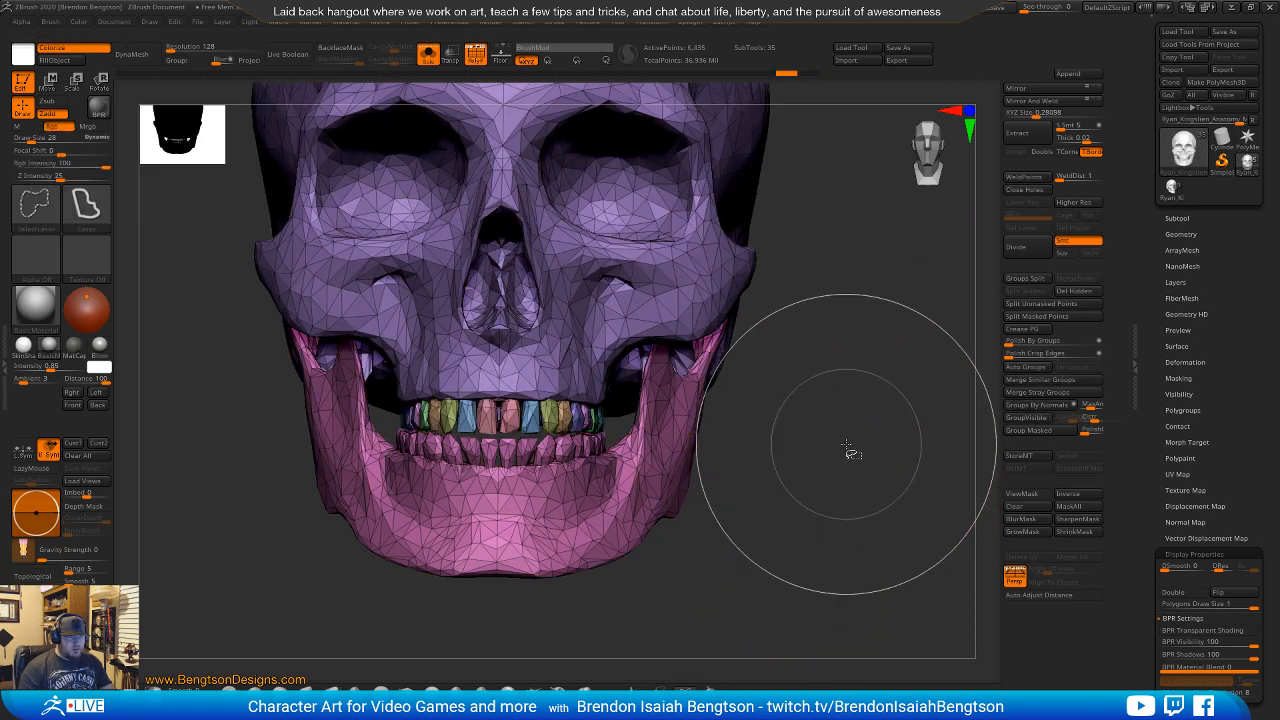
Invert the visibility to show only the cranium with its upper teeth and combine them into one polygroup.
key(ctrl+z)
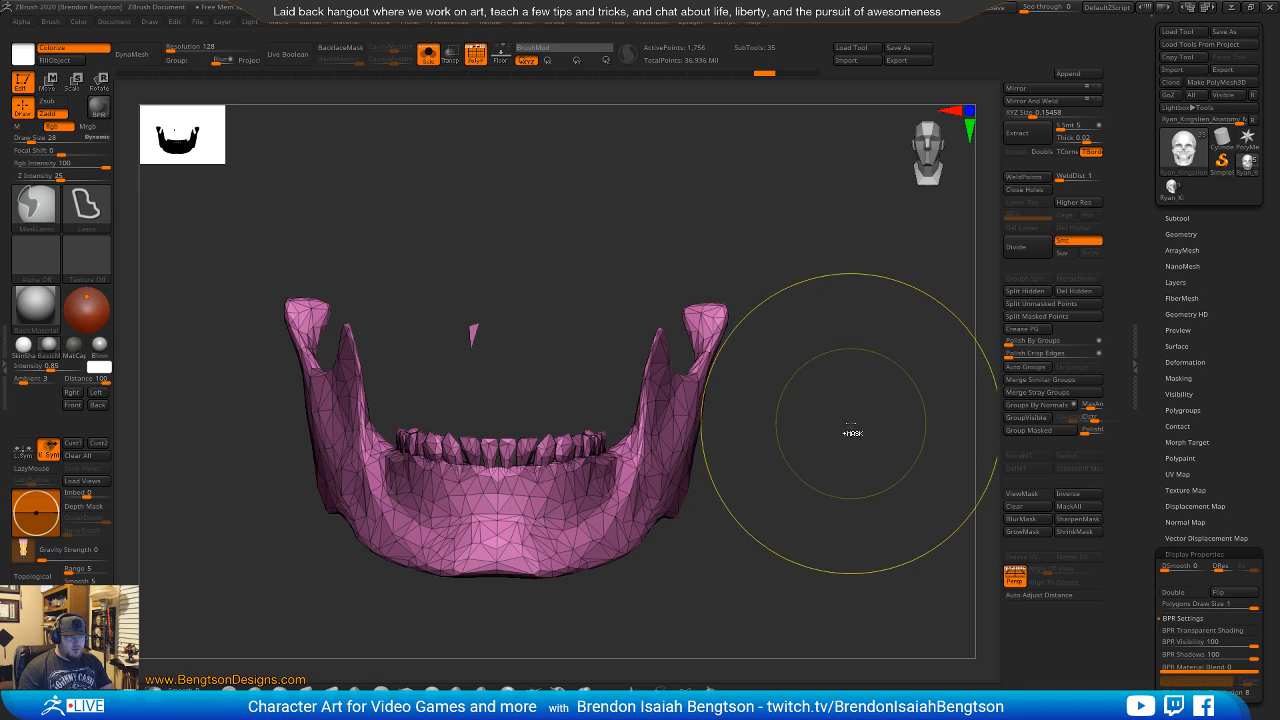
ctrl+shift+drag(846, 440, 857, 458)
click(1036, 424)
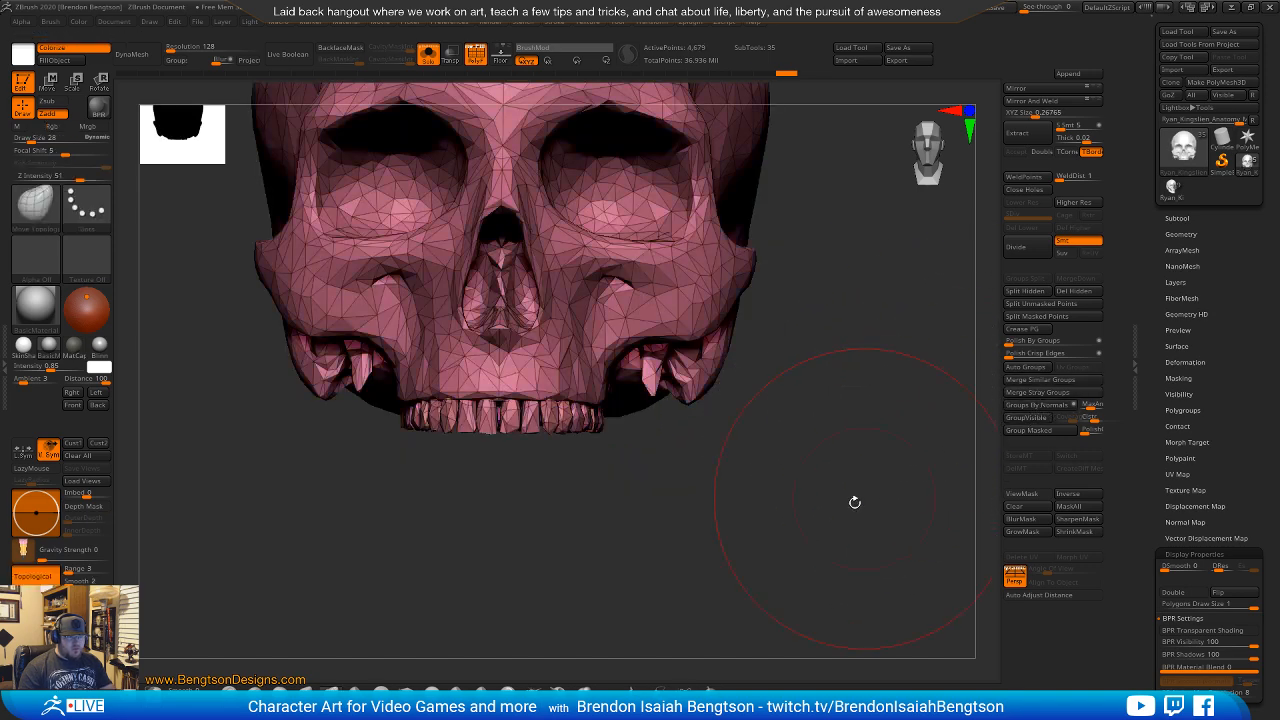
Show the other subtools again, display only the skull's lower jaw, and split the hidden cranium into its own subtool.
key(alt+s)
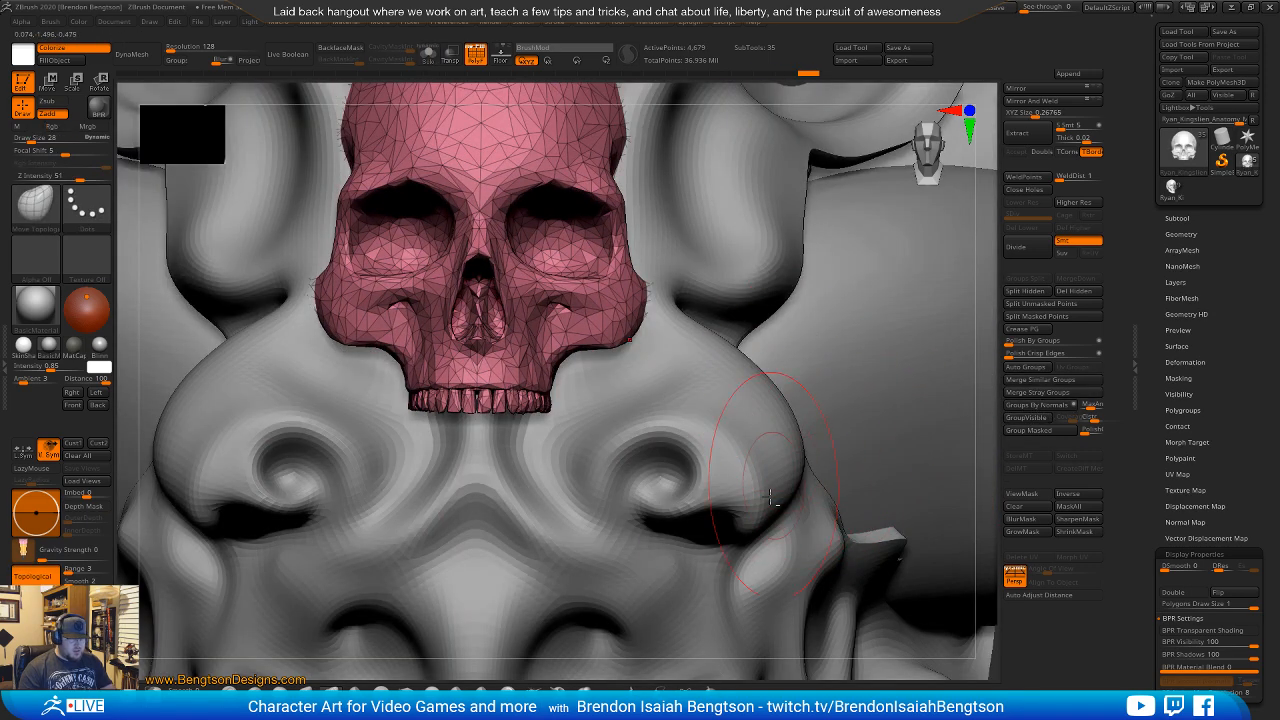
alt+drag(714, 489, 732, 340)
mouse_move(641, 367)
alt+right_down()
mouse_move(672, 497)
mouse_move(515, 474)
mouse_move(645, 468)
mouse_move(745, 380)
alt+right_up()
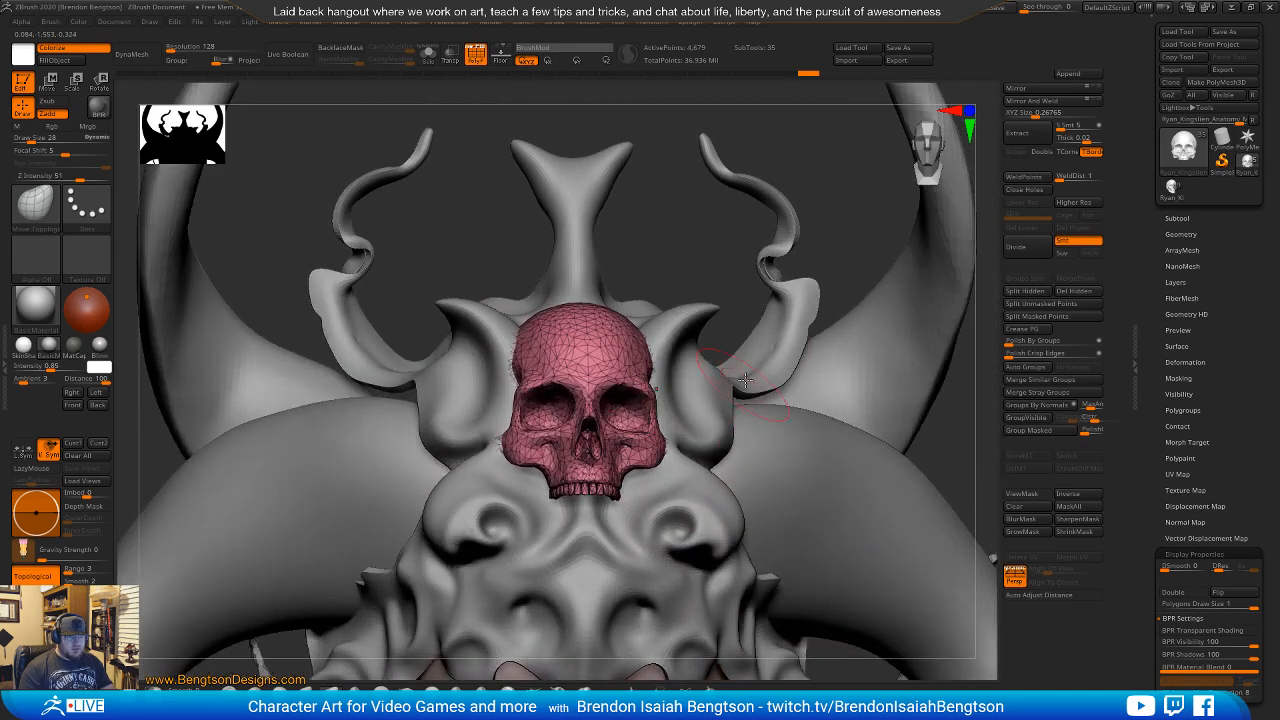
ctrl+shift+drag(842, 236, 833, 212)
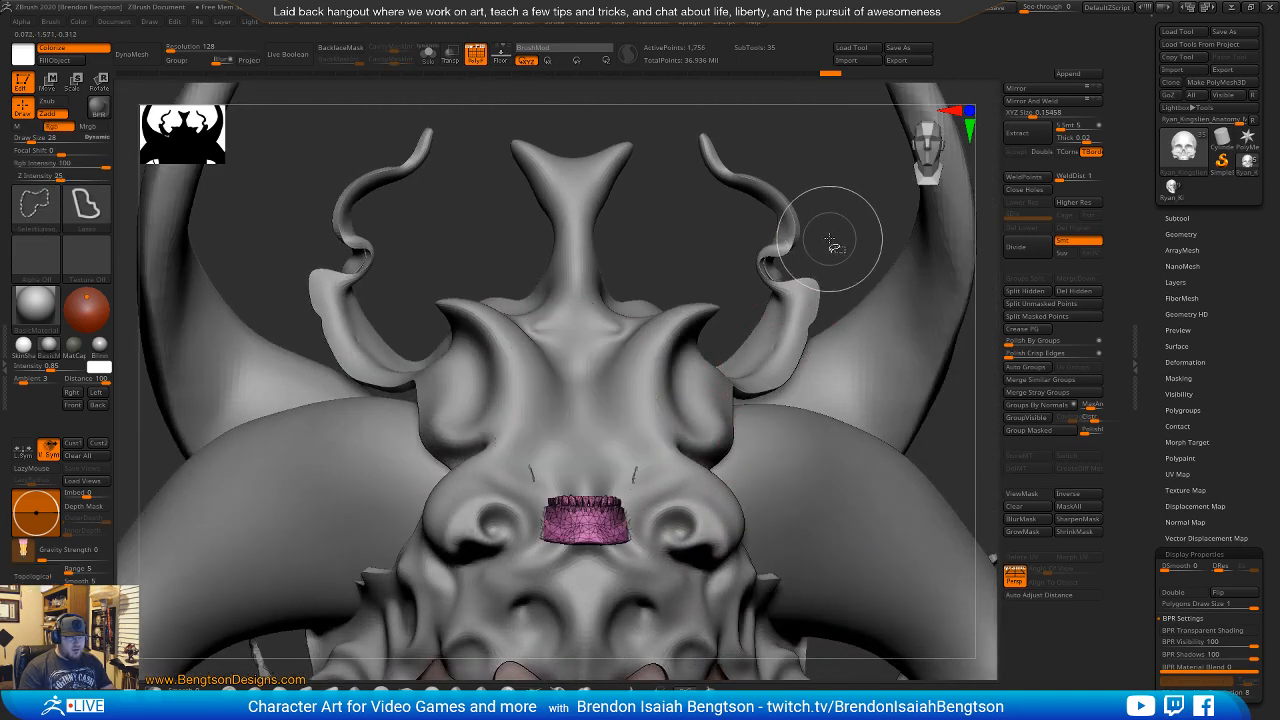
click(1045, 290)
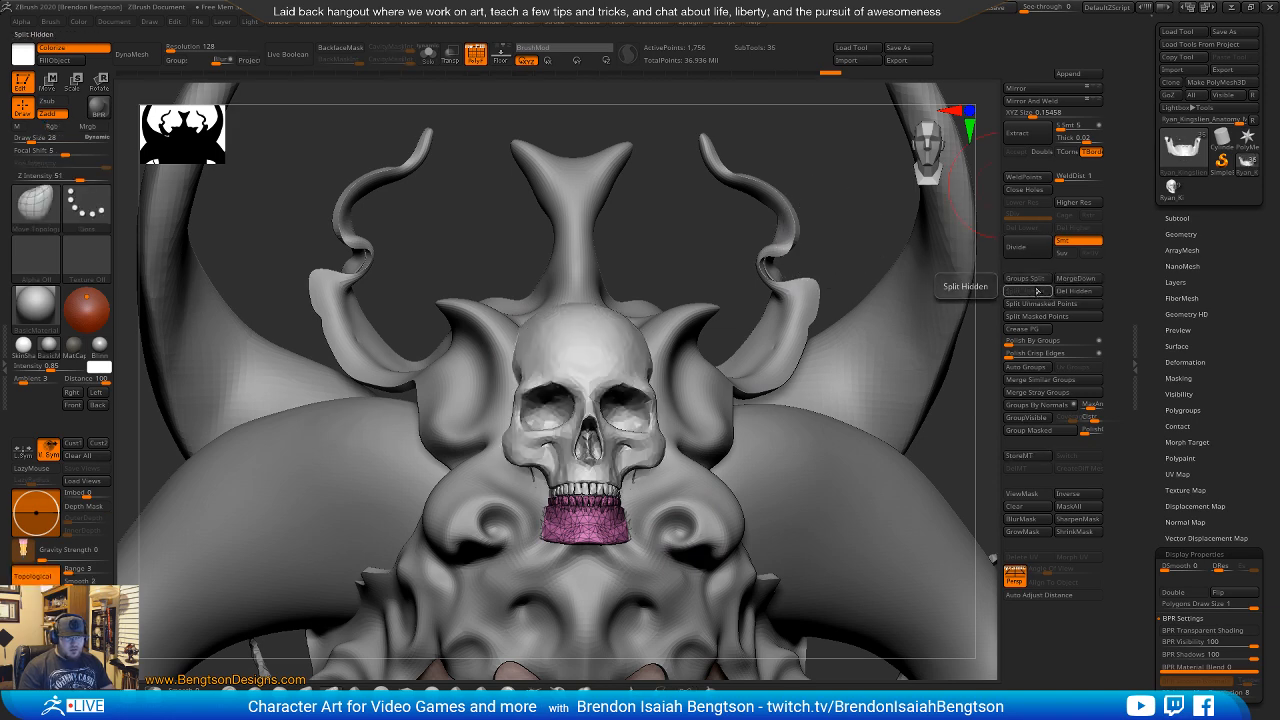
View the skull from the side with transparency on and rotate the lower jaw downward into an open-mouth pose.
right_drag(668, 472, 616, 410)
key(w)
right_drag(535, 227, 621, 369)
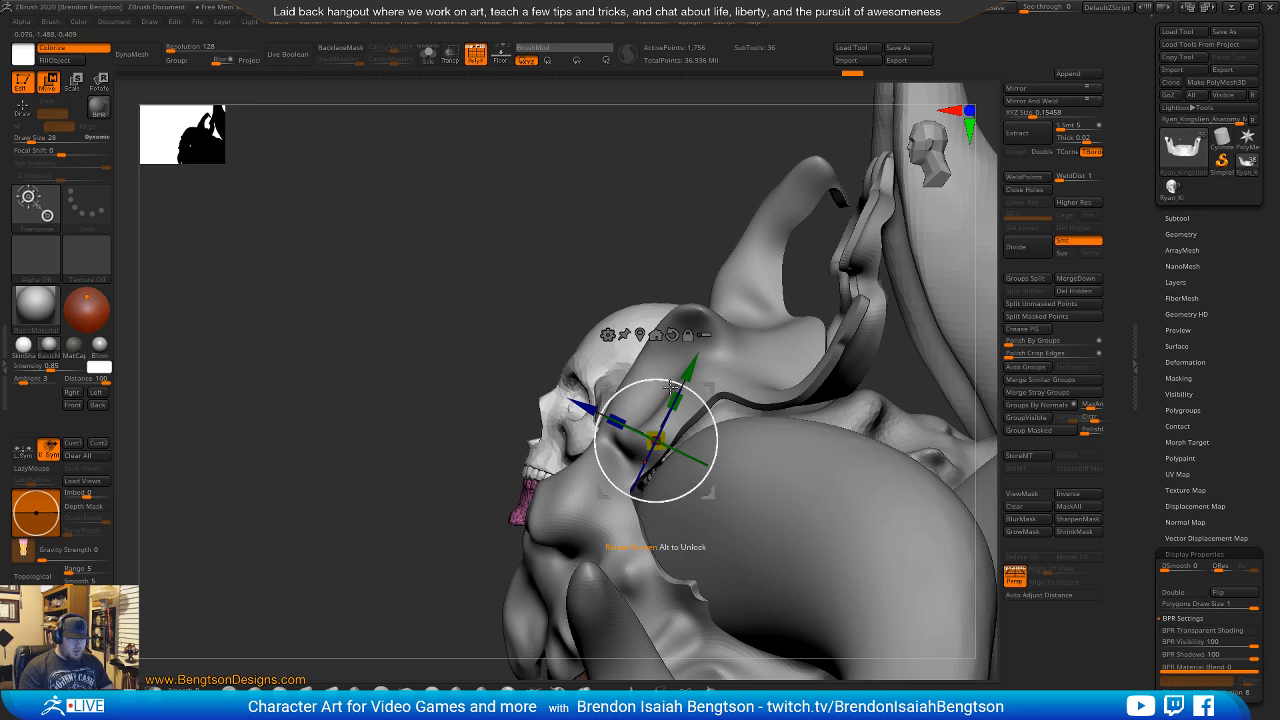
key(shift+t)
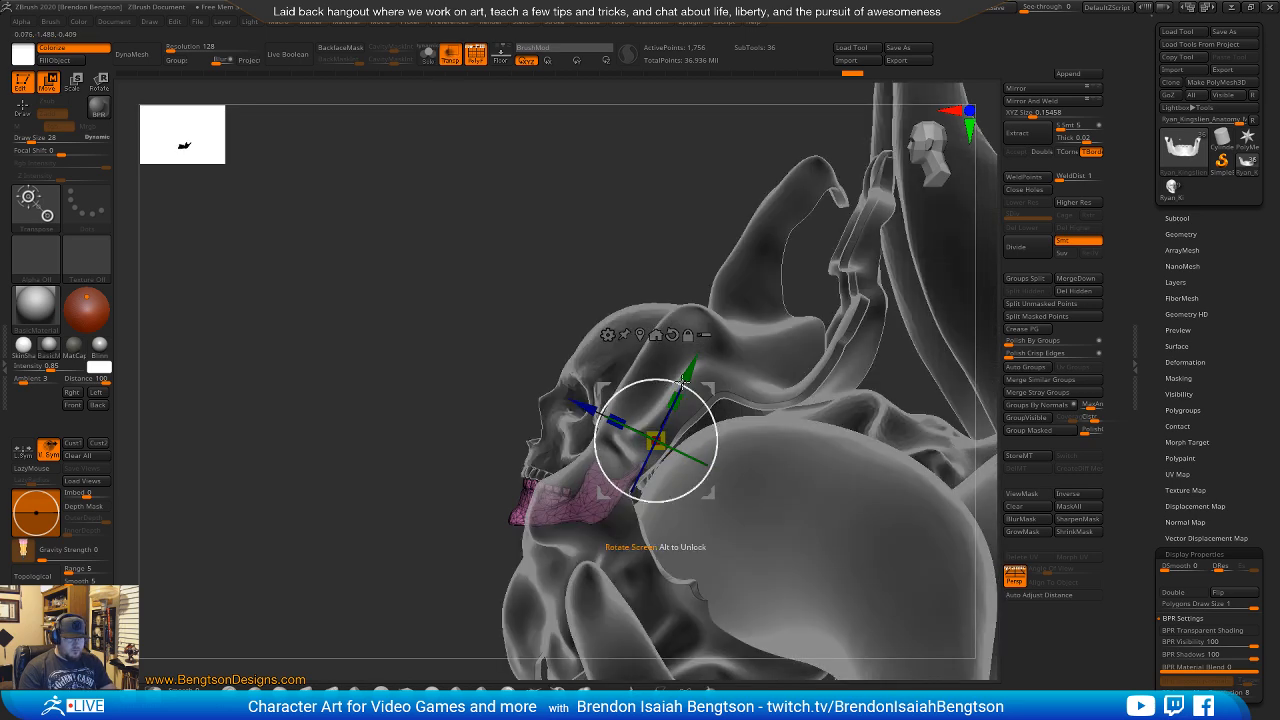
drag(696, 371, 650, 432)
key(q)
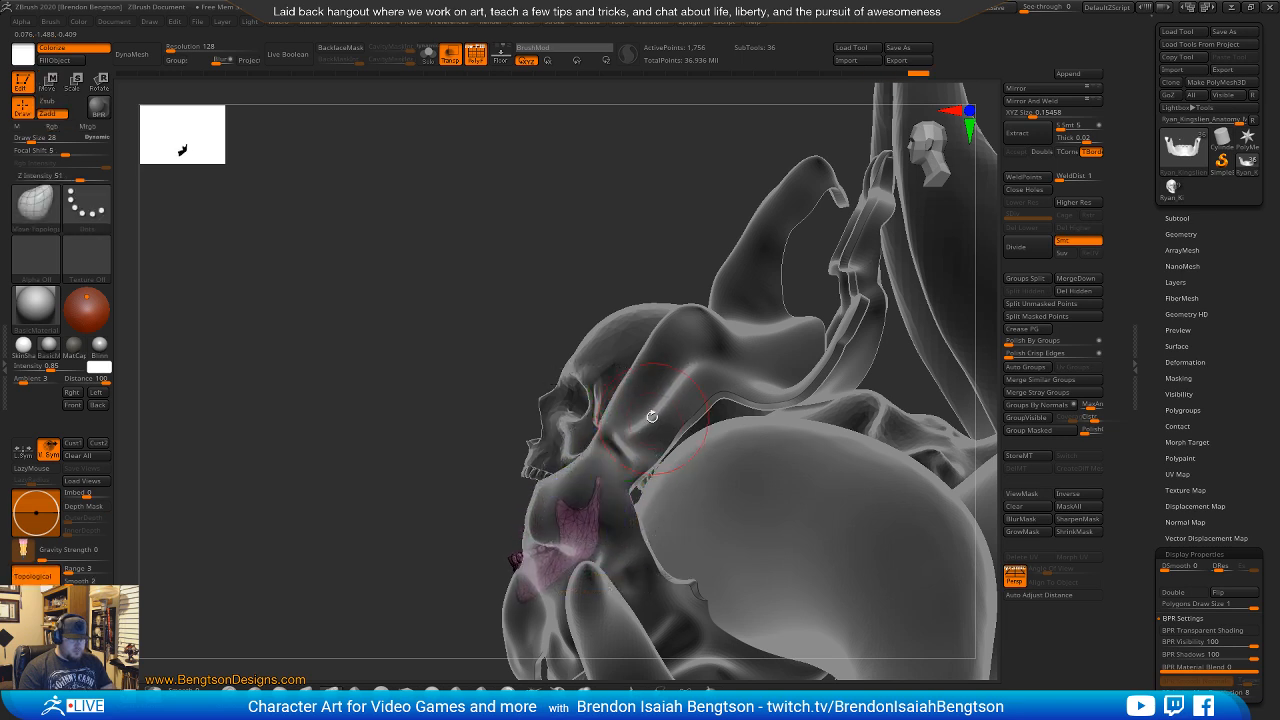
Turn off transparency, select the headdress, and push its surface back around the lower jaw using the Move Topological brush at size 14.
mouse_move(475, 303)
mouse_down()
mouse_move(508, 278)
mouse_move(594, 300)
mouse_up()
key(alt+t)
key(b)
key(m)
key(t)
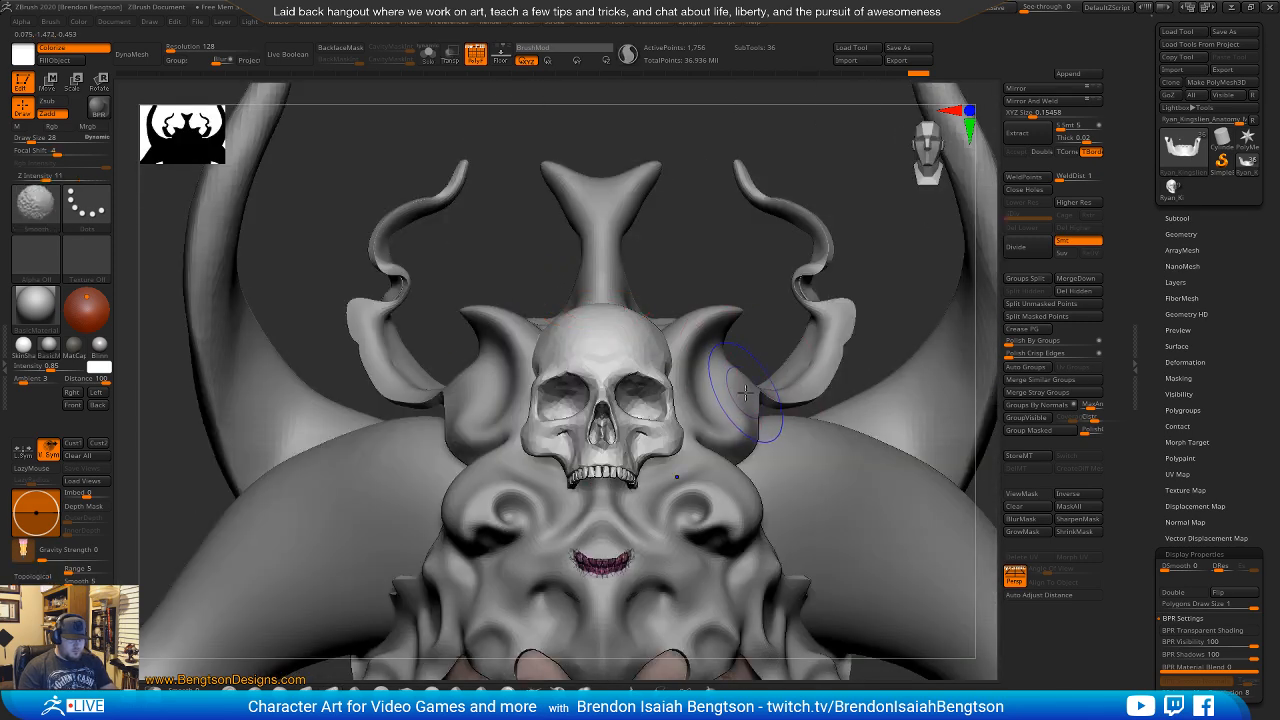
alt+click(610, 525)
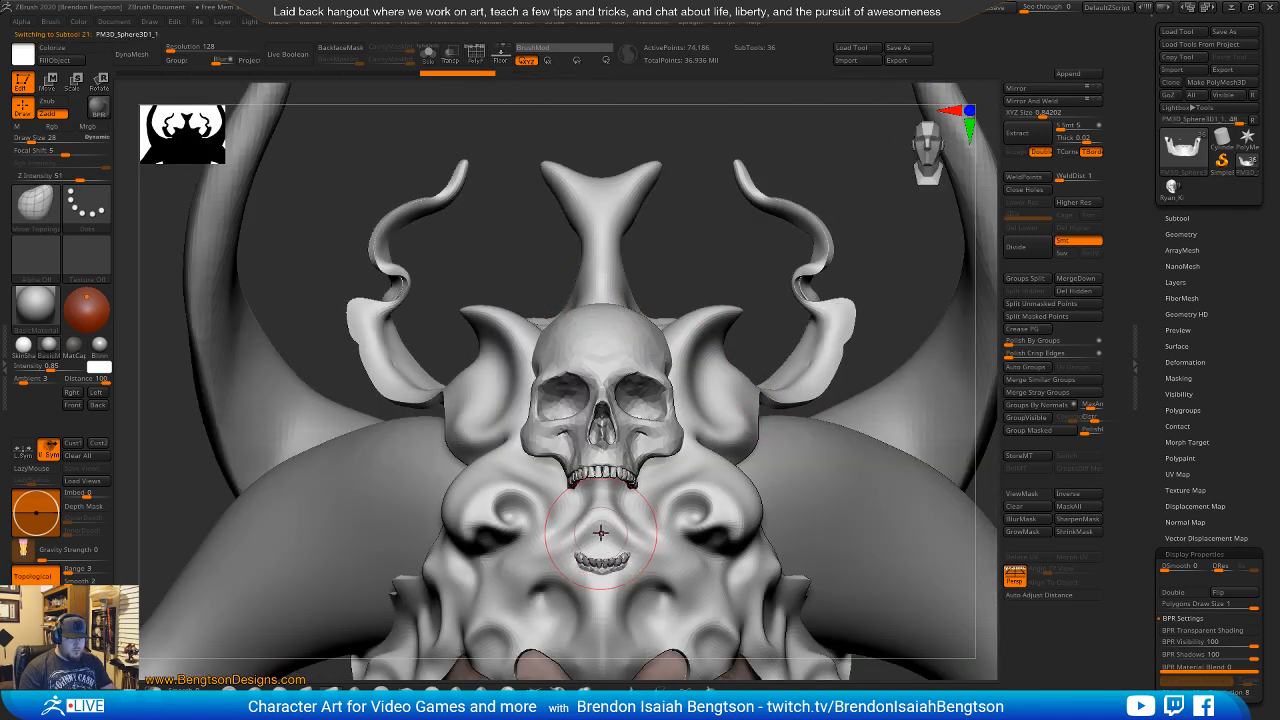
key(space)
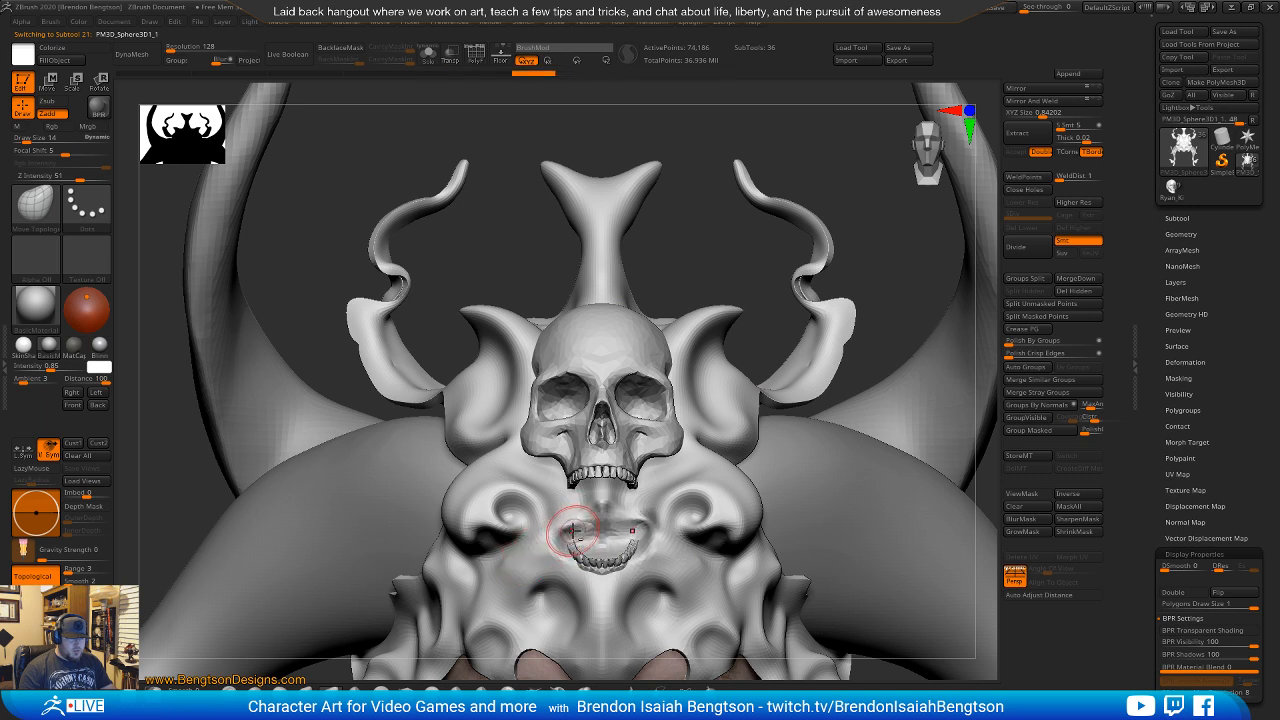
Fill the headdress surface behind the open jaw using the ClayBuildup brush at size 39 with LazyMouse off.
mouse_move(612, 538)
alt+right_down()
mouse_move(600, 414)
mouse_move(650, 405)
mouse_move(595, 474)
mouse_move(603, 452)
mouse_move(566, 434)
alt+right_up()
key(b)
key(c)
key(b)
key(space)
drag(571, 429, 621, 438)
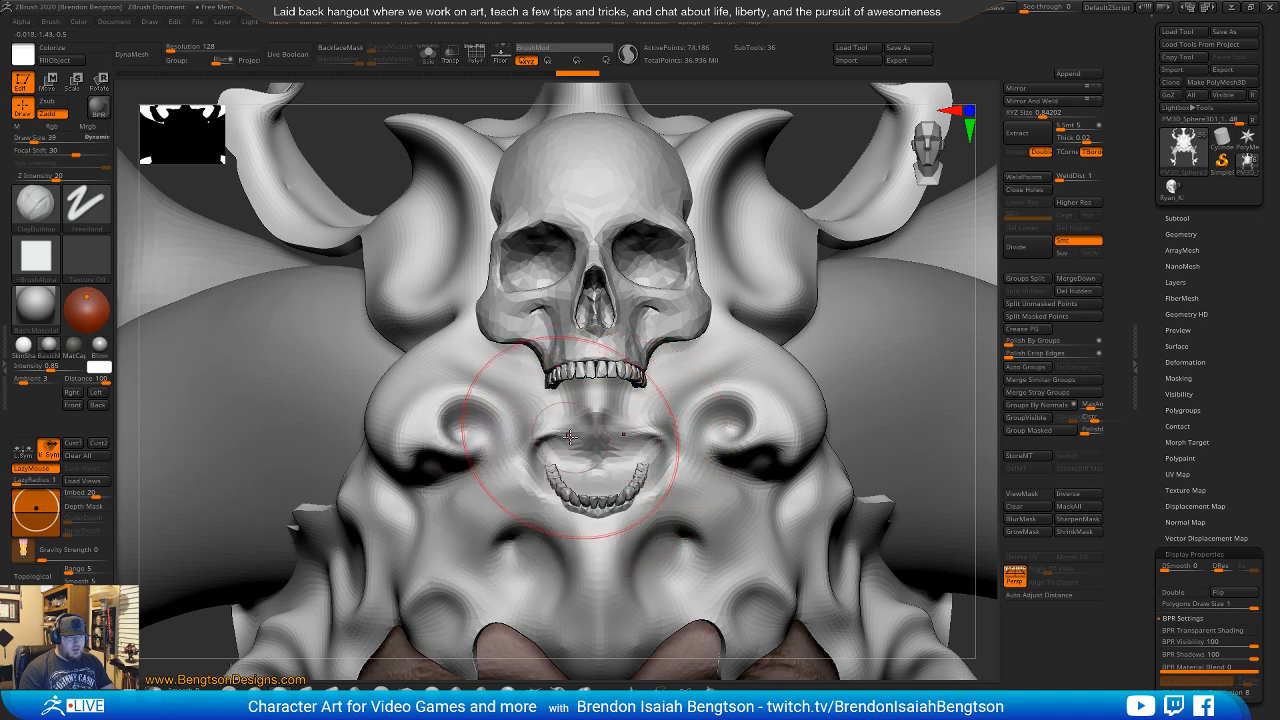
right_drag(555, 437, 594, 413)
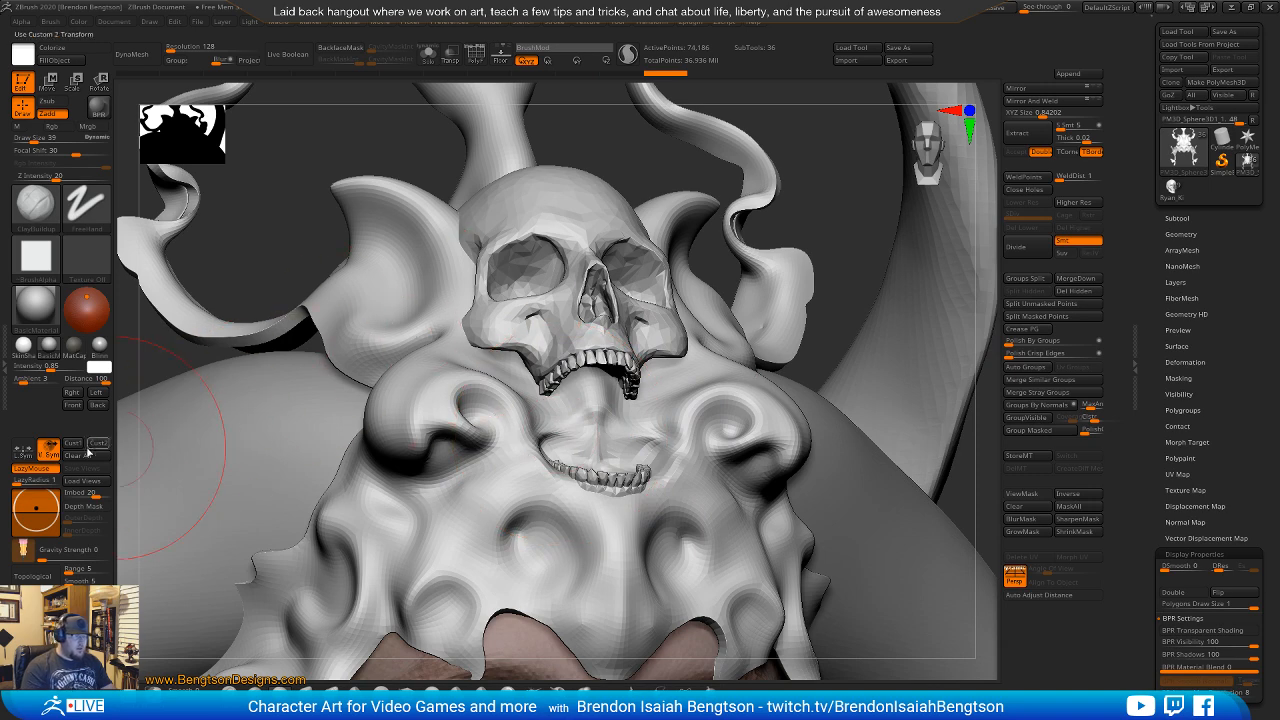
click(35, 467)
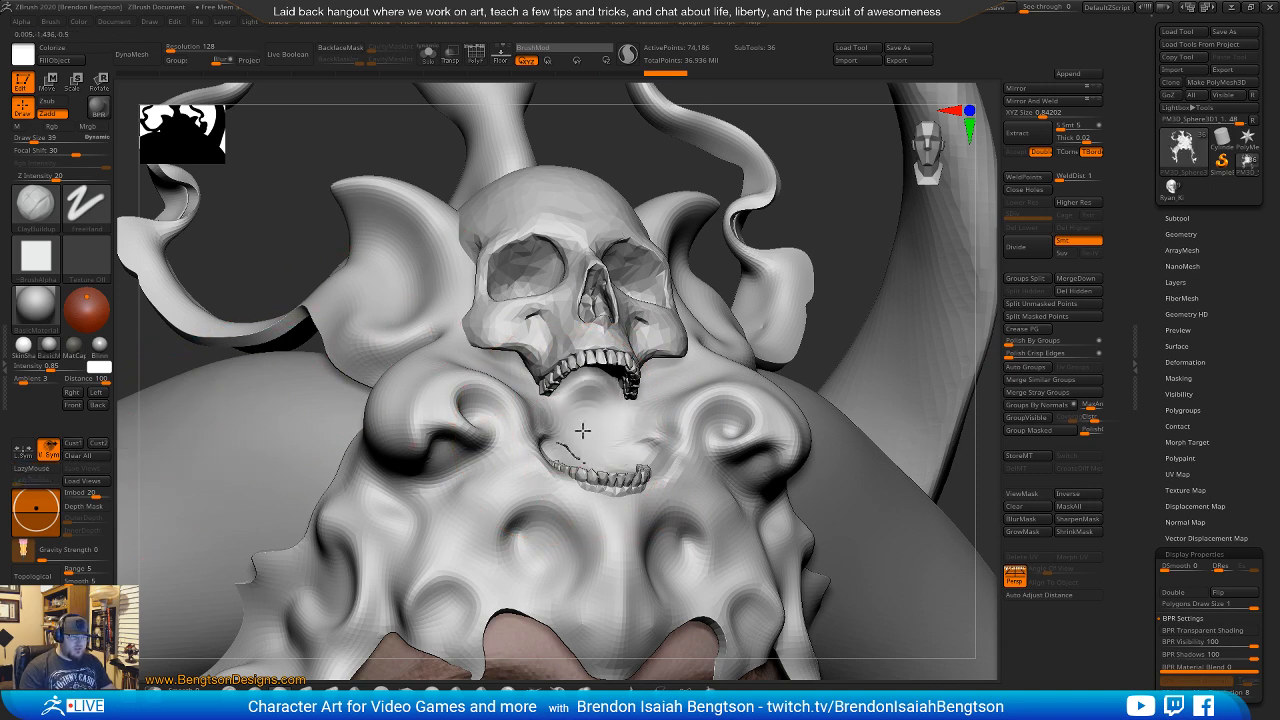
drag(622, 447, 614, 424)
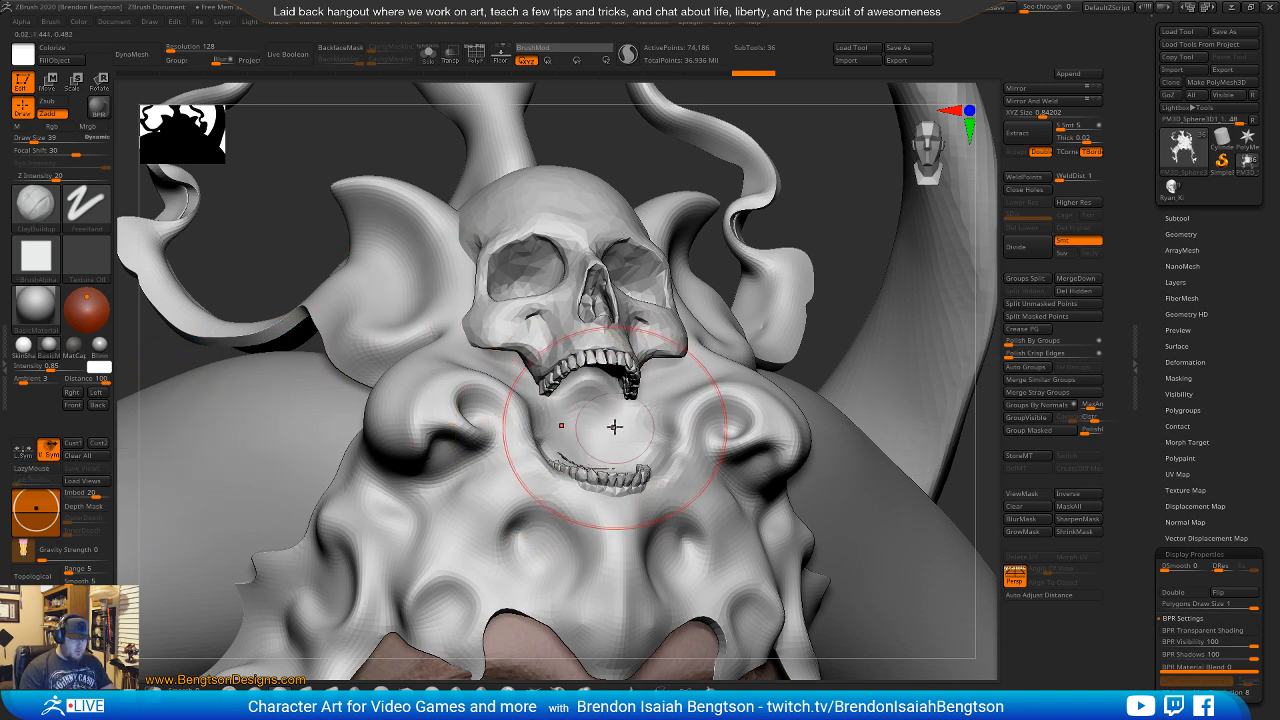
Isolate the headdress and smooth both the front and inner side of the jaw hollow.
key(alt+s)
right_drag(584, 437, 590, 486)
shift+drag(588, 482, 584, 456)
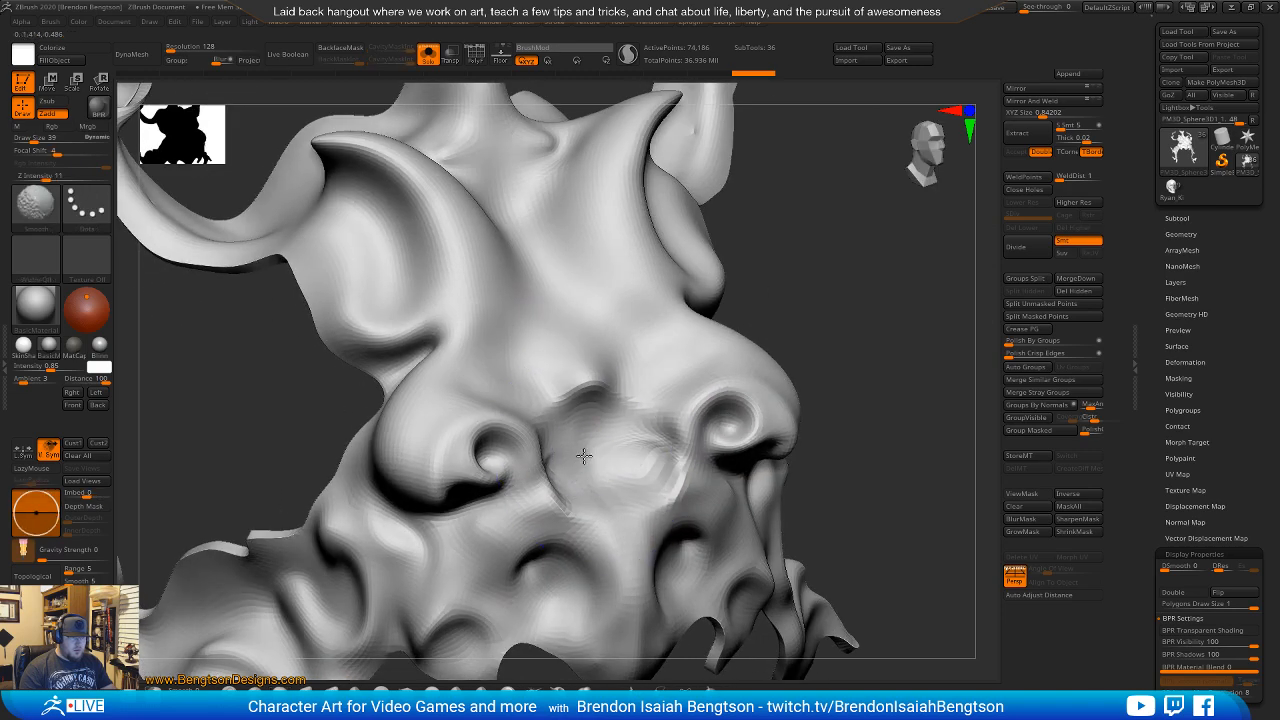
right_drag(585, 460, 591, 443)
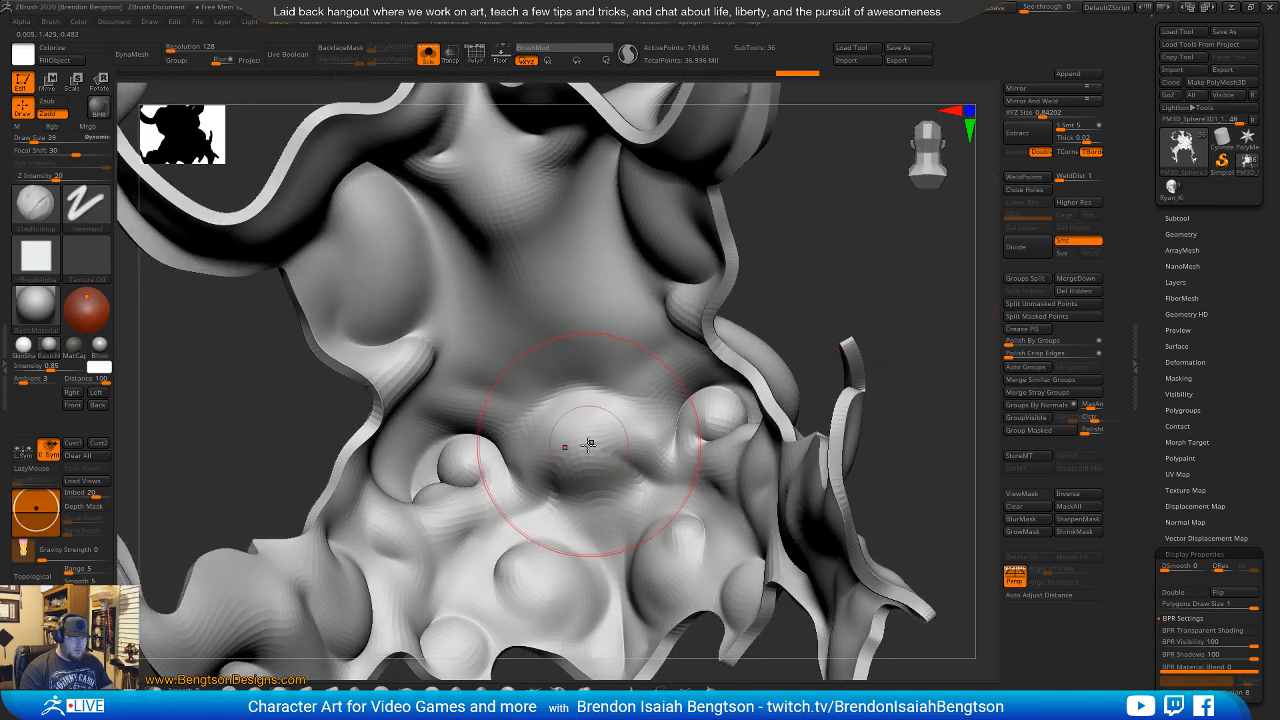
shift+drag(591, 453, 600, 441)
Turn on double-sided display for the headdress.
mouse_move(754, 310)
right_down()
mouse_move(684, 301)
mouse_move(700, 340)
right_up()
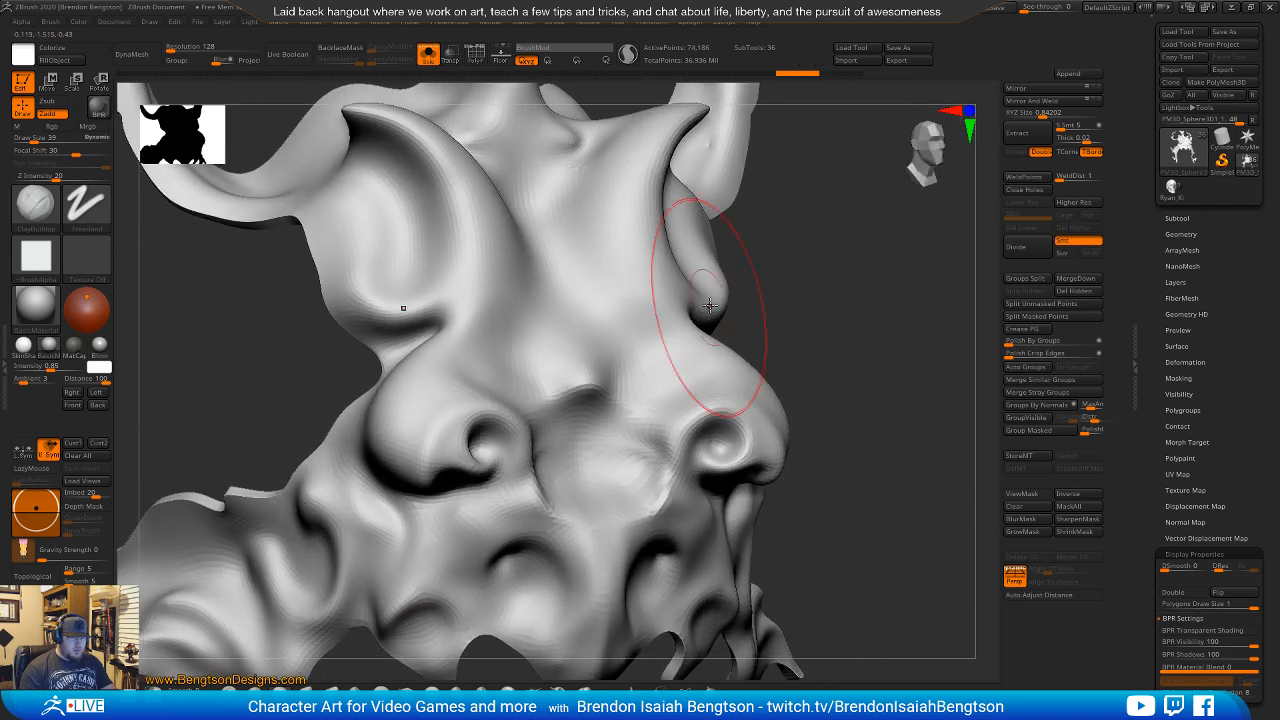
click(1172, 593)
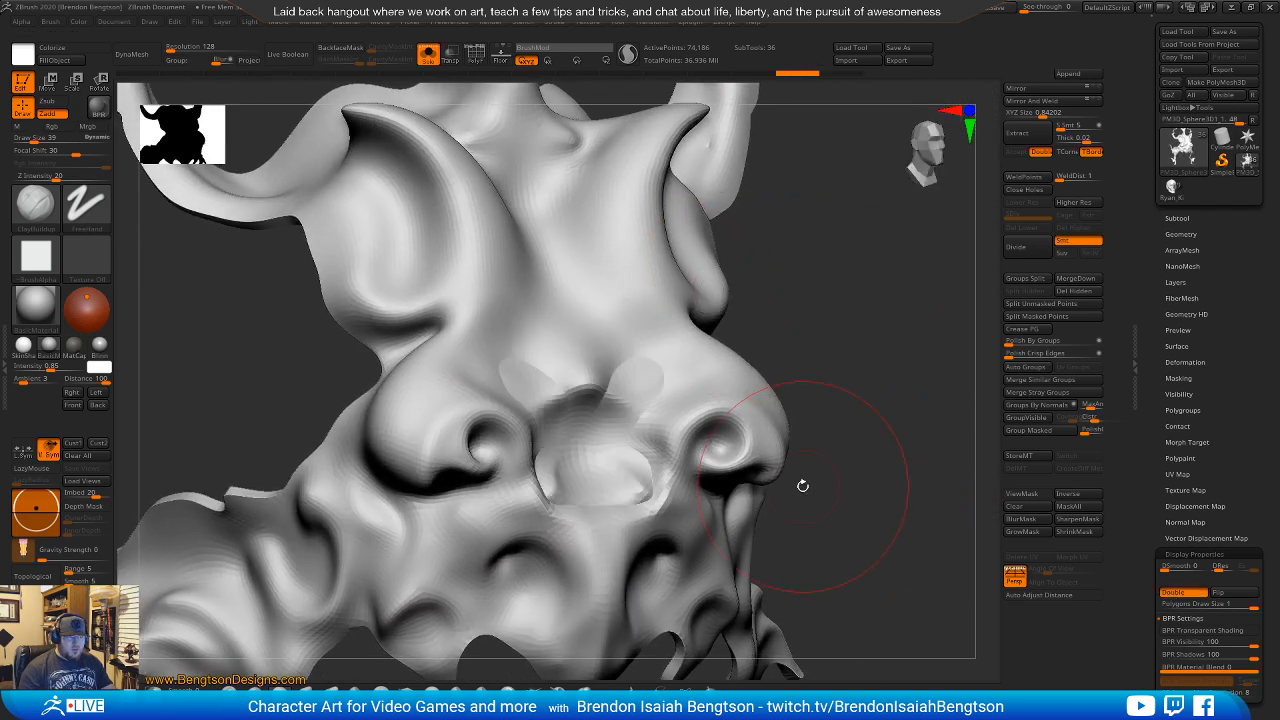
drag(803, 486, 782, 478)
Build up and smooth the surface above the jaw hollow using ClayBuildup at size 19, and turn on backface masking.
key(space)
mouse_move(608, 377)
mouse_down()
mouse_move(590, 376)
mouse_move(614, 396)
mouse_move(644, 383)
mouse_up()
drag(644, 383, 641, 385)
key(shift)
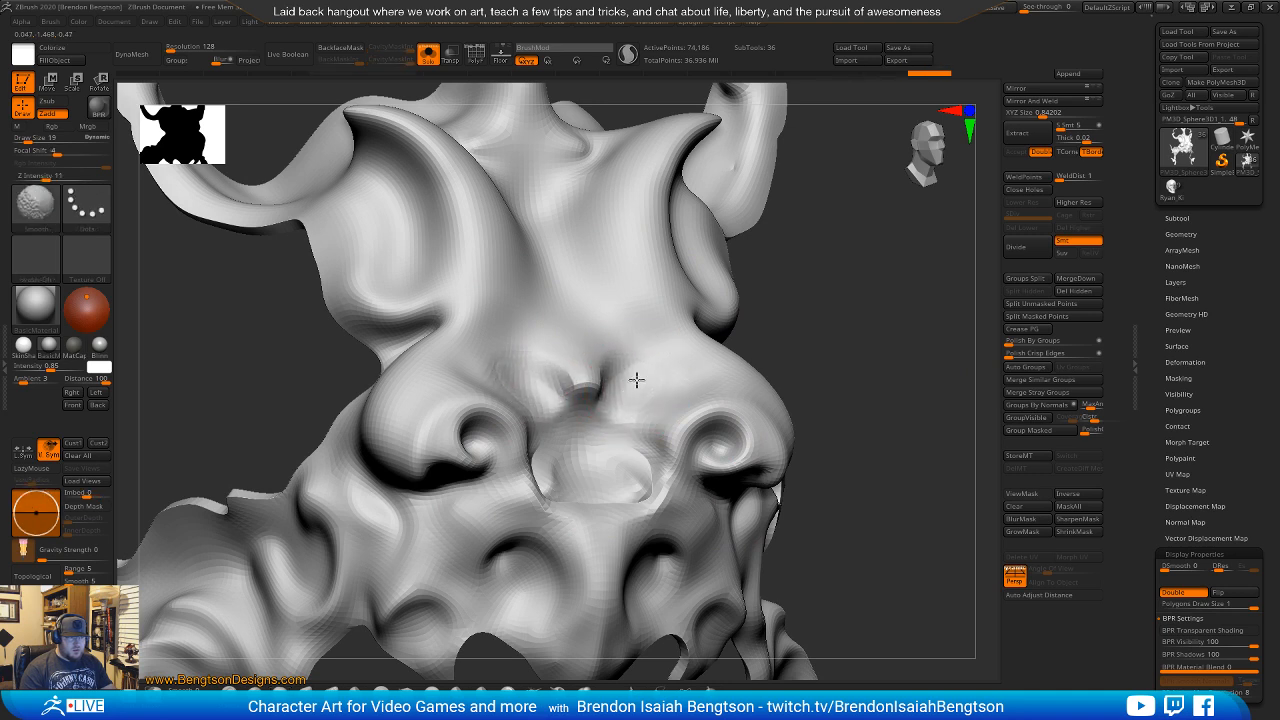
click(349, 53)
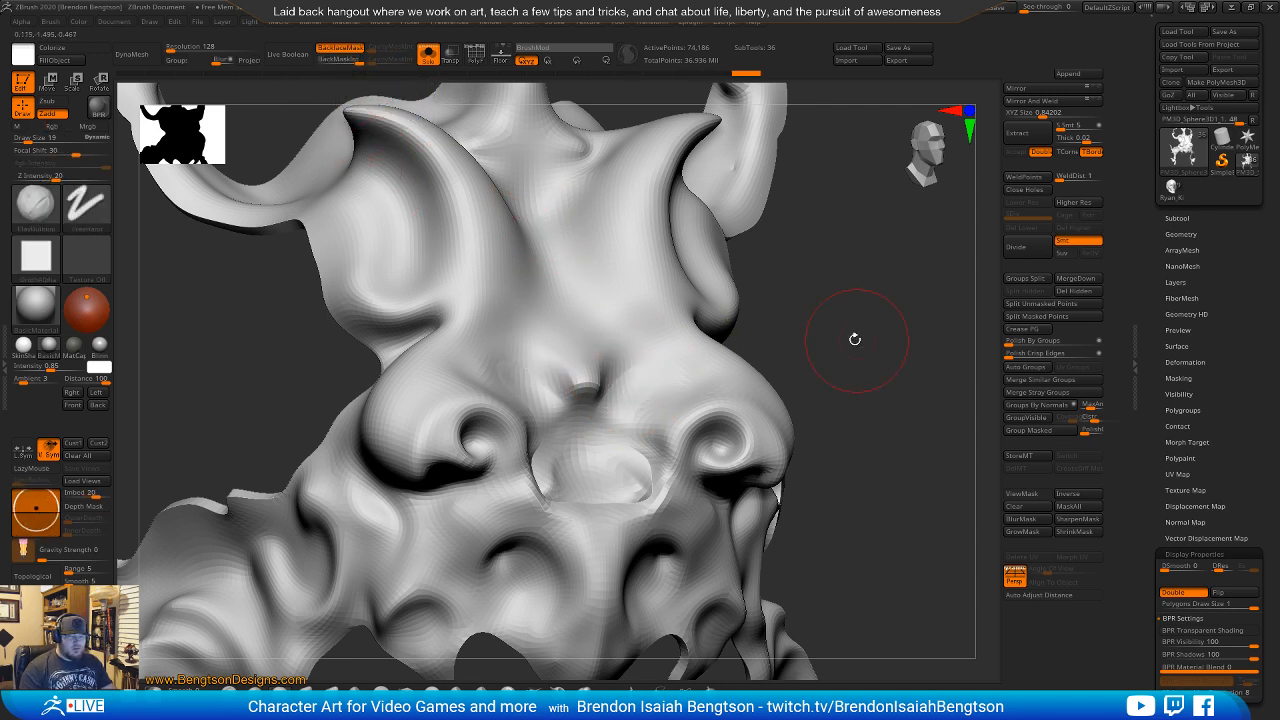
mouse_move(851, 343)
mouse_down()
mouse_move(857, 380)
mouse_move(862, 345)
mouse_up()
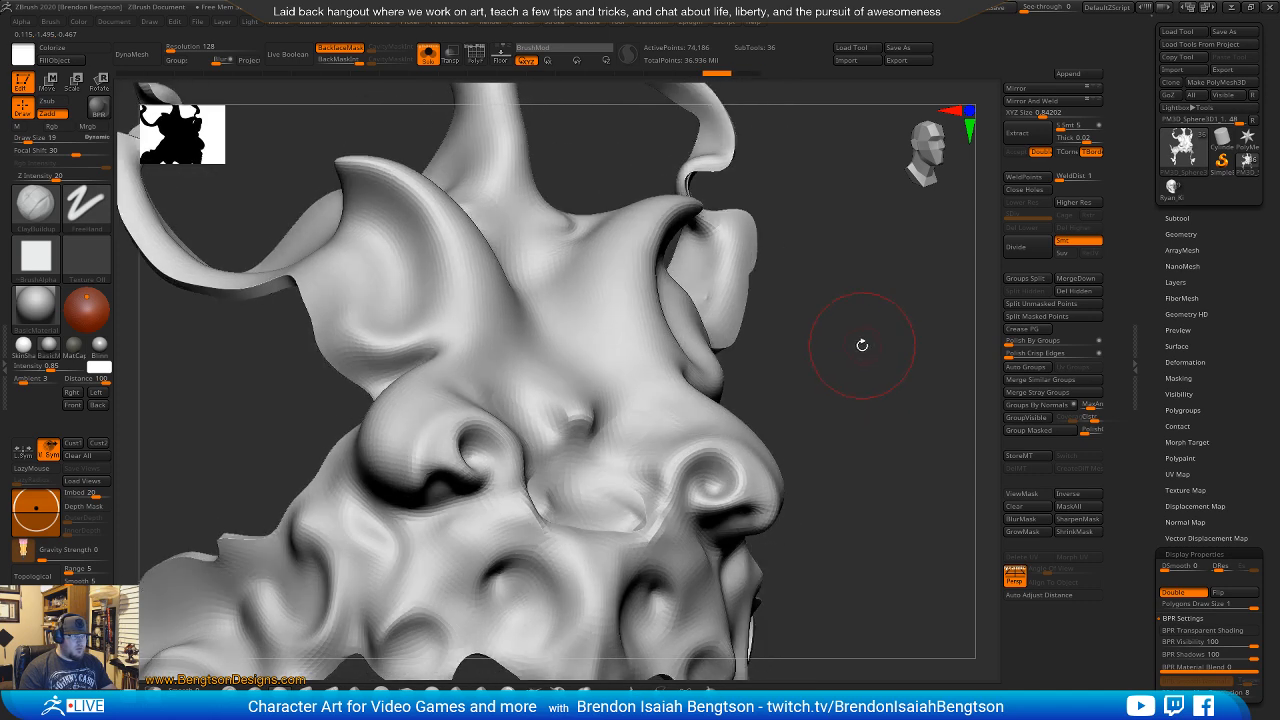
Reshape the rim of the jaw hollow with the Move Topological brush at size 19, and show the other subtools again.
click(351, 53)
key(b)
key(m)
key(t)
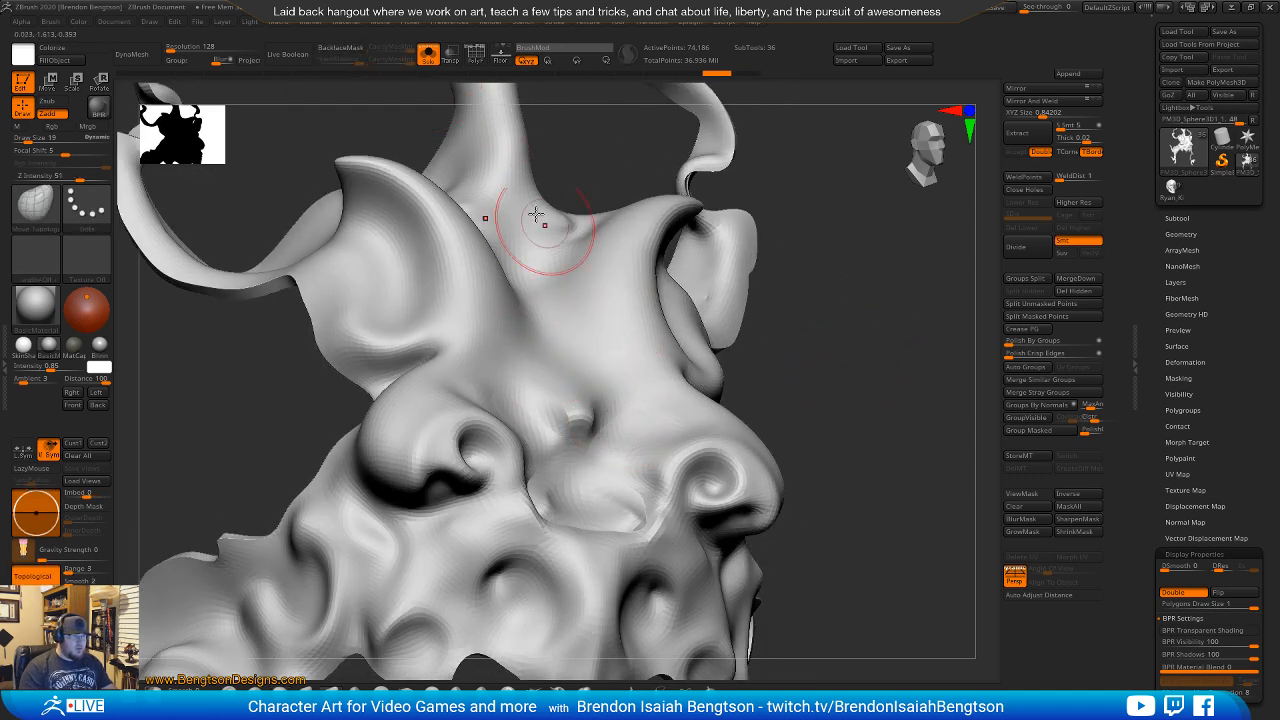
click(347, 53)
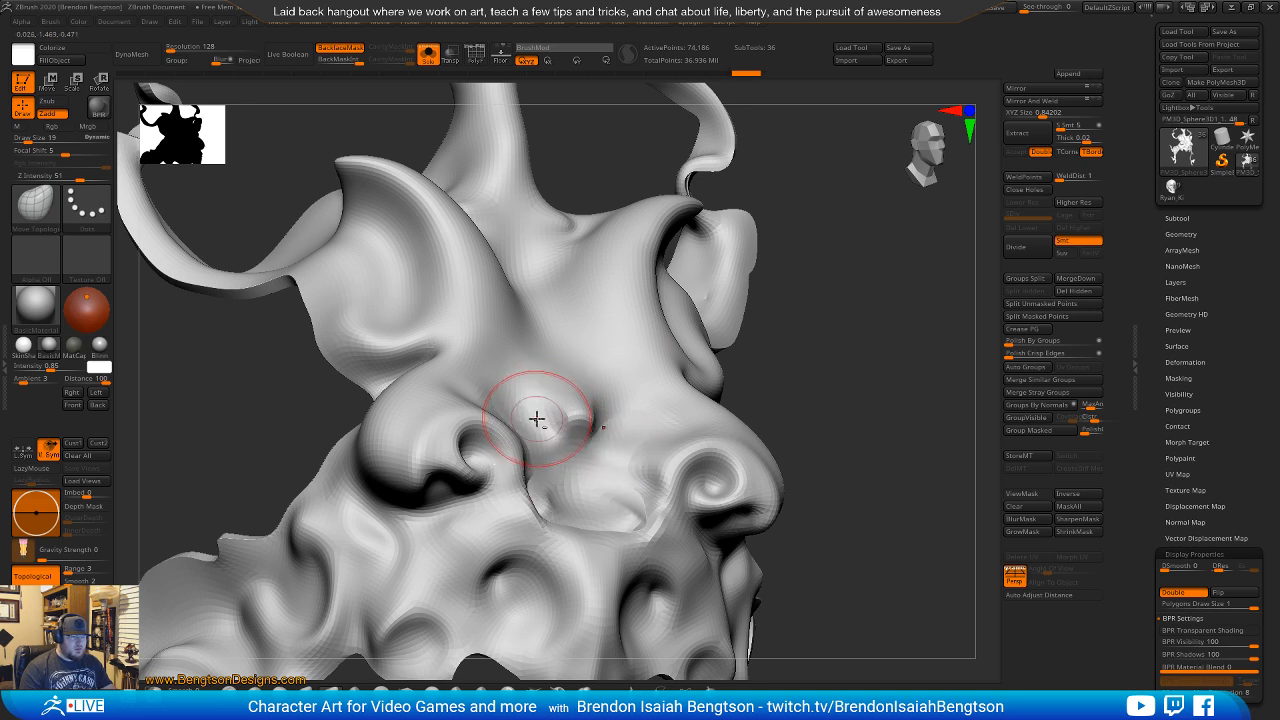
drag(785, 355, 690, 392)
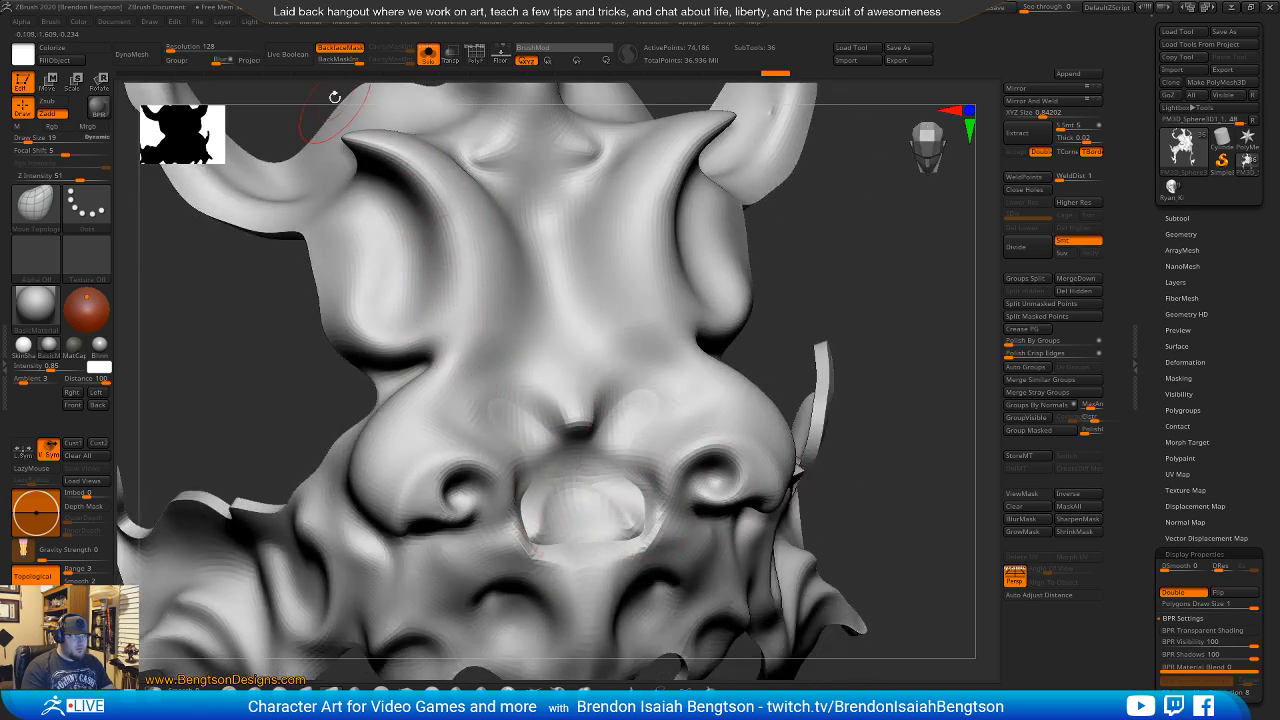
click(340, 47)
mouse_move(531, 529)
mouse_down()
mouse_move(568, 518)
mouse_move(543, 526)
mouse_move(537, 449)
mouse_move(513, 455)
mouse_up()
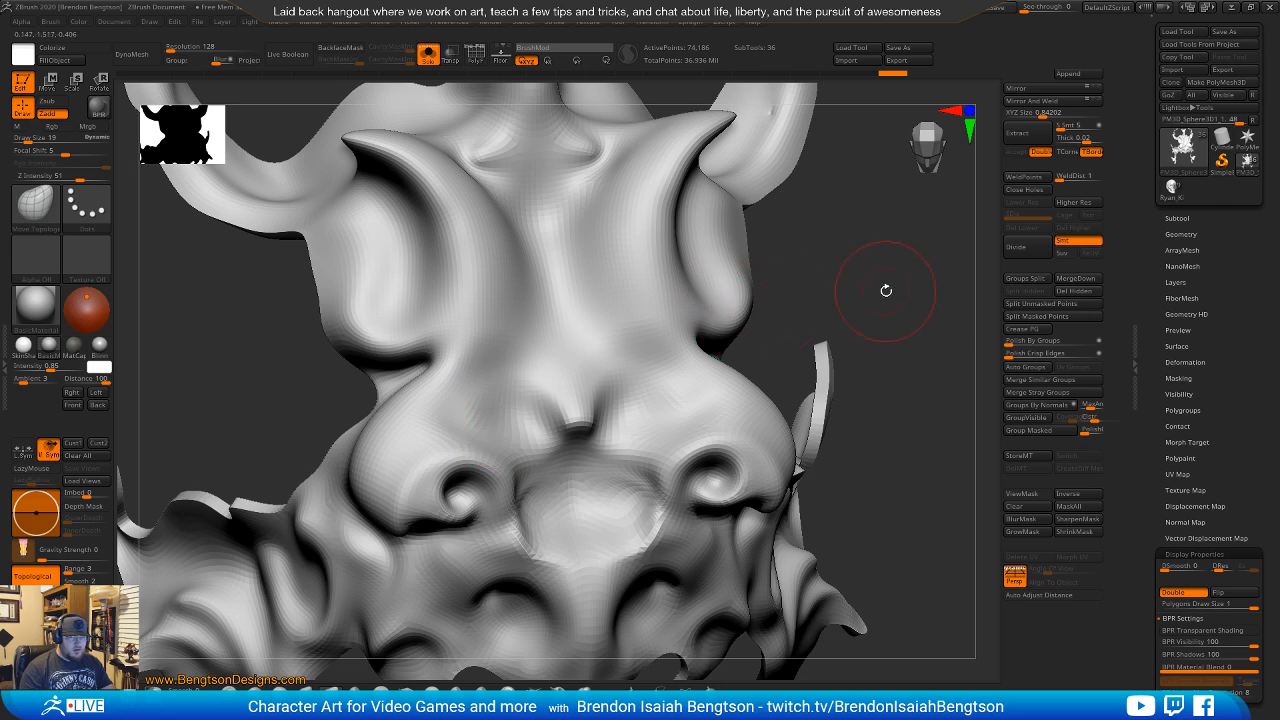
mouse_move(886, 290)
mouse_down()
mouse_move(880, 266)
mouse_move(905, 395)
mouse_move(885, 301)
mouse_up()
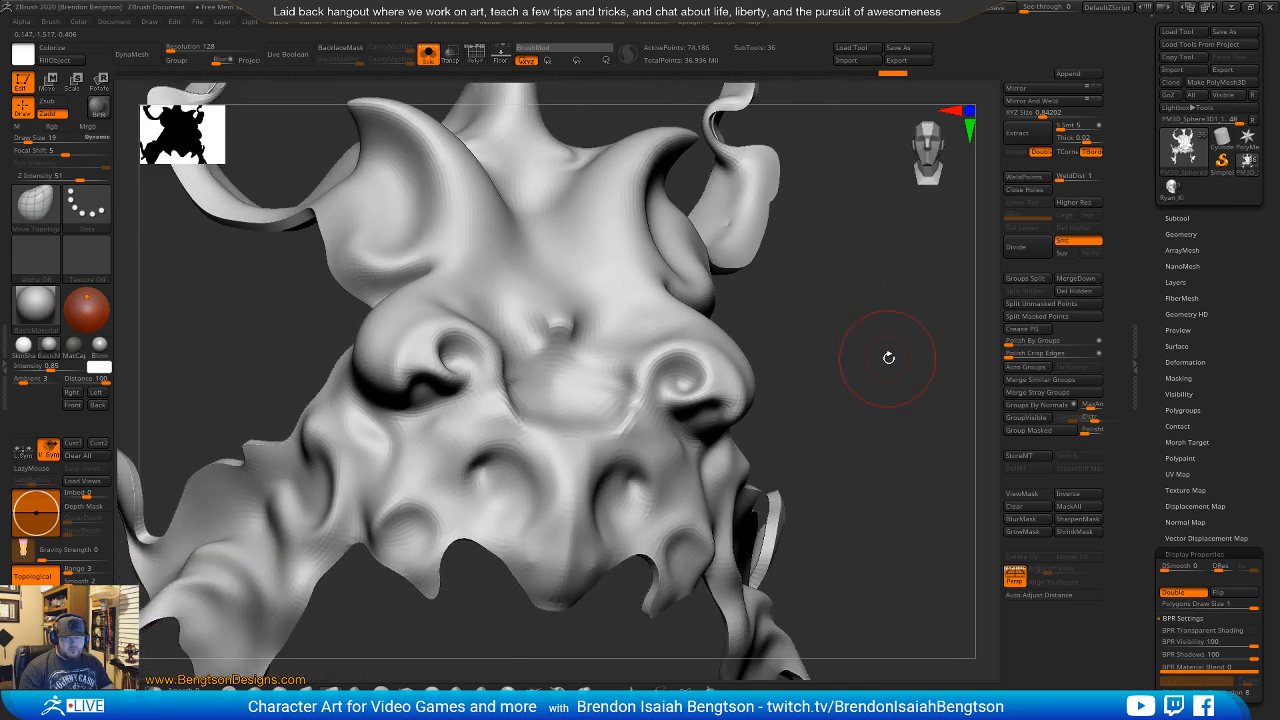
mouse_move(888, 357)
mouse_down()
mouse_move(870, 375)
mouse_move(857, 357)
mouse_move(843, 363)
mouse_up()
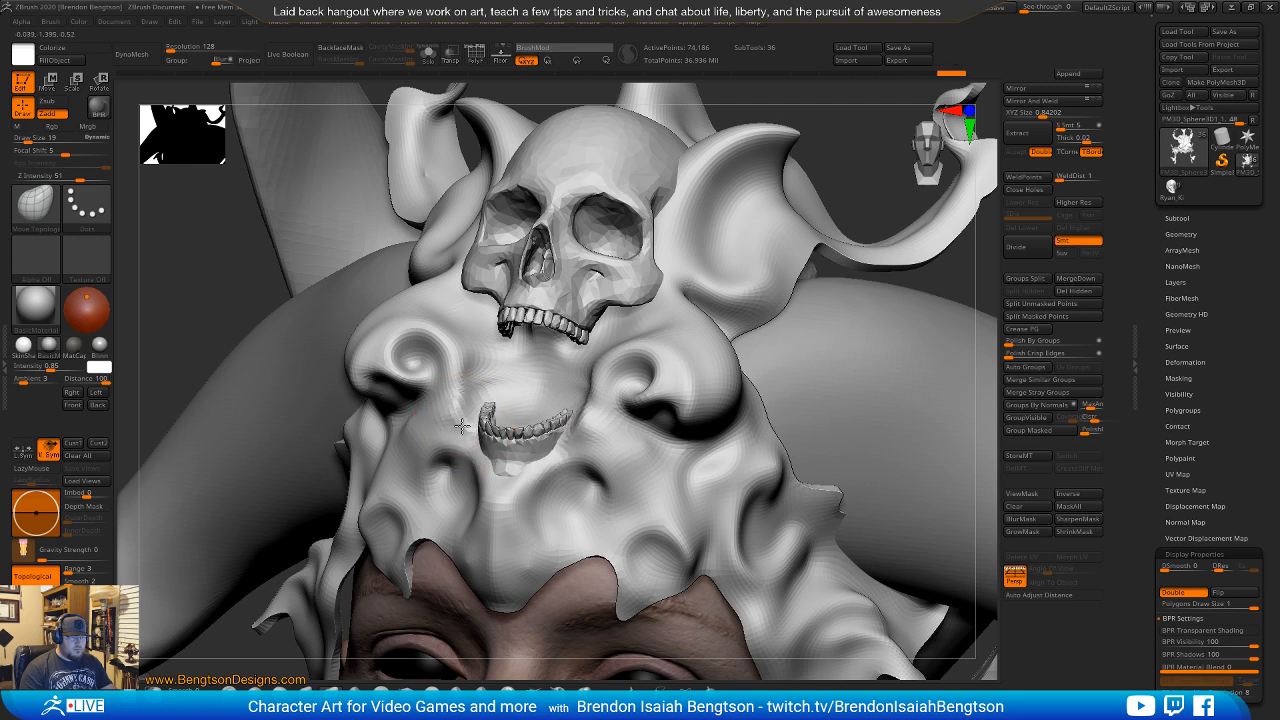
mouse_move(624, 440)
ctrl+right_down()
mouse_move(590, 523)
mouse_move(572, 425)
mouse_move(485, 425)
mouse_move(575, 420)
mouse_move(614, 457)
mouse_move(600, 460)
mouse_move(620, 465)
ctrl+right_up()
Locate the skull's lower jaw among the subtools, select the cranium subtool and hide the lower jaw.
drag(1178, 221, 1178, 218)
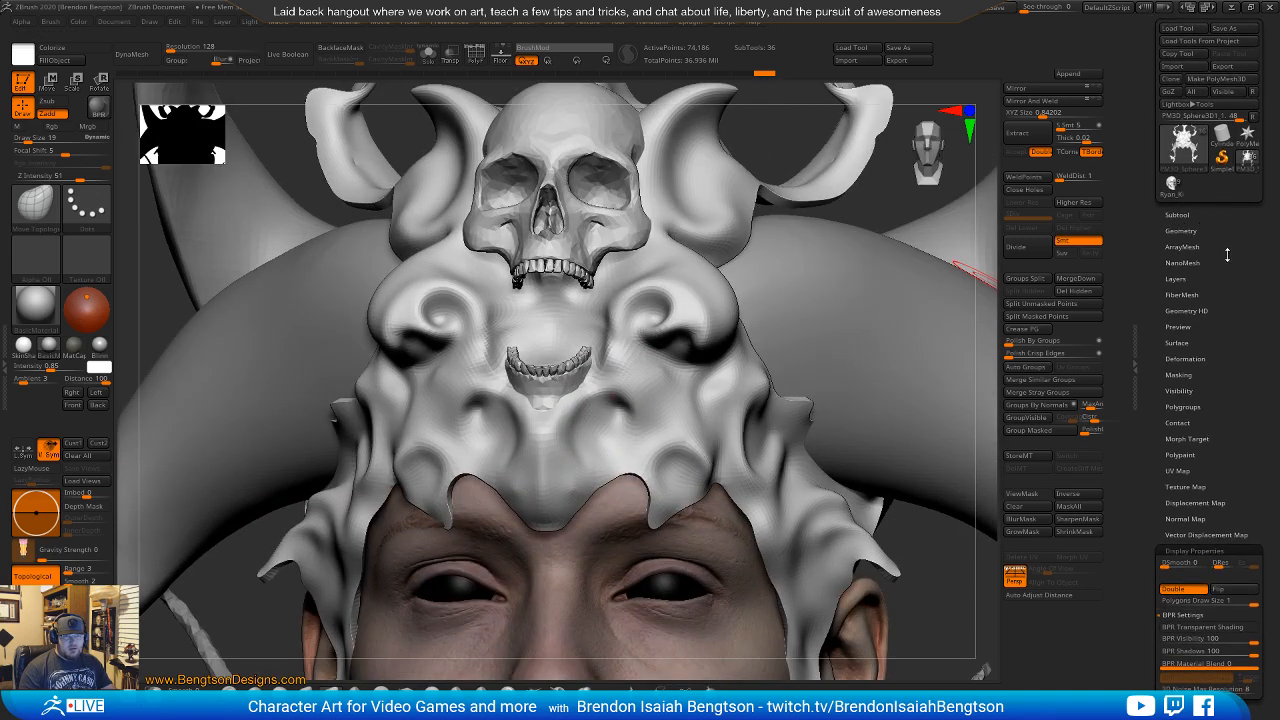
click(1177, 214)
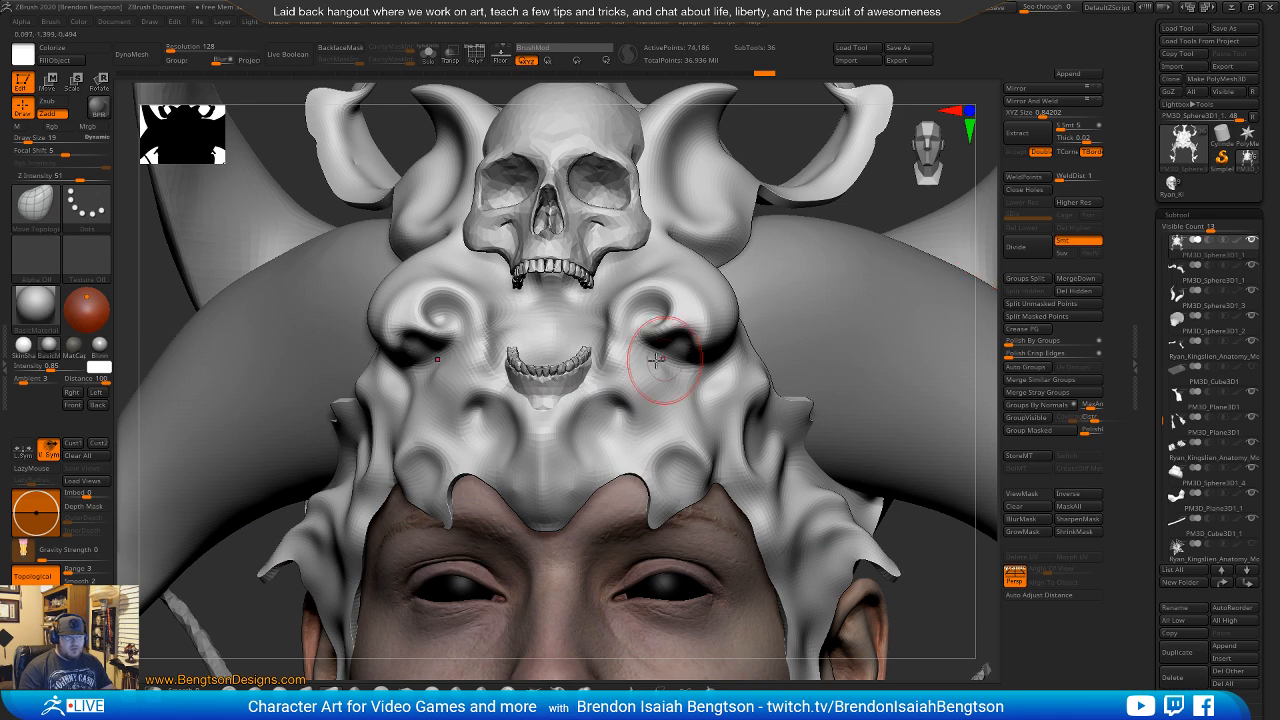
alt+click(575, 345)
mouse_move(1249, 545)
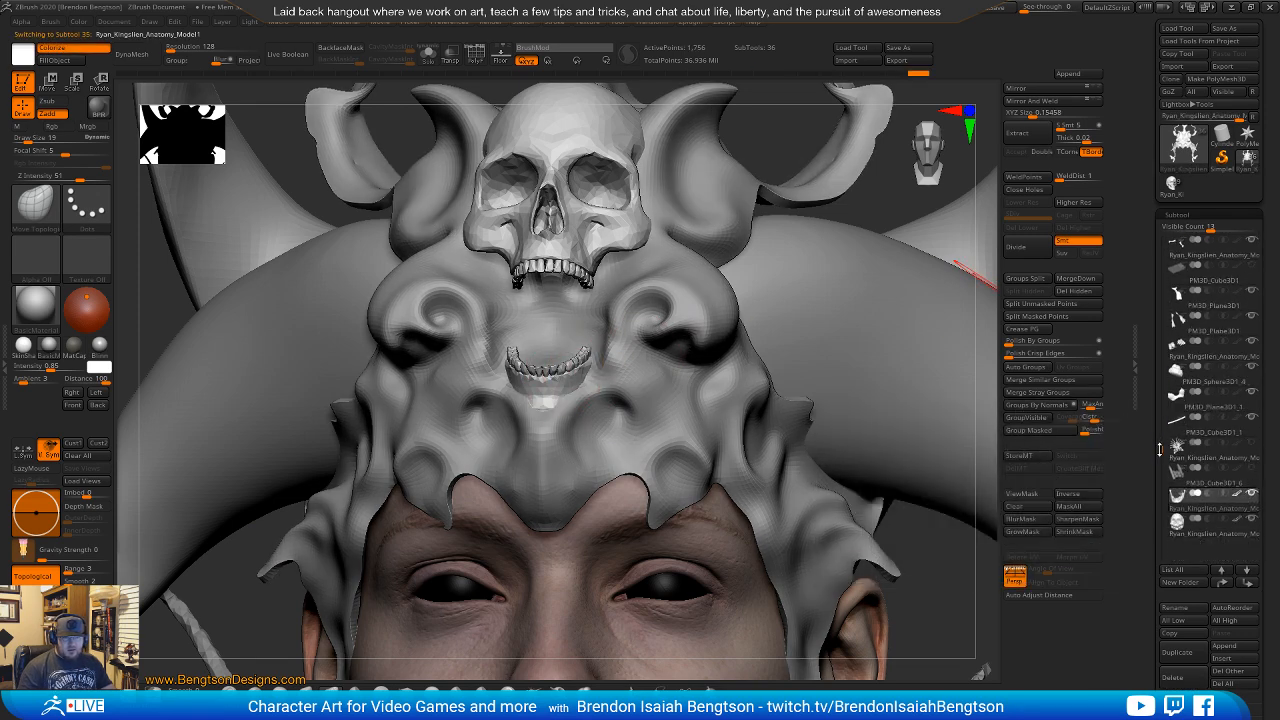
scroll(1162, 445, down, 2)
click(1177, 521)
click(1251, 495)
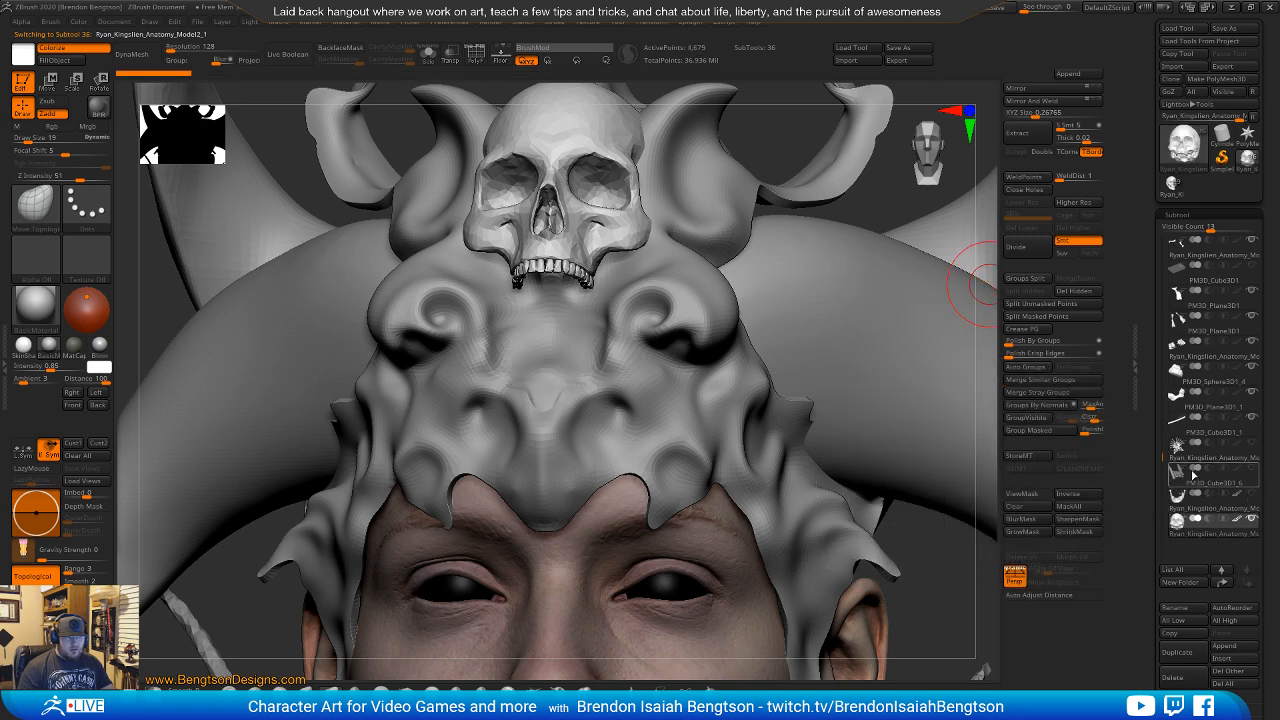
Select the headdress and undo its sculpting back to the surface before the jaw hollow was made.
alt+click(591, 441)
key(ctrl+z)
key(ctrl+z)
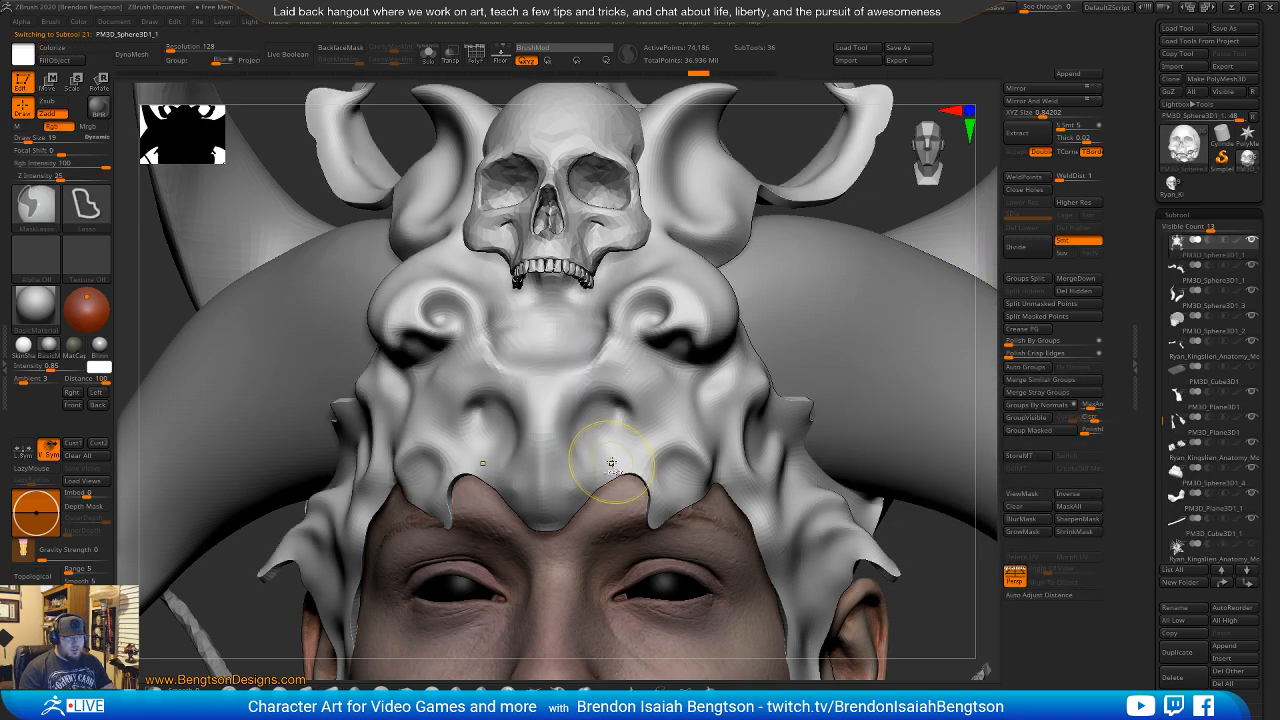
key(ctrl+z)
key(ctrl+z)
key(ctrl+z)
key(ctrl+z)
key(ctrl+z)
key(ctrl+z)
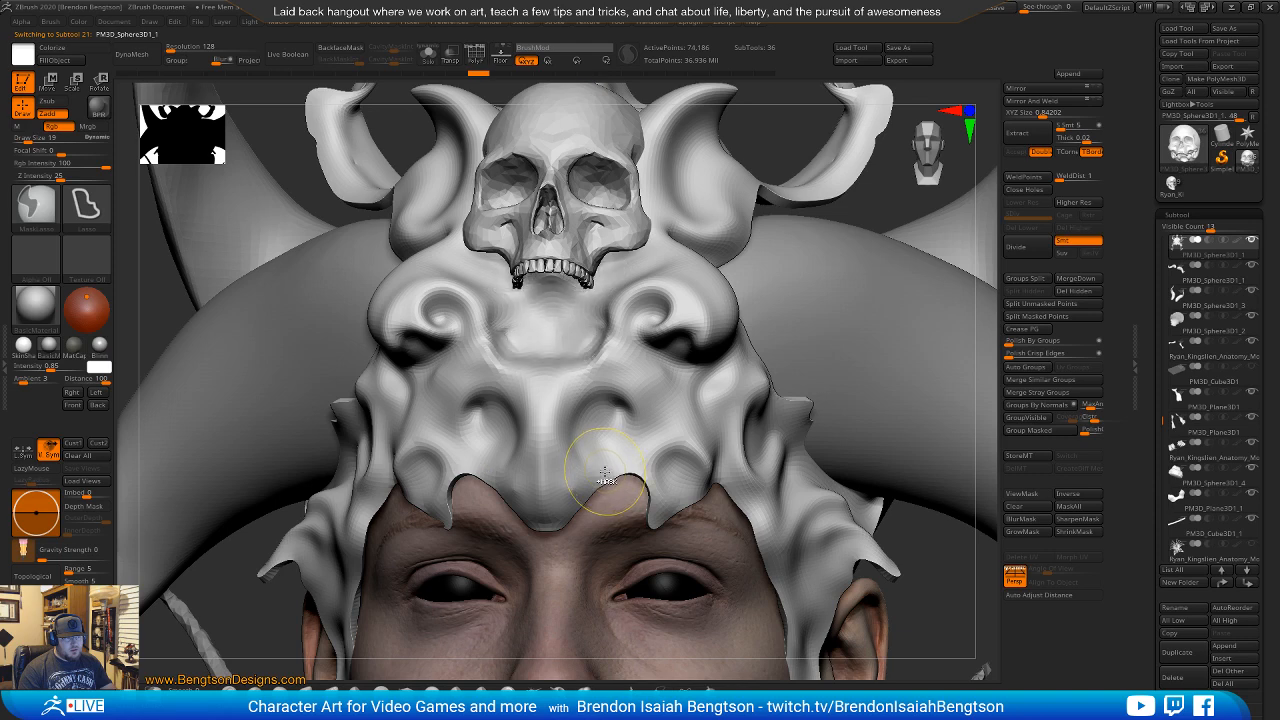
key(ctrl+z)
key(ctrl+z)
key(ctrl+z)
key(ctrl+z)
key(ctrl+z)
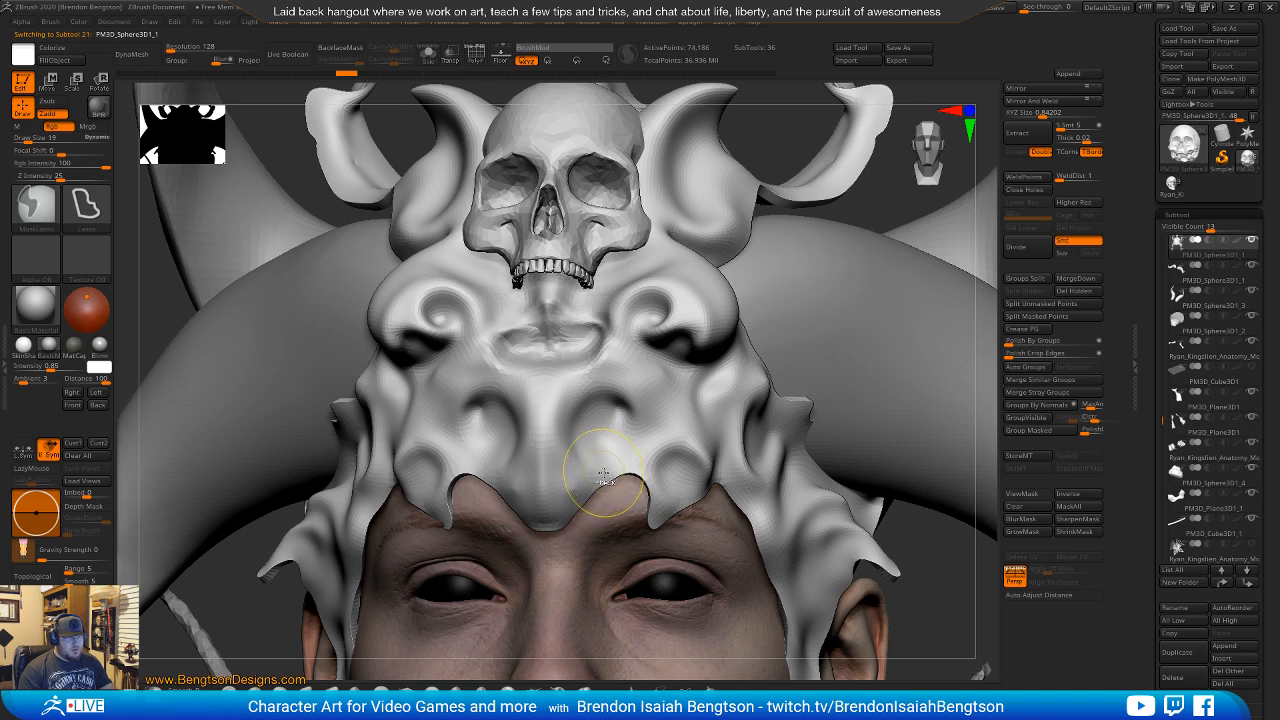
key(ctrl+z)
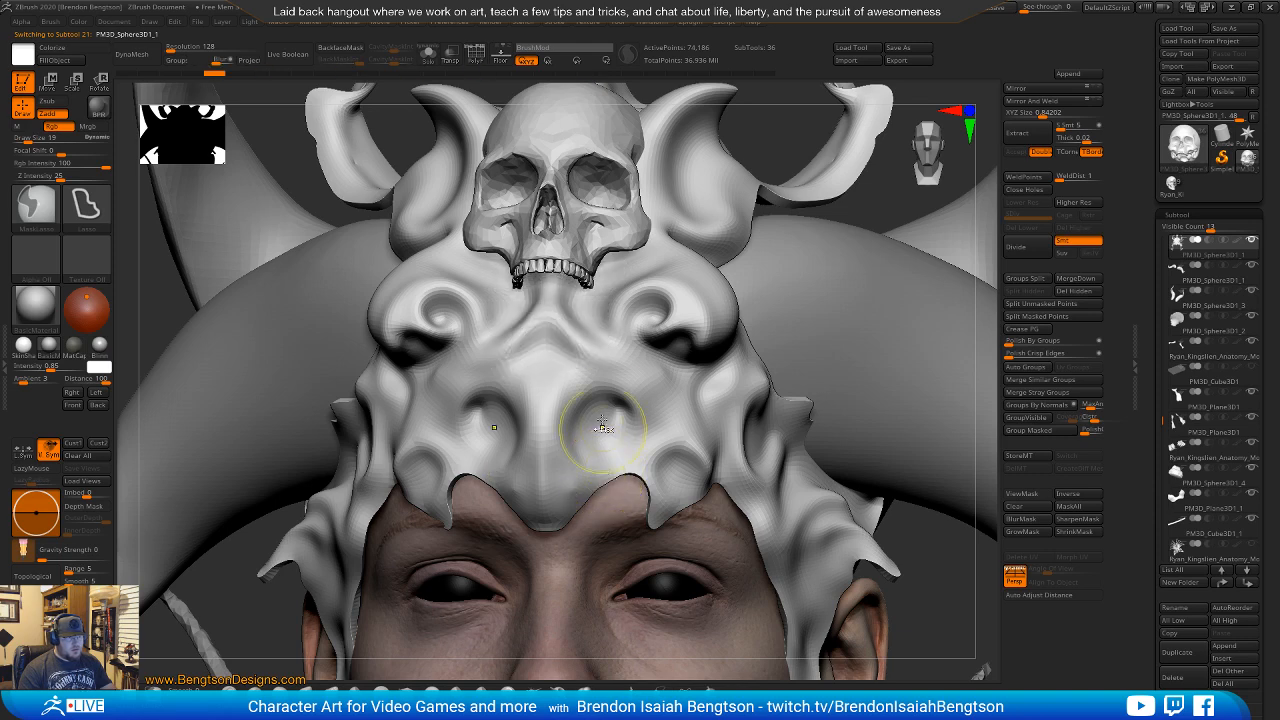
Set the draw size to 10, choose the Standard brush and turn on Sculptris Pro mode for the headdress.
mouse_move(602, 427)
right_down()
mouse_move(586, 485)
mouse_move(558, 457)
mouse_move(601, 383)
right_up()
alt+right_drag(898, 387, 956, 281)
ctrl+right_drag(869, 345, 651, 380)
key(space)
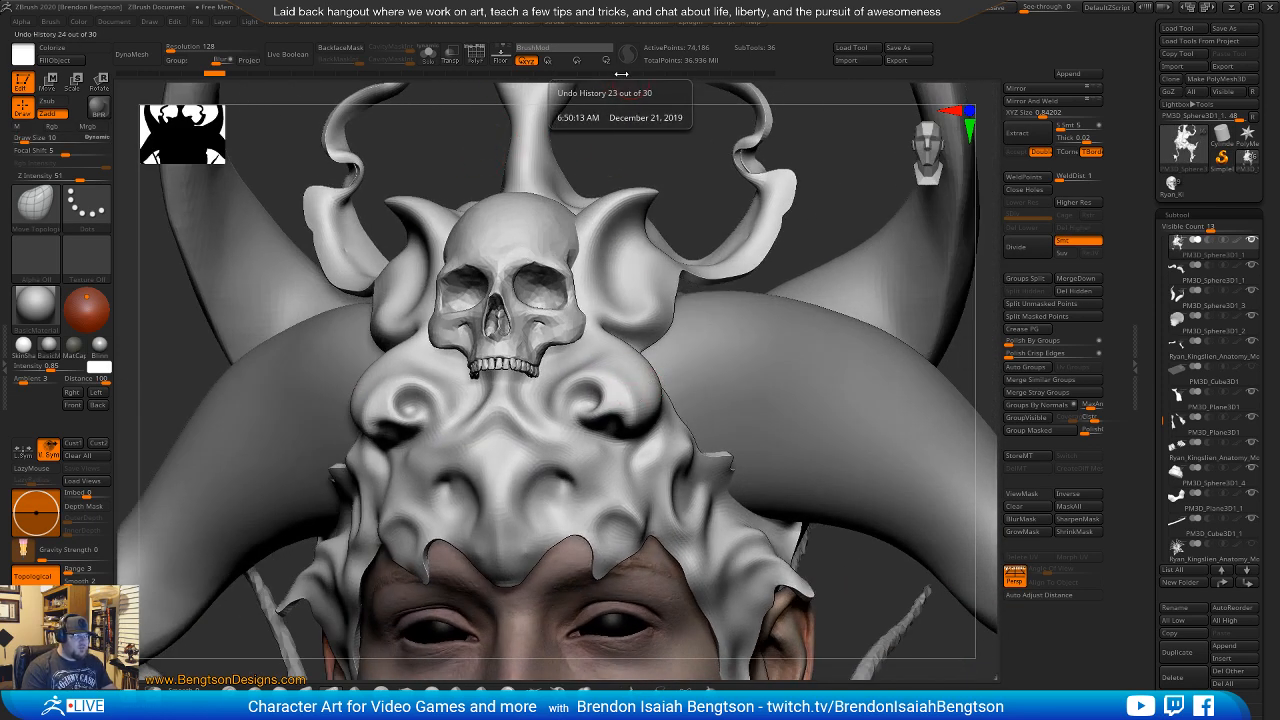
key(b)
key(c)
key(b)
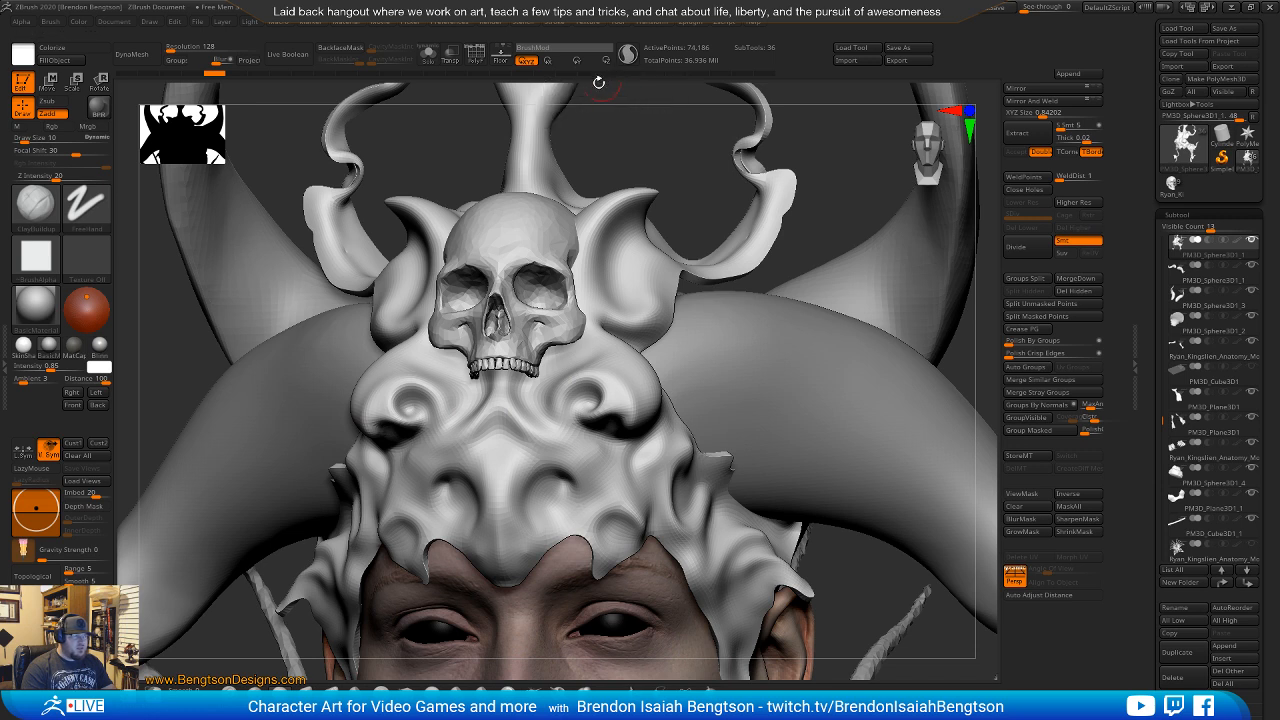
key(b)
key(s)
key(t)
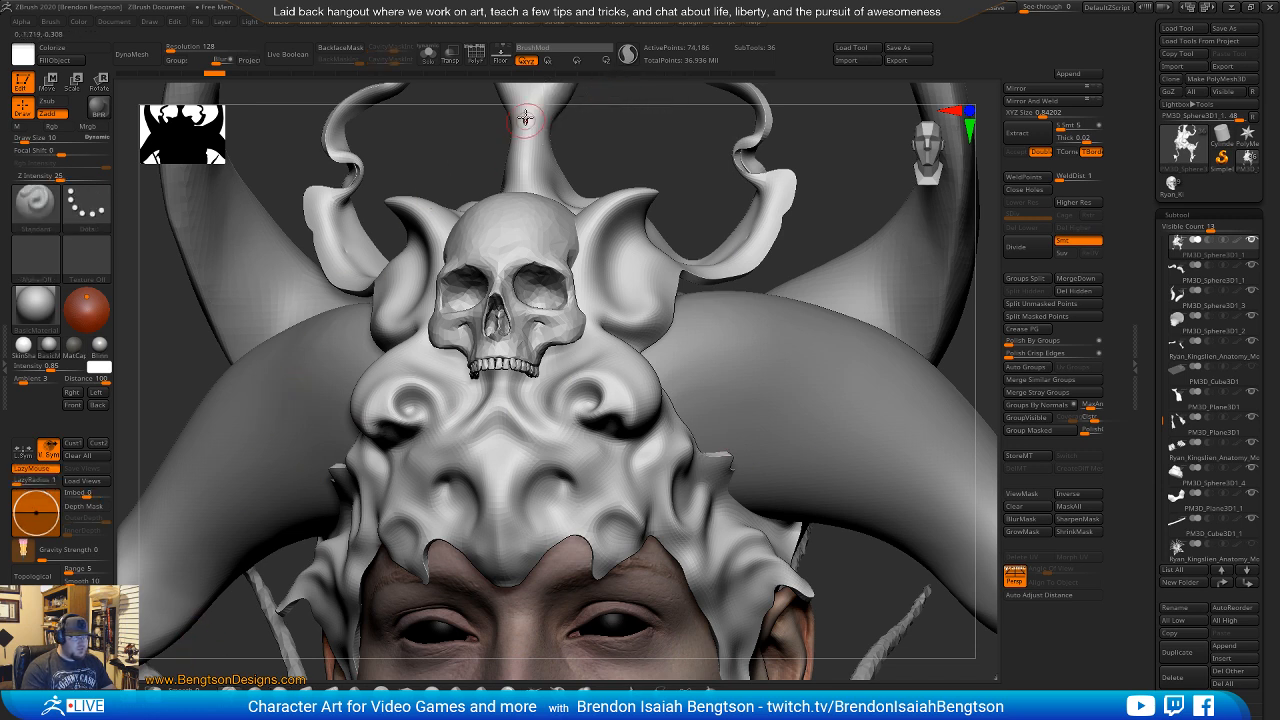
click(627, 55)
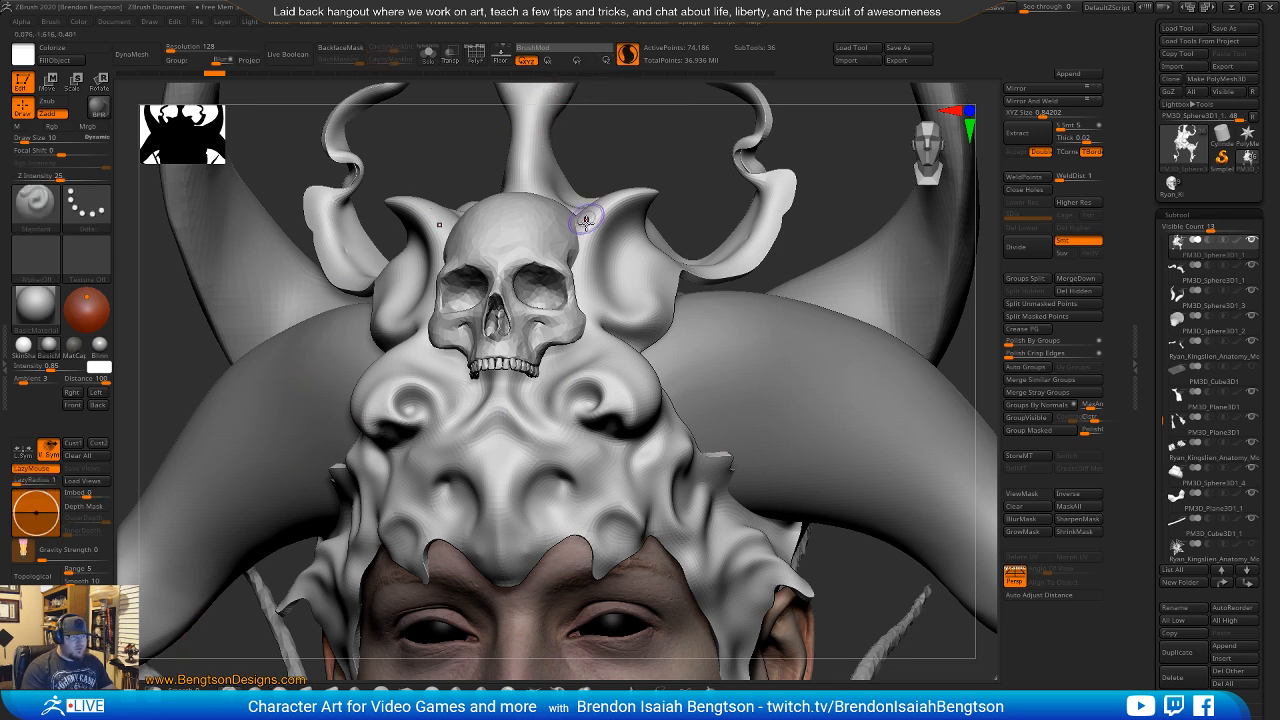
Carve finer creases into the headdress's two spiral scrolls below the skull, discarding the newer undo history, and display the wireframe.
click(575, 396)
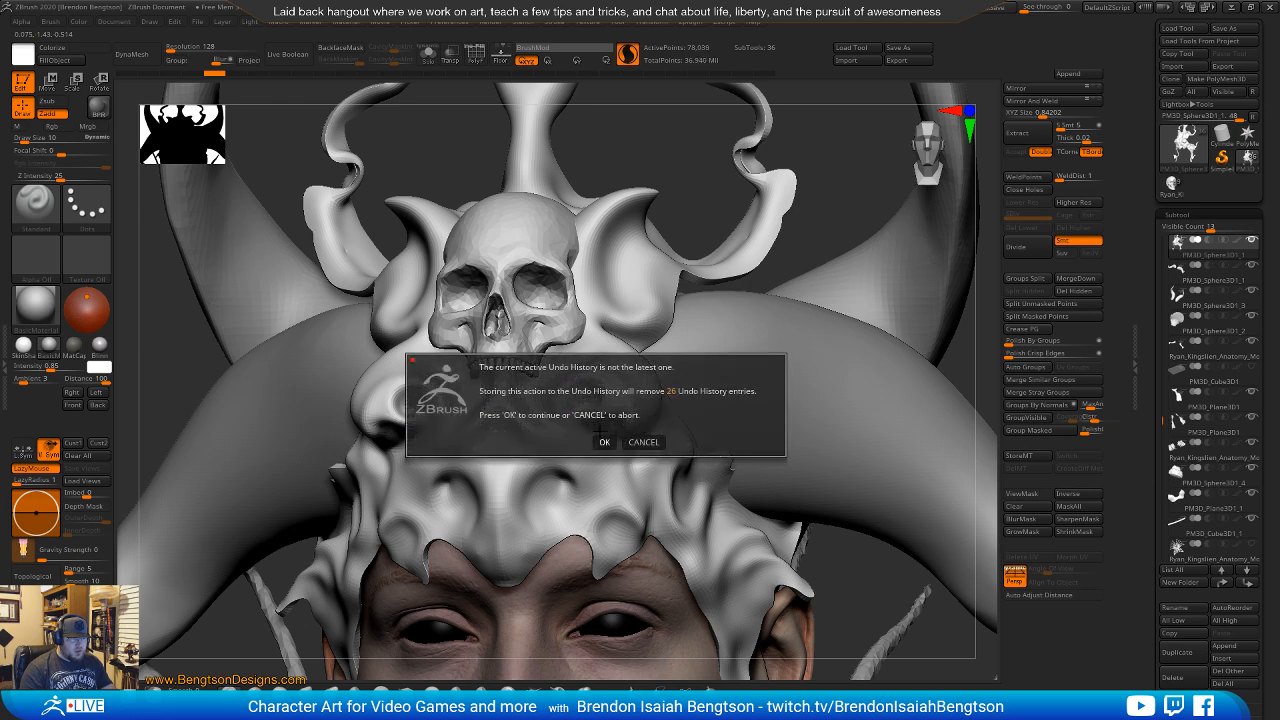
click(604, 442)
mouse_move(581, 395)
mouse_down()
mouse_move(576, 425)
mouse_move(572, 402)
mouse_move(590, 432)
mouse_up()
mouse_move(603, 374)
right_down()
mouse_move(597, 423)
mouse_move(571, 400)
mouse_move(569, 439)
mouse_move(590, 322)
right_up()
key(shift)
key(shift+f)
right_drag(660, 195, 553, 657)
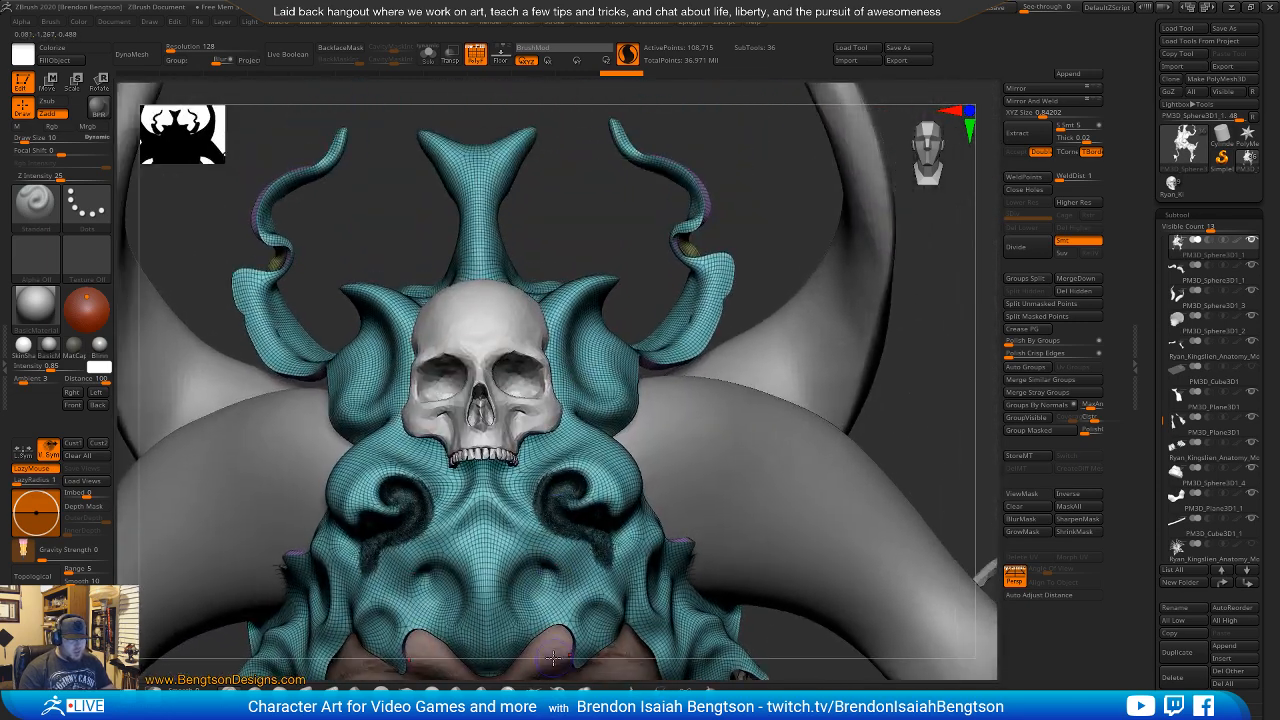
Hide the wireframe and refine the spiral scrolls beside the skull's teeth with the Standard brush at size 10.
key(b)
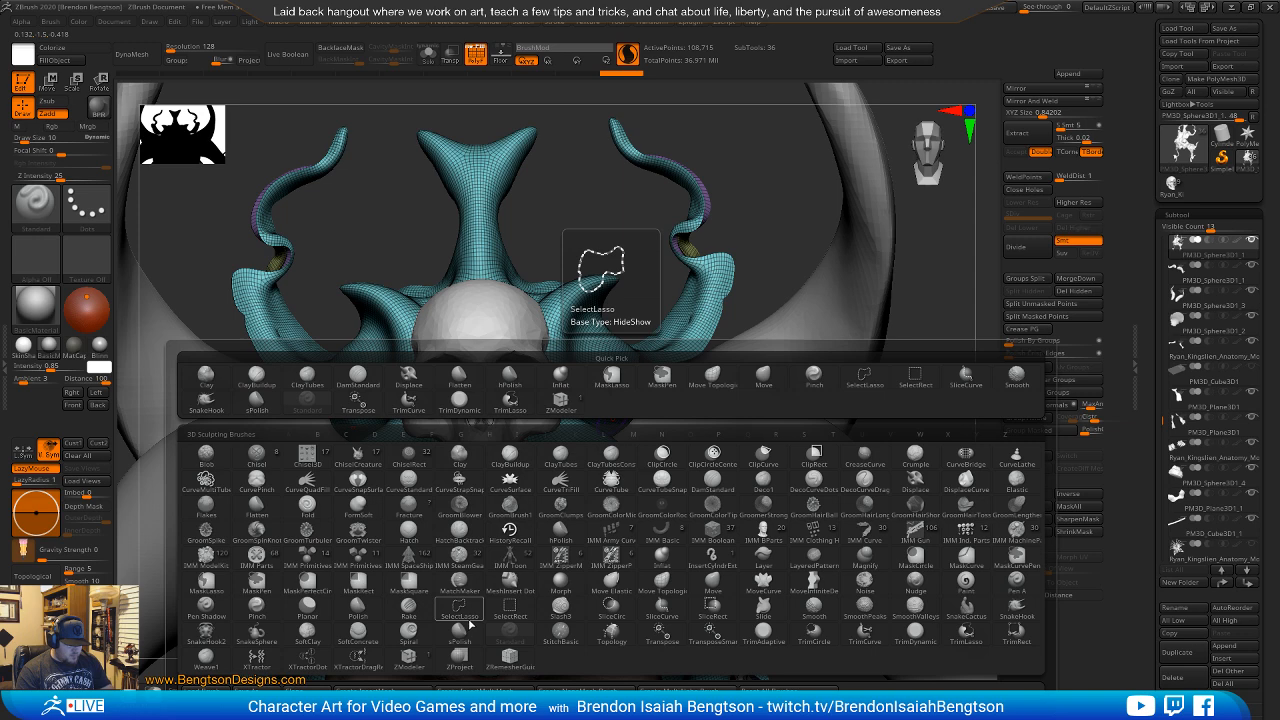
key(s)
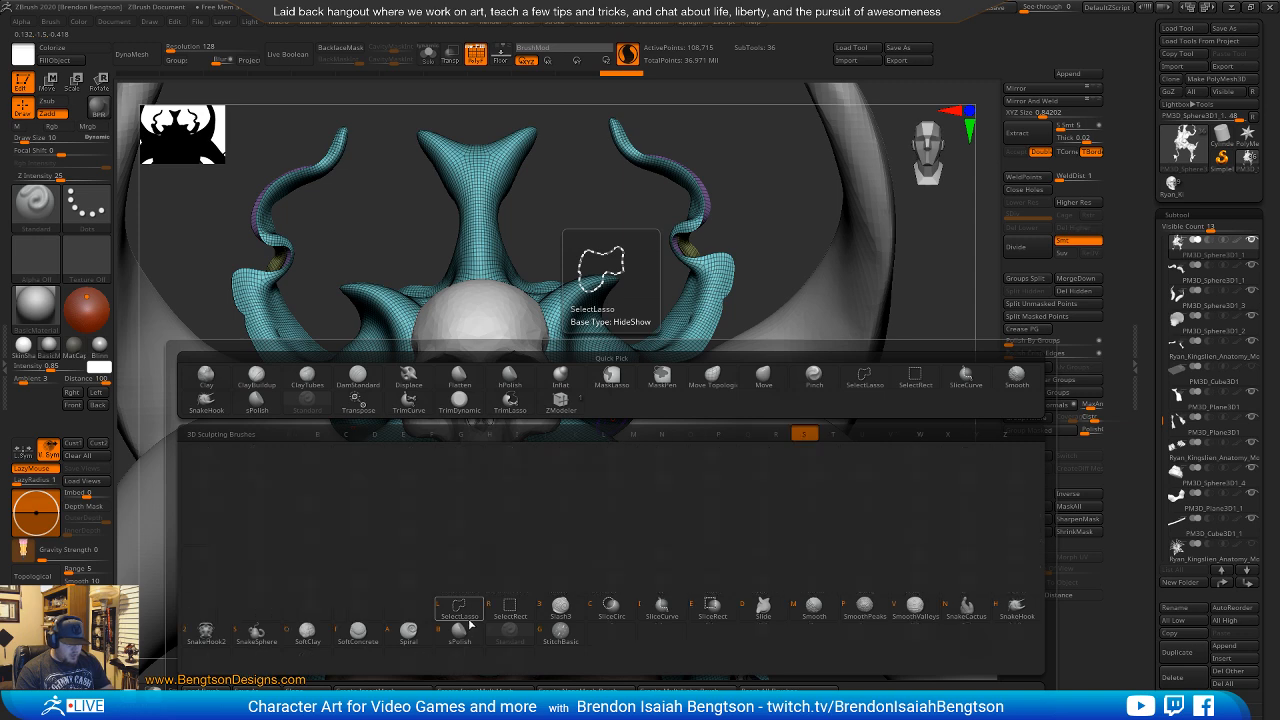
click(408, 629)
mouse_move(613, 356)
right_down()
mouse_move(611, 415)
mouse_move(610, 392)
right_up()
key(shift+f)
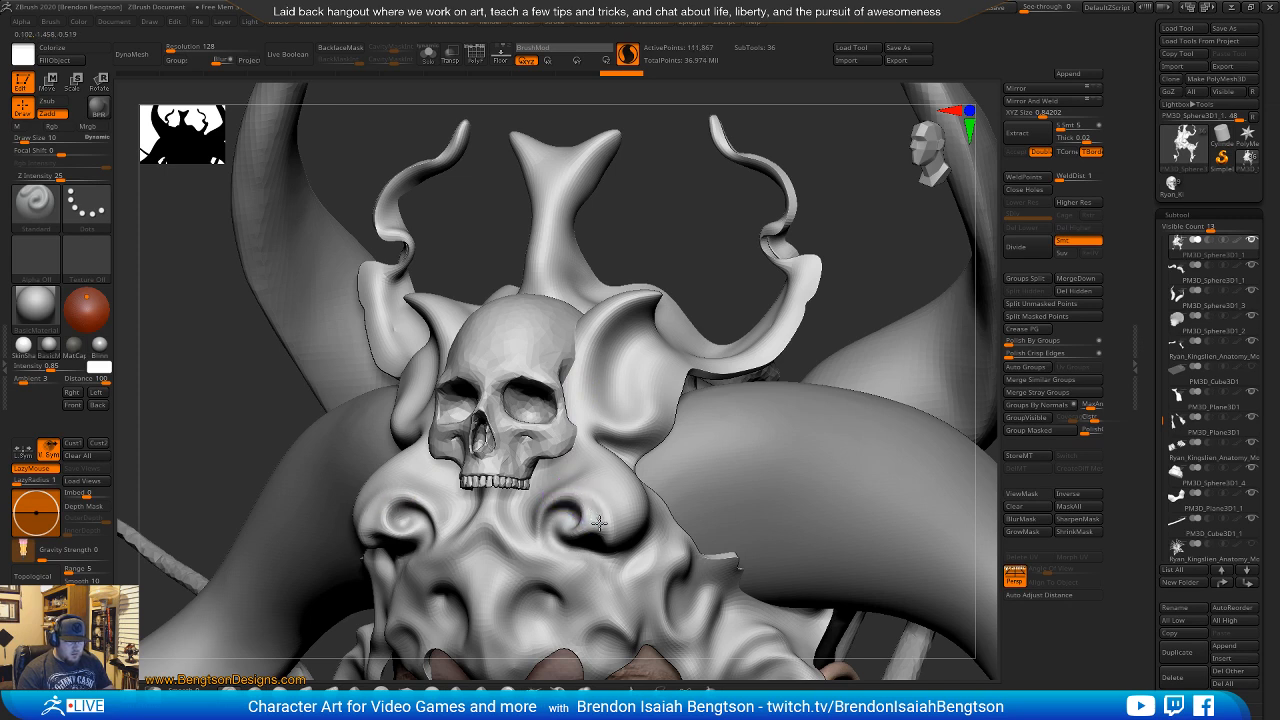
drag(598, 521, 575, 505)
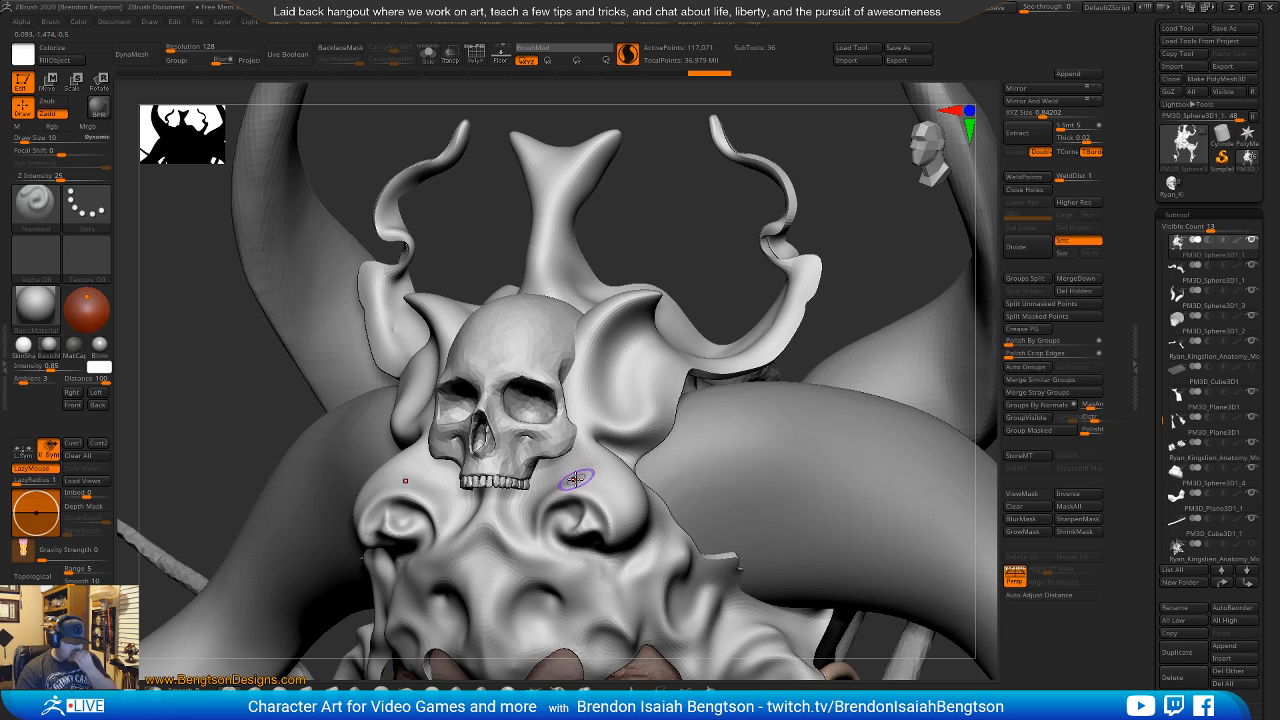
Sculpt curling scroll forms into the headdress's forehead panel with the Standard brush and smooth its lower edge above the brow.
right_drag(575, 480, 550, 473)
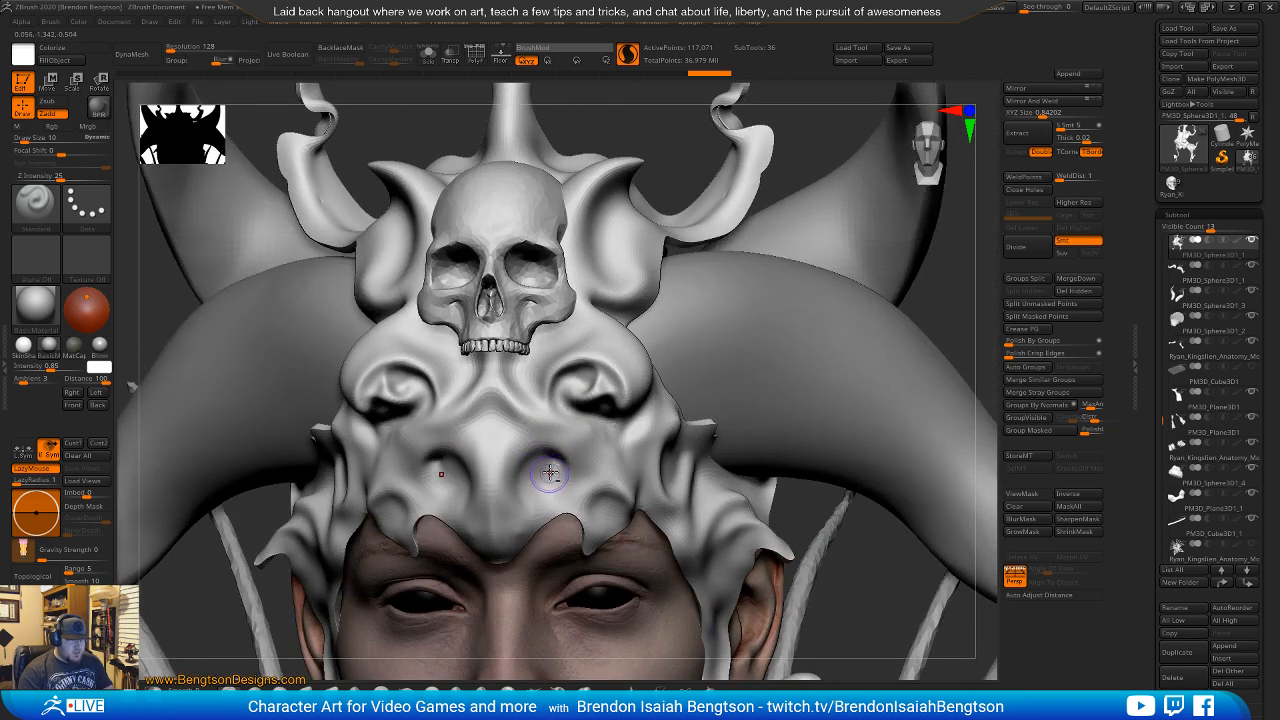
mouse_move(522, 470)
mouse_down()
mouse_move(538, 458)
mouse_move(530, 490)
mouse_move(540, 470)
mouse_move(569, 492)
mouse_move(550, 461)
mouse_move(562, 490)
mouse_move(605, 468)
mouse_move(609, 526)
mouse_up()
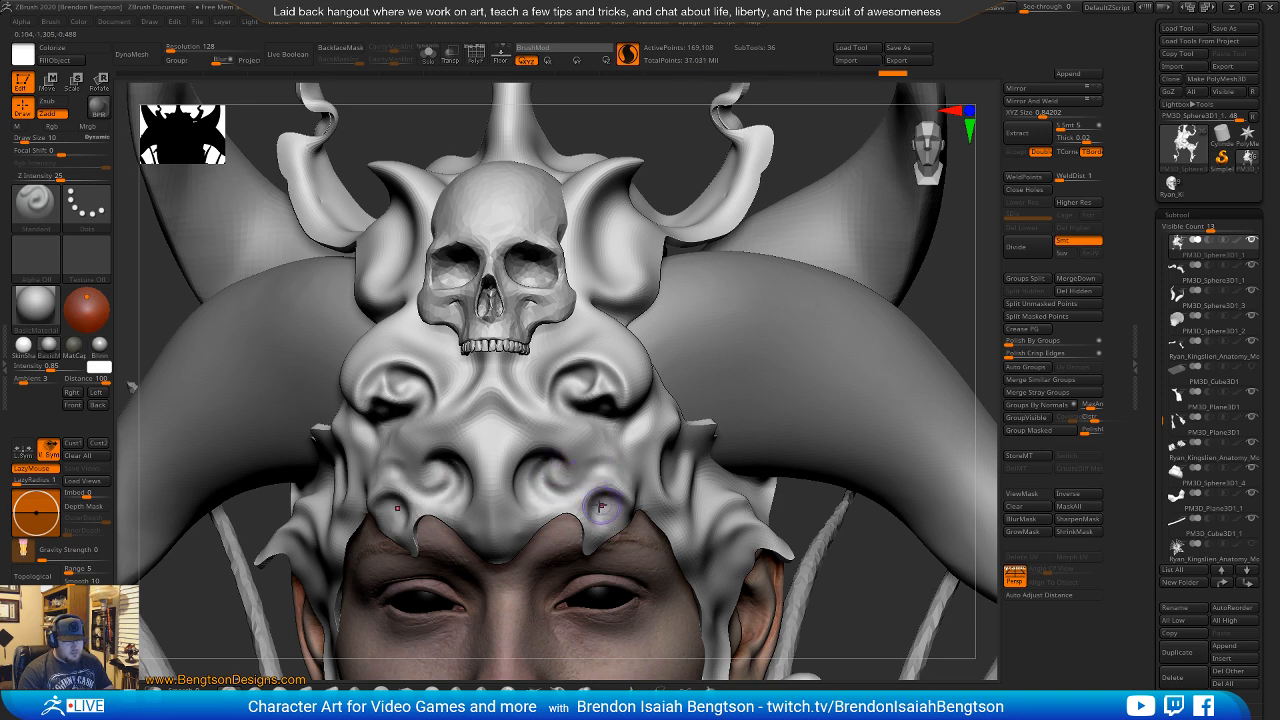
right_drag(592, 466, 527, 410)
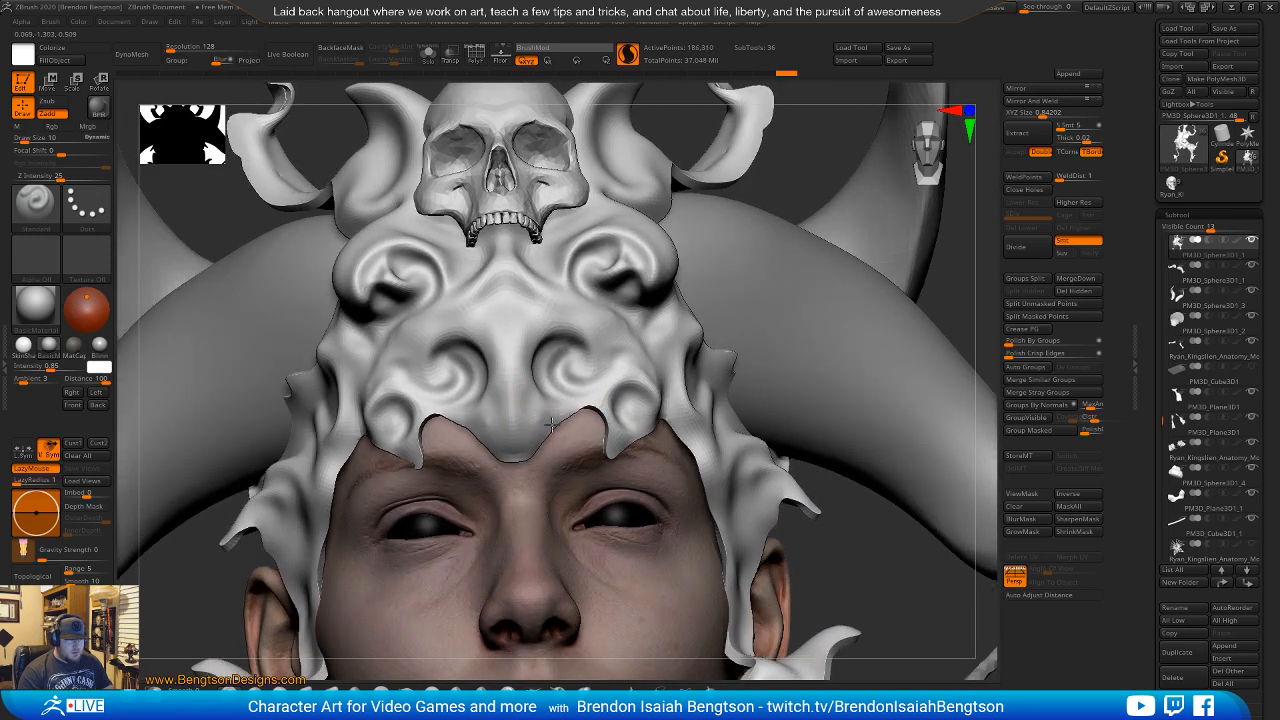
drag(496, 454, 515, 466)
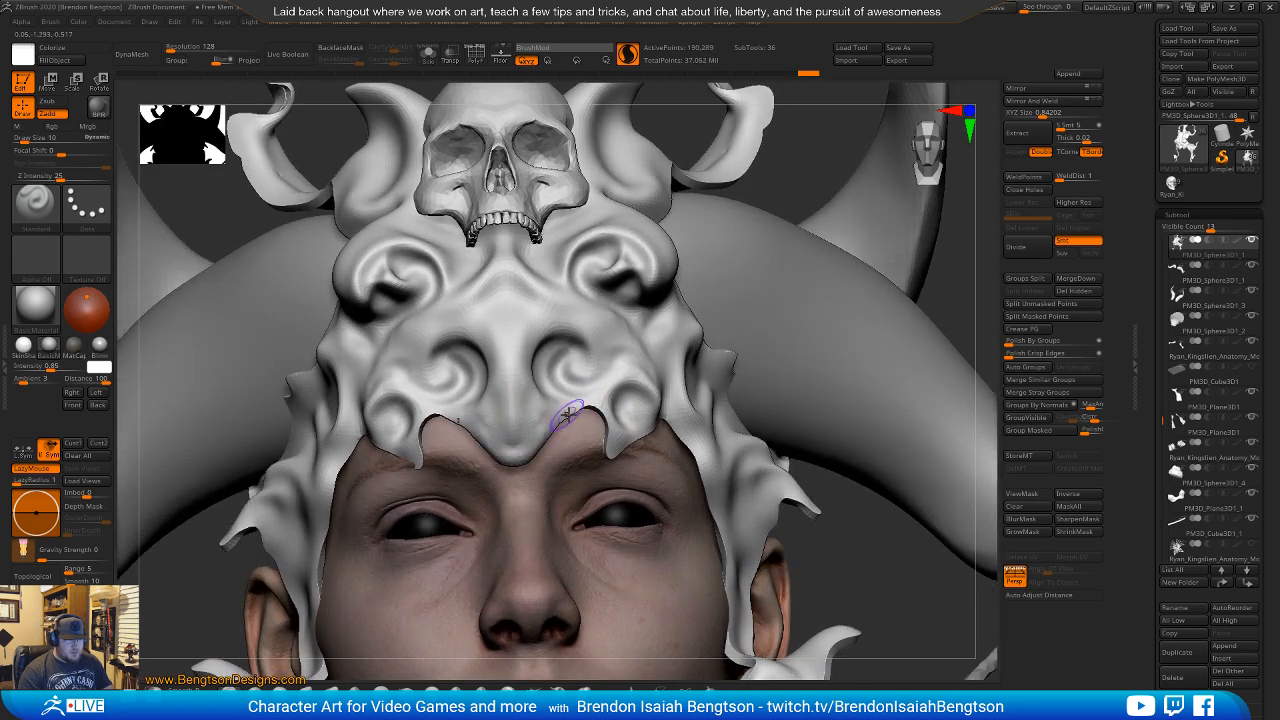
shift+drag(604, 446, 604, 413)
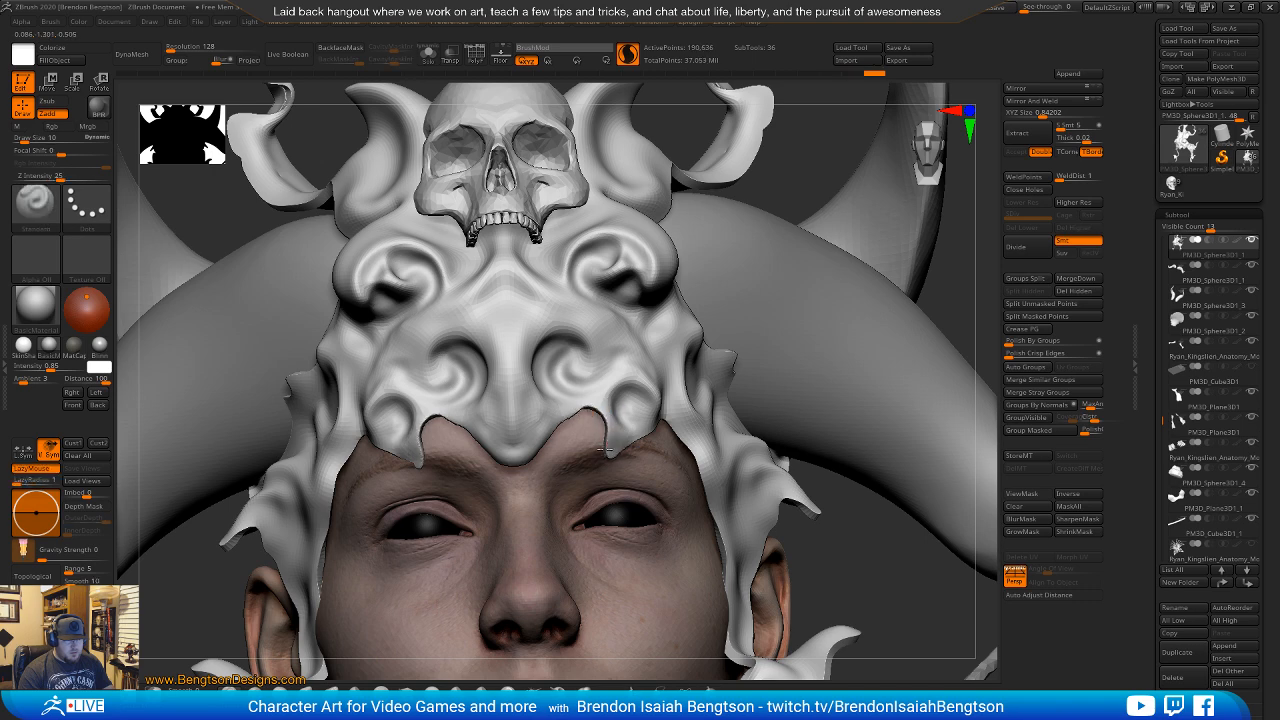
Choose the DamStandard brush and define the small scrolls above the brow points, smoothing their surfaces.
alt+right_drag(643, 388, 590, 462)
key(b)
key(d)
key(s)
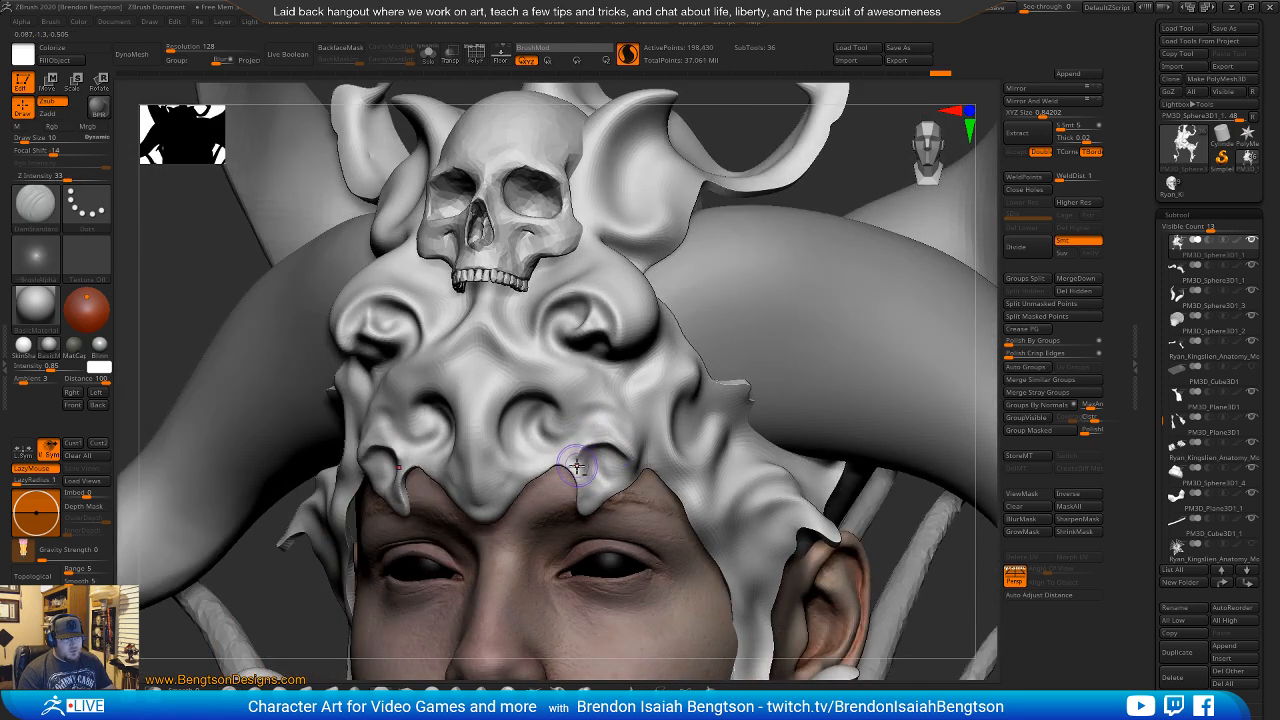
shift+drag(577, 465, 581, 428)
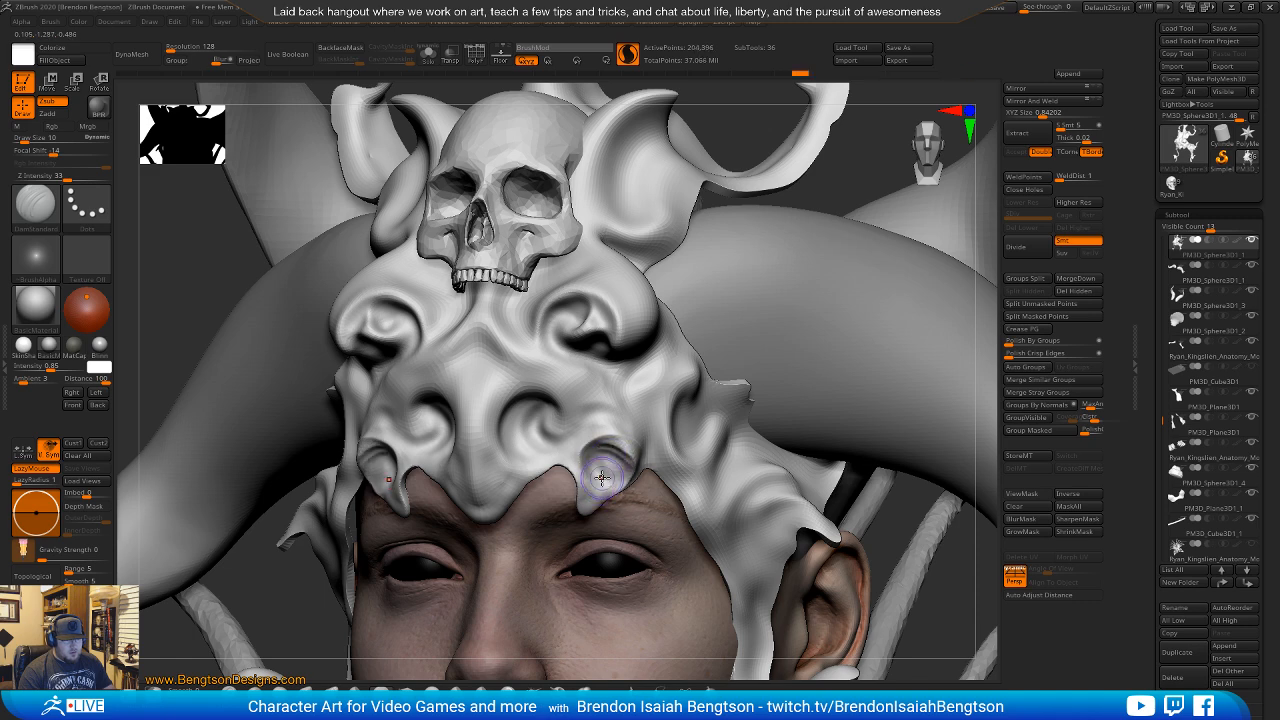
shift+drag(608, 466, 604, 456)
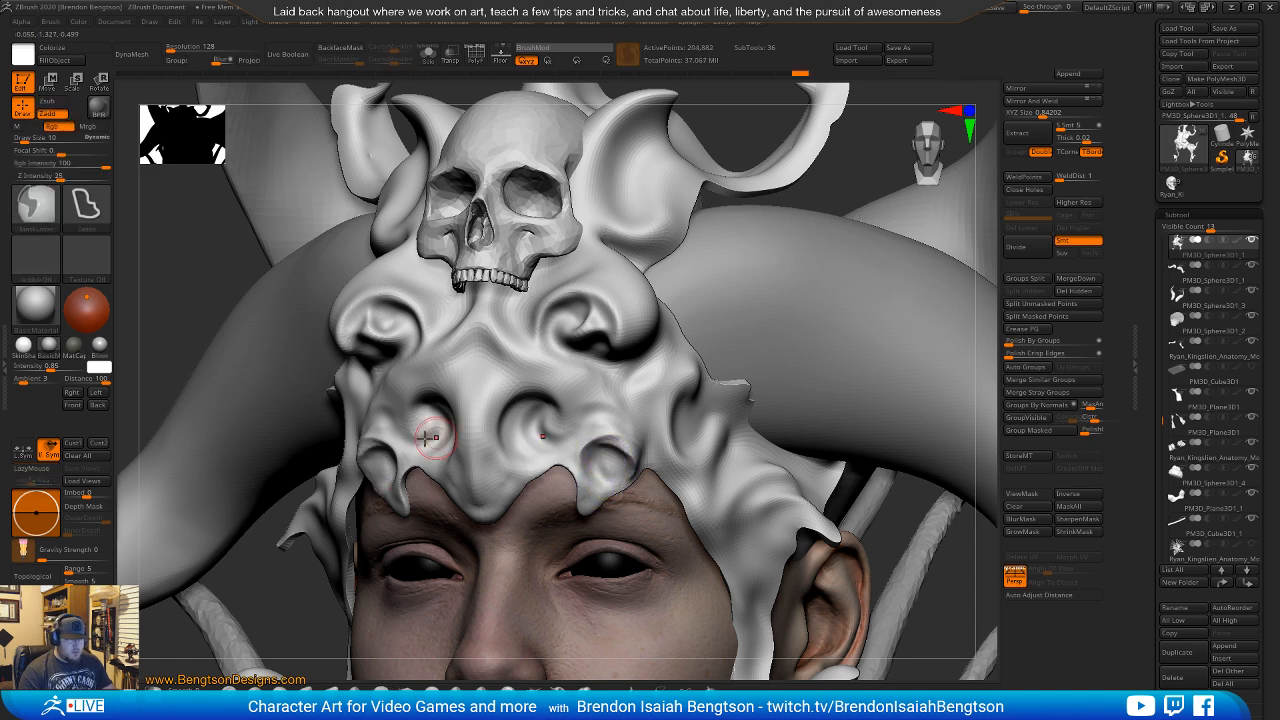
Set the draw size to 21 and carve a peaked contour around the top of the headdress's forehead scroll panel.
mouse_move(700, 434)
right_down()
mouse_move(694, 377)
mouse_move(640, 379)
mouse_move(697, 377)
mouse_move(600, 376)
right_up()
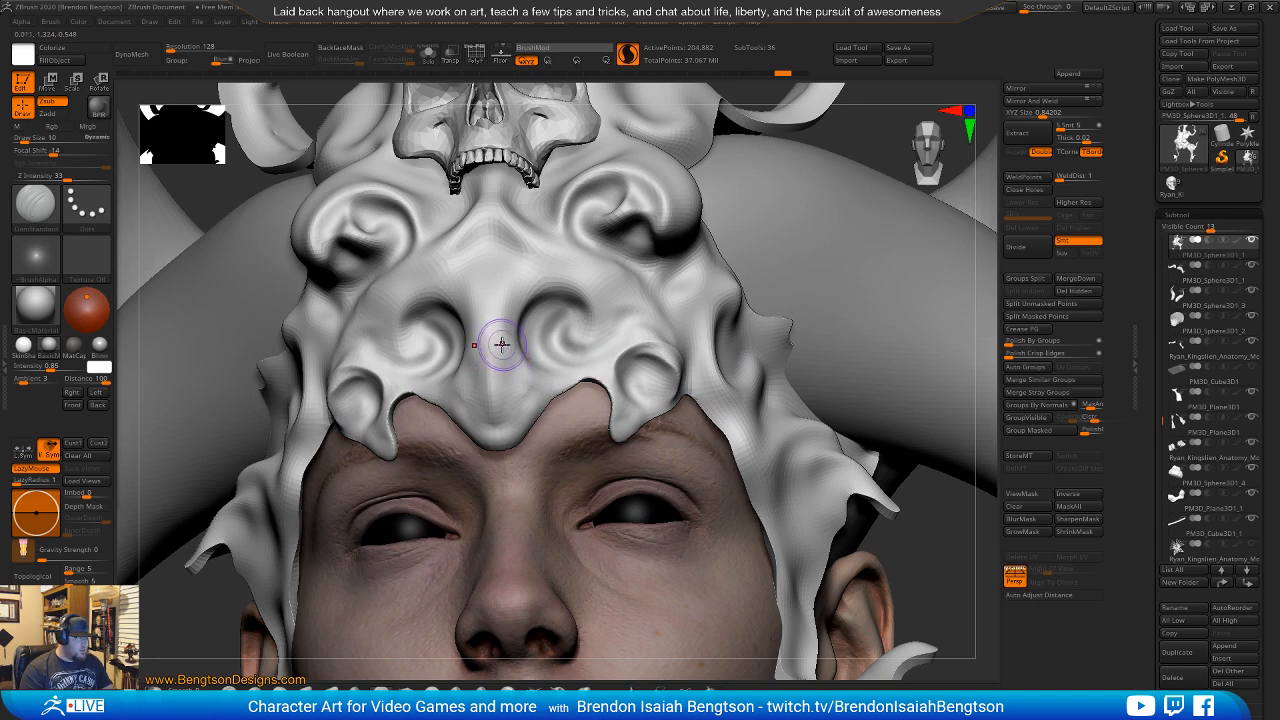
mouse_move(501, 344)
right_down()
mouse_move(509, 380)
mouse_move(572, 318)
mouse_move(529, 354)
right_up()
key(space)
mouse_move(510, 362)
mouse_down()
mouse_move(588, 391)
mouse_move(617, 440)
mouse_up()
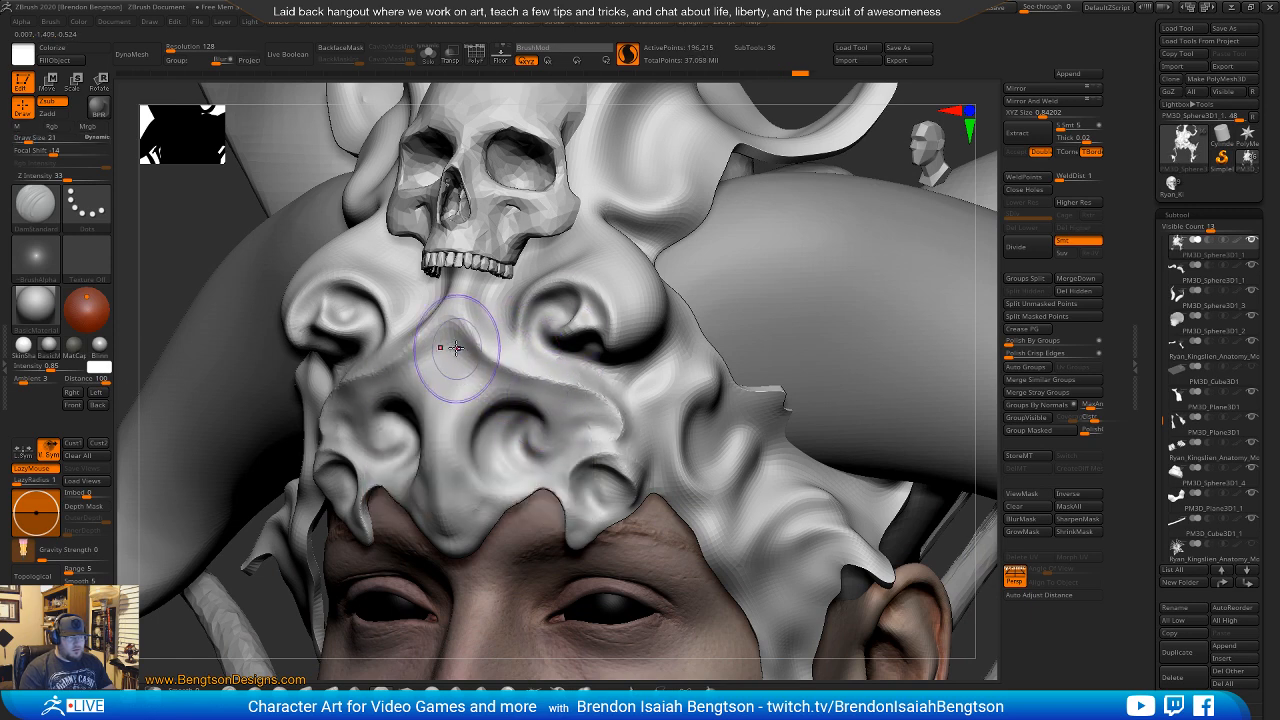
Set the draw size to 12 and carve a vertical leaf-shaped detail between the two forehead scrolls.
key(space)
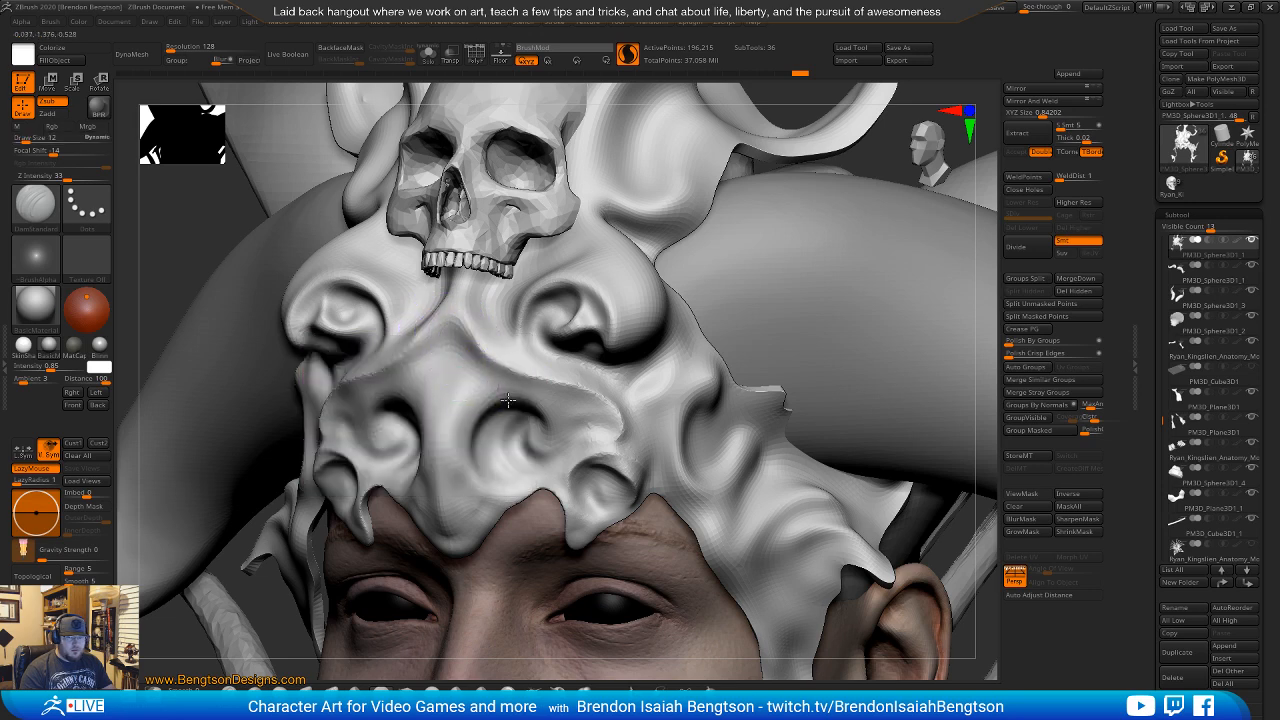
right_drag(447, 337, 543, 363)
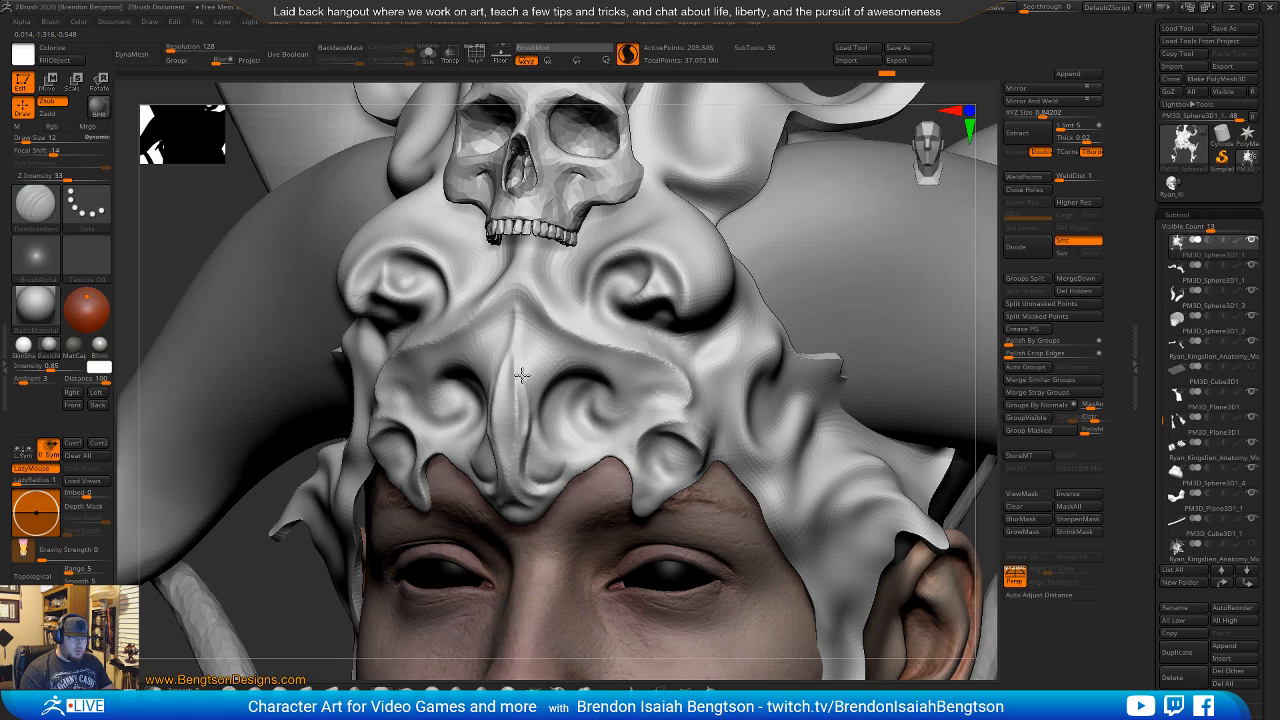
drag(527, 342, 559, 352)
drag(526, 422, 514, 368)
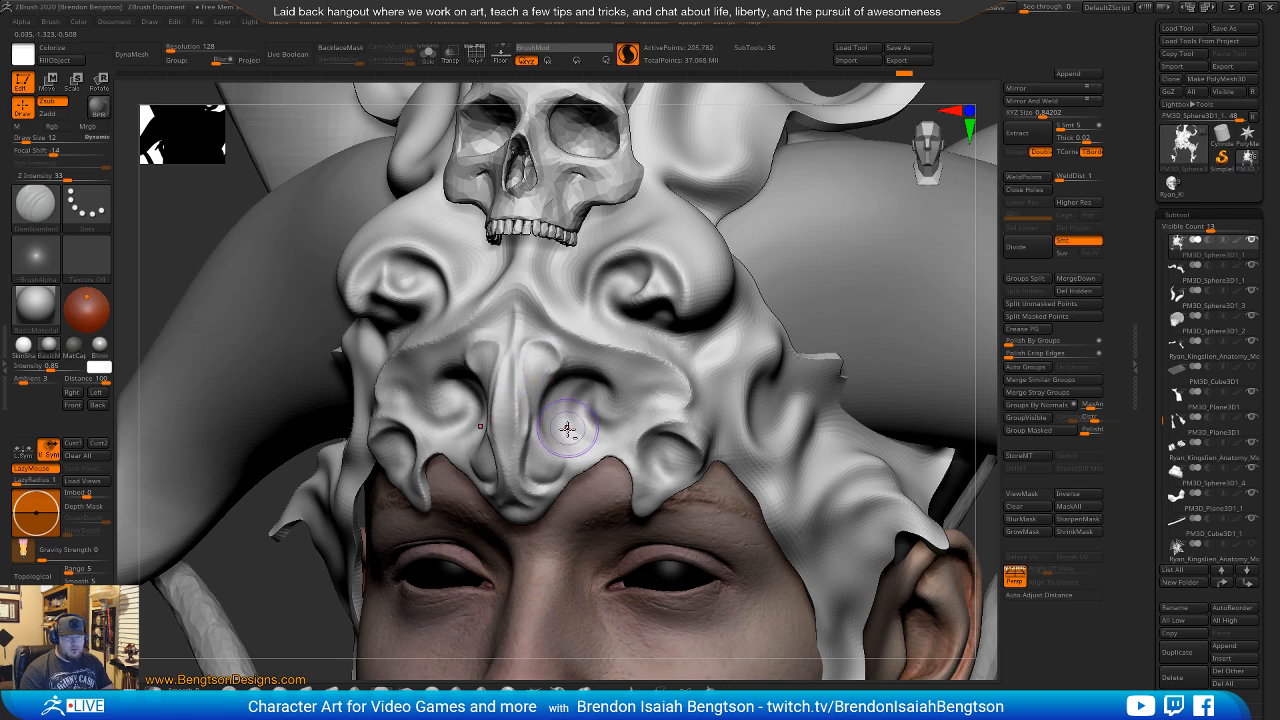
mouse_move(571, 429)
right_down()
mouse_move(540, 446)
mouse_move(574, 434)
mouse_move(562, 421)
mouse_move(584, 374)
mouse_move(568, 374)
mouse_move(552, 346)
mouse_move(577, 350)
mouse_move(518, 358)
mouse_move(577, 391)
right_up()
Refine the outer side of the upper spiral scroll and carve a crease beneath the flared leaf beside the skull.
alt+right_drag(612, 265, 589, 446)
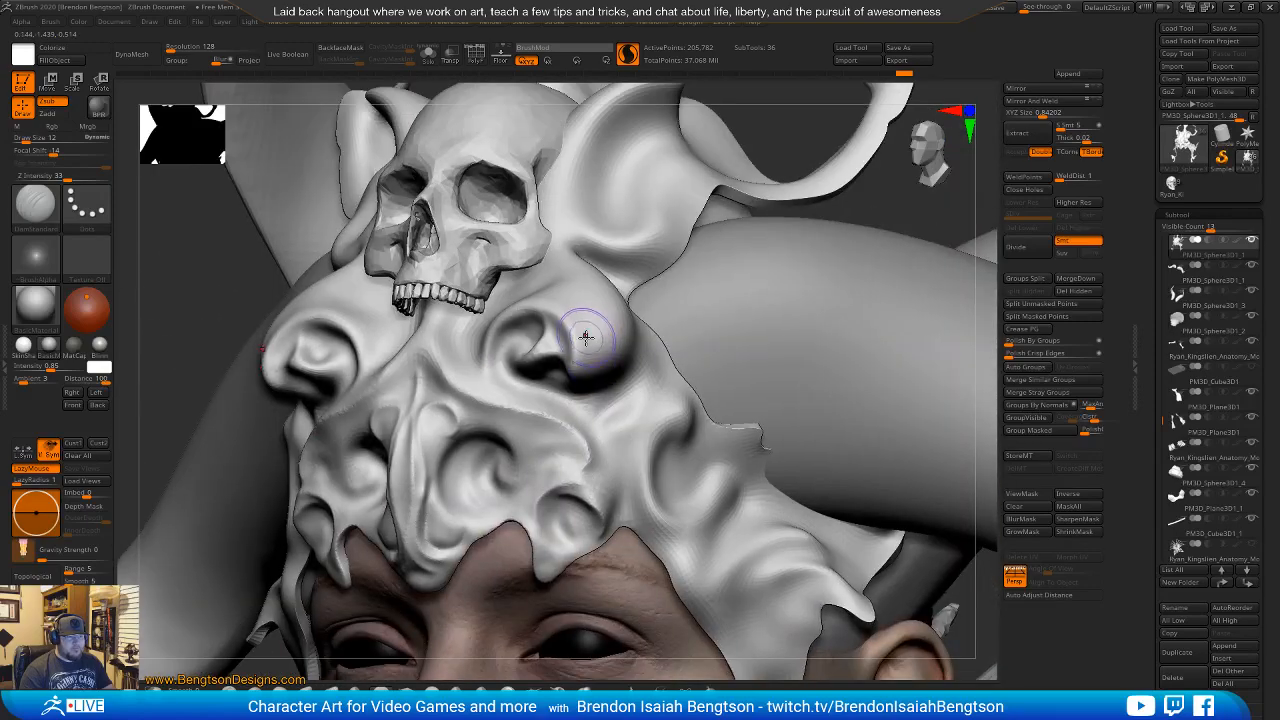
right_drag(583, 257, 606, 286)
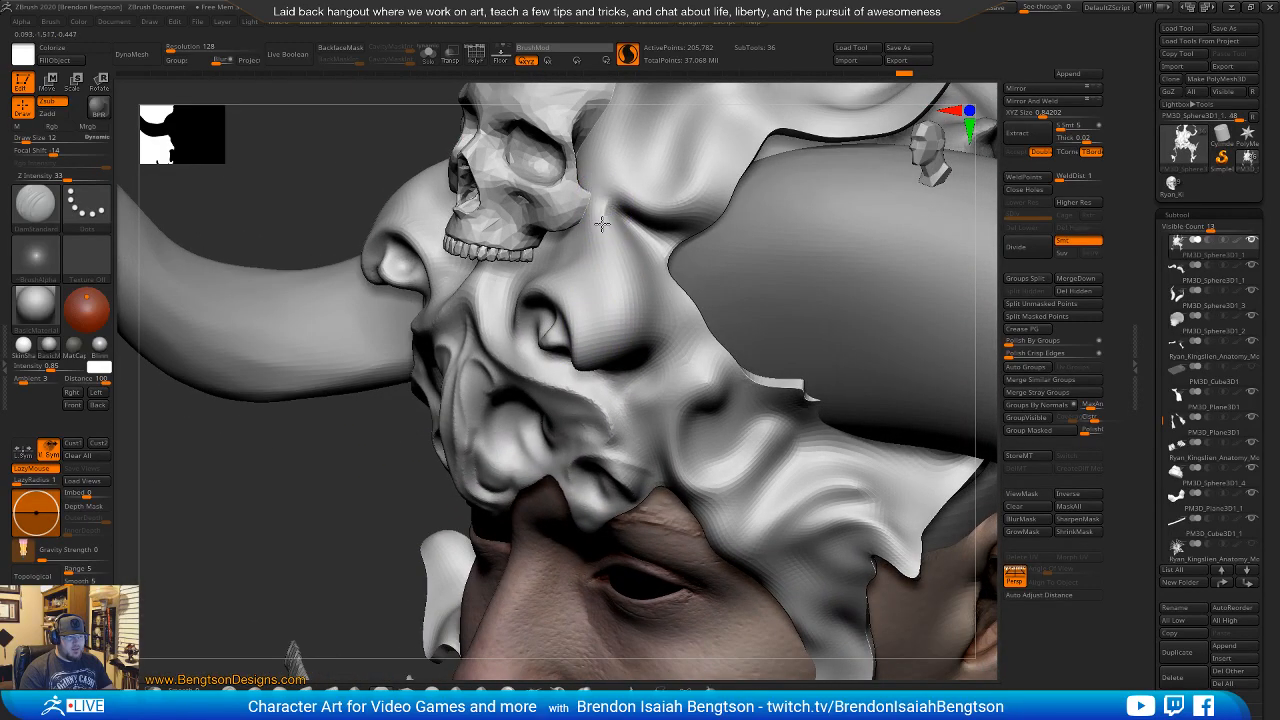
drag(619, 359, 590, 373)
mouse_move(582, 347)
right_down()
mouse_move(708, 363)
mouse_move(655, 312)
mouse_move(608, 338)
right_up()
mouse_move(609, 329)
shift+mouse_down()
mouse_move(600, 343)
mouse_move(586, 337)
shift+mouse_up()
mouse_move(637, 309)
alt+right_down()
mouse_move(638, 339)
mouse_move(607, 388)
mouse_move(591, 385)
alt+right_up()
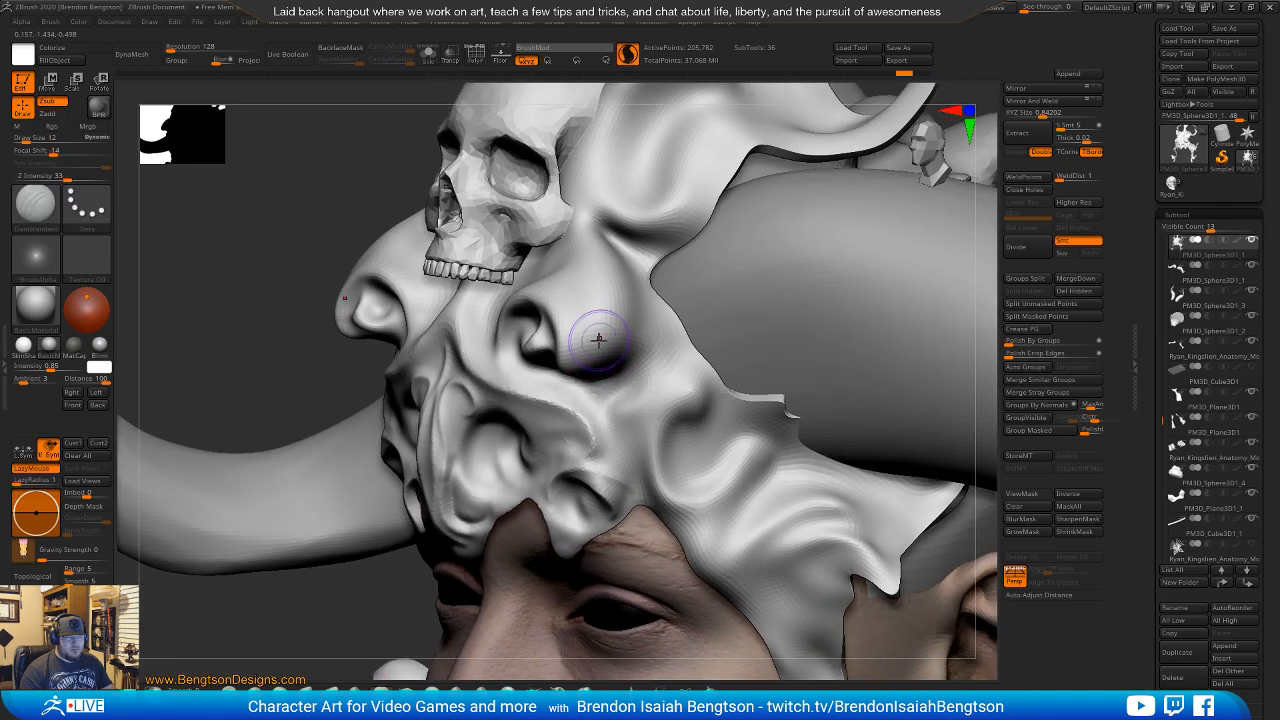
mouse_move(597, 346)
mouse_down()
mouse_move(586, 214)
mouse_move(607, 232)
mouse_up()
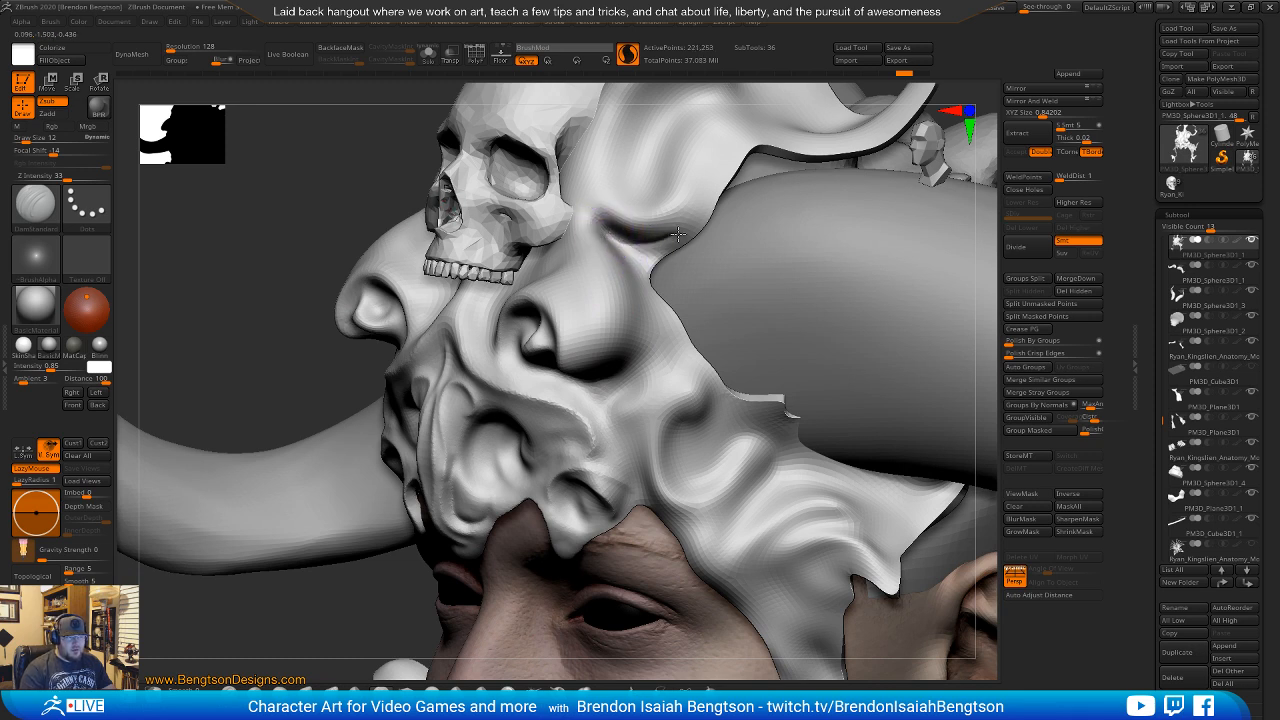
mouse_move(705, 226)
mouse_down()
mouse_move(683, 191)
mouse_move(663, 214)
mouse_move(597, 194)
mouse_move(639, 231)
mouse_up()
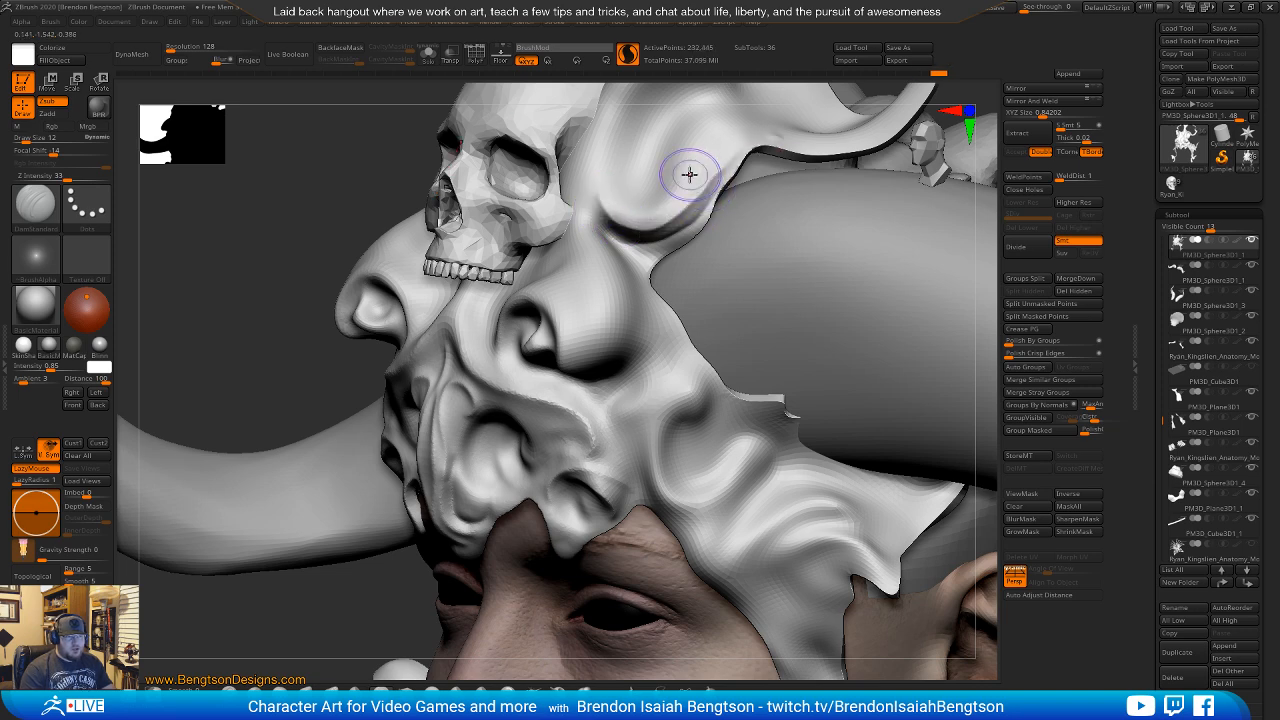
Set the DamStandard brush to draw size 30 and carve the transition behind the upper spiral scroll, below the flared leaf.
mouse_move(687, 174)
right_down()
mouse_move(694, 197)
mouse_move(614, 252)
mouse_move(596, 352)
mouse_move(600, 339)
right_up()
key(b)
key(m)
key(t)
key(b)
key(d)
key(s)
key(space)
drag(616, 348, 623, 346)
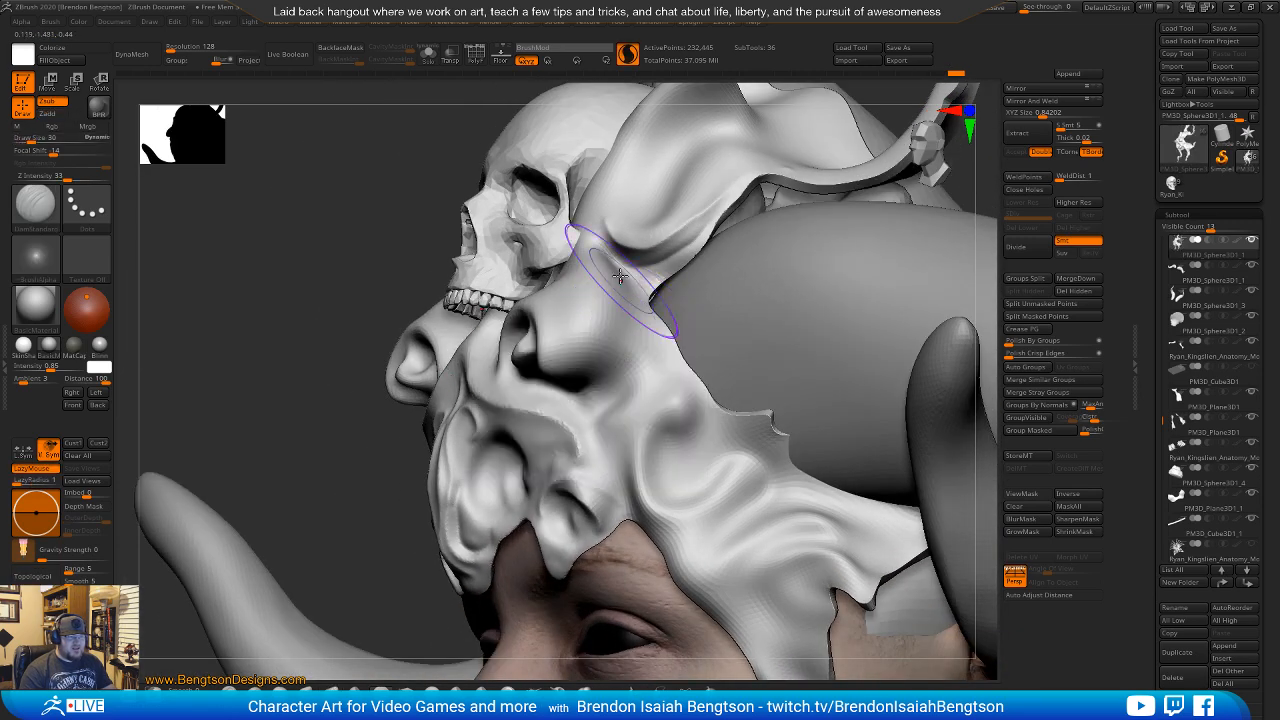
mouse_move(620, 274)
mouse_down()
mouse_move(628, 331)
mouse_move(598, 393)
mouse_up()
drag(634, 322, 613, 398)
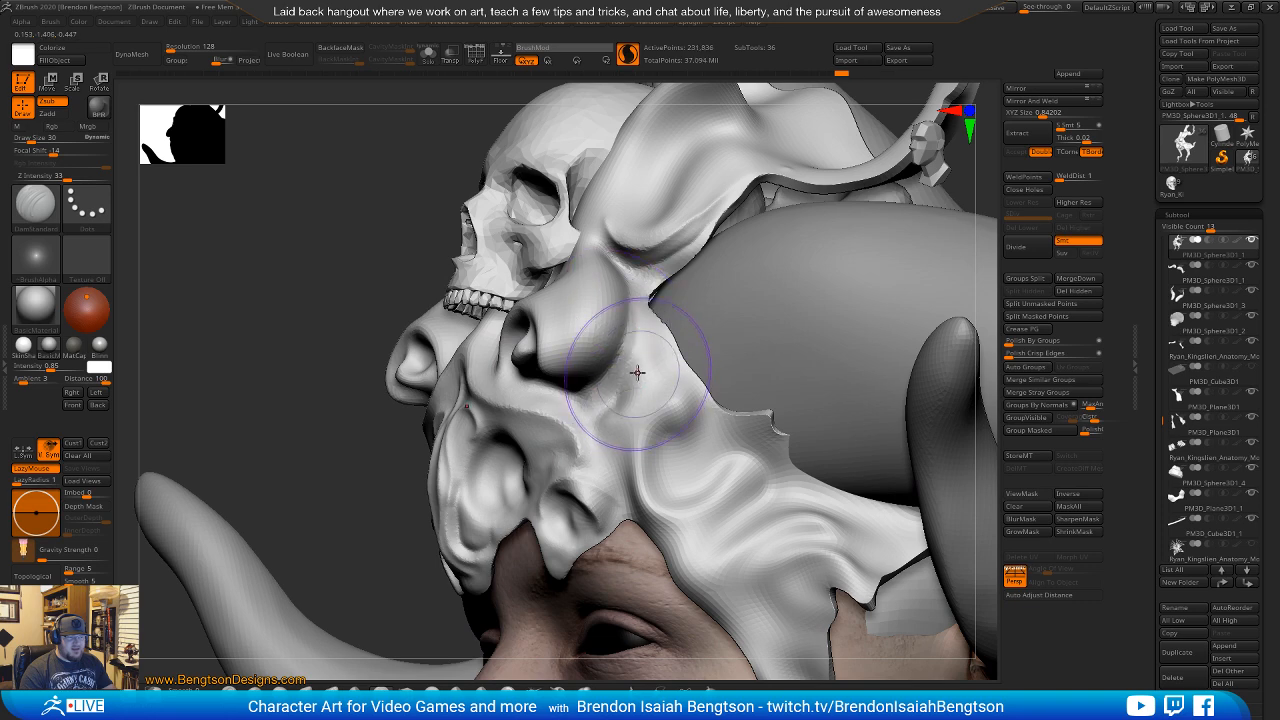
Carve a curling scroll above the temple at draw size 30, refining and smoothing it at size 12.
right_drag(637, 372, 600, 339)
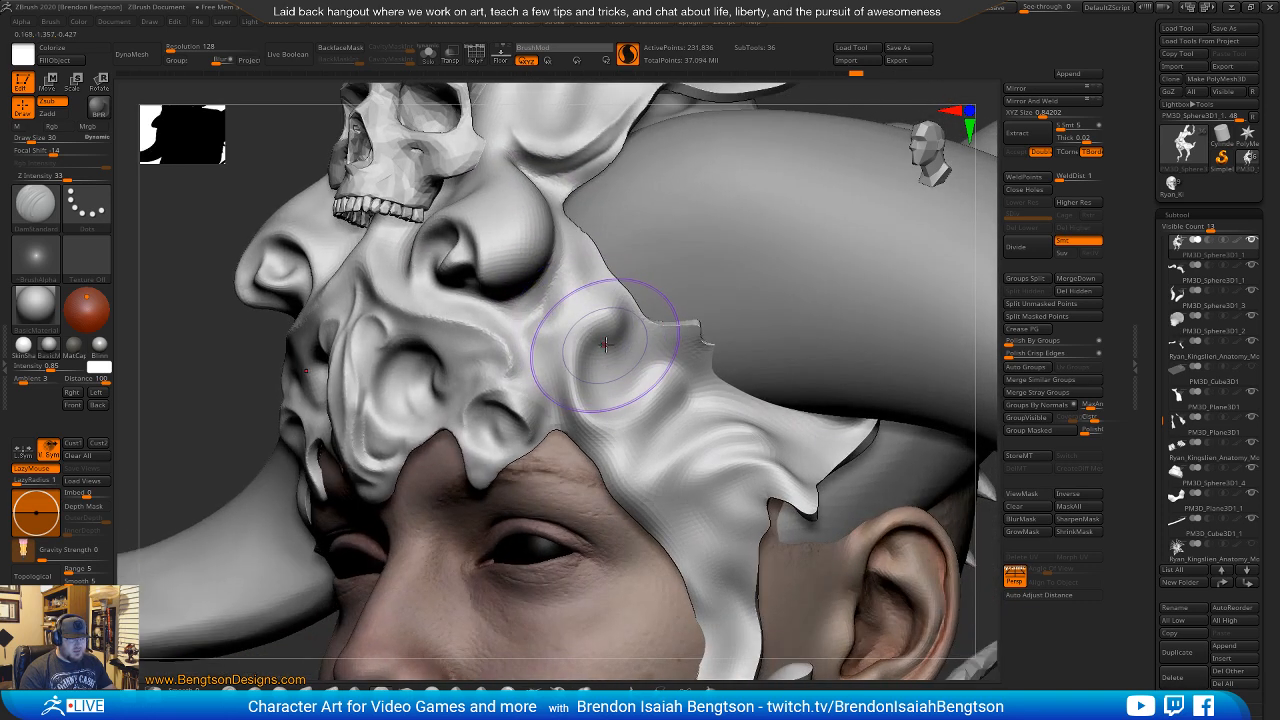
mouse_move(601, 332)
mouse_down()
mouse_move(577, 399)
mouse_move(590, 350)
mouse_up()
key(space)
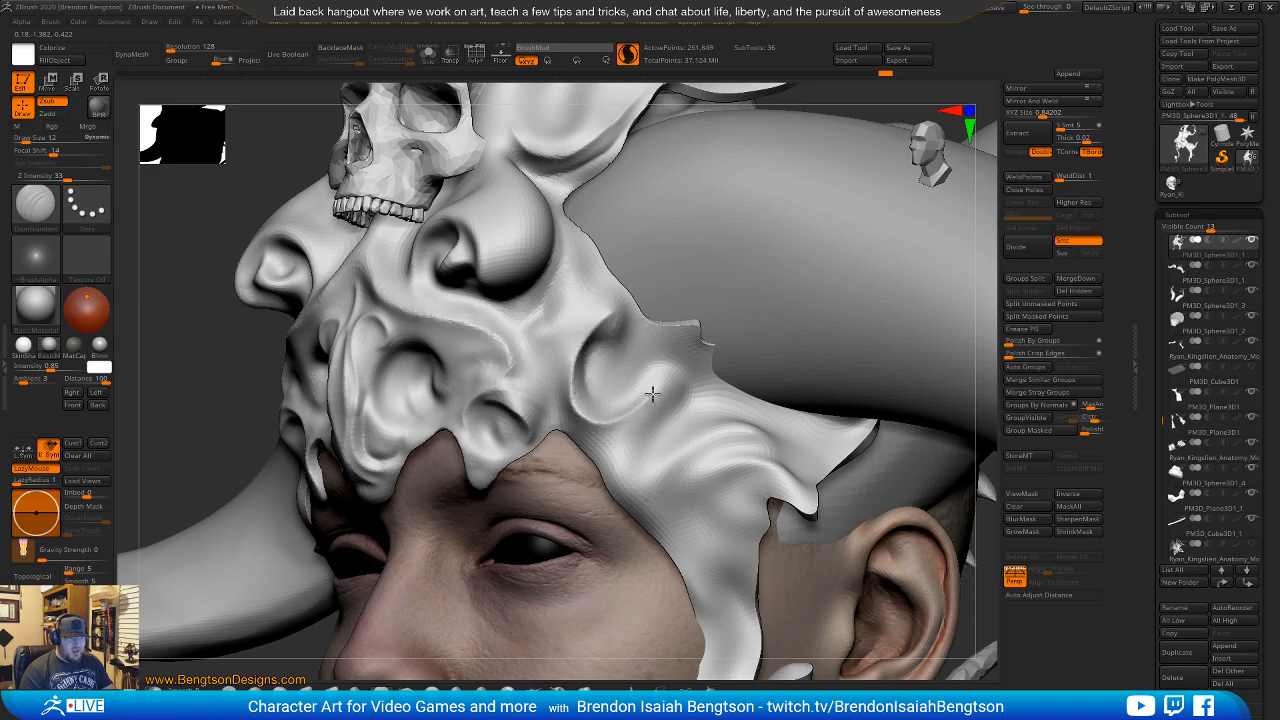
shift+drag(654, 446, 640, 377)
Set the lazy radius to 18 and carve a long crease along the flared leaf beside the skull, undoing unwanted strokes.
alt+right_drag(640, 377, 601, 356)
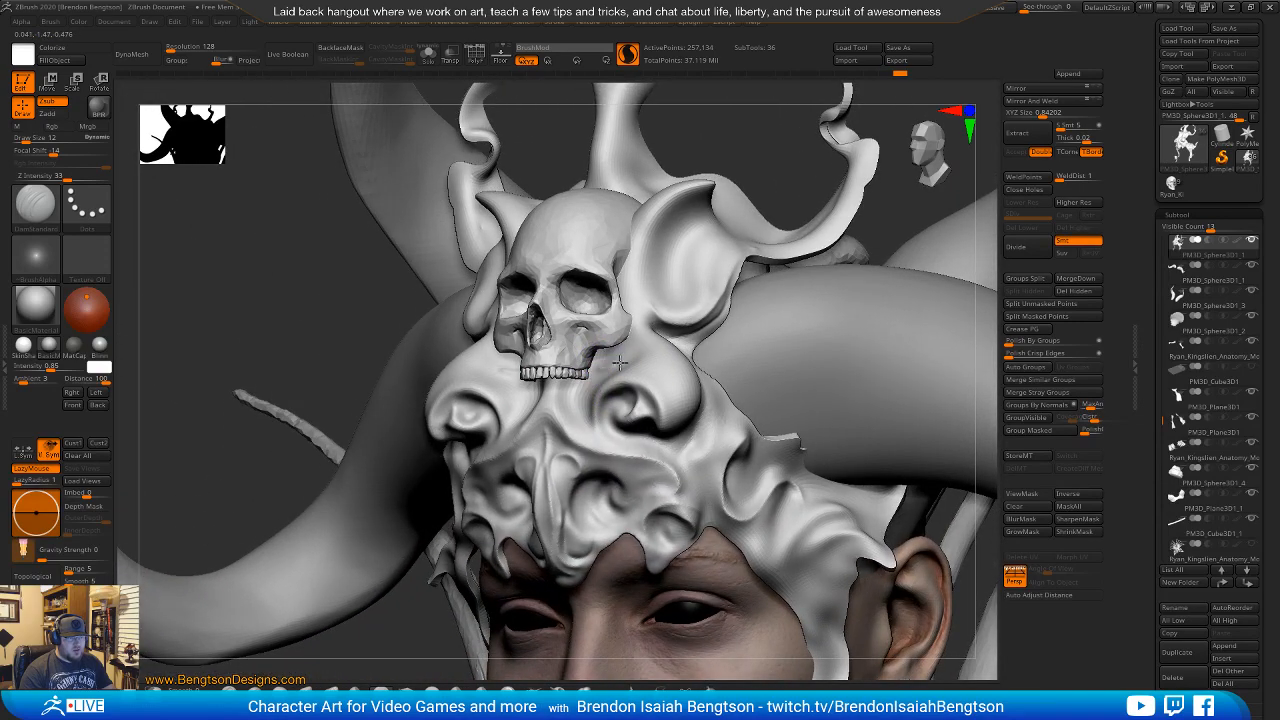
drag(629, 265, 679, 194)
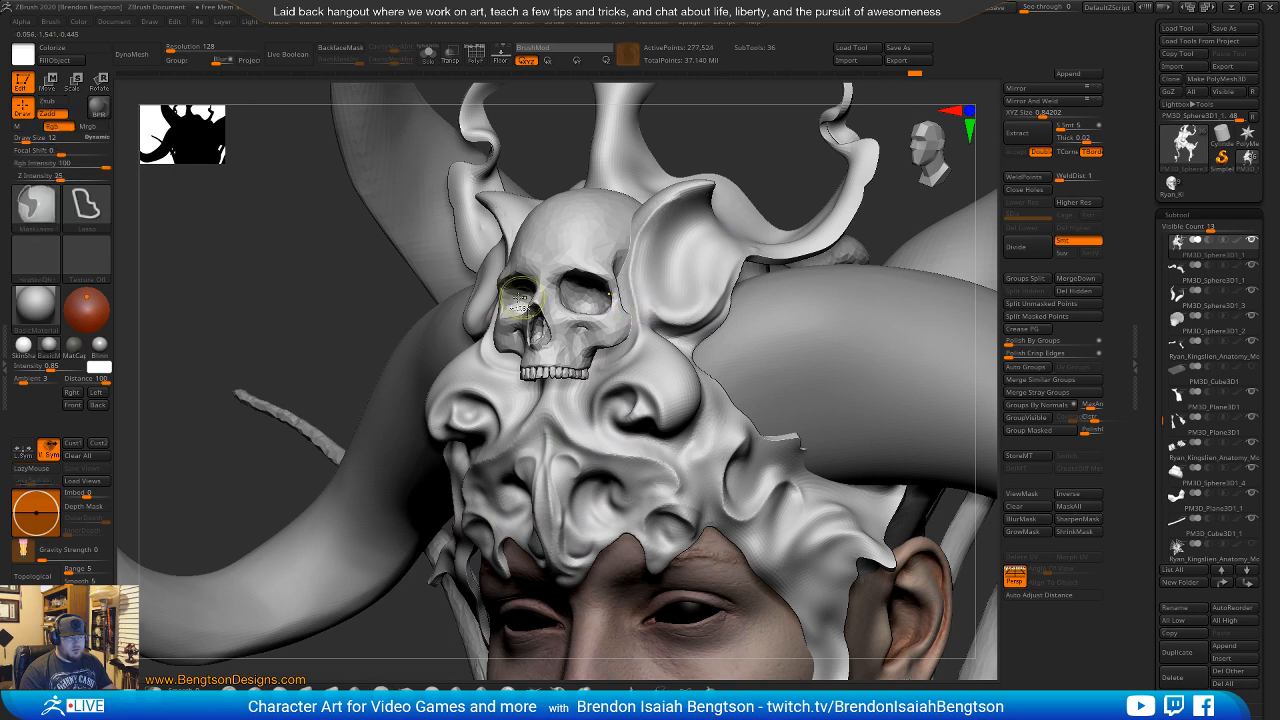
key(ctrl+z)
drag(57, 481, 22, 481)
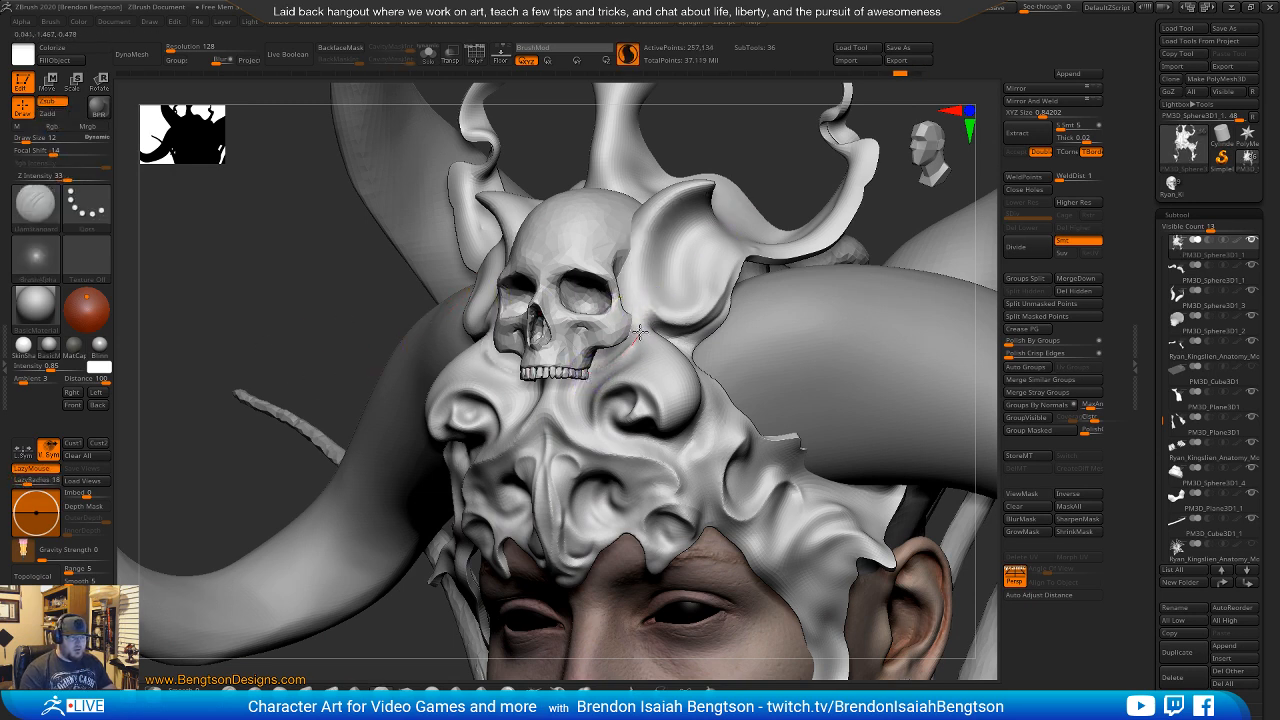
key(ctrl+z)
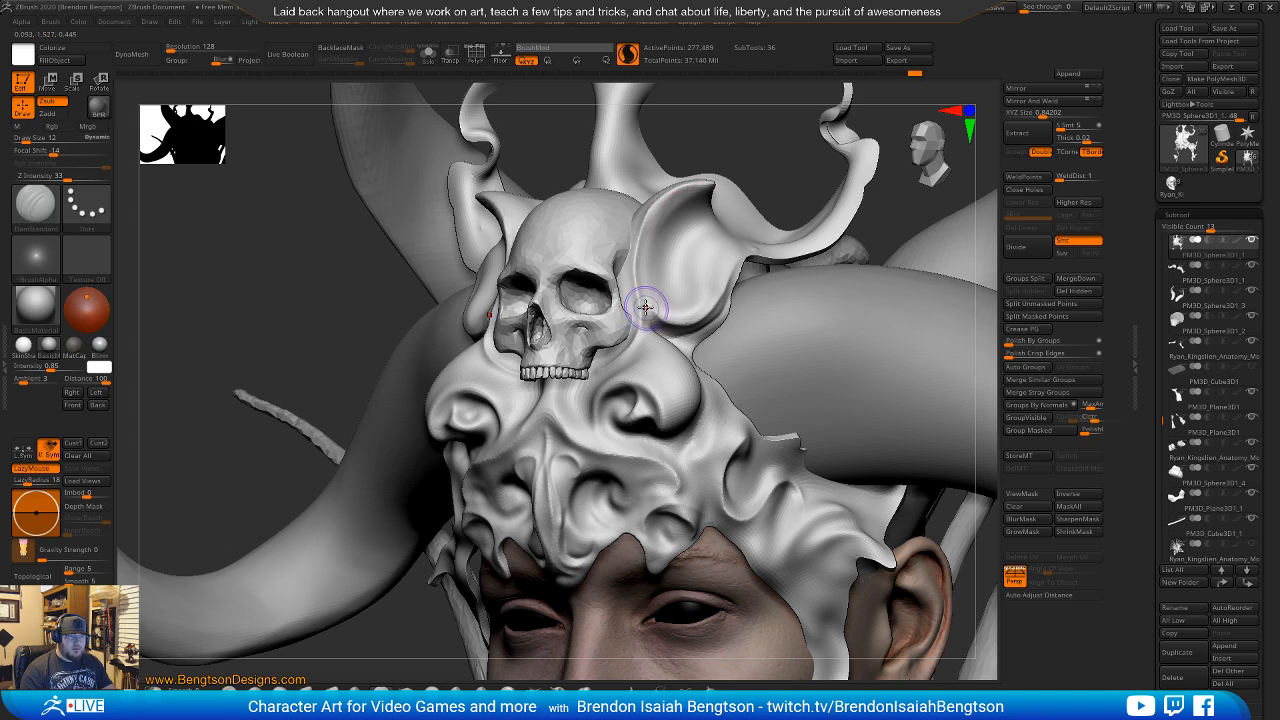
Choose the Move Topological brush at draw size 15 and reshape the flared leaf's inner edge beside the skull's temple.
mouse_move(612, 287)
right_down()
mouse_move(652, 281)
mouse_move(634, 286)
mouse_move(617, 330)
right_up()
ctrl+right_drag(630, 380, 623, 343)
key(b)
key(m)
key(t)
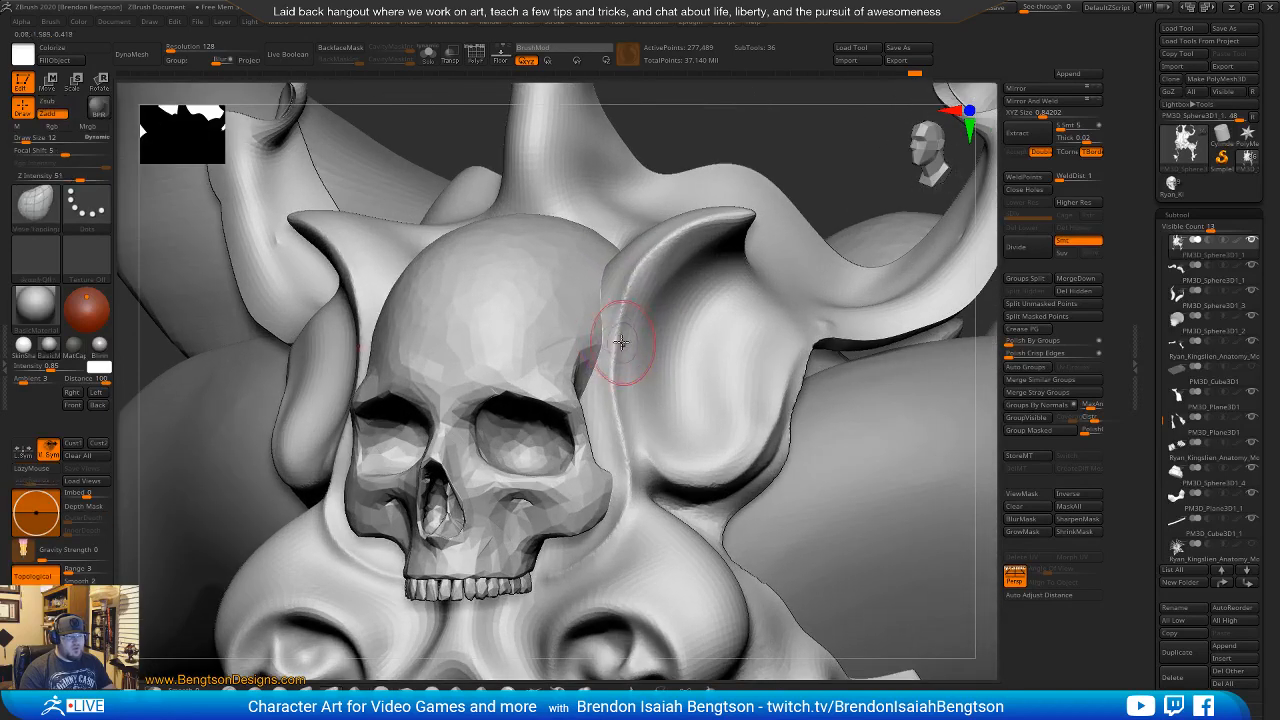
key(space)
drag(623, 343, 608, 300)
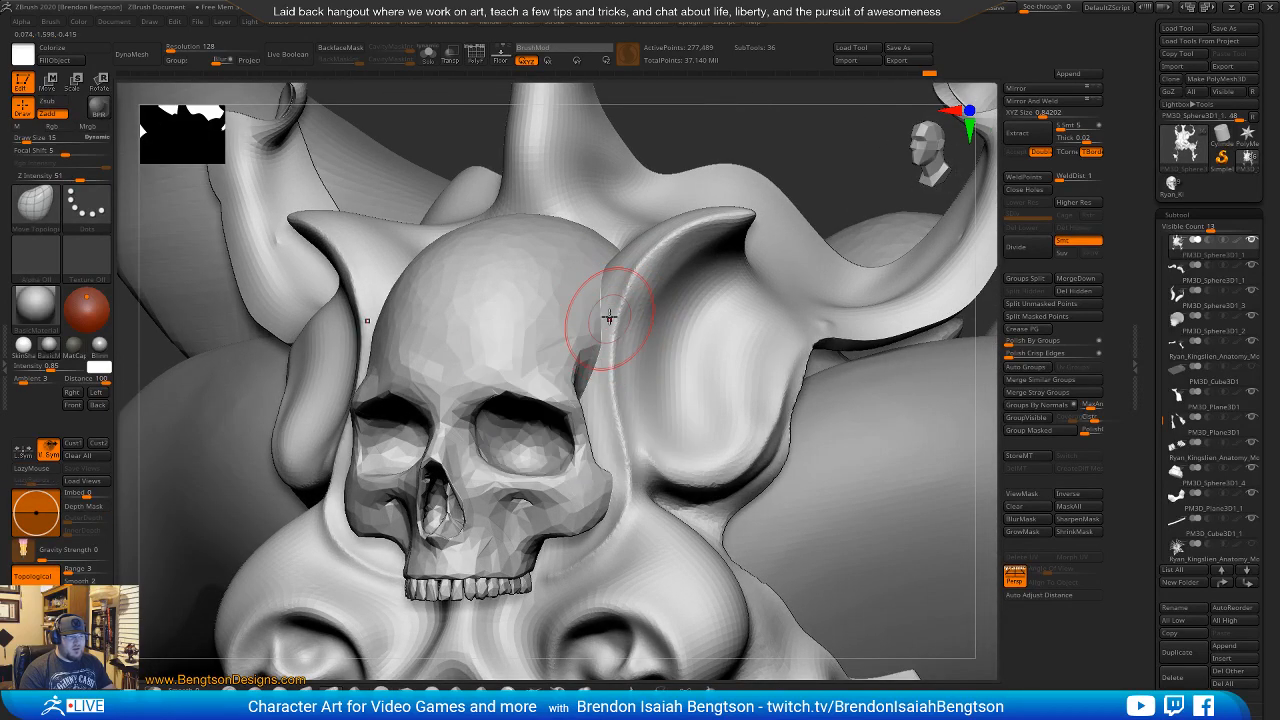
drag(609, 358, 614, 264)
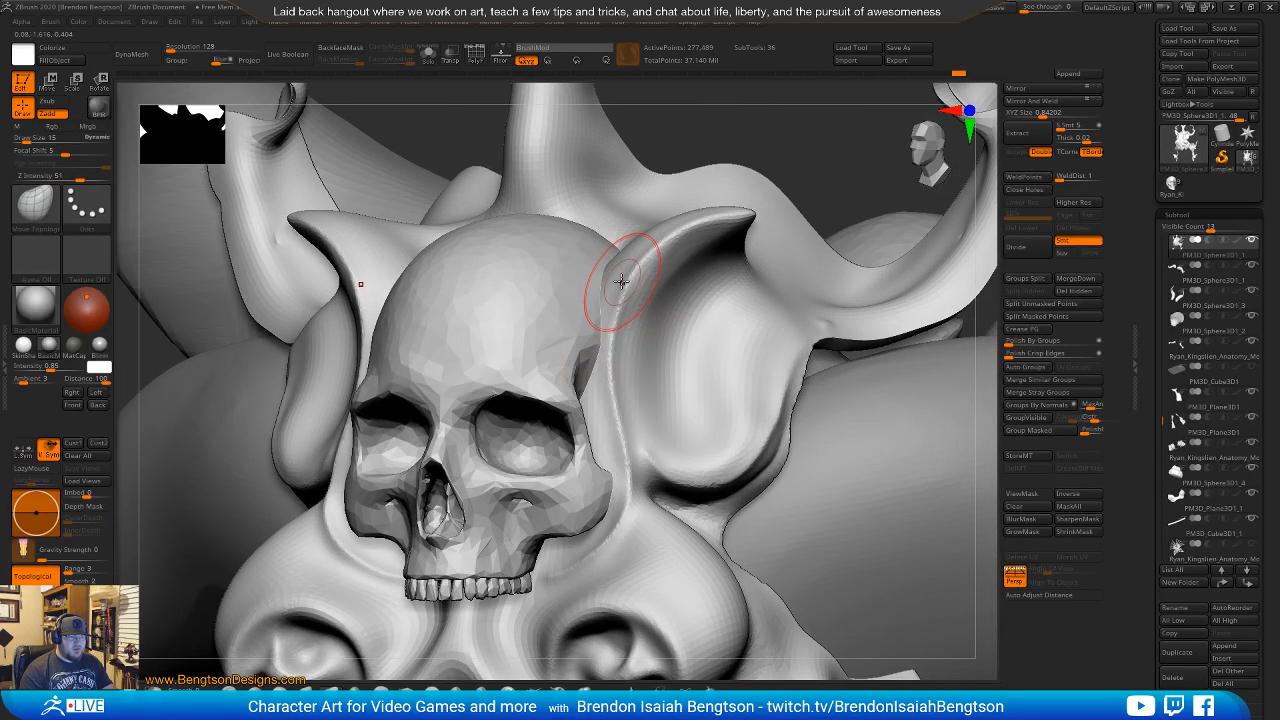
Choose the DamStandard brush and carve a curved inner groove following the flared leaf's rim.
mouse_move(614, 270)
right_down()
mouse_move(617, 325)
mouse_move(680, 263)
right_up()
key(b)
key(d)
key(s)
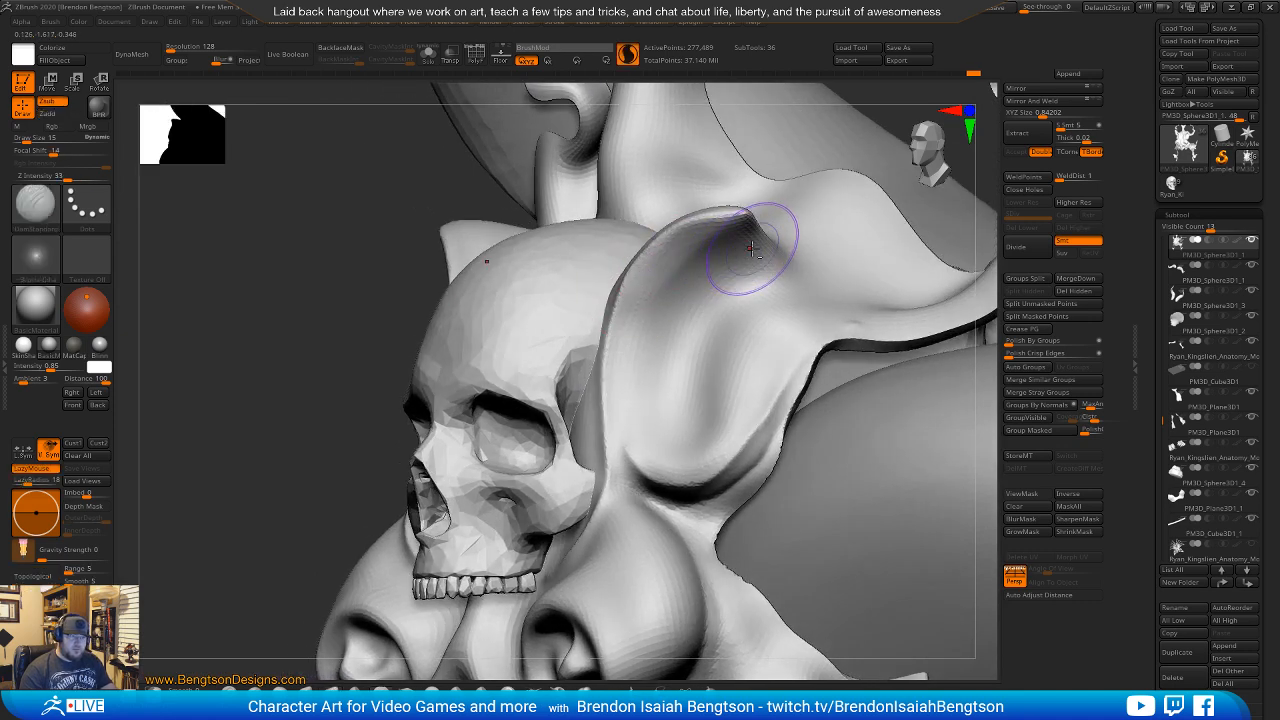
drag(660, 470, 757, 405)
mouse_move(671, 330)
mouse_down()
mouse_move(651, 270)
mouse_move(655, 350)
mouse_up()
Set the draw size to 7, carve finer creases along the groove inside the flared leaf and smooth them.
mouse_move(643, 386)
right_down()
mouse_move(669, 400)
mouse_move(654, 369)
right_up()
key(space)
drag(654, 369, 630, 370)
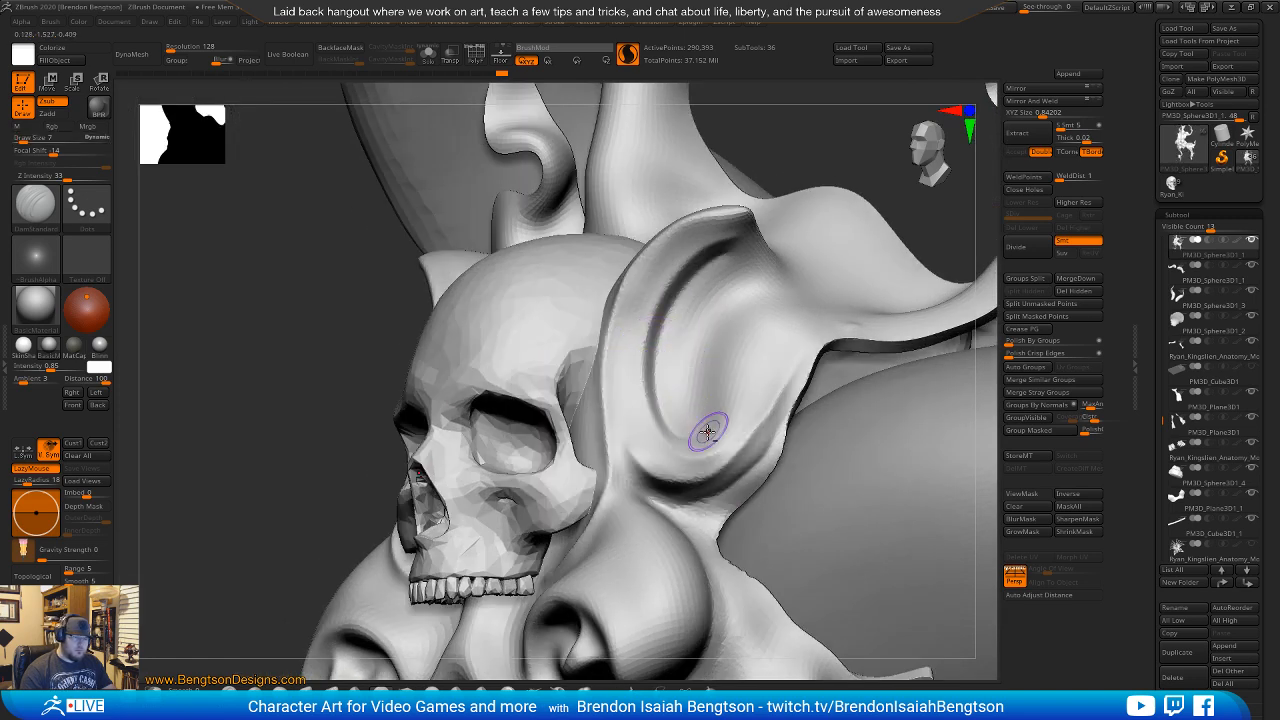
mouse_move(697, 404)
mouse_down()
mouse_move(686, 326)
mouse_move(709, 349)
mouse_move(706, 368)
mouse_up()
mouse_move(709, 306)
mouse_down()
mouse_move(718, 290)
mouse_move(702, 268)
mouse_move(686, 323)
mouse_up()
mouse_move(686, 323)
right_down()
mouse_move(674, 298)
mouse_move(640, 330)
mouse_move(691, 473)
mouse_move(680, 443)
right_up()
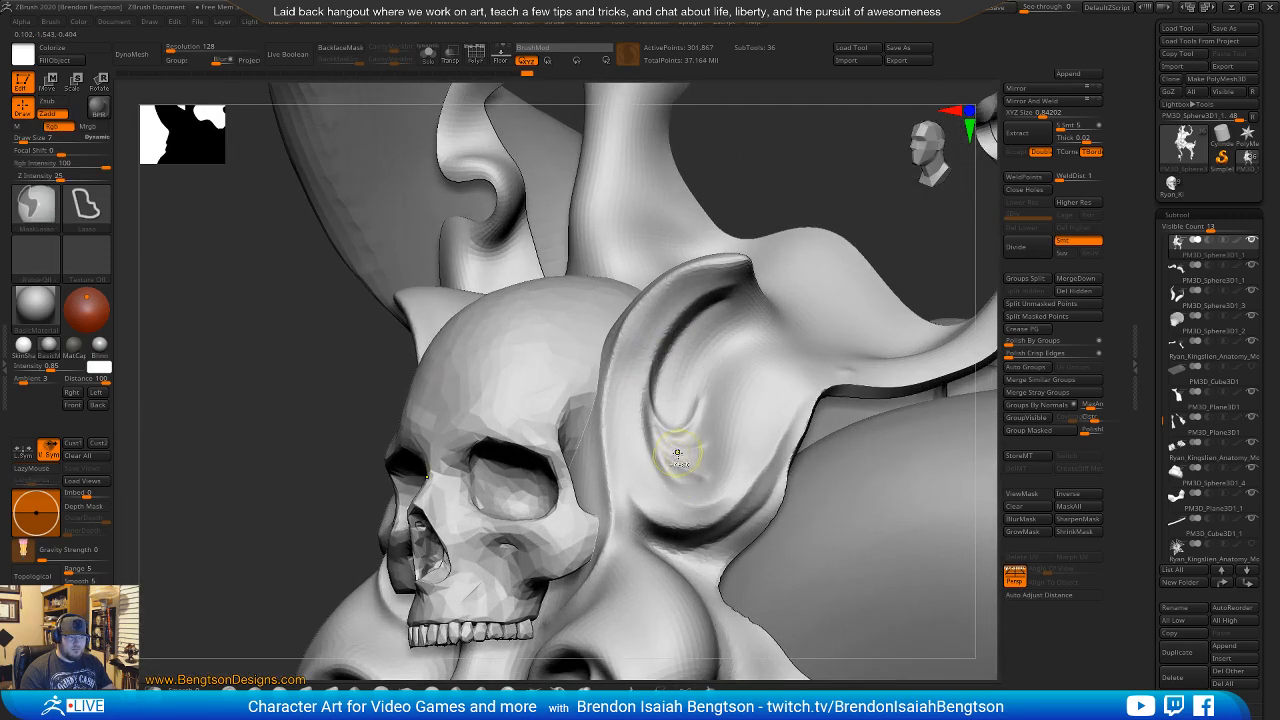
mouse_move(680, 443)
shift+mouse_down()
mouse_move(686, 409)
mouse_move(686, 437)
mouse_move(704, 432)
mouse_move(691, 357)
mouse_move(700, 403)
mouse_move(714, 337)
mouse_move(693, 344)
mouse_move(734, 349)
mouse_move(722, 335)
mouse_move(757, 357)
mouse_move(688, 377)
shift+mouse_up()
Carve a row of fine feather-like ridges inside the hollow of the flared leaf beside the skull.
mouse_move(688, 377)
right_down()
mouse_move(674, 466)
mouse_move(663, 323)
mouse_move(643, 395)
mouse_move(608, 408)
mouse_move(608, 394)
right_up()
mouse_move(601, 432)
mouse_down()
mouse_move(630, 425)
mouse_move(625, 330)
mouse_move(620, 415)
mouse_move(573, 388)
mouse_up()
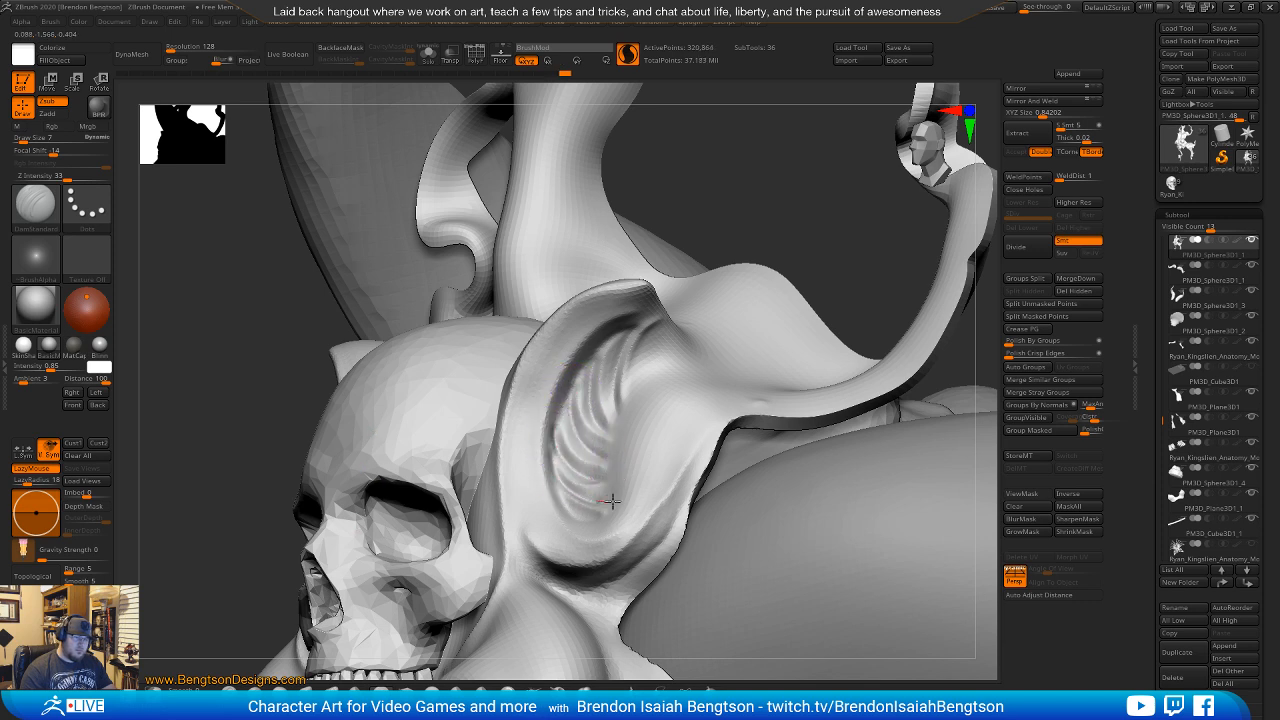
mouse_move(563, 480)
mouse_down()
mouse_move(562, 498)
mouse_move(608, 528)
mouse_move(575, 433)
mouse_up()
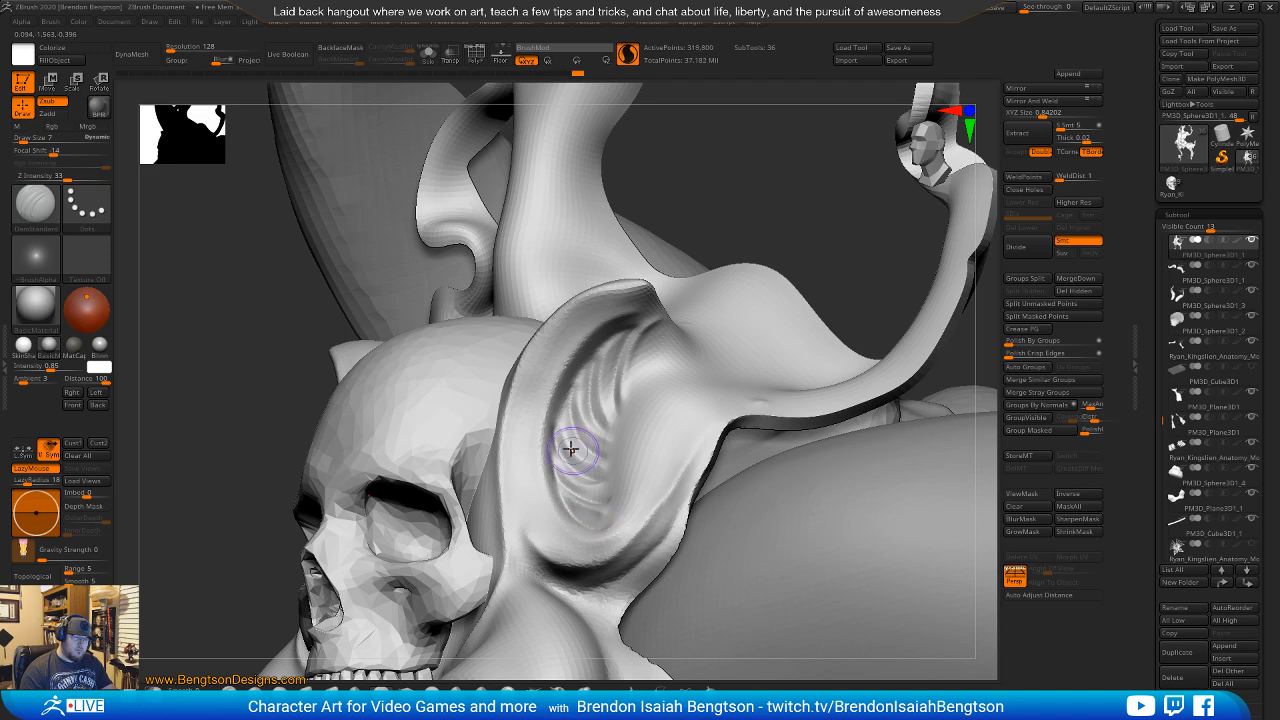
mouse_move(575, 433)
right_down()
mouse_move(605, 402)
mouse_move(582, 497)
mouse_move(566, 417)
right_up()
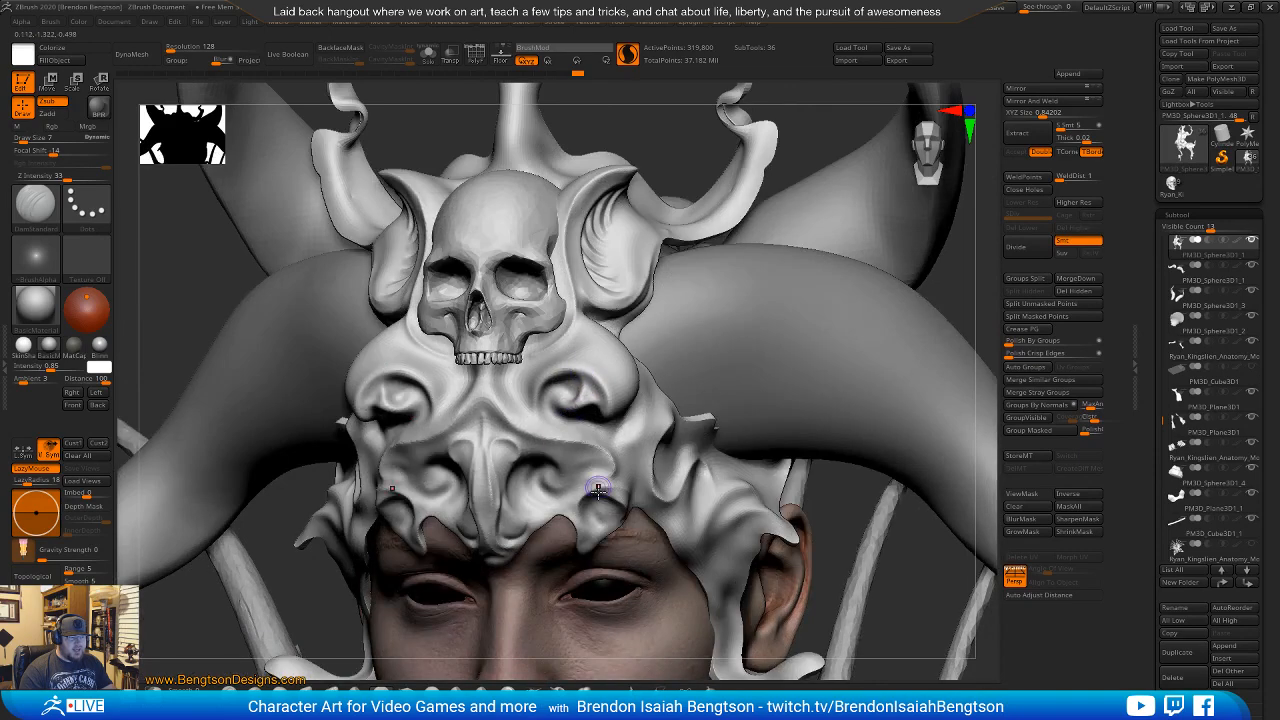
Set the draw size to 21 and smooth the headdress strap beside the character's ear.
mouse_move(597, 488)
right_down()
mouse_move(631, 403)
mouse_move(538, 480)
mouse_move(571, 514)
mouse_move(548, 462)
right_up()
key(space)
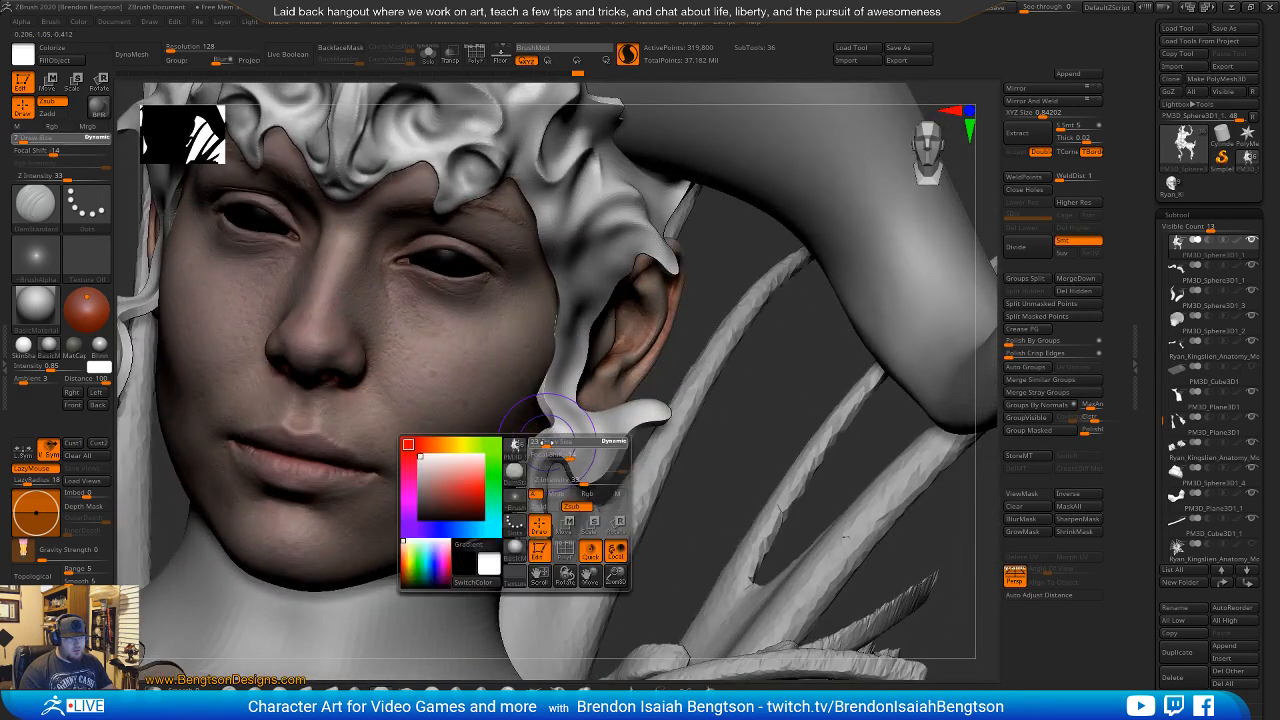
key(shift)
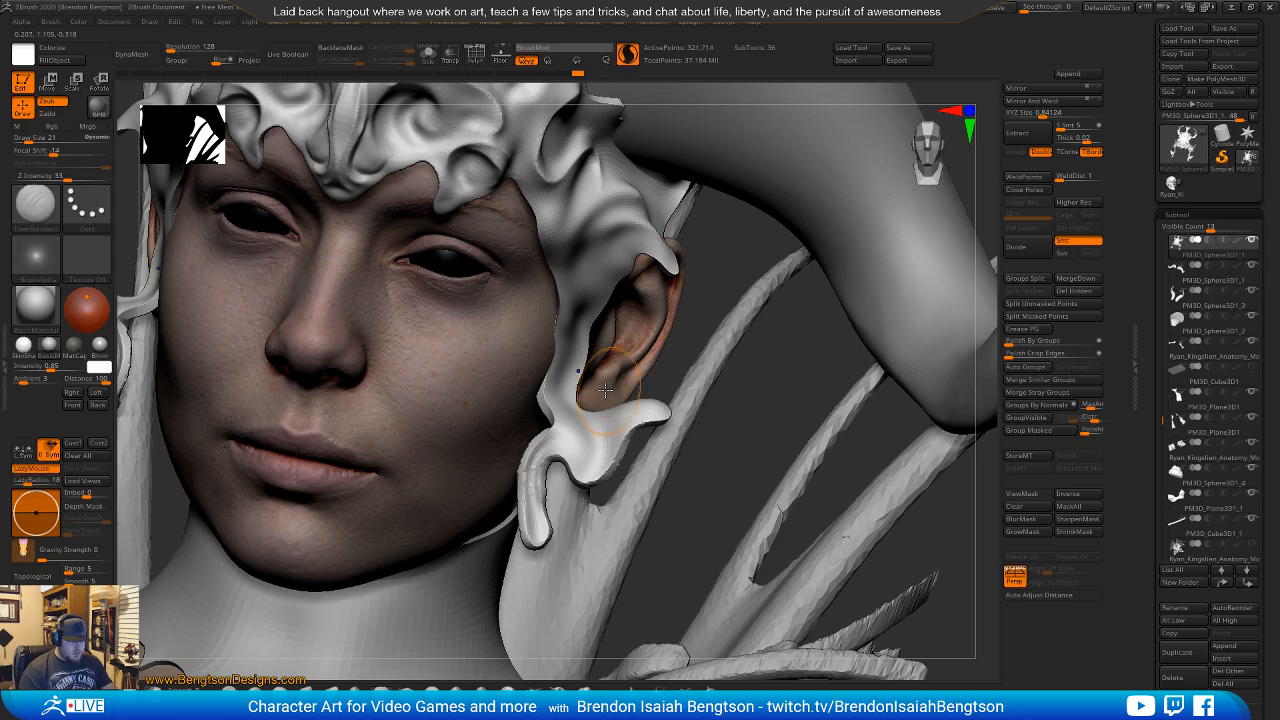
Show the polyframe on the headdress and save the tool in the Demon Zombie Woman project folder.
key(shift+f)
mouse_move(587, 447)
right_down()
mouse_move(598, 452)
mouse_move(584, 471)
mouse_move(583, 344)
right_up()
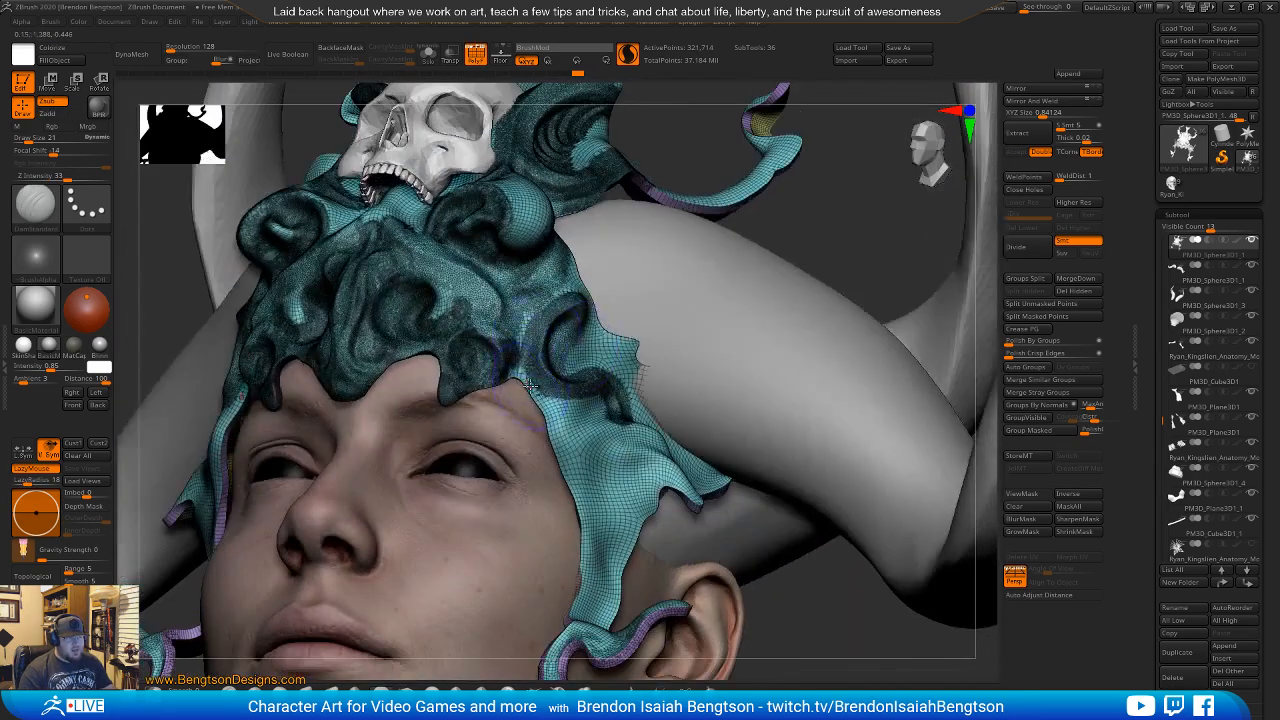
ctrl+right_drag(530, 385, 556, 348)
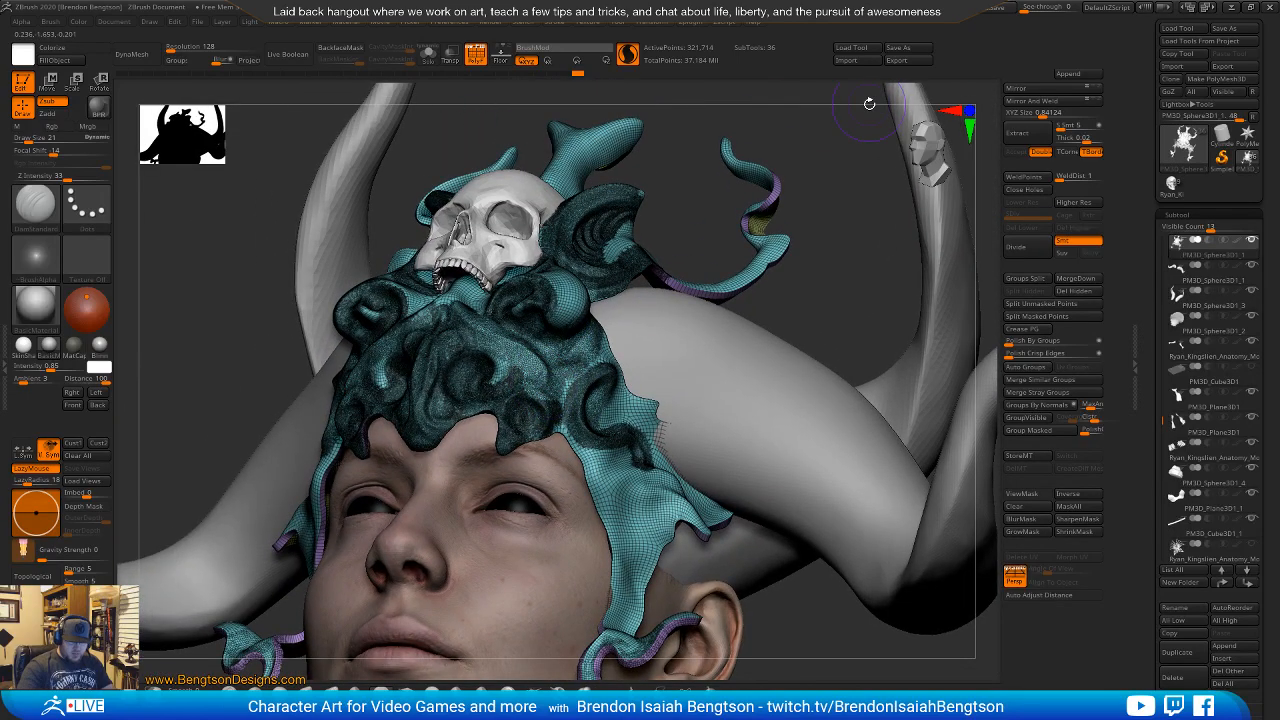
click(900, 48)
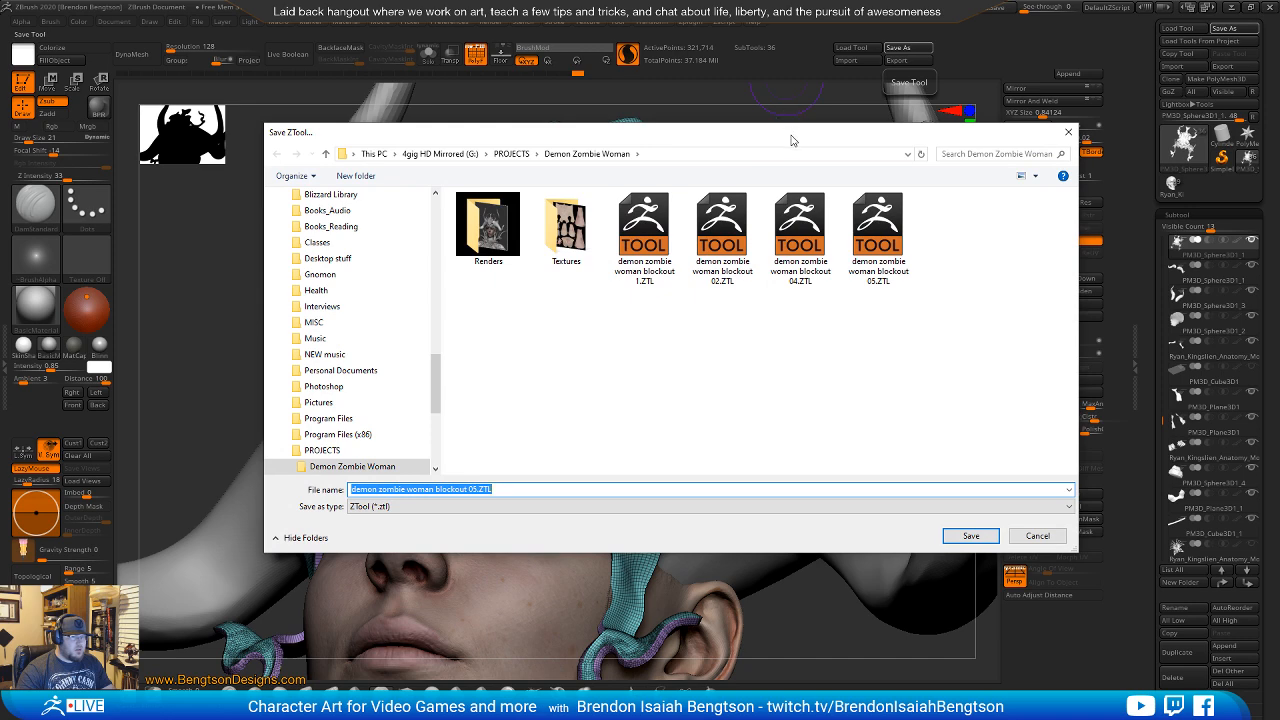
key(Escape)
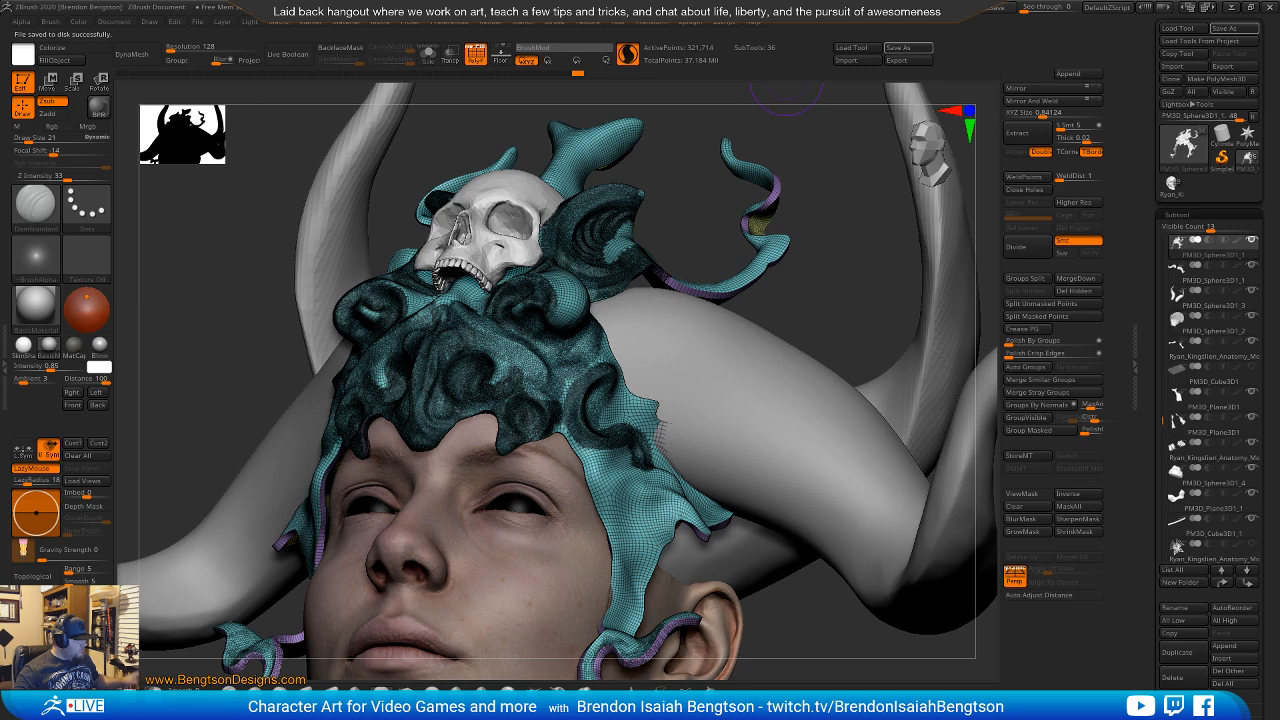
Isolate the front-surface polygroup of the headdress and delete its hidden rim and back geometry.
right_drag(444, 300, 478, 330)
right_drag(537, 377, 325, 418)
drag(1150, 342, 1149, 254)
right_drag(791, 493, 598, 548)
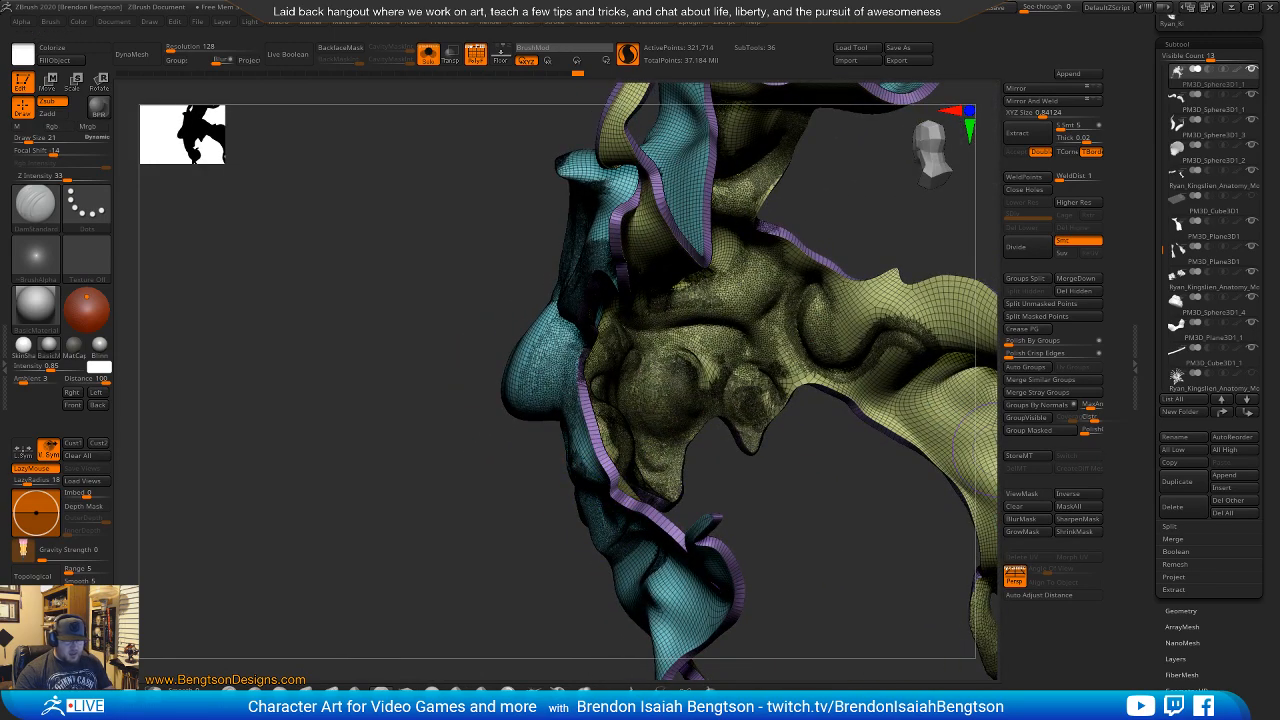
click(1181, 611)
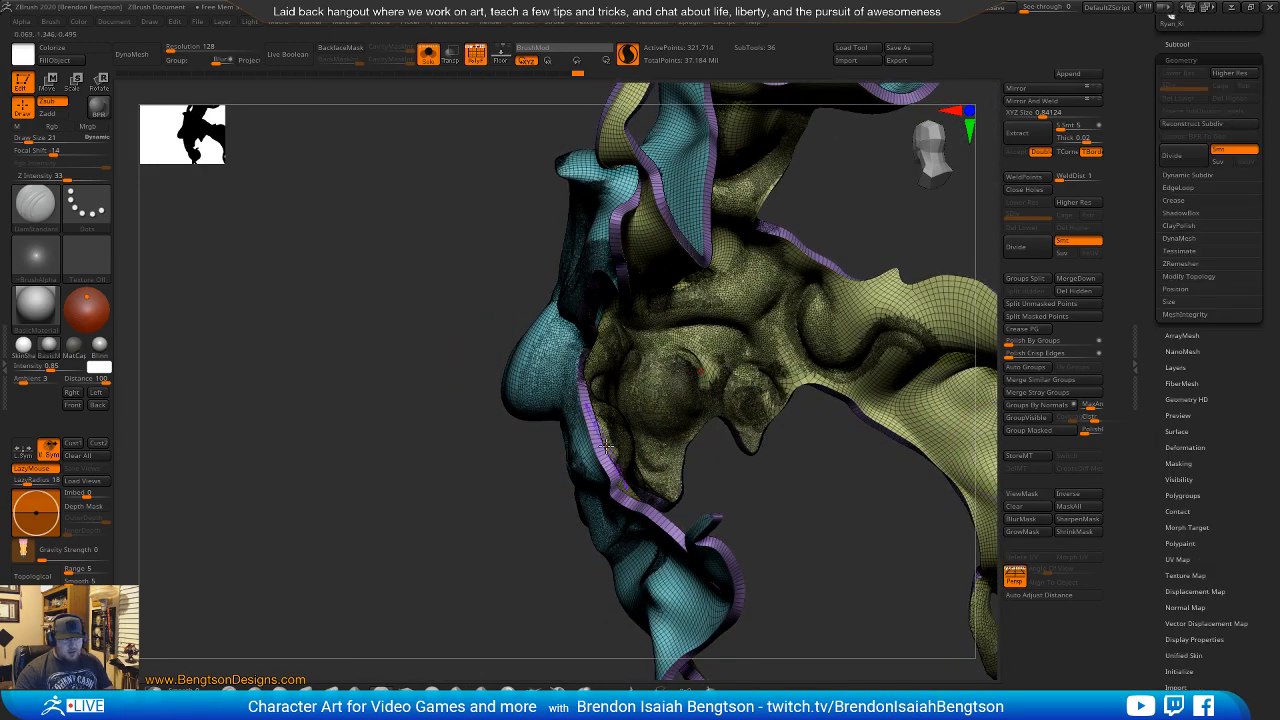
mouse_move(600, 430)
right_down()
mouse_move(624, 331)
mouse_move(806, 403)
mouse_move(749, 460)
mouse_move(663, 430)
mouse_move(713, 451)
mouse_move(880, 410)
right_up()
alt+click(625, 333)
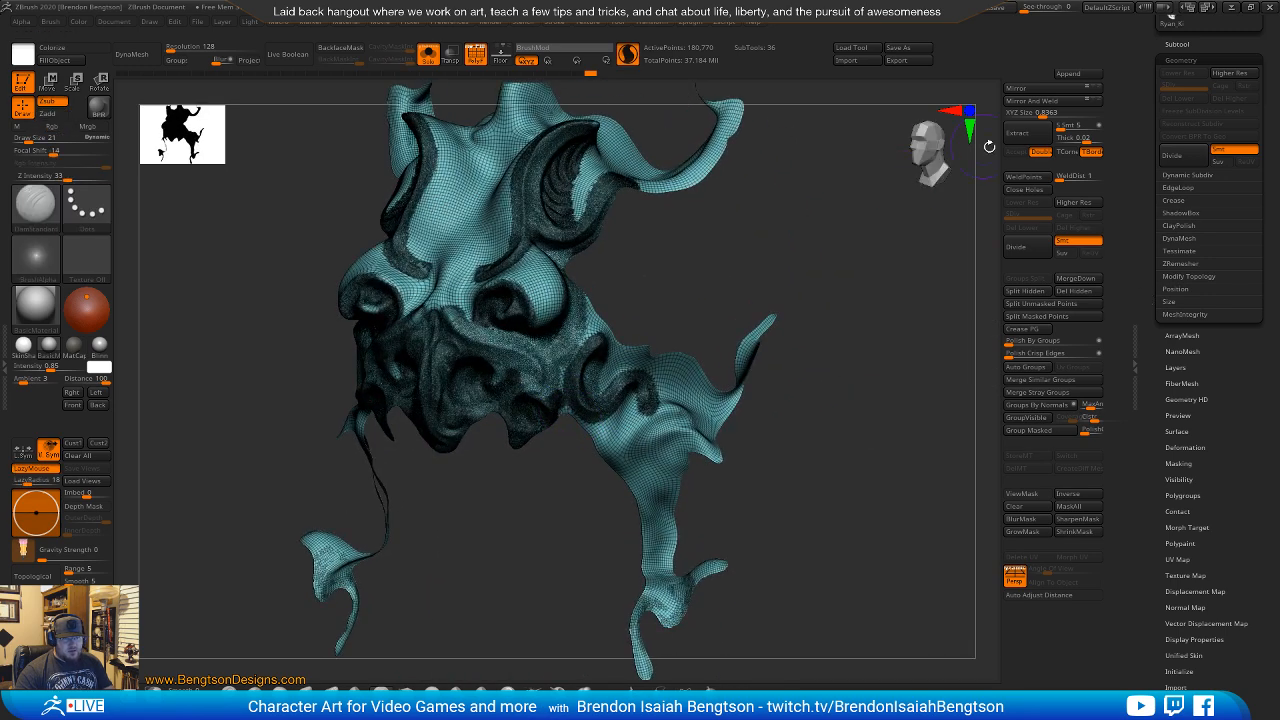
click(1060, 293)
mouse_move(852, 344)
right_down()
mouse_move(852, 381)
mouse_move(857, 366)
right_up()
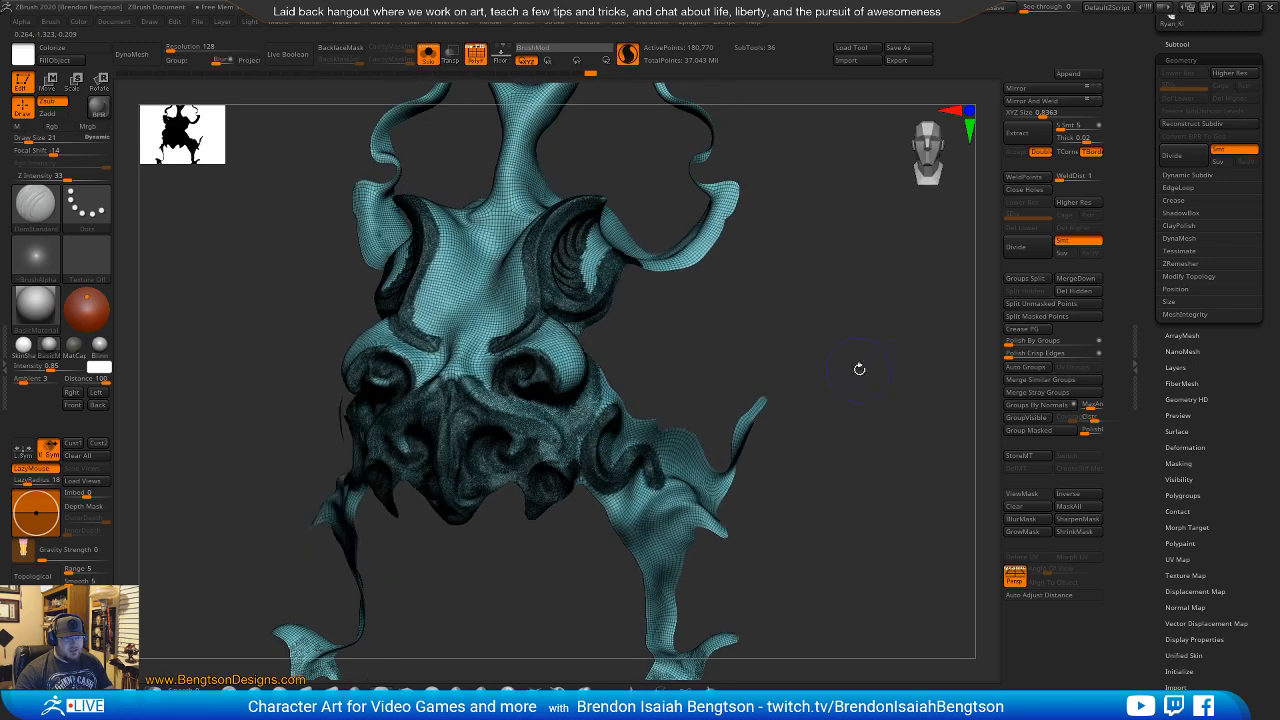
Remesh the isolated headdress shell with ZRemesher at half the polygon count and AdaptiveSize 20.
click(1189, 262)
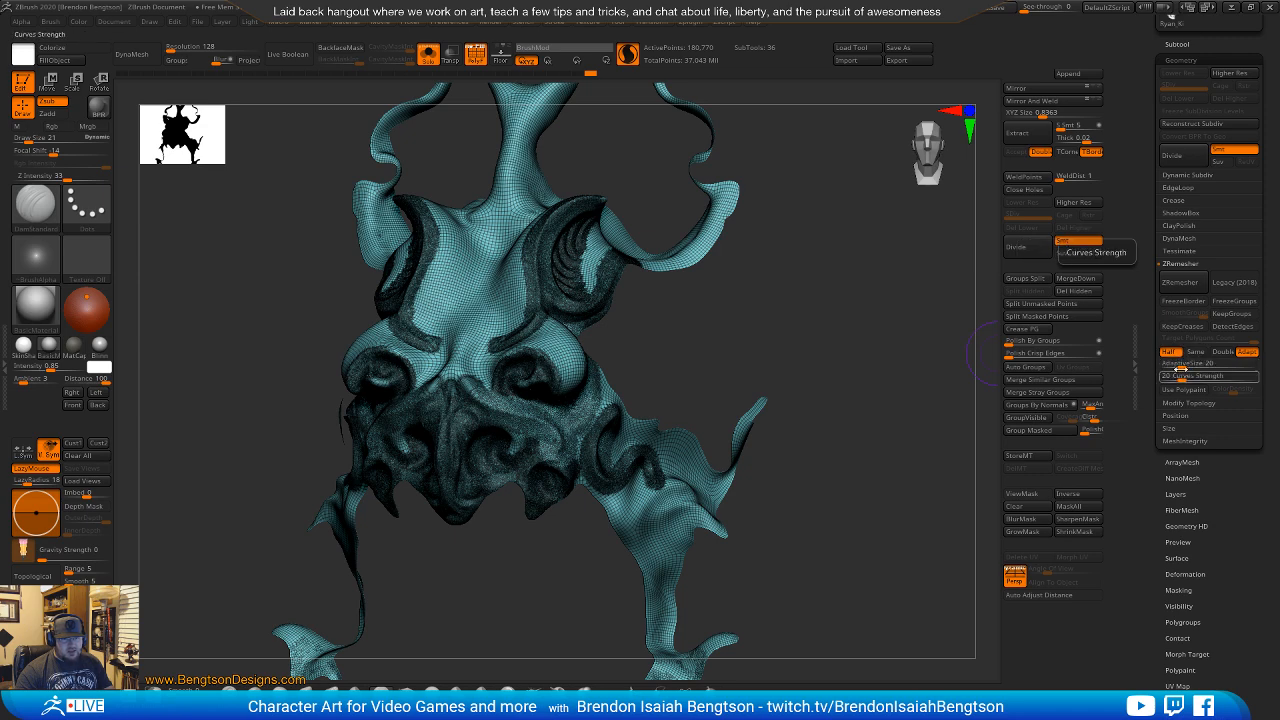
click(1180, 282)
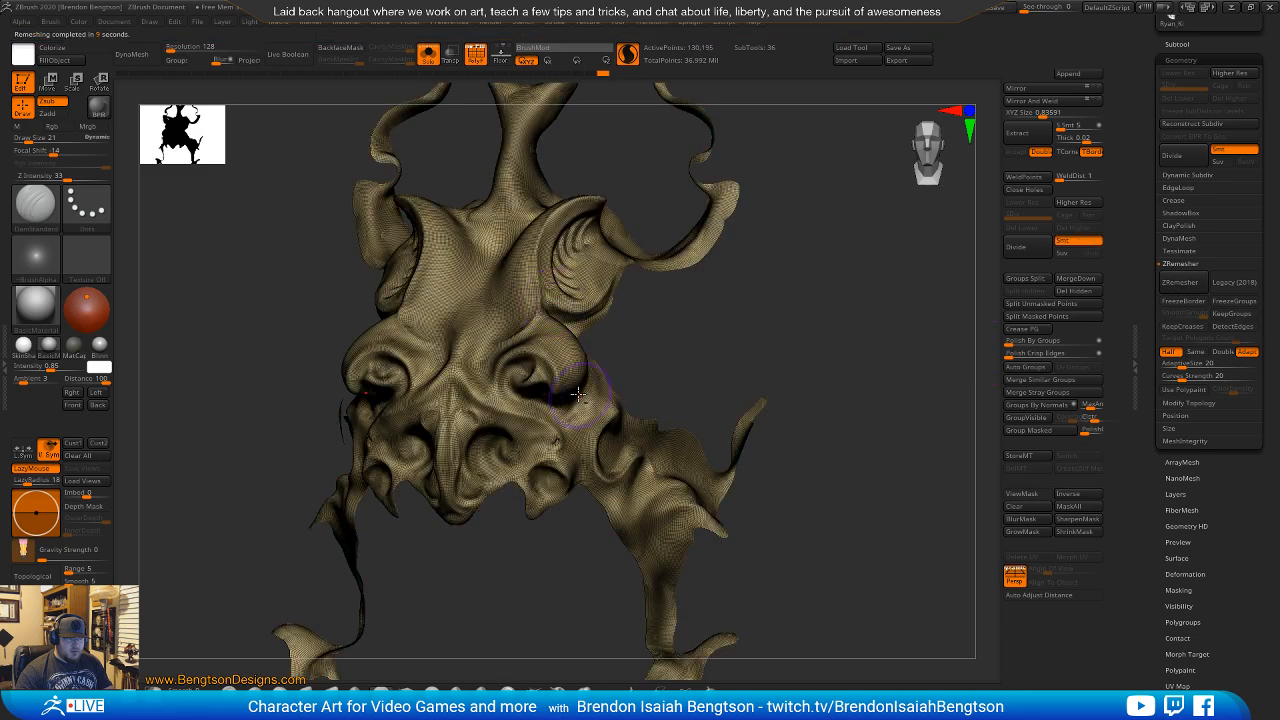
ctrl+right_drag(578, 395, 680, 354)
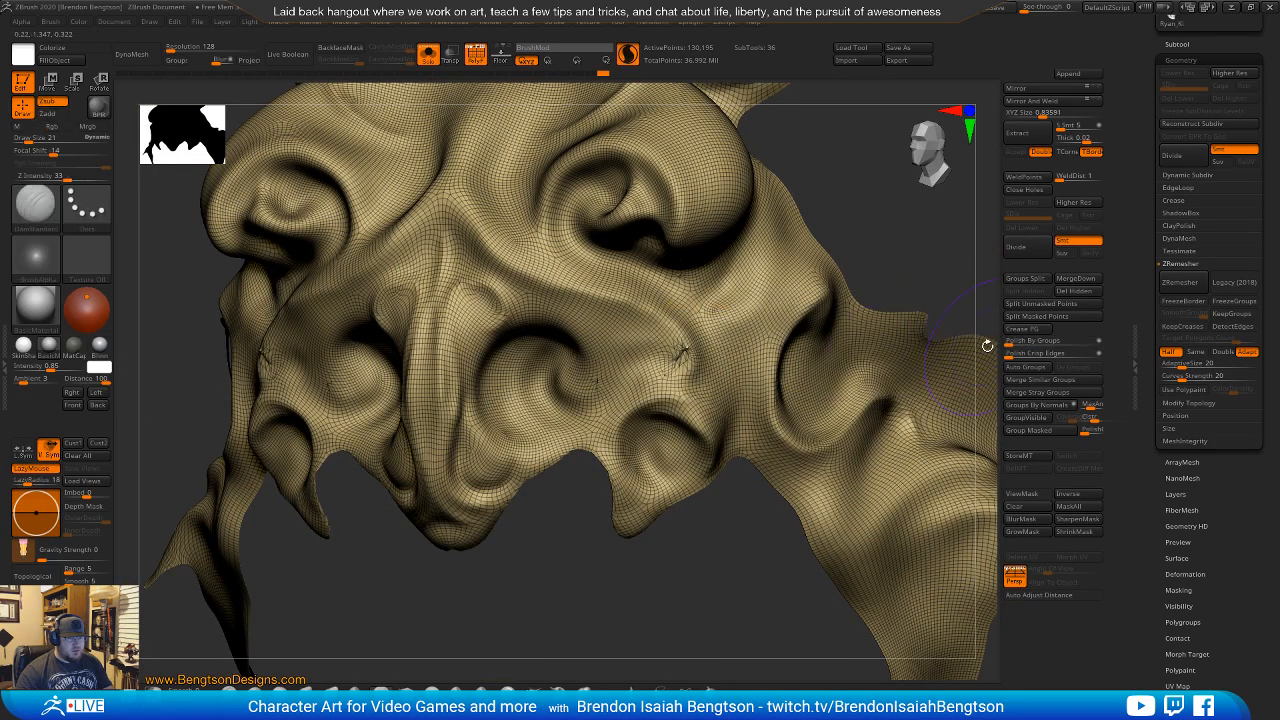
Try Polish Crisp Edges and then Close Holes on the remeshed headdress shell.
drag(1016, 352, 1040, 353)
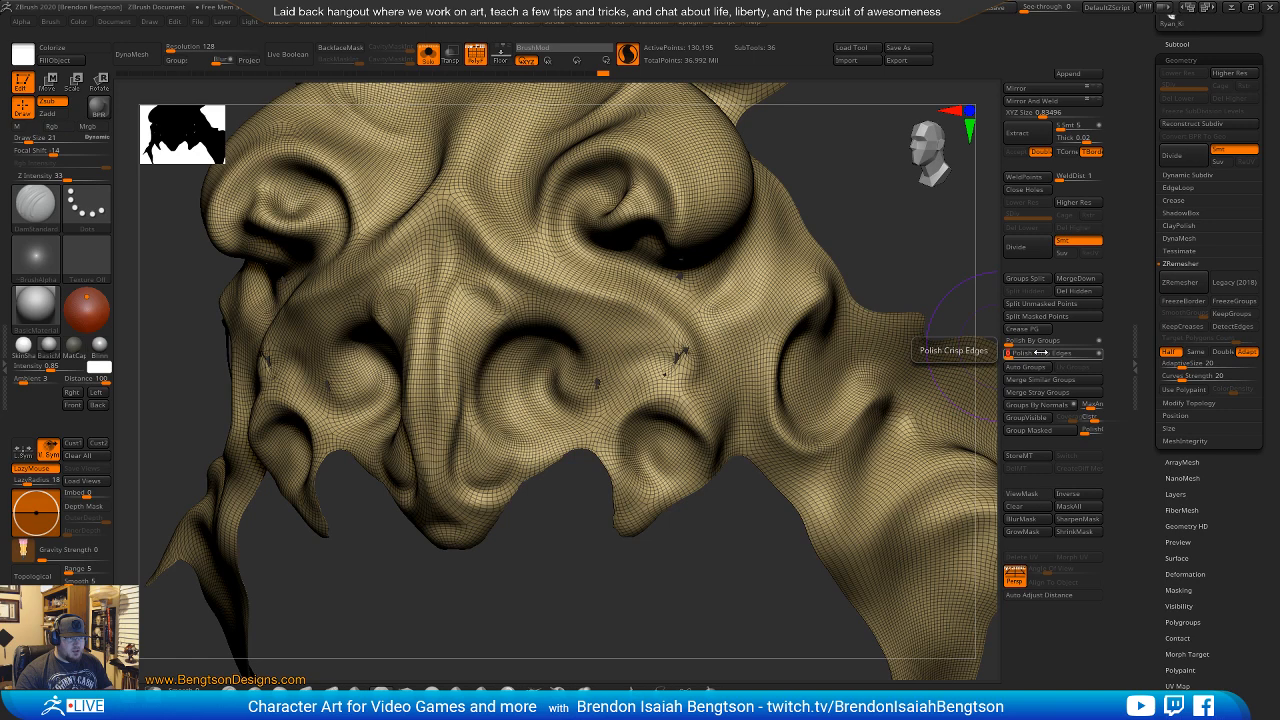
key(ctrl+z)
key(space)
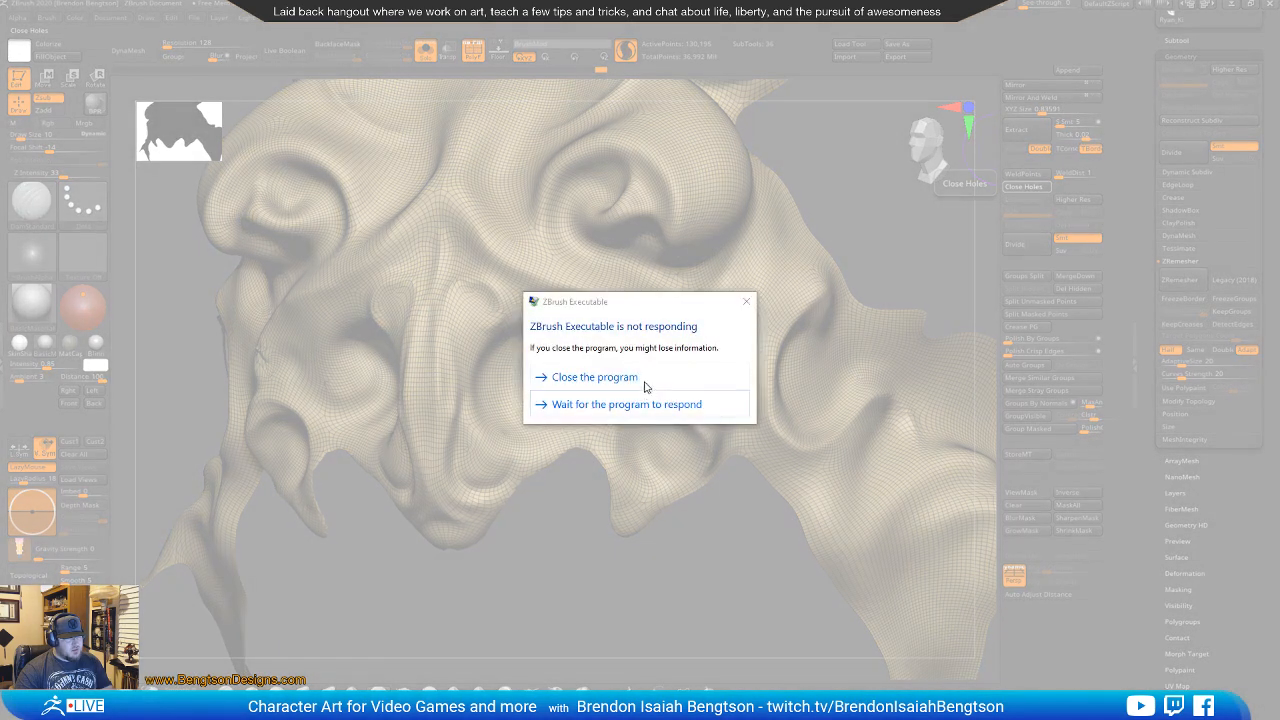
Close the unresponsive program, restart it, and draw the saved character tool onto the canvas.
click(645, 386)
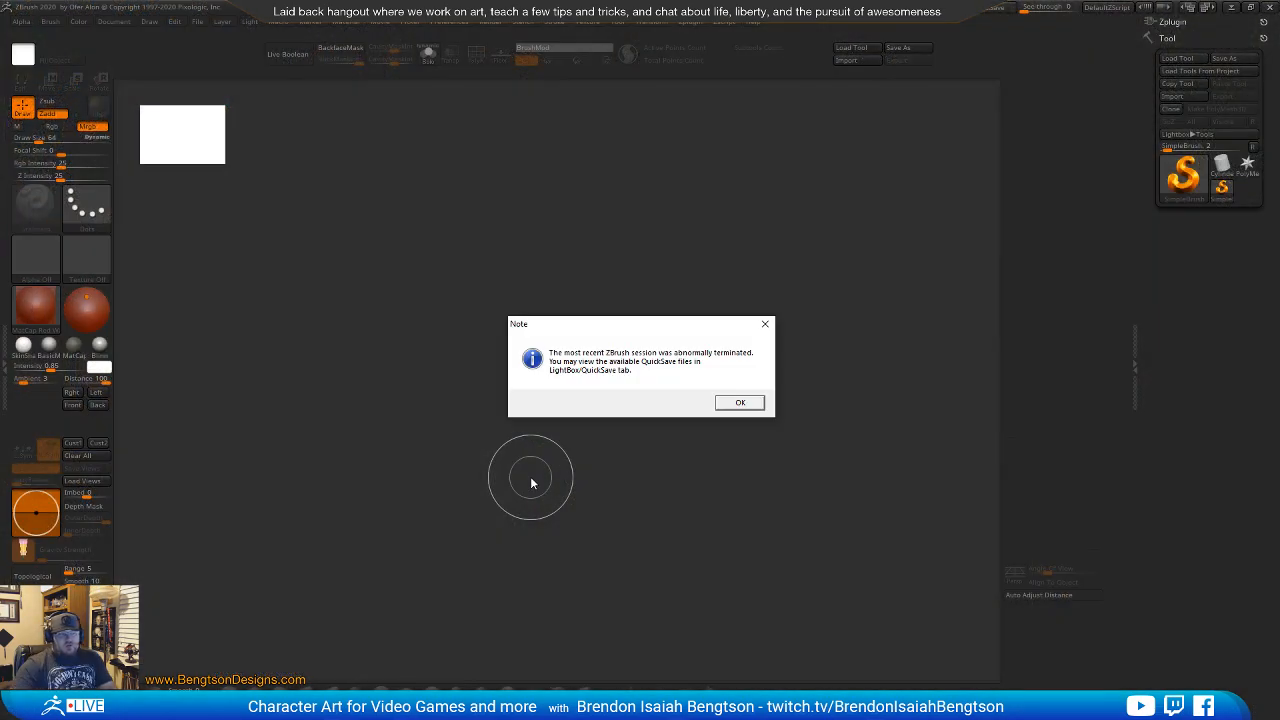
click(740, 403)
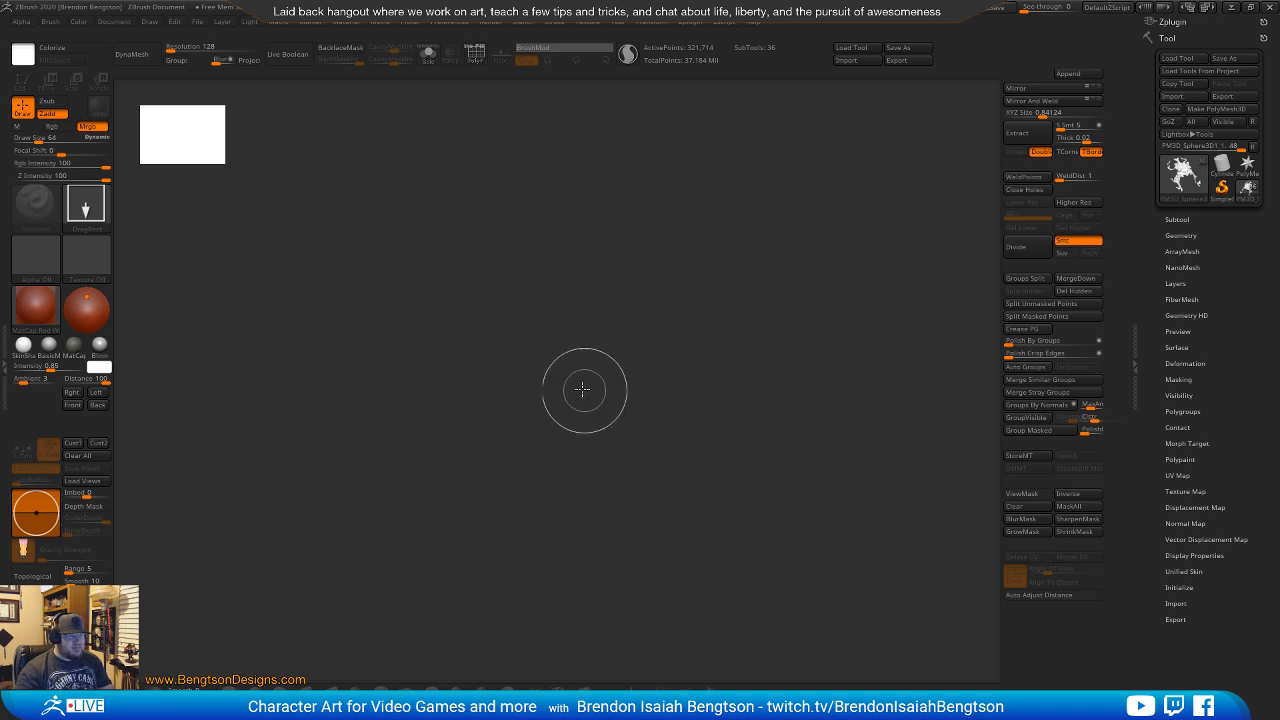
drag(583, 389, 580, 462)
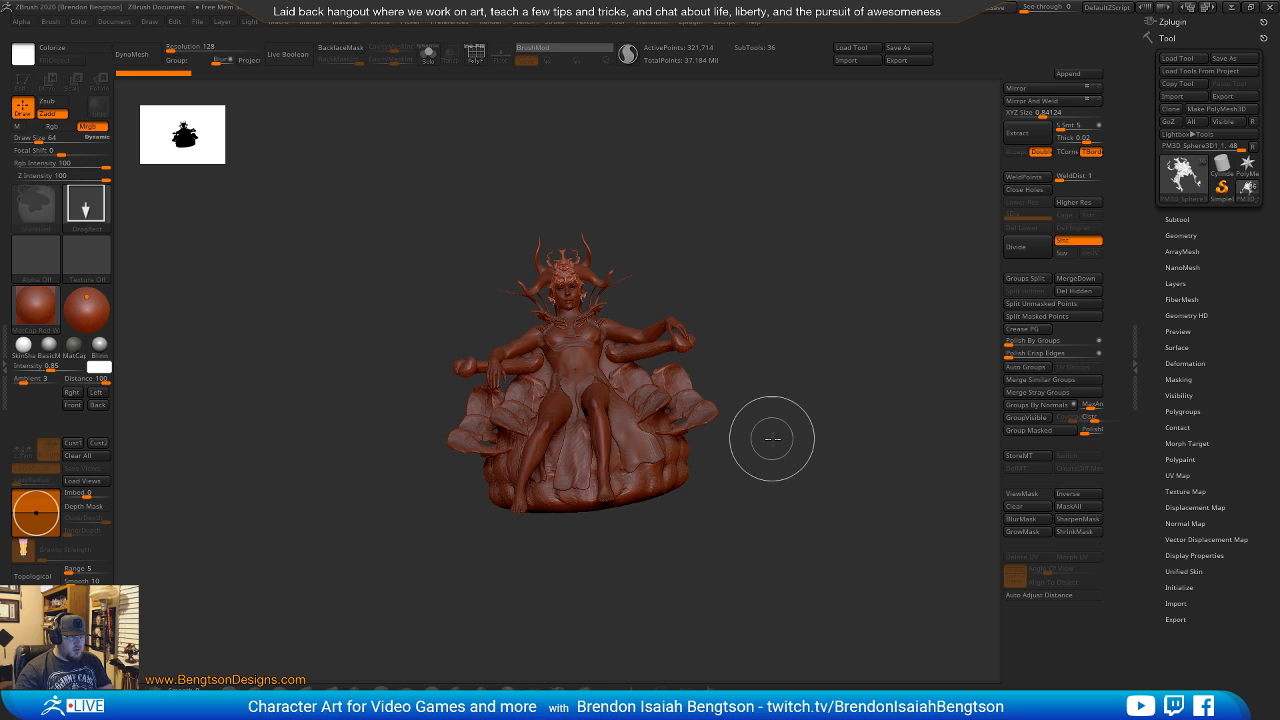
Replace the document with a new one without saving, and put the character in edit mode with the basic grey material.
click(114, 24)
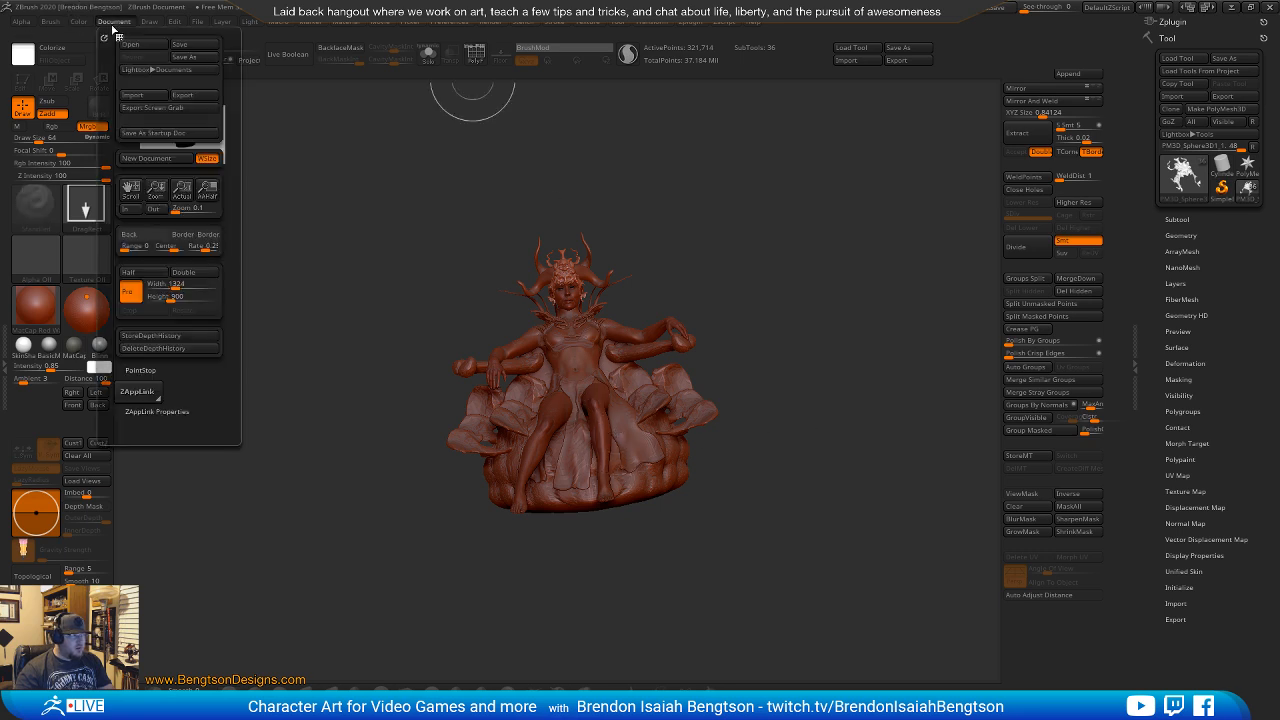
click(146, 158)
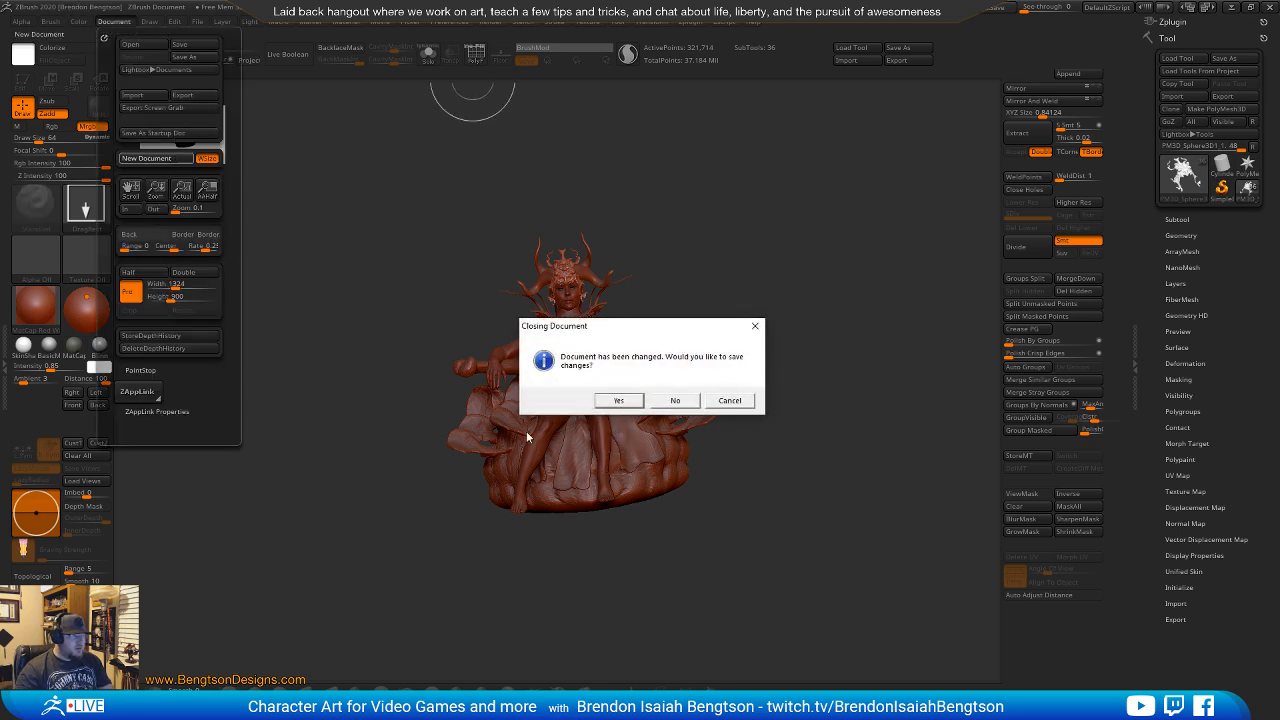
click(672, 401)
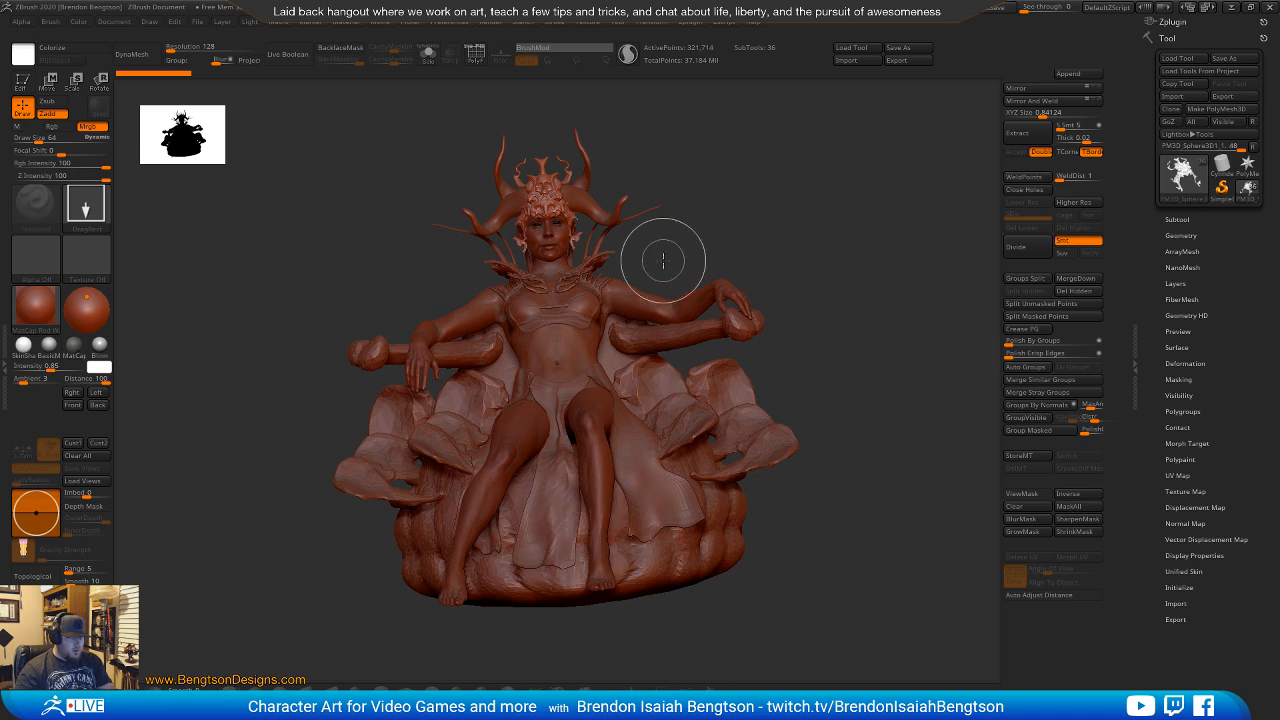
key(t)
click(48, 344)
drag(653, 514, 628, 523)
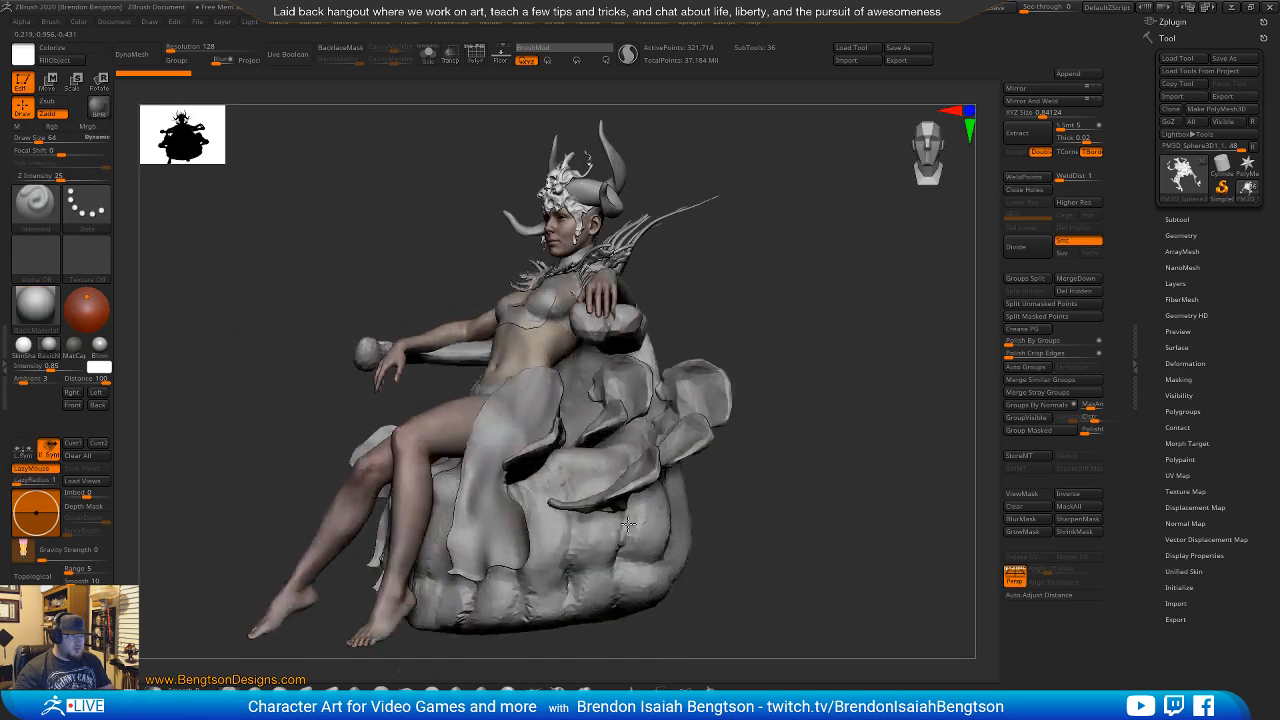
scroll(560, 400, up, 6)
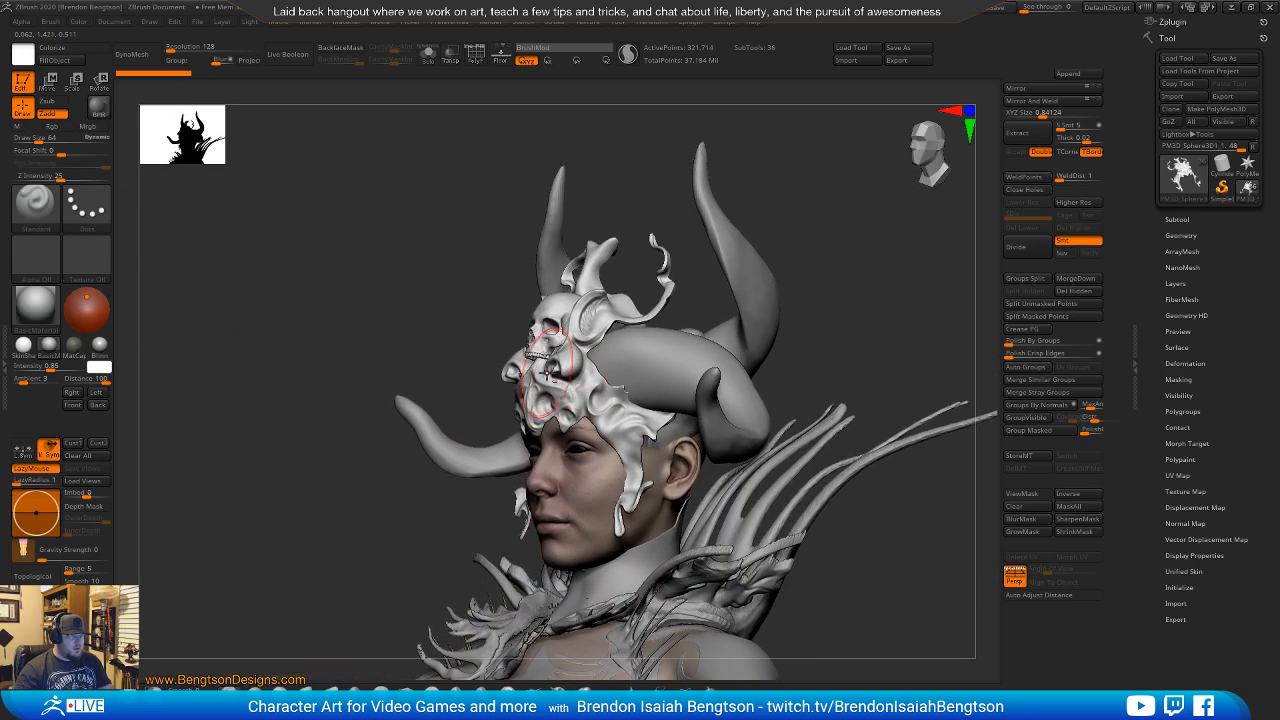
drag(545, 372, 527, 393)
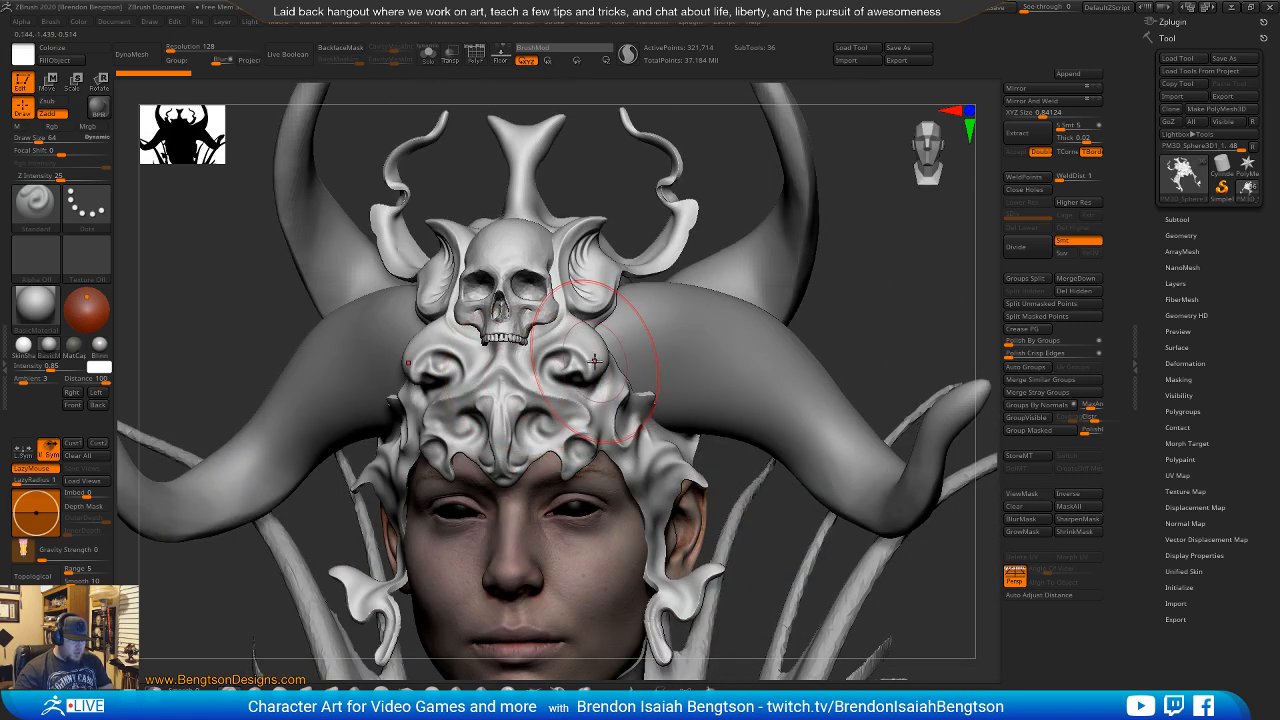
Isolate the headdress's front-surface polygroup with the polyframe shown, and delete the hidden back and rim geometry.
key(ctrl+shift+s)
key(shift+f)
mouse_move(581, 366)
mouse_down()
mouse_move(567, 429)
mouse_move(523, 448)
mouse_move(457, 449)
mouse_move(525, 425)
mouse_up()
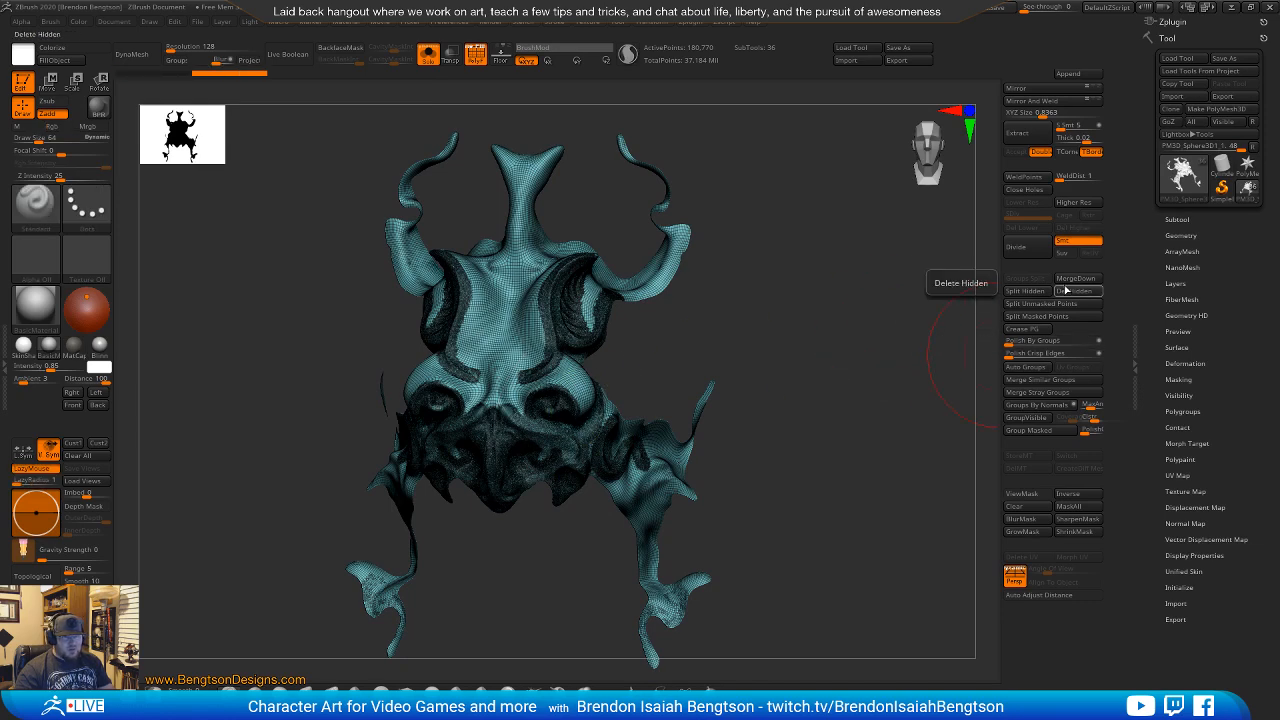
click(1068, 292)
drag(809, 354, 880, 330)
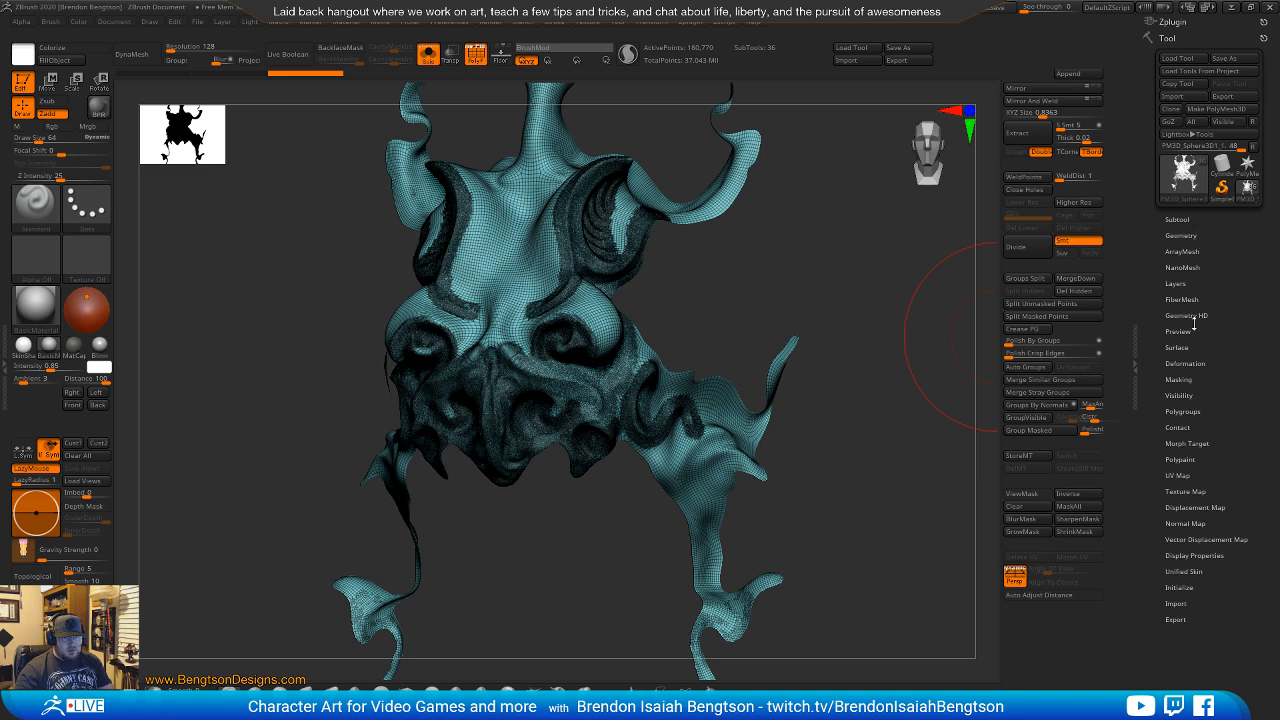
Run ZRemesher on the headdress shell with the Half and Adapt options and AdaptiveSize 20.
click(1180, 237)
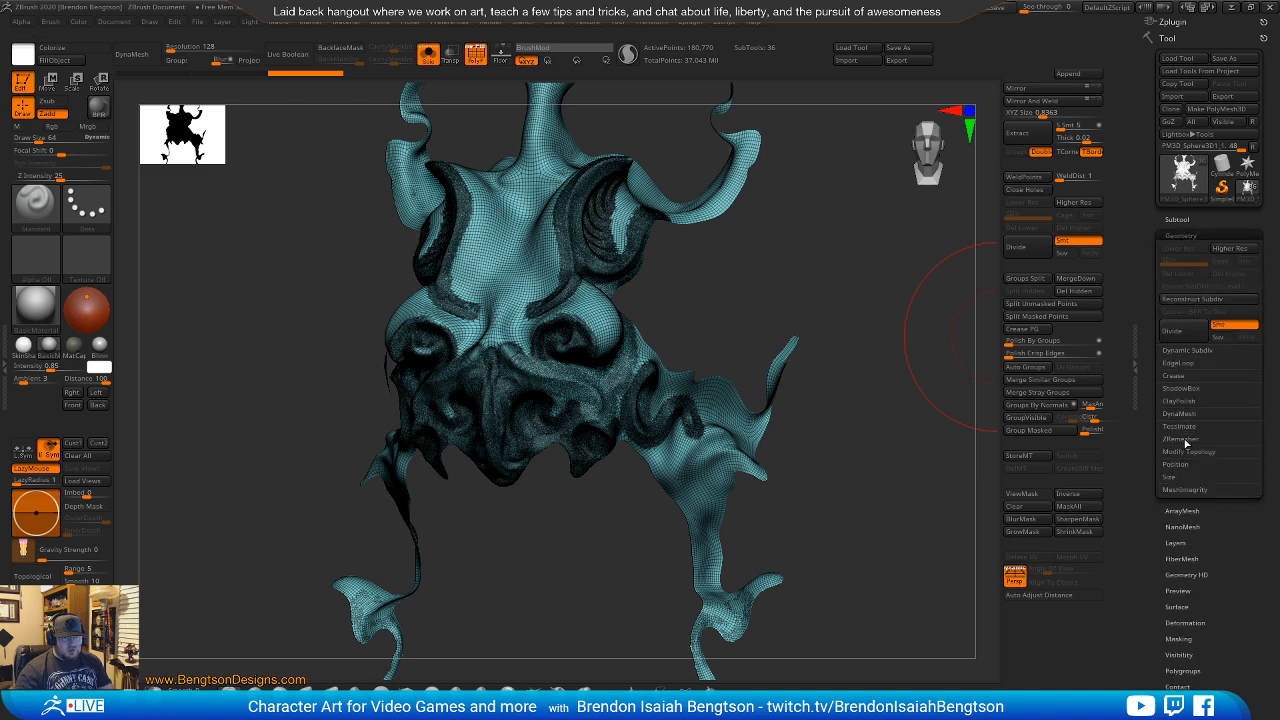
click(1183, 441)
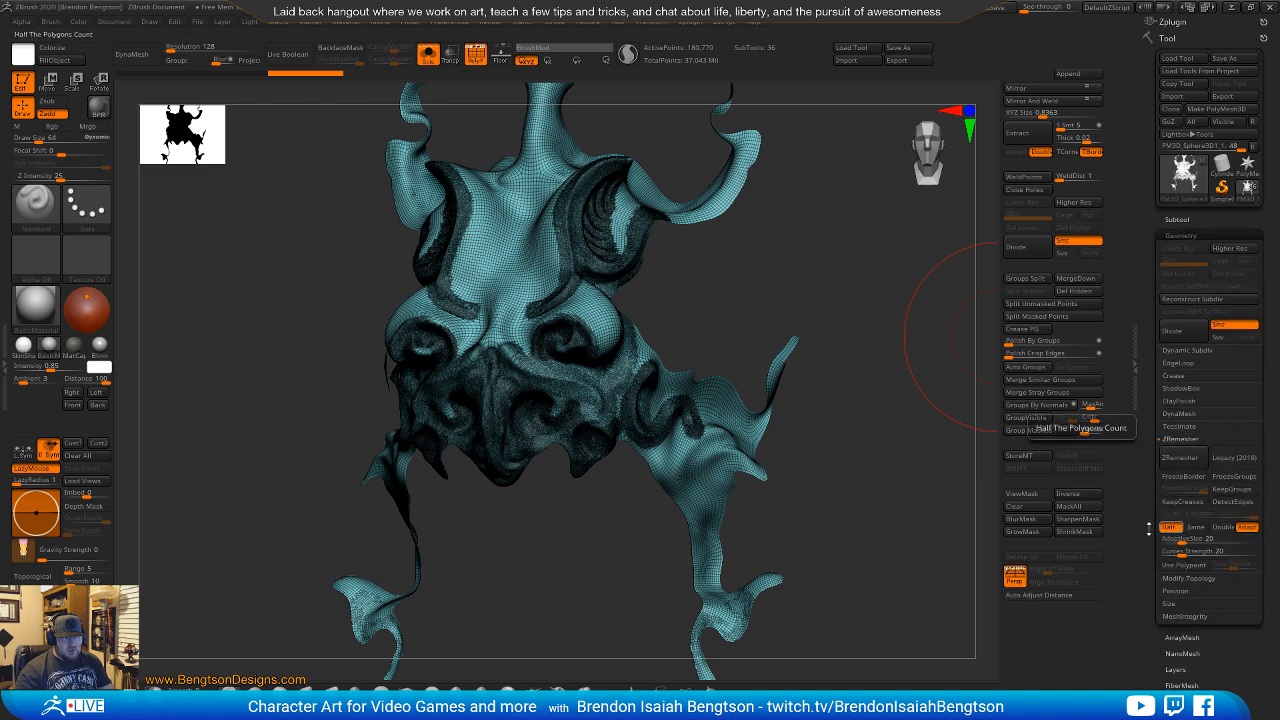
click(1170, 527)
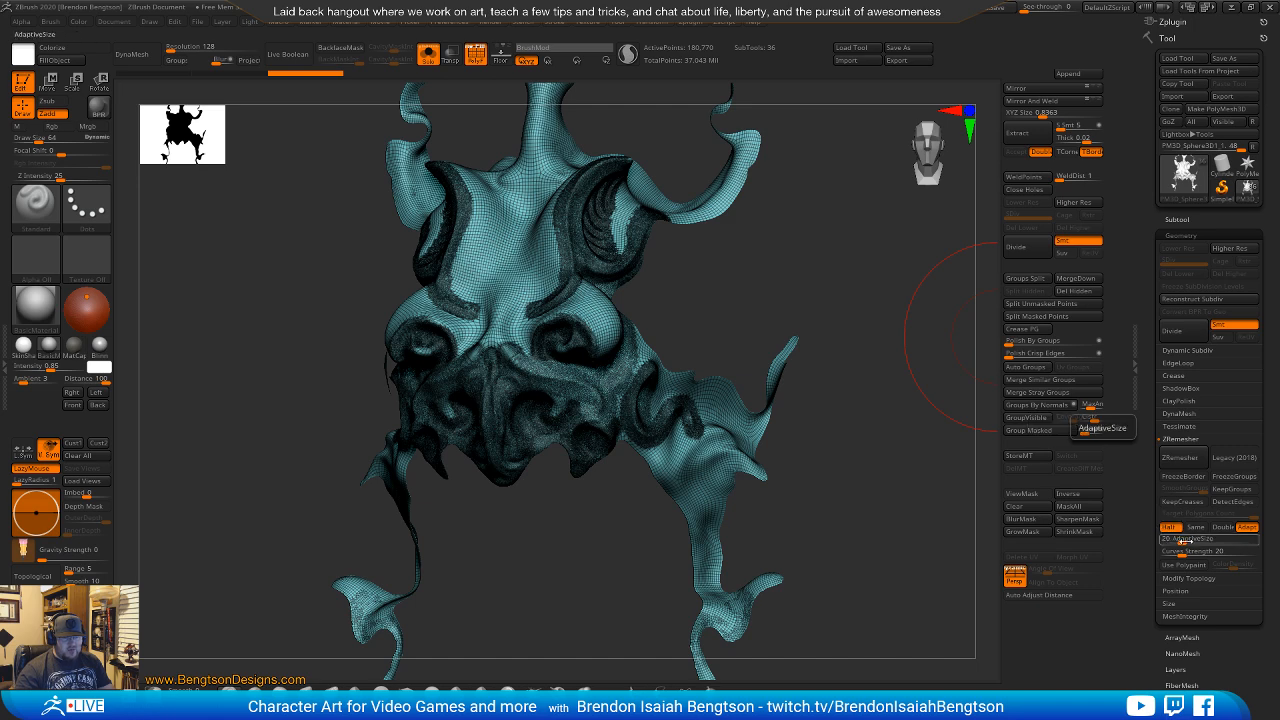
click(1182, 458)
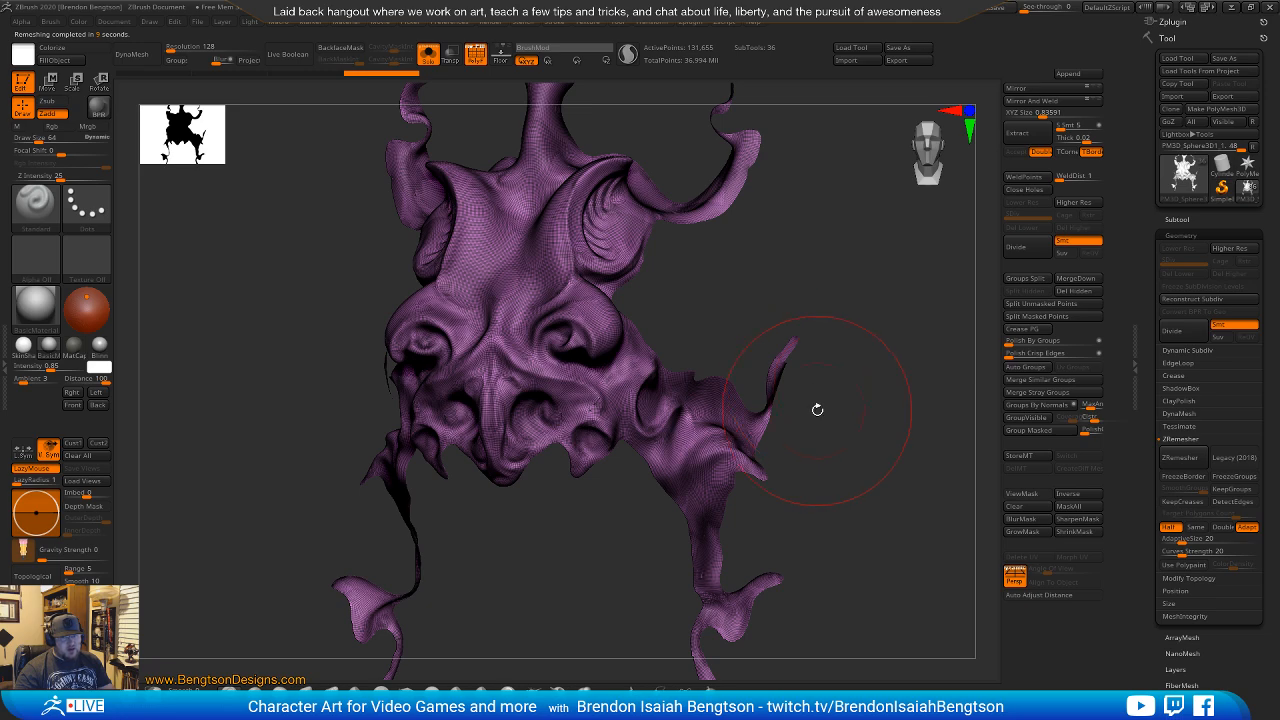
Try to thicken the remeshed headdress shell with Panel Loops at Thickness 0.01.
mouse_move(613, 398)
ctrl+right_down()
mouse_move(635, 397)
mouse_move(587, 412)
mouse_move(588, 392)
mouse_move(606, 392)
mouse_move(566, 381)
mouse_move(601, 384)
ctrl+right_up()
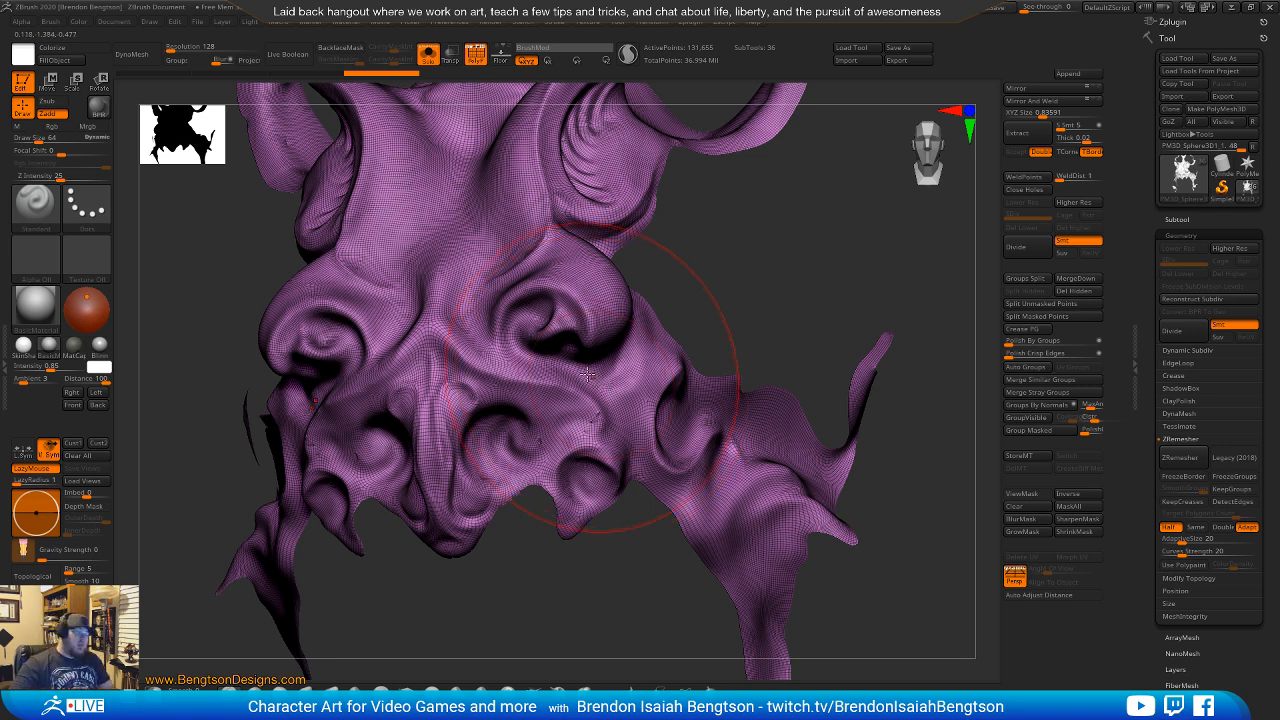
mouse_move(623, 385)
right_down()
mouse_move(628, 403)
mouse_move(592, 420)
mouse_move(600, 408)
mouse_move(937, 375)
right_up()
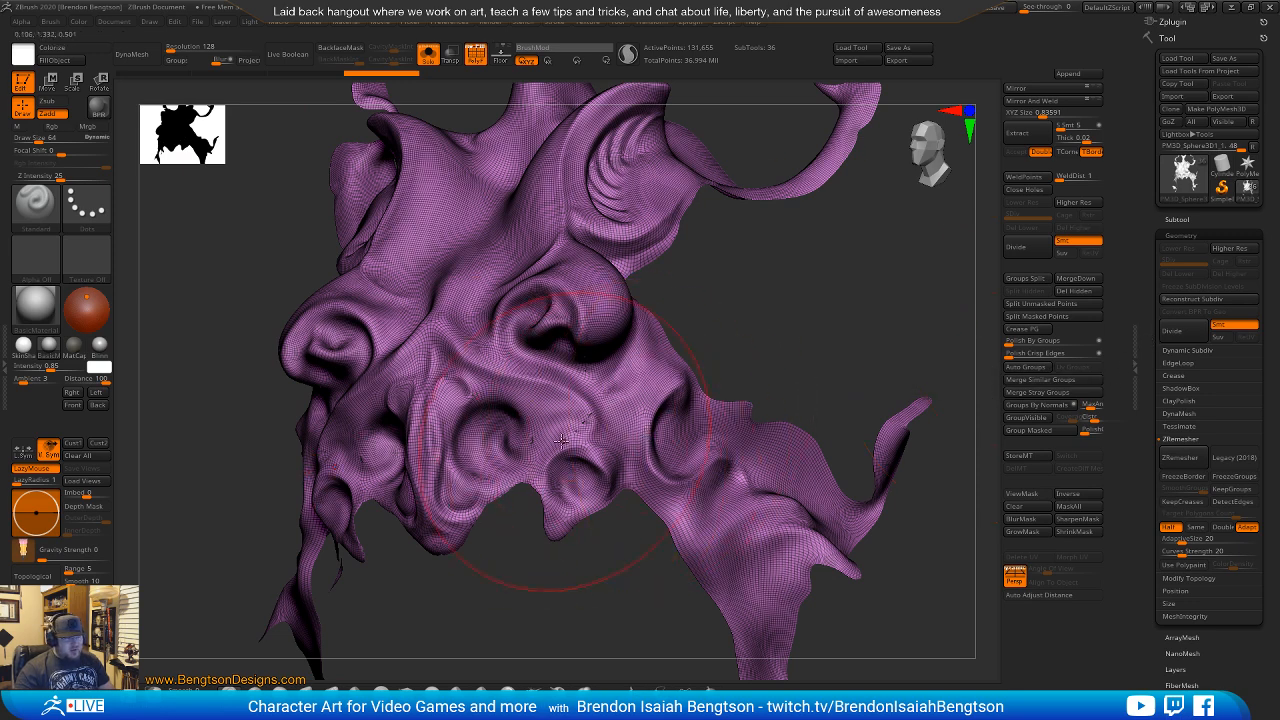
mouse_move(629, 385)
right_down()
mouse_move(571, 431)
mouse_move(506, 408)
right_up()
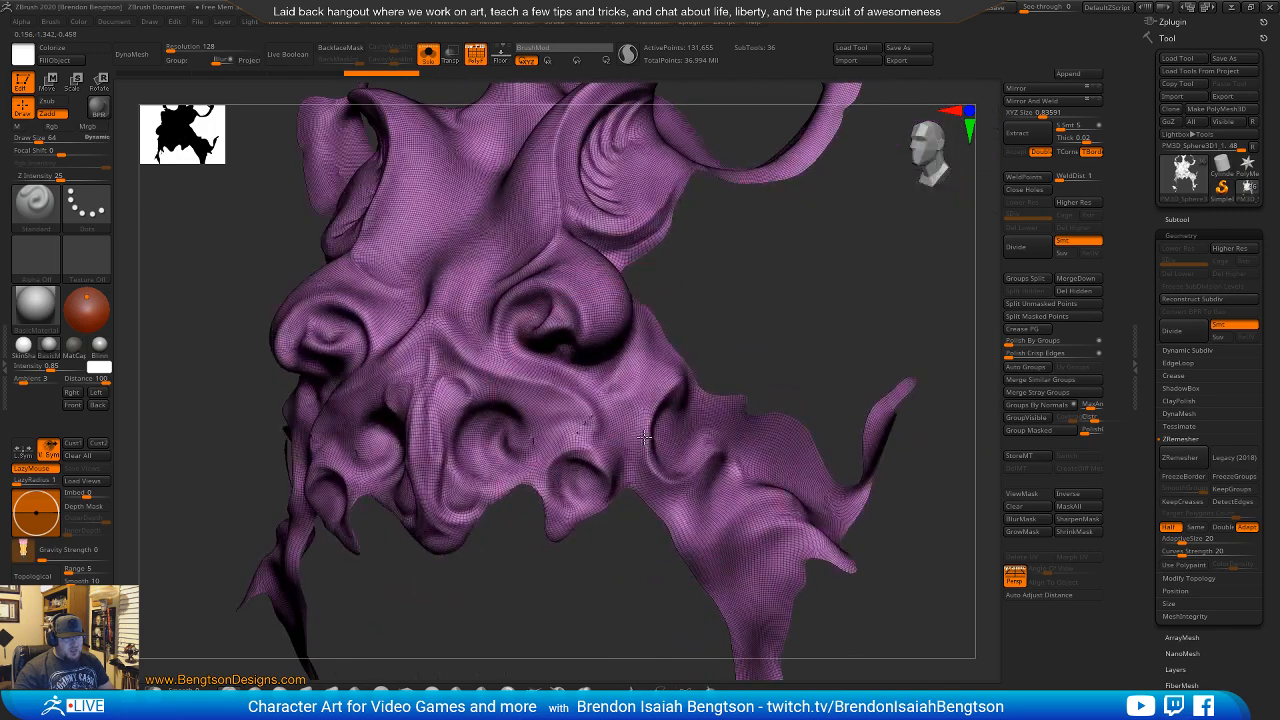
mouse_move(771, 397)
right_down()
mouse_move(757, 380)
mouse_move(766, 332)
right_up()
key(space)
click(760, 286)
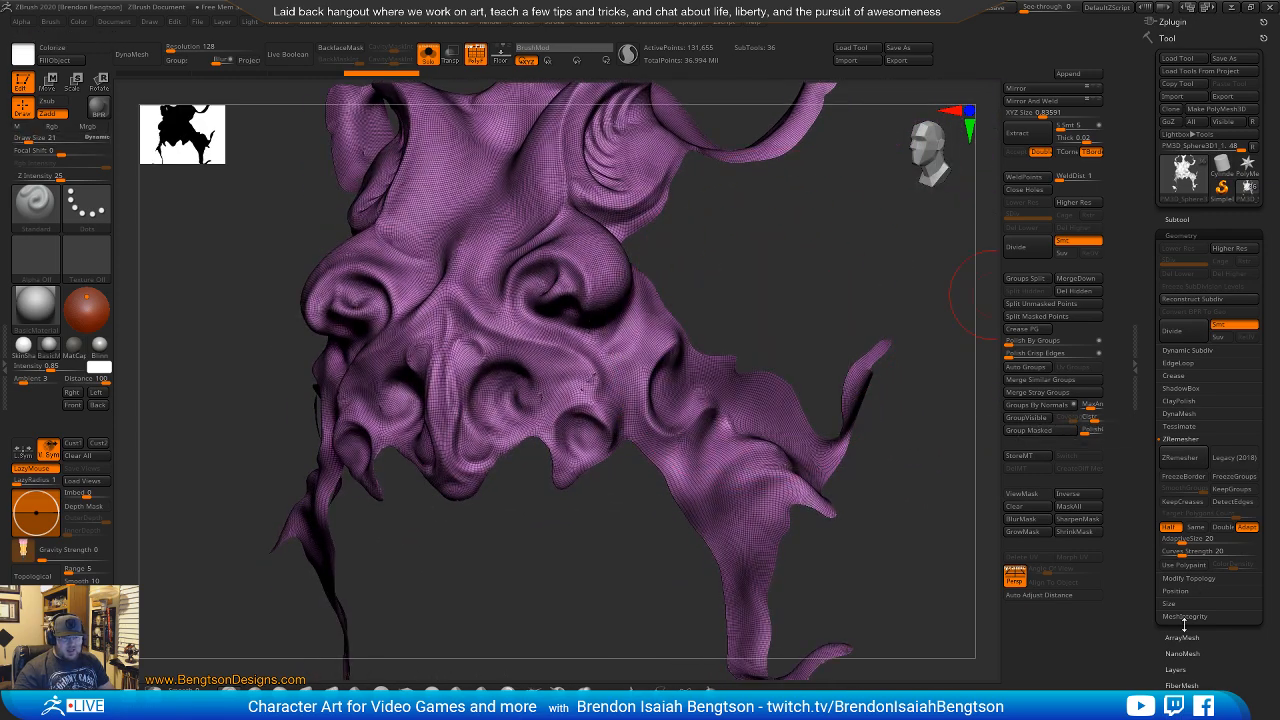
click(1181, 638)
click(1185, 235)
click(1185, 365)
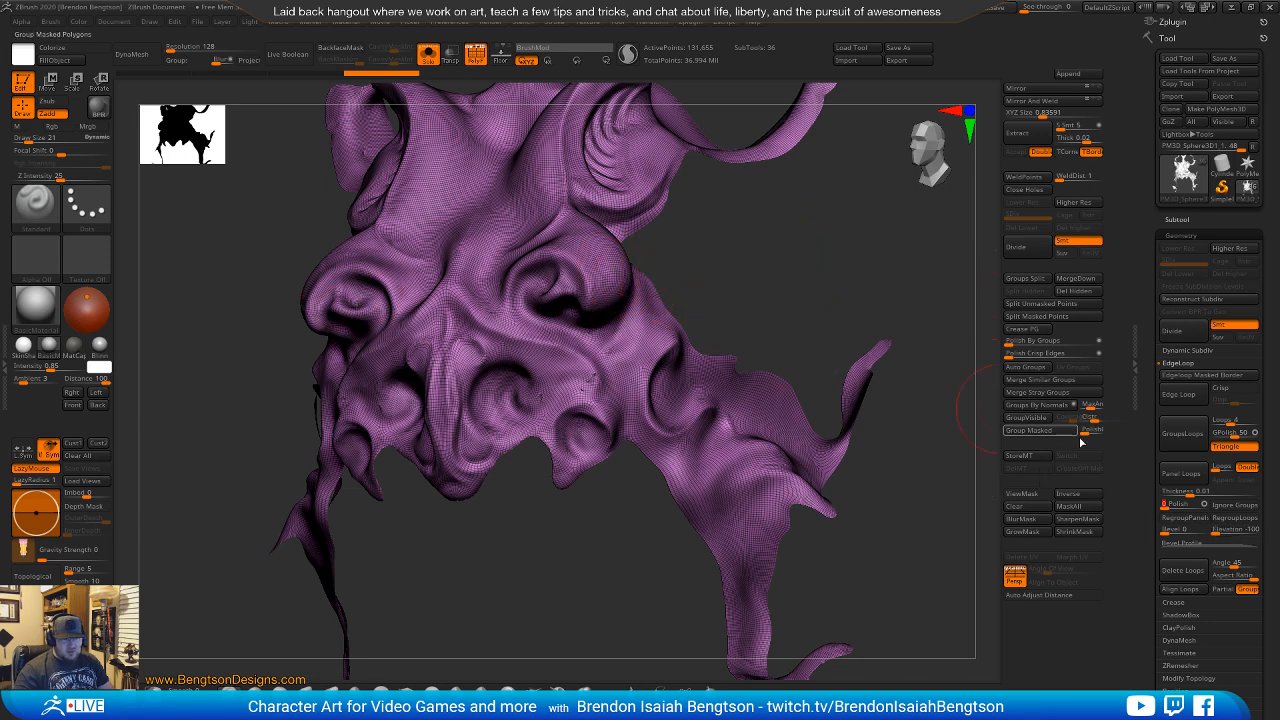
click(1184, 476)
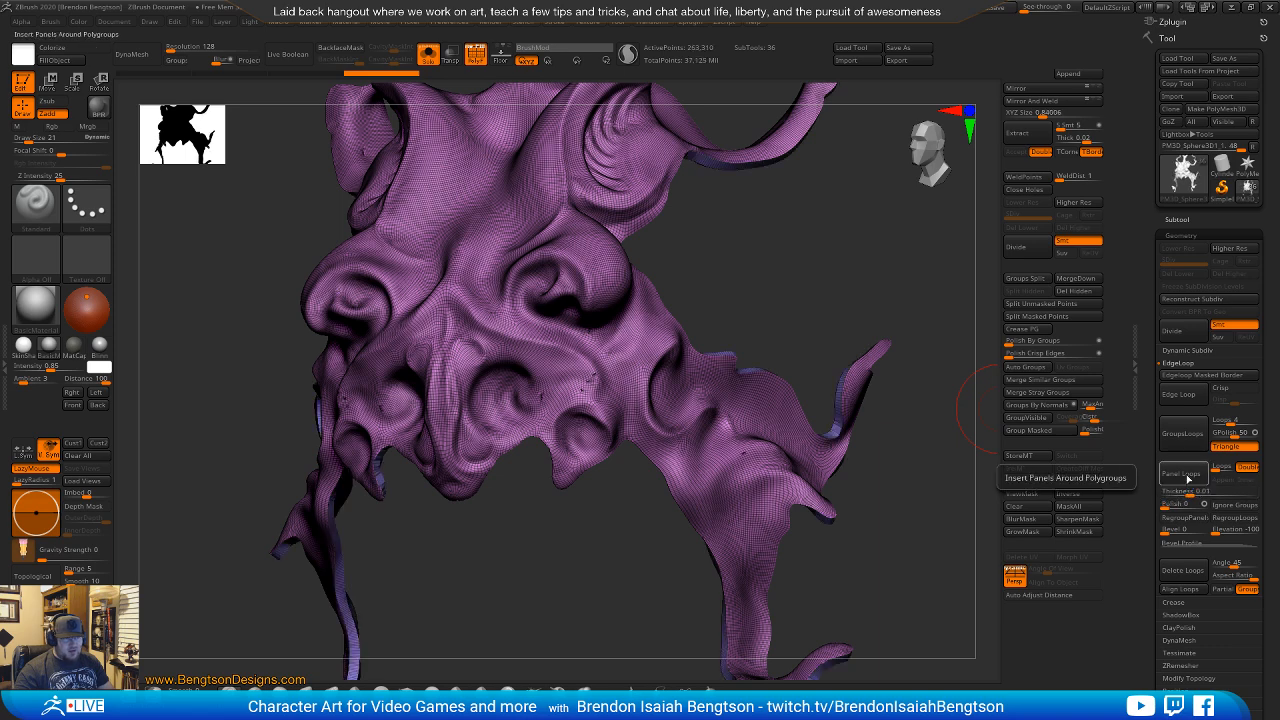
Try to fix the small spots poking through the swirl ornament using the Move Topological brush at draw size 2.
mouse_move(806, 363)
mouse_down()
mouse_move(596, 380)
mouse_move(584, 345)
mouse_move(709, 277)
mouse_move(666, 294)
mouse_up()
mouse_move(466, 384)
ctrl+right_down()
mouse_move(498, 486)
mouse_move(556, 515)
mouse_move(513, 427)
mouse_move(619, 325)
mouse_move(594, 430)
mouse_move(522, 415)
mouse_move(565, 385)
ctrl+right_up()
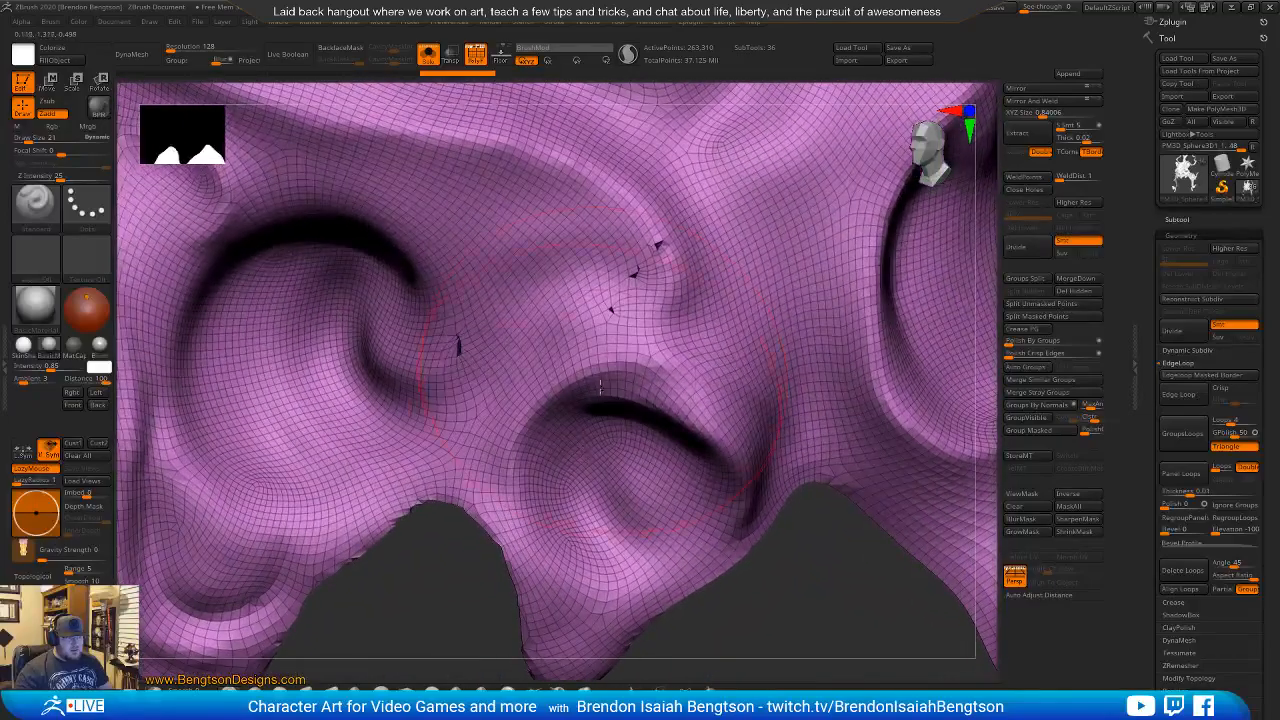
key(space)
click(627, 322)
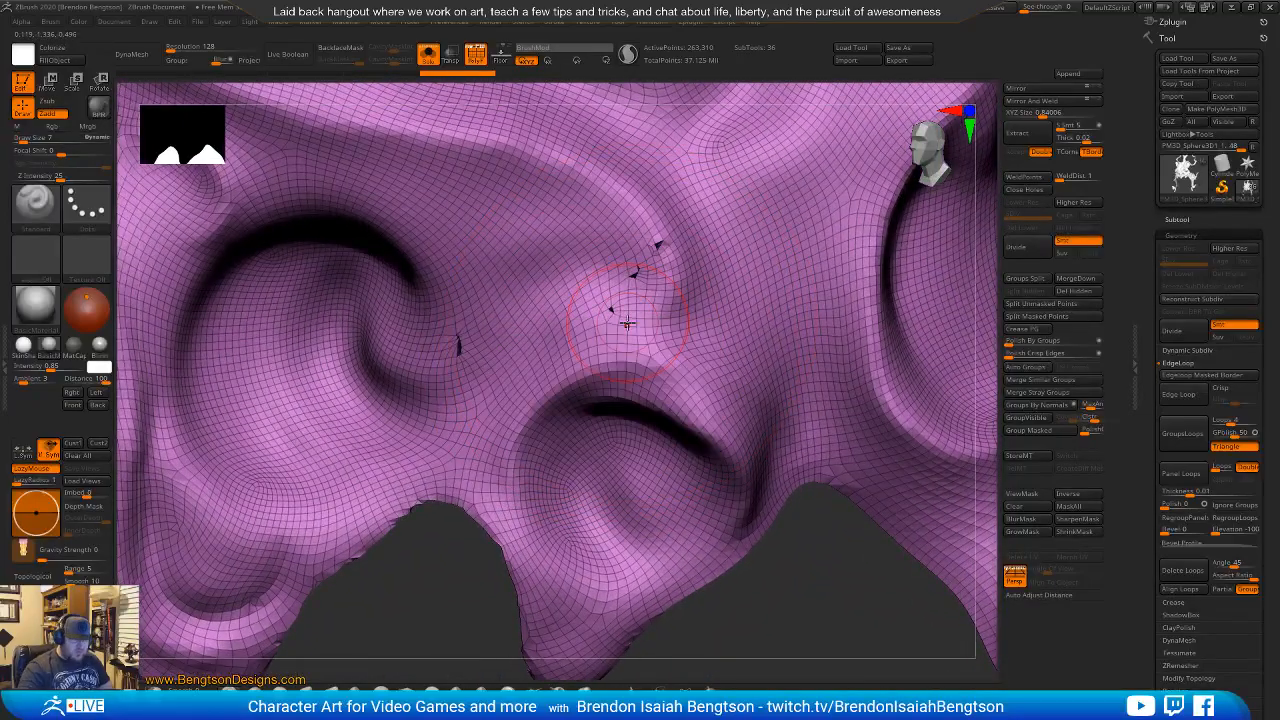
key(space)
click(638, 303)
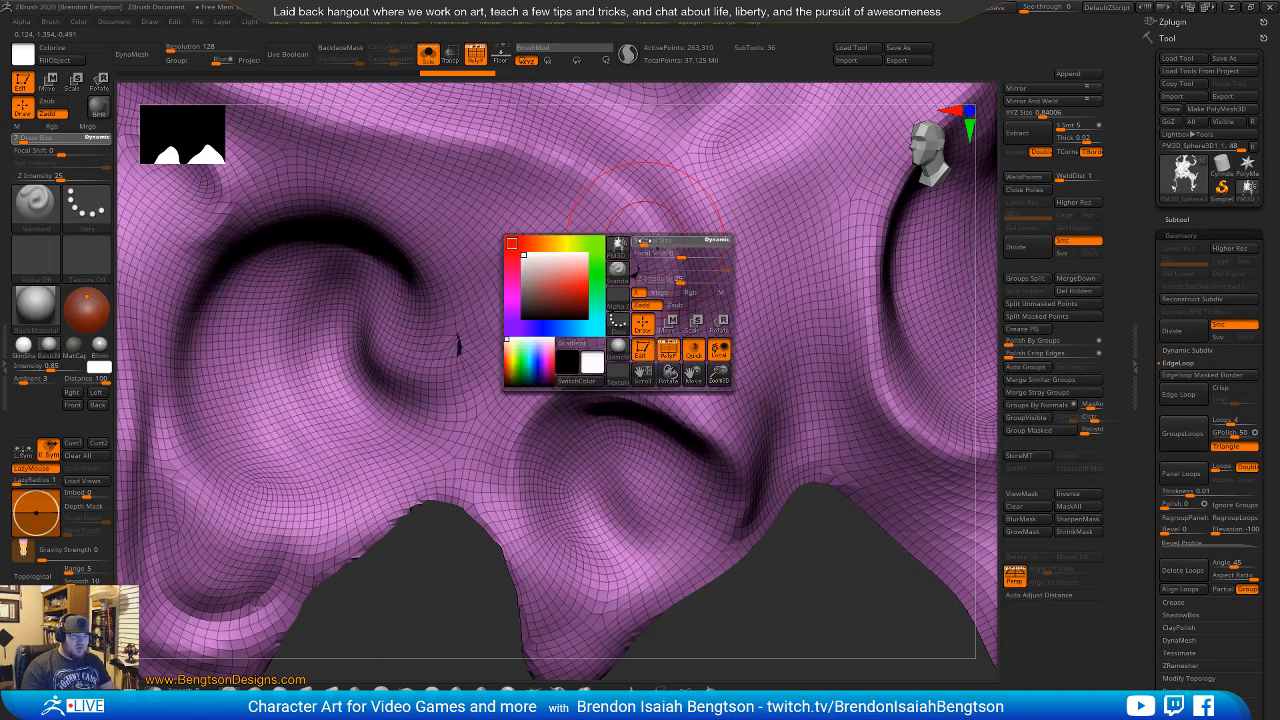
key(b)
key(m)
key(t)
key(space)
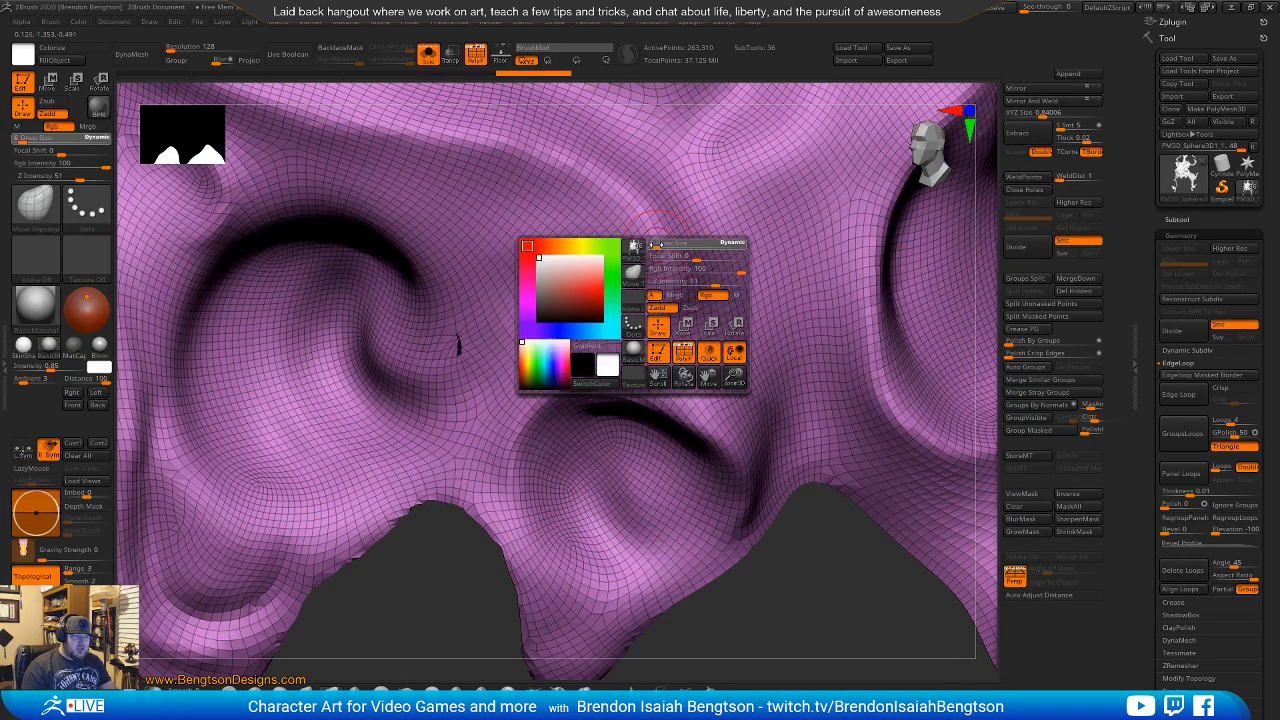
click(651, 243)
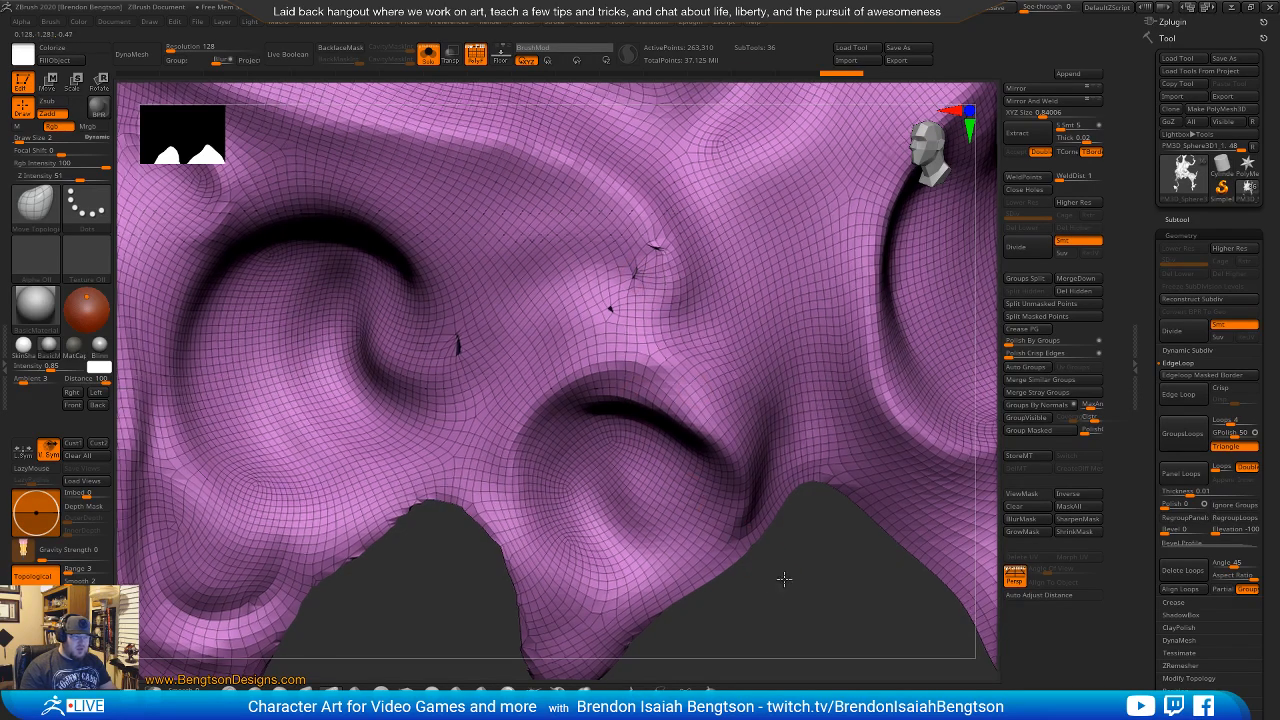
mouse_move(783, 580)
mouse_down()
mouse_move(744, 585)
mouse_move(741, 497)
mouse_up()
mouse_move(729, 592)
mouse_down()
mouse_move(725, 539)
mouse_move(743, 586)
mouse_move(729, 609)
mouse_move(694, 487)
mouse_move(715, 515)
mouse_up()
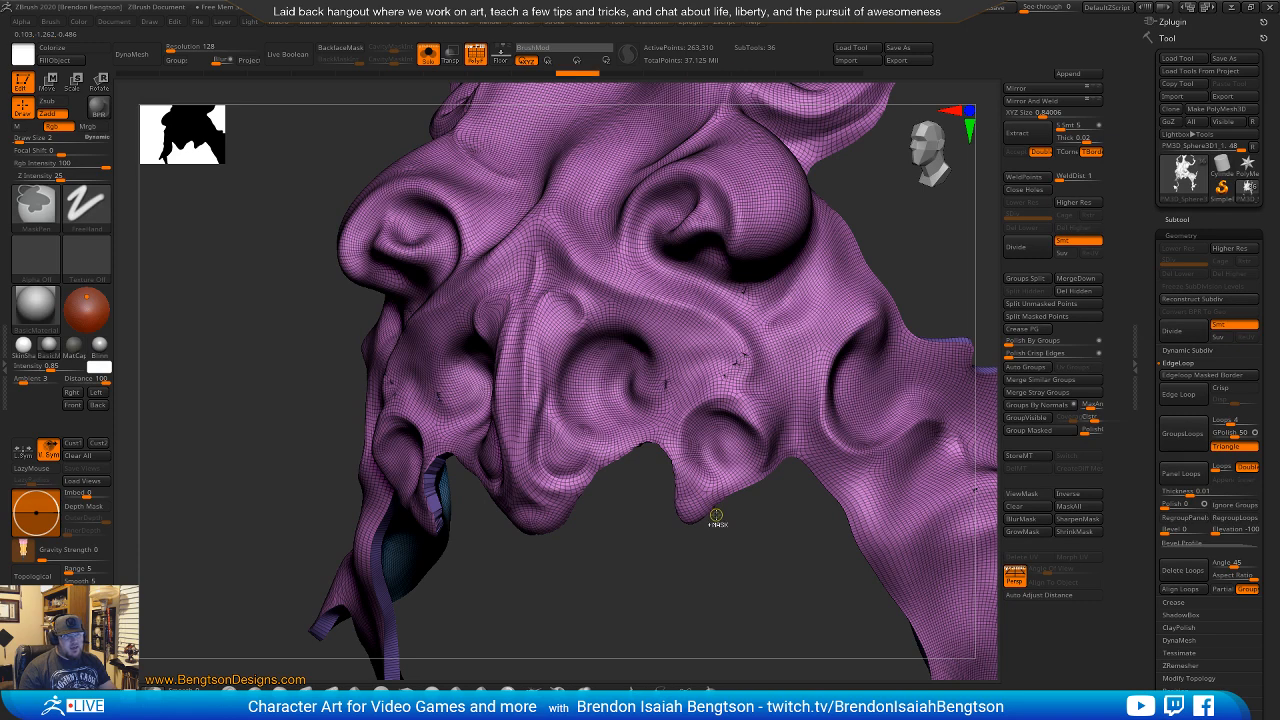
Undo the panel thickening, the ZRemesher pass and the geometry deletion to restore the original headdress with its back and rim.
key(ctrl+z)
key(ctrl+z)
key(ctrl+z)
key(ctrl+z)
key(ctrl+z)
key(ctrl+z)
key(ctrl+z)
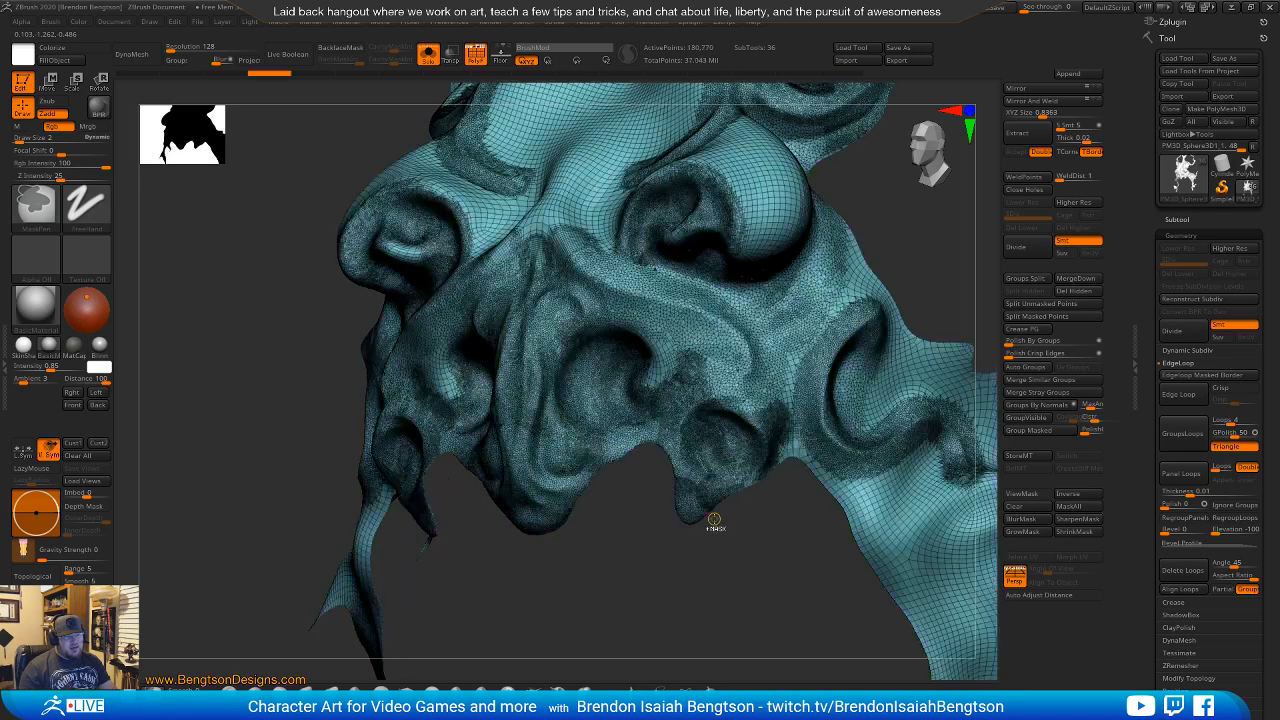
key(ctrl+z)
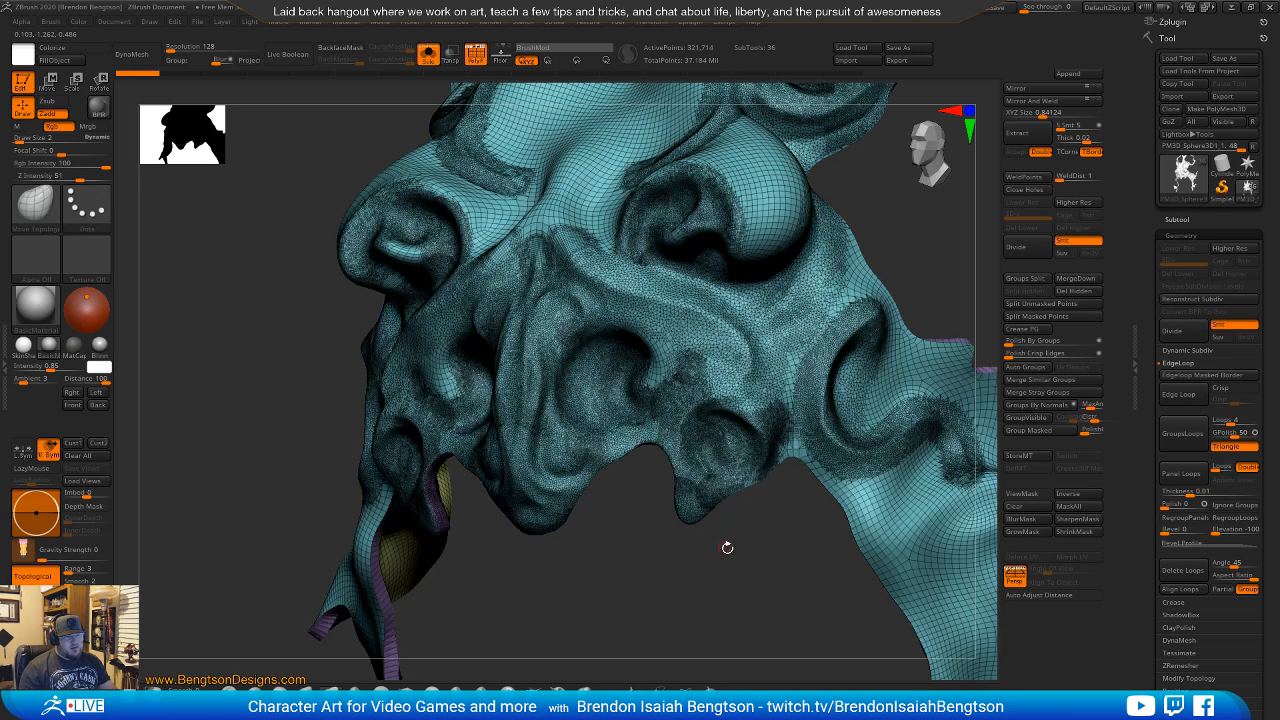
Show the rest of the character around the headdress, turn off the polyframe, and set the brush draw size to 7.
mouse_move(748, 560)
mouse_down()
mouse_move(686, 572)
mouse_move(716, 580)
mouse_up()
mouse_move(824, 256)
mouse_down()
mouse_move(829, 371)
mouse_move(857, 366)
mouse_move(830, 372)
mouse_up()
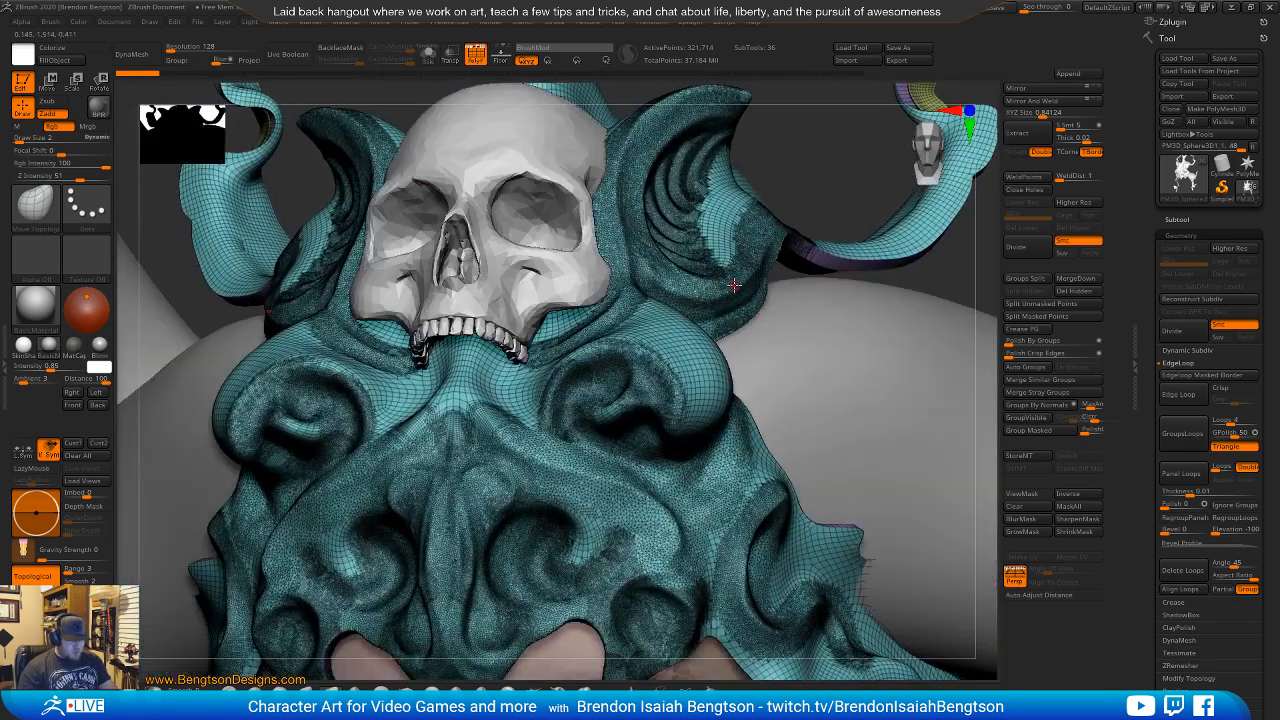
key(shift+f)
key(space)
drag(595, 366, 597, 366)
mouse_move(661, 389)
alt+right_down()
mouse_move(657, 370)
mouse_move(626, 411)
mouse_move(638, 356)
mouse_move(630, 381)
alt+right_up()
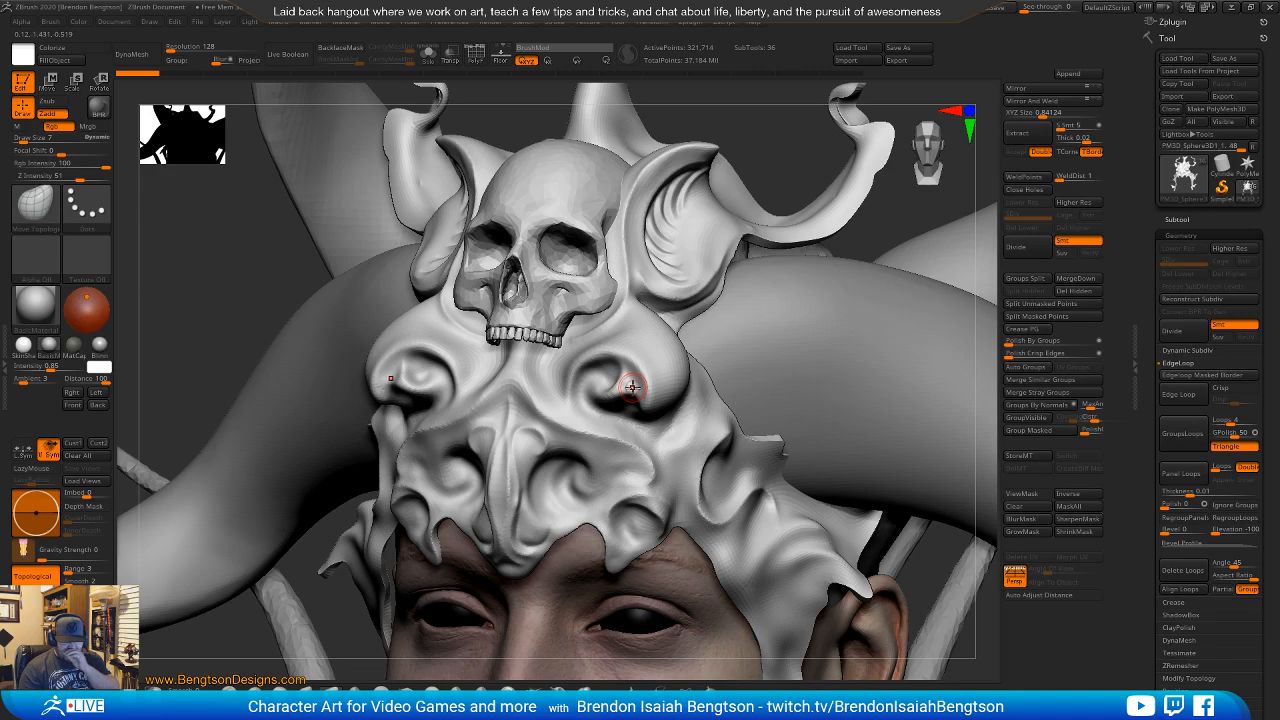
right_drag(630, 405, 627, 436)
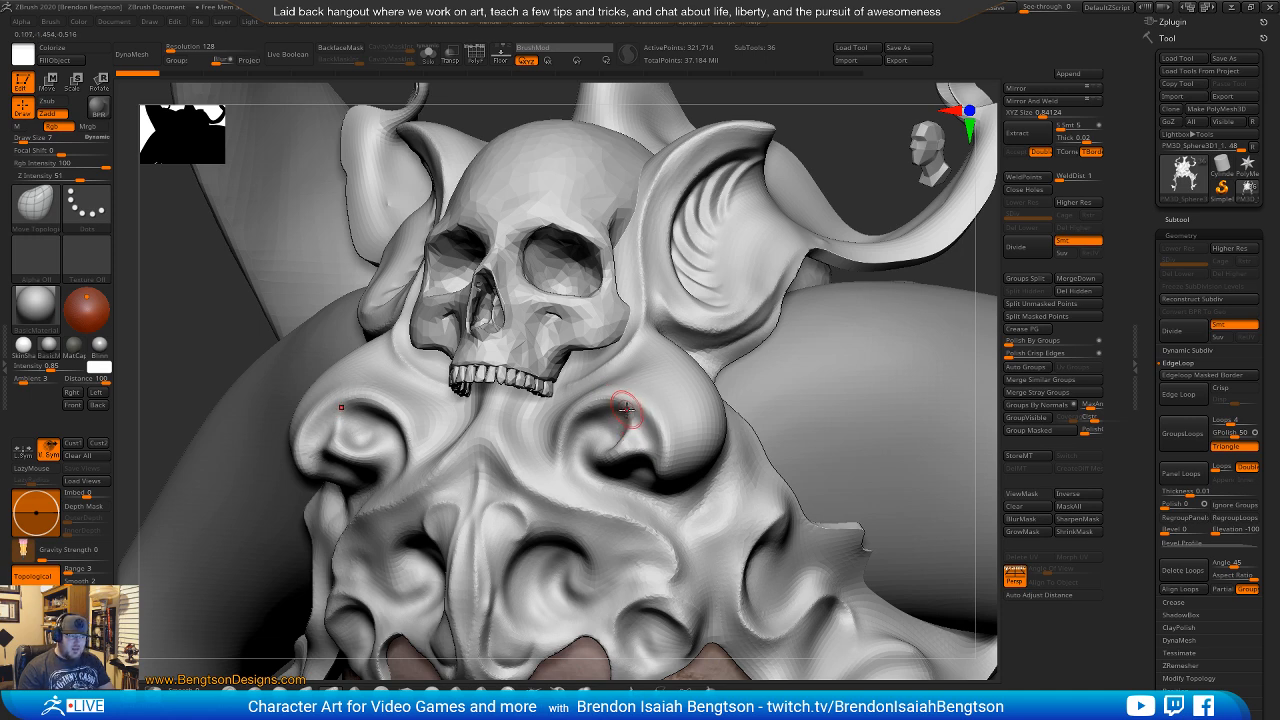
mouse_move(626, 409)
right_down()
mouse_move(668, 410)
mouse_move(618, 411)
right_up()
Carve curved grooves inside the upper scrolls below the skull with the DamStandard brush, using draw sizes 10 and 6.
key(b)
key(d)
key(s)
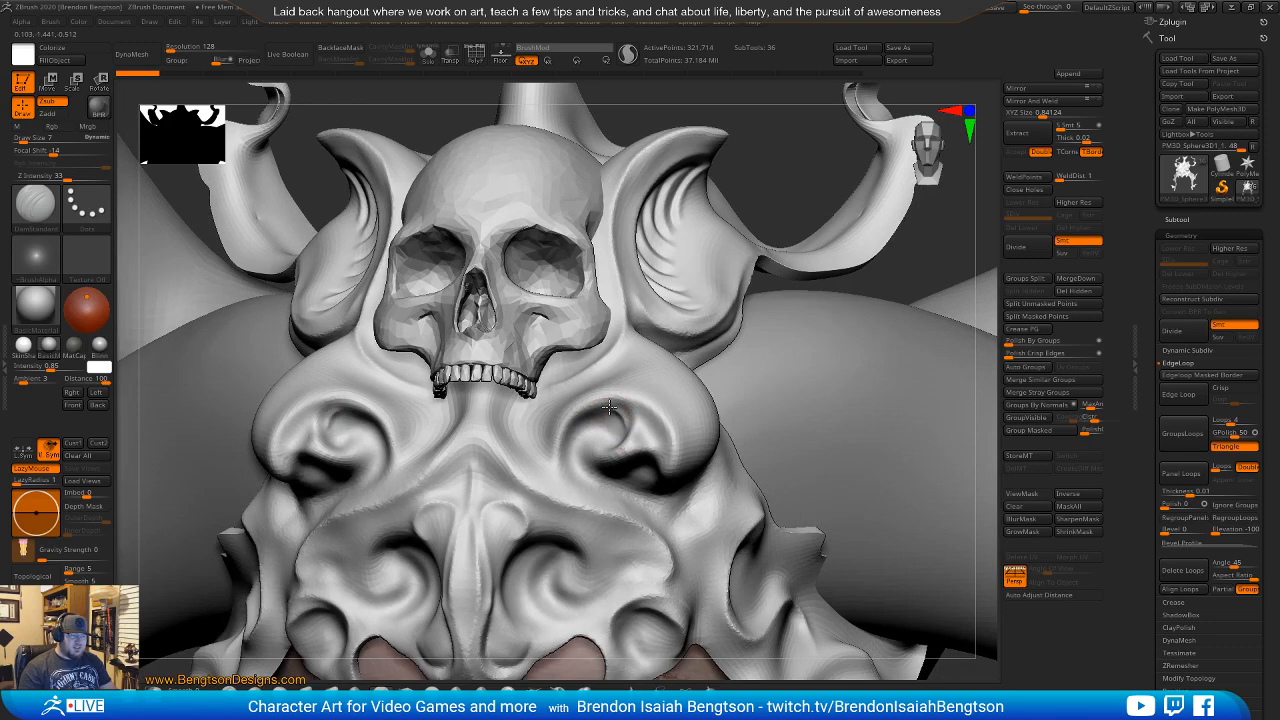
mouse_move(609, 407)
mouse_down()
mouse_move(591, 413)
mouse_move(602, 435)
mouse_move(613, 416)
mouse_move(594, 421)
mouse_move(613, 437)
mouse_up()
key(space)
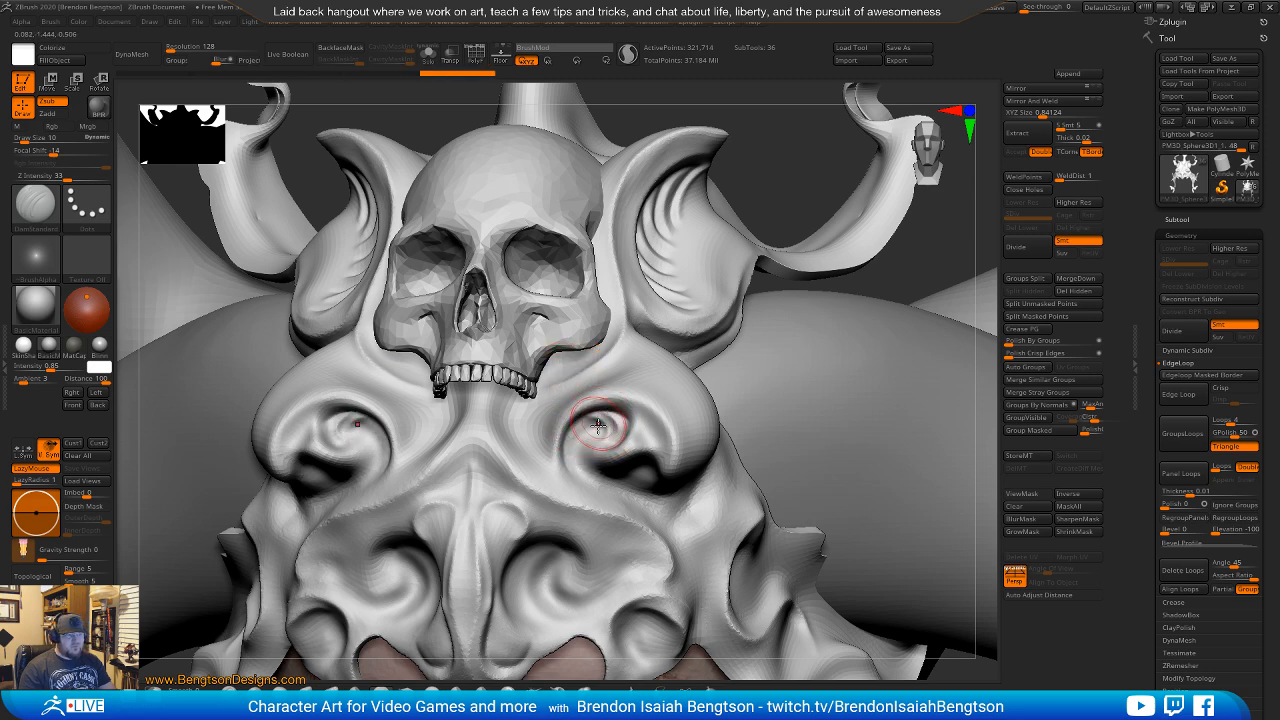
key(space)
click(605, 413)
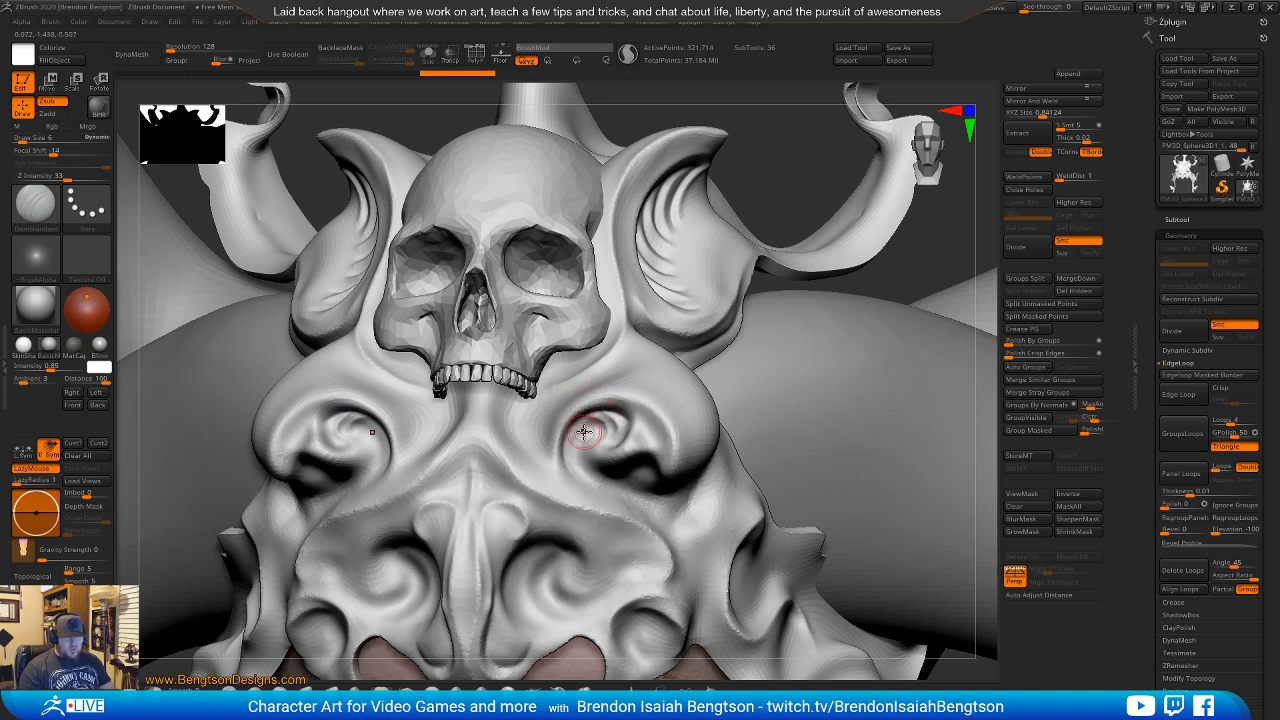
mouse_move(592, 424)
mouse_down()
mouse_move(580, 441)
mouse_move(592, 478)
mouse_up()
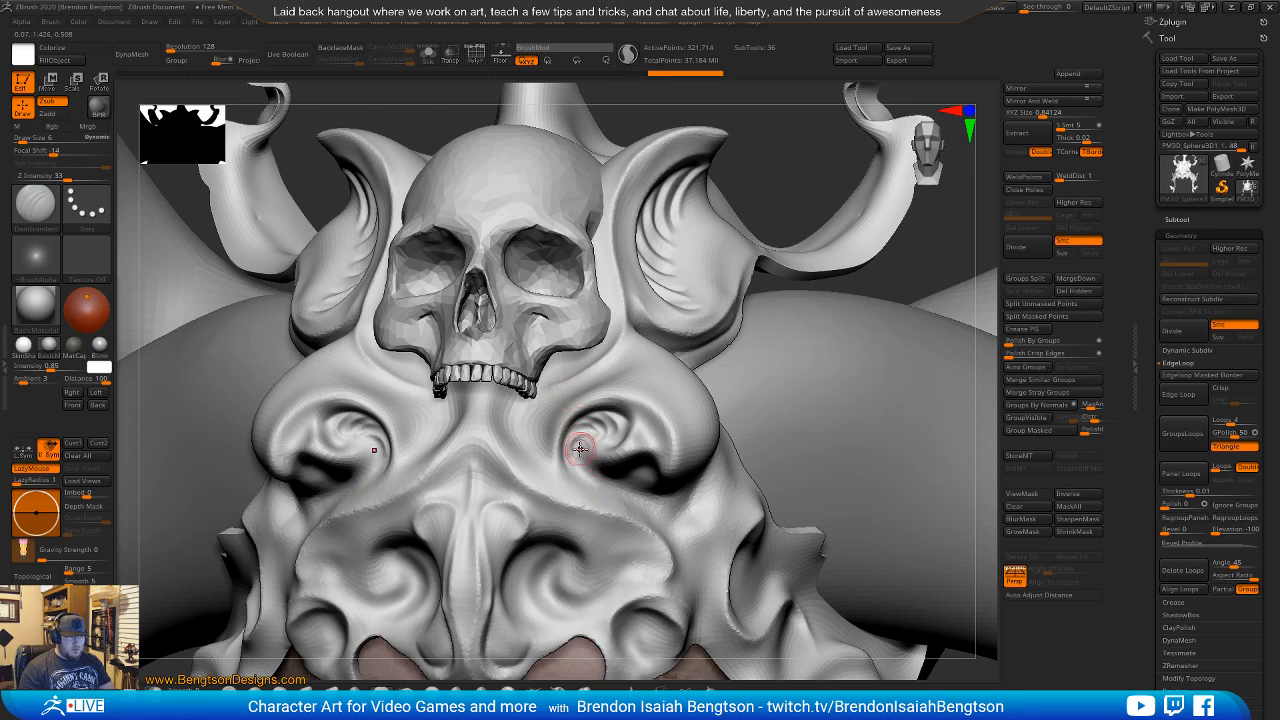
key(ctrl+z)
mouse_move(581, 447)
alt+right_down()
mouse_move(591, 380)
mouse_move(589, 429)
mouse_move(592, 400)
mouse_move(578, 424)
mouse_move(545, 418)
alt+right_up()
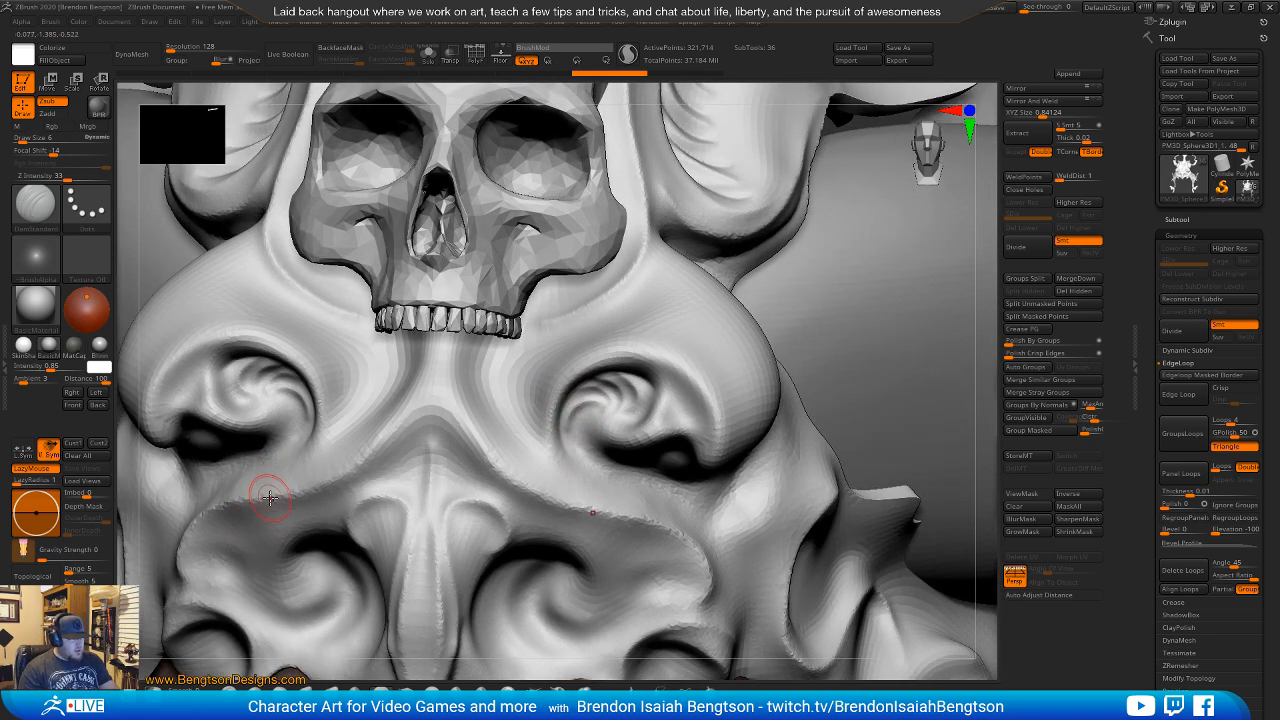
key(b)
key(c)
key(b)
key(b)
key(m)
key(t)
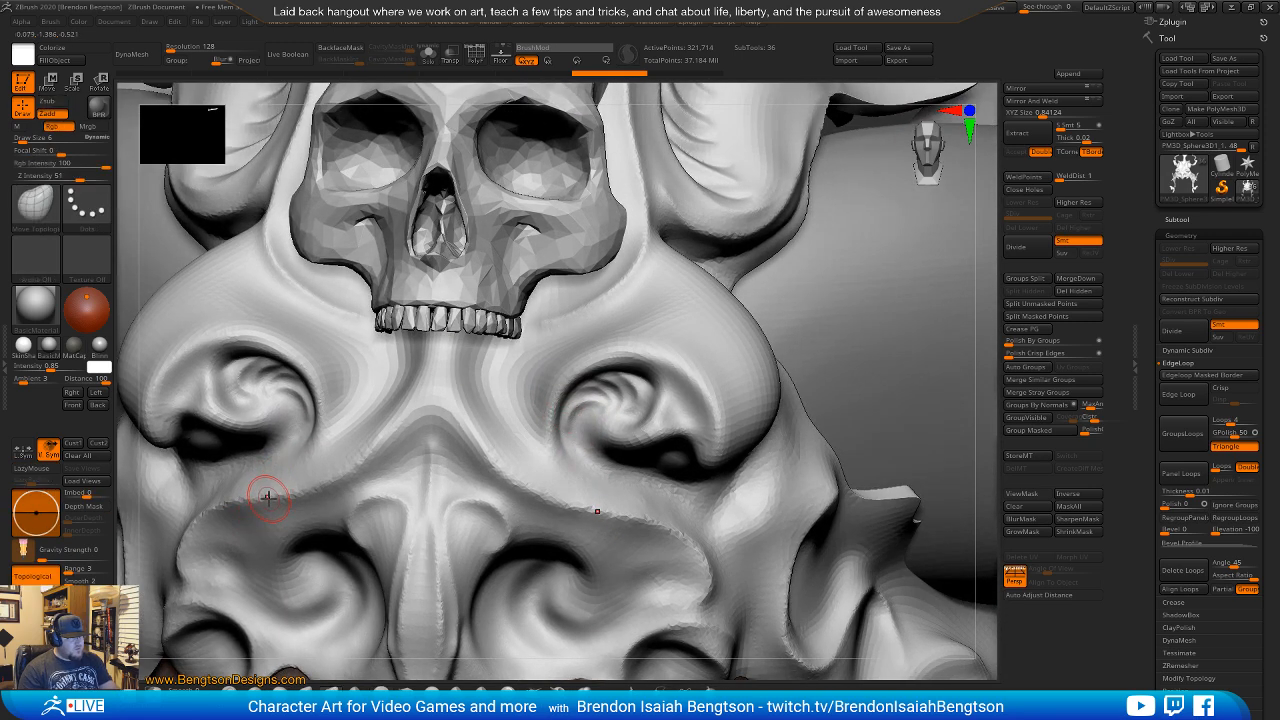
key(b)
key(h)
key(p)
key(b)
key(d)
key(s)
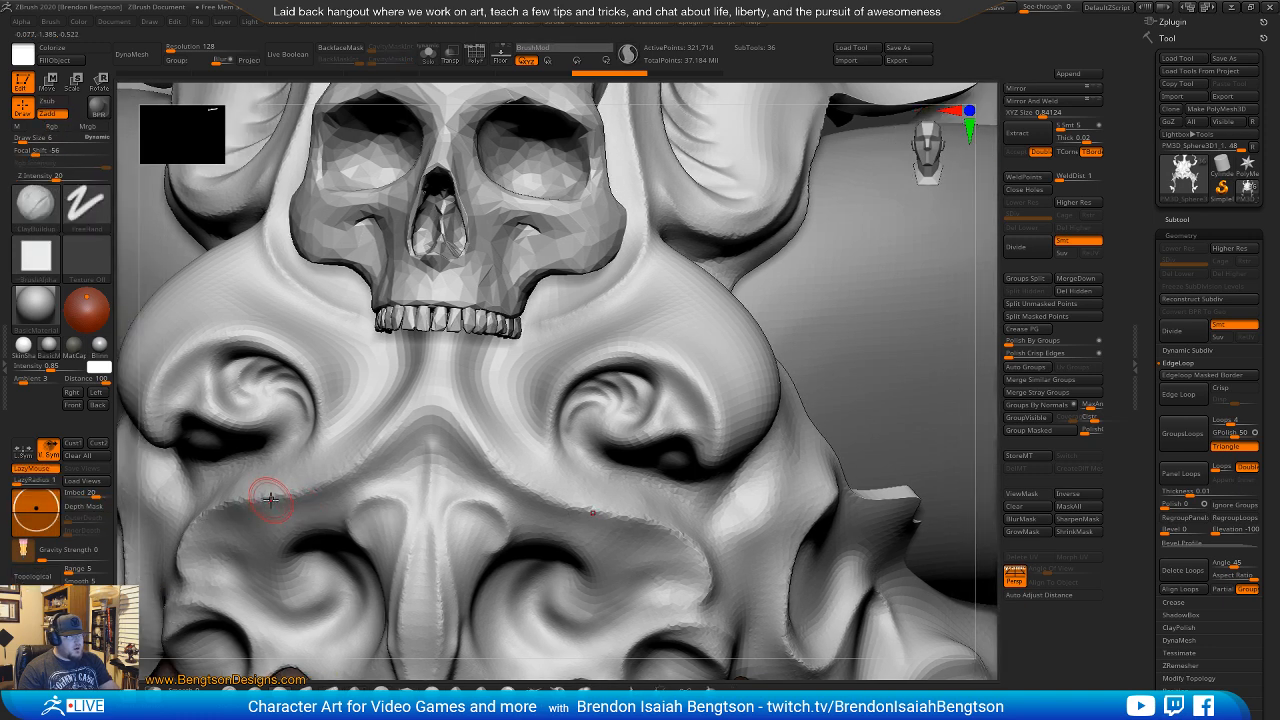
key(b)
key(c)
key(b)
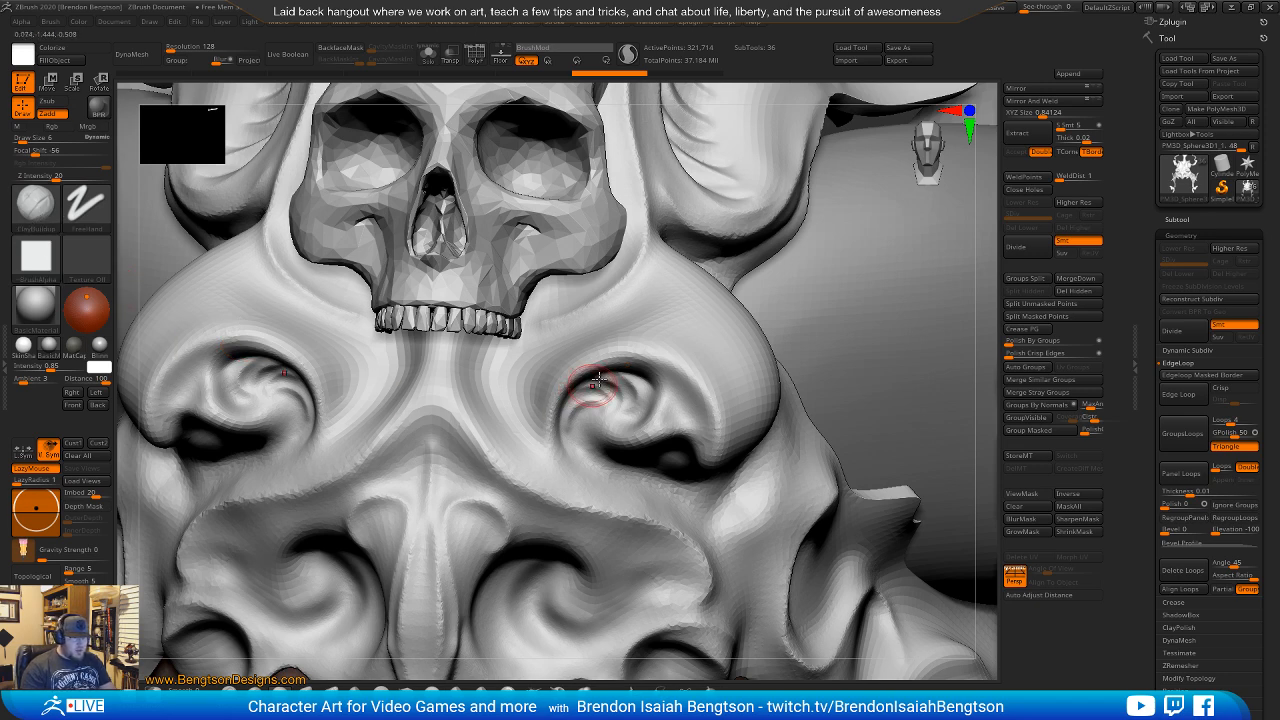
Extend and deepen the fanned grooves around the upper scrolls' inner curls with the DamStandard brush at draw size 6.
key(b)
key(s)
key(t)
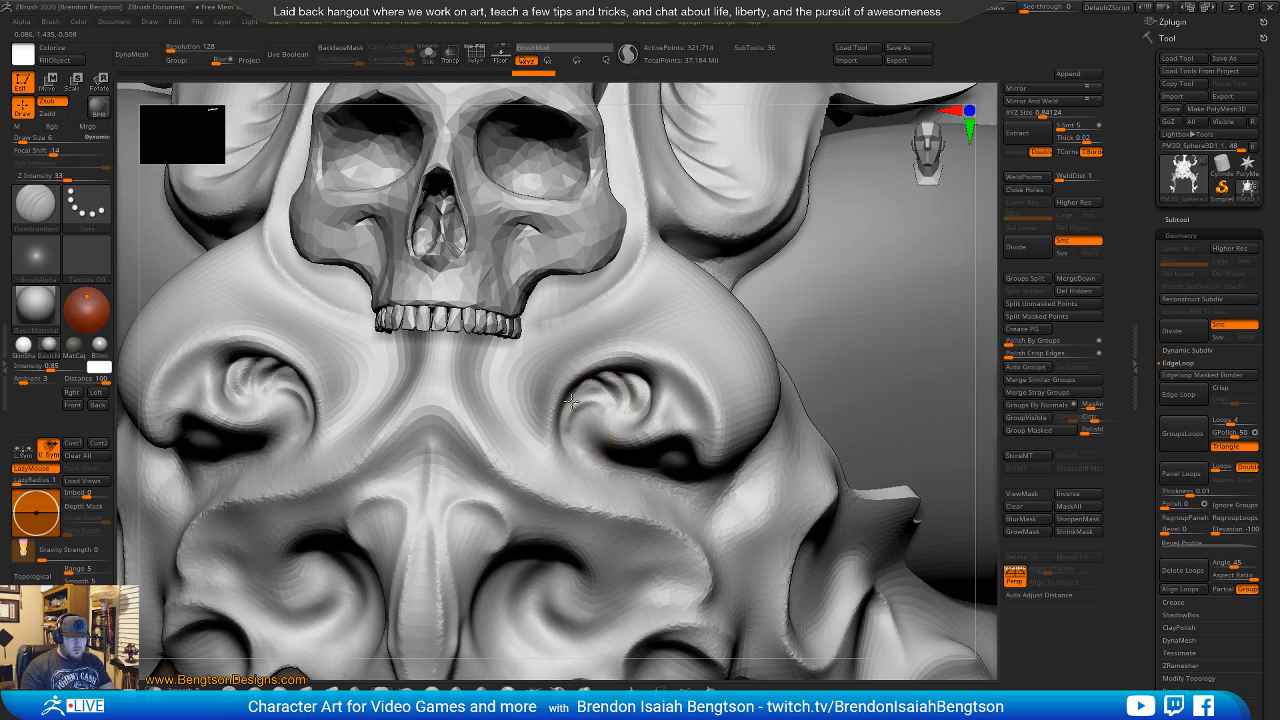
mouse_move(604, 377)
right_down()
mouse_move(590, 365)
mouse_move(623, 400)
right_up()
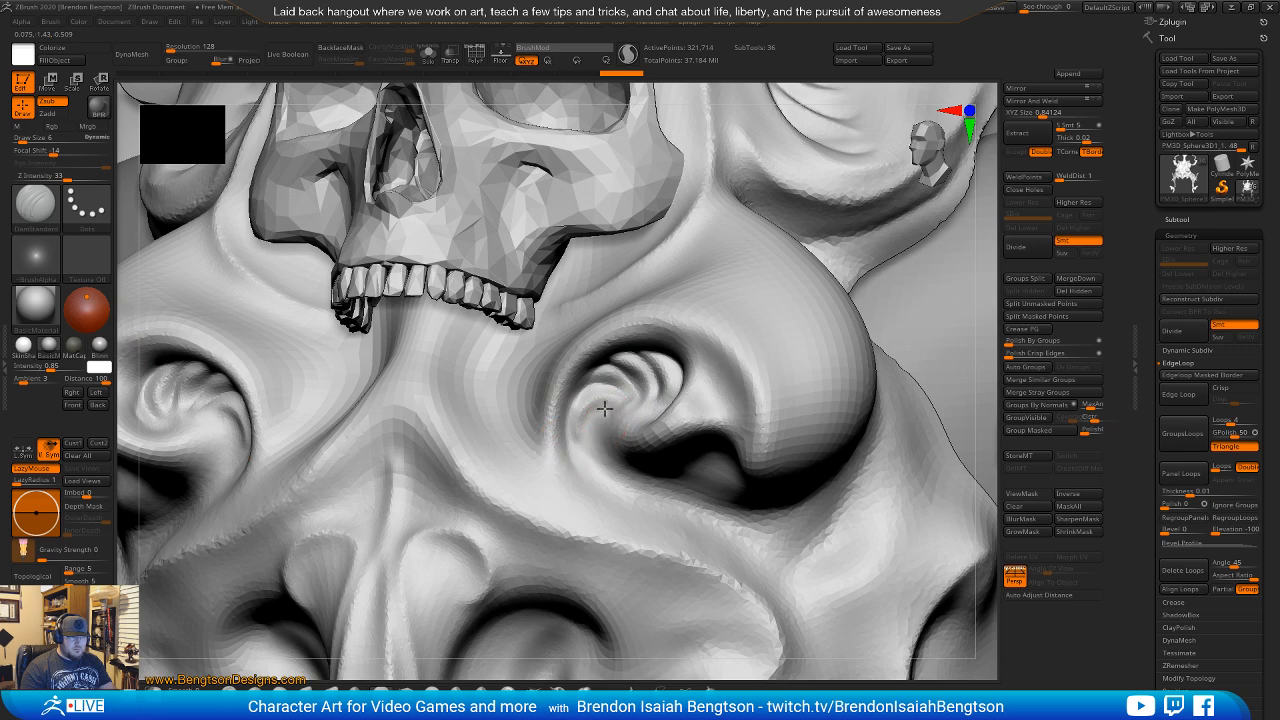
mouse_move(585, 421)
mouse_down()
mouse_move(577, 443)
mouse_move(606, 425)
mouse_move(595, 428)
mouse_up()
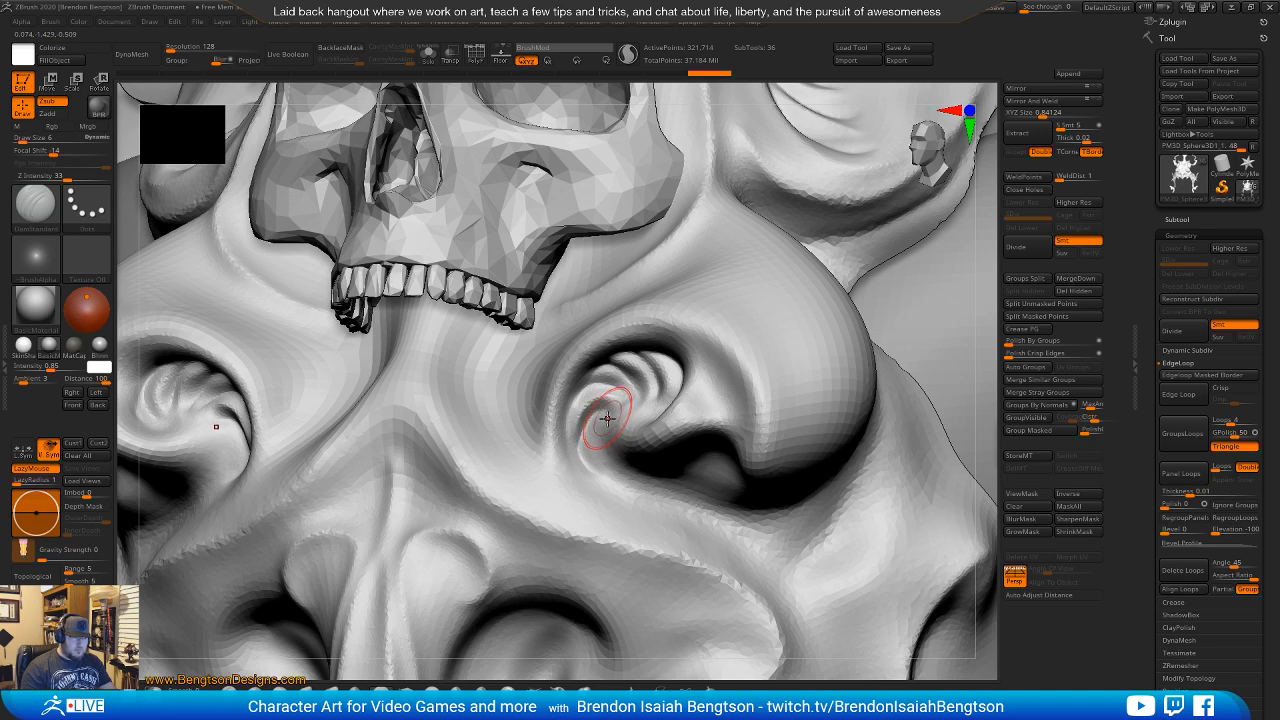
mouse_move(583, 440)
mouse_down()
mouse_move(603, 405)
mouse_move(607, 423)
mouse_up()
mouse_move(608, 423)
ctrl+right_down()
mouse_move(602, 375)
mouse_move(634, 420)
mouse_move(580, 427)
mouse_move(594, 503)
ctrl+right_up()
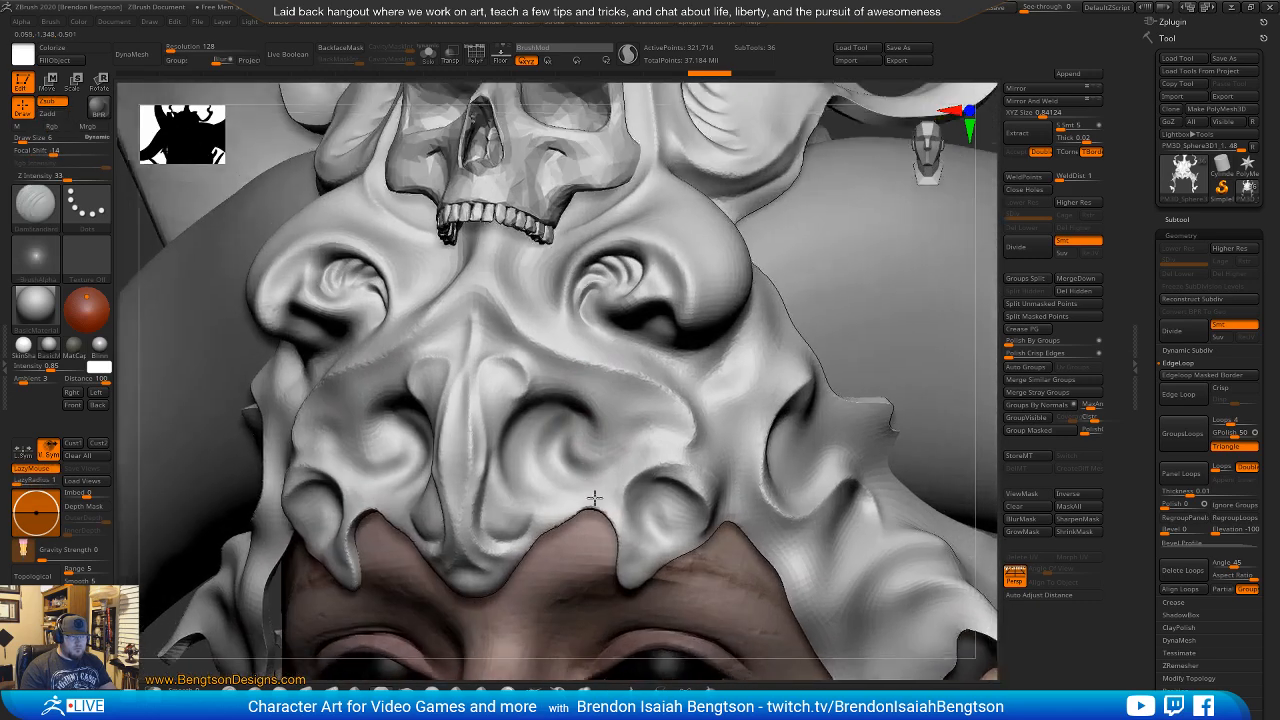
Carve a fan of curved grooves inside the large swirls on either side of the brow plate's central ridge with DamStandard.
mouse_move(550, 438)
right_down()
mouse_move(526, 426)
mouse_move(559, 479)
mouse_move(543, 429)
right_up()
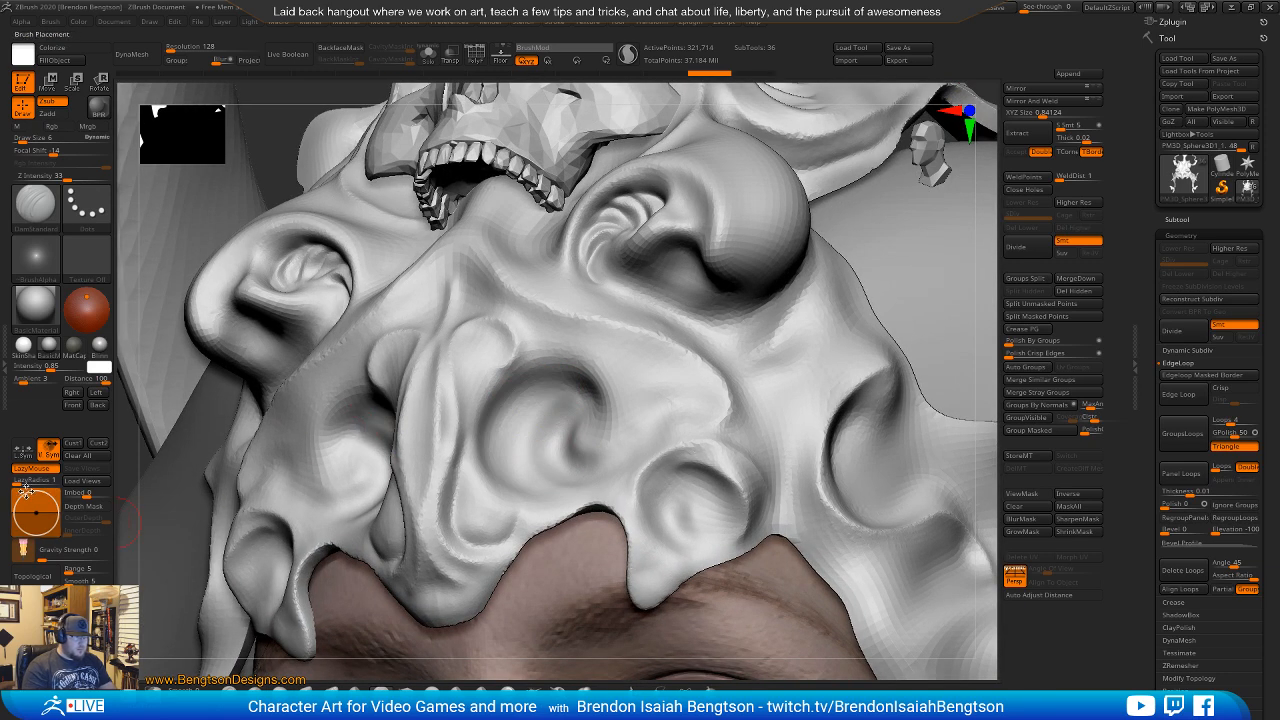
mouse_move(471, 371)
right_down()
mouse_move(601, 422)
mouse_move(566, 393)
right_up()
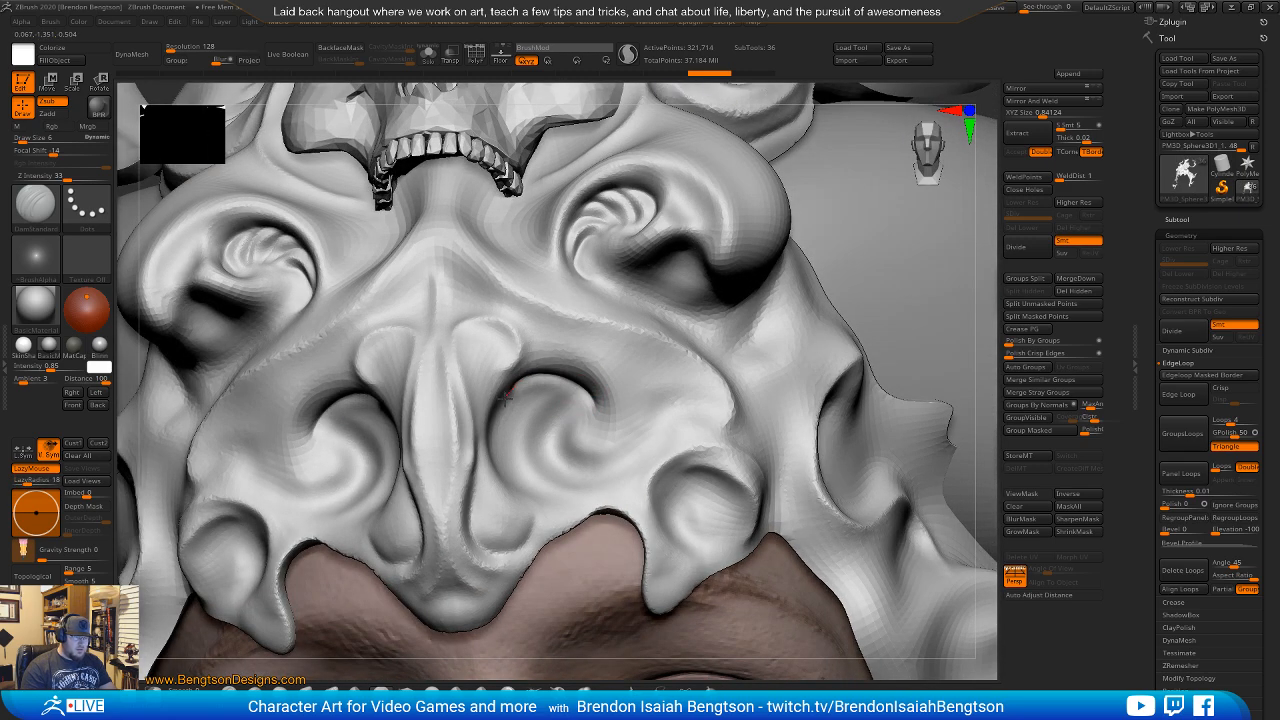
mouse_move(566, 417)
right_down()
mouse_move(527, 497)
mouse_move(500, 476)
right_up()
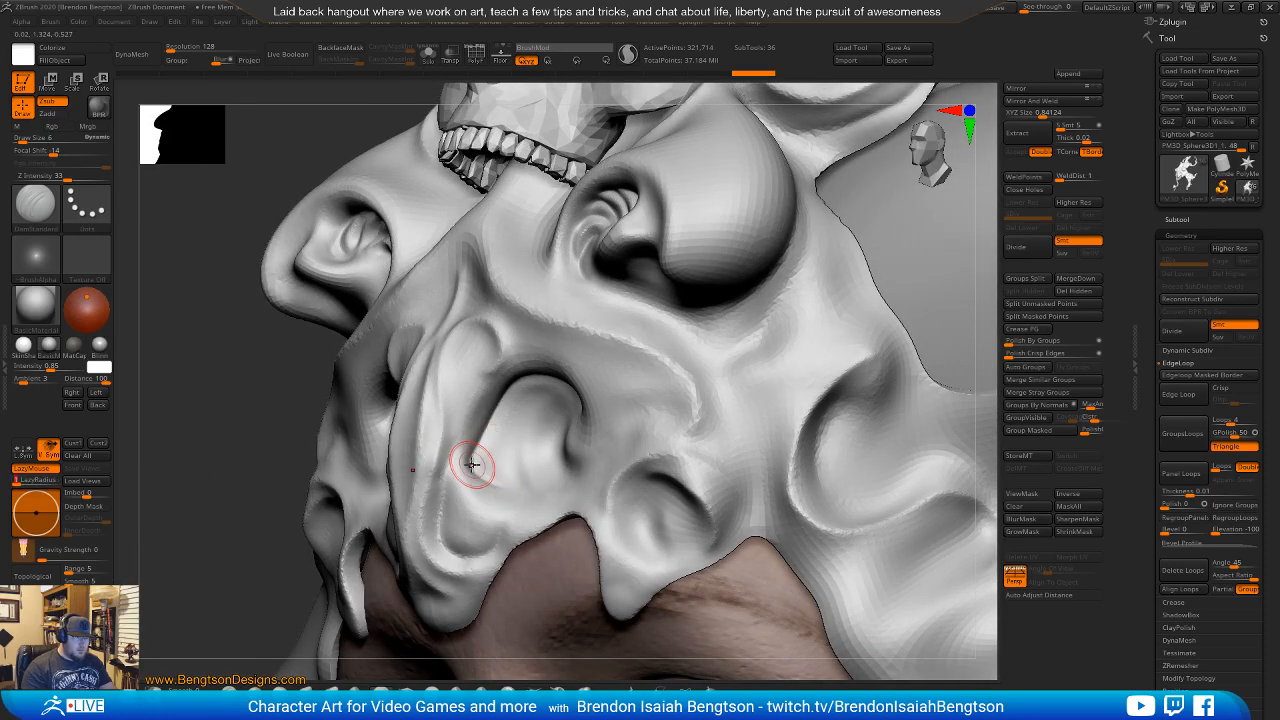
drag(490, 475, 498, 412)
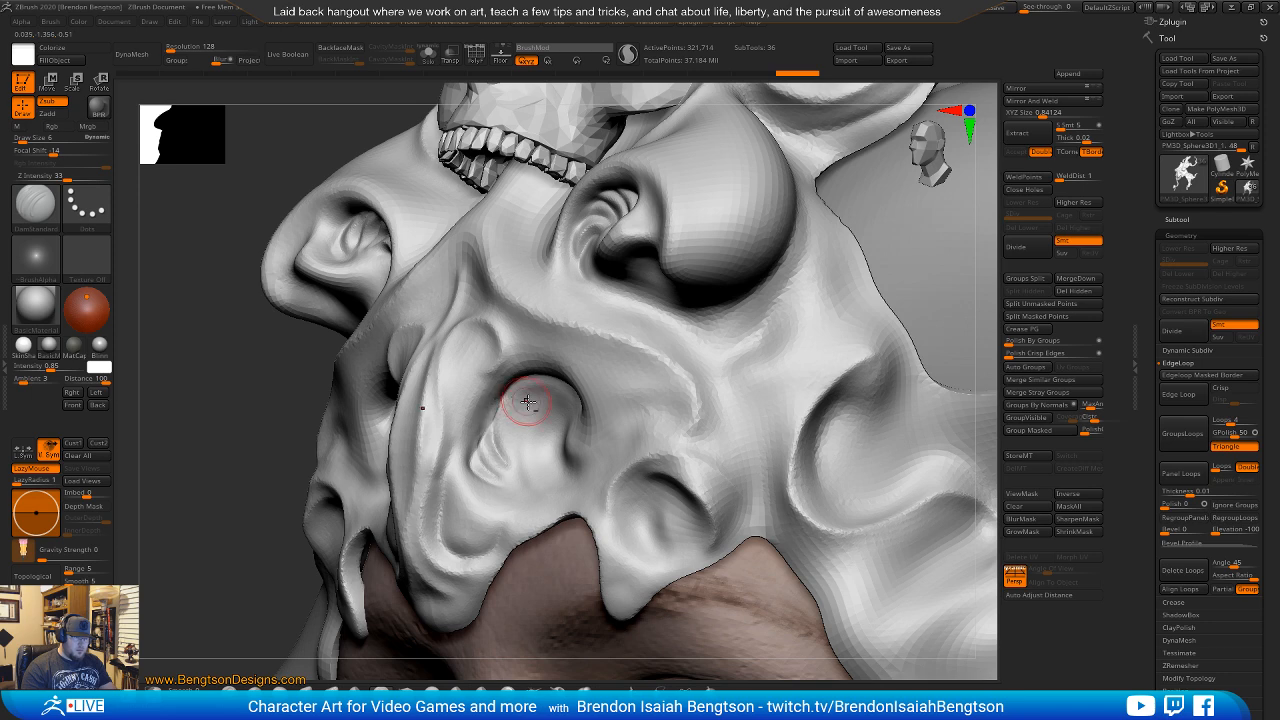
drag(521, 457, 512, 452)
drag(518, 381, 522, 439)
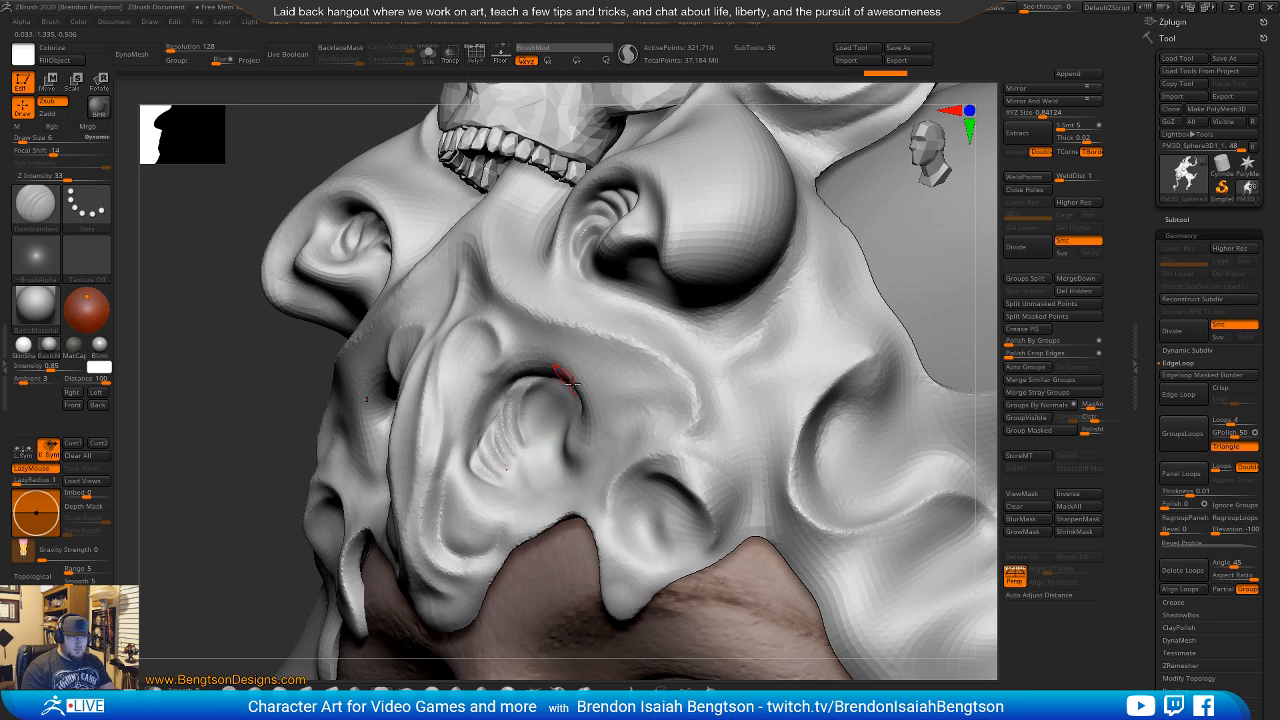
drag(578, 403, 520, 405)
right_drag(522, 420, 636, 448)
mouse_move(548, 436)
mouse_down()
mouse_move(577, 409)
mouse_move(556, 444)
mouse_up()
mouse_move(555, 447)
ctrl+right_down()
mouse_move(583, 260)
mouse_move(563, 452)
mouse_move(549, 422)
mouse_move(533, 439)
mouse_move(500, 440)
mouse_move(546, 428)
mouse_move(563, 466)
ctrl+right_up()
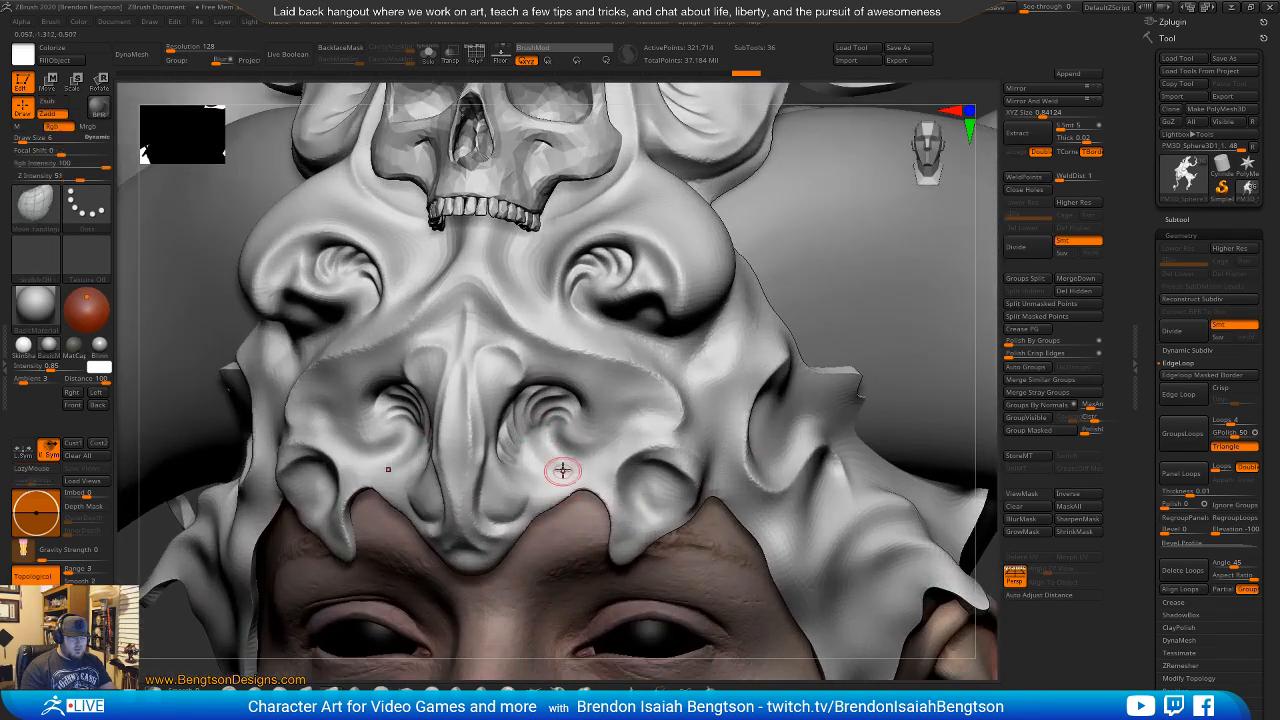
Adjust the contours of the brow plate and upper scrolls with the Move Topological brush at draw size 19.
key(space)
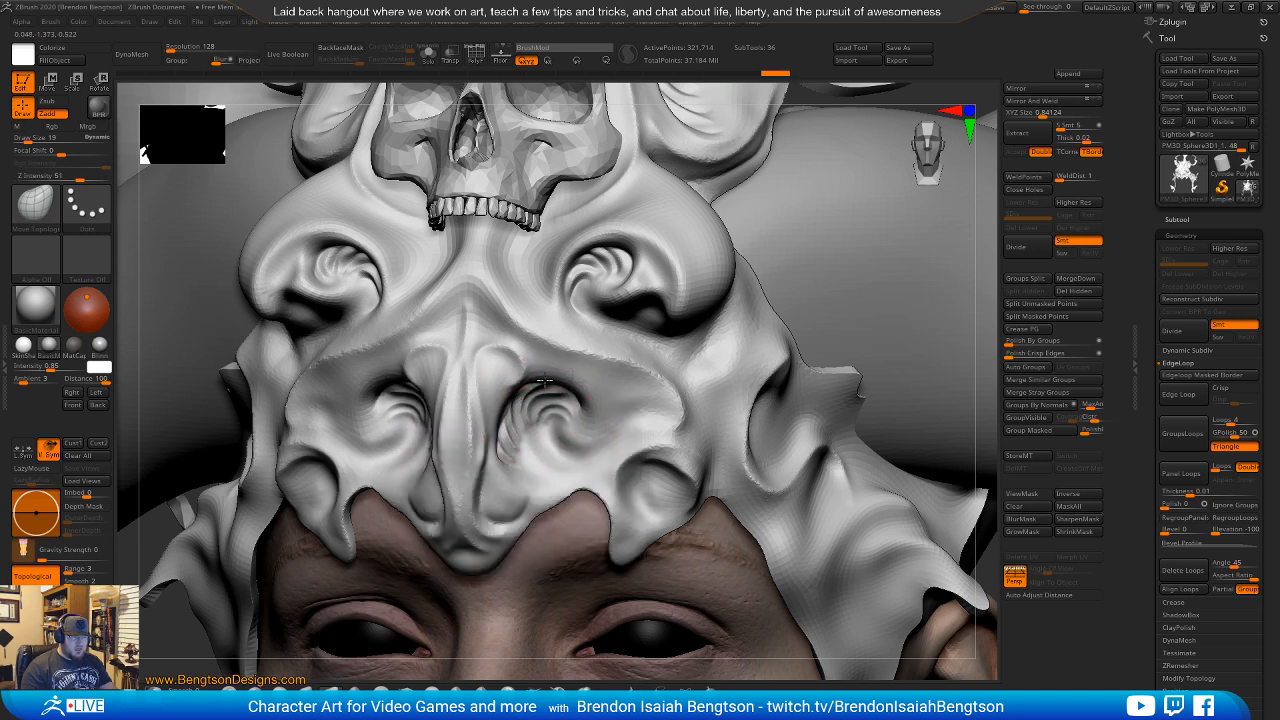
mouse_move(548, 350)
right_down()
mouse_move(505, 384)
mouse_move(465, 370)
right_up()
mouse_move(550, 288)
mouse_down()
mouse_move(524, 292)
mouse_move(548, 302)
mouse_up()
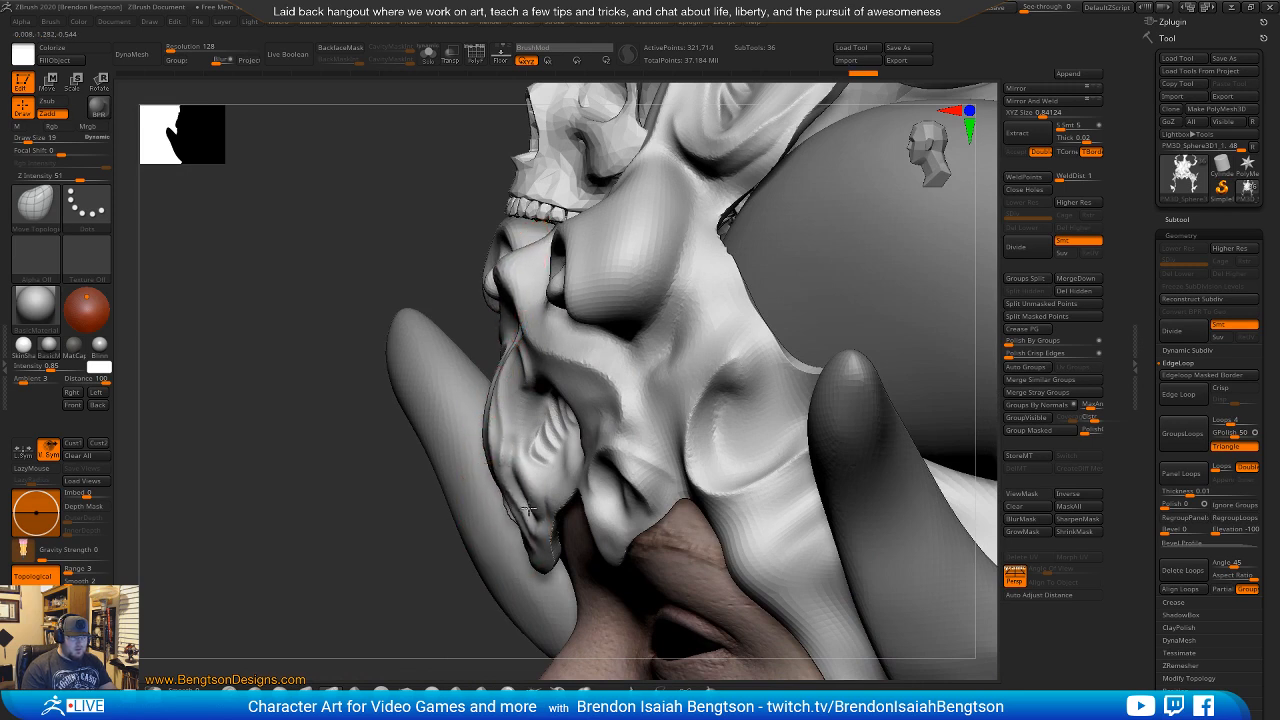
right_drag(487, 430, 535, 312)
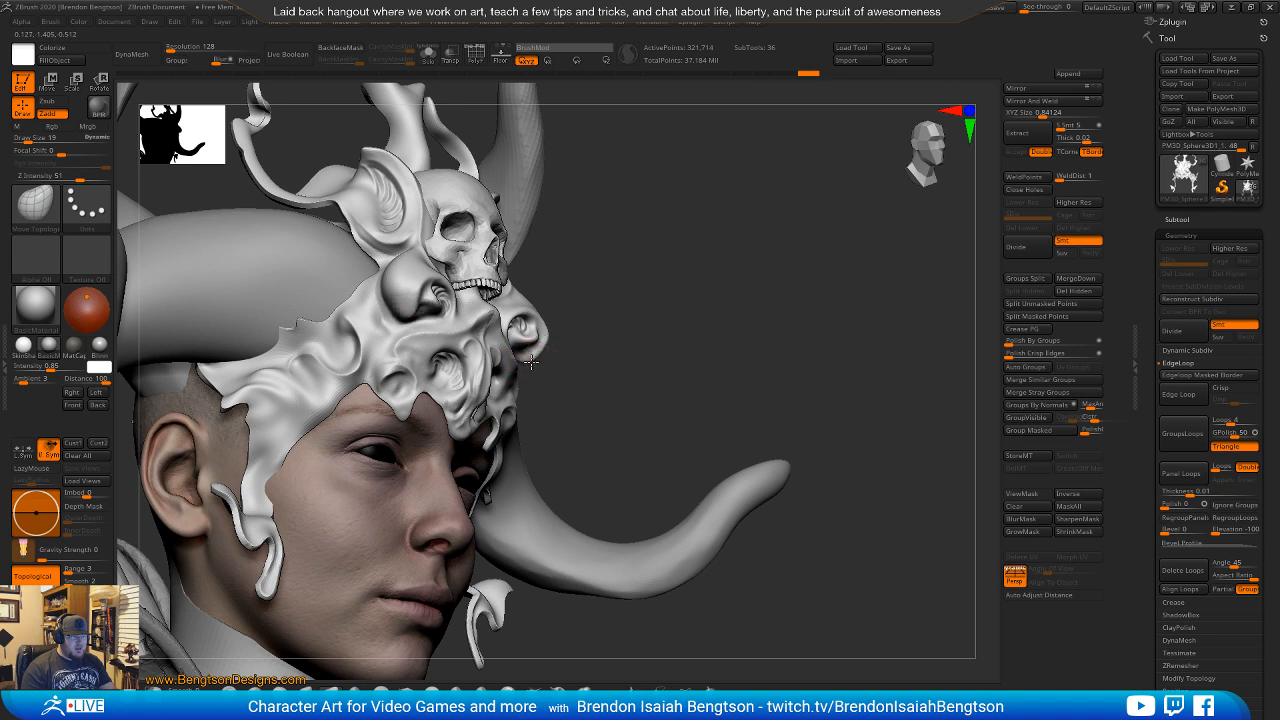
right_drag(595, 365, 565, 400)
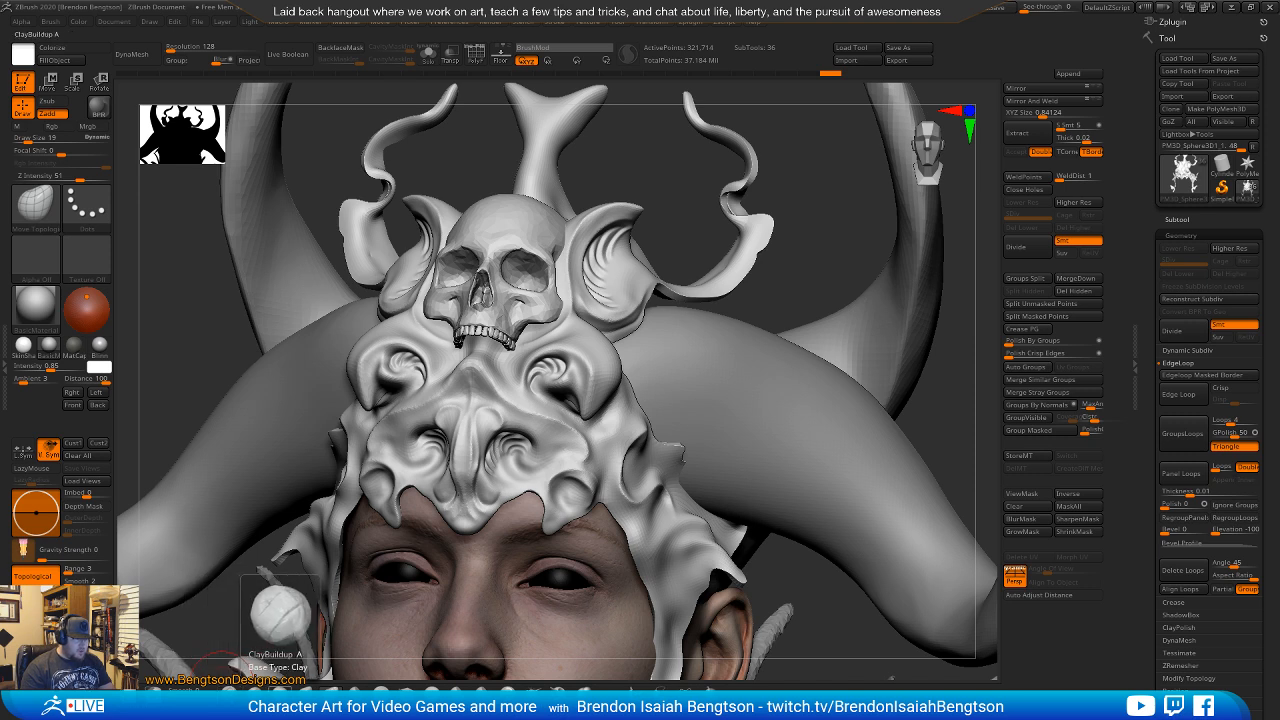
Assign 1 as the custom hotkey for the ClayBuildup brush.
click(274, 690)
ctrl+alt+click(279, 689)
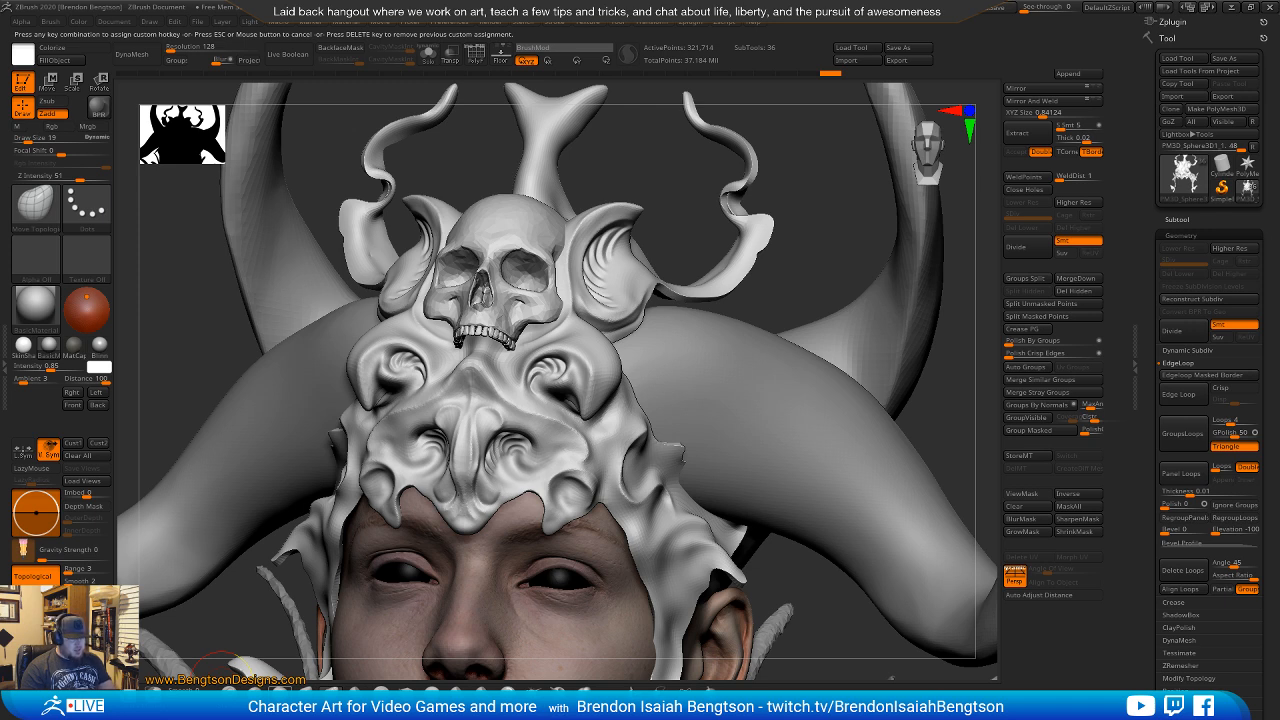
key(1)
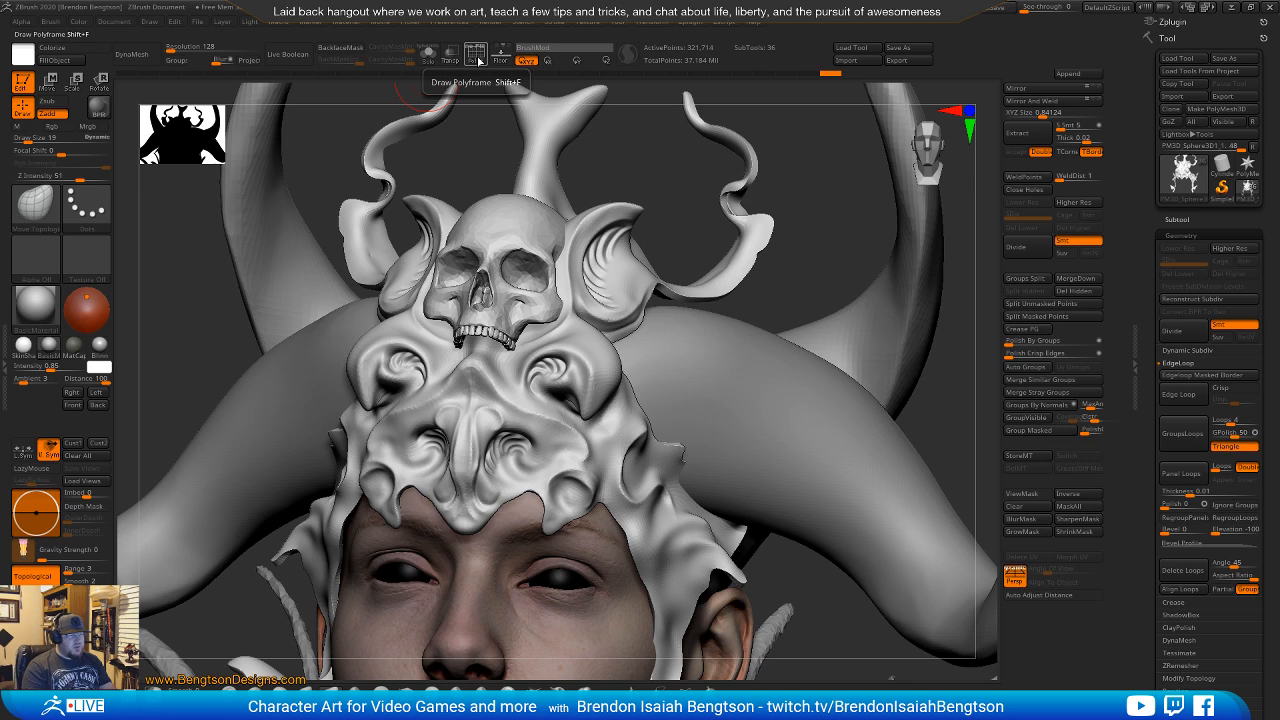
Toggle Solo mode to compare the isolated headdress with the full character.
alt+click(497, 487)
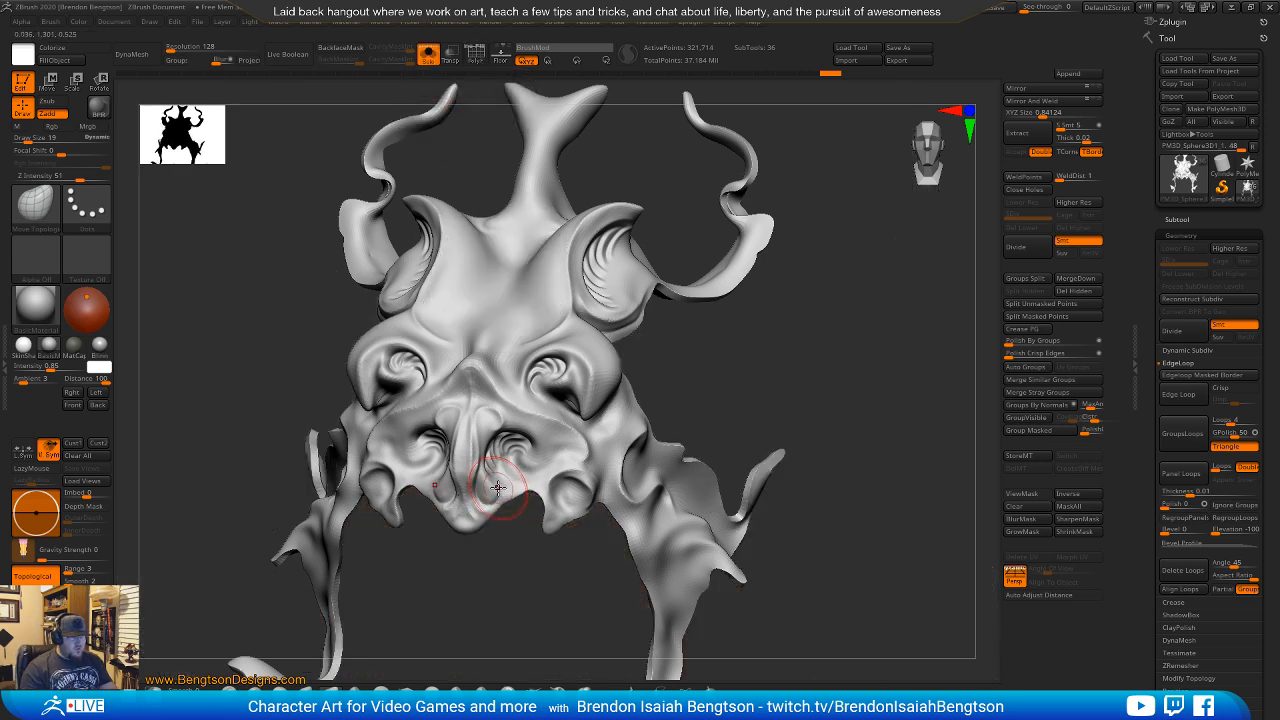
alt+click(497, 487)
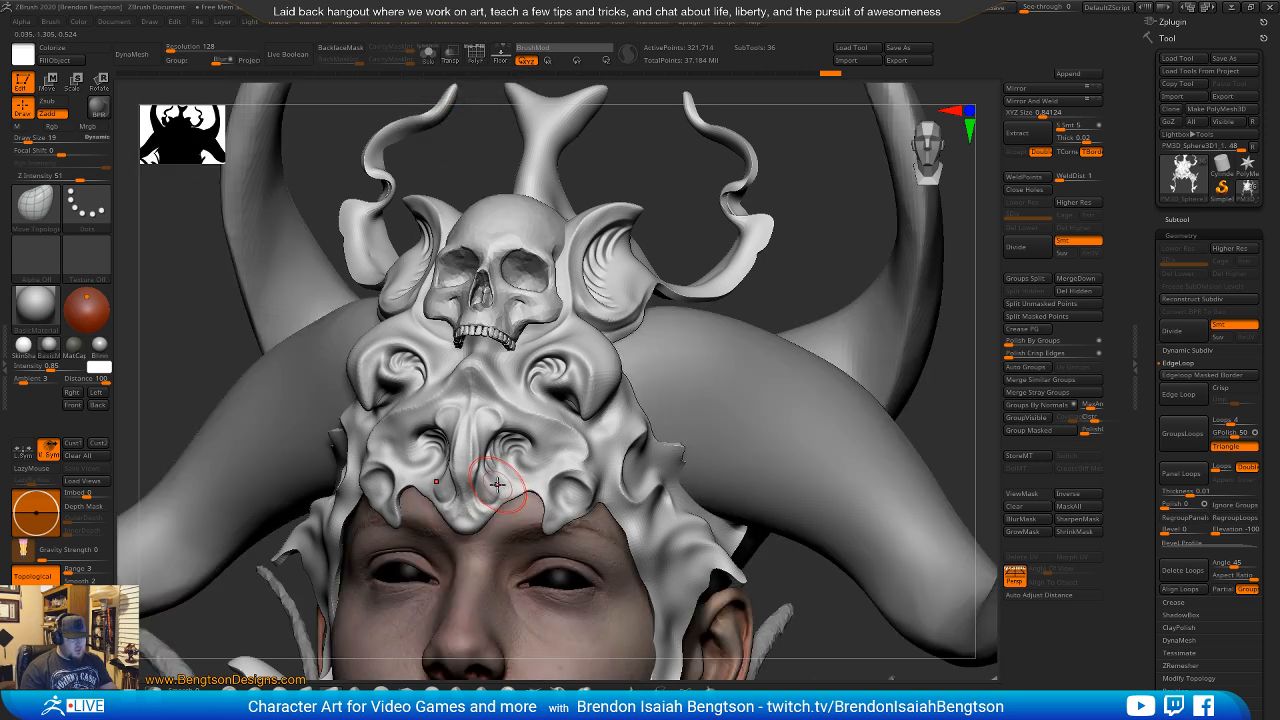
key(shift+t)
mouse_move(505, 442)
right_down()
mouse_move(440, 448)
mouse_move(522, 440)
mouse_move(506, 445)
mouse_move(512, 412)
mouse_move(466, 371)
mouse_move(532, 397)
mouse_move(606, 457)
mouse_move(604, 392)
right_up()
key(shift+t)
key(shift+t)
key(shift+s)
key(shift+t)
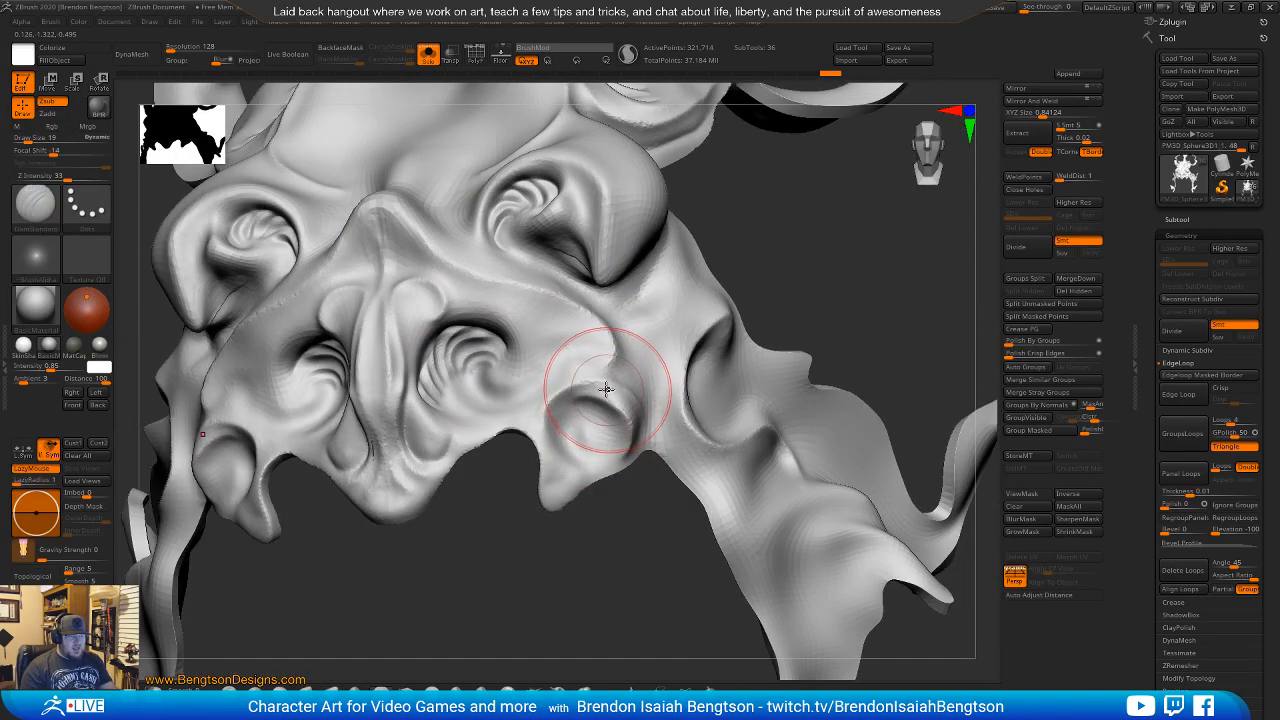
Reshape the lower lobes and outer contour of the brow plate with the Move Topological brush.
key(b)
key(m)
key(t)
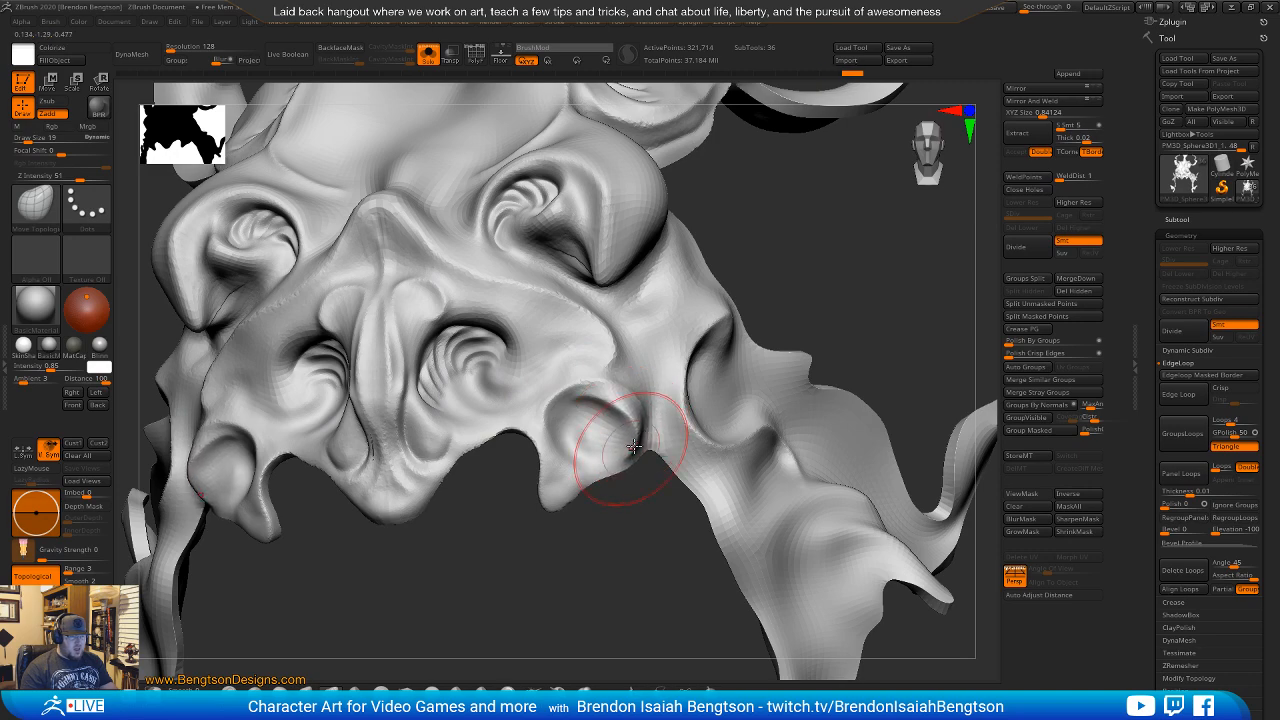
right_drag(633, 446, 648, 441)
right_drag(631, 420, 611, 402)
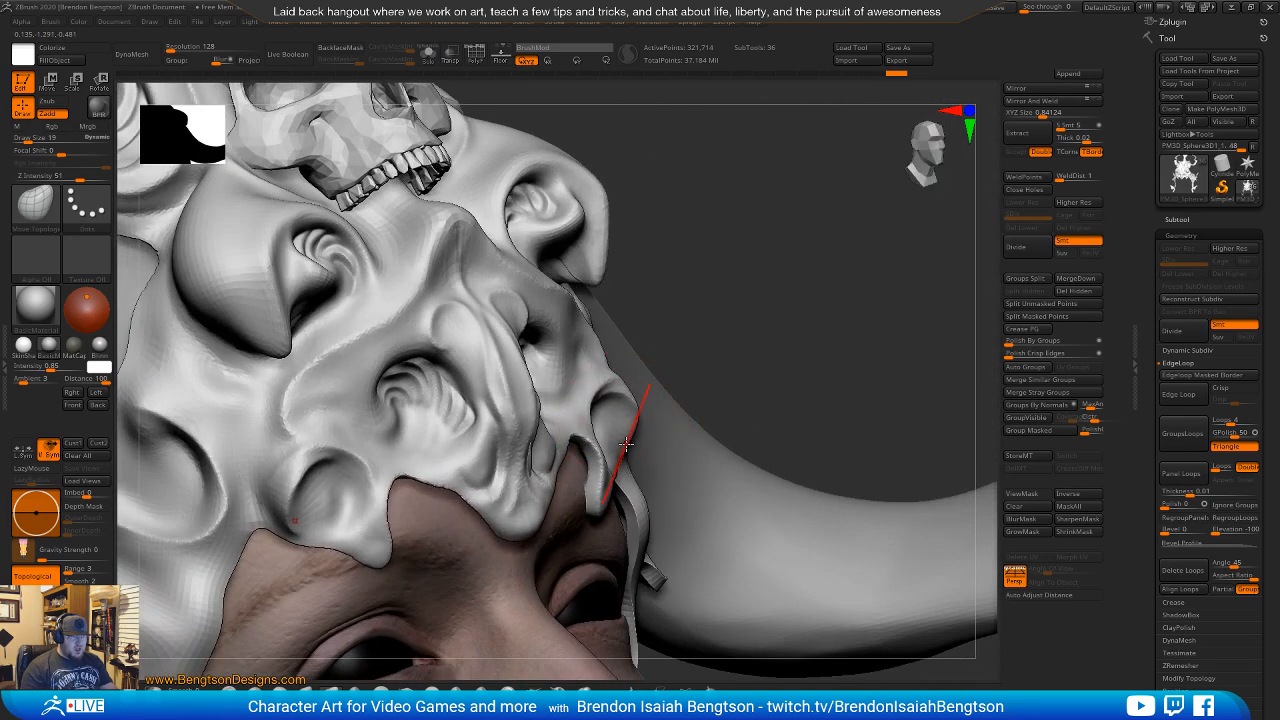
right_click(625, 443)
mouse_move(625, 443)
right_down()
mouse_move(743, 277)
mouse_move(686, 299)
mouse_move(778, 297)
mouse_move(803, 277)
mouse_move(800, 300)
mouse_move(783, 265)
mouse_move(767, 315)
right_up()
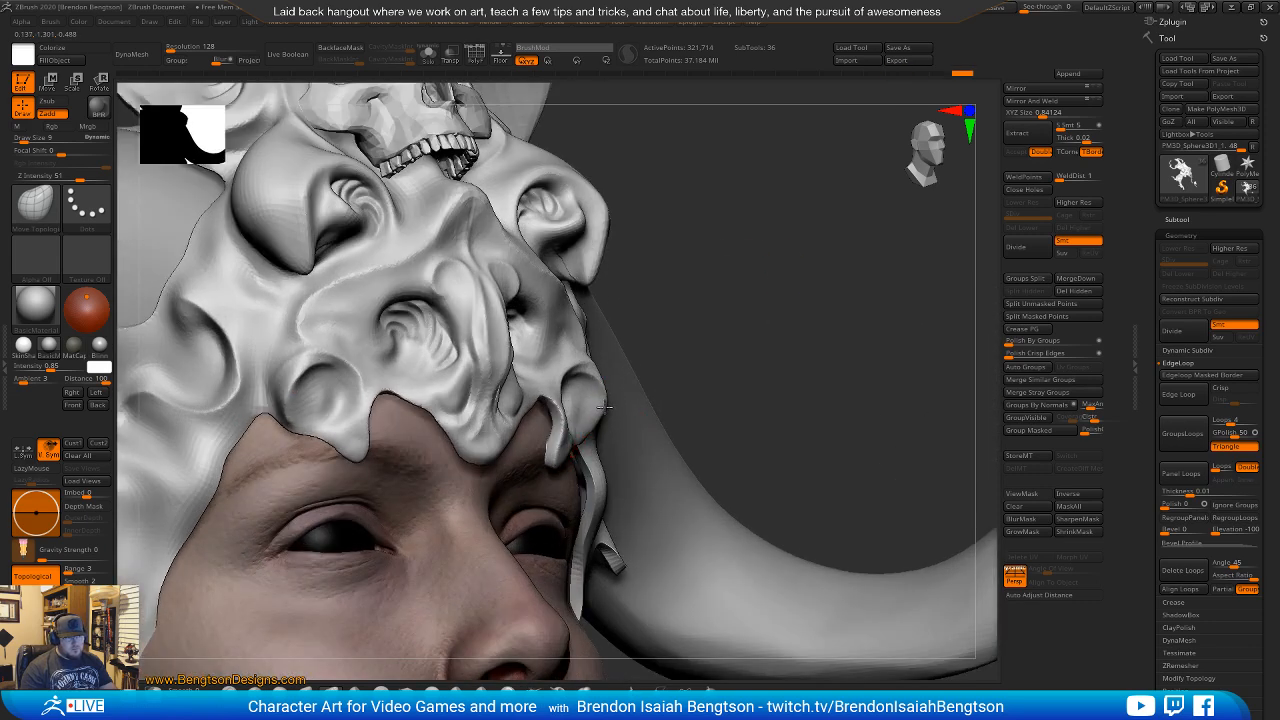
mouse_move(722, 265)
ctrl+right_down()
mouse_move(737, 321)
mouse_move(698, 325)
mouse_move(678, 458)
mouse_move(618, 448)
ctrl+right_up()
Try a DamStandard groove on the side of the headdress, and undo it.
key(b)
key(d)
key(s)
mouse_move(600, 214)
mouse_down()
mouse_move(623, 186)
mouse_move(600, 198)
mouse_move(576, 285)
mouse_move(600, 251)
mouse_up()
key(ctrl+z)
key(ctrl+z)
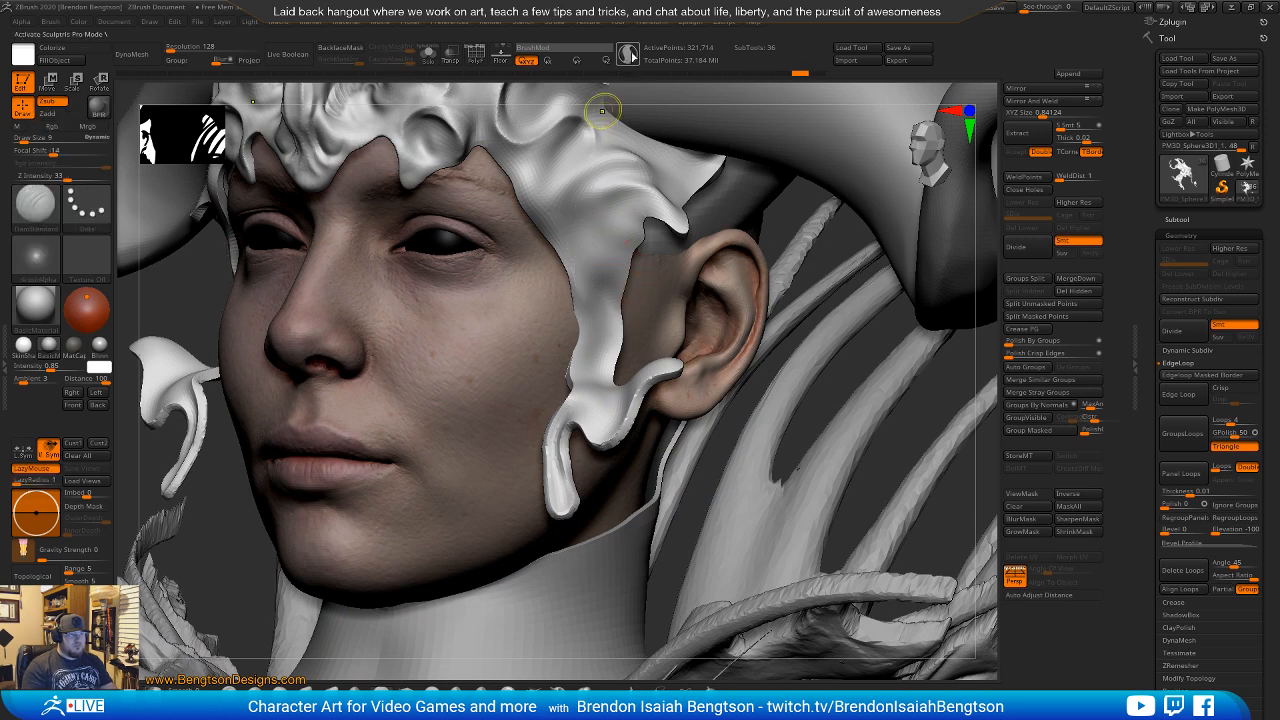
Open the Draw preferences to examine the maximum brush size and dynamic brush scale settings.
mouse_move(577, 235)
right_down()
mouse_move(554, 330)
mouse_move(571, 337)
mouse_move(567, 327)
right_up()
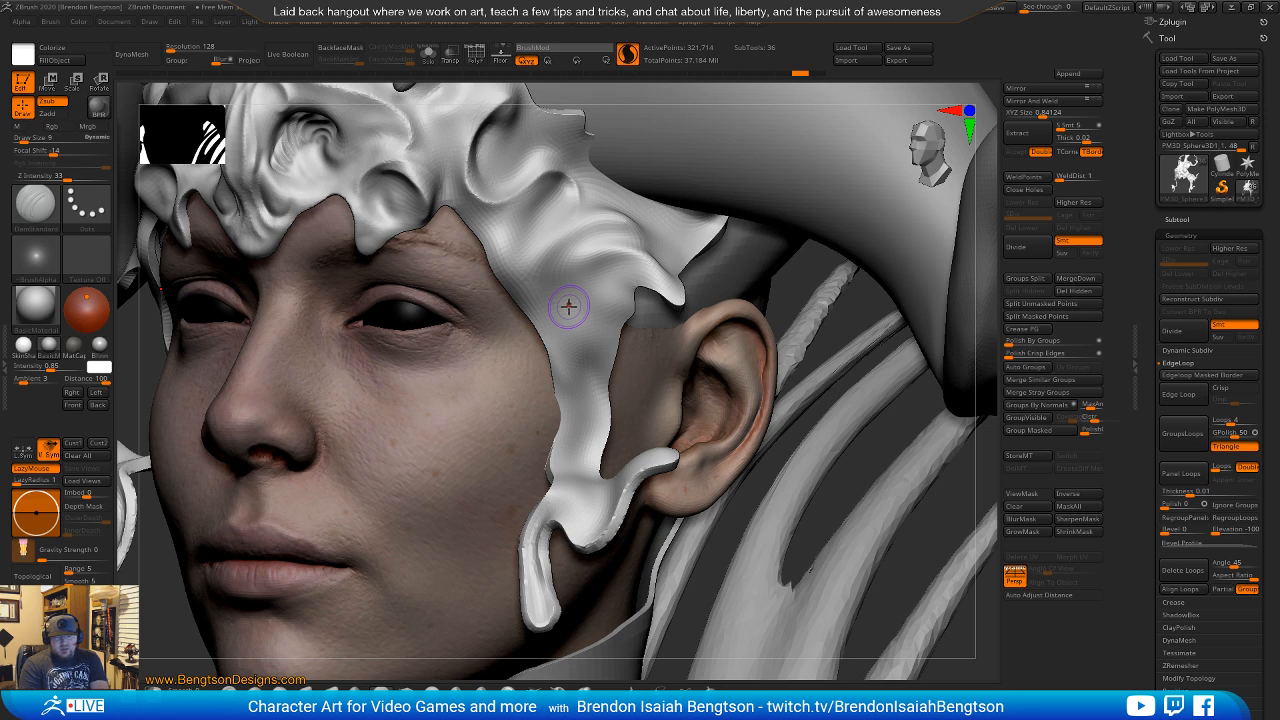
click(452, 22)
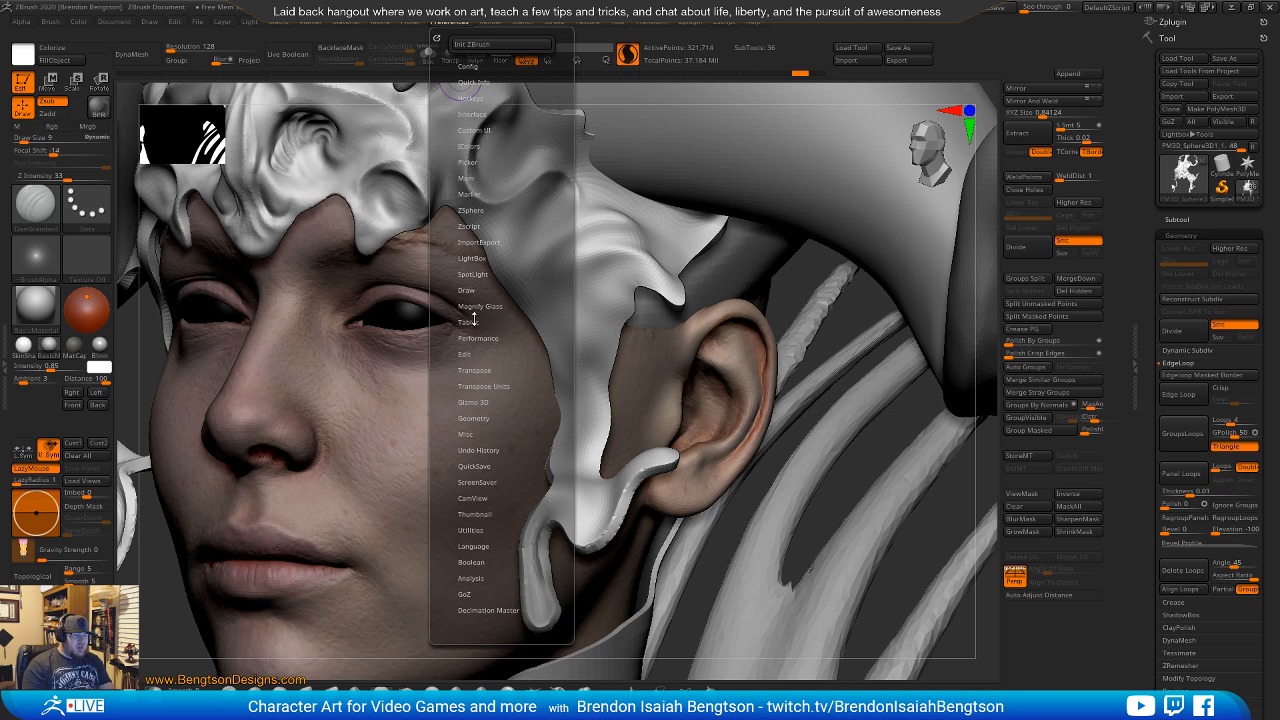
click(466, 290)
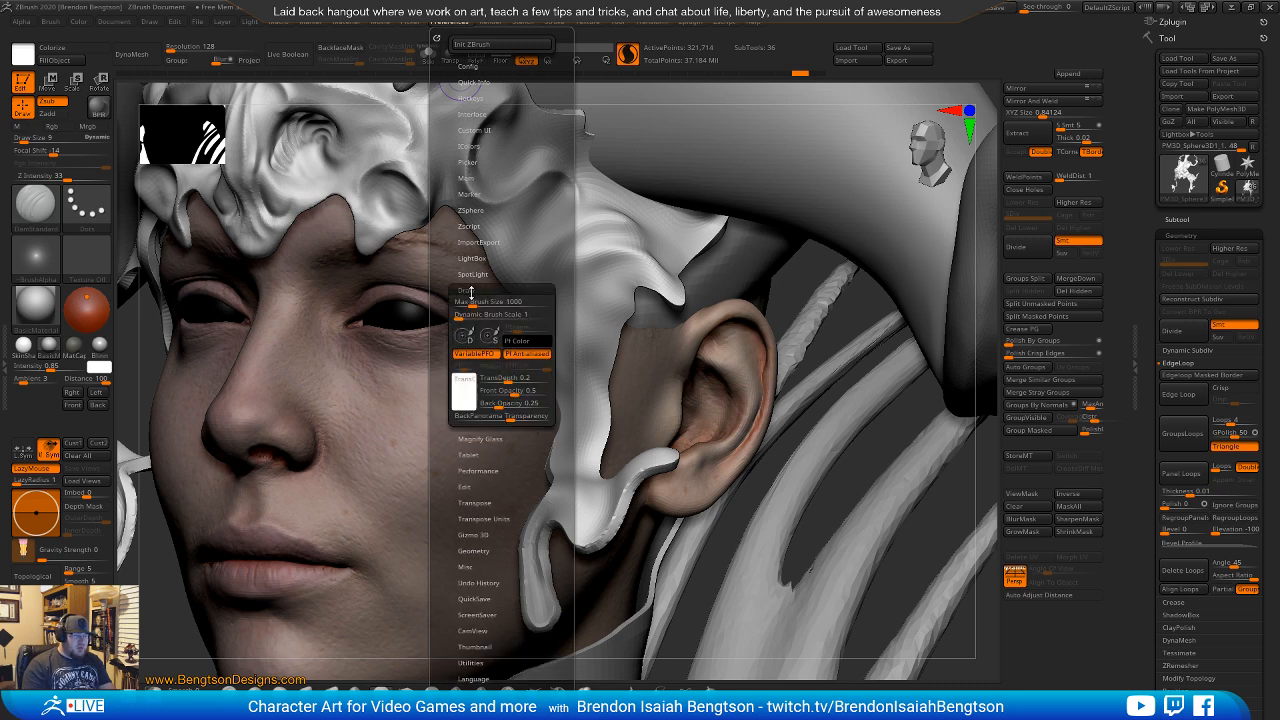
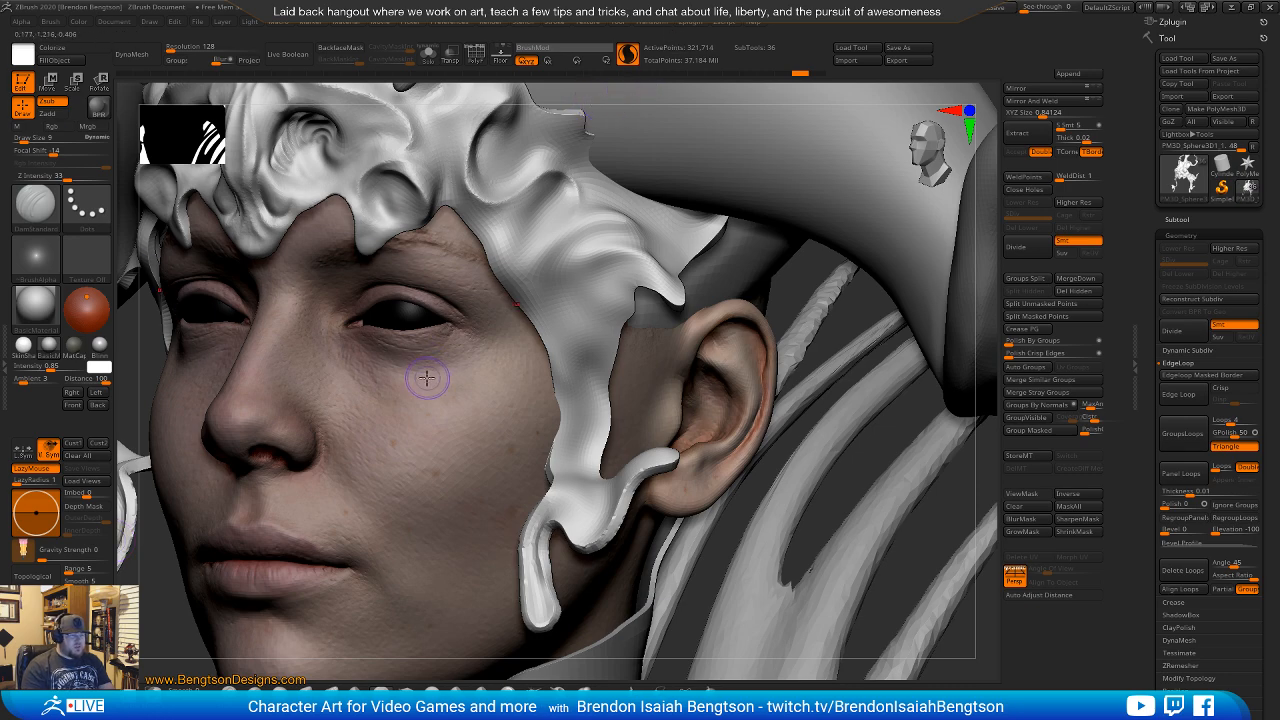
Adjust the headdress's side strand between cheek and ear with the Move Topological brush at draw size 30.
mouse_move(423, 371)
right_down()
mouse_move(565, 370)
mouse_move(590, 440)
mouse_move(571, 433)
right_up()
key(space)
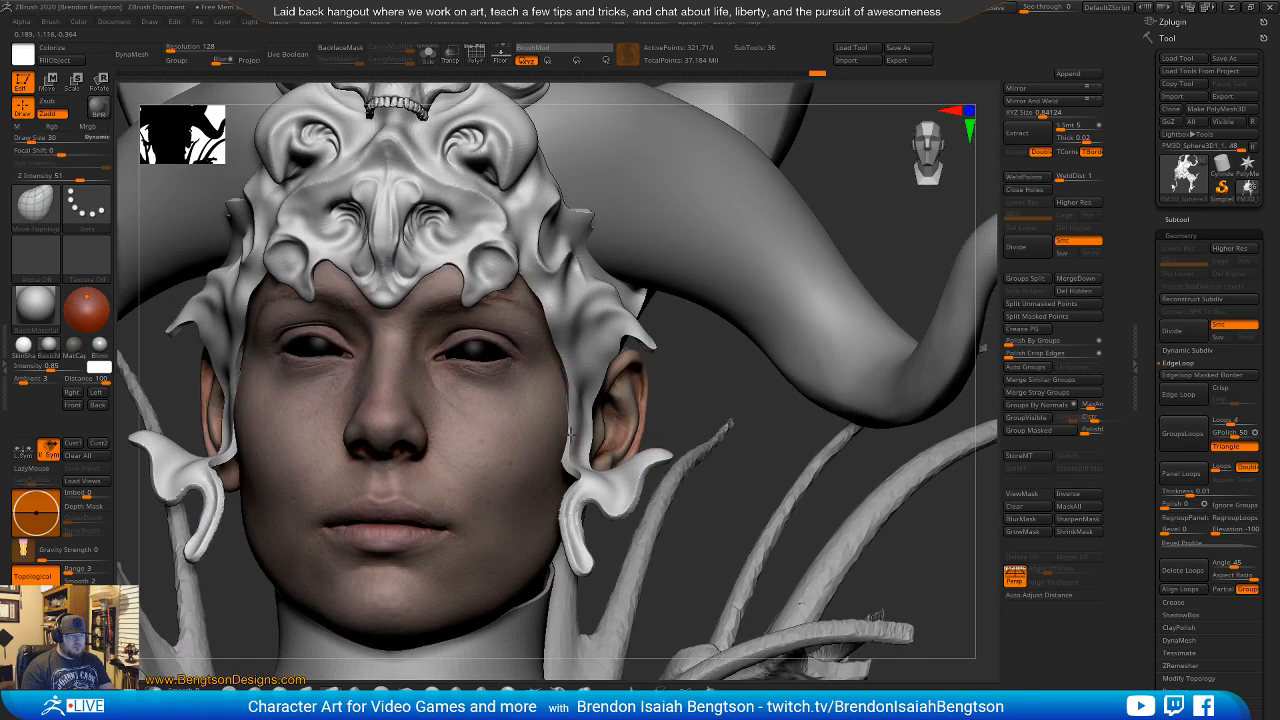
drag(566, 386, 572, 401)
mouse_move(566, 422)
right_down()
mouse_move(518, 396)
mouse_move(545, 440)
mouse_move(628, 362)
mouse_move(690, 340)
mouse_move(643, 389)
right_up()
Smooth the forked drip below the ear and the strand above it at draw size 21.
key(space)
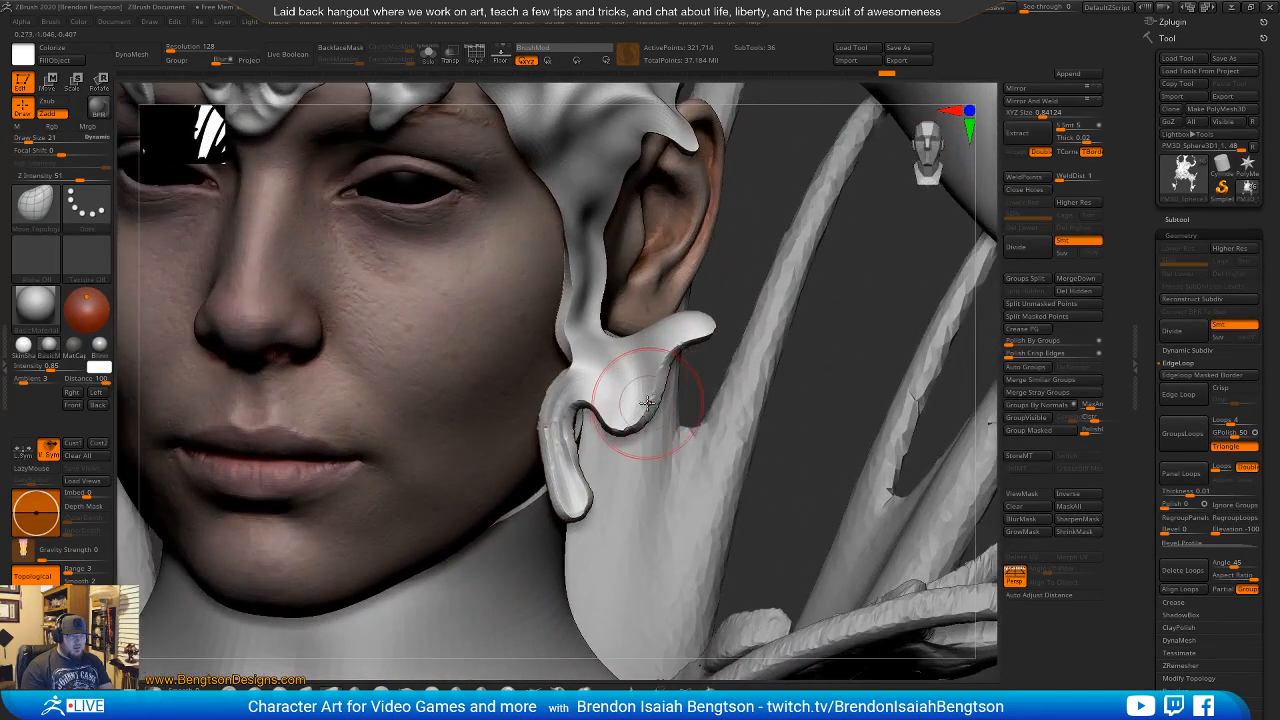
mouse_move(658, 376)
shift+mouse_down()
mouse_move(625, 425)
mouse_move(568, 465)
mouse_move(577, 510)
mouse_move(578, 466)
shift+mouse_up()
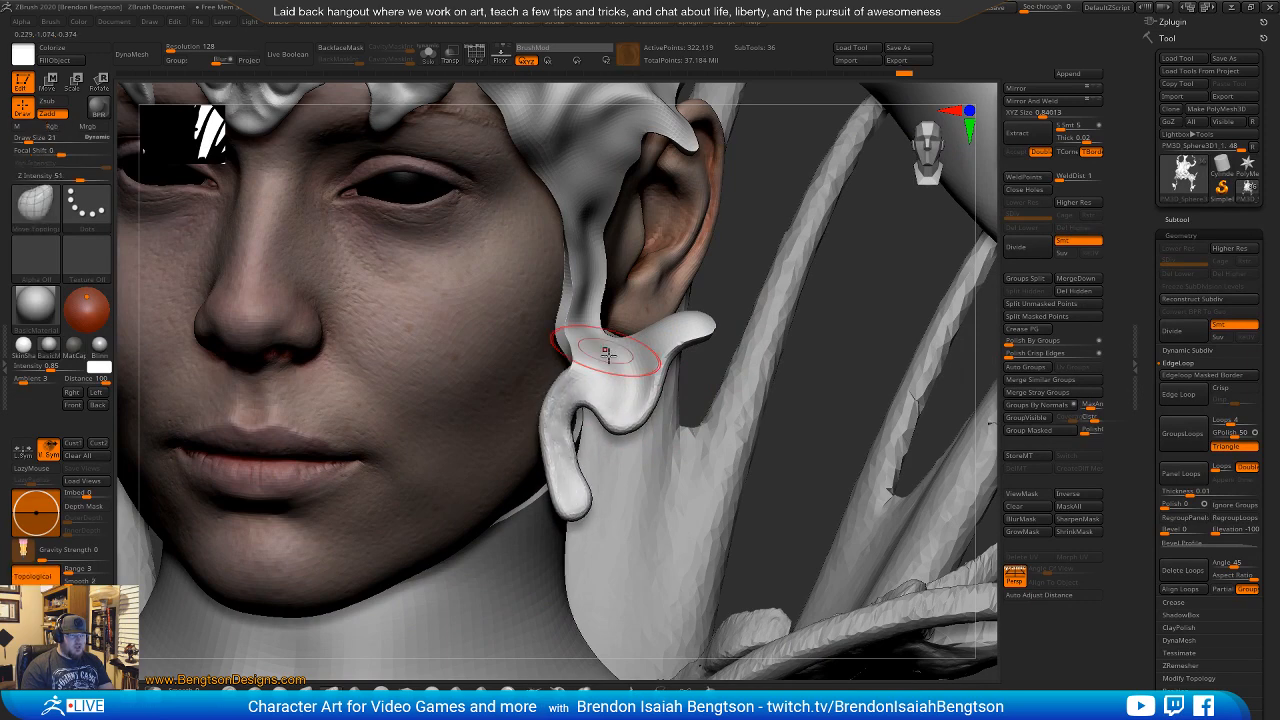
mouse_move(606, 354)
right_down()
mouse_move(528, 338)
mouse_move(532, 300)
right_up()
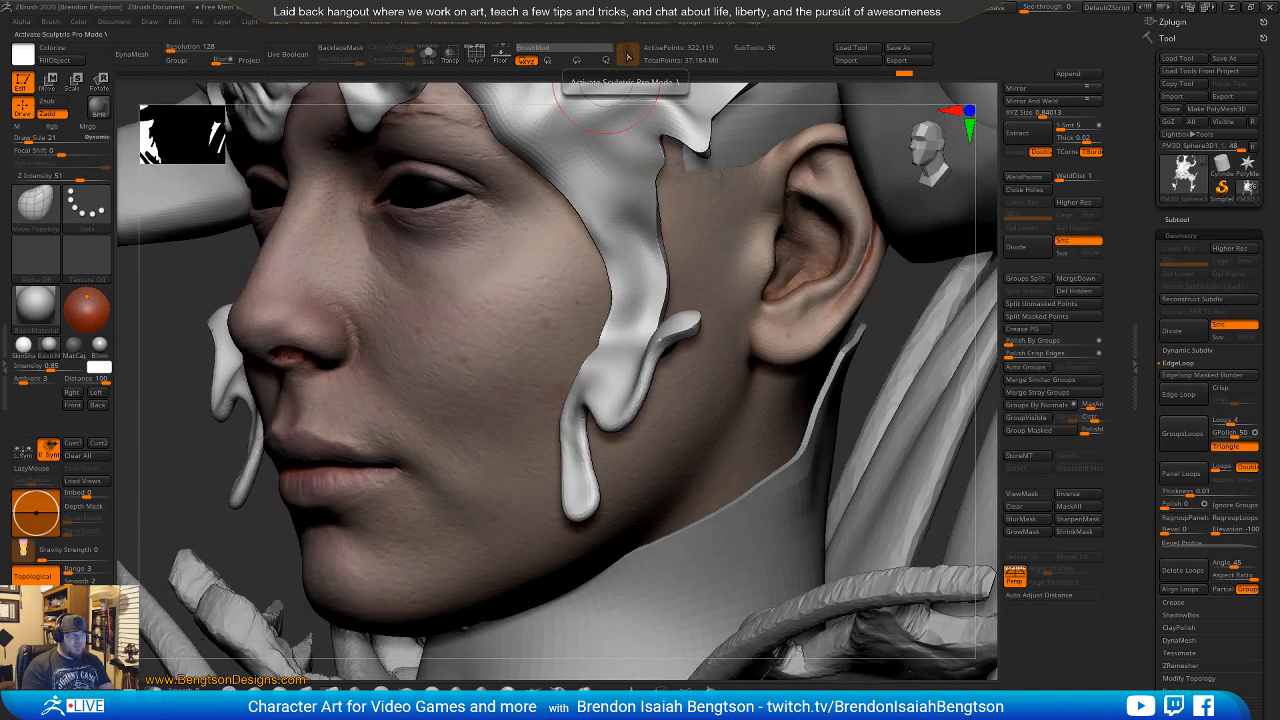
click(628, 56)
shift+drag(672, 331, 671, 345)
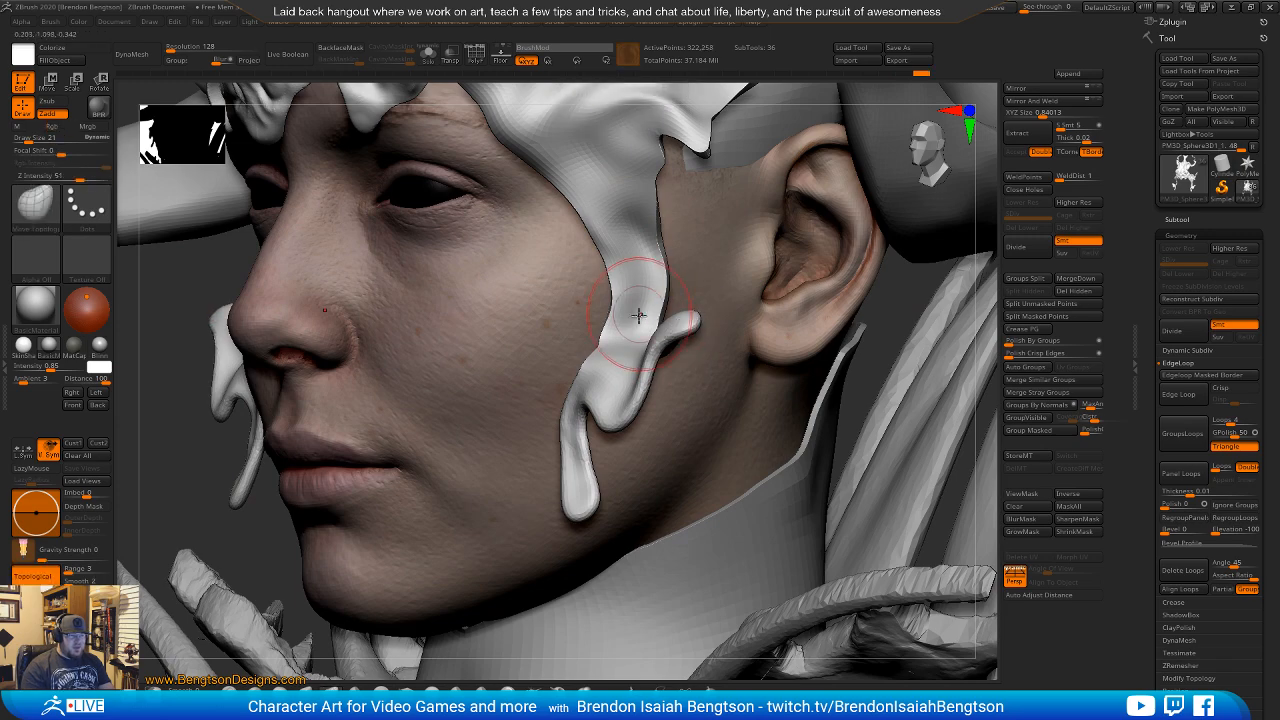
mouse_move(634, 314)
right_down()
mouse_move(674, 366)
mouse_move(706, 366)
right_up()
shift+drag(539, 362, 531, 331)
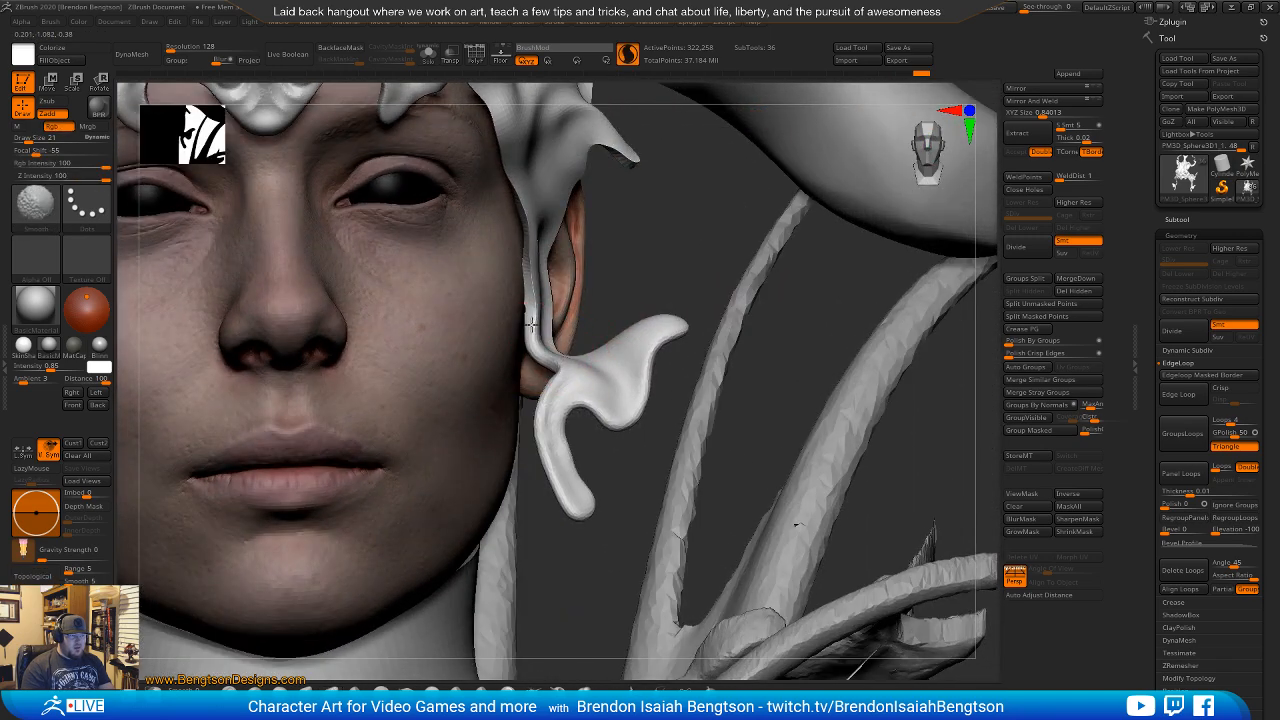
shift+drag(514, 220, 512, 207)
Isolate the headdress with its polyframe displayed, and smooth the thickness edges along the side strand and its forked drip.
mouse_move(588, 286)
right_down()
mouse_move(506, 278)
mouse_move(495, 326)
right_up()
key(alt+s)
mouse_move(519, 338)
shift+mouse_down()
mouse_move(534, 286)
mouse_move(521, 238)
shift+mouse_up()
key(shift+f)
right_drag(516, 262, 514, 366)
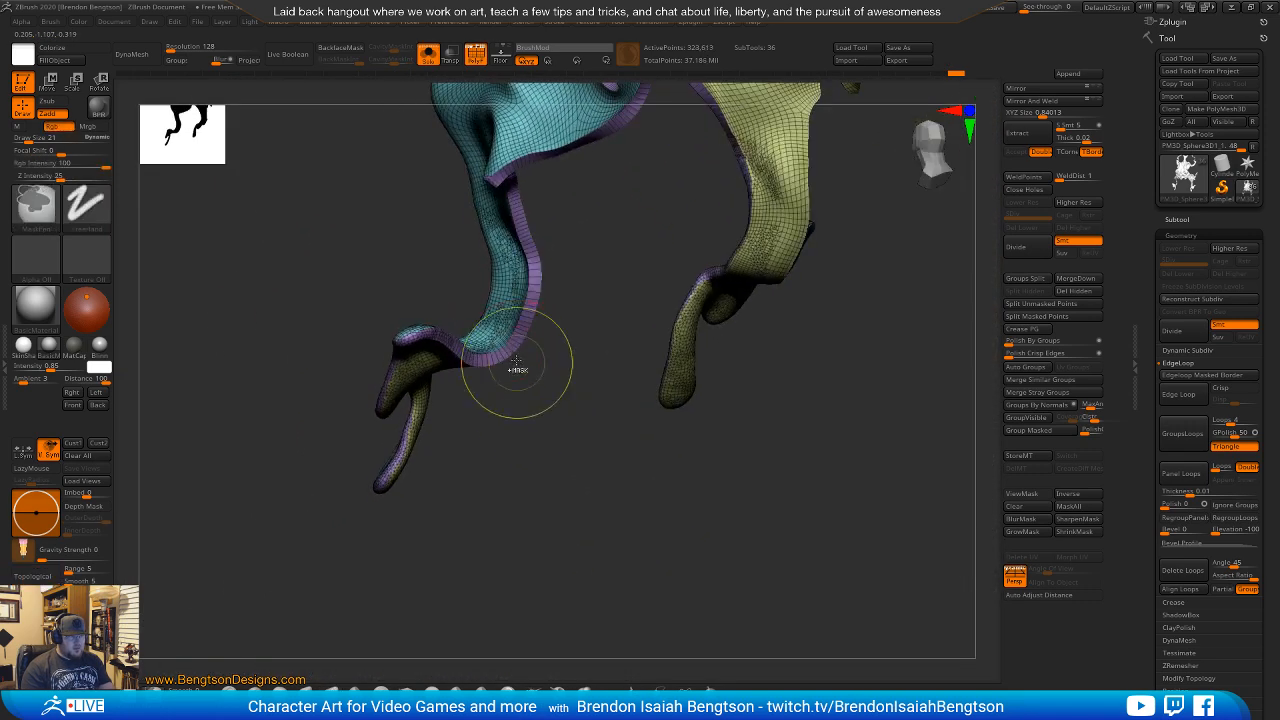
mouse_move(504, 344)
shift+mouse_down()
mouse_move(534, 268)
mouse_move(524, 218)
shift+mouse_up()
right_drag(583, 309, 500, 320)
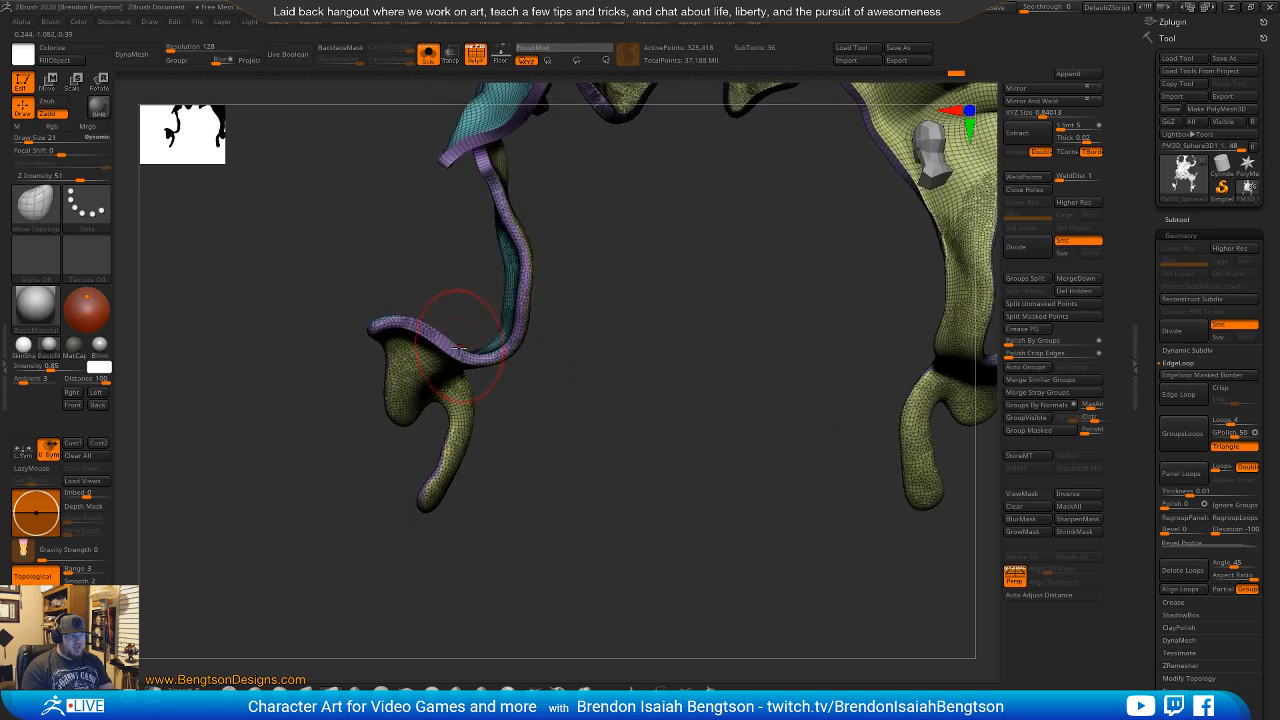
shift+drag(439, 341, 394, 322)
Smooth the hooked tips and rear rims of the headdress's side flap.
mouse_move(563, 385)
right_down()
mouse_move(674, 343)
mouse_move(671, 316)
mouse_move(717, 277)
mouse_move(700, 300)
mouse_move(703, 249)
mouse_move(718, 381)
mouse_move(752, 377)
right_up()
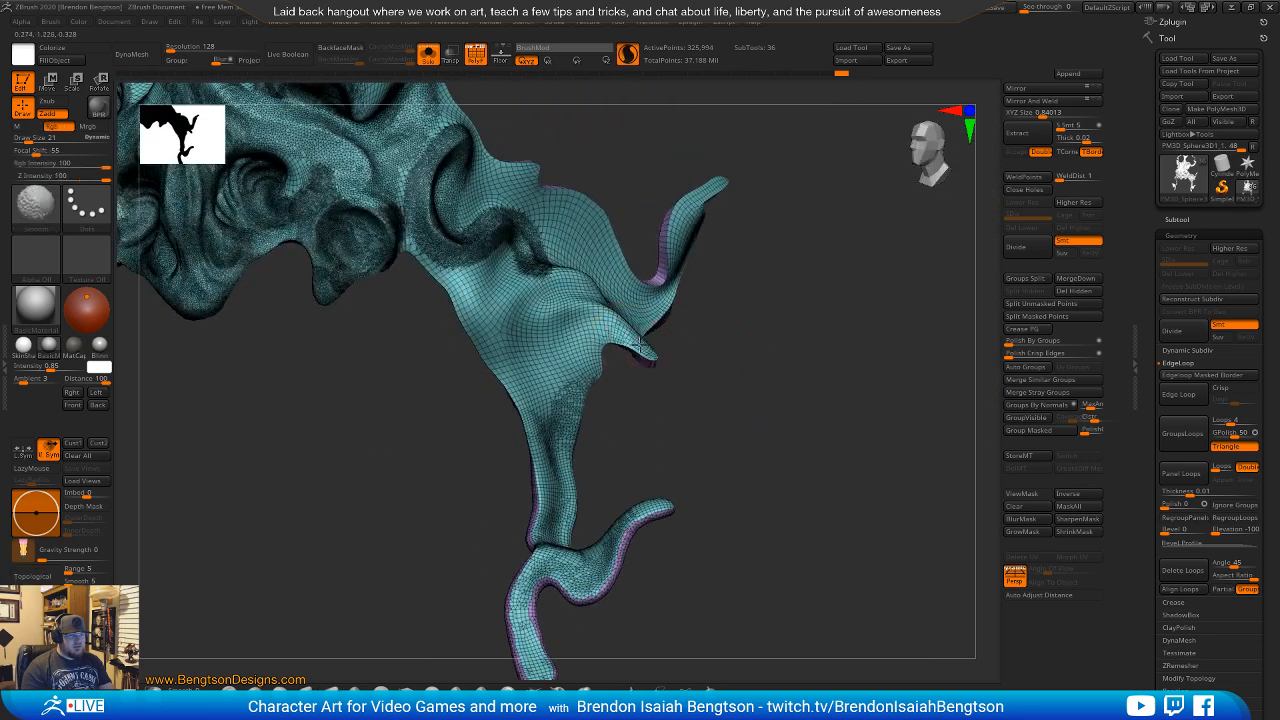
mouse_move(606, 344)
shift+mouse_down()
mouse_move(646, 350)
mouse_move(668, 286)
mouse_move(662, 236)
mouse_move(710, 195)
shift+mouse_up()
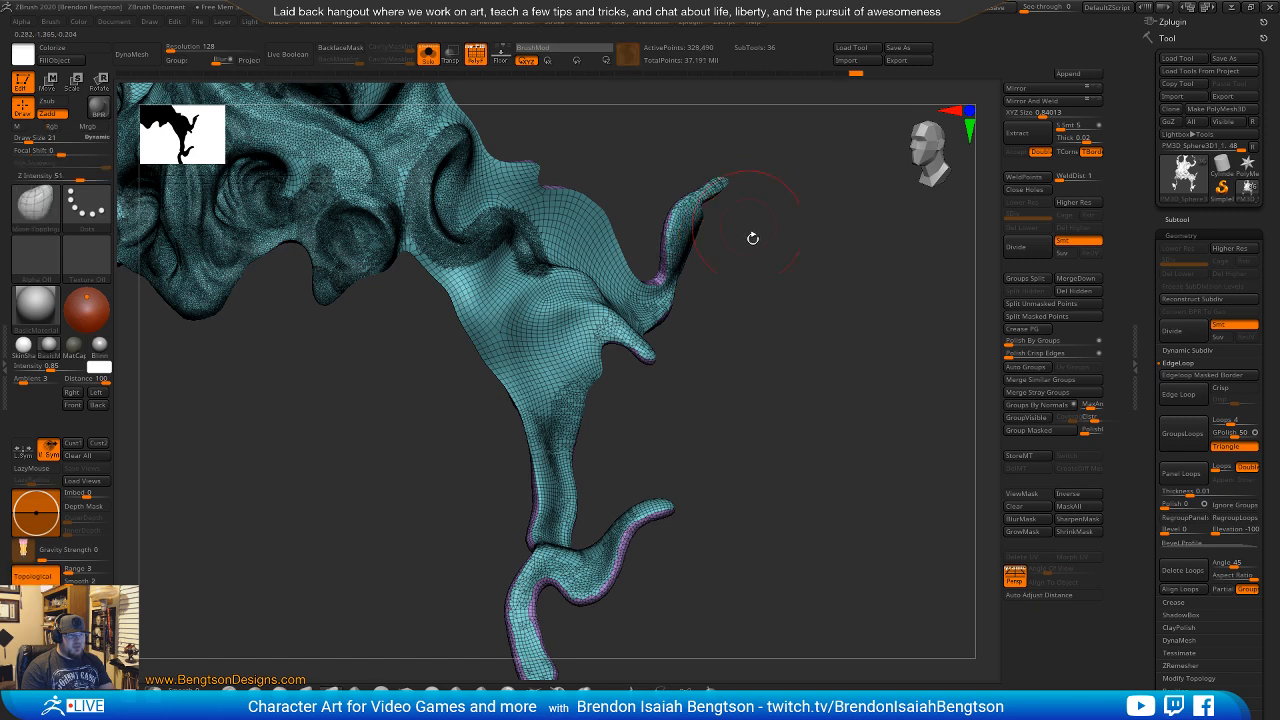
mouse_move(751, 237)
right_down()
mouse_move(692, 248)
mouse_move(724, 286)
right_up()
mouse_move(760, 288)
shift+mouse_down()
mouse_move(660, 157)
mouse_move(680, 195)
shift+mouse_up()
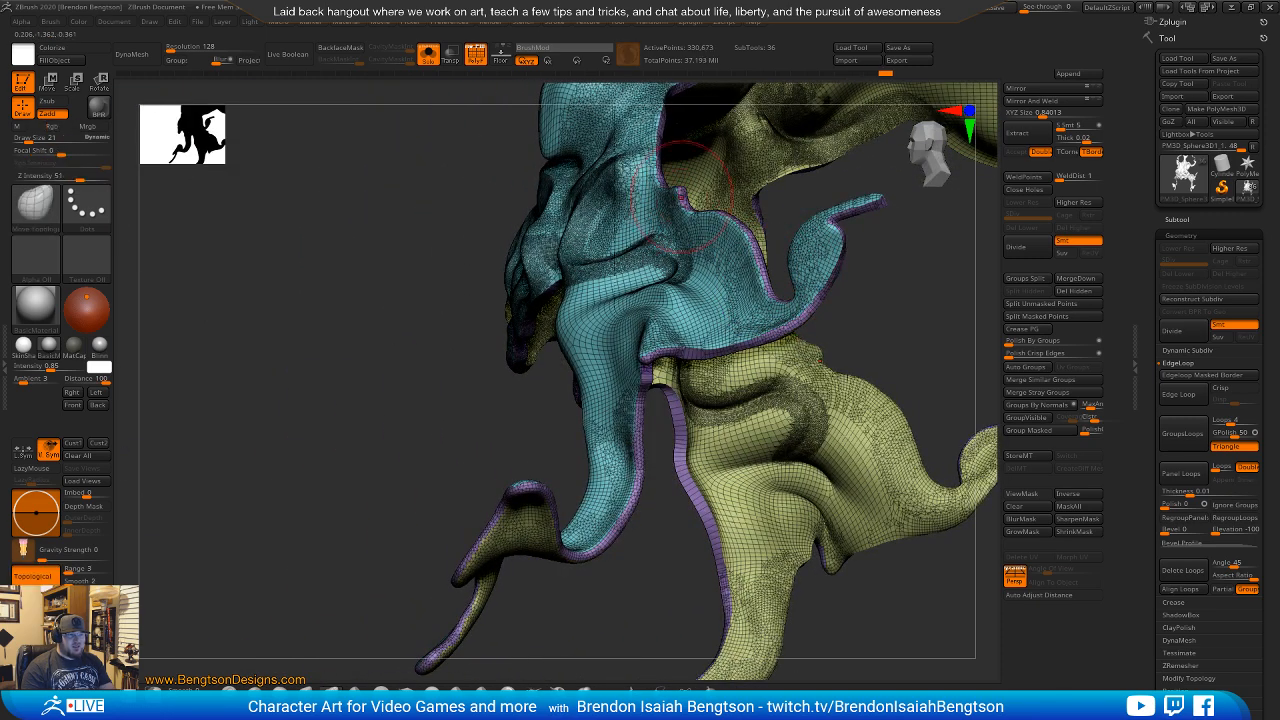
mouse_move(687, 329)
shift+mouse_down()
mouse_move(732, 338)
mouse_move(650, 354)
mouse_move(634, 430)
shift+mouse_up()
Smooth the front thickness rim and inner surface of the side flap from underneath.
drag(454, 420, 554, 202)
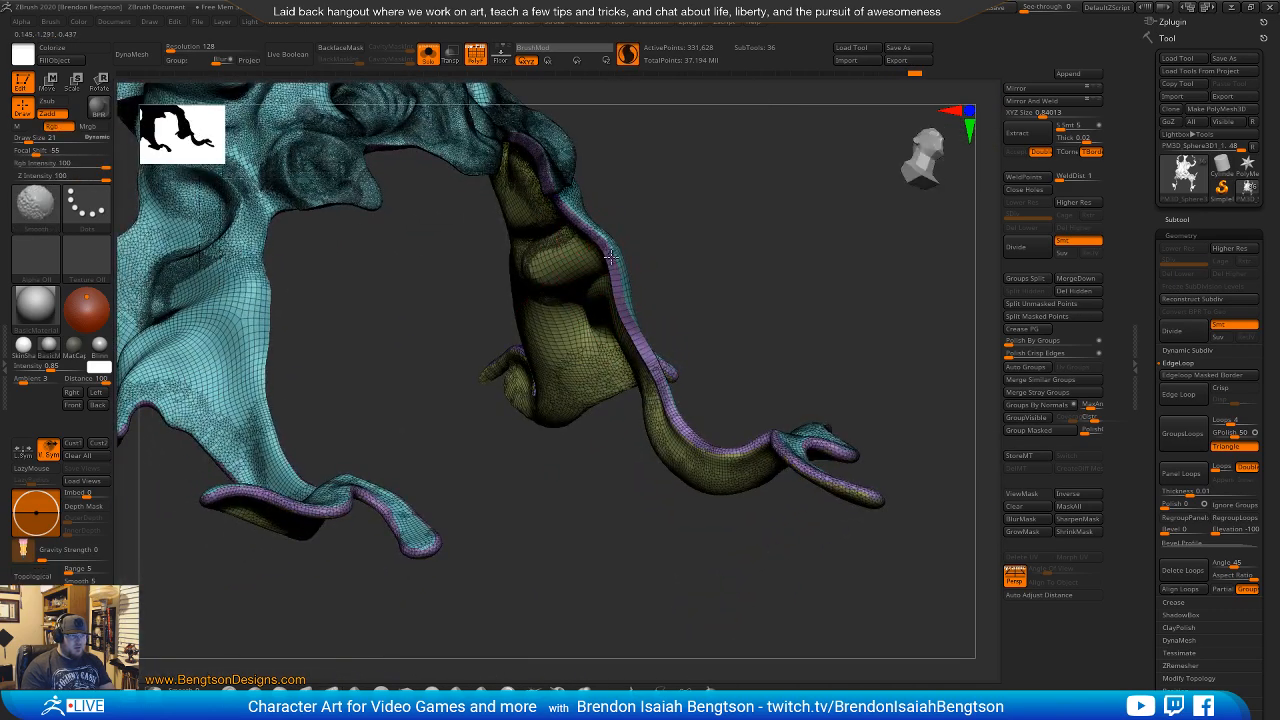
mouse_move(751, 371)
mouse_down()
mouse_move(789, 320)
mouse_move(780, 343)
mouse_move(728, 291)
mouse_up()
drag(739, 230, 593, 302)
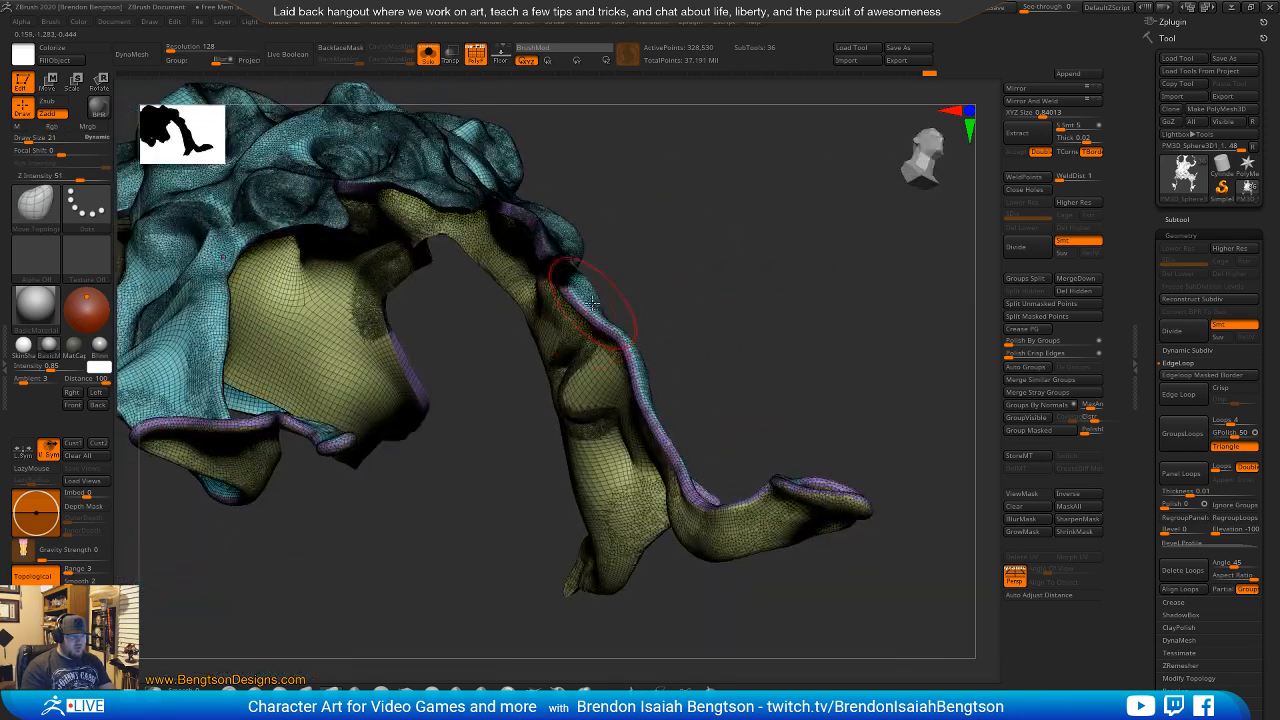
key(shift)
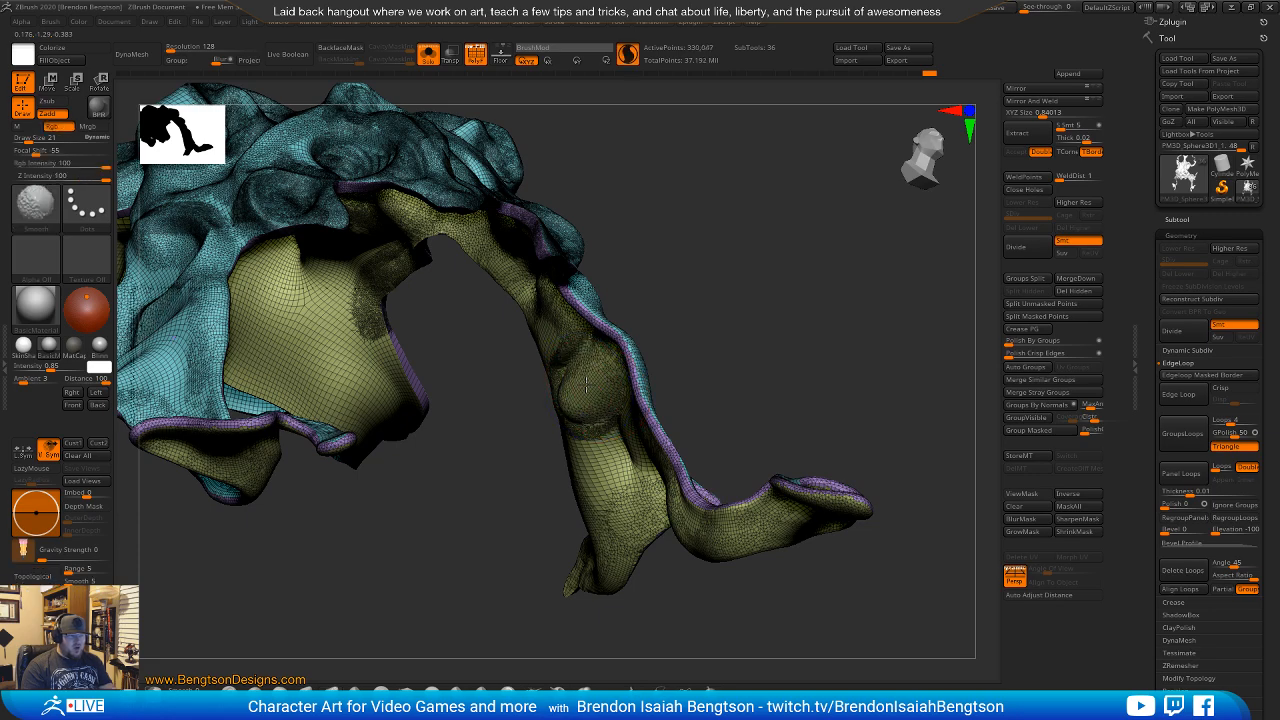
mouse_move(585, 362)
shift+mouse_down()
mouse_move(597, 395)
mouse_move(590, 370)
shift+mouse_up()
mouse_move(718, 300)
mouse_down()
mouse_move(751, 254)
mouse_move(749, 206)
mouse_move(645, 365)
mouse_move(745, 368)
mouse_move(766, 286)
mouse_move(714, 274)
mouse_move(757, 307)
mouse_move(647, 306)
mouse_move(737, 283)
mouse_move(744, 301)
mouse_move(760, 280)
mouse_move(683, 308)
mouse_up()
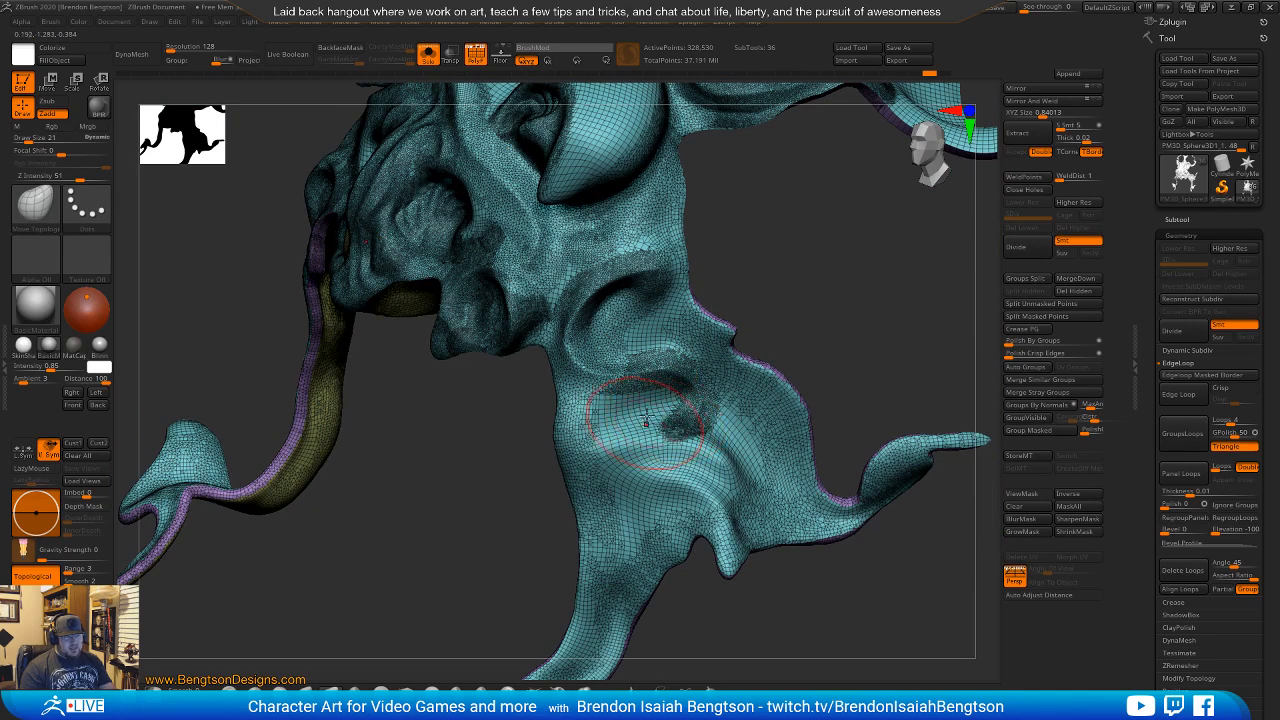
Try building up the hollow in the side flap with the ClayBuildup brush.
drag(790, 292, 650, 358)
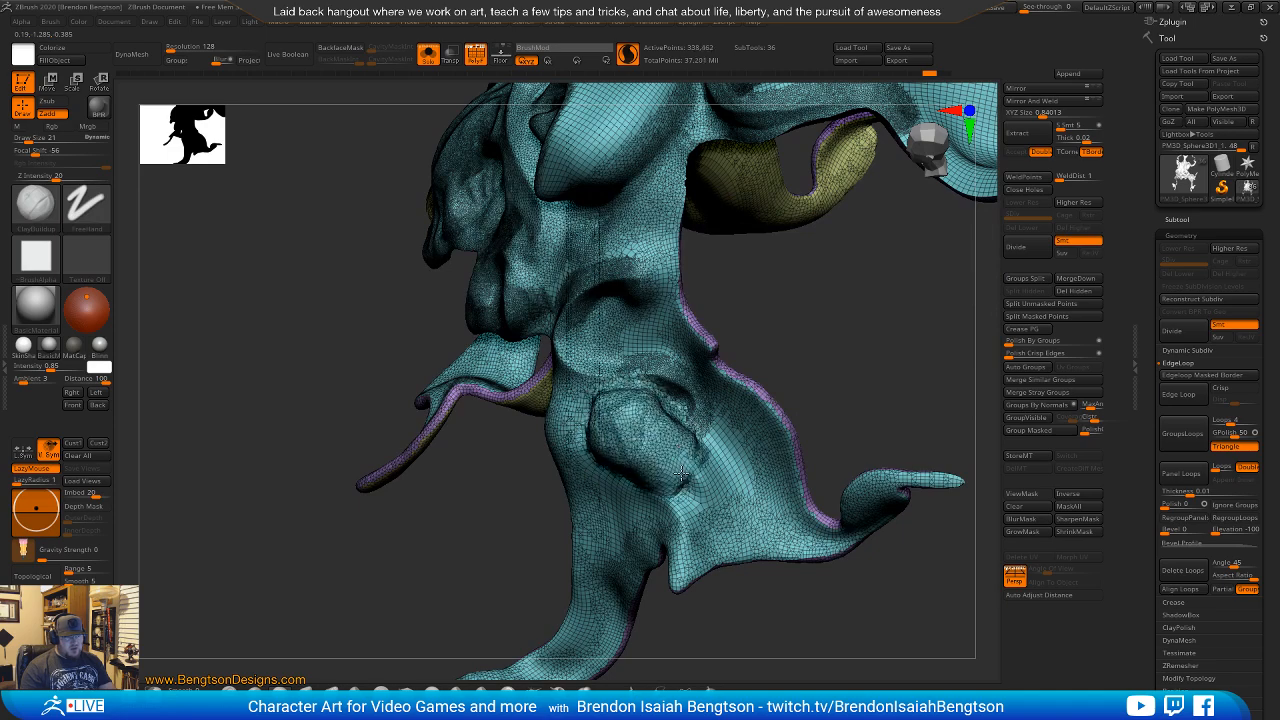
mouse_move(829, 340)
mouse_down()
mouse_move(670, 338)
mouse_move(609, 433)
mouse_up()
drag(538, 398, 472, 382)
drag(457, 335, 700, 335)
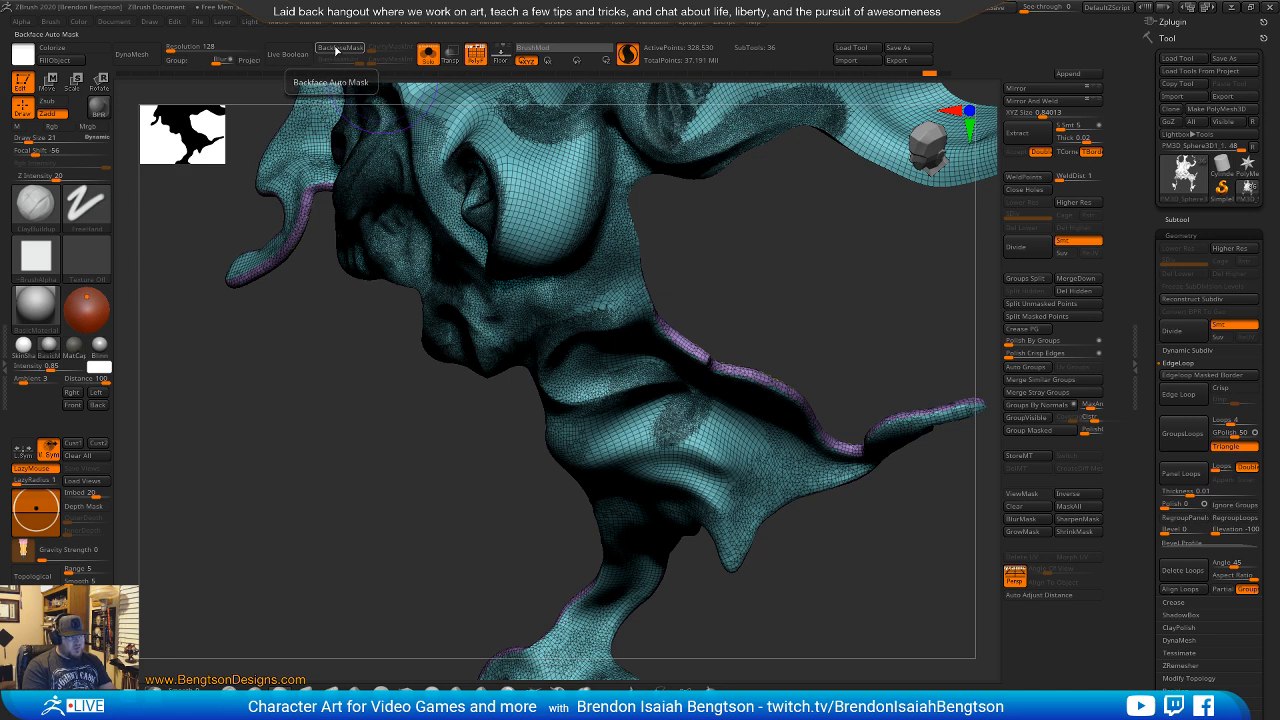
click(50, 21)
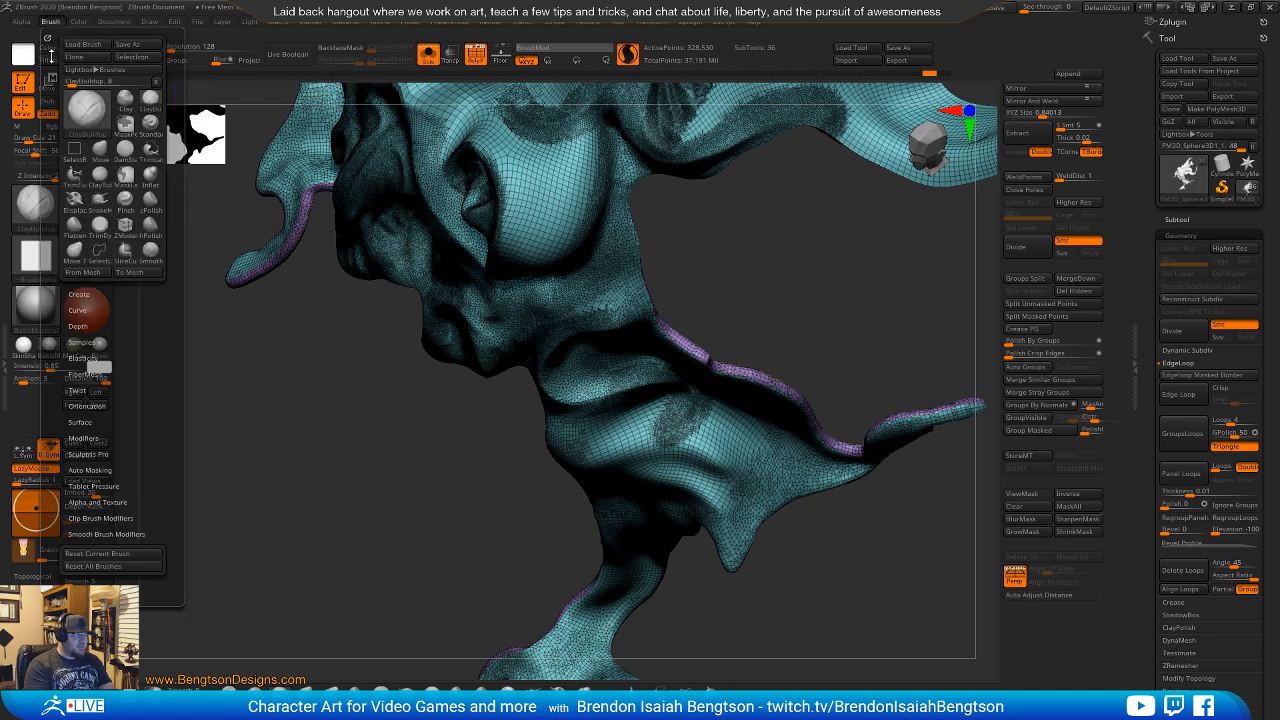
click(90, 469)
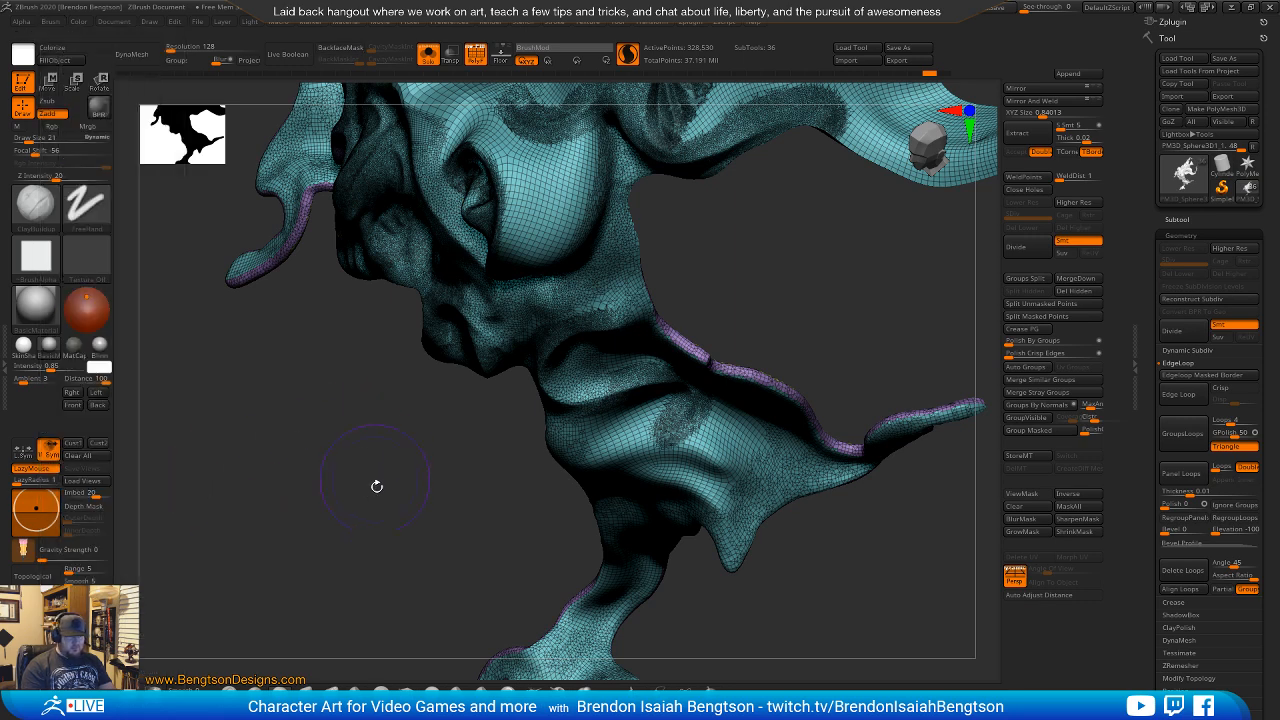
mouse_move(374, 483)
mouse_down()
mouse_move(410, 460)
mouse_move(381, 413)
mouse_move(397, 408)
mouse_move(345, 406)
mouse_up()
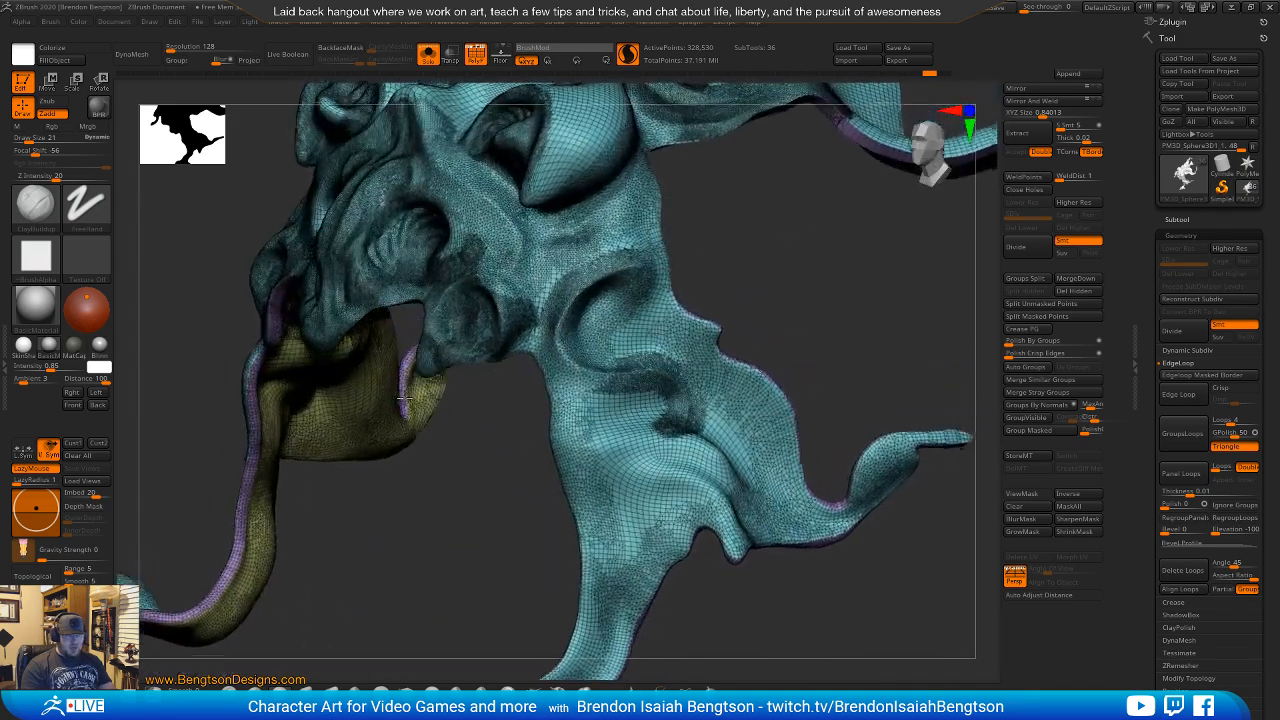
mouse_move(762, 293)
mouse_down()
mouse_move(703, 299)
mouse_move(732, 299)
mouse_move(729, 331)
mouse_move(734, 294)
mouse_move(749, 309)
mouse_move(766, 292)
mouse_move(760, 277)
mouse_move(714, 426)
mouse_move(700, 428)
mouse_up()
drag(557, 503, 549, 503)
drag(530, 500, 564, 436)
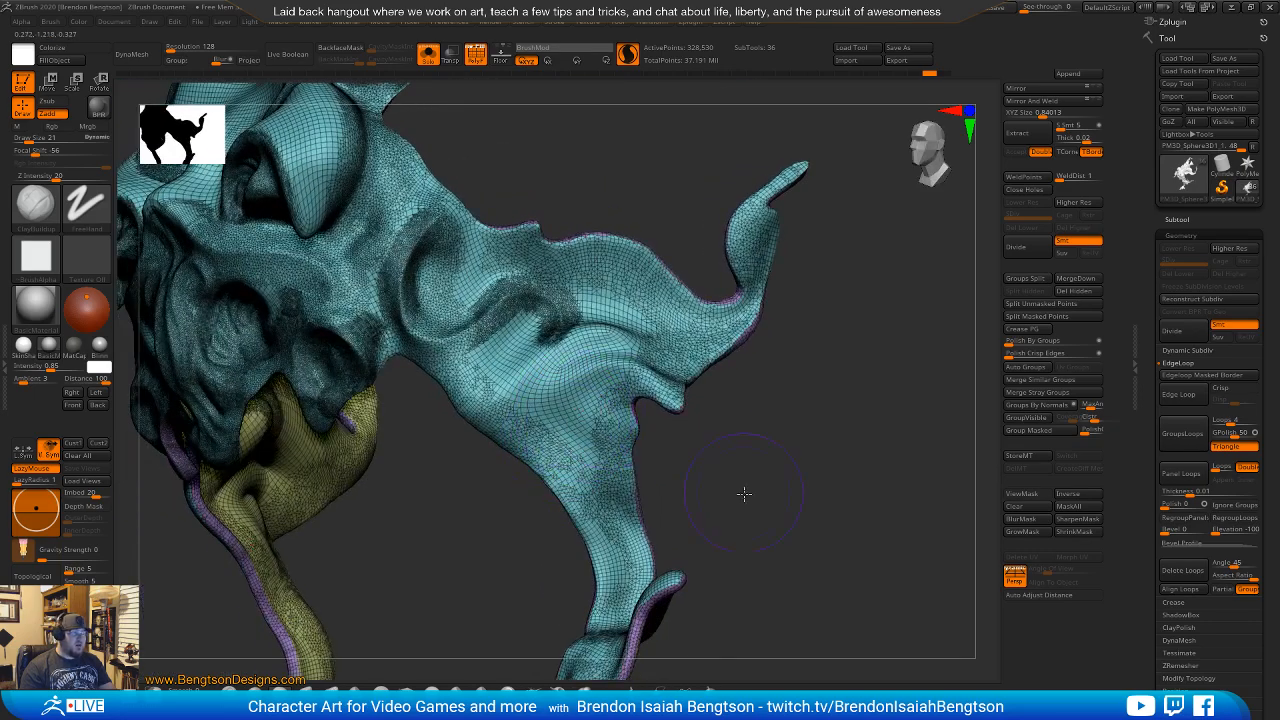
Hide the polyframe and switch to the DamStandard brush at draw size 12.
mouse_move(744, 493)
mouse_down()
mouse_move(806, 544)
mouse_move(780, 440)
mouse_move(798, 406)
mouse_move(771, 445)
mouse_move(848, 516)
mouse_move(801, 452)
mouse_move(757, 348)
mouse_move(776, 352)
mouse_up()
key(shift+f)
key(b)
key(d)
key(s)
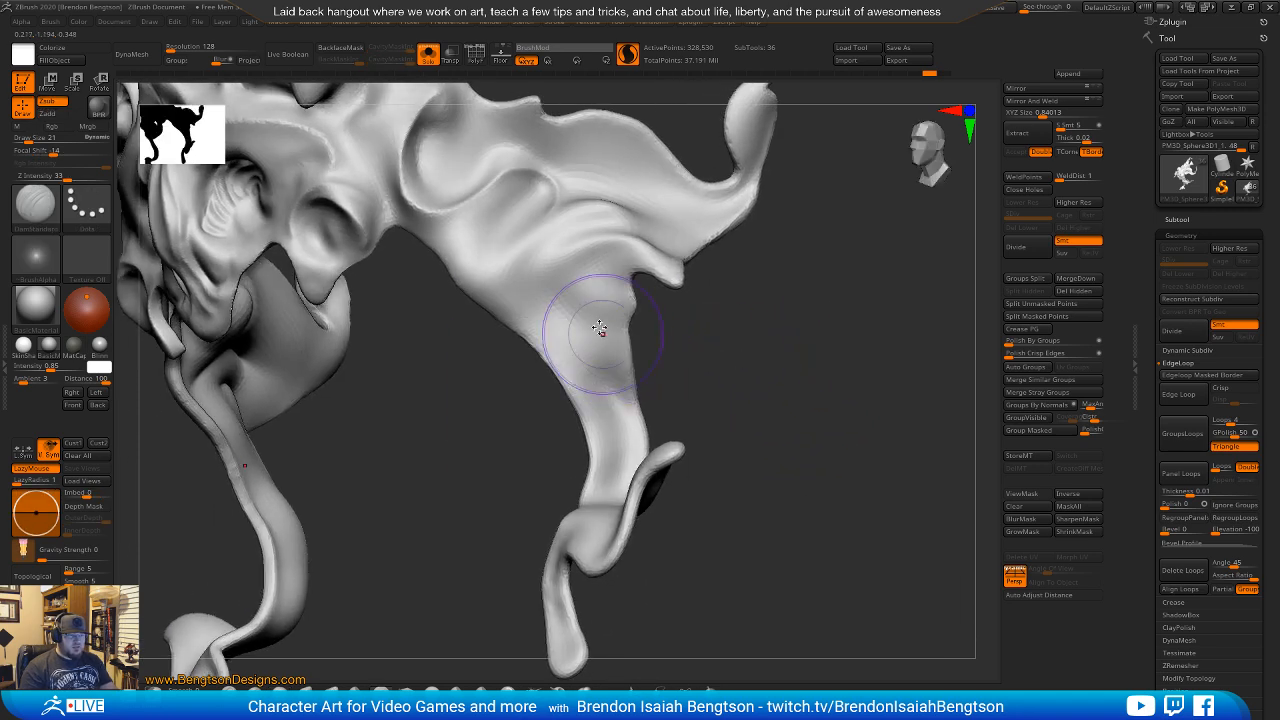
key(space)
Try carving a curved groove from the side flap's lower hooked tip down the side strand, and undo the strokes.
mouse_move(600, 328)
mouse_down()
mouse_move(651, 349)
mouse_move(777, 337)
mouse_move(842, 403)
mouse_move(646, 266)
mouse_up()
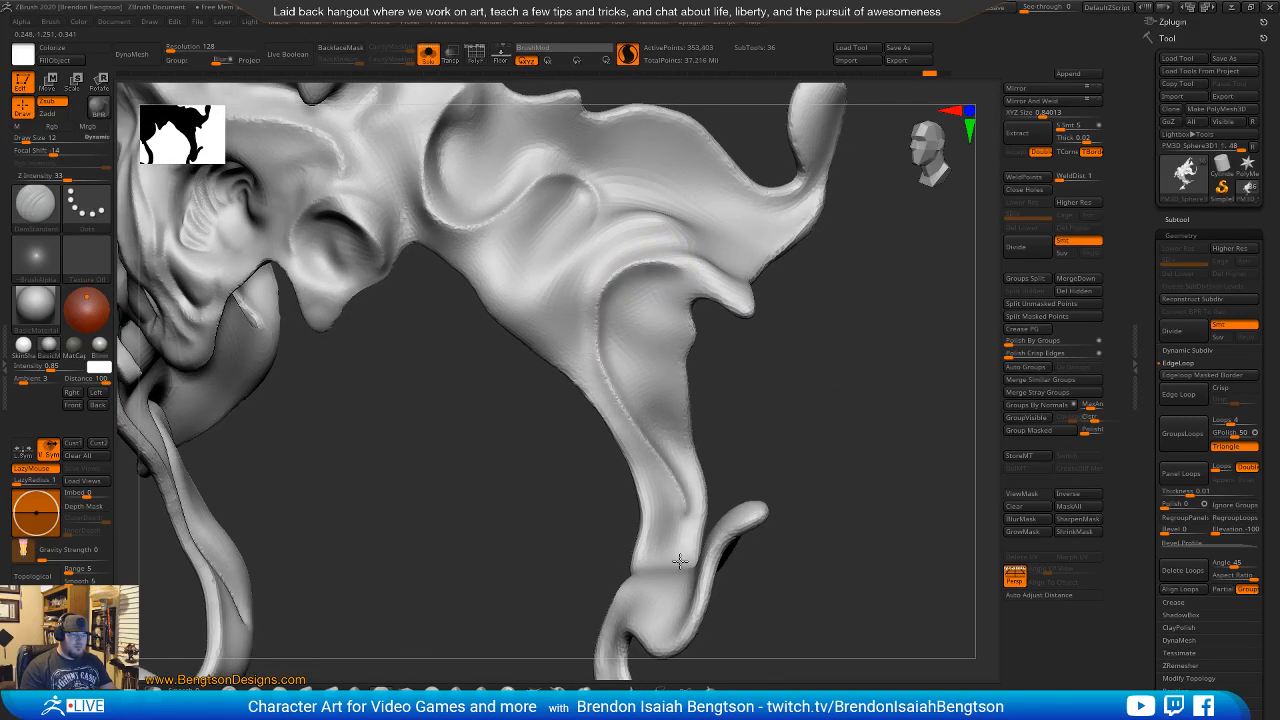
mouse_move(797, 411)
mouse_down()
mouse_move(632, 293)
mouse_move(660, 292)
mouse_up()
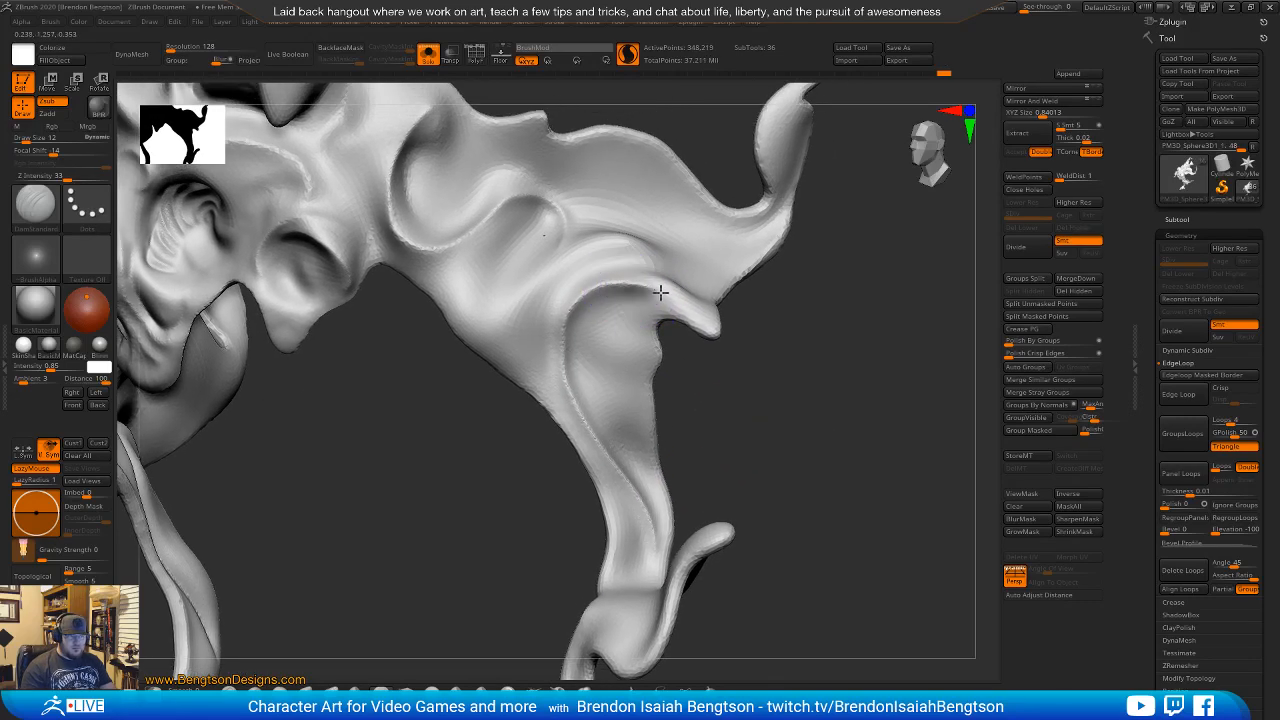
mouse_move(786, 376)
mouse_down()
mouse_move(677, 366)
mouse_move(643, 423)
mouse_move(675, 426)
mouse_up()
key(ctrl+z)
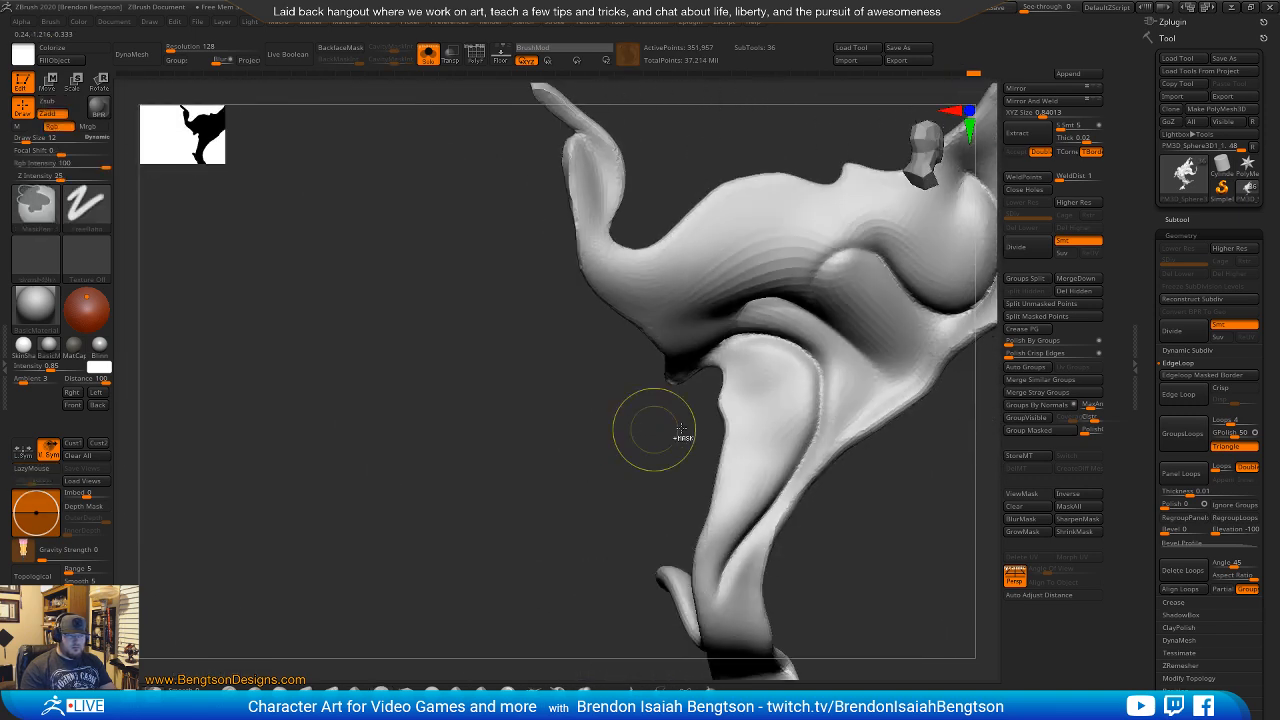
key(ctrl+z)
key(ctrl+z)
key(ctrl+z)
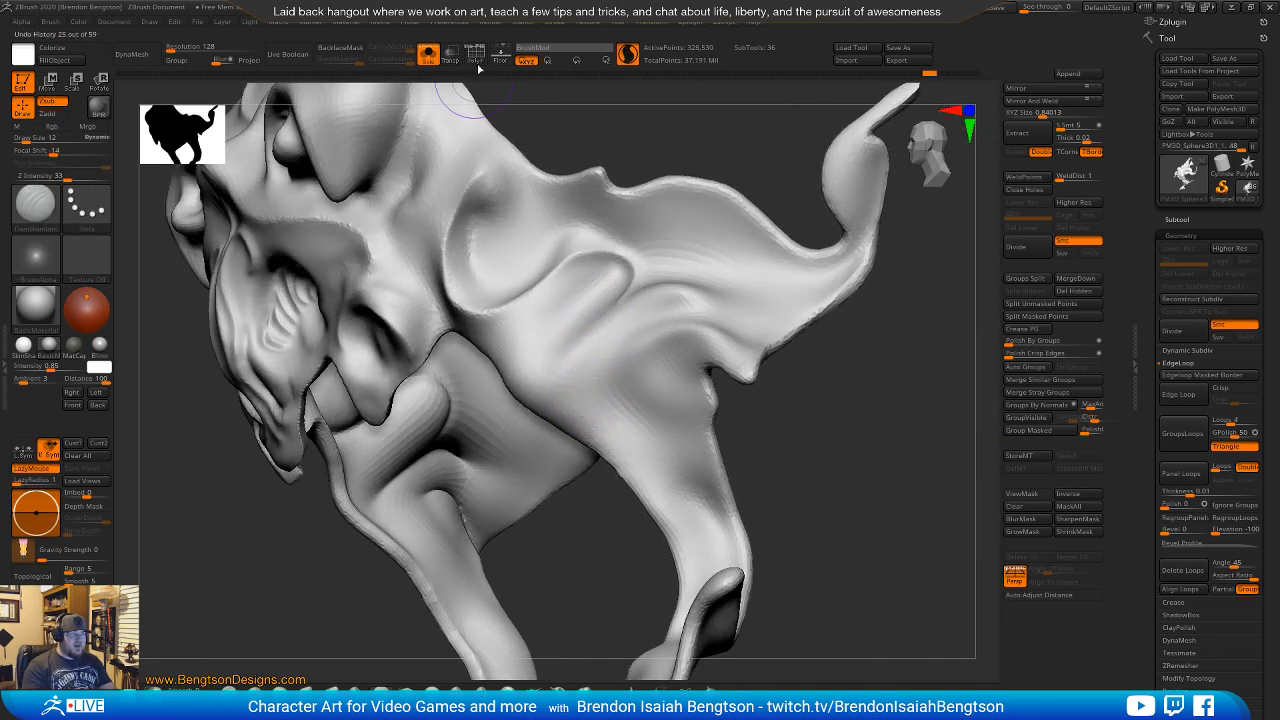
Turn on BackfaceMask and try carving the curved groove down the side strand again.
click(342, 48)
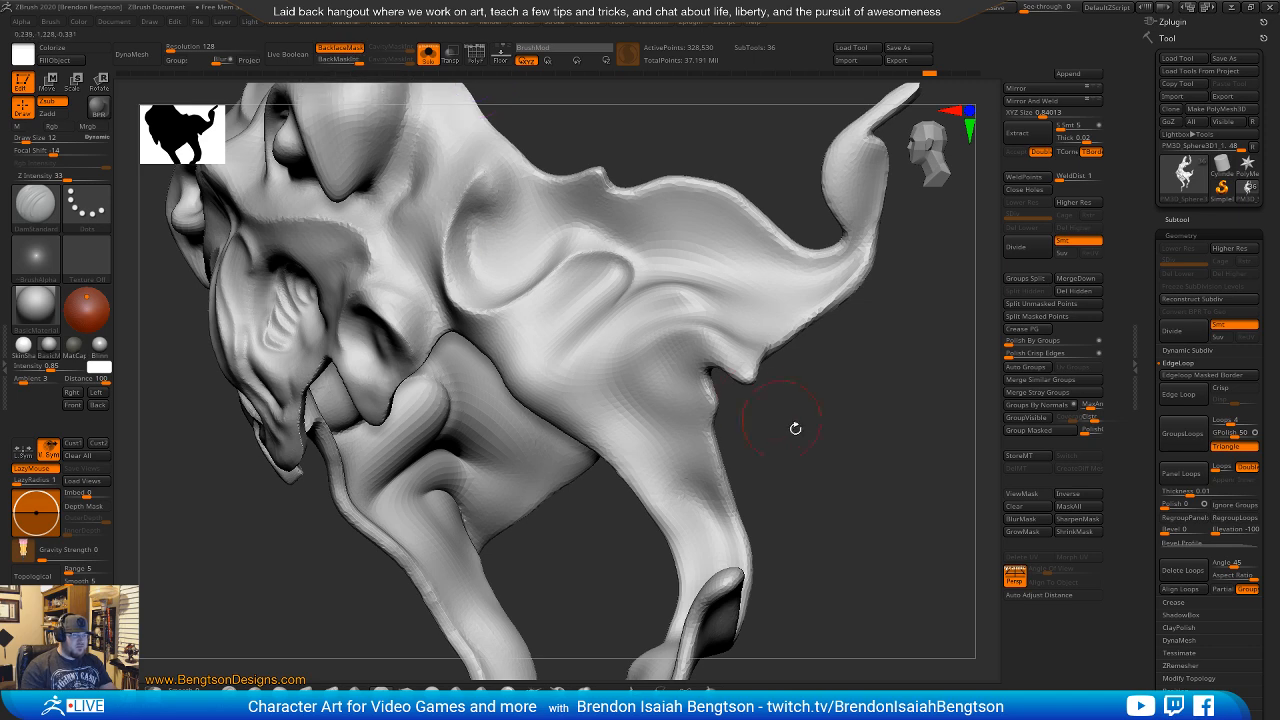
drag(795, 428, 732, 400)
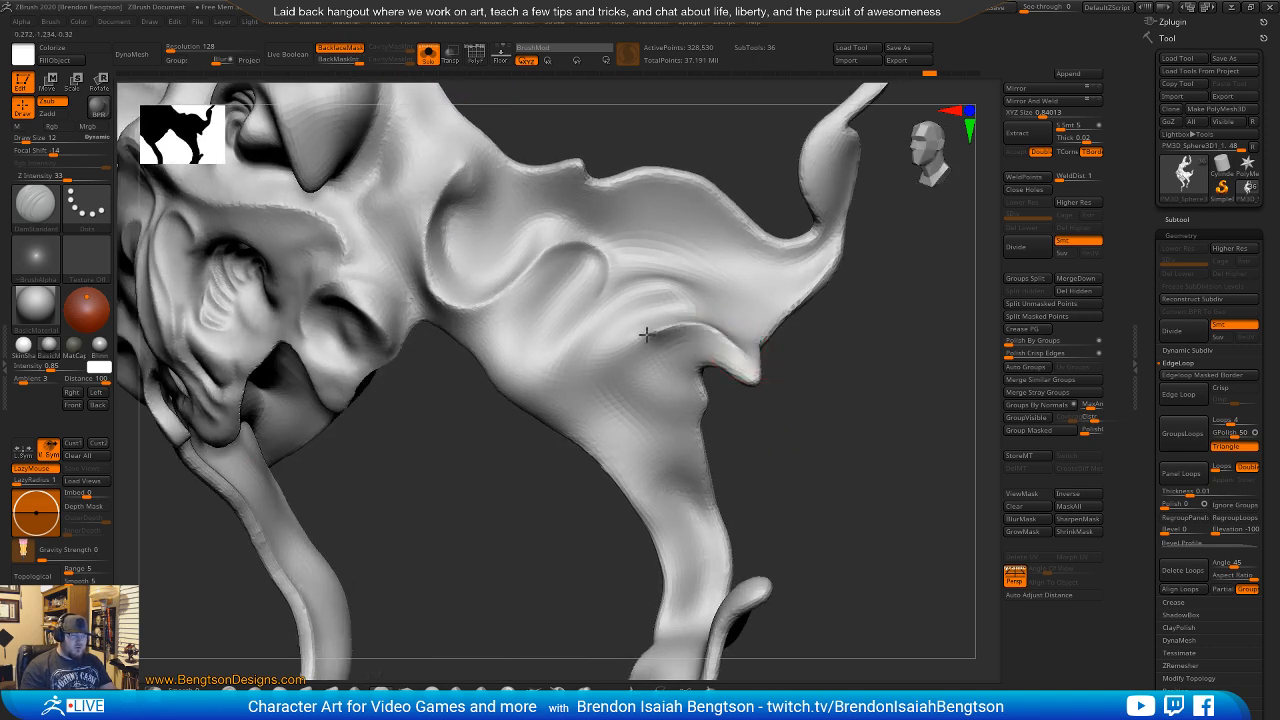
mouse_move(622, 364)
mouse_down()
mouse_move(617, 443)
mouse_move(680, 565)
mouse_move(690, 625)
mouse_up()
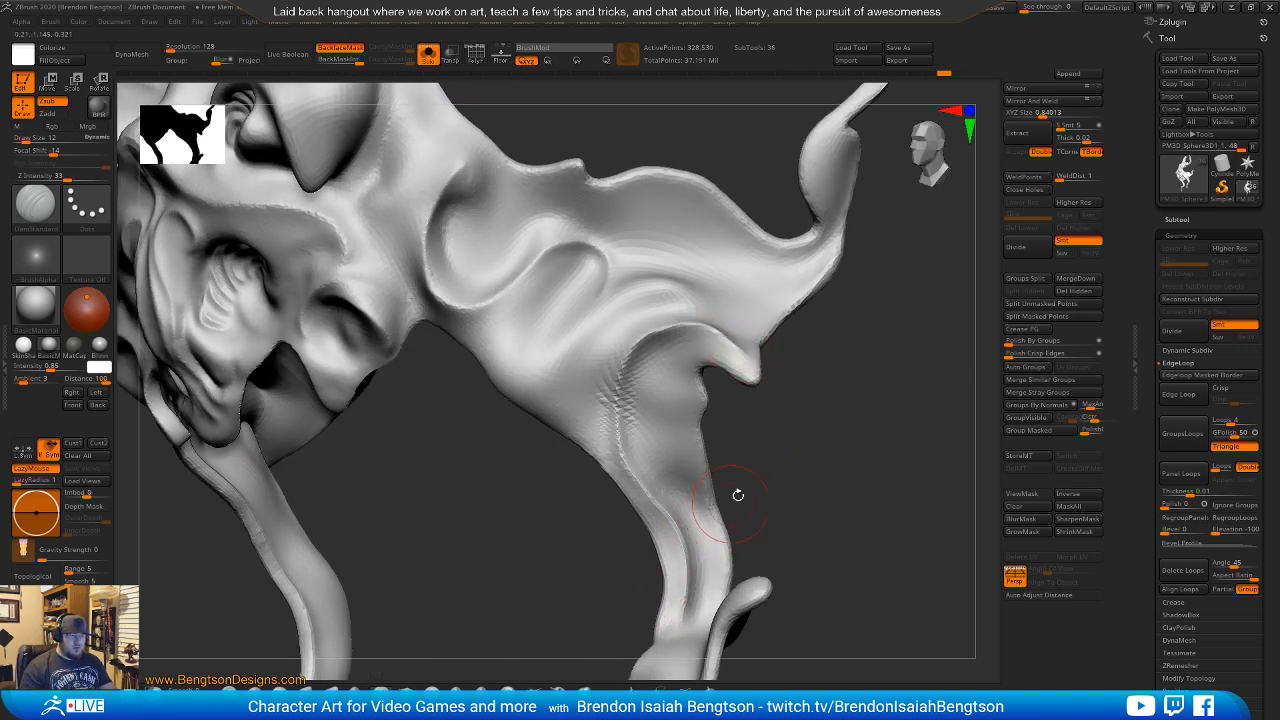
mouse_move(815, 475)
mouse_down()
mouse_move(800, 432)
mouse_move(820, 426)
mouse_move(869, 320)
mouse_move(843, 446)
mouse_move(876, 360)
mouse_move(843, 366)
mouse_move(826, 403)
mouse_move(746, 377)
mouse_up()
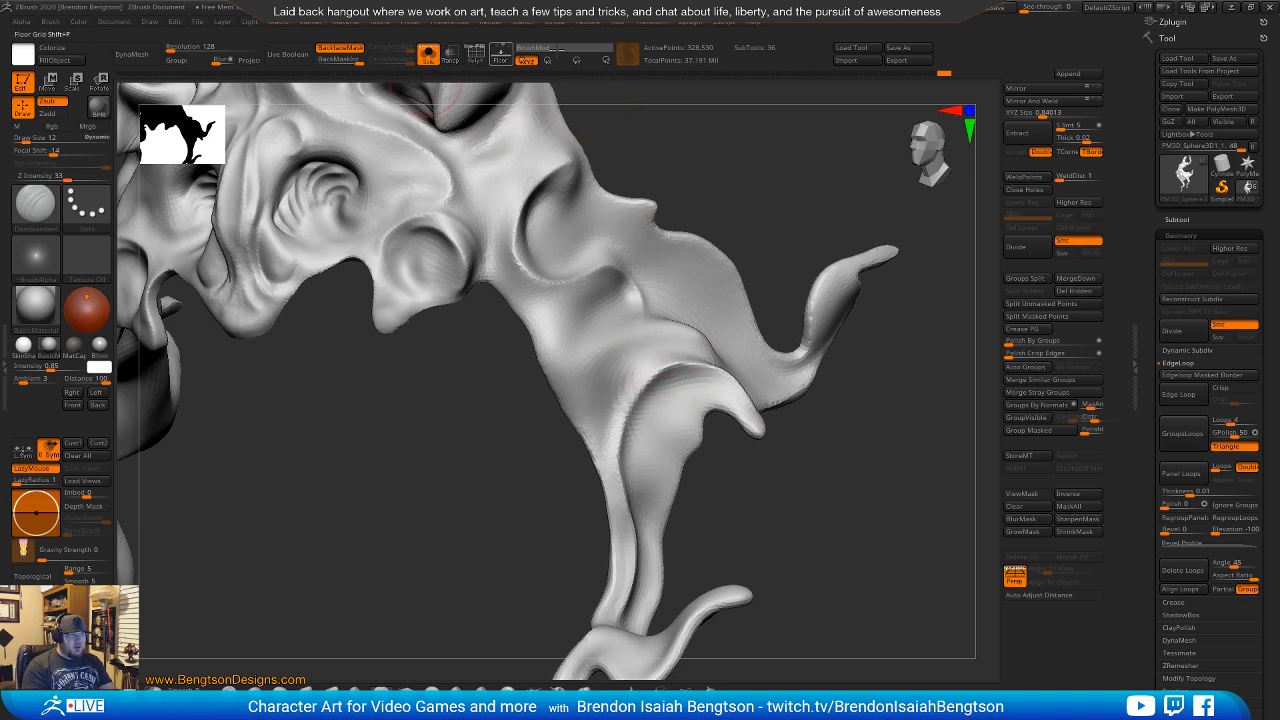
Try re-enabling Sculptris Pro mode, dismiss the note, and turn BackfaceMask back off.
click(619, 66)
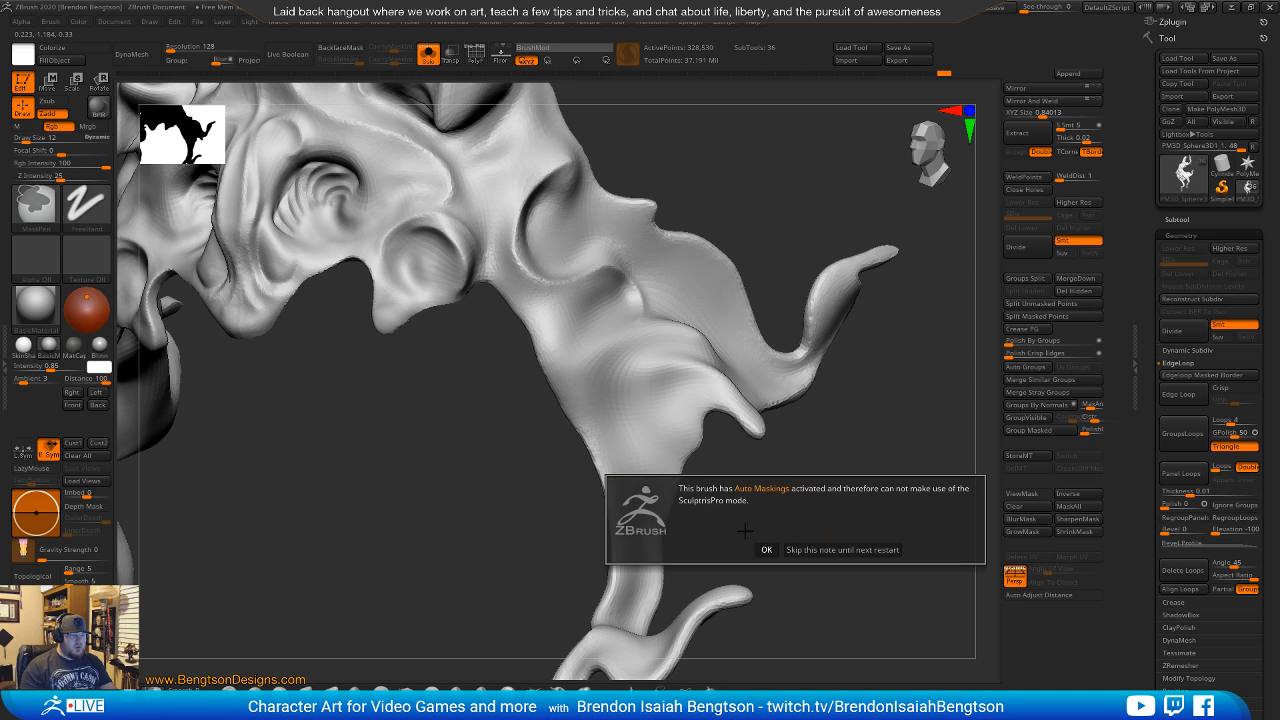
click(797, 550)
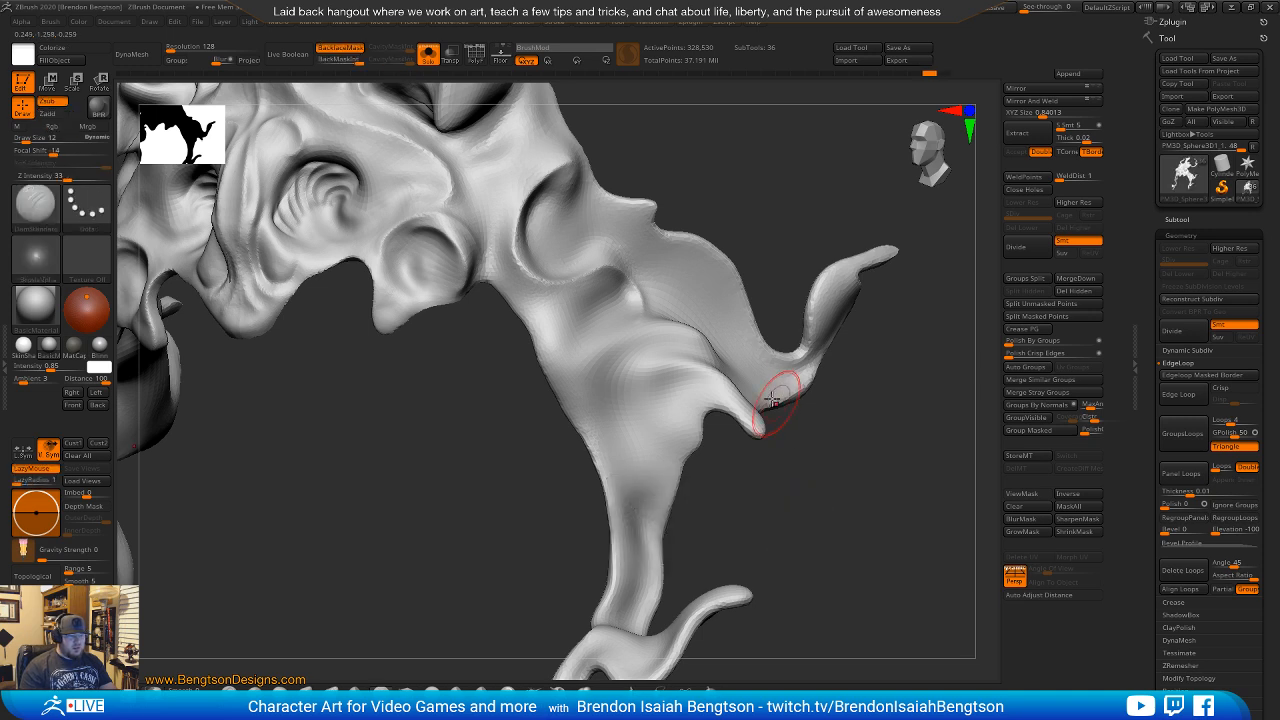
click(345, 47)
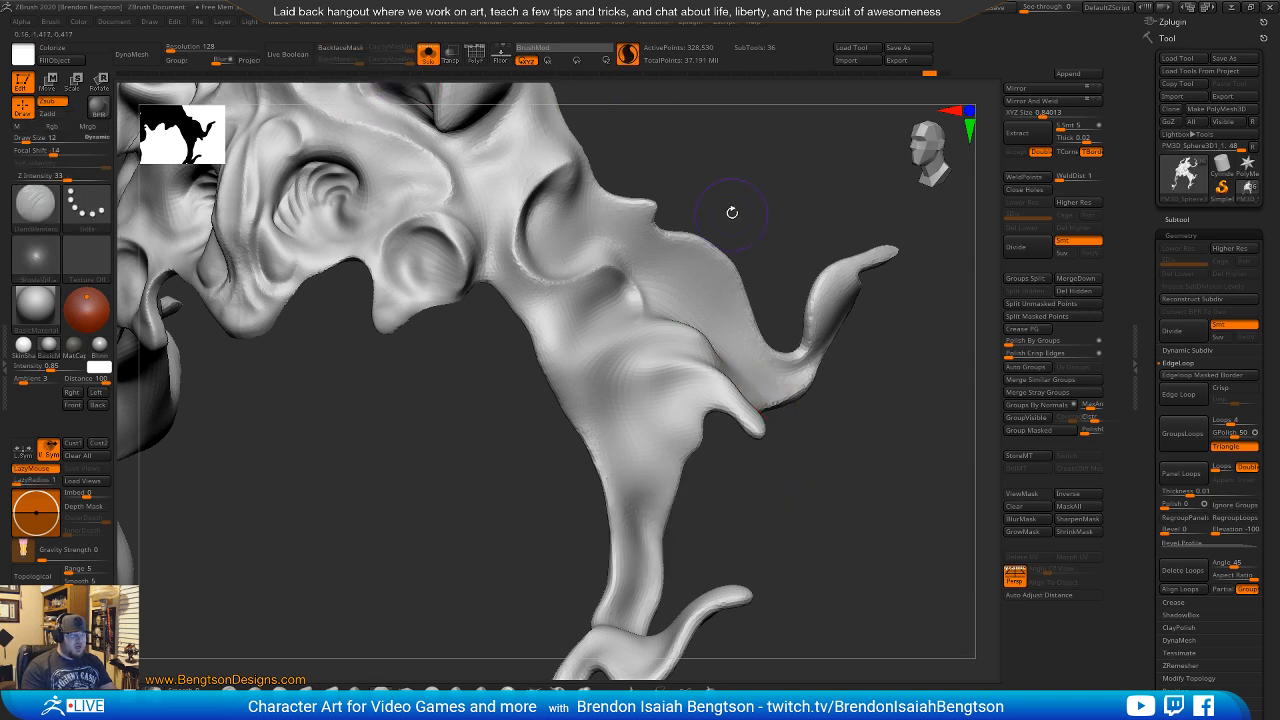
Show the polyframe and isolate the headdress's inner surface and thickness edge by hiding the outer surface polygroup.
key(shift+f)
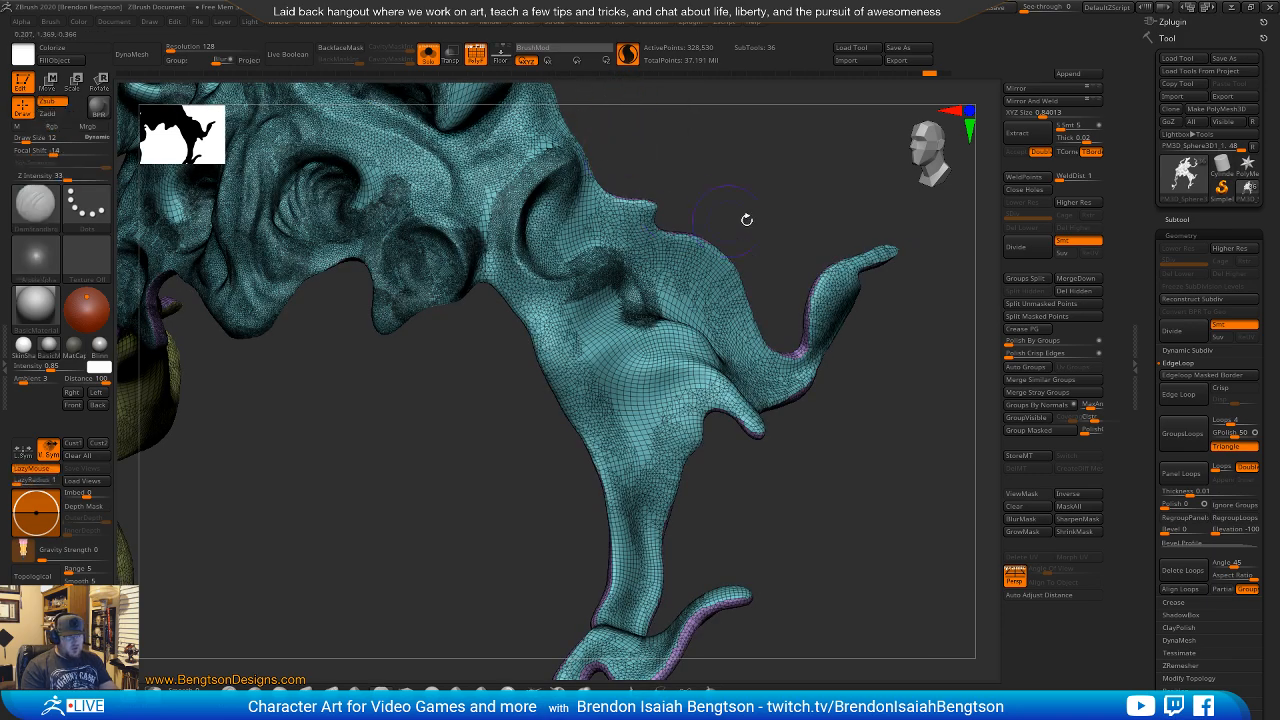
mouse_move(743, 217)
mouse_down()
mouse_move(655, 237)
mouse_move(740, 400)
mouse_move(690, 330)
mouse_up()
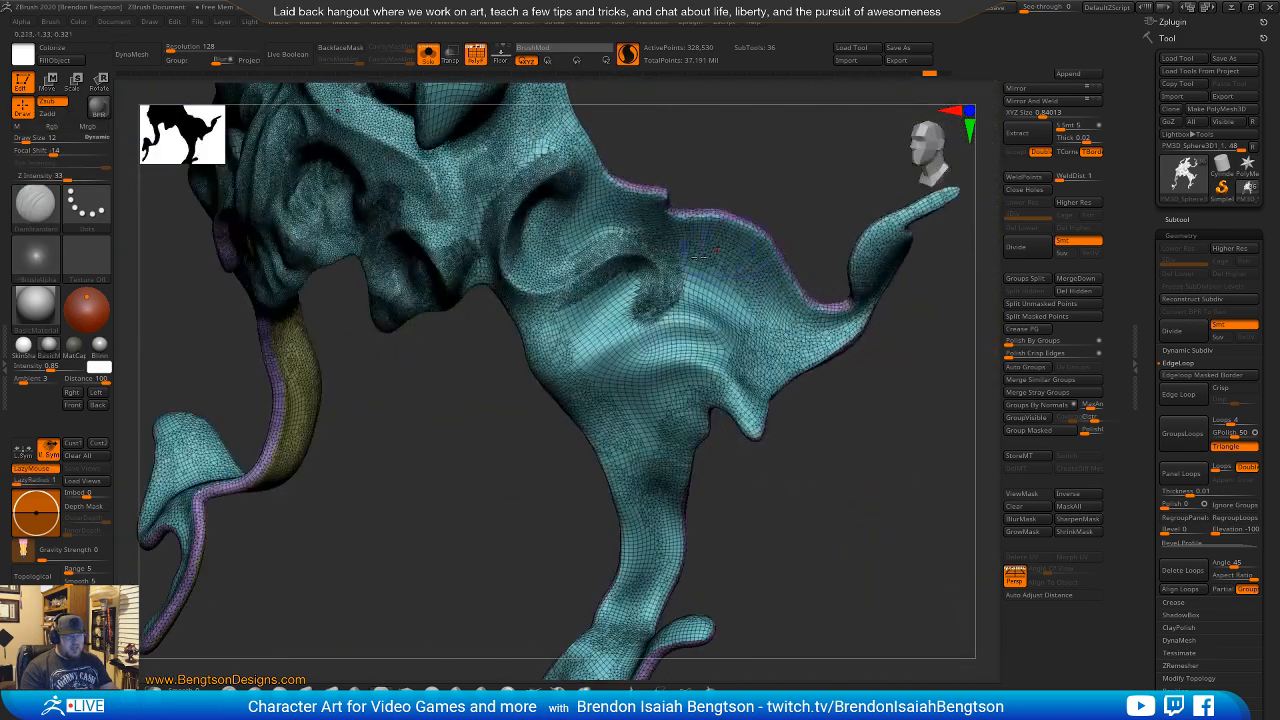
key(ctrl+shift)
ctrl+shift+click(683, 320)
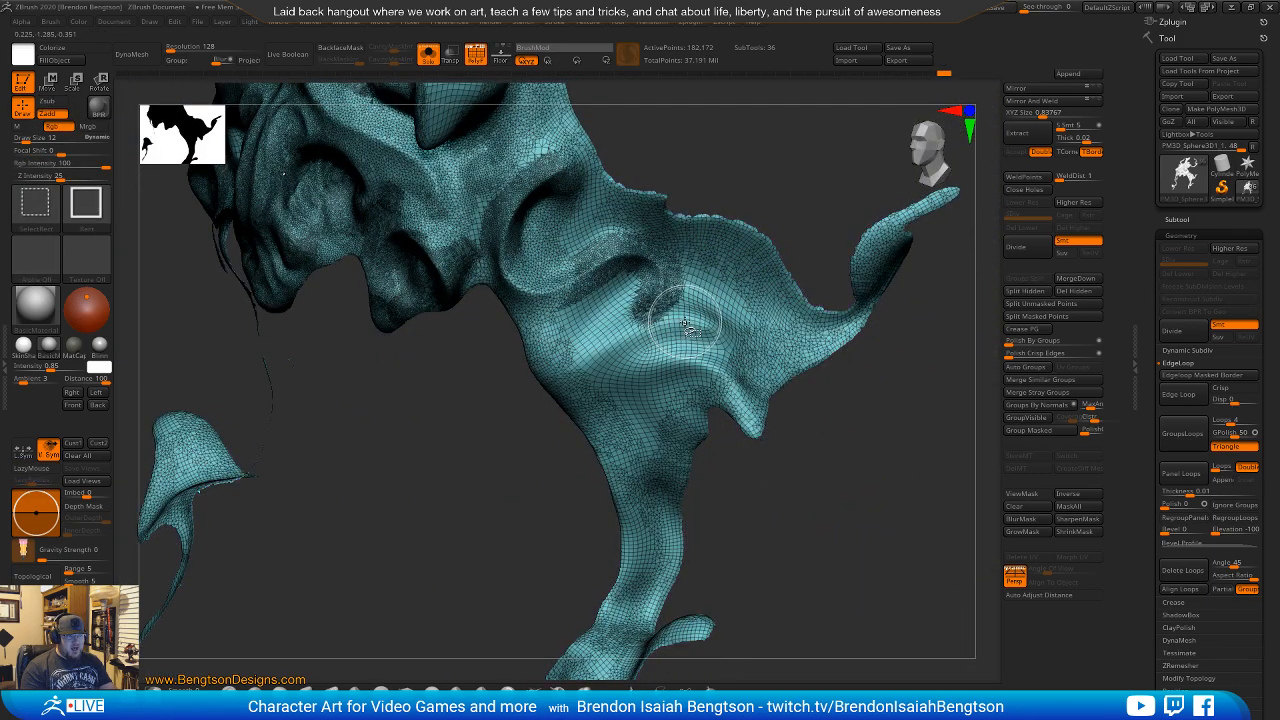
mouse_move(771, 203)
alt+mouse_down()
mouse_move(797, 134)
mouse_move(758, 195)
mouse_move(850, 200)
mouse_move(762, 170)
mouse_move(769, 226)
mouse_move(773, 150)
alt+mouse_up()
mouse_move(812, 501)
mouse_down()
mouse_move(795, 475)
mouse_move(846, 457)
mouse_move(849, 483)
mouse_move(829, 334)
mouse_move(829, 523)
mouse_move(826, 486)
mouse_up()
drag(794, 358, 826, 404)
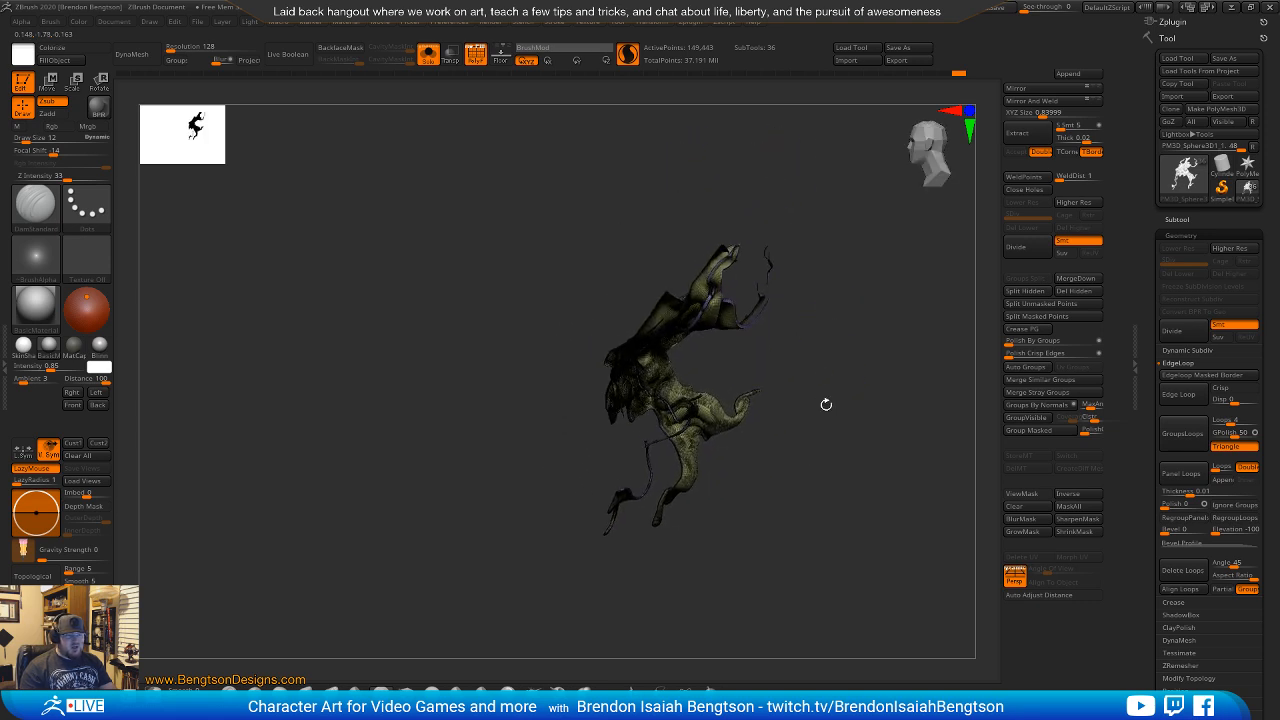
drag(830, 350, 837, 297)
Mask the isolated inner surface and thickness edge, and bring the whole headdress back into view.
mouse_move(860, 223)
ctrl+mouse_down()
mouse_move(475, 468)
mouse_move(479, 587)
mouse_move(494, 514)
mouse_move(490, 530)
ctrl+mouse_up()
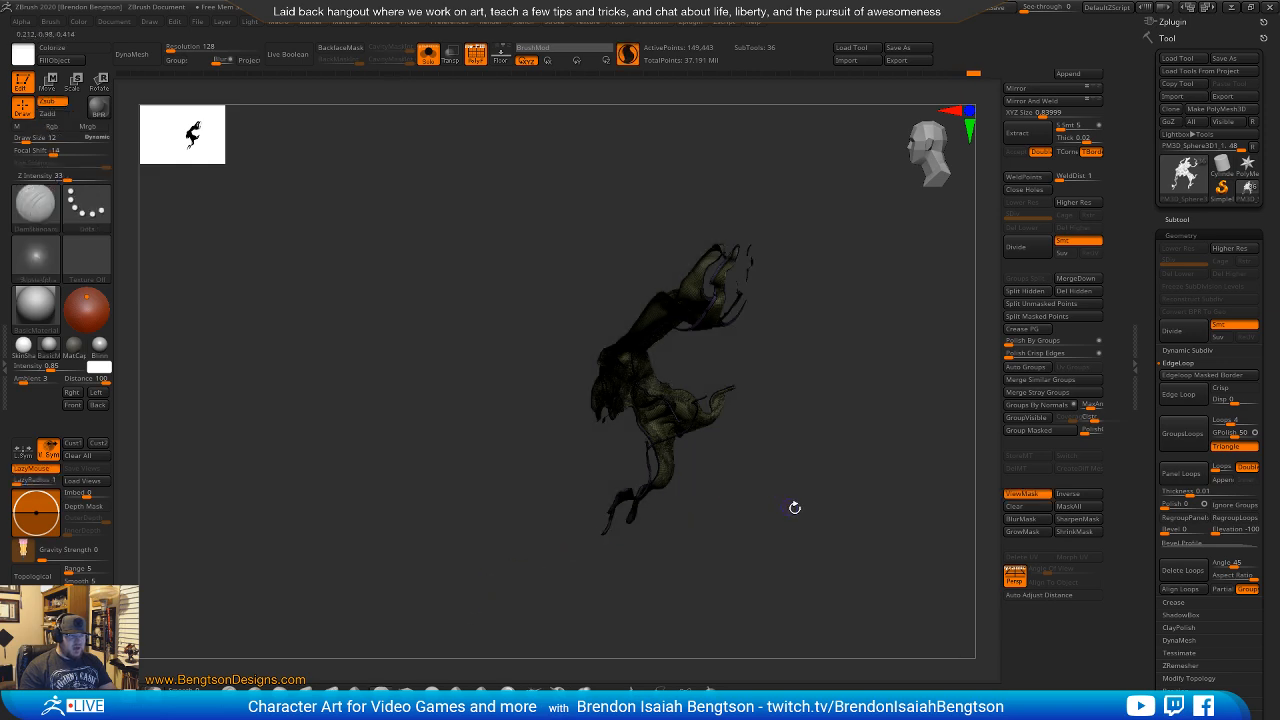
drag(791, 490, 872, 500)
alt+drag(845, 530, 835, 640)
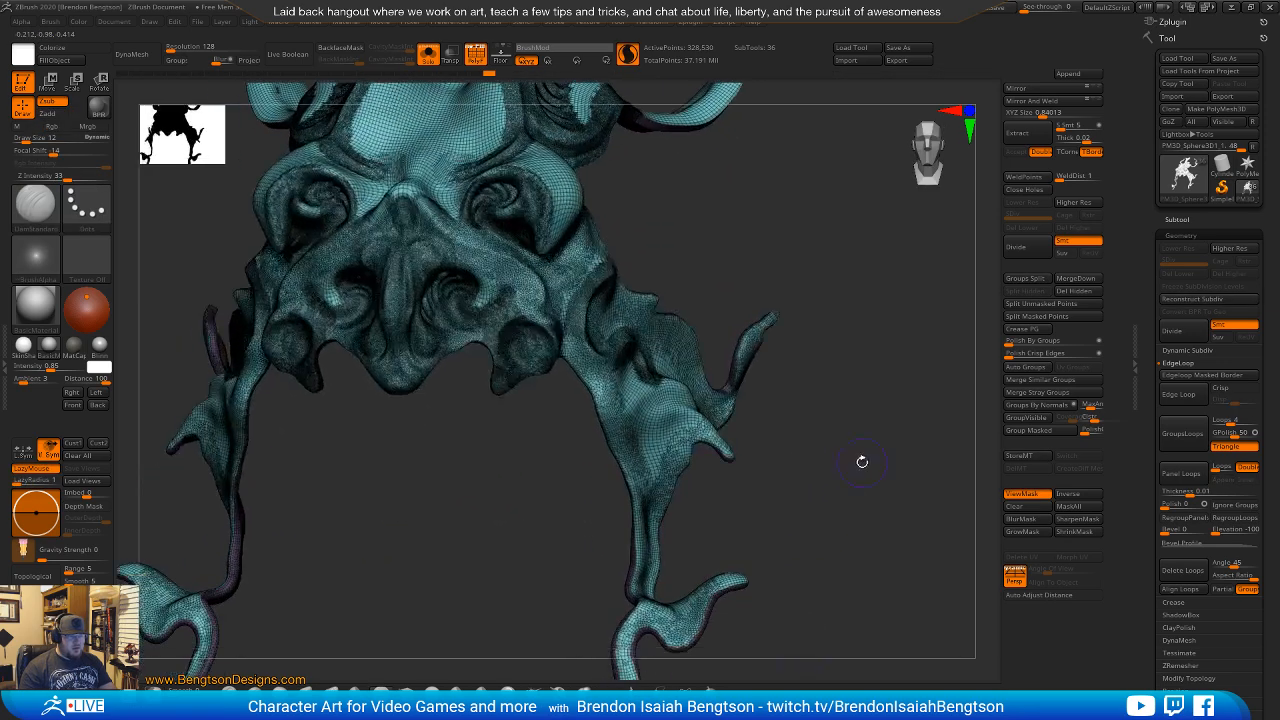
Test a groove stroke on the side flap's outer surface and check the masked inner side behind it.
mouse_move(863, 460)
mouse_down()
mouse_move(846, 472)
mouse_move(834, 522)
mouse_up()
mouse_move(709, 369)
mouse_down()
mouse_move(639, 485)
mouse_move(660, 530)
mouse_up()
drag(854, 526, 706, 503)
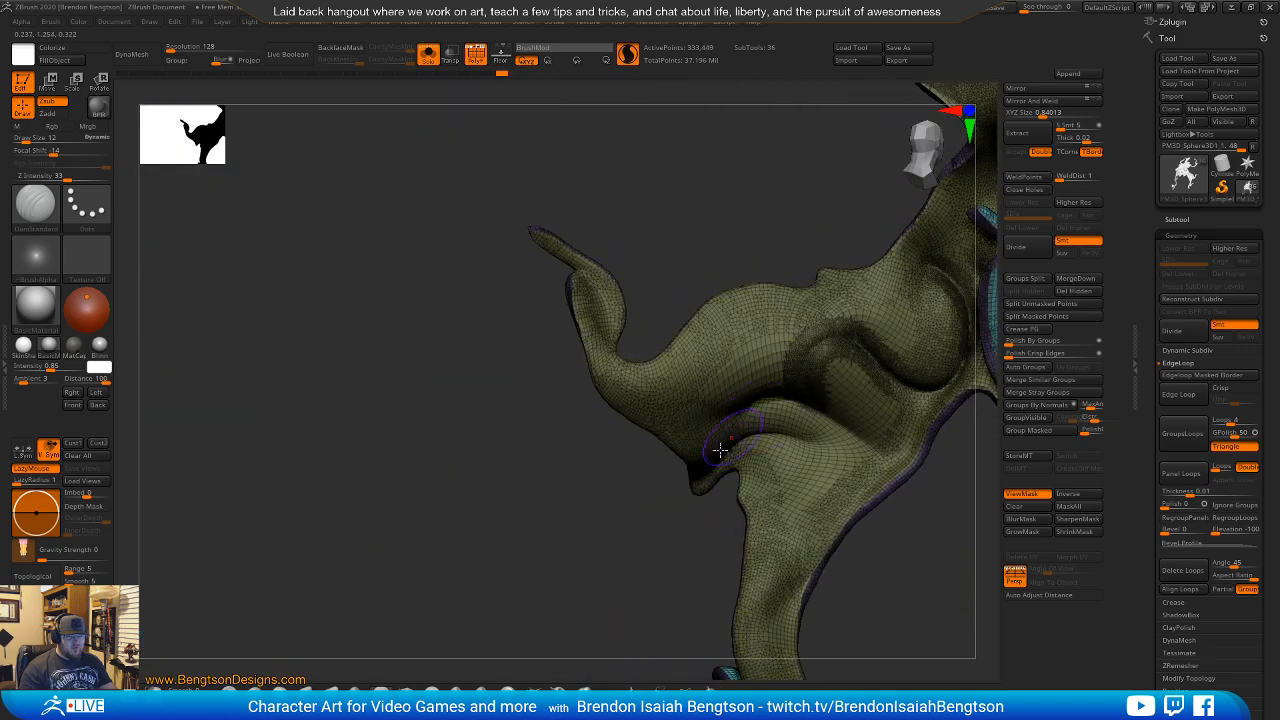
drag(534, 541, 855, 443)
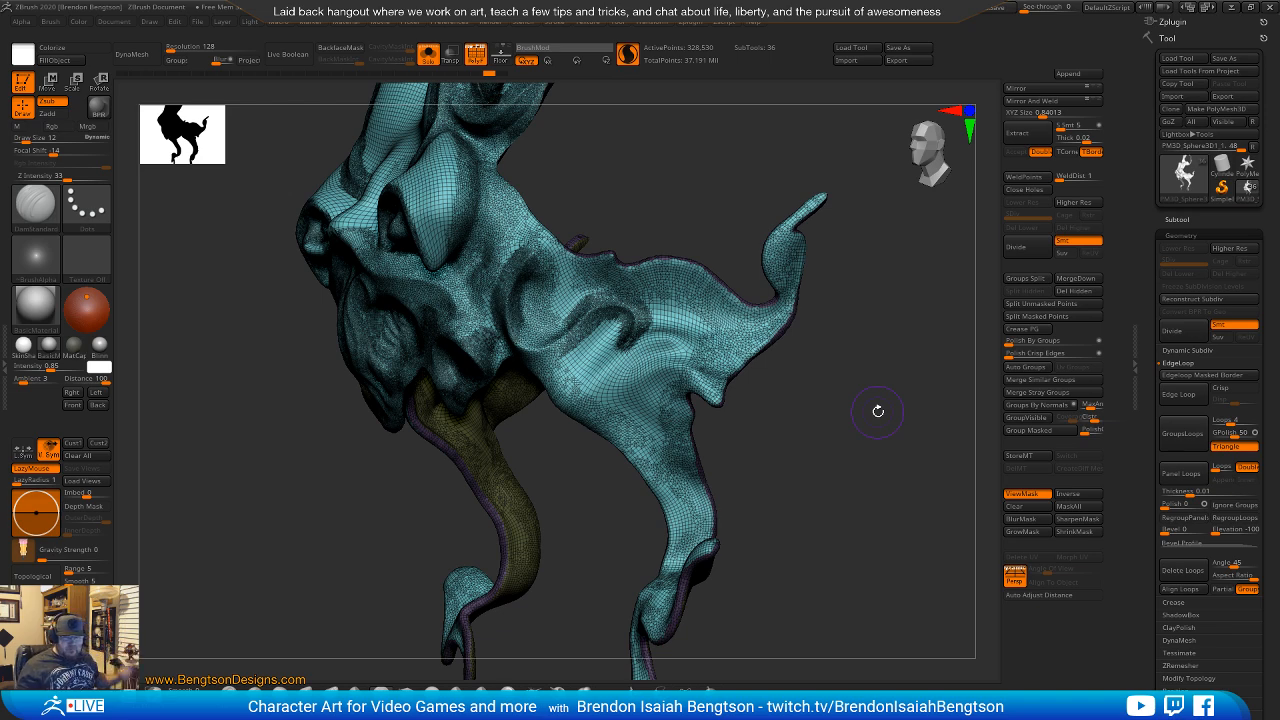
Hide the polyframe and carve a curved groove from the side flap's lower hooked tip down the side strand.
mouse_move(802, 460)
mouse_down()
mouse_move(823, 491)
mouse_move(838, 434)
mouse_move(823, 440)
mouse_move(866, 438)
mouse_up()
key(shift+f)
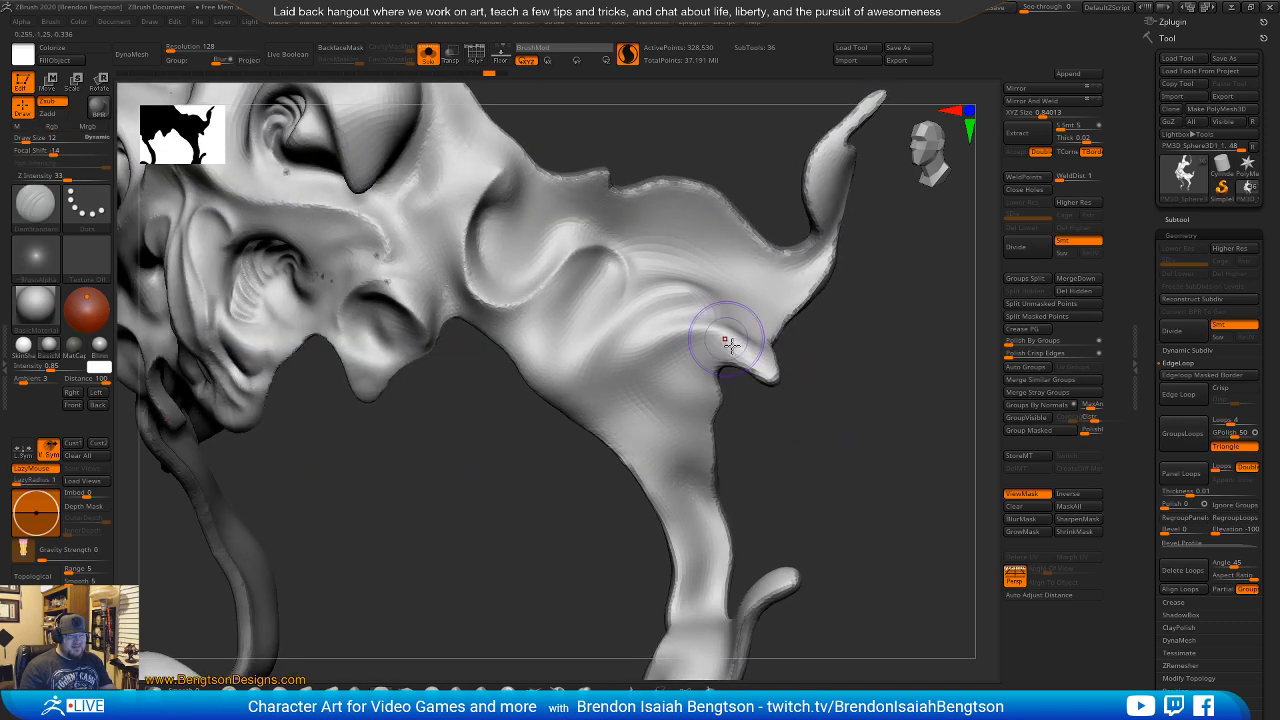
mouse_move(764, 371)
mouse_down()
mouse_move(746, 349)
mouse_move(669, 336)
mouse_move(655, 460)
mouse_move(697, 622)
mouse_up()
alt+drag(806, 485, 808, 457)
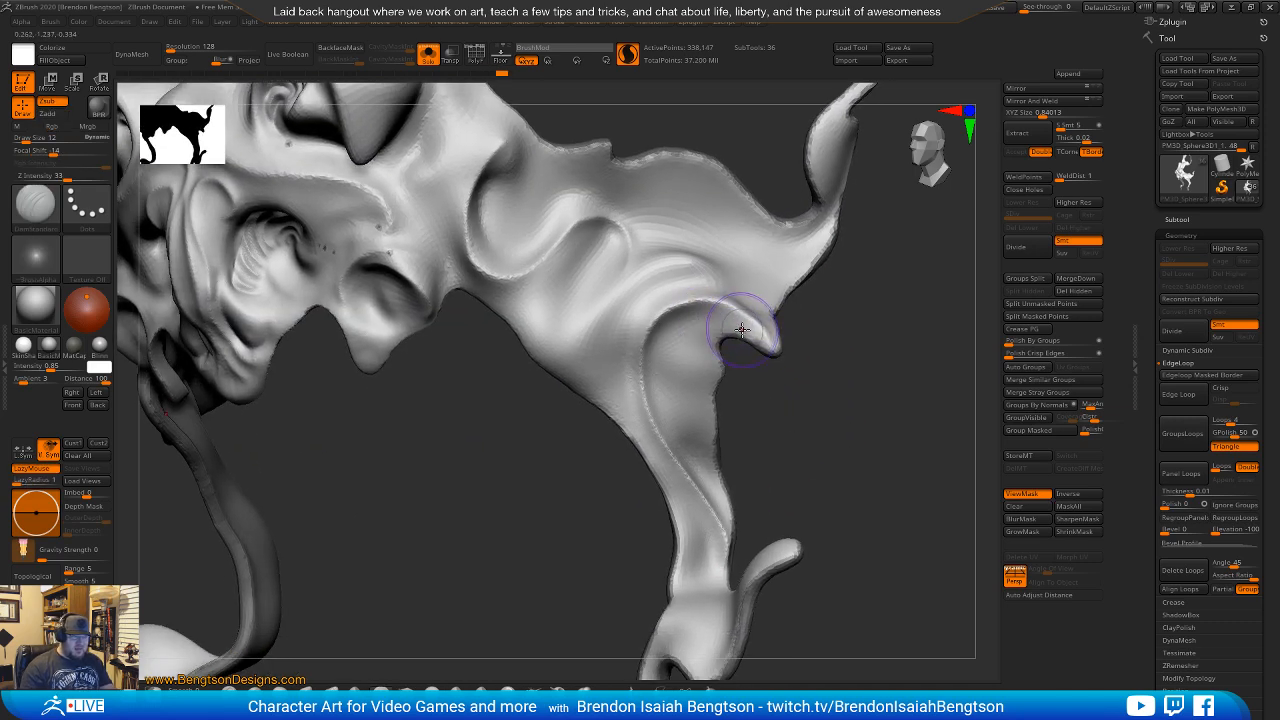
mouse_move(742, 318)
mouse_down()
mouse_move(662, 334)
mouse_move(667, 424)
mouse_move(727, 556)
mouse_up()
mouse_move(796, 466)
mouse_down()
mouse_move(789, 437)
mouse_move(820, 431)
mouse_move(805, 436)
mouse_move(834, 403)
mouse_move(777, 414)
mouse_up()
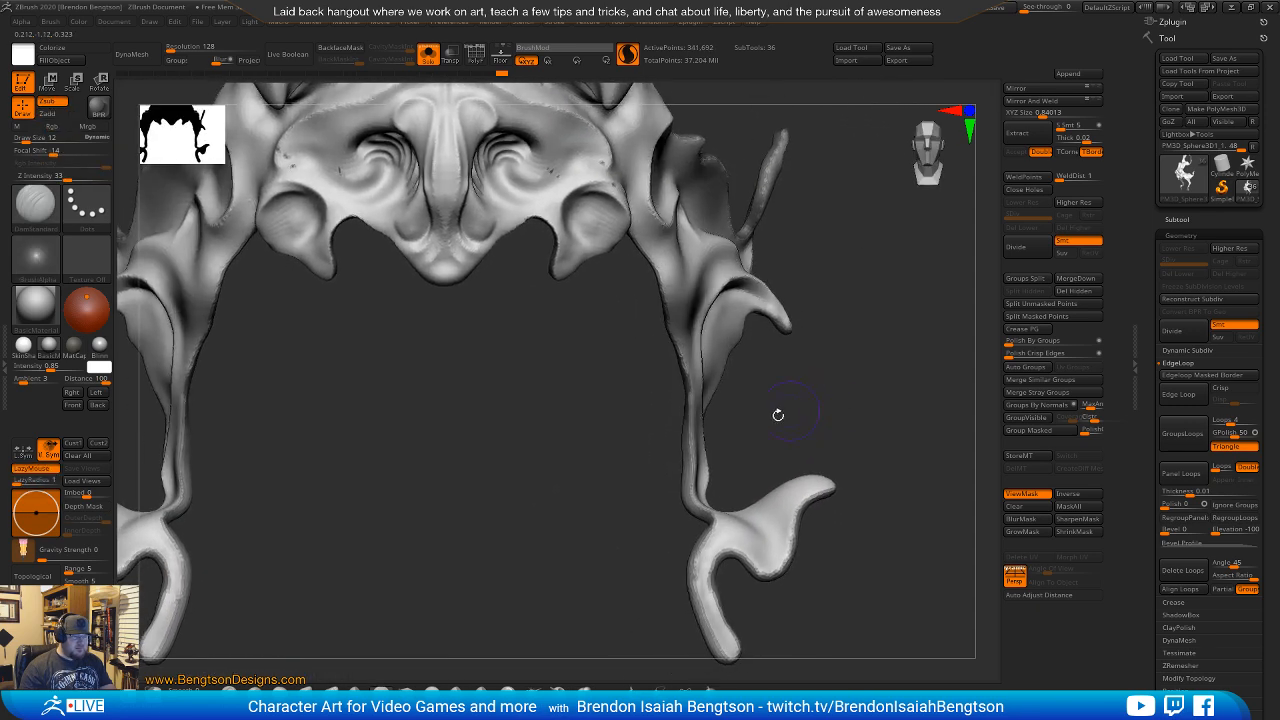
Reshape the surface around the new groove with the Move Topological brush.
key(shift)
mouse_move(877, 420)
mouse_down()
mouse_move(871, 434)
mouse_move(886, 429)
mouse_move(880, 402)
mouse_move(888, 438)
mouse_move(848, 426)
mouse_up()
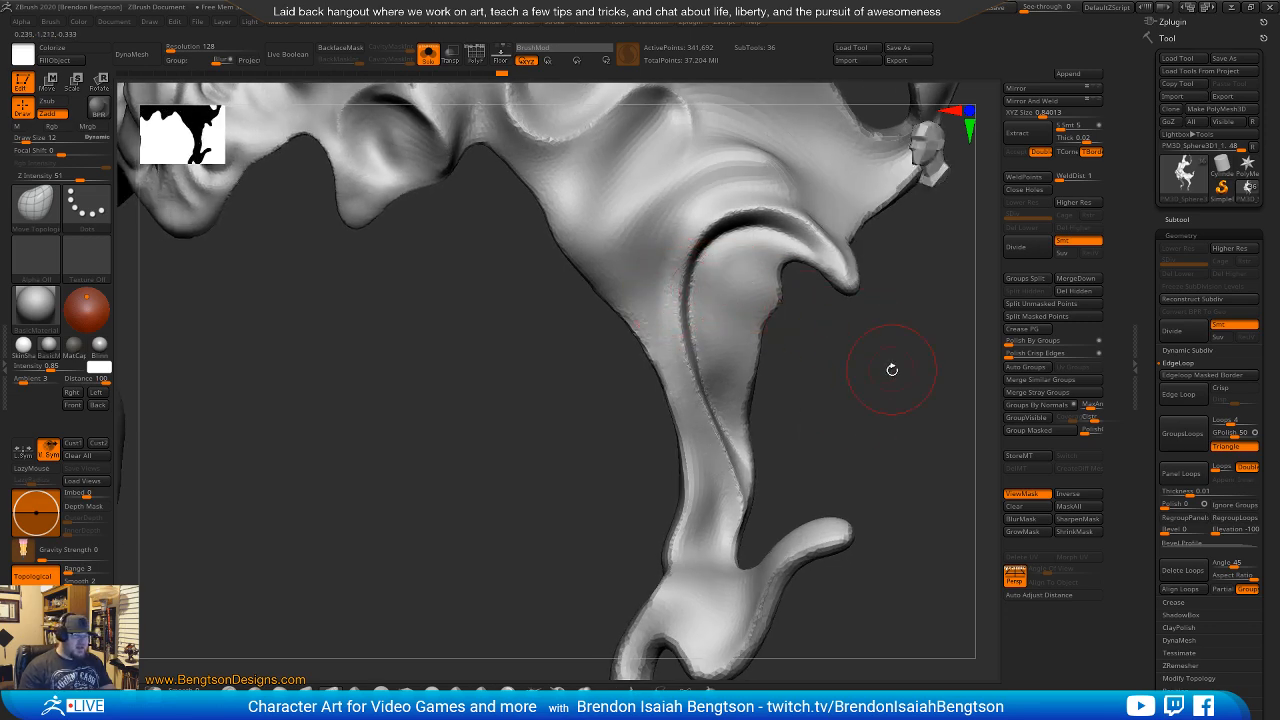
drag(892, 370, 870, 386)
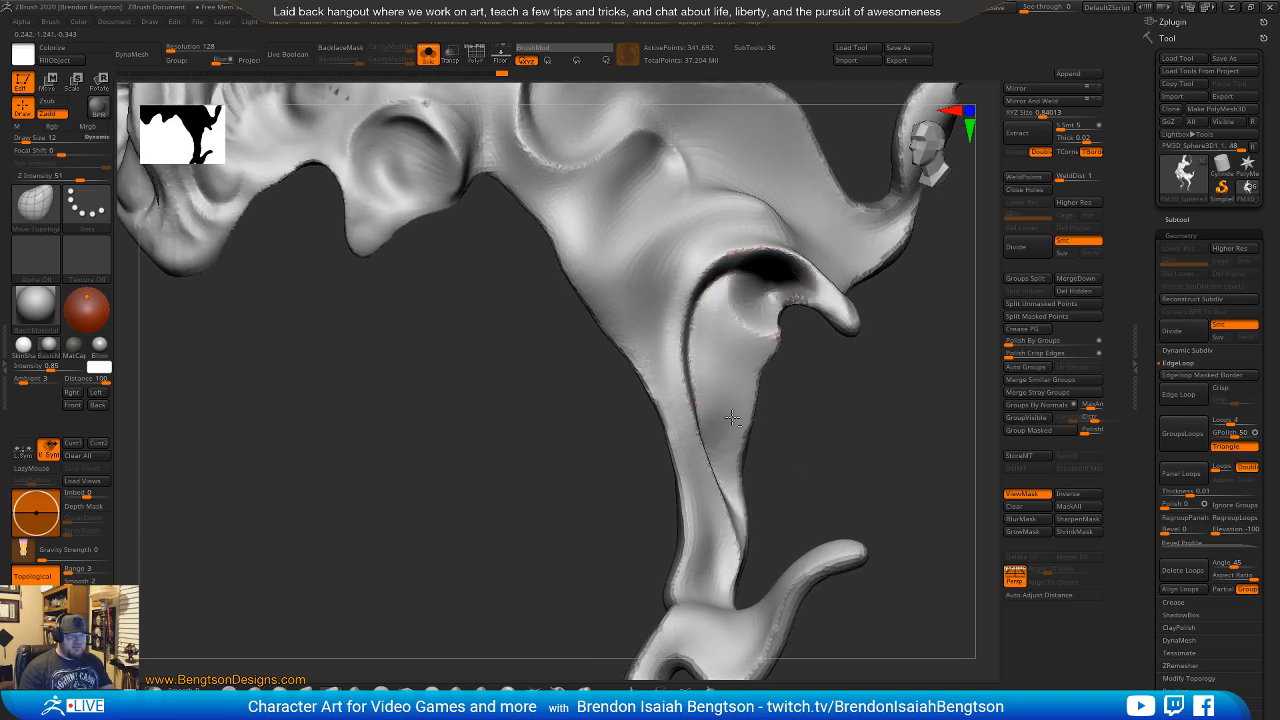
Carve a second, inner groove beside the first with DamStandard, curving from under the hooked tip down the side strand.
key(b)
key(d)
key(s)
key(ctrl+z)
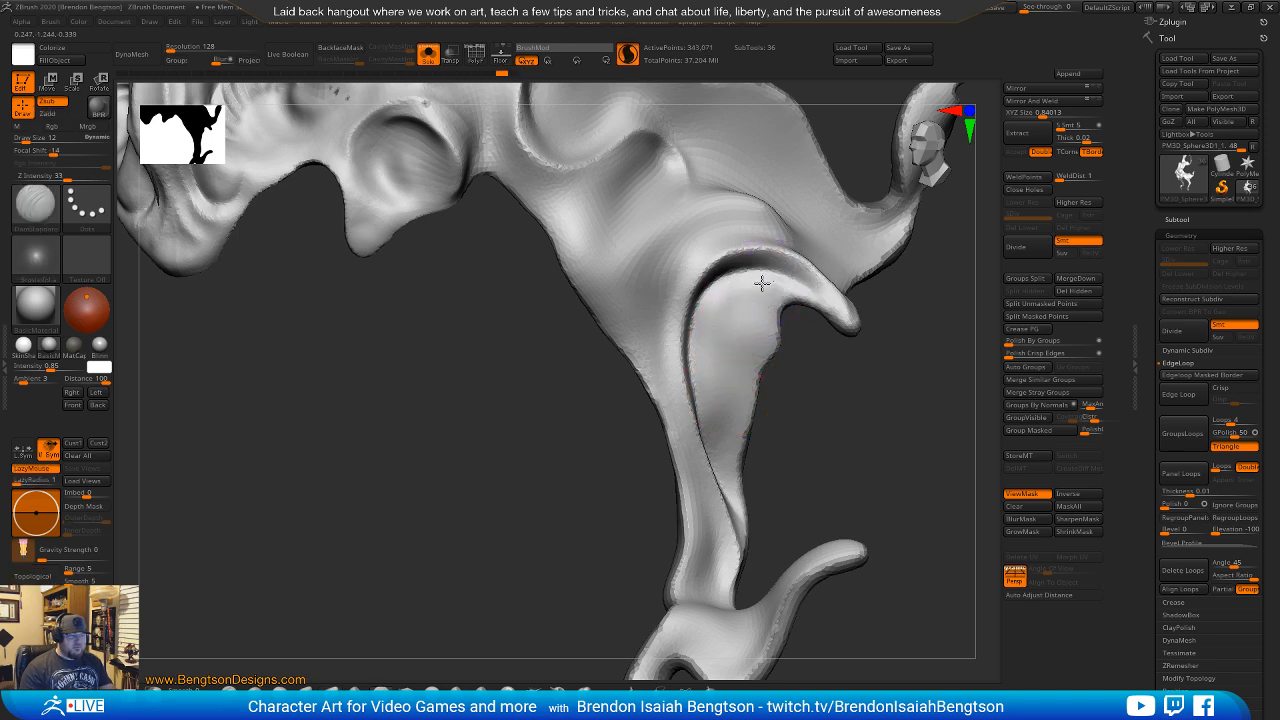
drag(749, 380, 784, 383)
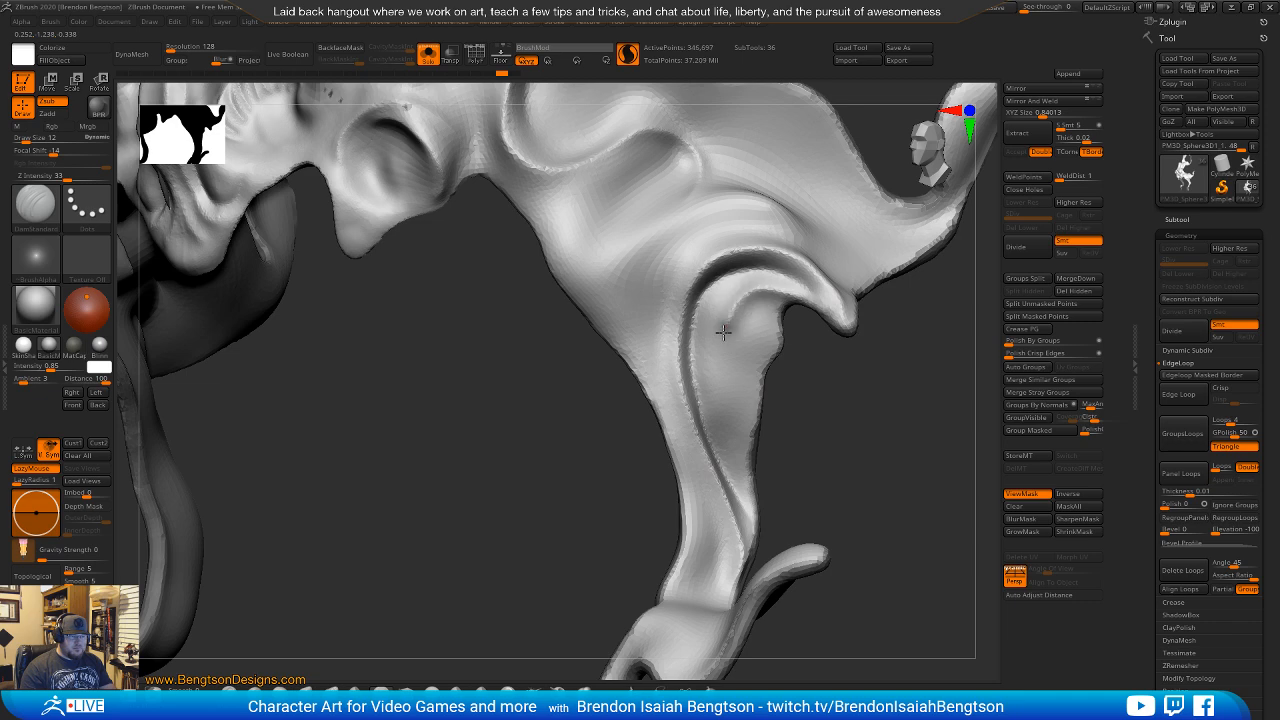
mouse_move(723, 332)
mouse_down()
mouse_move(728, 425)
mouse_move(762, 515)
mouse_up()
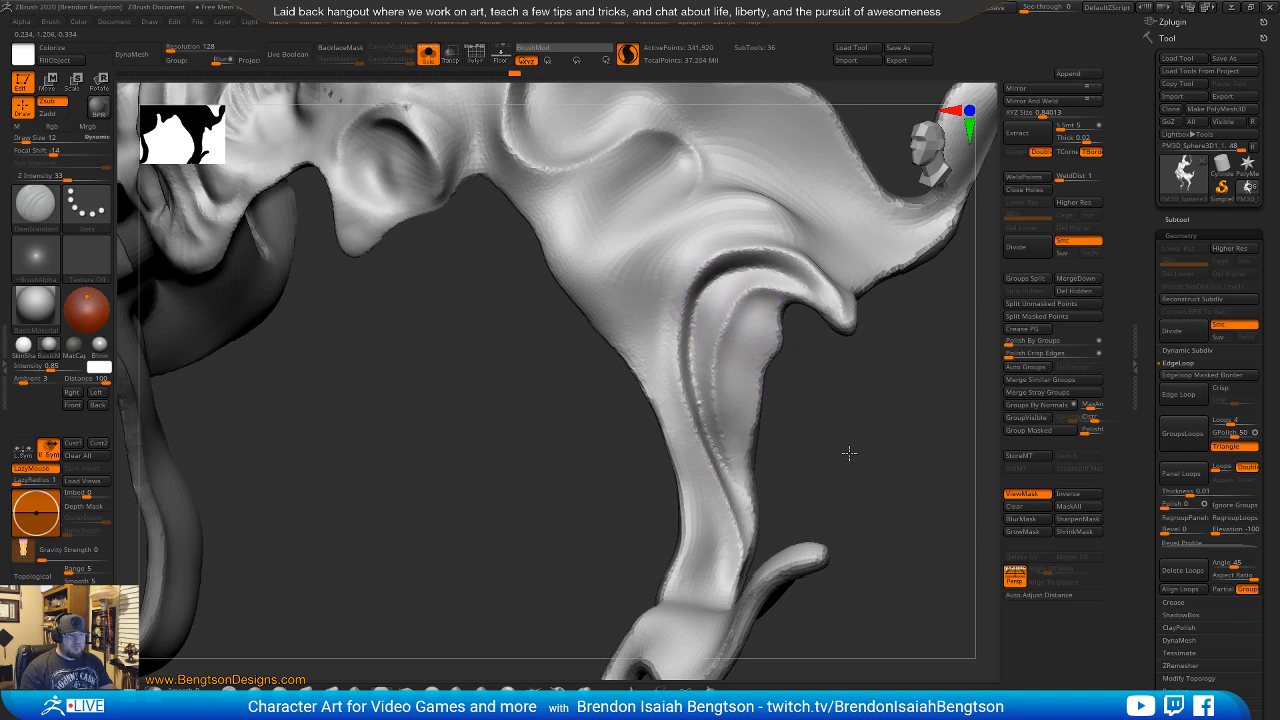
Adjust the grooved area beneath the hooked tip with the Move Topological brush at draw size 17.
alt+drag(849, 451, 852, 451)
key(b)
key(m)
key(t)
key(space)
drag(783, 336, 786, 336)
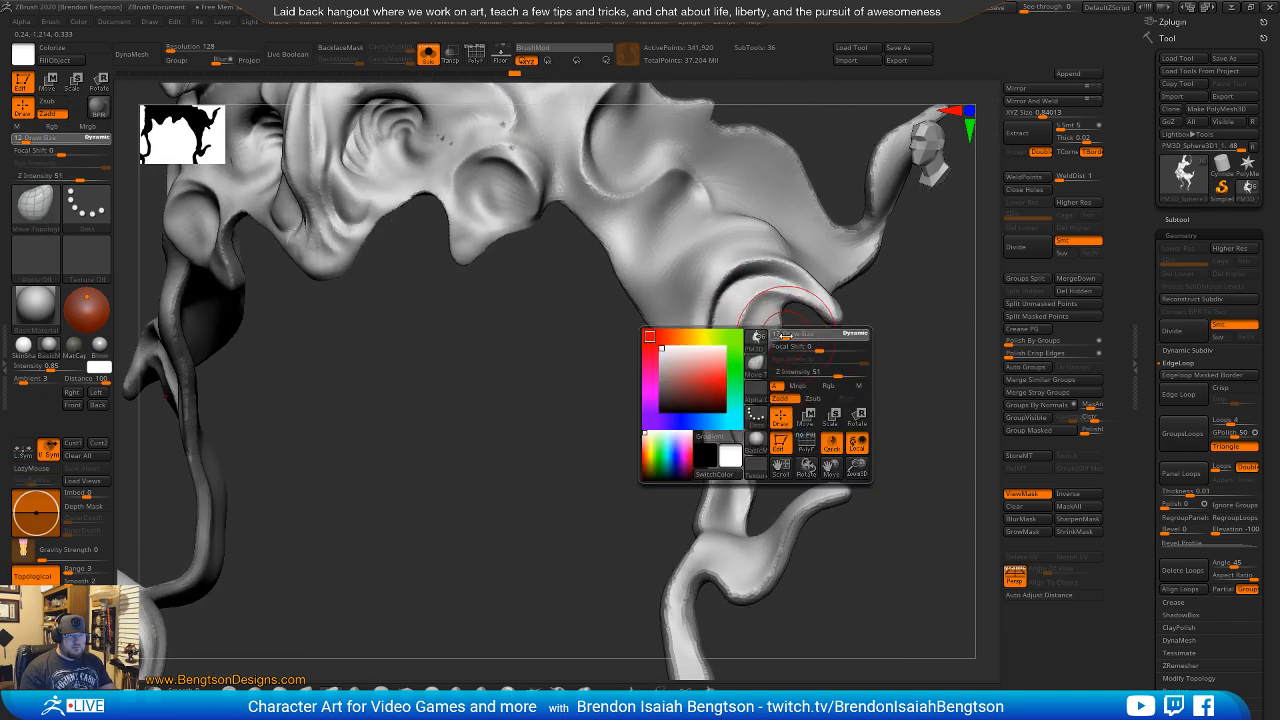
mouse_move(765, 337)
right_down()
mouse_move(783, 337)
mouse_move(760, 390)
right_up()
Carve a third, outer groove above the hooked tip and down the side strand with DamStandard at draw size 10.
key(b)
key(d)
key(s)
key(space)
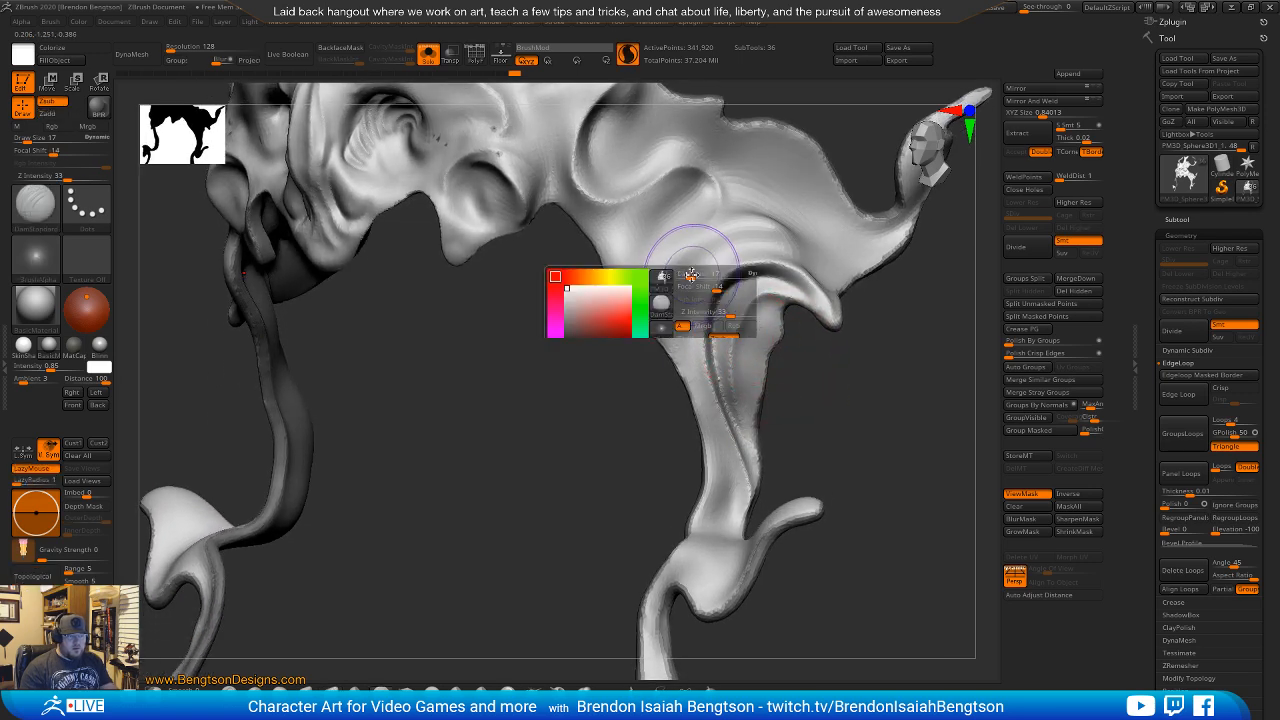
drag(695, 271, 689, 271)
right_drag(572, 420, 632, 420)
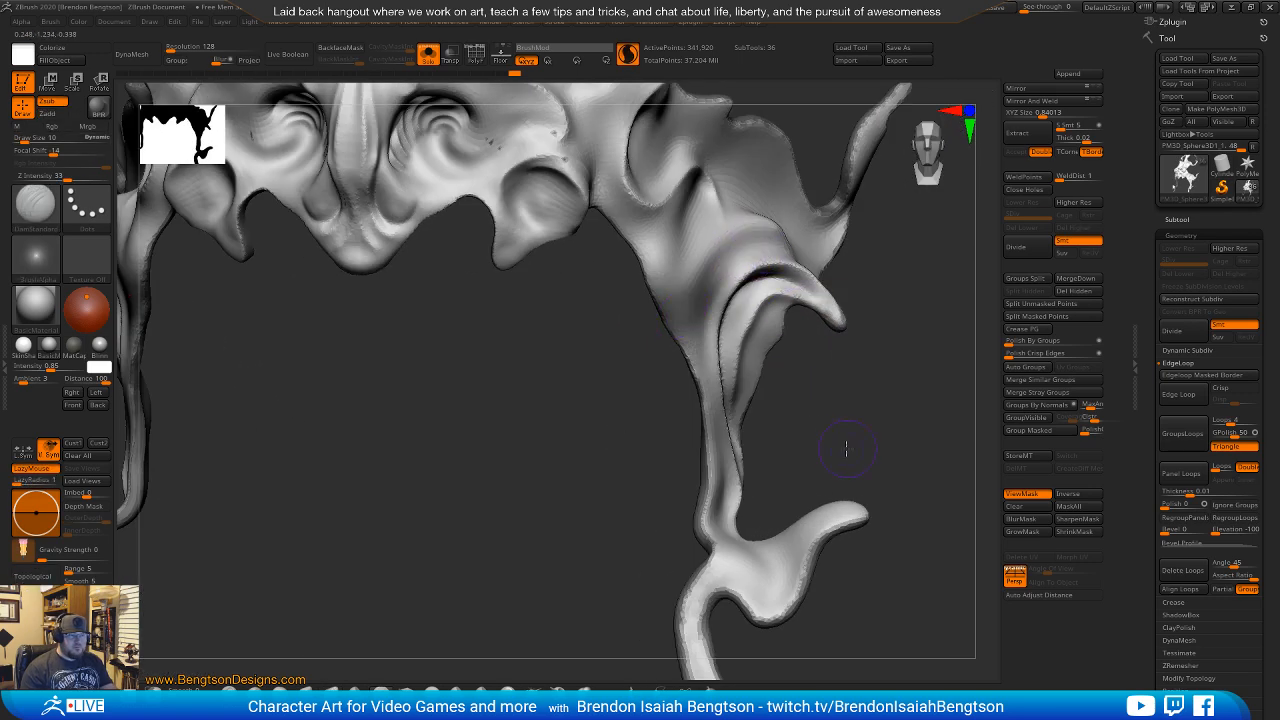
right_drag(845, 449, 779, 228)
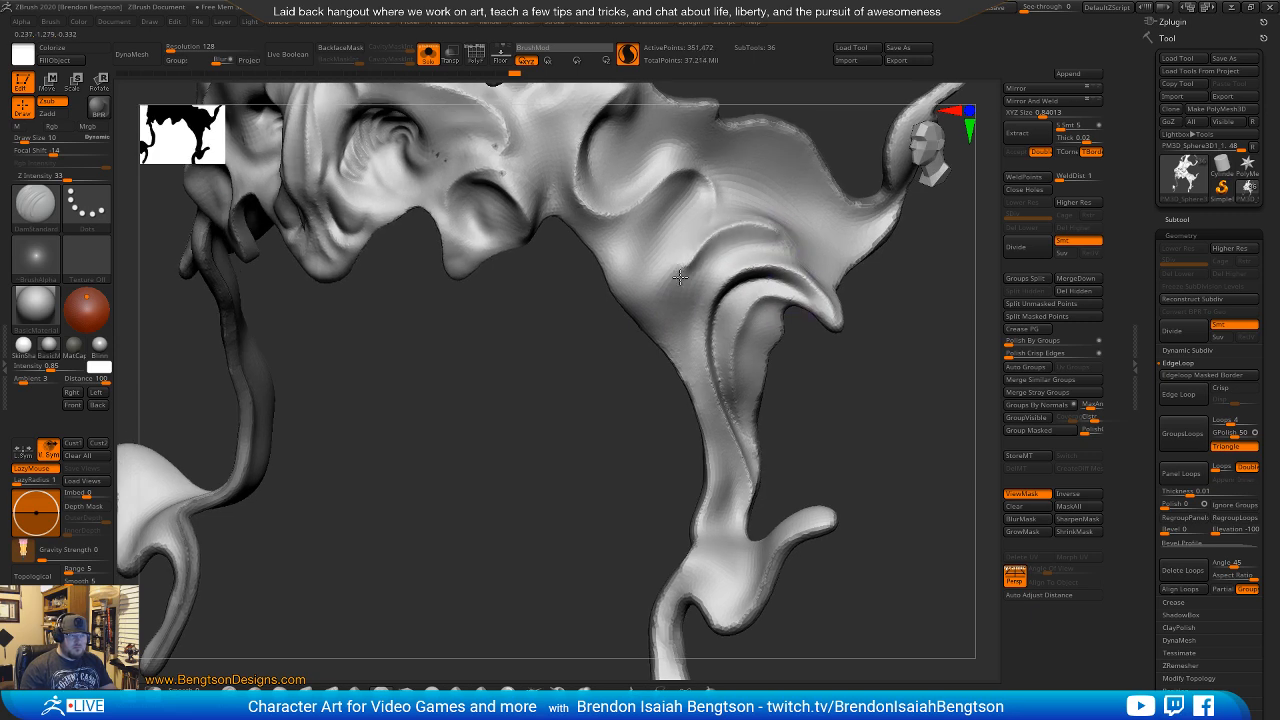
drag(675, 347, 736, 477)
right_drag(830, 470, 757, 229)
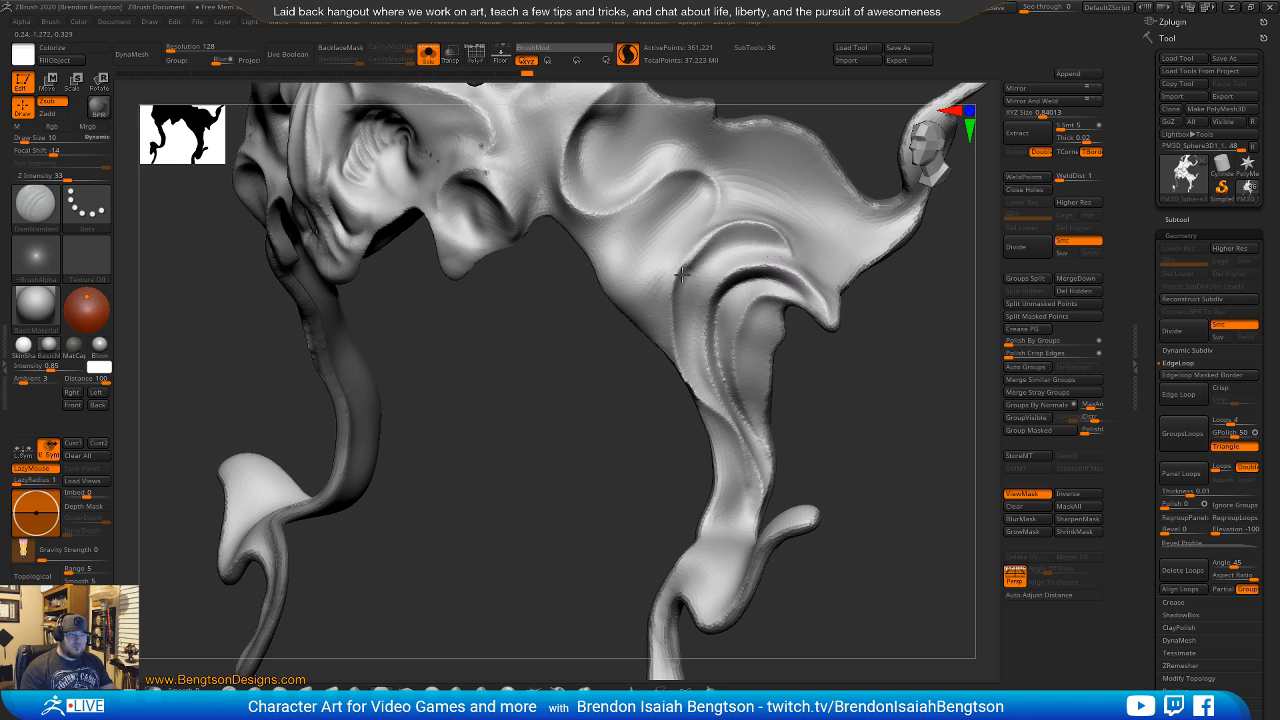
drag(672, 344, 678, 367)
key(ctrl+z)
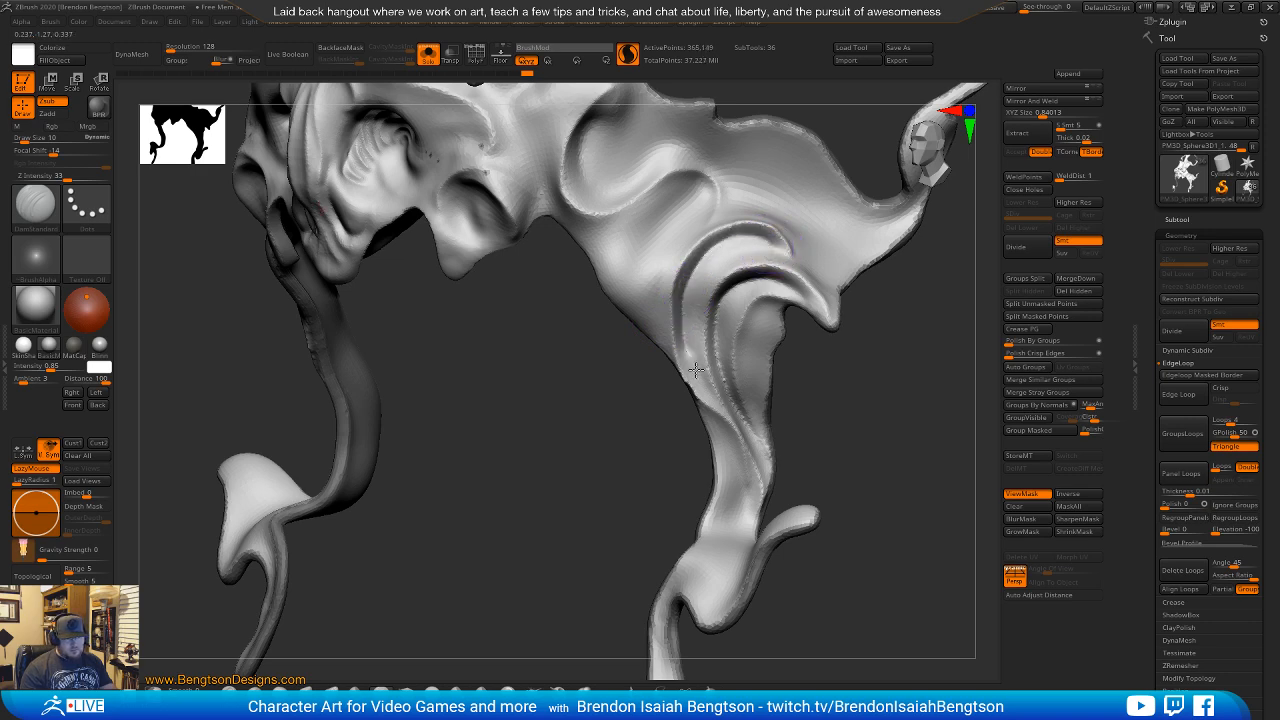
Turn off Solo mode to show the headdress together with the full character.
mouse_move(888, 490)
alt+mouse_down()
mouse_move(883, 389)
mouse_move(920, 351)
mouse_move(876, 477)
alt+mouse_up()
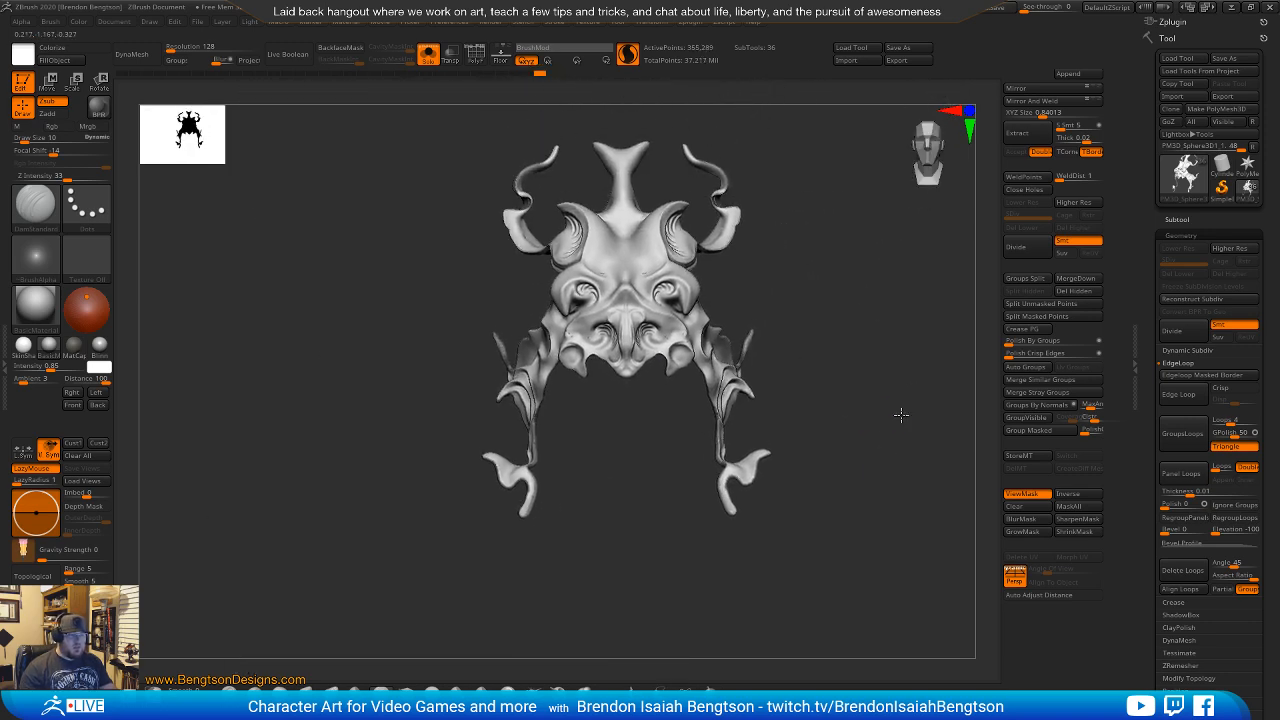
key(alt+s)
drag(910, 298, 864, 320)
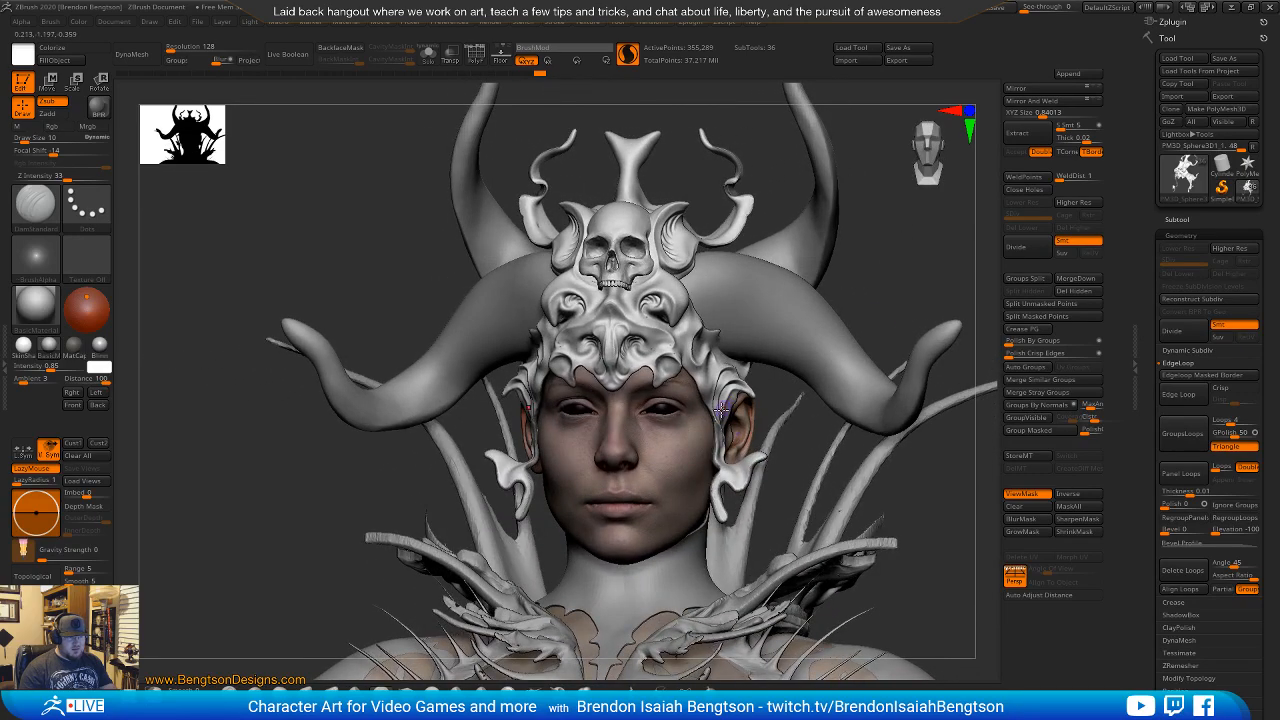
ctrl+right_drag(721, 409, 719, 473)
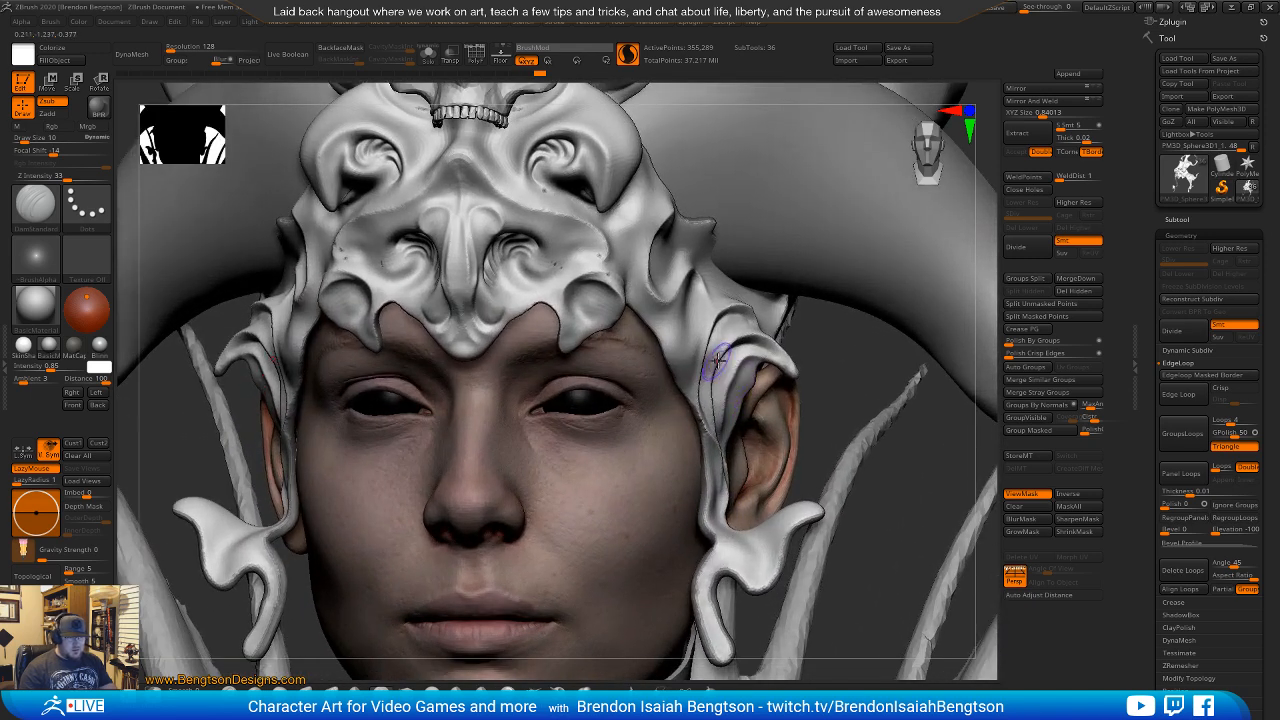
Adjust the grooved side flap around the temple with the Move Topological brush at draw size 17.
key(b)
key(m)
key(t)
key(space)
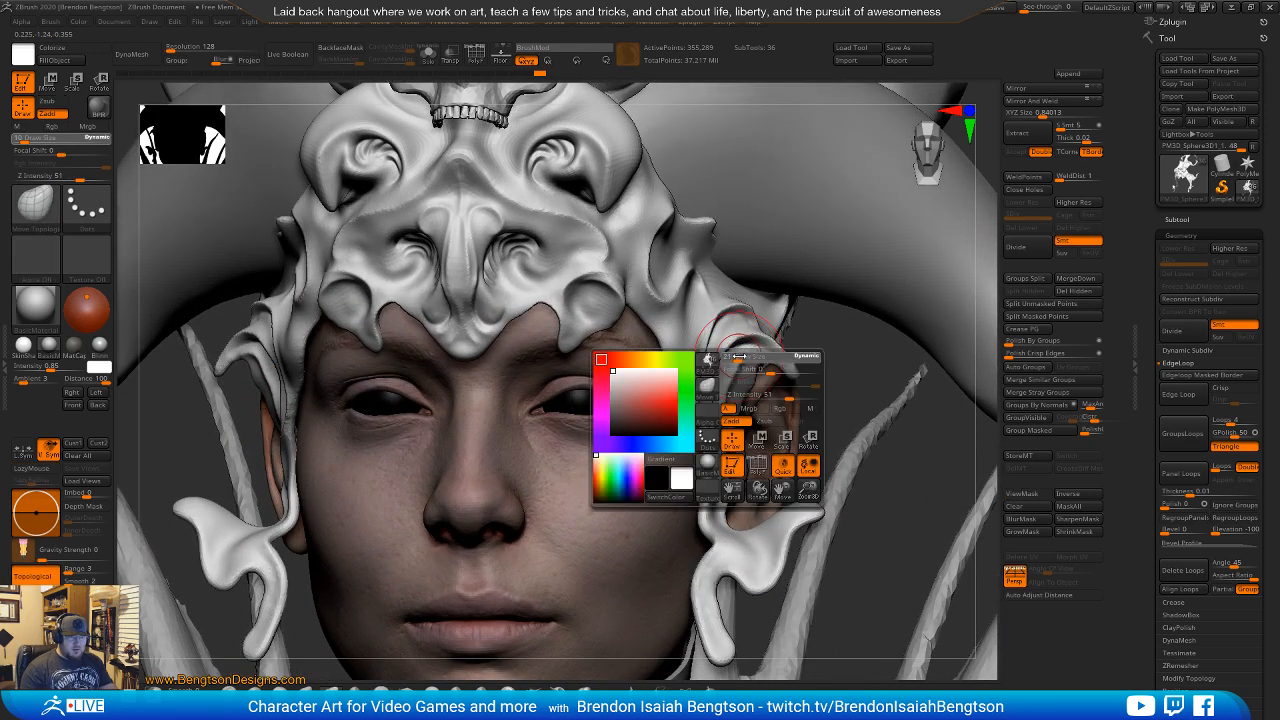
drag(739, 356, 744, 356)
drag(840, 343, 880, 345)
key(space)
click(713, 378)
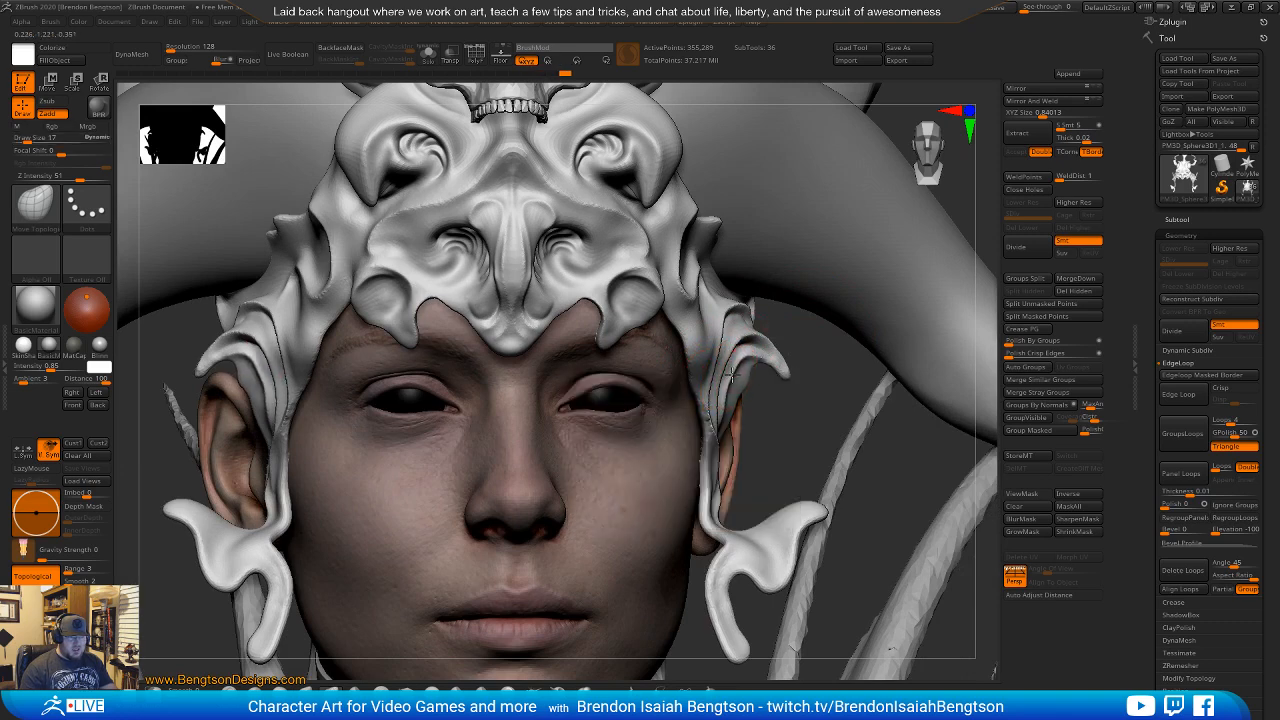
drag(809, 408, 756, 406)
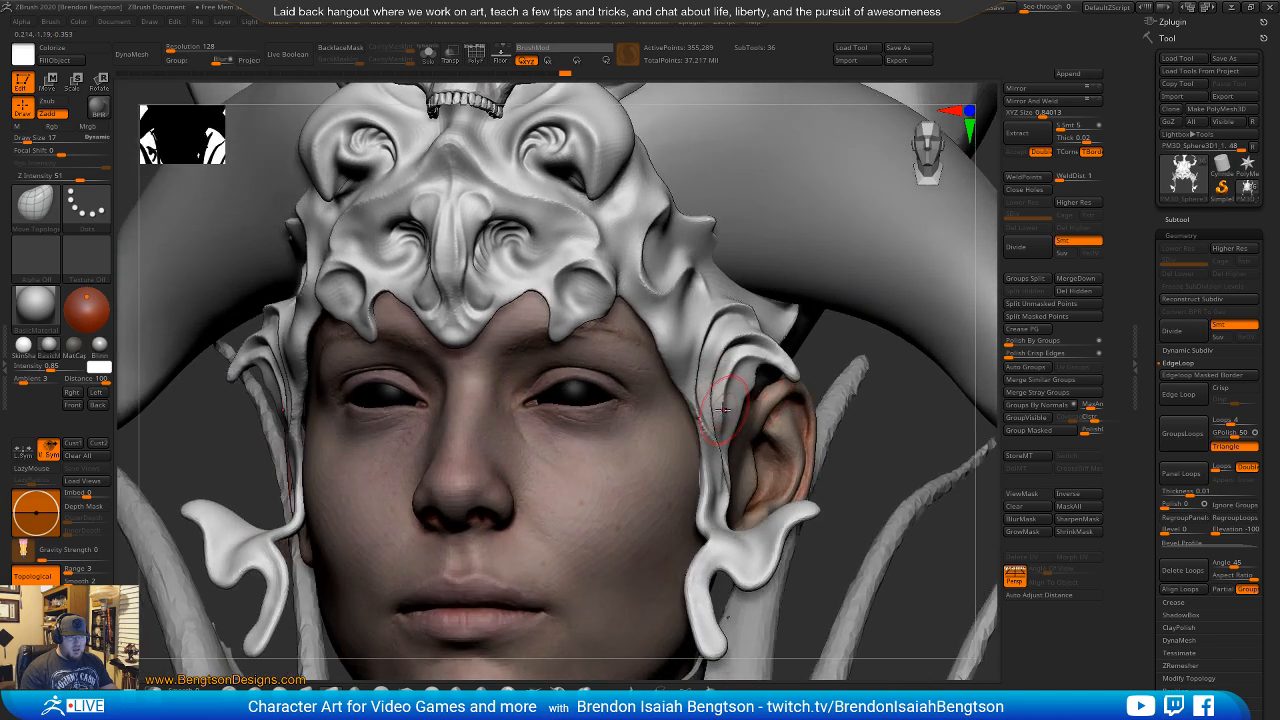
drag(876, 420, 806, 414)
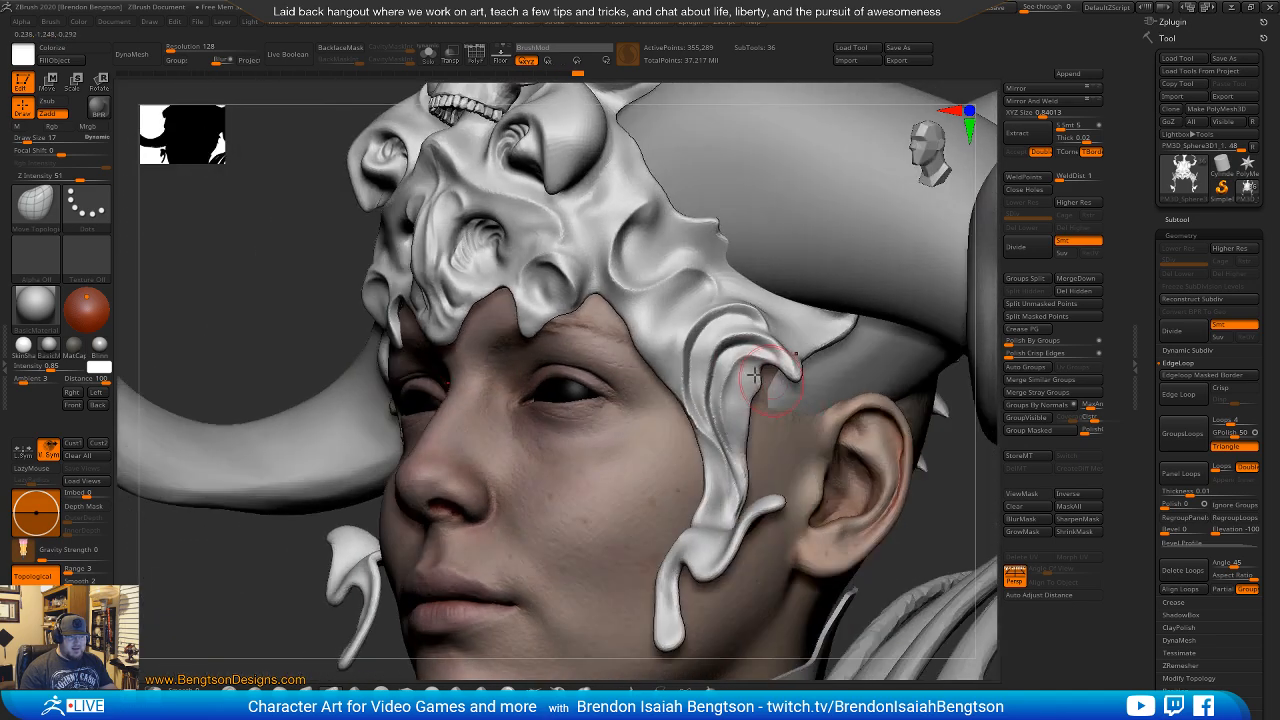
Refine the curved ridges above and inside the hooked tip with Move Topological at draw size 15.
key(space)
click(727, 376)
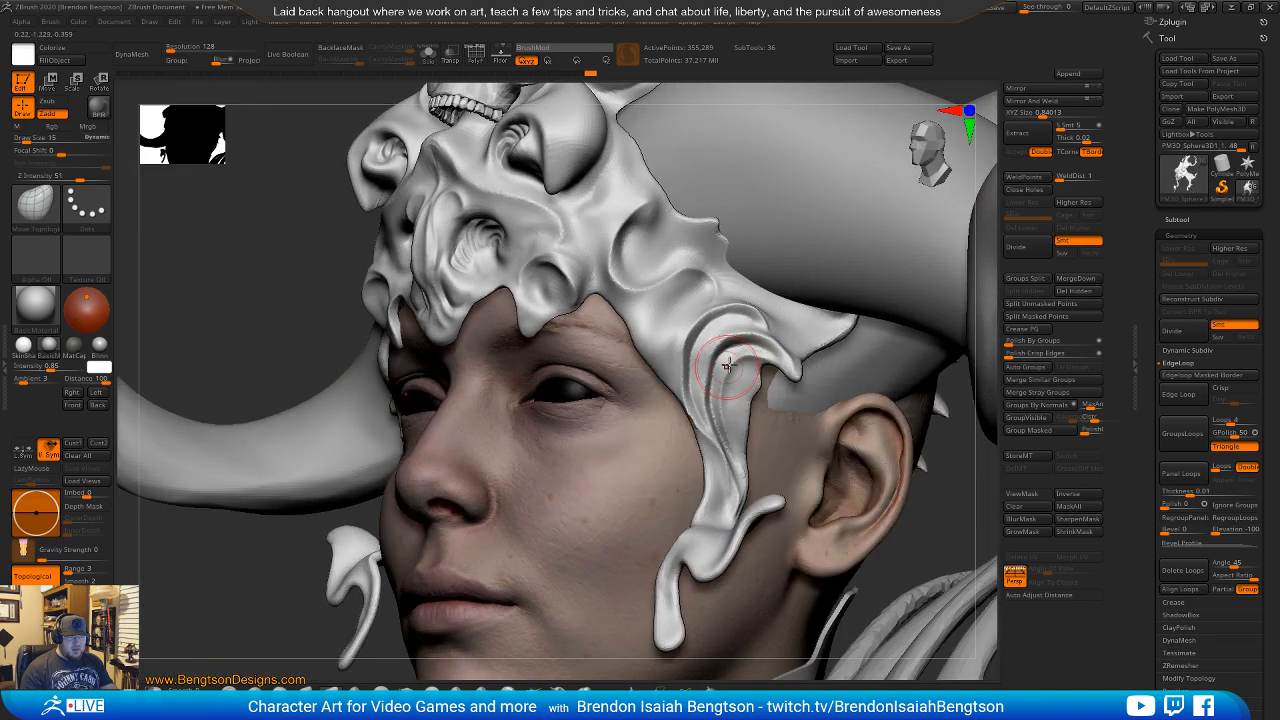
mouse_move(727, 366)
mouse_down()
mouse_move(741, 362)
mouse_move(702, 375)
mouse_up()
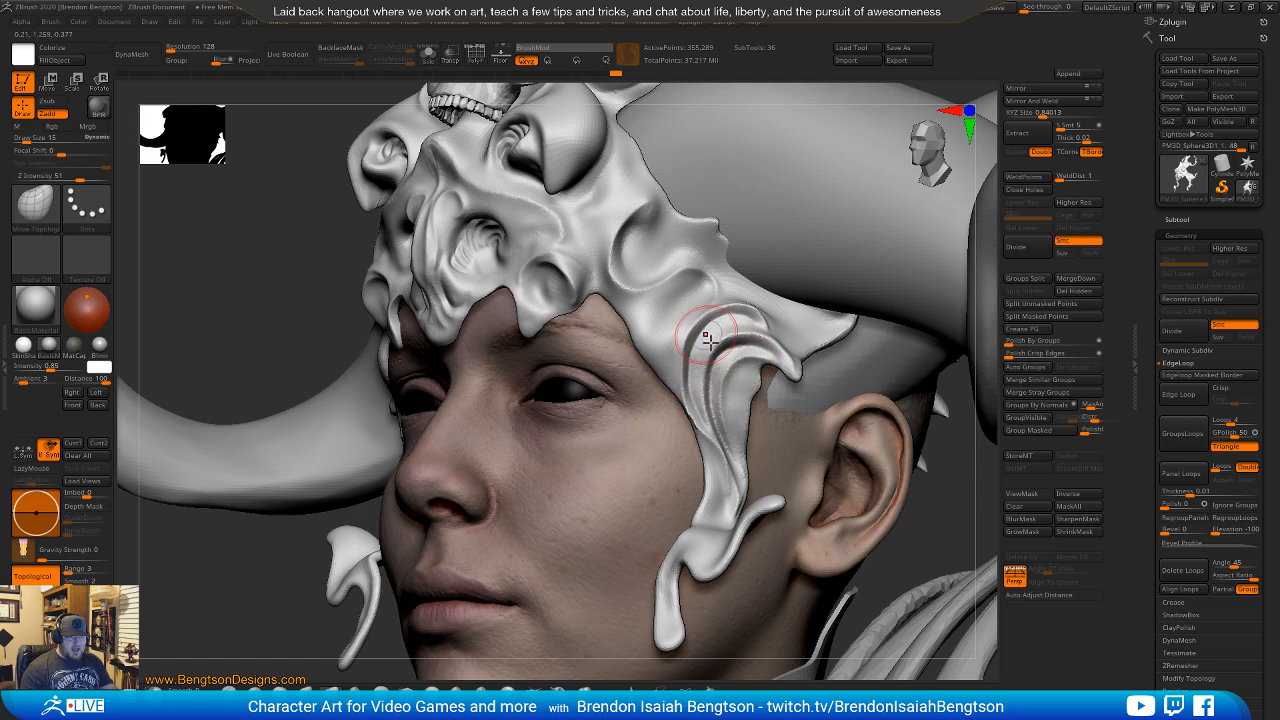
mouse_move(709, 337)
right_down()
mouse_move(782, 328)
mouse_move(744, 294)
right_up()
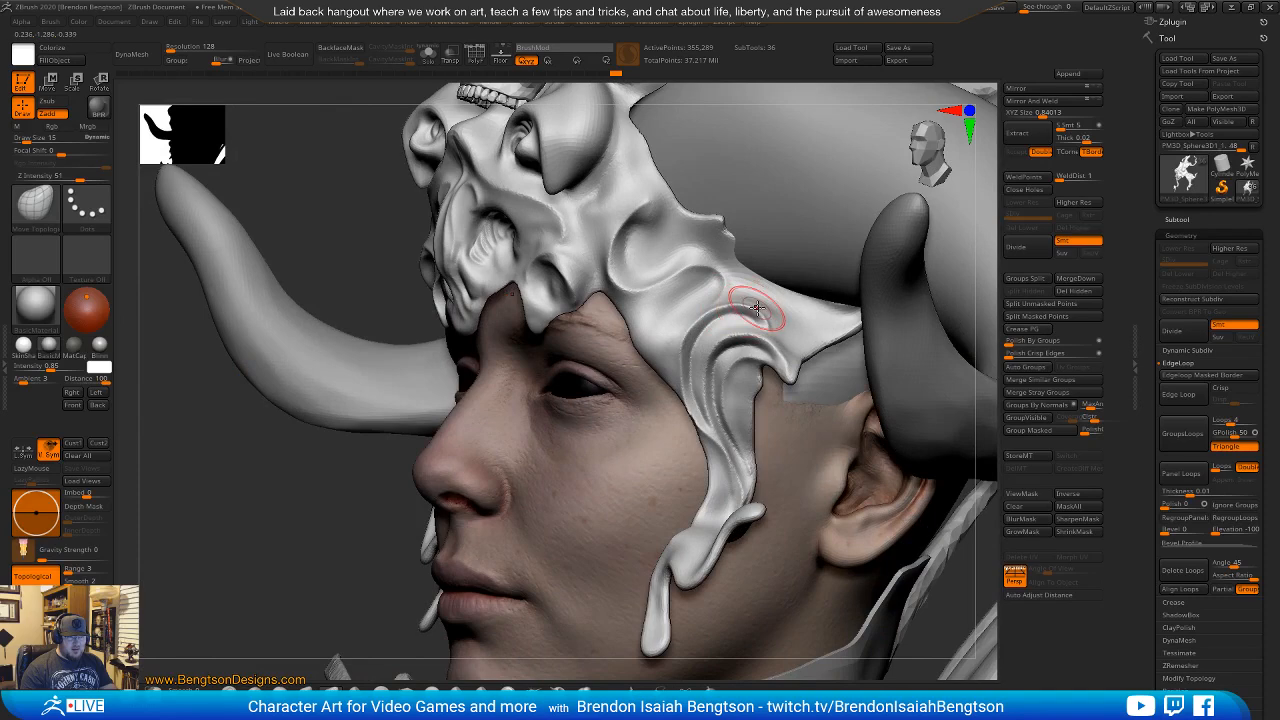
mouse_move(765, 317)
mouse_down()
mouse_move(750, 305)
mouse_move(688, 337)
mouse_up()
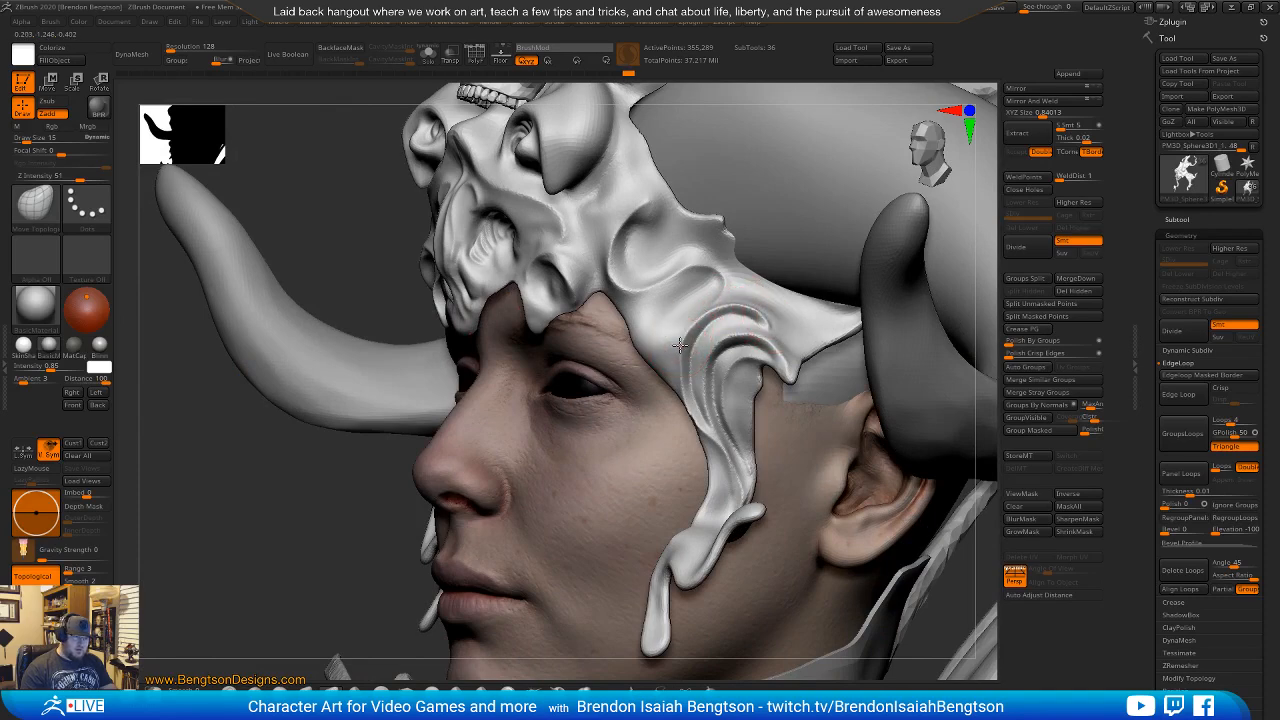
ctrl+right_drag(714, 455, 743, 414)
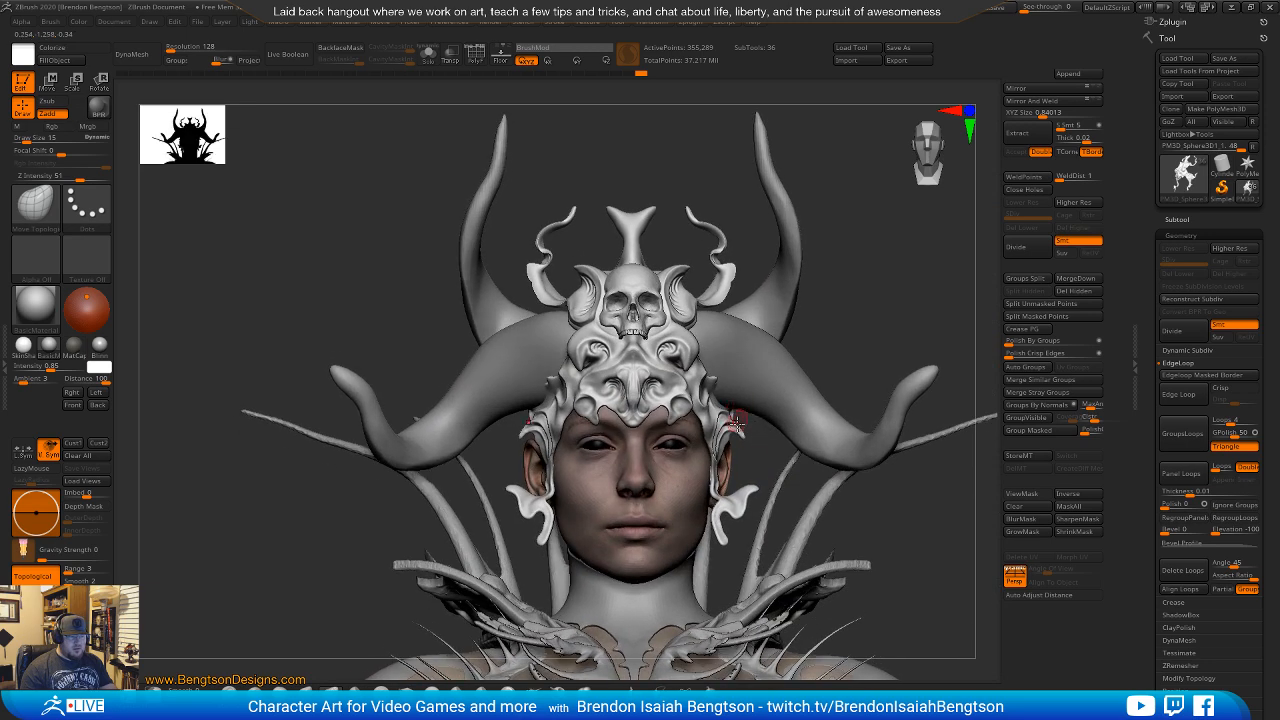
Examine the headdress silhouette on the character from the front and three-quarter angles.
alt+right_drag(765, 466, 740, 403)
drag(752, 387, 681, 424)
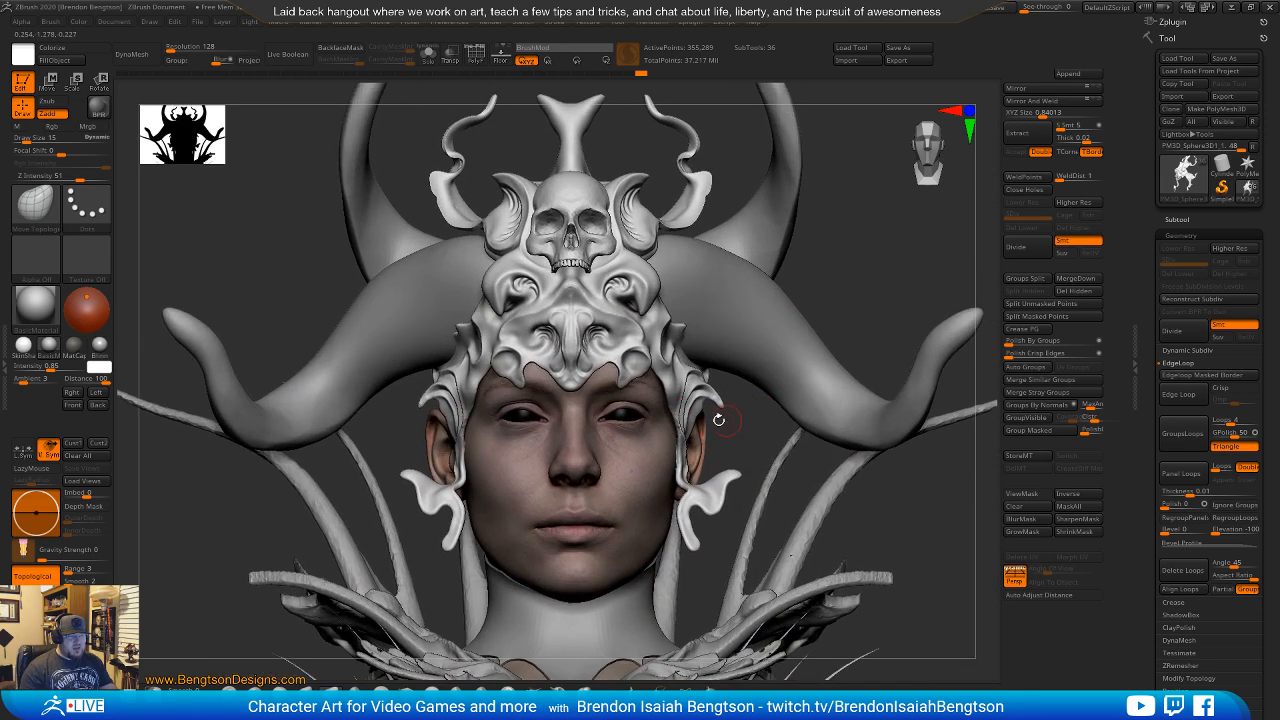
mouse_move(740, 441)
mouse_down()
mouse_move(640, 445)
mouse_move(738, 445)
mouse_move(678, 405)
mouse_up()
mouse_move(742, 441)
alt+mouse_down()
mouse_move(803, 314)
mouse_move(834, 200)
mouse_move(843, 206)
mouse_move(802, 274)
alt+mouse_up()
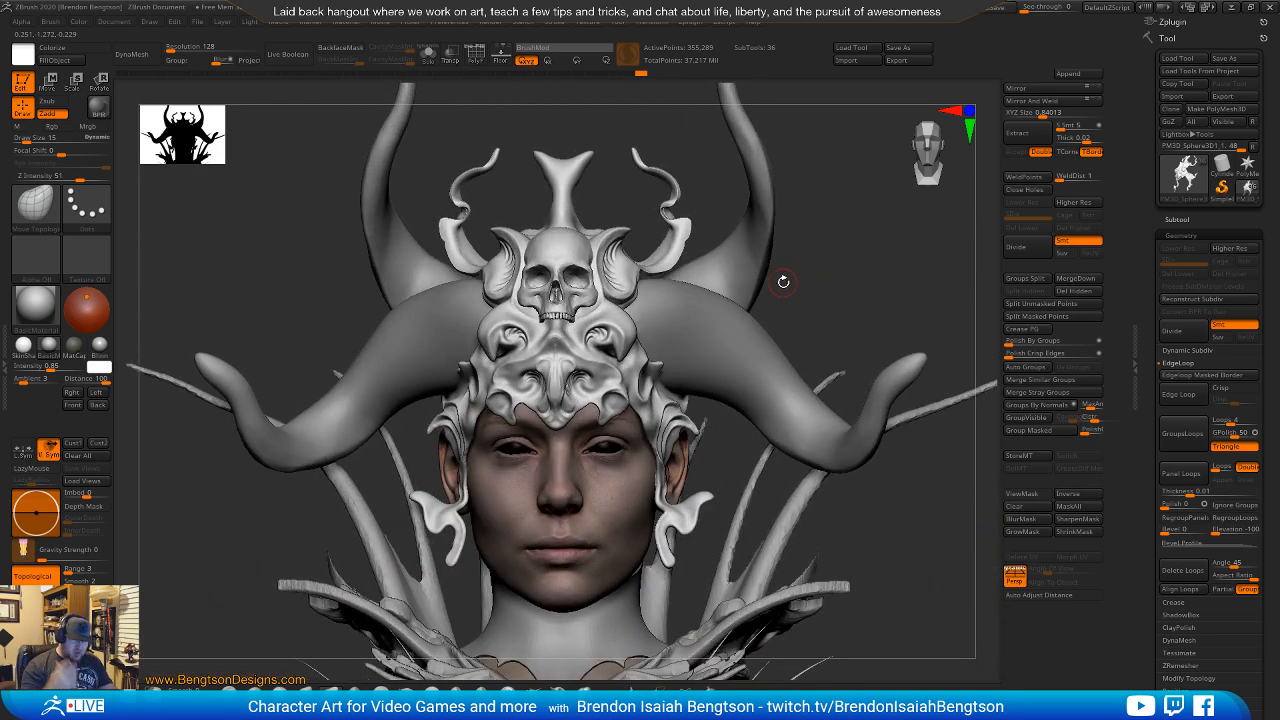
mouse_move(812, 316)
mouse_down()
mouse_move(857, 243)
mouse_move(734, 371)
mouse_move(560, 272)
mouse_up()
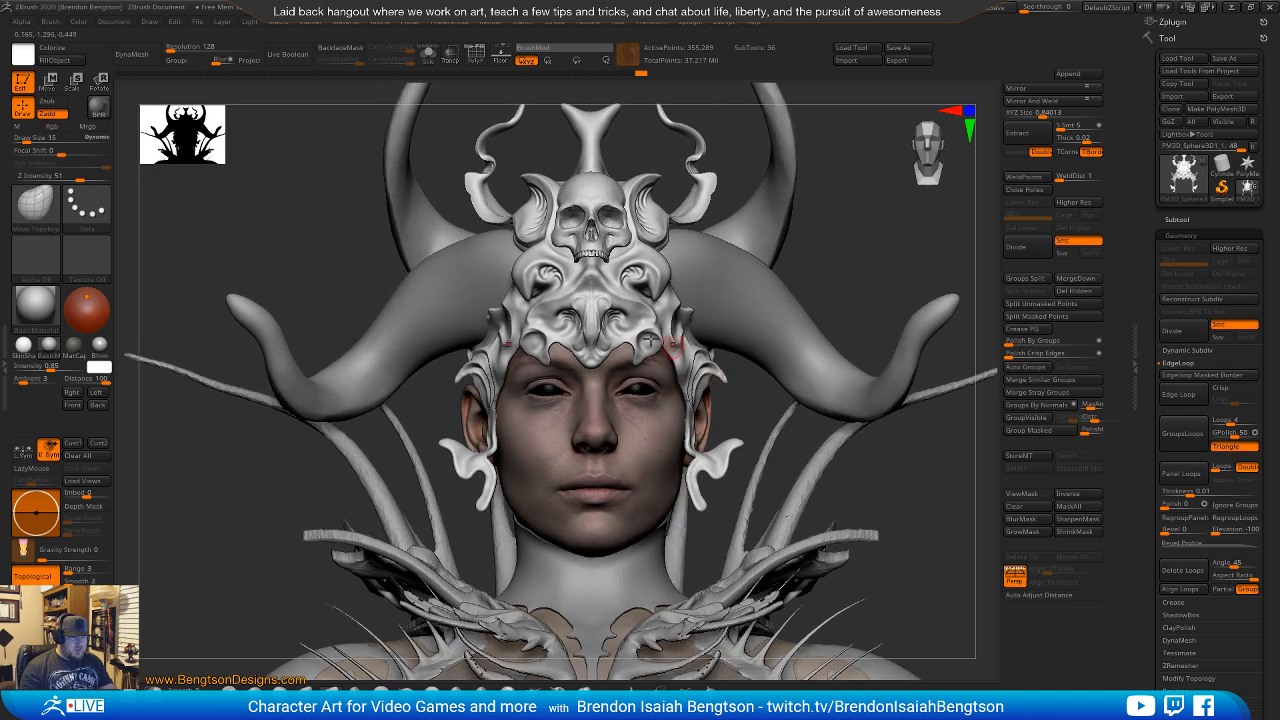
mouse_move(760, 388)
mouse_down()
mouse_move(745, 420)
mouse_move(725, 418)
mouse_up()
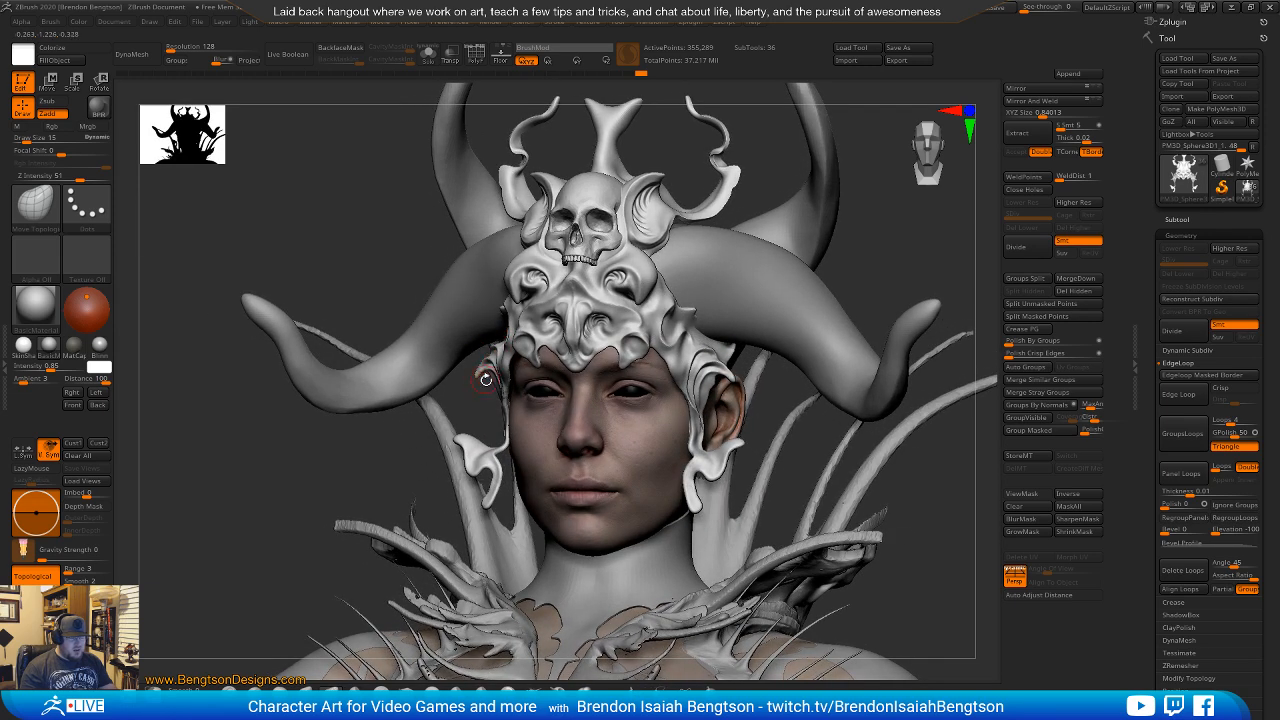
mouse_move(471, 387)
mouse_down()
mouse_move(460, 395)
mouse_move(497, 341)
mouse_move(560, 364)
mouse_move(706, 347)
mouse_up()
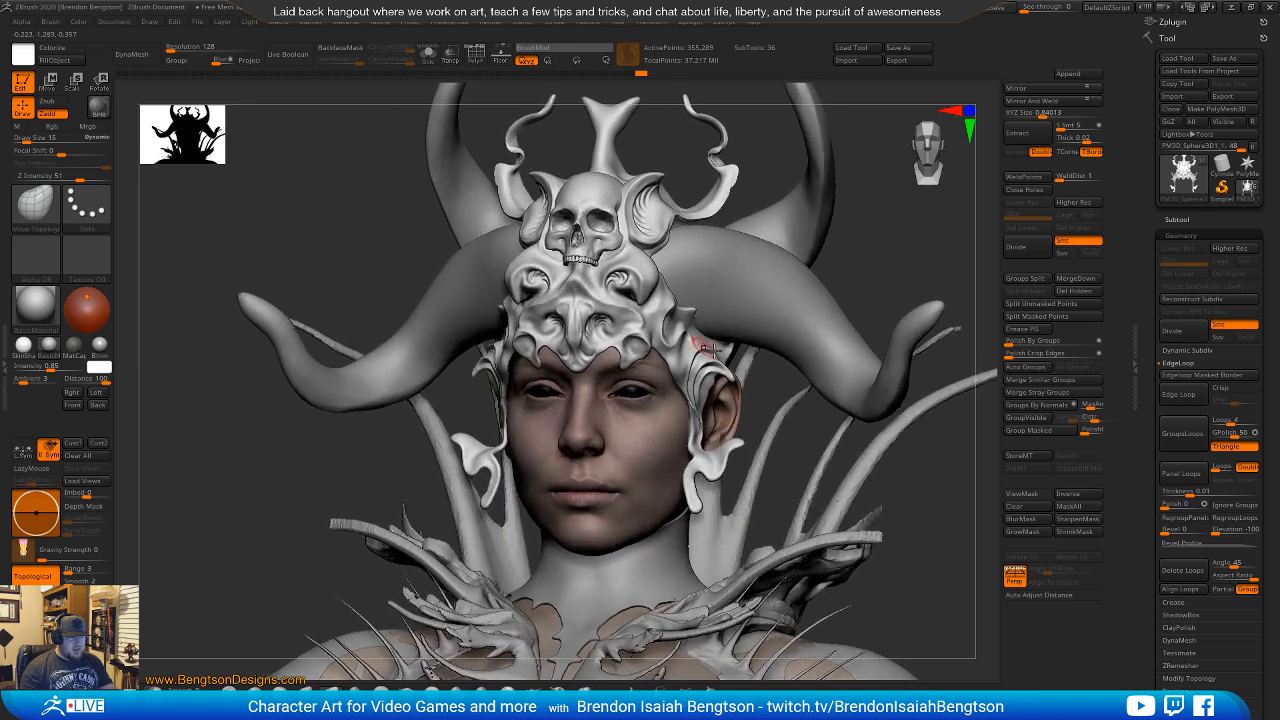
Reshape the side flap's outline beside the ear with Move Topological, reducing the draw size to 19.
key(space)
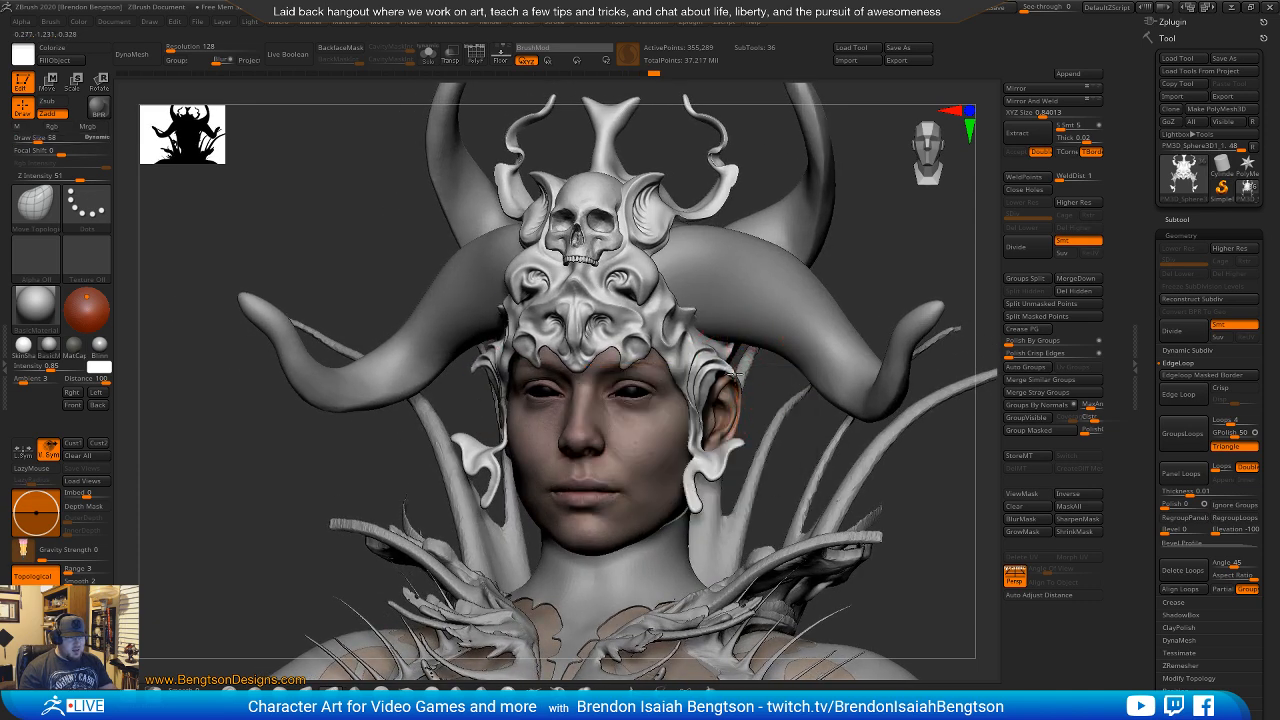
mouse_move(772, 381)
mouse_down()
mouse_move(700, 371)
mouse_move(708, 346)
mouse_up()
key(space)
key(space)
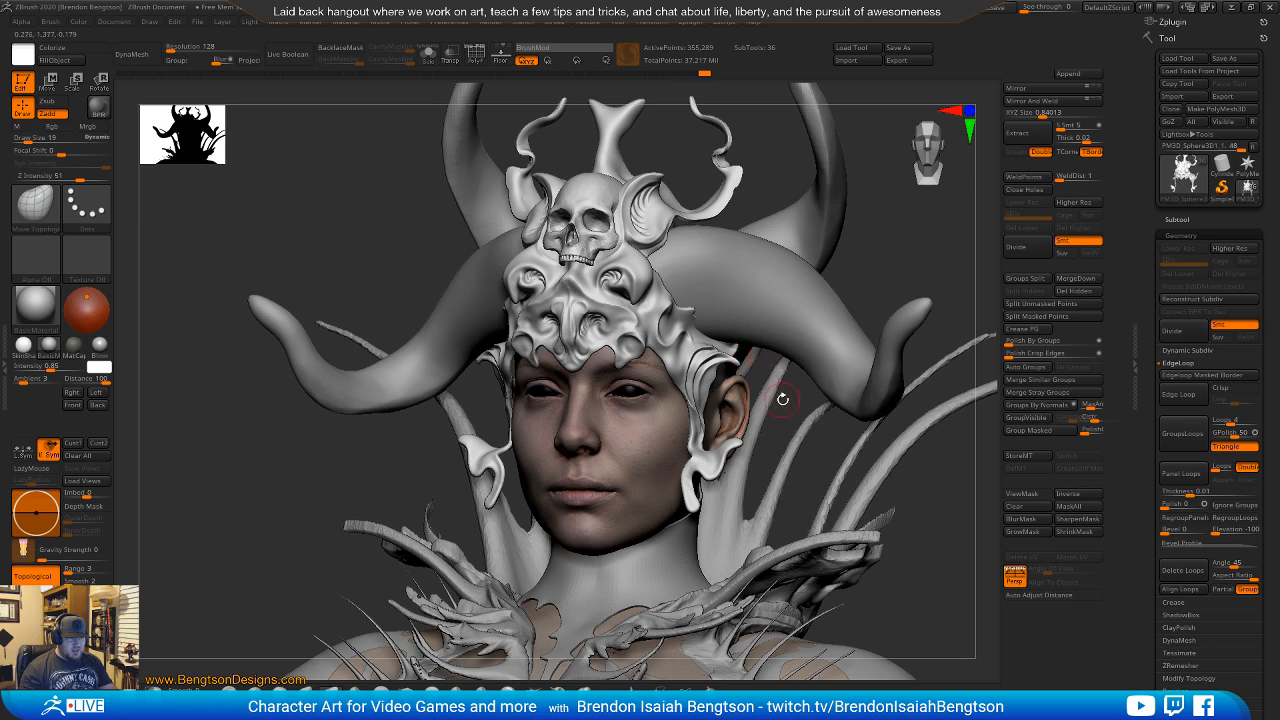
shift+drag(782, 399, 757, 385)
right_drag(700, 376, 737, 428)
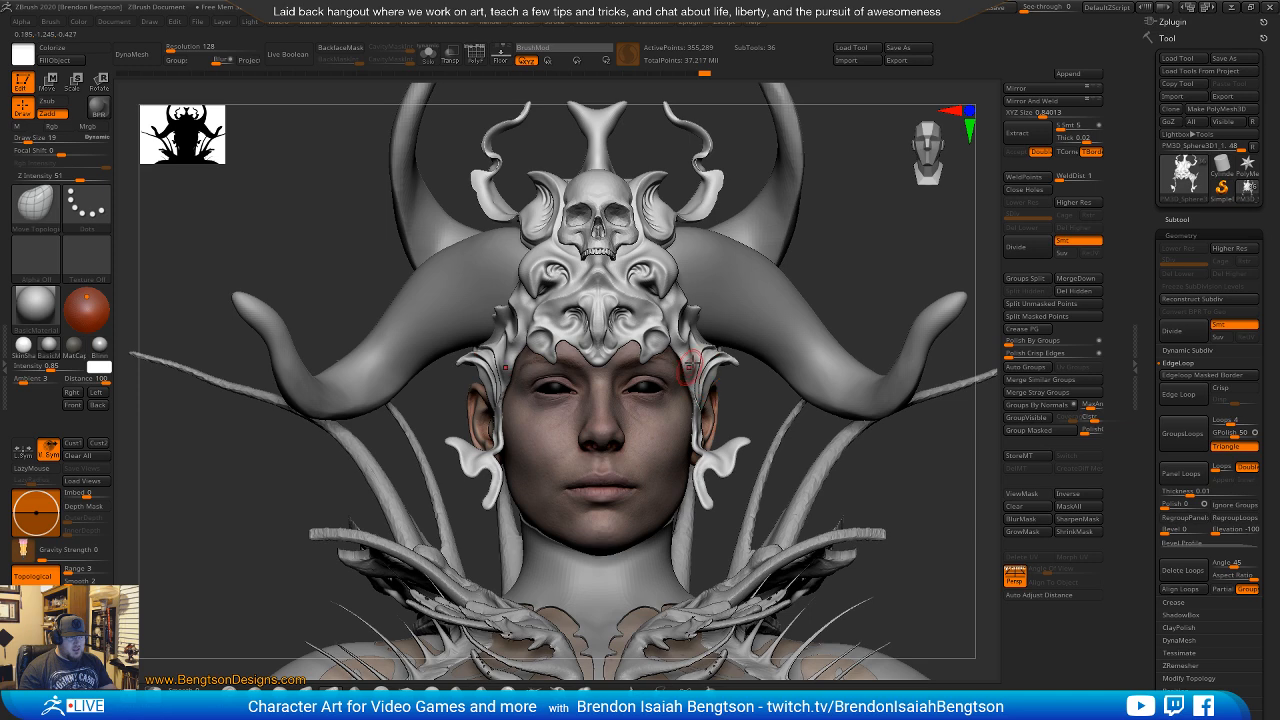
right_drag(752, 397, 470, 358)
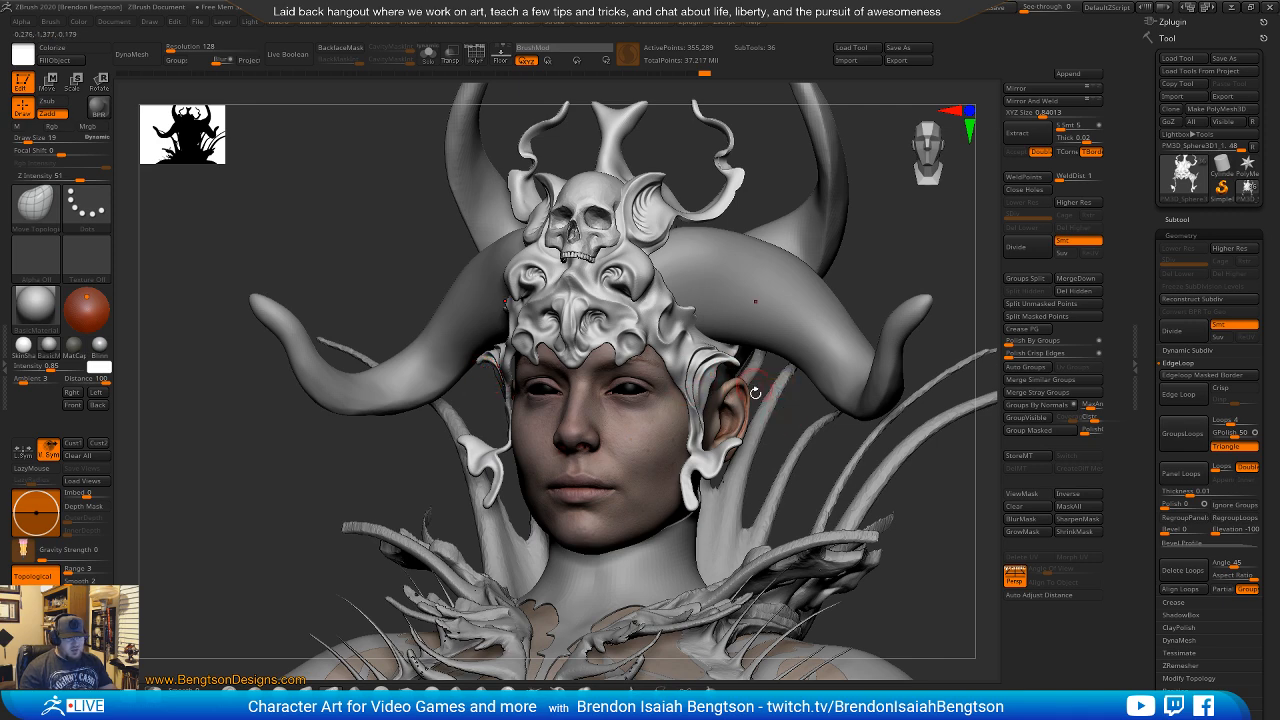
Pull a small pointed barb out of the side strand's rear edge beneath the hooked tip at draw size 14.
ctrl+right_drag(793, 447, 772, 580)
mouse_move(681, 392)
right_down()
mouse_move(630, 388)
mouse_move(664, 384)
right_up()
key(space)
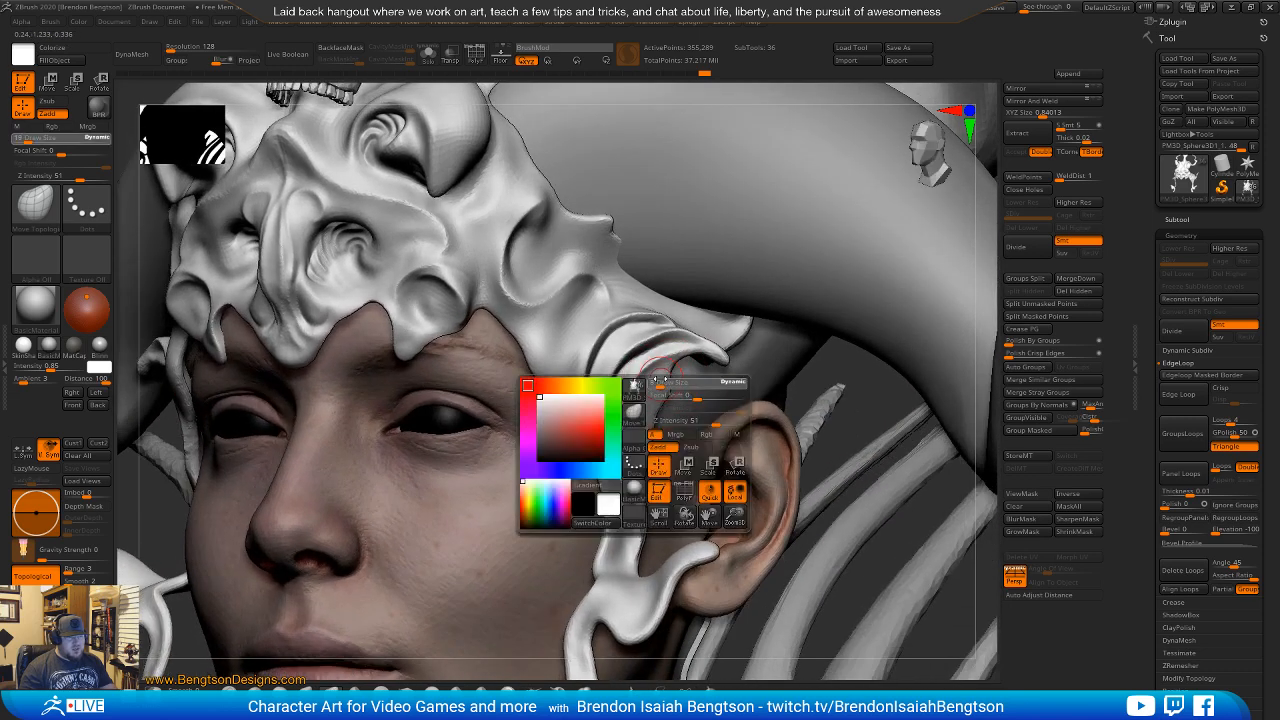
drag(667, 384, 665, 387)
key(space)
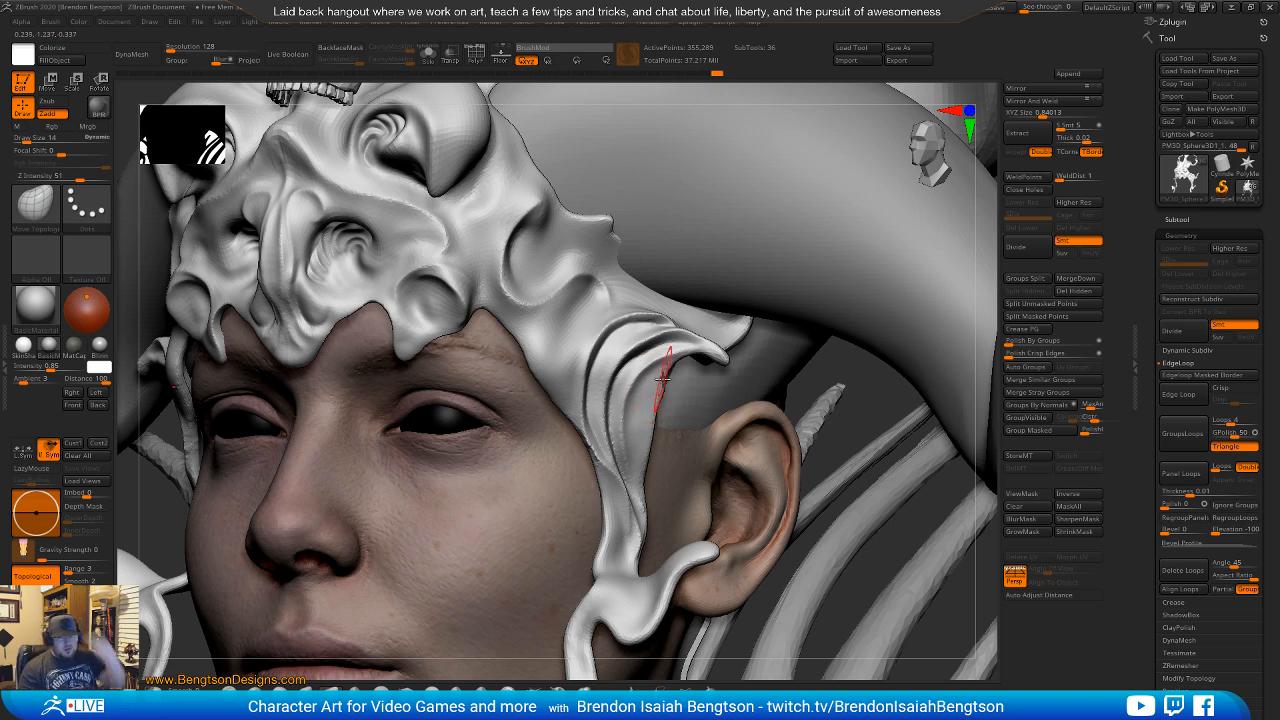
drag(659, 373, 664, 395)
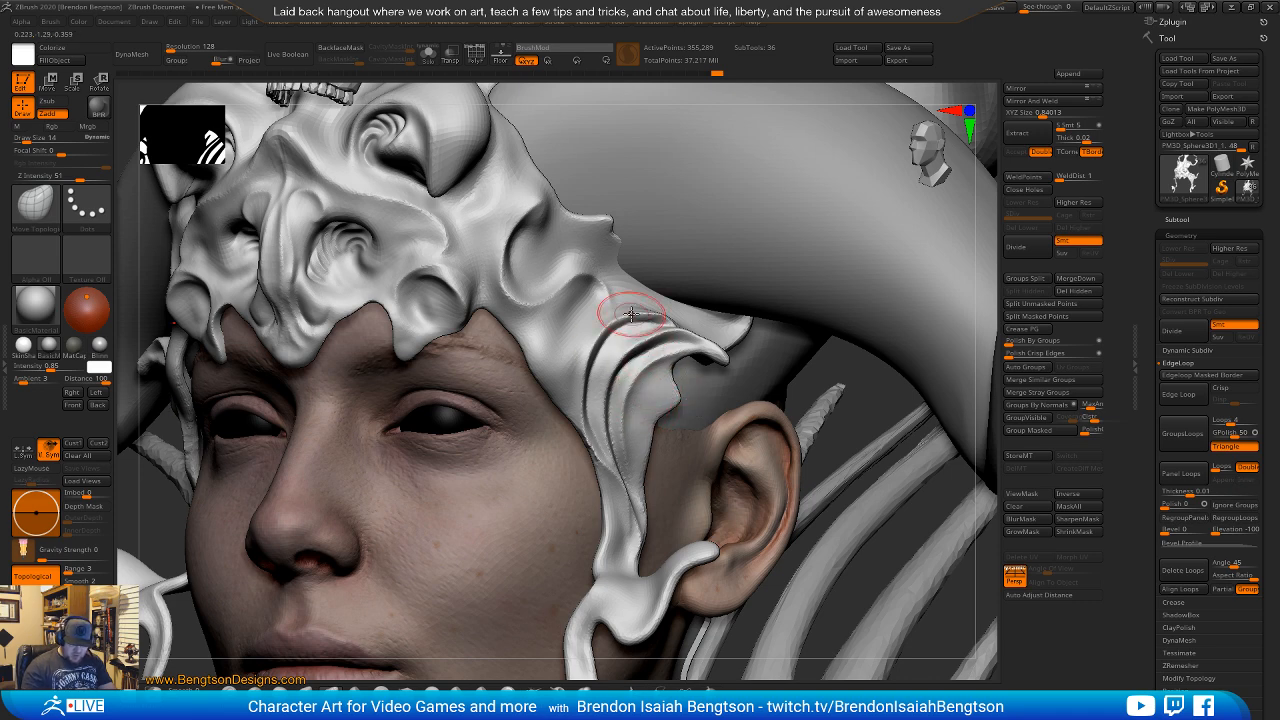
Refine the new barb's curve and the neighbouring grooves on the side strand with Move Topological.
key(f)
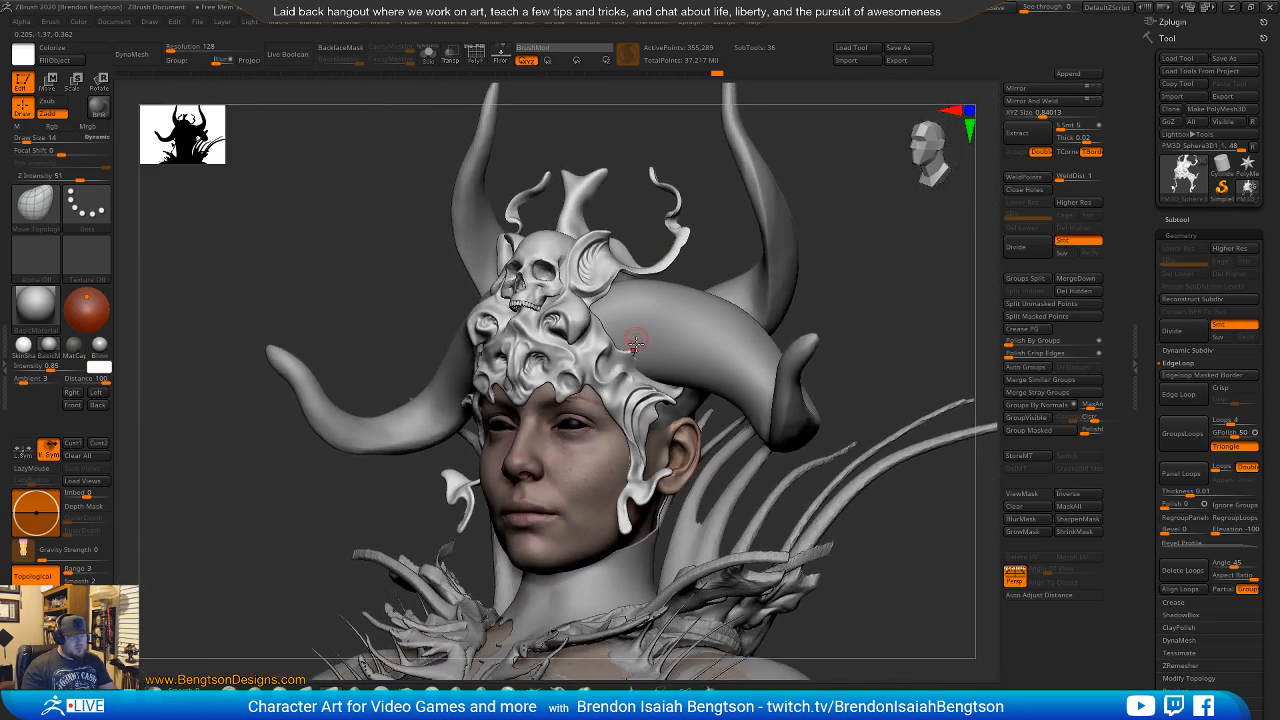
right_drag(626, 316, 640, 427)
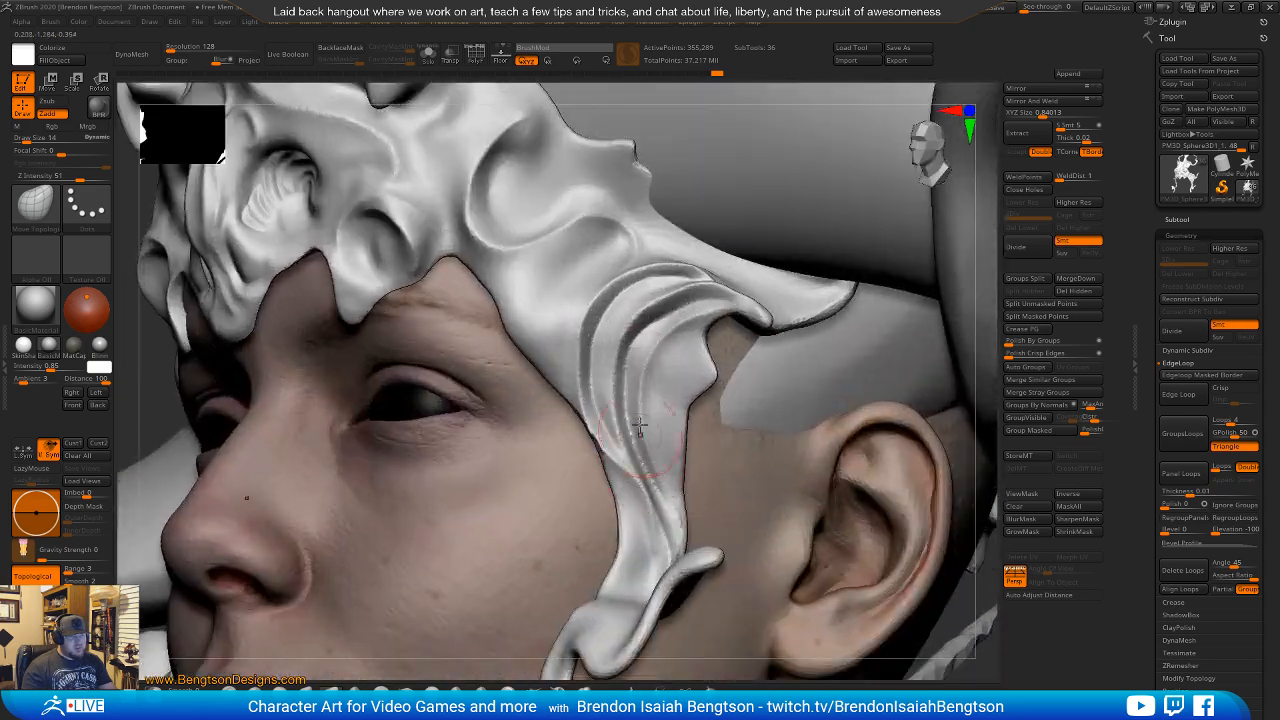
right_drag(671, 380, 706, 373)
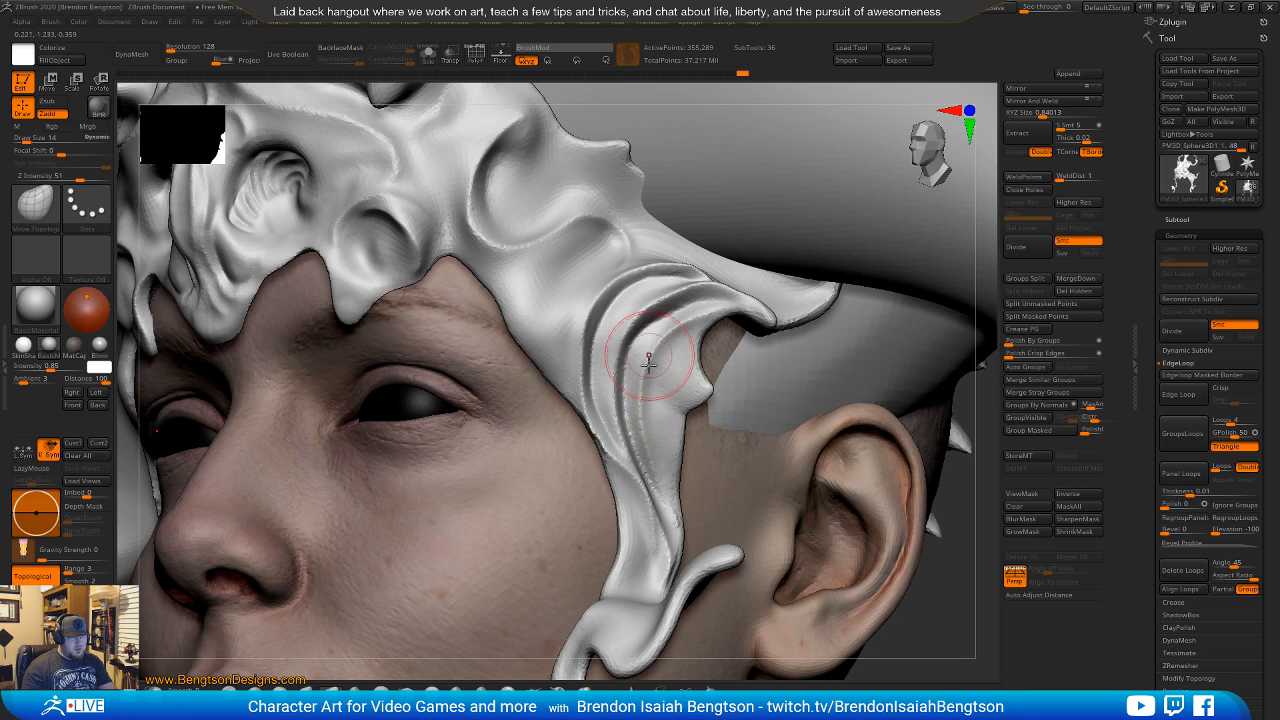
right_drag(649, 360, 663, 418)
Bend and slim the side strand's lower prong beside the jaw with Move Topological at draw size 21.
key(space)
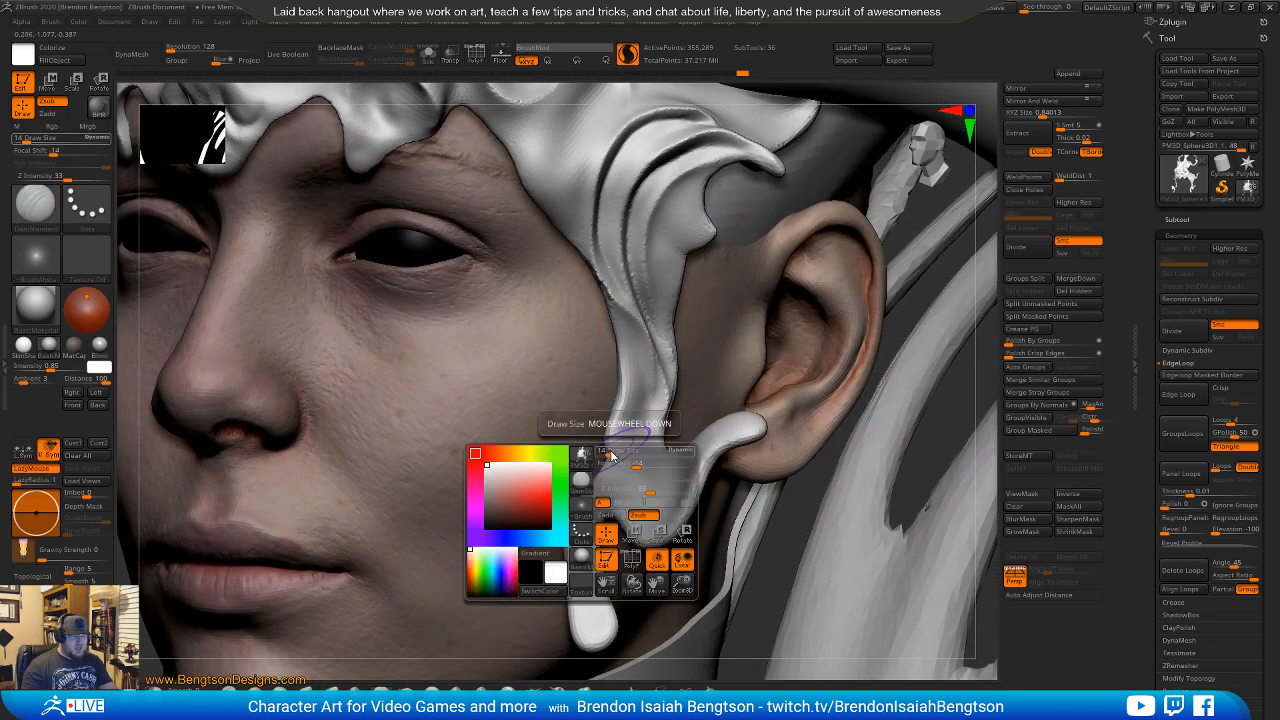
mouse_move(603, 521)
ctrl+right_down()
mouse_move(598, 545)
mouse_move(596, 430)
ctrl+right_up()
key(b)
key(m)
key(t)
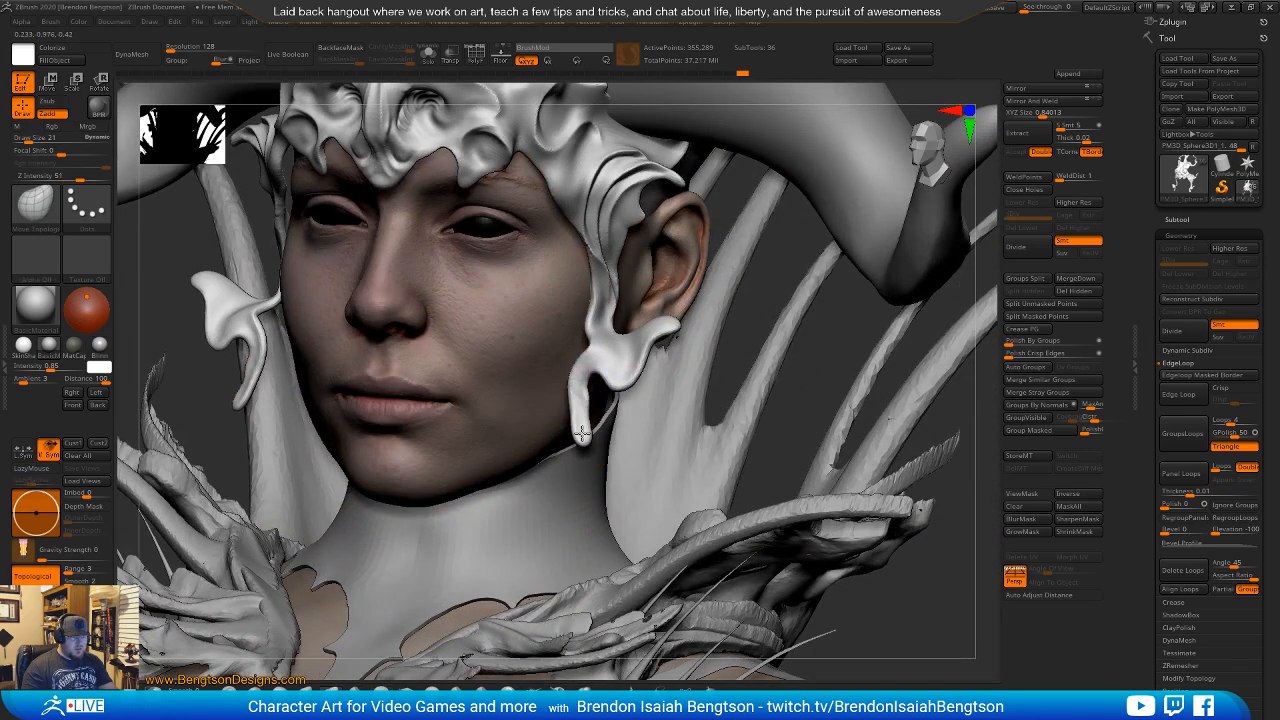
drag(586, 408, 564, 428)
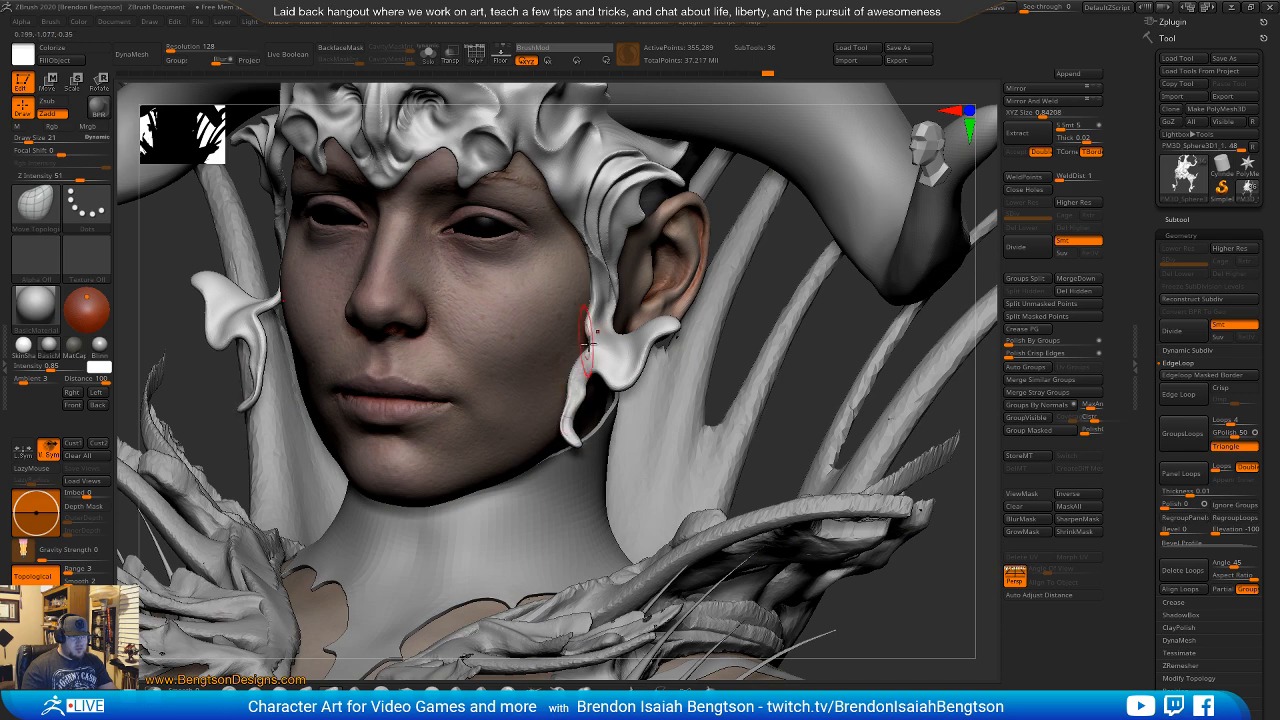
Adjust the side strand's lower prong and its curve against the cheek with Move Topological, raising the draw size to 28.
right_drag(591, 338, 611, 418)
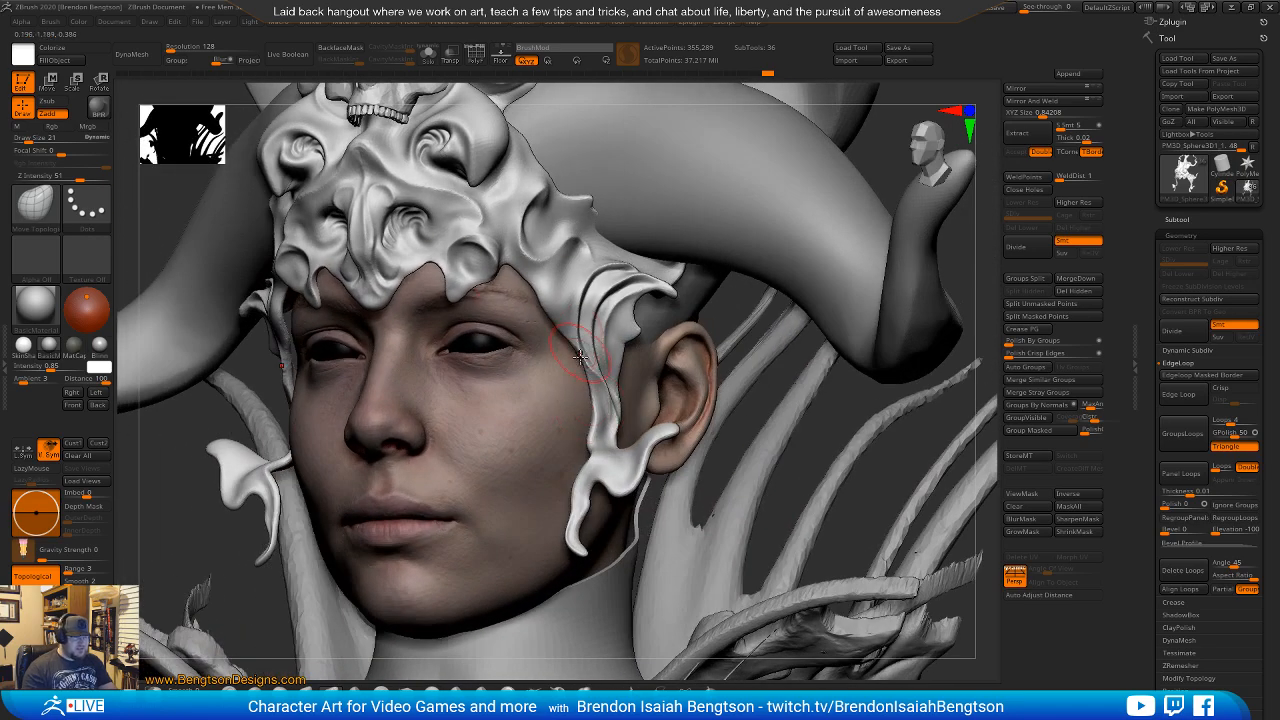
right_drag(606, 362, 598, 350)
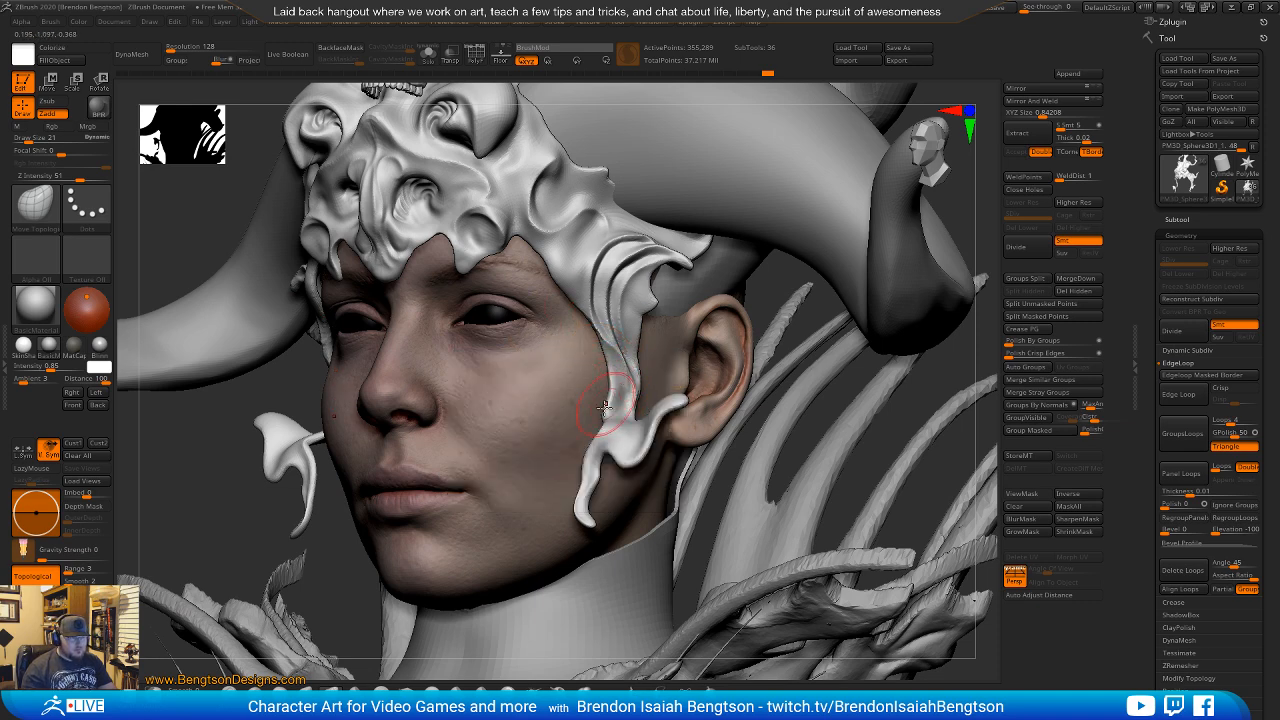
right_drag(611, 398, 594, 450)
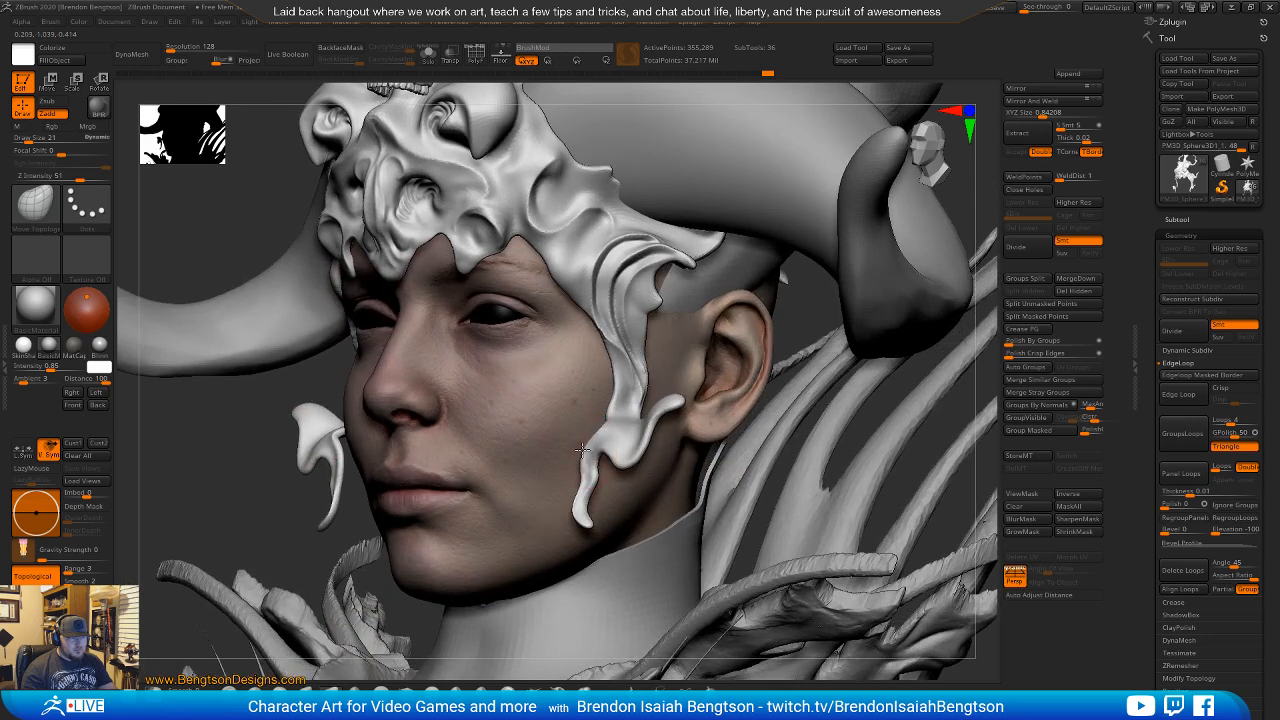
drag(588, 443, 587, 441)
right_drag(530, 411, 424, 416)
key(space)
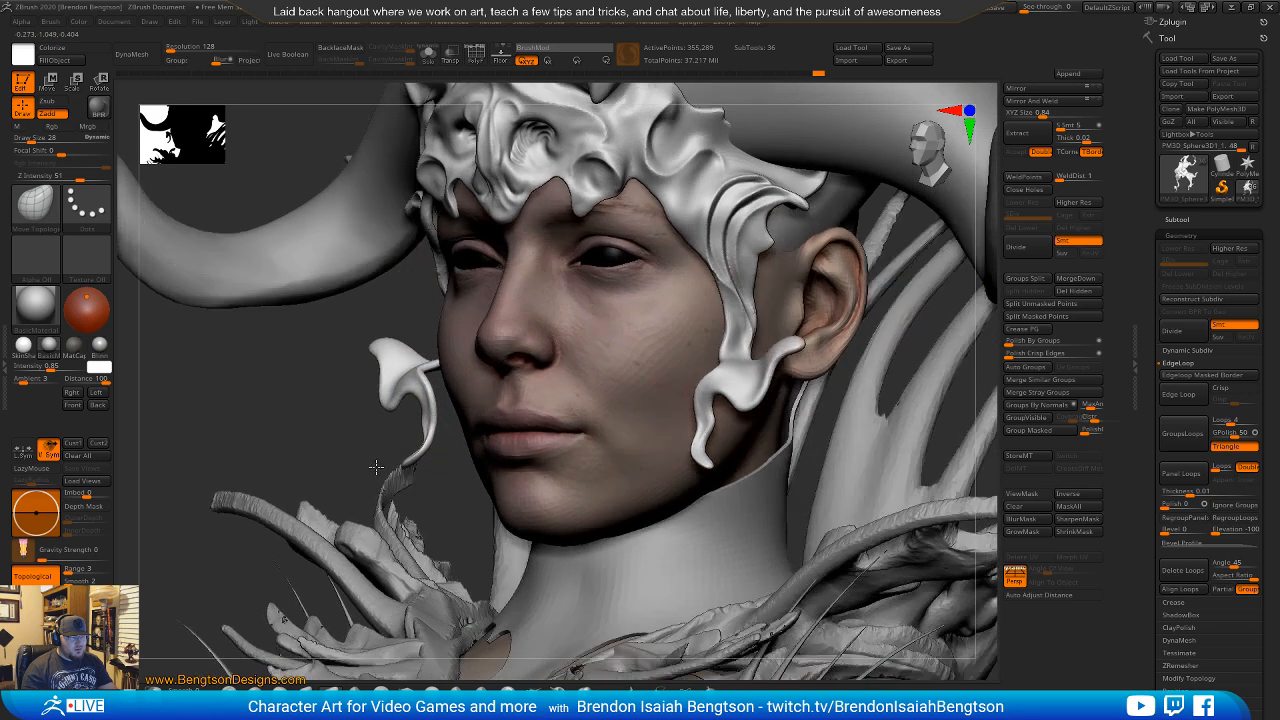
drag(365, 447, 408, 468)
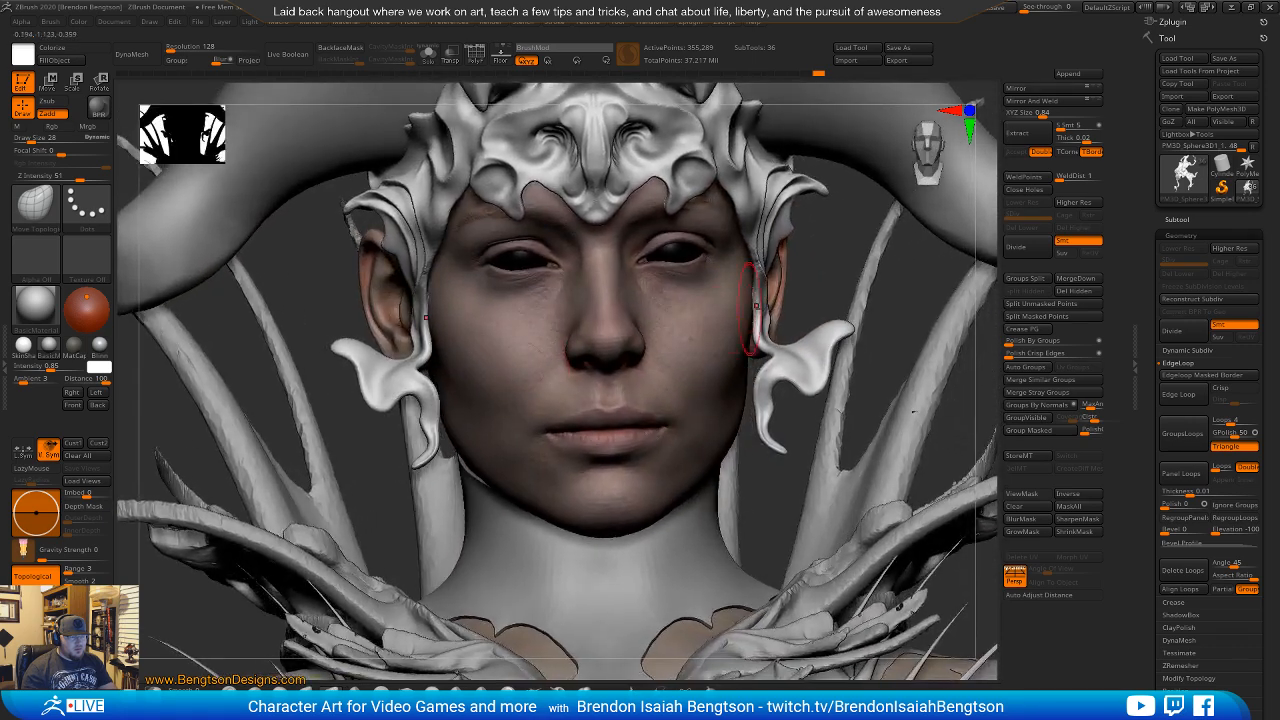
Switch to the DamStandard brush for detailing the side strand's hooked lobe beside the jaw.
alt+drag(775, 370, 608, 463)
key(b)
key(d)
key(s)
Try to carve a groove across the side strand's hooked lobe with DamStandard at draw size 7.
key(space)
drag(636, 324, 626, 324)
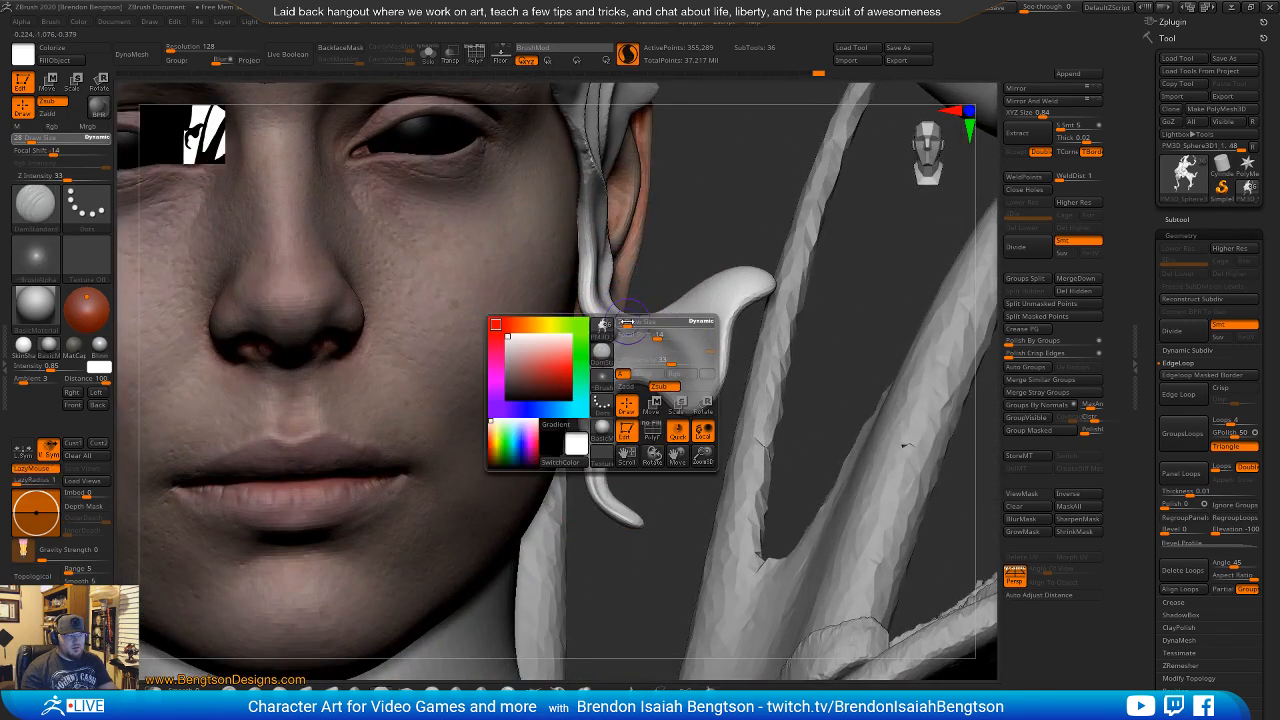
drag(677, 254, 670, 334)
mouse_move(670, 334)
right_down()
mouse_move(631, 354)
mouse_move(661, 371)
mouse_move(666, 334)
right_up()
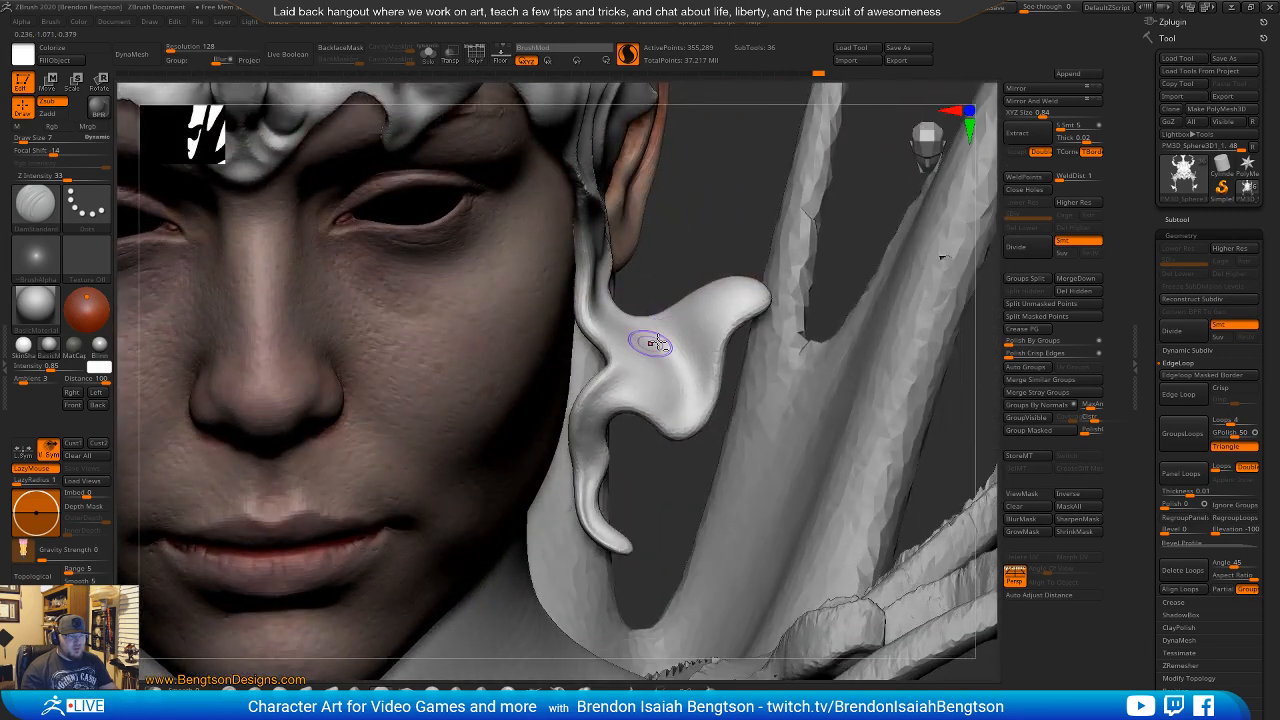
drag(624, 311, 656, 341)
shift+right_drag(665, 500, 653, 416)
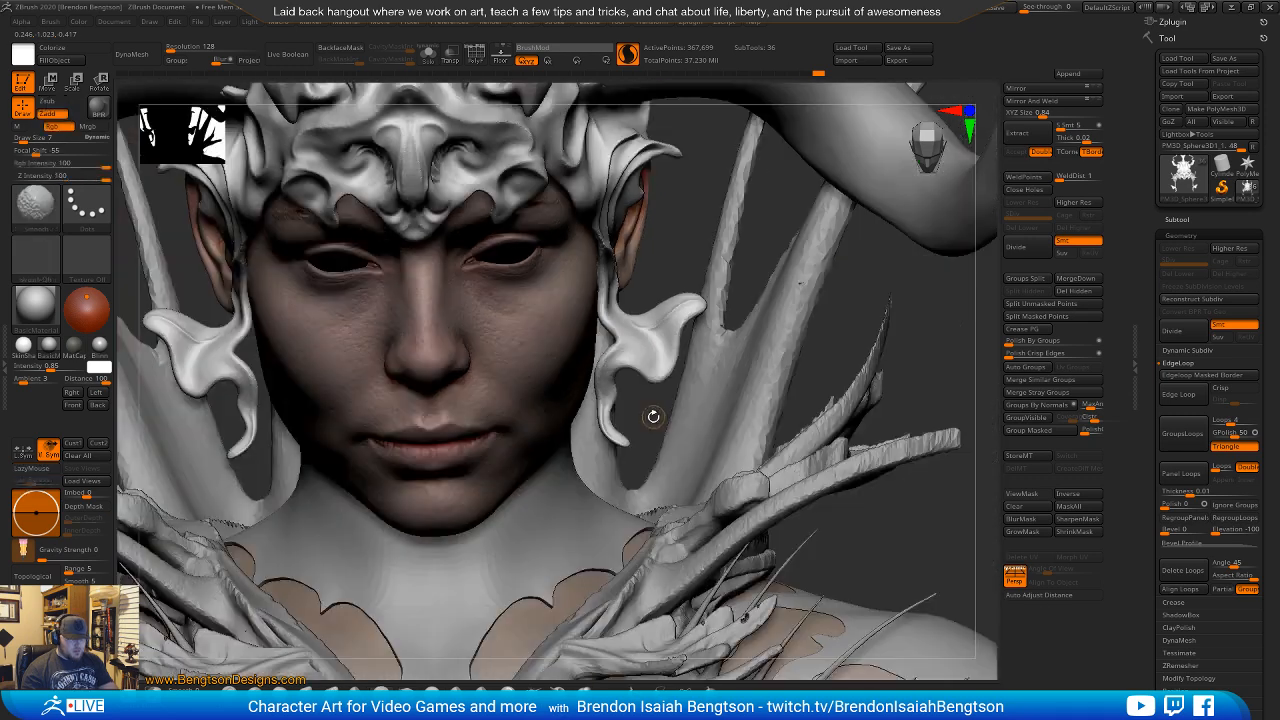
key(ctrl+z)
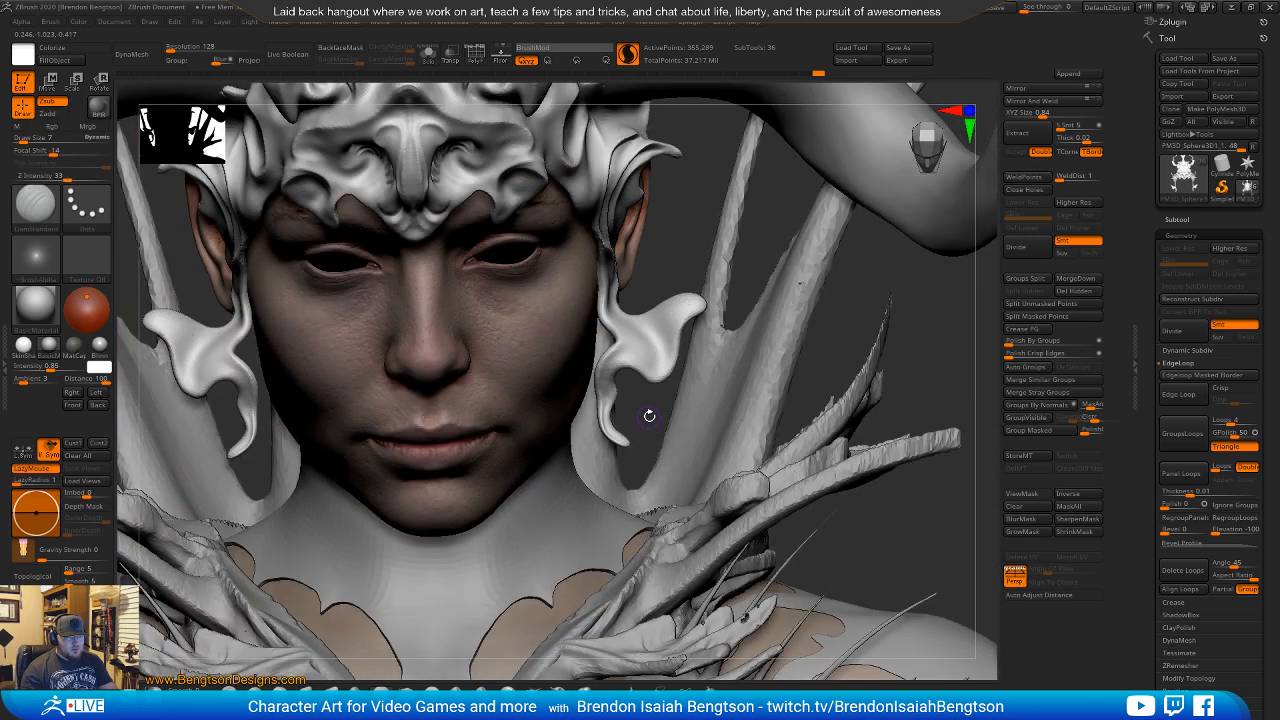
Carve grooves from the side strand's hooked lobe up into its thin stem with DamStandard at draw size 10.
key(space)
drag(654, 366, 658, 366)
ctrl+right_drag(648, 417, 652, 455)
key(space)
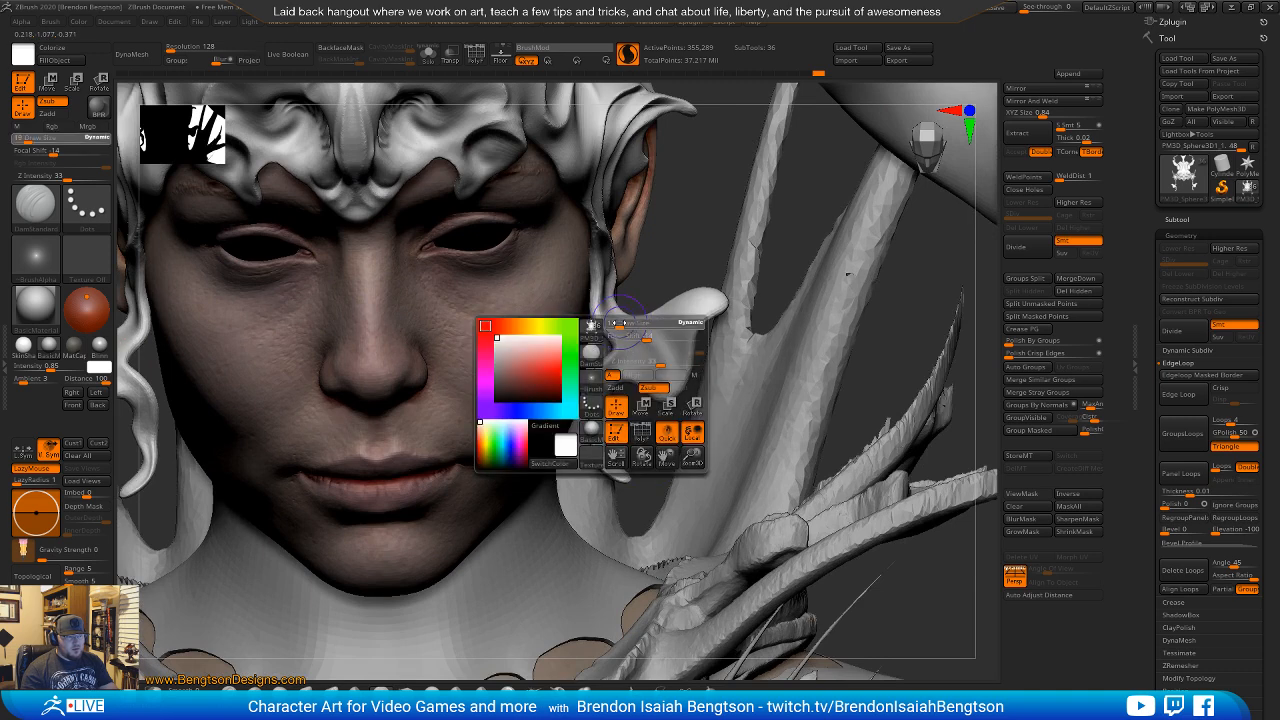
drag(617, 325, 612, 325)
mouse_move(669, 231)
alt+right_down()
mouse_move(664, 287)
mouse_move(578, 372)
alt+right_up()
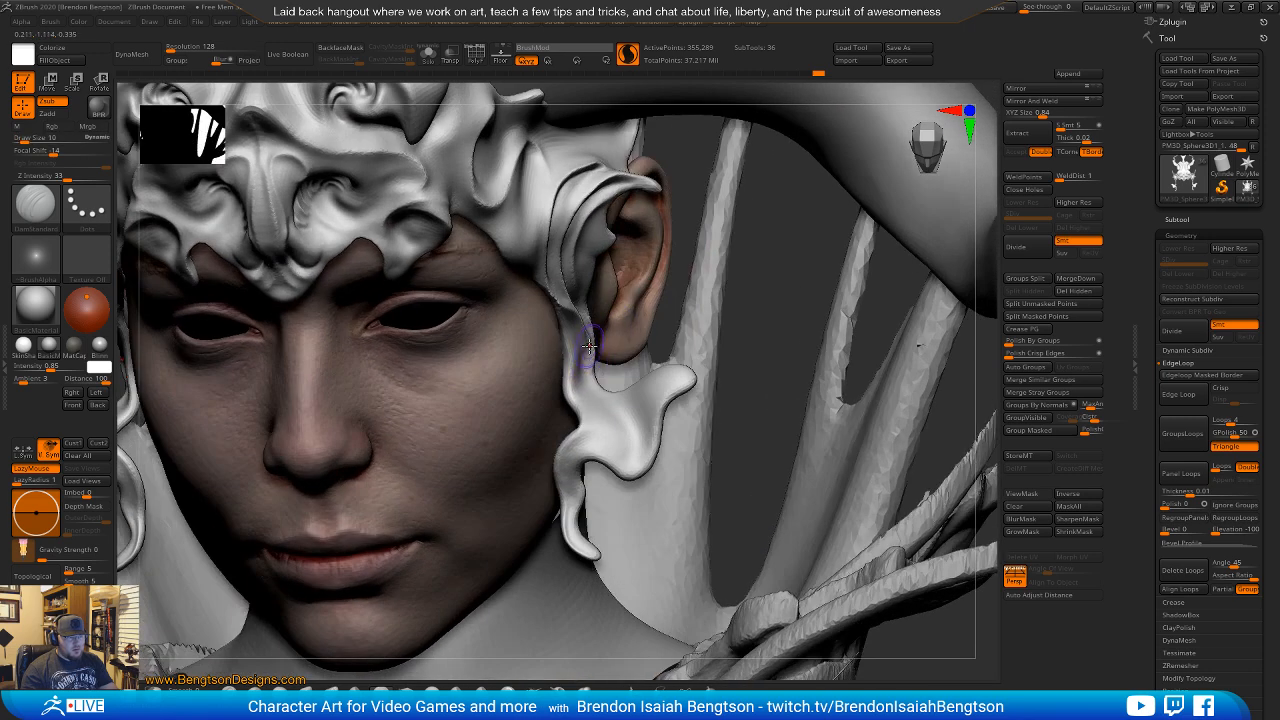
mouse_move(598, 437)
mouse_down()
mouse_move(611, 457)
mouse_move(588, 355)
mouse_up()
drag(619, 466, 614, 468)
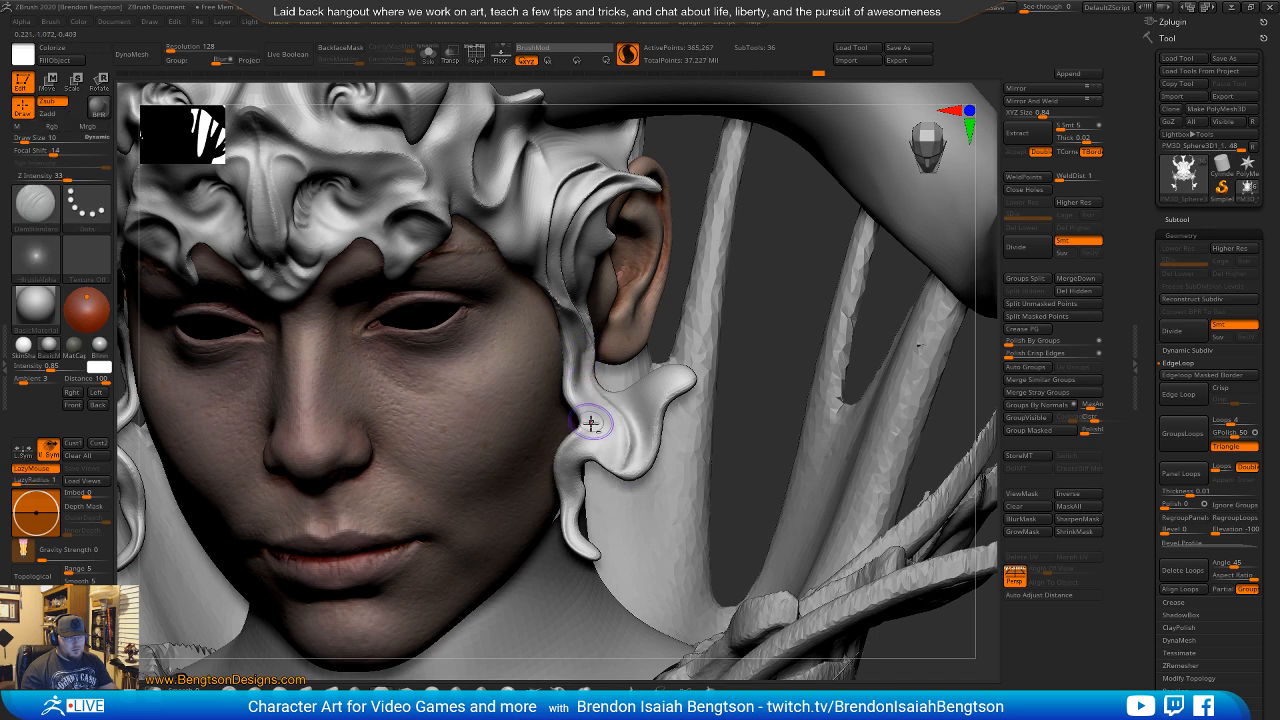
Smooth the carved grooves on the hooked lobe and isolate the headdress subtool to expose the strand's back.
mouse_move(614, 452)
right_down()
mouse_move(627, 453)
mouse_move(611, 410)
right_up()
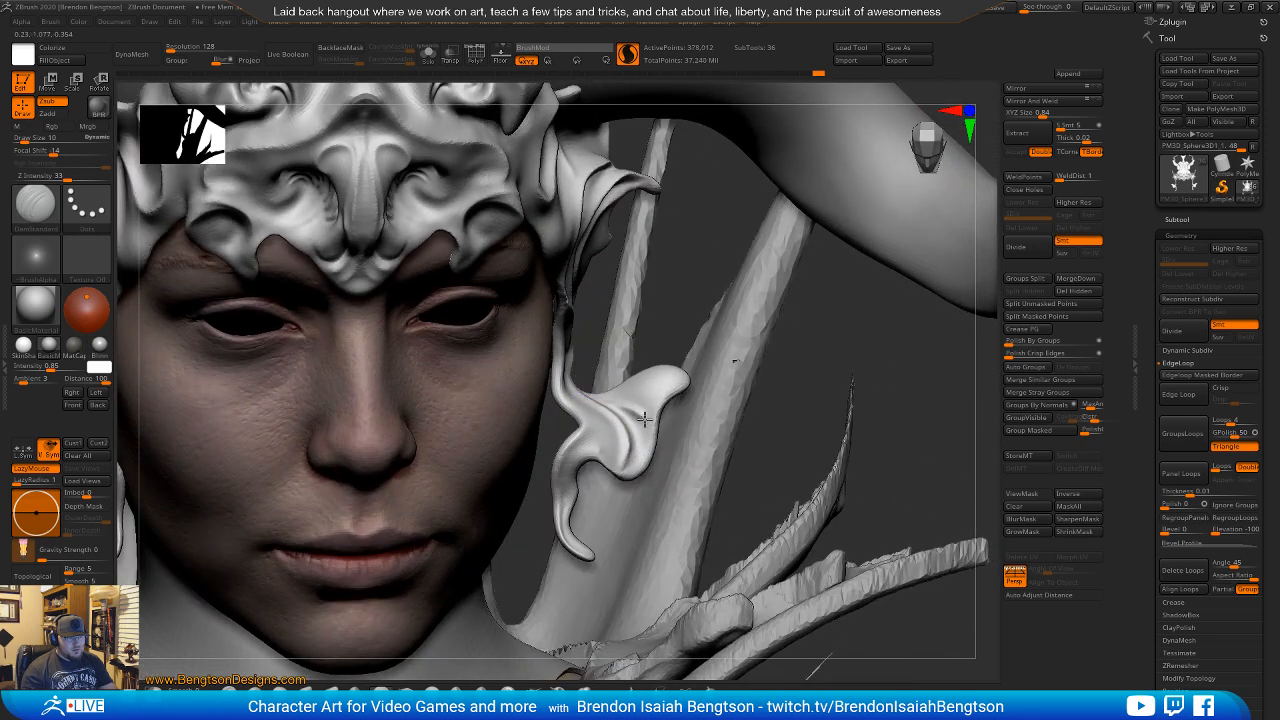
shift+drag(633, 461, 637, 409)
right_drag(638, 456, 514, 374)
key(alt+s)
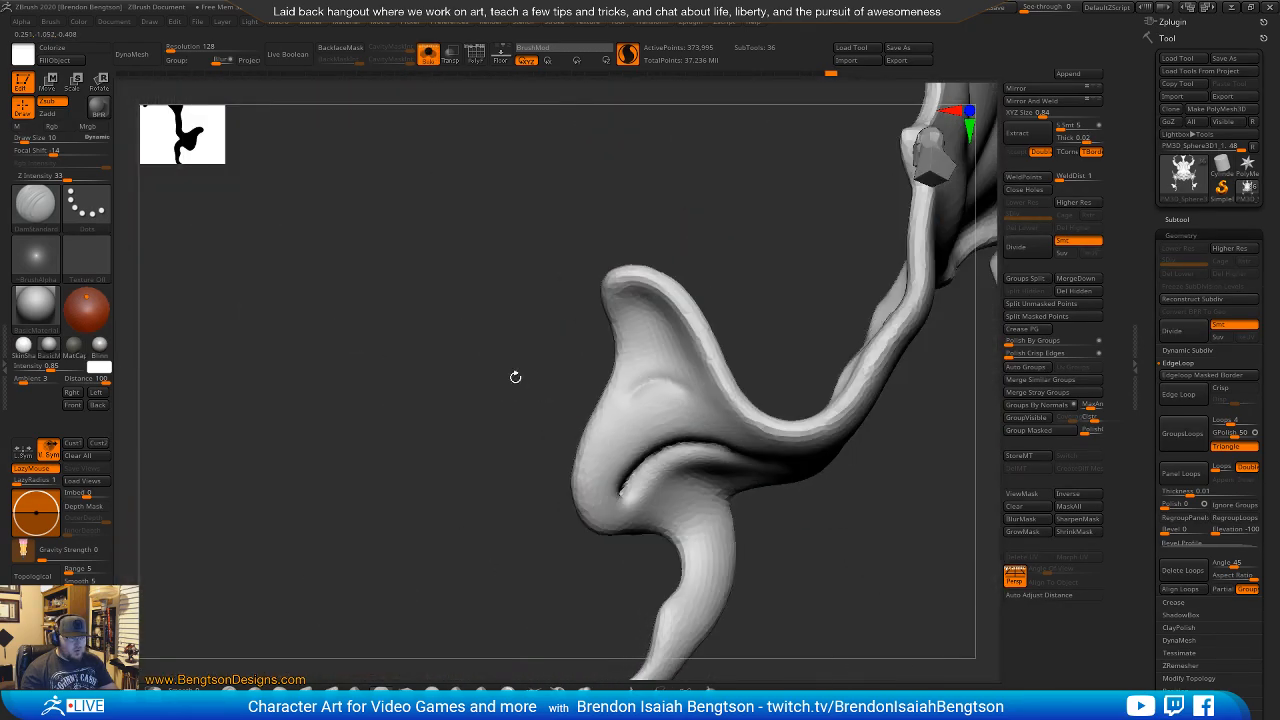
Carve a curved groove across the back of the ear ornament's curled flare with the DamStandard brush at draw size 4.
right_drag(638, 464, 509, 429)
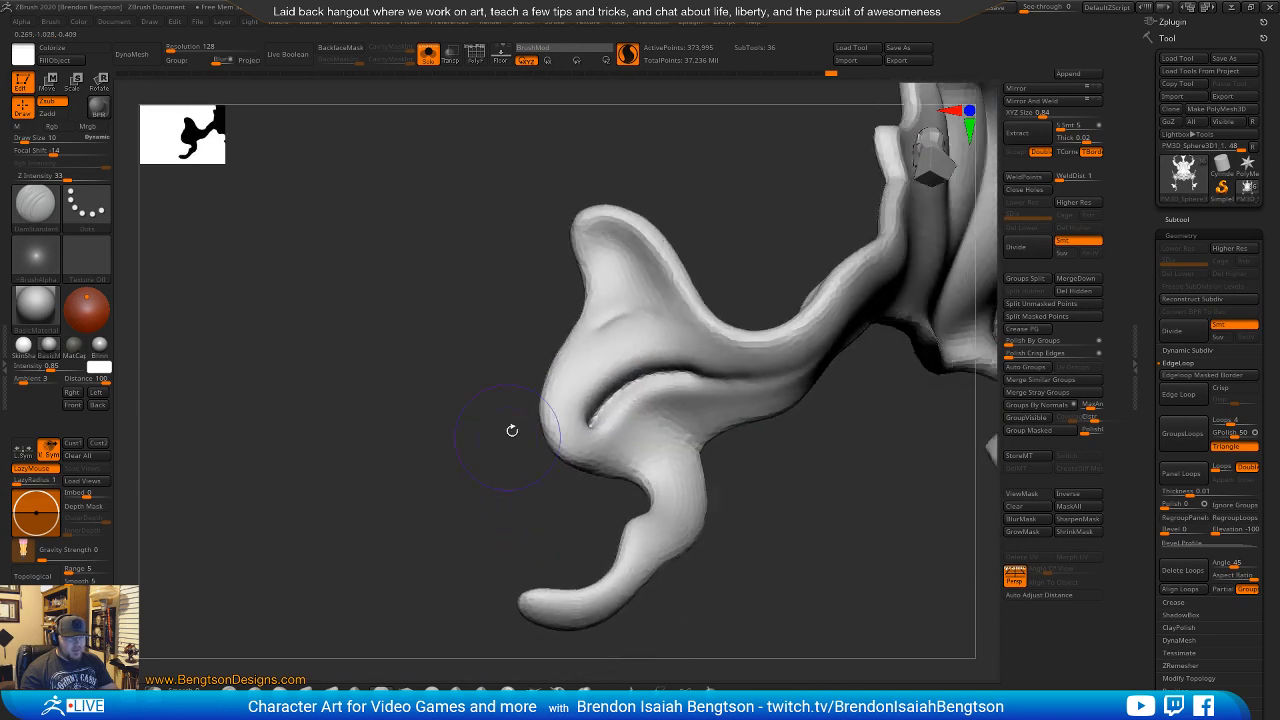
right_drag(765, 488, 706, 431)
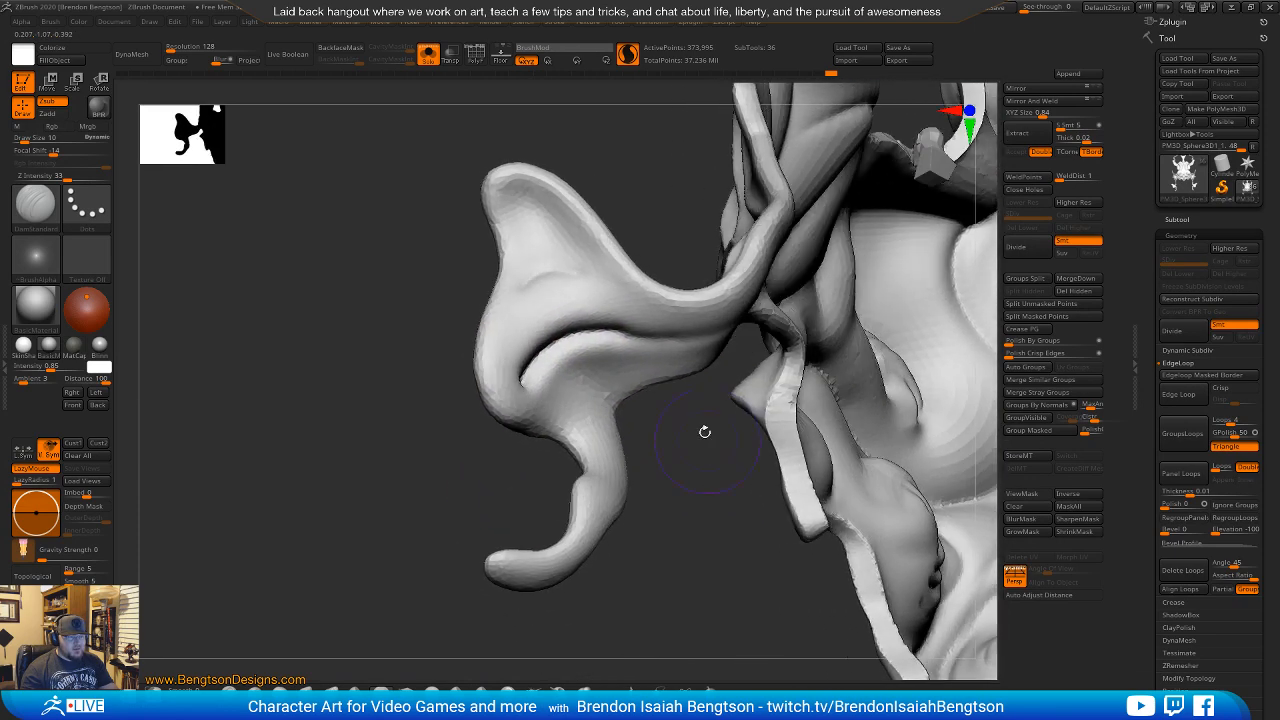
right_drag(606, 370, 717, 497)
drag(730, 388, 749, 443)
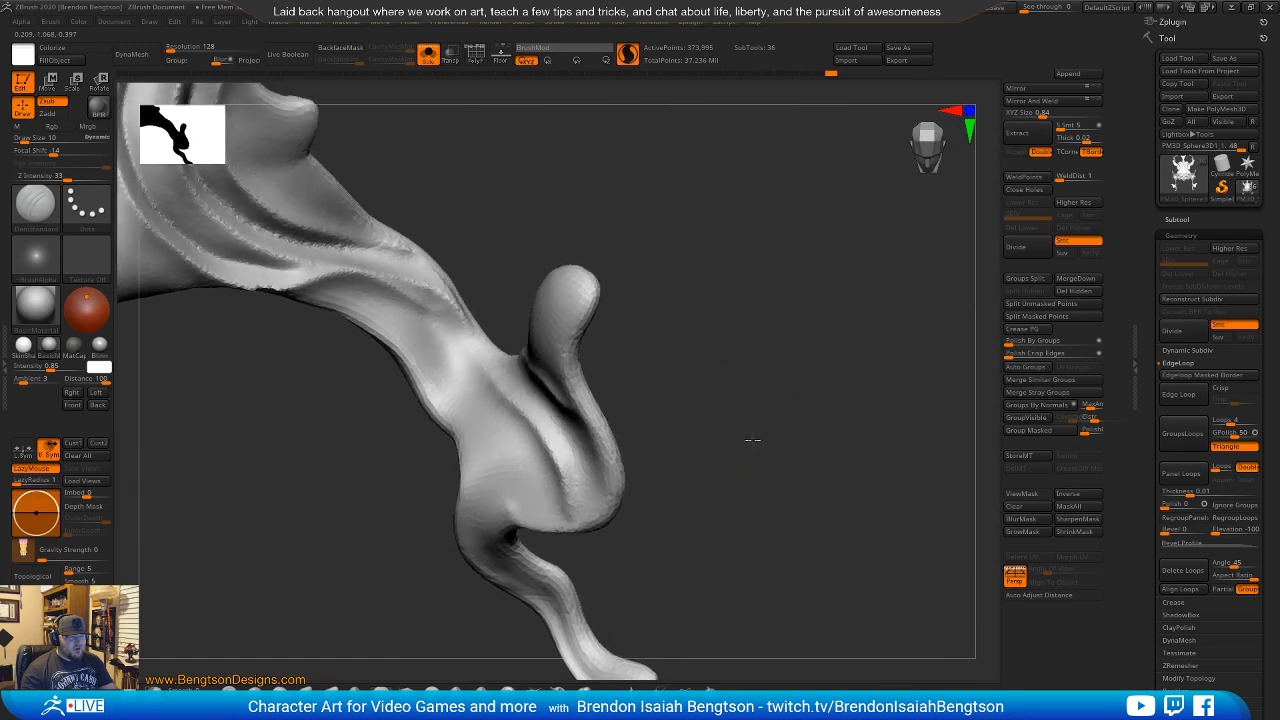
mouse_move(729, 377)
mouse_down()
mouse_move(714, 349)
mouse_move(612, 398)
mouse_up()
key(ctrl)
key(space)
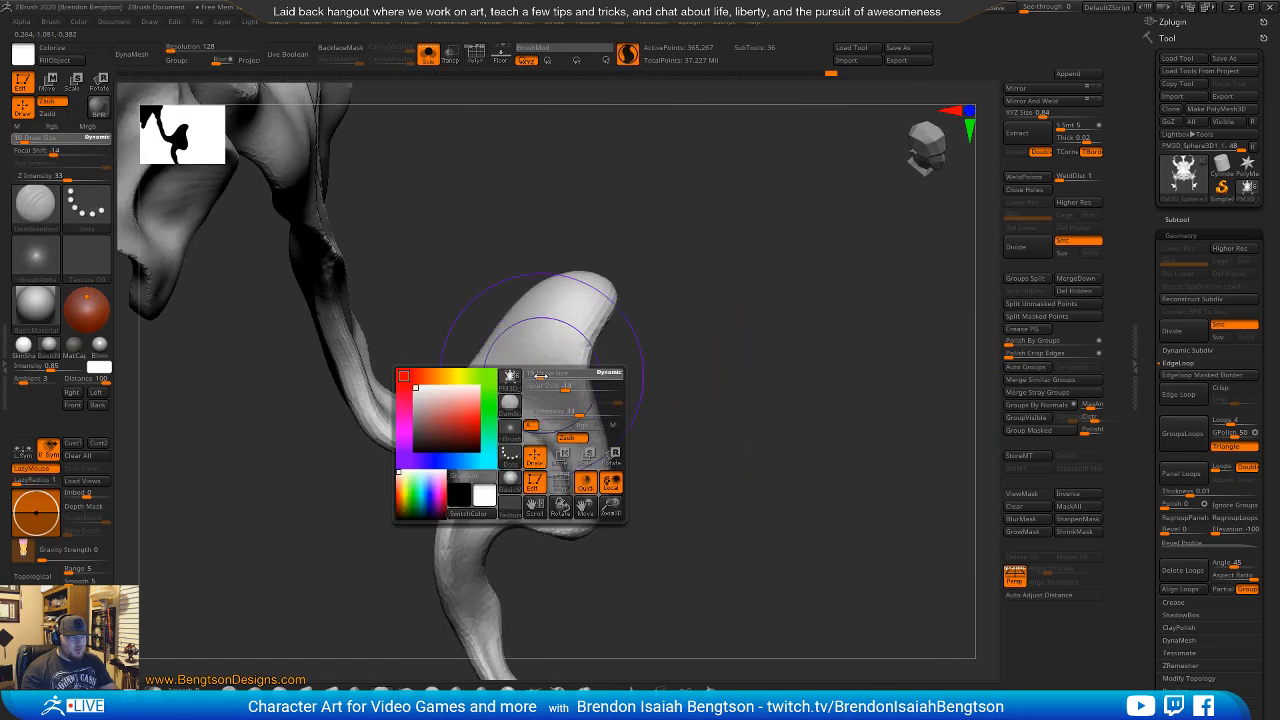
drag(534, 374, 500, 367)
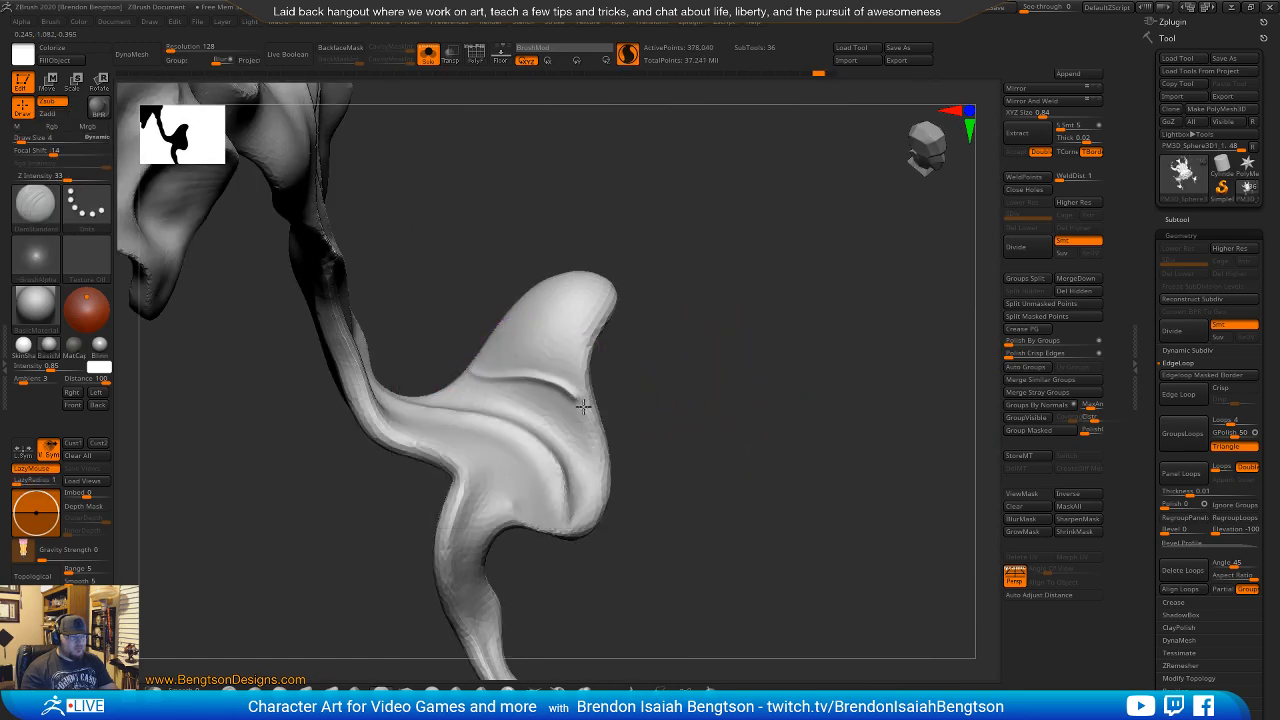
mouse_move(690, 373)
mouse_down()
mouse_move(677, 363)
mouse_move(729, 417)
mouse_move(777, 417)
mouse_move(786, 345)
mouse_move(866, 377)
mouse_move(791, 414)
mouse_move(790, 381)
mouse_move(877, 380)
mouse_move(805, 391)
mouse_move(794, 340)
mouse_move(811, 354)
mouse_move(808, 387)
mouse_move(666, 340)
mouse_move(729, 349)
mouse_move(703, 380)
mouse_up()
Carve additional parallel grooves across the flare up to its rounded tip with draw size 5.
key(space)
scroll(666, 342, down, 3)
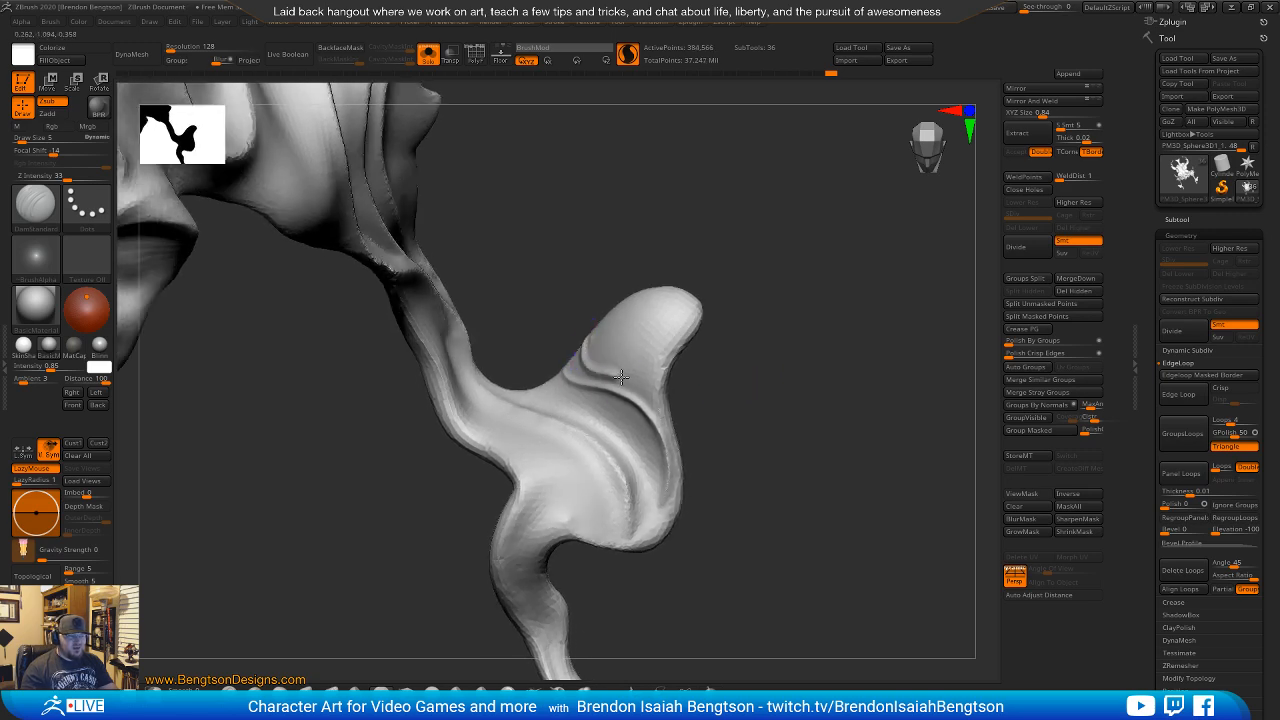
mouse_move(736, 437)
mouse_down()
mouse_move(703, 409)
mouse_move(743, 423)
mouse_move(610, 332)
mouse_up()
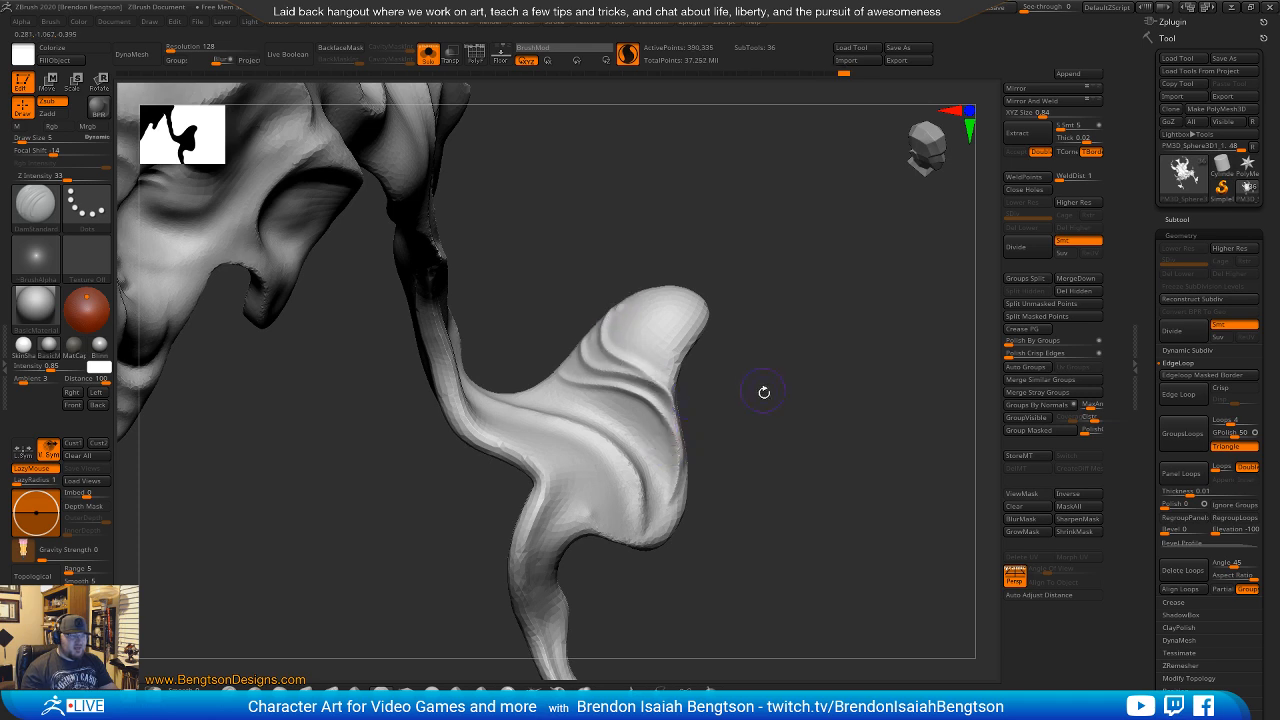
drag(764, 392, 651, 349)
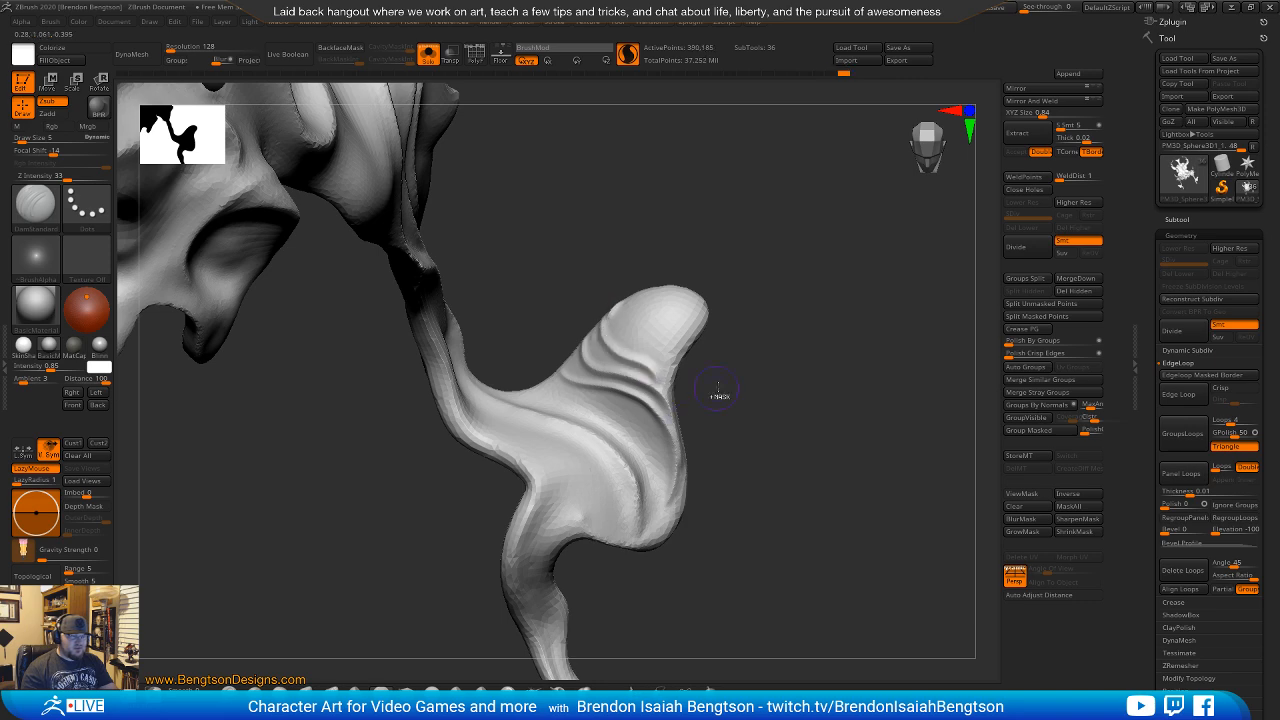
mouse_move(757, 349)
mouse_down()
mouse_move(749, 434)
mouse_move(588, 390)
mouse_up()
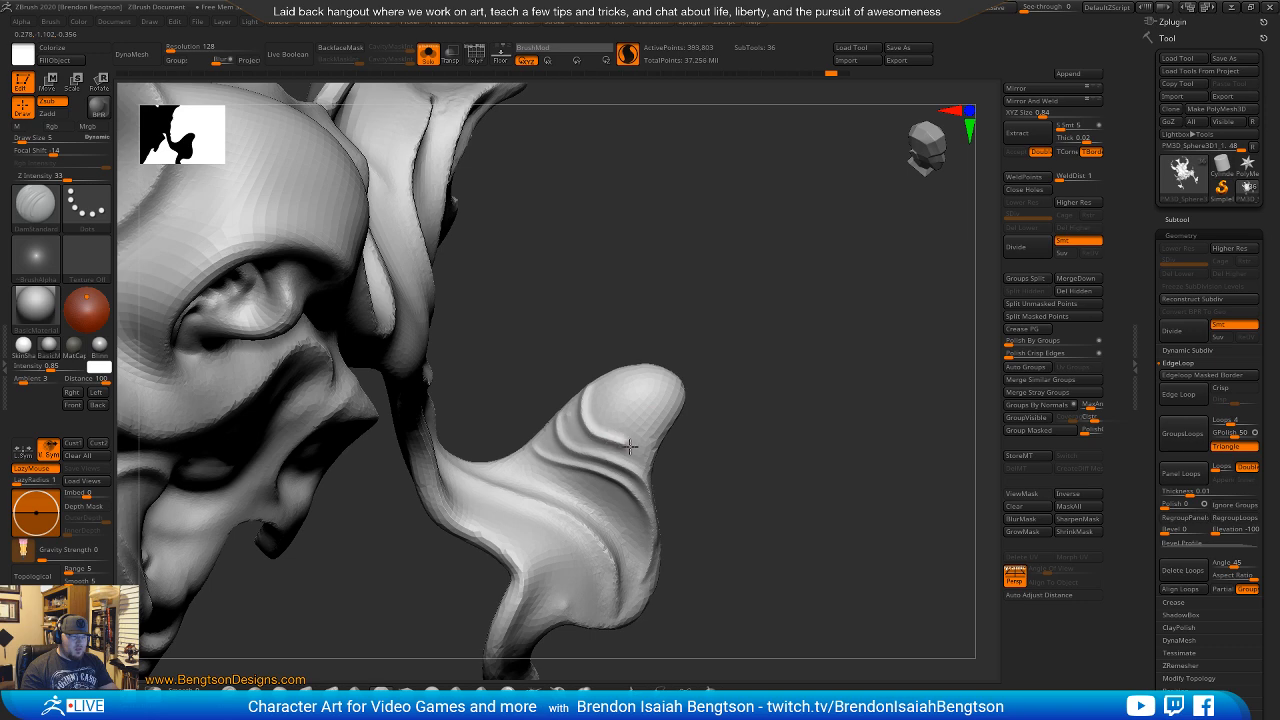
mouse_move(758, 485)
mouse_down()
mouse_move(646, 386)
mouse_move(744, 312)
mouse_move(731, 329)
mouse_move(722, 287)
mouse_move(740, 277)
mouse_move(714, 271)
mouse_move(712, 300)
mouse_move(608, 359)
mouse_up()
Add another groove on the inner side of the flare's existing folds with draw size 9.
key(space)
mouse_move(775, 303)
mouse_down()
mouse_move(793, 347)
mouse_move(780, 374)
mouse_up()
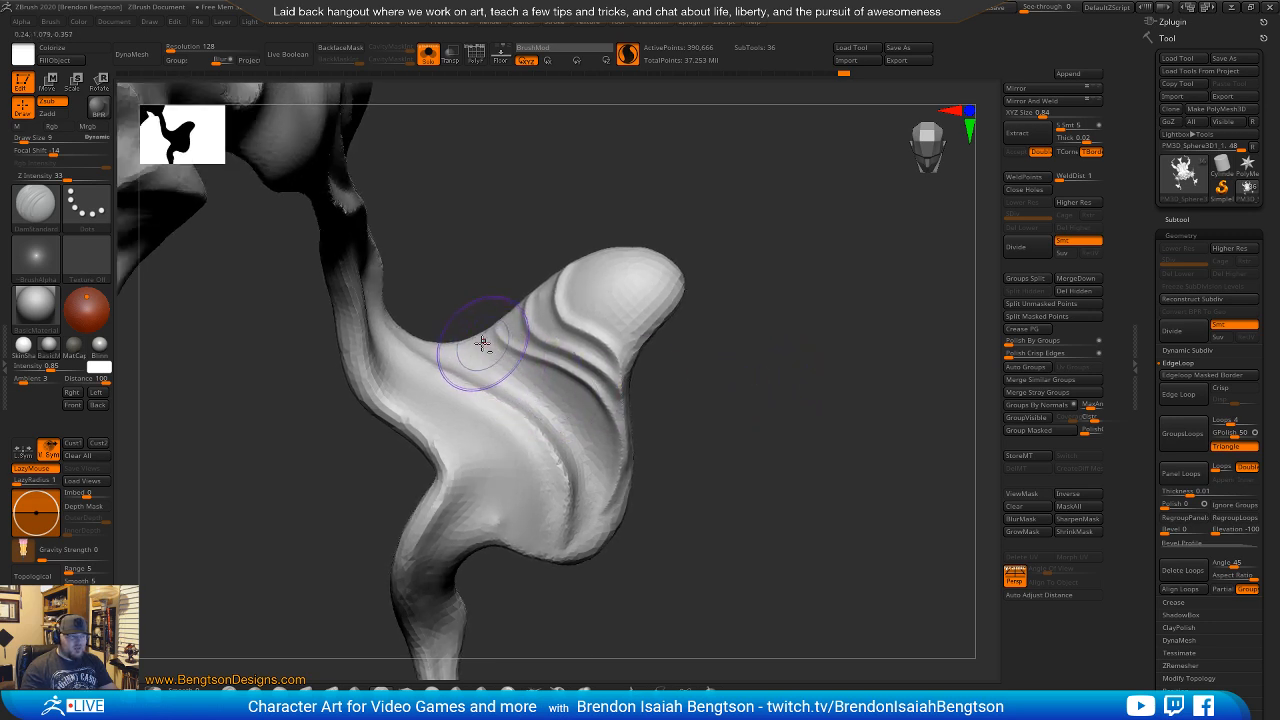
shift+drag(600, 443, 543, 400)
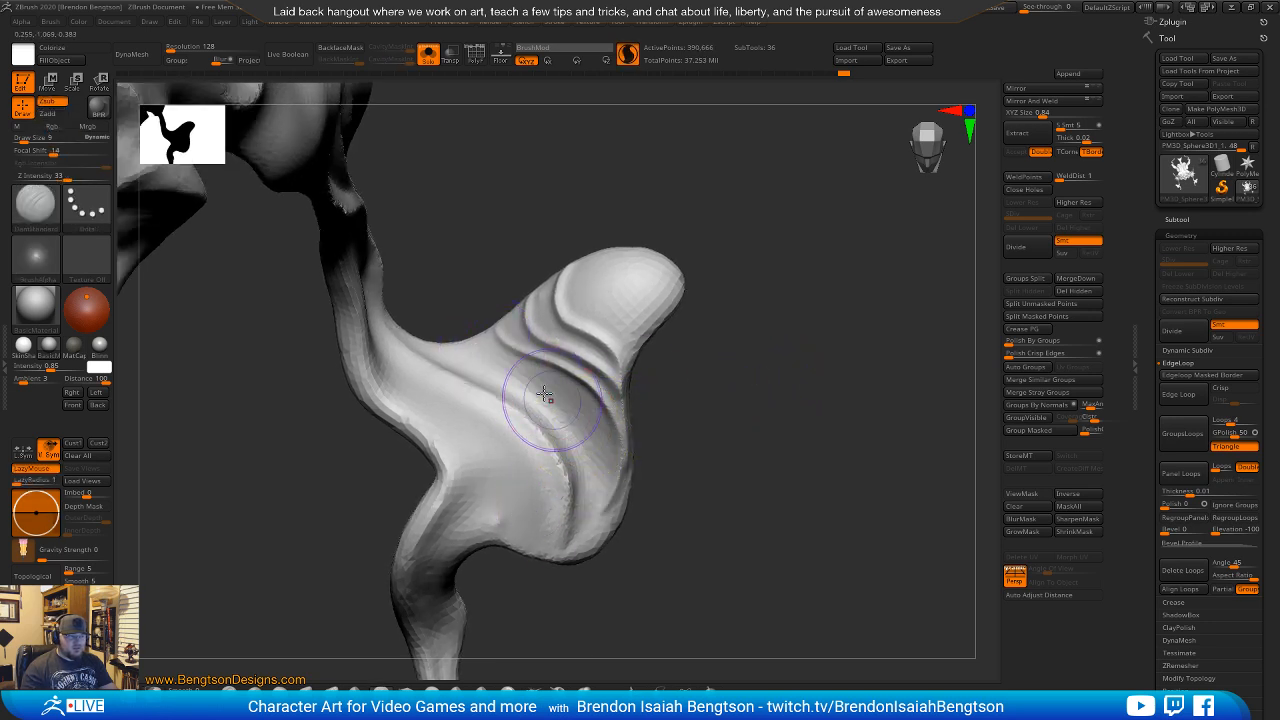
mouse_move(700, 430)
mouse_down()
mouse_move(749, 443)
mouse_move(482, 398)
mouse_up()
Sculpt a row of small scalloped notches along the flare's central fold, up toward the stem, with draw size 6.
key(space)
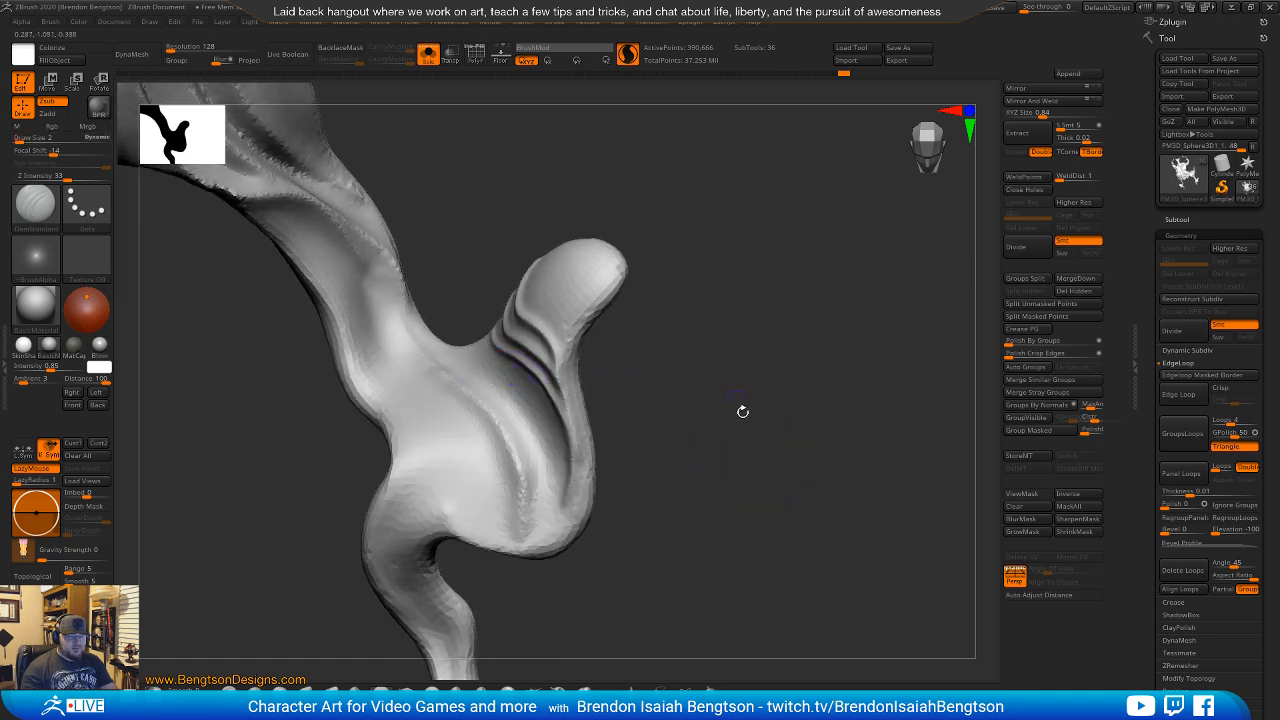
mouse_move(743, 414)
mouse_down()
mouse_move(786, 371)
mouse_move(701, 368)
mouse_up()
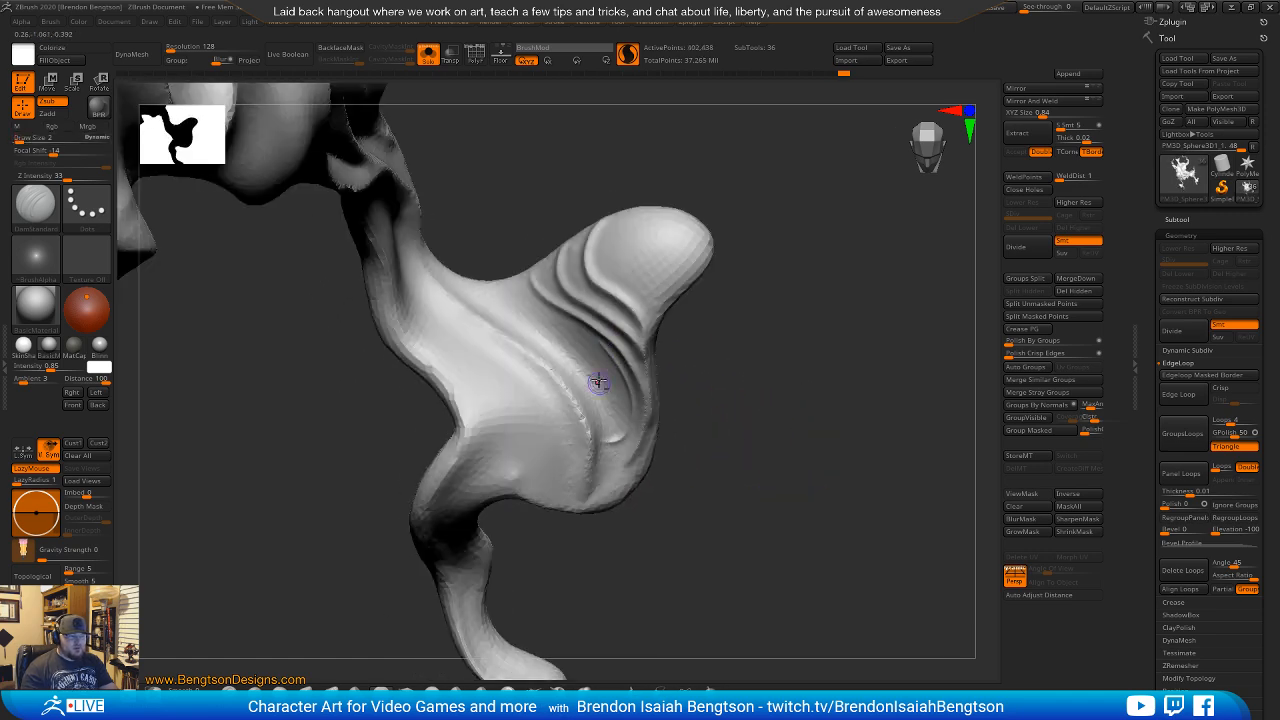
key(space)
drag(607, 373, 612, 374)
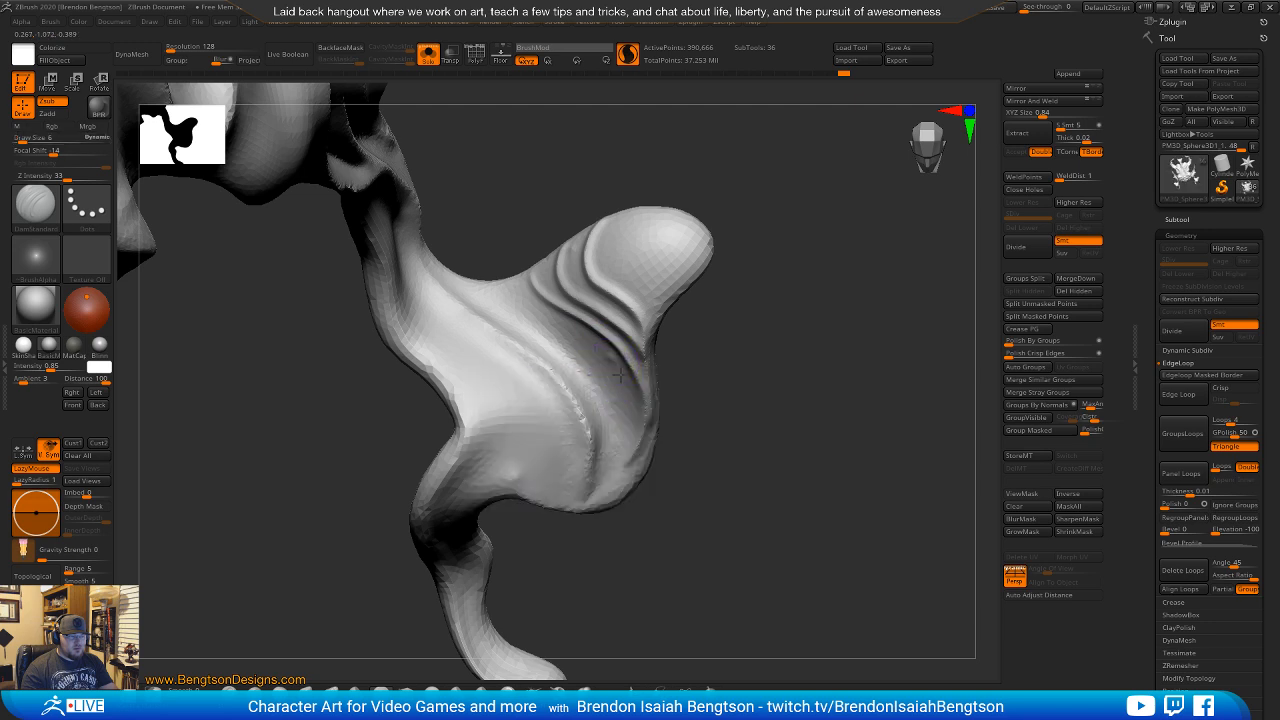
mouse_move(622, 443)
shift+mouse_down()
mouse_move(594, 400)
mouse_move(612, 364)
shift+mouse_up()
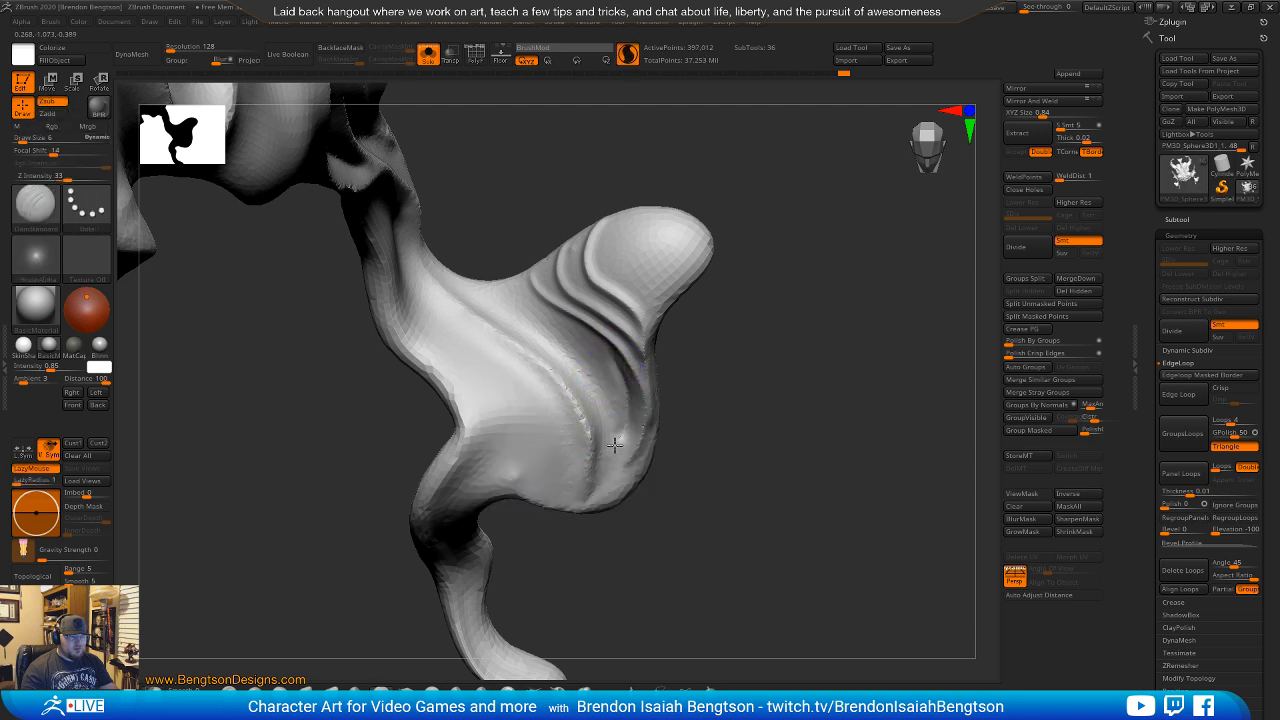
shift+drag(614, 444, 601, 357)
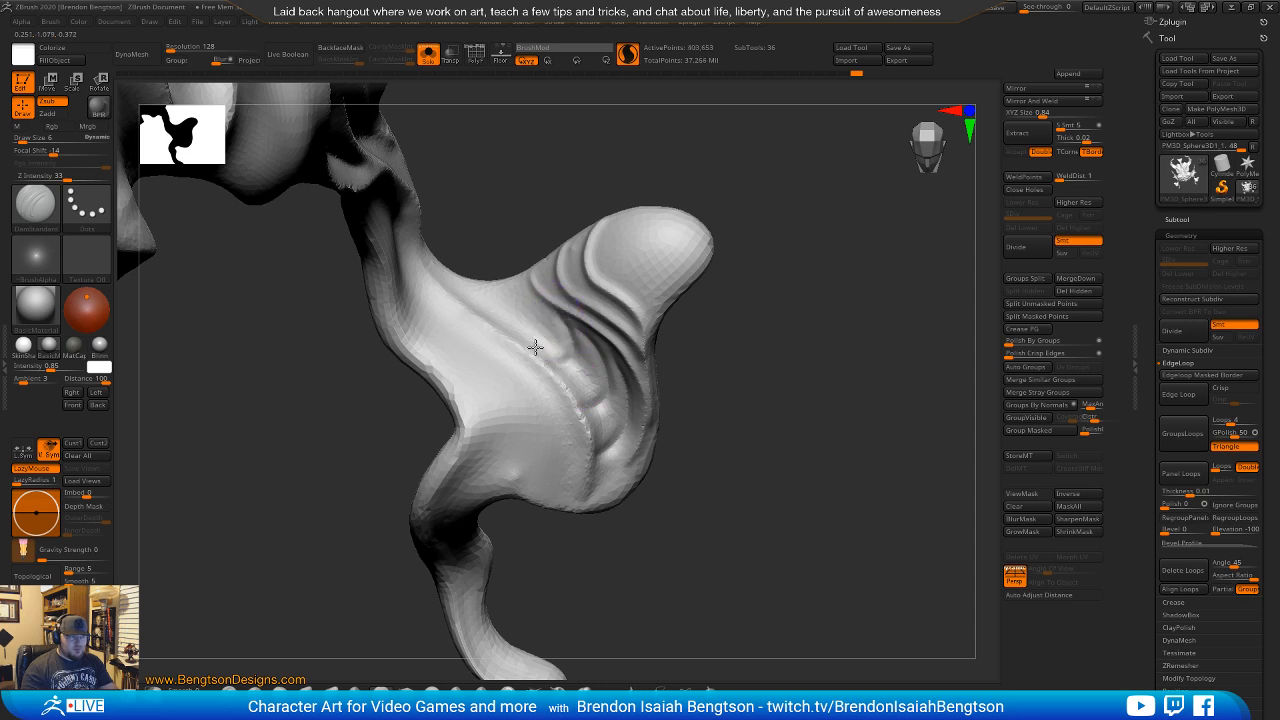
shift+drag(531, 305, 525, 286)
mouse_move(542, 334)
shift+mouse_down()
mouse_move(500, 309)
mouse_move(513, 283)
shift+mouse_up()
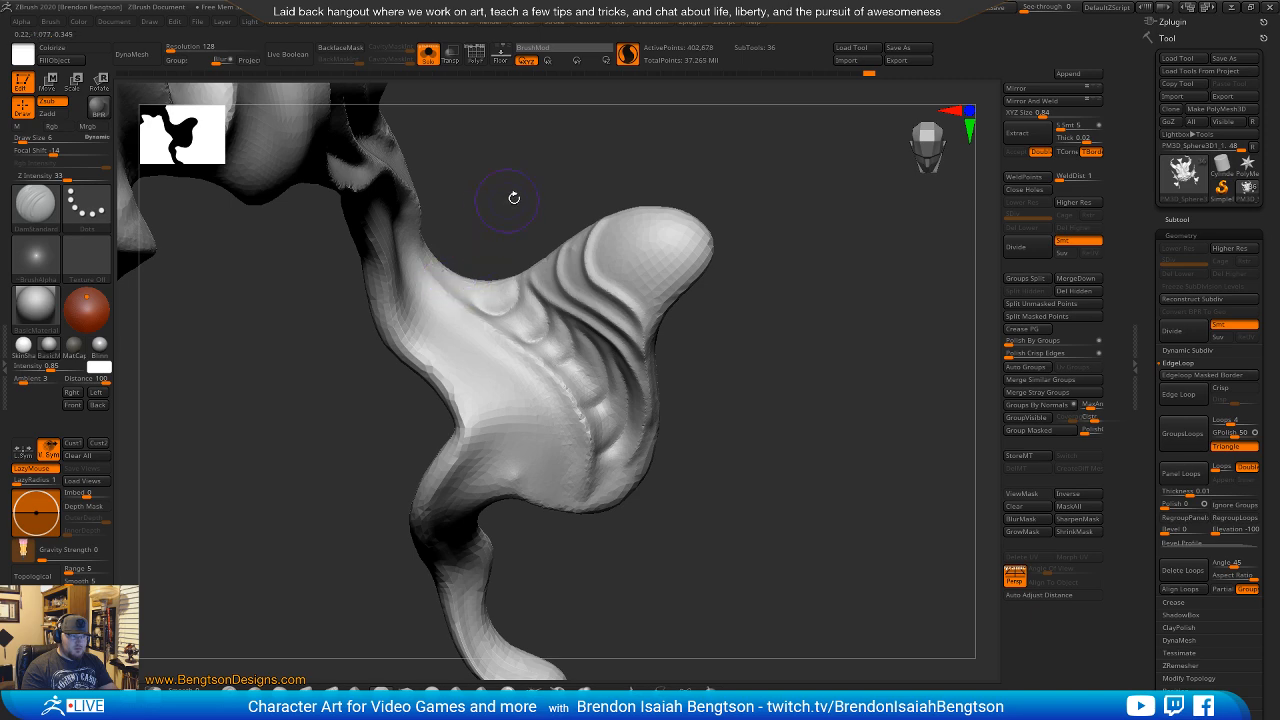
Show the whole model again and adjust the shape of the ear ornament's flare with the Move Topological brush.
mouse_move(514, 194)
mouse_down()
mouse_move(520, 206)
mouse_move(600, 200)
mouse_move(787, 241)
mouse_move(709, 380)
mouse_move(740, 543)
mouse_move(747, 161)
mouse_move(700, 443)
mouse_move(791, 569)
mouse_move(737, 449)
mouse_move(734, 407)
mouse_up()
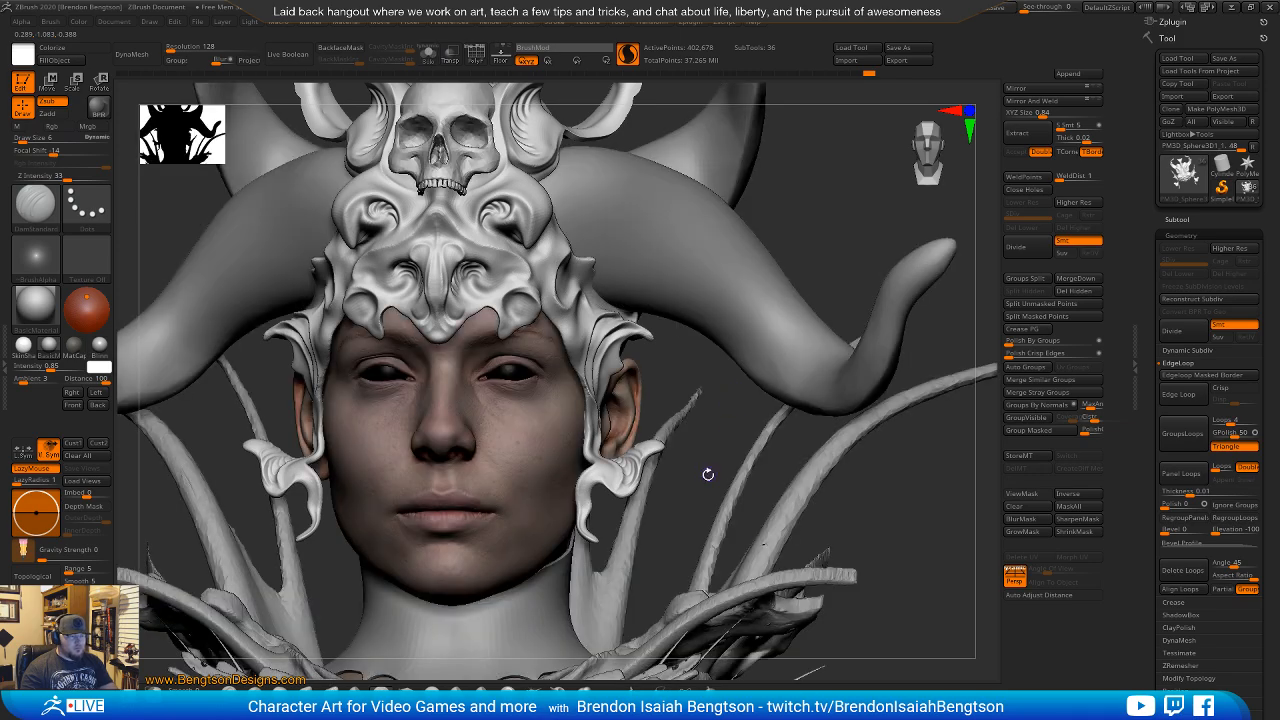
mouse_move(707, 474)
mouse_down()
mouse_move(718, 468)
mouse_move(692, 464)
mouse_move(708, 594)
mouse_move(707, 479)
mouse_up()
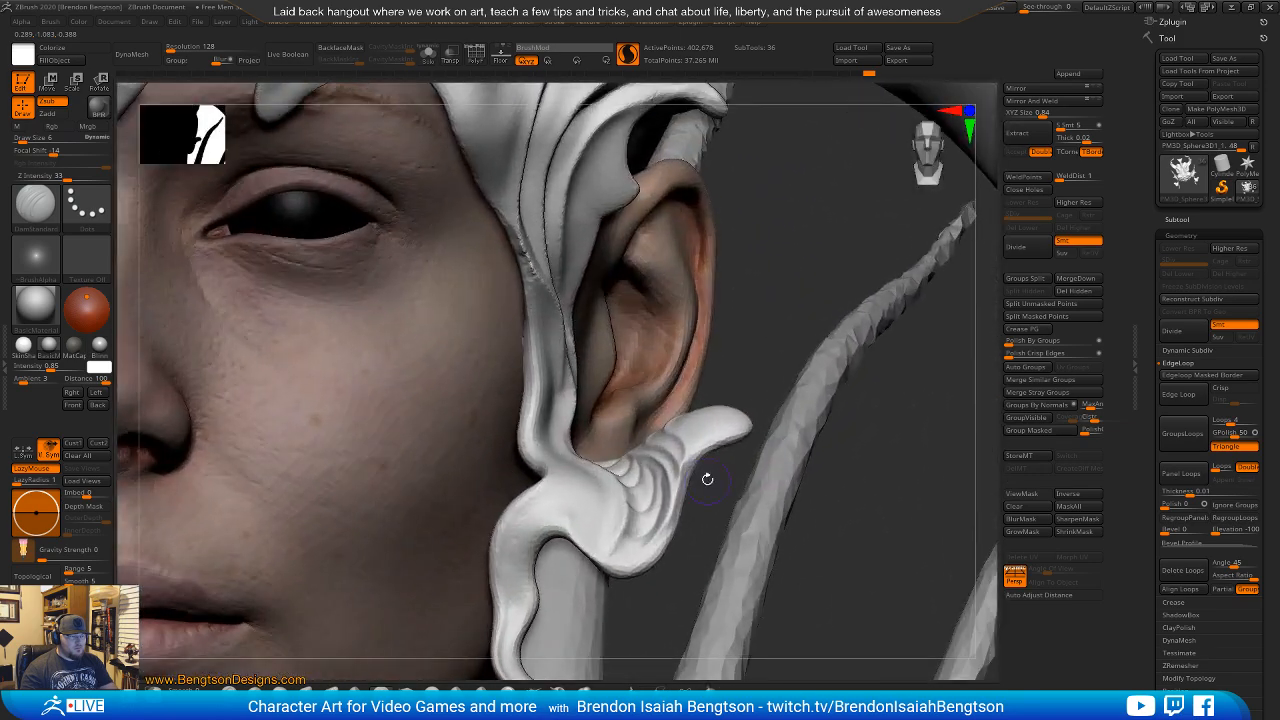
key(b)
key(m)
key(t)
key(space)
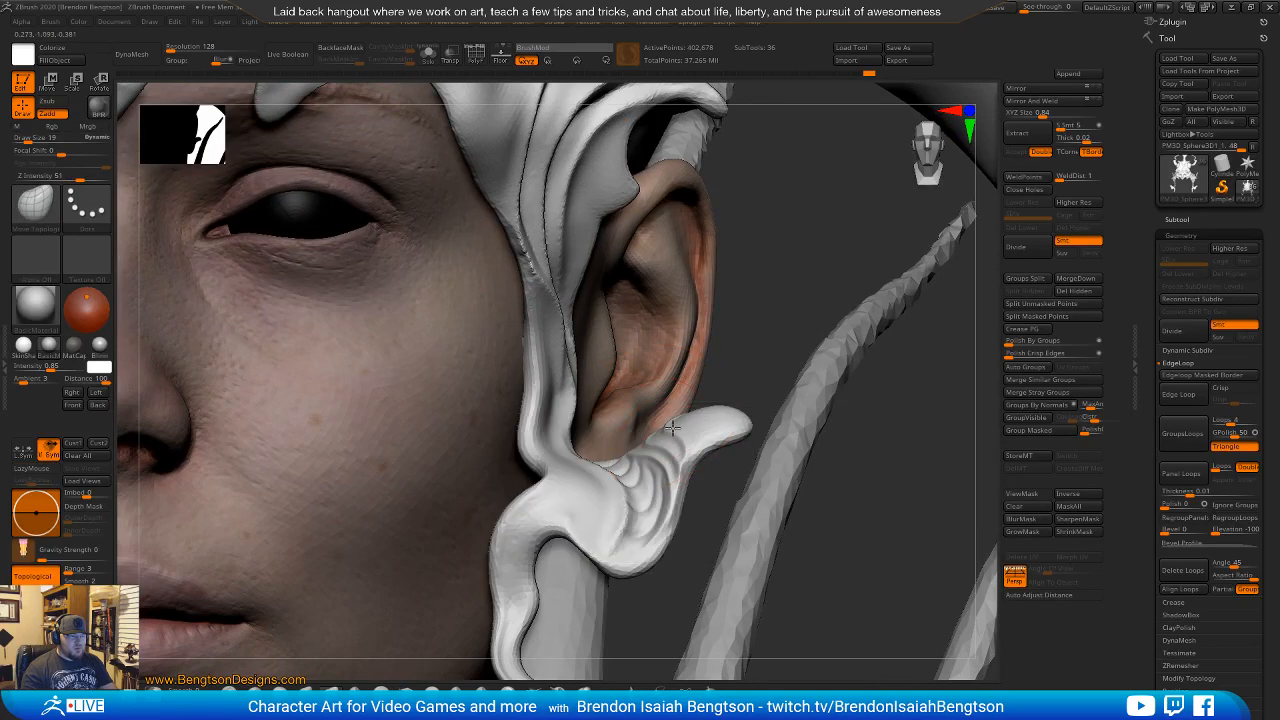
drag(672, 436, 674, 433)
drag(746, 325, 685, 405)
Return to the DamStandard brush at draw size 9 and refine the creases where the flare joins the stem.
key(b)
key(d)
key(s)
key(space)
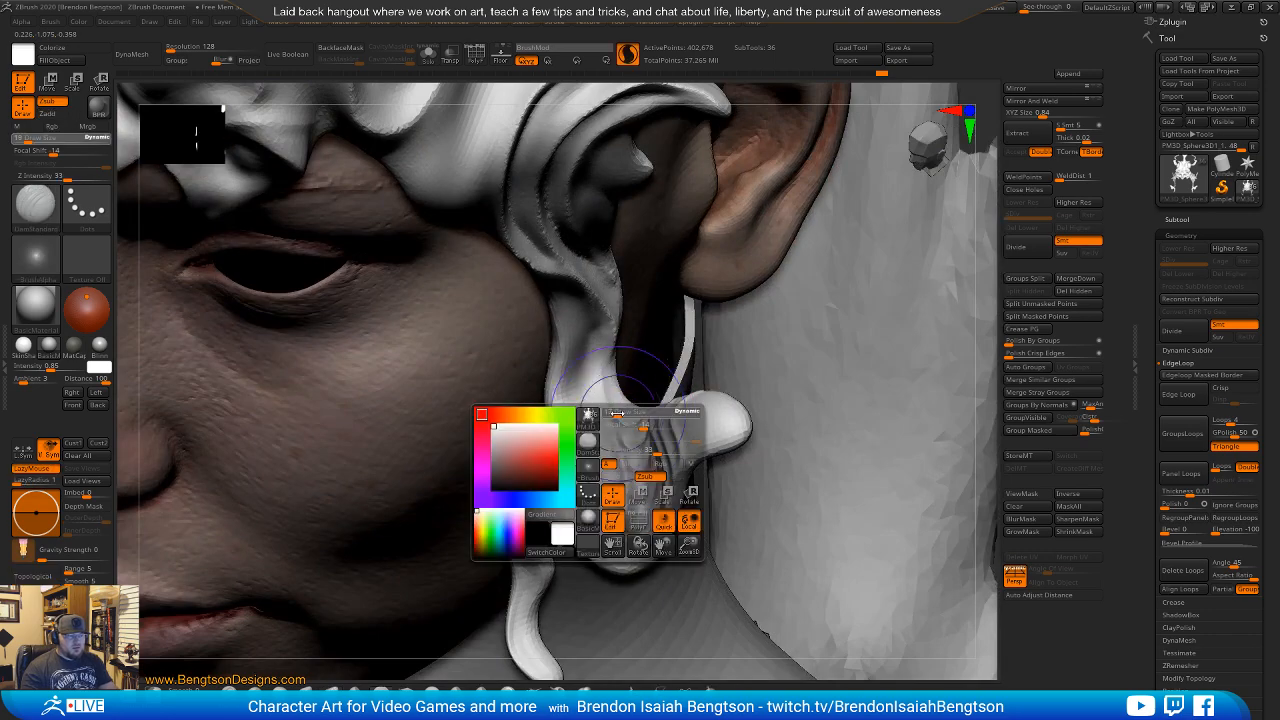
drag(624, 462, 613, 462)
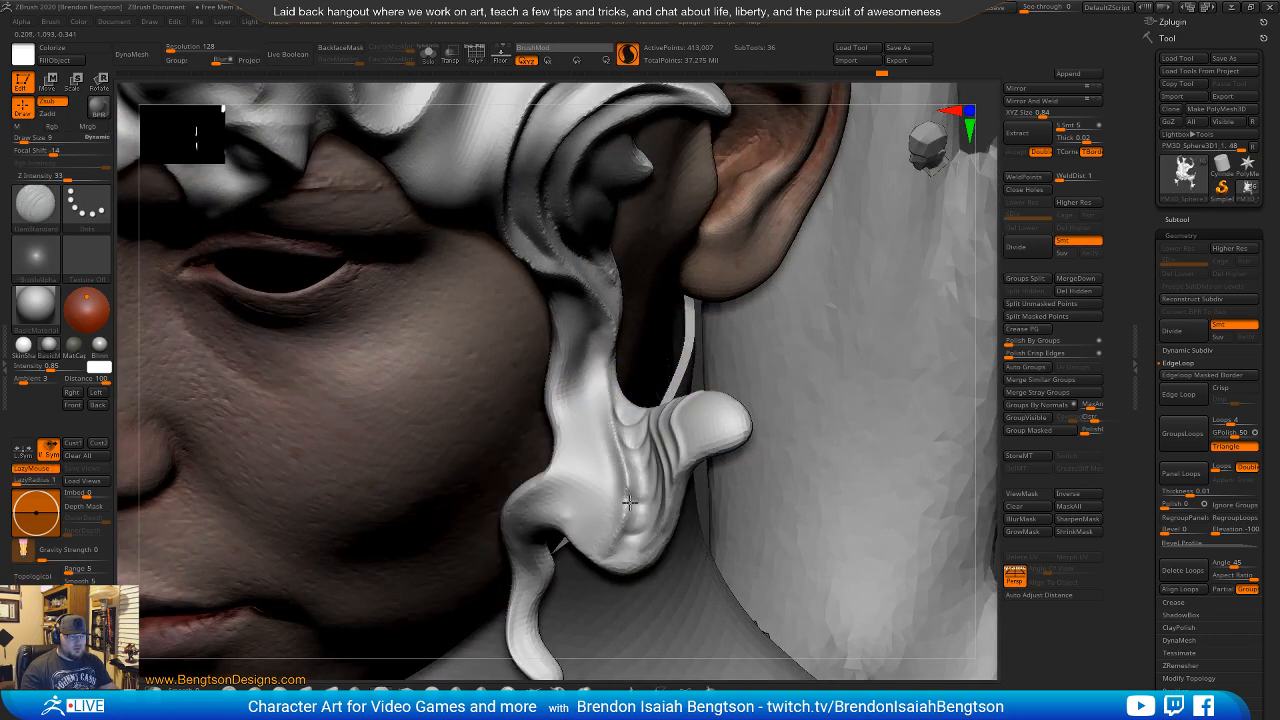
right_drag(614, 499, 603, 374)
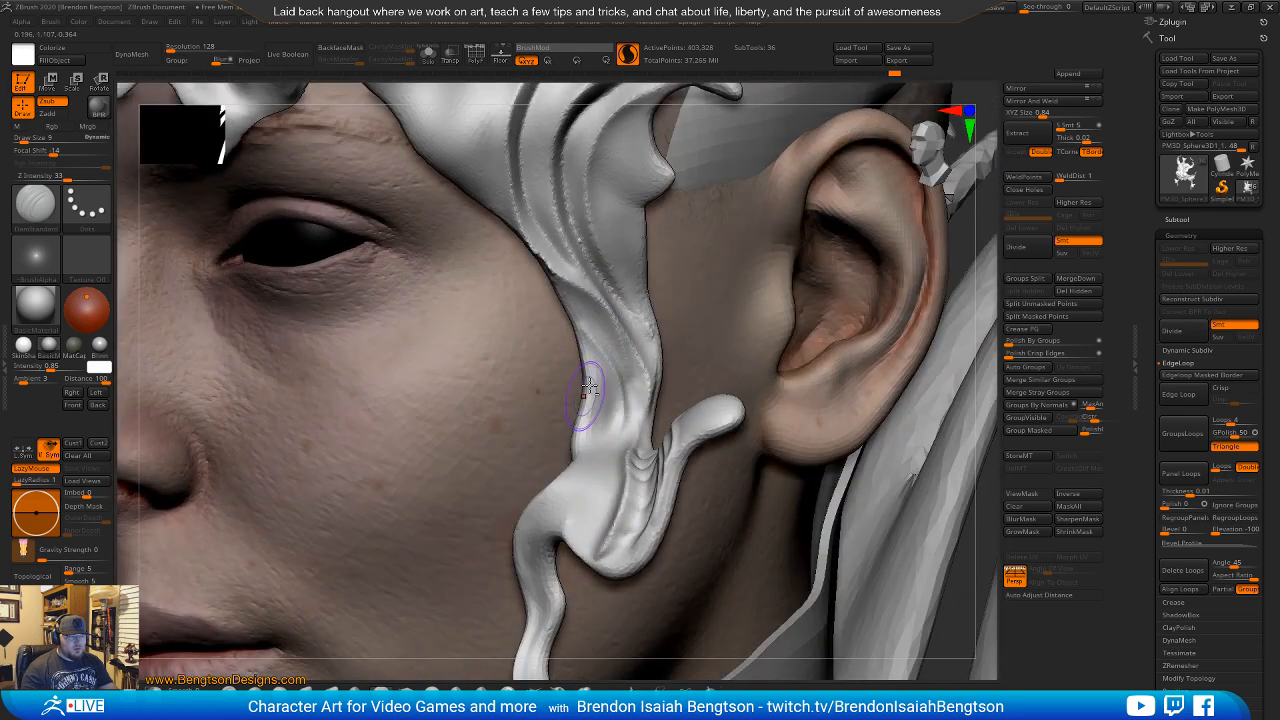
right_drag(610, 428, 571, 266)
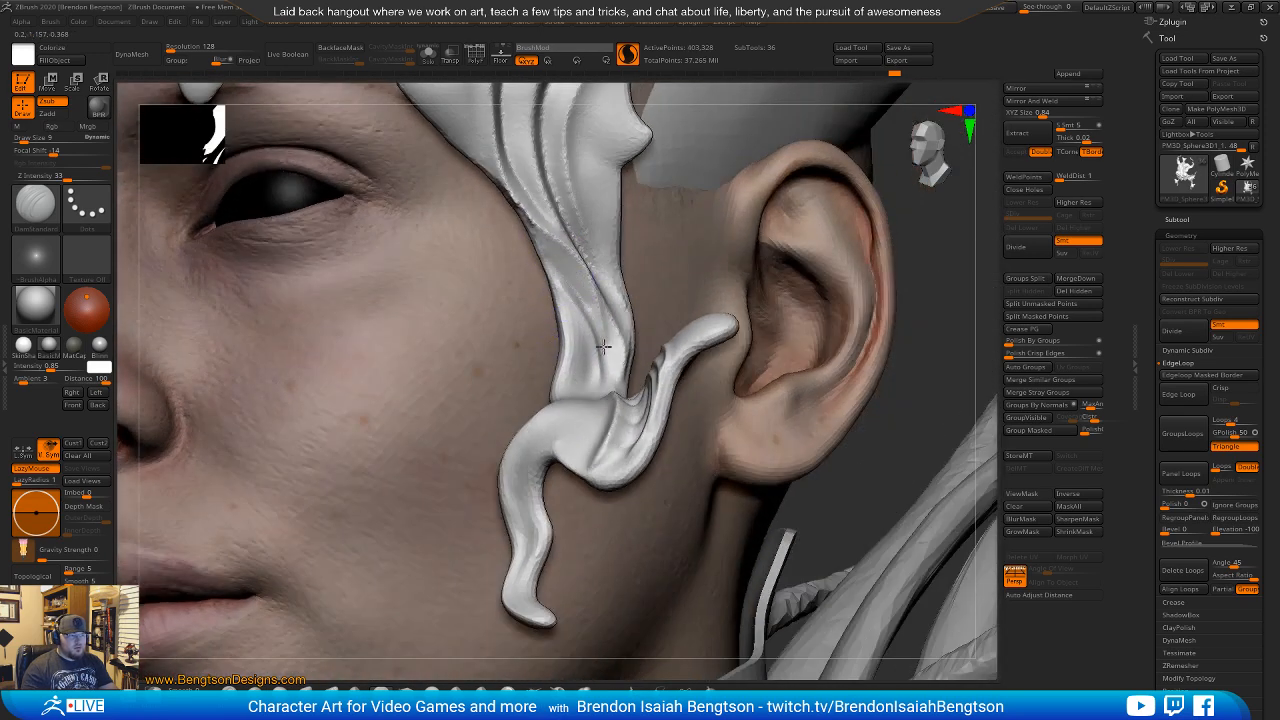
Carve long flowing grooves down the strap beside the cheek and into the ornament's lower lobe.
mouse_move(540, 245)
mouse_down()
mouse_move(580, 363)
mouse_move(563, 270)
mouse_move(574, 297)
mouse_up()
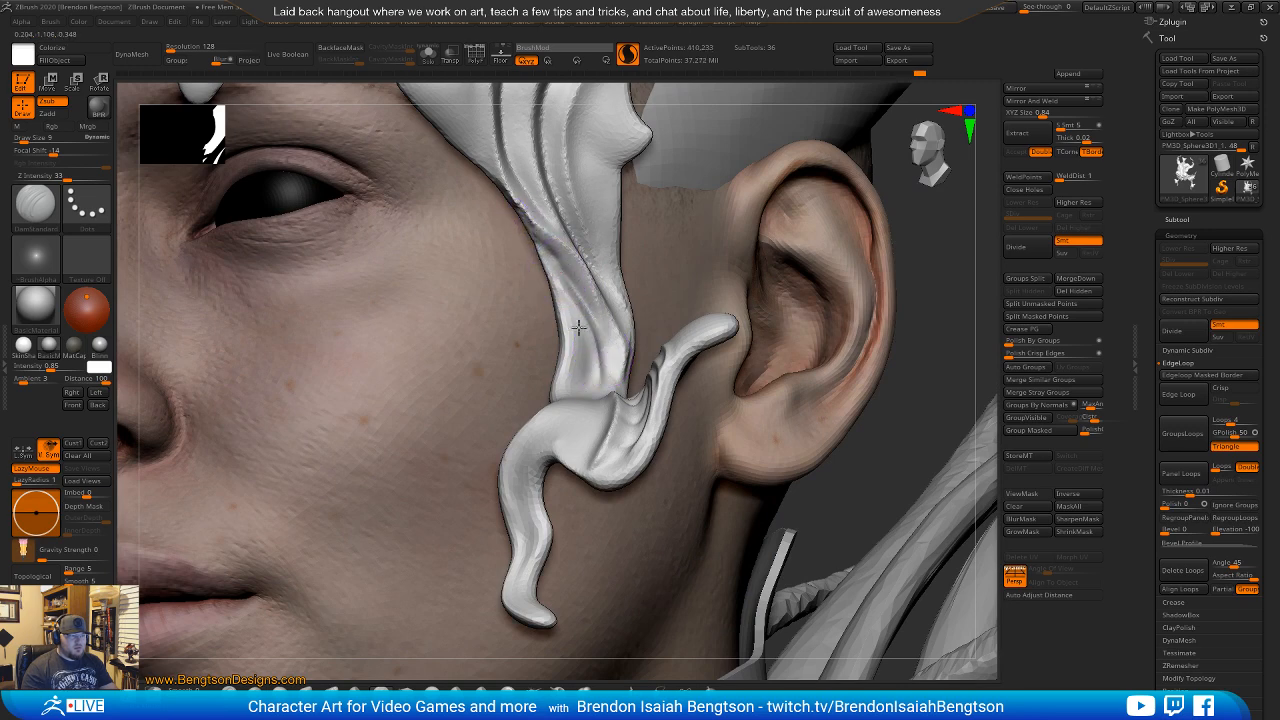
mouse_move(567, 305)
right_down()
mouse_move(562, 375)
mouse_move(592, 392)
mouse_move(577, 409)
mouse_move(584, 363)
right_up()
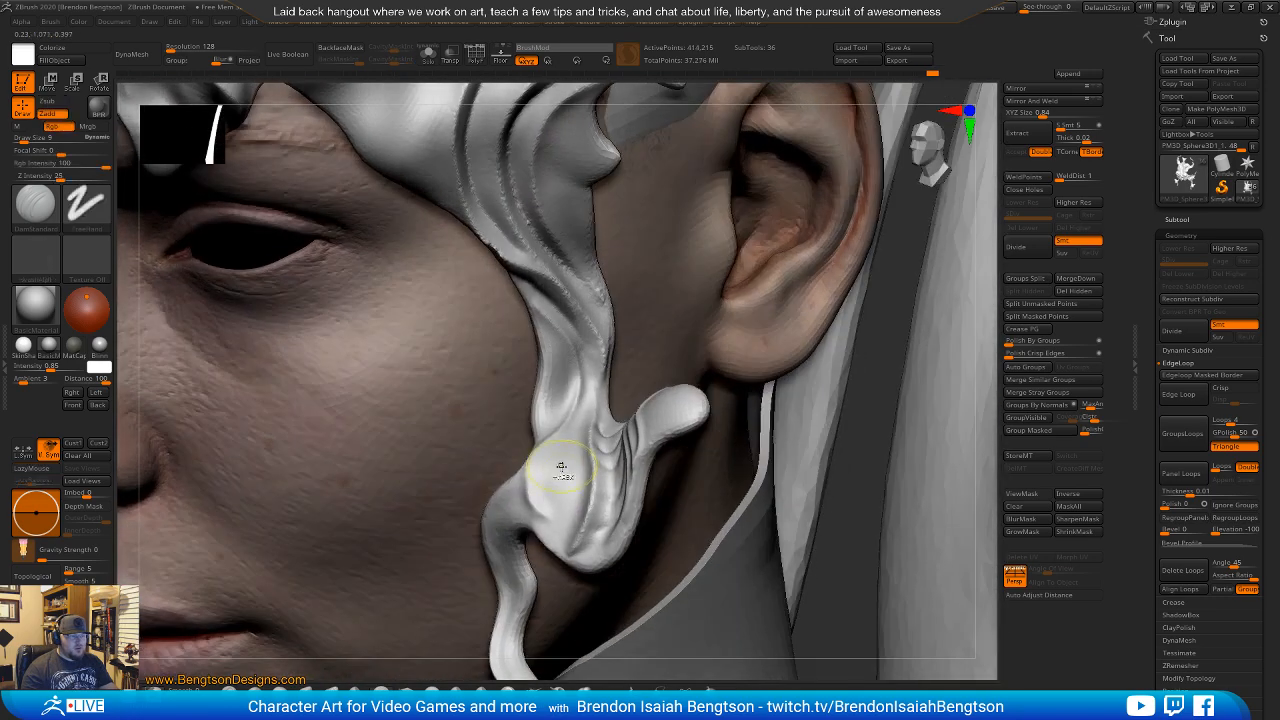
right_drag(560, 445, 568, 400)
mouse_move(569, 362)
mouse_down()
mouse_move(580, 406)
mouse_move(540, 456)
mouse_up()
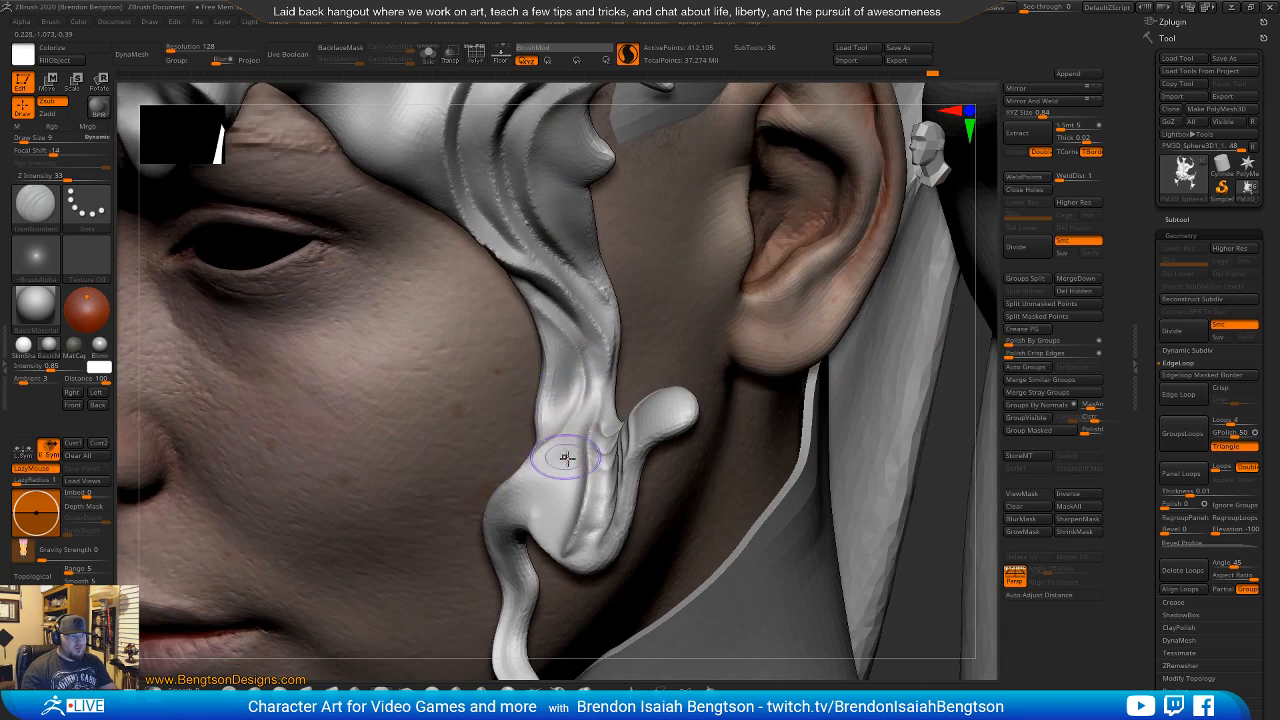
right_drag(571, 449, 587, 465)
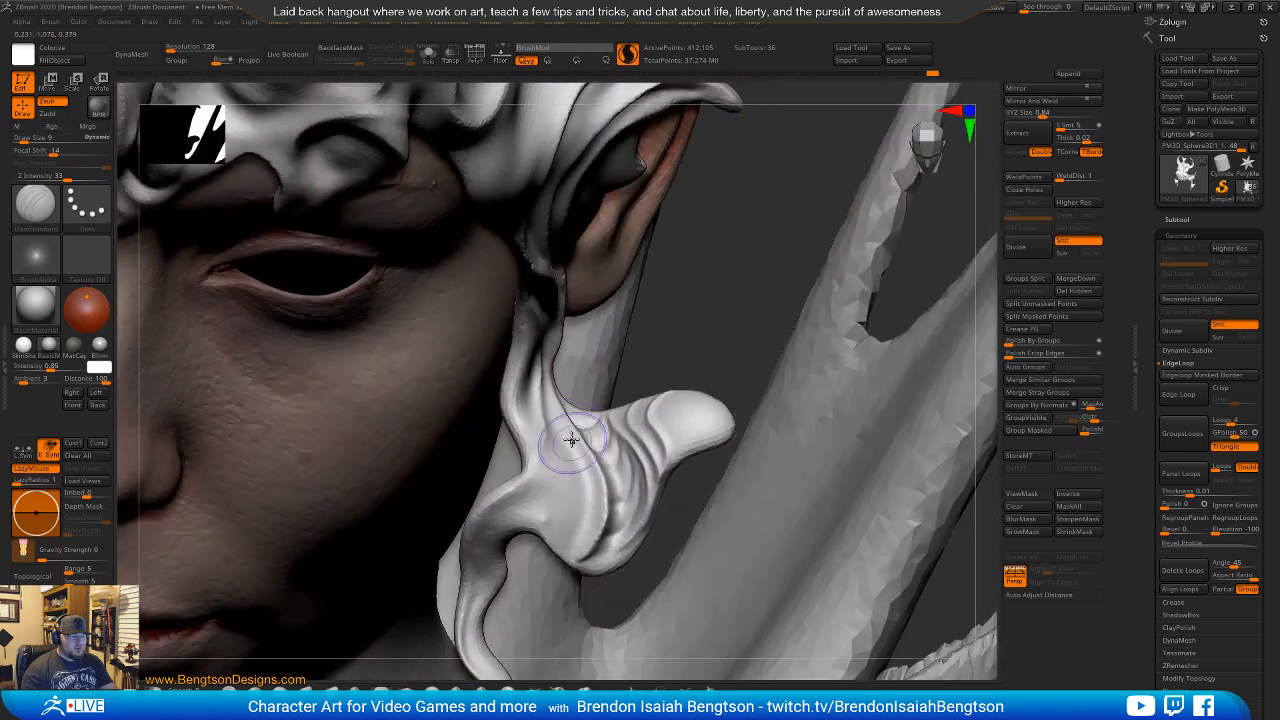
mouse_move(563, 363)
mouse_down()
mouse_move(571, 451)
mouse_move(563, 363)
mouse_move(536, 522)
mouse_move(584, 532)
mouse_up()
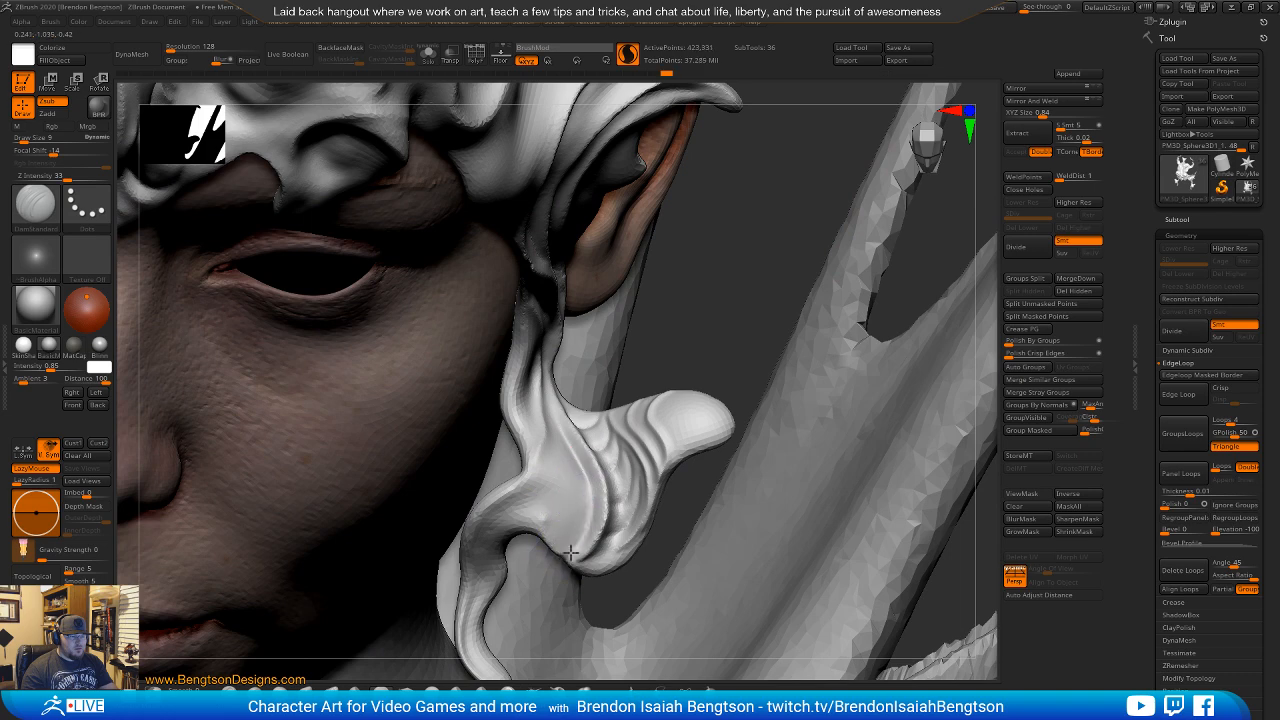
Pull the ornament's lower lobe and the flare's rounded tip into sharper points with the Move Topological brush, using draw size 8 for the tip.
alt+right_drag(684, 469, 697, 393)
key(b)
key(m)
key(t)
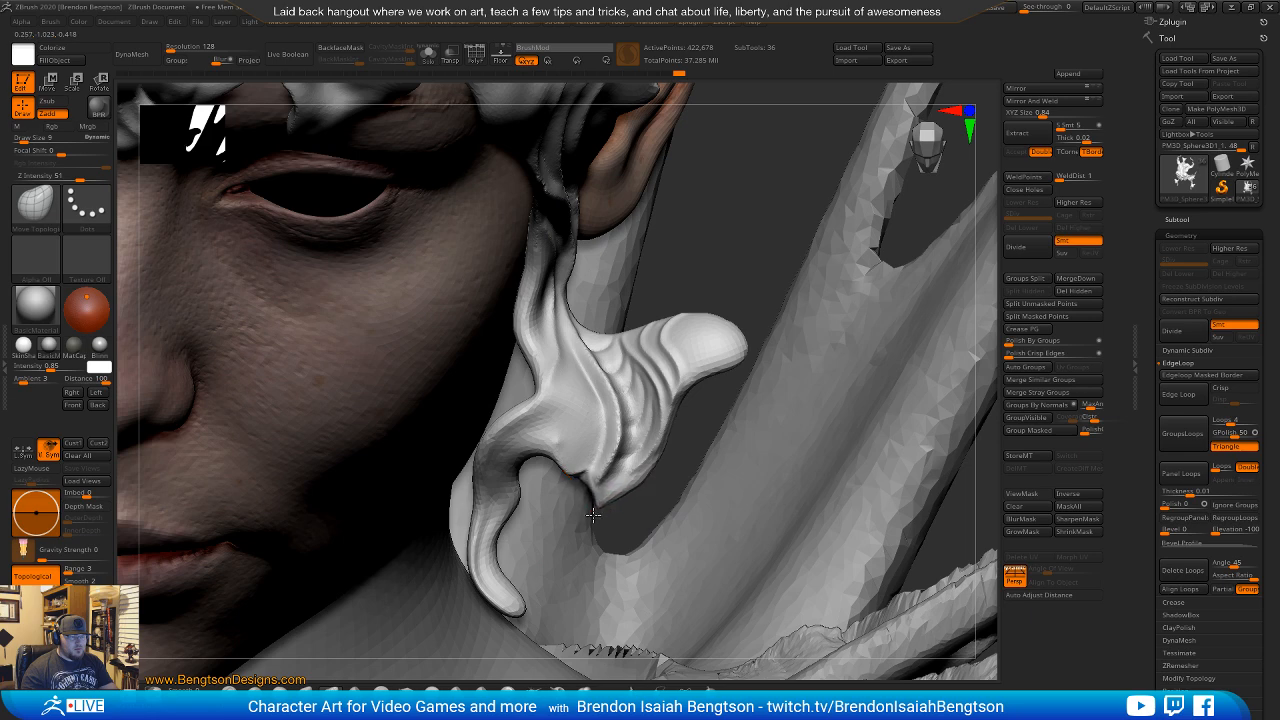
mouse_move(700, 432)
right_down()
mouse_move(678, 437)
mouse_move(691, 444)
right_up()
key(space)
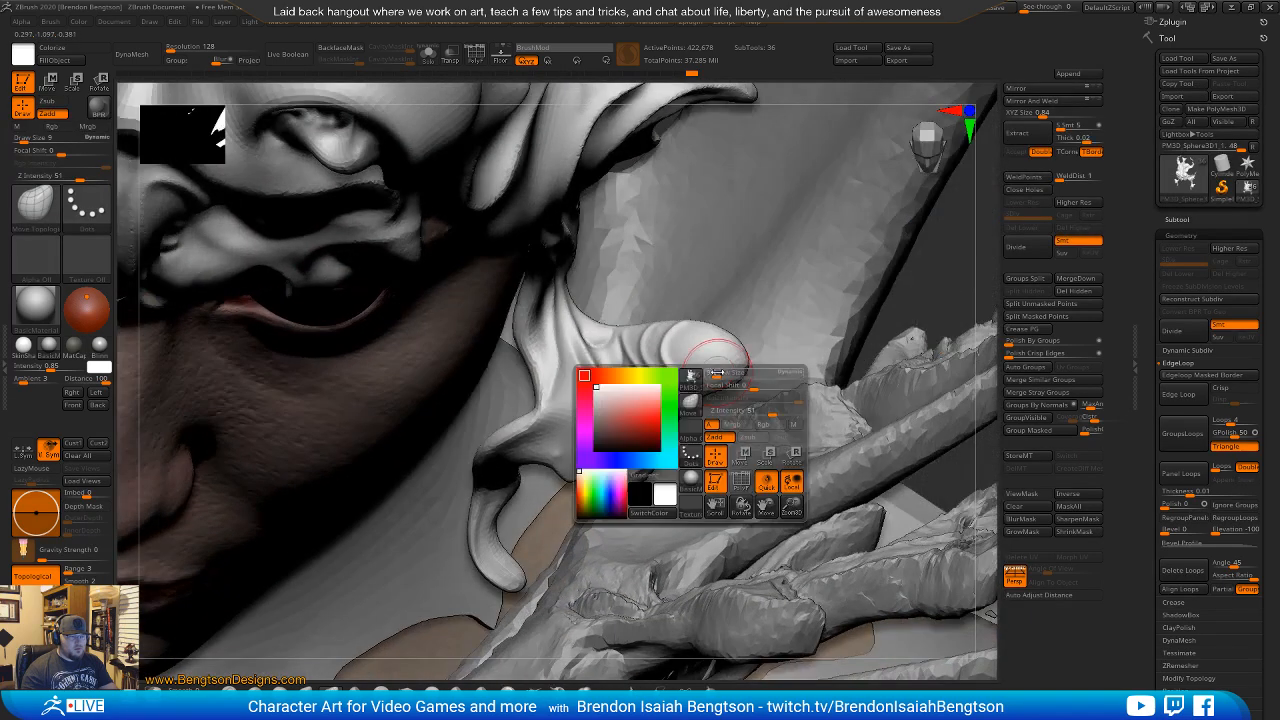
drag(717, 372, 715, 372)
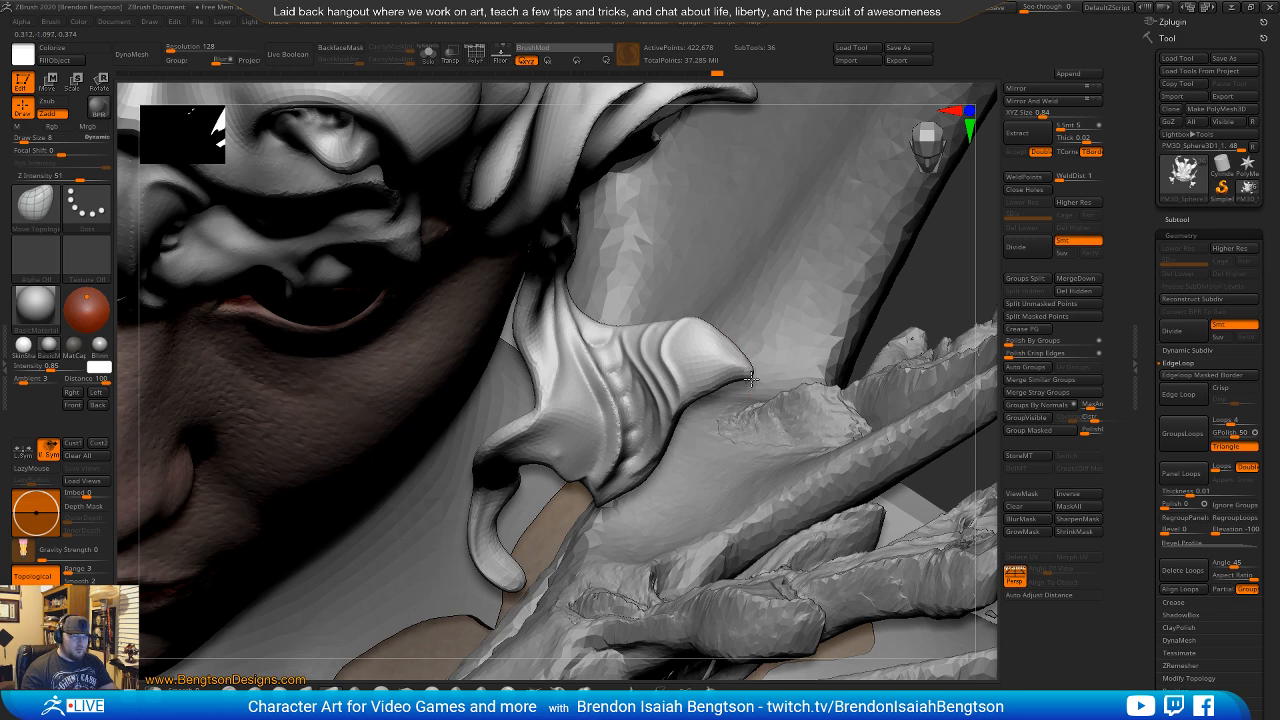
drag(749, 383, 748, 386)
Examine the full headdress and both ear ornaments from above and in three-quarter view.
ctrl+right_drag(671, 478, 734, 117)
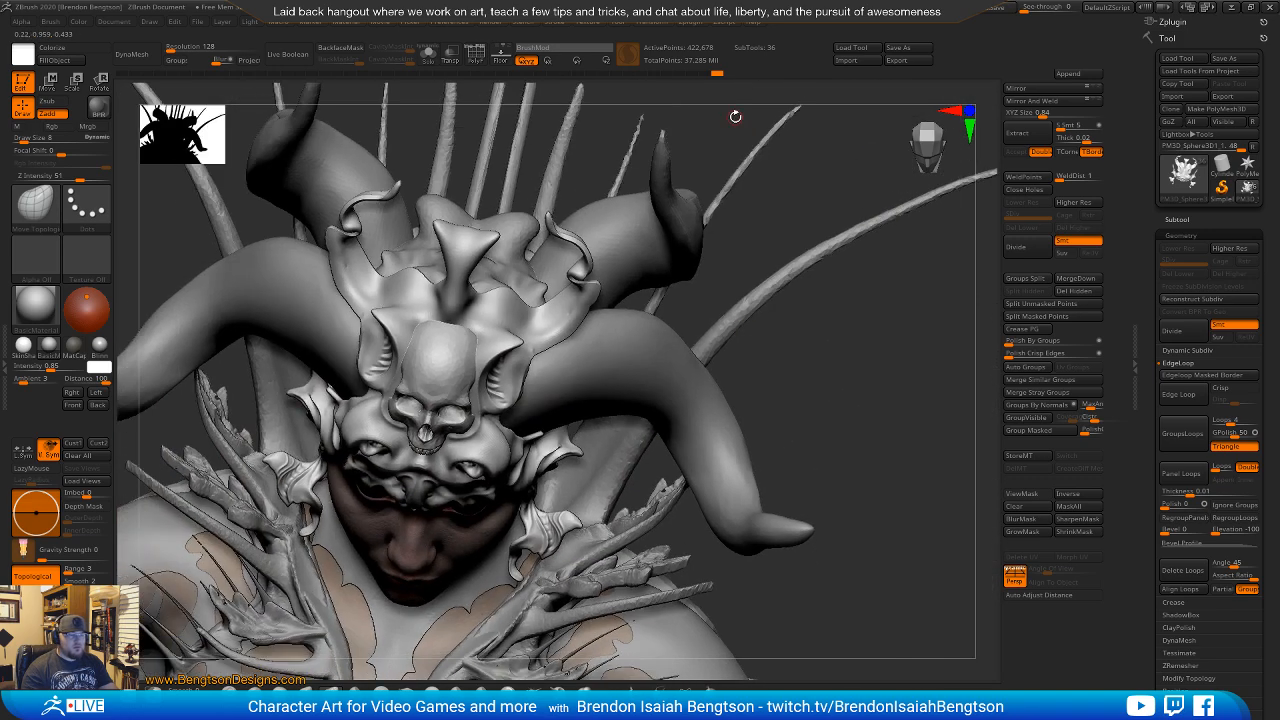
drag(853, 355, 853, 314)
ctrl+right_drag(862, 306, 876, 232)
alt+drag(750, 545, 918, 424)
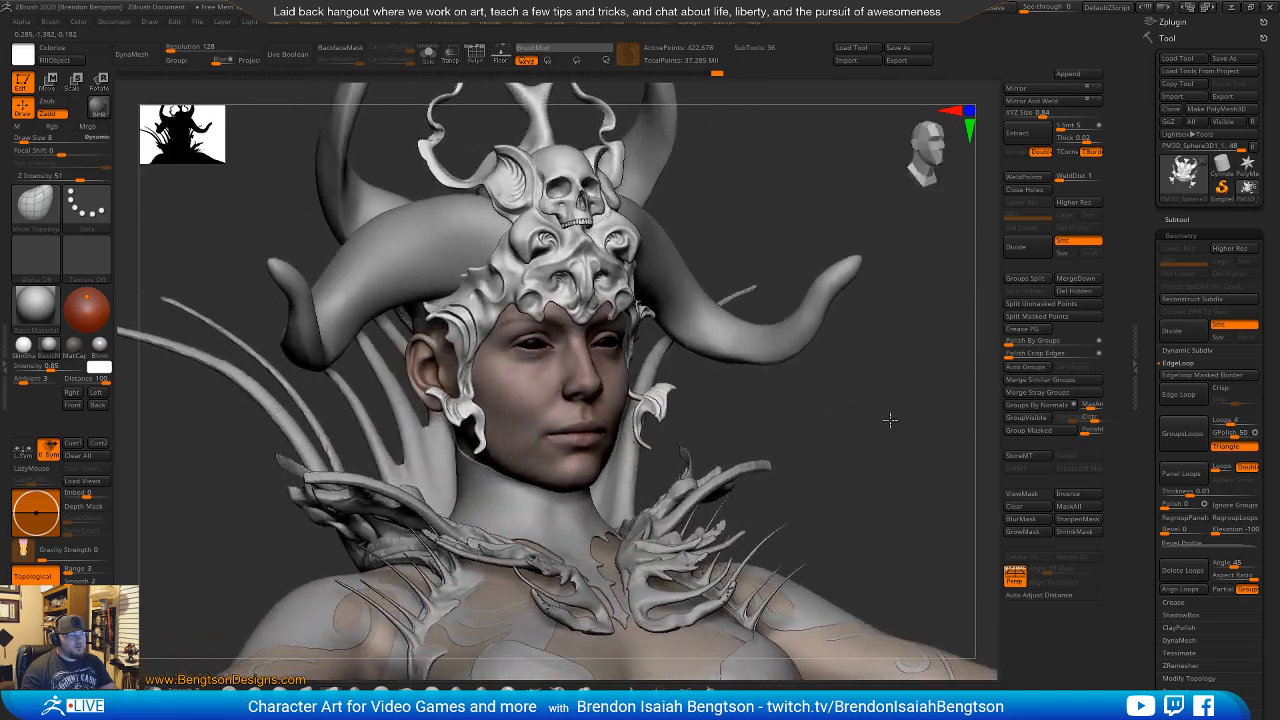
ctrl+right_drag(888, 420, 874, 522)
drag(818, 430, 876, 442)
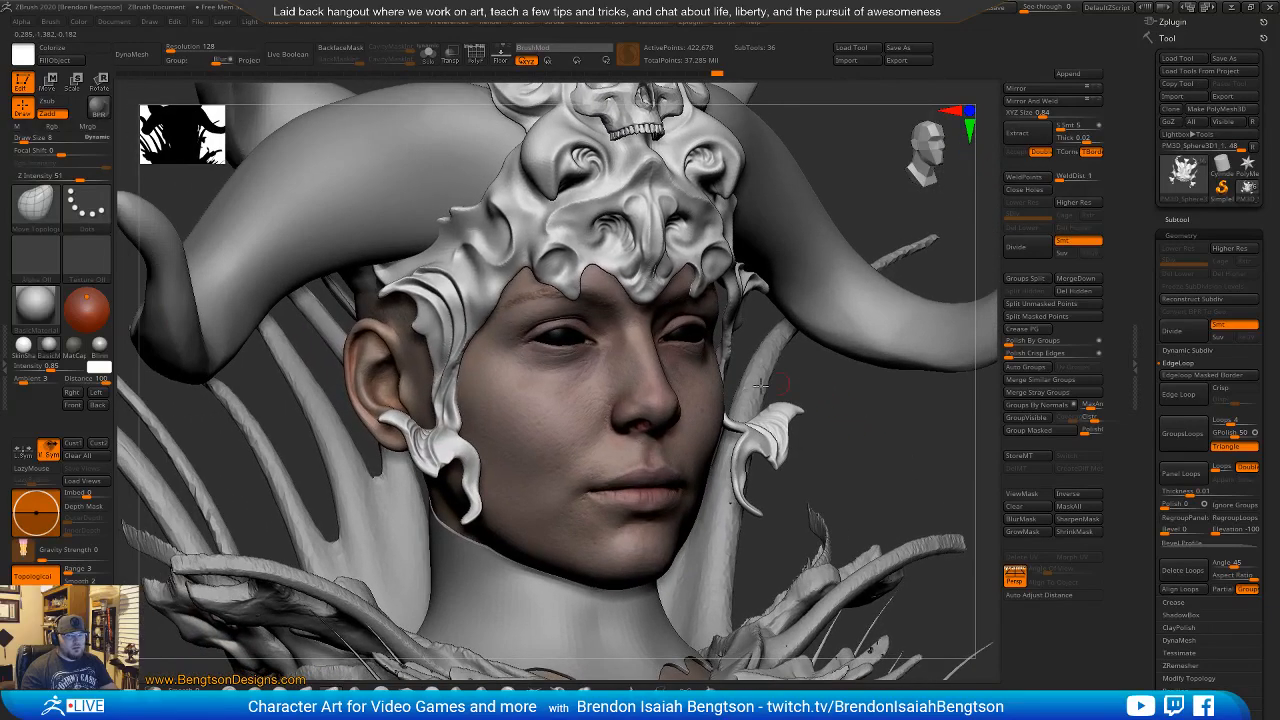
Isolate the headdress, then build up and smooth the narrow strap below the folds with the ClayBuildup brush at draw size 6 and focal shift -16.
drag(760, 385, 640, 390)
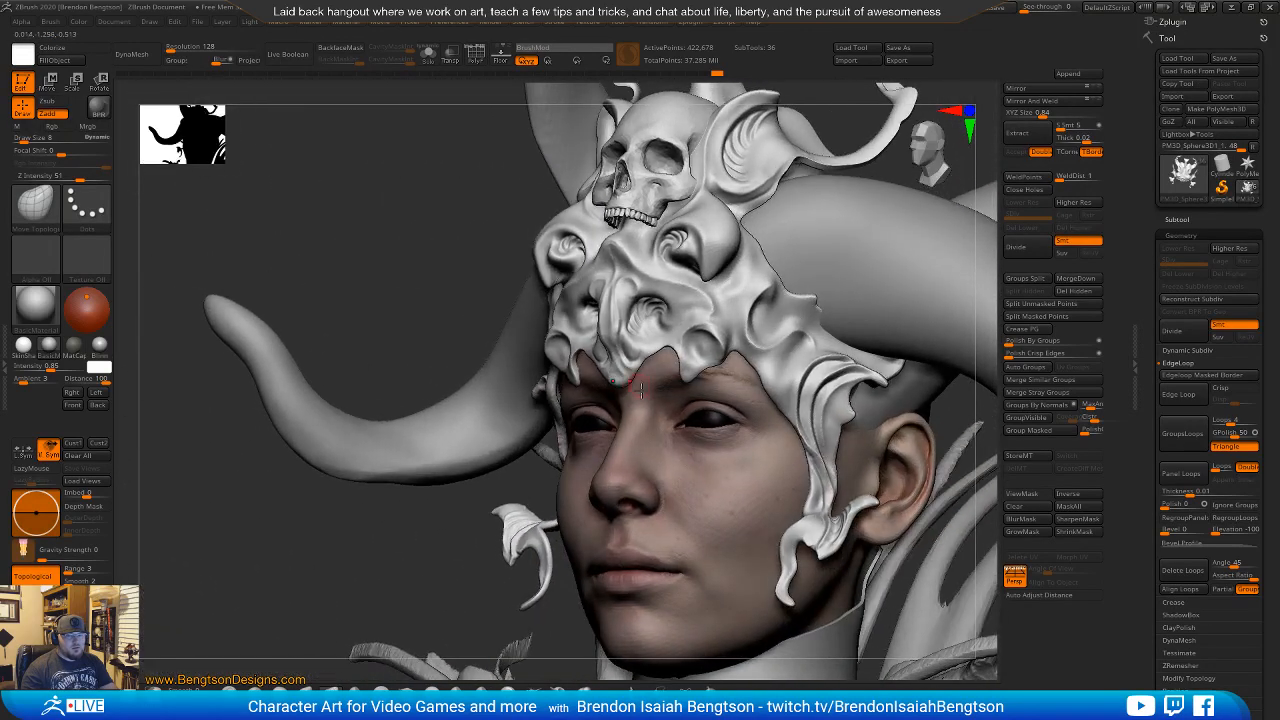
mouse_move(660, 480)
alt+right_down()
mouse_move(570, 390)
mouse_move(569, 355)
mouse_move(686, 286)
mouse_move(673, 371)
mouse_move(650, 413)
alt+right_up()
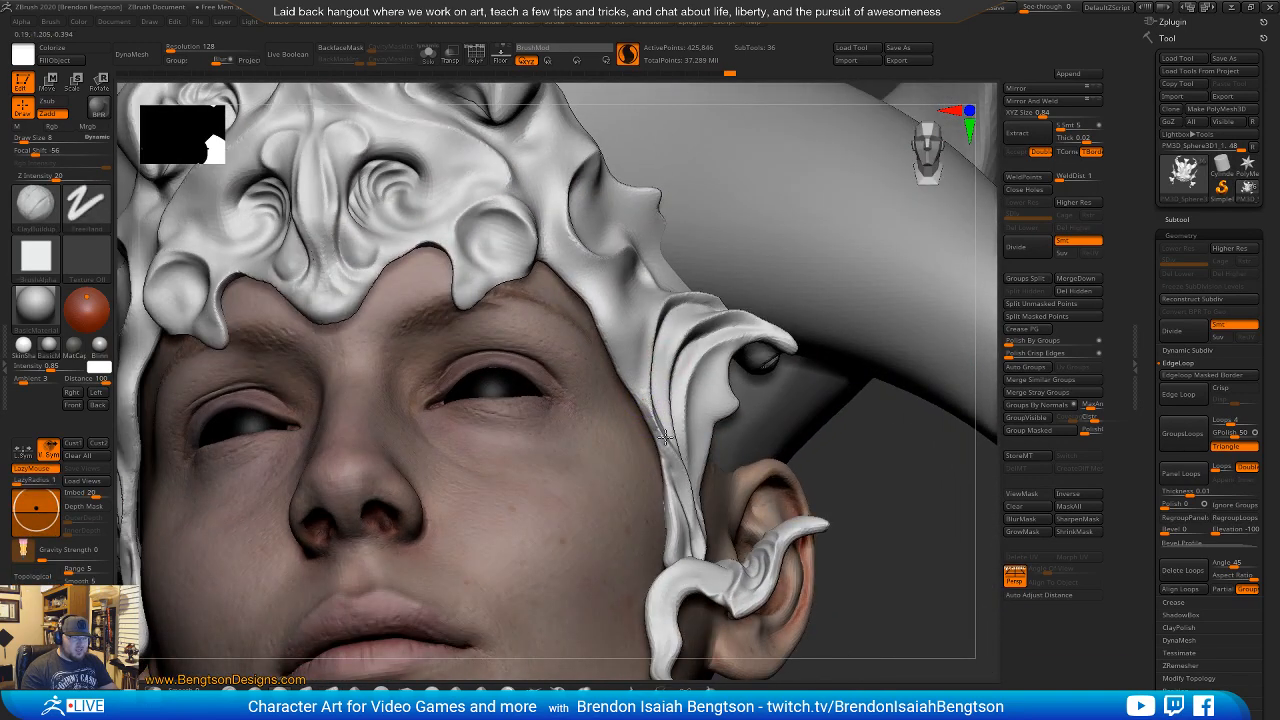
key(alt+s)
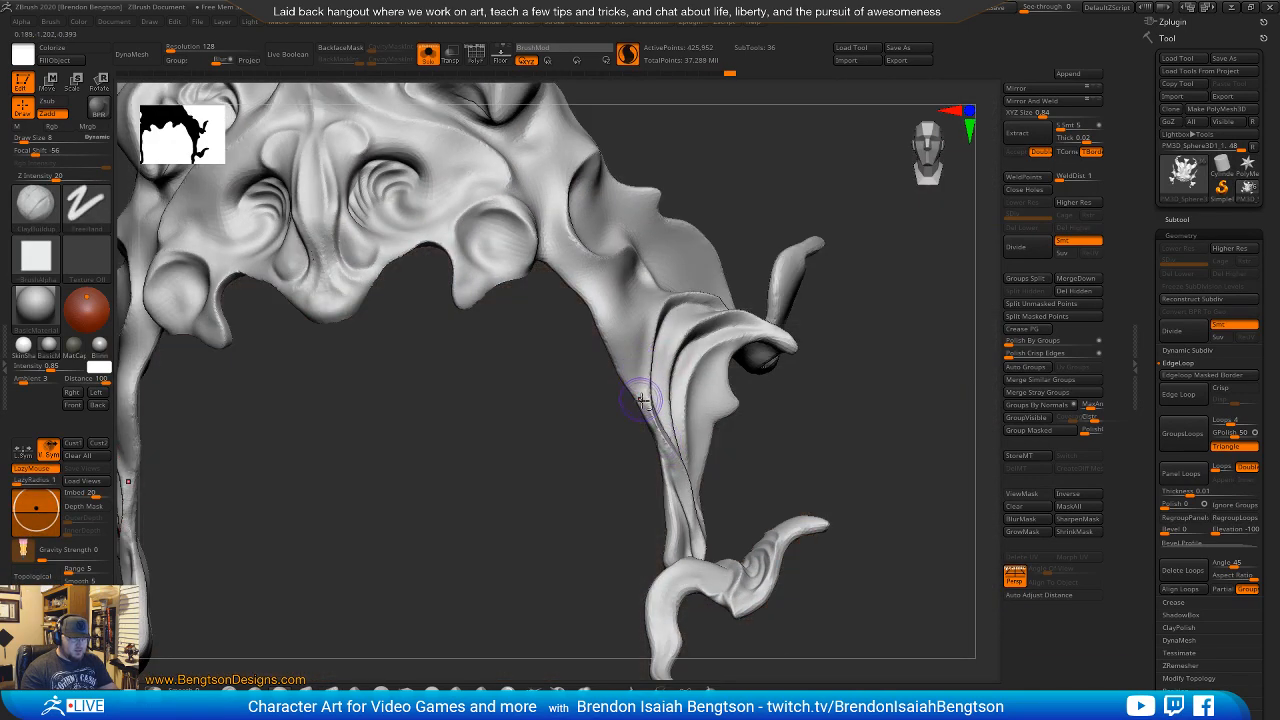
right_drag(643, 394, 638, 482)
ctrl+right_drag(602, 427, 686, 429)
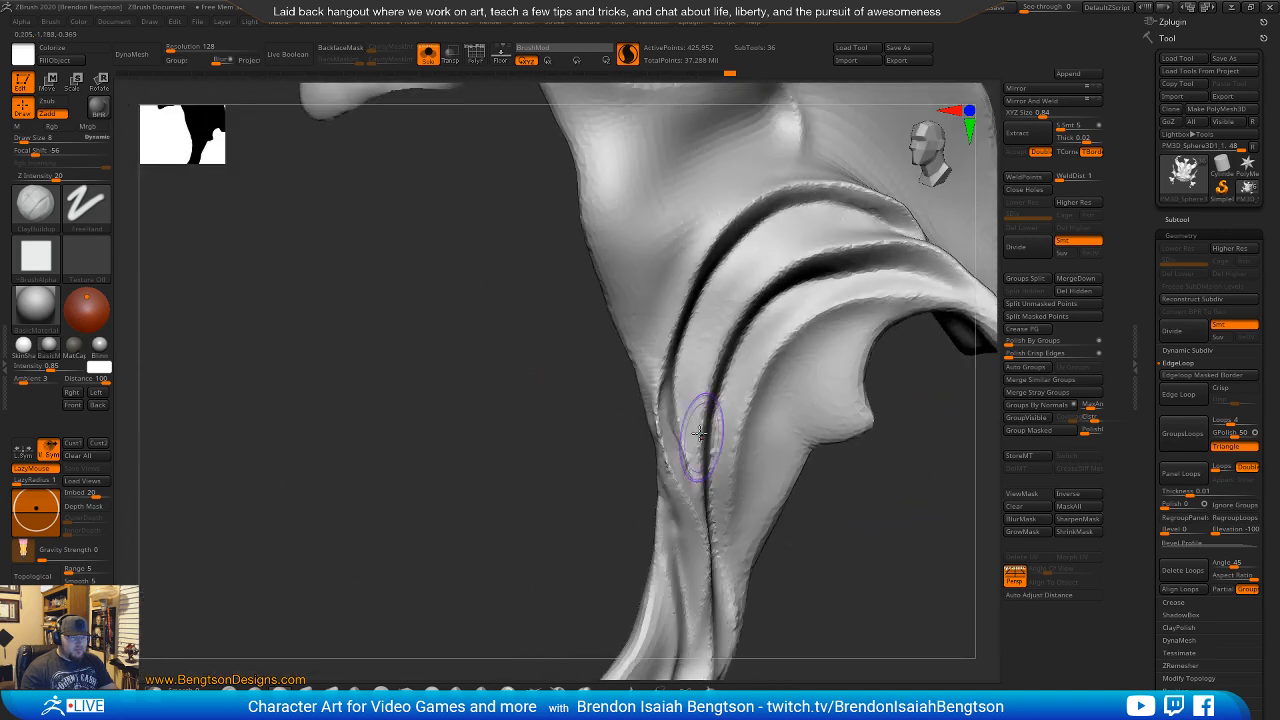
key(space)
drag(641, 419, 668, 420)
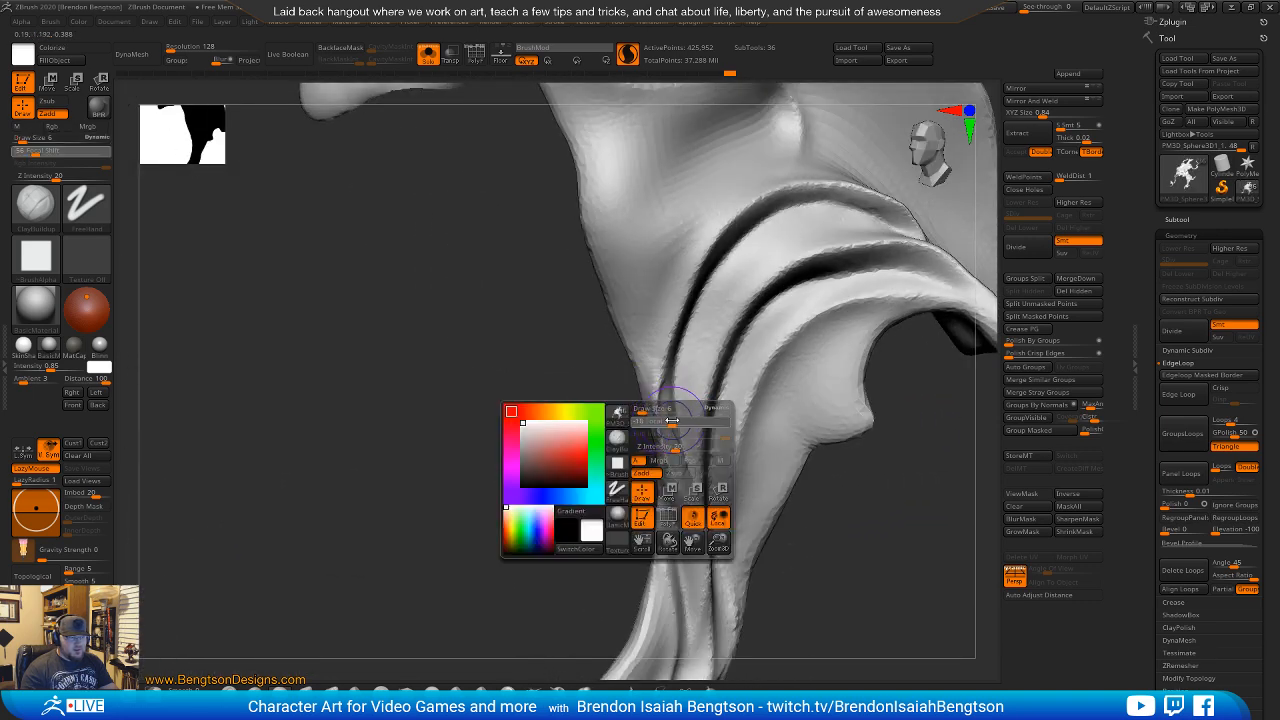
key(shift)
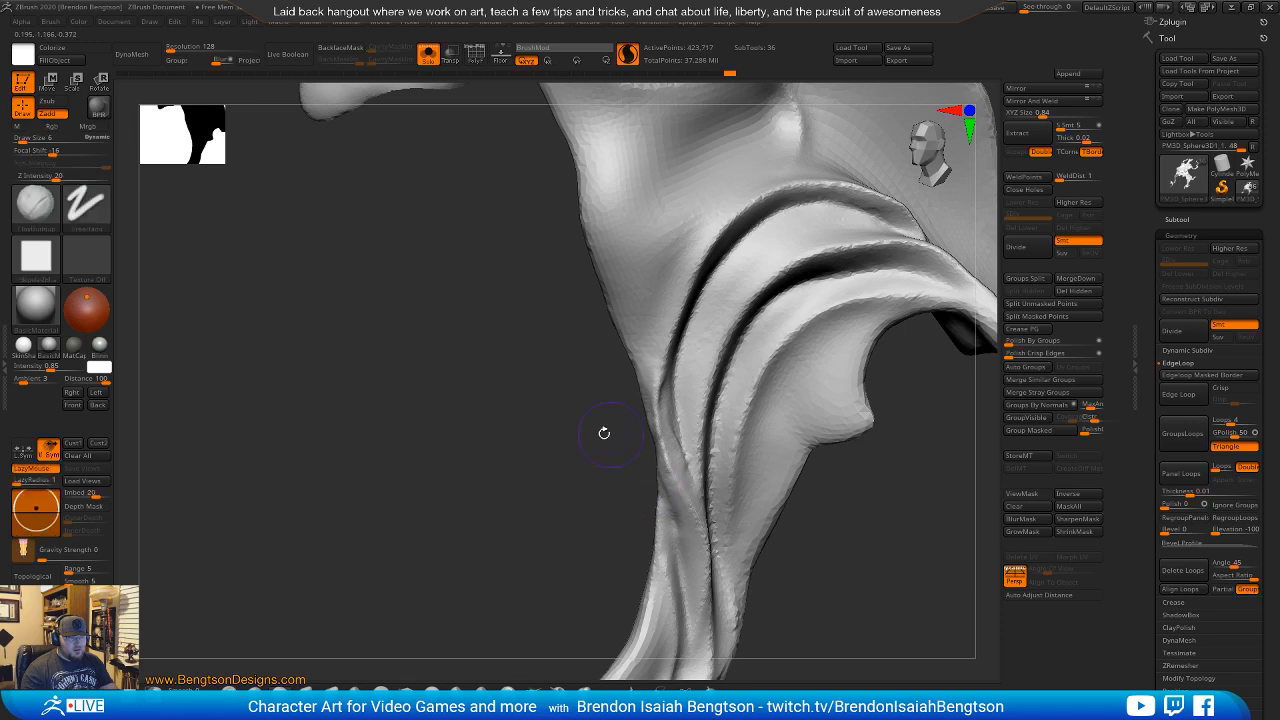
Refine the creases along the strap's narrow twist with the DamStandard brush and smooth its front edge.
mouse_move(603, 434)
ctrl+right_down()
mouse_move(563, 451)
mouse_move(594, 412)
ctrl+right_up()
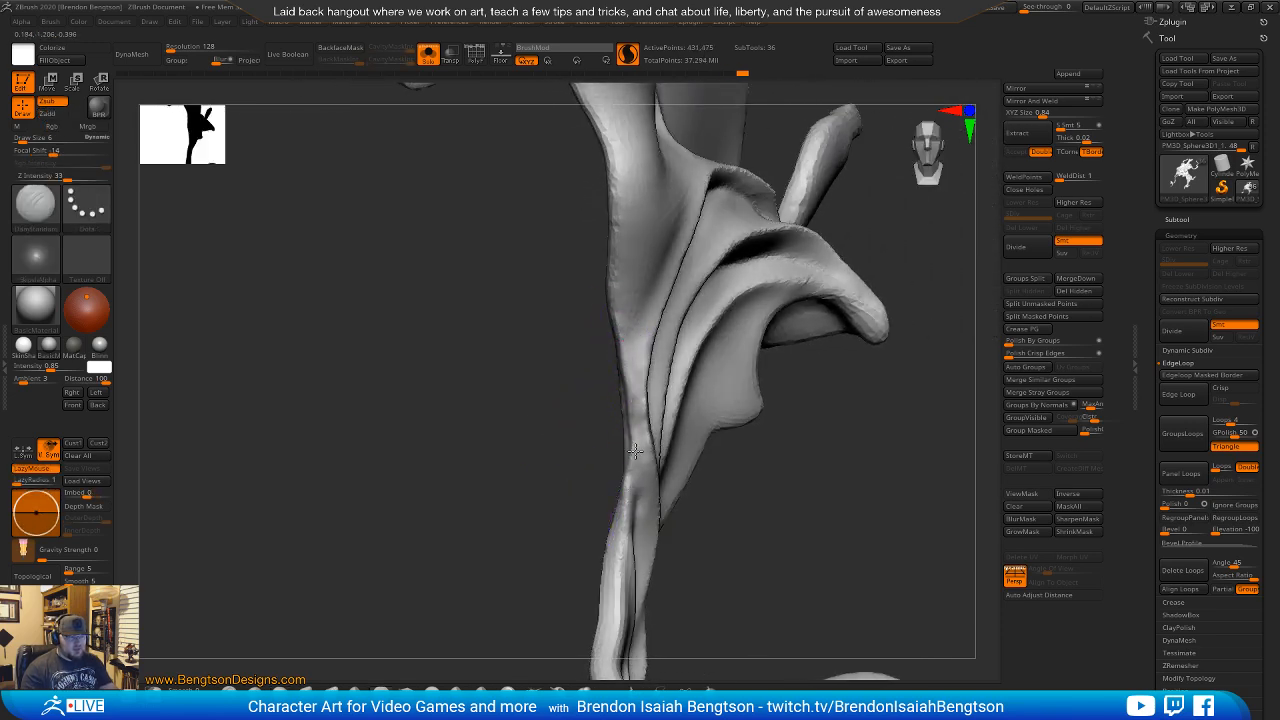
mouse_move(777, 492)
mouse_down()
mouse_move(829, 483)
mouse_move(763, 476)
mouse_up()
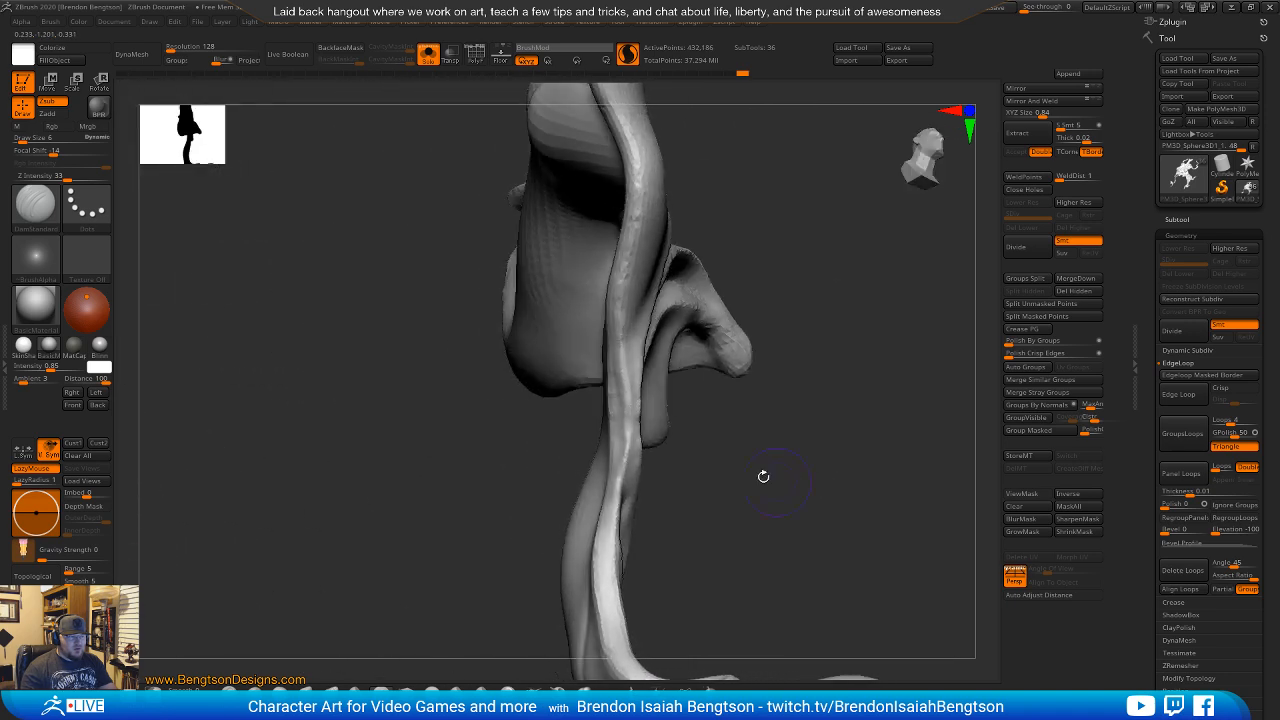
key(shift)
mouse_move(749, 423)
mouse_down()
mouse_move(809, 380)
mouse_move(784, 414)
mouse_move(840, 500)
mouse_move(800, 400)
mouse_move(889, 457)
mouse_up()
Add volume with the ClayBuildup brush where the strap narrows beneath the folds.
key(b)
key(c)
key(b)
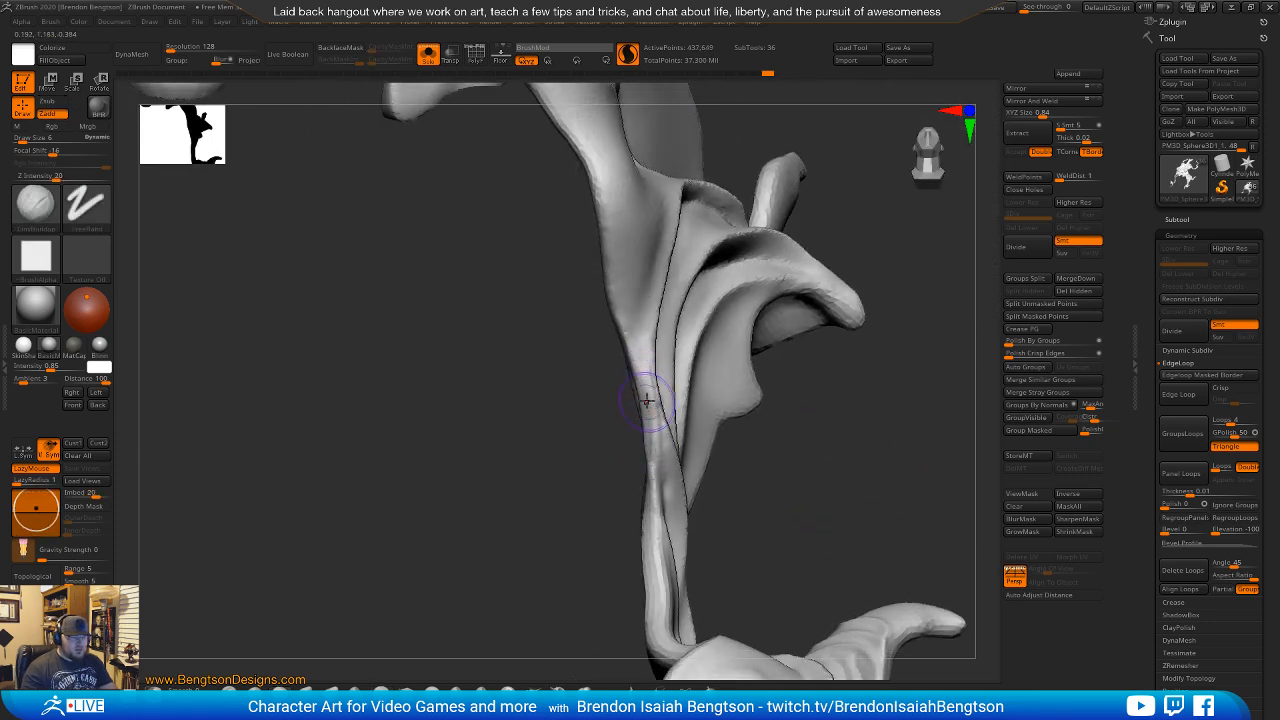
mouse_move(590, 436)
mouse_down()
mouse_move(603, 434)
mouse_move(574, 434)
mouse_move(628, 376)
mouse_up()
Flatten the strap's inner edge with the hPolish brush and undo the last stroke.
key(b)
key(h)
key(p)
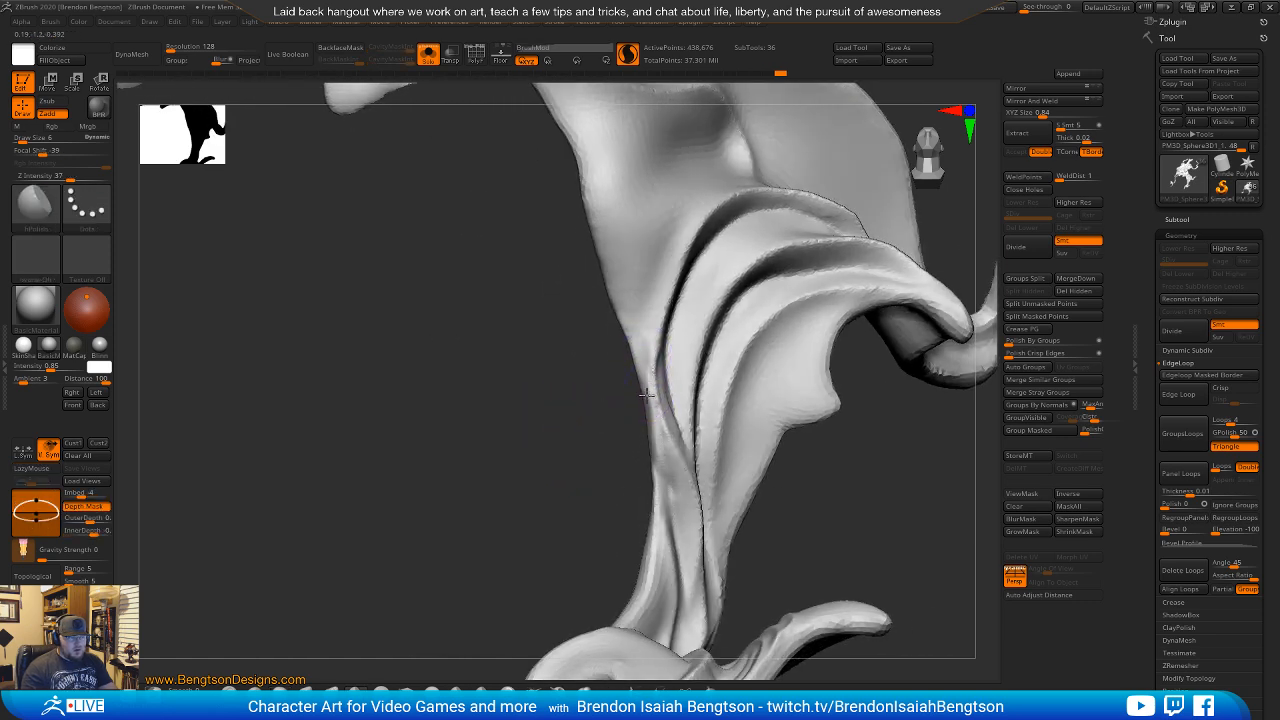
drag(662, 462, 657, 450)
key(ctrl+z)
Adjust the strap's inner contour with the Move Topological brush, check the whole headdress and abort the auto-save.
key(b)
key(m)
key(t)
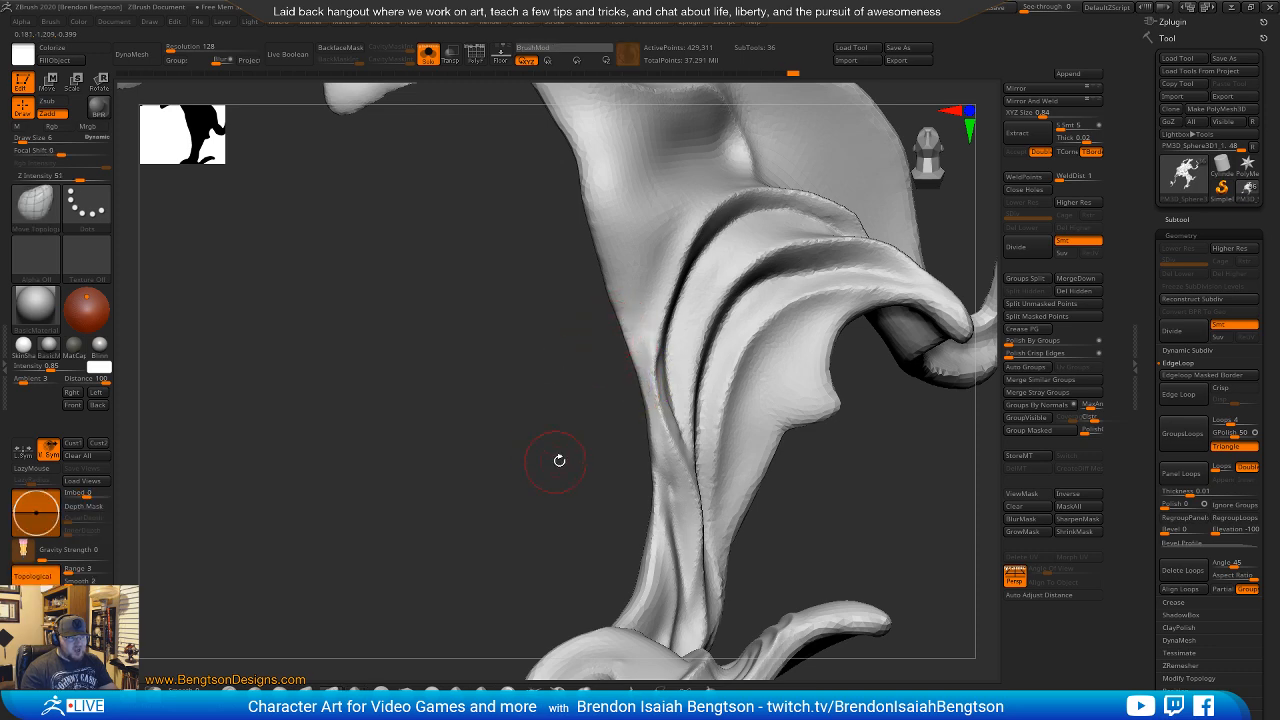
alt+drag(559, 461, 669, 337)
mouse_move(805, 389)
mouse_down()
mouse_move(823, 391)
mouse_move(829, 466)
mouse_move(857, 503)
mouse_move(842, 510)
mouse_move(860, 517)
mouse_move(843, 471)
mouse_move(852, 455)
mouse_up()
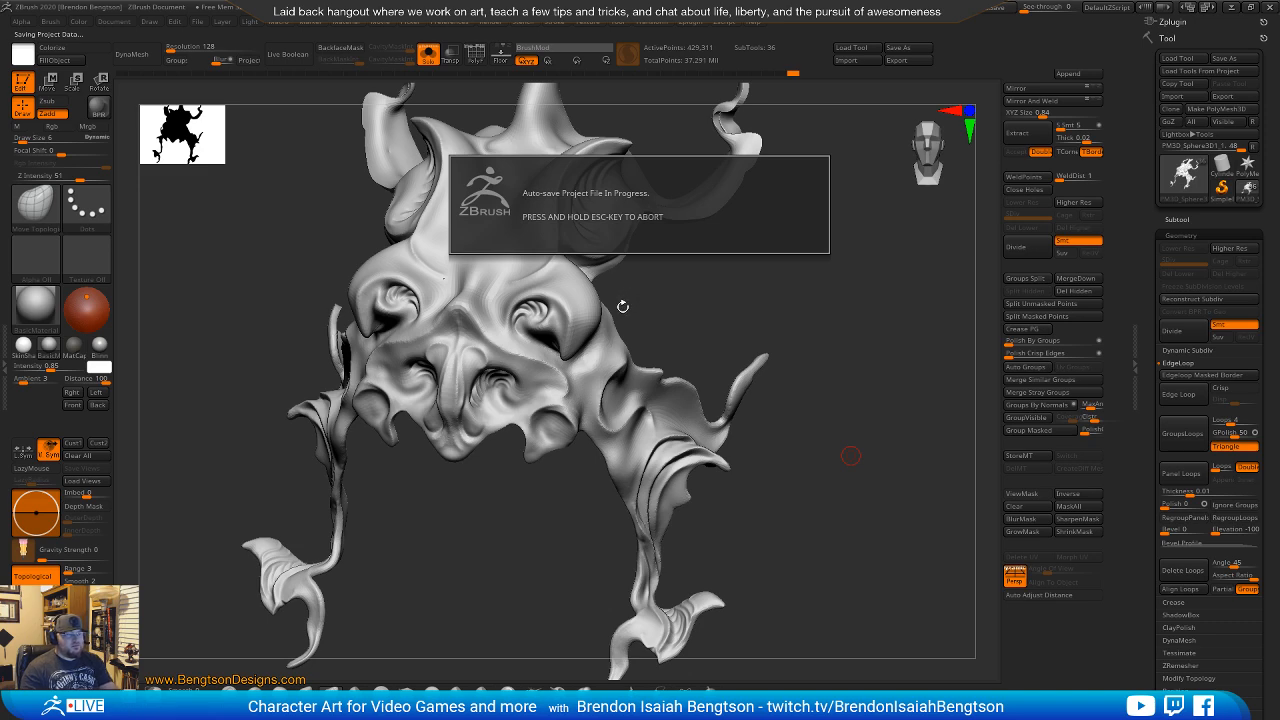
key(Escape)
Sharpen the rims and hooked tips of the scroll recesses below the skull with the DamStandard brush at draw size 10 and lazy radius 11.
mouse_move(560, 358)
right_down()
mouse_move(405, 350)
mouse_move(548, 322)
mouse_move(608, 391)
right_up()
key(b)
key(d)
key(s)
mouse_move(600, 366)
mouse_down()
mouse_move(588, 368)
mouse_move(585, 408)
mouse_move(552, 434)
mouse_up()
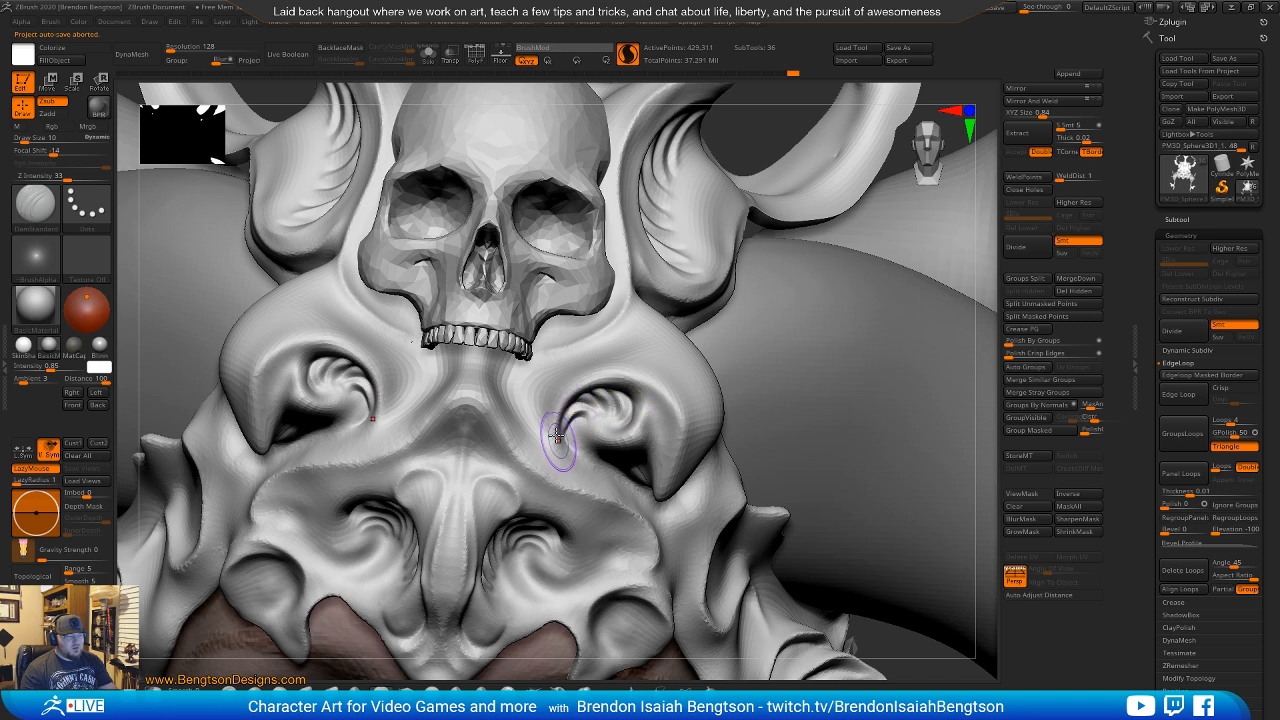
click(24, 481)
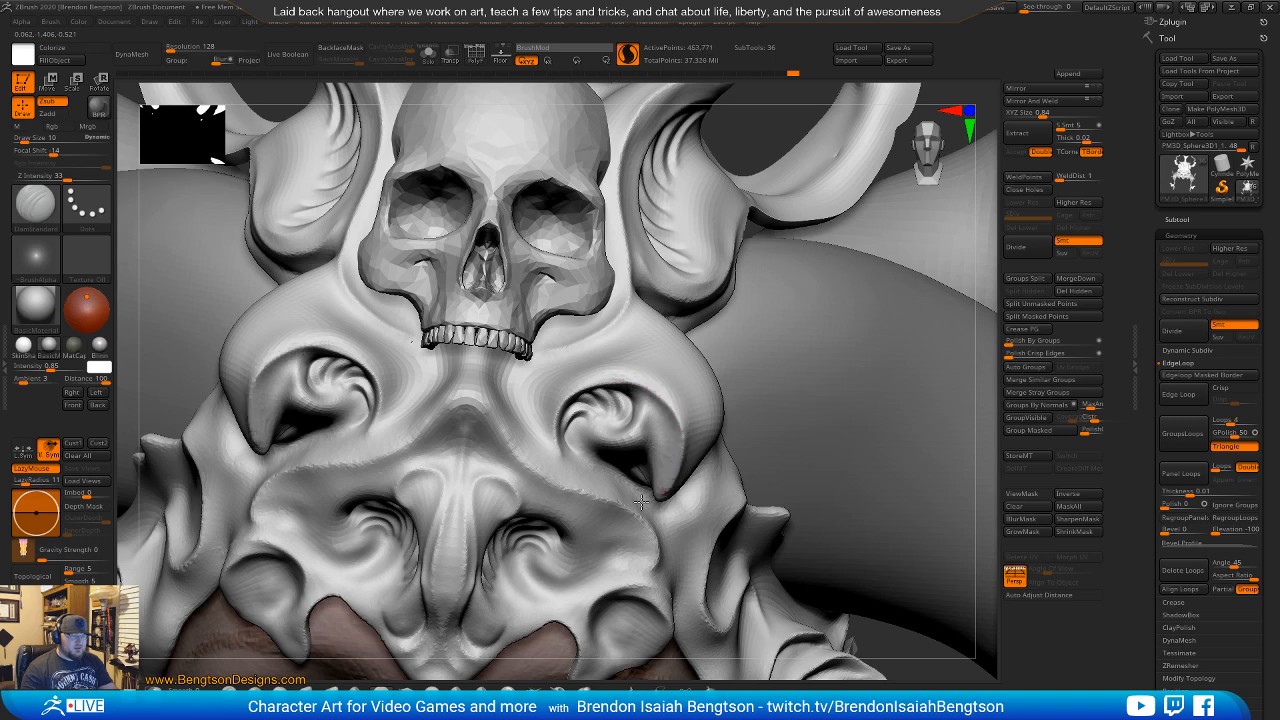
mouse_move(641, 500)
mouse_down()
mouse_move(654, 374)
mouse_move(651, 491)
mouse_up()
alt+right_drag(651, 491, 658, 410)
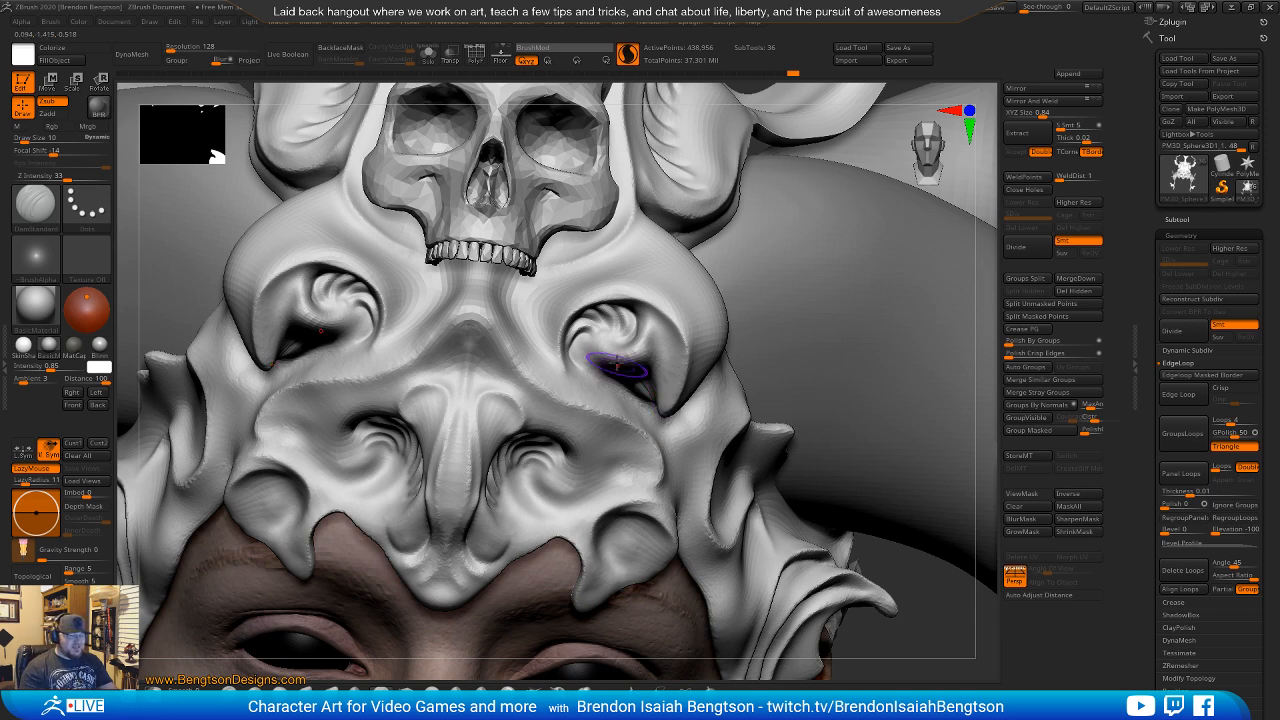
mouse_move(651, 346)
mouse_down()
mouse_move(640, 310)
mouse_move(649, 349)
mouse_move(662, 350)
mouse_move(658, 316)
mouse_move(613, 372)
mouse_move(657, 277)
mouse_move(589, 405)
mouse_up()
Carve and smooth a crease along the peaked ridge that runs from below the skull's teeth across the forehead plate.
mouse_move(589, 405)
right_down()
mouse_move(605, 365)
mouse_move(488, 310)
right_up()
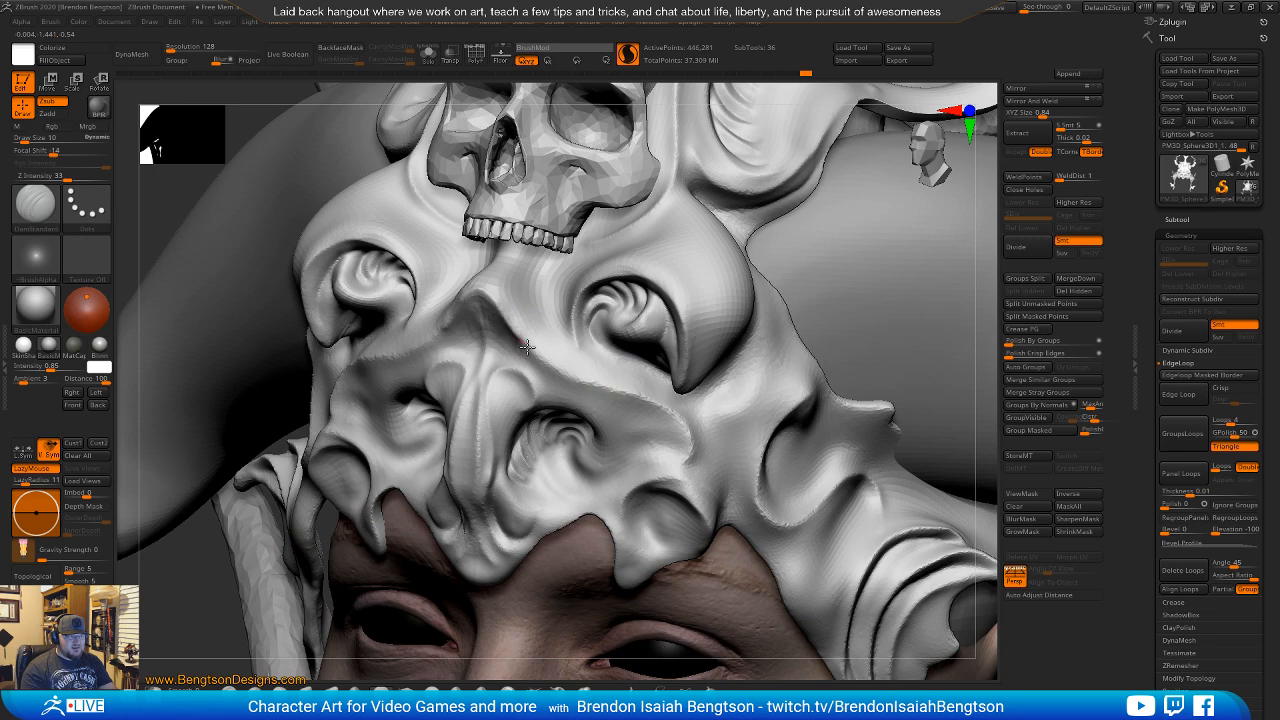
drag(527, 347, 617, 398)
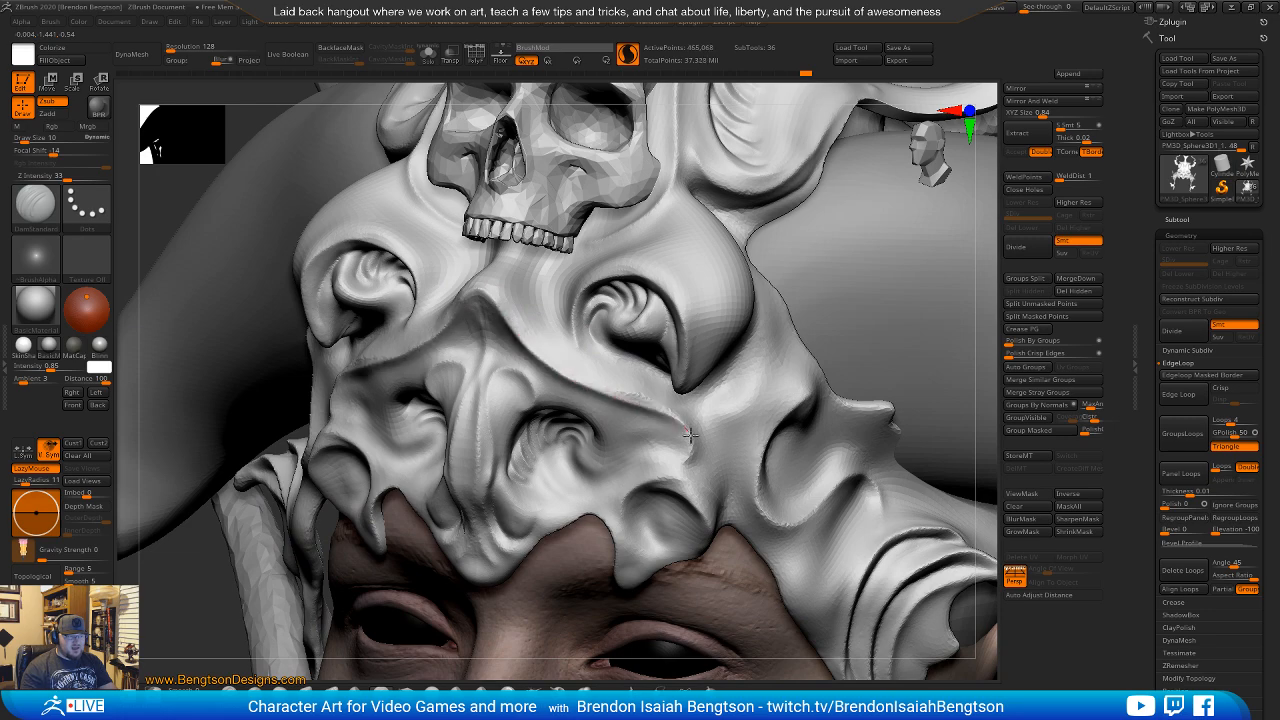
mouse_move(683, 463)
shift+mouse_down()
mouse_move(614, 357)
mouse_move(600, 405)
shift+mouse_up()
right_drag(600, 405, 487, 314)
drag(487, 314, 355, 385)
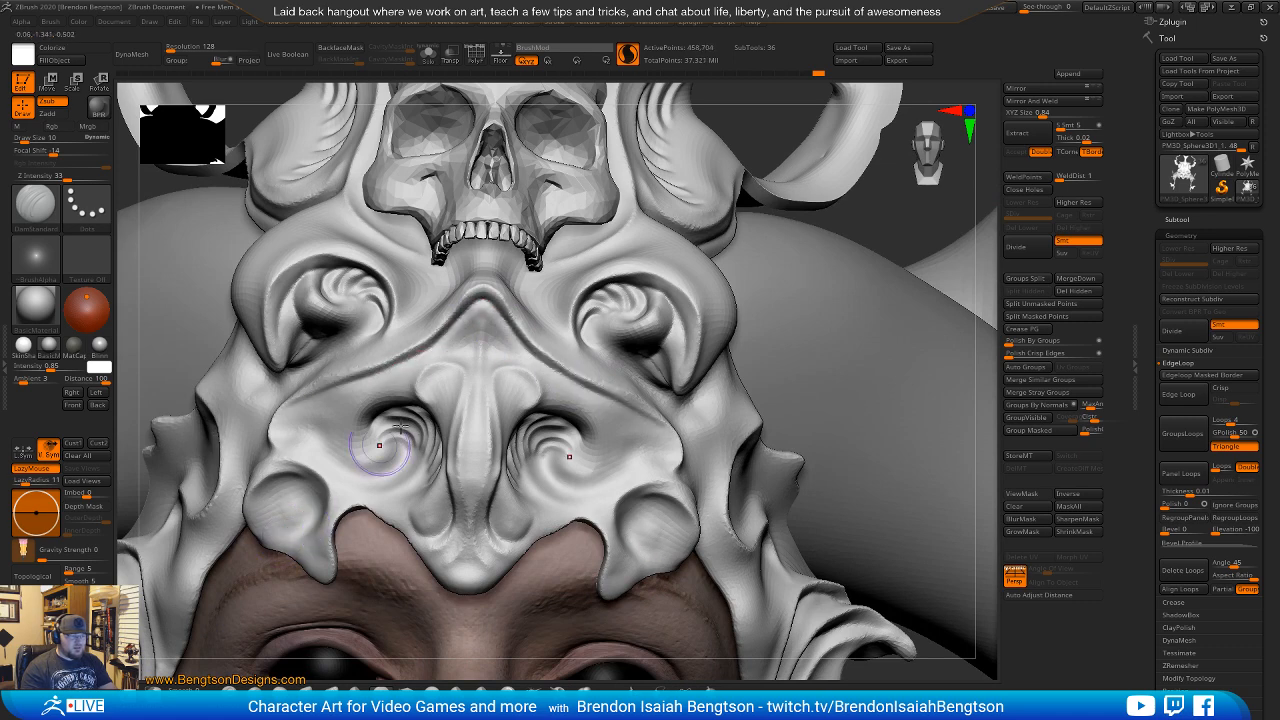
Carve grooves inside the peak and beneath the ridge down to its curled outer ends, smoothing the forehead surface.
right_drag(680, 357, 490, 315)
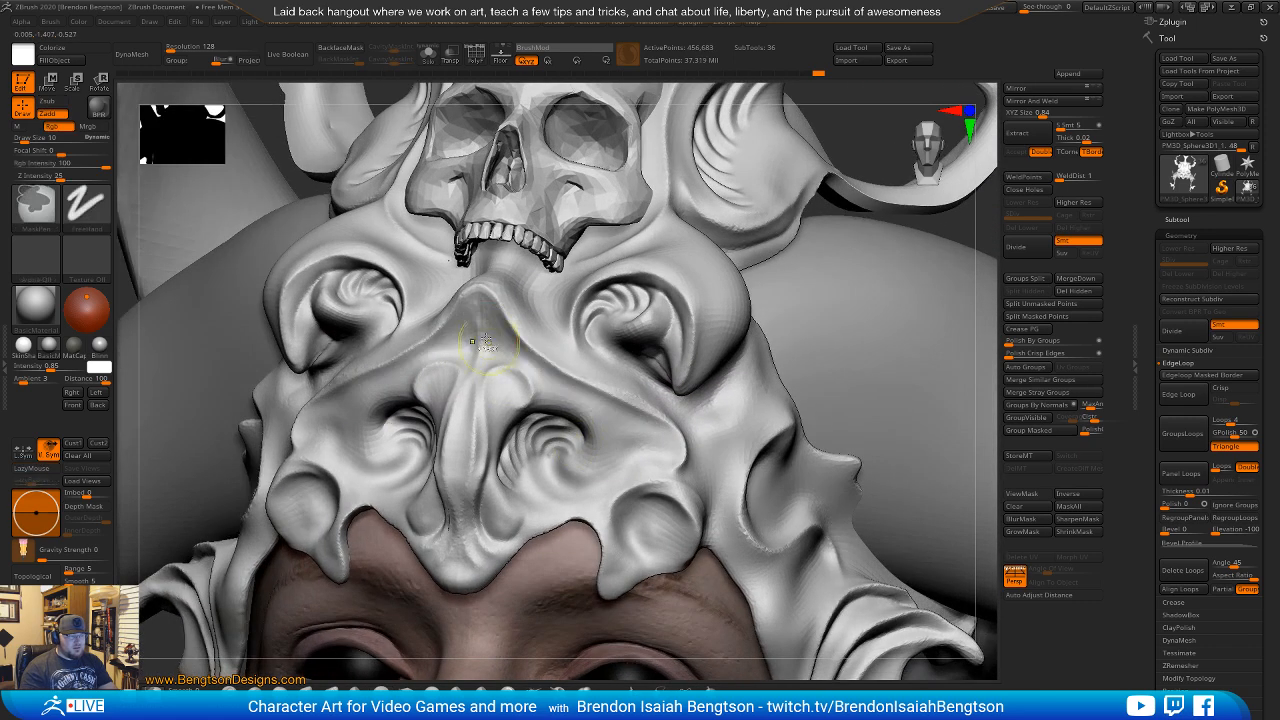
mouse_move(477, 311)
mouse_down()
mouse_move(460, 322)
mouse_move(480, 363)
mouse_move(492, 315)
mouse_up()
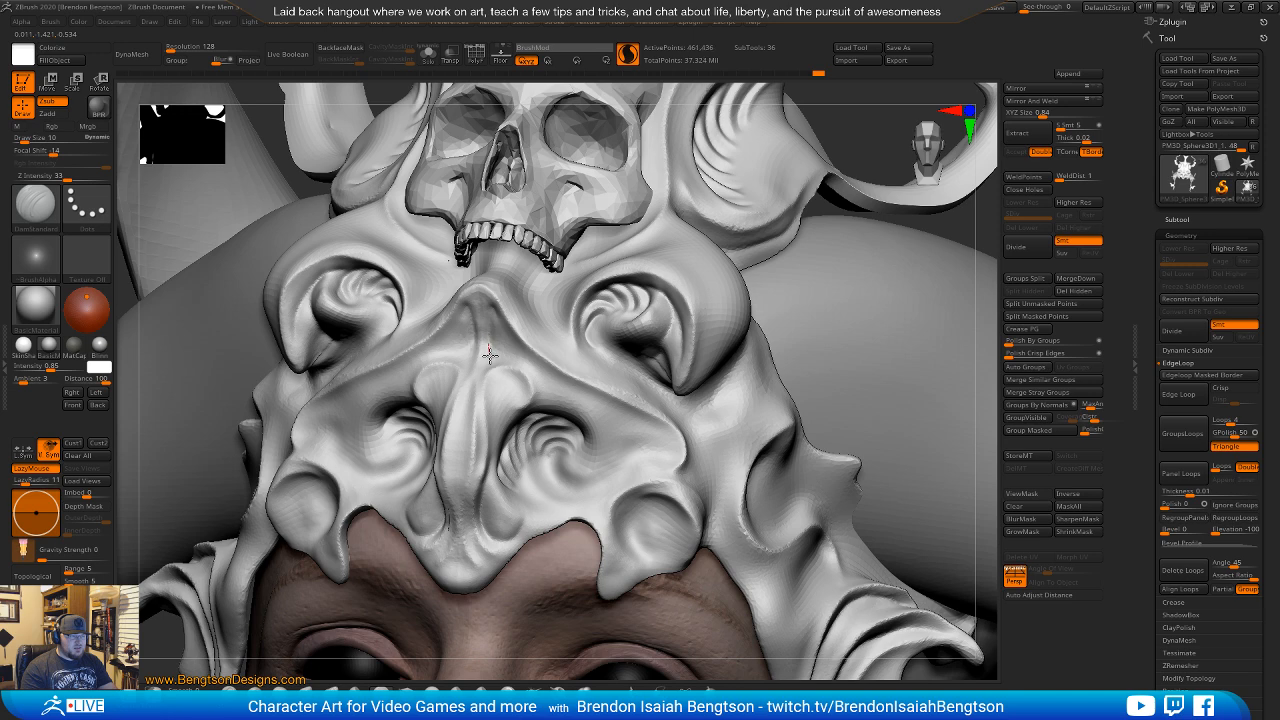
mouse_move(548, 378)
mouse_down()
mouse_move(600, 395)
mouse_move(490, 308)
mouse_up()
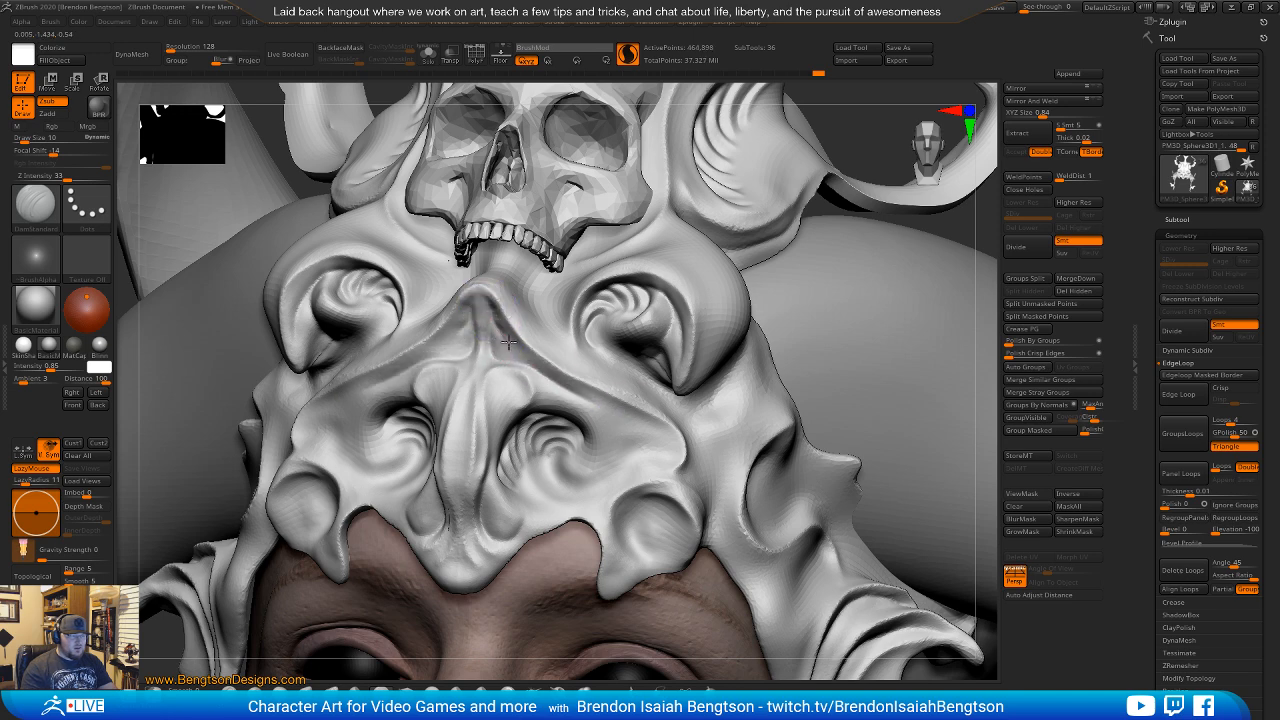
mouse_move(595, 400)
mouse_down()
mouse_move(482, 296)
mouse_move(540, 363)
mouse_move(604, 401)
mouse_up()
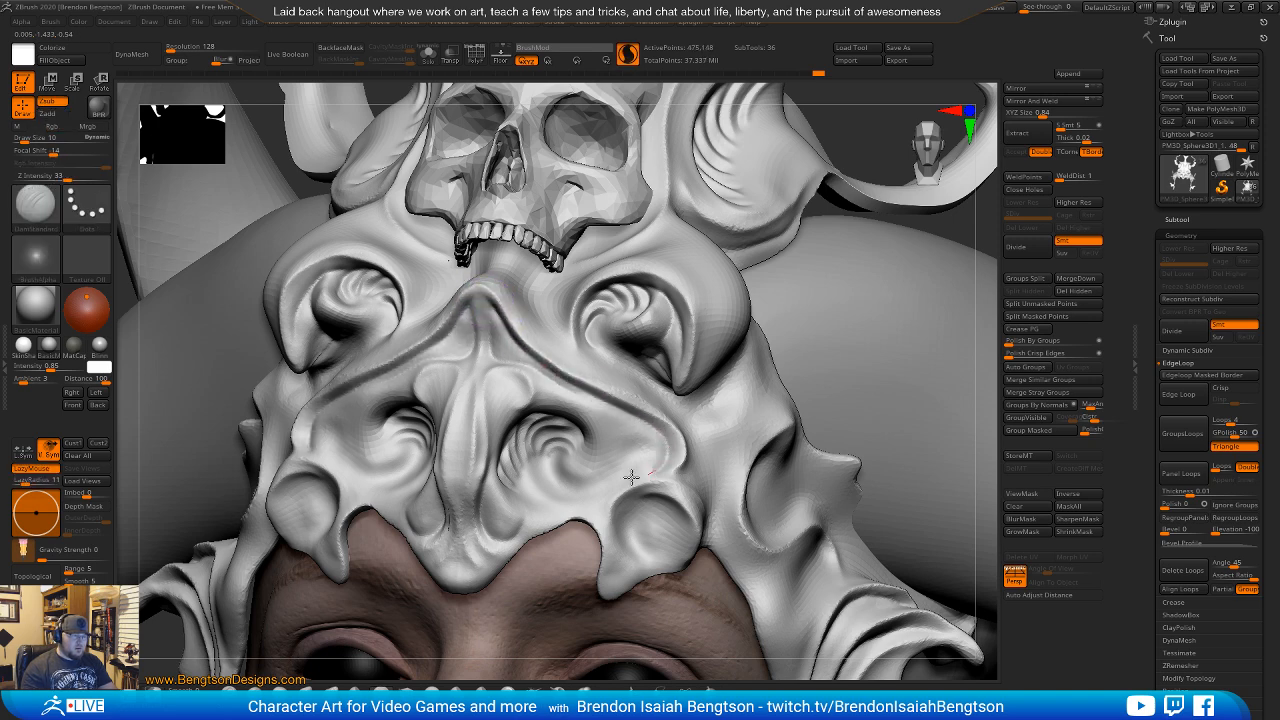
drag(631, 477, 628, 478)
mouse_move(608, 446)
shift+mouse_down()
mouse_move(611, 398)
mouse_move(631, 492)
shift+mouse_up()
Adjust the headdress profile just below the skull's teeth from the side with the Move Topological brush at draw size 26.
ctrl+right_drag(631, 490, 566, 297)
mouse_move(559, 422)
right_down()
mouse_move(561, 476)
mouse_move(668, 462)
mouse_move(588, 455)
right_up()
mouse_move(588, 400)
ctrl+right_down()
mouse_move(563, 462)
mouse_move(612, 484)
ctrl+right_up()
key(b)
key(m)
key(t)
key(space)
drag(566, 430, 577, 430)
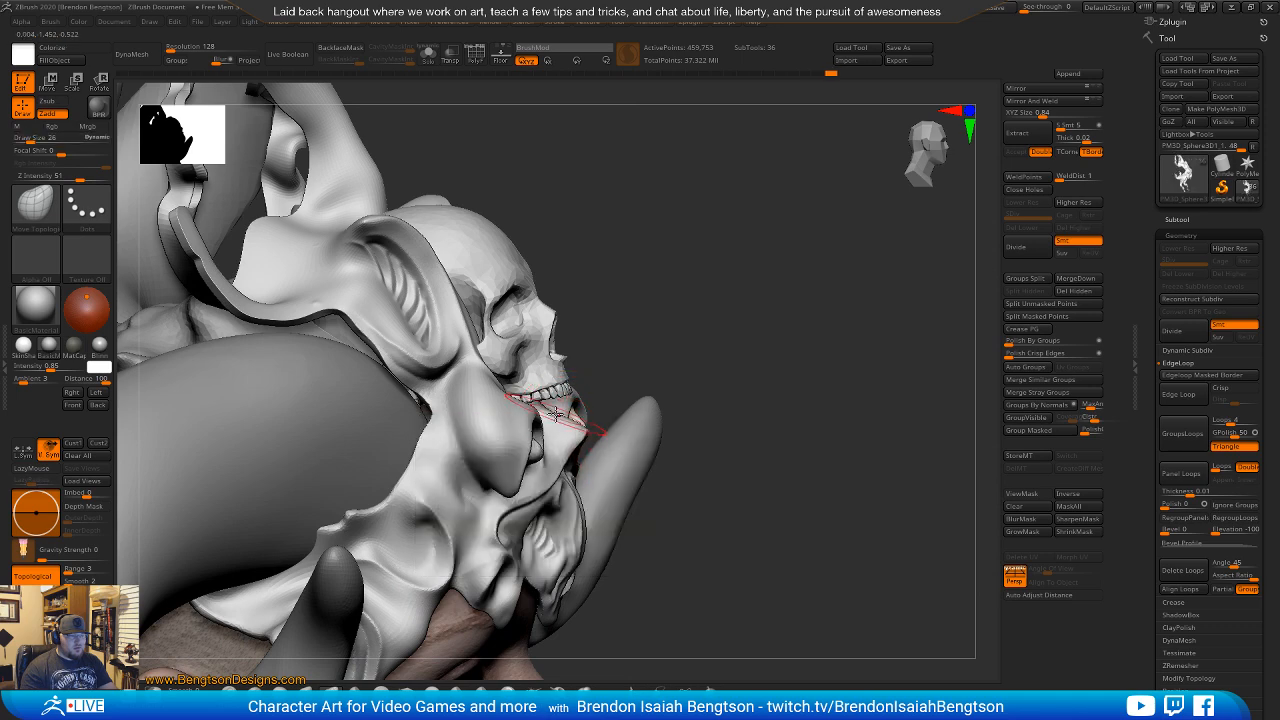
right_drag(555, 413, 615, 349)
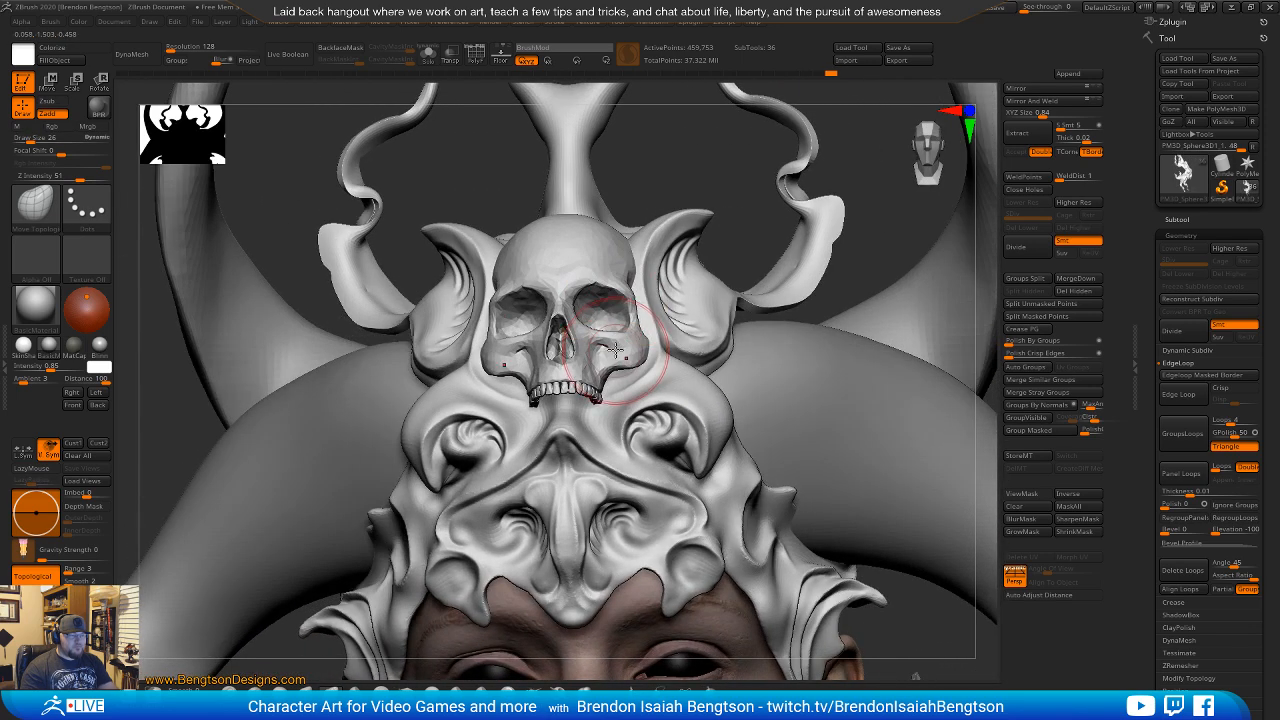
Deepen the inner rims of the upper scroll recesses with the DamStandard brush at draw size 9.
key(b)
key(d)
key(s)
key(space)
drag(622, 345, 609, 345)
mouse_move(645, 364)
alt+right_down()
mouse_move(590, 312)
mouse_move(590, 368)
mouse_move(583, 351)
mouse_move(600, 385)
alt+right_up()
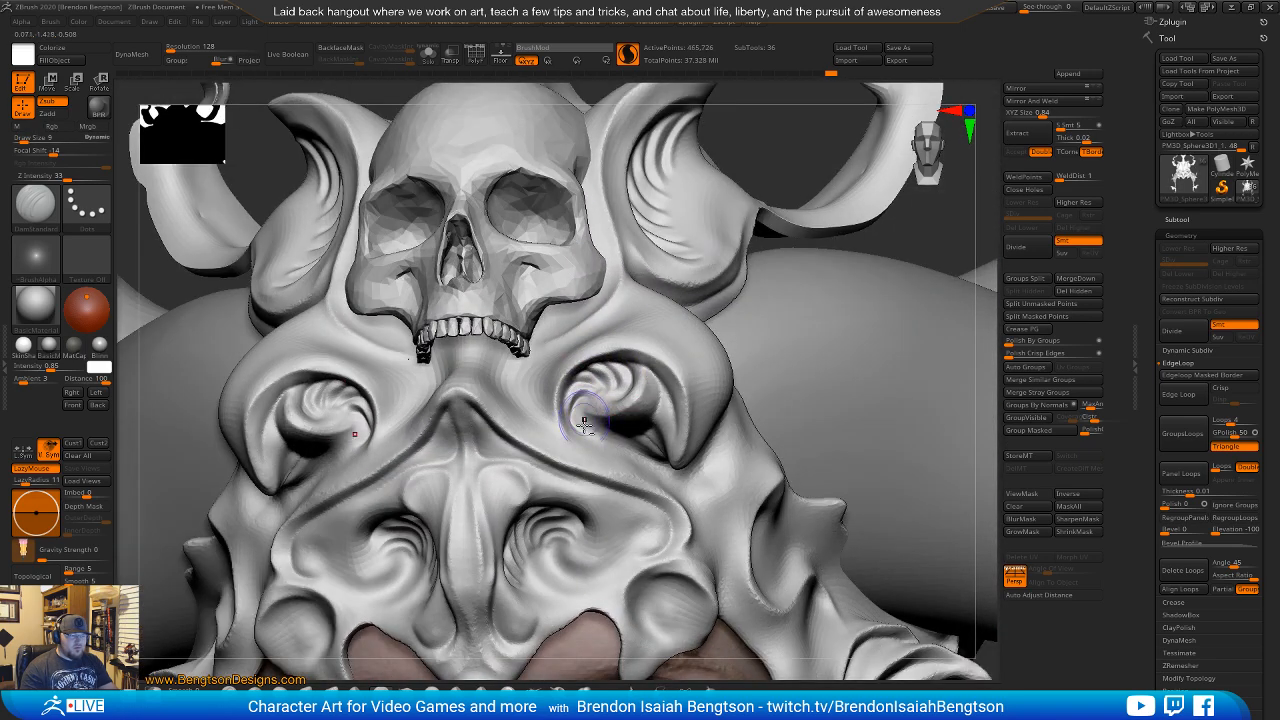
Carve a crease around the outer side of the hooked lobe beside the skull and smooth its upper end.
mouse_move(587, 369)
right_down()
mouse_move(565, 372)
mouse_move(697, 402)
right_up()
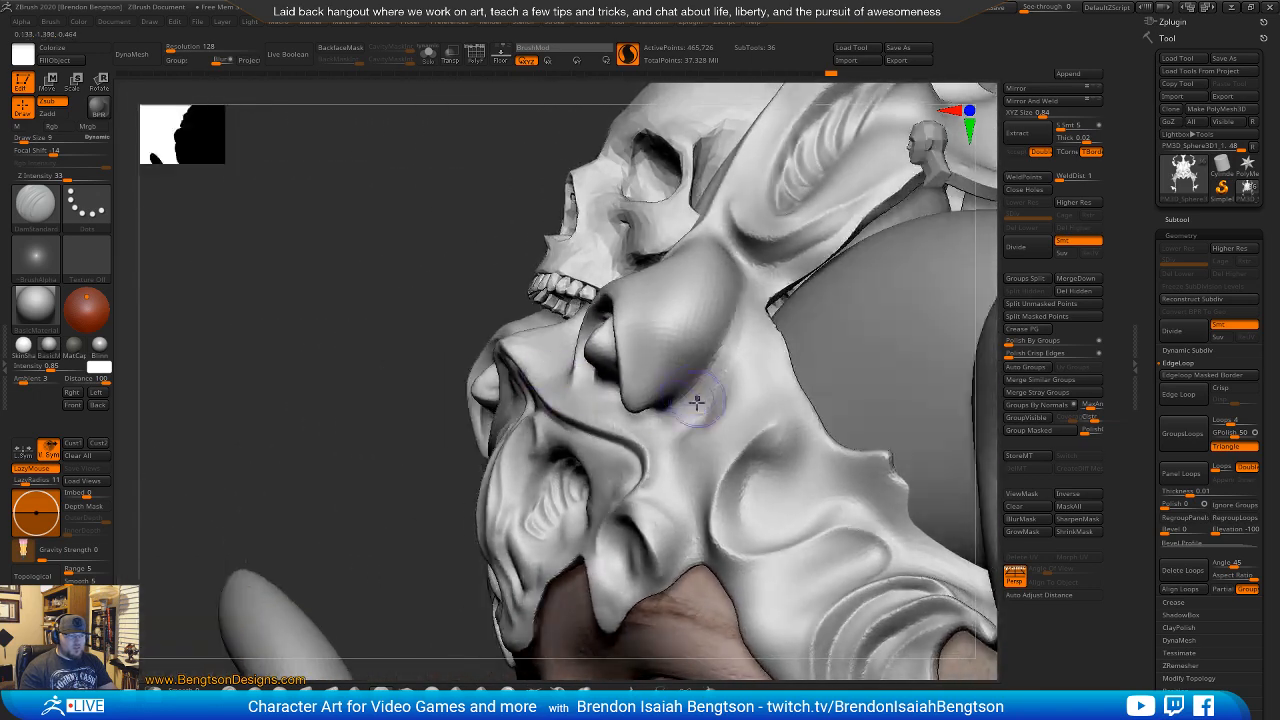
drag(695, 316, 670, 404)
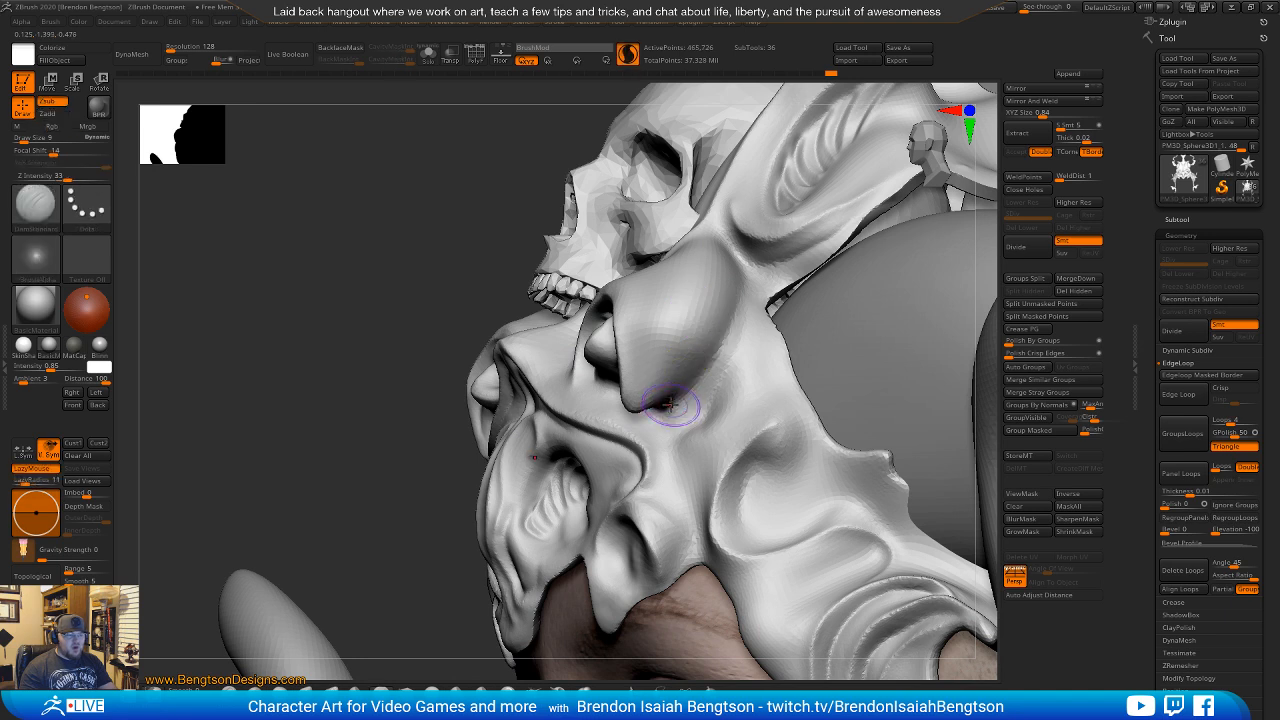
mouse_move(706, 241)
shift+mouse_down()
mouse_move(691, 297)
mouse_move(742, 266)
shift+mouse_up()
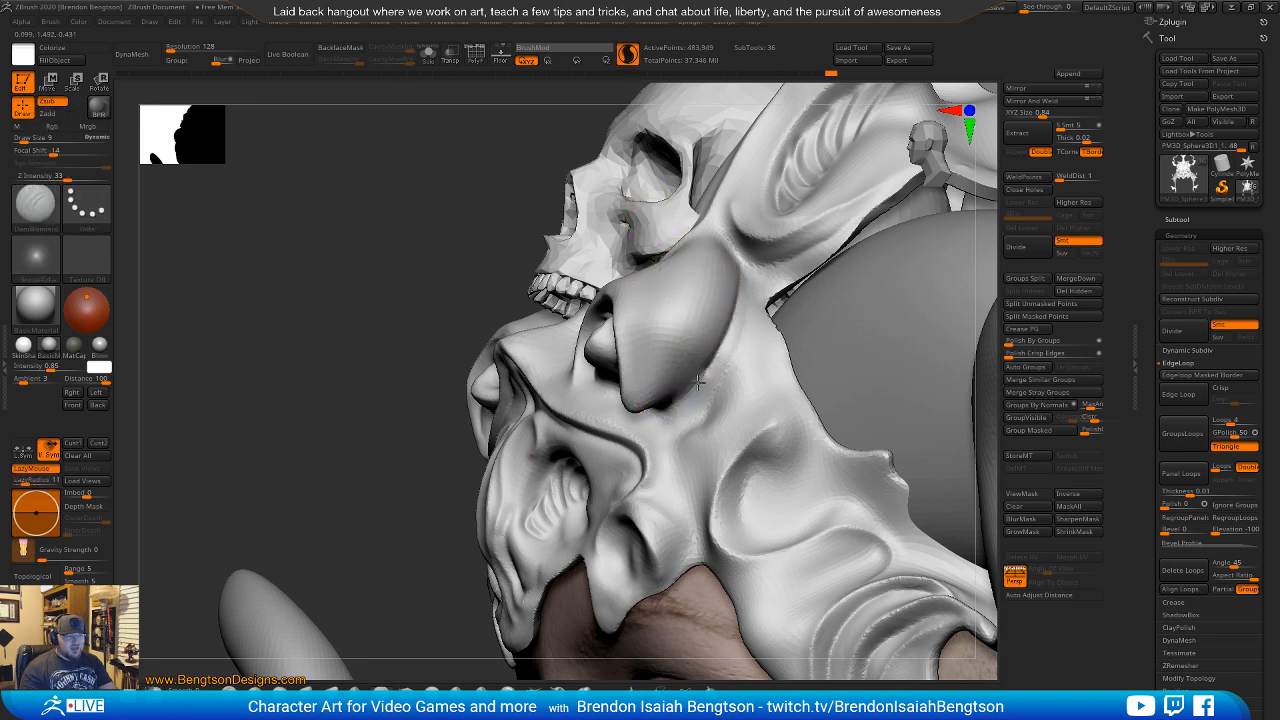
Carve and smooth the hollow between the upper scroll and the inside of its hooked tip.
mouse_move(690, 415)
right_down()
mouse_move(650, 425)
mouse_move(737, 394)
mouse_move(698, 415)
mouse_move(648, 383)
right_up()
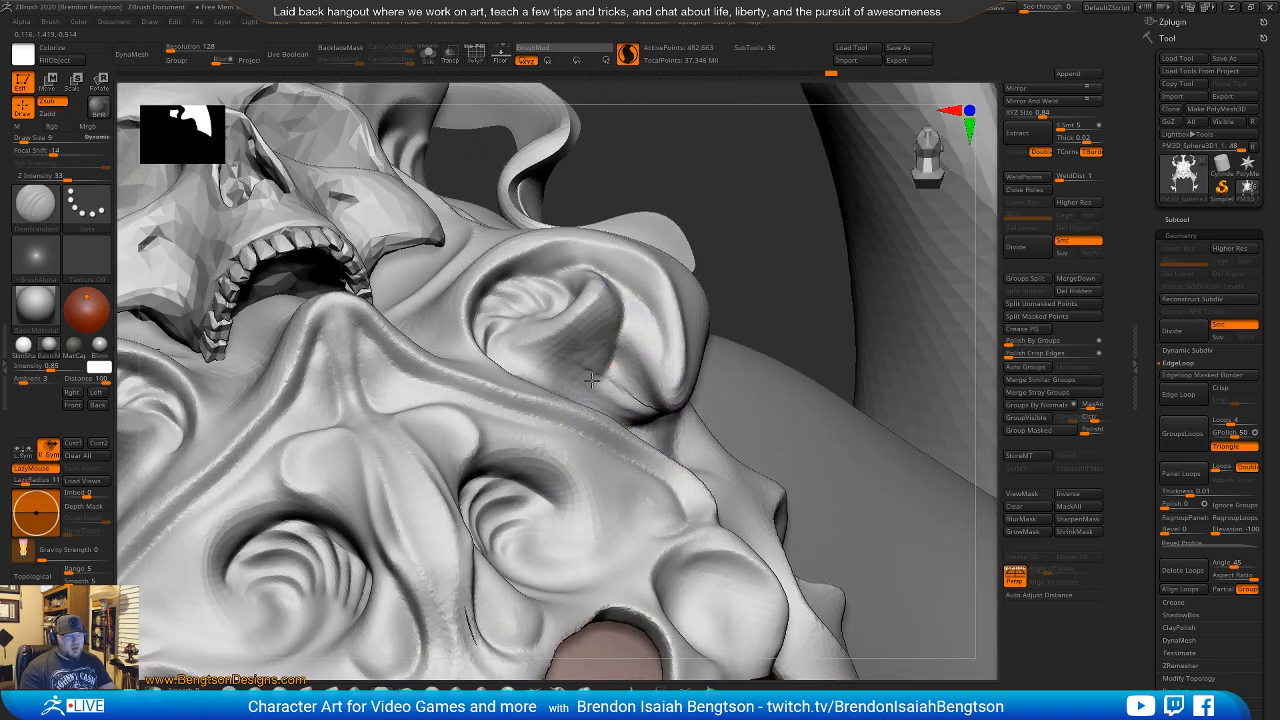
shift+drag(650, 408, 622, 345)
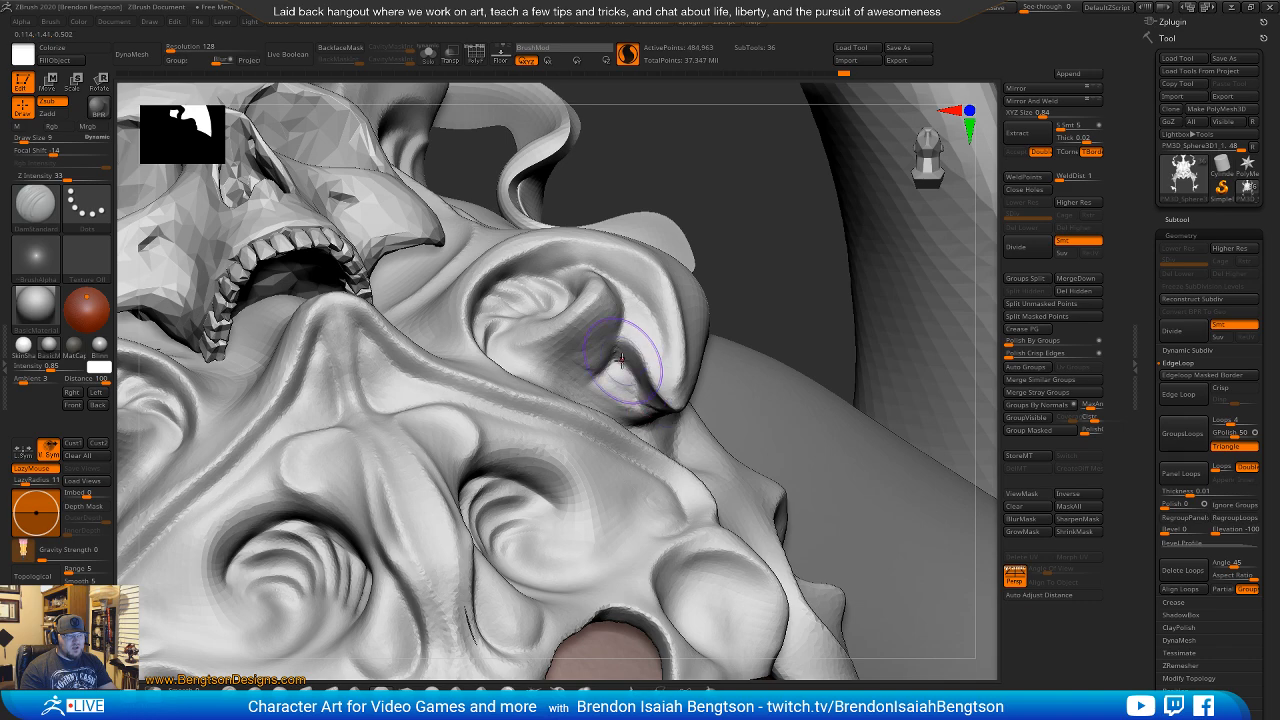
right_drag(646, 360, 604, 352)
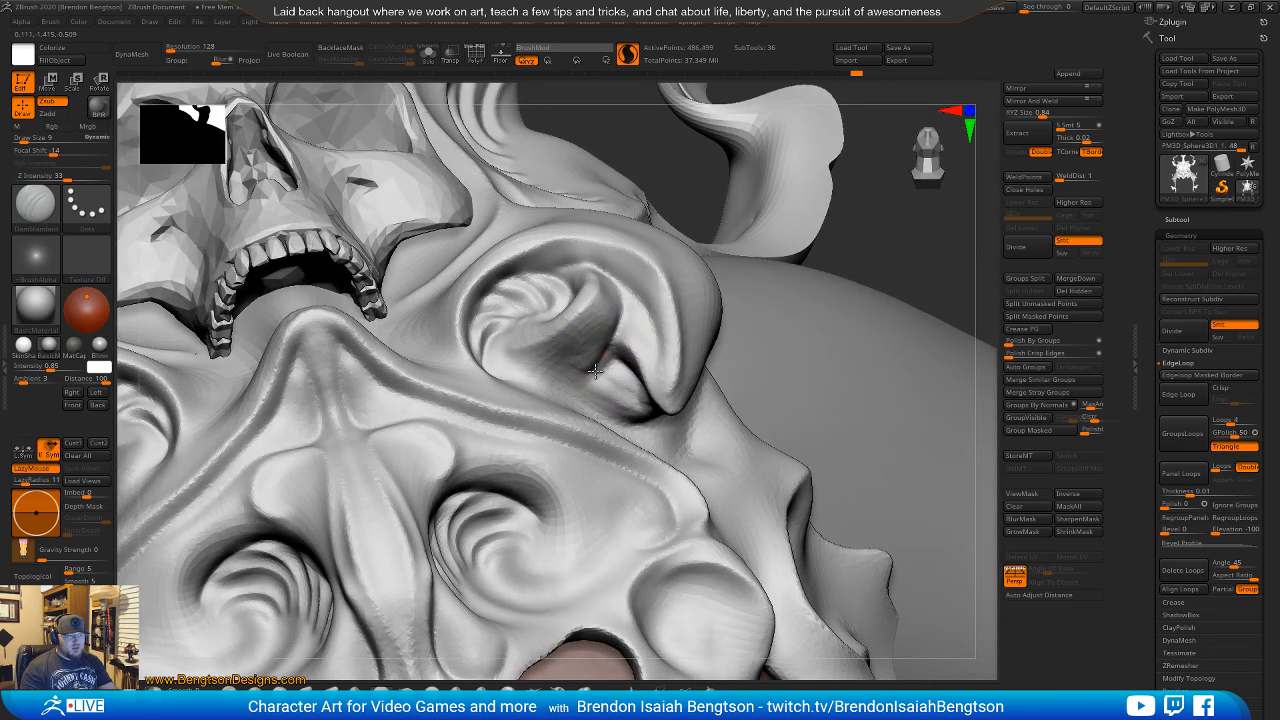
Undo the last stroke, carve a vertical crease above the ridge's peak with the headdress isolated, and smooth the peak with all parts shown.
mouse_move(612, 325)
right_down()
mouse_move(537, 423)
mouse_move(530, 381)
mouse_move(589, 286)
mouse_move(537, 457)
mouse_move(560, 371)
mouse_move(545, 376)
mouse_move(550, 465)
mouse_move(545, 400)
right_up()
key(ctrl+z)
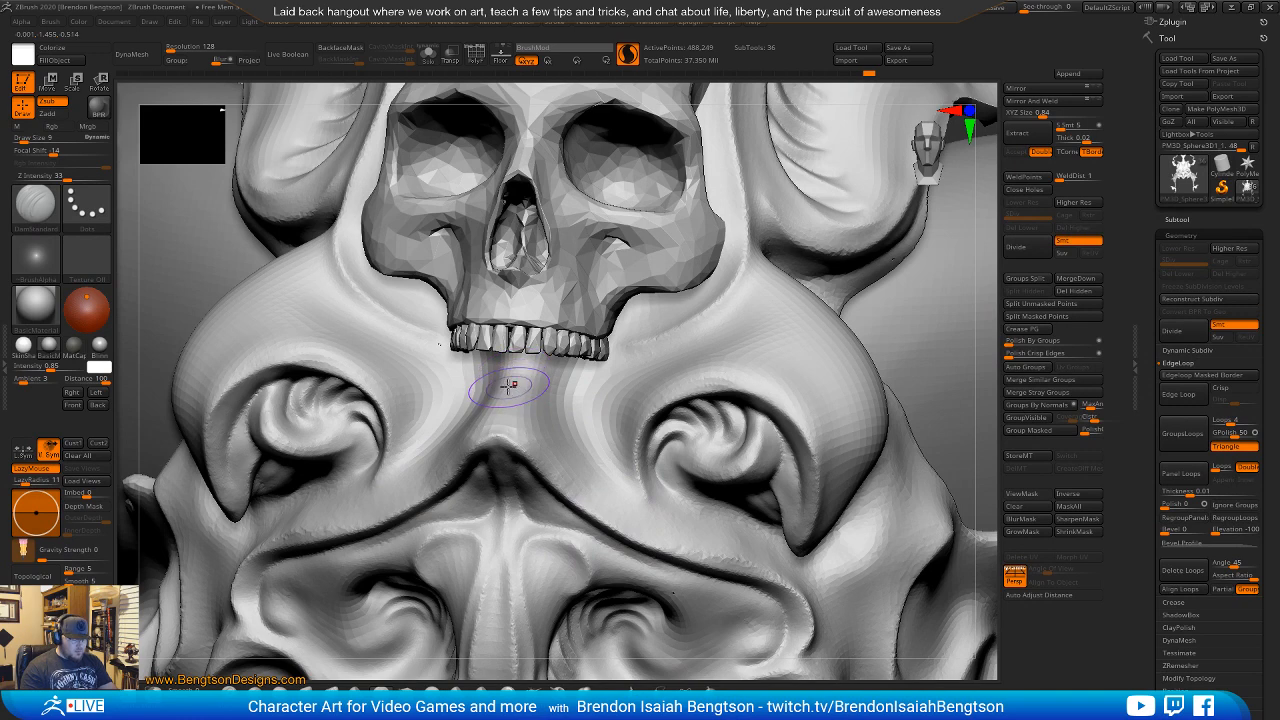
key(alt+s)
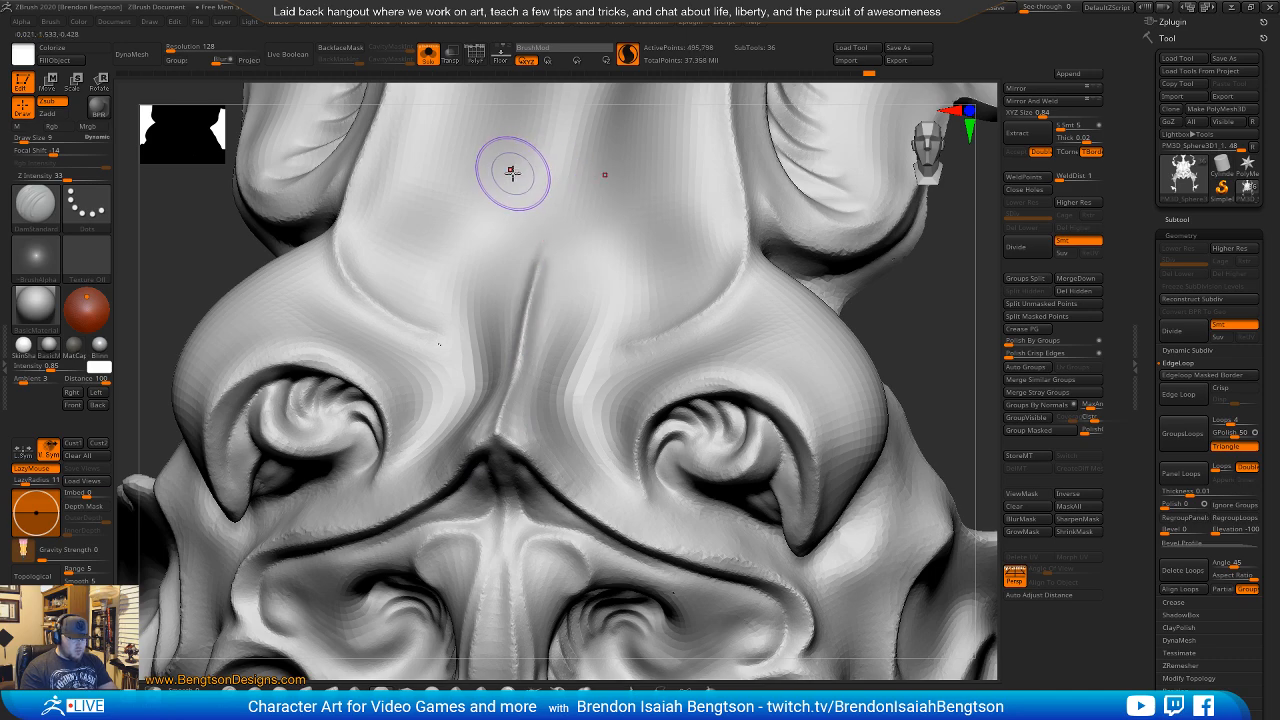
key(alt+s)
mouse_move(567, 423)
right_down()
mouse_move(560, 431)
mouse_move(582, 406)
right_up()
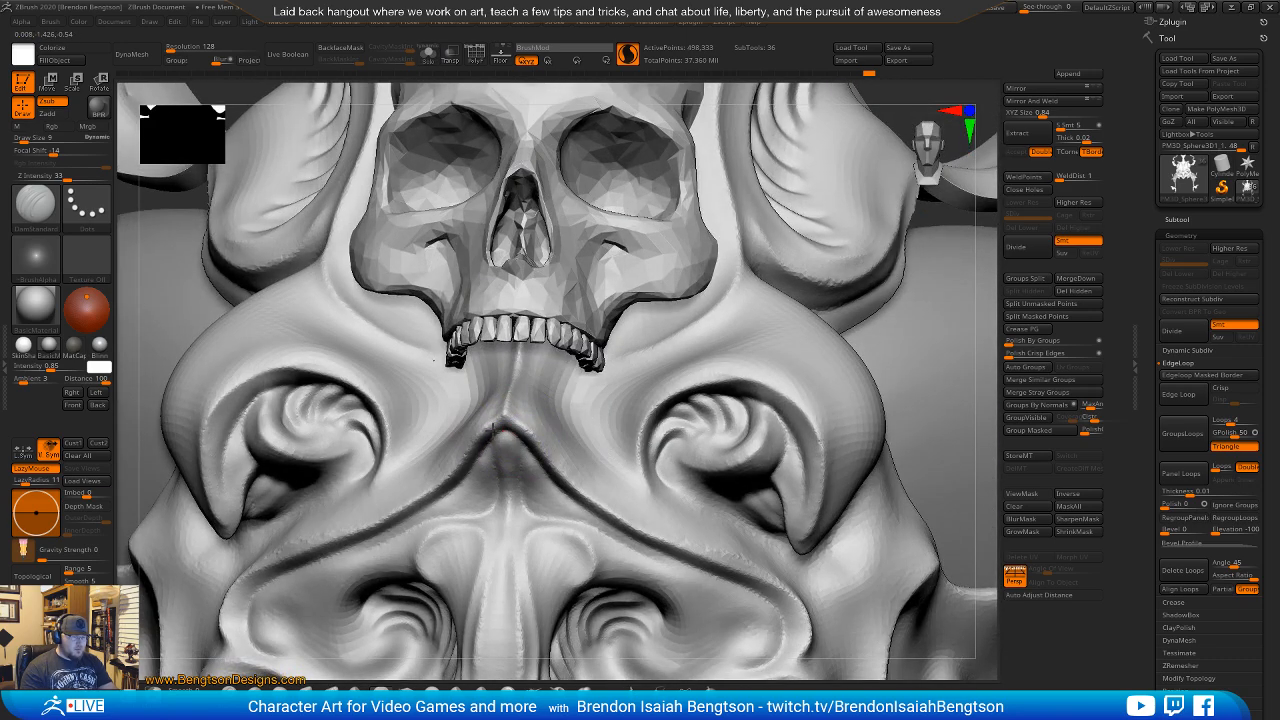
mouse_move(474, 393)
shift+mouse_down()
mouse_move(508, 430)
mouse_move(540, 436)
shift+mouse_up()
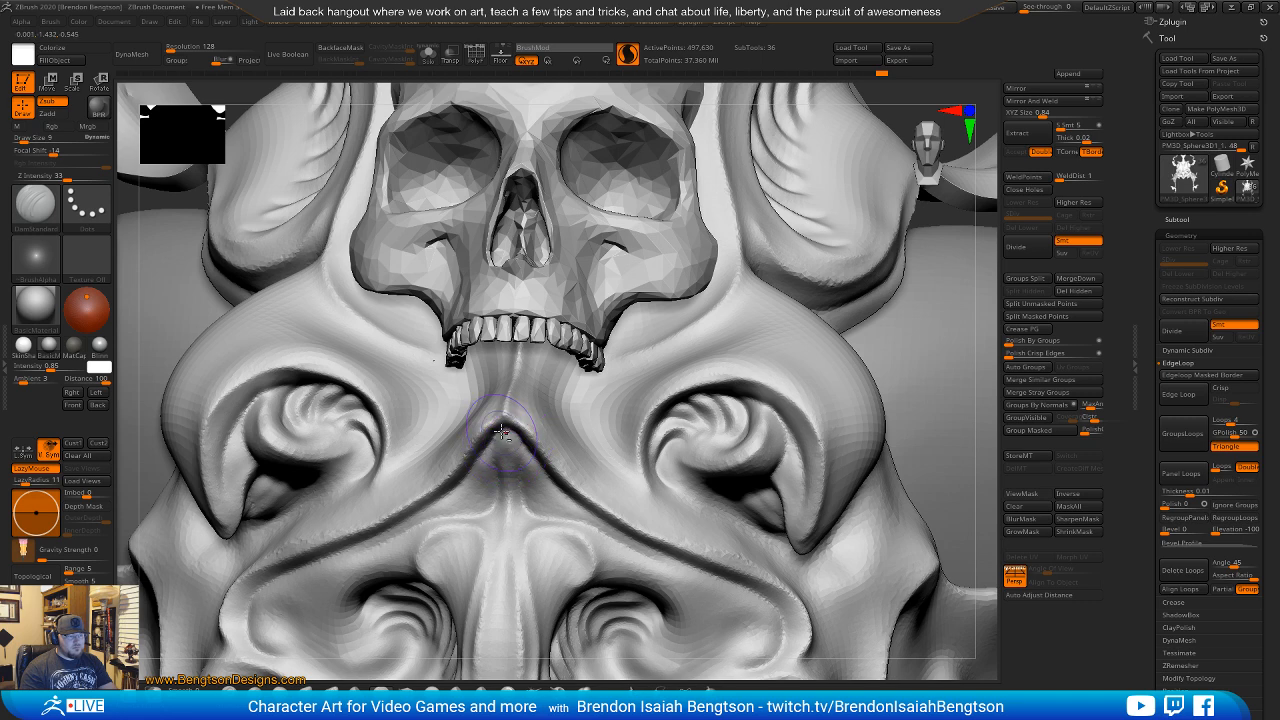
Deepen the creases beneath the central ridge's peak on the forehead plate.
mouse_move(507, 480)
mouse_down()
mouse_move(508, 533)
mouse_move(451, 523)
mouse_move(414, 544)
mouse_move(420, 573)
mouse_up()
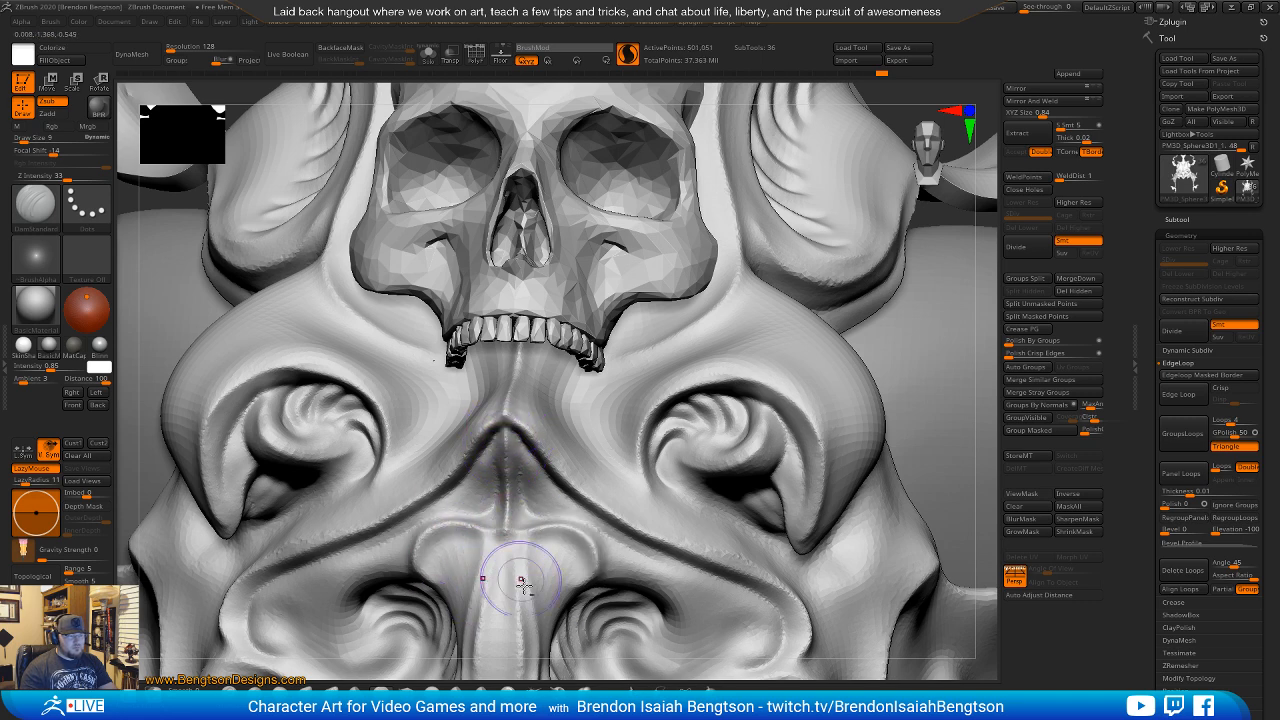
ctrl+right_drag(527, 588, 488, 408)
mouse_move(489, 457)
right_down()
mouse_move(448, 447)
mouse_move(524, 521)
right_up()
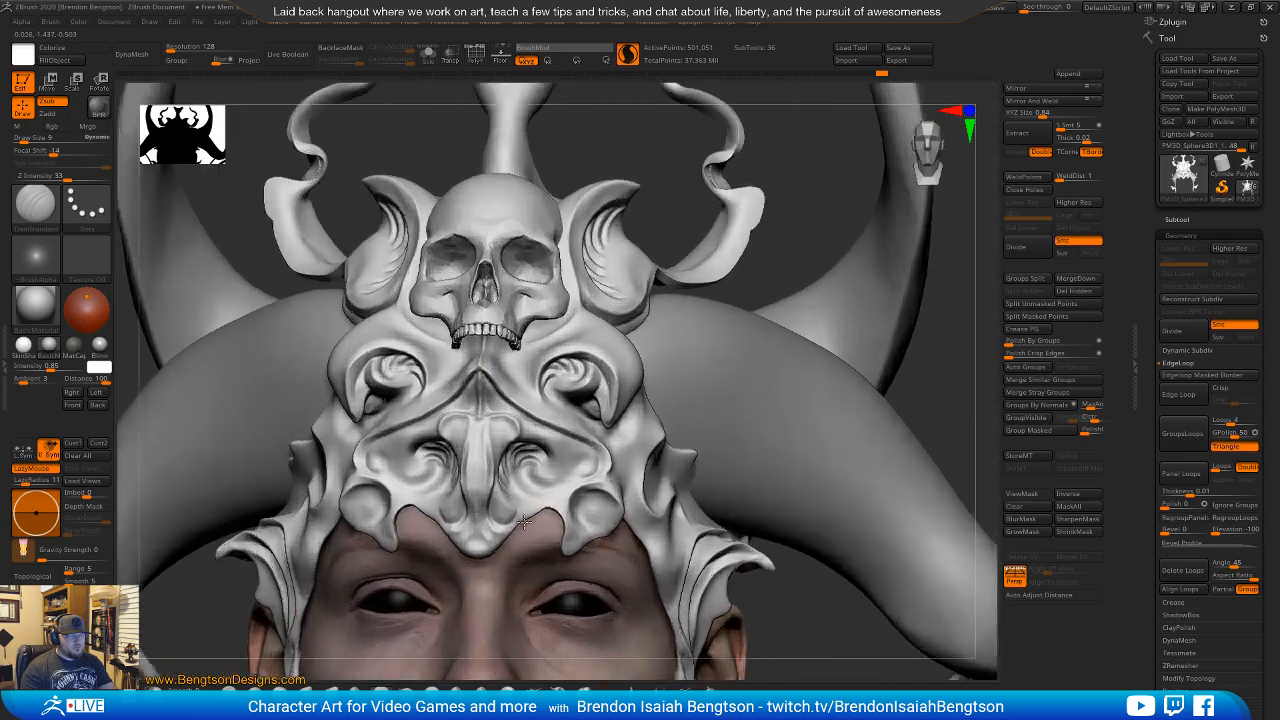
Carve a crease into the headdress around the skull's cheek and jaw, ending beside the teeth.
ctrl+right_drag(494, 367, 520, 440)
alt+right_drag(520, 440, 534, 527)
right_drag(534, 402, 580, 455)
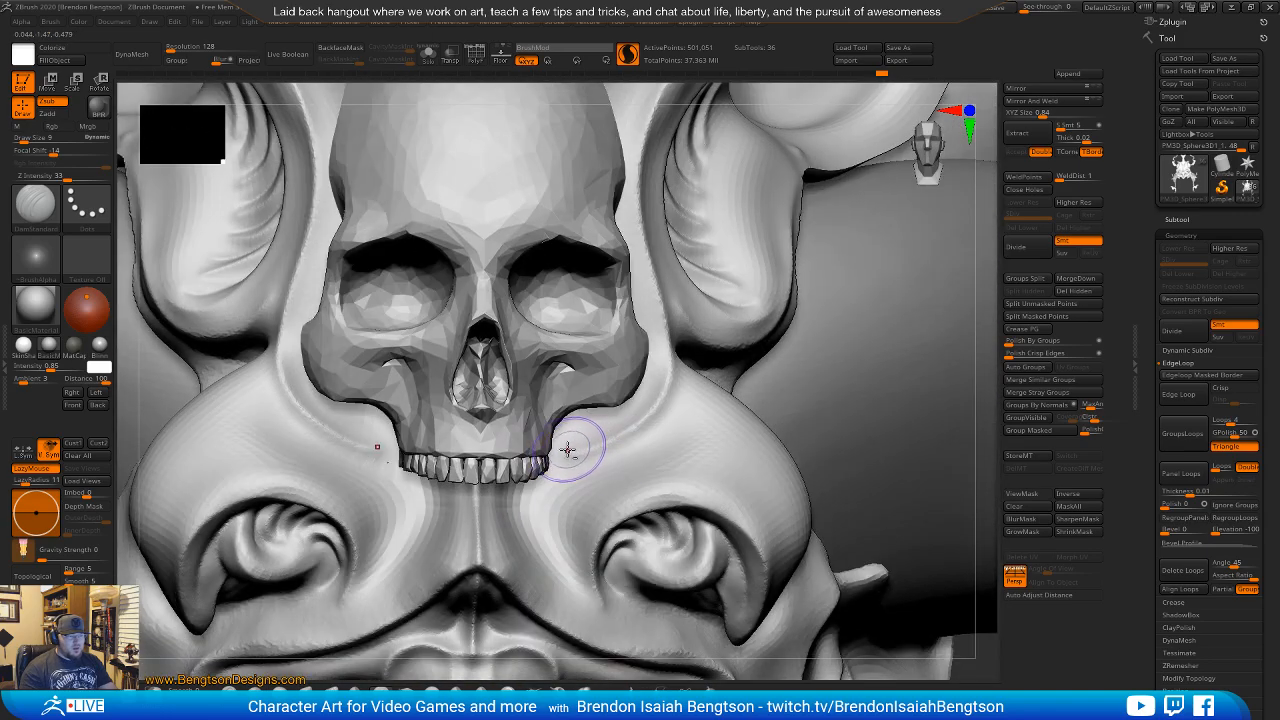
mouse_move(603, 445)
mouse_down()
mouse_move(669, 381)
mouse_move(654, 270)
mouse_up()
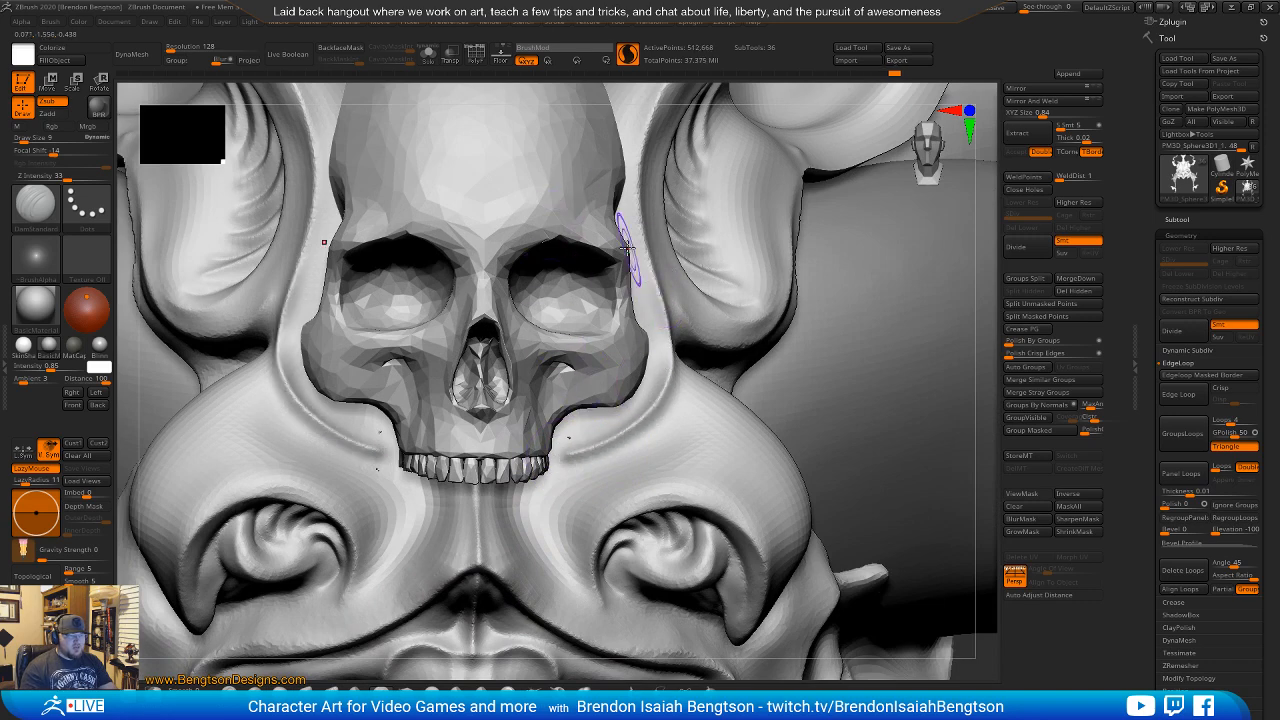
mouse_move(677, 370)
mouse_down()
mouse_move(668, 405)
mouse_move(618, 462)
mouse_move(536, 484)
mouse_move(517, 504)
mouse_up()
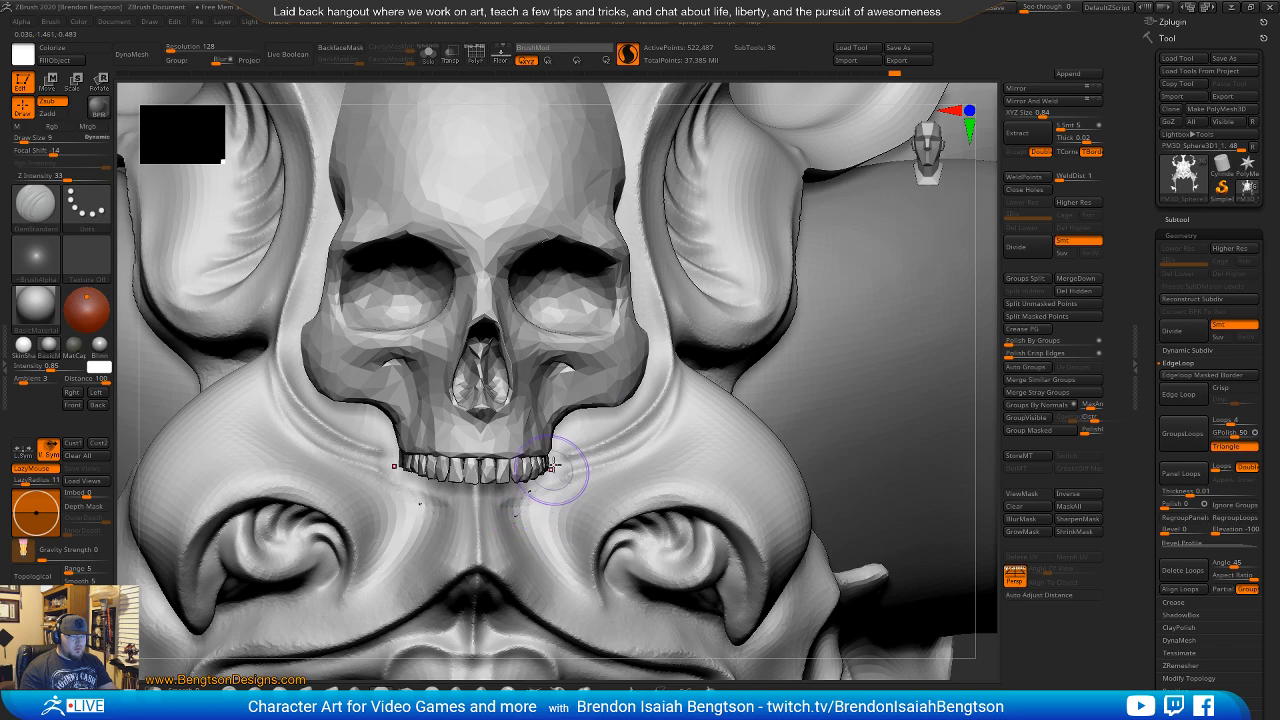
Carve a hooked end onto the crease beside the skull's teeth and smooth it.
mouse_move(560, 508)
right_down()
mouse_move(516, 541)
mouse_move(537, 534)
mouse_move(531, 503)
mouse_move(516, 528)
mouse_move(537, 503)
right_up()
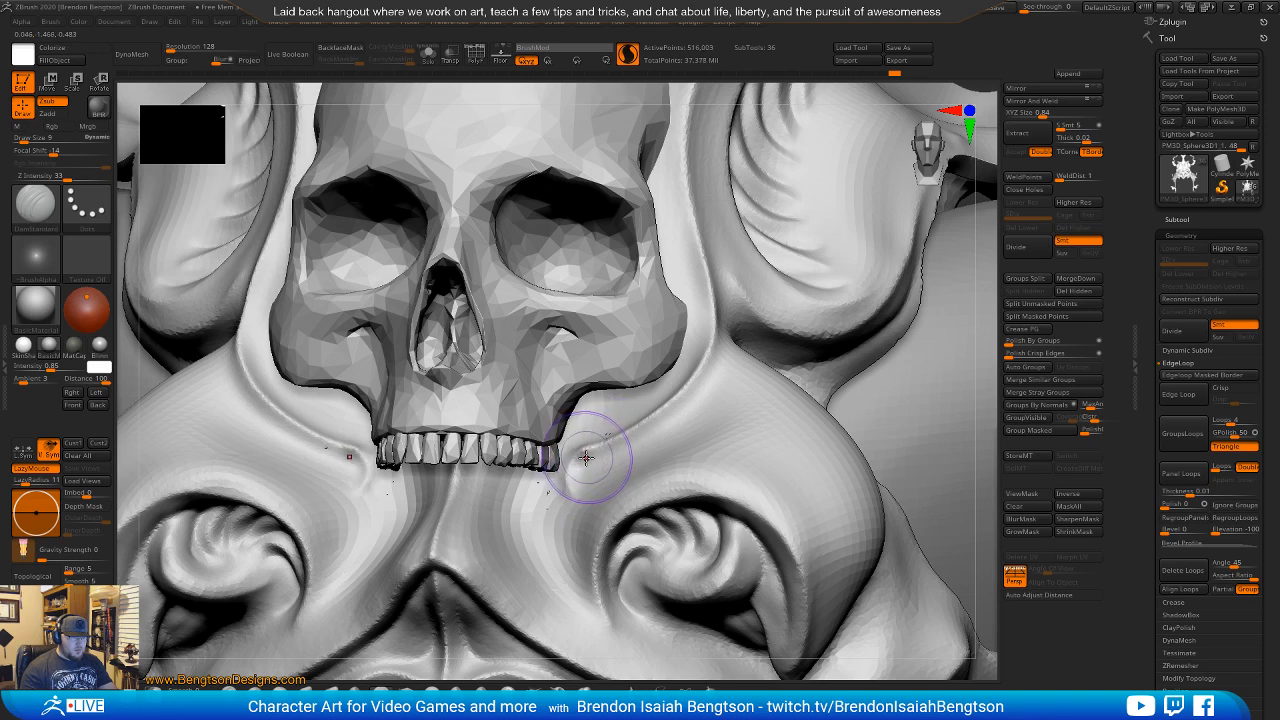
drag(592, 449, 582, 451)
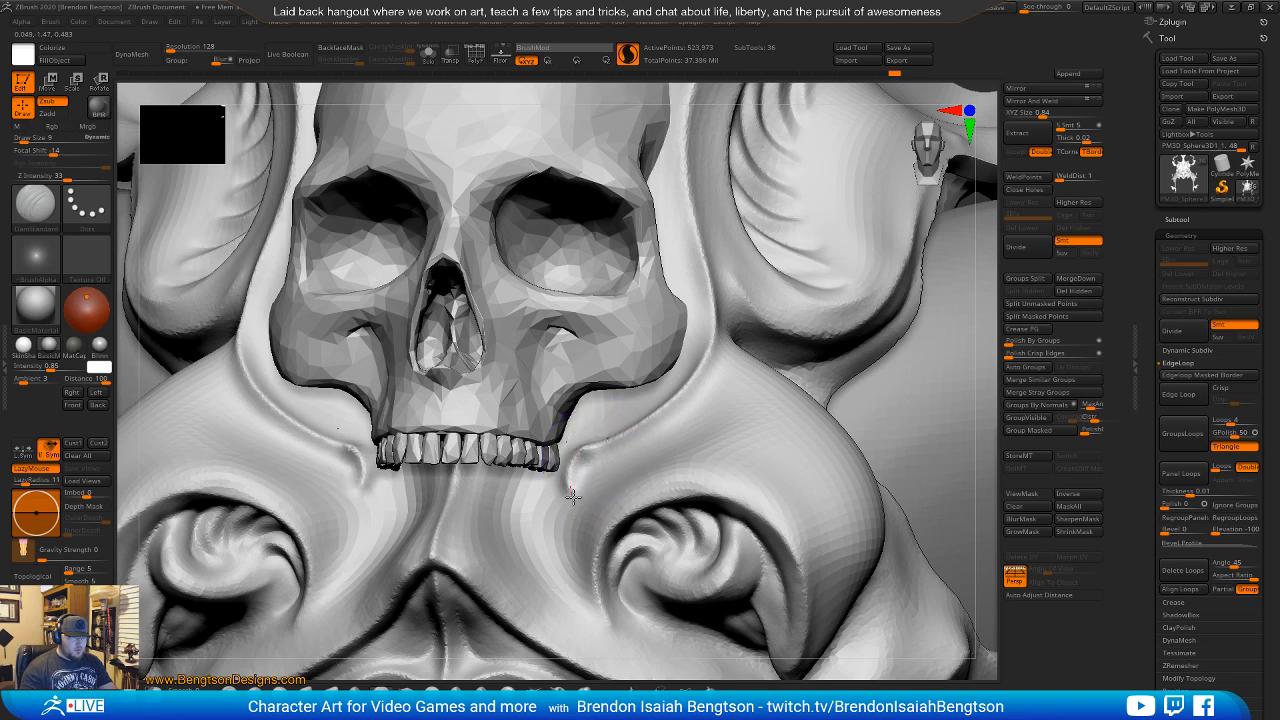
drag(589, 500, 596, 504)
mouse_move(594, 441)
shift+mouse_down()
mouse_move(640, 430)
mouse_move(700, 376)
mouse_move(715, 310)
mouse_move(700, 387)
mouse_move(592, 468)
shift+mouse_up()
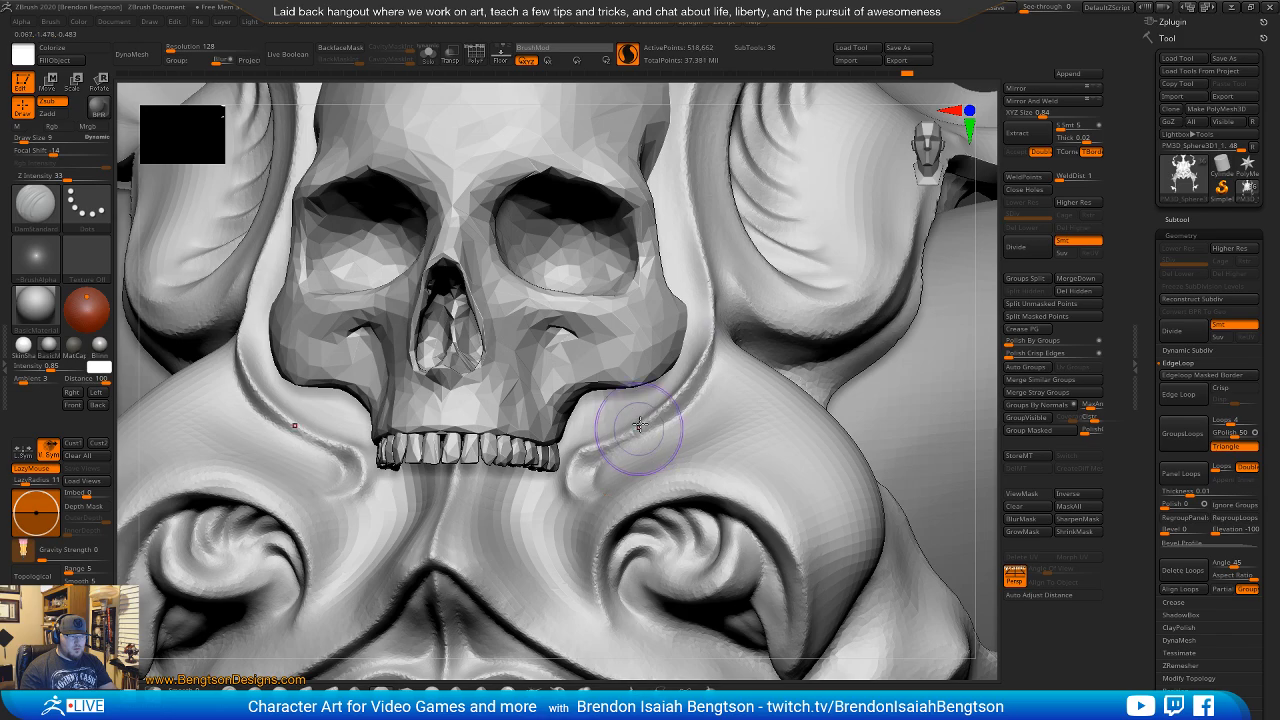
Carve the headdress surface along the upper side of the skull's forehead with the brush at draw size 15.
alt+right_drag(694, 288, 606, 200)
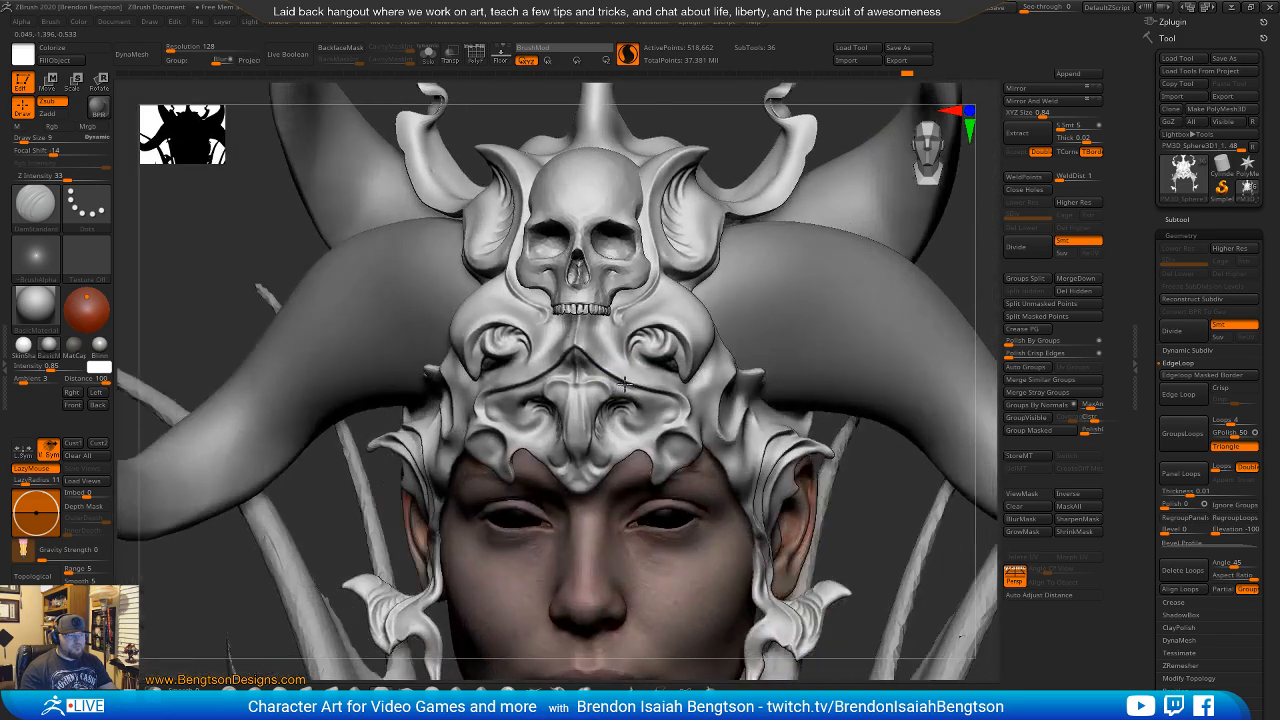
right_drag(565, 350, 660, 345)
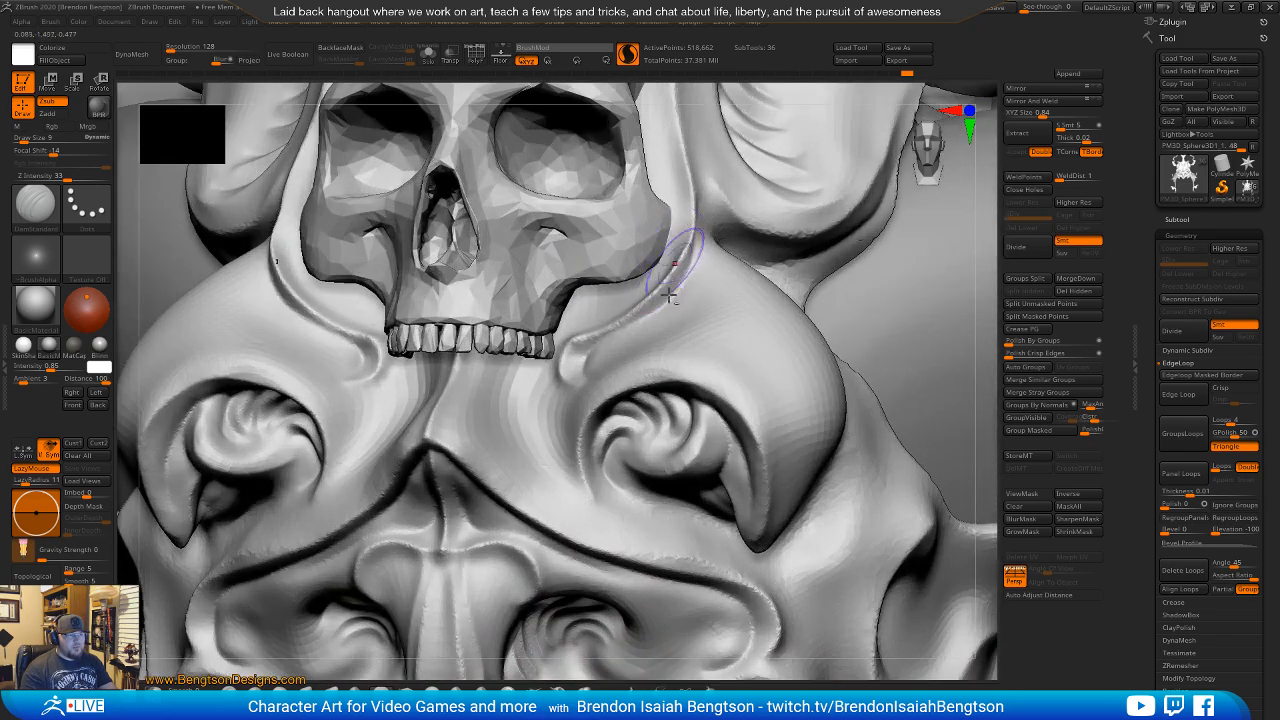
alt+right_drag(671, 263, 604, 421)
right_drag(637, 314, 633, 288)
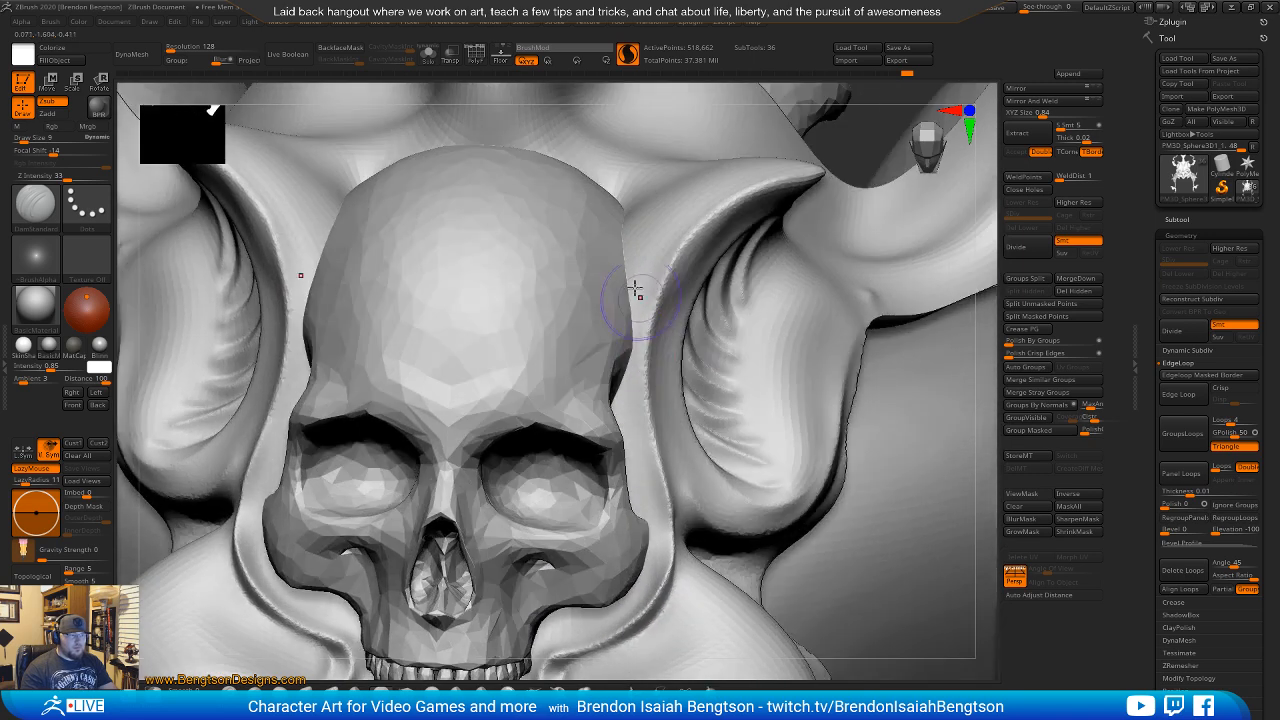
key(space)
drag(627, 243, 633, 243)
drag(642, 178, 622, 217)
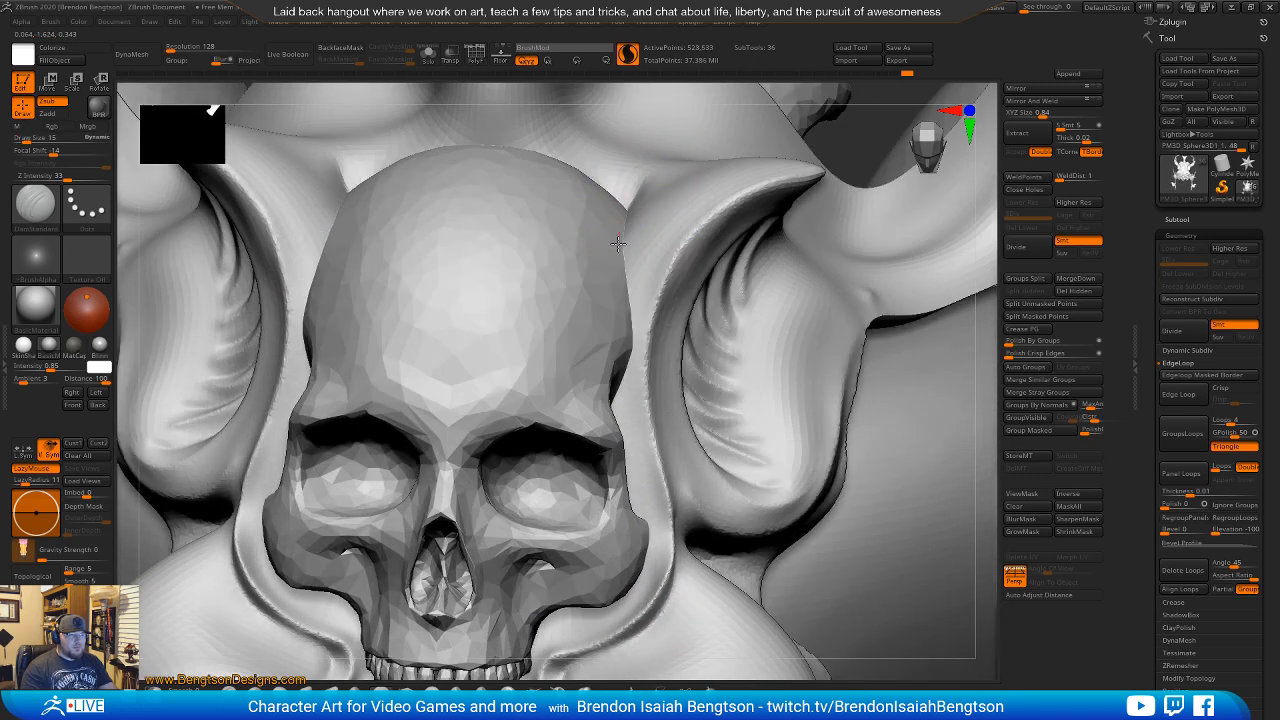
mouse_move(620, 271)
mouse_down()
mouse_move(628, 355)
mouse_move(624, 263)
mouse_up()
Try to carve a finer crease down the headdress edge beside the skull's temple at draw size 7.
key(space)
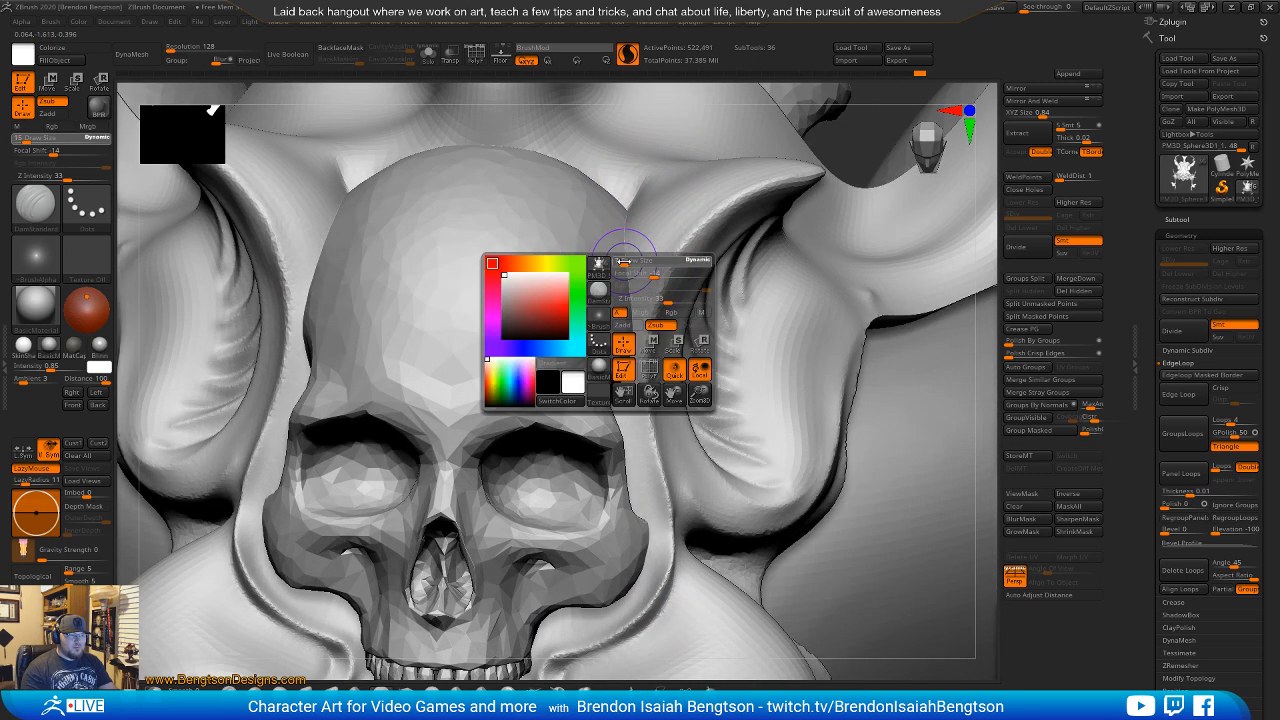
drag(640, 174, 623, 250)
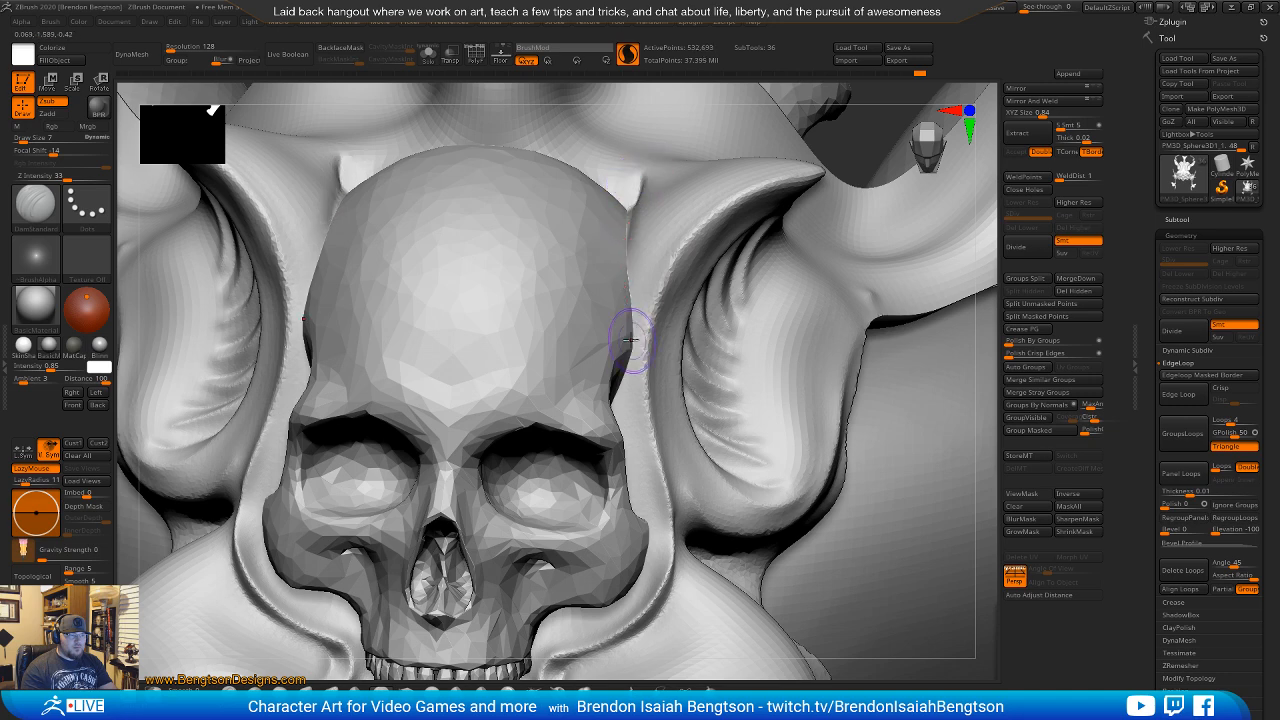
drag(629, 171, 627, 293)
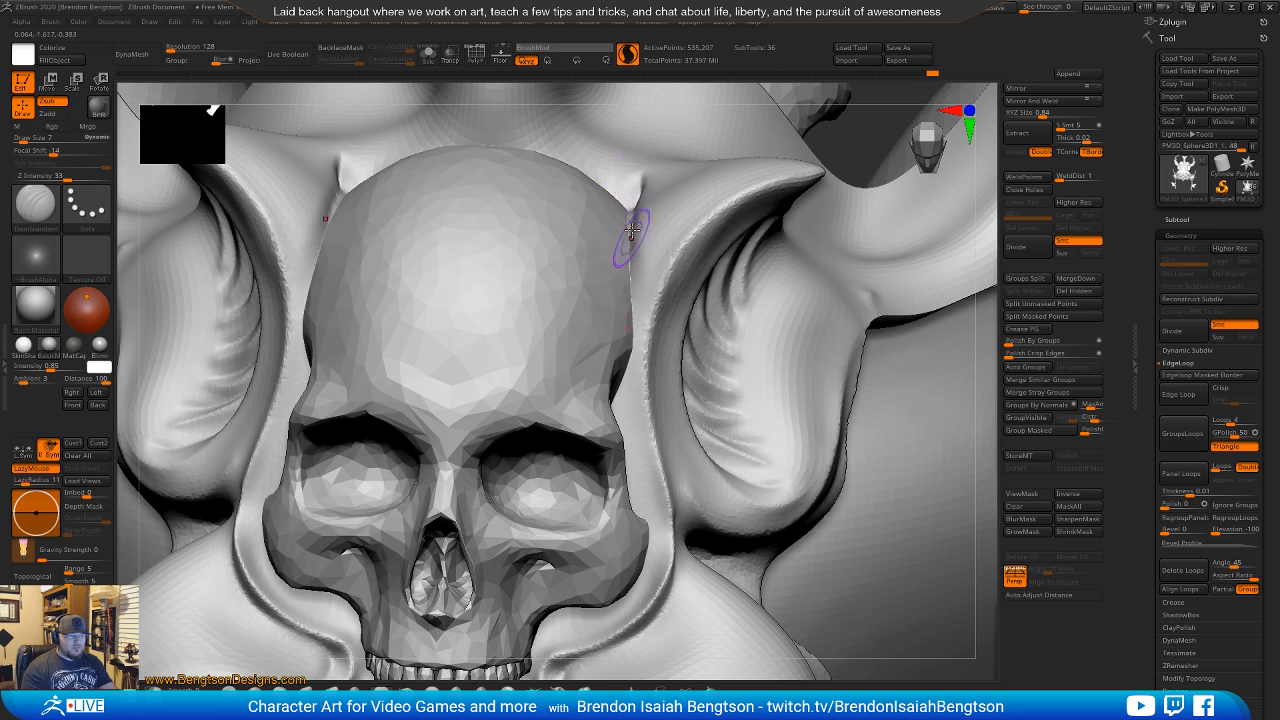
mouse_move(632, 230)
mouse_down()
mouse_move(628, 330)
mouse_move(630, 318)
mouse_up()
key(shift)
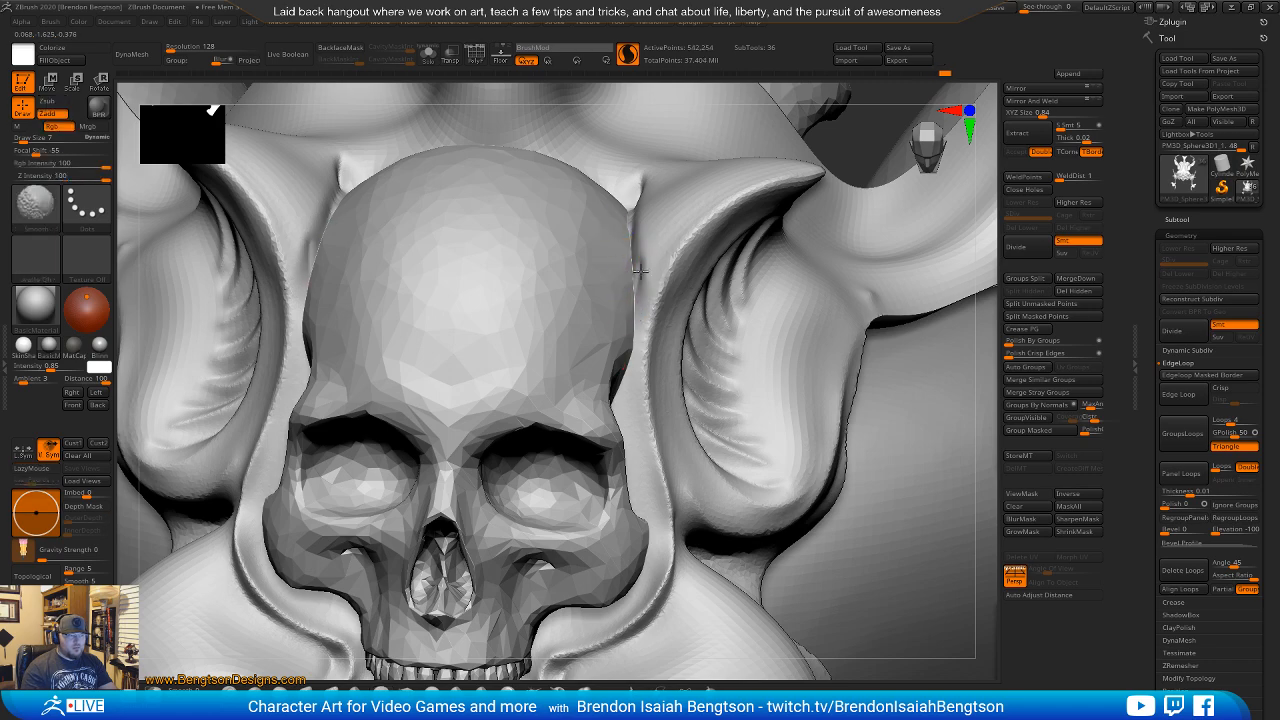
Undo the fine crease strokes beside the skull's temple.
right_drag(637, 197, 619, 397)
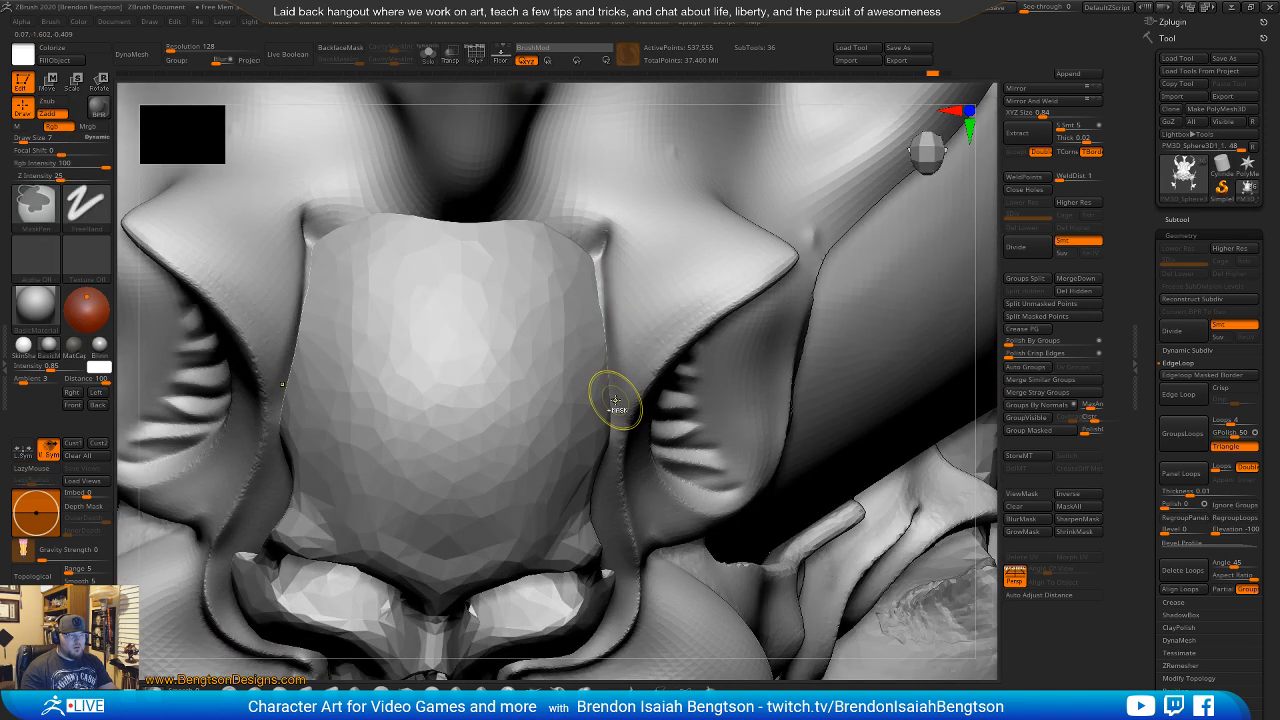
key(ctrl+z)
key(ctrl+z)
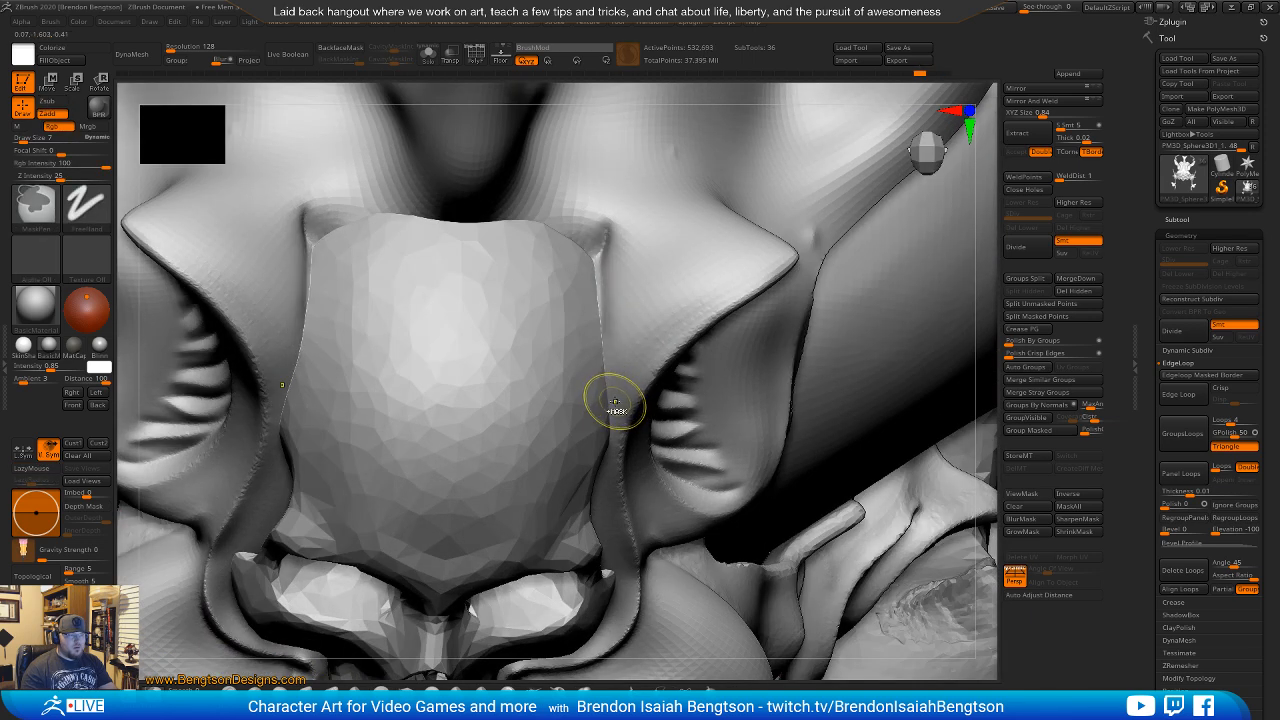
key(ctrl+z)
key(ctrl+z)
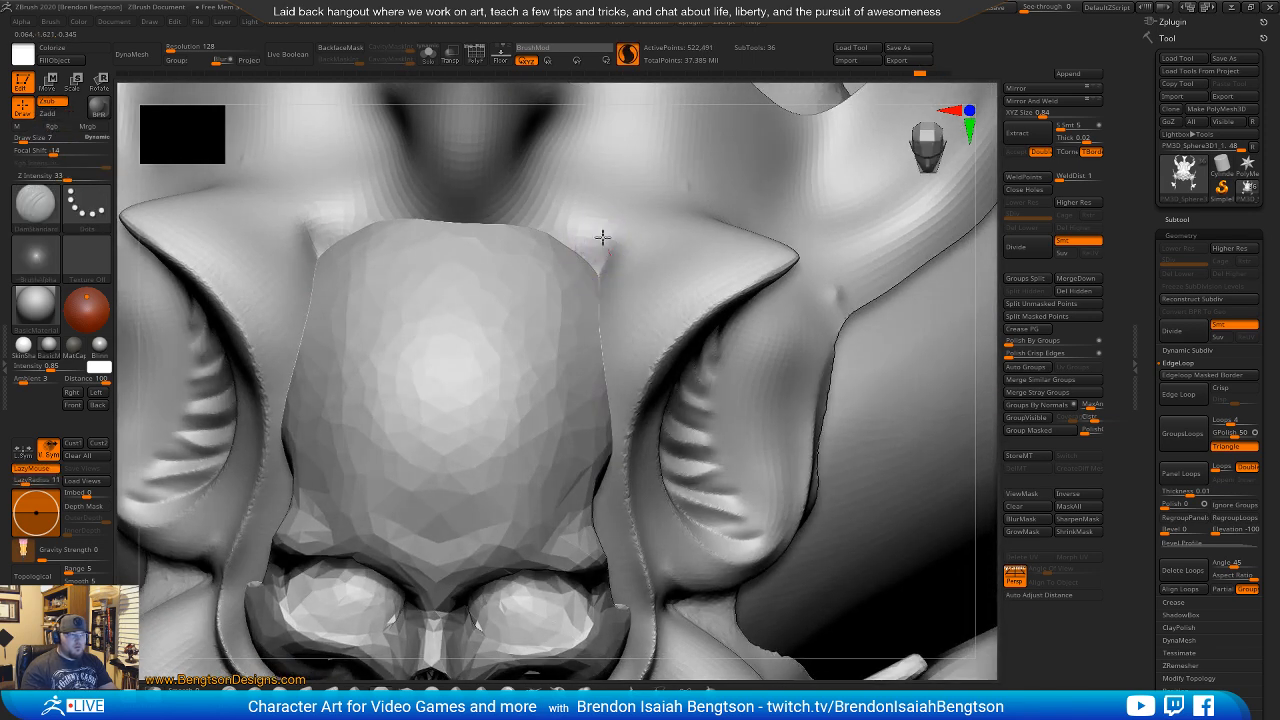
Carve a crease at draw size 7 from the corner above the skull up onto the base of the central prong.
mouse_move(602, 237)
mouse_down()
mouse_move(533, 203)
mouse_move(517, 134)
mouse_up()
mouse_move(583, 246)
alt+right_down()
mouse_move(589, 423)
mouse_move(560, 326)
alt+right_up()
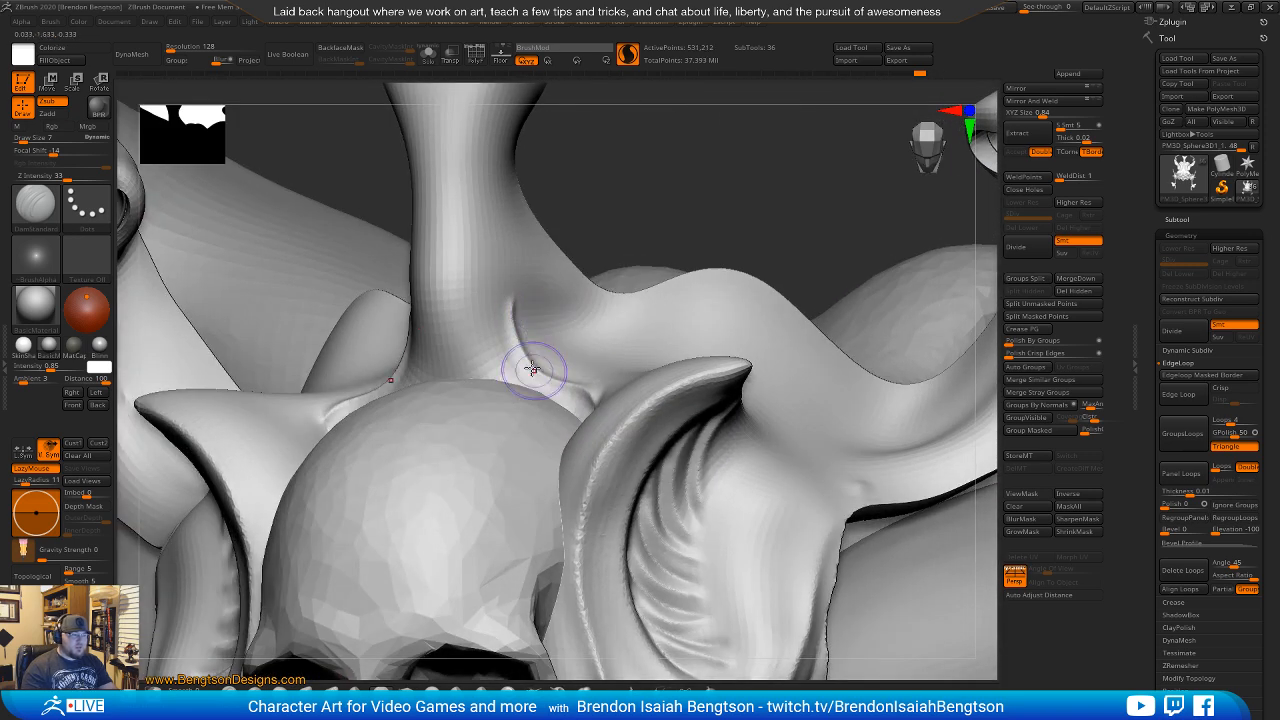
mouse_move(465, 108)
mouse_down()
mouse_move(485, 295)
mouse_move(592, 398)
mouse_up()
mouse_move(588, 350)
ctrl+right_down()
mouse_move(589, 246)
mouse_move(534, 426)
mouse_move(531, 271)
mouse_move(460, 295)
mouse_move(410, 340)
mouse_move(530, 421)
mouse_move(536, 335)
ctrl+right_up()
mouse_move(540, 435)
alt+right_down()
mouse_move(554, 285)
mouse_move(568, 391)
mouse_move(548, 334)
mouse_move(567, 328)
alt+right_up()
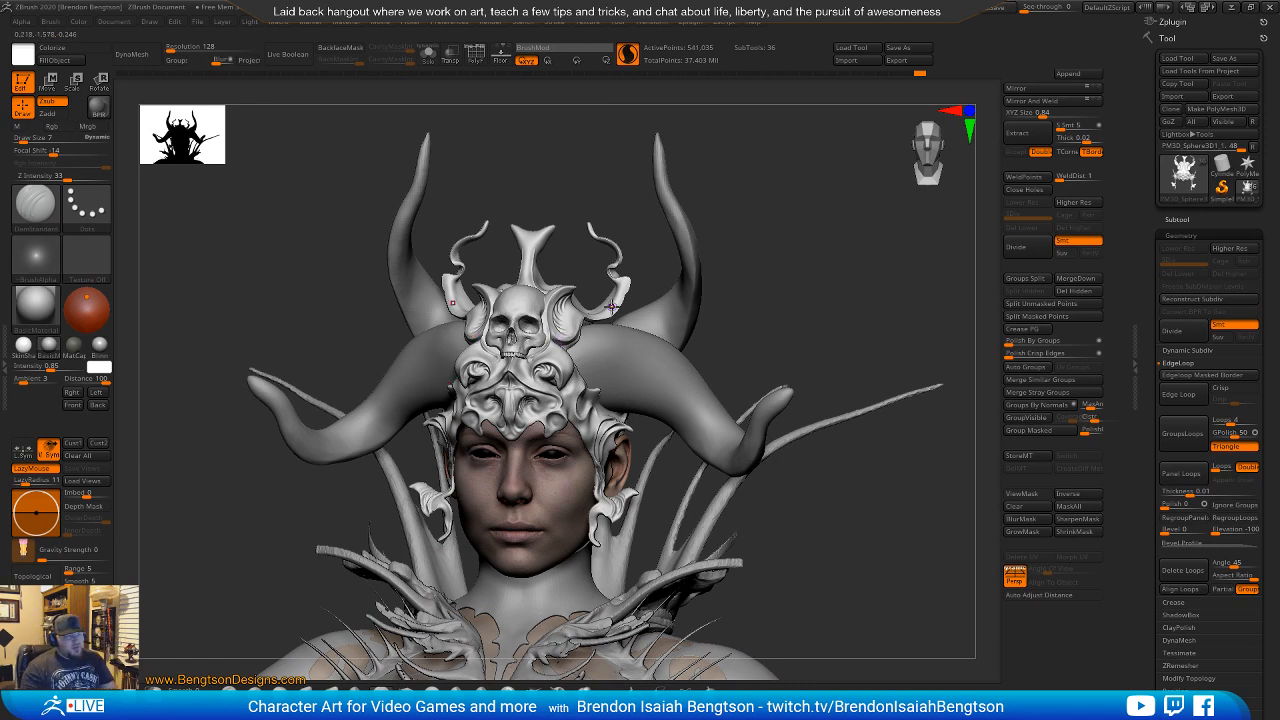
Make the lower curved horns the active subtool and set the Move brush's draw size to 77.
key(space)
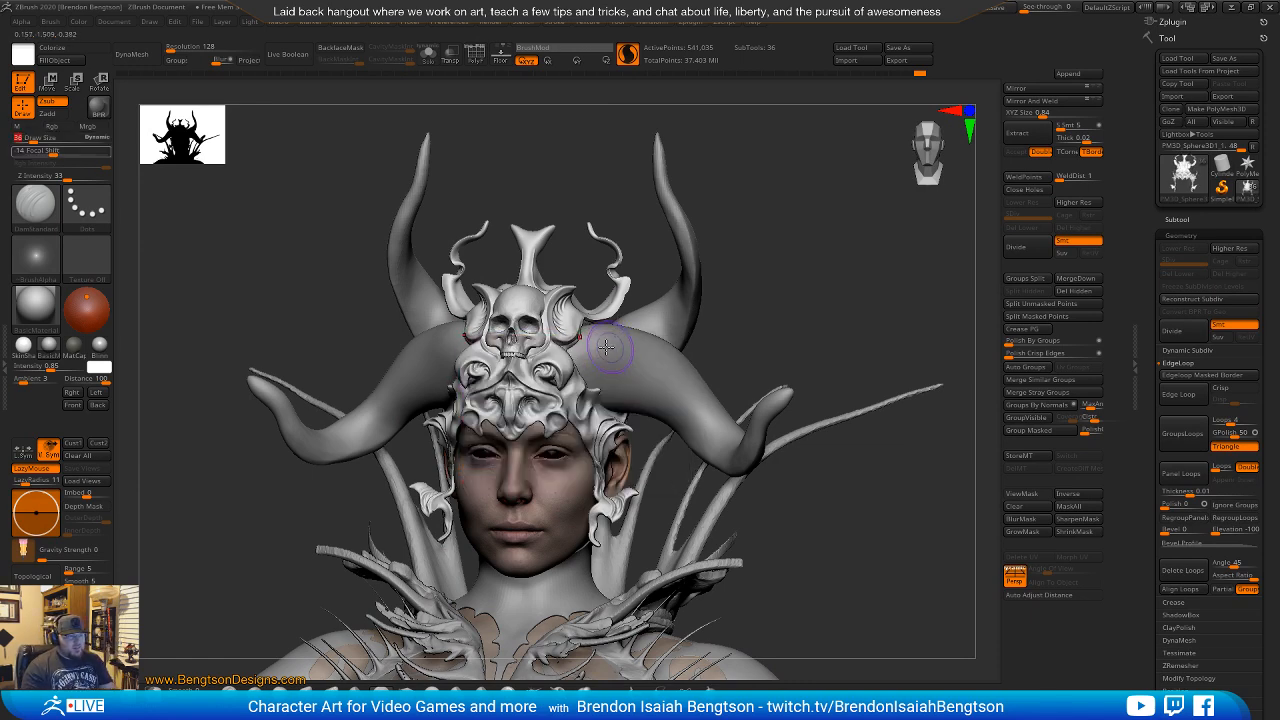
alt+click(615, 360)
key(2)
key(space)
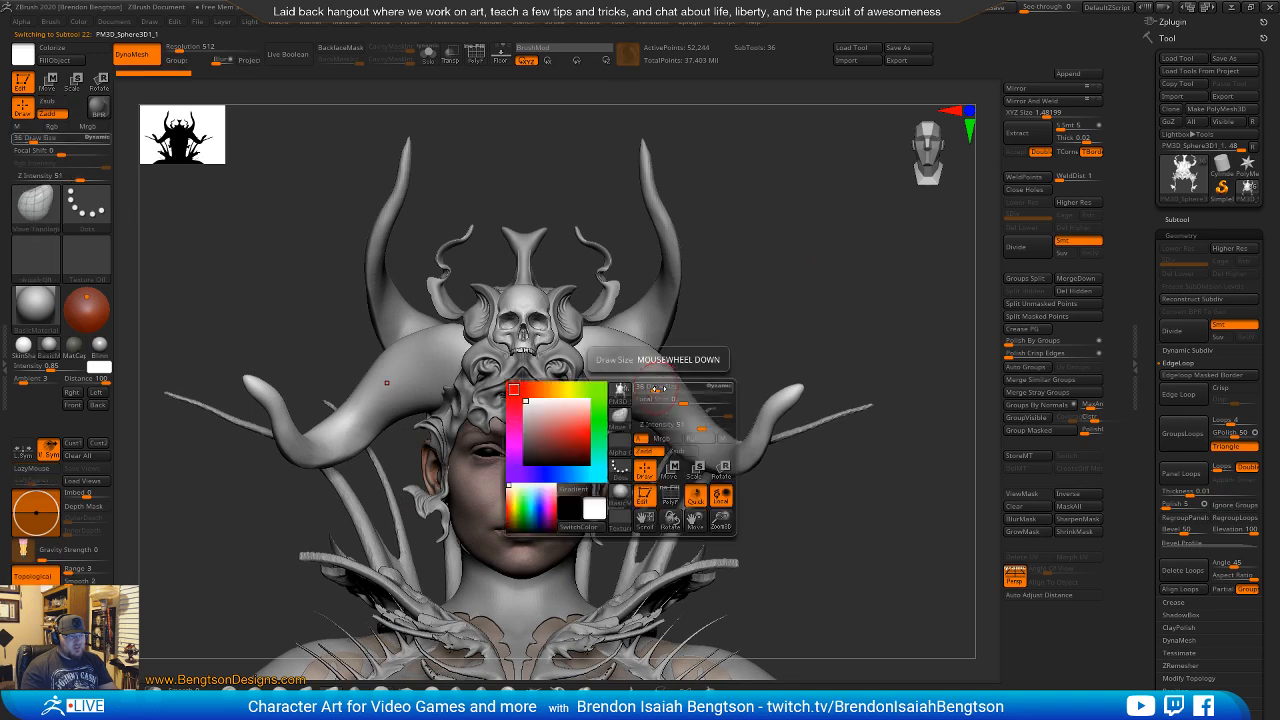
drag(654, 388, 668, 388)
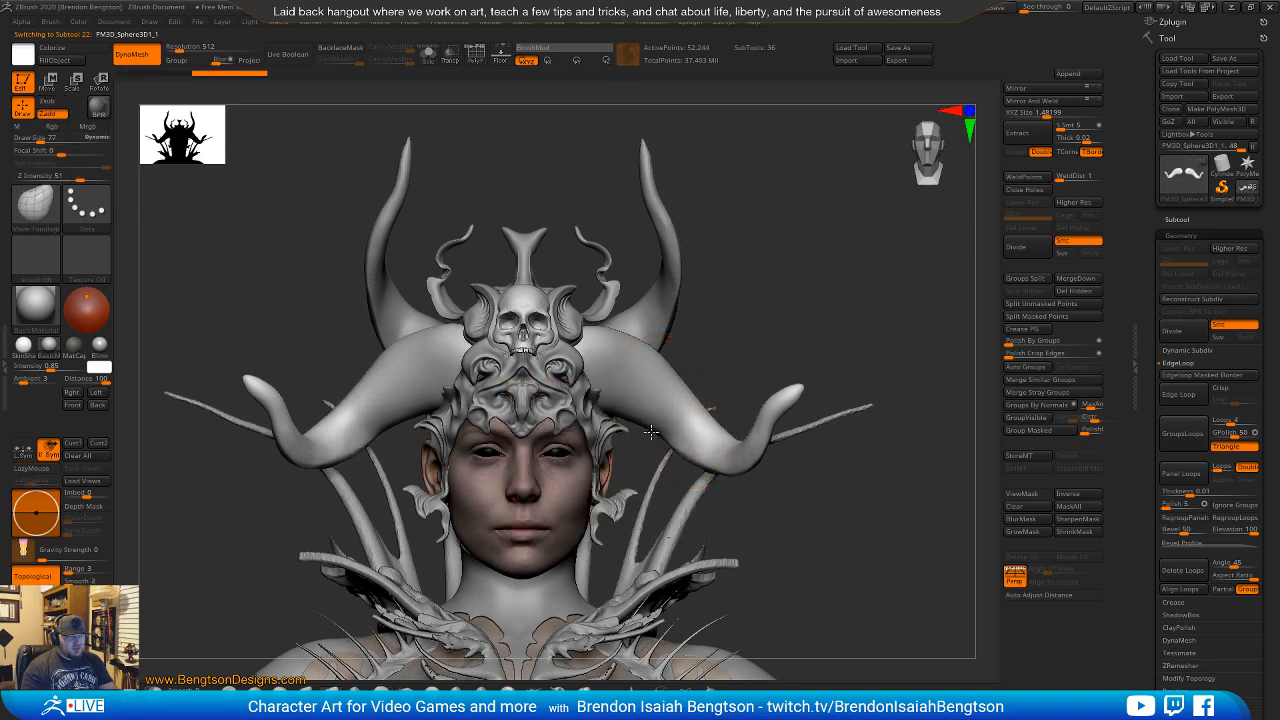
mouse_move(743, 309)
mouse_down()
mouse_move(545, 330)
mouse_move(566, 333)
mouse_up()
Try a DamStandard groove near the base of the lower horns at draw size 45 and undo it.
key(space)
drag(558, 376, 592, 399)
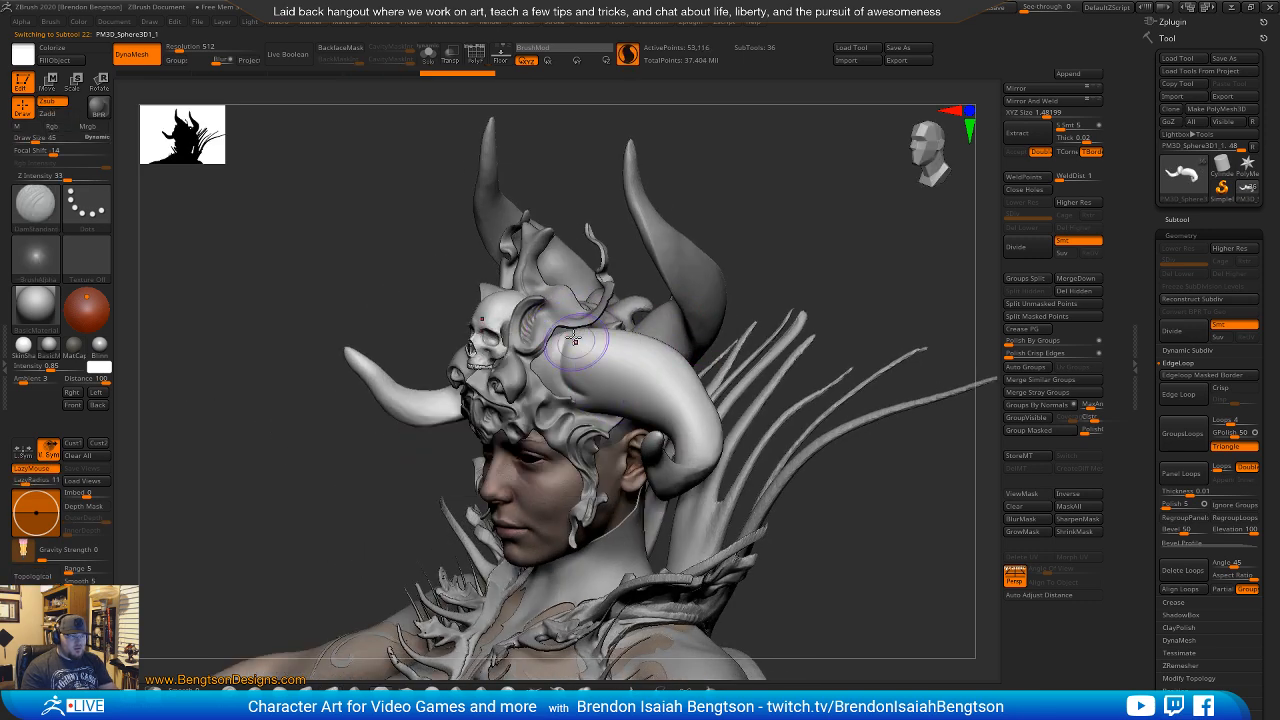
mouse_move(826, 260)
mouse_down()
mouse_move(877, 217)
mouse_move(826, 343)
mouse_up()
key(ctrl+z)
Carve a series of ring grooves across the lower horns, from the base outward, with DamStandard at draw size 30.
key(space)
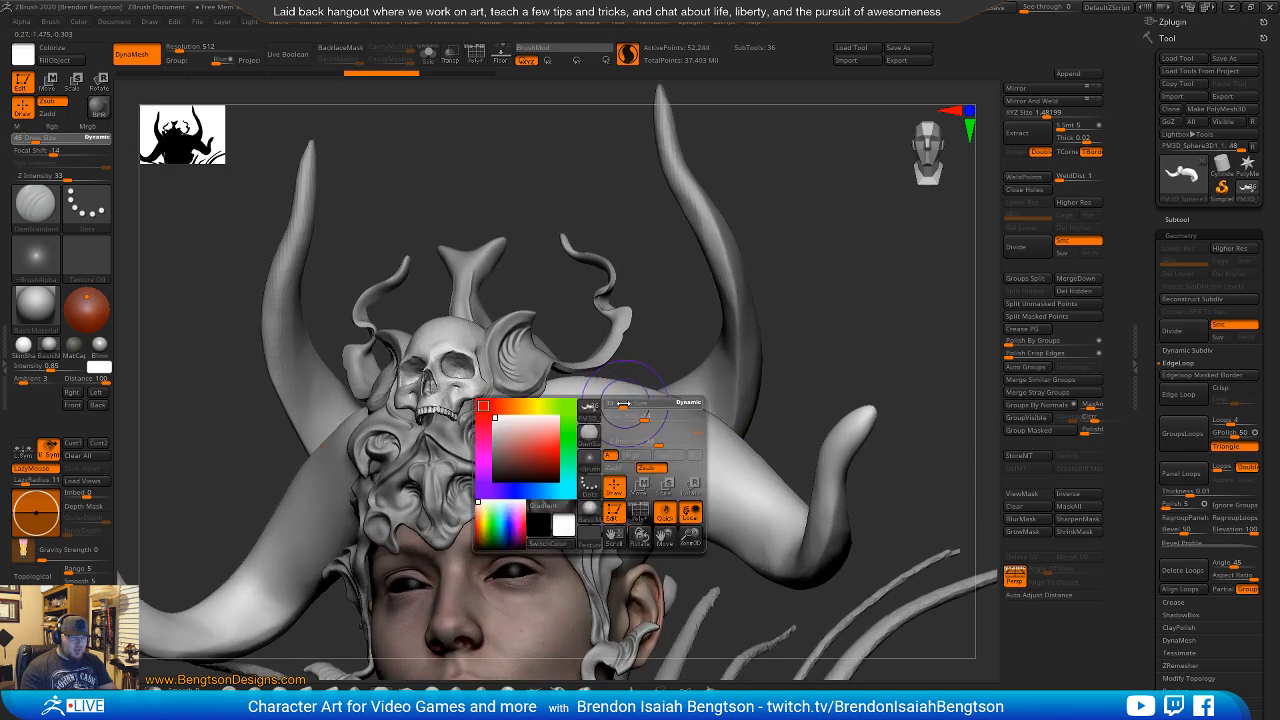
mouse_move(626, 408)
mouse_down()
mouse_move(624, 385)
mouse_move(614, 449)
mouse_move(628, 510)
mouse_move(660, 526)
mouse_up()
drag(641, 404, 653, 500)
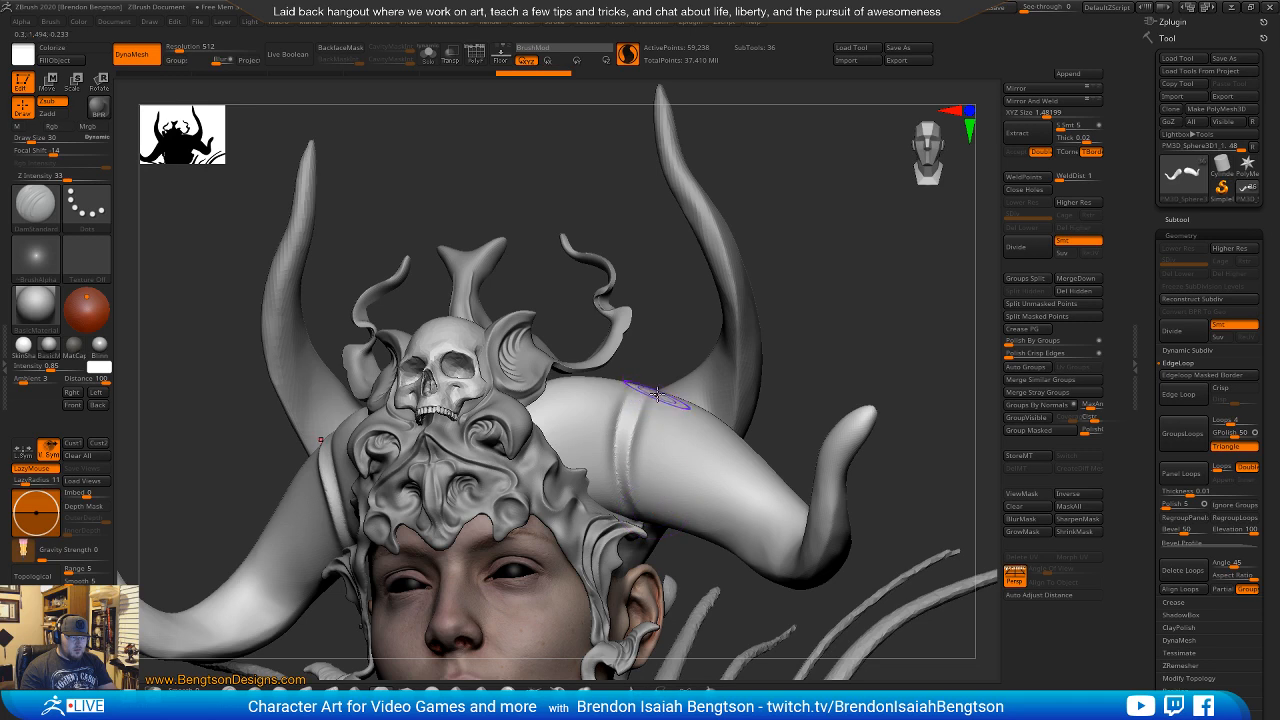
drag(657, 393, 638, 505)
drag(674, 394, 652, 518)
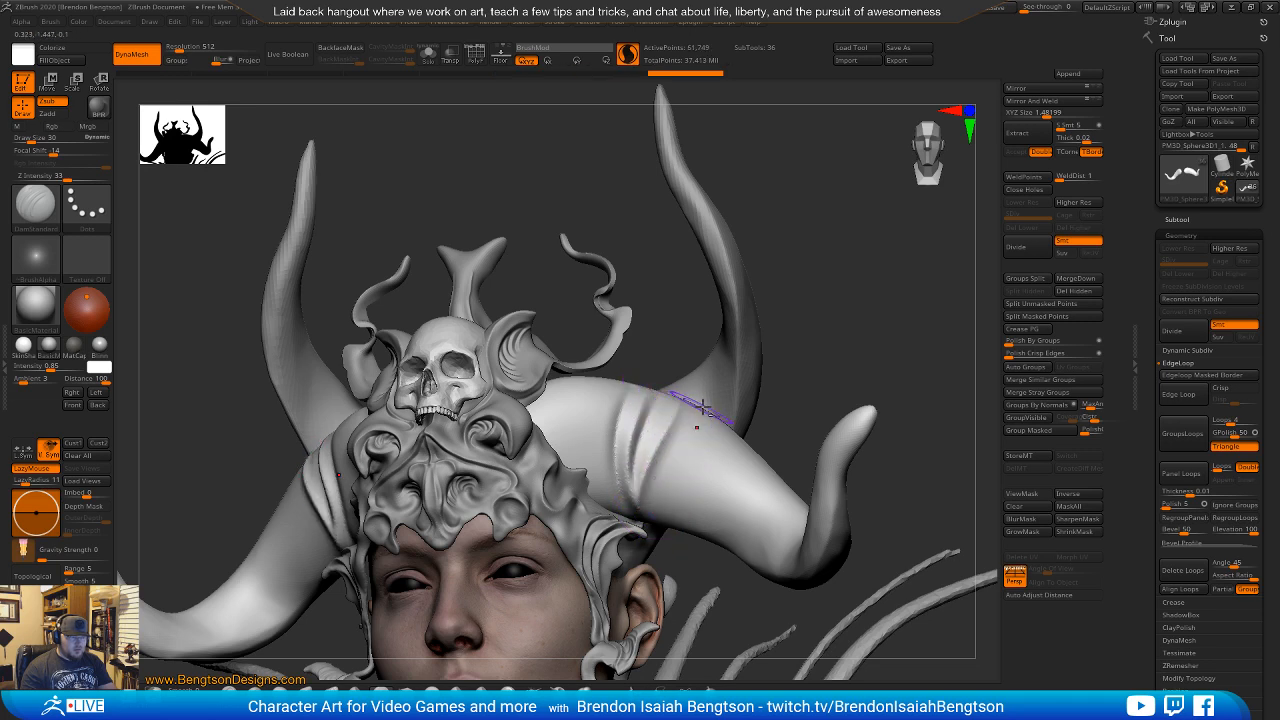
mouse_move(703, 406)
mouse_down()
mouse_move(680, 463)
mouse_move(691, 460)
mouse_move(690, 505)
mouse_up()
drag(757, 428, 737, 466)
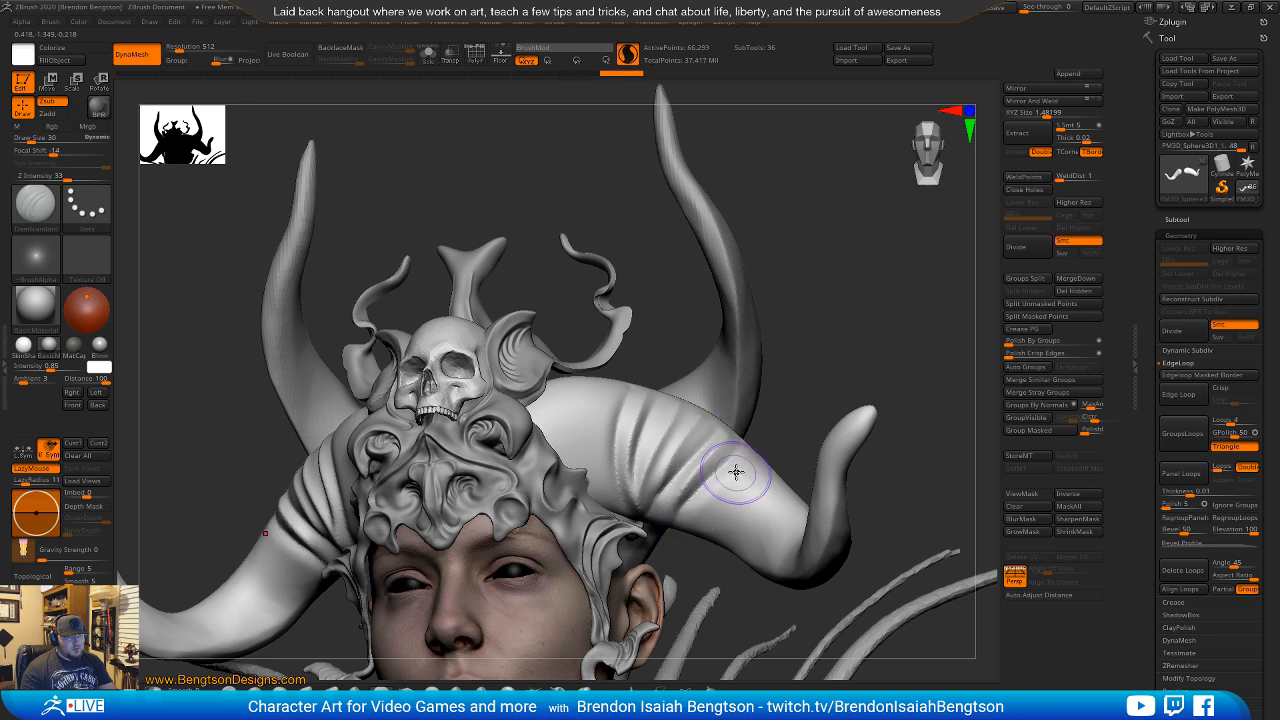
drag(803, 370, 634, 509)
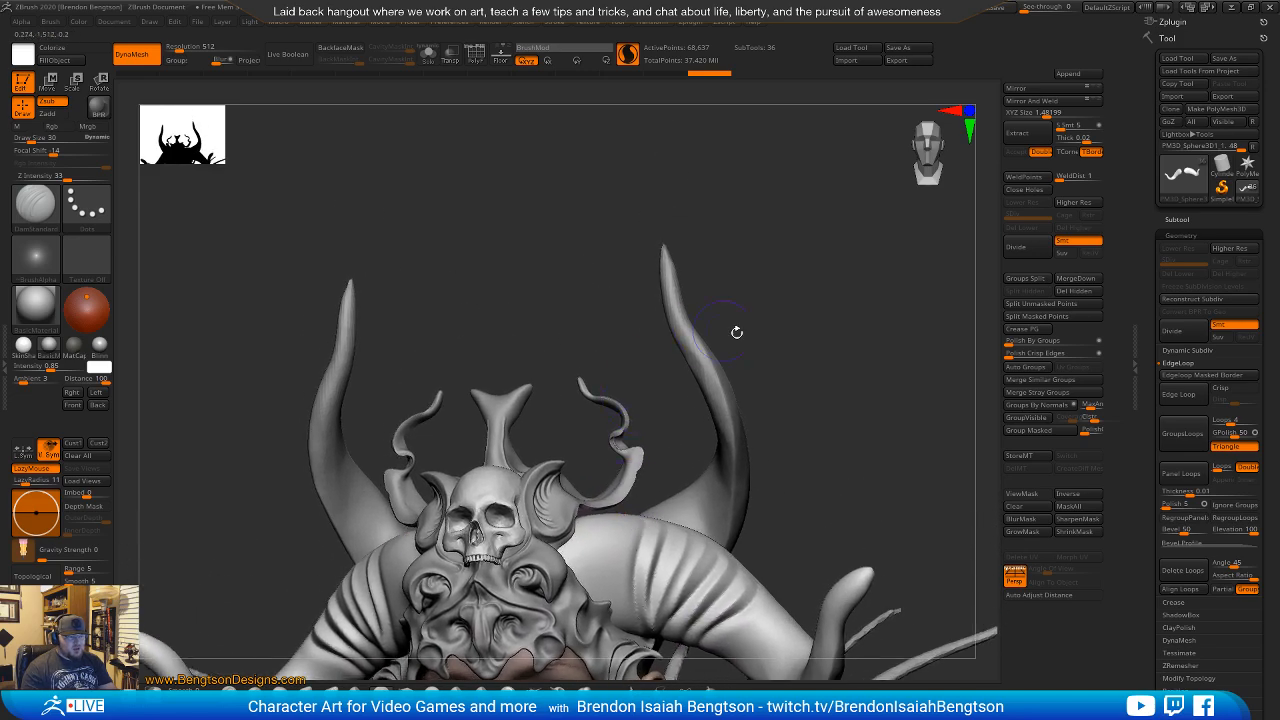
Examine the grooved horns on the full figure from the side and front, and review the headdress reference images.
drag(737, 331, 604, 345)
drag(750, 418, 749, 286)
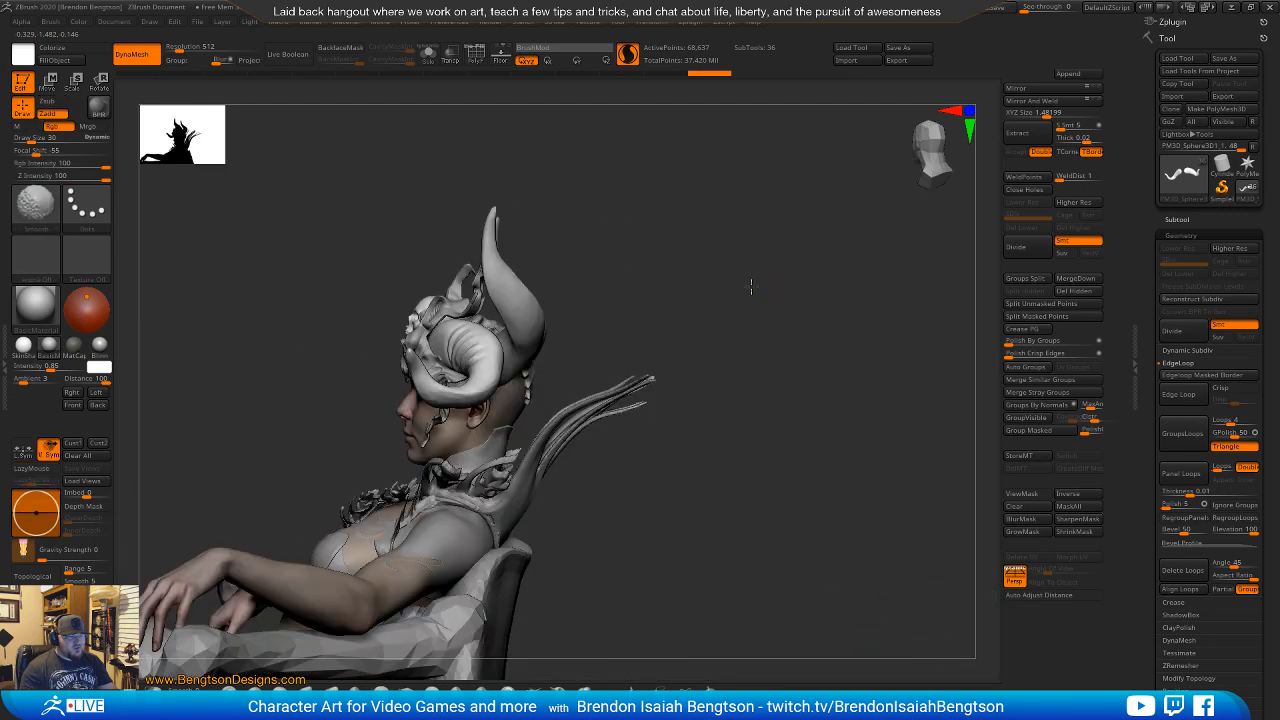
drag(755, 389, 849, 400)
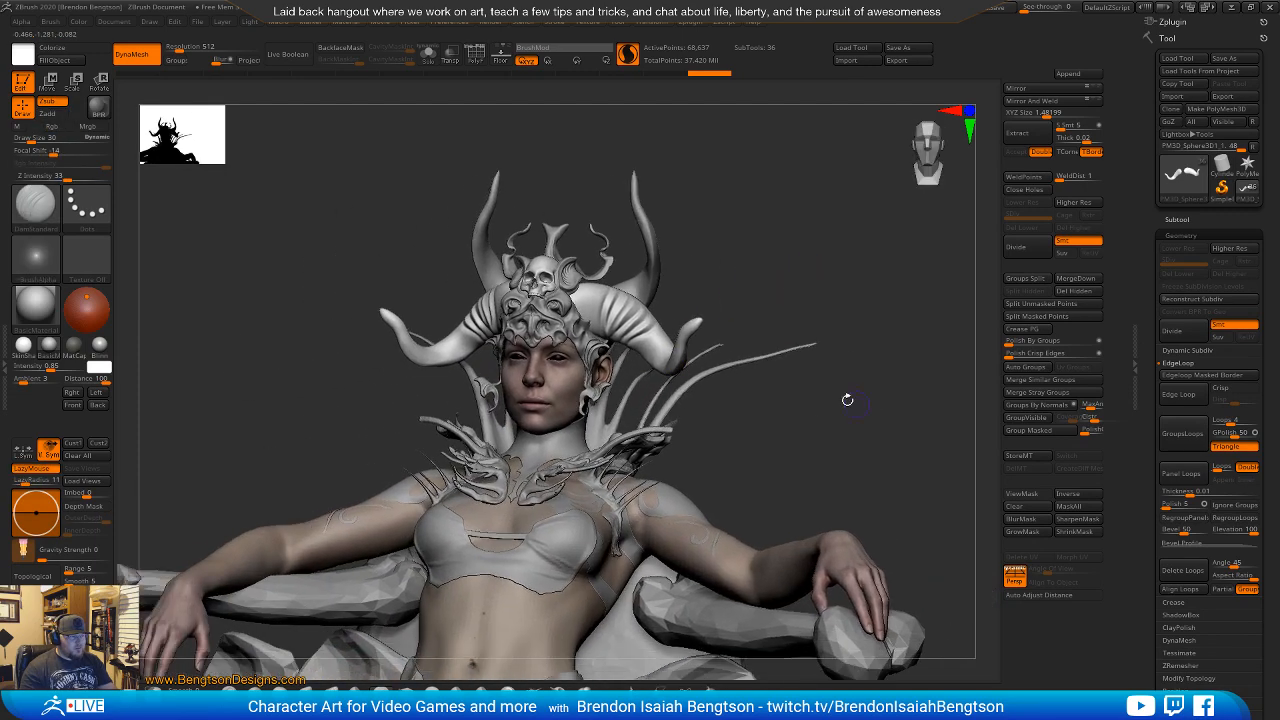
drag(740, 471, 1142, 410)
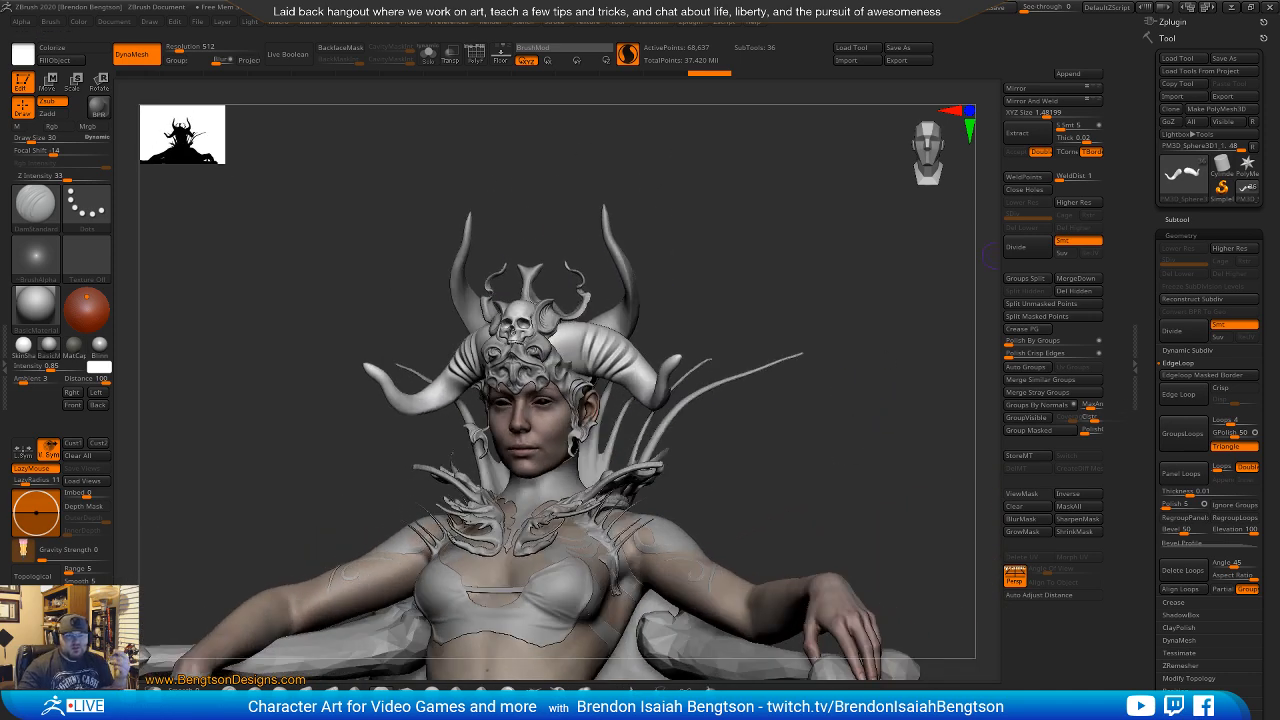
click(1227, 10)
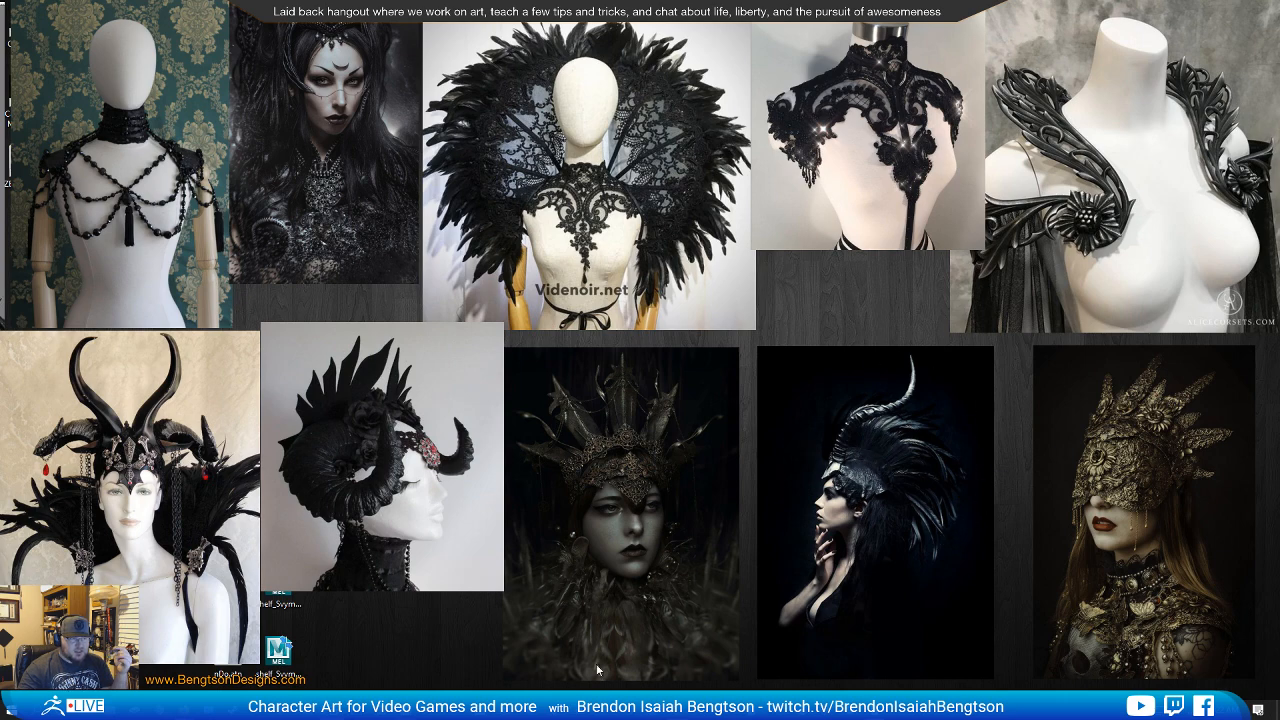
key(alt+Tab)
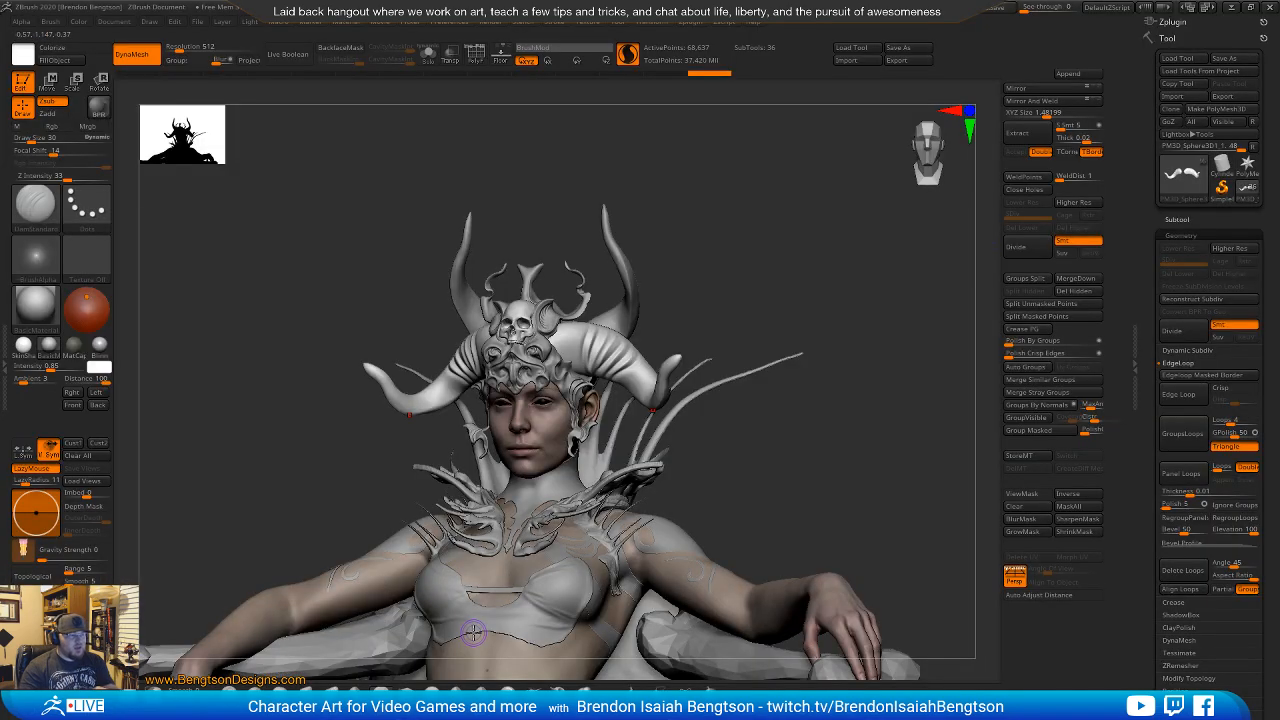
Make the headdress's rear ornamental plate the active subtool and widen it along the X axis.
mouse_move(794, 452)
mouse_down()
mouse_move(963, 360)
mouse_move(734, 344)
mouse_move(720, 310)
mouse_move(745, 280)
mouse_move(737, 253)
mouse_up()
alt+click(731, 249)
key(f)
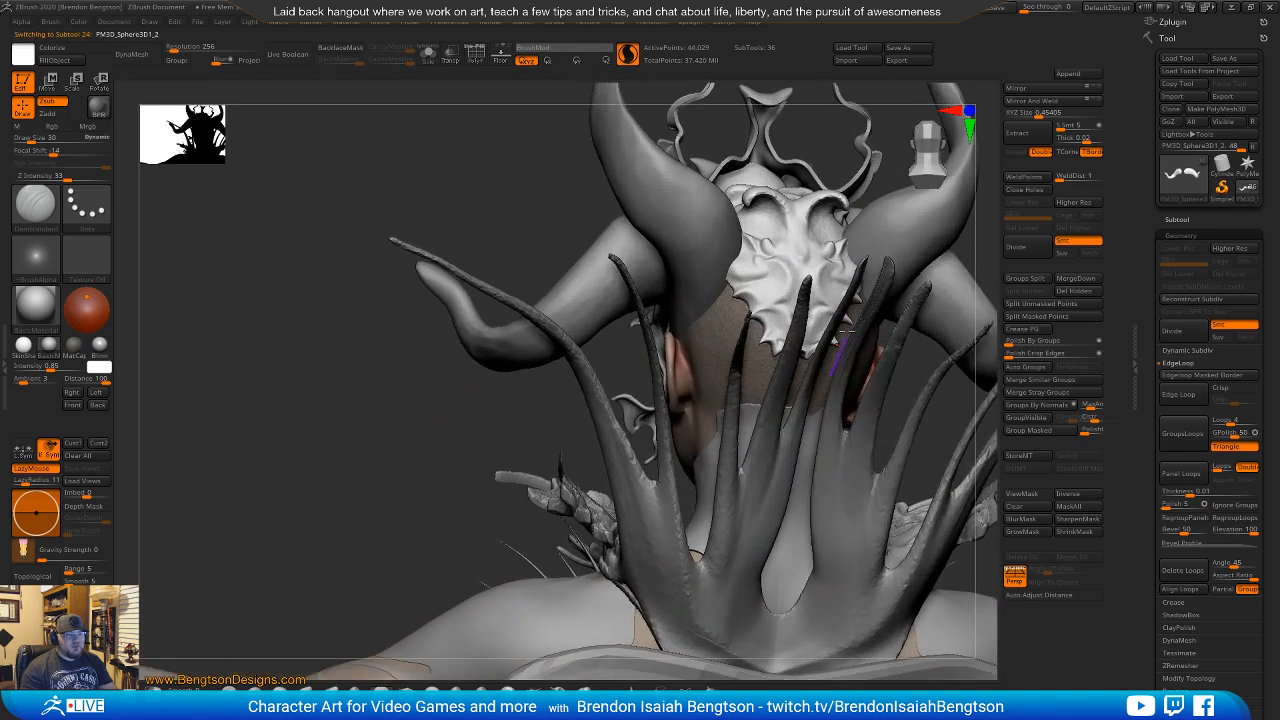
alt+right_drag(785, 235, 582, 398)
right_drag(618, 345, 595, 402)
key(w)
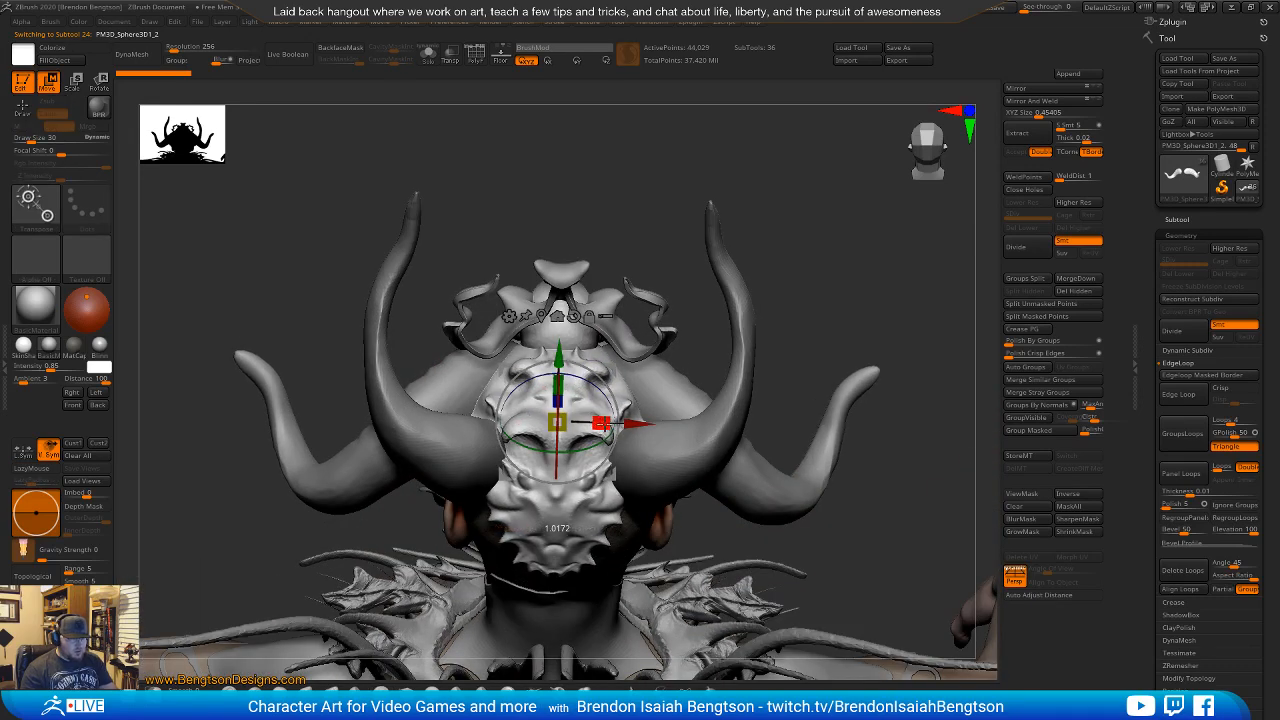
drag(603, 424, 653, 423)
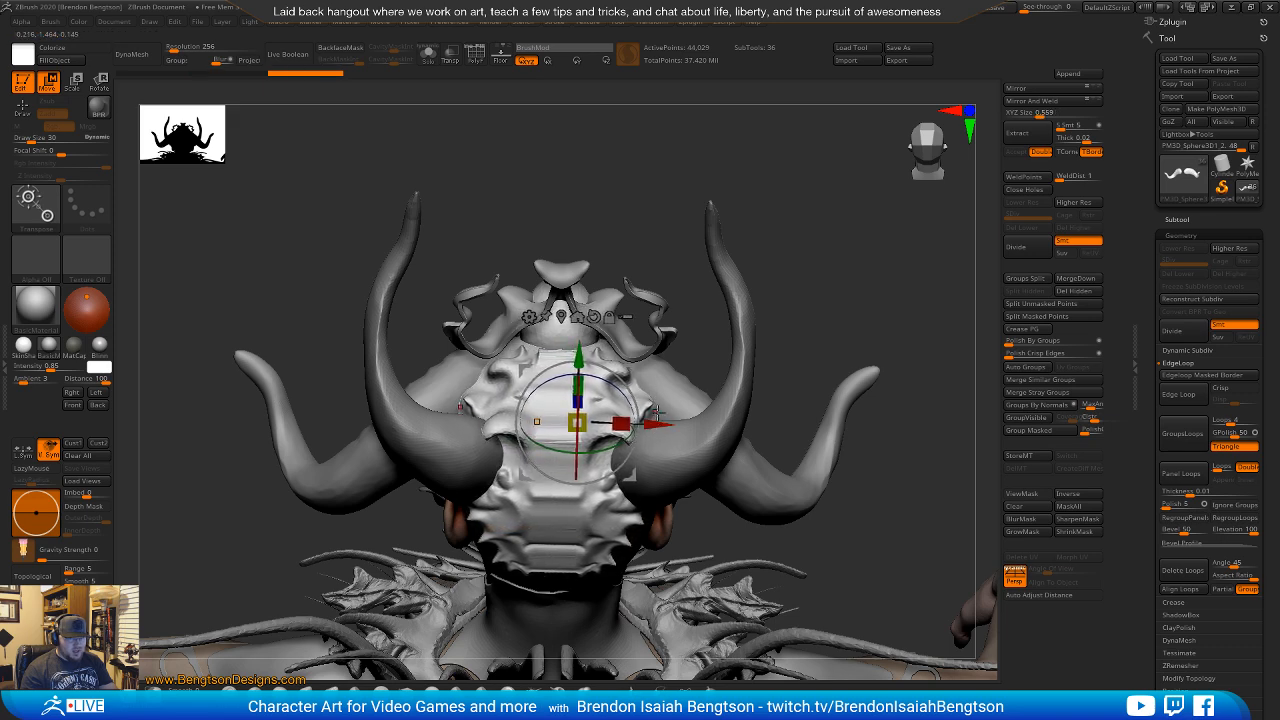
mouse_move(889, 442)
mouse_down()
mouse_move(894, 348)
mouse_move(912, 361)
mouse_move(888, 440)
mouse_up()
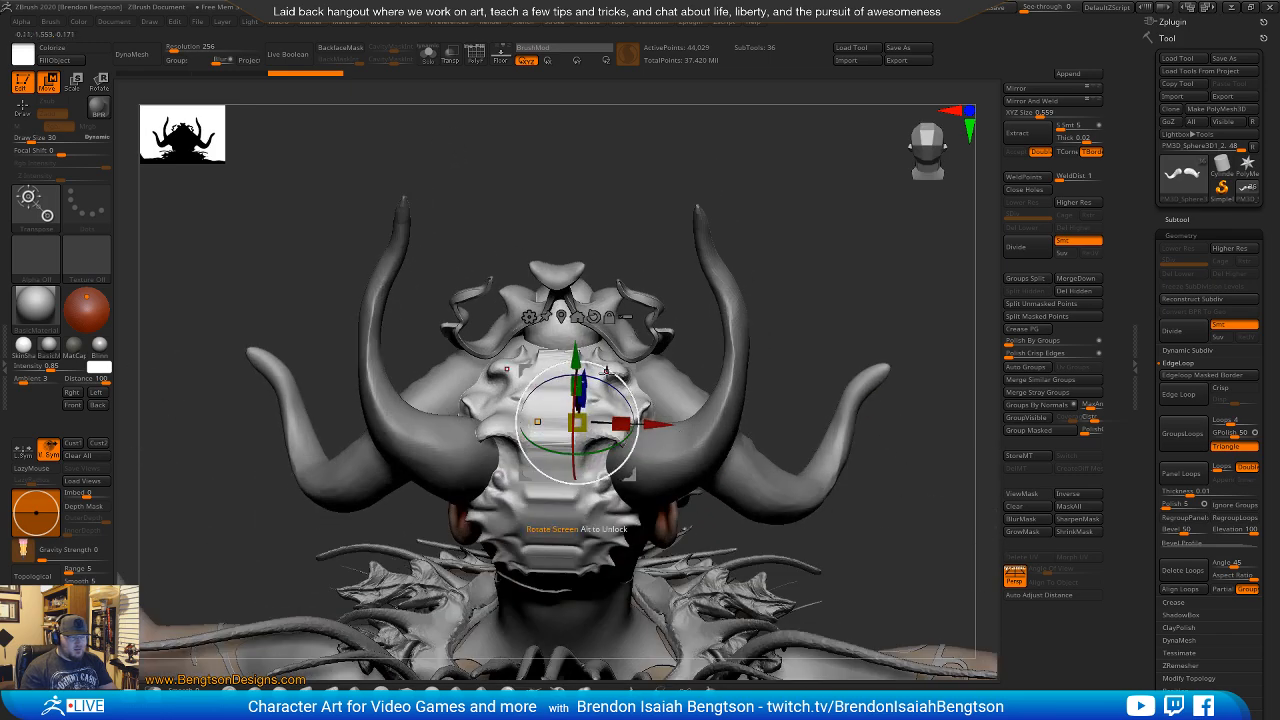
Try shifting the rear plate along its Z axis and undo the move.
drag(900, 250, 727, 315)
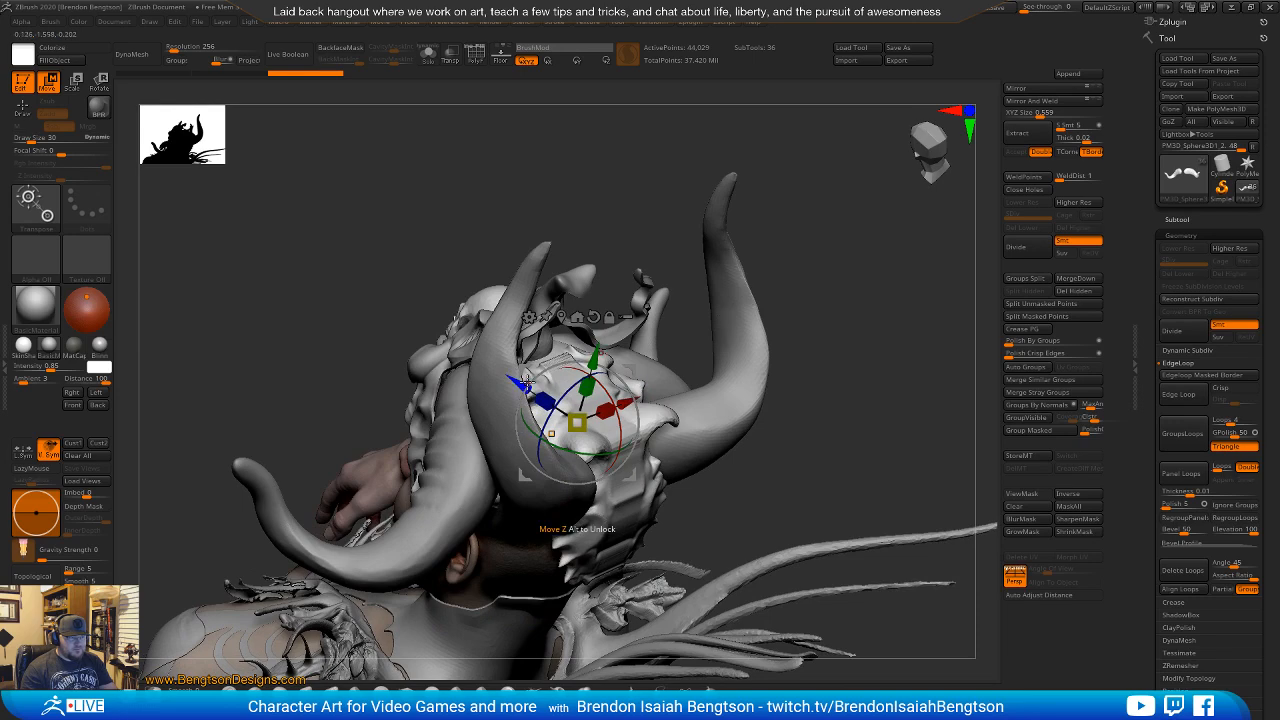
drag(526, 383, 520, 376)
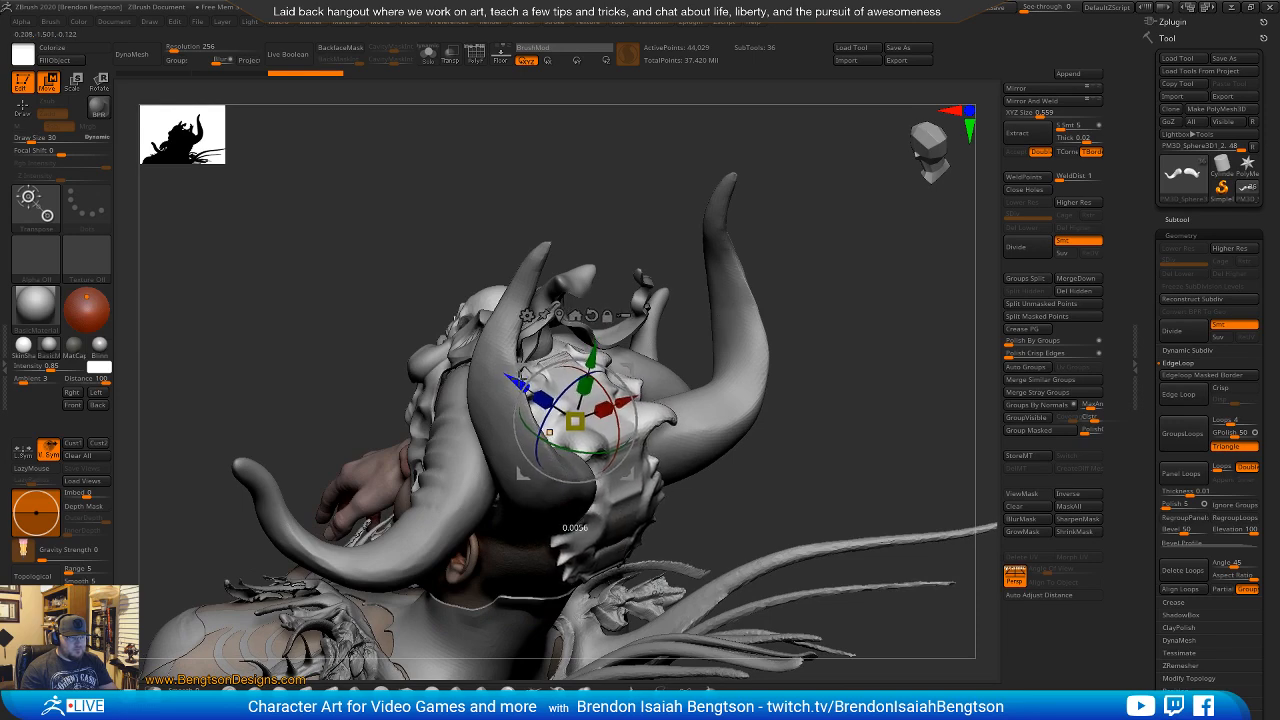
key(ctrl+z)
Isolate the rear plate, try a DamStandard groove down its centre and undo the groove.
mouse_move(896, 355)
mouse_down()
mouse_move(848, 331)
mouse_move(840, 345)
mouse_up()
key(q)
key(space)
drag(532, 373, 535, 373)
alt+click(530, 371)
key(alt+s)
mouse_move(617, 237)
mouse_down()
mouse_move(651, 249)
mouse_move(678, 297)
mouse_move(552, 433)
mouse_up()
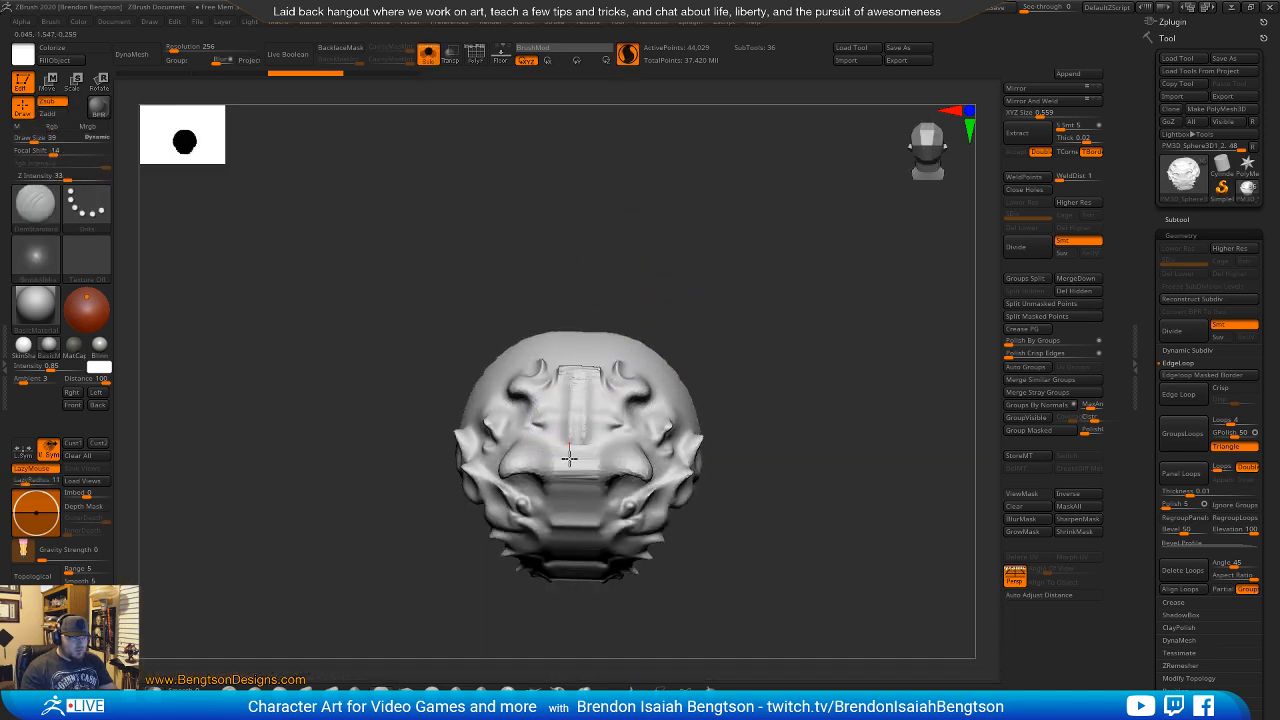
key(ctrl+z)
Build up a central band down the rear plate with ClayBuildup at draw size 39 and show the whole figure again.
key(b)
key(c)
key(b)
mouse_move(577, 376)
mouse_down()
mouse_move(572, 432)
mouse_move(584, 366)
mouse_move(723, 203)
mouse_move(711, 283)
mouse_move(742, 257)
mouse_move(704, 322)
mouse_up()
key(shift+f)
drag(584, 380, 586, 388)
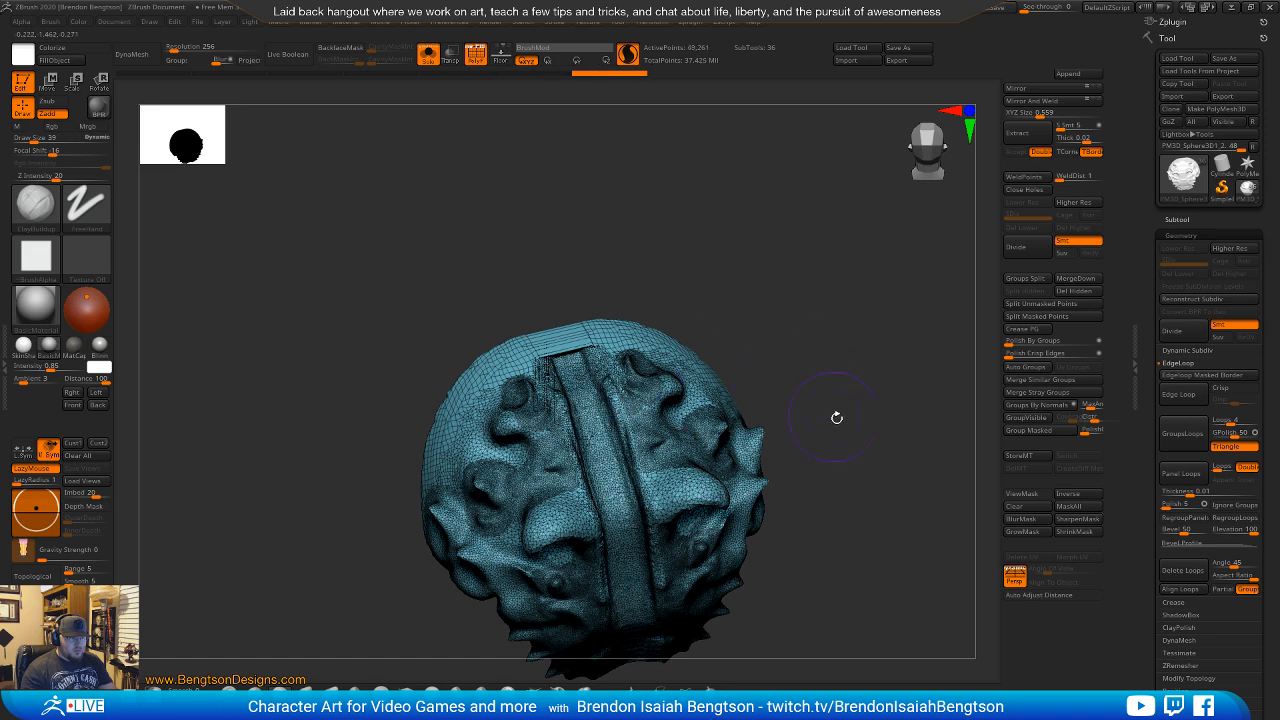
drag(834, 420, 826, 223)
drag(619, 483, 612, 515)
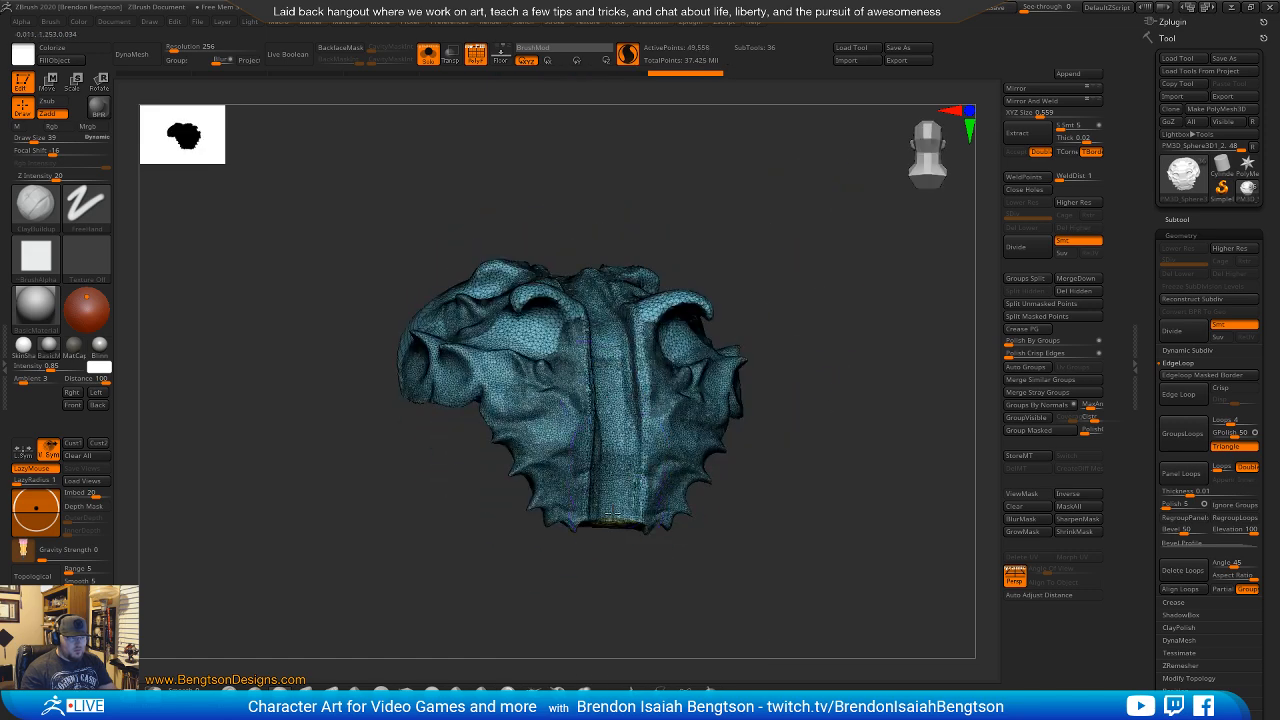
mouse_move(820, 491)
mouse_down()
mouse_move(889, 383)
mouse_move(873, 352)
mouse_move(823, 429)
mouse_move(780, 317)
mouse_up()
key(alt+s)
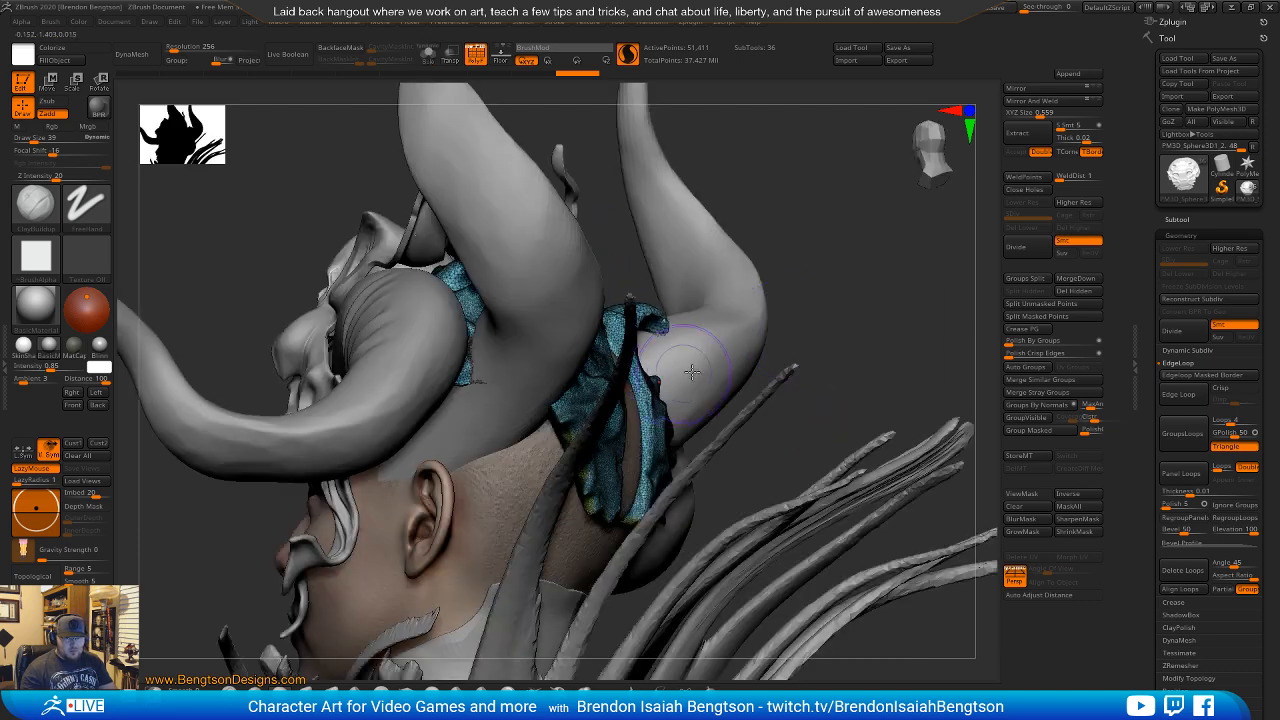
Reshape the rear plate around the base of the upper horns with Move Topological at draw size 104 and focal shift -30.
mouse_move(931, 309)
mouse_down()
mouse_move(877, 283)
mouse_move(861, 346)
mouse_move(816, 356)
mouse_move(866, 375)
mouse_move(872, 364)
mouse_move(826, 341)
mouse_move(852, 512)
mouse_up()
key(b)
key(m)
key(t)
key(space)
click(657, 341)
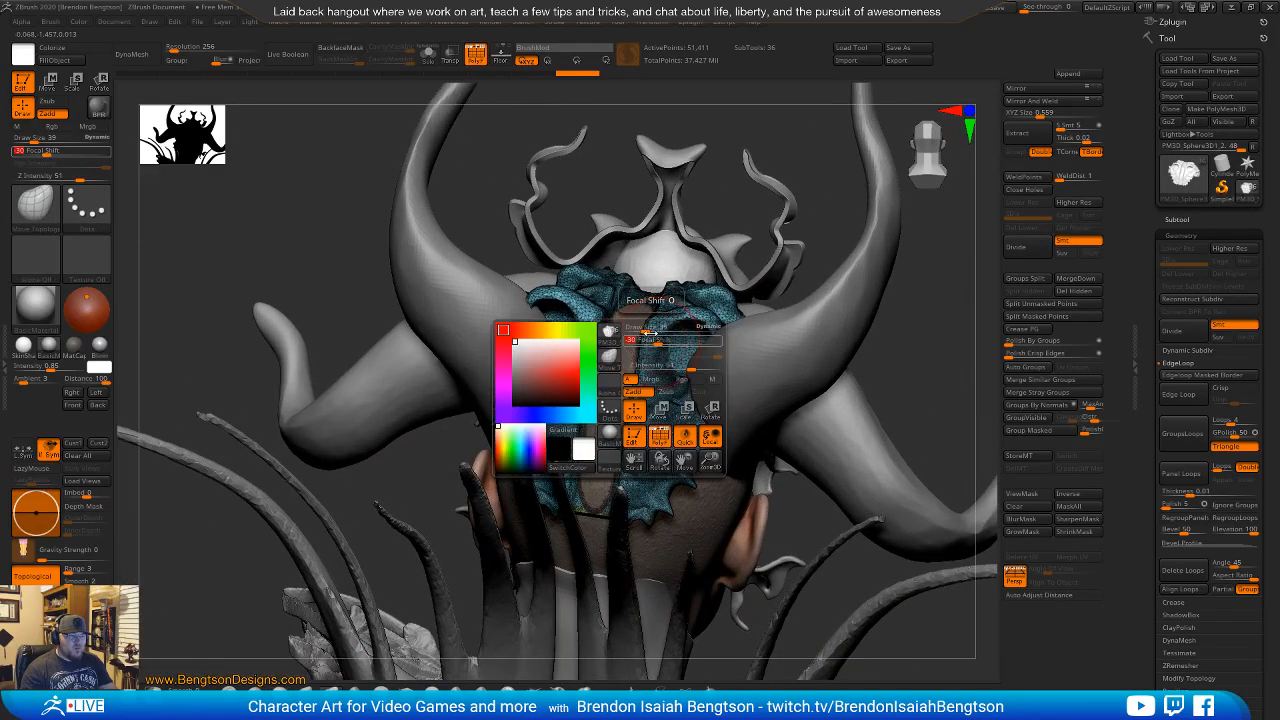
drag(651, 330, 660, 330)
mouse_move(815, 227)
mouse_down()
mouse_move(795, 280)
mouse_move(751, 216)
mouse_up()
drag(624, 512, 622, 501)
mouse_move(709, 293)
mouse_down()
mouse_move(640, 330)
mouse_move(590, 380)
mouse_up()
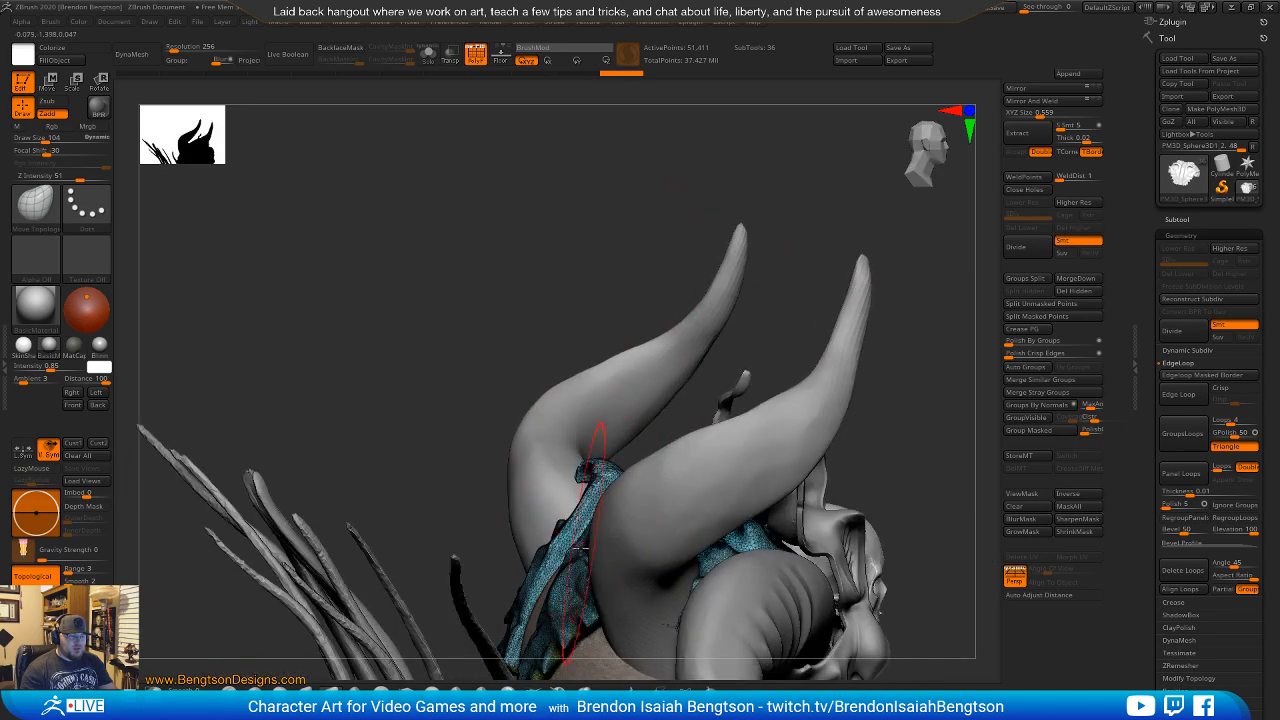
drag(529, 531, 534, 526)
drag(530, 602, 503, 601)
drag(554, 524, 547, 519)
Hide the polyframe and adjust the rear plate's outline in side view with Move Topological at draw size 175.
mouse_move(766, 262)
mouse_down()
mouse_move(737, 271)
mouse_move(768, 267)
mouse_move(689, 488)
mouse_move(736, 511)
mouse_move(767, 508)
mouse_move(777, 535)
mouse_move(762, 518)
mouse_up()
key(space)
alt+drag(927, 431, 889, 369)
key(shift+f)
mouse_move(894, 451)
alt+mouse_down()
mouse_move(904, 317)
mouse_move(846, 330)
alt+mouse_up()
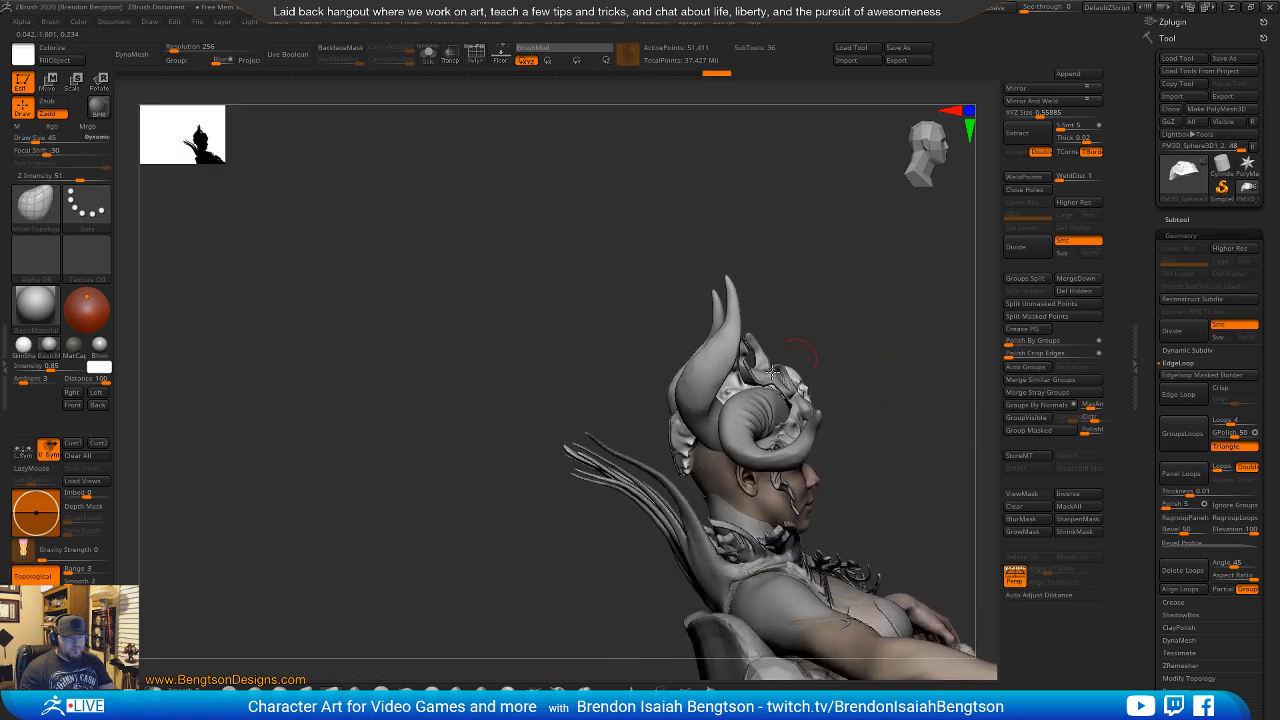
key(space)
mouse_move(655, 459)
mouse_down()
mouse_move(681, 458)
mouse_move(694, 482)
mouse_move(680, 472)
mouse_up()
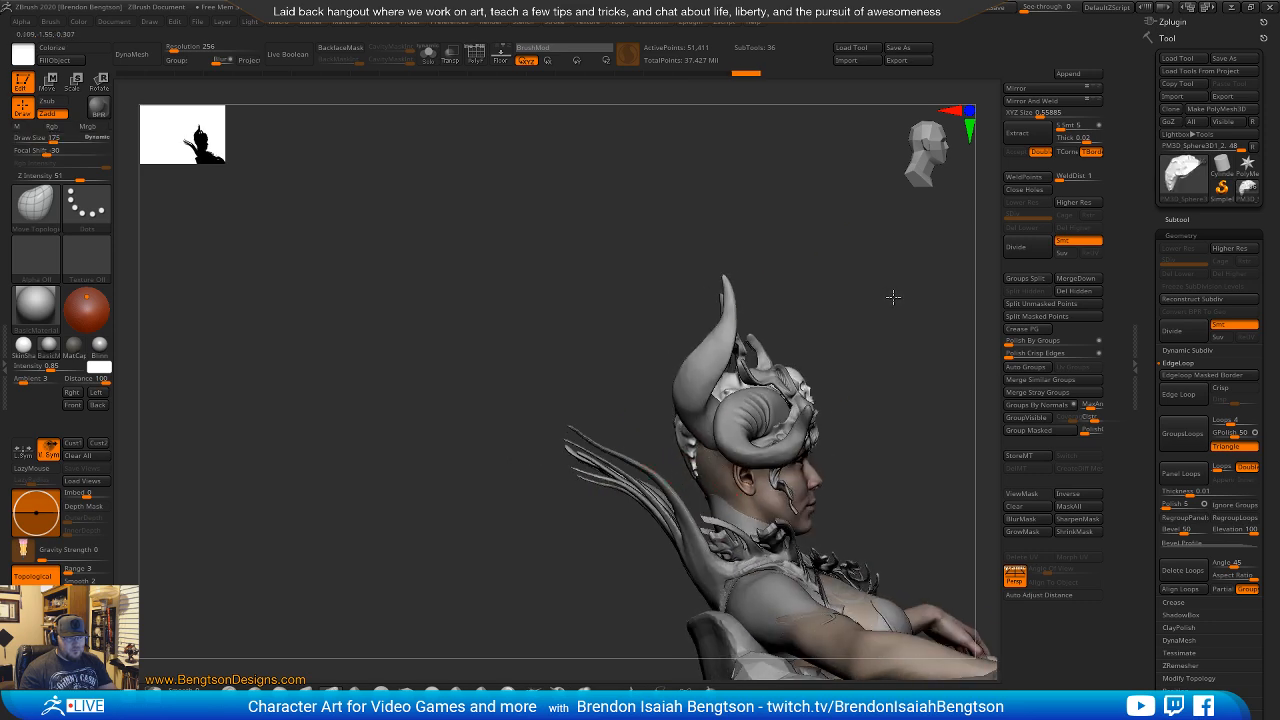
mouse_move(893, 296)
mouse_down()
mouse_move(886, 320)
mouse_move(860, 324)
mouse_up()
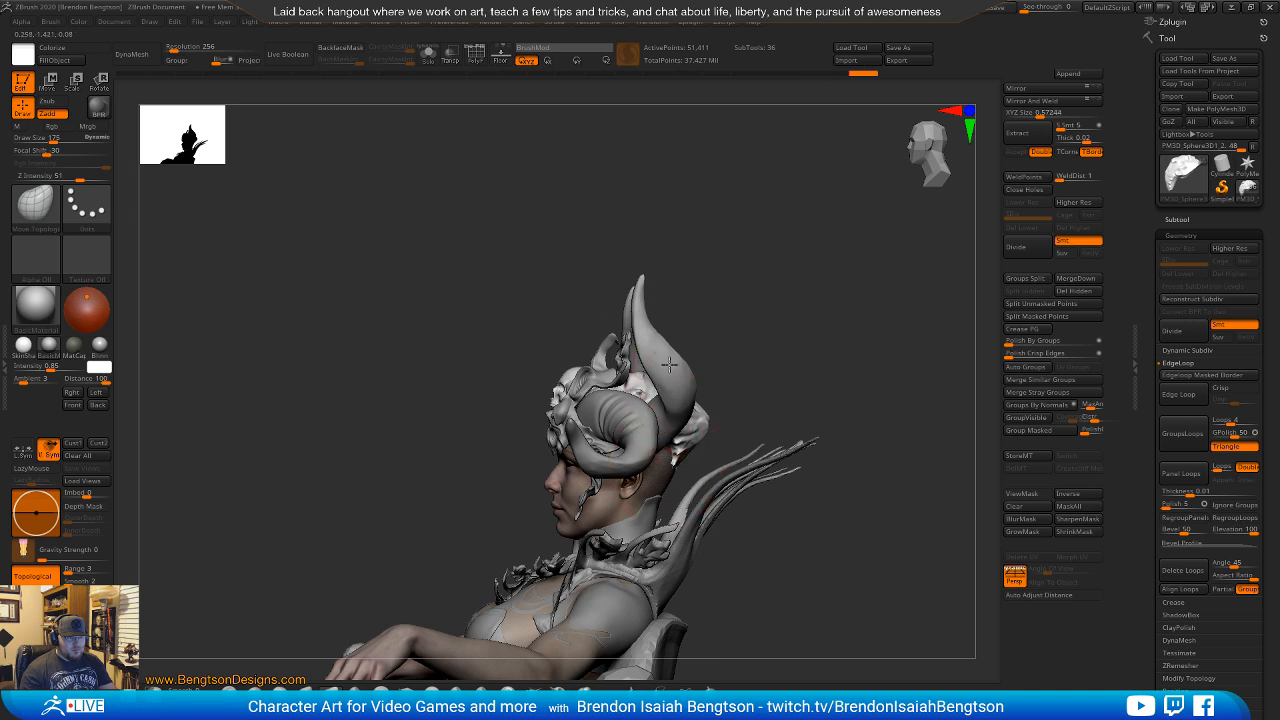
Reshape the back of the rear plate with the other subtools transparent, using Move Topological at draw size 114.
key(shift+t)
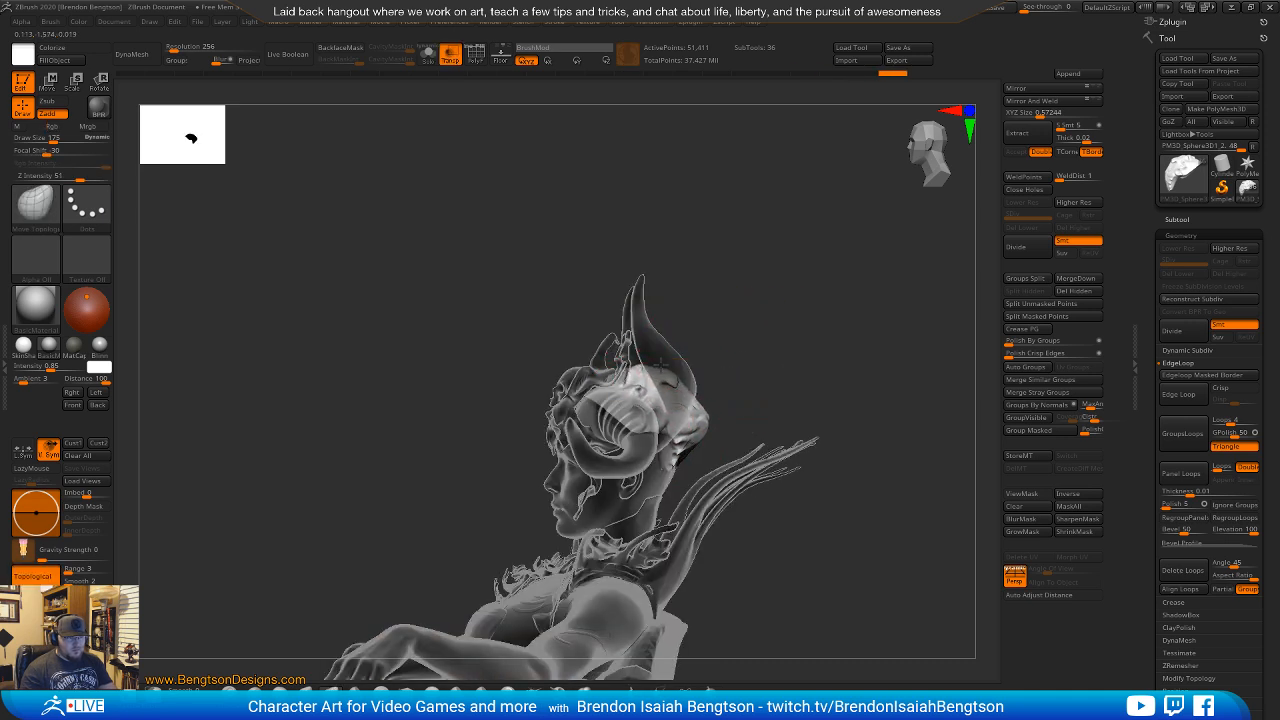
mouse_move(668, 378)
right_down()
mouse_move(706, 331)
mouse_move(760, 340)
mouse_move(717, 369)
right_up()
key(space)
drag(722, 394, 690, 391)
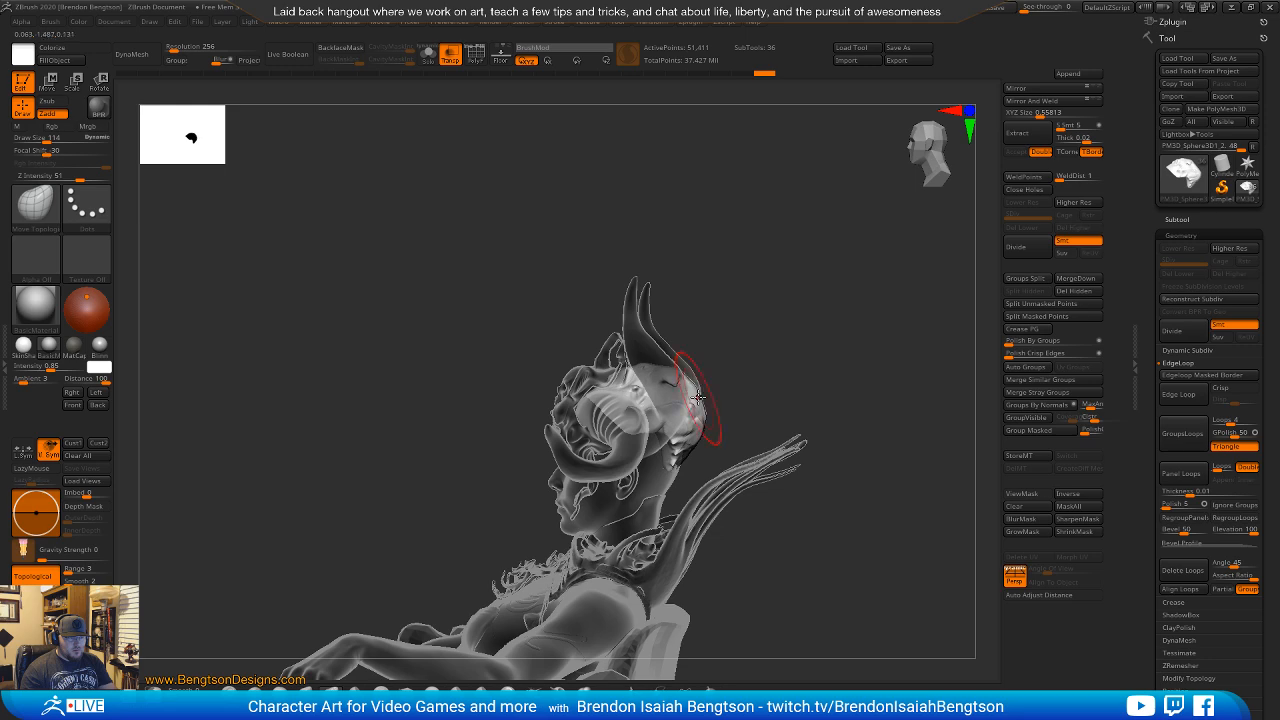
right_drag(749, 354, 737, 331)
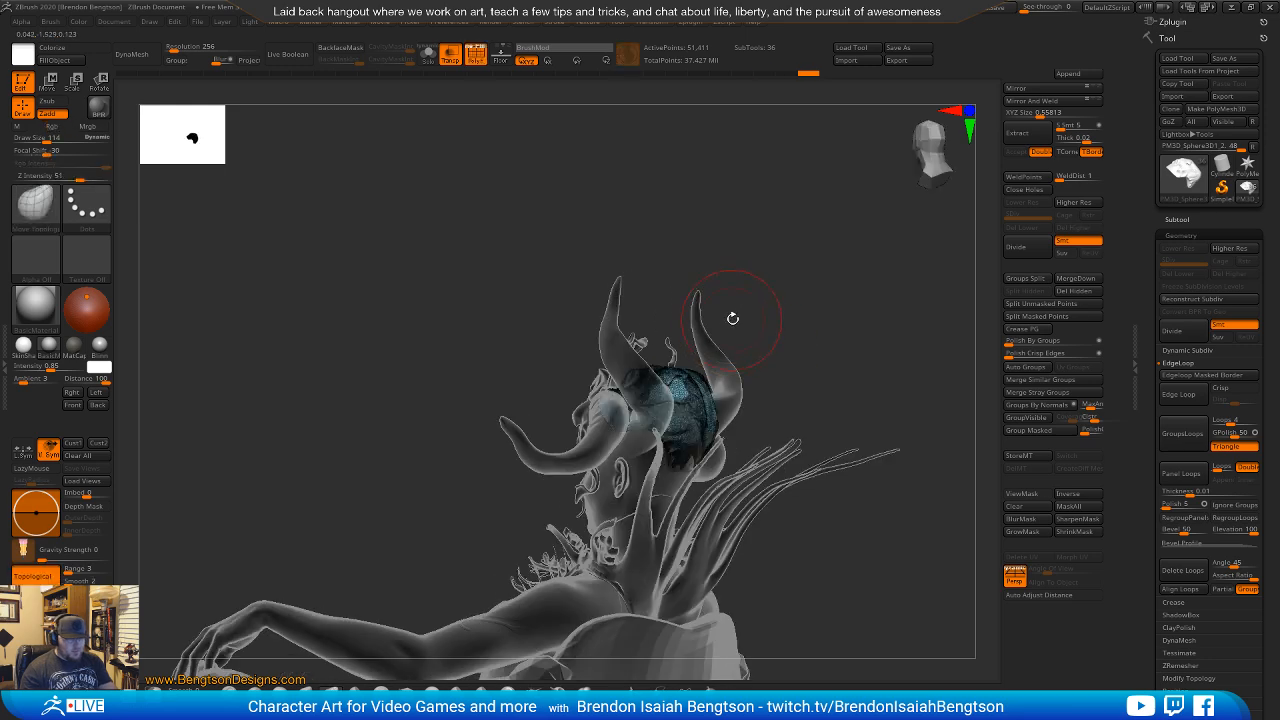
key(shift+f)
key(shift+t)
Examine the full seated figure from the front and side and compare the headdress with the reference images.
mouse_move(846, 324)
mouse_down()
mouse_move(728, 313)
mouse_move(767, 358)
mouse_up()
alt+drag(913, 331, 789, 327)
drag(764, 318, 805, 330)
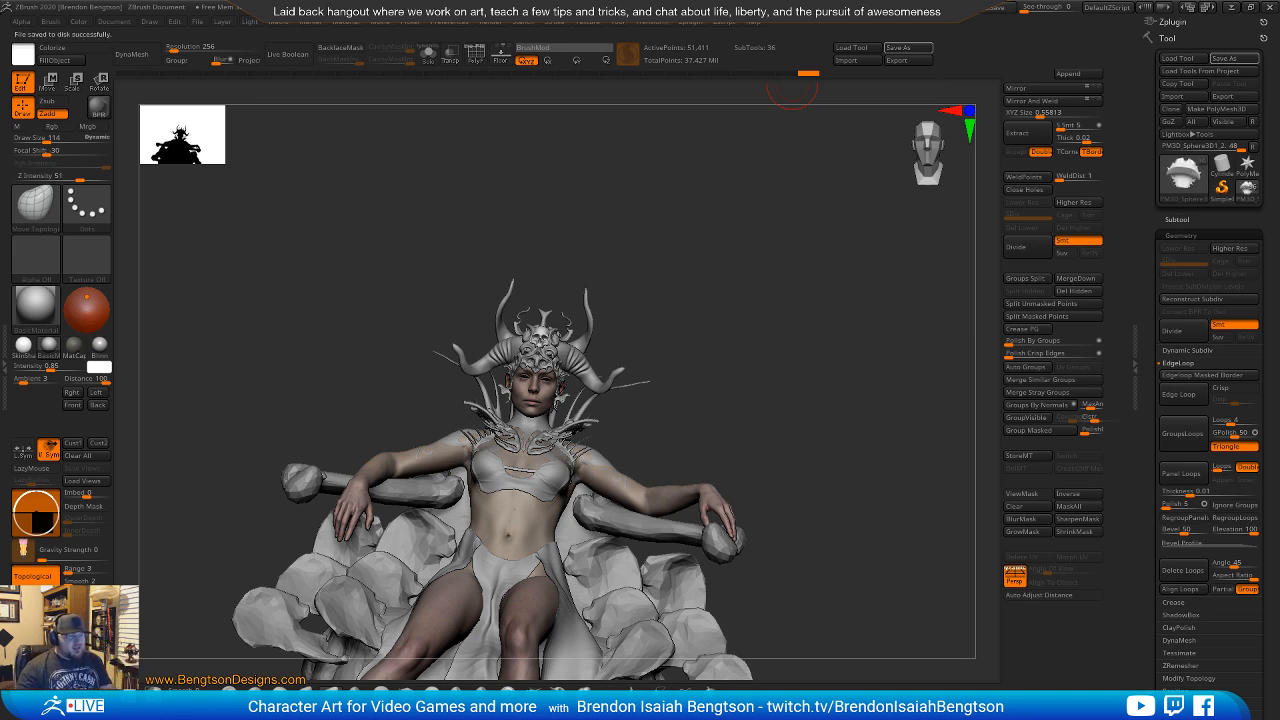
drag(722, 362, 983, 203)
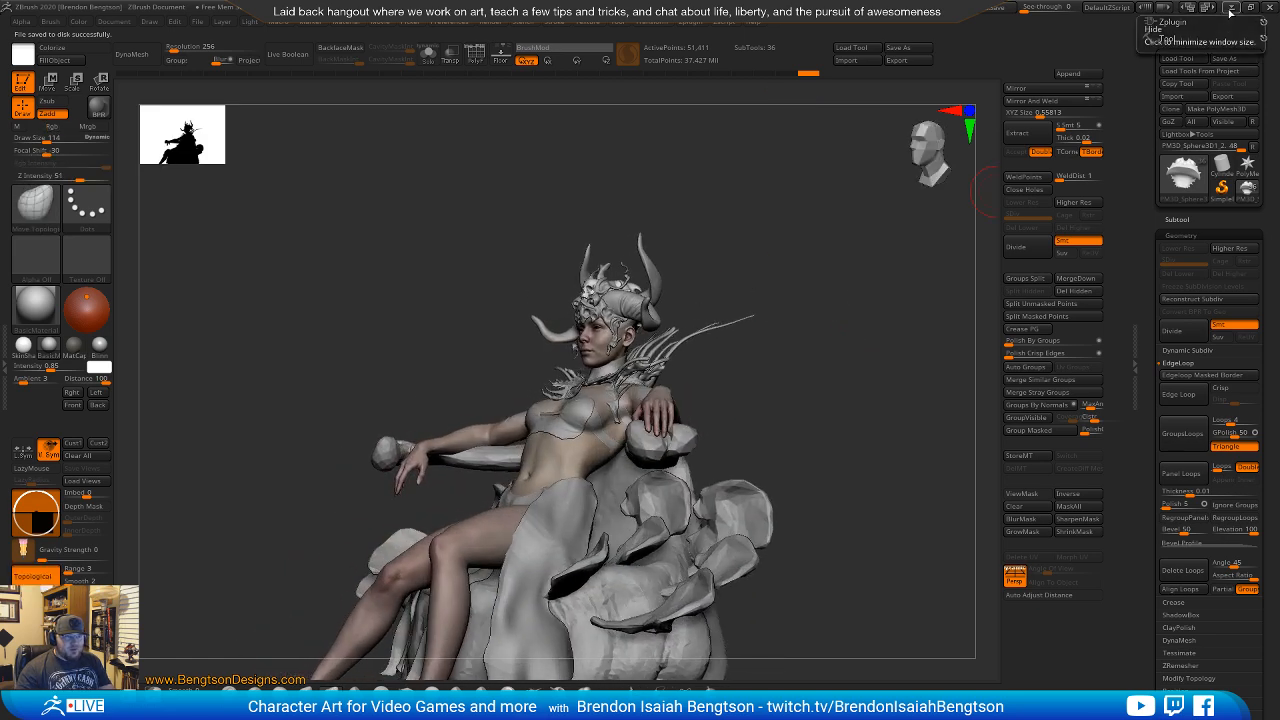
click(1231, 7)
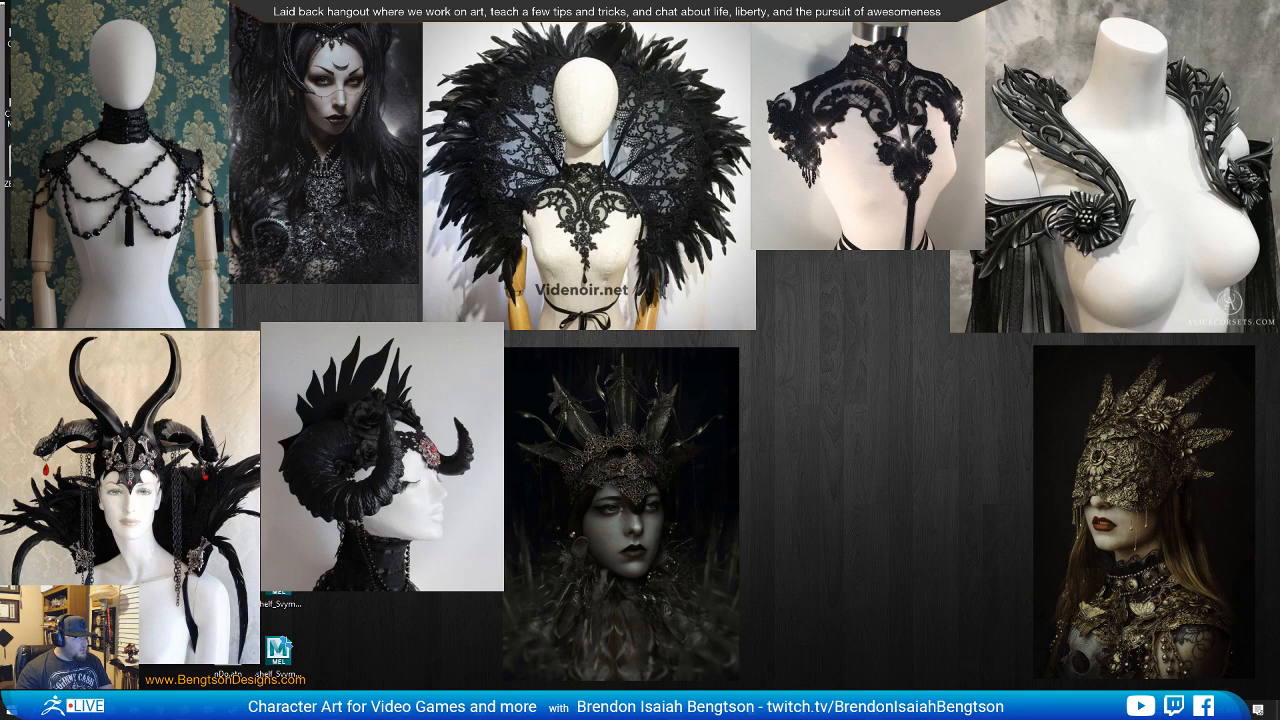
key(alt+Tab)
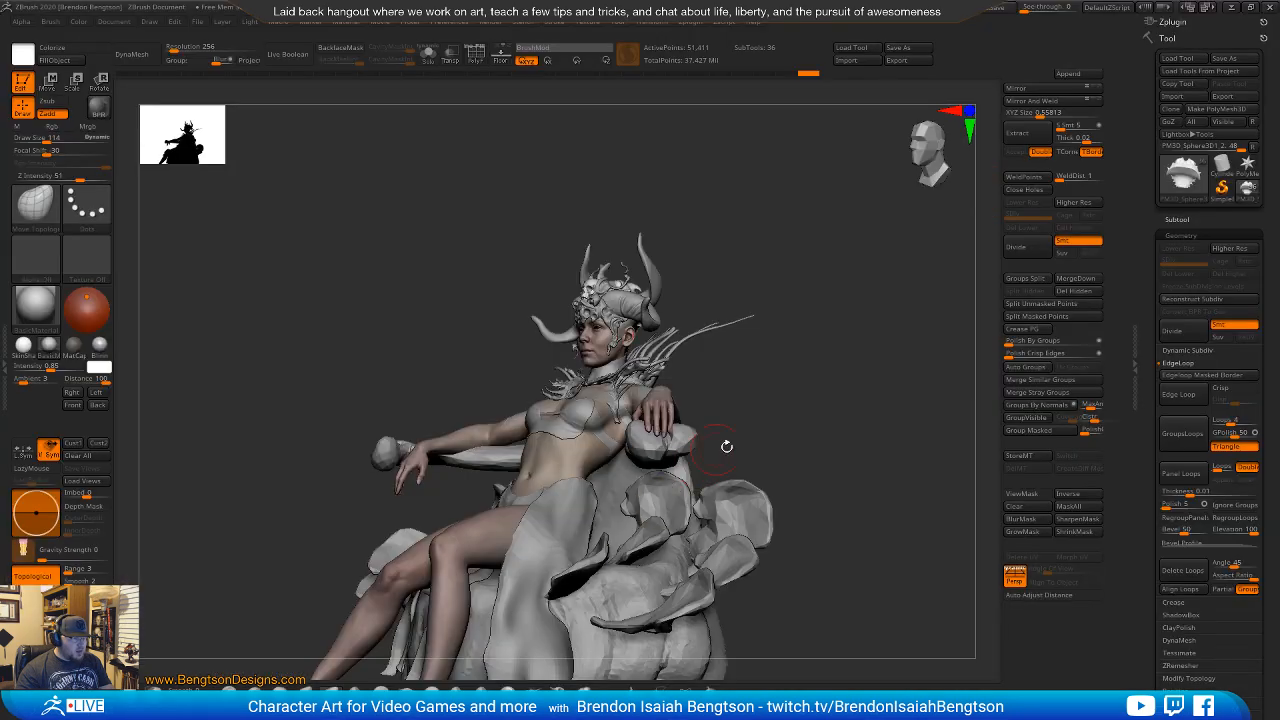
drag(806, 450, 818, 431)
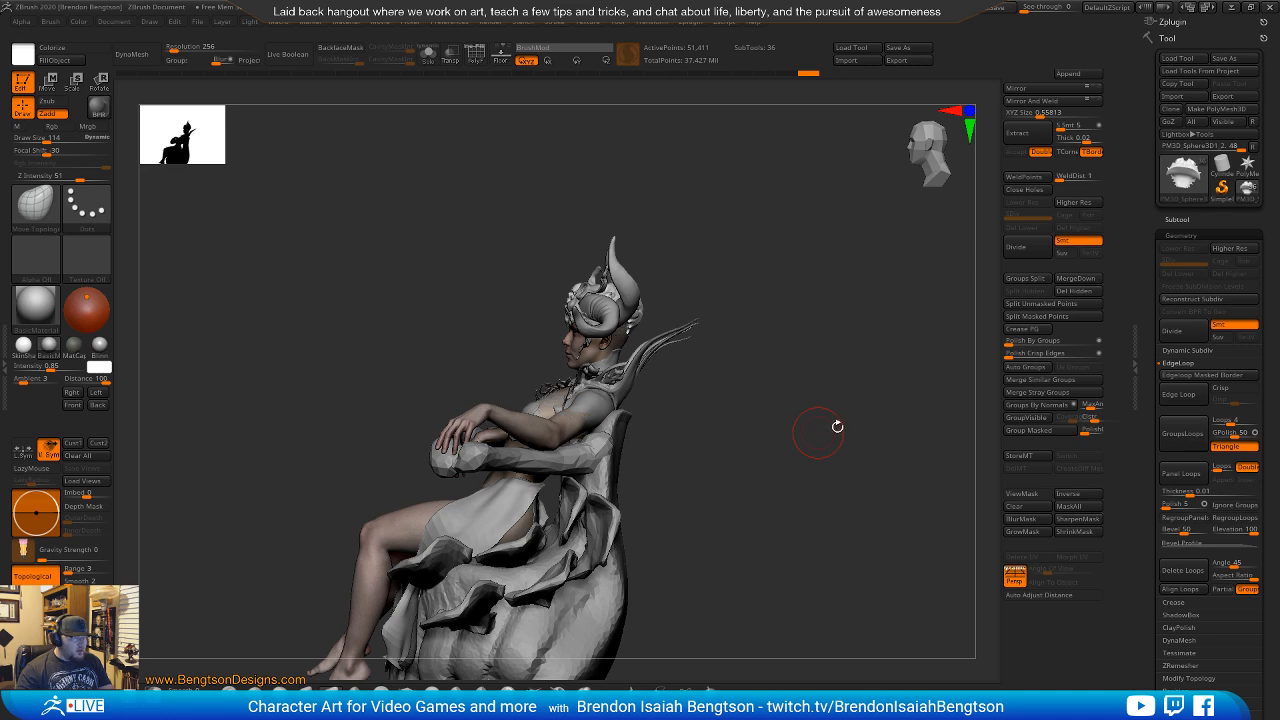
Append a Cube3D subtool, make it active and move it up above the figure's head.
click(1068, 73)
click(768, 149)
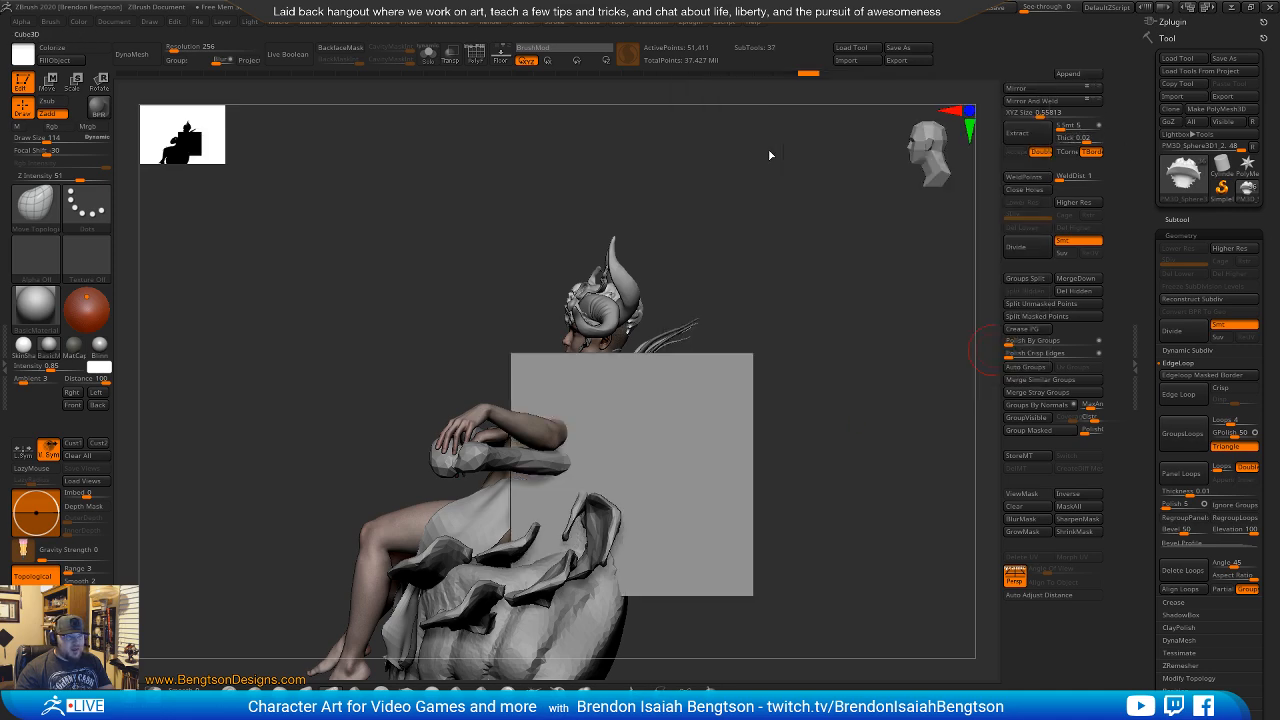
alt+click(710, 420)
drag(811, 420, 843, 417)
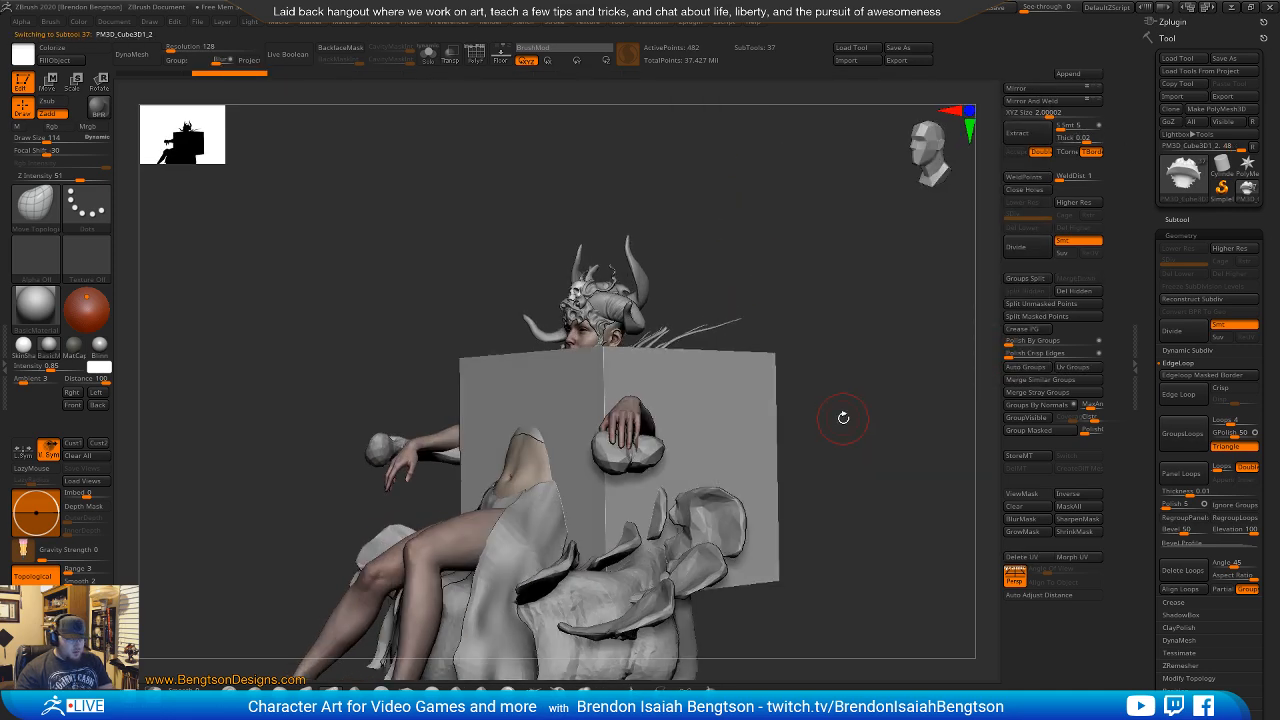
key(w)
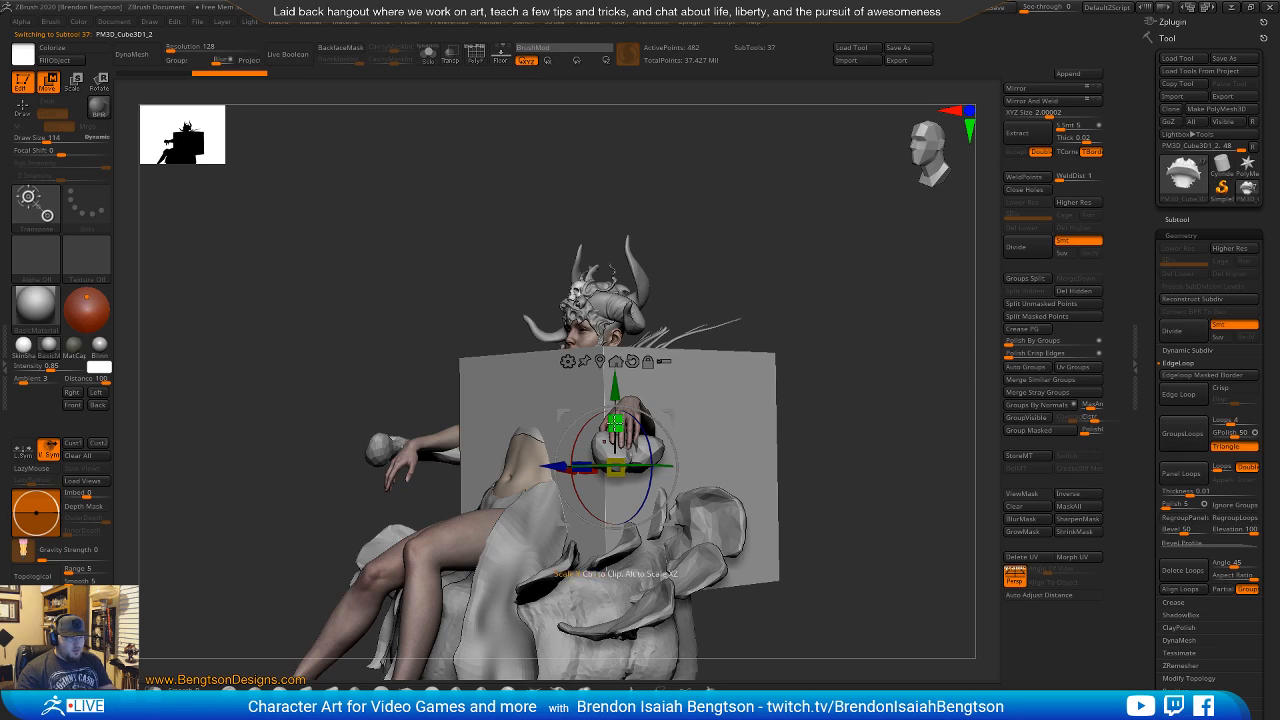
drag(614, 392, 658, 137)
Scale the cube down in depth and width to form a thin upright bar above the headdress.
drag(845, 410, 872, 396)
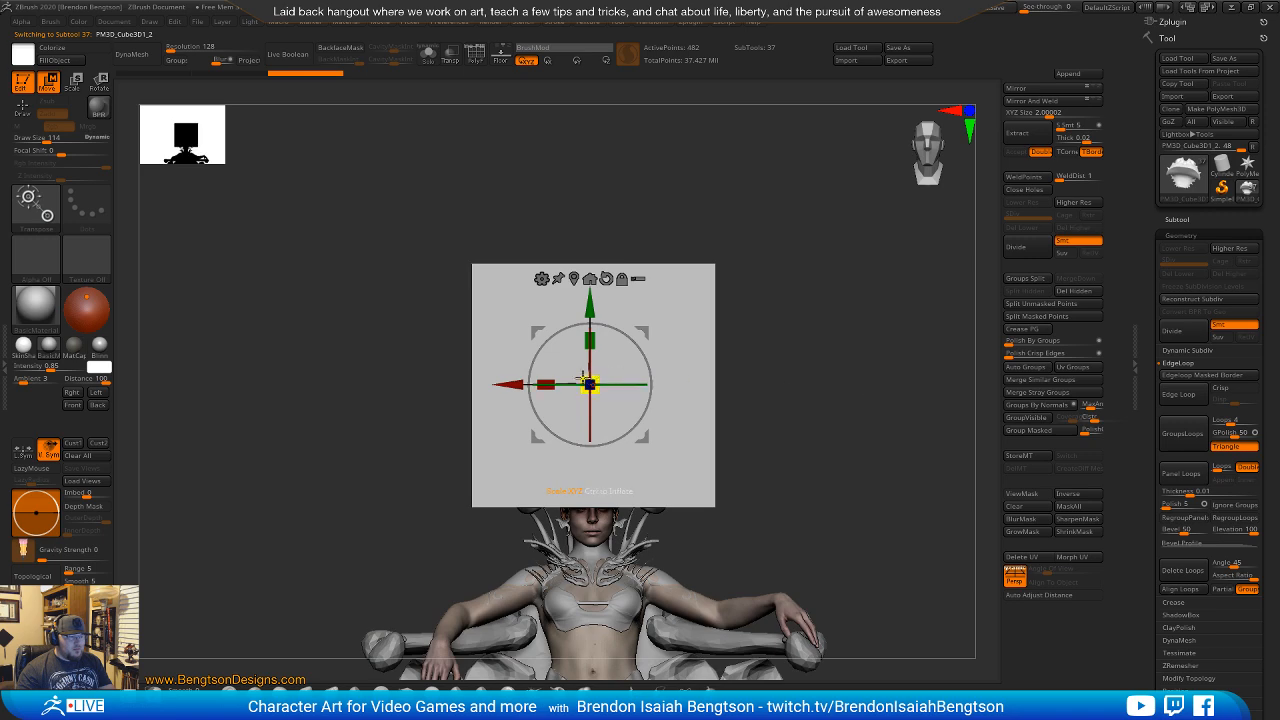
drag(556, 380, 757, 394)
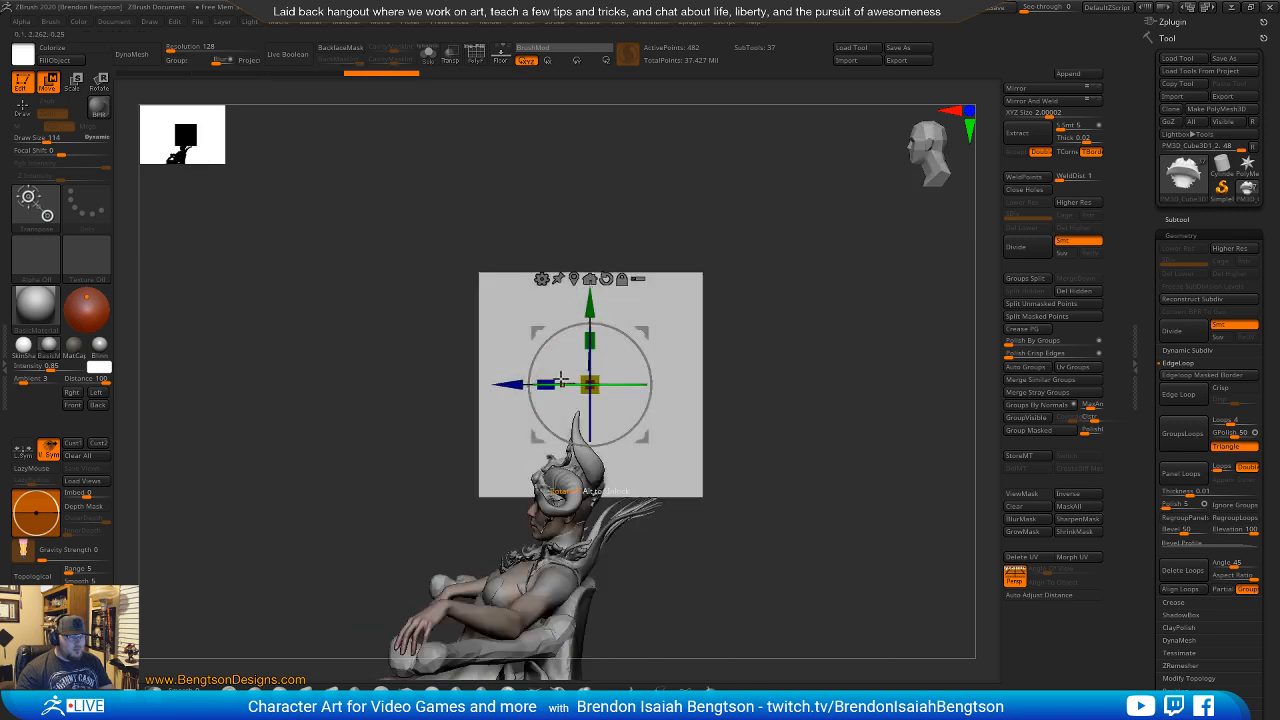
drag(550, 383, 662, 384)
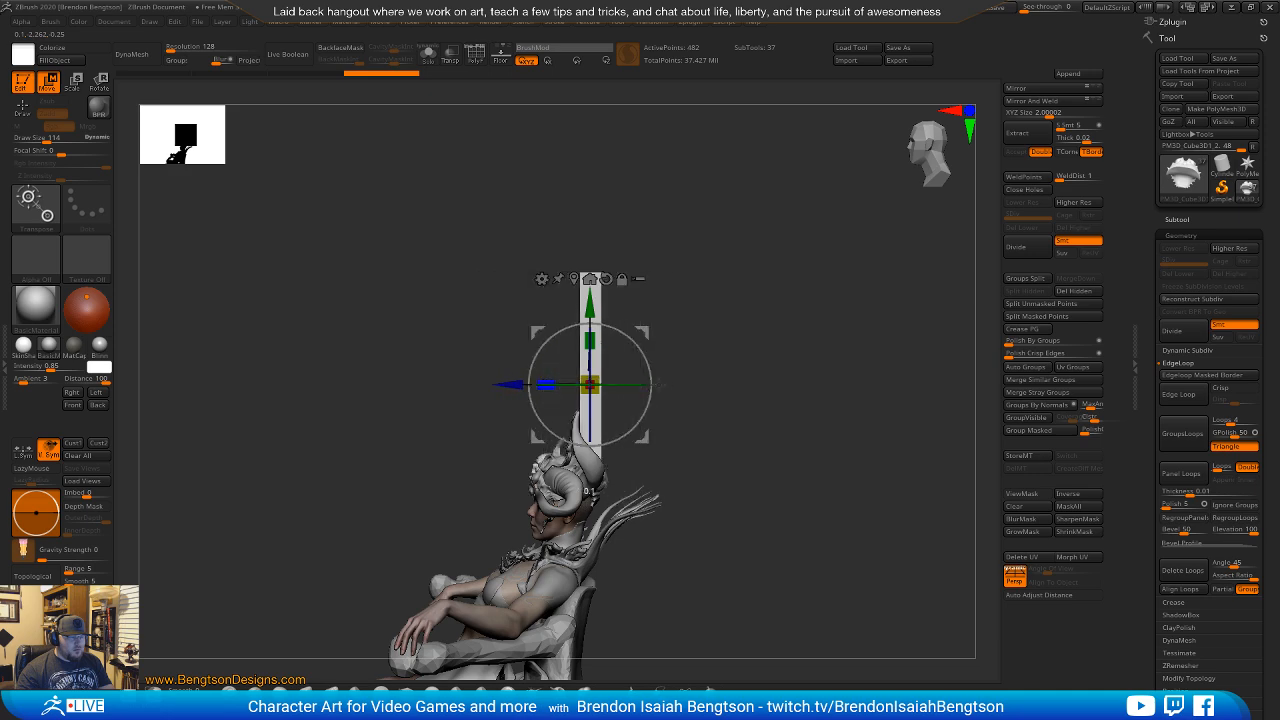
shift+drag(848, 356, 880, 356)
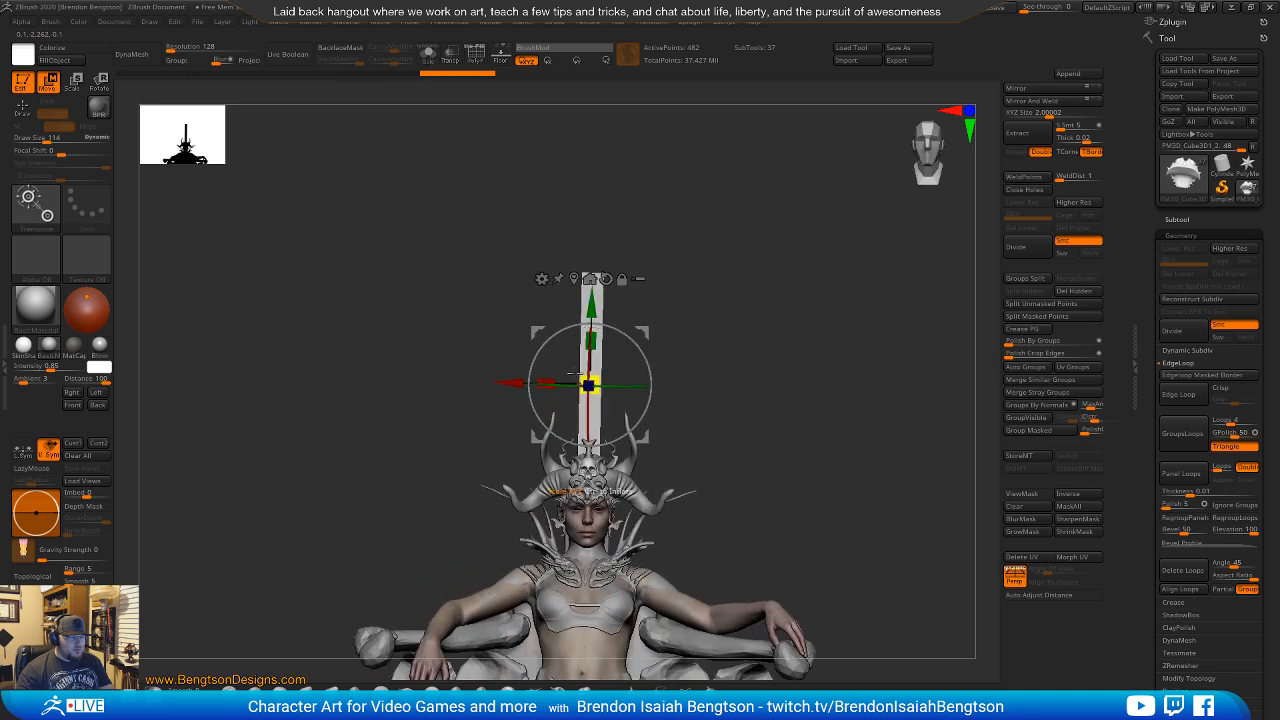
drag(537, 378, 588, 385)
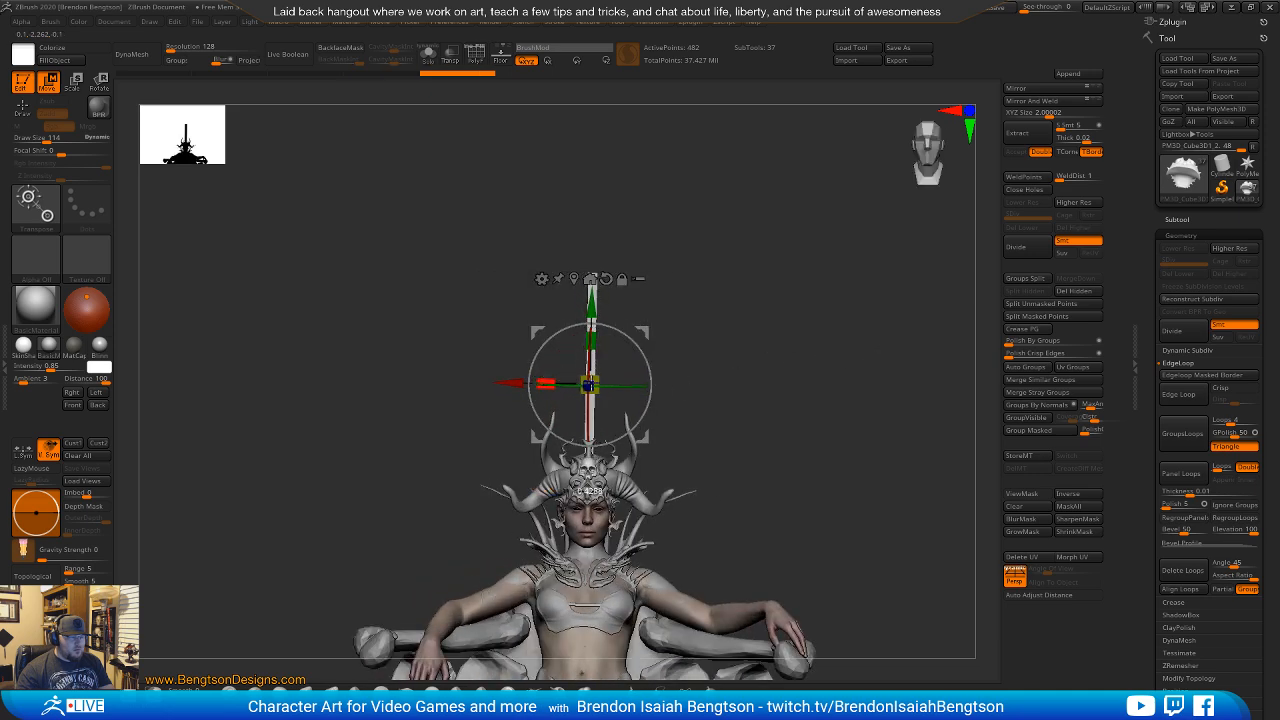
alt+drag(734, 341, 813, 398)
drag(773, 305, 860, 430)
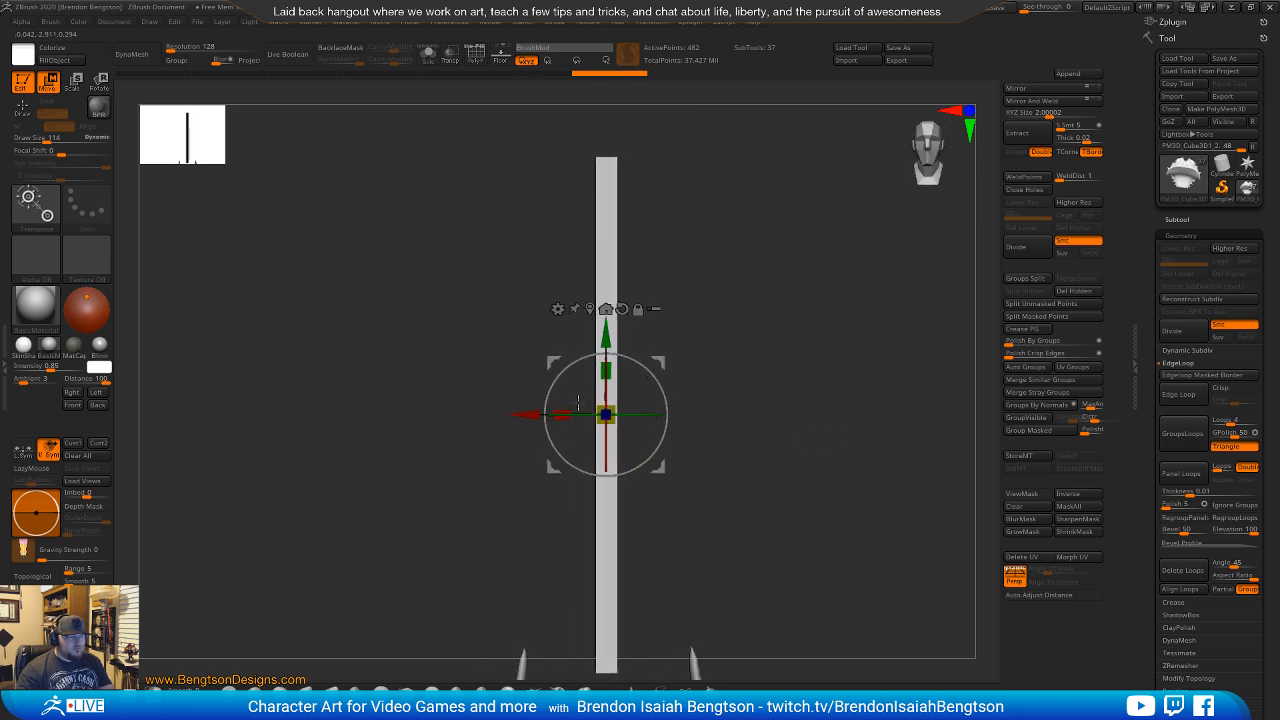
drag(562, 414, 585, 414)
Remesh the upright bar with ZRemesher, with DetectEdges enabled, and check its wireframe.
alt+drag(814, 474, 798, 437)
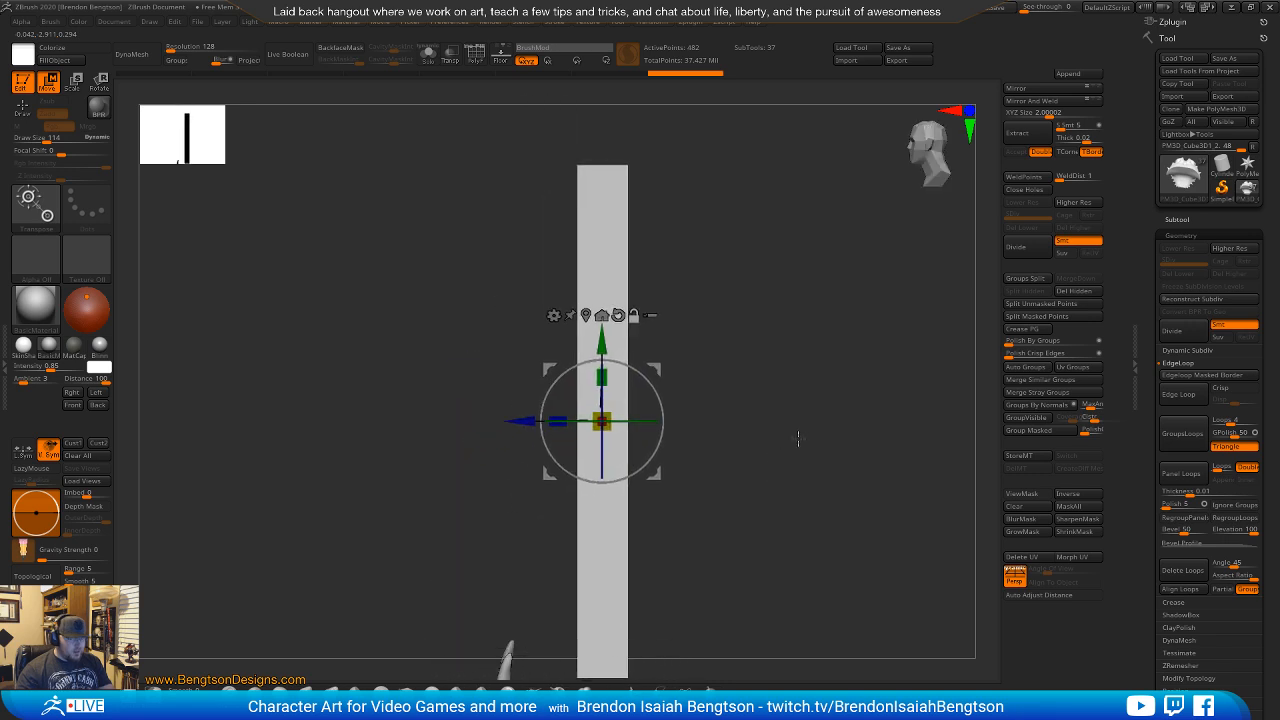
key(shift+f)
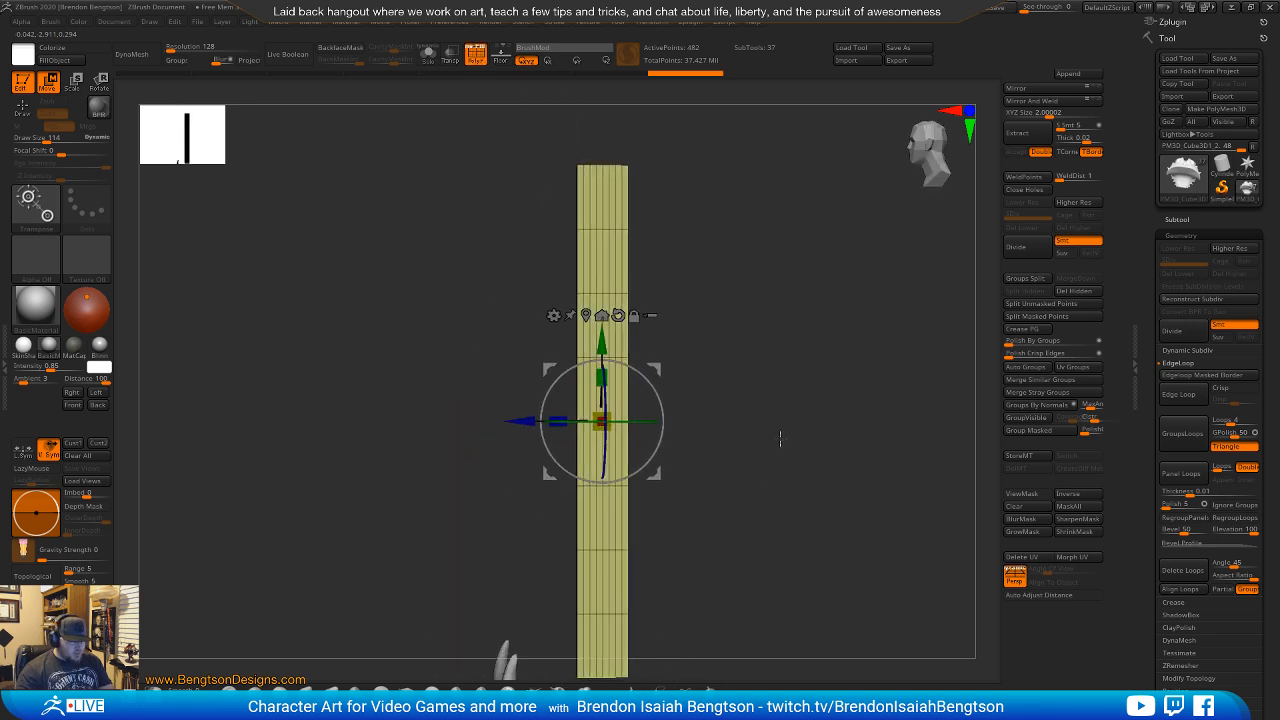
key(space)
key(q)
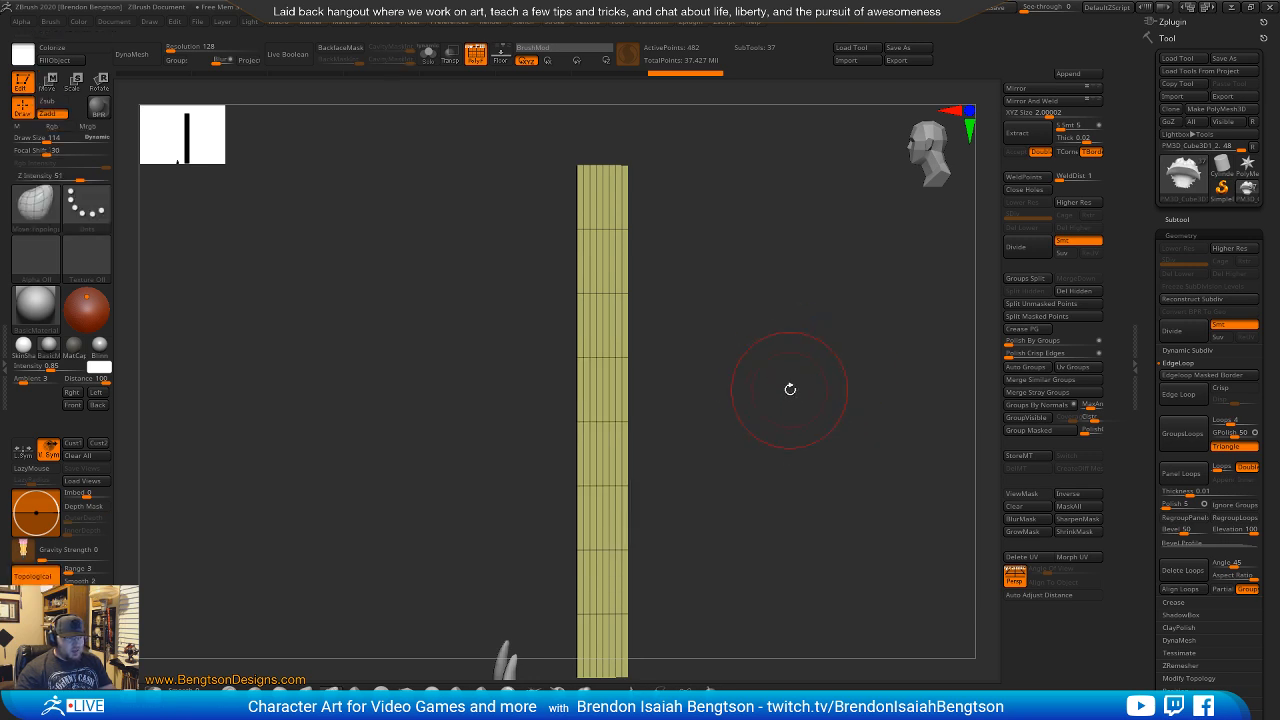
mouse_move(790, 389)
mouse_down()
mouse_move(849, 386)
mouse_move(771, 400)
mouse_move(776, 430)
mouse_up()
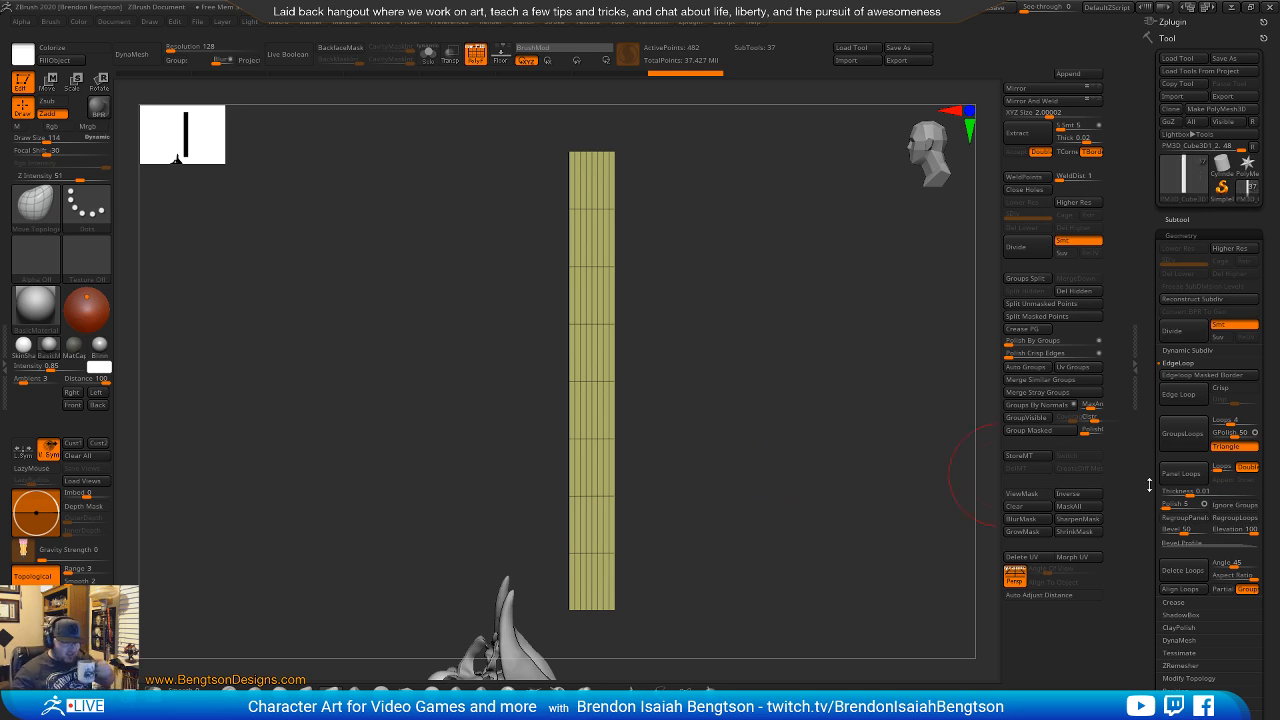
click(1190, 665)
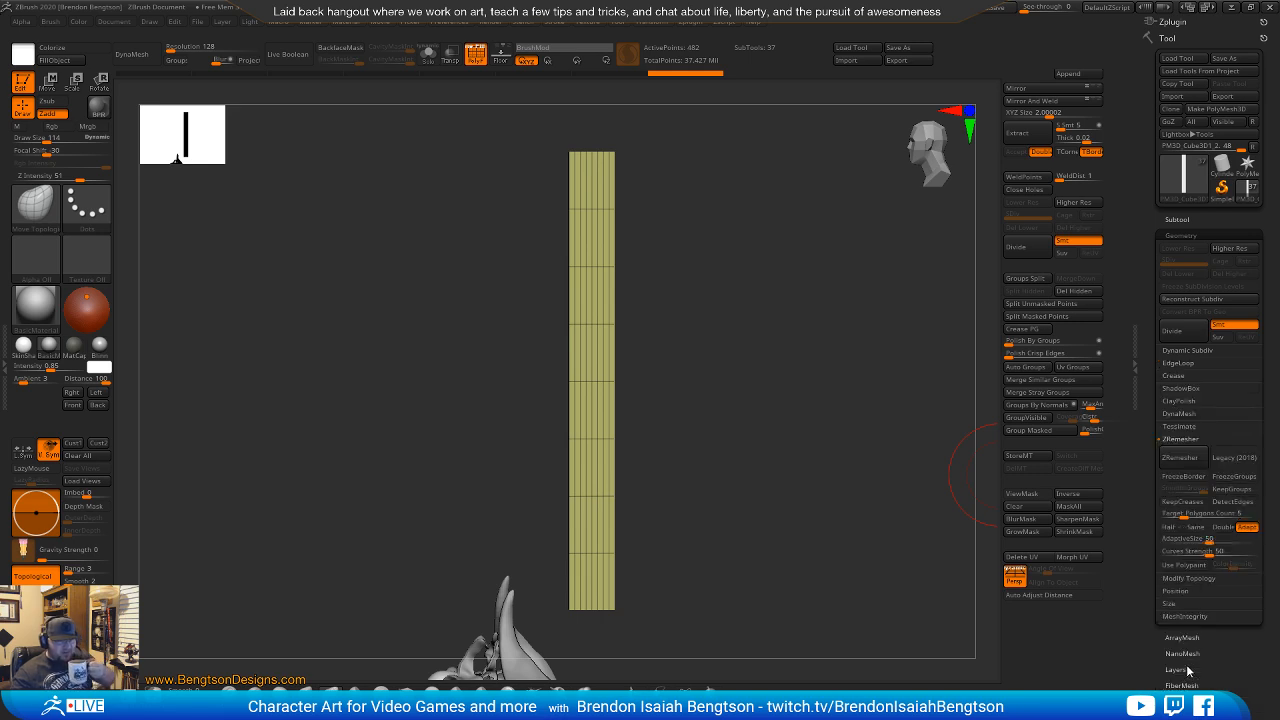
click(1234, 501)
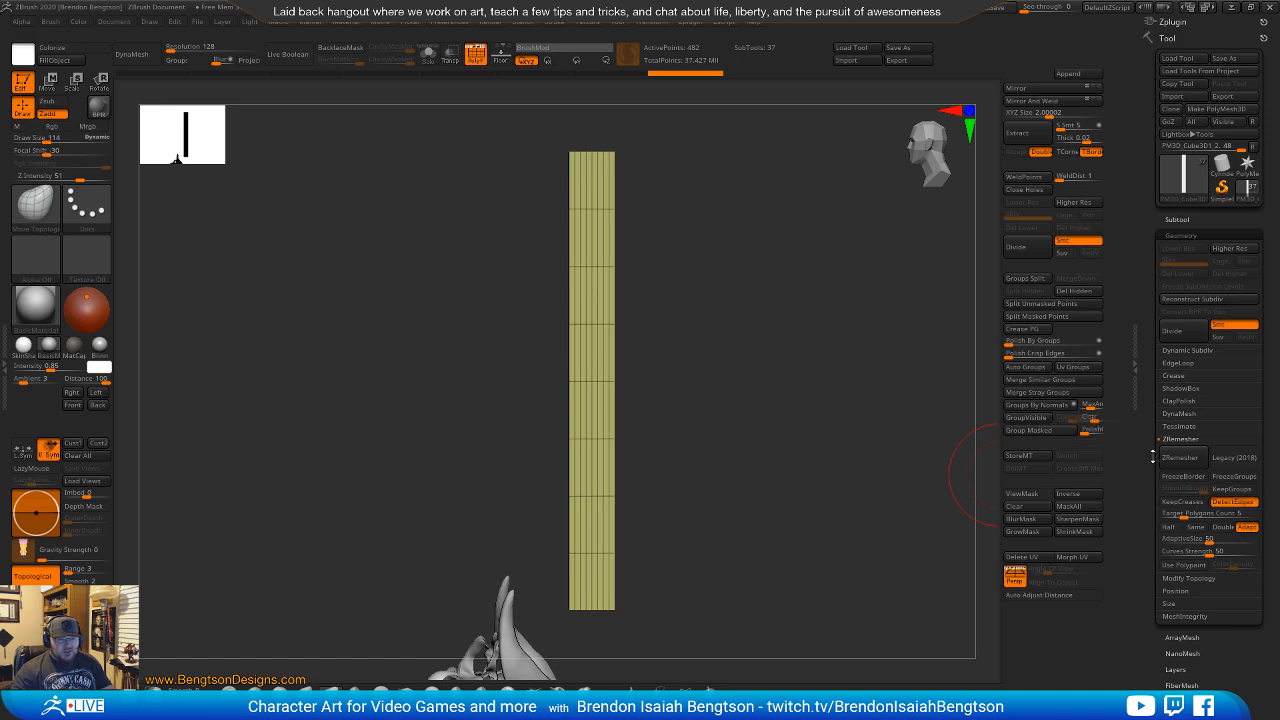
click(1173, 458)
drag(743, 417, 634, 366)
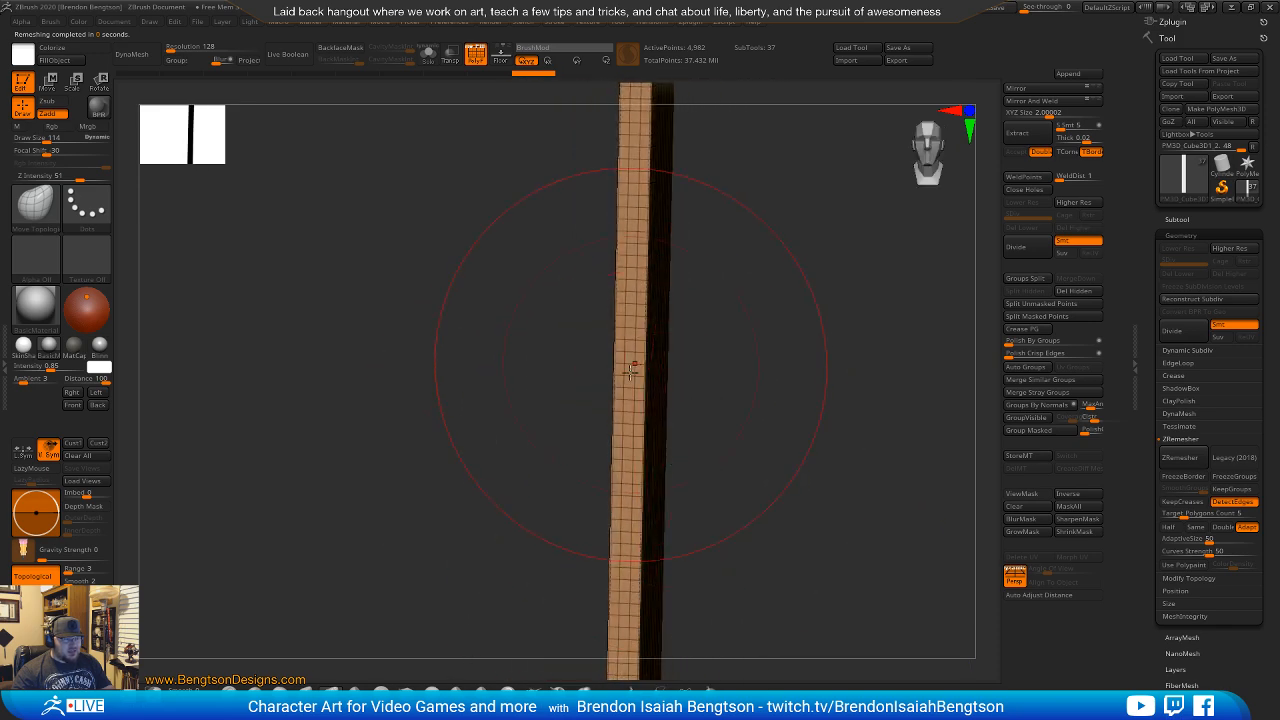
Taper the bar's upper end into a rounded point with Move Topological, using draw sizes 113 and 140.
key(space)
drag(787, 398, 810, 361)
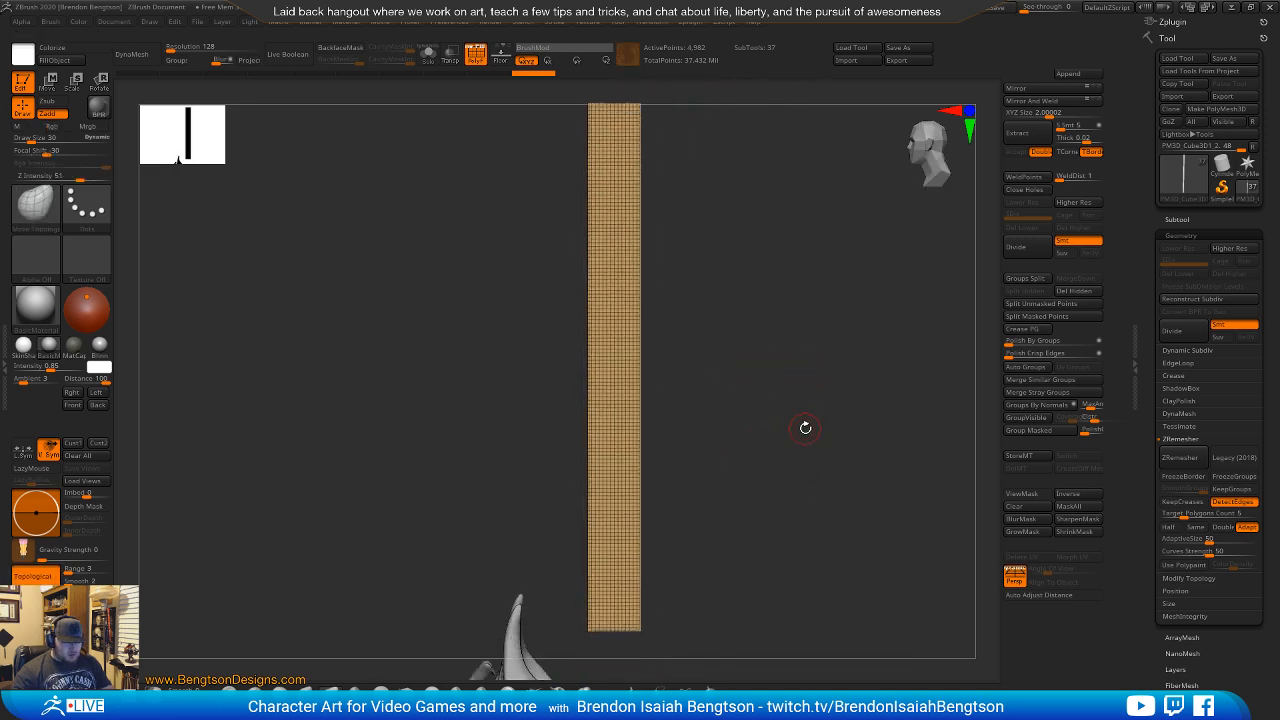
key(shift+f)
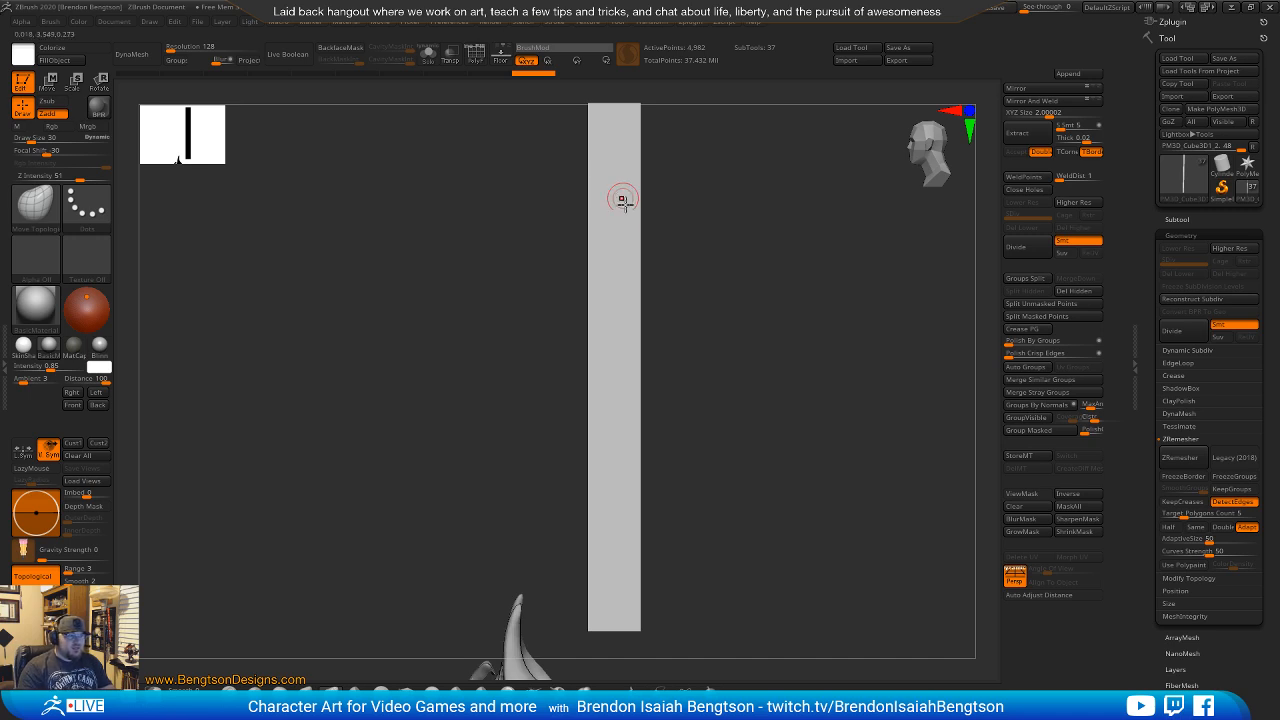
key(space)
drag(634, 205, 653, 210)
mouse_move(706, 242)
alt+mouse_down()
mouse_move(735, 258)
mouse_move(714, 283)
alt+mouse_up()
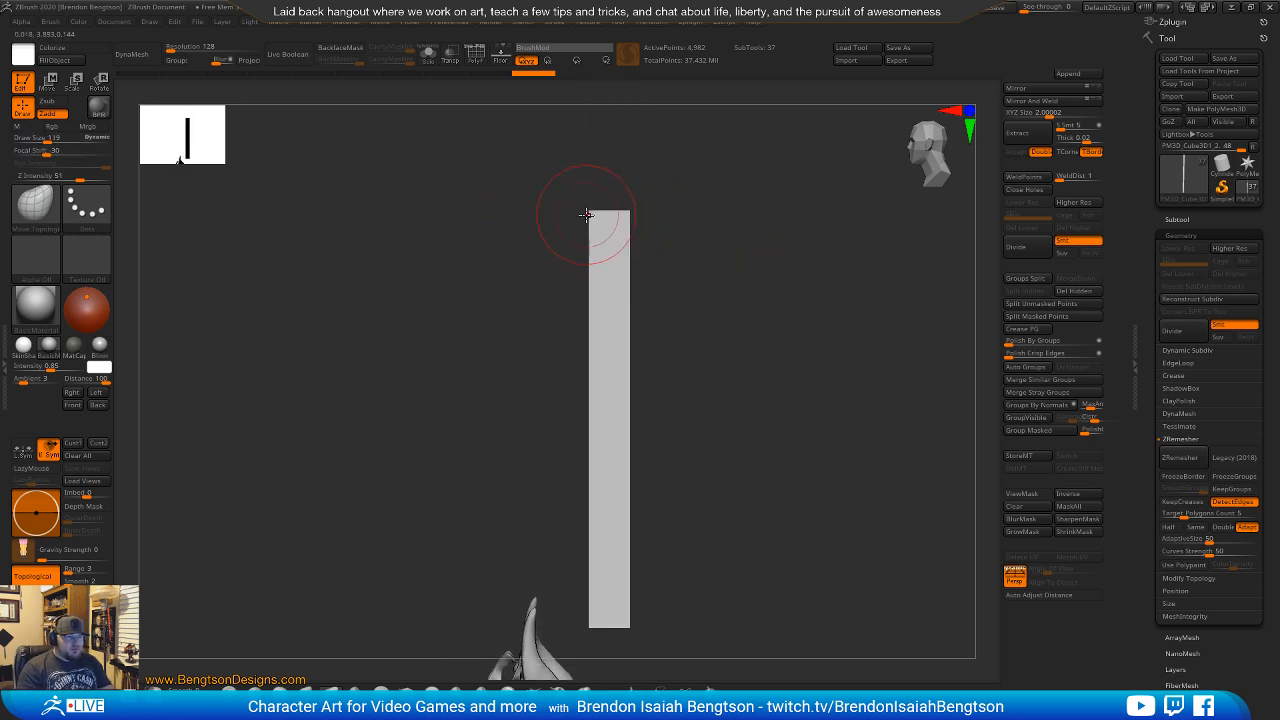
mouse_move(592, 217)
mouse_down()
mouse_move(608, 188)
mouse_move(598, 150)
mouse_move(623, 184)
mouse_up()
key(space)
drag(626, 237, 629, 204)
Pull the bar's lower end inward to form a narrow stem below the blade, at draw size 140.
mouse_move(631, 531)
mouse_down()
mouse_move(608, 554)
mouse_move(601, 528)
mouse_up()
drag(597, 608, 622, 618)
mouse_move(603, 619)
mouse_down()
mouse_move(613, 549)
mouse_move(609, 572)
mouse_up()
drag(599, 535, 609, 534)
drag(622, 531, 611, 522)
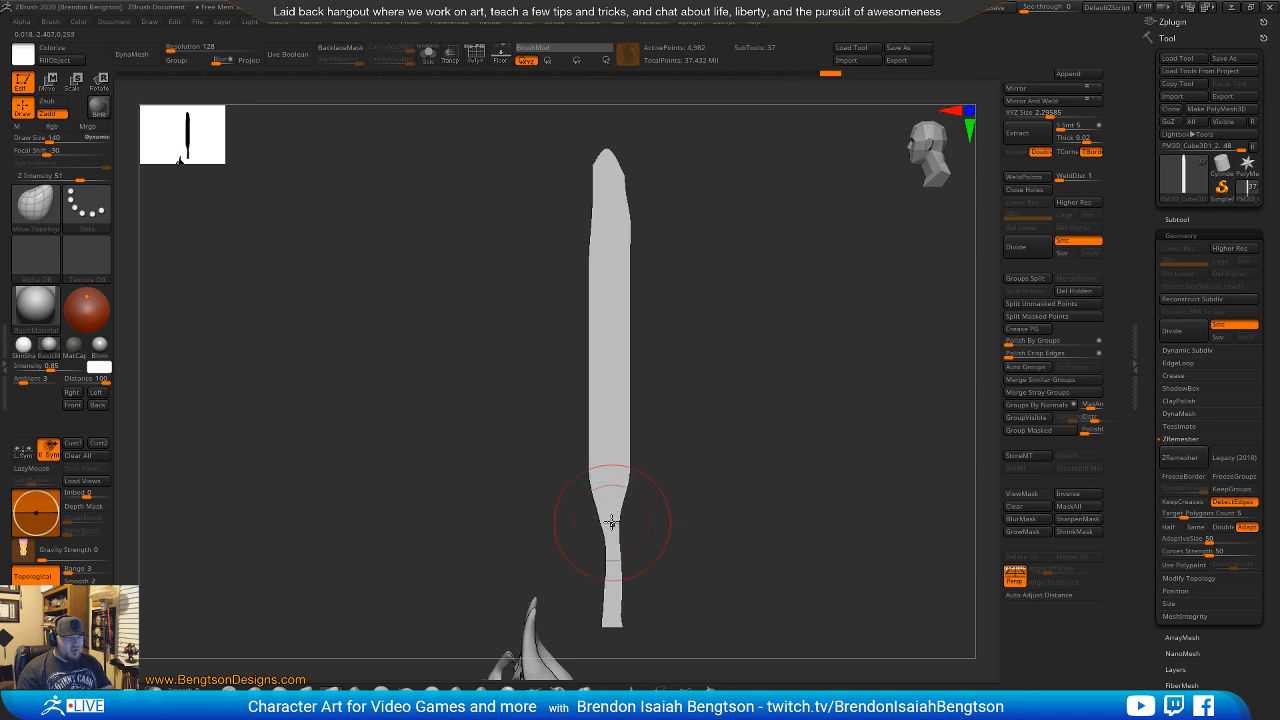
drag(600, 631, 602, 624)
mouse_move(705, 475)
alt+mouse_down()
mouse_move(684, 455)
mouse_move(763, 423)
mouse_move(706, 417)
alt+mouse_up()
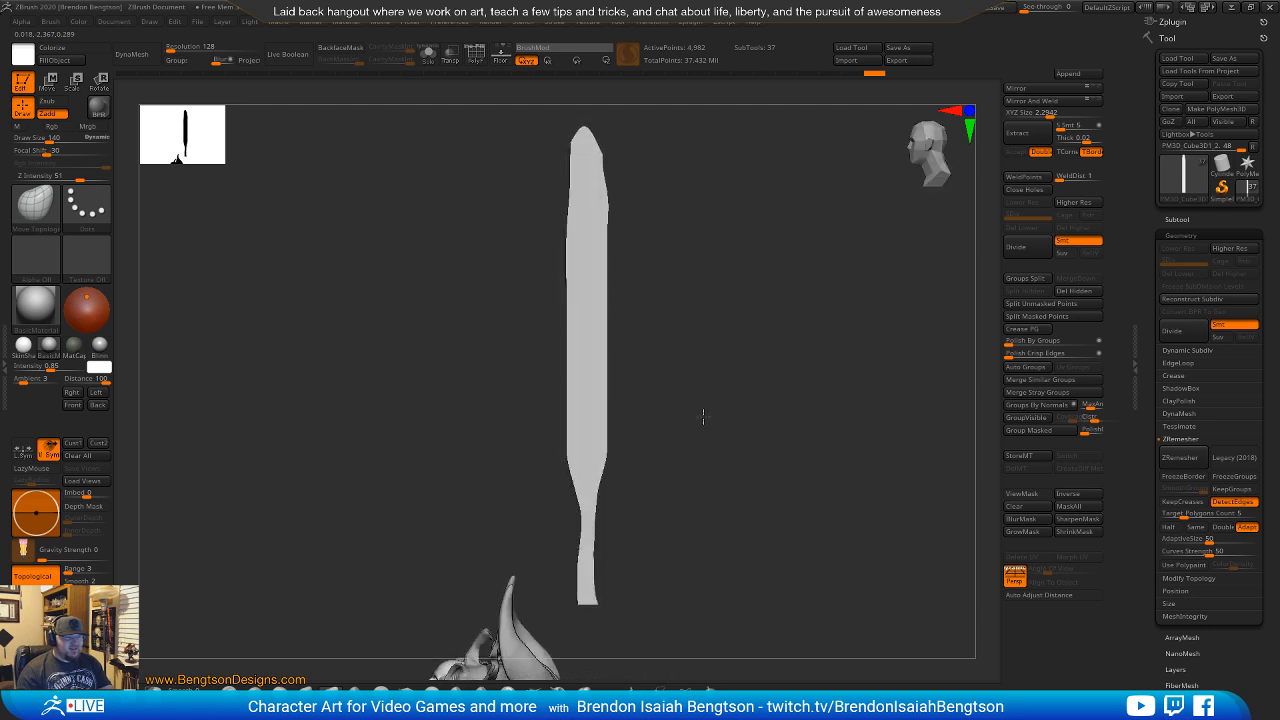
Carve lengthwise creases along the feather's blade with the DamStandard brush at draw size 86.
key(b)
key(d)
key(s)
key(space)
drag(589, 147, 580, 147)
drag(583, 129, 585, 594)
key(ctrl+z)
mouse_move(681, 381)
mouse_down()
mouse_move(686, 443)
mouse_move(640, 423)
mouse_move(664, 421)
mouse_move(634, 440)
mouse_move(583, 429)
mouse_move(609, 427)
mouse_up()
key(ctrl+z)
mouse_move(662, 351)
mouse_down()
mouse_move(640, 277)
mouse_move(593, 352)
mouse_up()
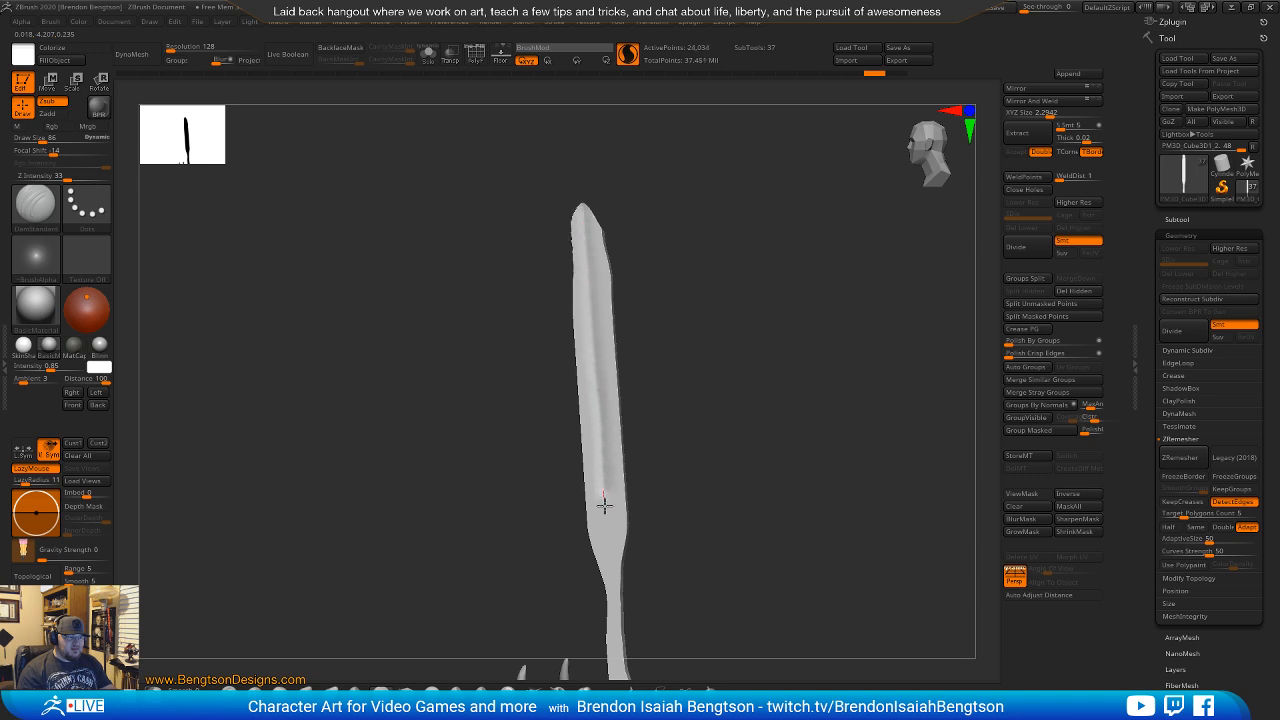
drag(604, 505, 608, 595)
Try to smooth the feather's stem with Sculptris Pro active.
mouse_move(709, 449)
mouse_down()
mouse_move(663, 303)
mouse_move(624, 312)
mouse_move(672, 328)
mouse_up()
shift+drag(618, 463, 608, 545)
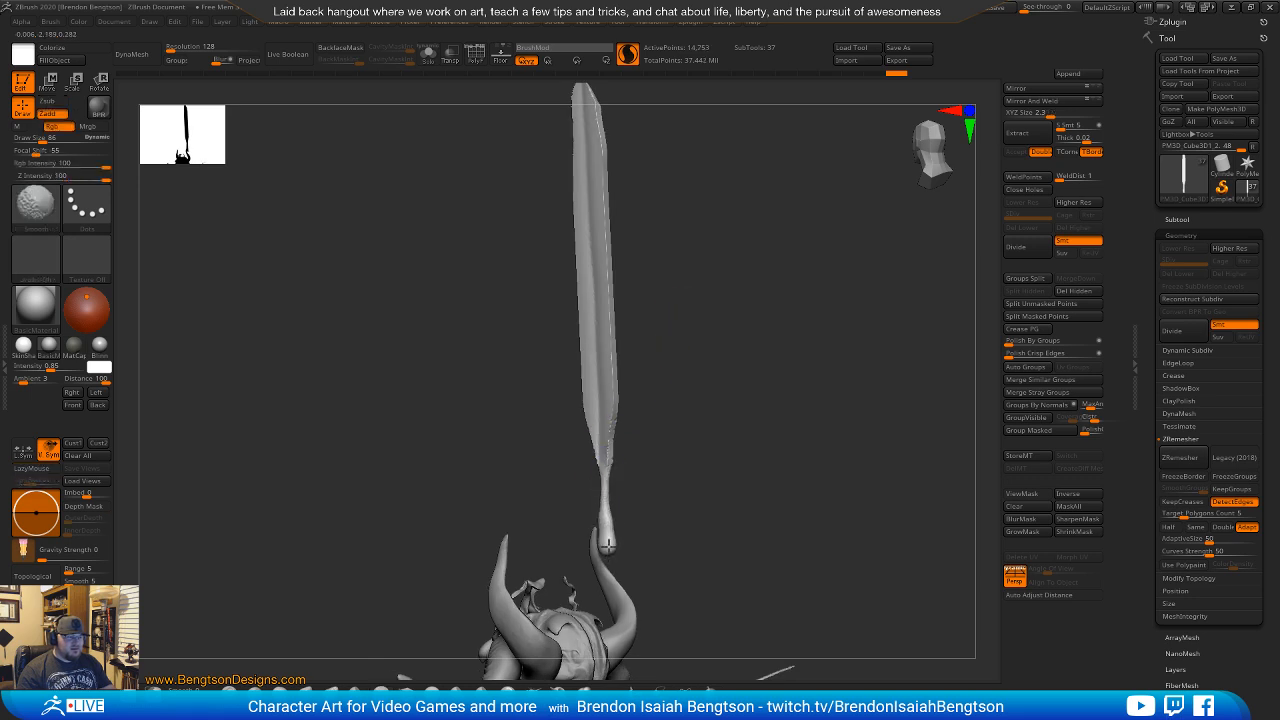
shift+drag(669, 429, 601, 445)
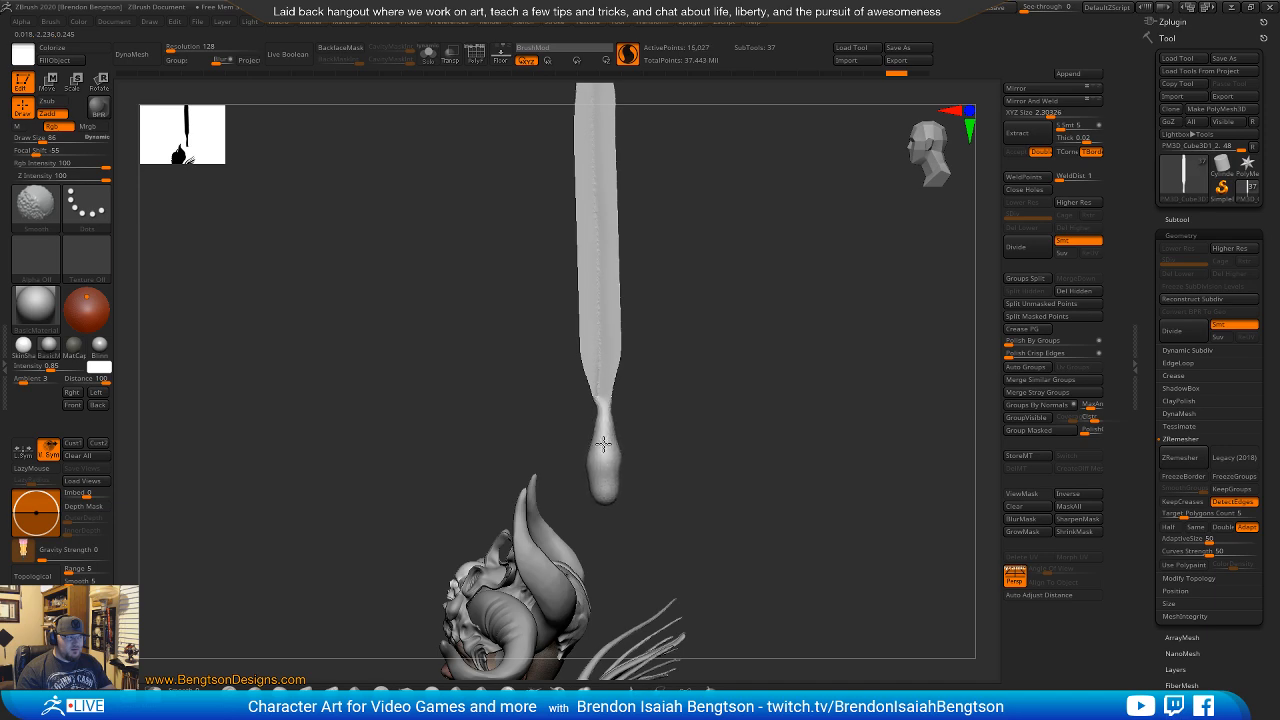
shift+drag(604, 444, 608, 460)
mouse_move(686, 417)
mouse_down()
mouse_move(634, 414)
mouse_move(670, 404)
mouse_move(694, 440)
mouse_move(650, 359)
mouse_move(609, 463)
mouse_move(607, 566)
mouse_up()
key(ctrl+z)
key(ctrl+z)
Smooth the lower blade and stem of the feather with Sculptris Pro turned off.
drag(682, 375, 745, 370)
shift+drag(593, 385, 597, 540)
mouse_move(593, 455)
shift+mouse_down()
mouse_move(598, 546)
mouse_move(606, 292)
mouse_move(708, 297)
mouse_move(657, 349)
shift+mouse_up()
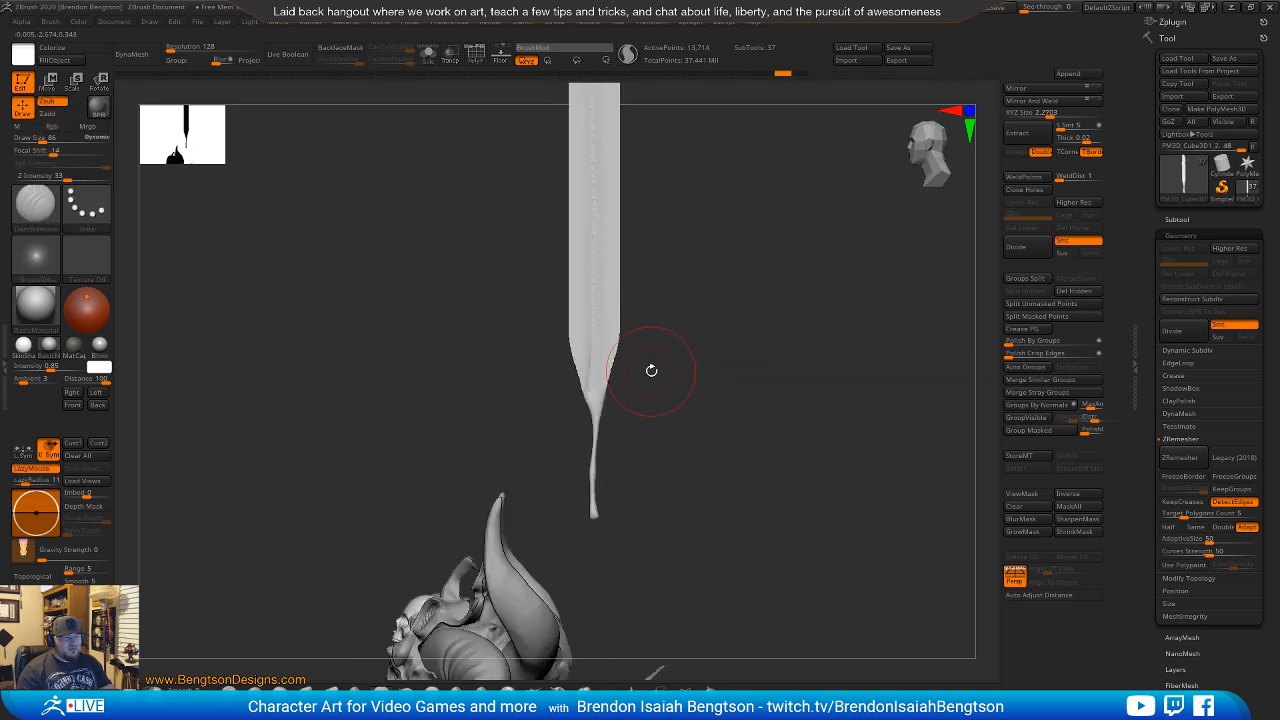
key(ctrl+z)
shift+drag(594, 466, 592, 514)
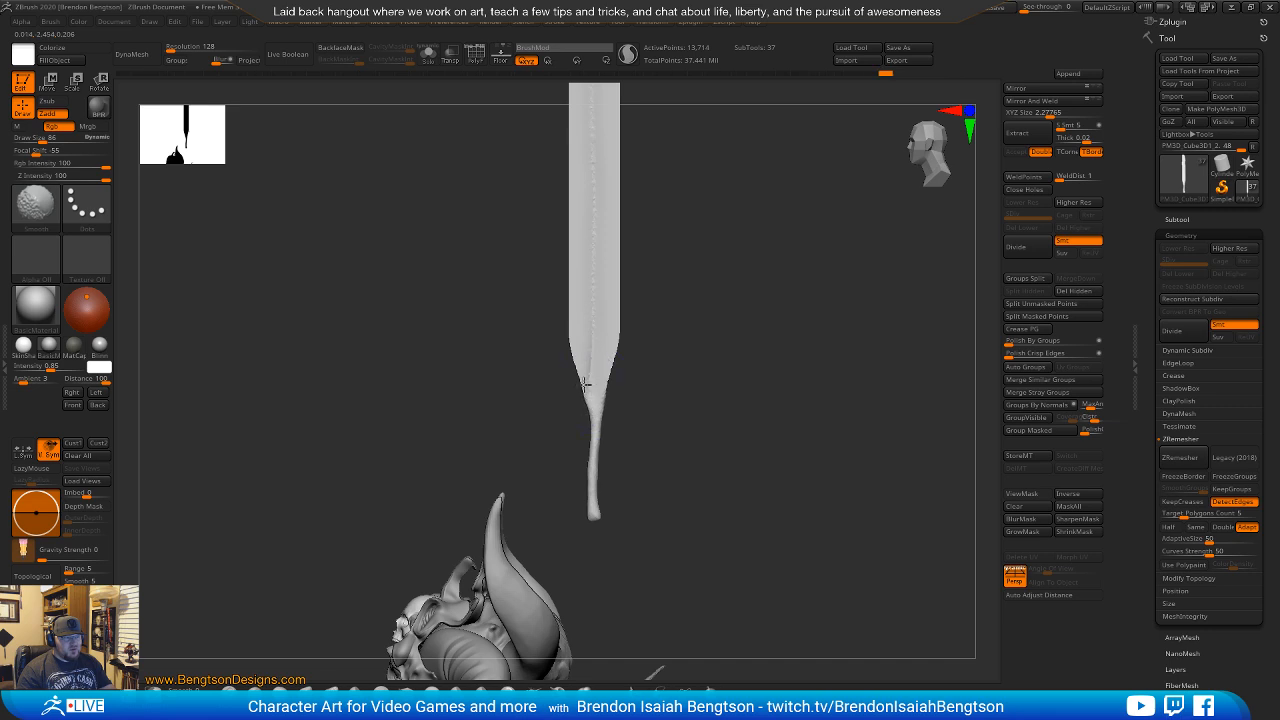
Push the feather's right edge outward into an even curve with Move Topological at draw size 109.
mouse_move(710, 345)
alt+mouse_down()
mouse_move(708, 469)
mouse_move(668, 394)
mouse_move(668, 416)
alt+mouse_up()
key(b)
key(m)
key(t)
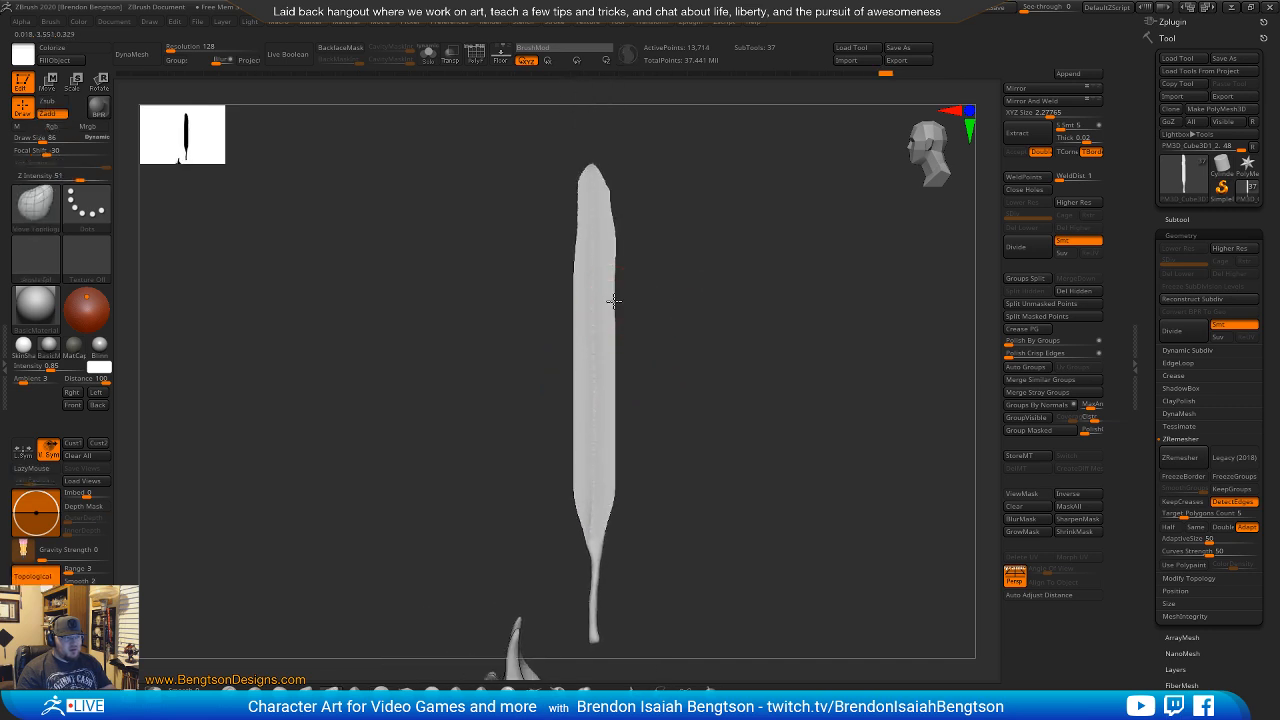
key(space)
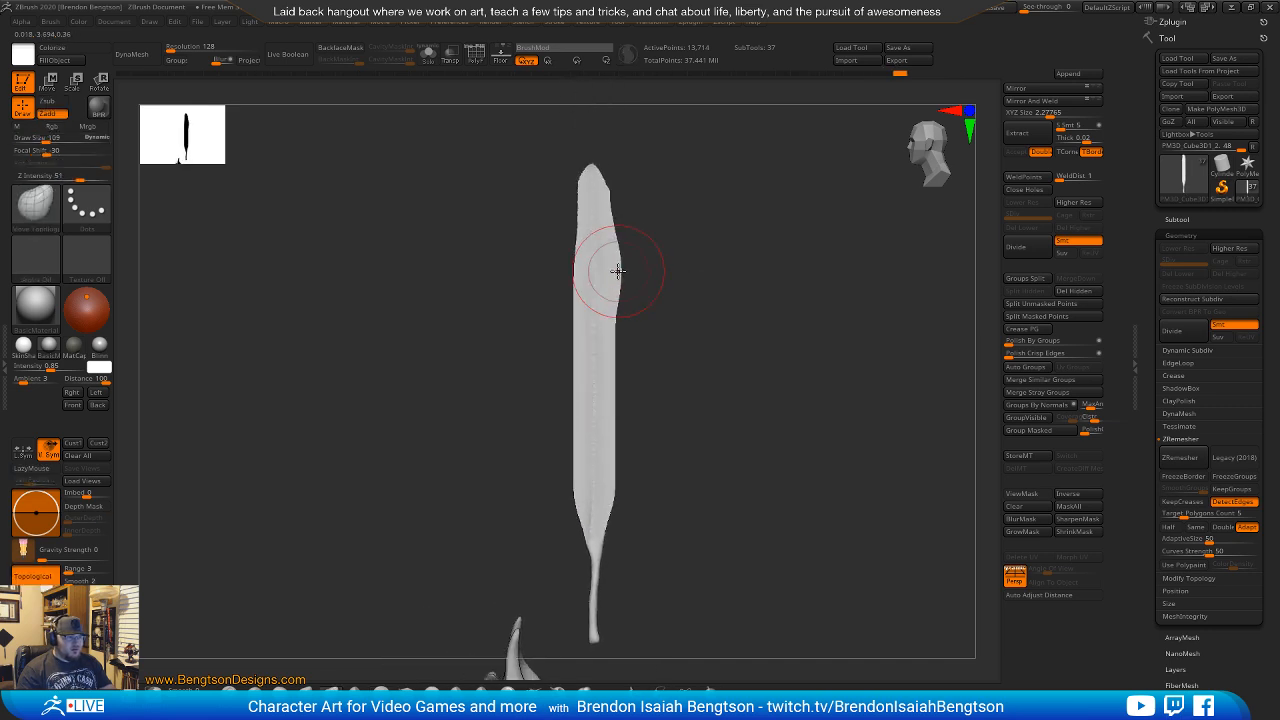
drag(614, 265, 616, 266)
drag(618, 334, 620, 381)
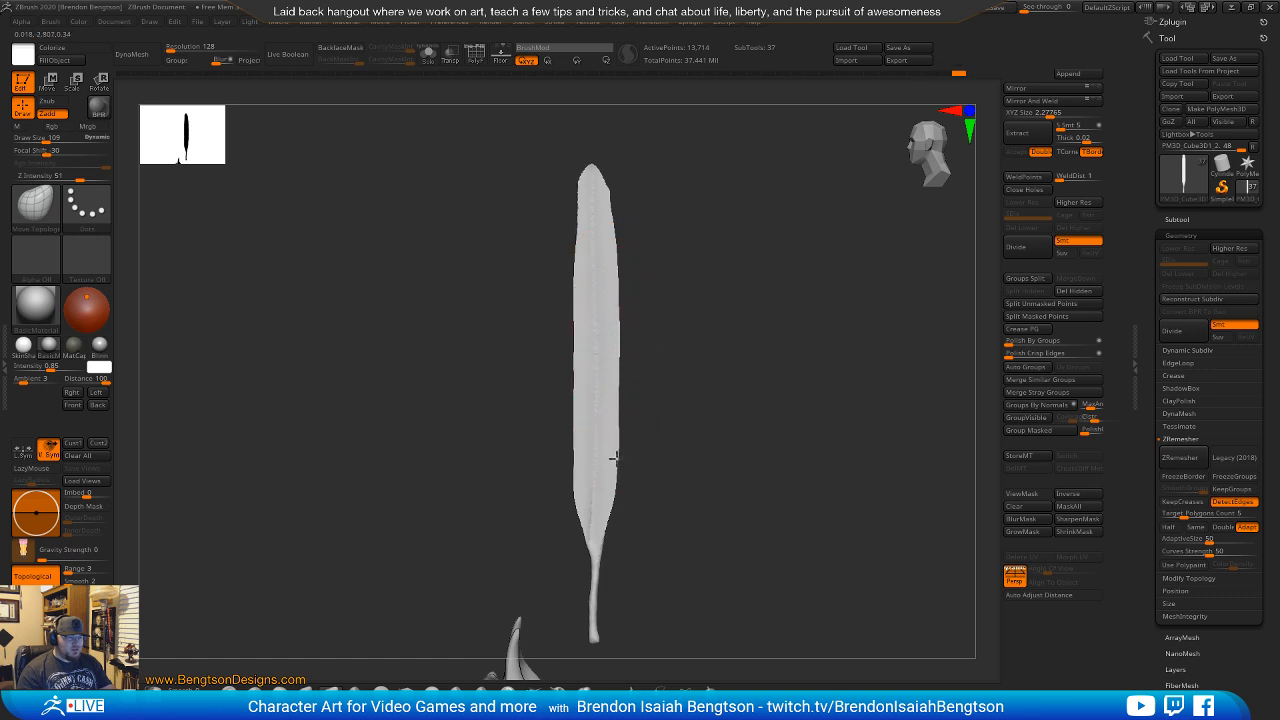
drag(616, 459, 618, 460)
drag(611, 466, 613, 466)
Push the feather's left edge outward from the tip to the stem to match the opposite curve.
drag(580, 221, 576, 221)
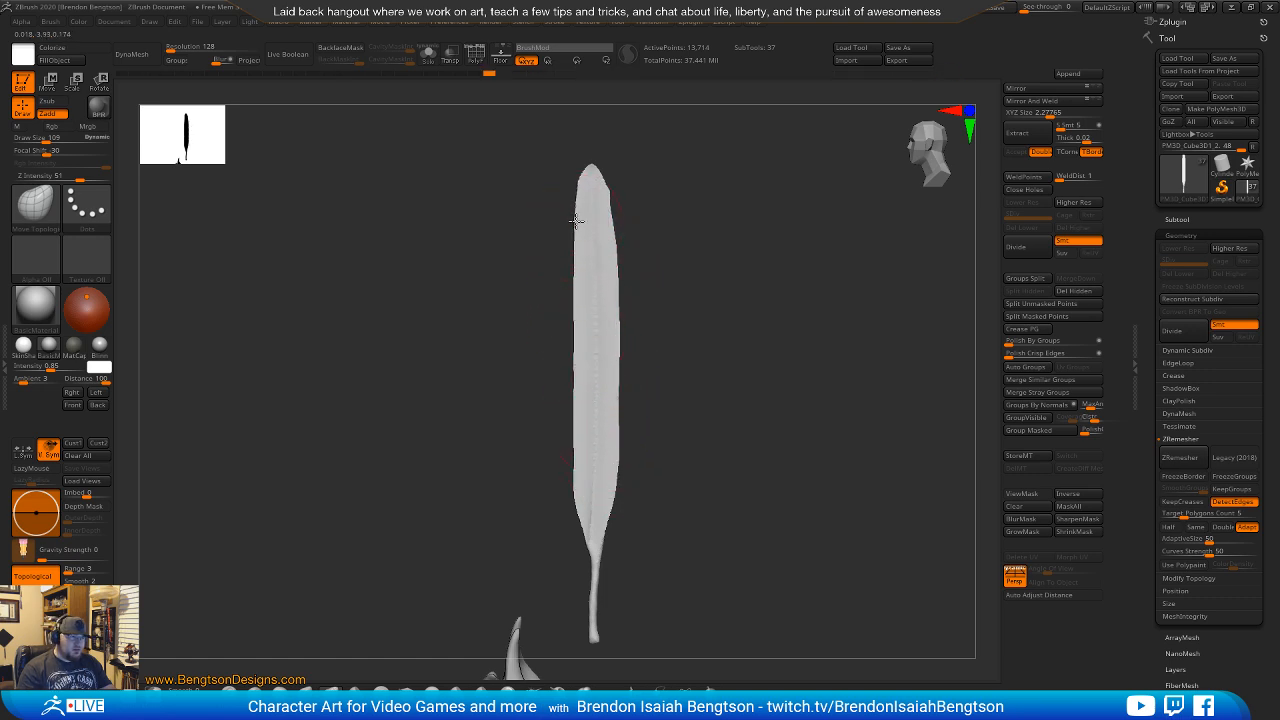
drag(576, 265, 578, 206)
drag(573, 331, 570, 282)
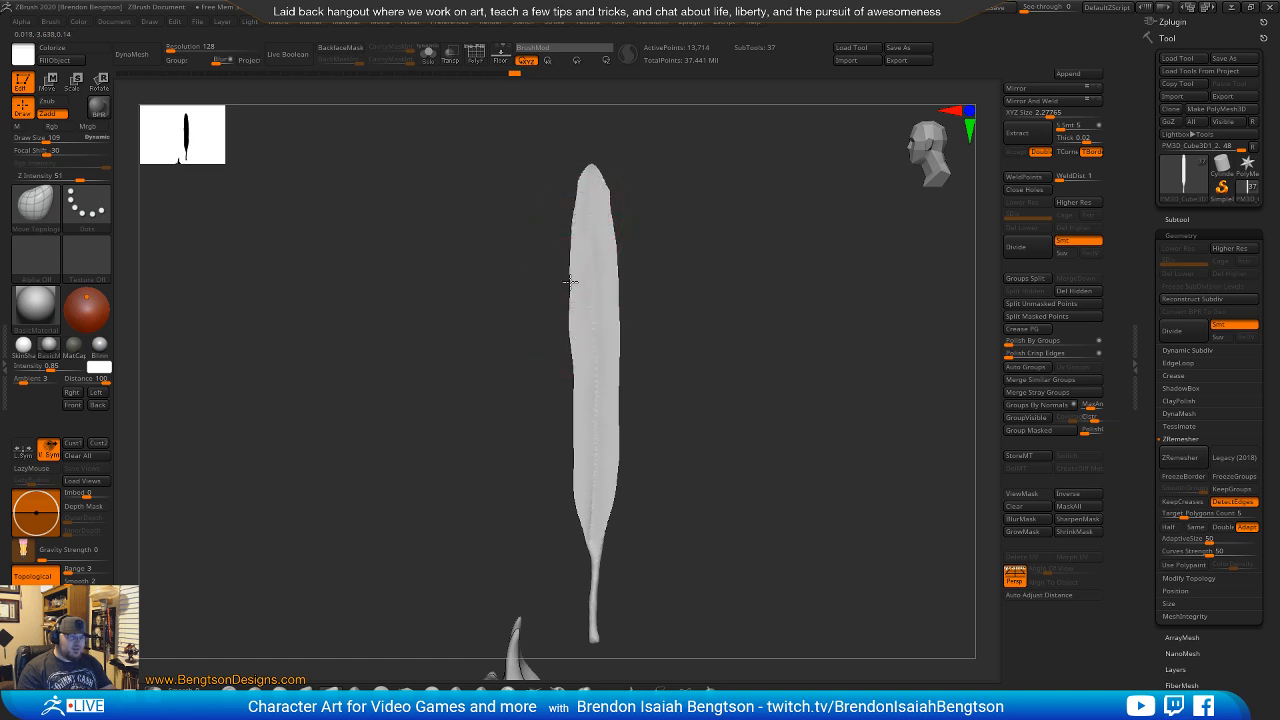
drag(573, 350, 569, 352)
drag(573, 414, 569, 426)
drag(575, 442, 576, 503)
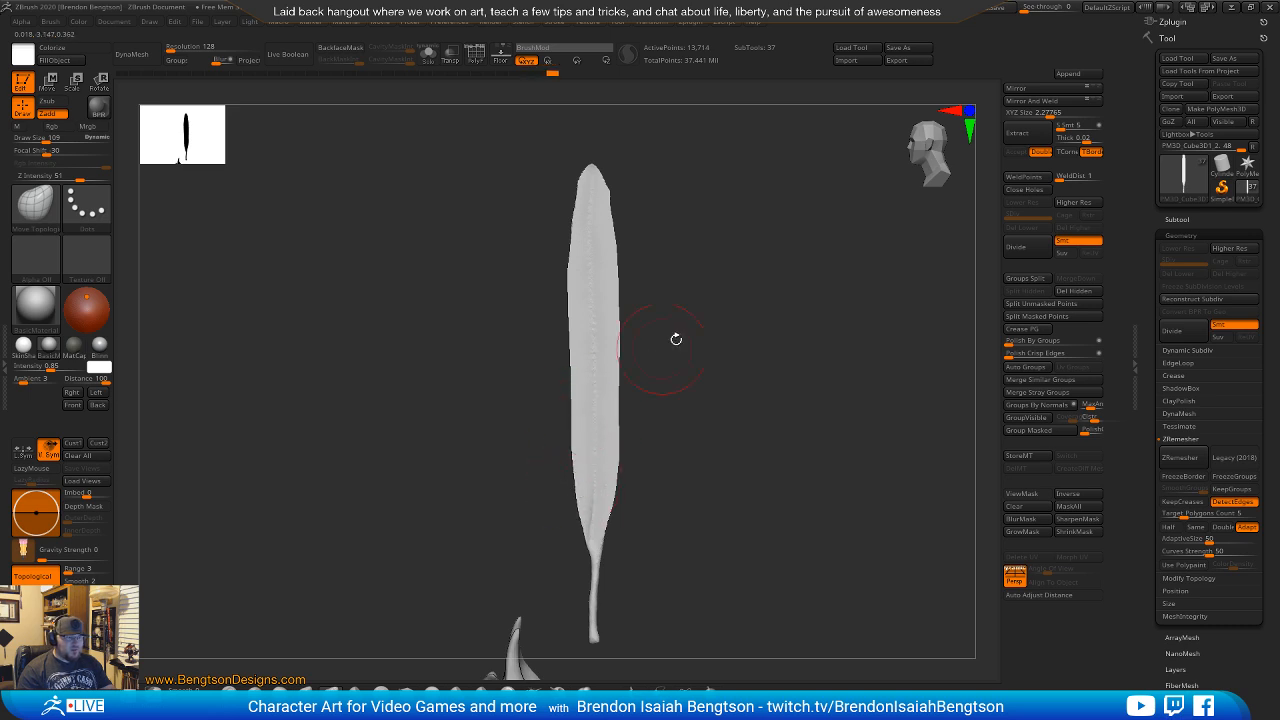
Refine and smooth the feather's edges down to the stem at draw size 65.
drag(675, 339, 686, 338)
key(space)
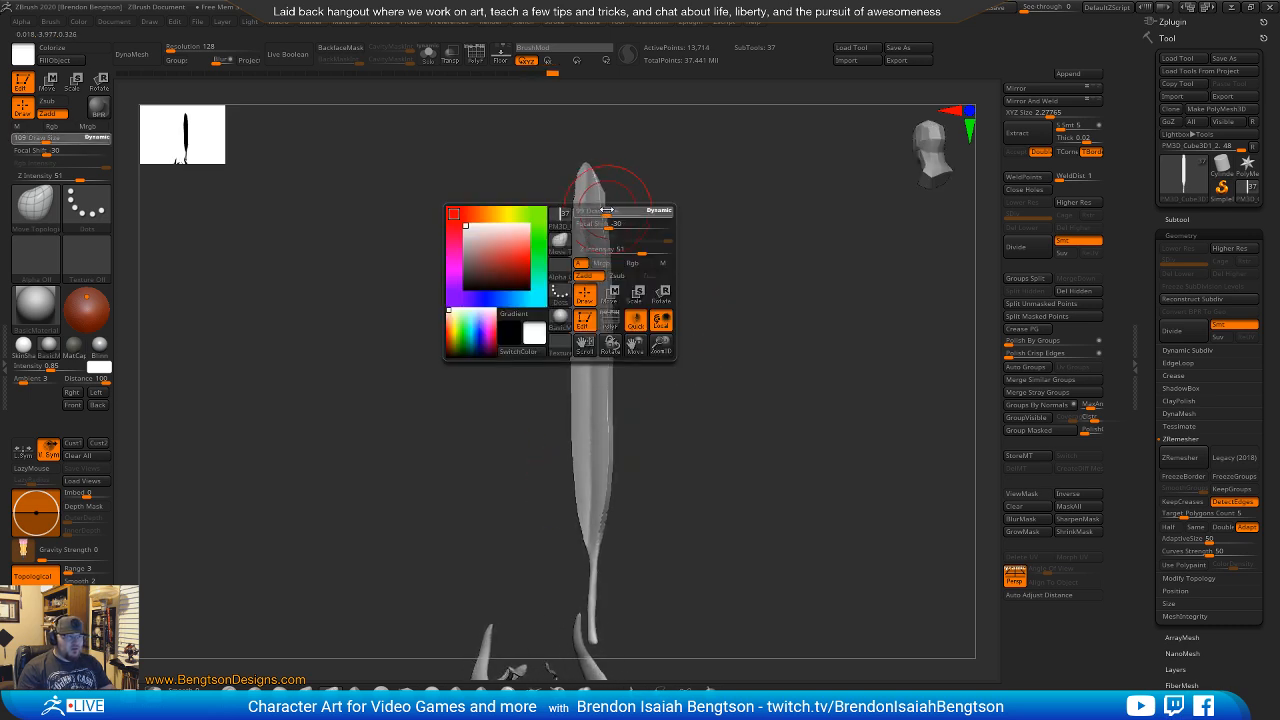
drag(601, 211, 596, 211)
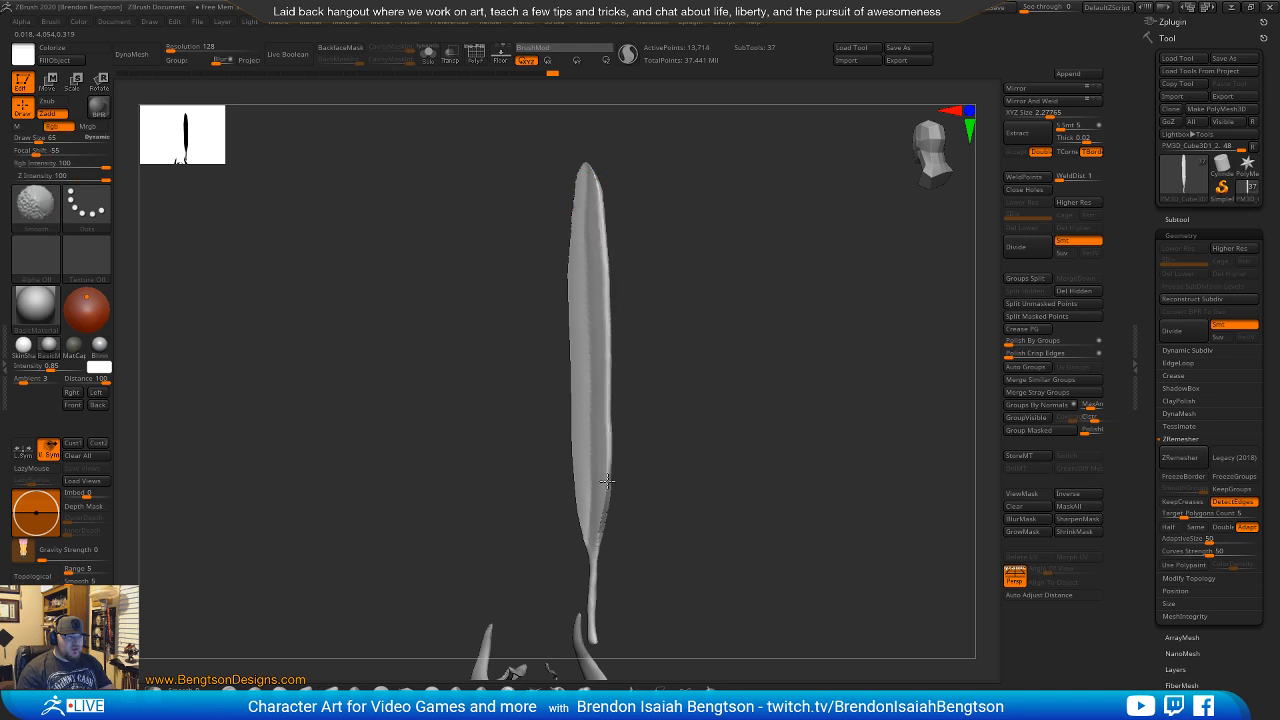
mouse_move(686, 368)
mouse_down()
mouse_move(680, 266)
mouse_move(617, 220)
mouse_move(587, 386)
mouse_move(598, 572)
mouse_up()
key(shift)
mouse_move(726, 398)
mouse_down()
mouse_move(626, 386)
mouse_move(674, 374)
mouse_move(684, 398)
mouse_move(722, 327)
mouse_up()
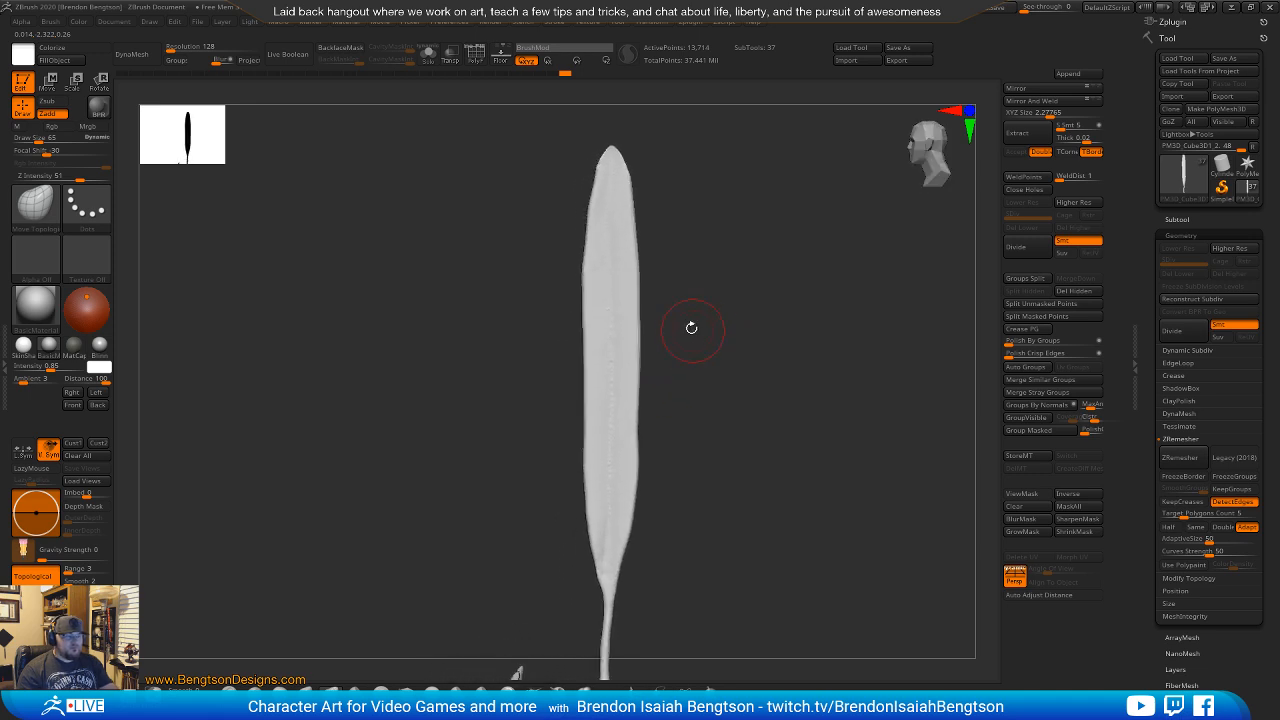
Turn on Sculptris Pro and switch to the Standard brush for the feather.
key(b)
key(d)
key(s)
key(space)
mouse_move(604, 220)
mouse_down()
mouse_move(680, 211)
mouse_move(657, 258)
mouse_up()
click(627, 54)
key(b)
key(s)
key(t)
key(space)
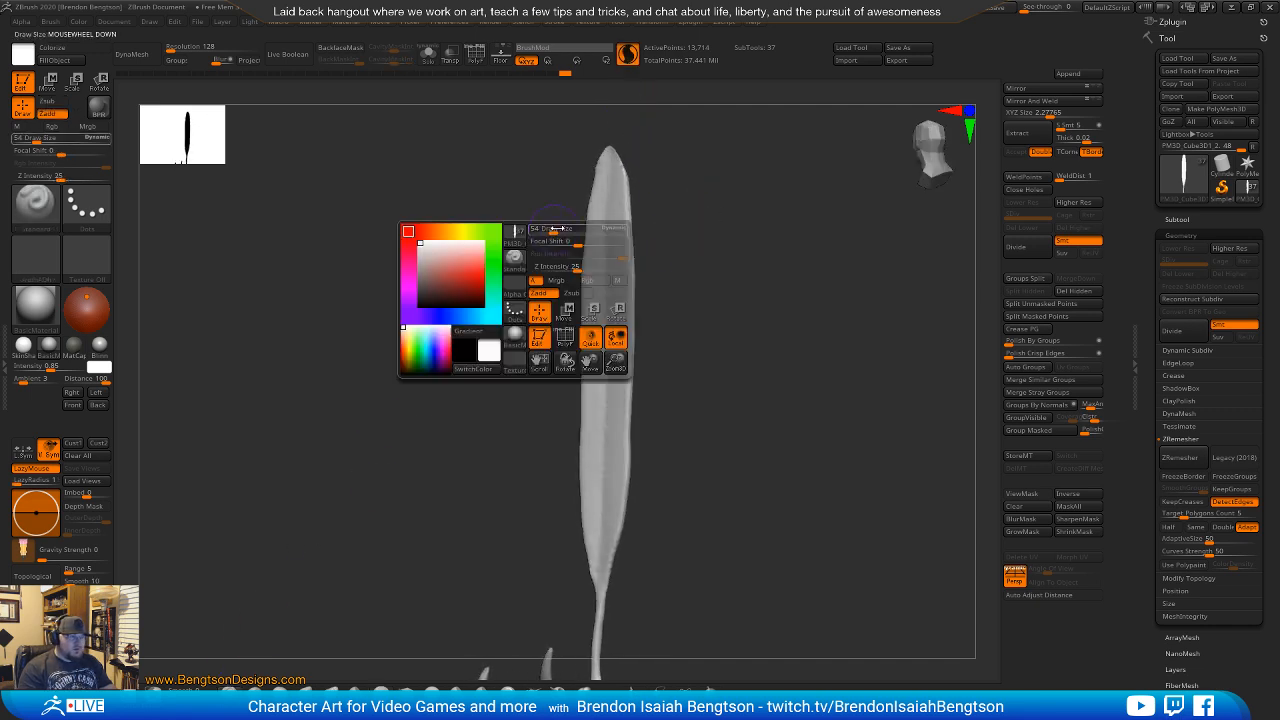
Try to raise a central rib from the feather's tip with the Standard brush at draw size 33.
mouse_move(651, 163)
mouse_down()
mouse_move(603, 174)
mouse_move(609, 270)
mouse_up()
key(space)
click(608, 164)
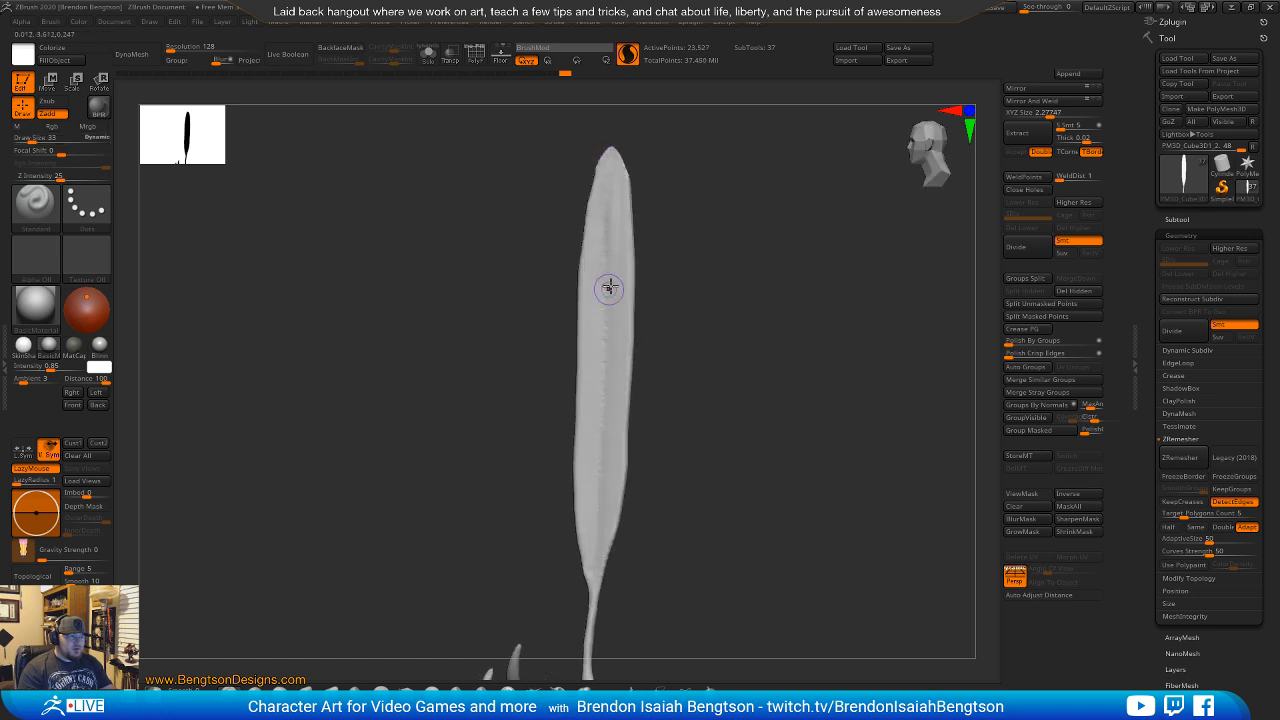
key(ctrl+z)
key(ctrl+z)
Raise the Standard brush's Z Intensity to 39 and try a central rib stroke at draw size 26.
mouse_move(717, 274)
mouse_down()
mouse_move(748, 267)
mouse_move(695, 262)
mouse_up()
key(space)
click(613, 187)
click(651, 225)
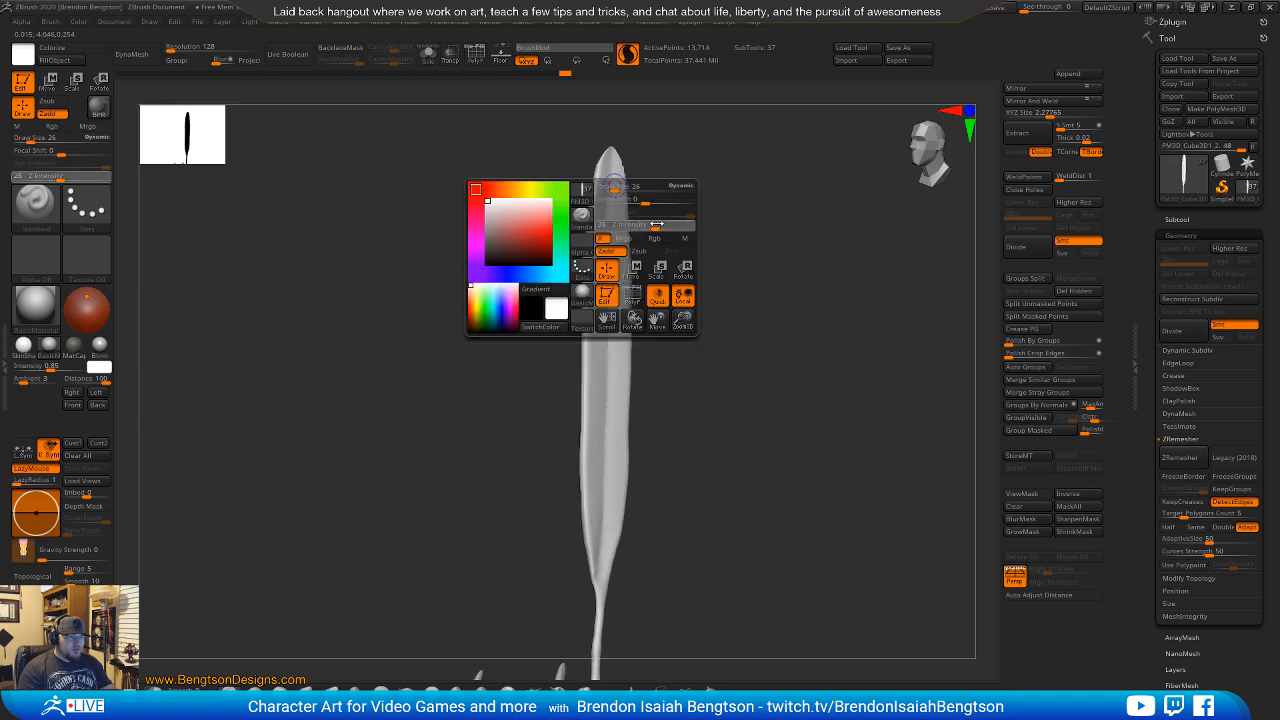
drag(609, 163, 609, 279)
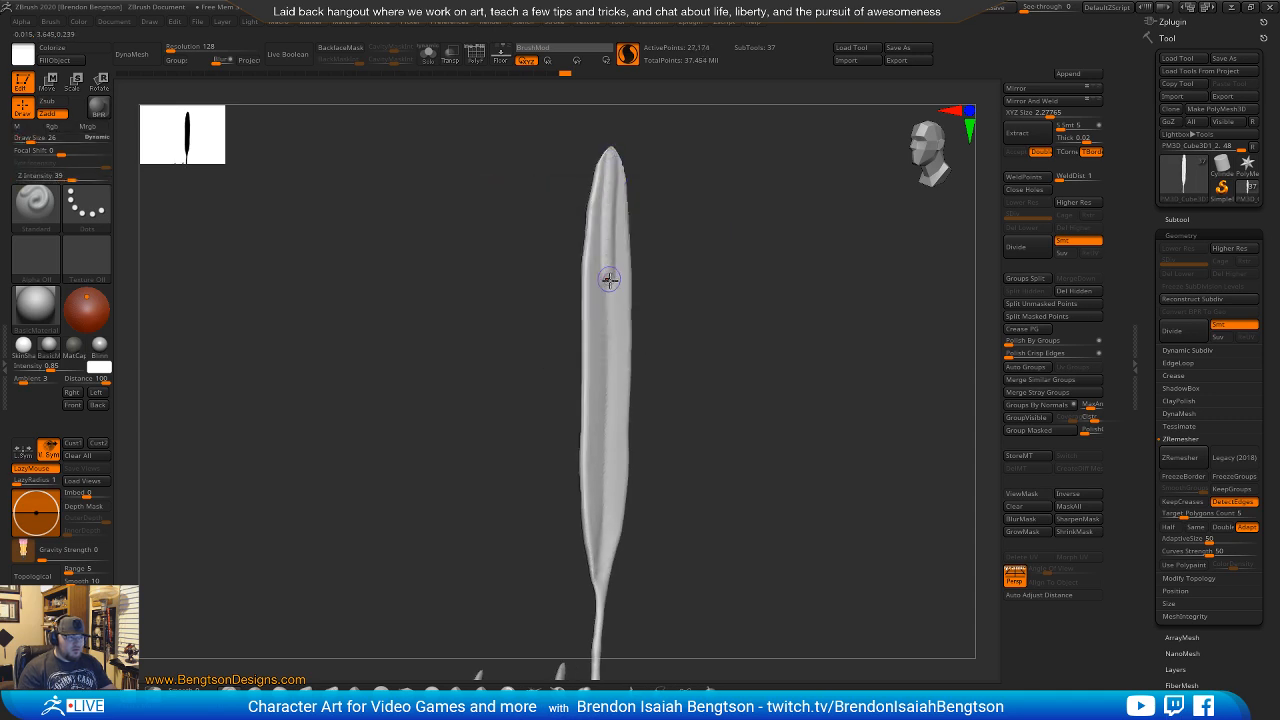
key(ctrl+z)
Sculpt a thin central rib down the feather with draw size 14 and LazyRadius 41.
key(space)
click(608, 223)
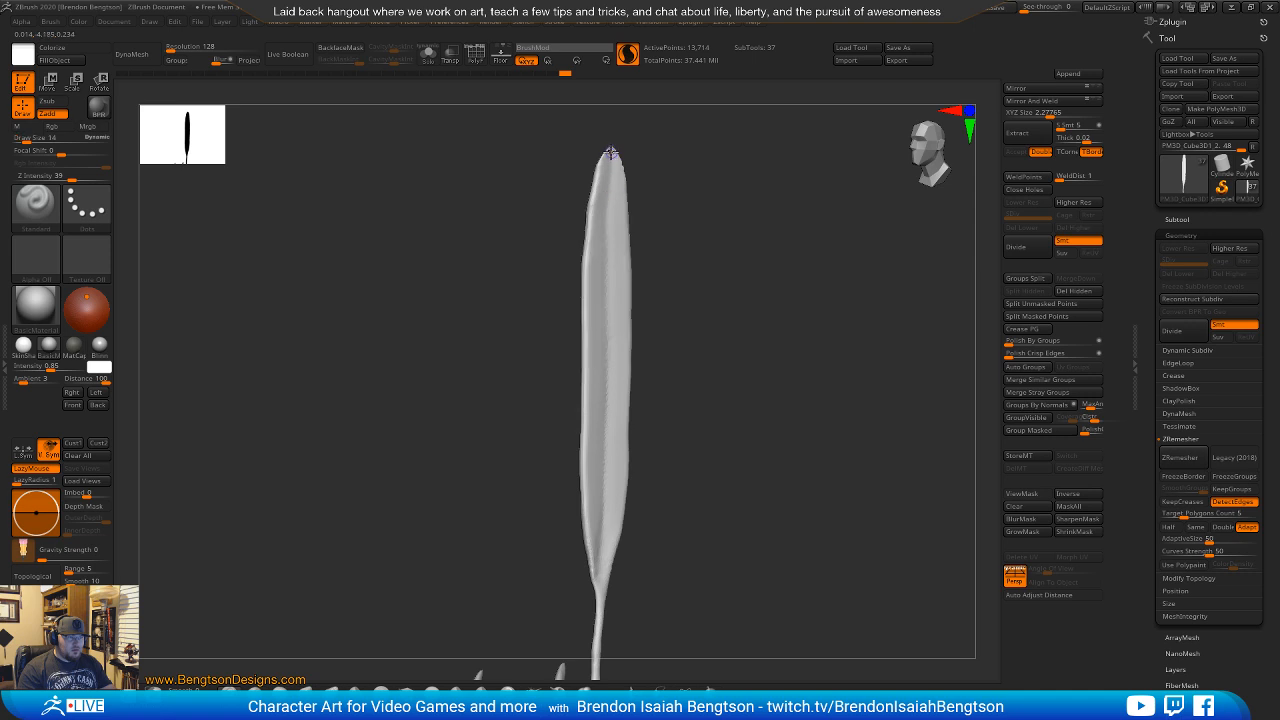
drag(682, 157, 560, 198)
drag(18, 483, 34, 483)
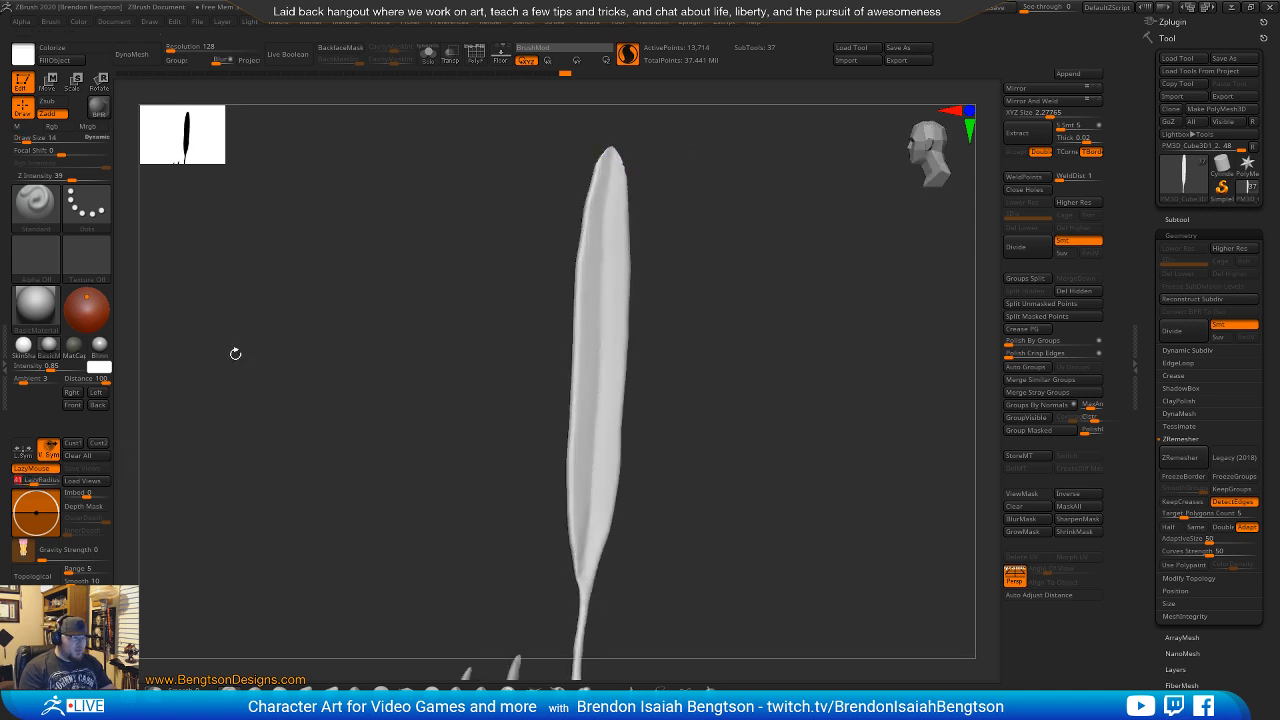
shift+drag(670, 211, 661, 209)
drag(609, 157, 615, 585)
Apply Mirror And Weld to the feather to copy its sculpted side onto the opposite side.
mouse_move(706, 386)
mouse_down()
mouse_move(743, 346)
mouse_move(717, 336)
mouse_move(743, 331)
mouse_move(644, 375)
mouse_move(709, 363)
mouse_move(729, 240)
mouse_move(736, 271)
mouse_move(745, 258)
mouse_up()
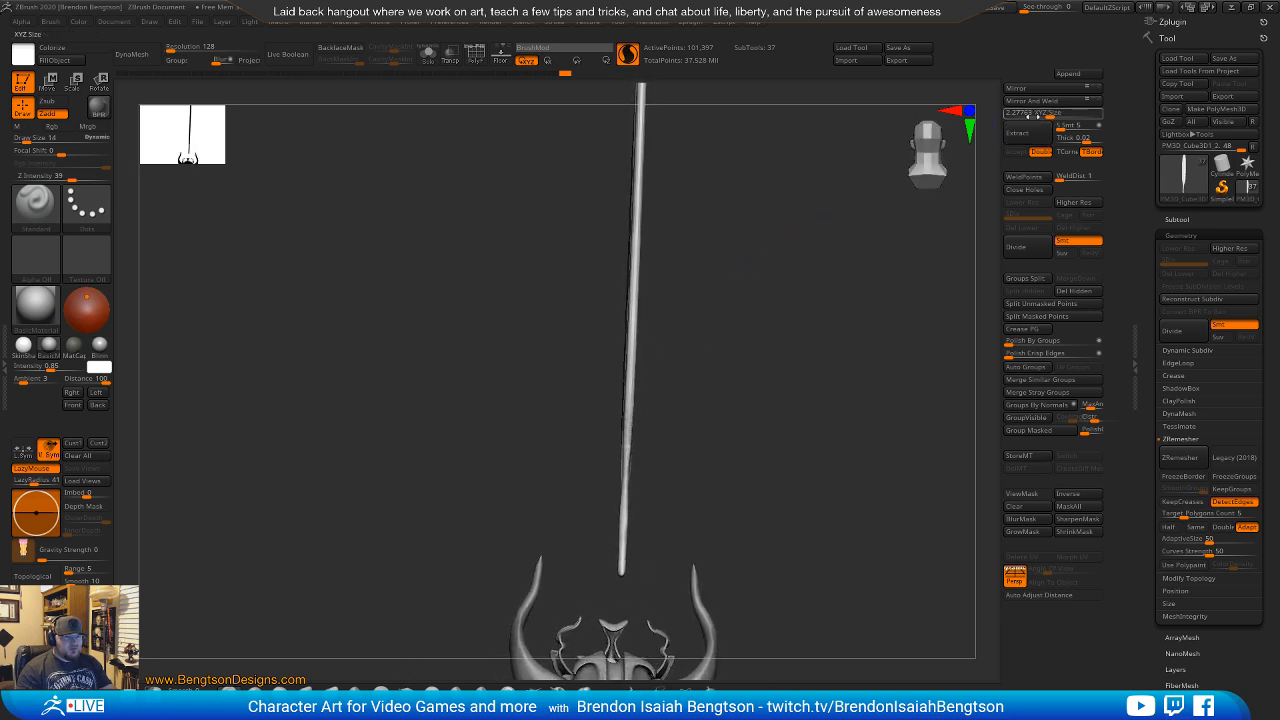
click(1048, 103)
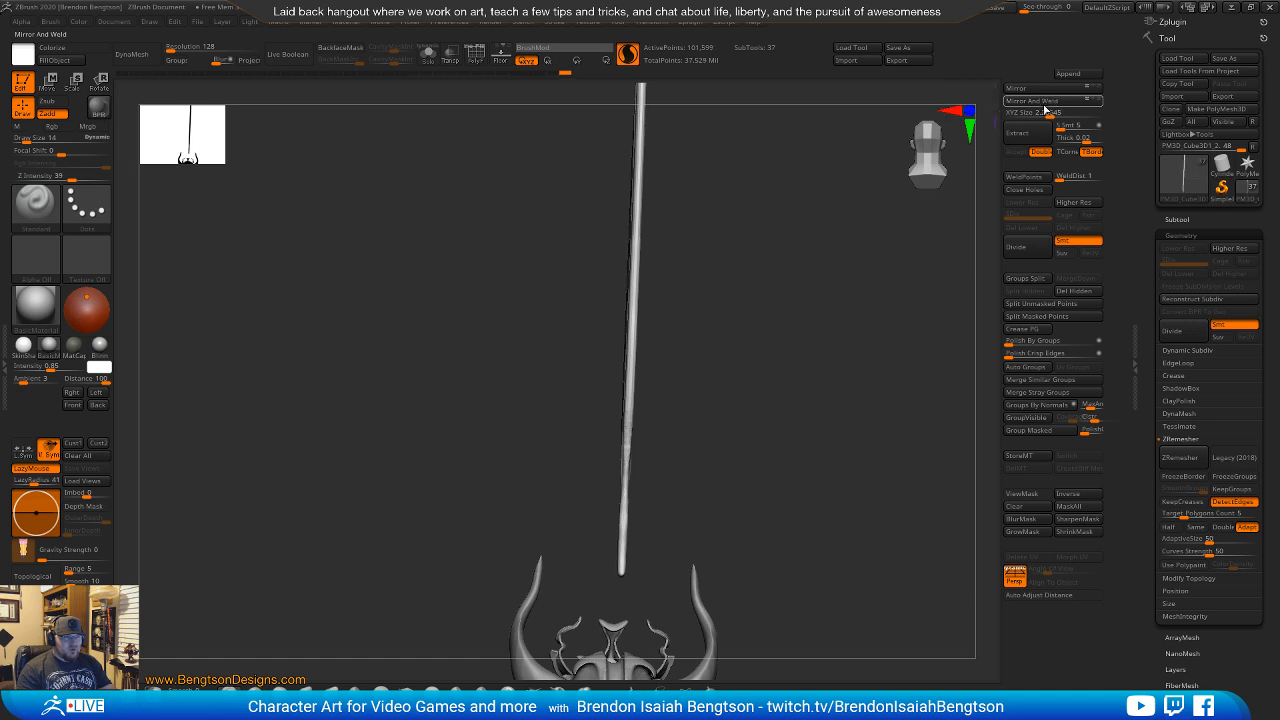
drag(742, 391, 687, 374)
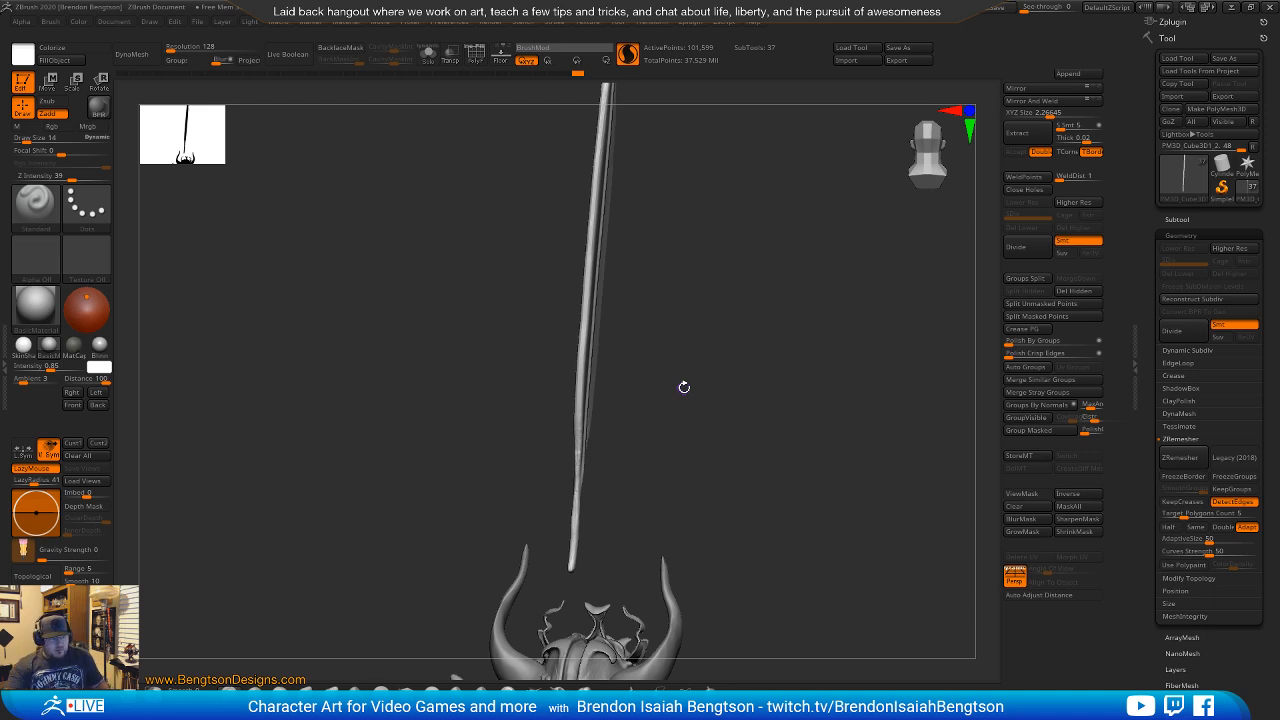
drag(724, 331, 680, 442)
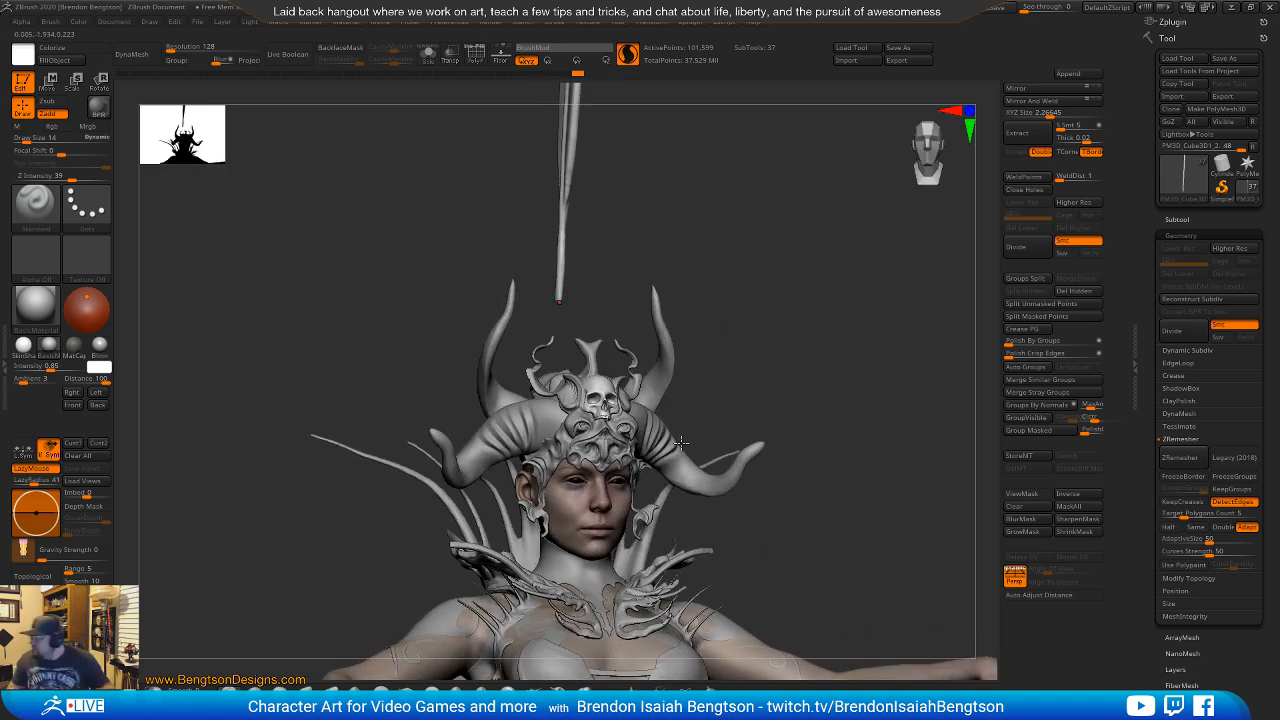
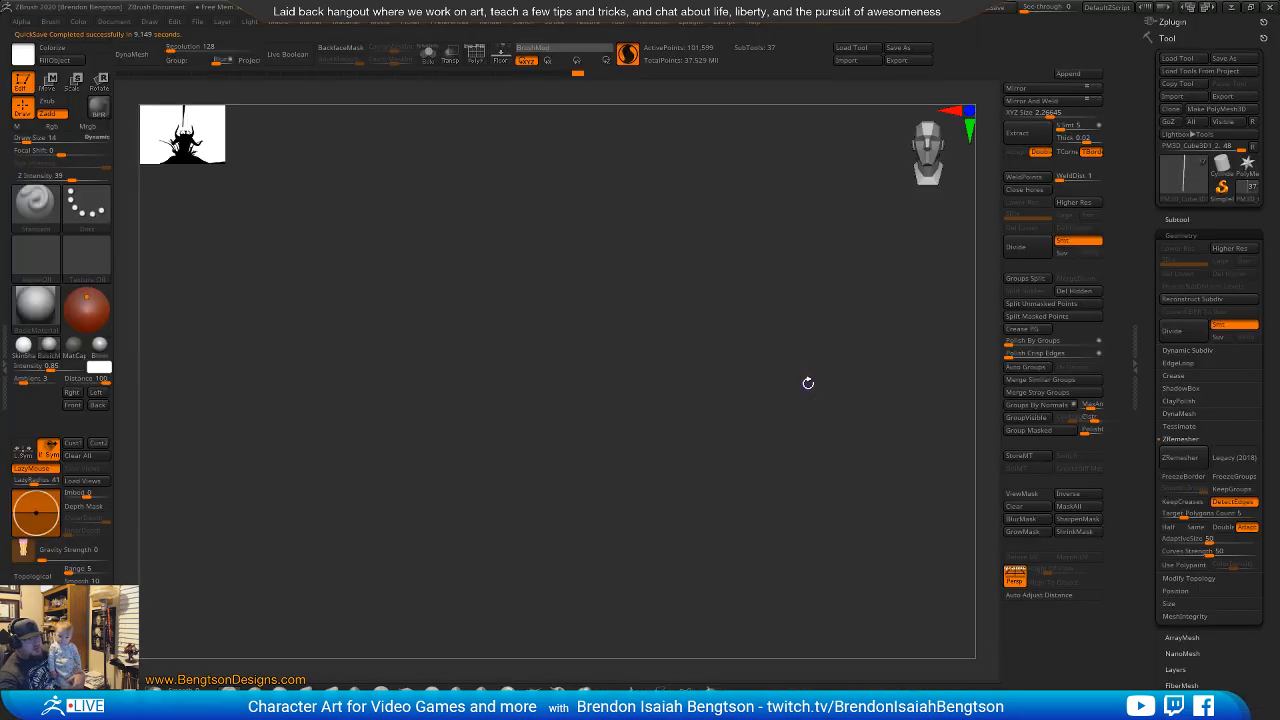
drag(766, 352, 786, 354)
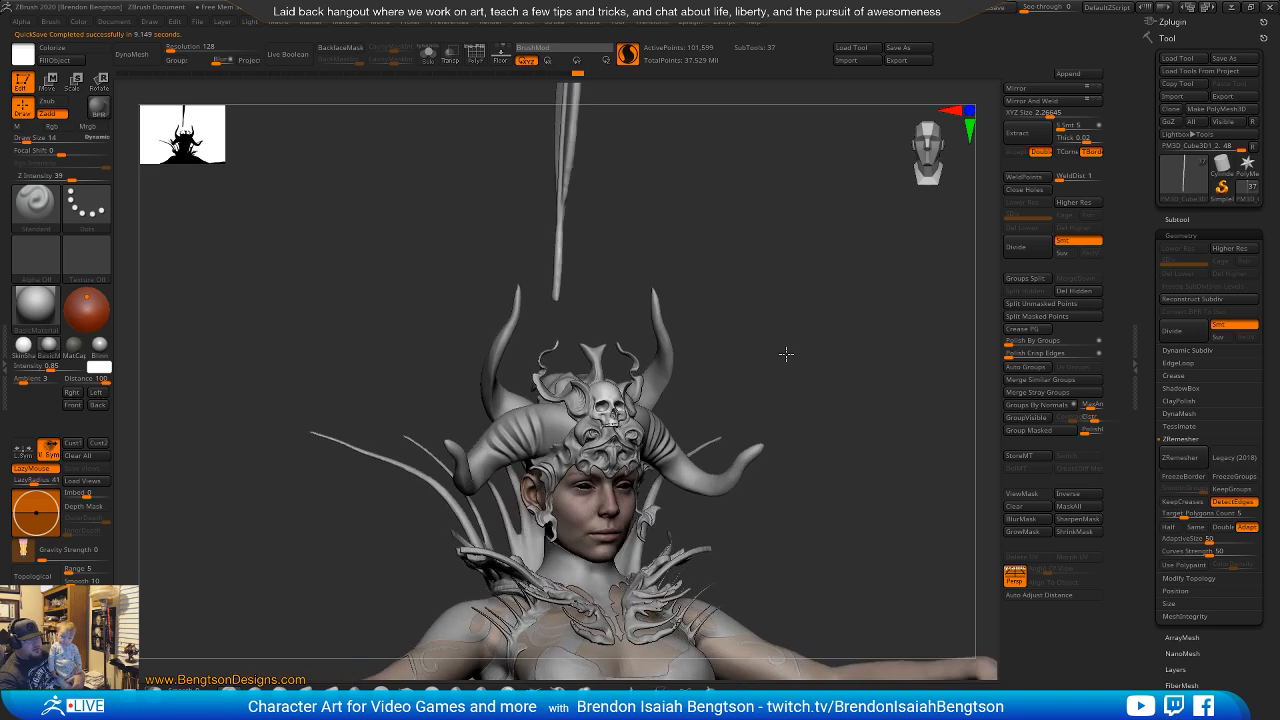
mouse_move(663, 375)
mouse_down()
mouse_move(572, 370)
mouse_move(655, 367)
mouse_move(627, 367)
mouse_move(662, 392)
mouse_up()
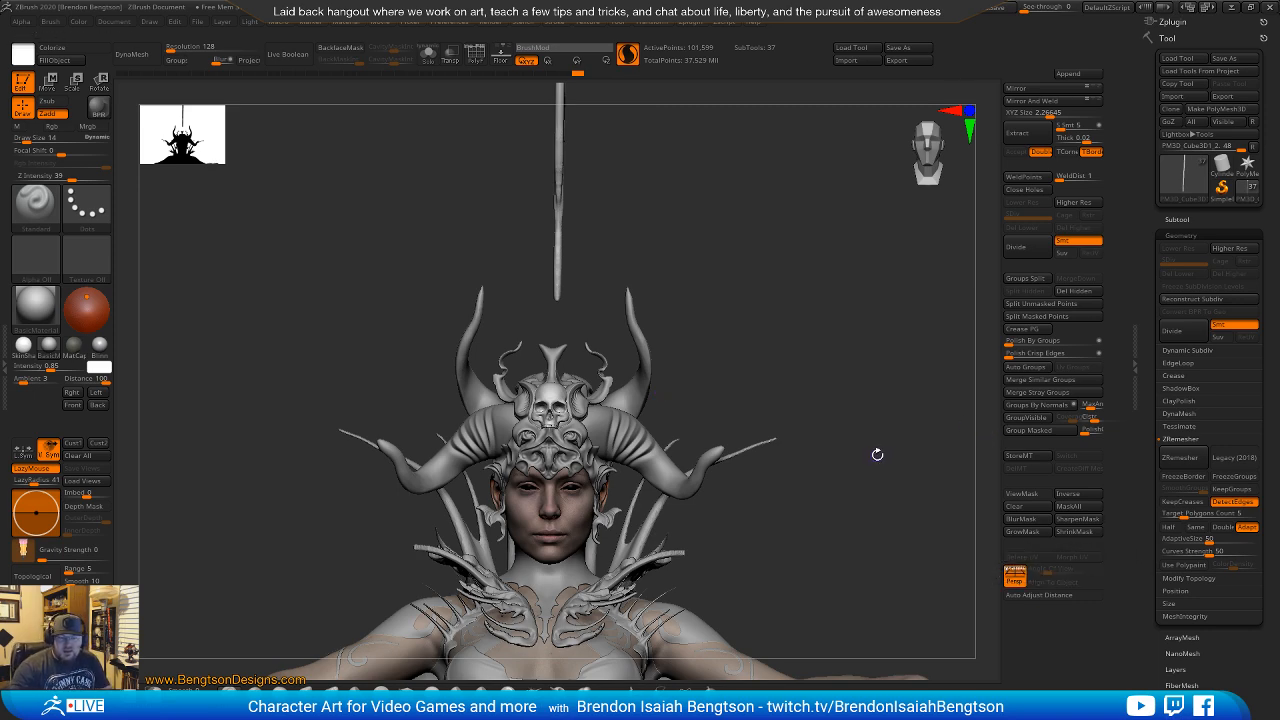
Carve diagonal barb grooves with the DamStandard brush at draw size 14 along the right upper half of the feather.
mouse_move(831, 420)
mouse_down()
mouse_move(857, 400)
mouse_move(786, 431)
mouse_move(750, 428)
mouse_up()
alt+drag(666, 206, 763, 590)
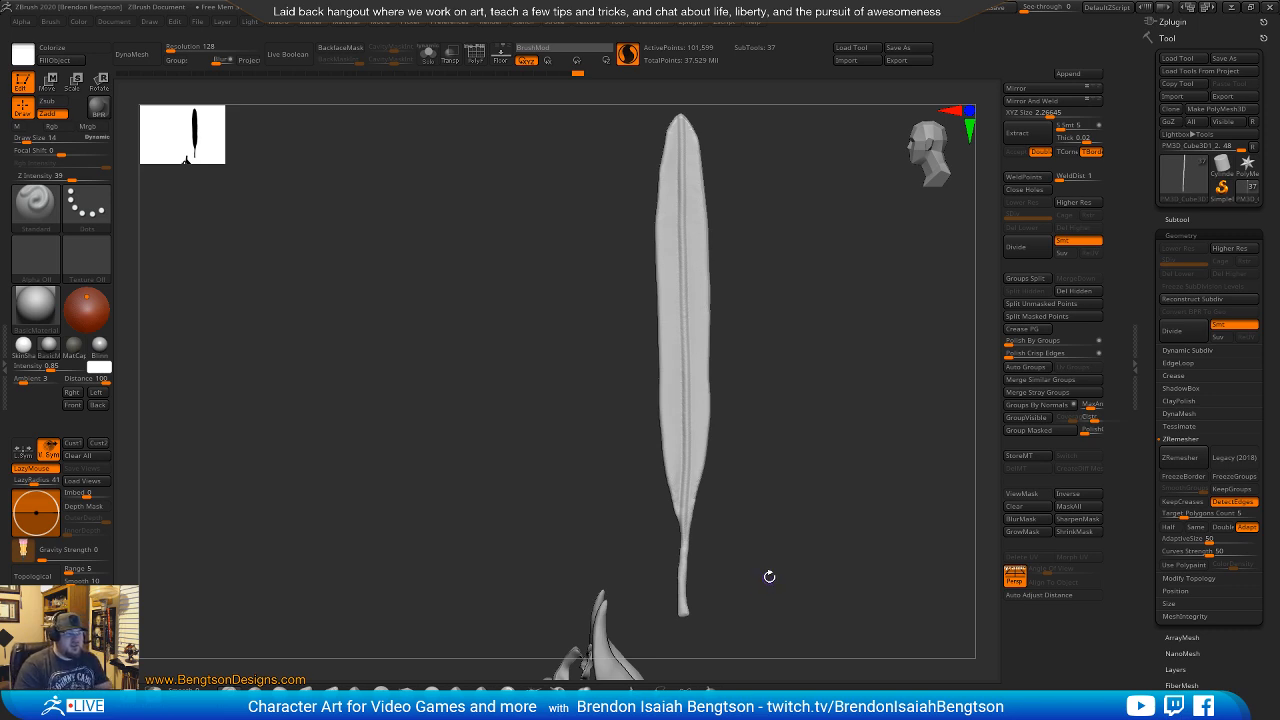
alt+drag(727, 250, 742, 466)
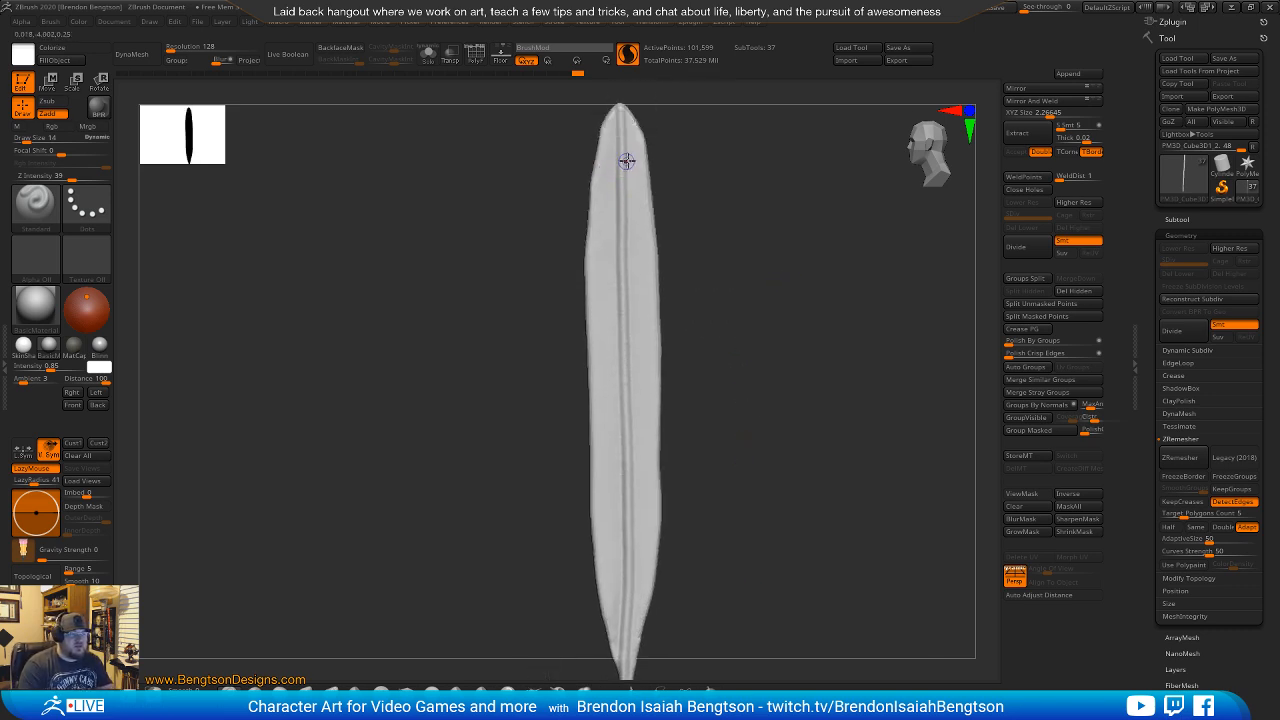
key(b)
key(d)
key(s)
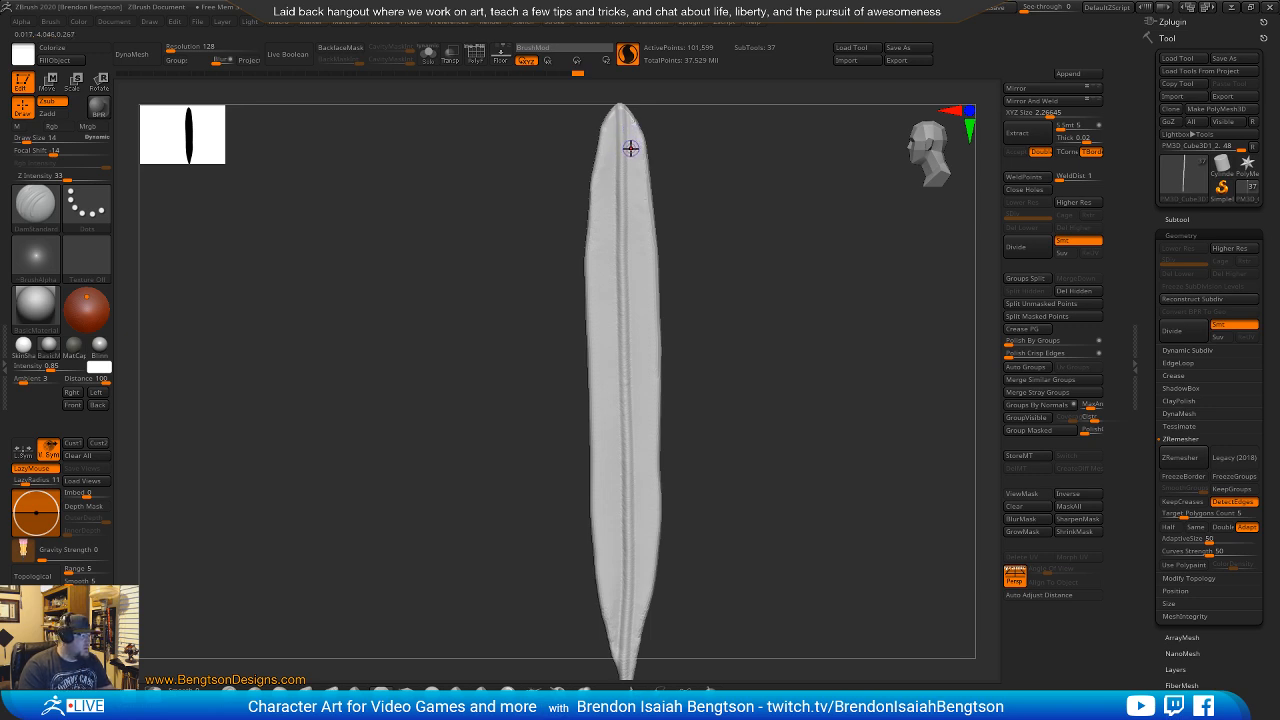
mouse_move(641, 148)
mouse_down()
mouse_move(652, 148)
mouse_move(648, 170)
mouse_move(652, 146)
mouse_up()
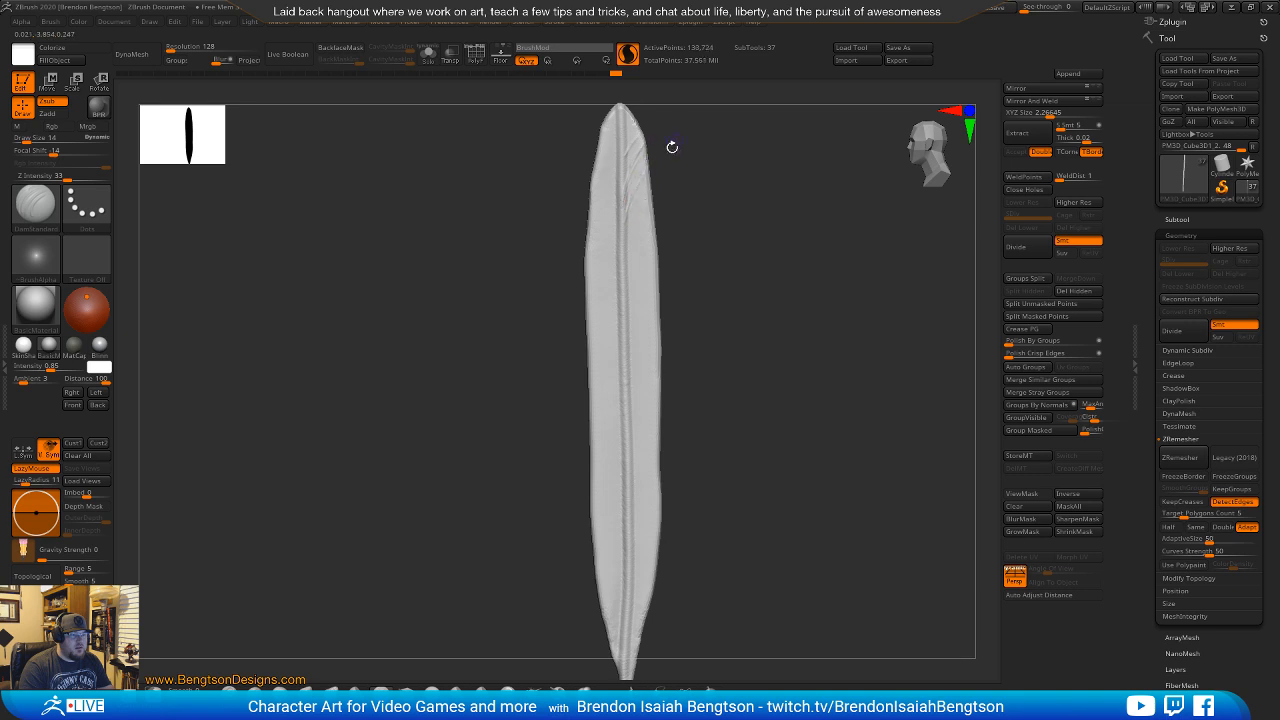
drag(645, 200, 629, 254)
drag(654, 183, 628, 300)
mouse_move(660, 200)
mouse_down()
mouse_move(629, 274)
mouse_move(658, 265)
mouse_up()
drag(624, 340, 657, 306)
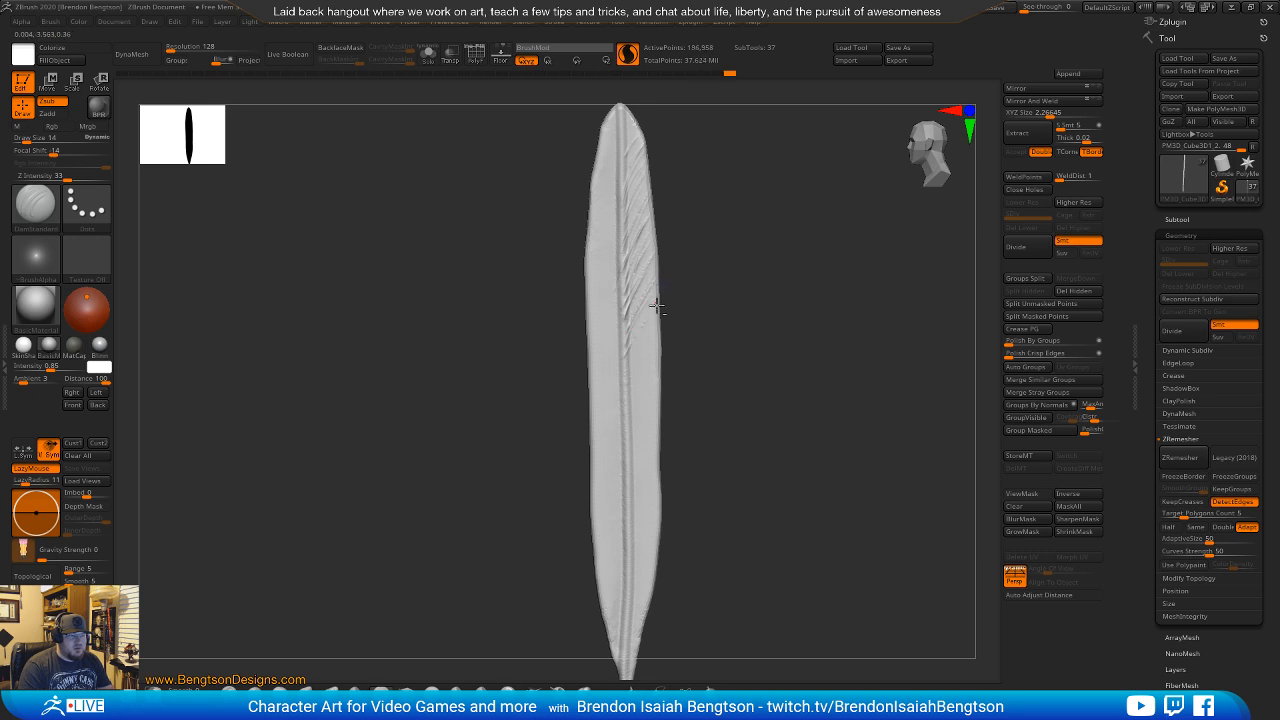
Continue the diagonal barb grooves from the feather's middle down its right side to where the stem begins.
drag(626, 357, 671, 297)
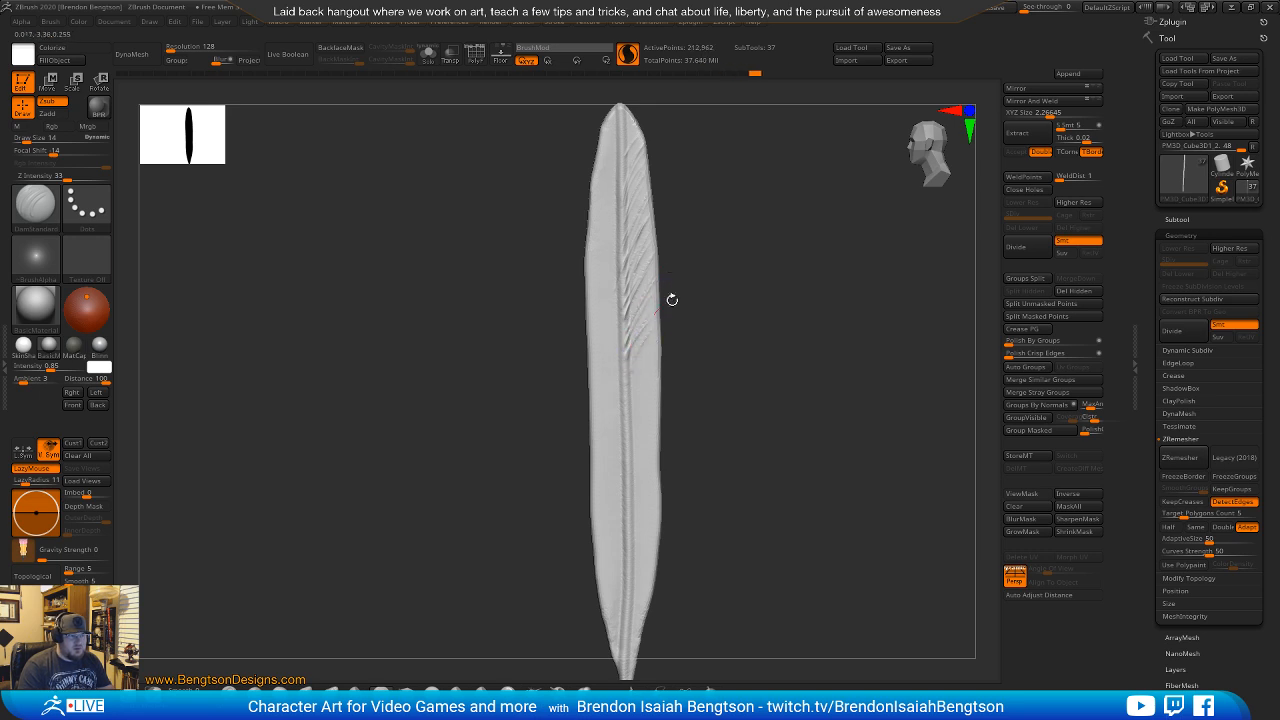
drag(641, 347, 673, 315)
drag(630, 392, 655, 336)
drag(637, 396, 656, 365)
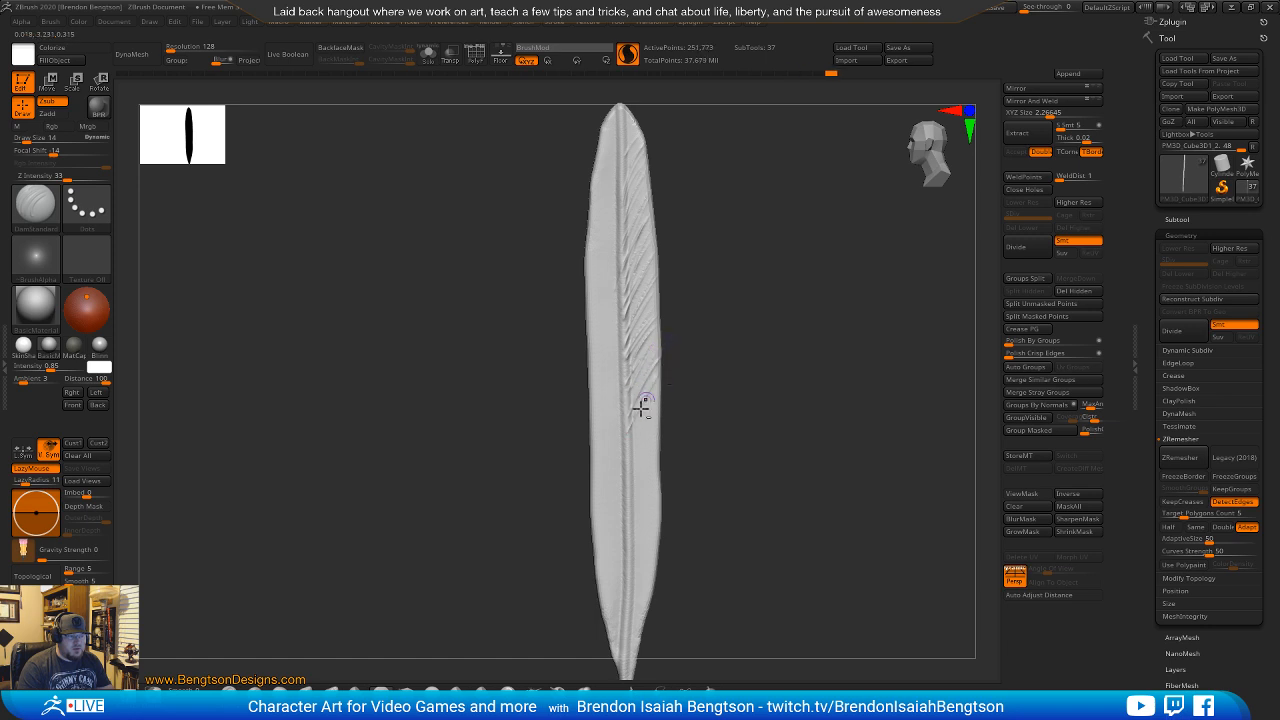
drag(640, 410, 669, 372)
mouse_move(636, 432)
mouse_down()
mouse_move(669, 396)
mouse_move(651, 420)
mouse_up()
drag(631, 490, 655, 446)
mouse_move(632, 516)
mouse_down()
mouse_move(661, 461)
mouse_move(671, 478)
mouse_move(743, 406)
mouse_move(645, 452)
mouse_move(684, 469)
mouse_move(646, 555)
mouse_up()
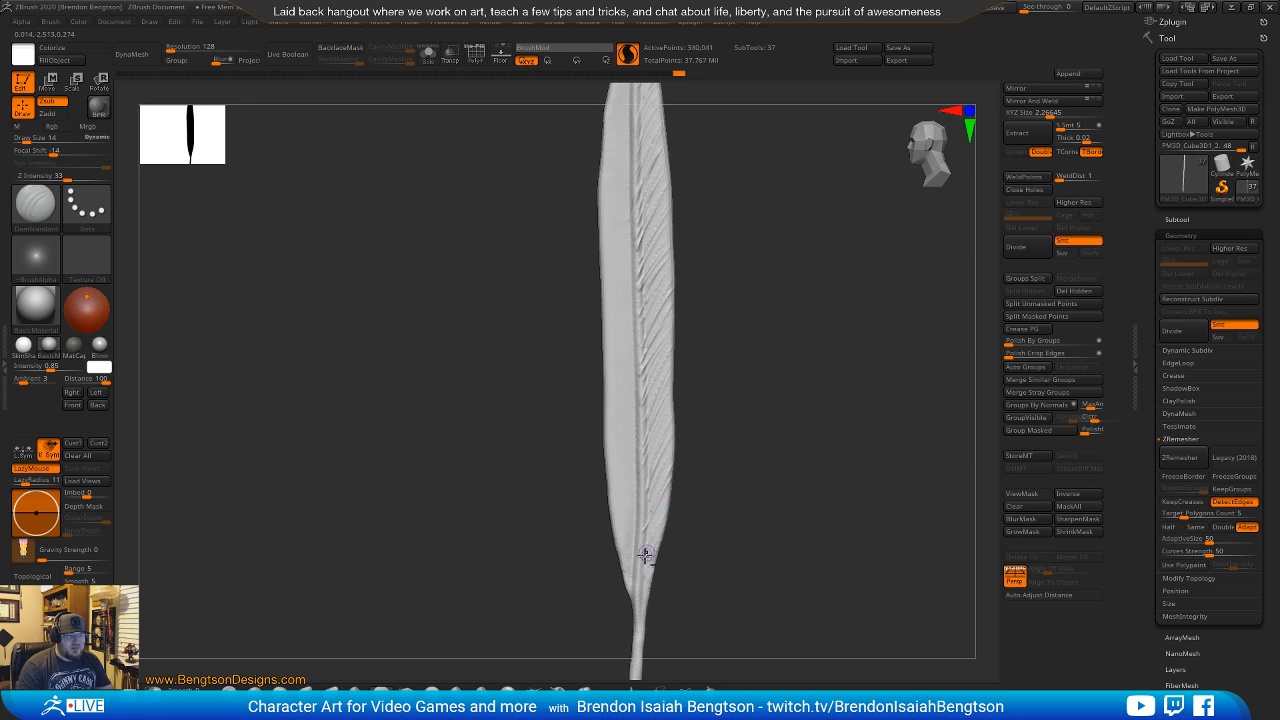
drag(669, 435, 678, 420)
Cut deeper diagonal grooves and splits into the feather's right edge, from the middle up toward the tip.
alt+drag(755, 320, 738, 440)
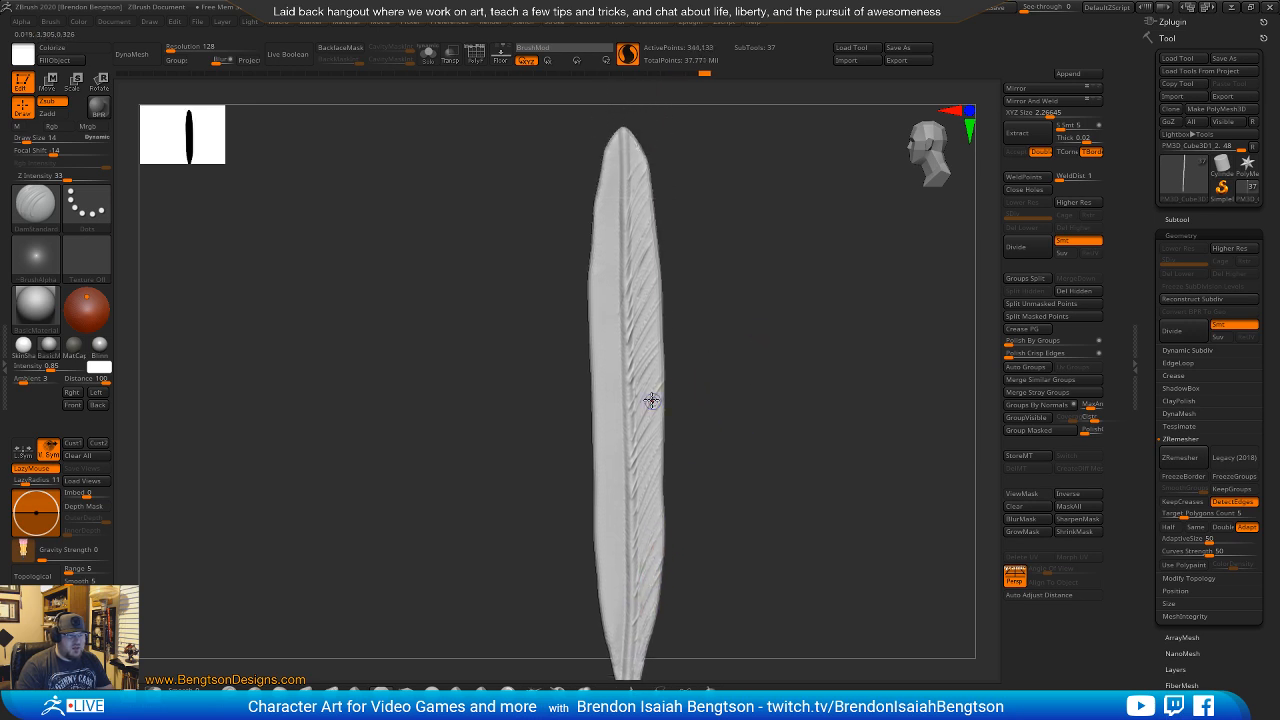
drag(633, 441, 631, 446)
mouse_move(682, 368)
mouse_down()
mouse_move(701, 324)
mouse_move(763, 277)
mouse_up()
mouse_move(662, 350)
mouse_down()
mouse_move(644, 381)
mouse_move(663, 275)
mouse_move(627, 313)
mouse_up()
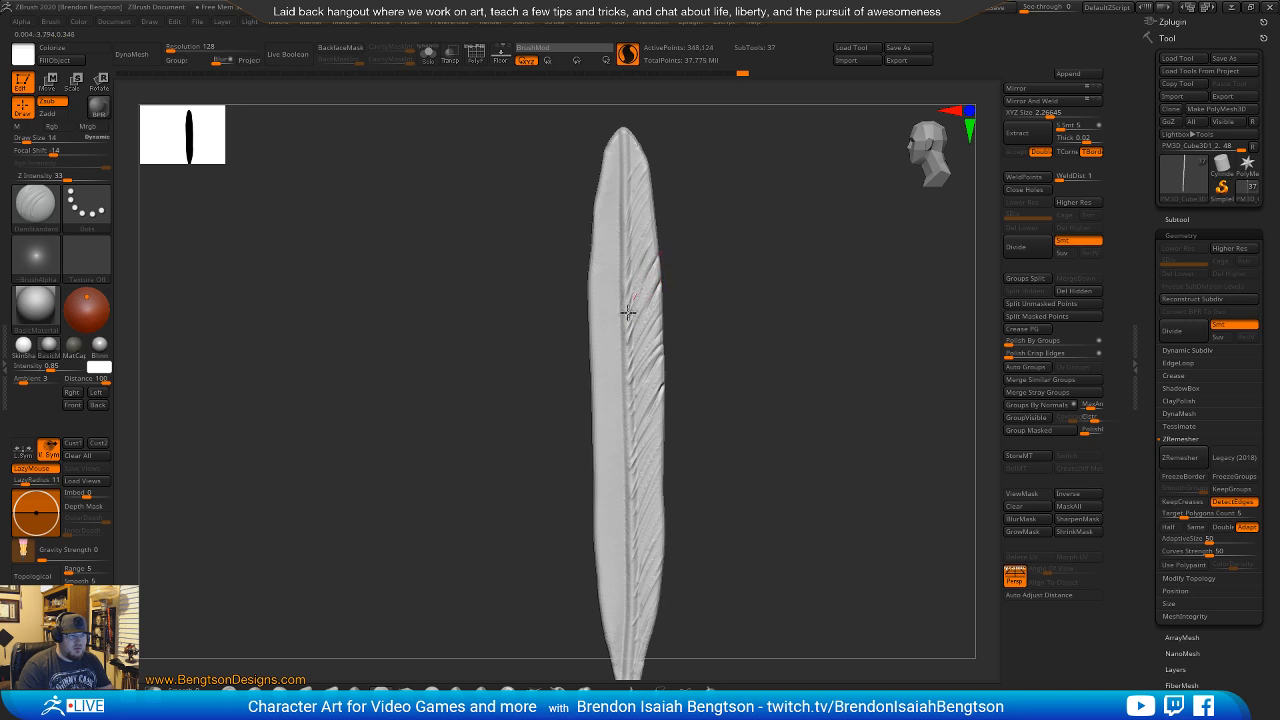
mouse_move(655, 245)
mouse_down()
mouse_move(648, 215)
mouse_move(626, 257)
mouse_up()
mouse_move(668, 200)
mouse_down()
mouse_move(652, 200)
mouse_move(682, 197)
mouse_move(705, 125)
mouse_move(646, 200)
mouse_up()
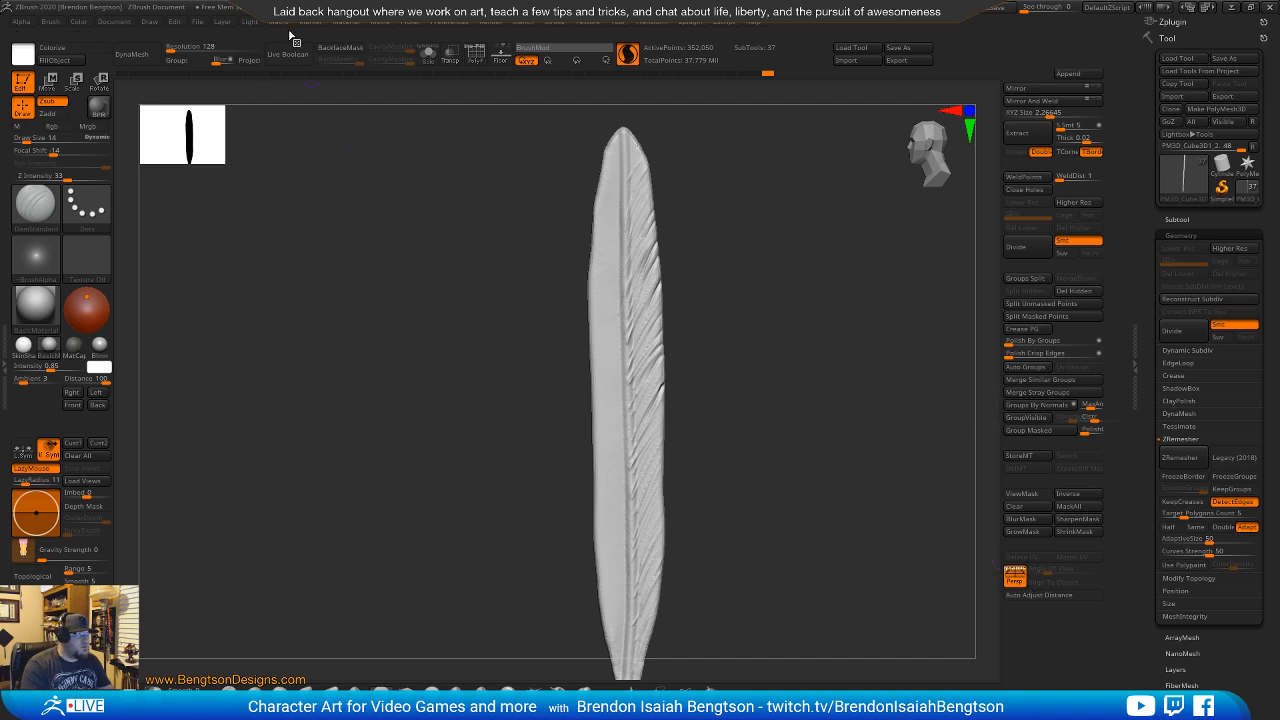
Search the program's settings for the option that locks the camera transformation.
click(117, 21)
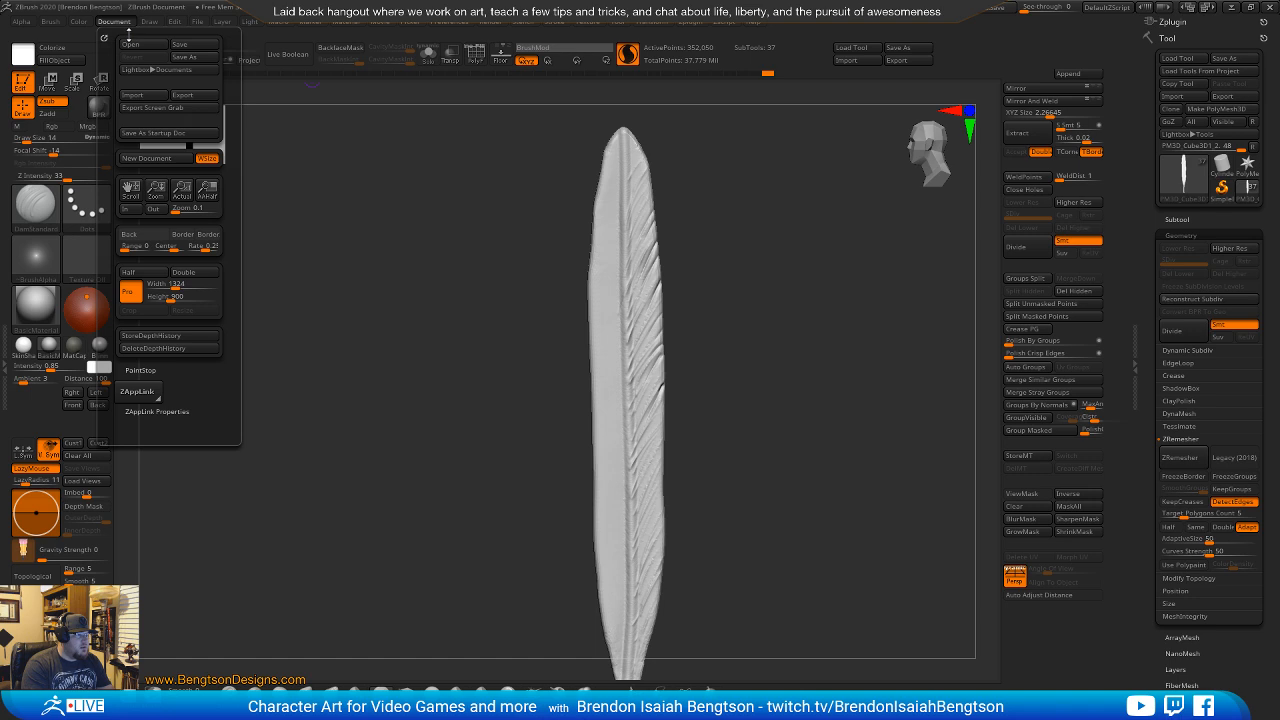
click(170, 412)
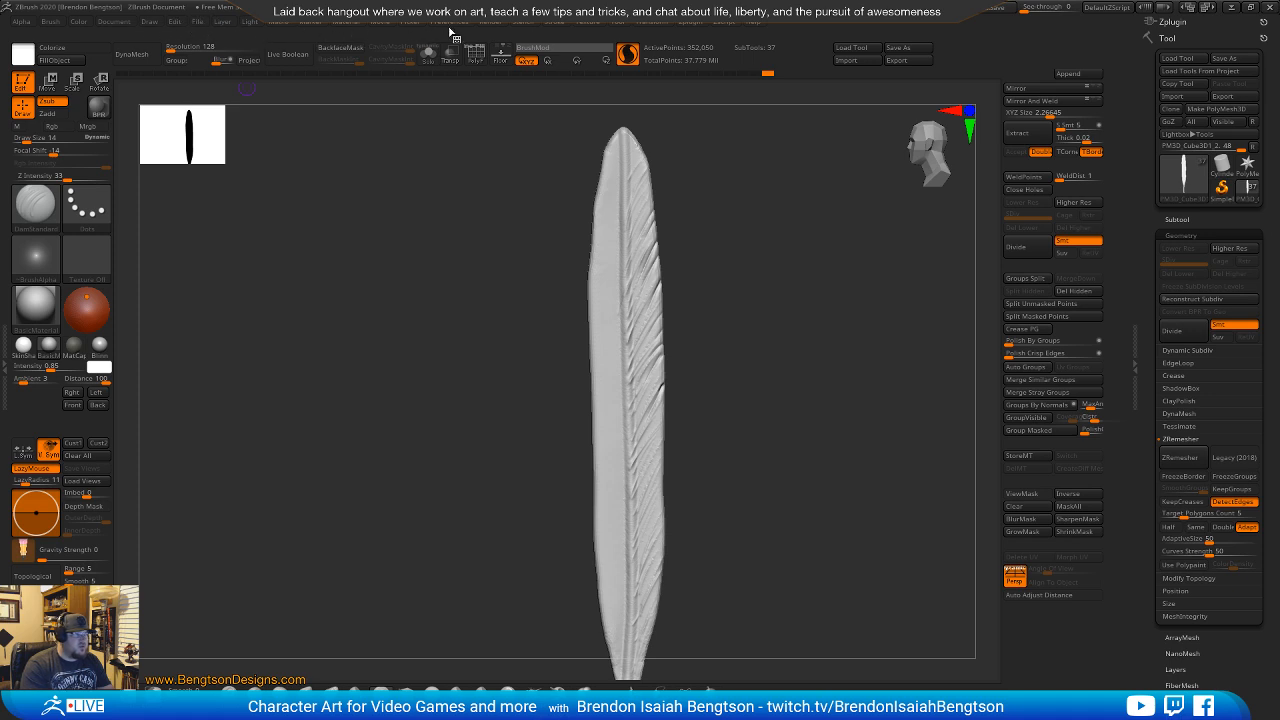
click(493, 23)
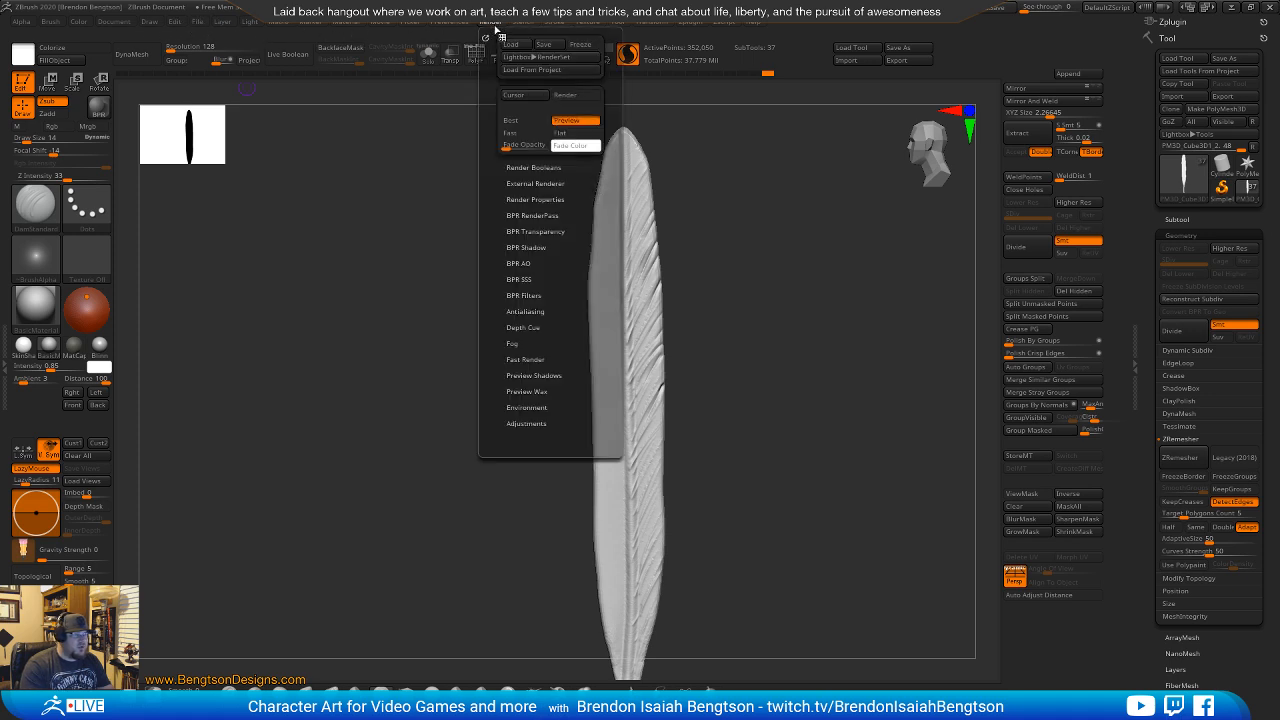
click(113, 22)
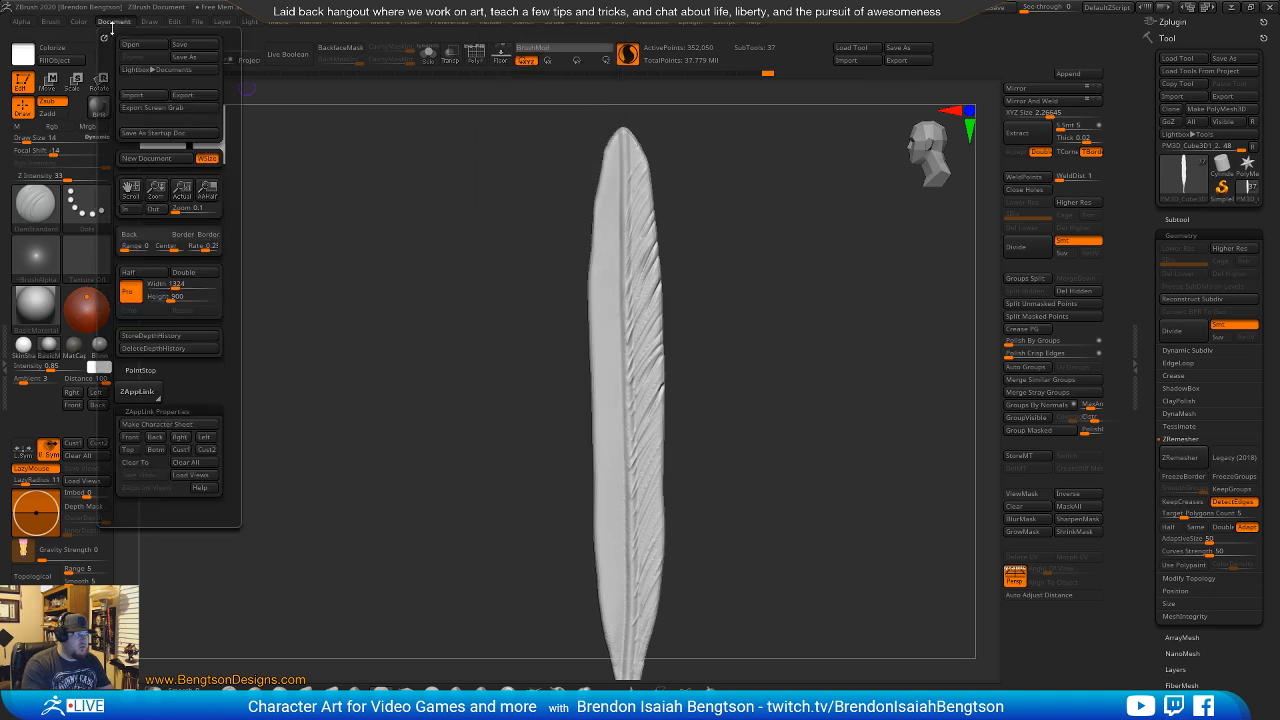
mouse_move(55, 29)
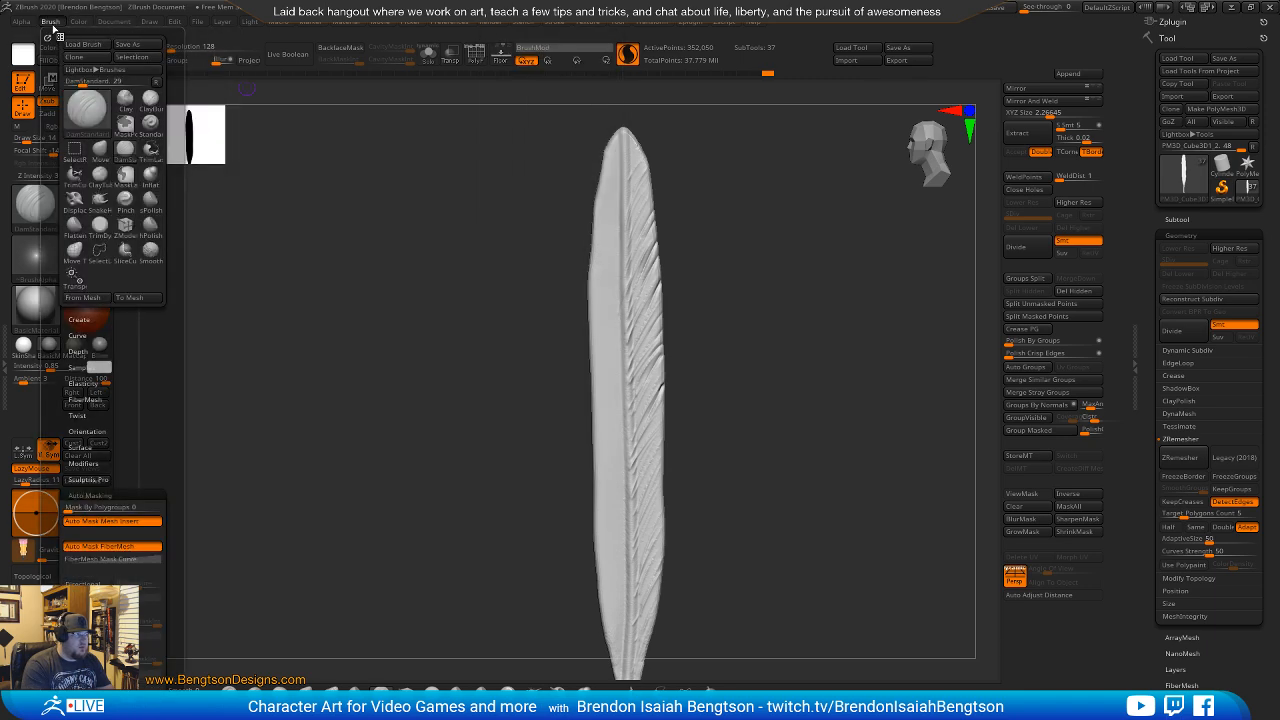
mouse_move(145, 22)
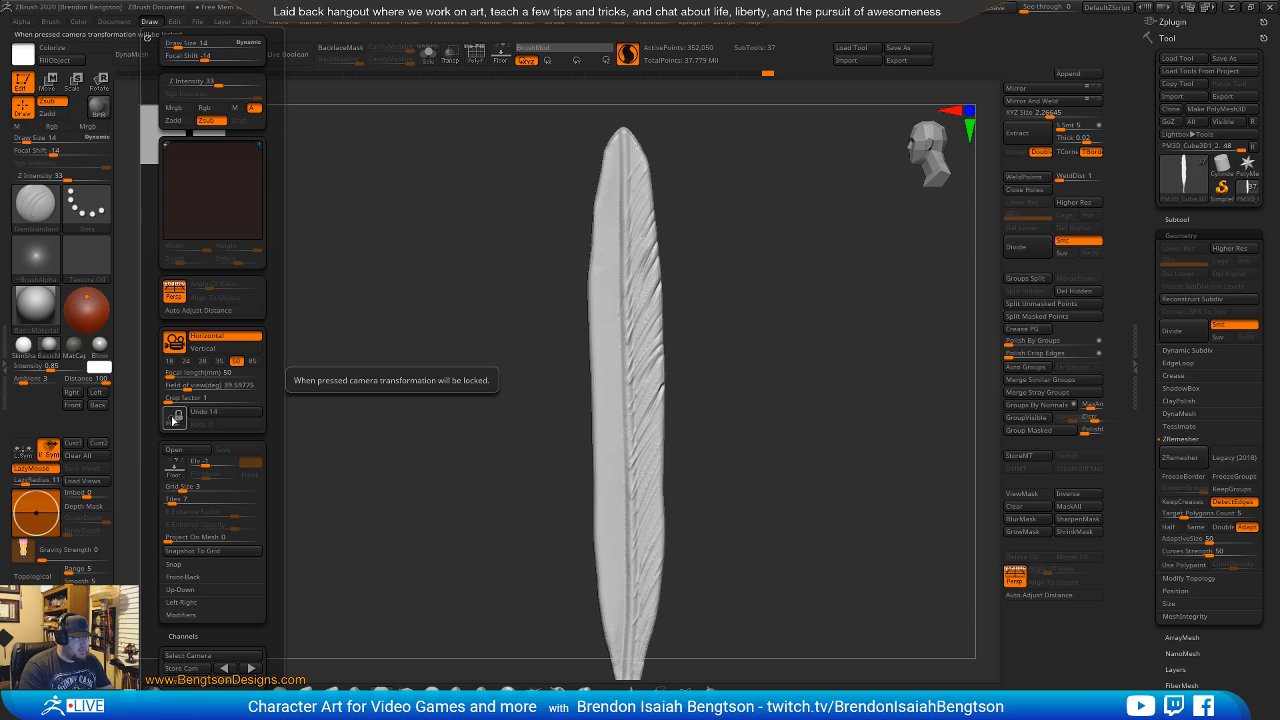
Expand the left palette tray and enable interface customization.
click(7, 335)
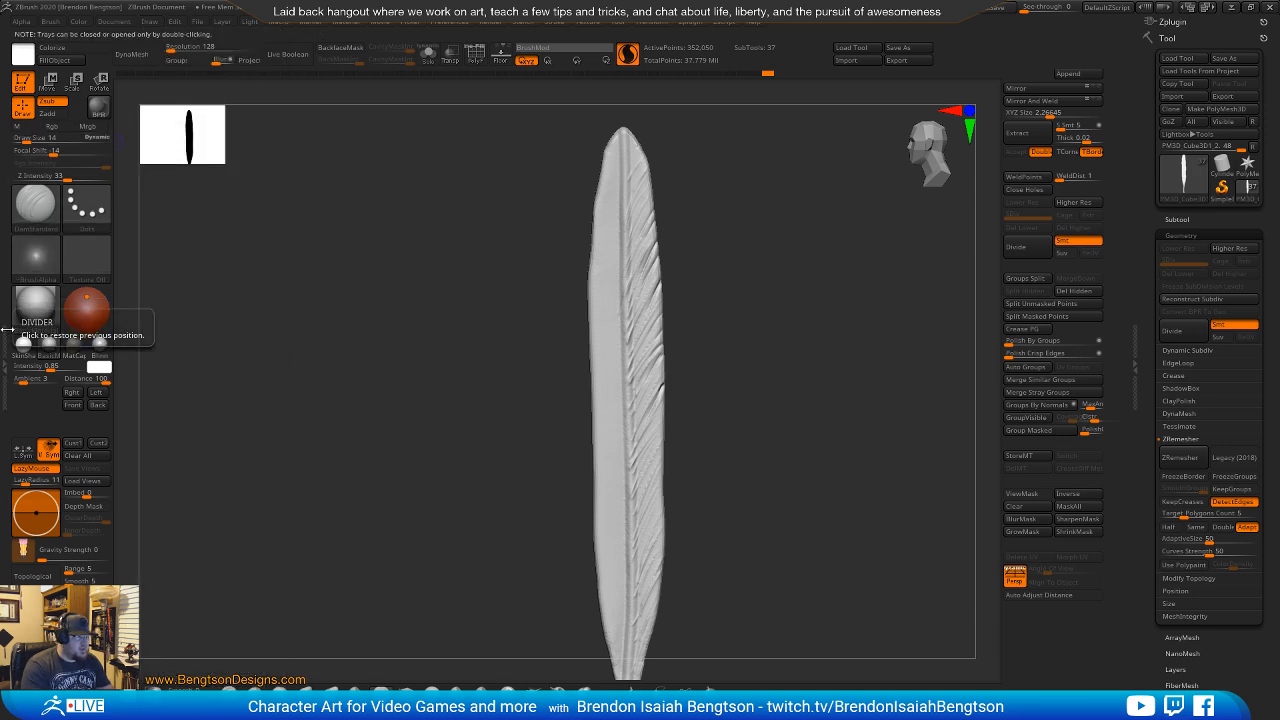
click(9, 320)
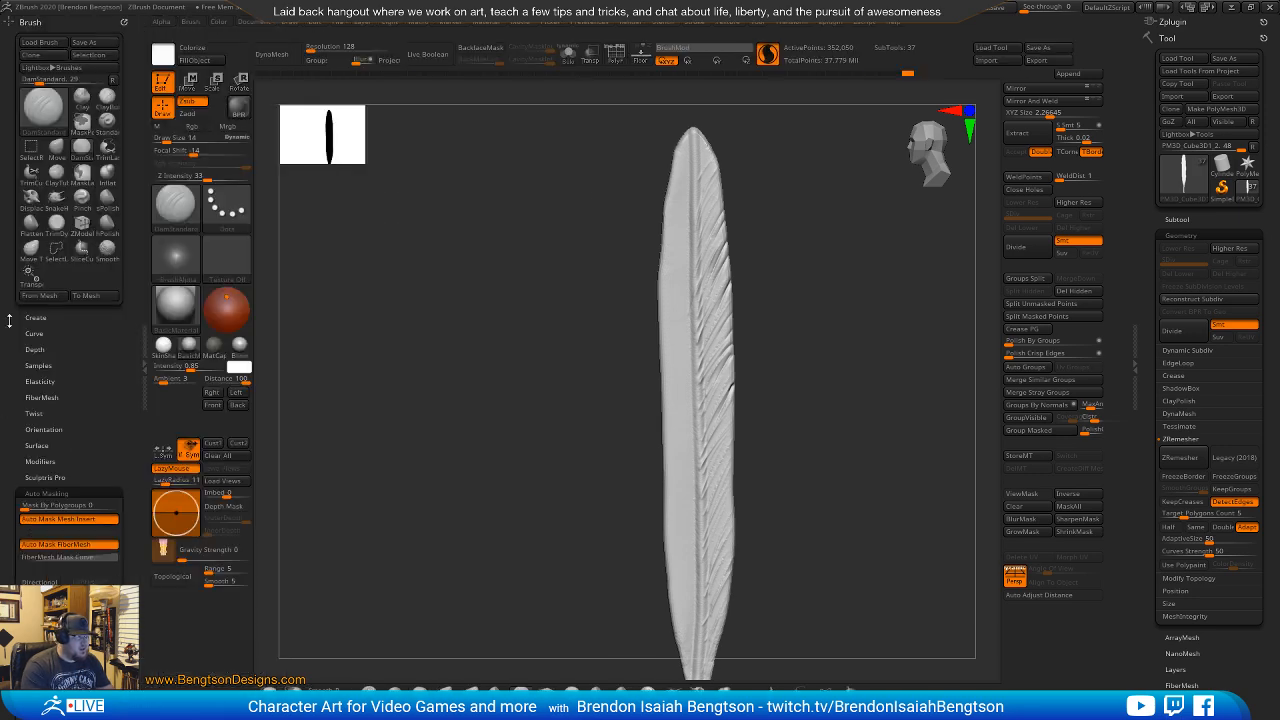
click(590, 23)
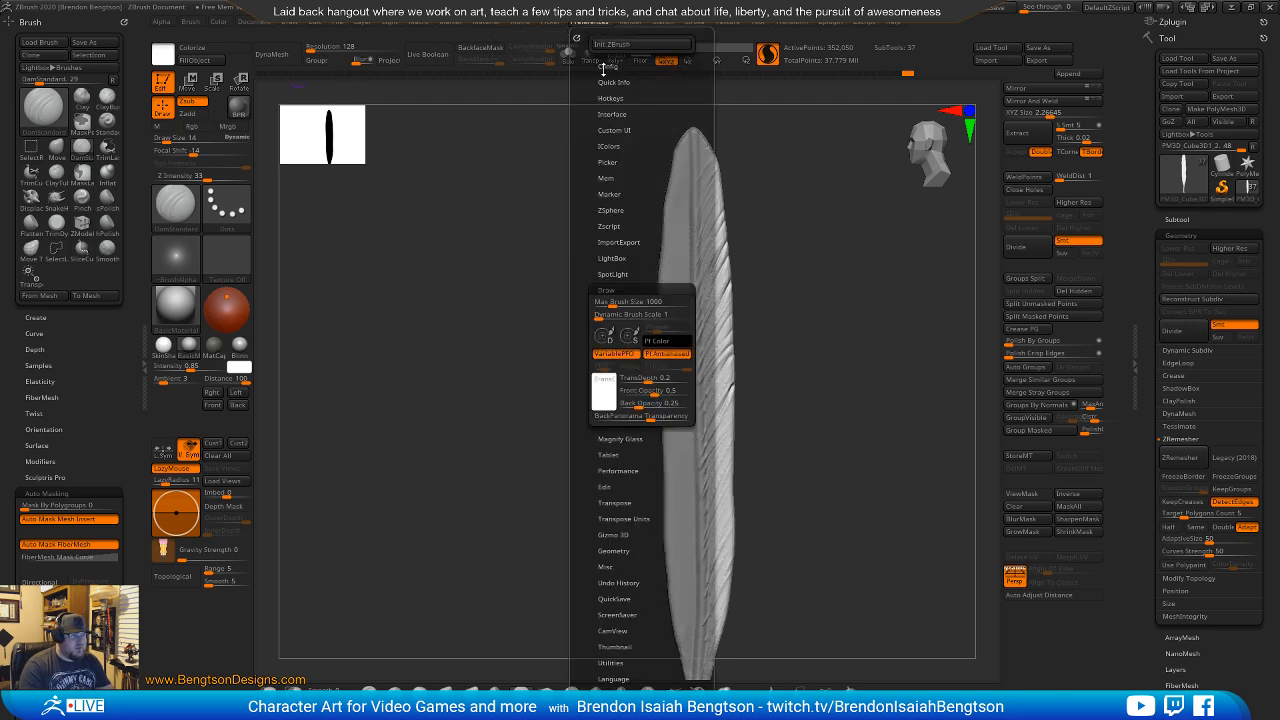
click(606, 65)
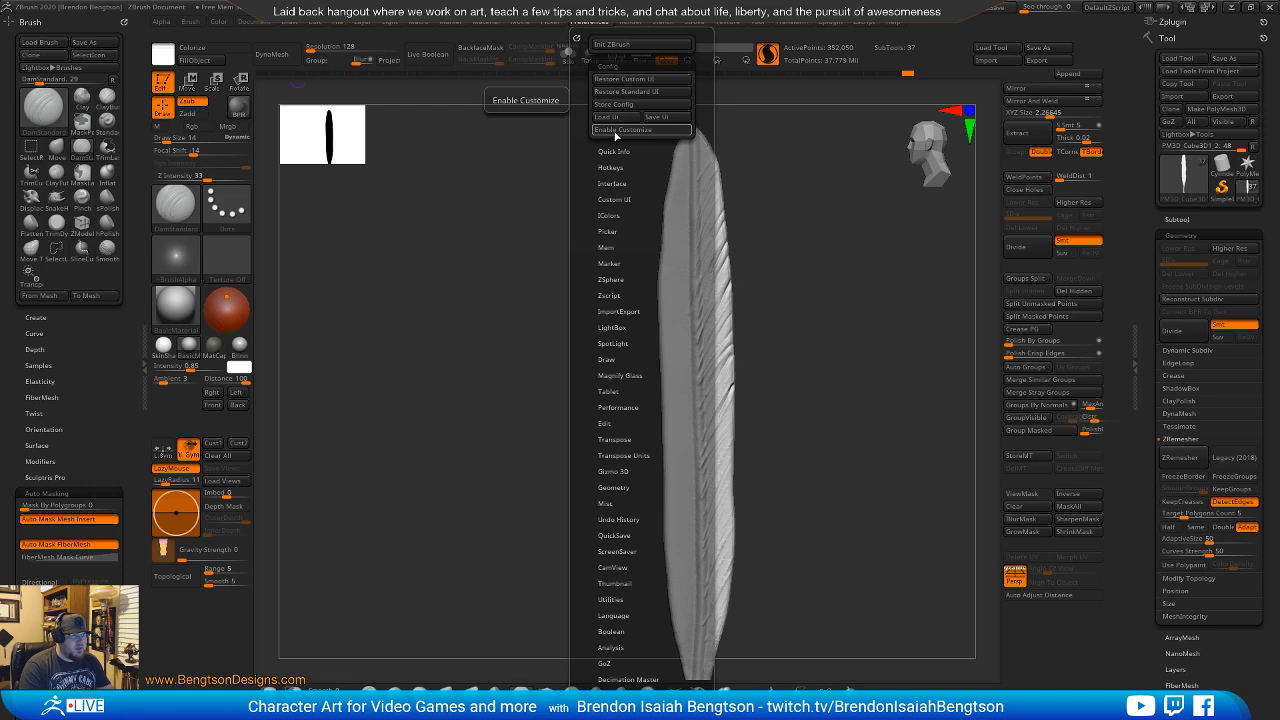
click(620, 131)
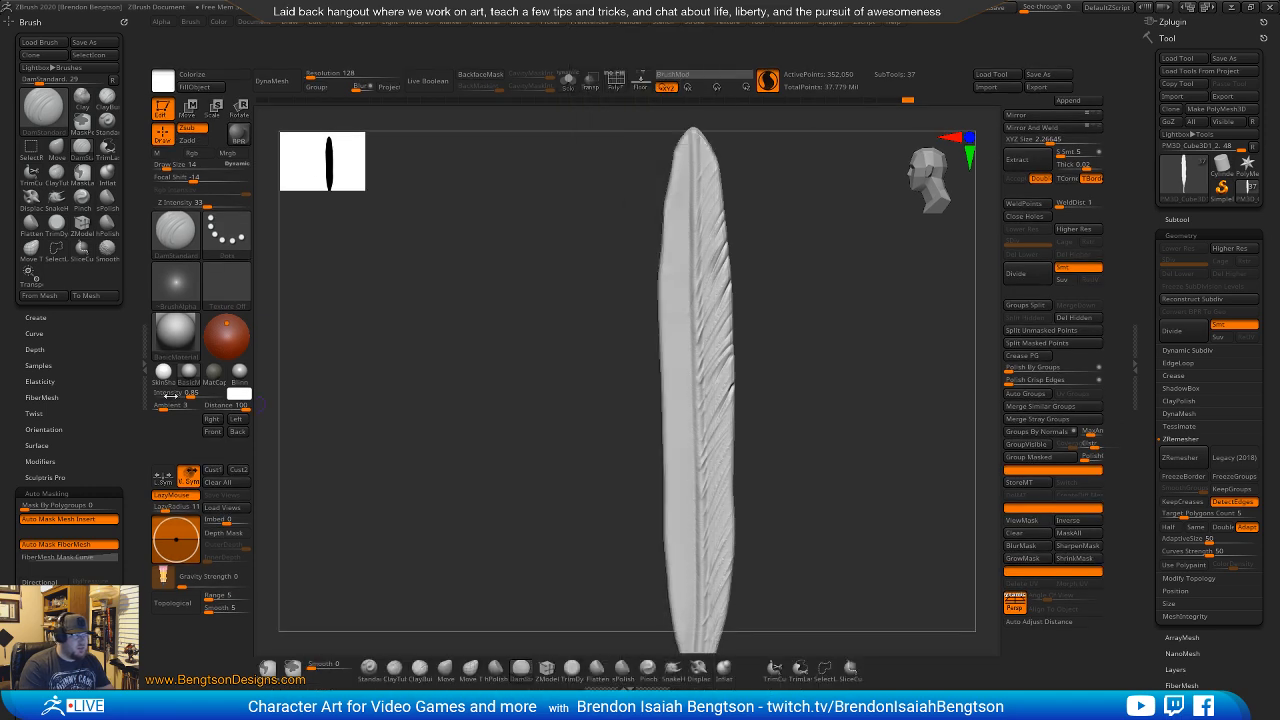
Dock the Draw palette in the tray and add its camera lock control to the custom interface beneath Auto Adjust Distance.
scroll(86, 379, down, 8)
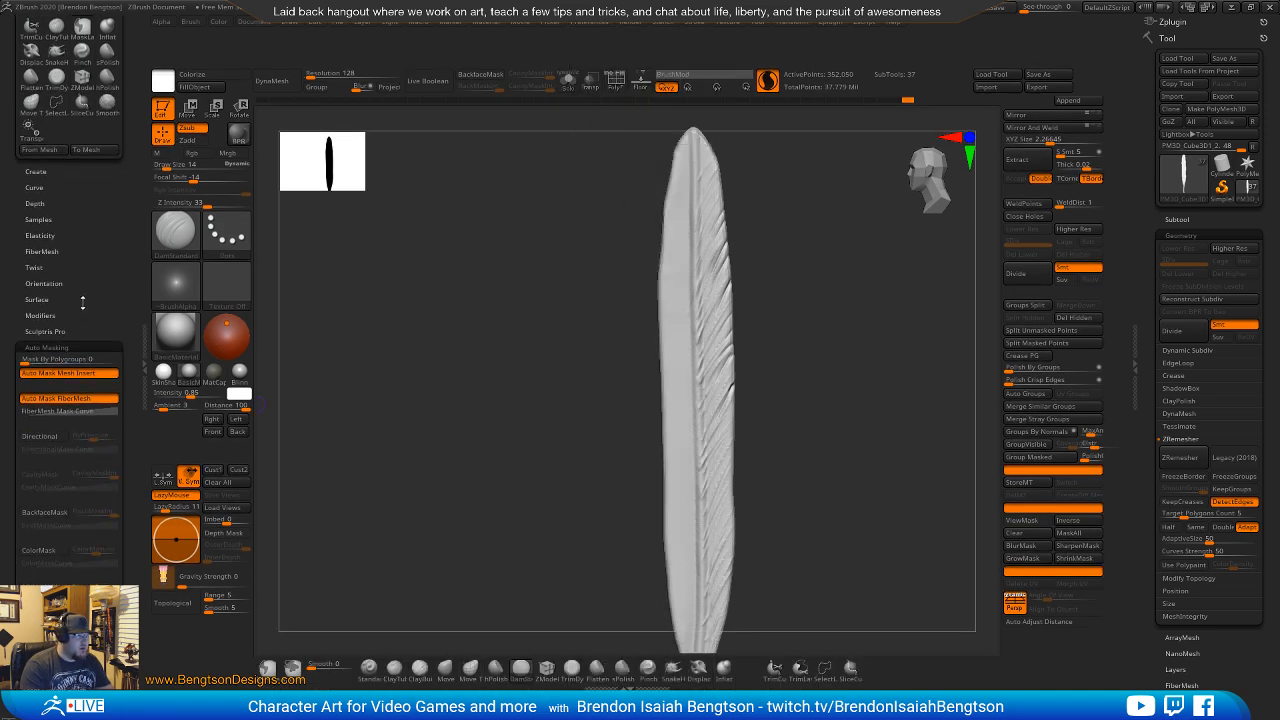
scroll(120, 202, up, 8)
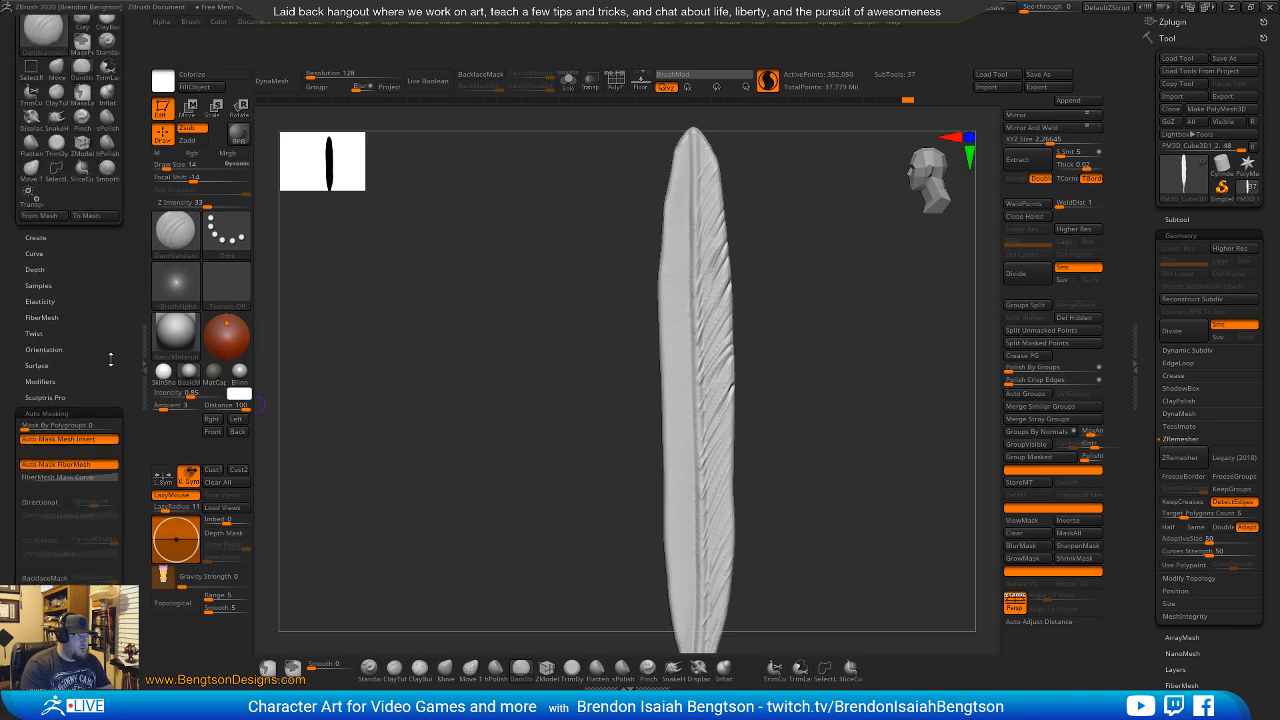
click(316, 22)
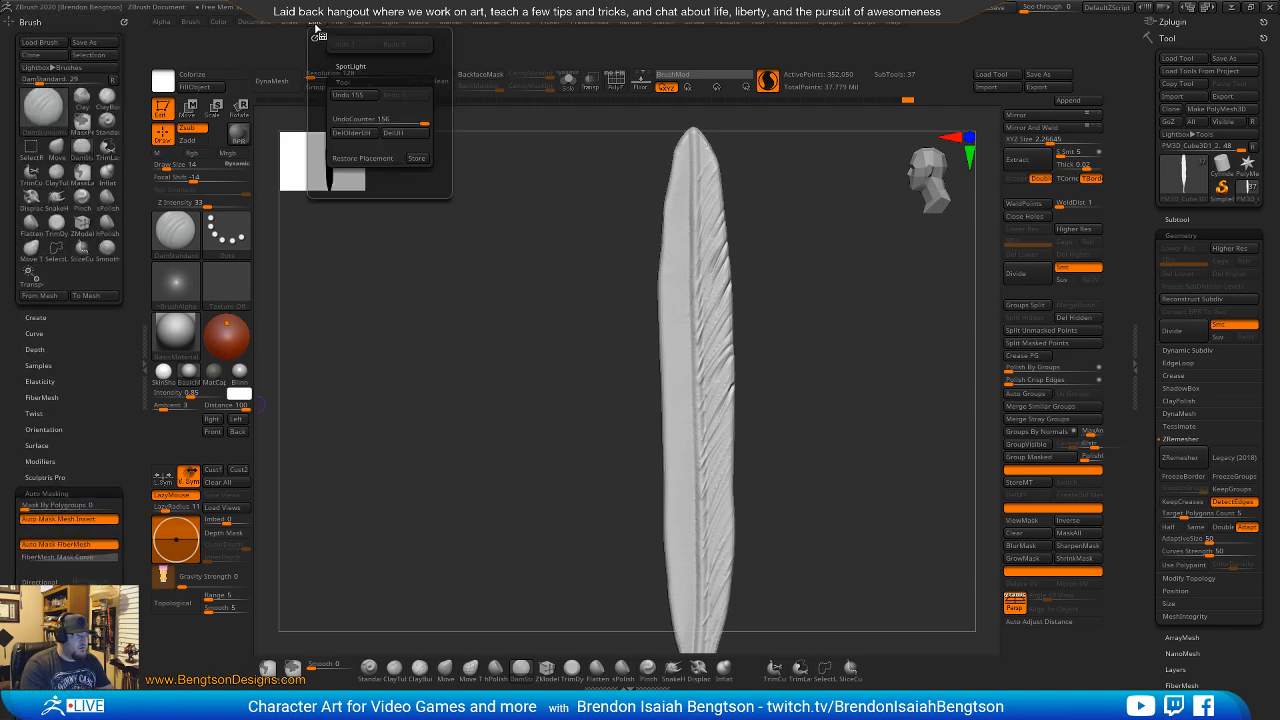
click(289, 22)
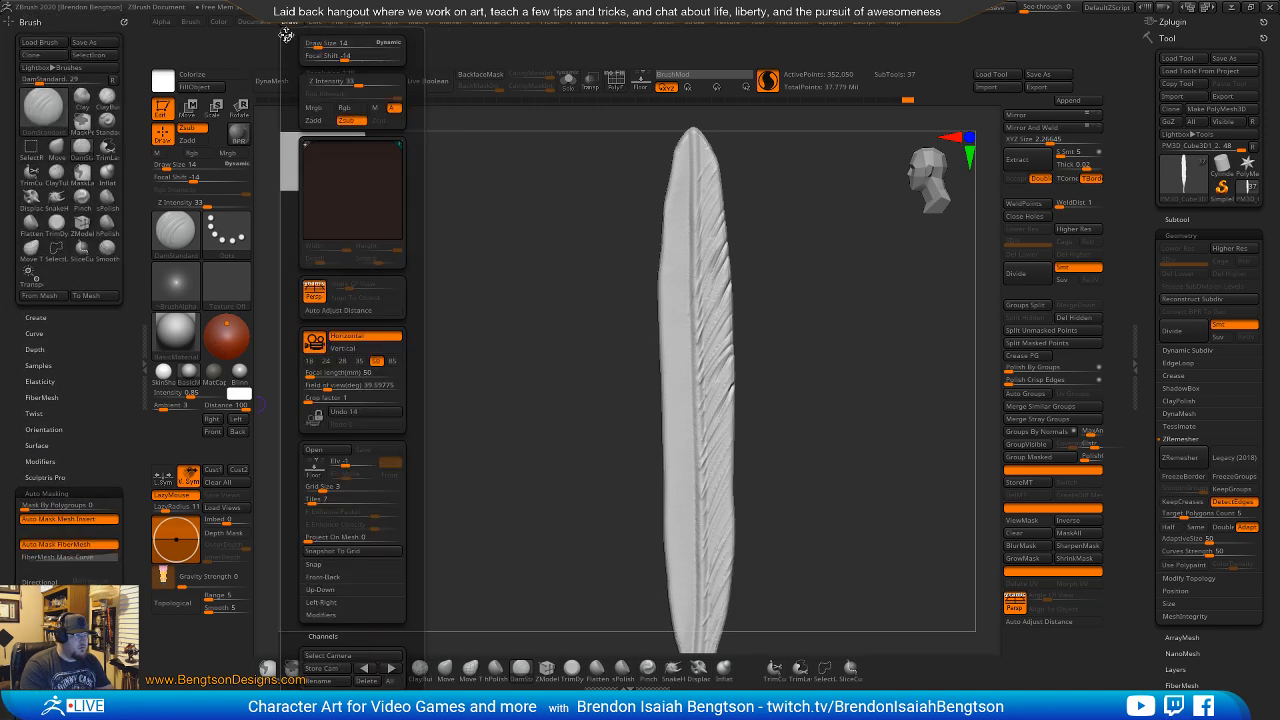
drag(284, 38, 80, 60)
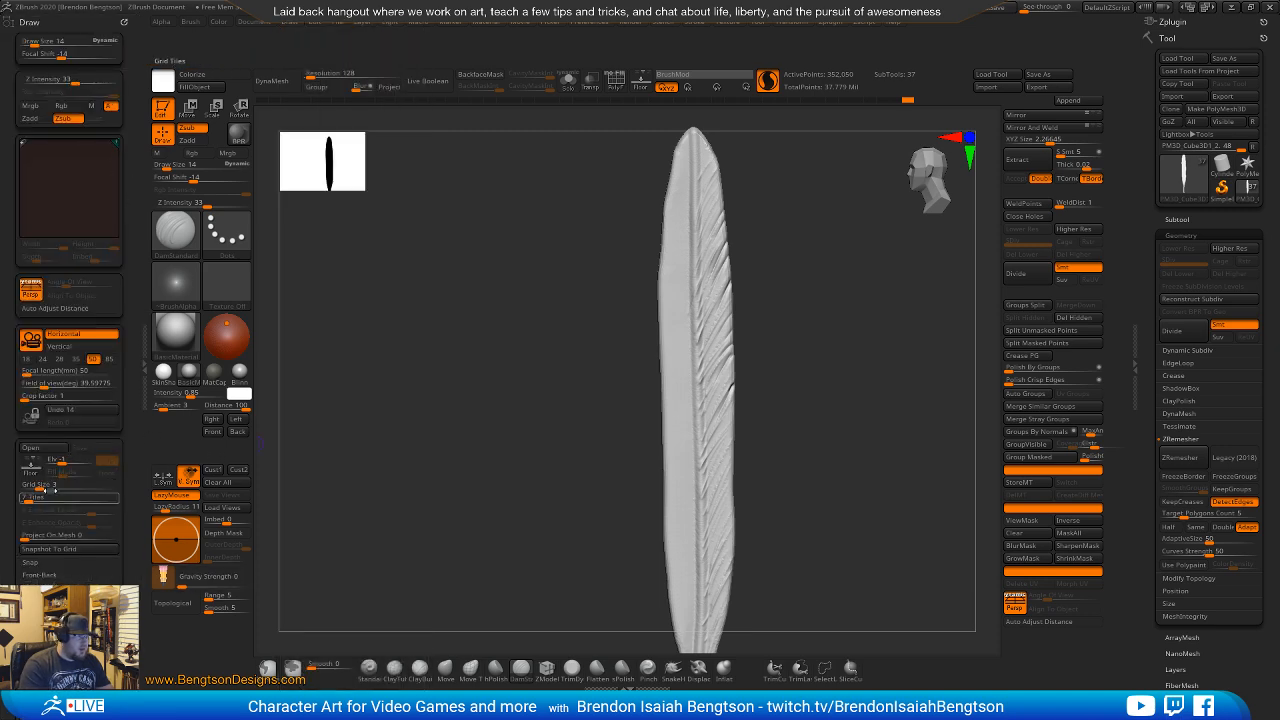
mouse_move(32, 416)
ctrl+alt+mouse_down()
mouse_move(112, 447)
mouse_move(874, 600)
mouse_move(1022, 645)
ctrl+alt+mouse_up()
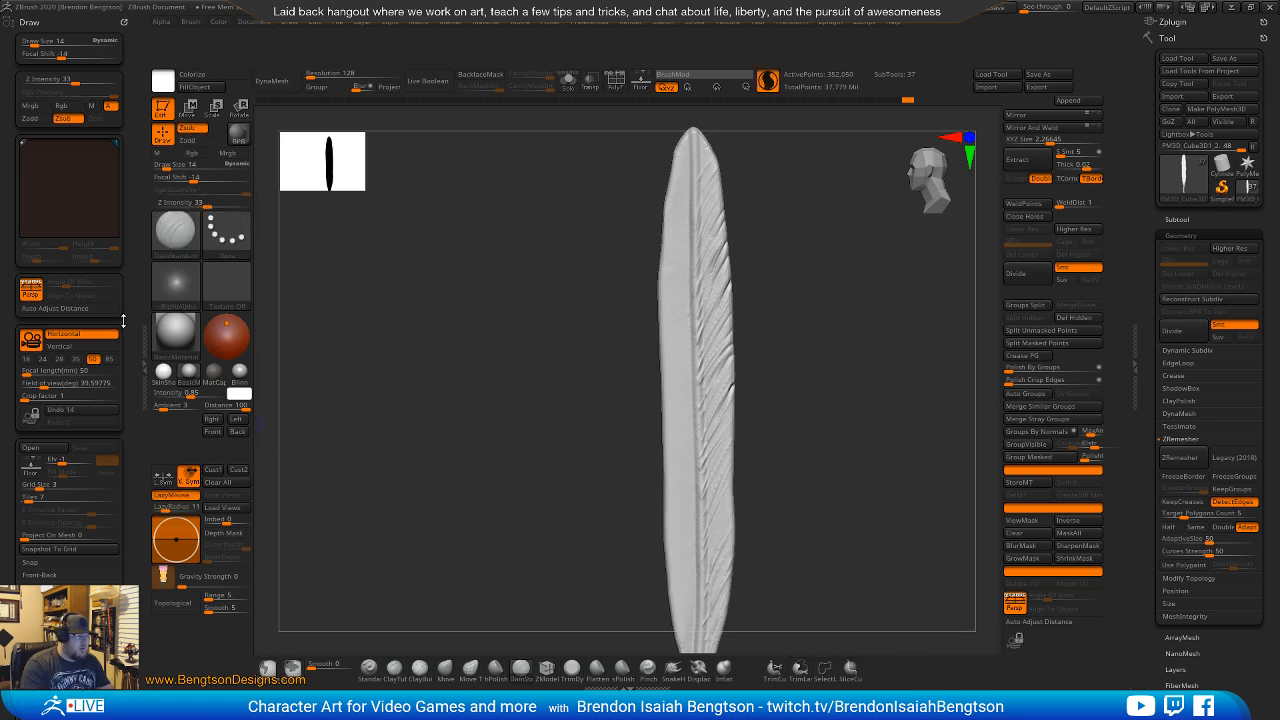
Remove the docked Draw palette, collapse the tray and turn off interface customization.
click(120, 20)
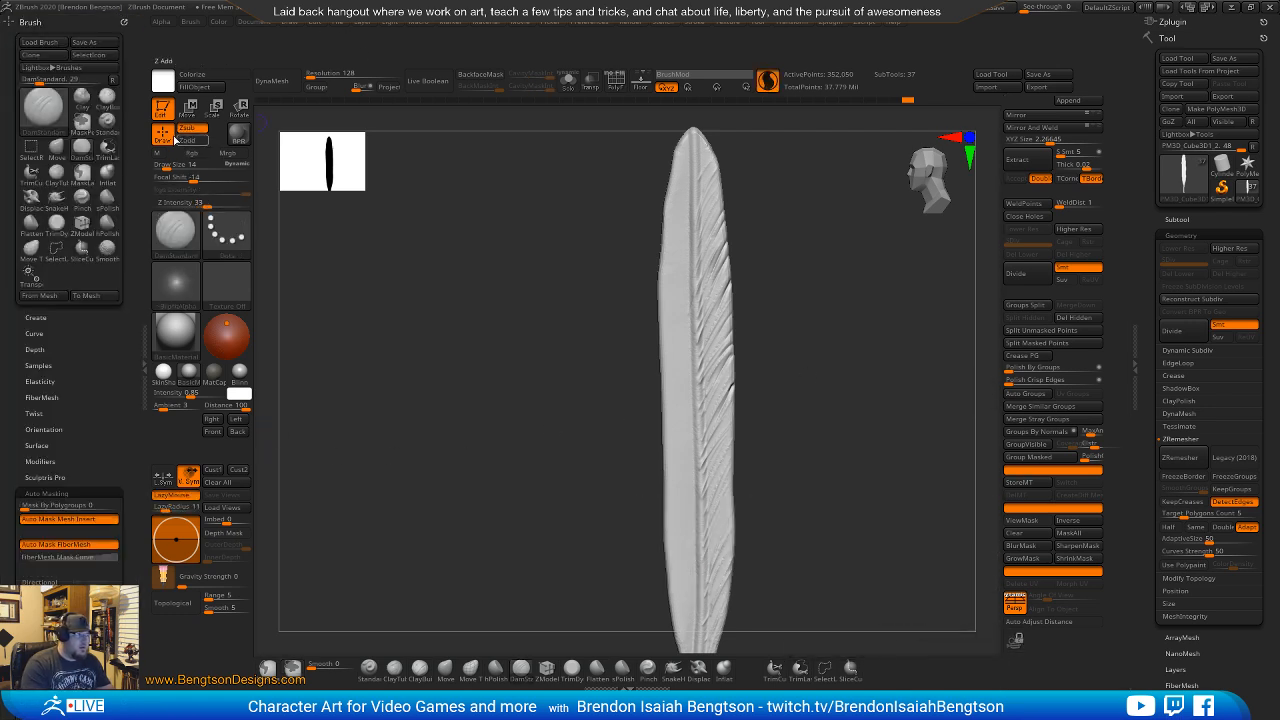
click(144, 357)
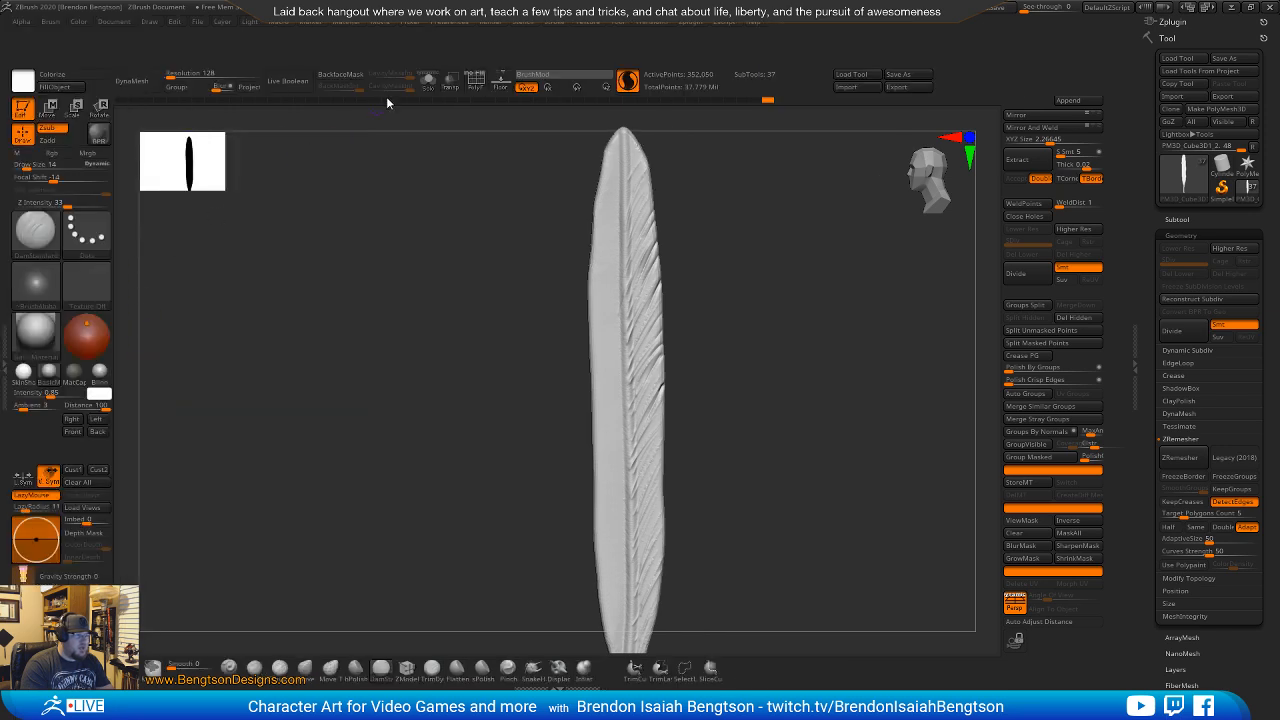
click(443, 24)
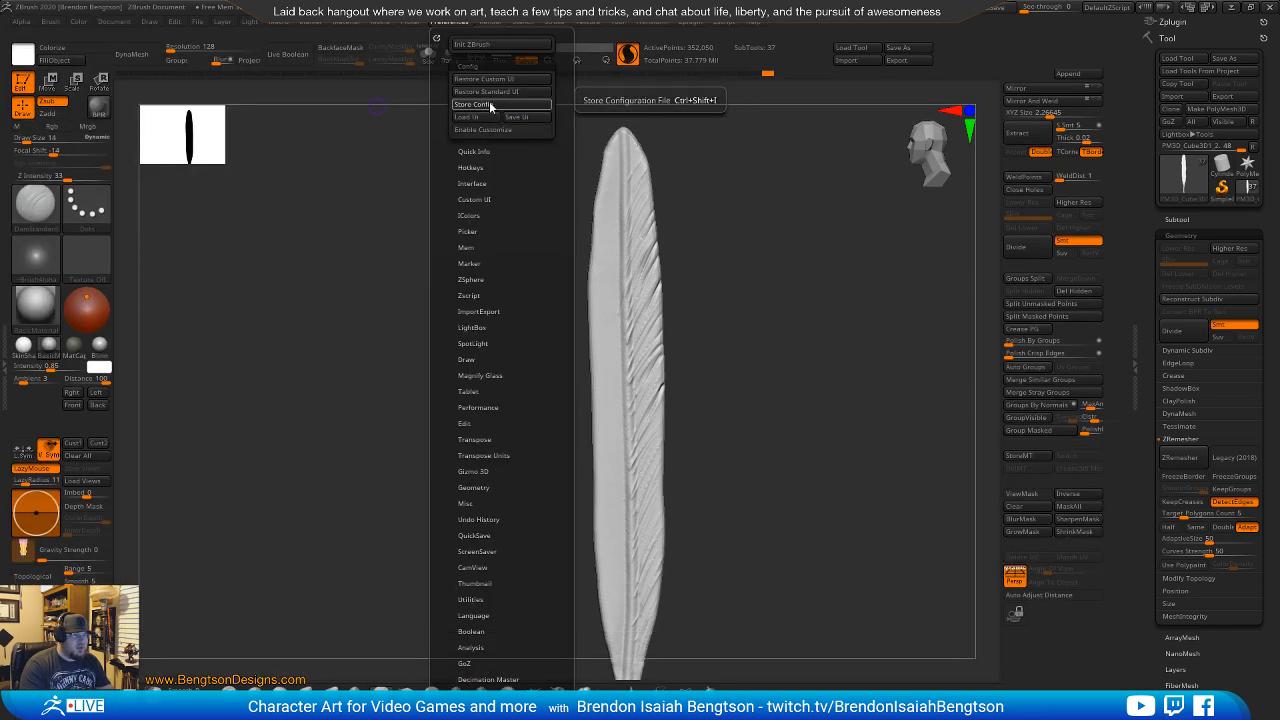
Store the interface configuration, lock the camera and deepen the barb grooves on the right side of the feather.
click(489, 104)
click(745, 401)
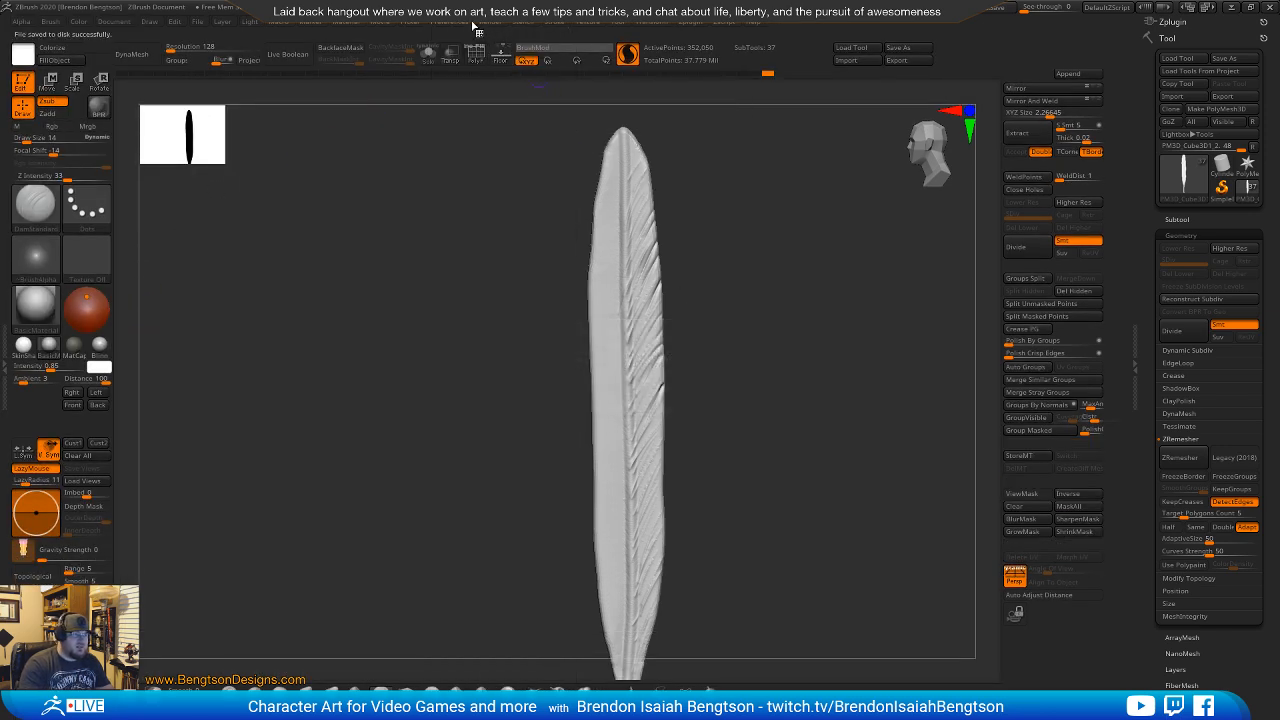
click(1016, 614)
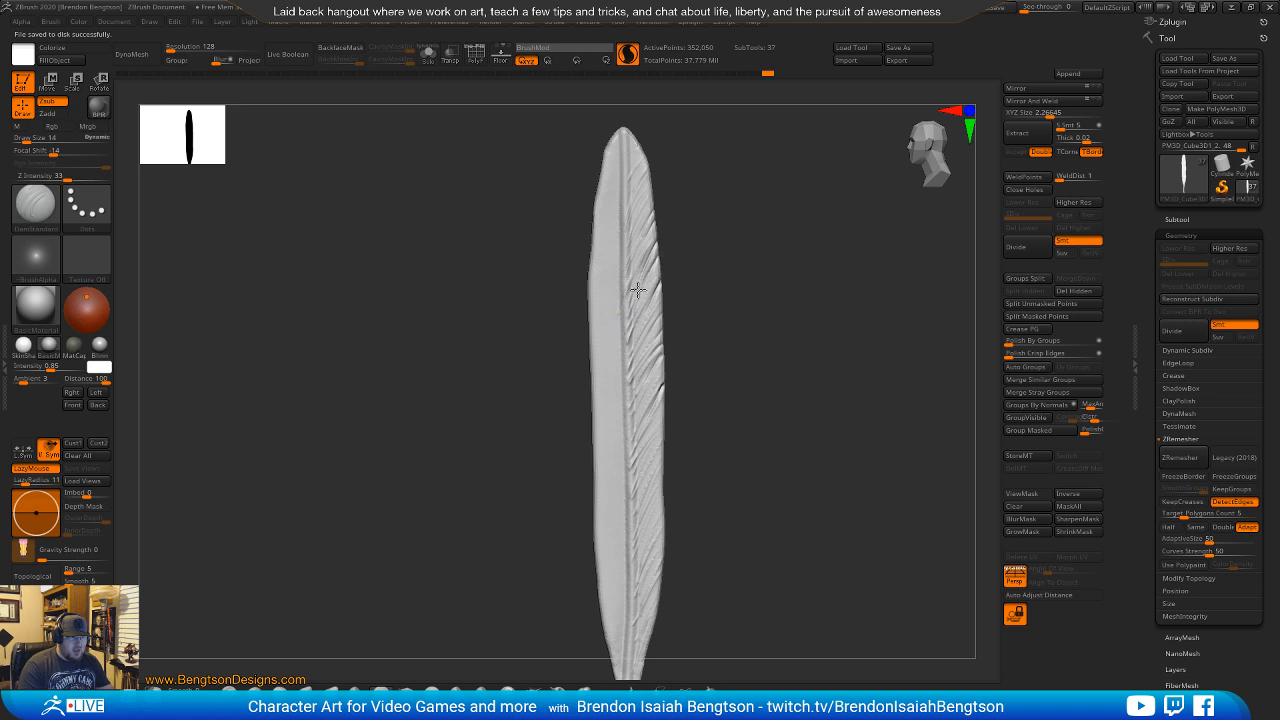
drag(656, 268, 647, 282)
mouse_move(651, 333)
mouse_down()
mouse_move(625, 383)
mouse_move(640, 420)
mouse_up()
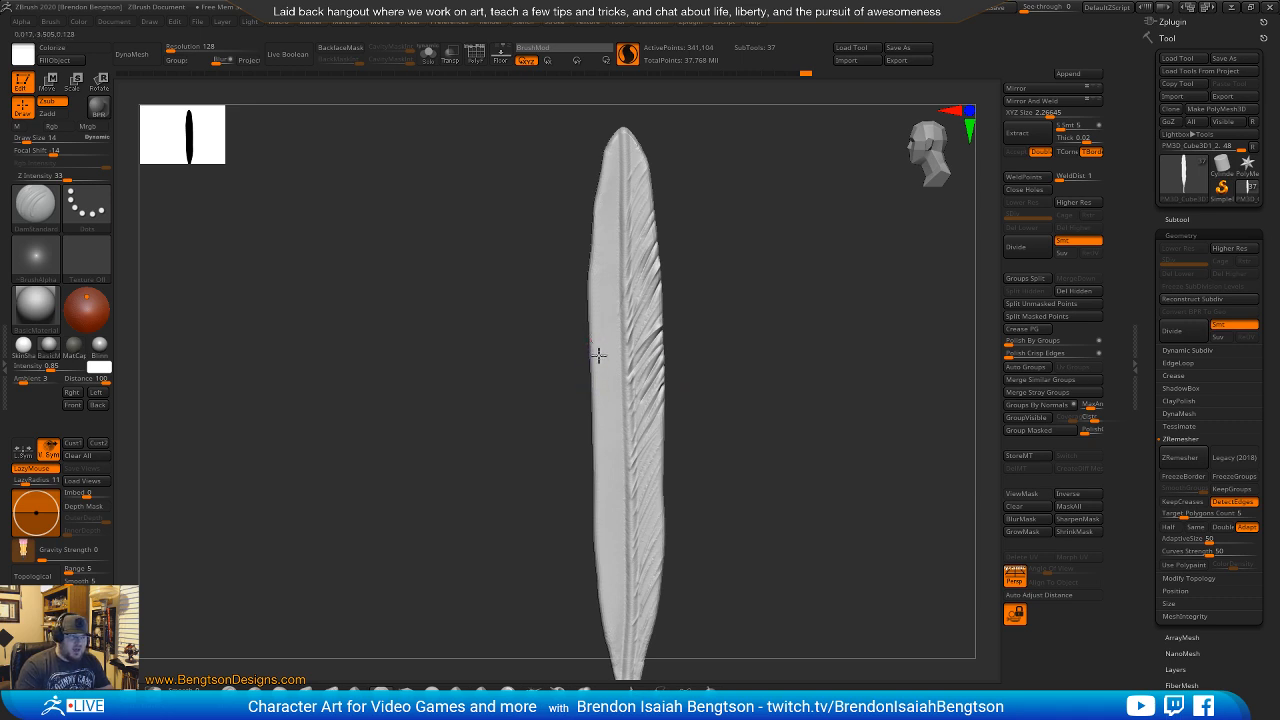
Carve angled barb grooves into the upper-middle part of the feather's left side, running from the edge to the rib.
mouse_move(591, 341)
mouse_down()
mouse_move(621, 389)
mouse_move(608, 360)
mouse_up()
drag(590, 315, 619, 363)
drag(586, 291, 608, 325)
mouse_move(585, 268)
mouse_down()
mouse_move(614, 309)
mouse_move(612, 296)
mouse_up()
mouse_move(590, 232)
mouse_down()
mouse_move(614, 263)
mouse_move(609, 249)
mouse_up()
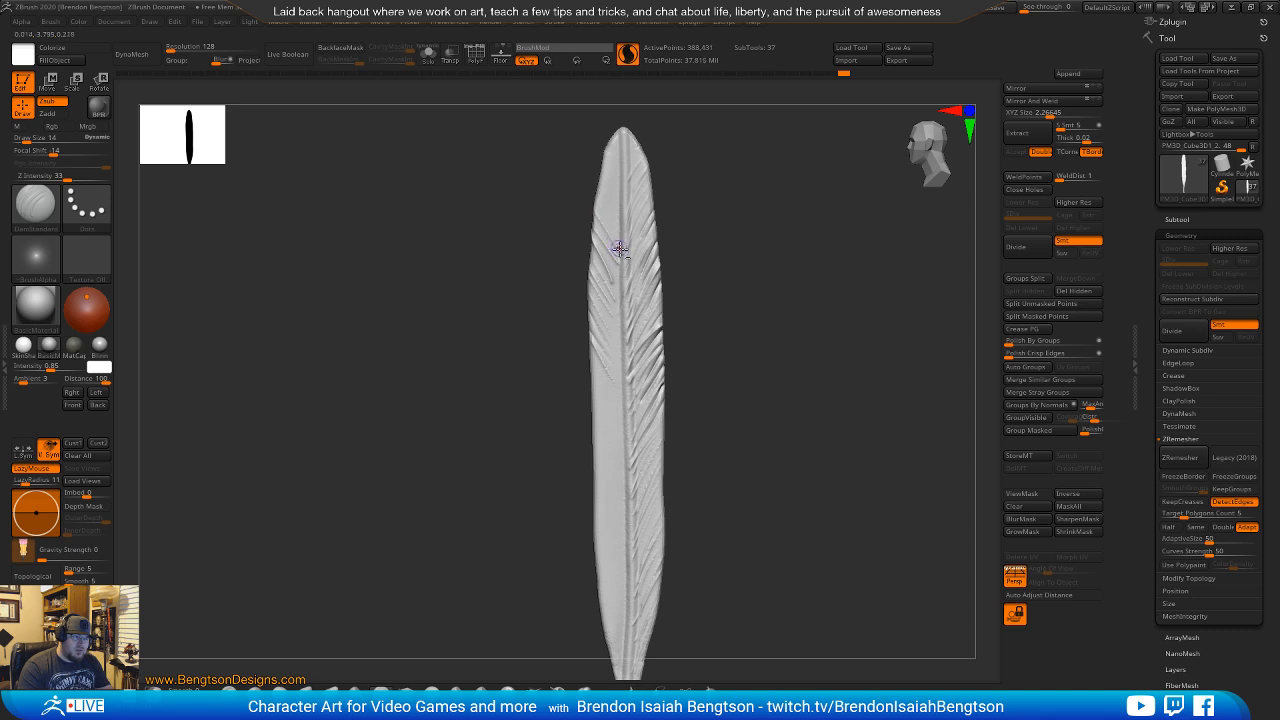
Carve barb grooves into the left side of the feather's tip, running down toward the rib.
drag(580, 180, 614, 224)
drag(587, 168, 614, 216)
mouse_move(612, 134)
mouse_down()
mouse_move(624, 172)
mouse_move(615, 216)
mouse_up()
drag(590, 161, 617, 261)
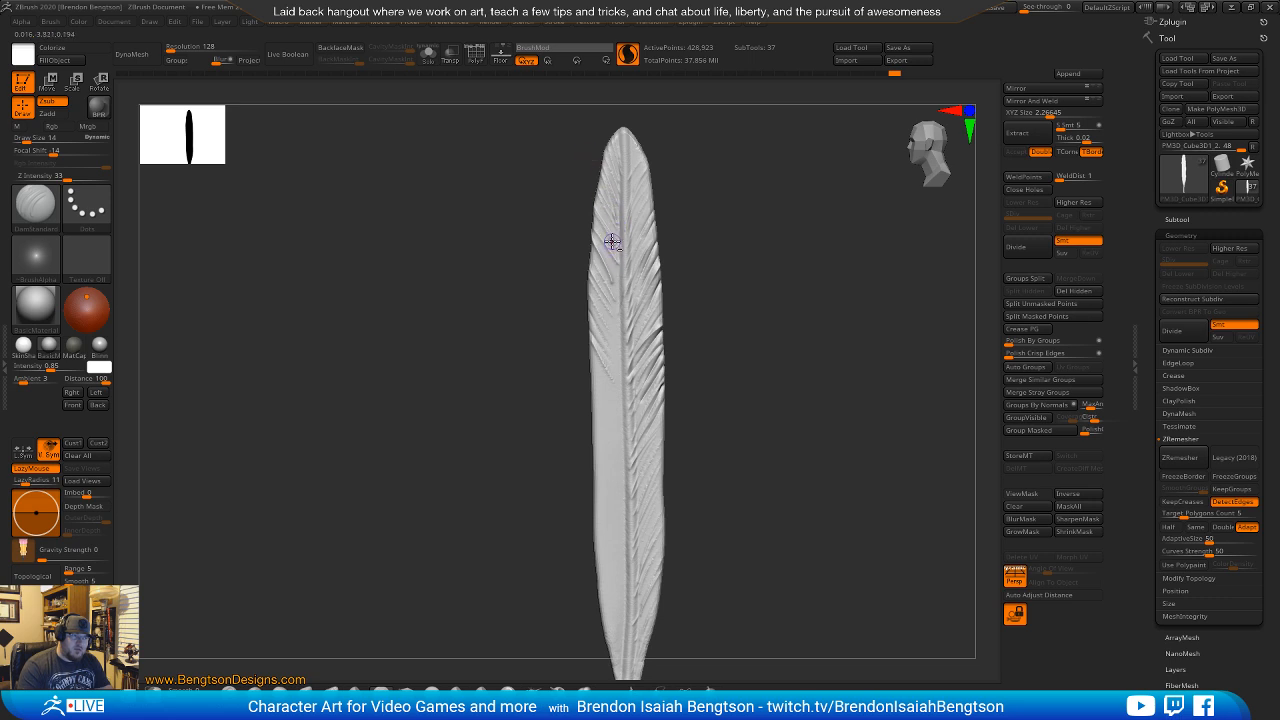
drag(599, 198, 609, 254)
drag(566, 170, 621, 291)
Continue the angled barb grooves down the middle of the feather's left side.
drag(592, 248, 621, 343)
drag(590, 284, 632, 366)
drag(598, 326, 629, 389)
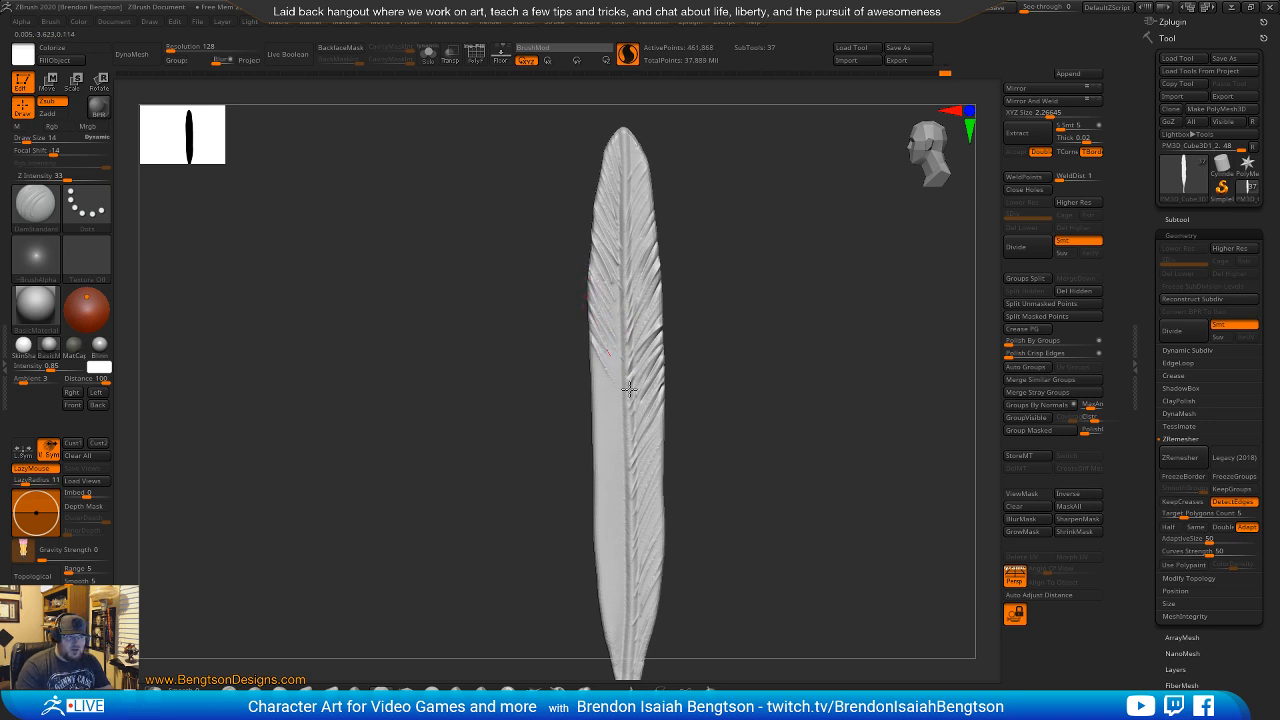
drag(591, 346, 623, 431)
mouse_move(593, 387)
mouse_down()
mouse_move(622, 458)
mouse_move(621, 443)
mouse_move(606, 401)
mouse_move(616, 465)
mouse_up()
drag(594, 432, 628, 476)
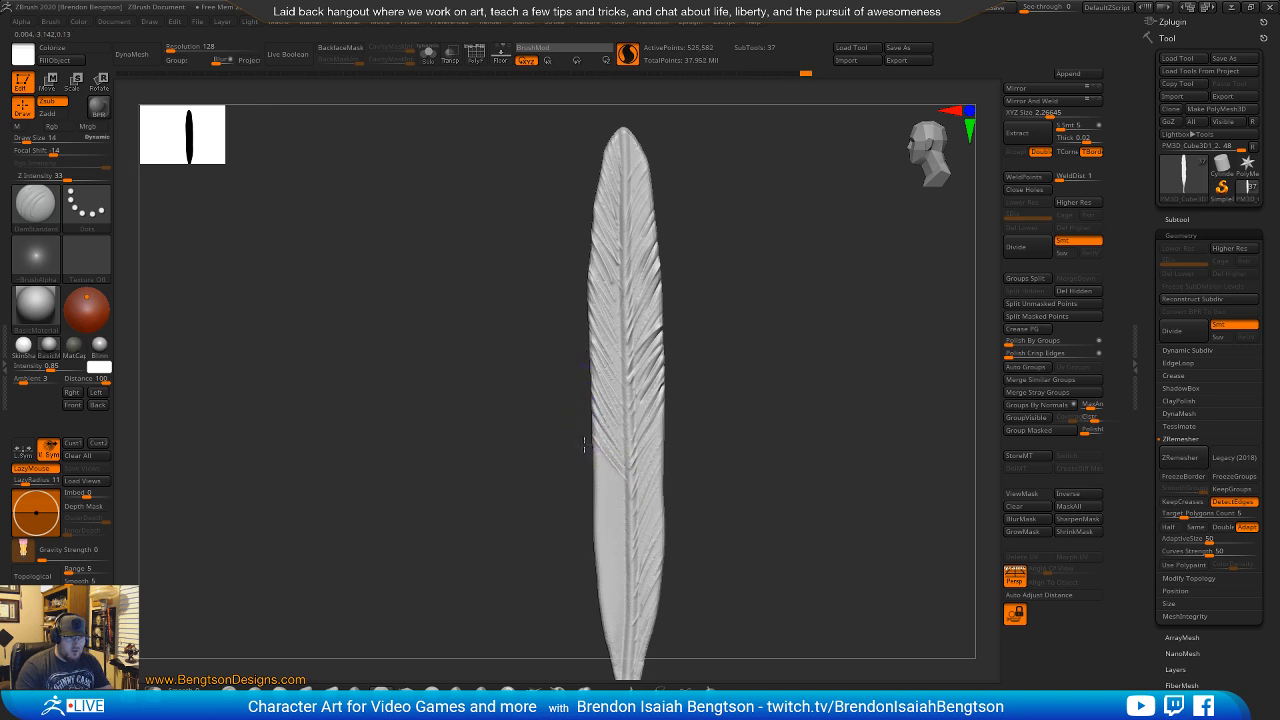
Redo the stray groove and carve barbs down the lower part of the feather's left side.
mouse_move(588, 448)
mouse_down()
mouse_move(640, 508)
mouse_move(608, 497)
mouse_move(618, 507)
mouse_up()
key(ctrl+z)
key(ctrl+z)
drag(595, 464, 634, 510)
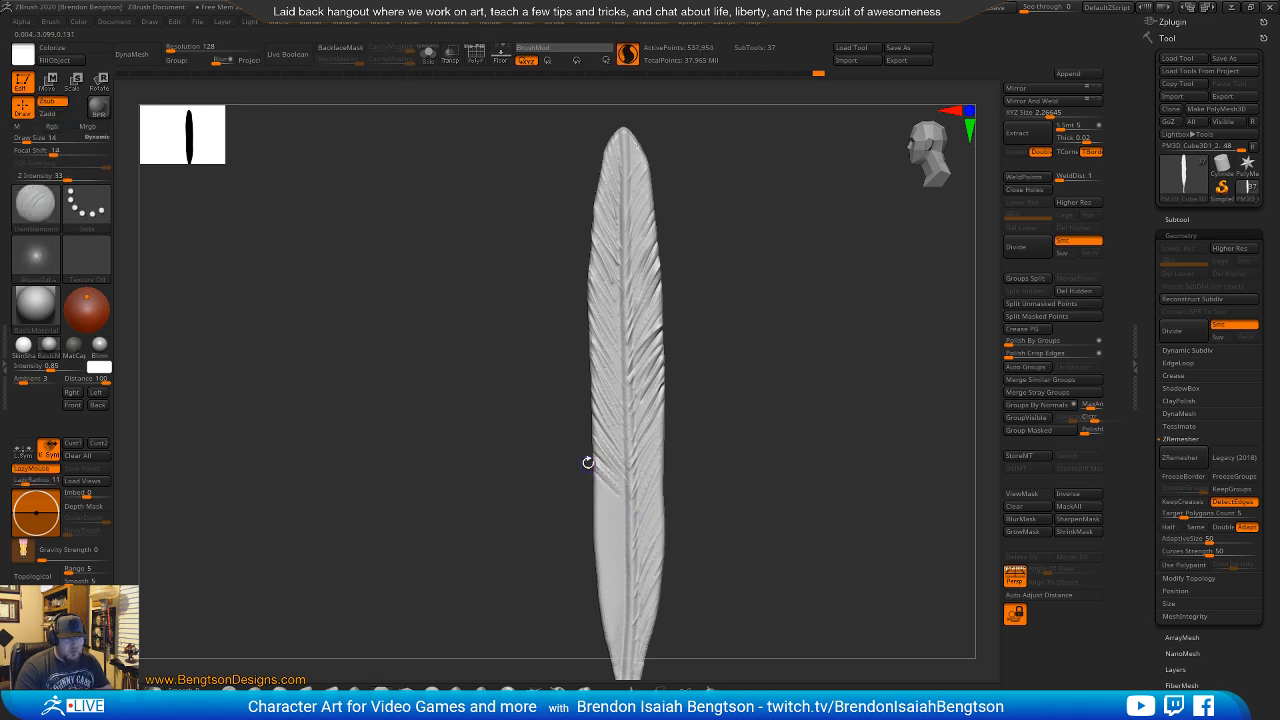
drag(589, 468, 636, 530)
mouse_move(589, 468)
mouse_down()
mouse_move(638, 536)
mouse_move(620, 549)
mouse_up()
mouse_move(592, 506)
mouse_down()
mouse_move(634, 554)
mouse_move(627, 571)
mouse_move(643, 593)
mouse_up()
mouse_move(603, 548)
mouse_down()
mouse_move(629, 596)
mouse_move(624, 577)
mouse_up()
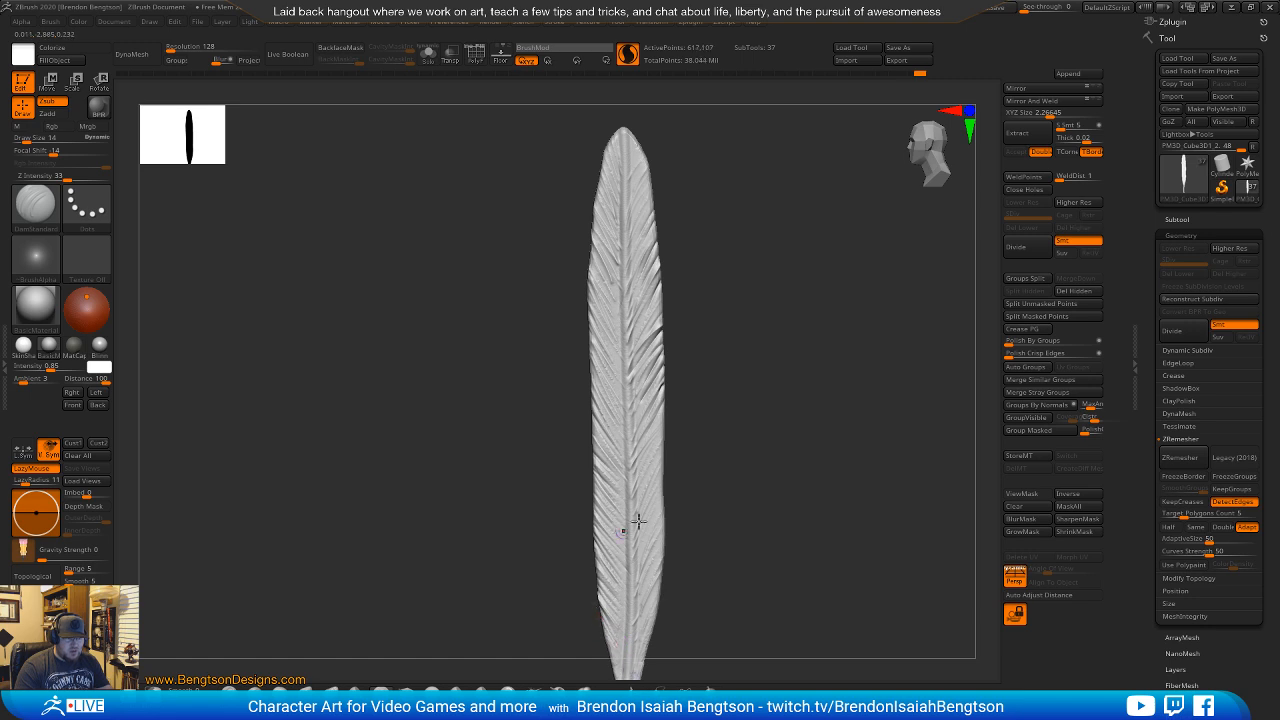
Lock the camera on the feather's lower half and carve finer barbs on both sides down to the quill.
drag(940, 623, 724, 397)
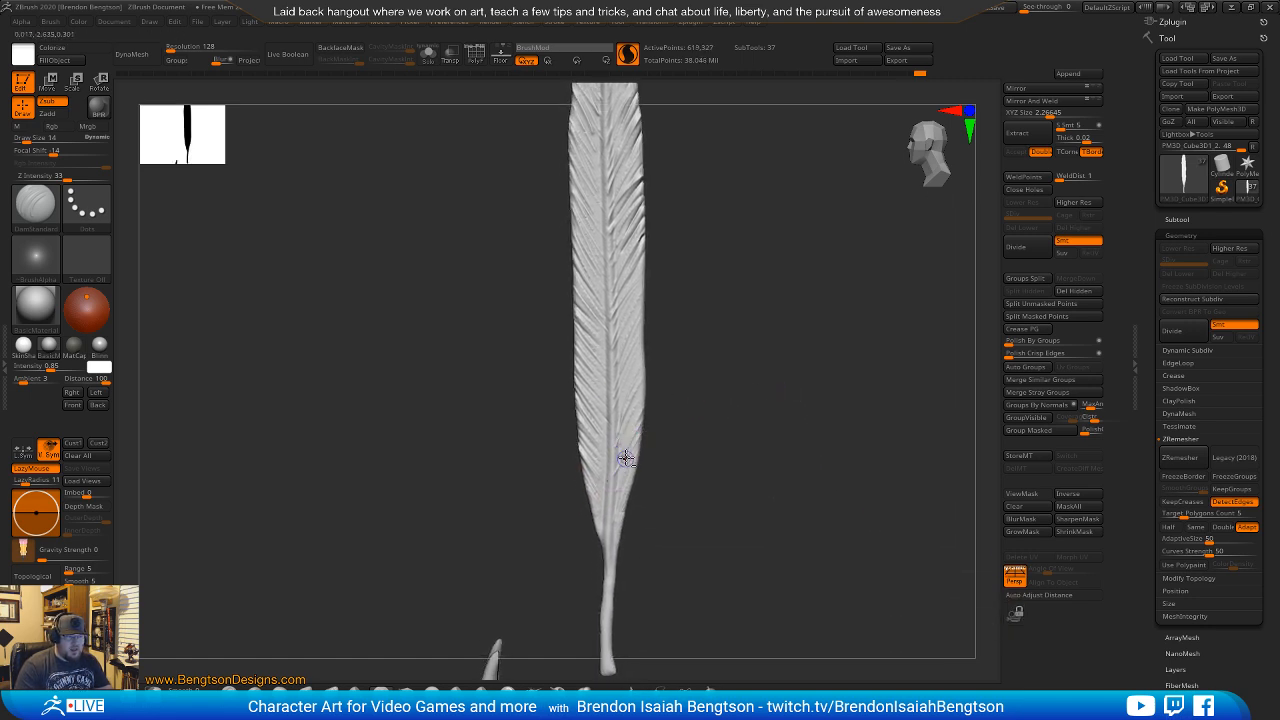
click(1015, 613)
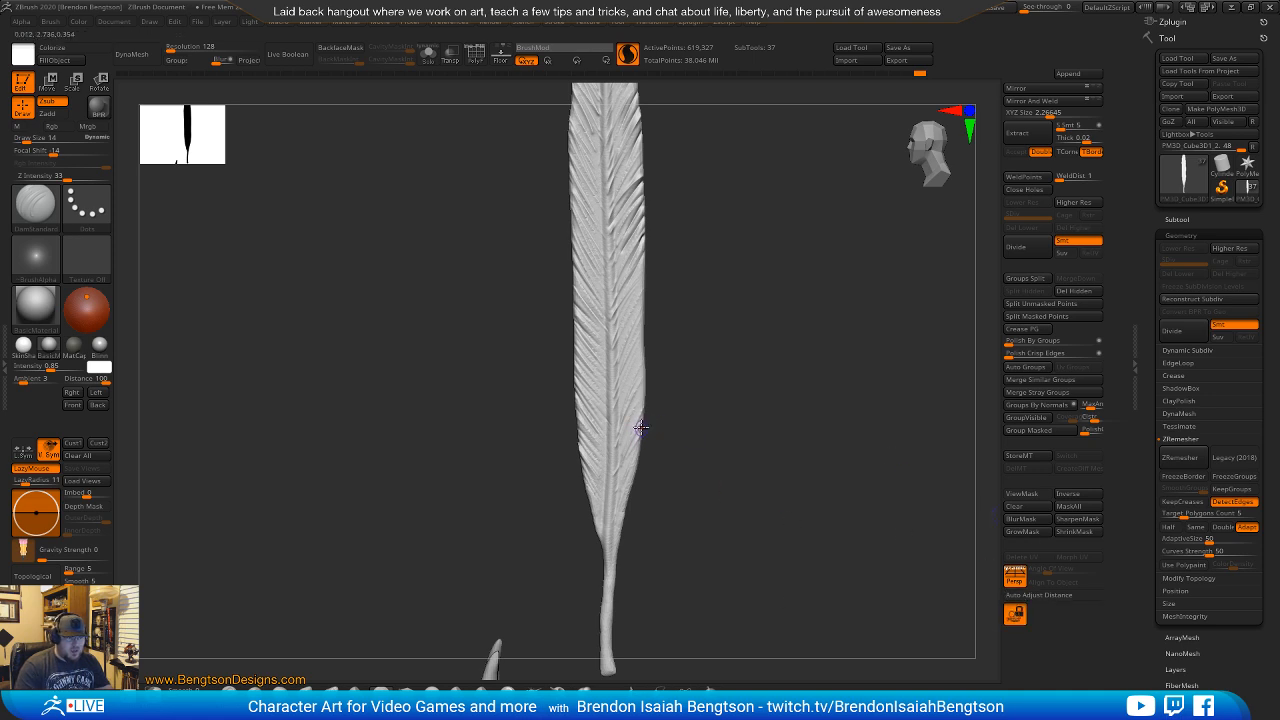
drag(622, 477, 641, 467)
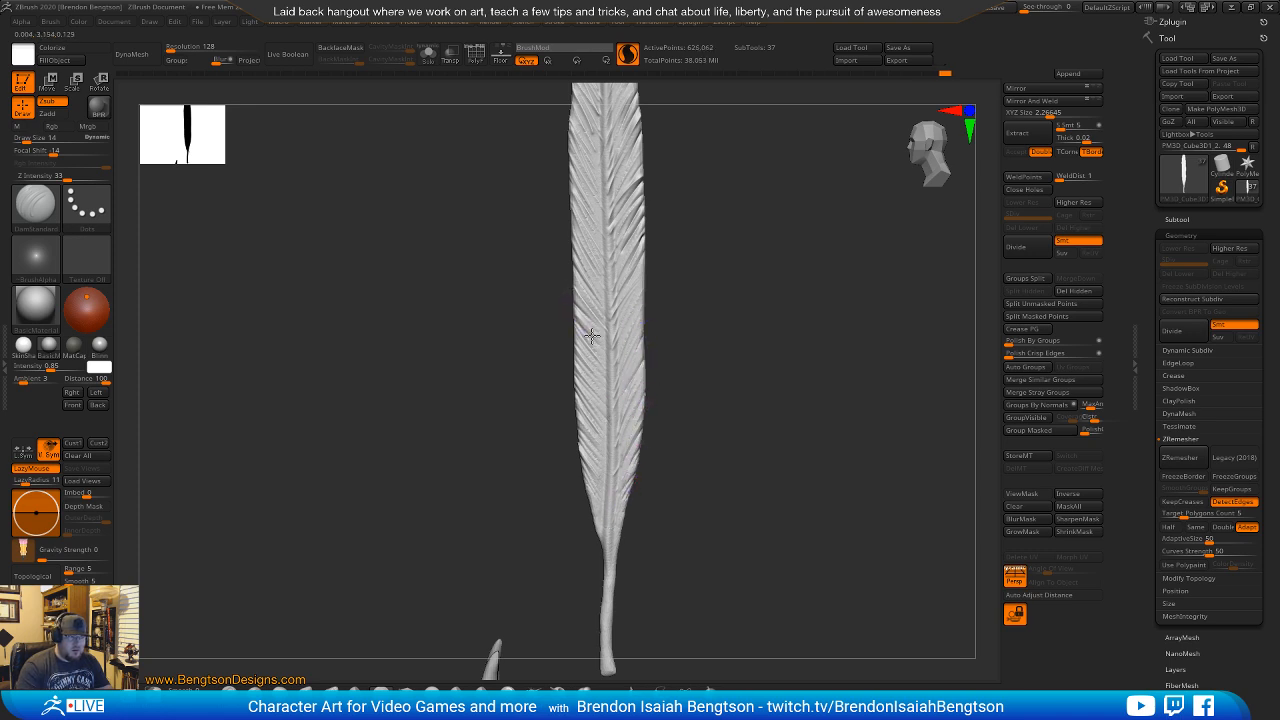
drag(570, 293, 605, 339)
drag(574, 278, 608, 328)
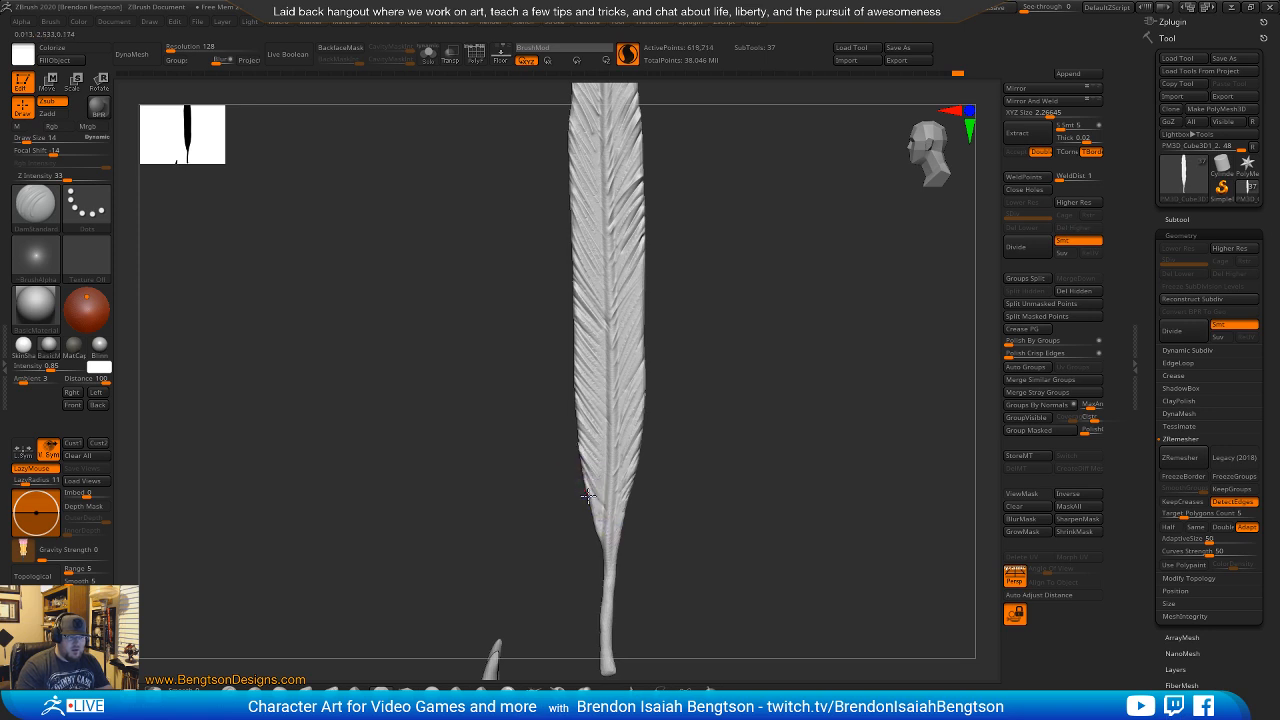
drag(602, 540, 575, 494)
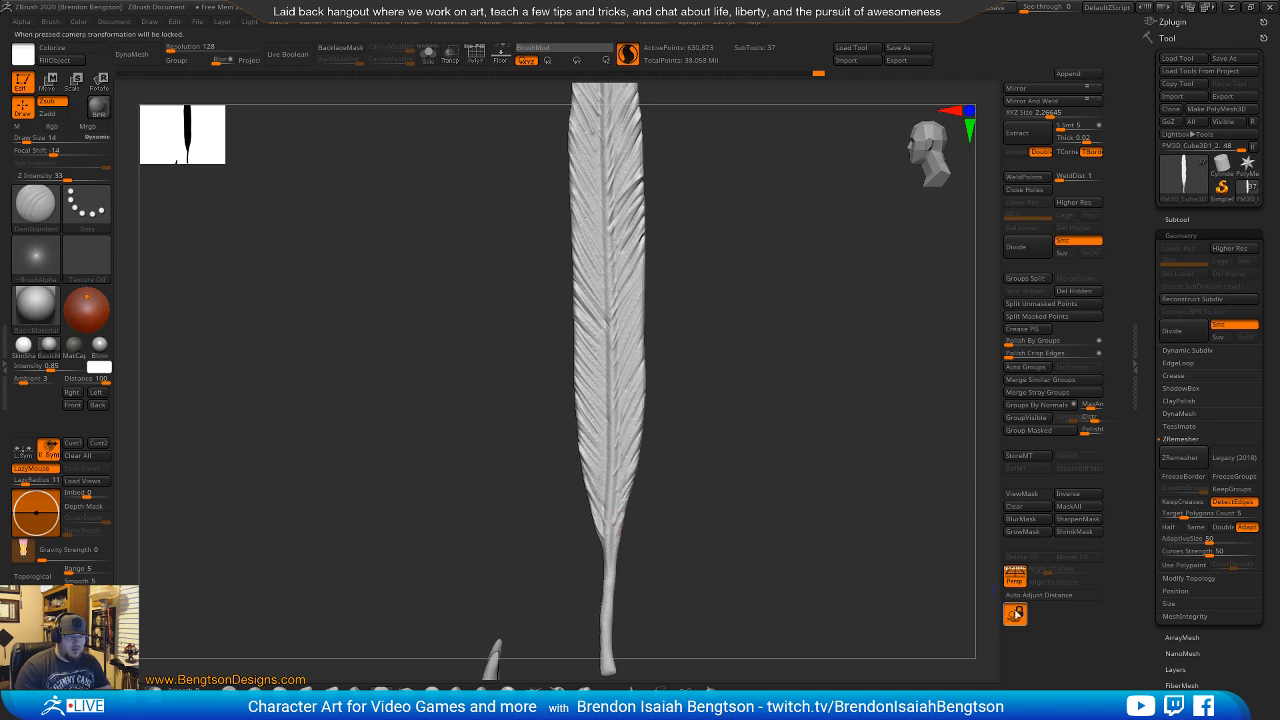
Switch to the Move Topological brush and examine the feather from several angles against the seated character.
drag(857, 569, 698, 500)
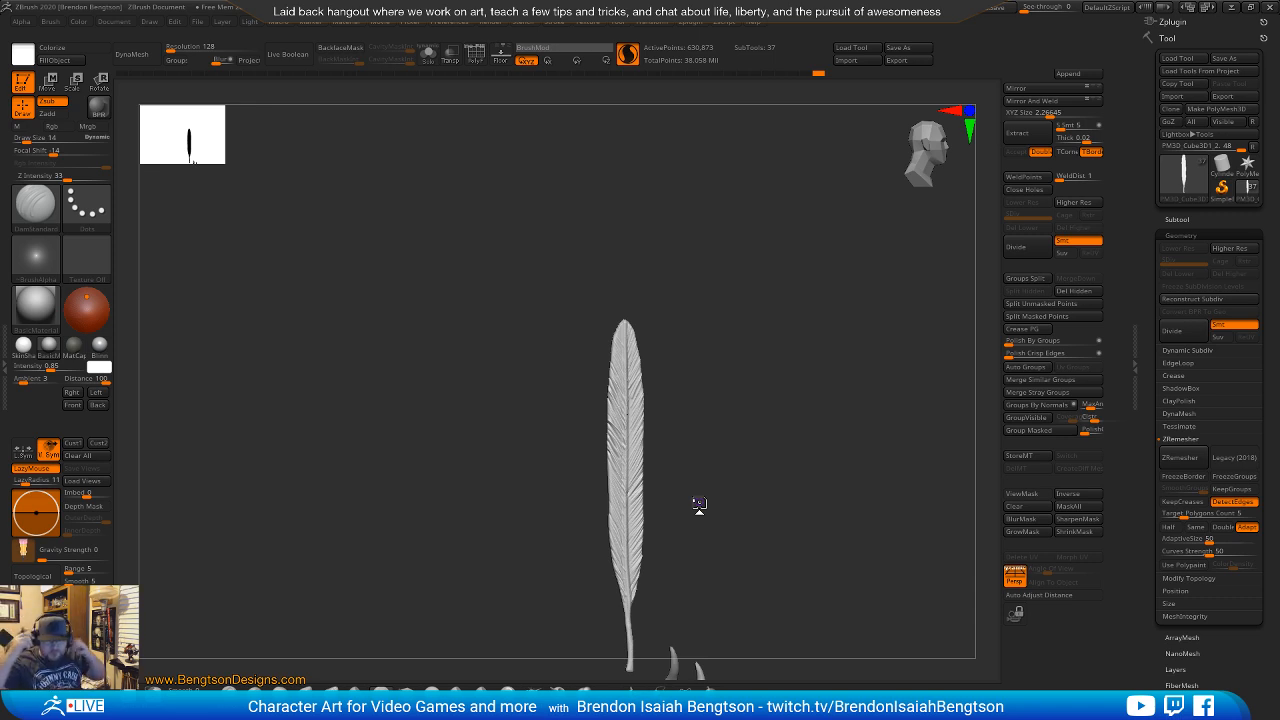
drag(797, 443, 858, 449)
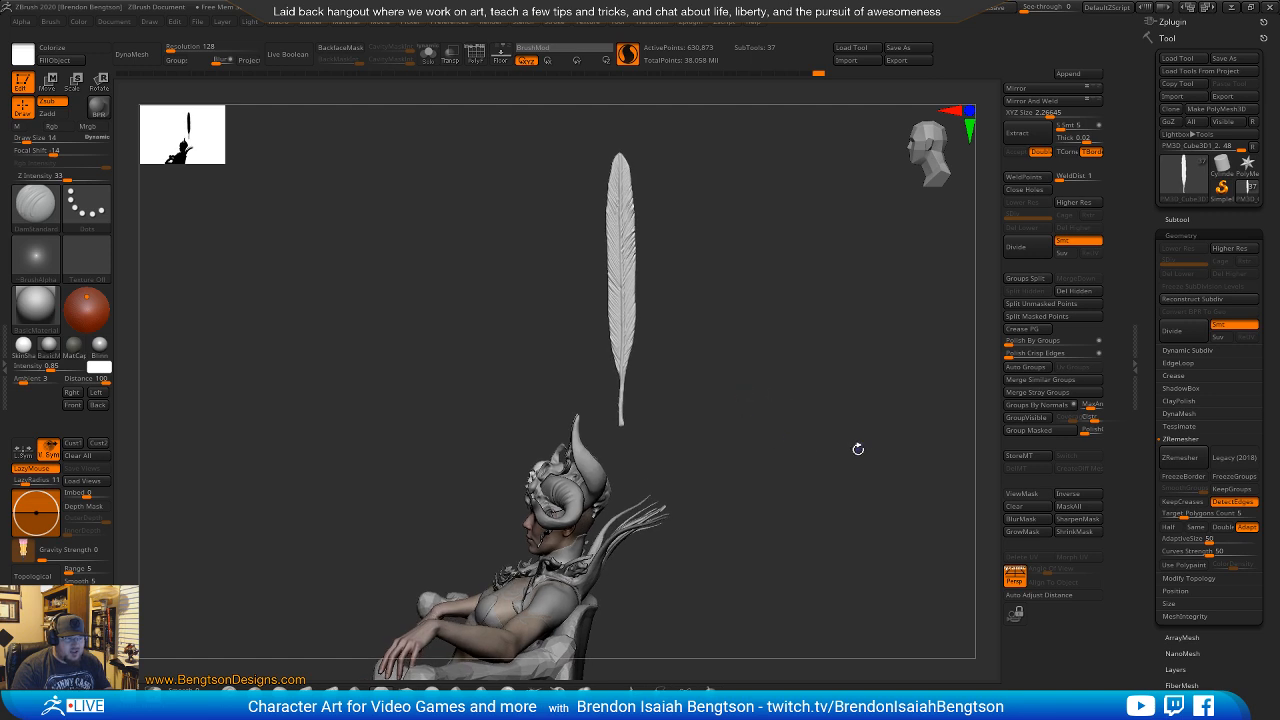
key(space)
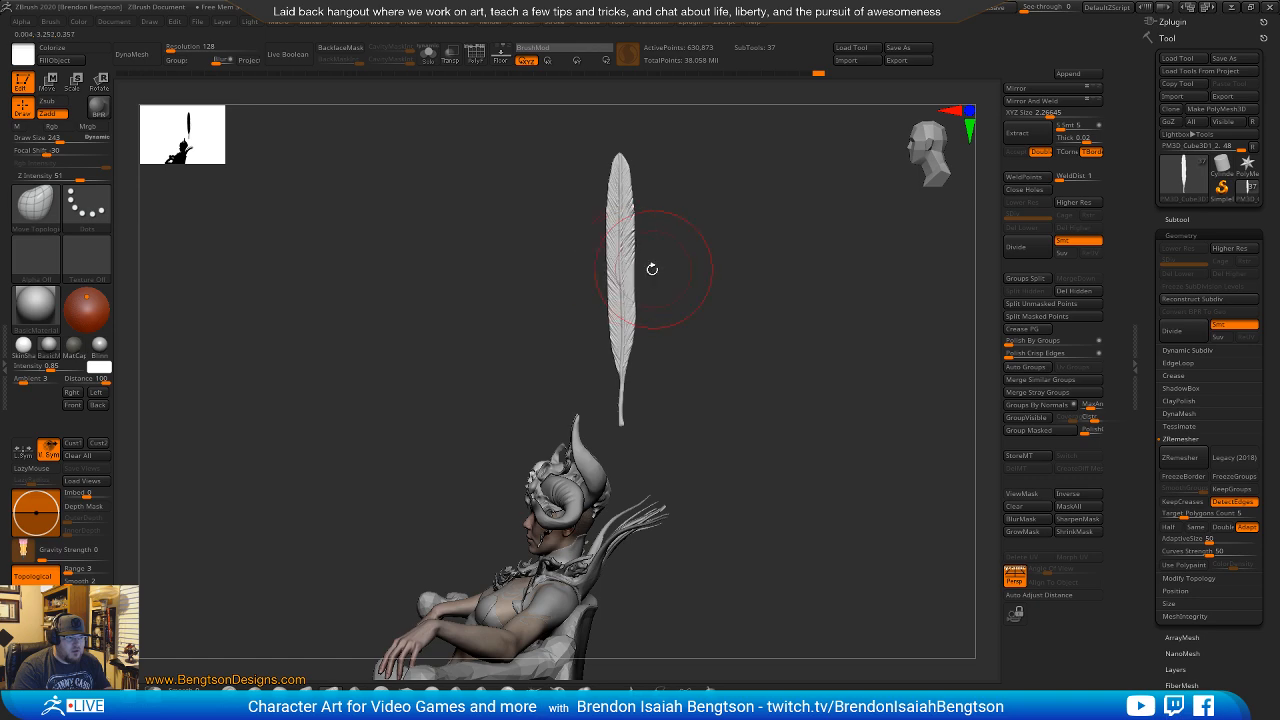
drag(695, 275, 720, 376)
key(w)
drag(665, 241, 934, 276)
alt+drag(952, 456, 757, 454)
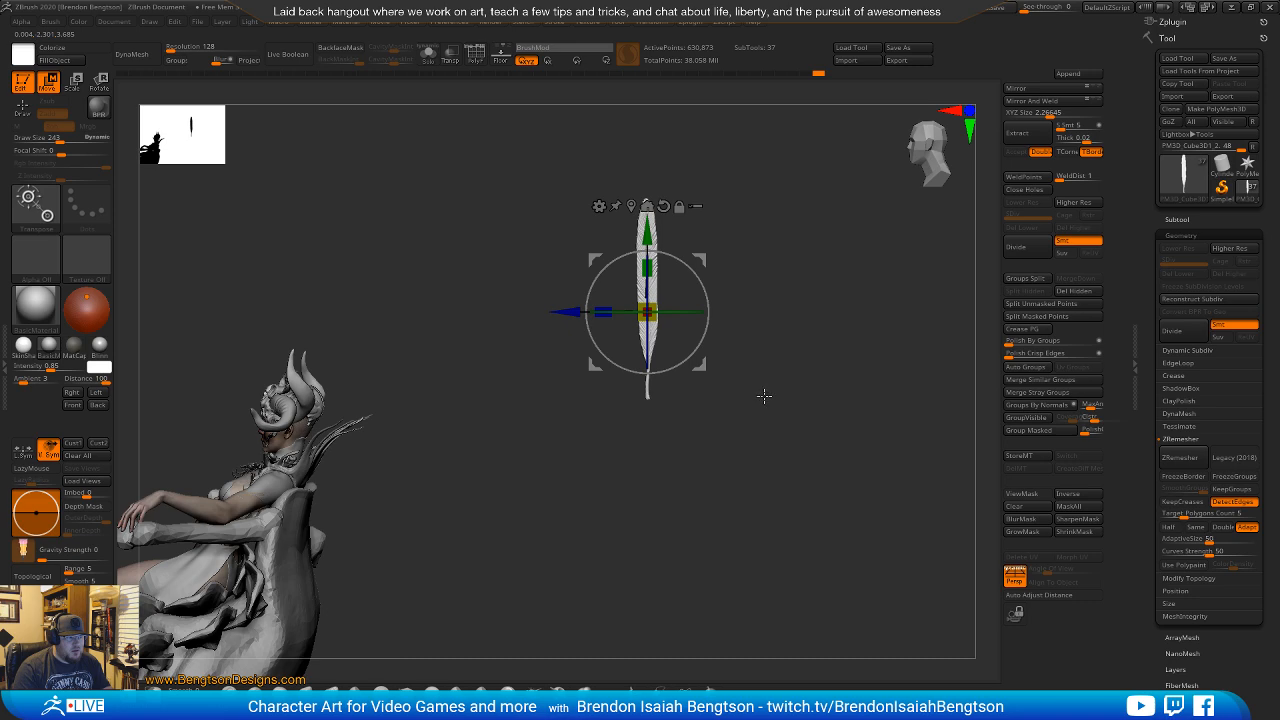
mouse_move(764, 396)
mouse_down()
mouse_move(777, 480)
mouse_move(791, 457)
mouse_move(720, 467)
mouse_move(735, 452)
mouse_move(723, 460)
mouse_move(777, 460)
mouse_move(760, 395)
mouse_up()
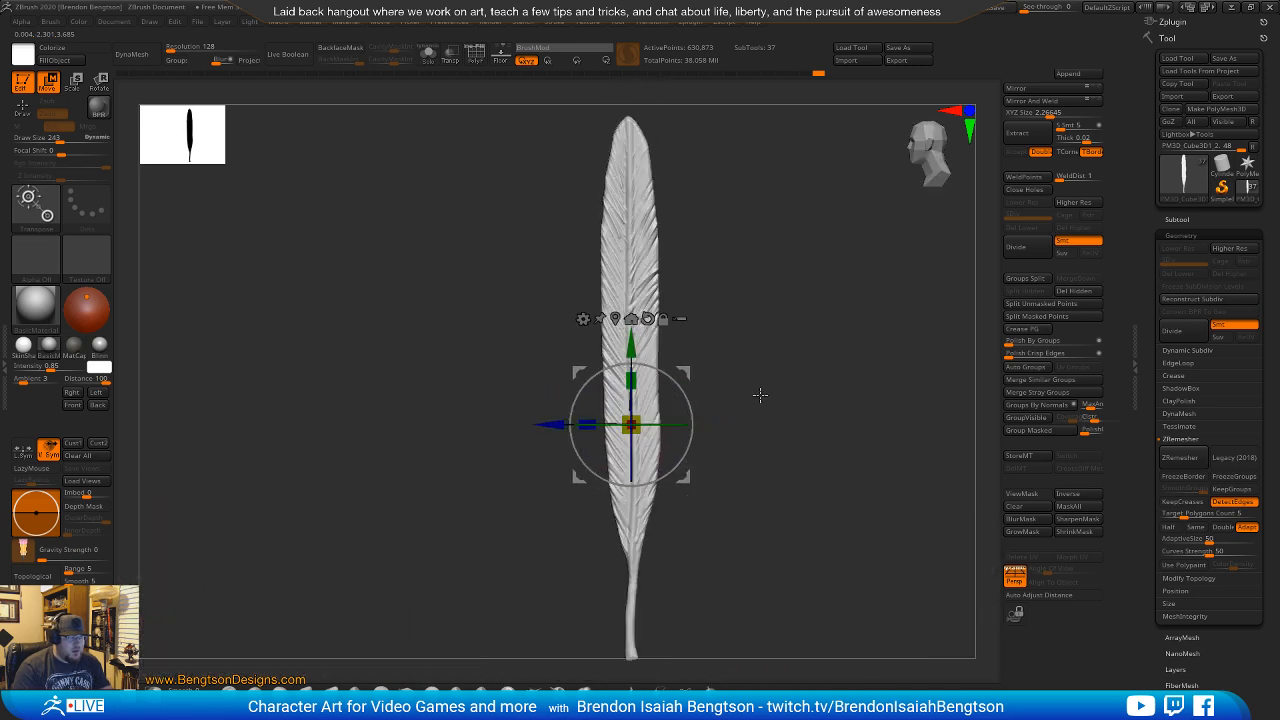
key(q)
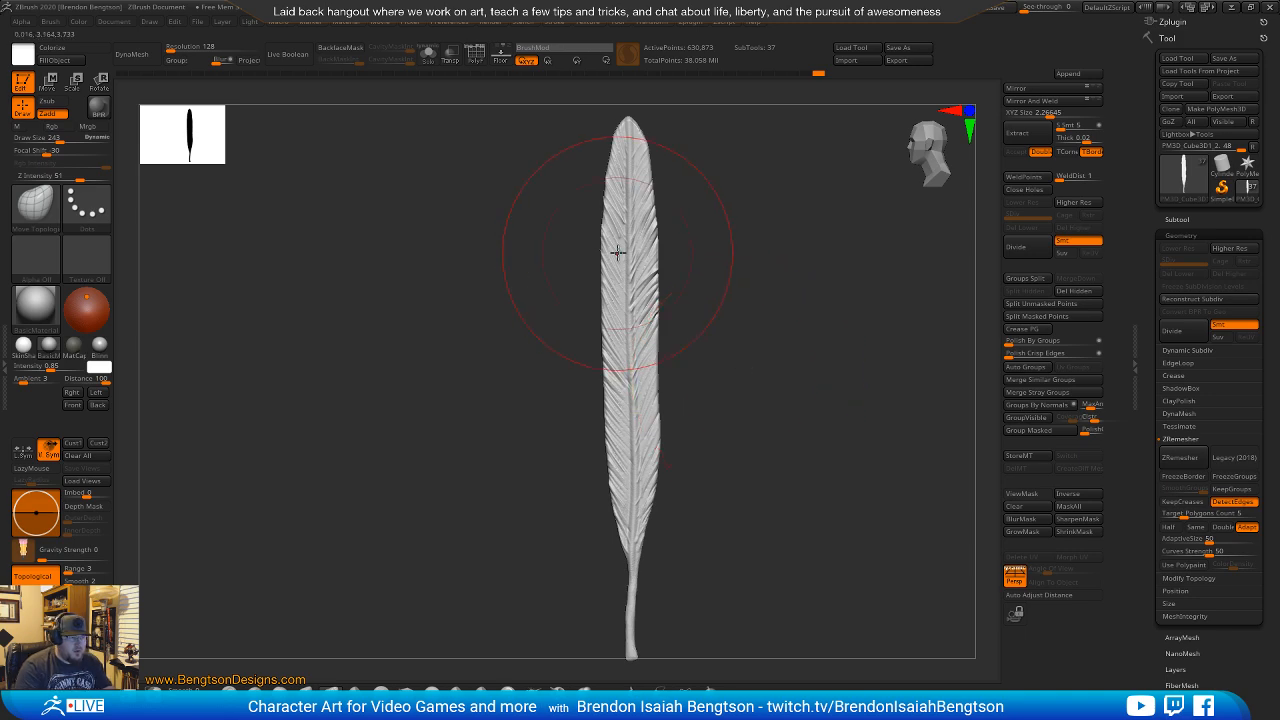
key(space)
drag(622, 251, 606, 251)
drag(763, 266, 599, 277)
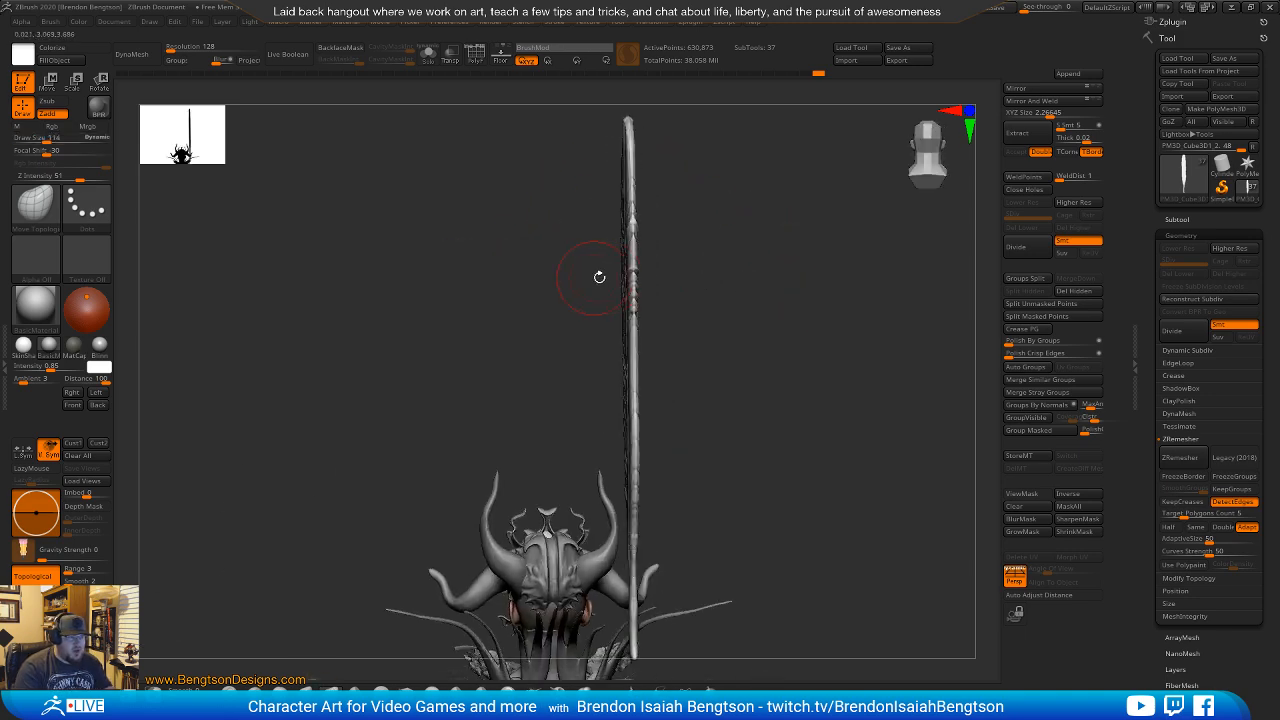
drag(677, 244, 712, 233)
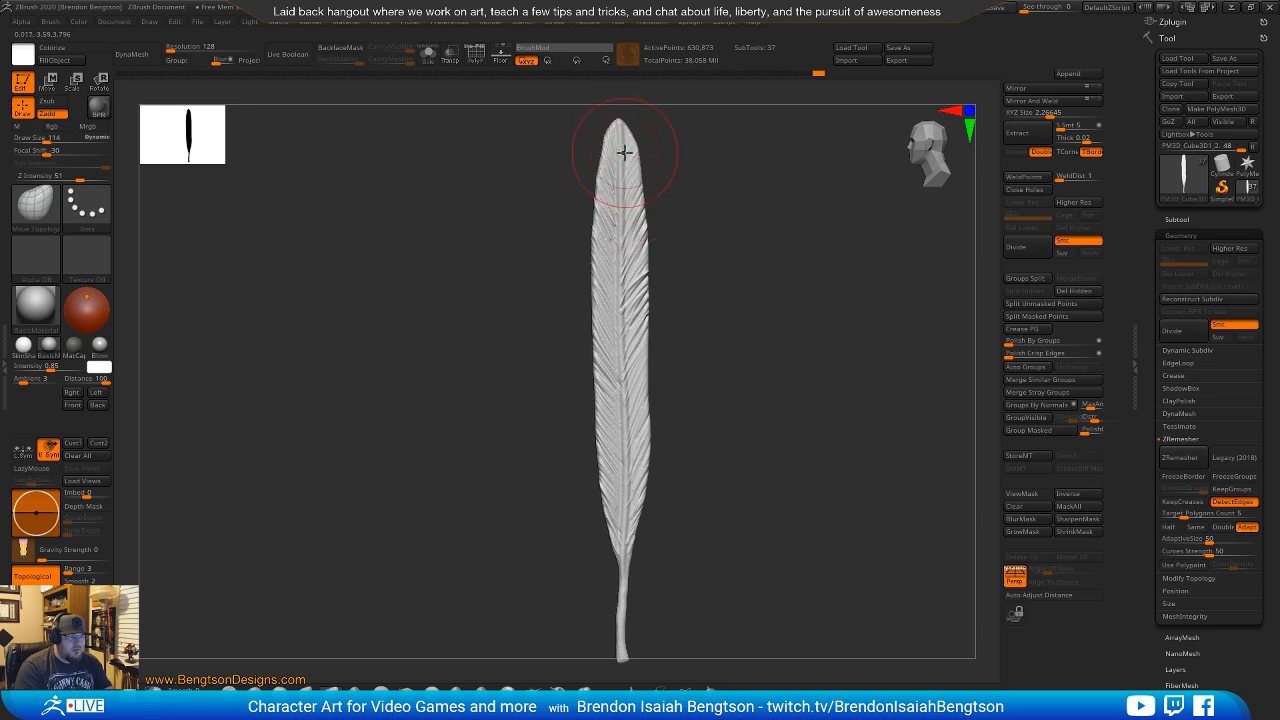
Reduce the Draw Size to 58, mask along the feather's central rib and invert the mask.
mouse_move(618, 140)
ctrl+mouse_down()
mouse_move(620, 365)
mouse_move(651, 471)
ctrl+mouse_up()
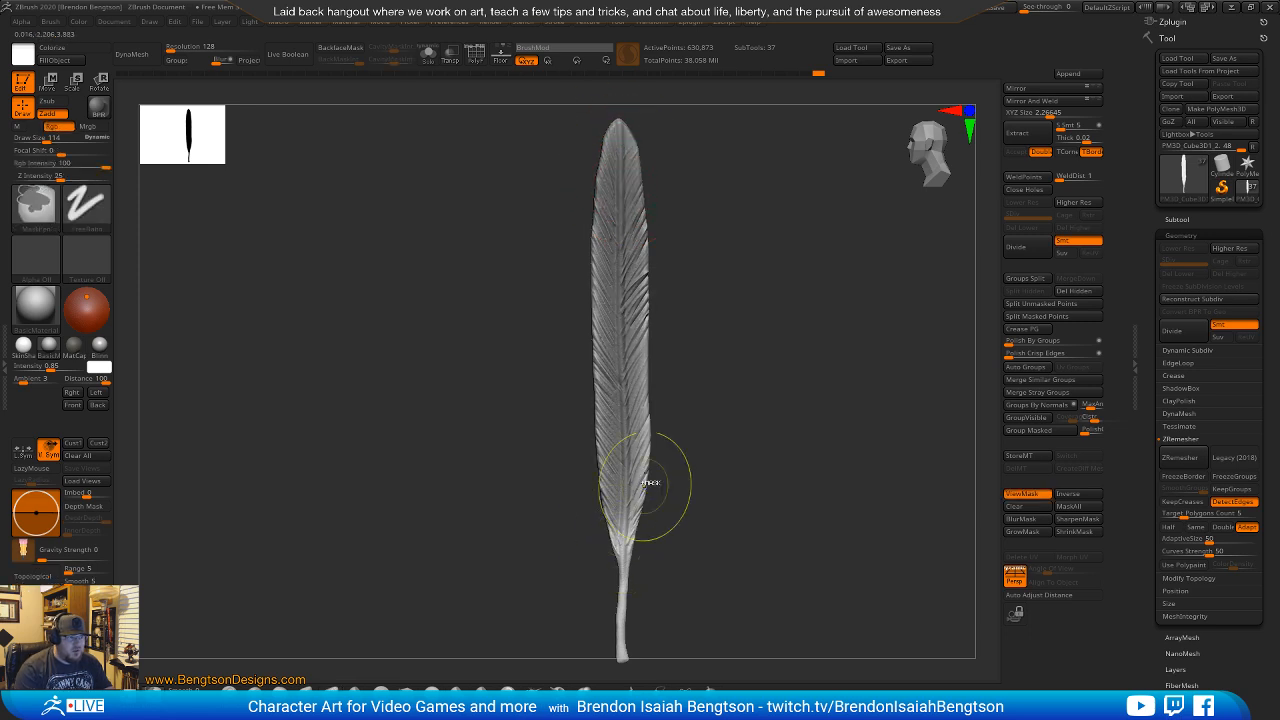
ctrl+drag(714, 347, 738, 366)
key(space)
drag(636, 220, 626, 221)
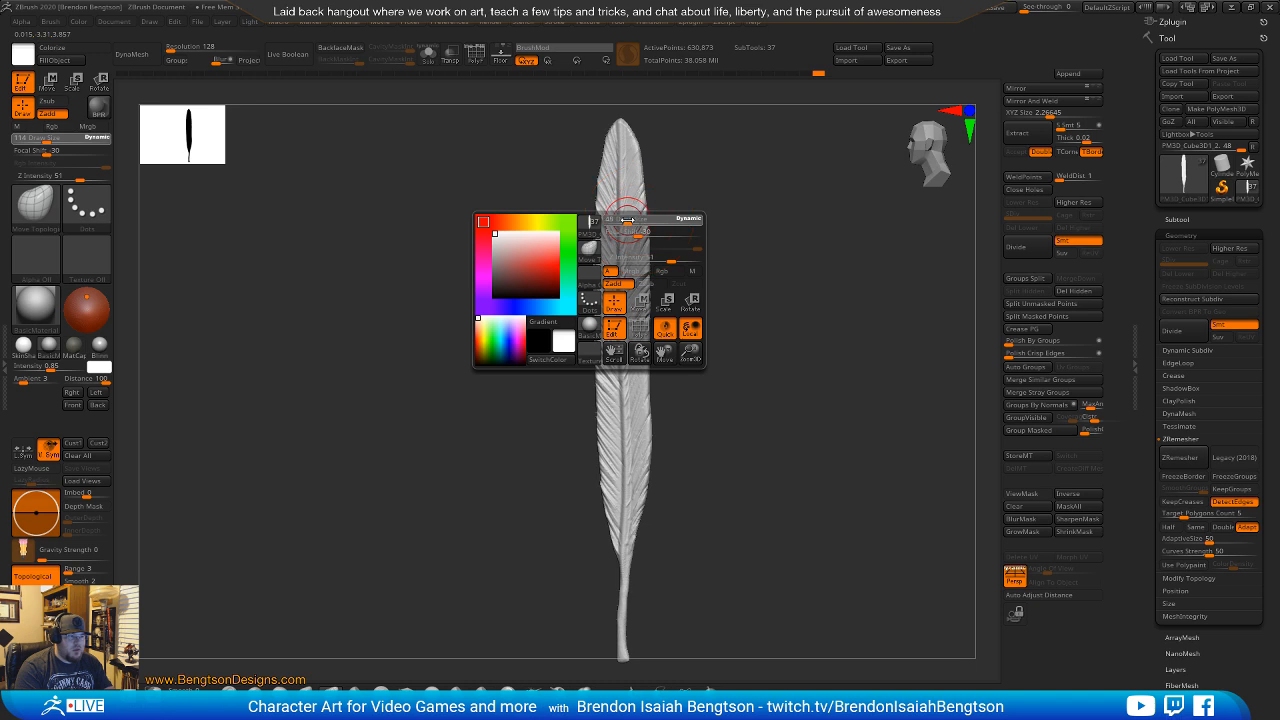
alt+drag(736, 181, 781, 217)
ctrl+drag(665, 150, 667, 618)
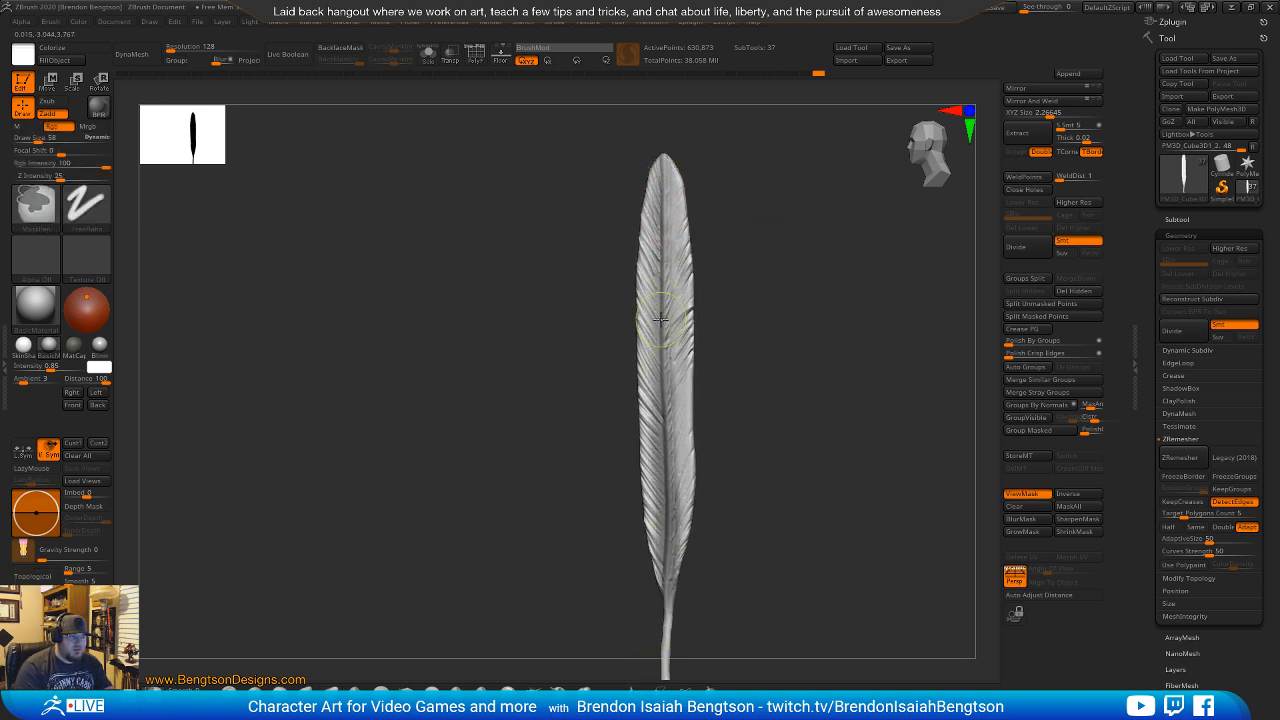
ctrl+drag(660, 242, 664, 150)
ctrl+click(780, 271)
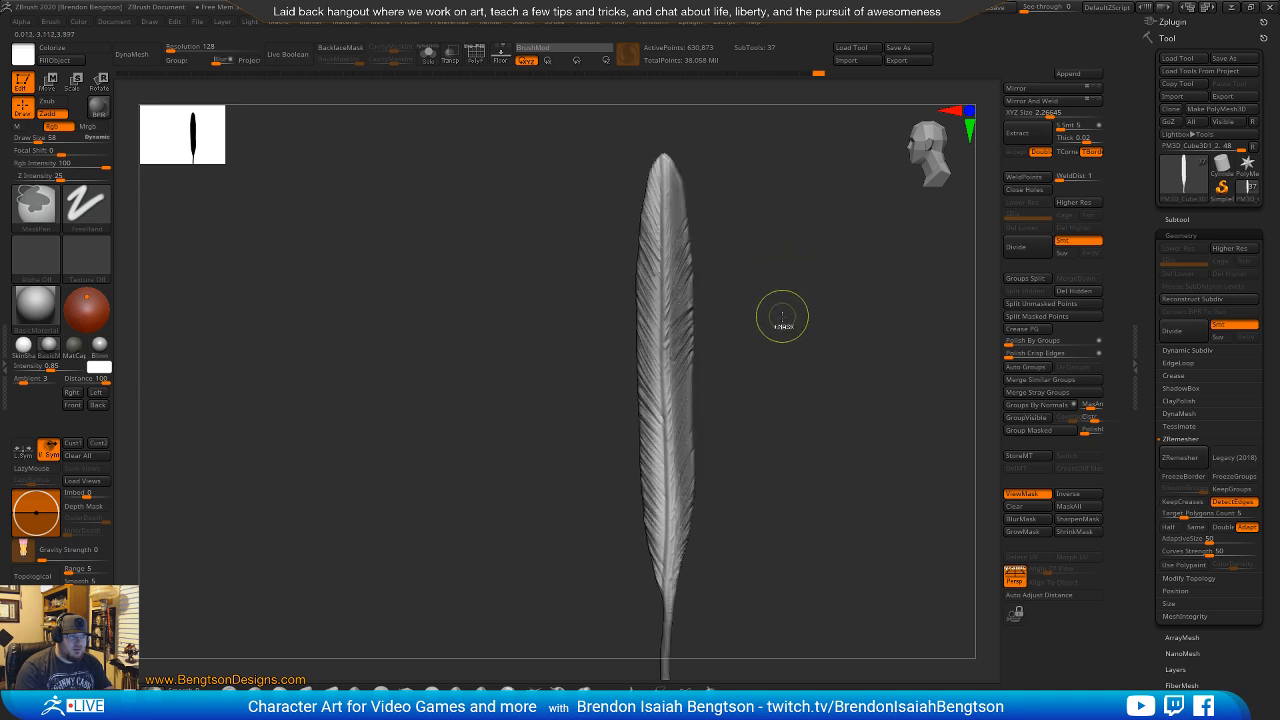
Shift the unmasked rib slightly along the X axis with the gizmo and undo the last adjustment.
drag(784, 316, 751, 319)
key(w)
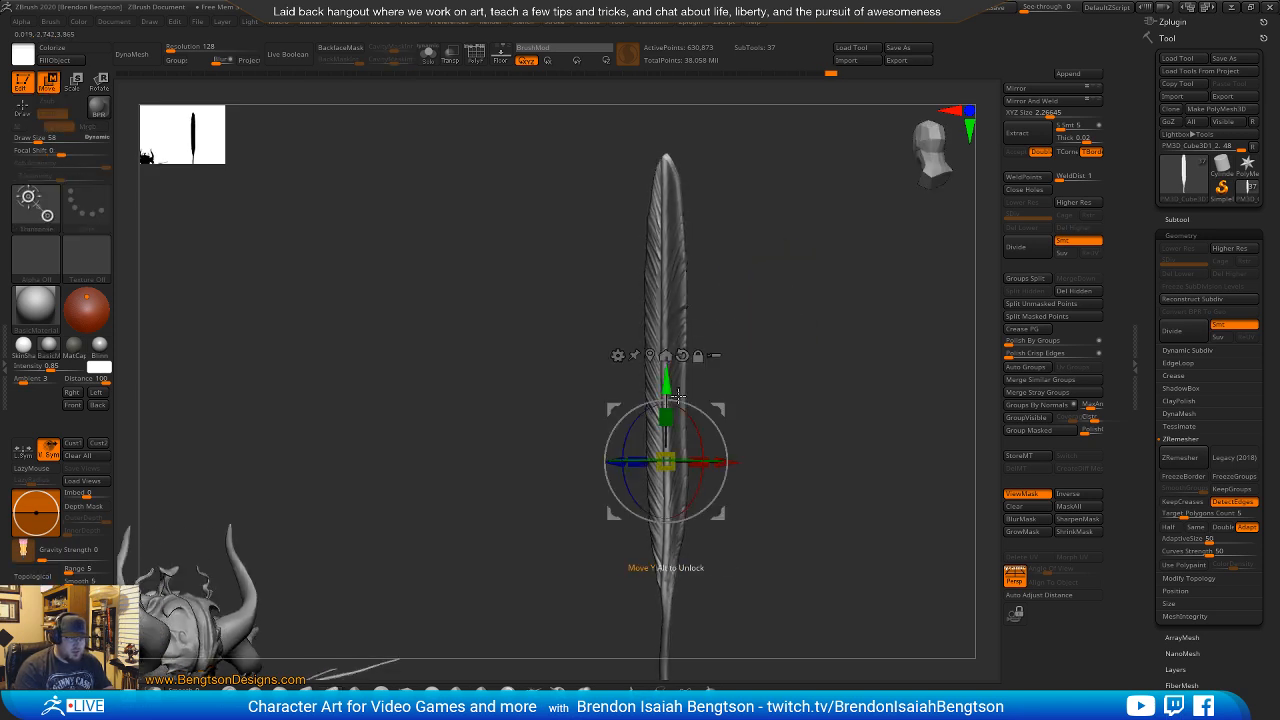
drag(731, 463, 738, 462)
key(ctrl+z)
key(q)
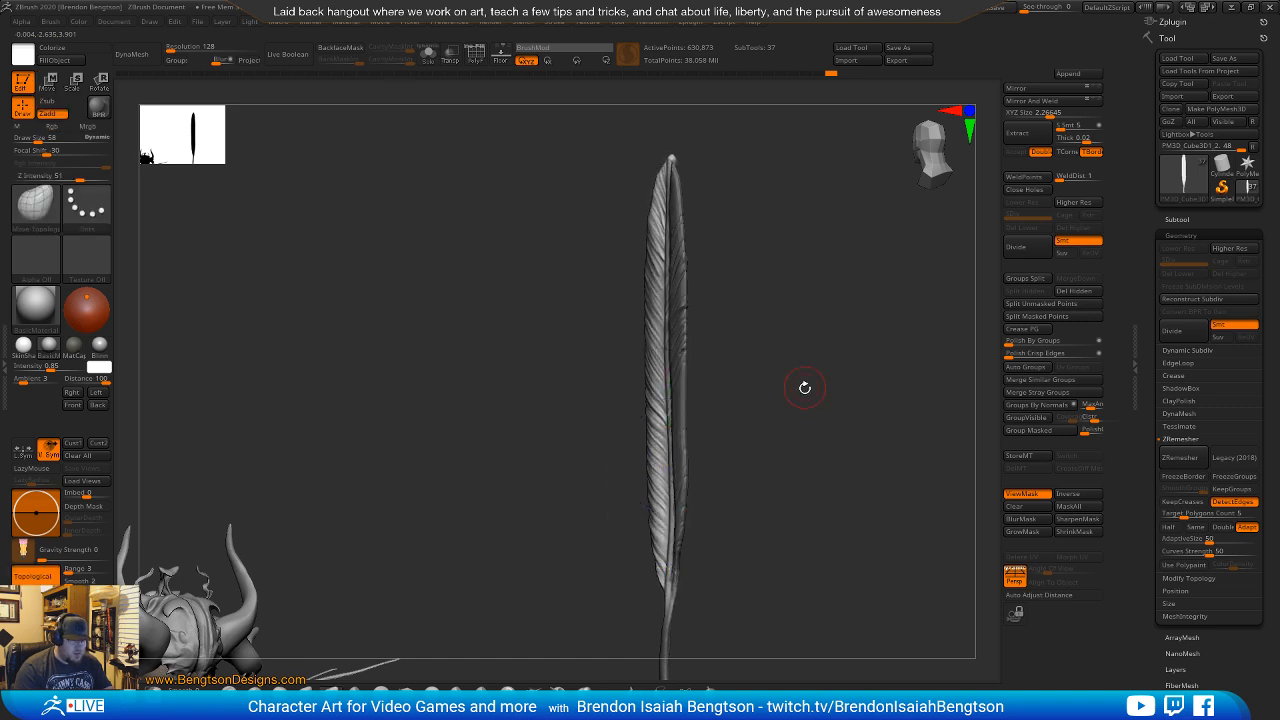
Invert and blur the feather's mask so the rib stays editable, and erase masking along the rib's length.
mouse_move(811, 425)
alt+mouse_down()
mouse_move(800, 390)
mouse_move(812, 385)
alt+mouse_up()
ctrl+drag(810, 382, 815, 402)
mouse_move(773, 372)
mouse_down()
mouse_move(754, 354)
mouse_move(777, 389)
mouse_move(811, 351)
mouse_move(824, 302)
mouse_move(783, 400)
mouse_up()
ctrl+click(802, 316)
ctrl+click(763, 399)
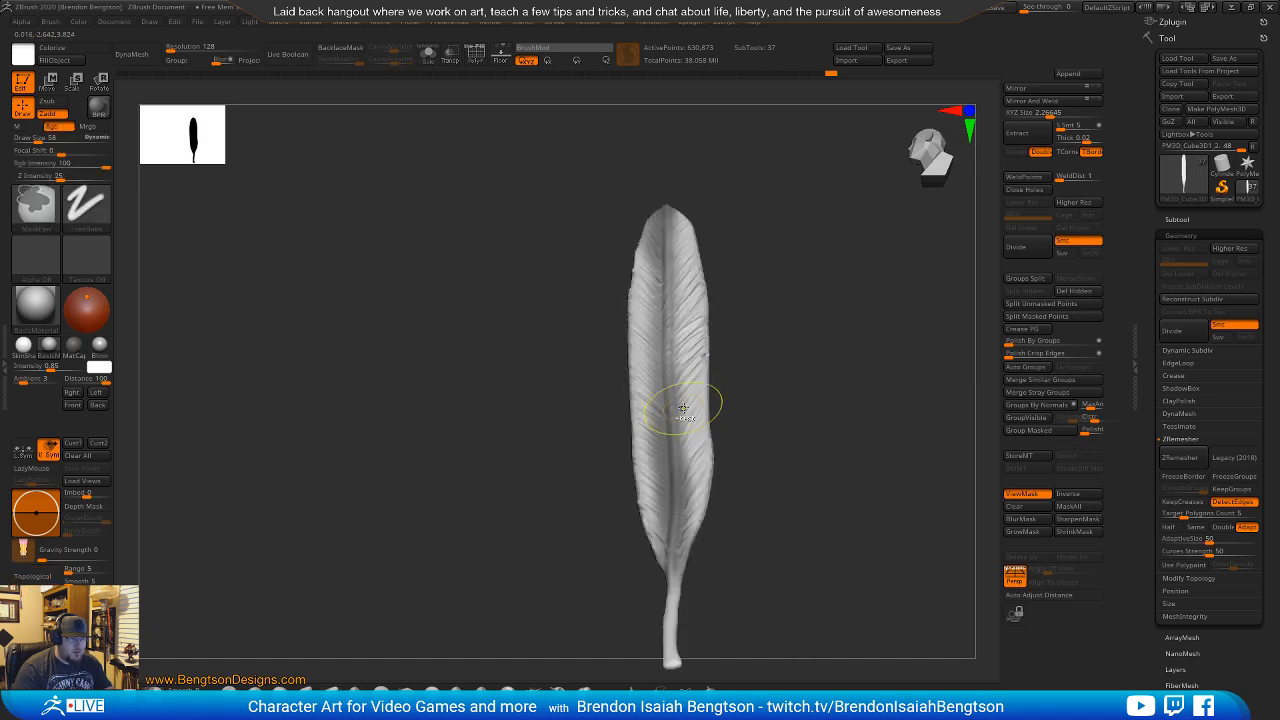
key(ctrl+i)
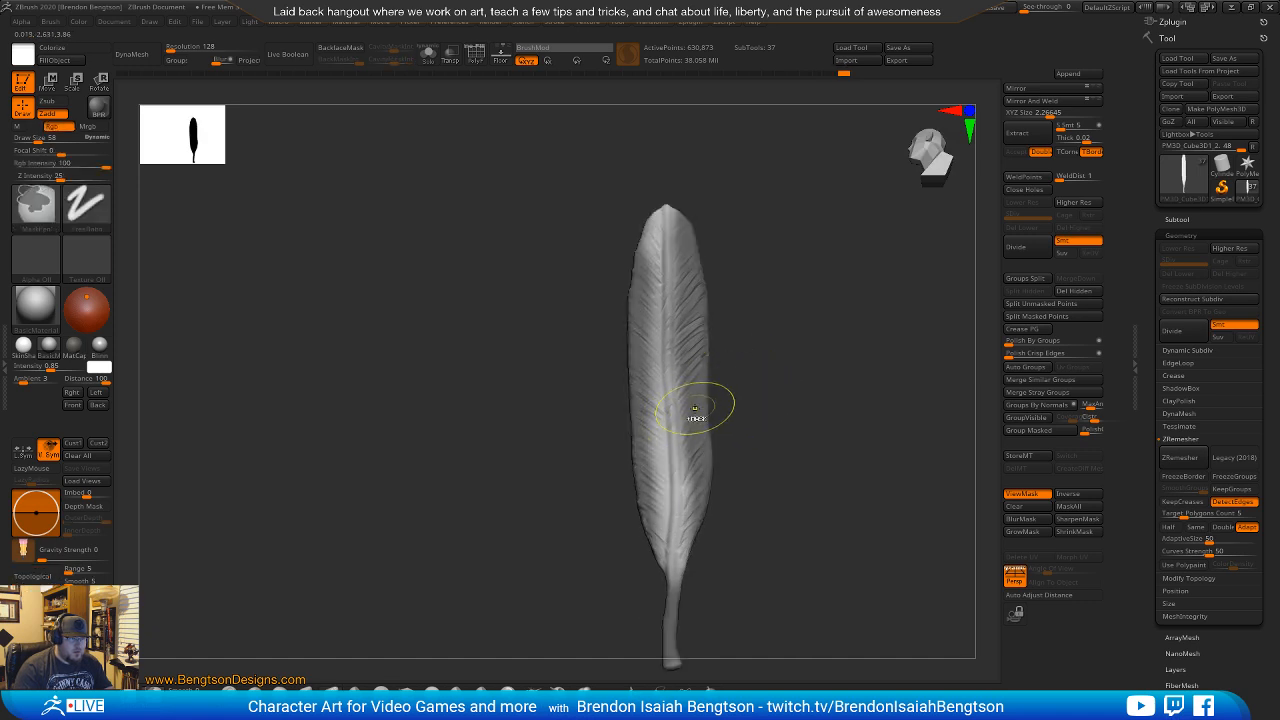
ctrl+click(687, 431)
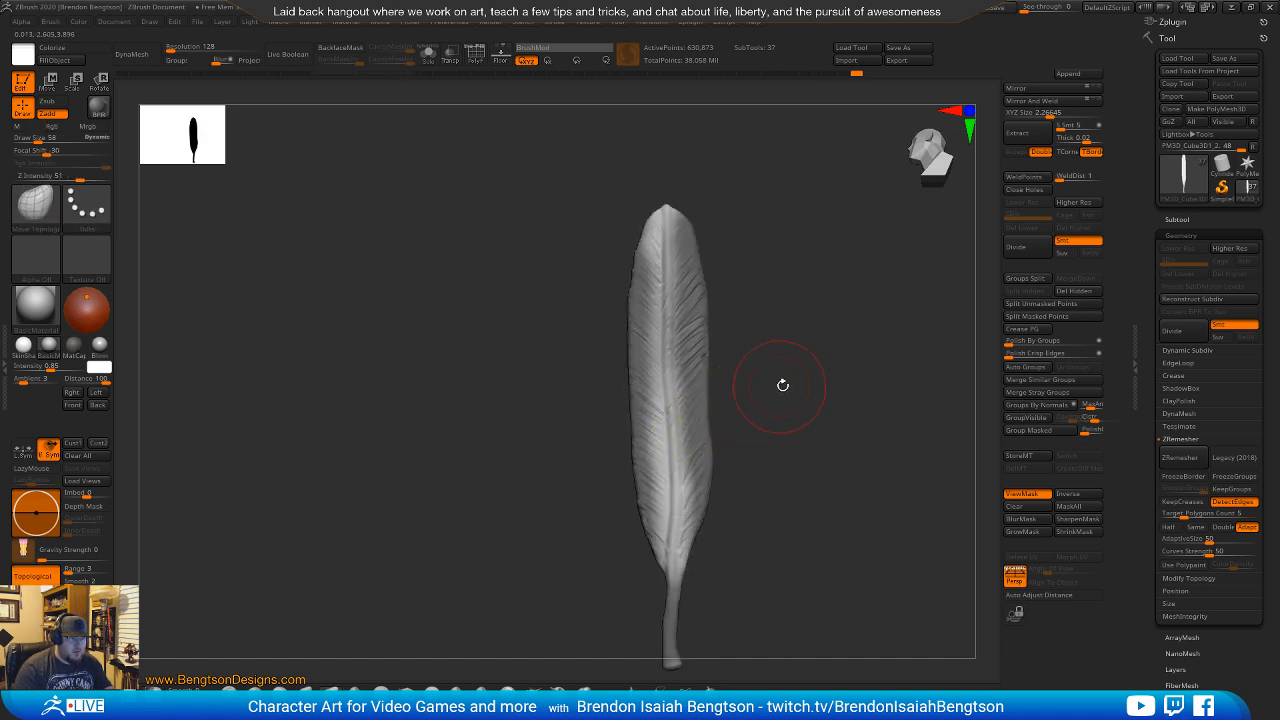
mouse_move(783, 383)
mouse_down()
mouse_move(791, 360)
mouse_move(750, 324)
mouse_up()
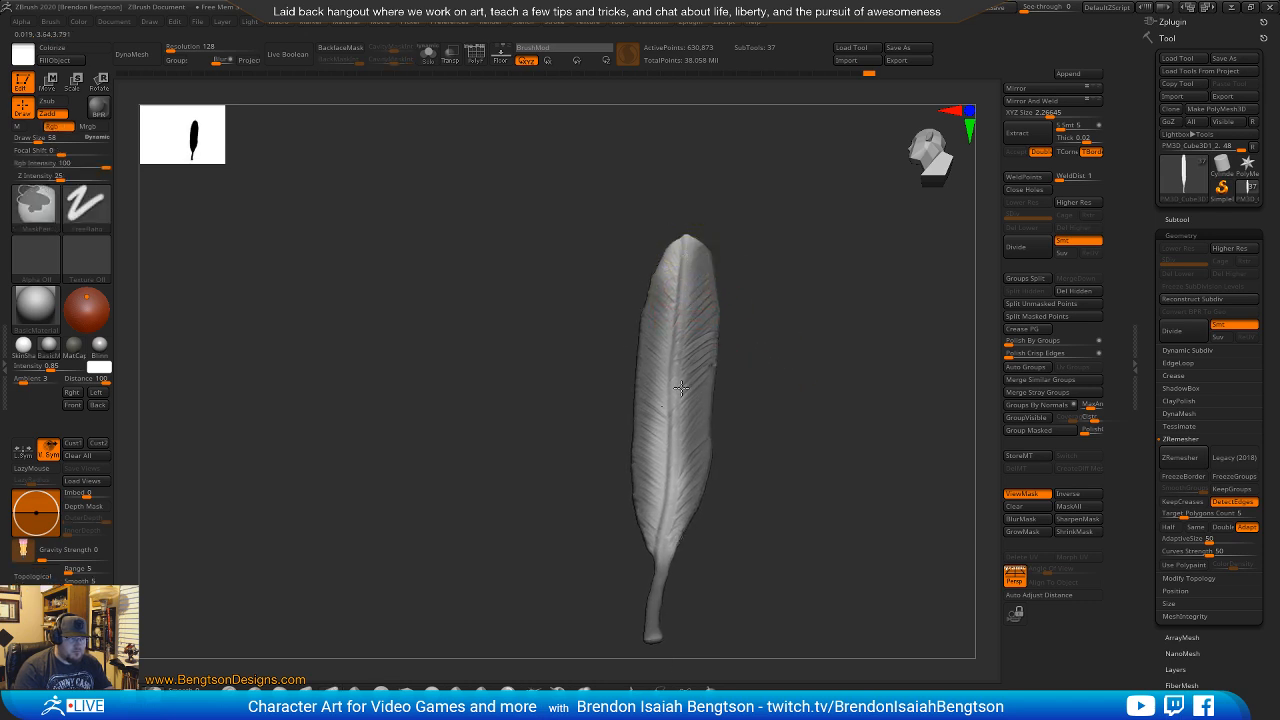
mouse_move(691, 250)
ctrl+alt+mouse_down()
mouse_move(686, 486)
mouse_move(681, 458)
ctrl+alt+mouse_up()
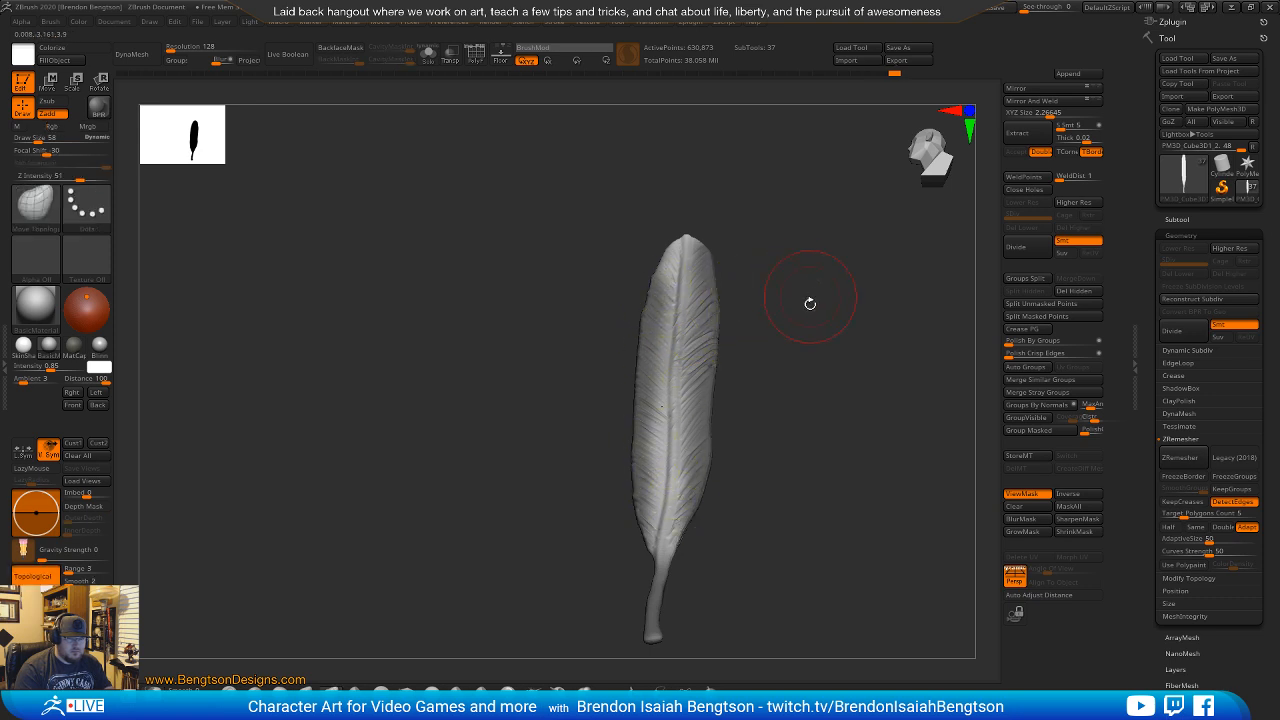
Move the unmasked rib along the X axis with the gizmo and clear the mask.
mouse_move(837, 354)
mouse_down()
mouse_move(829, 334)
mouse_move(854, 297)
mouse_move(846, 280)
mouse_move(853, 288)
mouse_up()
key(w)
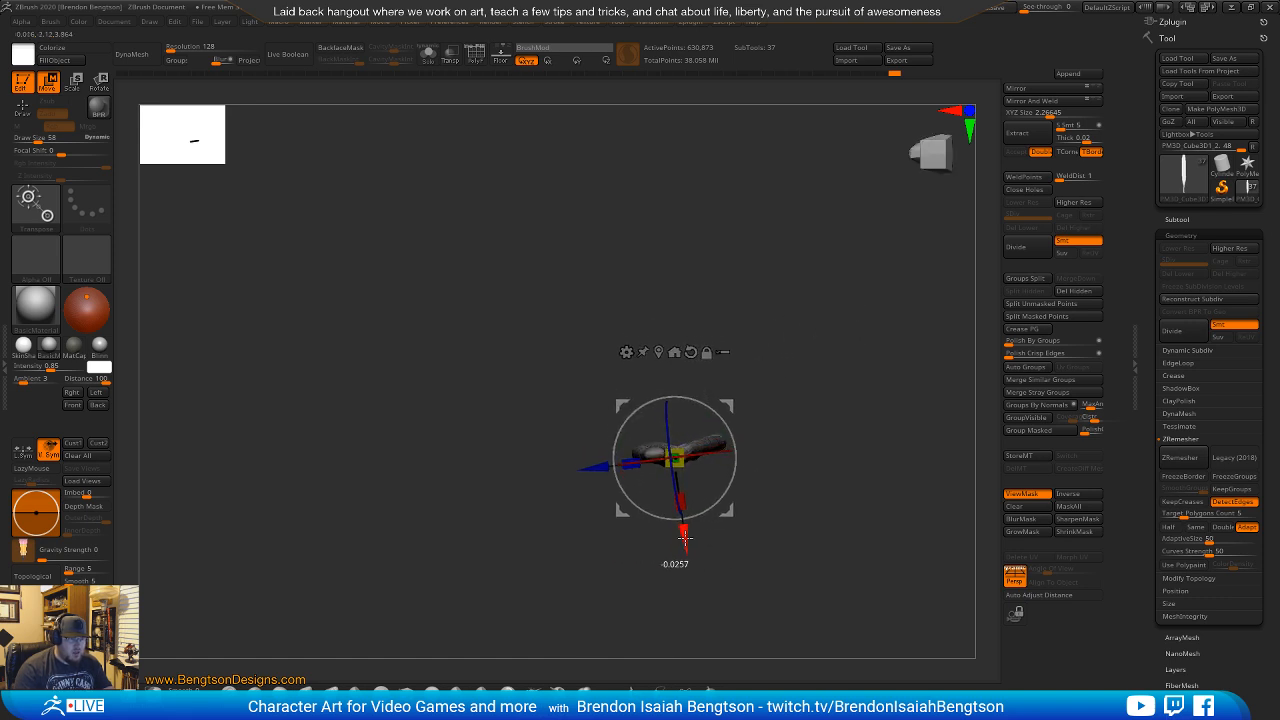
drag(684, 532, 806, 369)
key(q)
mouse_move(773, 251)
mouse_down()
mouse_move(811, 334)
mouse_move(766, 320)
mouse_move(790, 331)
mouse_move(771, 329)
mouse_move(783, 337)
mouse_move(777, 297)
mouse_move(780, 349)
mouse_move(780, 314)
mouse_move(863, 326)
mouse_move(775, 260)
mouse_up()
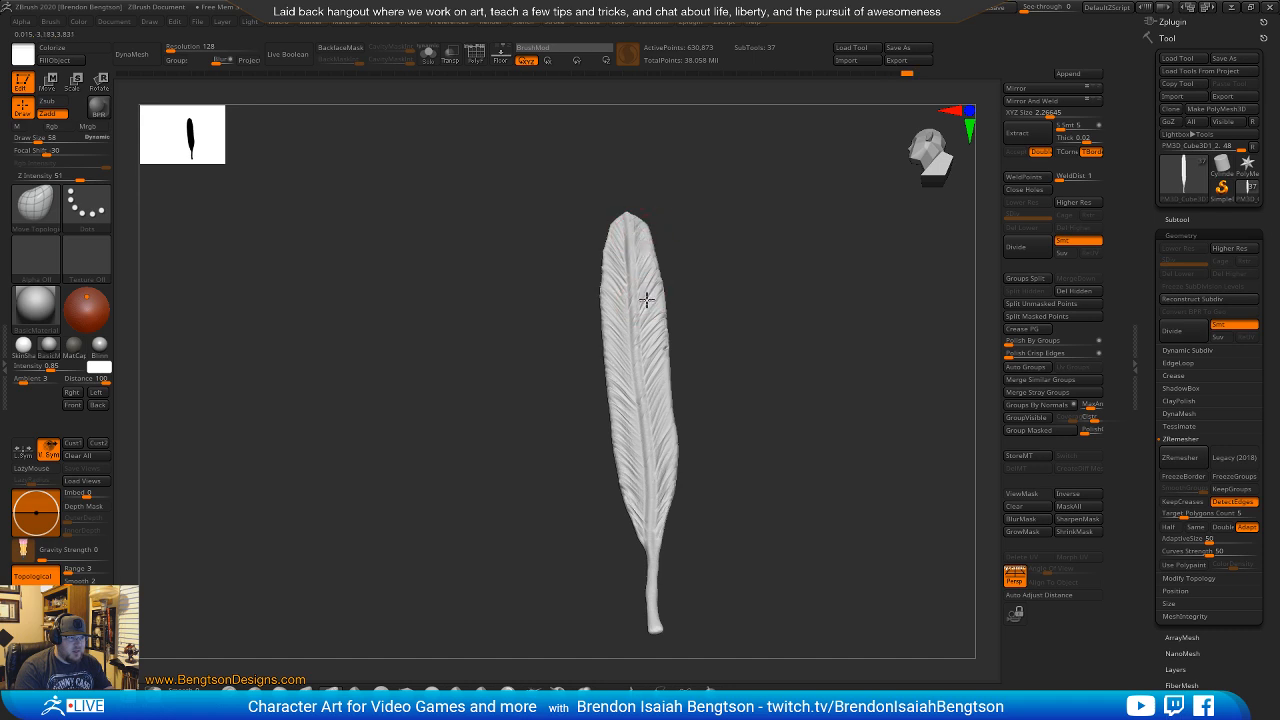
Undo the last two changes to the feather.
drag(695, 256, 647, 289)
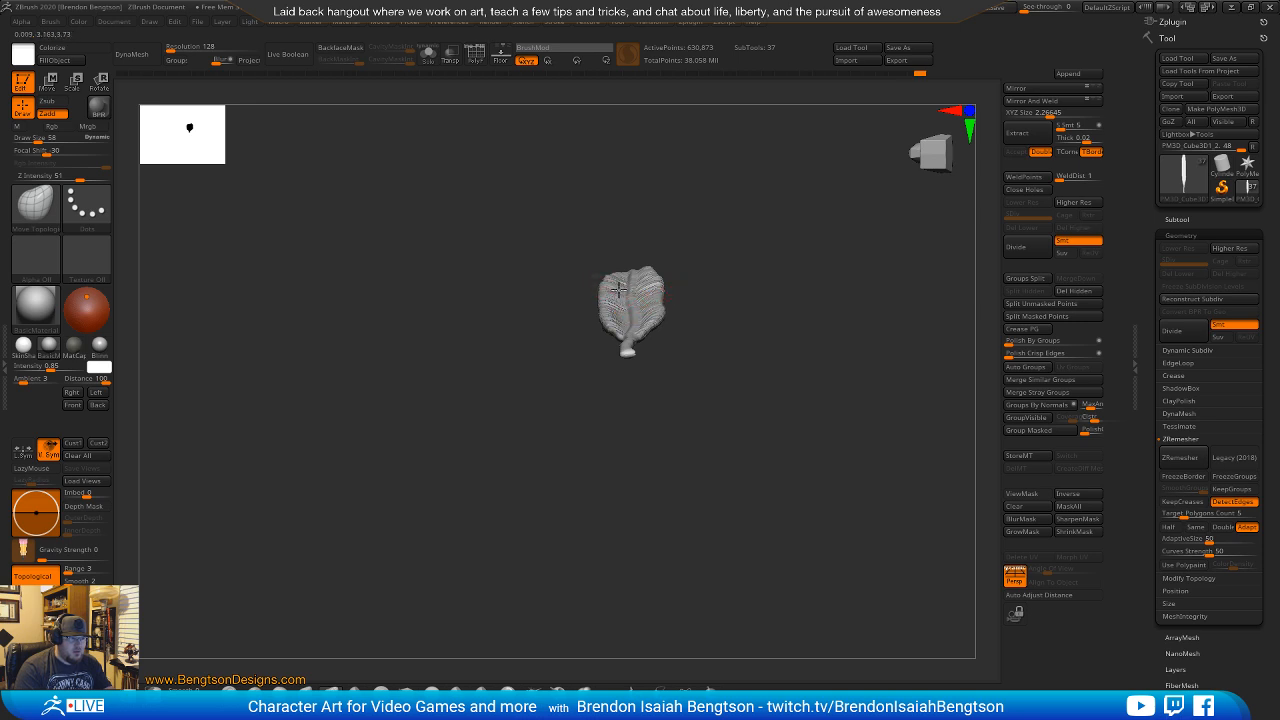
drag(665, 222, 722, 224)
key(ctrl+z)
key(ctrl+z)
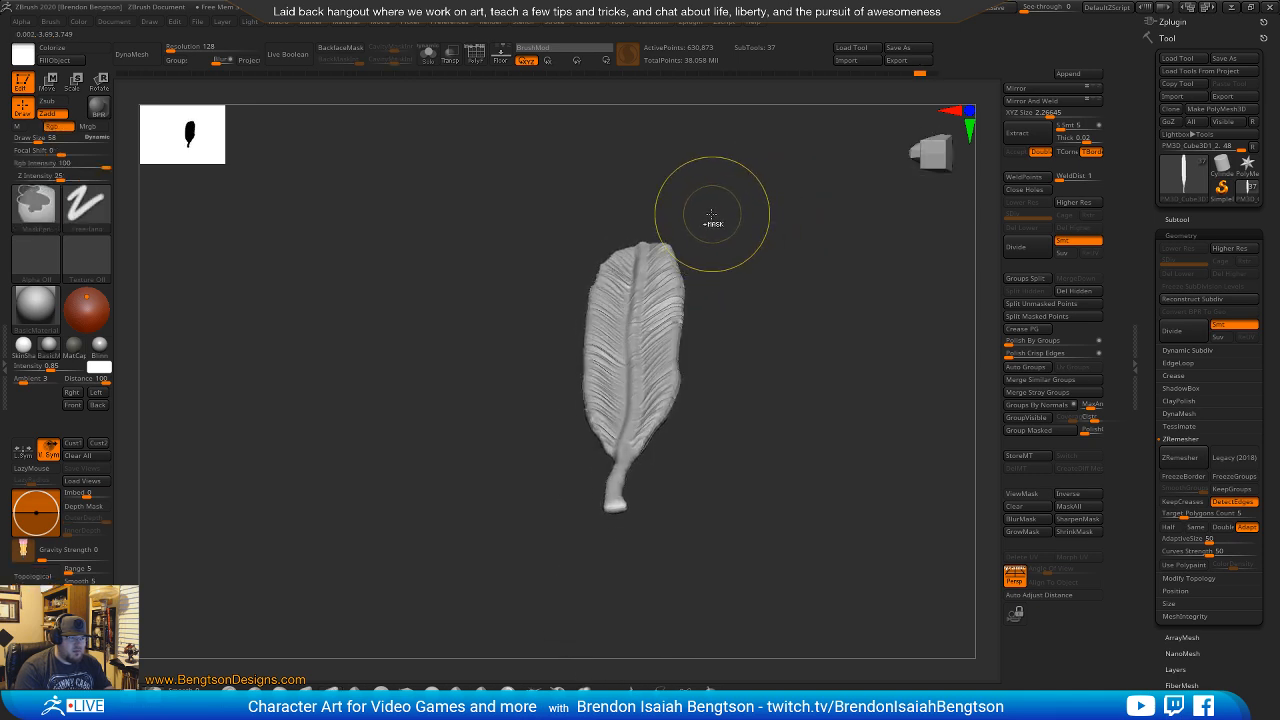
Reduce the Draw Size to 36, mask the barbs on both sides of the feather's central rib and invert the mask.
key(space)
drag(624, 268, 635, 279)
key(ctrl)
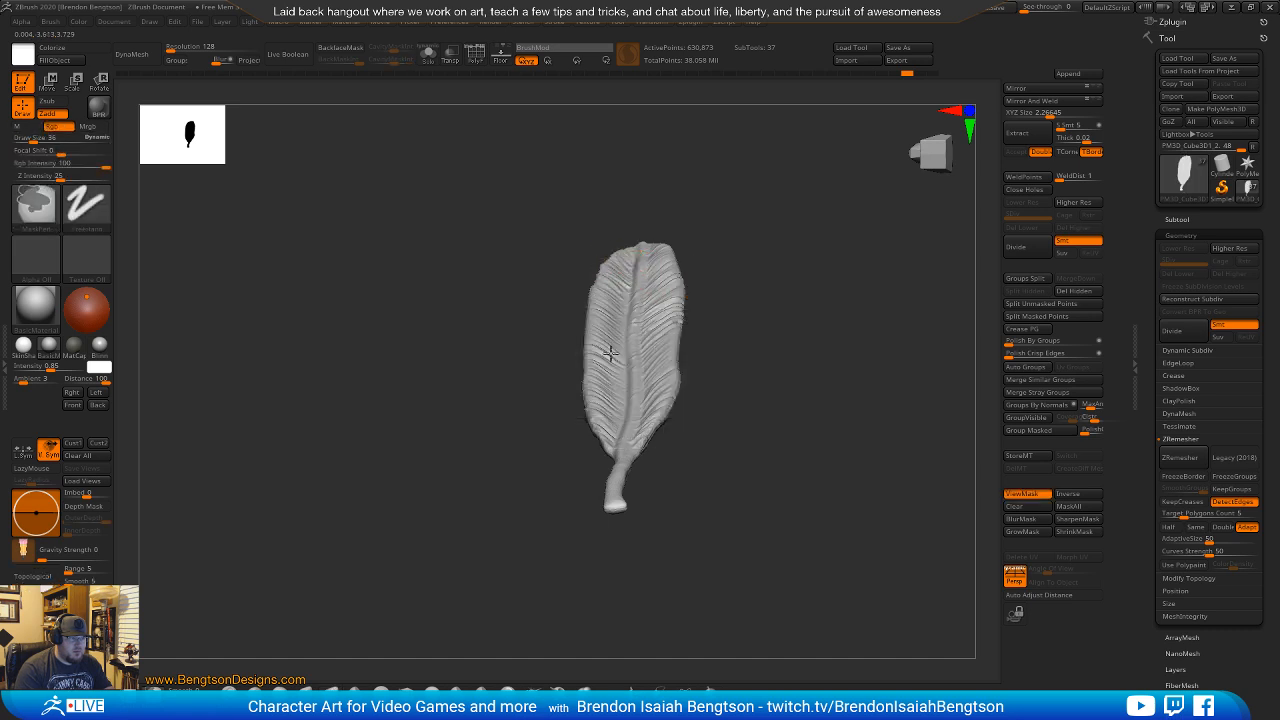
mouse_move(610, 353)
ctrl+mouse_down()
mouse_move(607, 432)
mouse_move(622, 266)
mouse_move(654, 278)
mouse_move(658, 347)
mouse_move(656, 325)
ctrl+mouse_up()
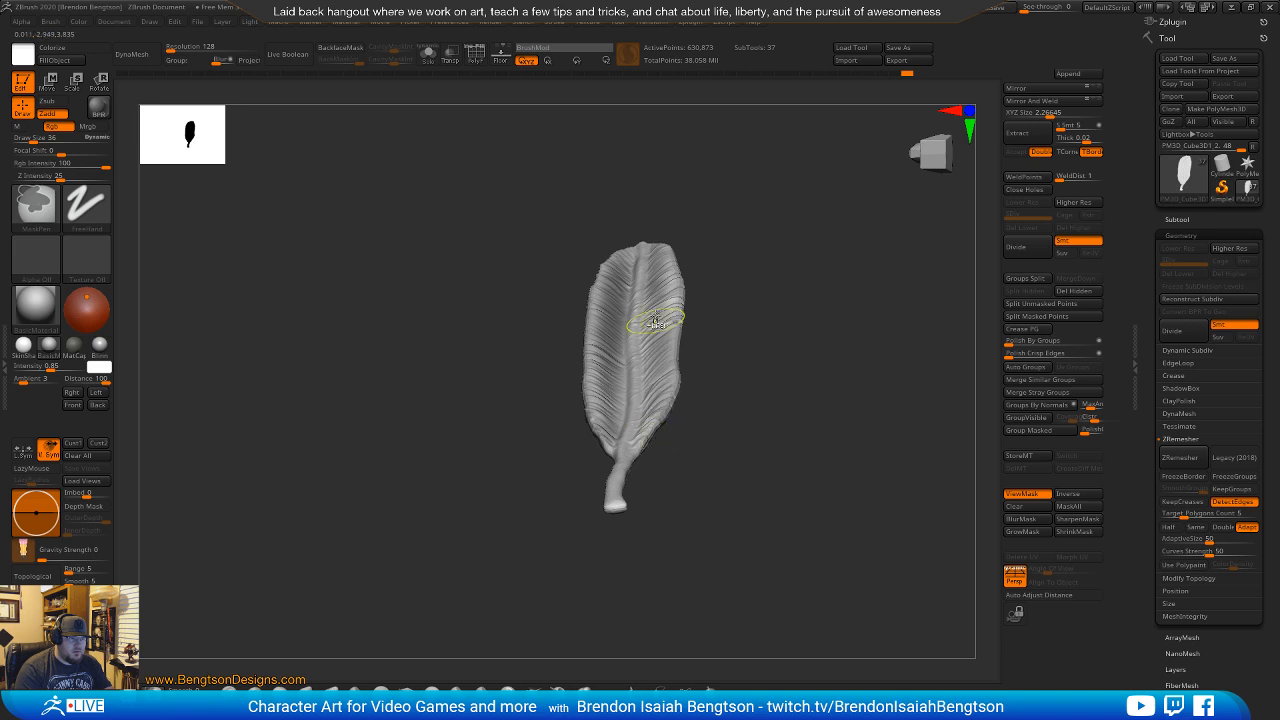
ctrl+drag(663, 250, 657, 286)
ctrl+drag(657, 340, 655, 411)
ctrl+click(751, 263)
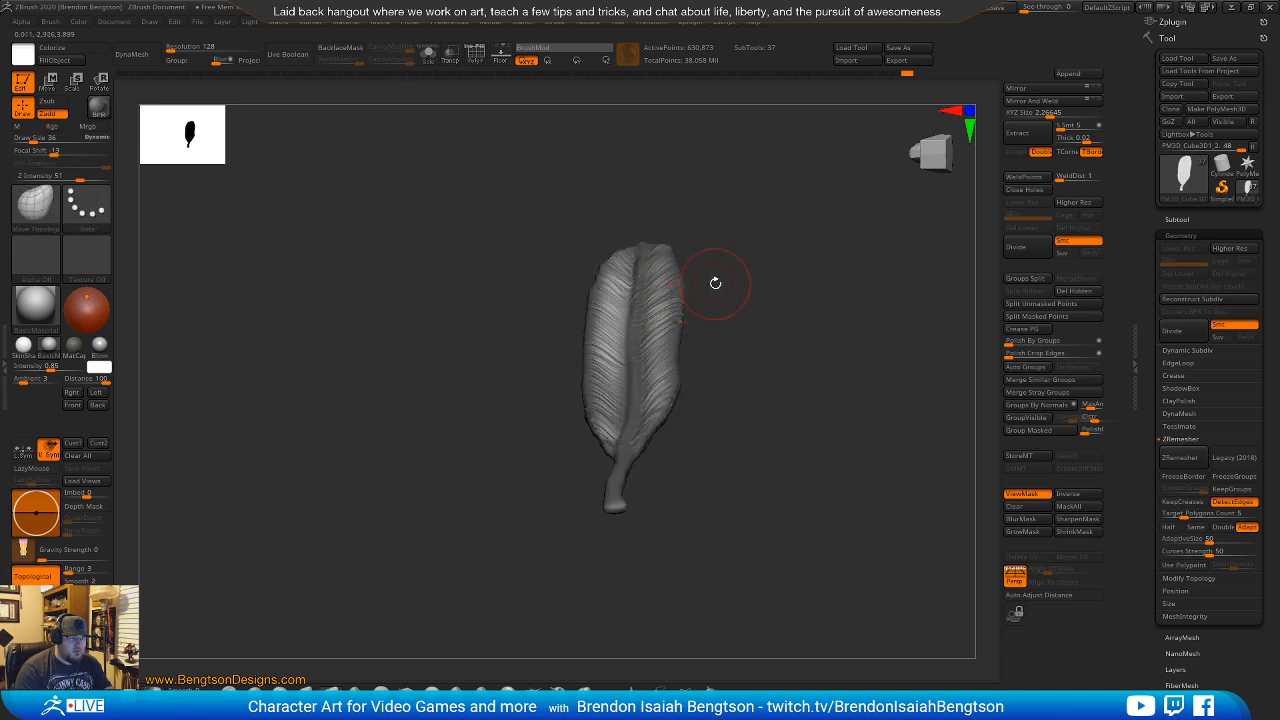
Shift the feather's unmasked barb areas slightly along the X axis with the gizmo and return to sculpting with the mask cleared.
key(w)
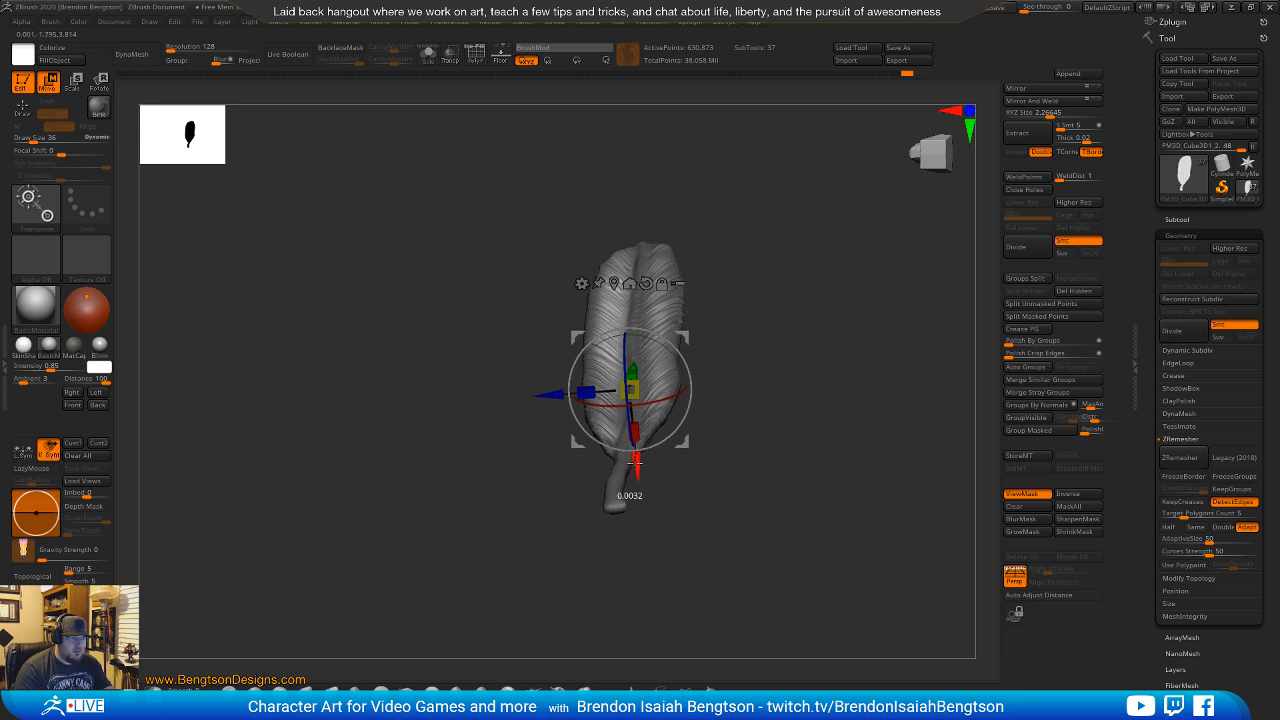
drag(634, 460, 635, 463)
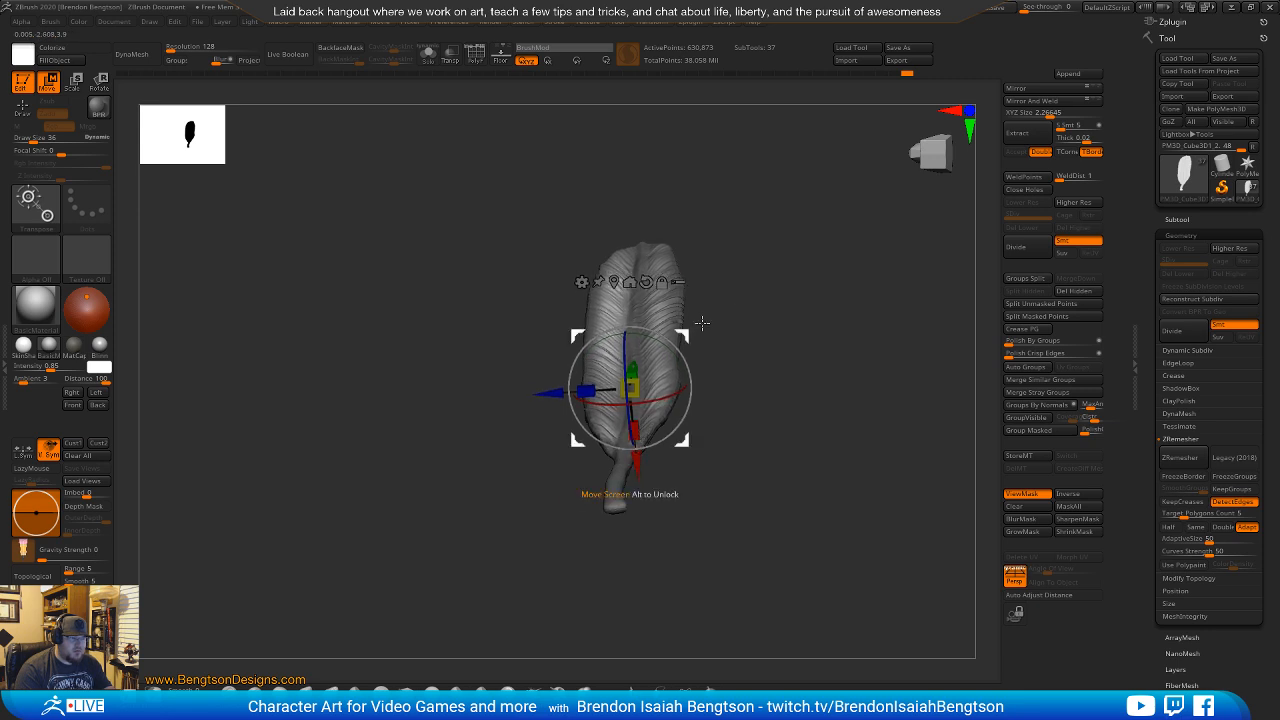
mouse_move(722, 300)
mouse_down()
mouse_move(786, 246)
mouse_move(790, 226)
mouse_move(763, 183)
mouse_move(786, 123)
mouse_move(788, 215)
mouse_move(823, 306)
mouse_move(763, 263)
mouse_move(733, 319)
mouse_move(749, 277)
mouse_move(749, 191)
mouse_move(740, 226)
mouse_move(835, 235)
mouse_move(663, 280)
mouse_move(668, 252)
mouse_move(717, 291)
mouse_move(703, 243)
mouse_up()
key(q)
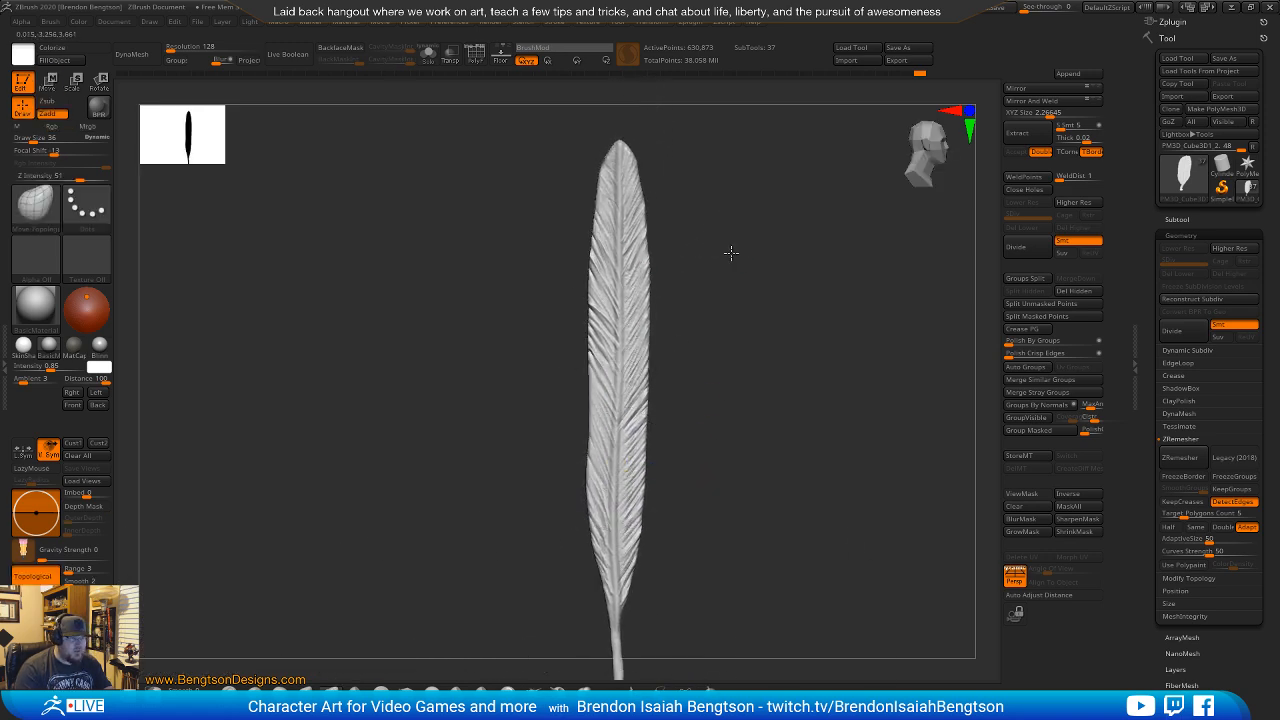
Inflate the feather's central rib with a Draw Size of 58 and sharpen it using the Pinch brush at a Draw Size of 45.
alt+drag(737, 240, 592, 590)
key(shift)
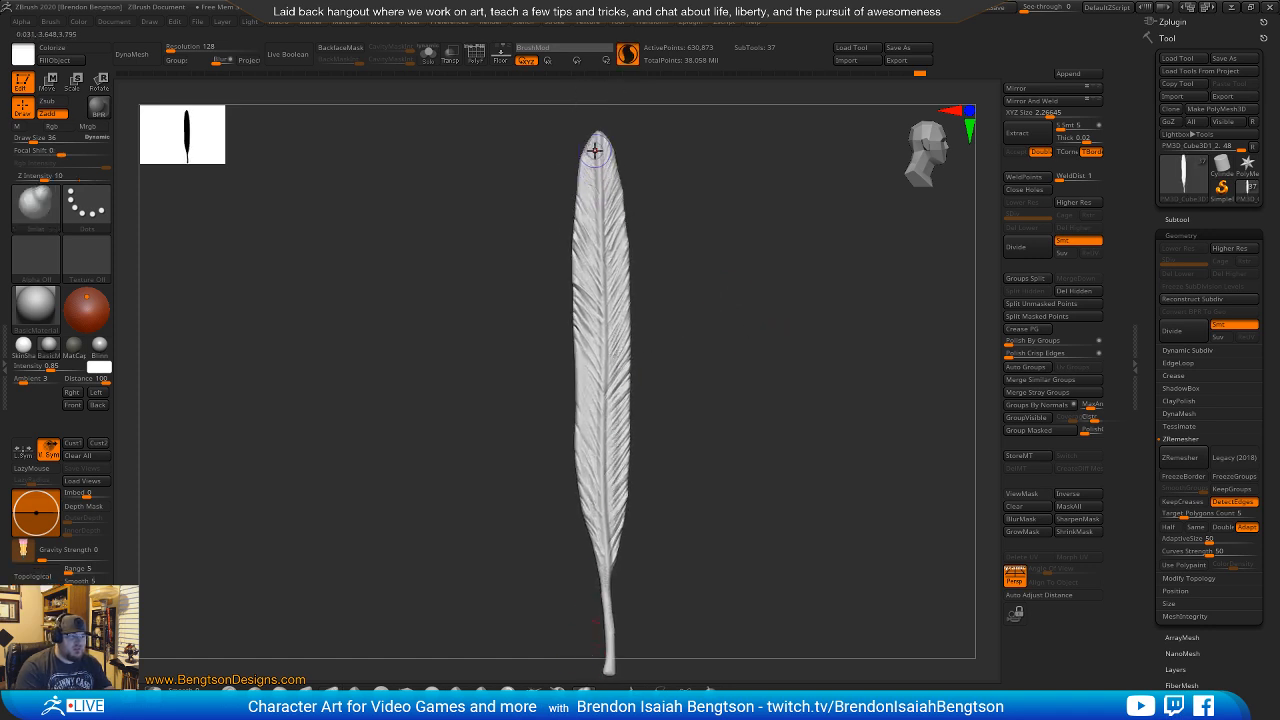
key(space)
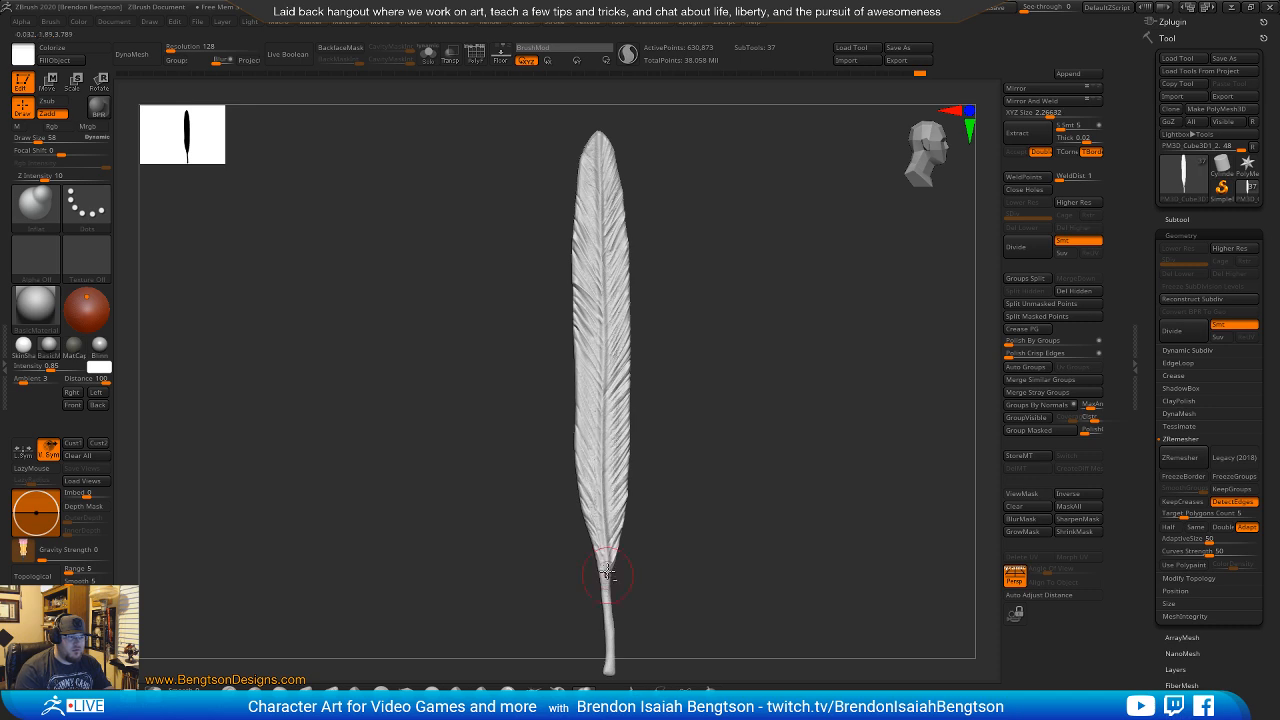
drag(698, 384, 566, 366)
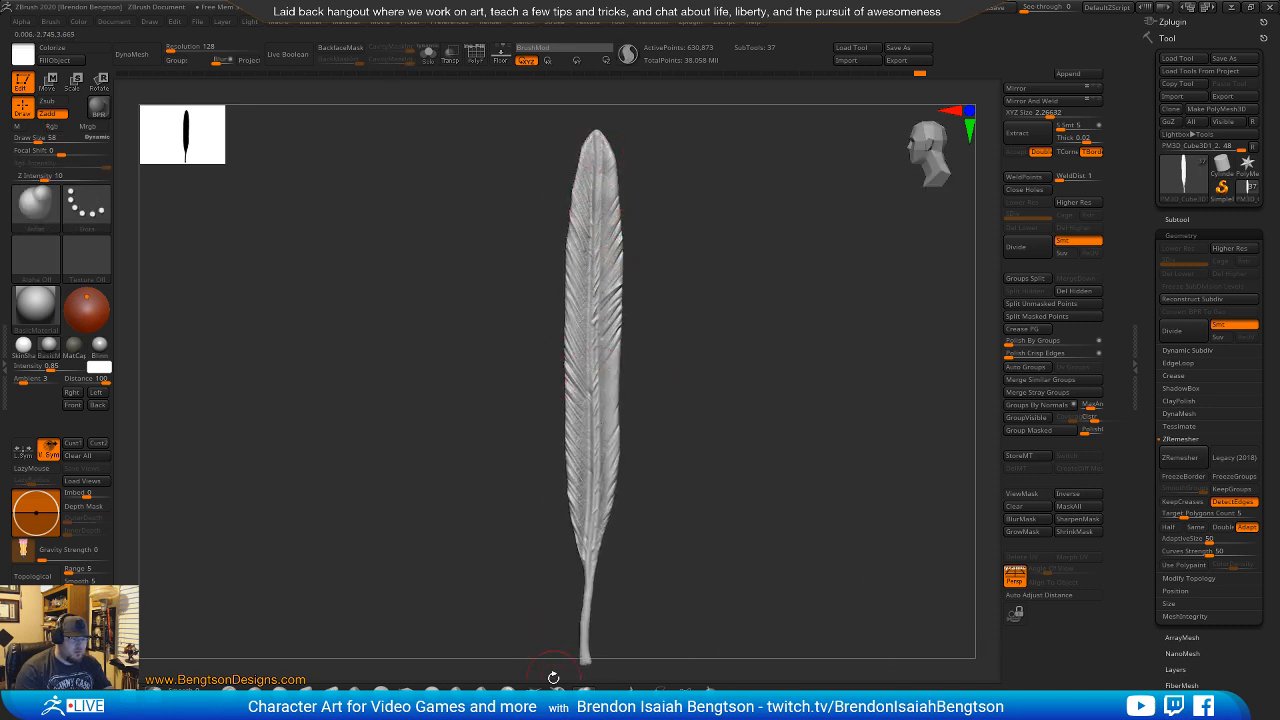
key(space)
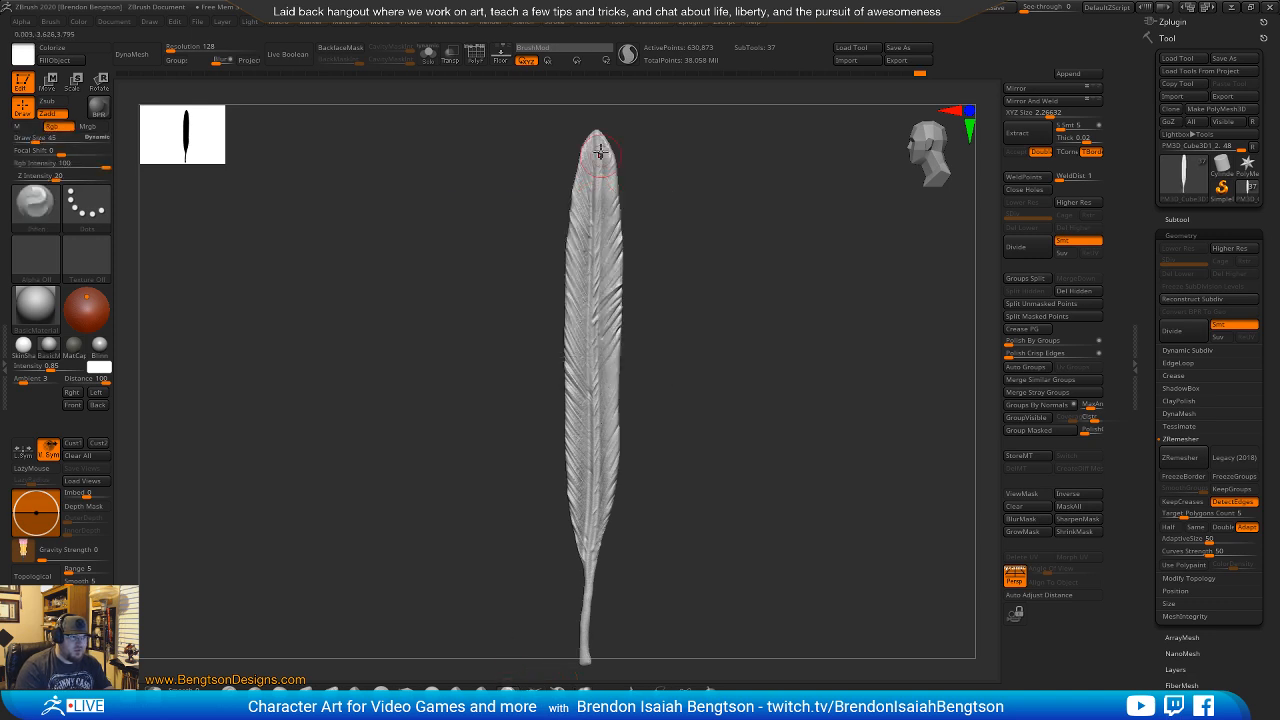
key(space)
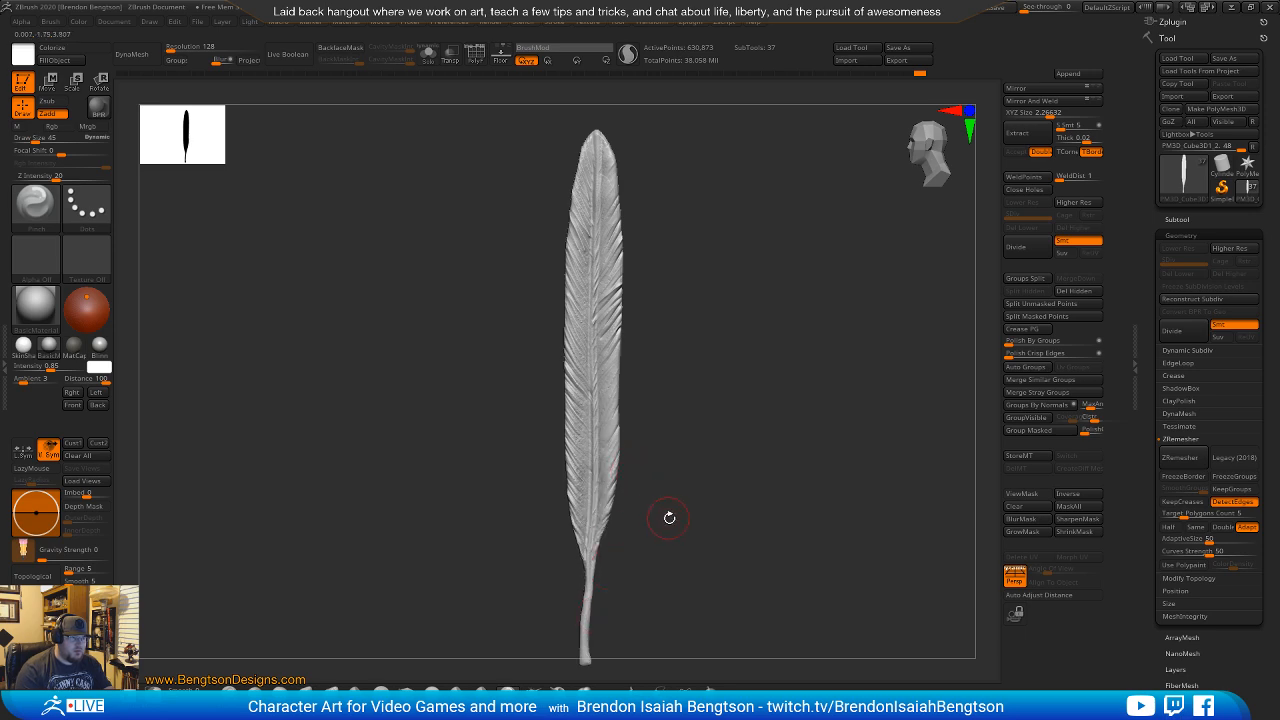
Mask the barbs on both sides of the rib on the feather's opposite face and invert the mask.
drag(669, 517, 674, 303)
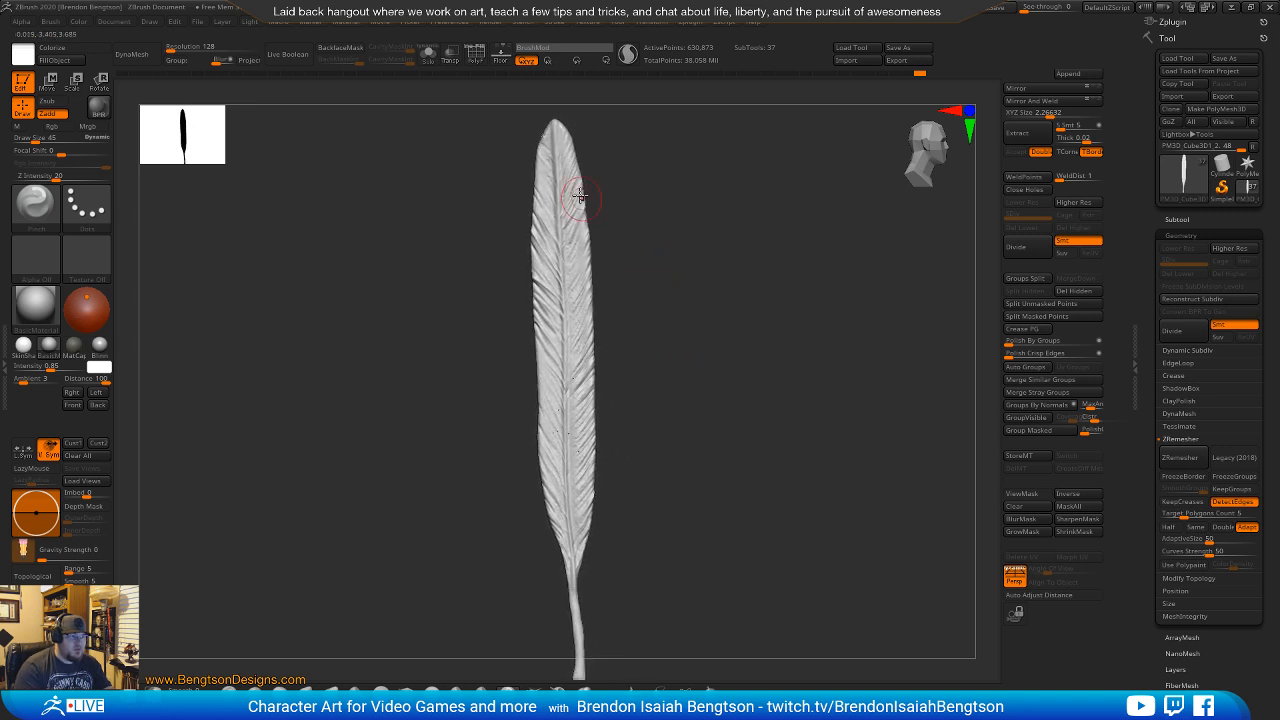
key(ctrl)
ctrl+drag(570, 192, 578, 270)
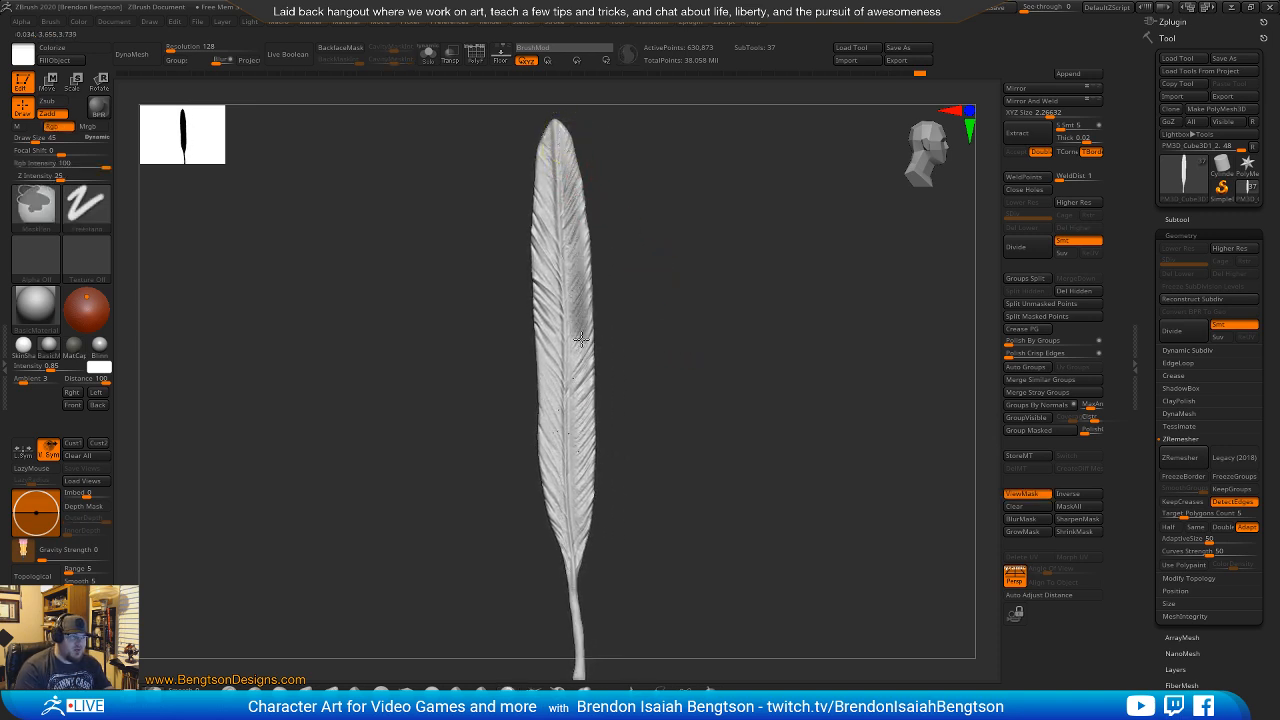
ctrl+drag(582, 461, 582, 549)
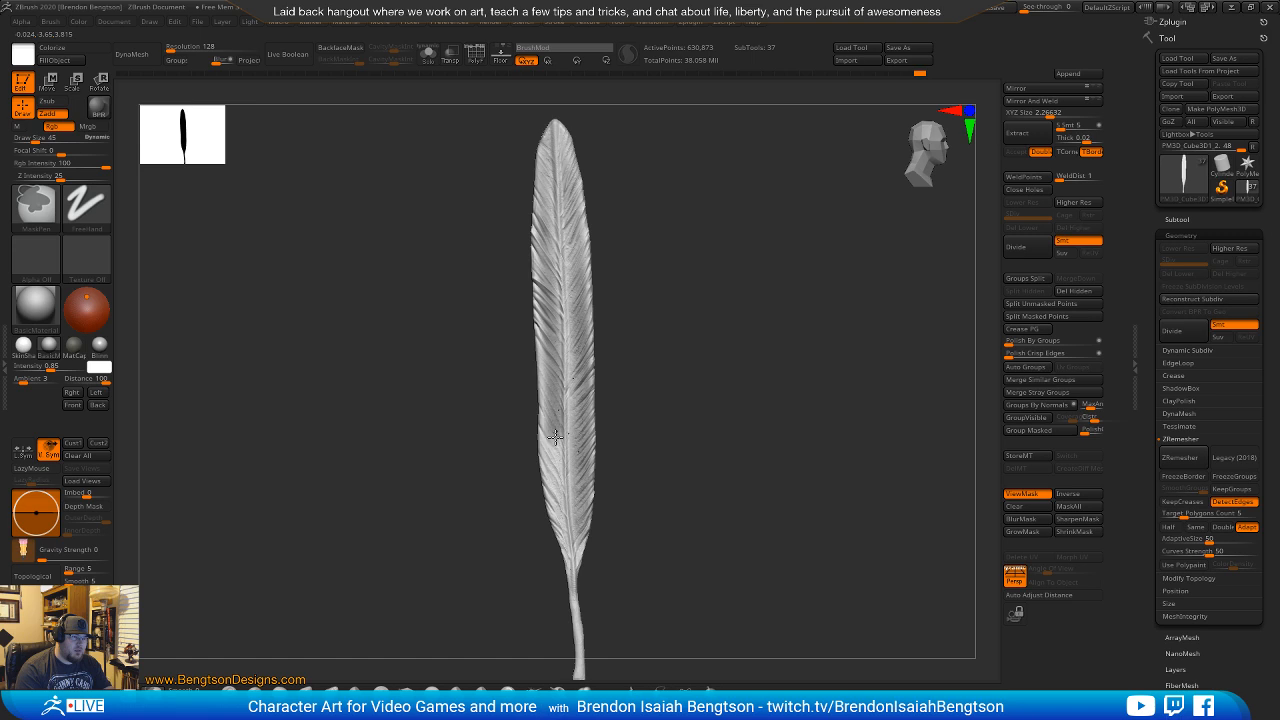
ctrl+click(625, 338)
Move the opposite face's unmasked barb areas along the X axis with the gizmo and clear the mask.
drag(669, 333, 675, 226)
key(w)
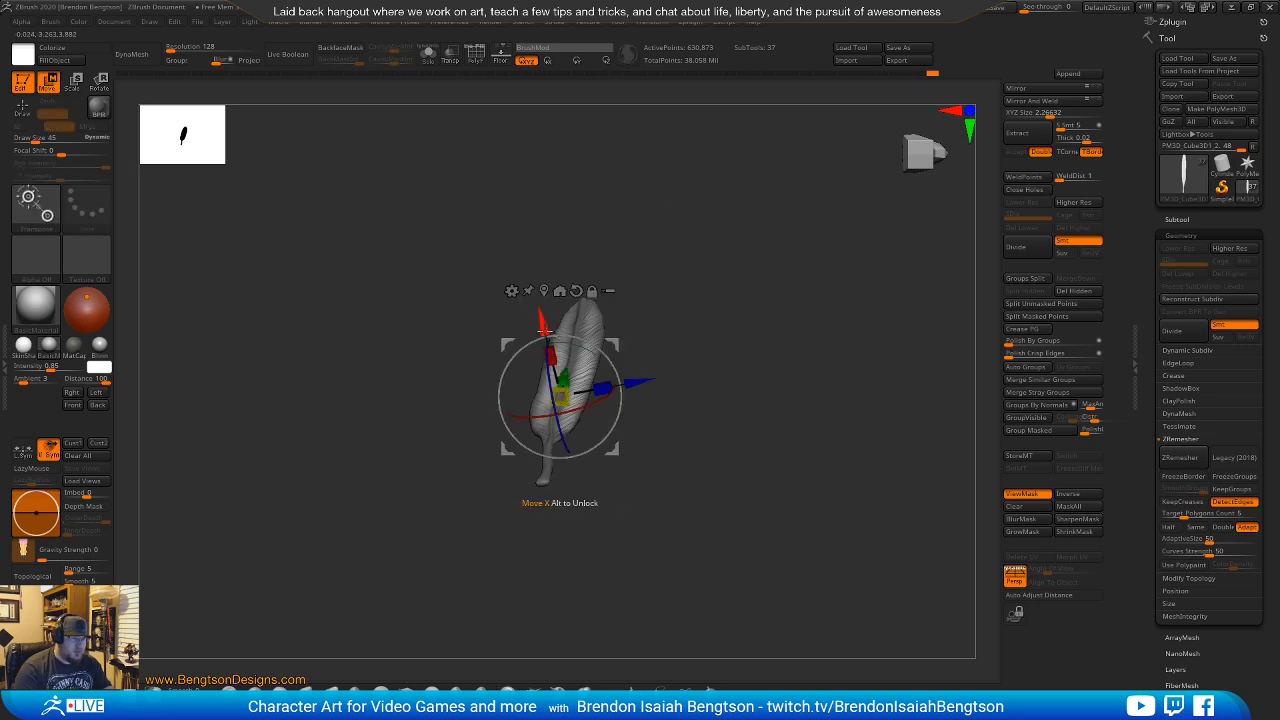
drag(543, 326, 541, 314)
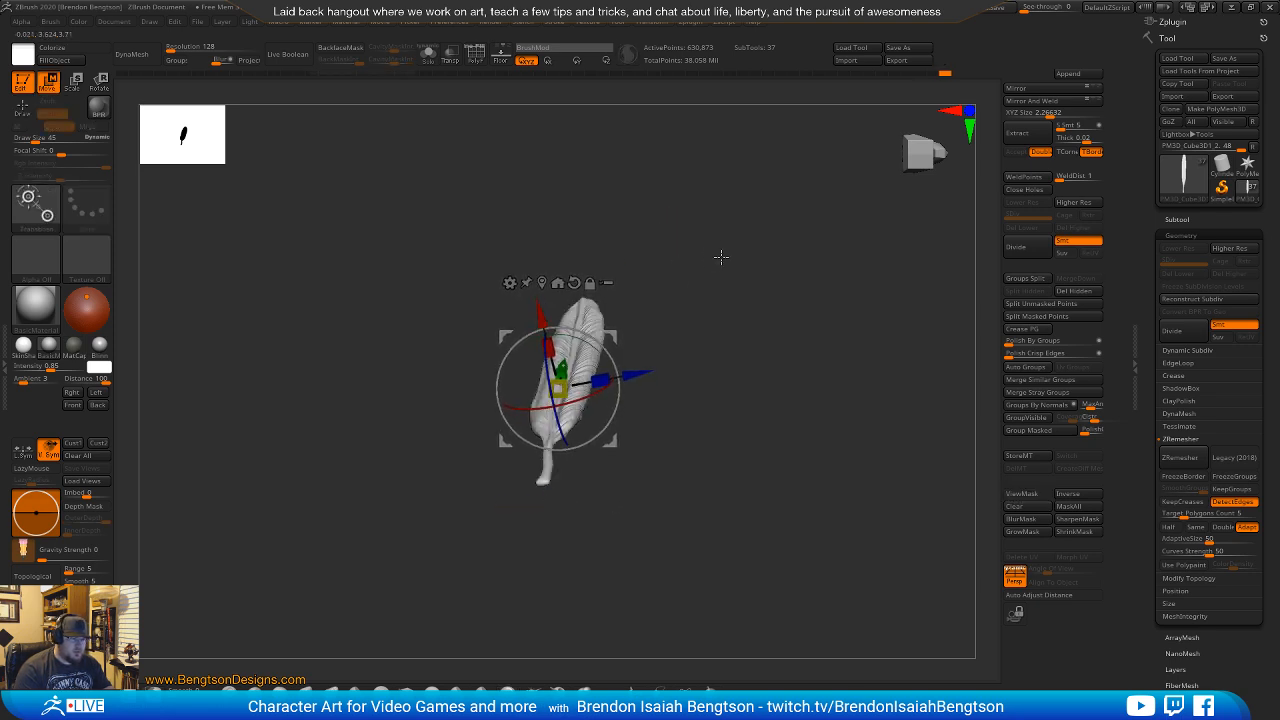
mouse_move(720, 255)
mouse_down()
mouse_move(709, 340)
mouse_move(706, 285)
mouse_move(743, 314)
mouse_move(810, 268)
mouse_move(686, 357)
mouse_move(654, 297)
mouse_move(703, 149)
mouse_up()
key(q)
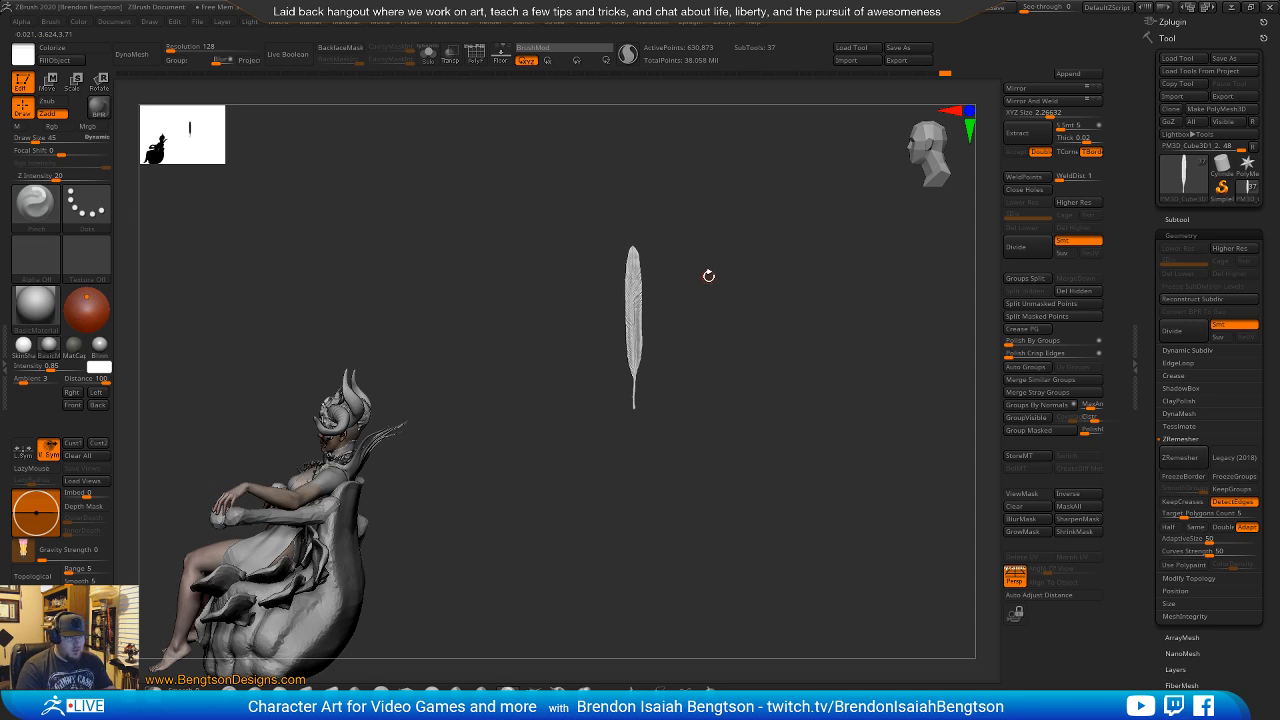
Duplicate the feather subtool and place a scaled-down copy above the character's headdress.
click(1176, 218)
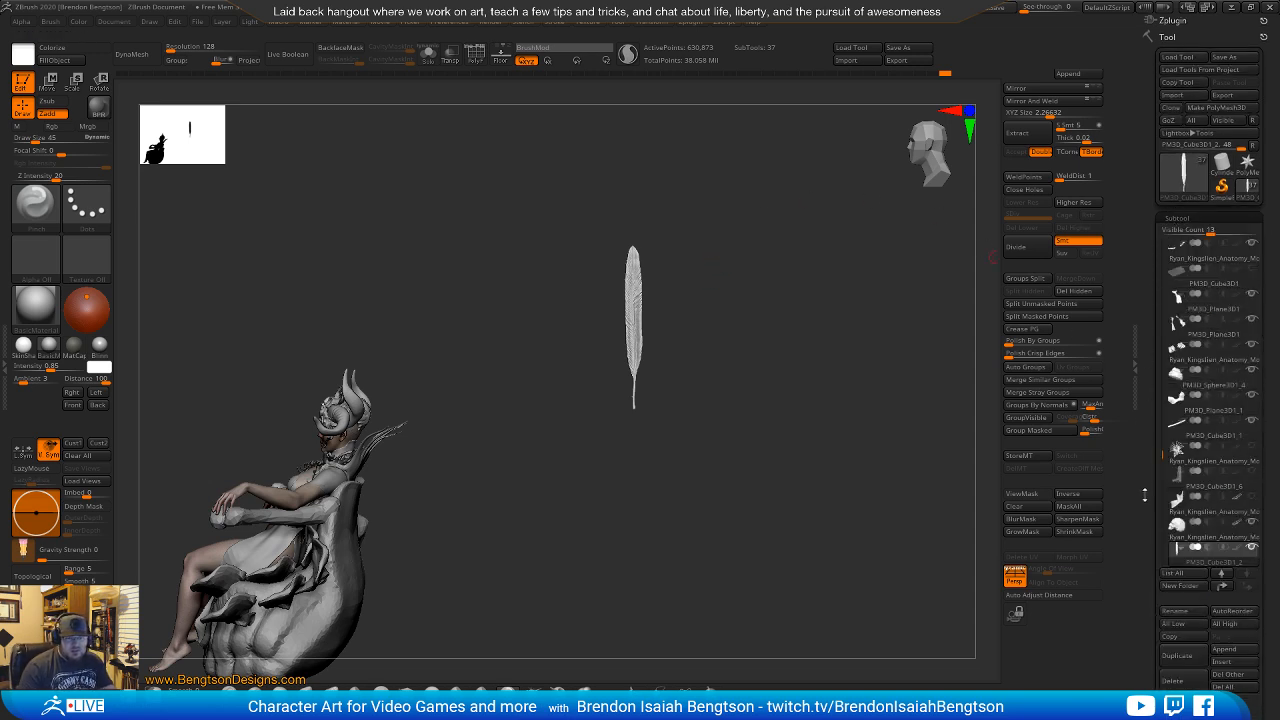
alt+click(630, 265)
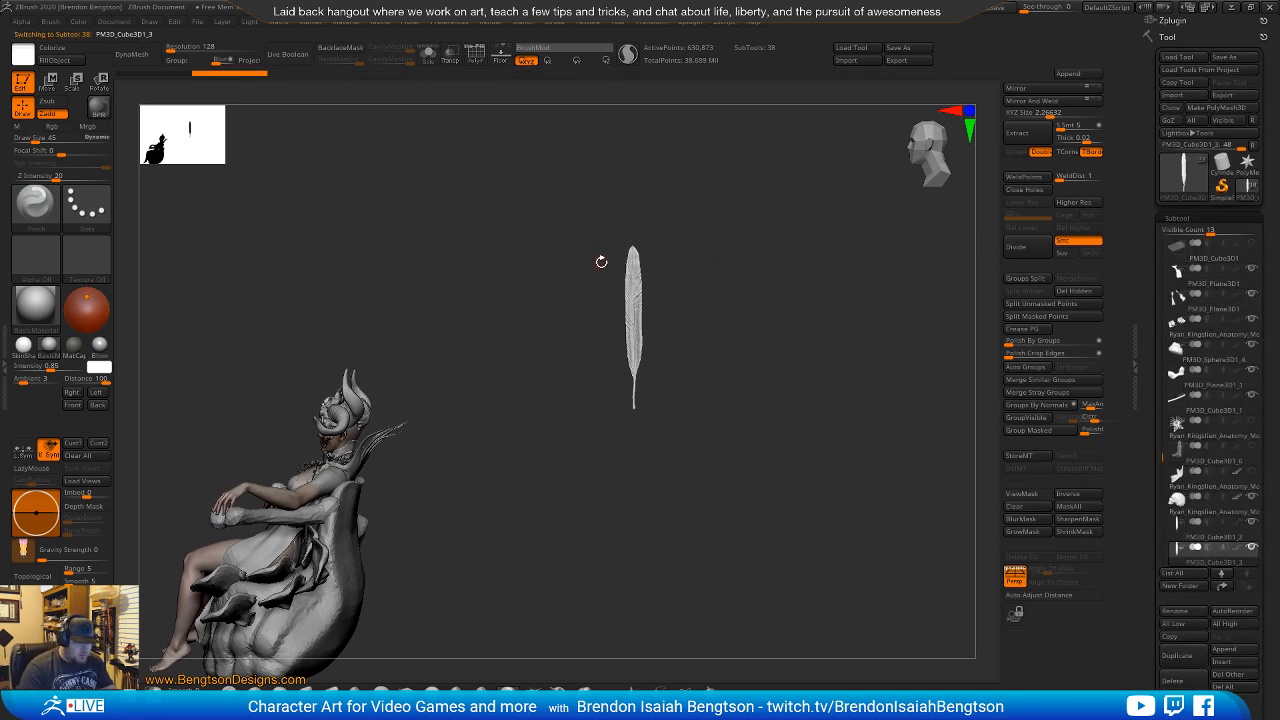
key(w)
ctrl+drag(633, 338, 358, 370)
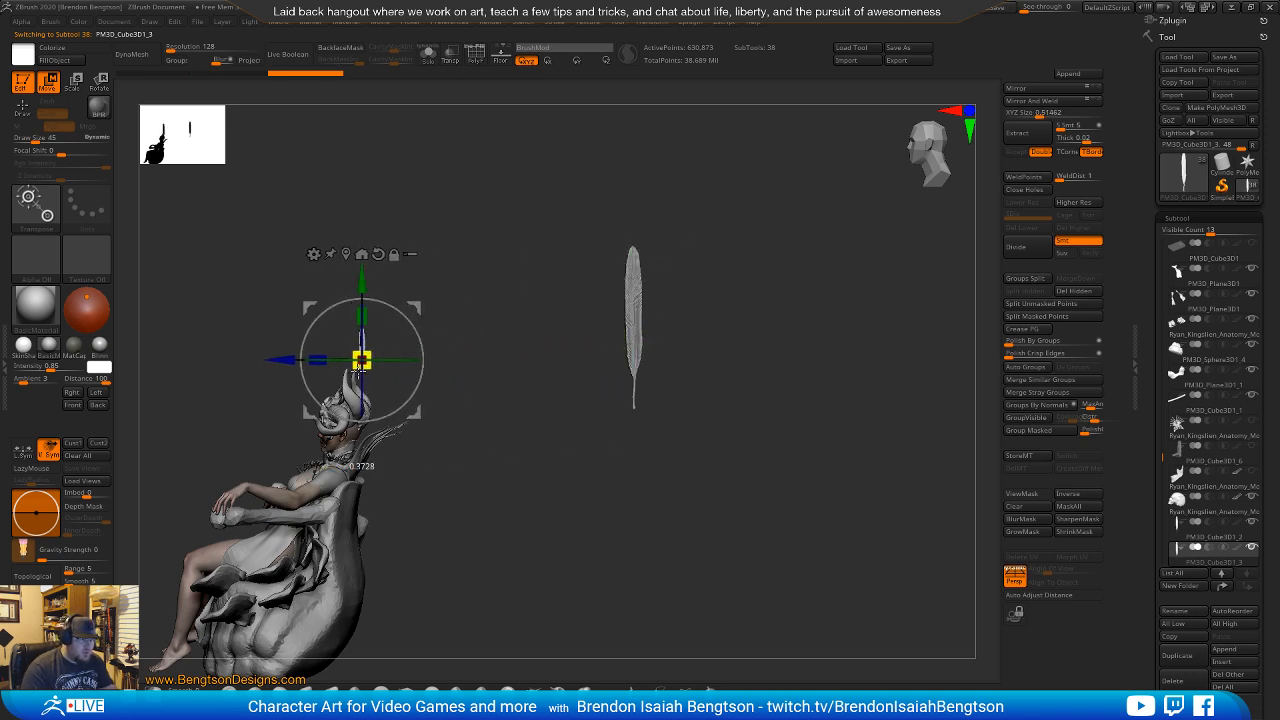
Enlarge the feather copy, tilt it backward and position its quill behind the headdress's upright horns.
drag(551, 540, 567, 334)
drag(653, 360, 660, 316)
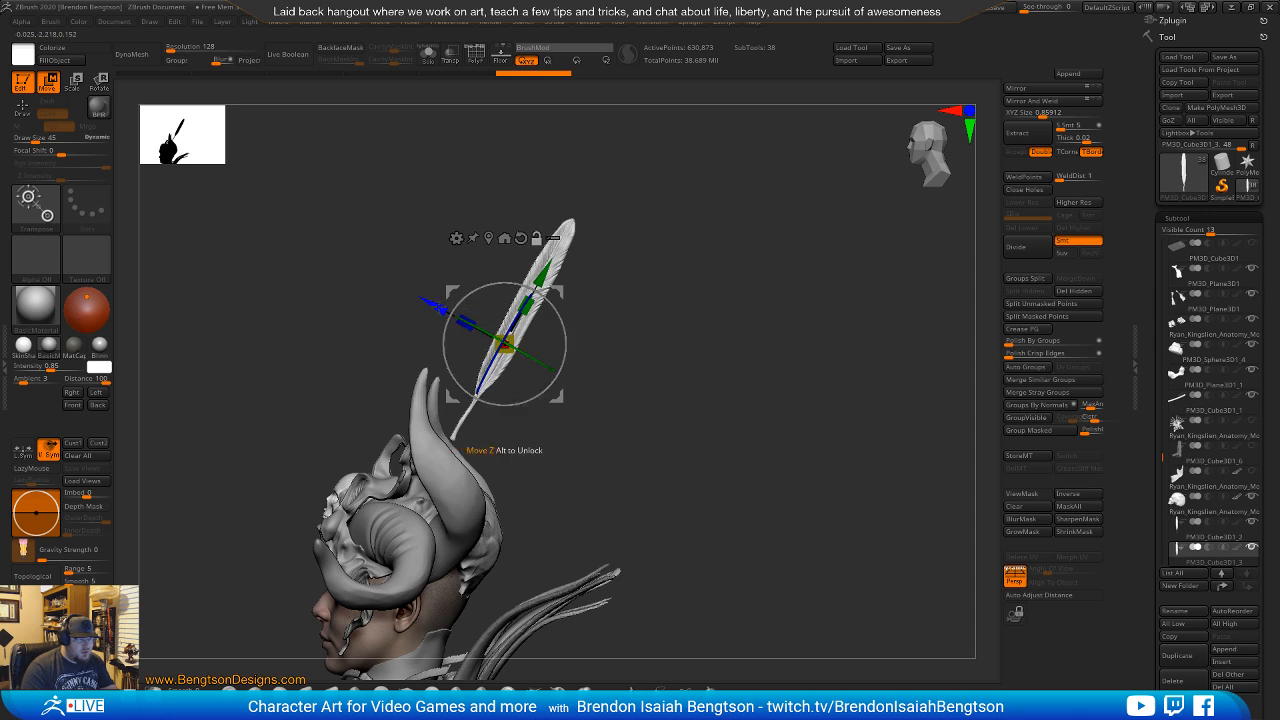
drag(468, 318, 440, 309)
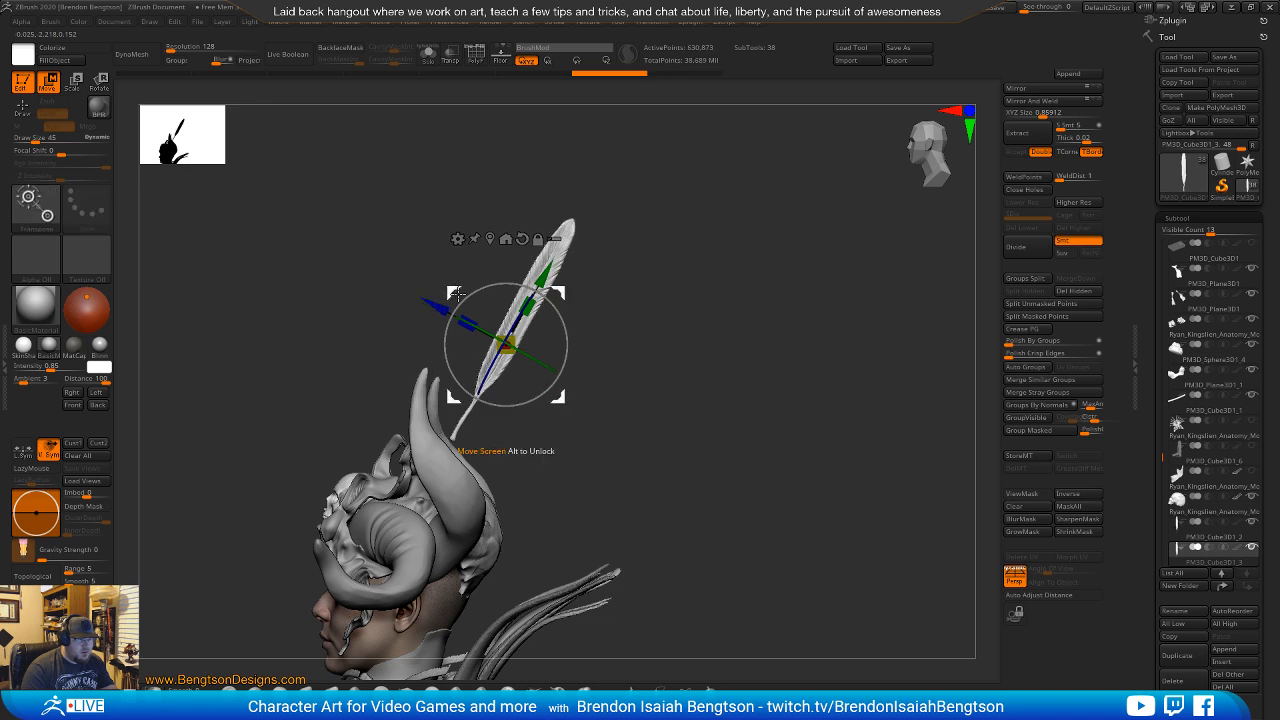
Apply the Bend Curve deformer to the feather copy and adjust its axis and curve resolution so the curve follows the feather's length.
click(458, 238)
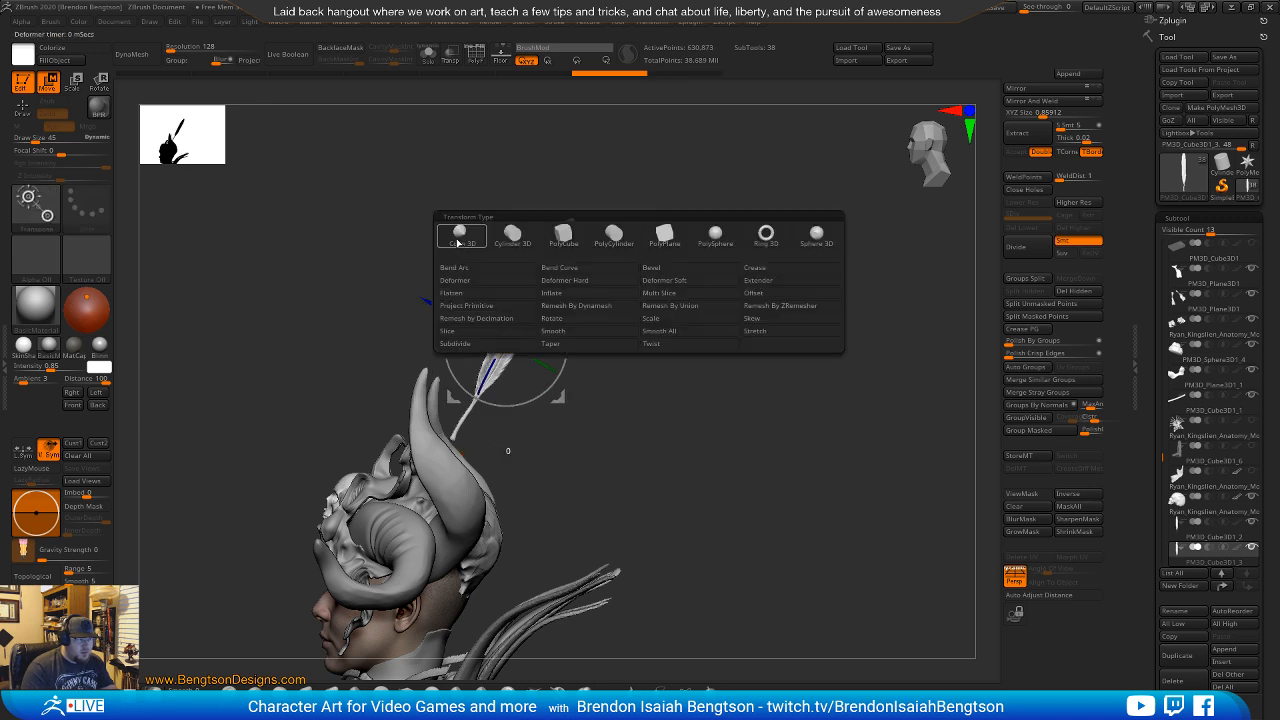
click(557, 268)
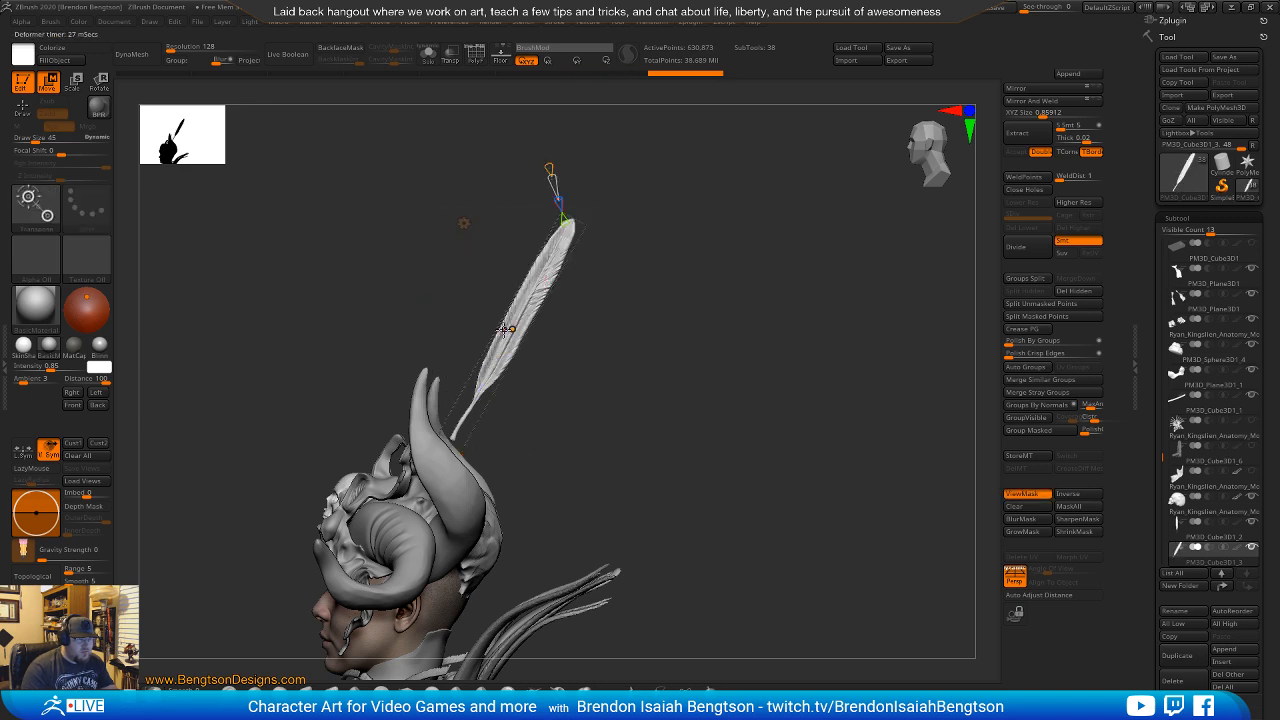
drag(505, 329, 512, 330)
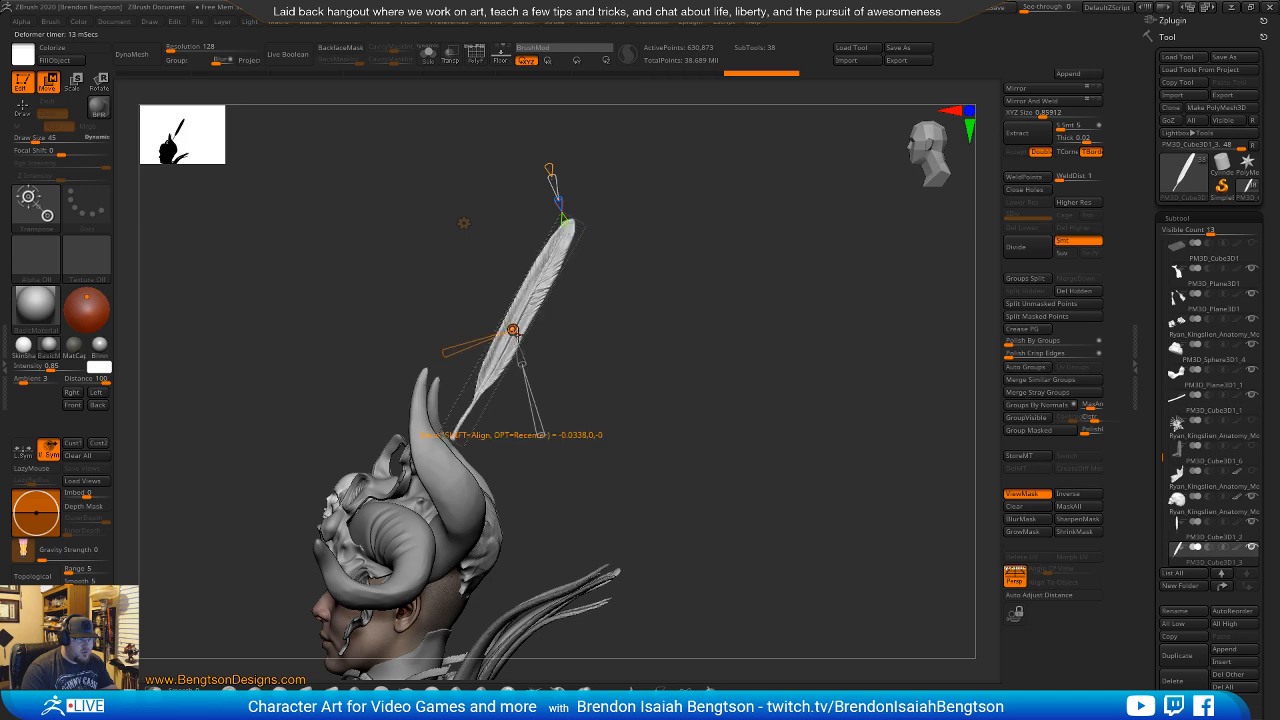
shift+drag(637, 200, 745, 203)
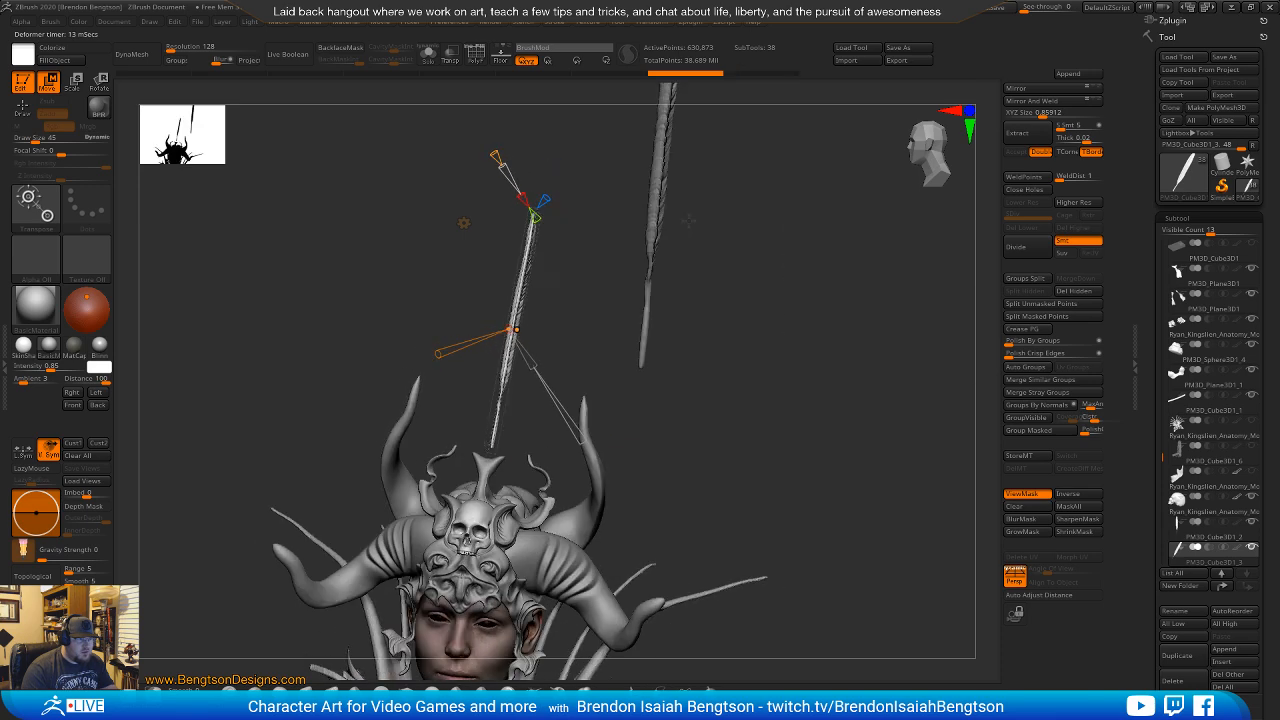
click(490, 447)
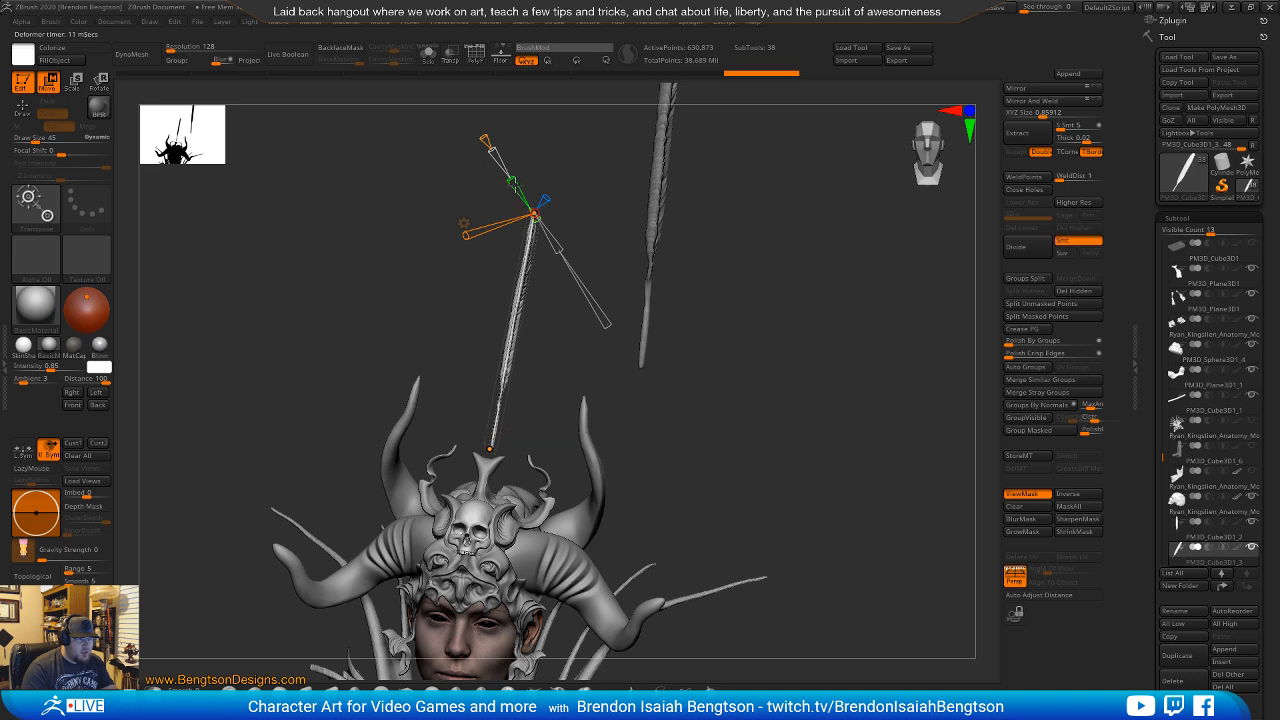
click(511, 178)
click(504, 170)
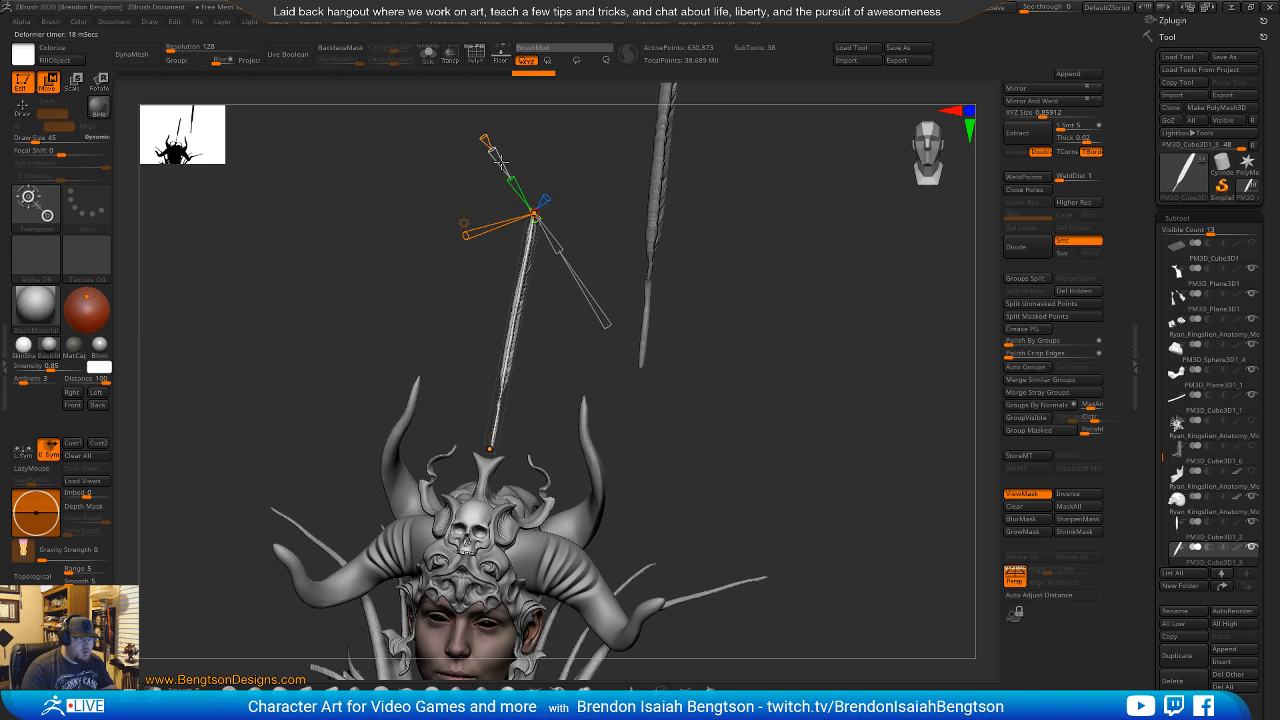
mouse_move(495, 158)
right_down()
mouse_move(480, 152)
mouse_move(494, 153)
right_up()
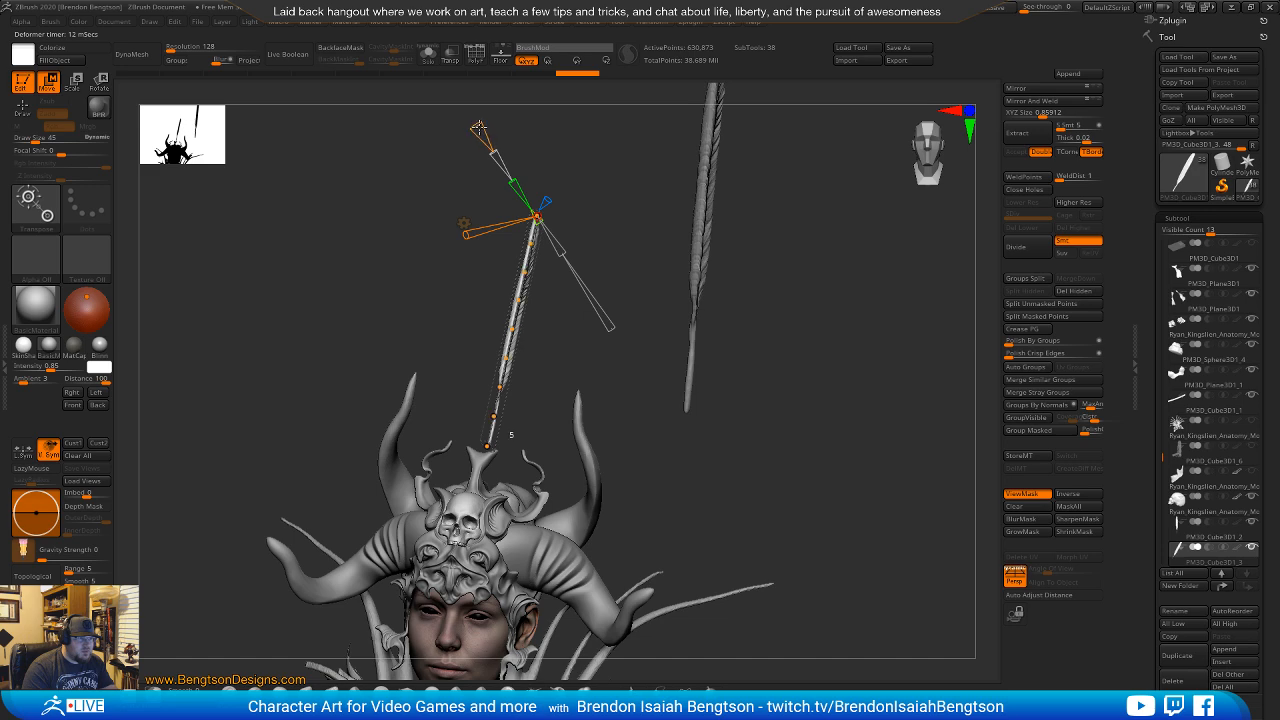
Pull the curve's middle point toward the front of the head to arch the feather and accept the bend.
drag(619, 219, 530, 228)
drag(512, 328, 468, 294)
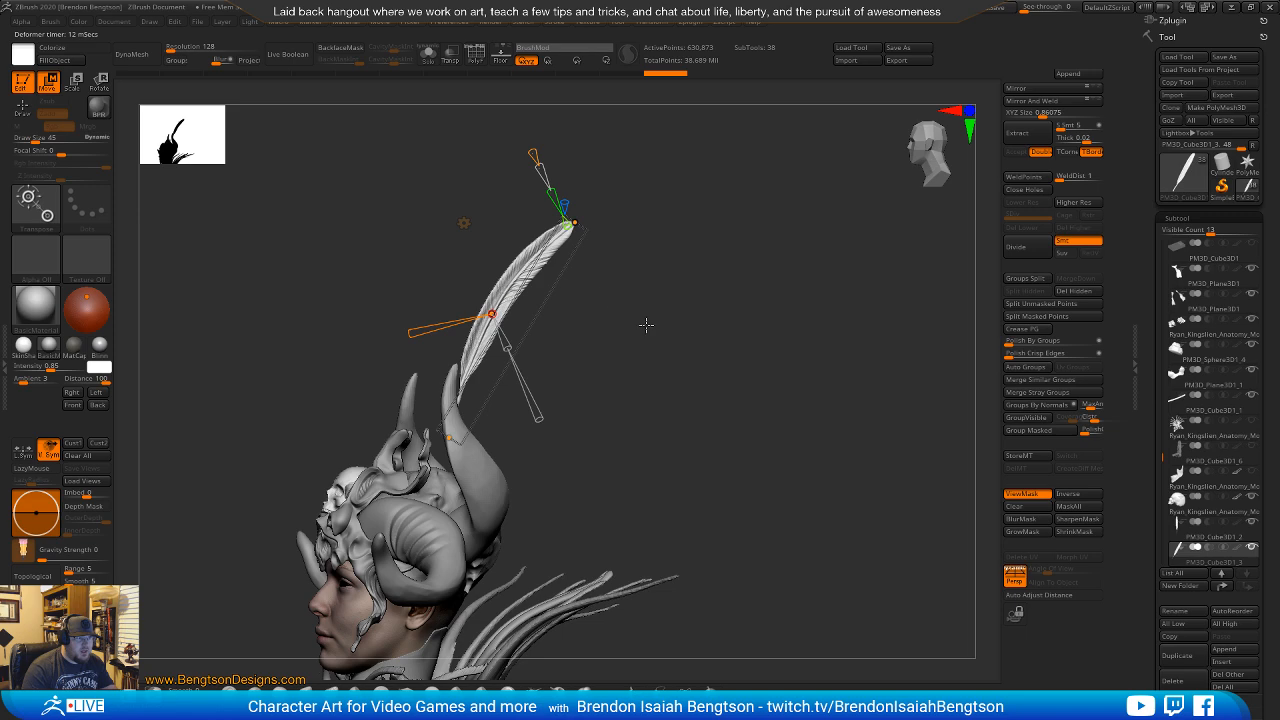
click(463, 223)
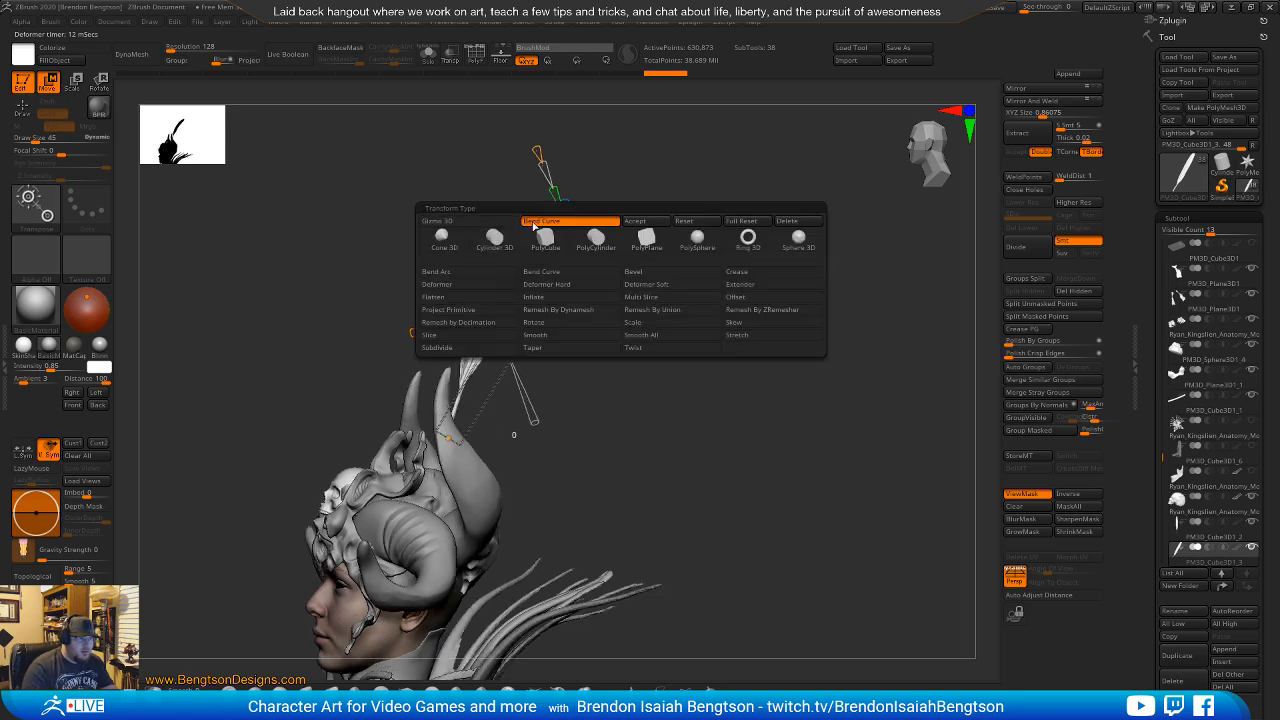
click(703, 223)
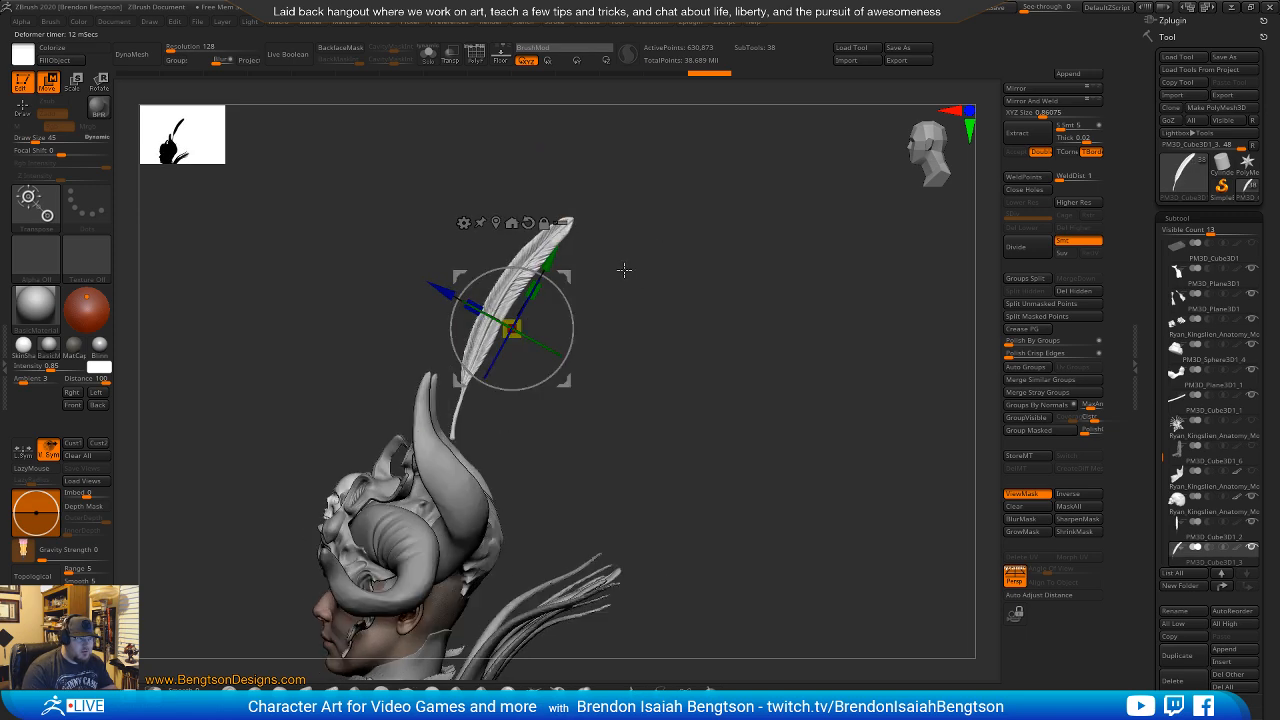
Scale down the bent feather, tilt it farther back and lower it behind the headdress's upright horn.
drag(522, 324, 510, 331)
drag(561, 280, 520, 390)
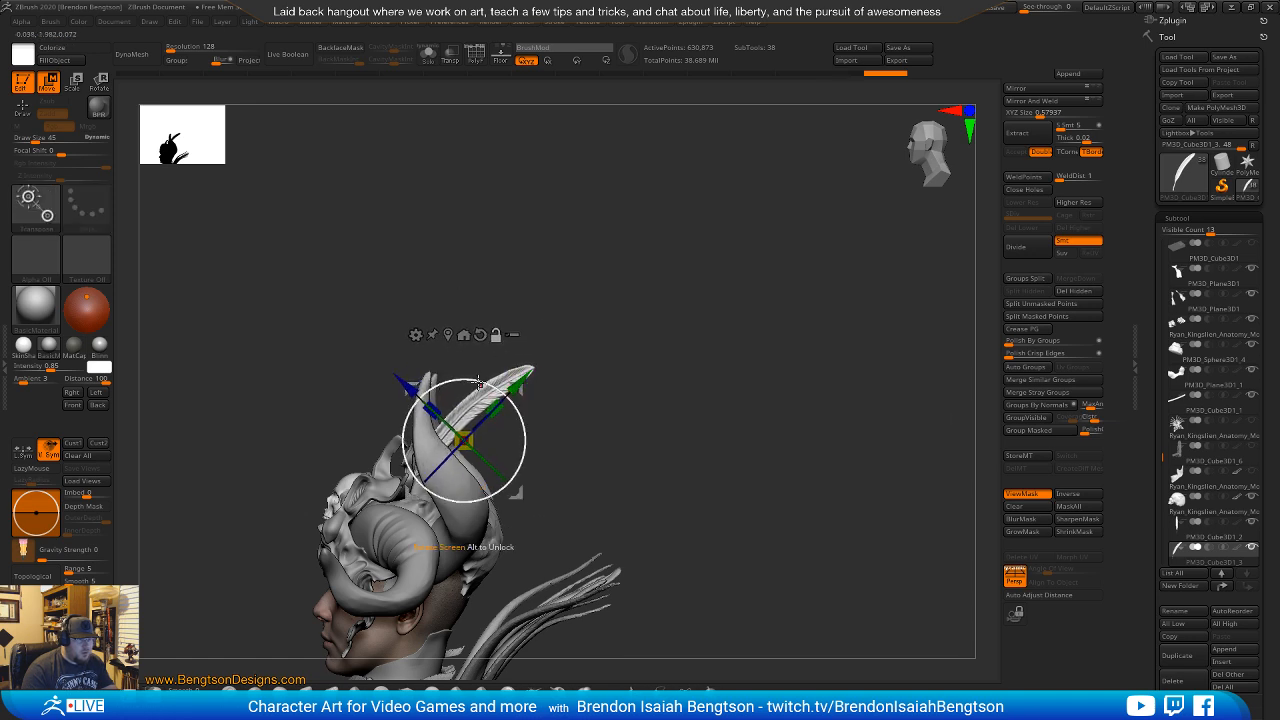
Duplicate the bent feather several times with the gizmo, moving and rotating the copies into an upright fan behind the headdress's upper horns.
click(480, 334)
ctrl+drag(519, 384, 465, 374)
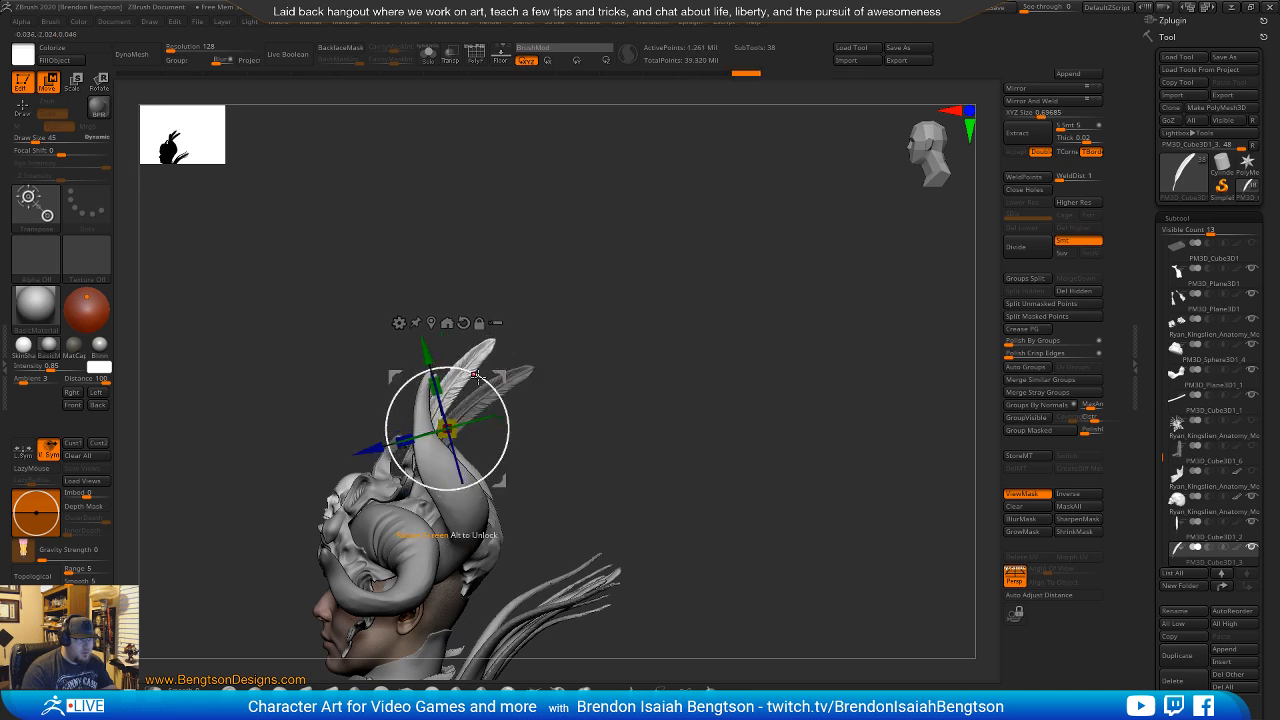
mouse_move(504, 376)
ctrl+mouse_down()
mouse_move(480, 371)
mouse_move(491, 377)
ctrl+mouse_up()
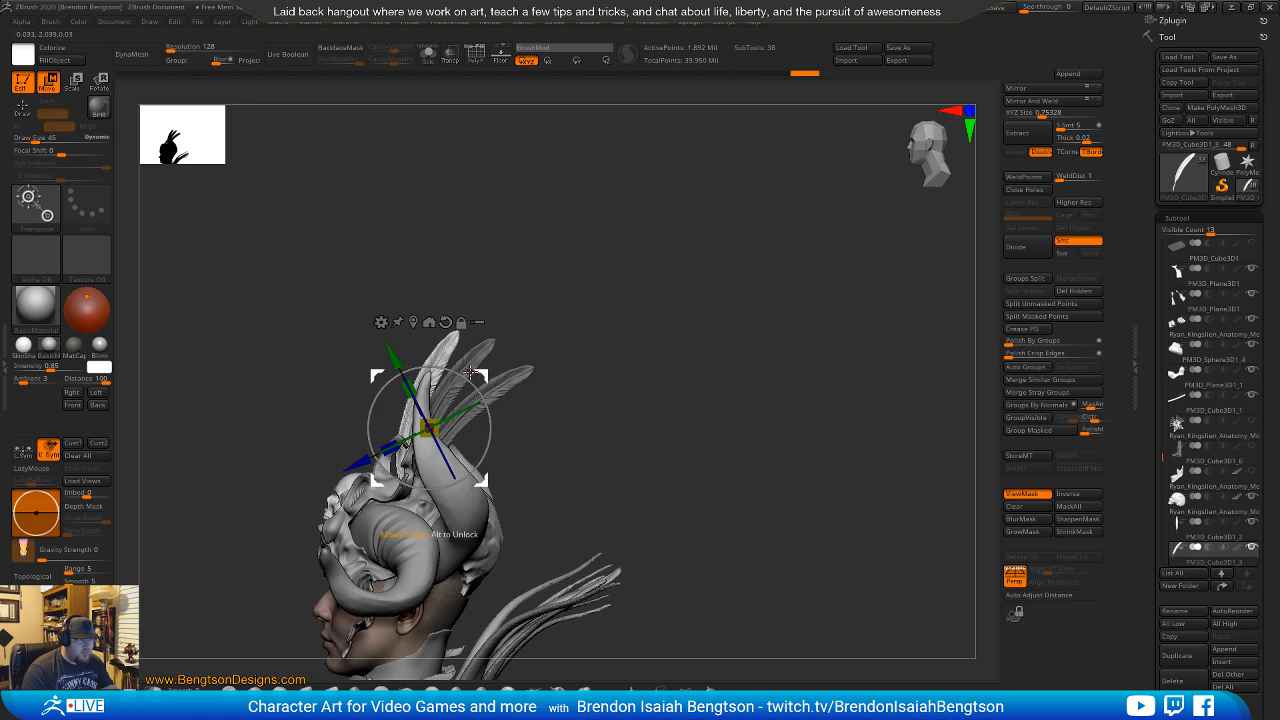
ctrl+drag(482, 373, 549, 471)
drag(539, 411, 561, 417)
mouse_move(643, 335)
mouse_down()
mouse_move(591, 332)
mouse_move(651, 345)
mouse_up()
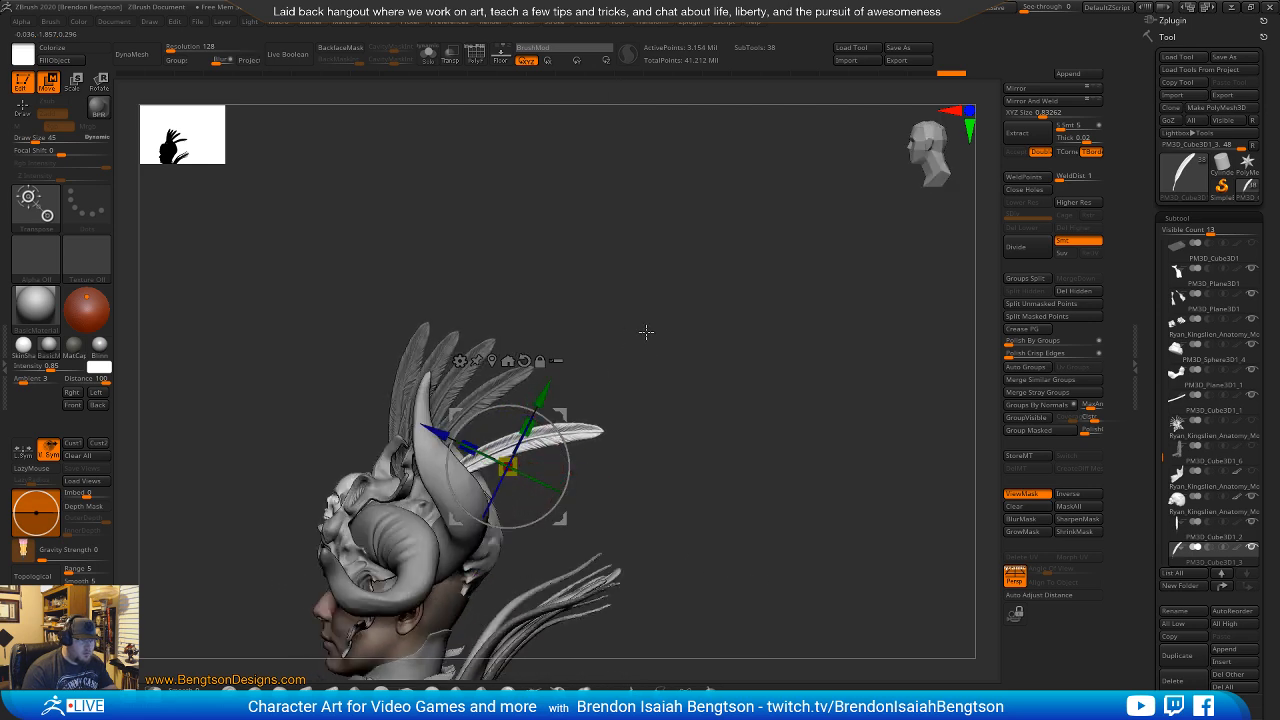
Continue the fan with more rotated feather copies down the back of the head until the lowest feather hangs behind the neck.
alt+drag(590, 382, 606, 266)
mouse_move(574, 312)
ctrl+mouse_down()
mouse_move(585, 355)
mouse_move(590, 340)
mouse_move(604, 364)
mouse_move(604, 394)
mouse_move(590, 373)
mouse_move(593, 409)
ctrl+mouse_up()
mouse_move(584, 421)
mouse_down()
mouse_move(592, 436)
mouse_move(588, 425)
mouse_up()
drag(594, 425, 584, 441)
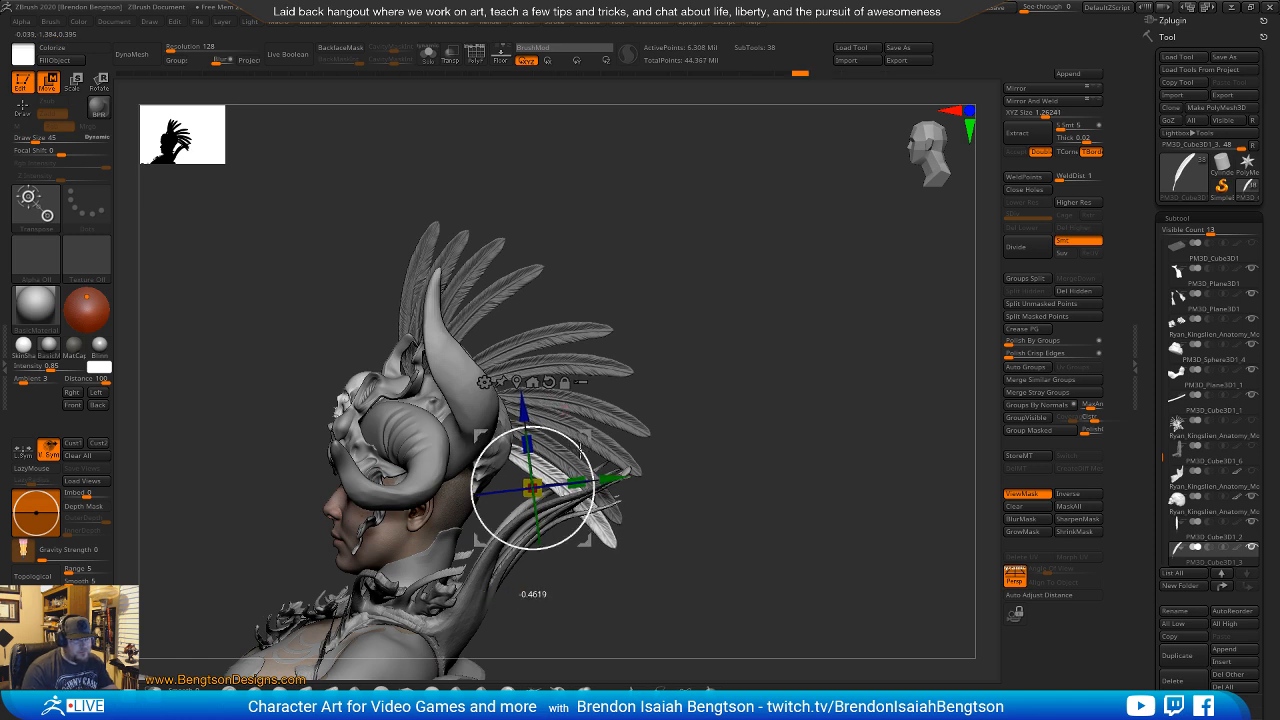
mouse_move(580, 450)
mouse_down()
mouse_move(588, 465)
mouse_move(577, 437)
mouse_move(557, 519)
mouse_move(571, 495)
mouse_move(561, 464)
mouse_up()
key(q)
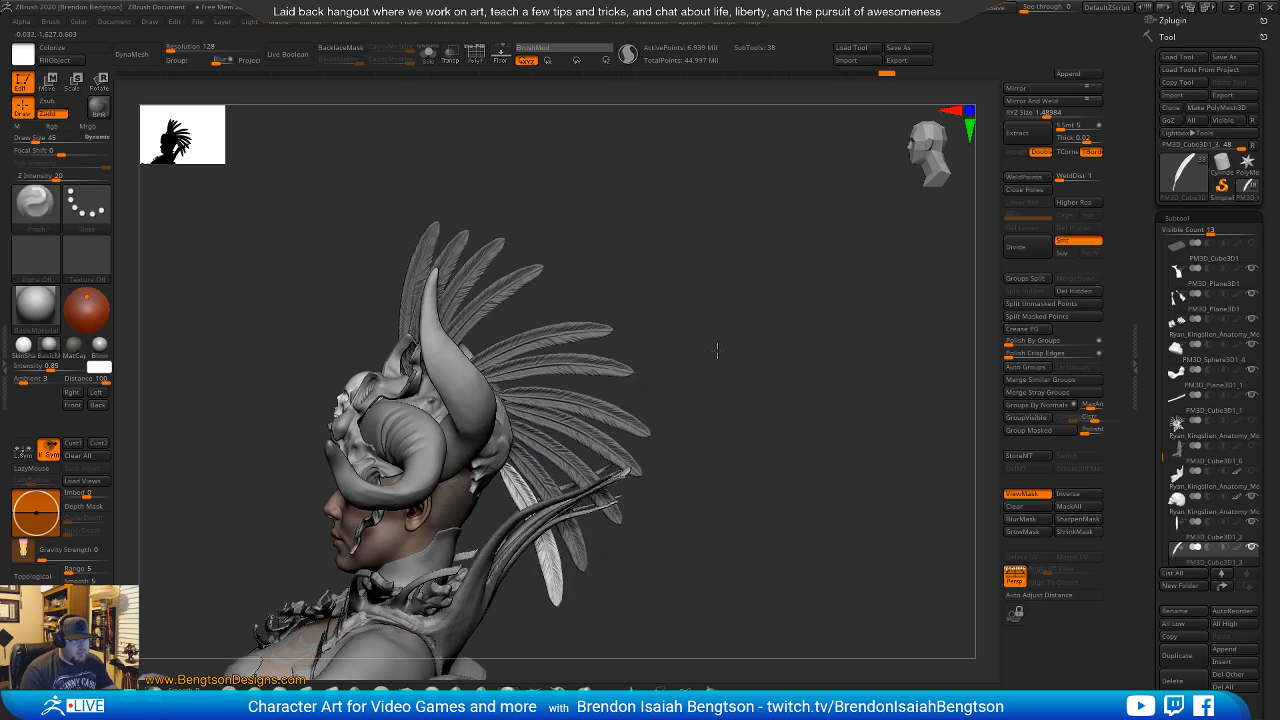
From behind, shift the feather fan sideways onto the headdress's centerline and duplicate its subtool.
mouse_move(727, 331)
mouse_down()
mouse_move(731, 357)
mouse_move(678, 342)
mouse_move(699, 341)
mouse_up()
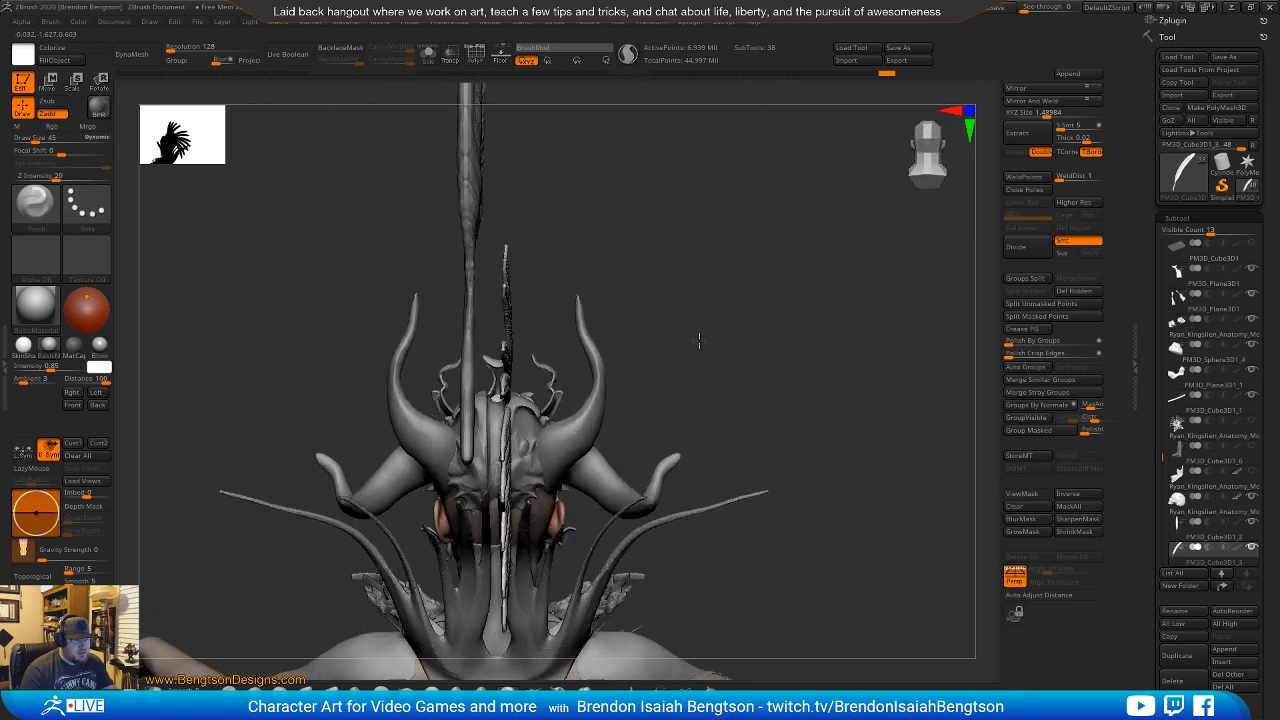
key(w)
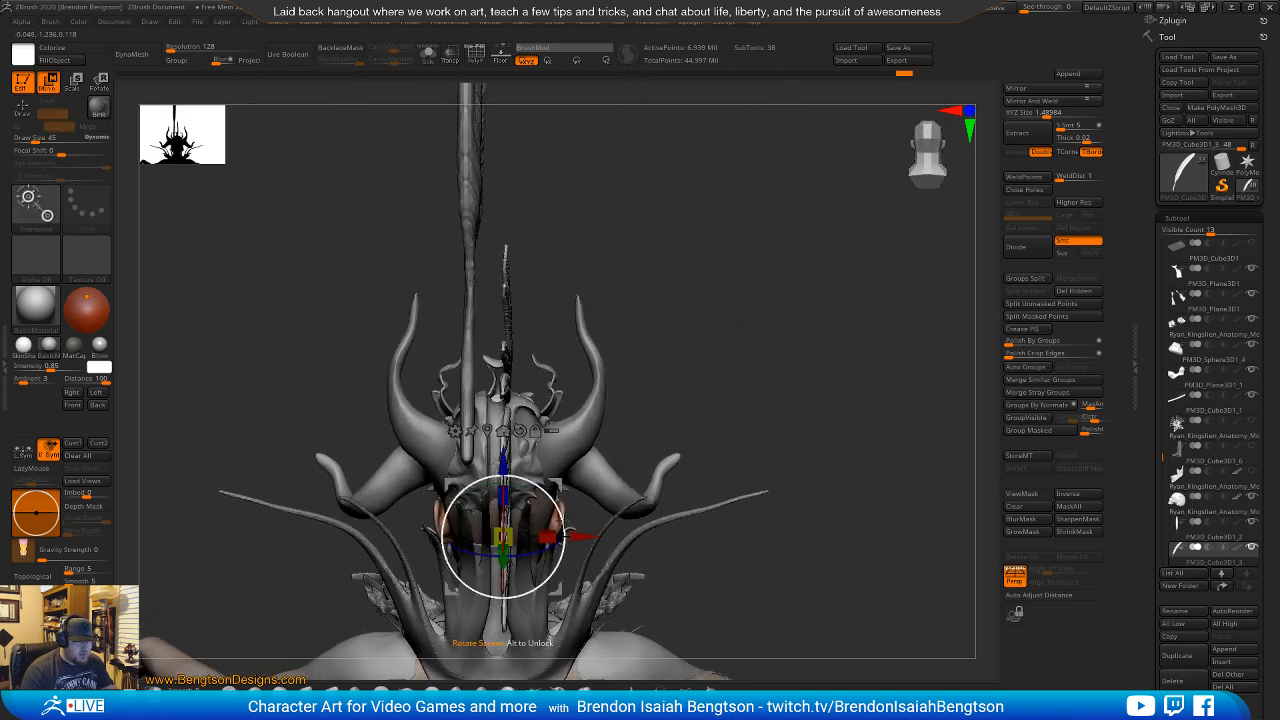
drag(578, 537, 569, 537)
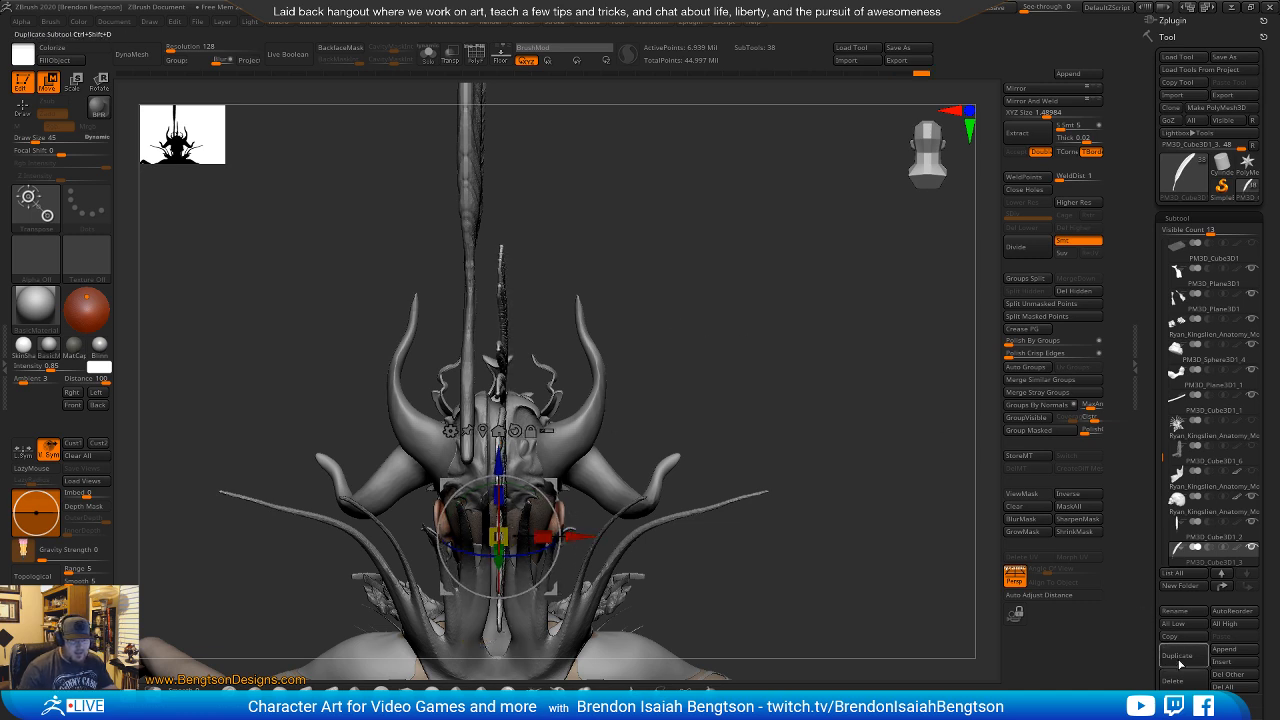
ctrl+drag(565, 530, 563, 537)
Using the Move Topological brush in side view, offset the duplicate fan's upper and front feathers to fill the gaps between the original feathers.
drag(743, 294, 709, 323)
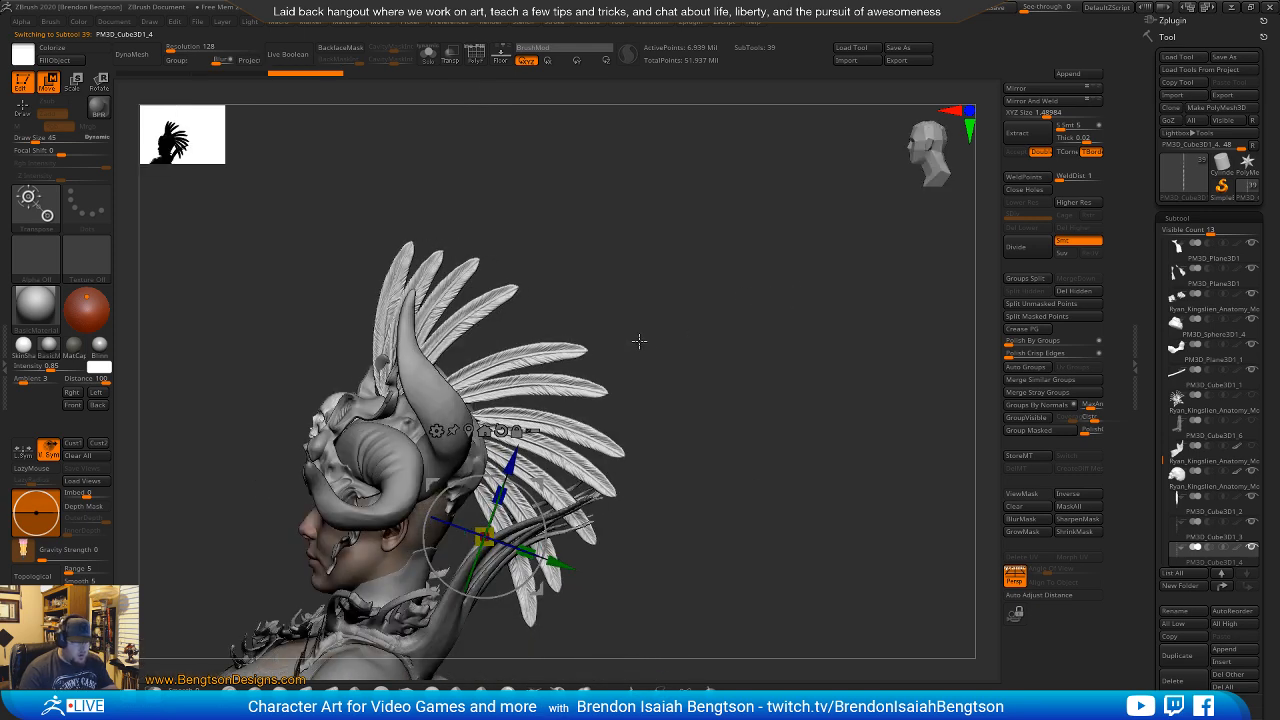
key(q)
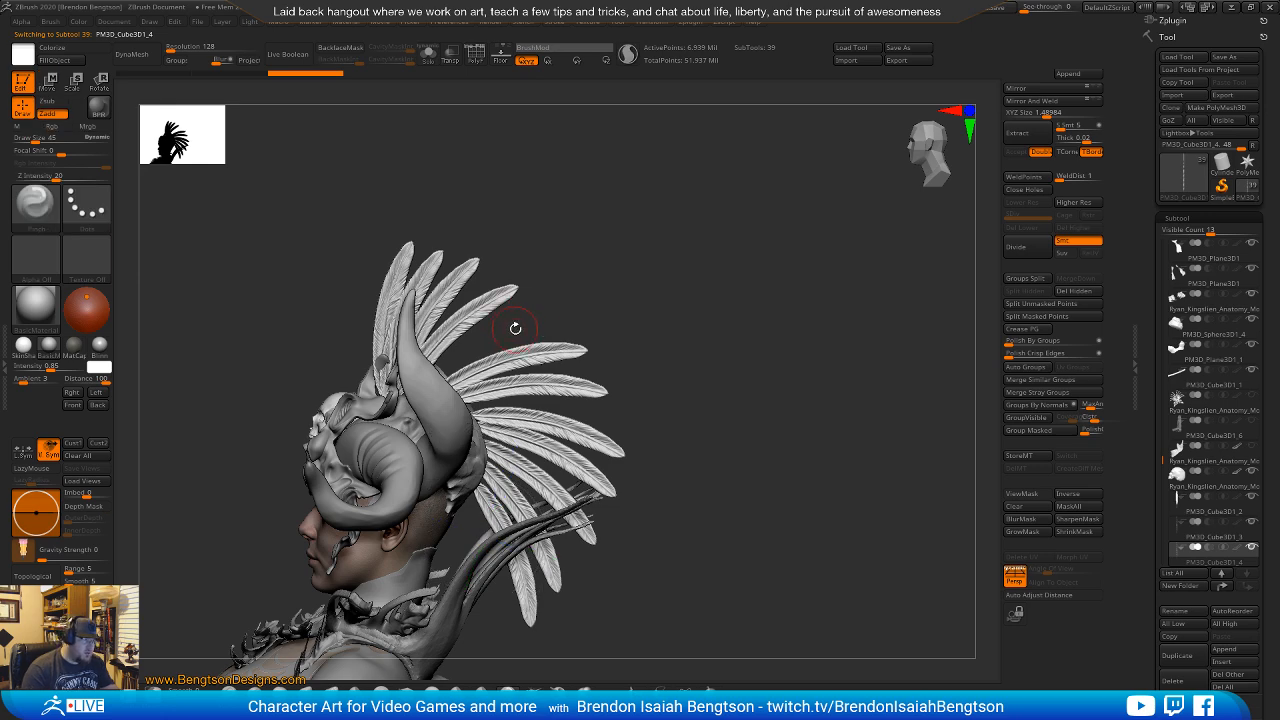
key(shift)
key(space)
drag(519, 315, 549, 322)
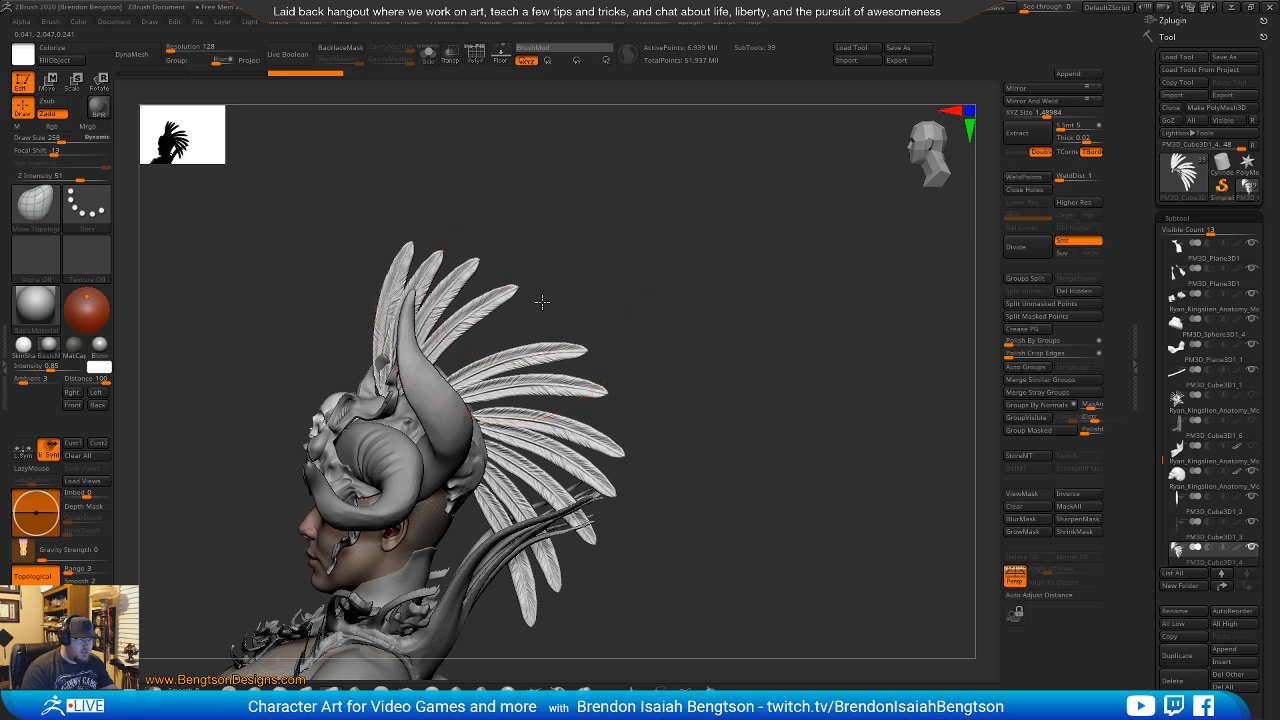
drag(542, 302, 559, 315)
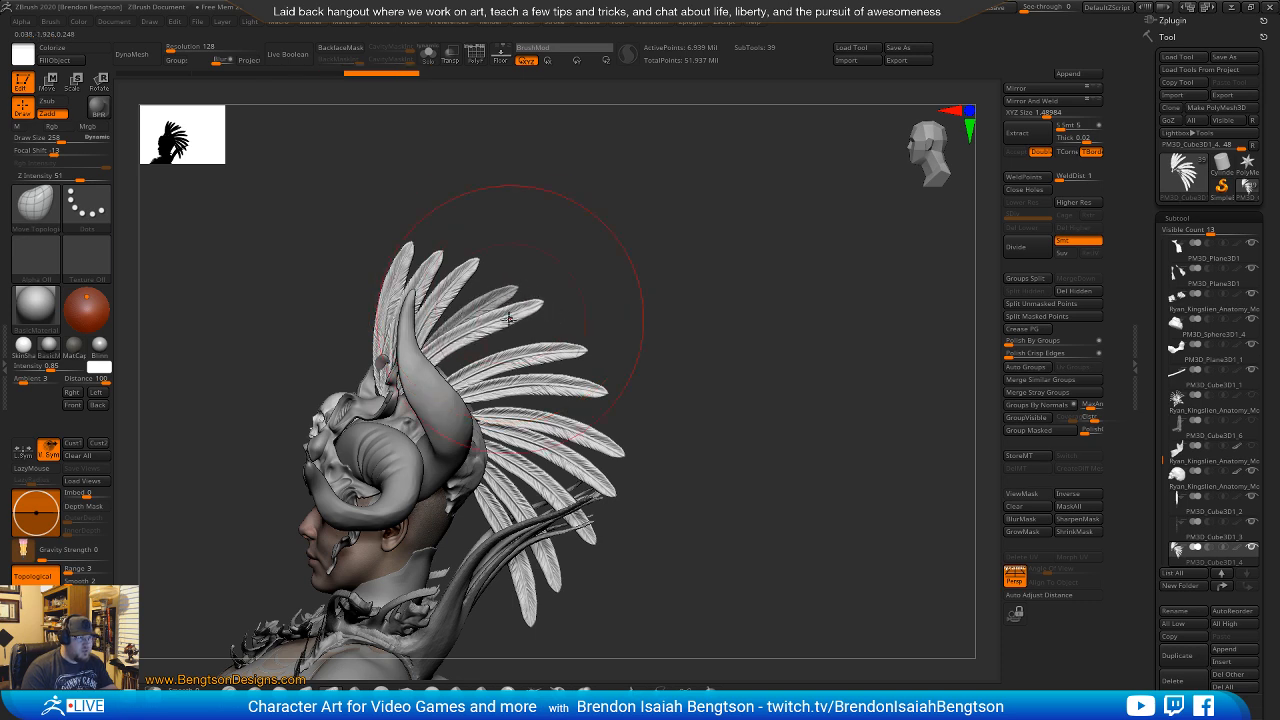
mouse_move(478, 310)
mouse_down()
mouse_move(500, 300)
mouse_move(563, 320)
mouse_up()
drag(438, 349, 445, 341)
mouse_move(478, 267)
mouse_down()
mouse_move(478, 294)
mouse_move(434, 266)
mouse_move(446, 286)
mouse_move(382, 257)
mouse_move(366, 268)
mouse_move(394, 263)
mouse_up()
key(space)
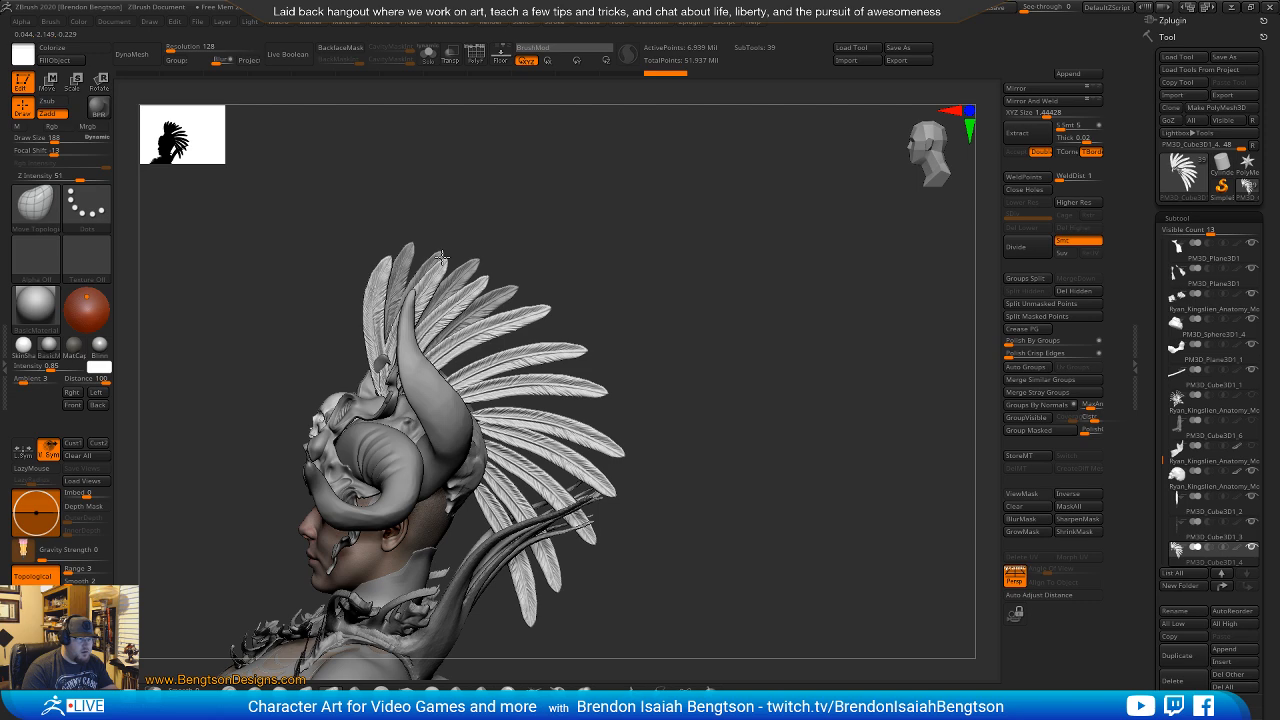
Set Draw Size to 258 and nudge the duplicate fan's middle and lower feathers between the originals, undoing unwanted strokes.
key(space)
mouse_move(560, 343)
mouse_down()
mouse_move(583, 343)
mouse_move(510, 360)
mouse_move(555, 344)
mouse_move(583, 368)
mouse_up()
key(ctrl+z)
key(ctrl+z)
key(ctrl+z)
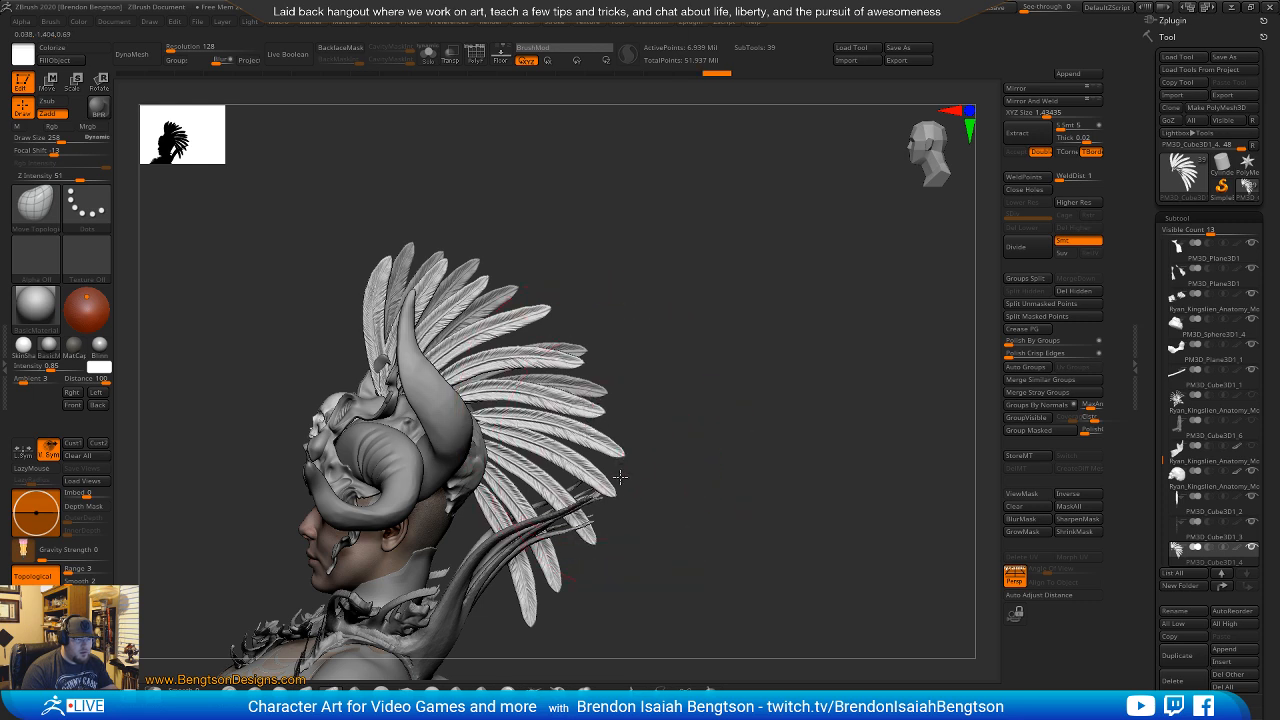
drag(611, 494, 613, 495)
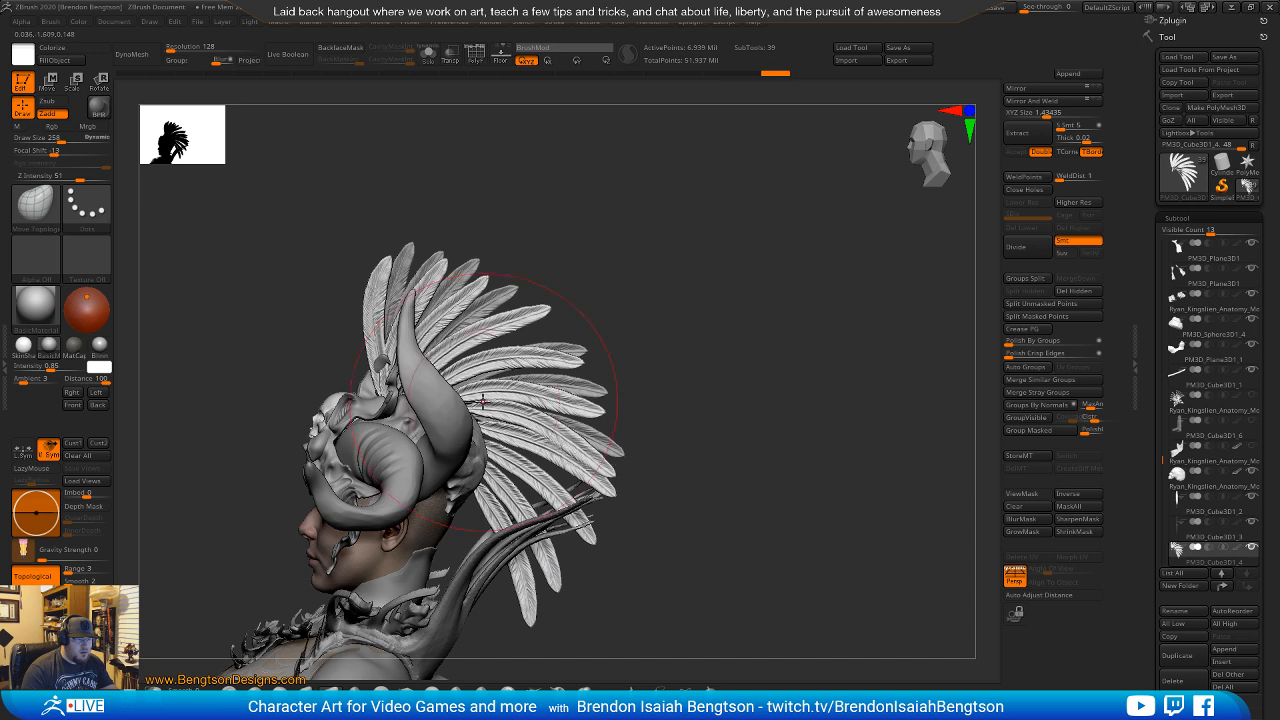
mouse_move(686, 363)
mouse_down()
mouse_move(723, 366)
mouse_move(674, 354)
mouse_move(657, 477)
mouse_move(615, 528)
mouse_move(674, 510)
mouse_move(651, 397)
mouse_move(666, 354)
mouse_move(643, 377)
mouse_move(694, 397)
mouse_move(749, 291)
mouse_move(538, 341)
mouse_up()
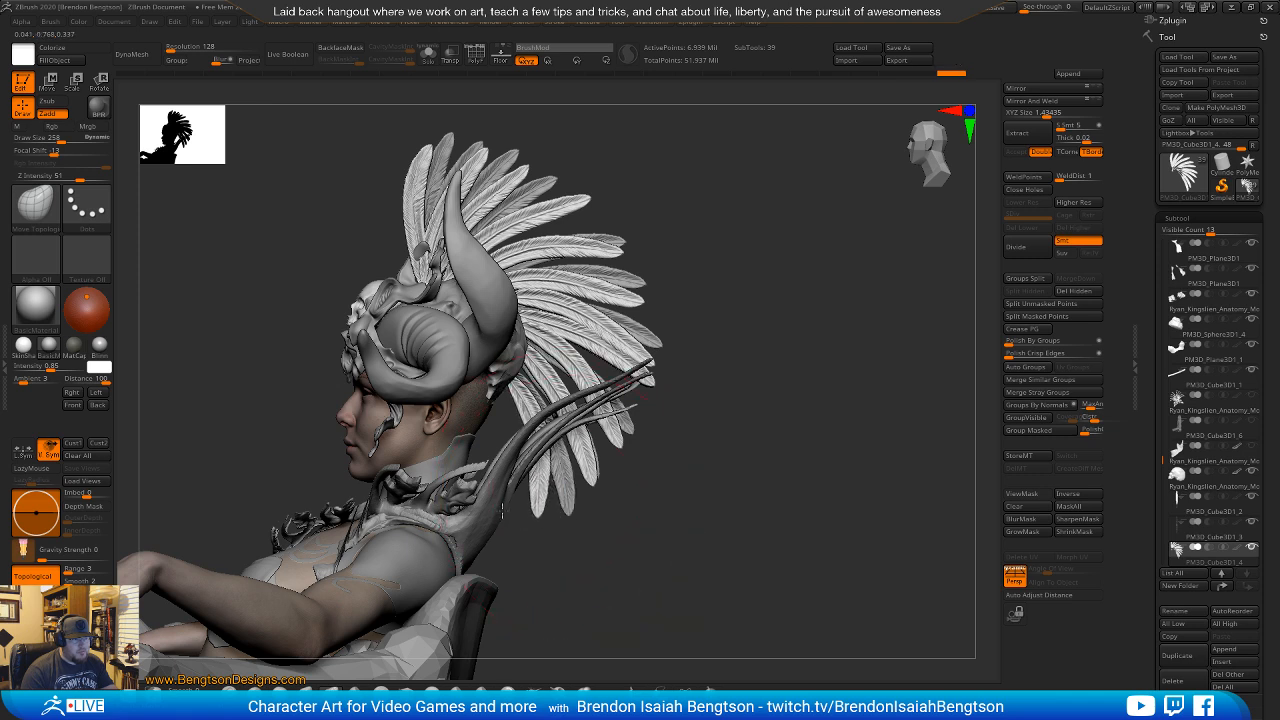
Tilt the duplicate fan outward to one side in front view and shift it close beside the central feather row.
mouse_move(786, 409)
mouse_down()
mouse_move(737, 357)
mouse_move(720, 385)
mouse_move(754, 360)
mouse_up()
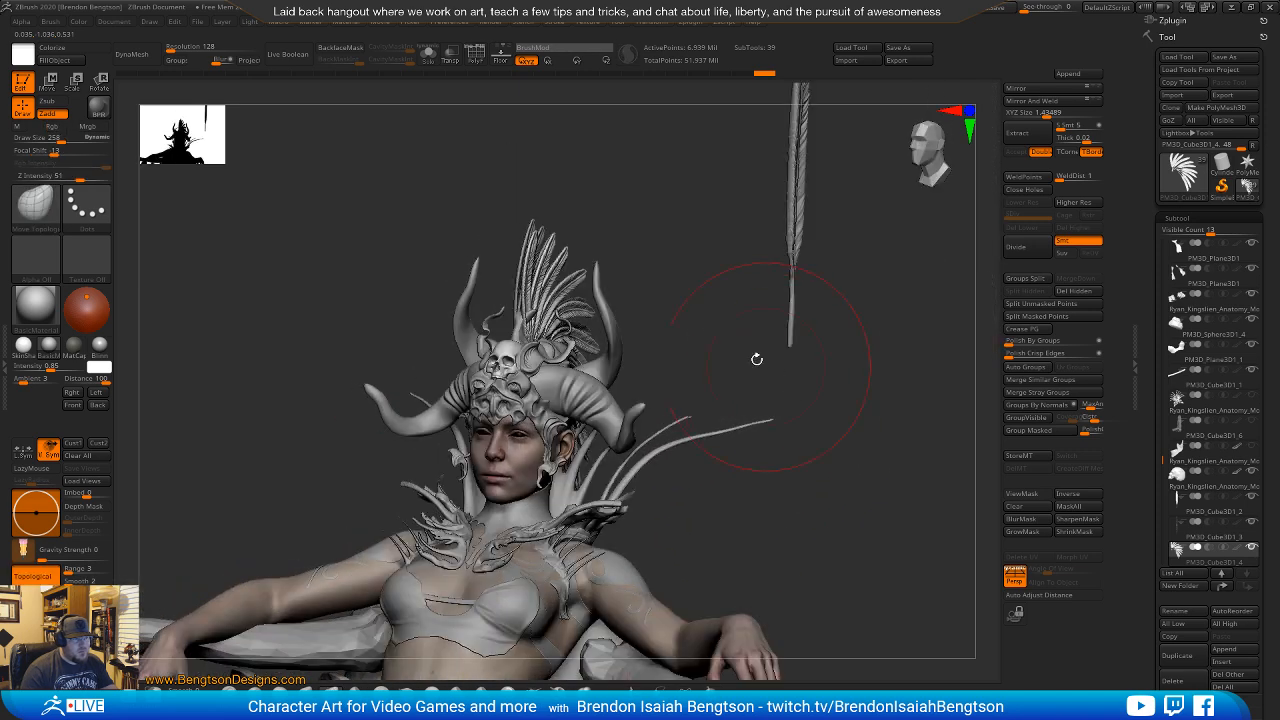
key(w)
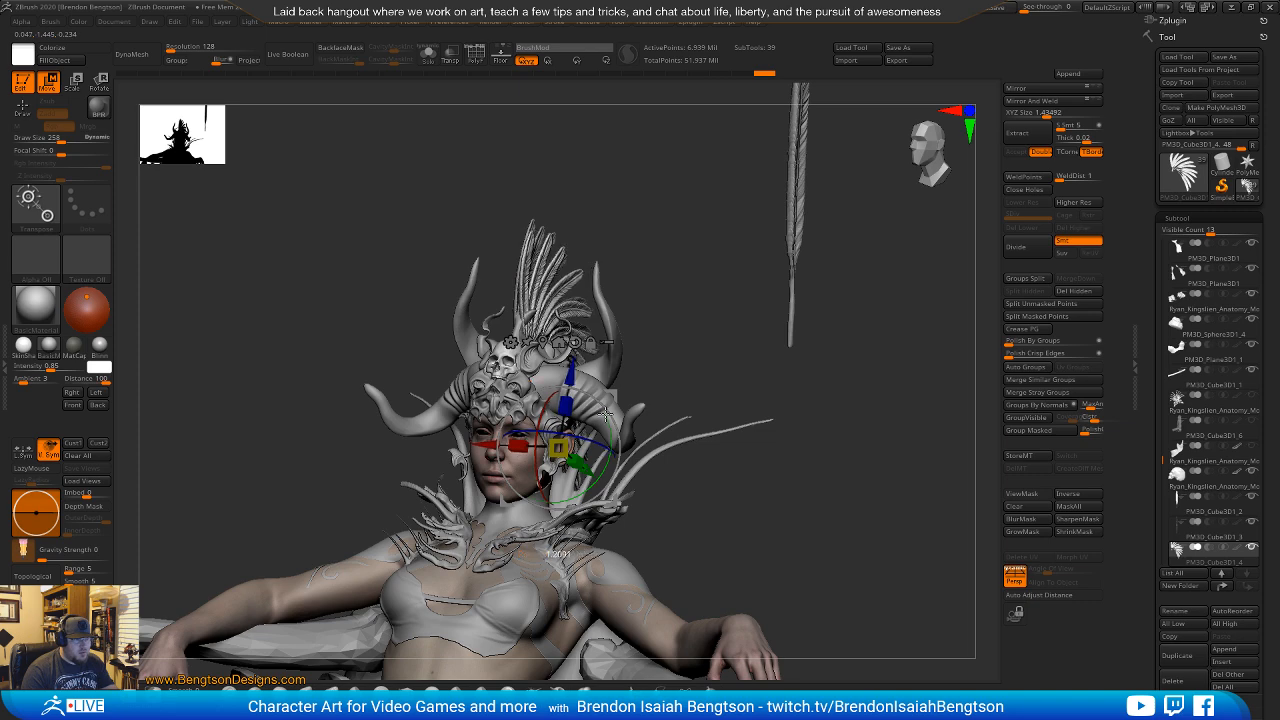
mouse_move(605, 413)
mouse_down()
mouse_move(590, 455)
mouse_move(595, 400)
mouse_move(600, 410)
mouse_up()
shift+drag(694, 275, 686, 243)
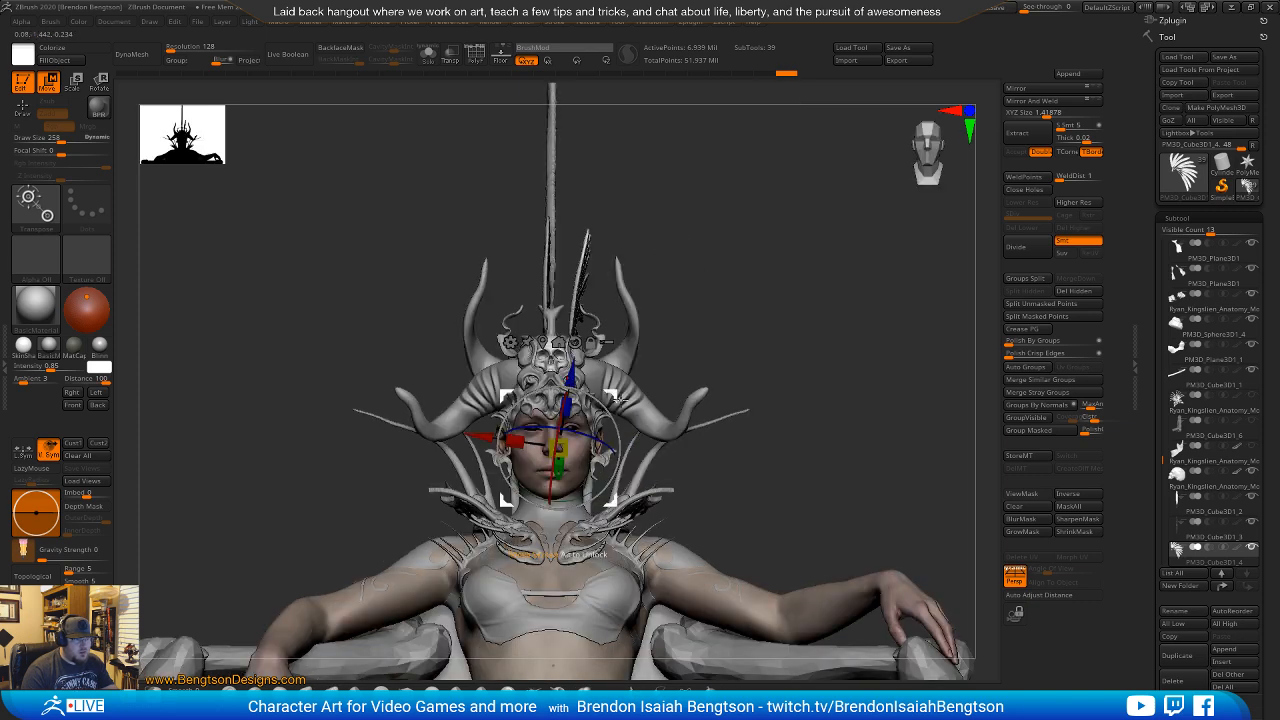
drag(604, 394, 596, 387)
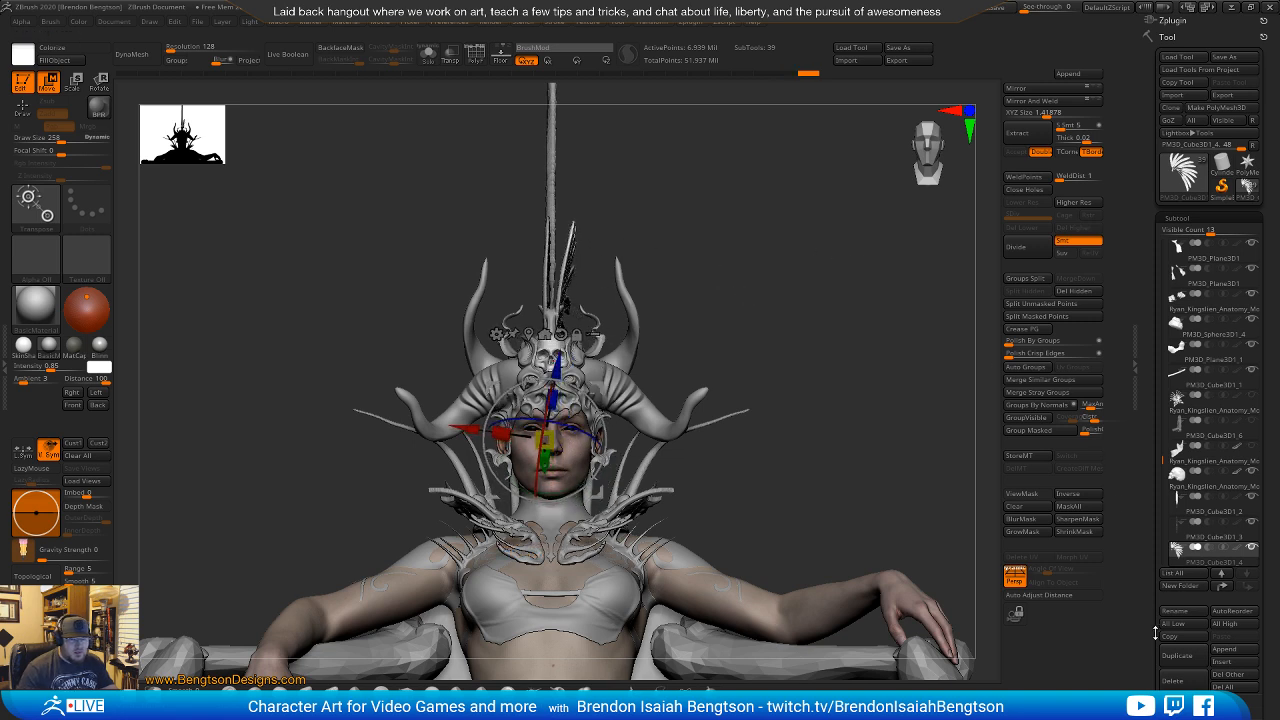
Duplicate the tilted fan's subtool, mirror it to the other side of the head and adjust its position beside the central row.
key(ctrl+shift+d)
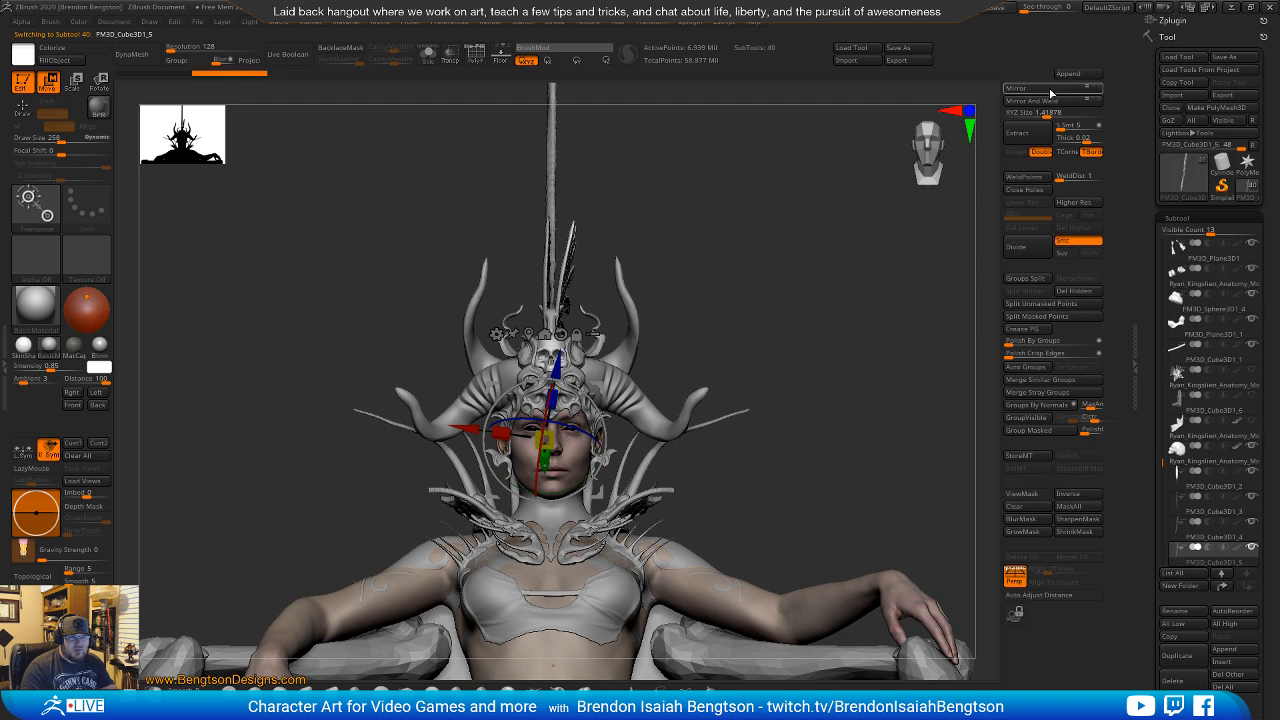
click(1036, 95)
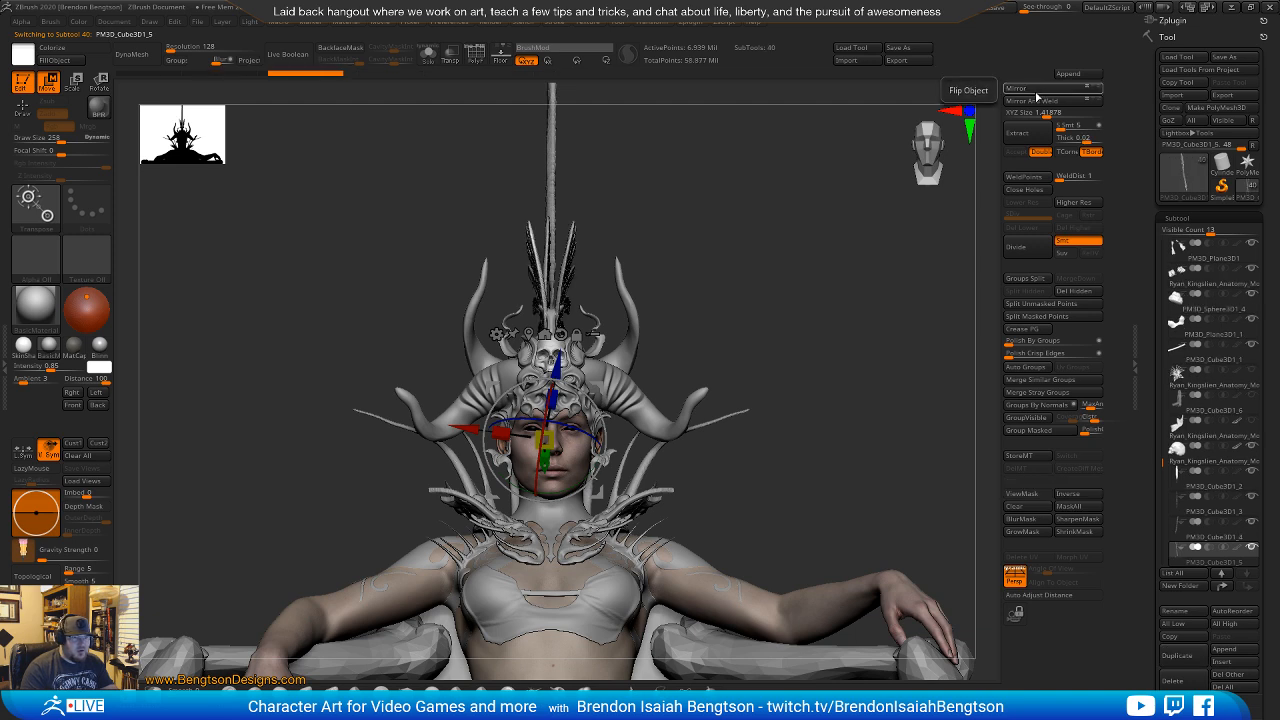
drag(600, 386, 594, 385)
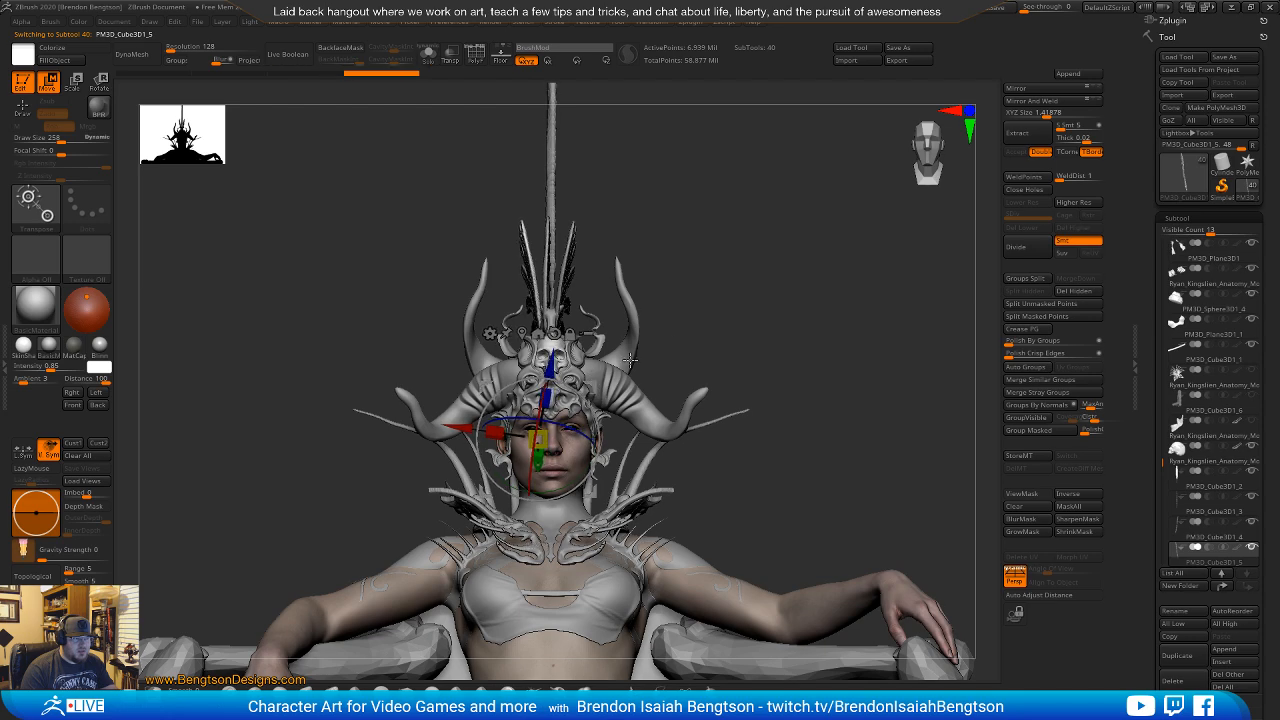
mouse_move(749, 356)
mouse_down()
mouse_move(662, 363)
mouse_move(701, 367)
mouse_move(715, 351)
mouse_move(803, 434)
mouse_move(778, 457)
mouse_move(749, 449)
mouse_move(754, 463)
mouse_move(769, 340)
mouse_move(742, 390)
mouse_move(757, 357)
mouse_move(771, 367)
mouse_move(763, 323)
mouse_move(763, 380)
mouse_move(746, 347)
mouse_up()
key(q)
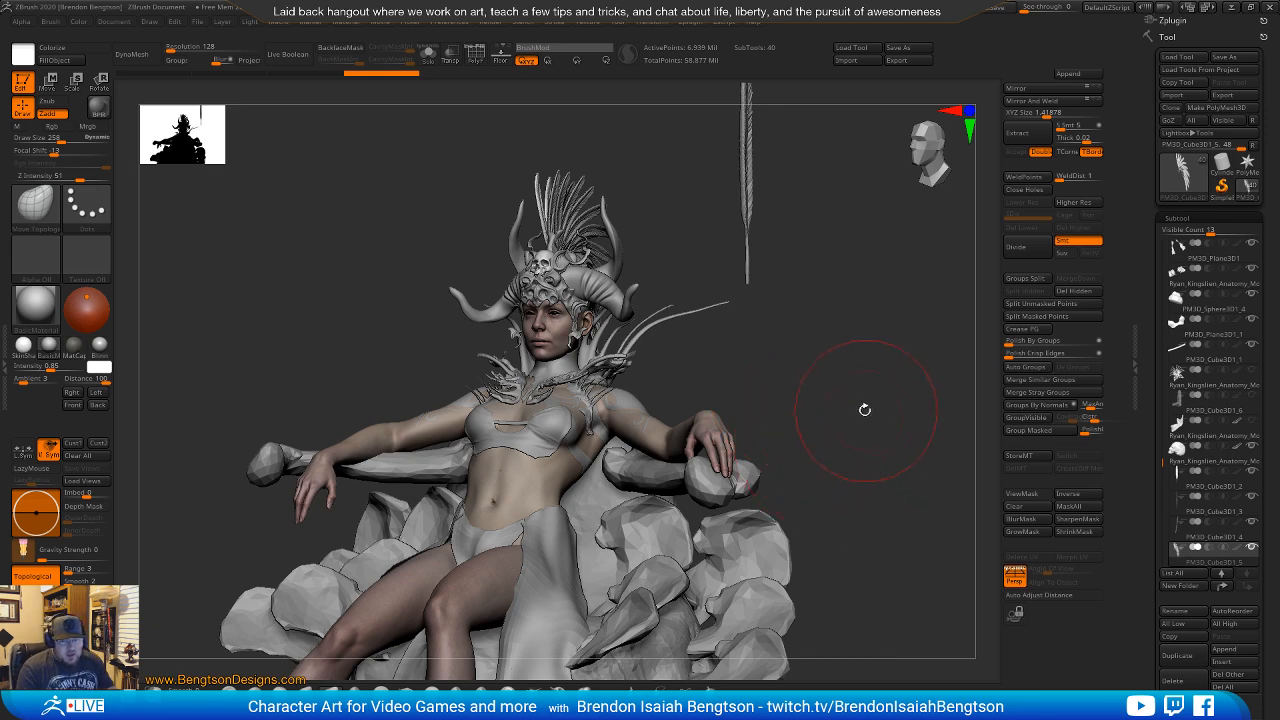
Enlarge the Move Topological brush to Draw Size 403 and reshape the mirrored fan's feathers from behind, briefly toggling PolyFrame to distinguish them.
drag(878, 430, 785, 405)
alt+drag(825, 459, 846, 572)
key(space)
drag(530, 284, 545, 284)
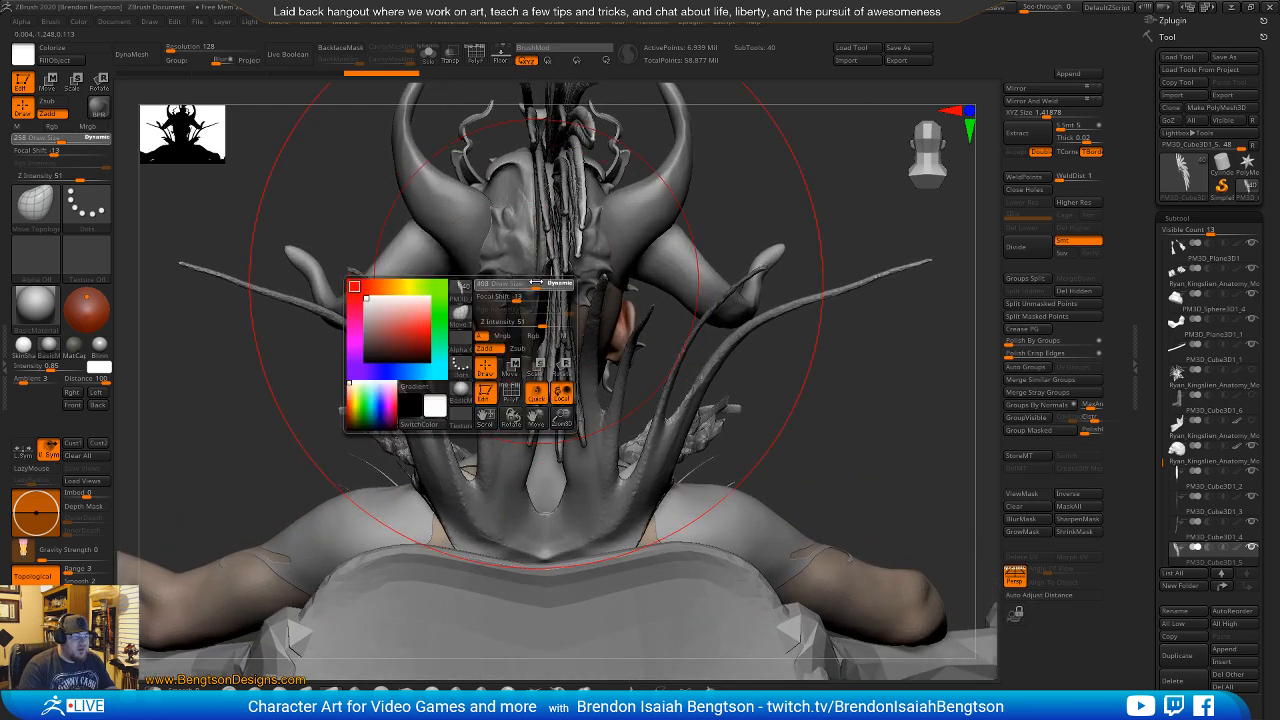
drag(760, 246, 750, 150)
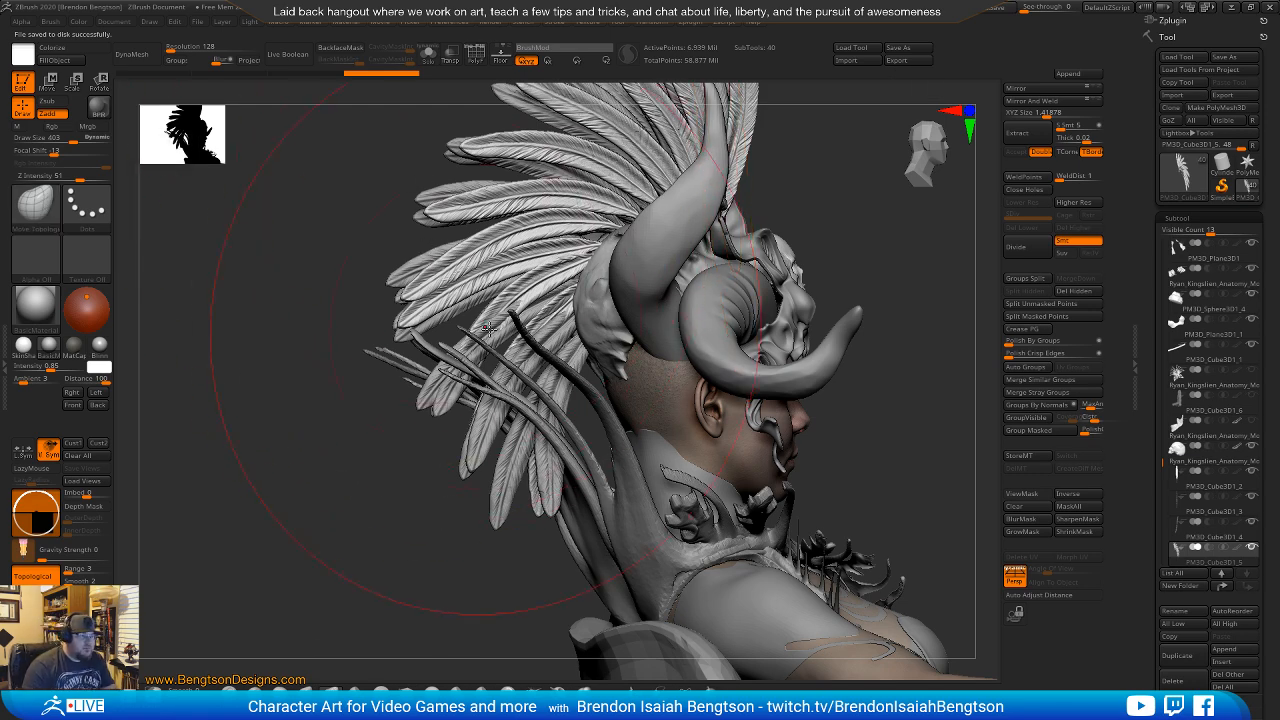
key(shift)
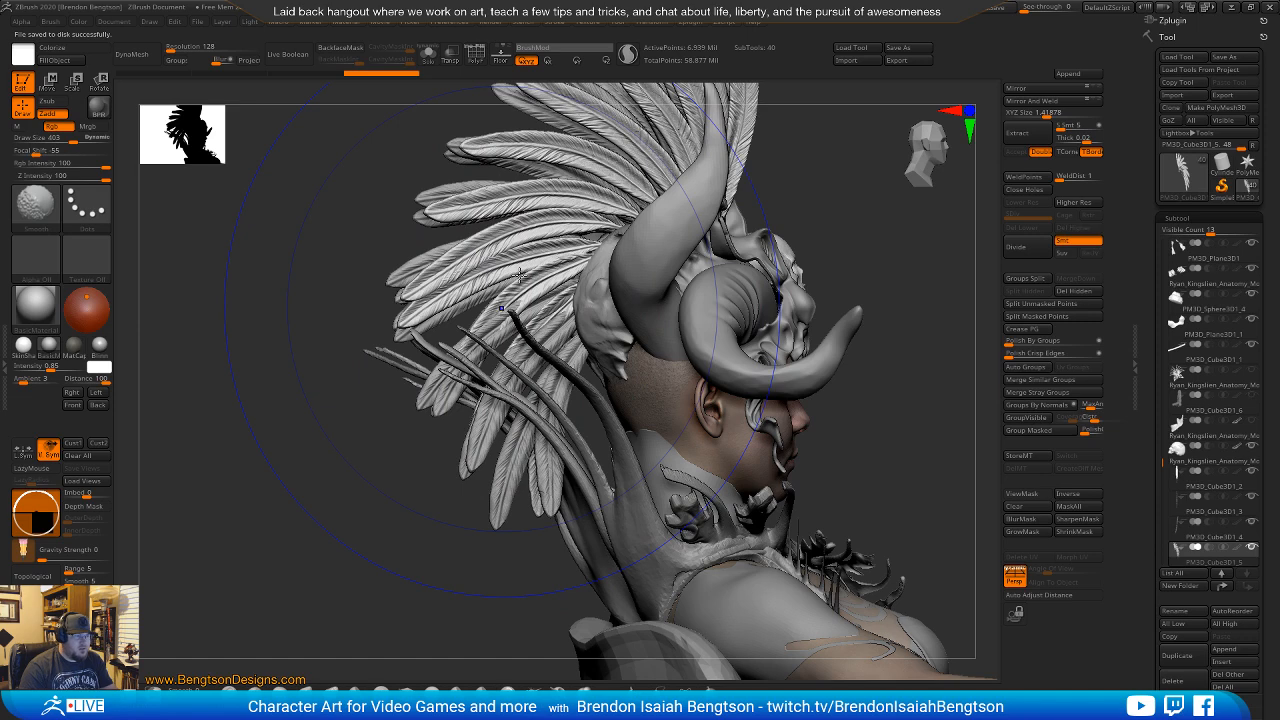
key(shift+f)
mouse_move(549, 320)
alt+right_down()
mouse_move(543, 404)
mouse_move(560, 280)
mouse_move(540, 300)
alt+right_up()
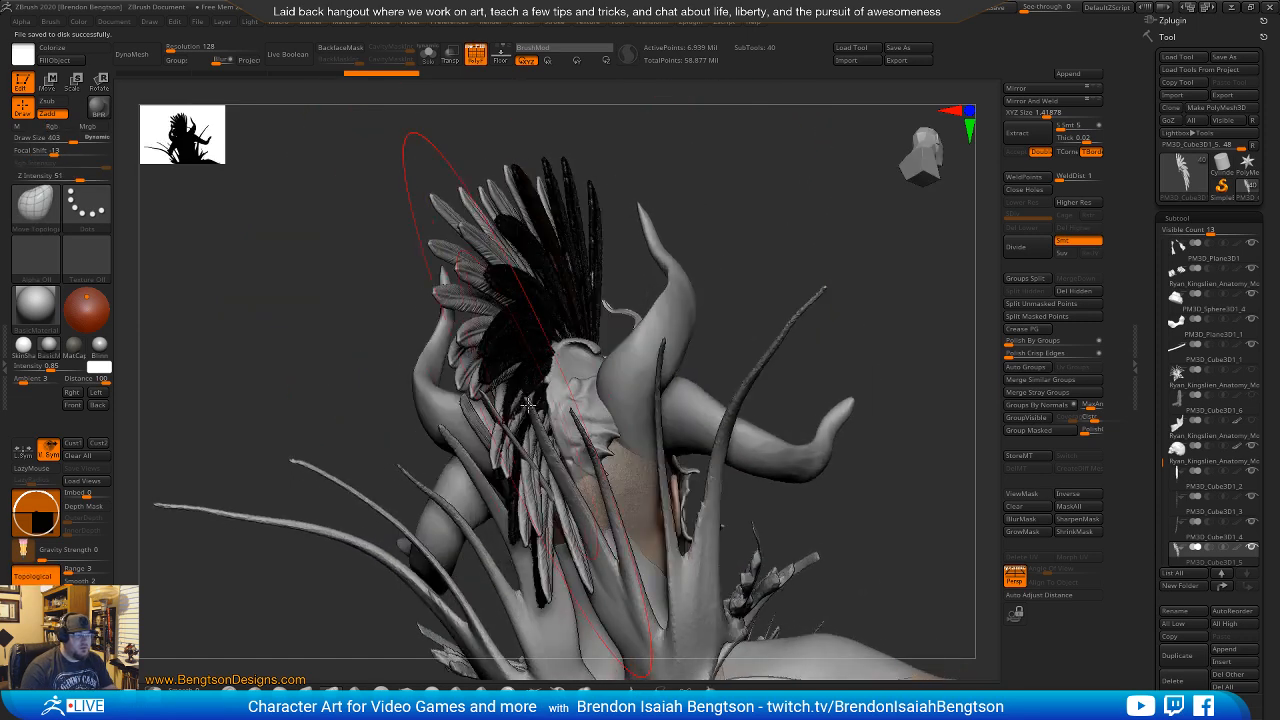
drag(528, 393, 529, 394)
key(shift+f)
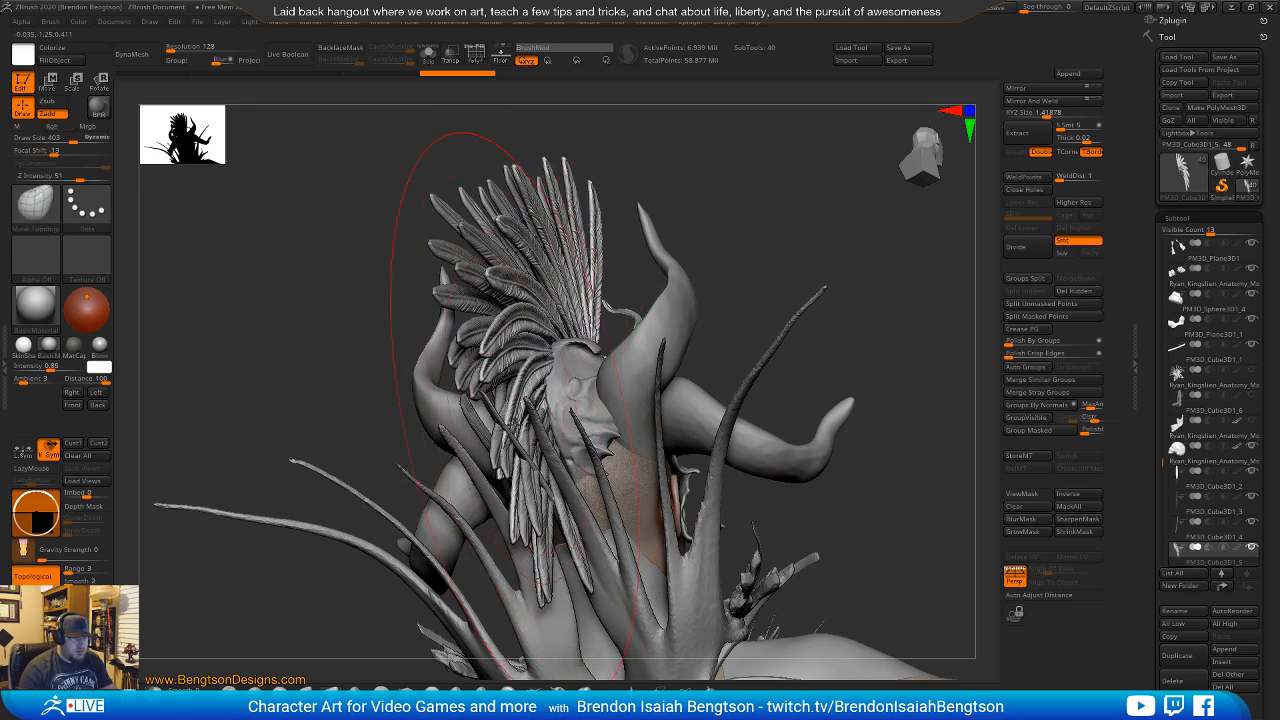
mouse_move(503, 461)
mouse_down()
mouse_move(531, 444)
mouse_move(556, 354)
mouse_up()
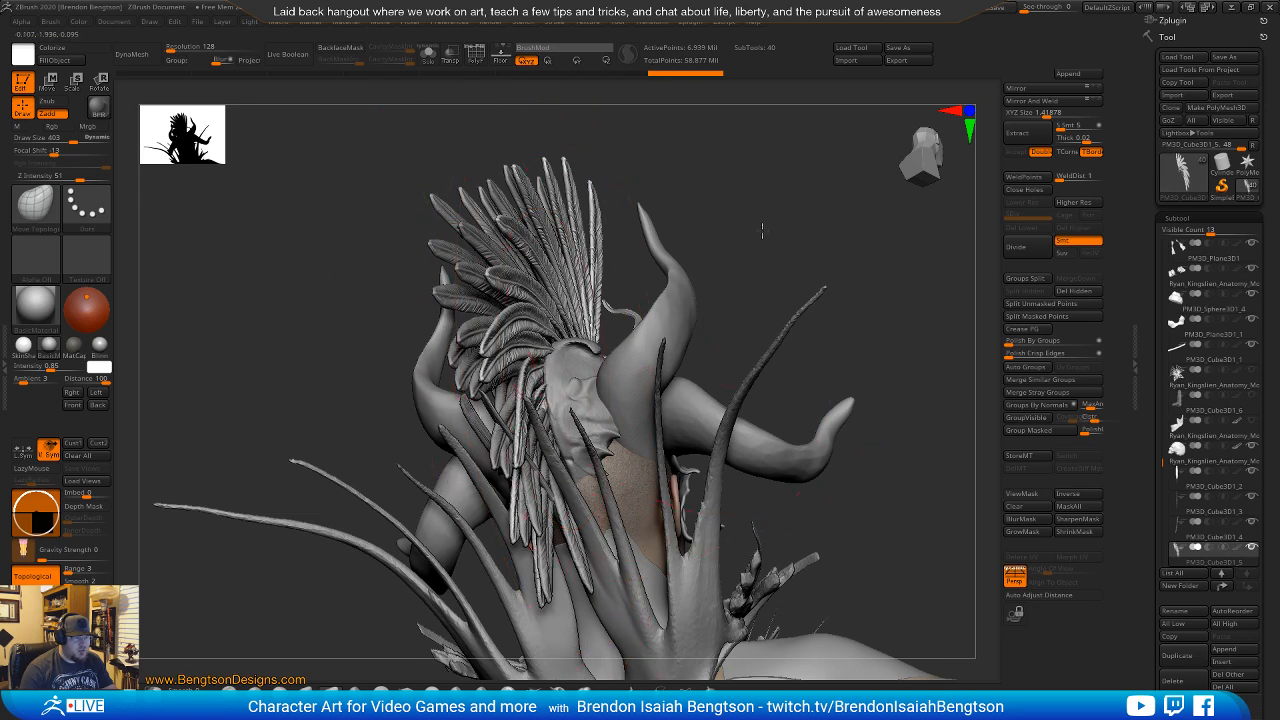
Reduce Draw Size to 229 and pull individual middle and upper feathers of the mirrored fan apart for a more irregular spread.
drag(762, 231, 774, 232)
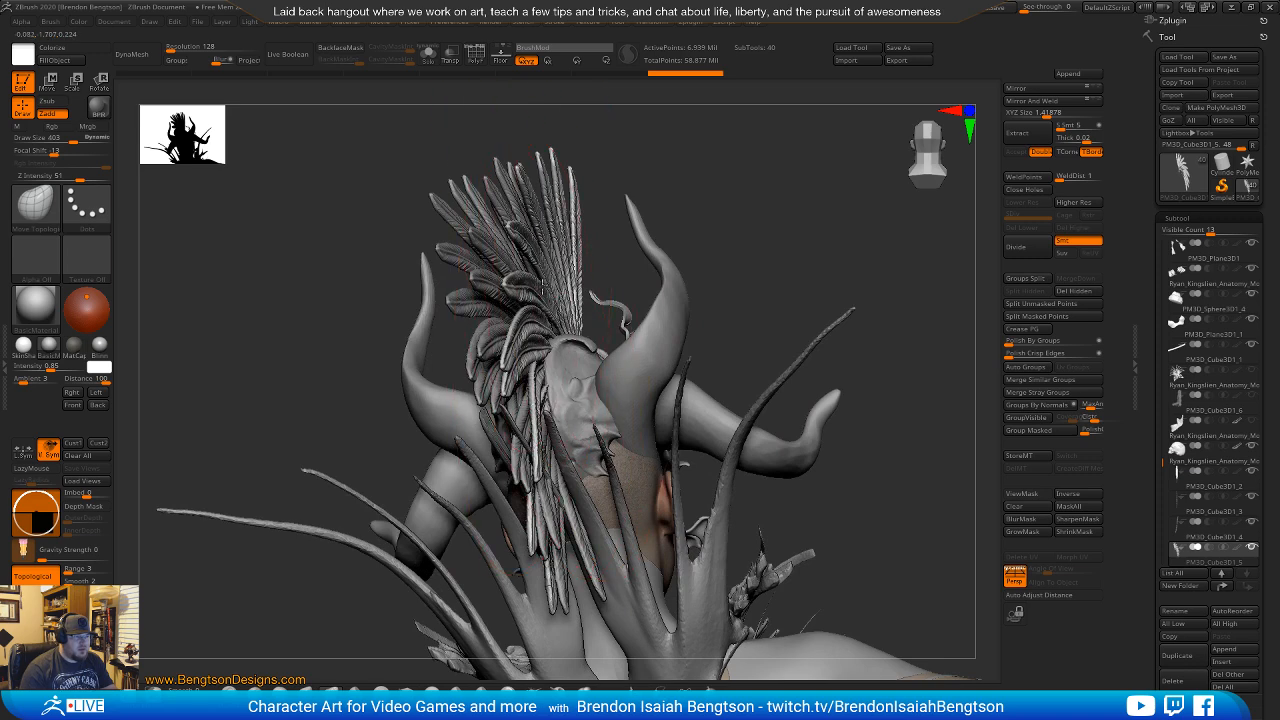
key(space)
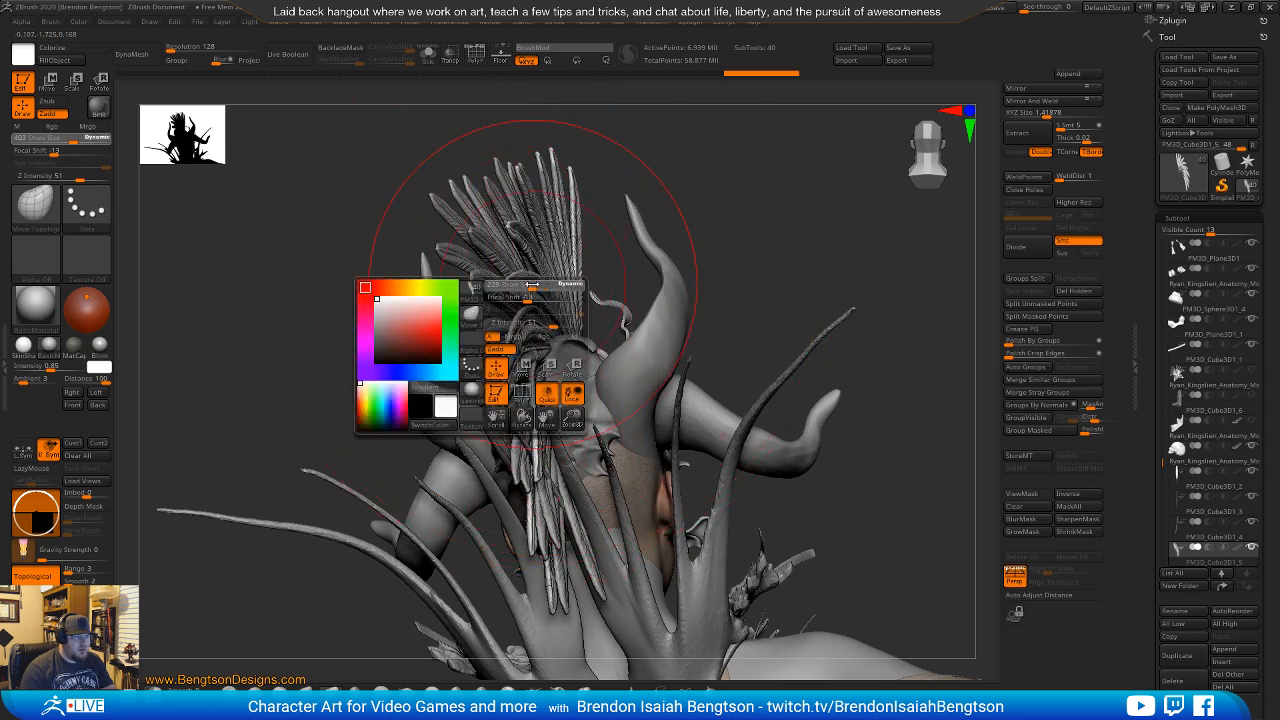
click(532, 284)
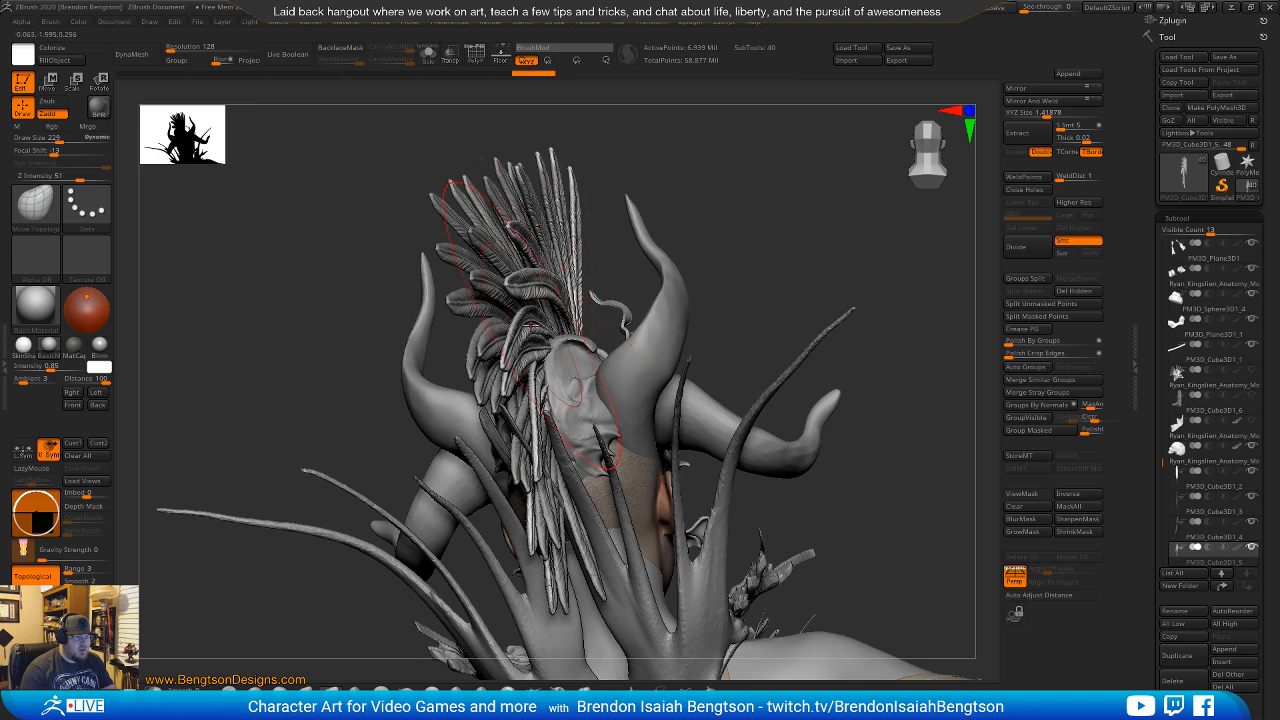
drag(525, 319, 519, 347)
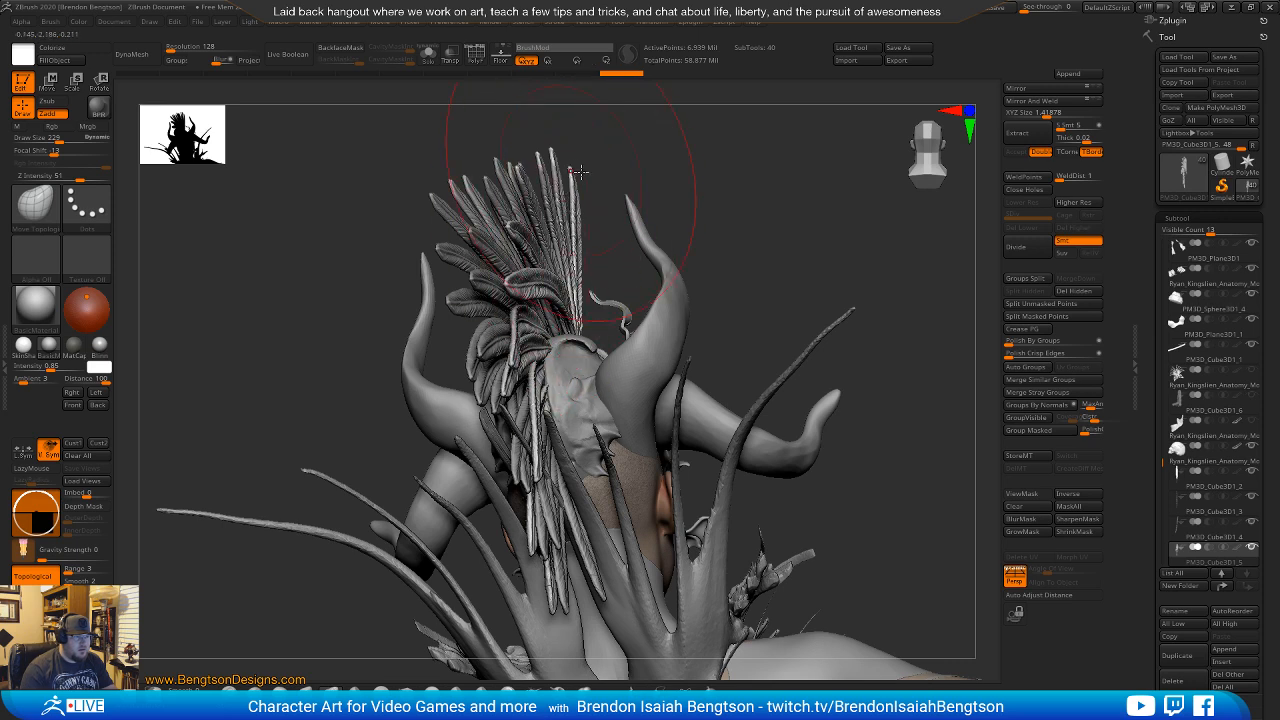
mouse_move(580, 172)
mouse_down()
mouse_move(606, 182)
mouse_move(573, 154)
mouse_move(589, 158)
mouse_up()
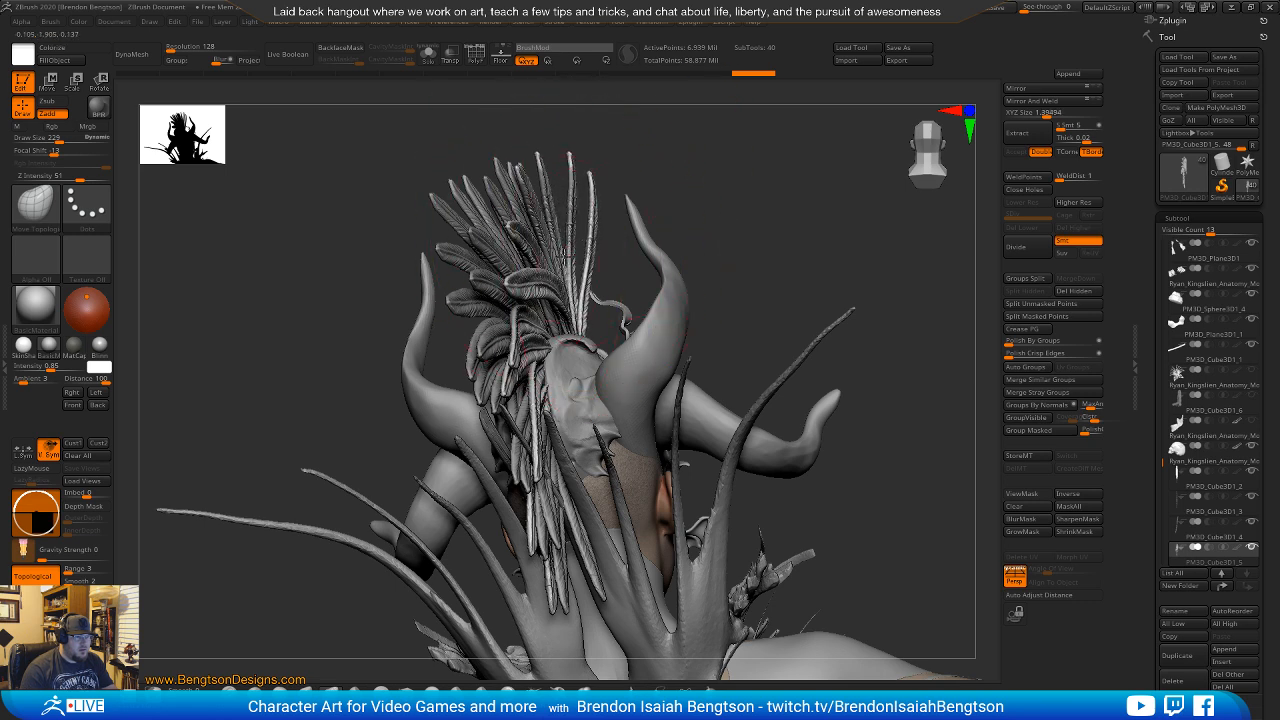
Pull the tip of the foremost upper feather slightly outward with the Move Topological brush in side view.
mouse_move(705, 186)
mouse_down()
mouse_move(617, 203)
mouse_move(678, 222)
mouse_move(686, 200)
mouse_move(662, 187)
mouse_up()
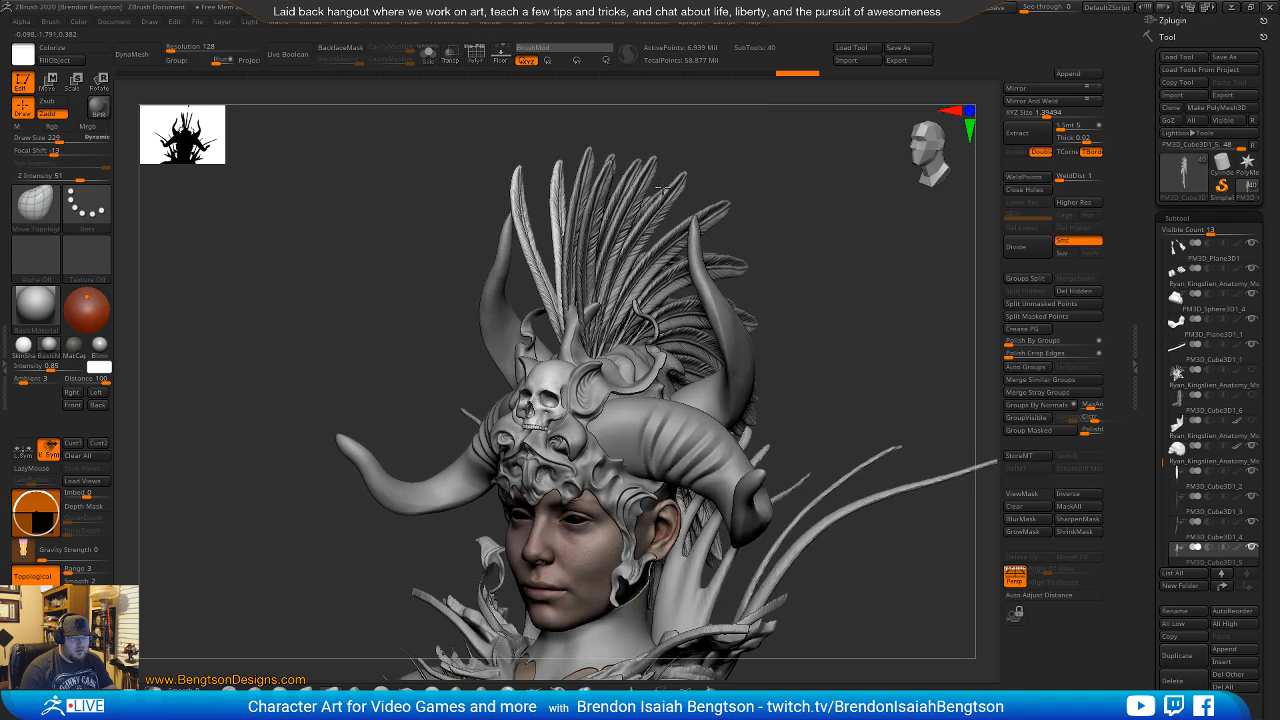
drag(774, 194, 702, 184)
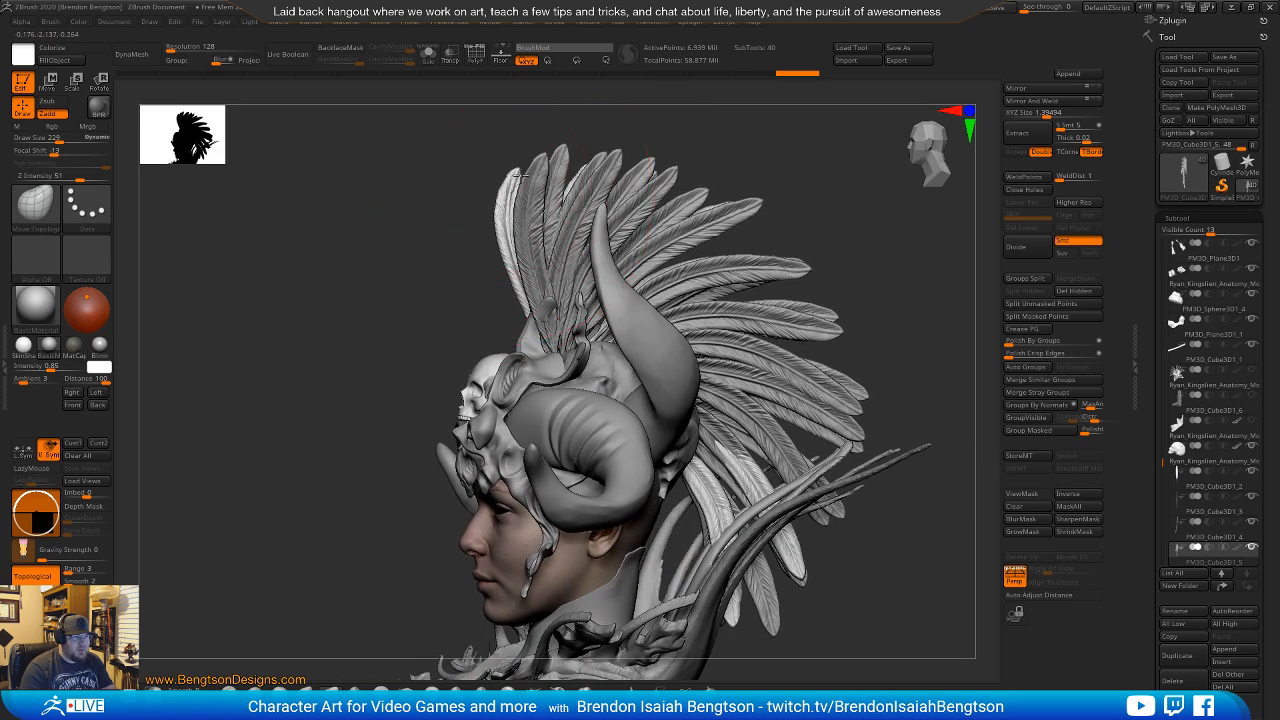
drag(522, 176, 510, 168)
Examine the feathered headdress from both sides and the front, checking its silhouette against the whole seated figure and throne.
drag(454, 284, 698, 294)
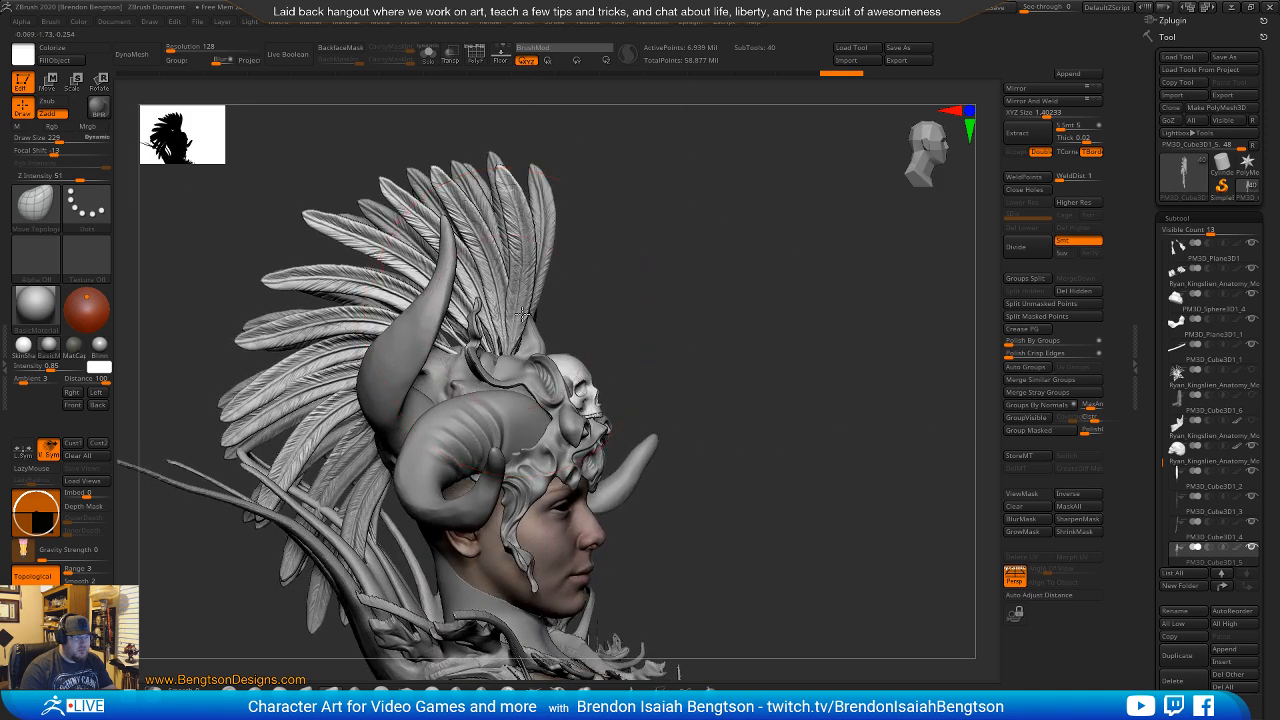
mouse_move(630, 268)
mouse_down()
mouse_move(666, 263)
mouse_move(688, 293)
mouse_move(680, 200)
mouse_up()
alt+drag(709, 343, 713, 172)
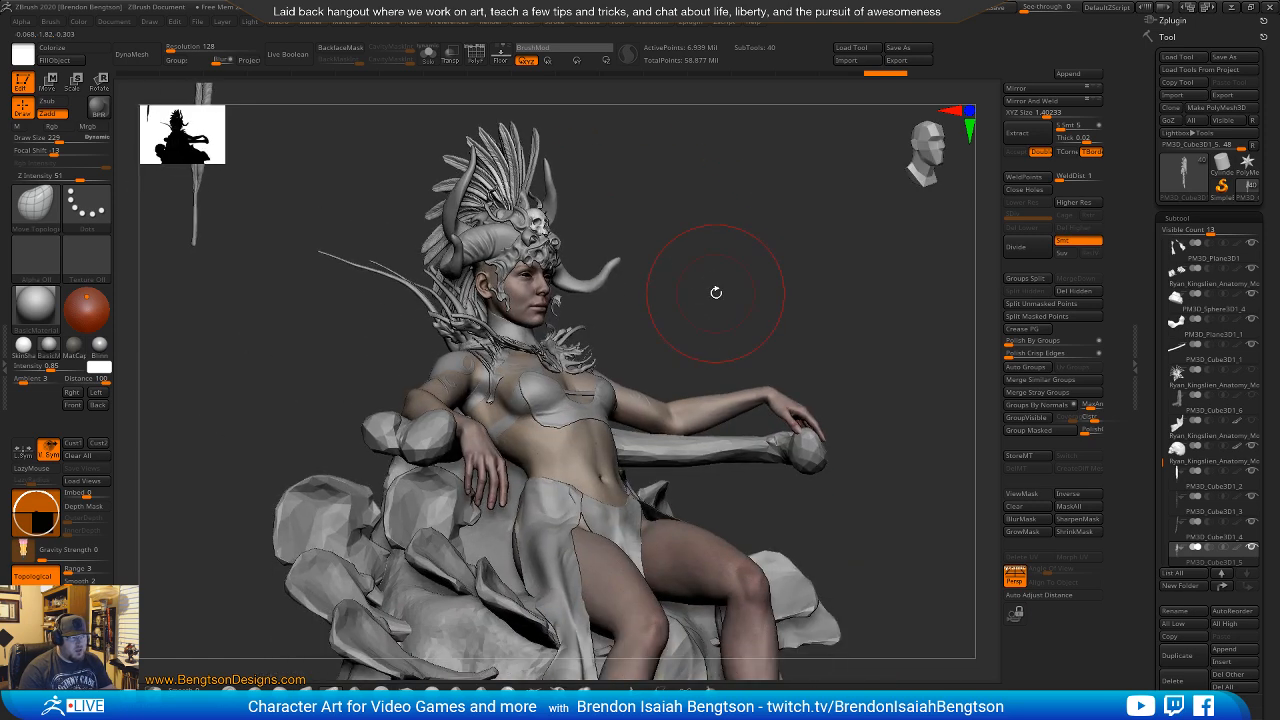
mouse_move(716, 292)
mouse_down()
mouse_move(683, 303)
mouse_move(712, 300)
mouse_move(686, 286)
mouse_move(680, 255)
mouse_up()
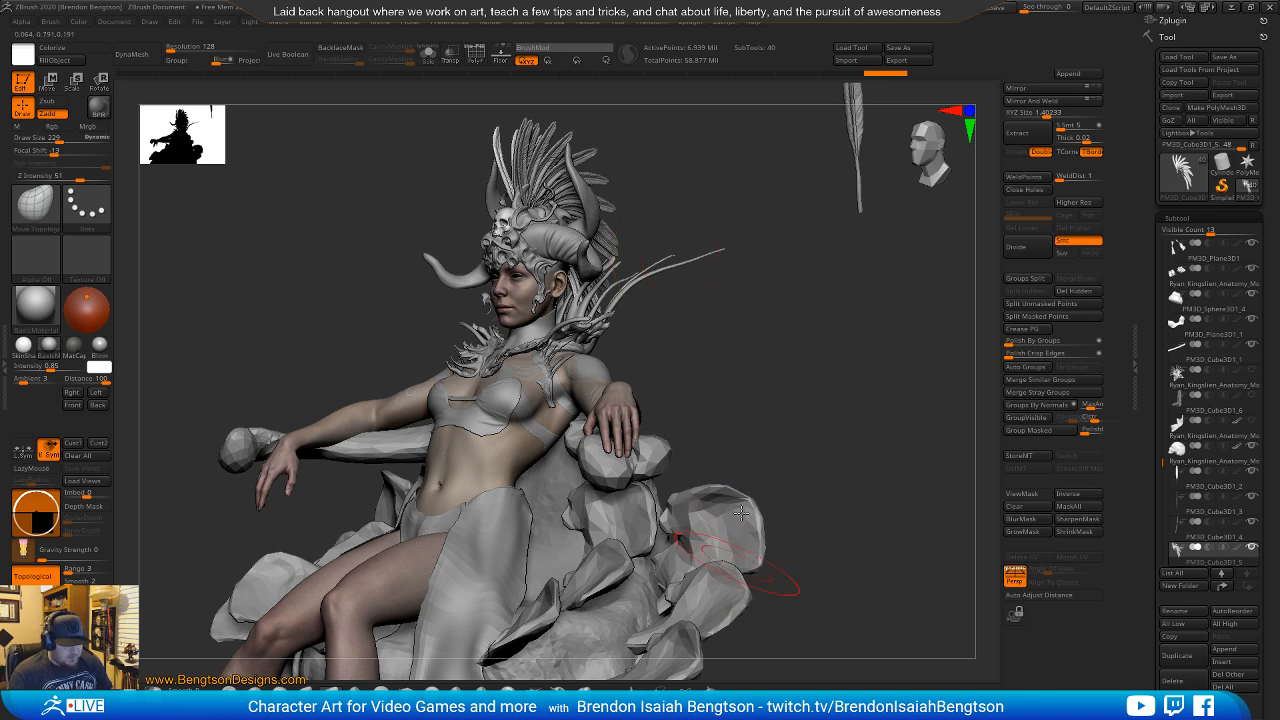
drag(784, 441, 832, 446)
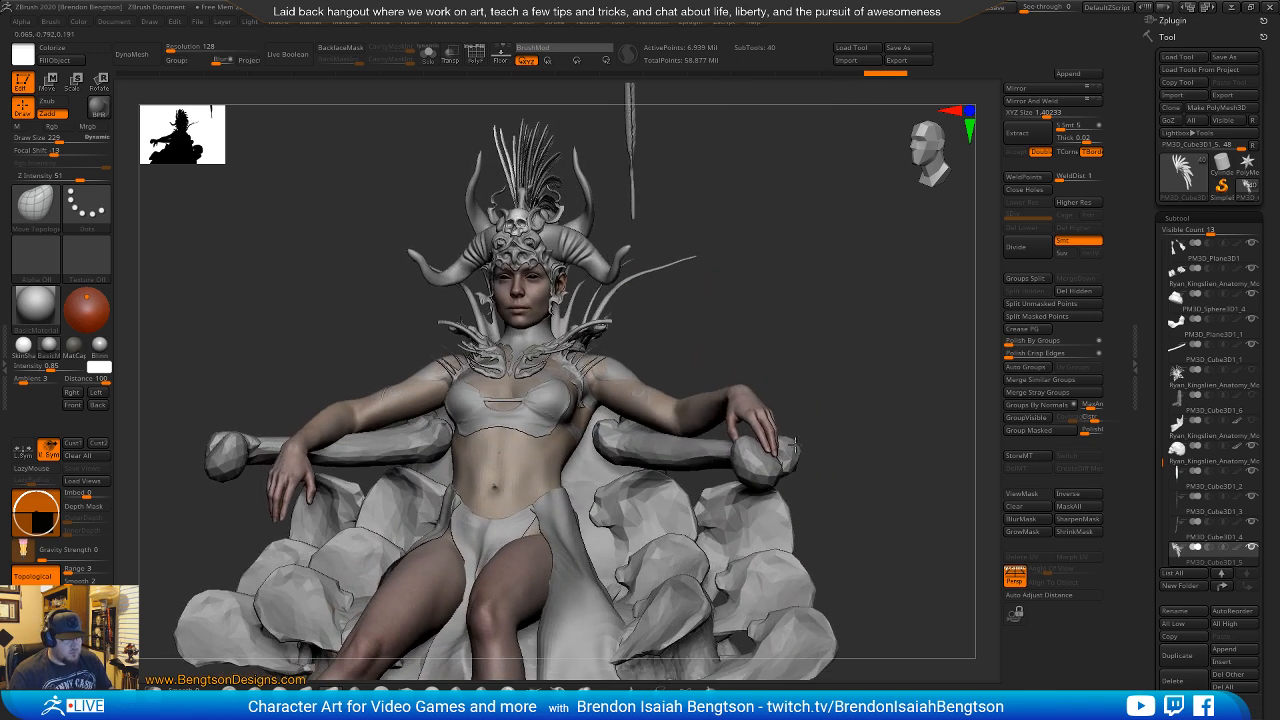
mouse_move(775, 371)
alt+mouse_down()
mouse_move(795, 402)
mouse_move(789, 357)
alt+mouse_up()
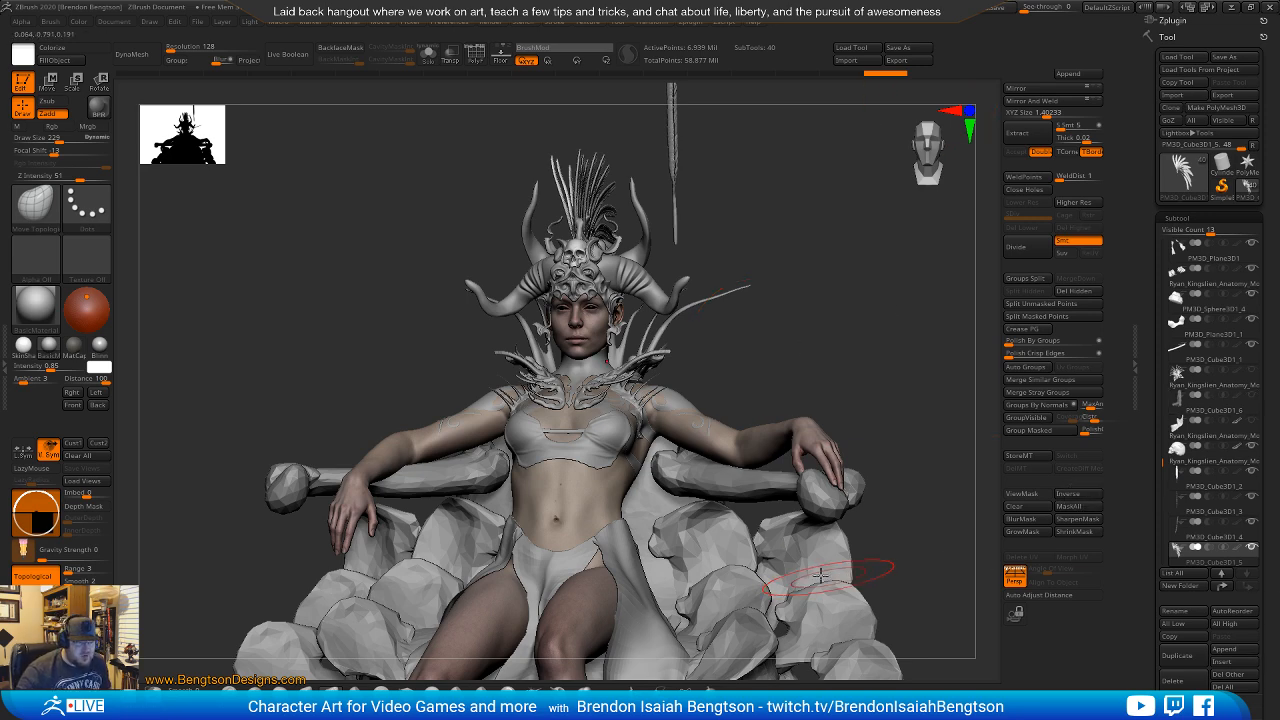
mouse_move(808, 572)
right_down()
mouse_move(754, 571)
mouse_move(810, 572)
right_up()
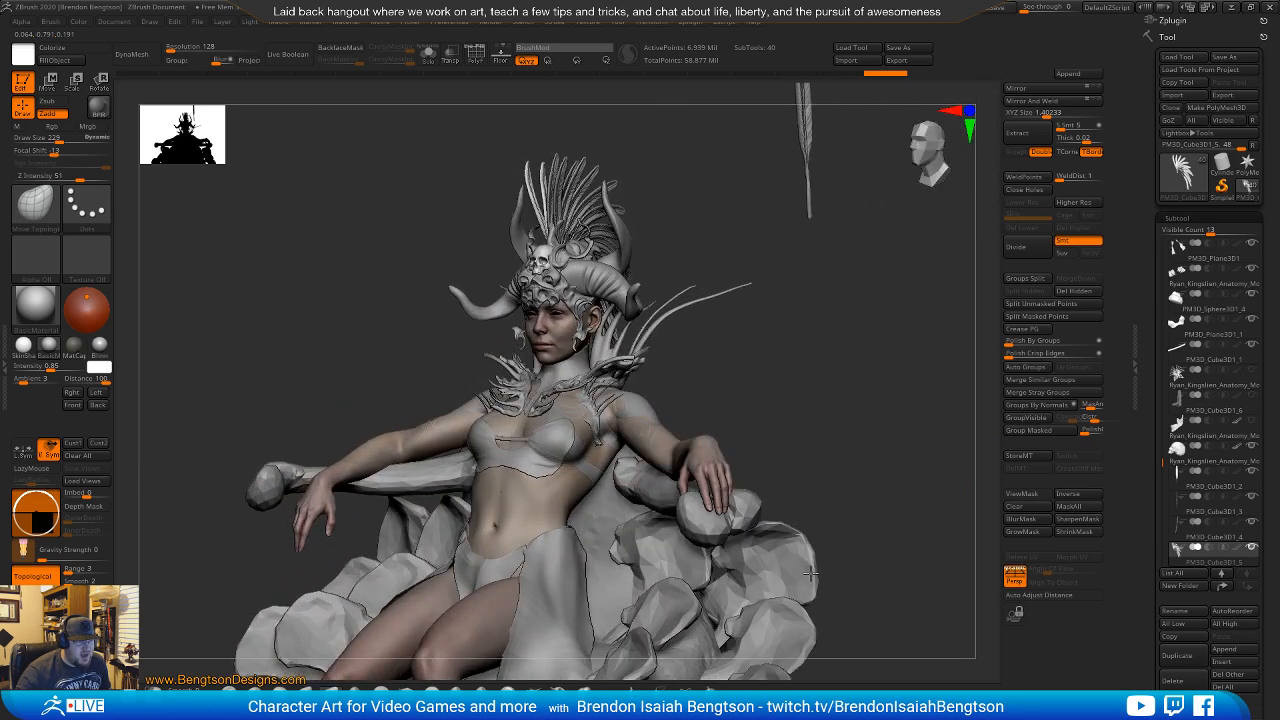